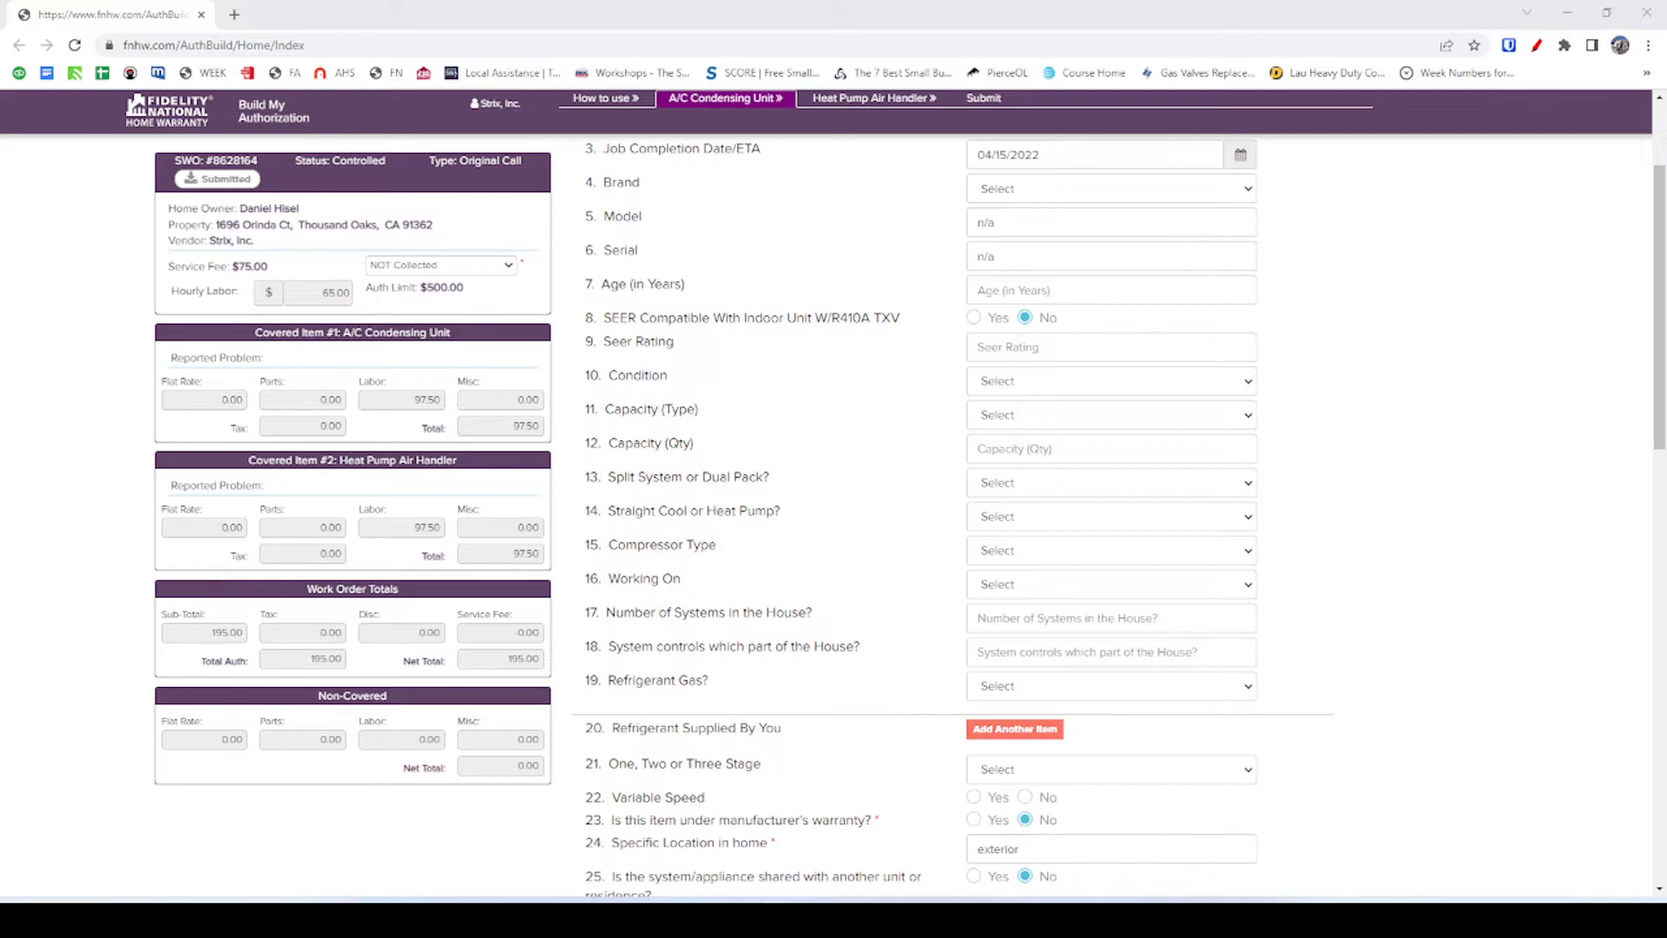
# Review the team chat for the property address and required question numbers, including question 41.
pyautogui.moveTo(1666, 235); pyautogui.dragTo(576, 94)
pyautogui.doubleClick(583, 88)
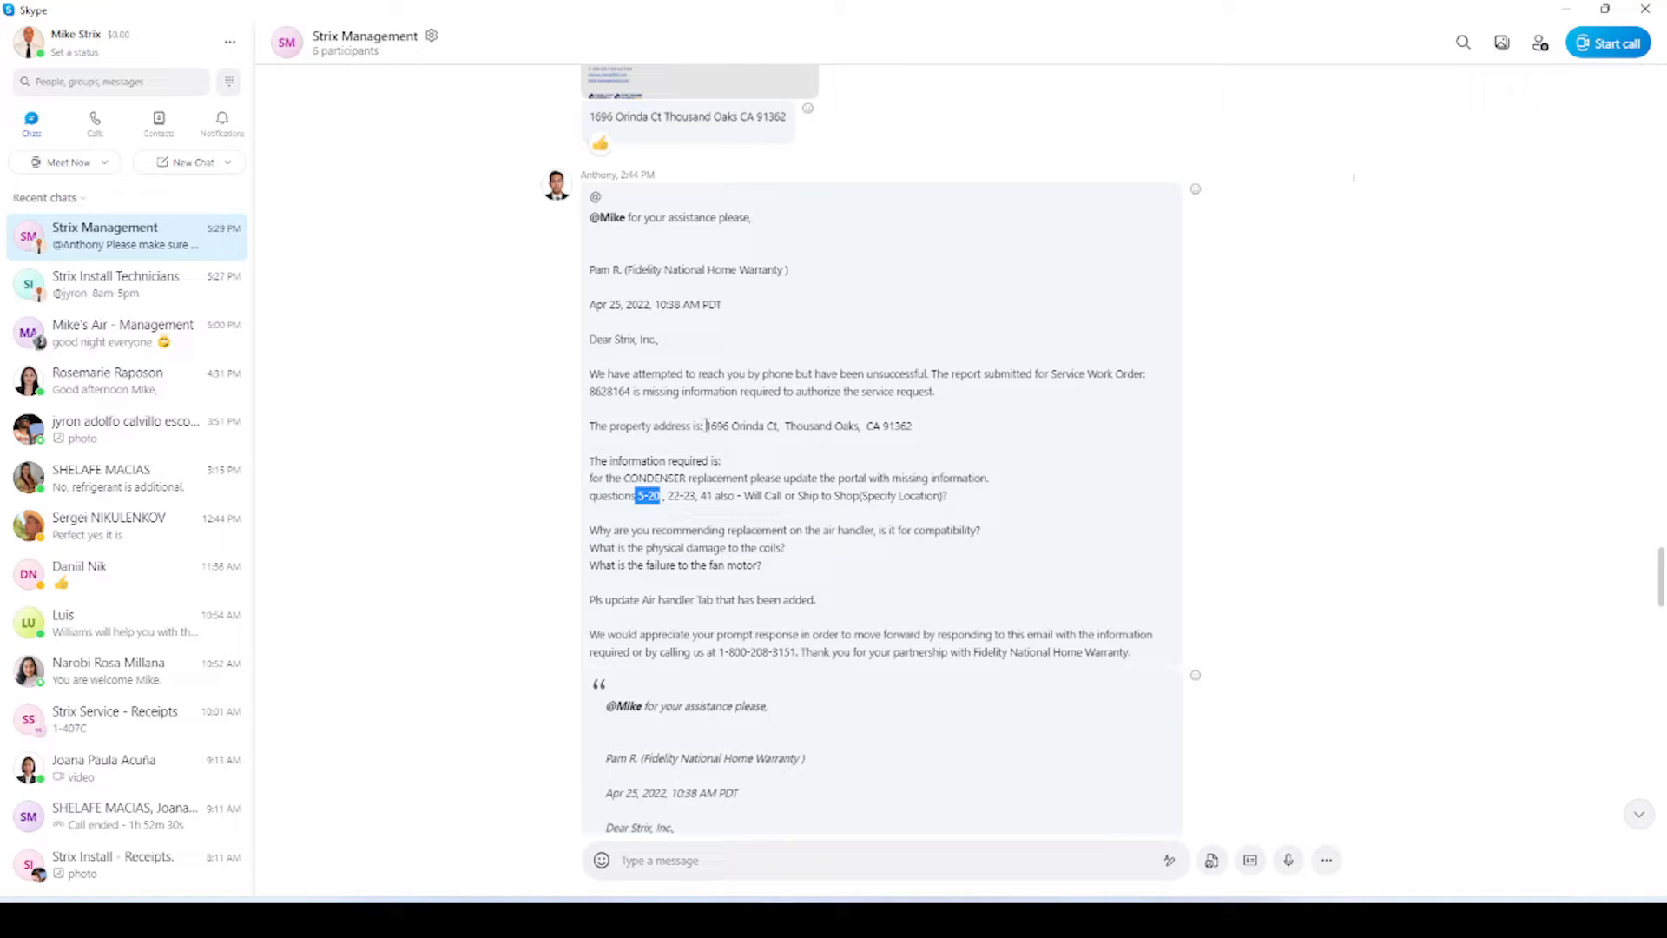
pyautogui.moveTo(706, 426); pyautogui.dragTo(957, 431)
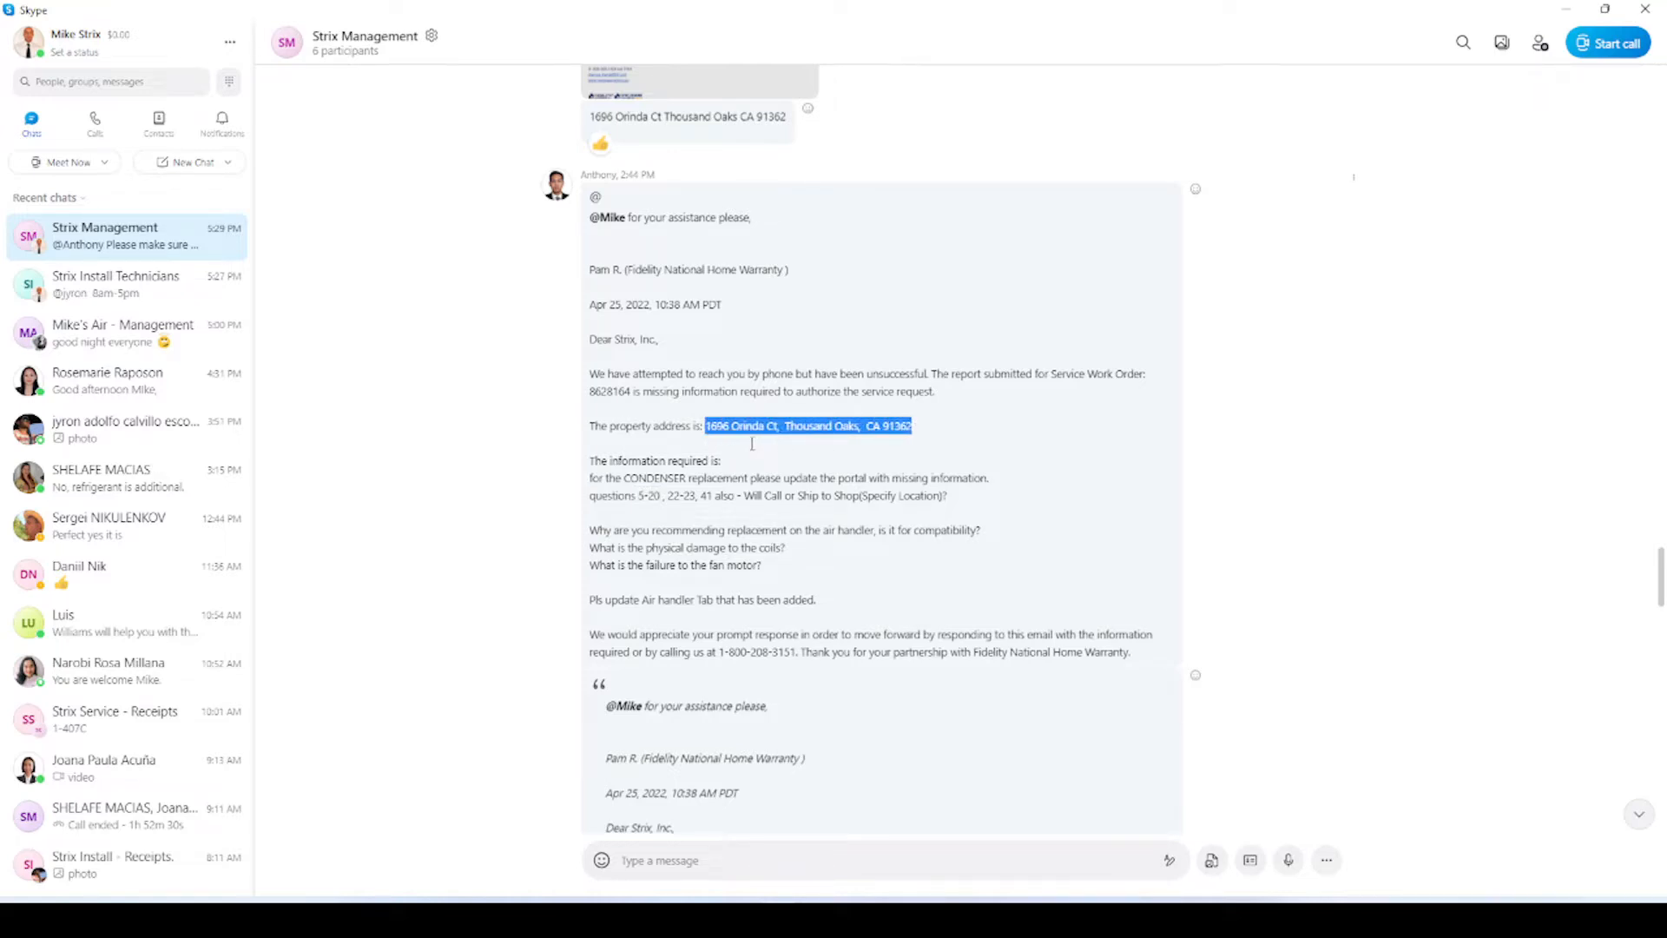
pyautogui.scroll(10, 869, 456)
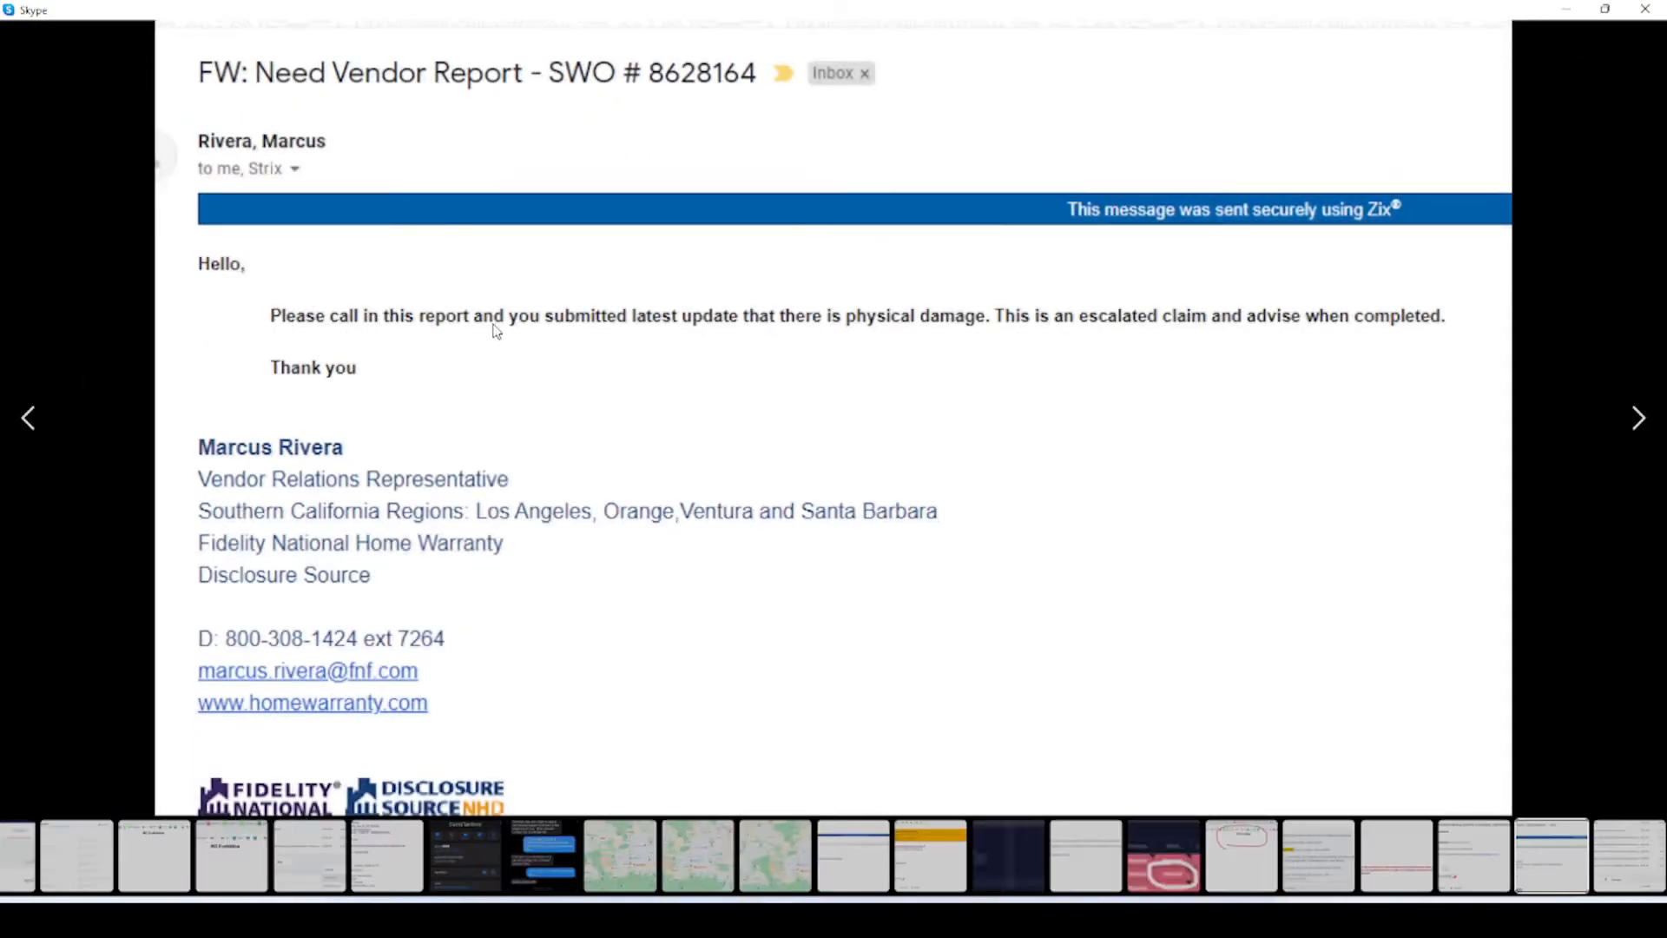
pyautogui.press('Escape')
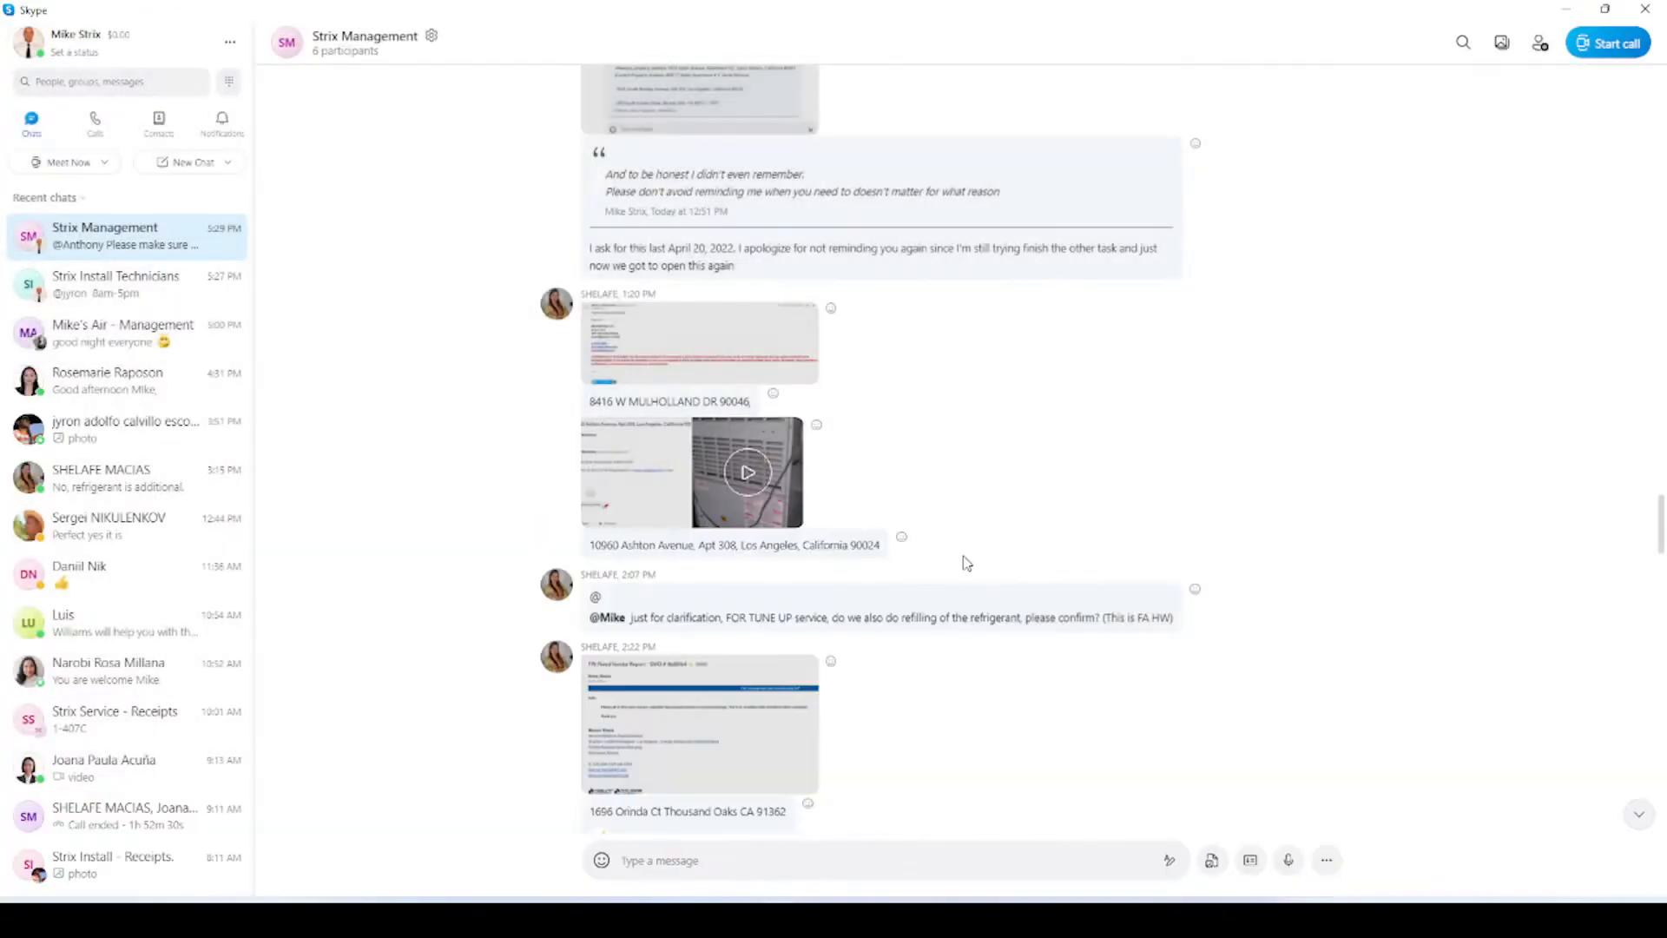
pyautogui.scroll(-5, 962, 564)
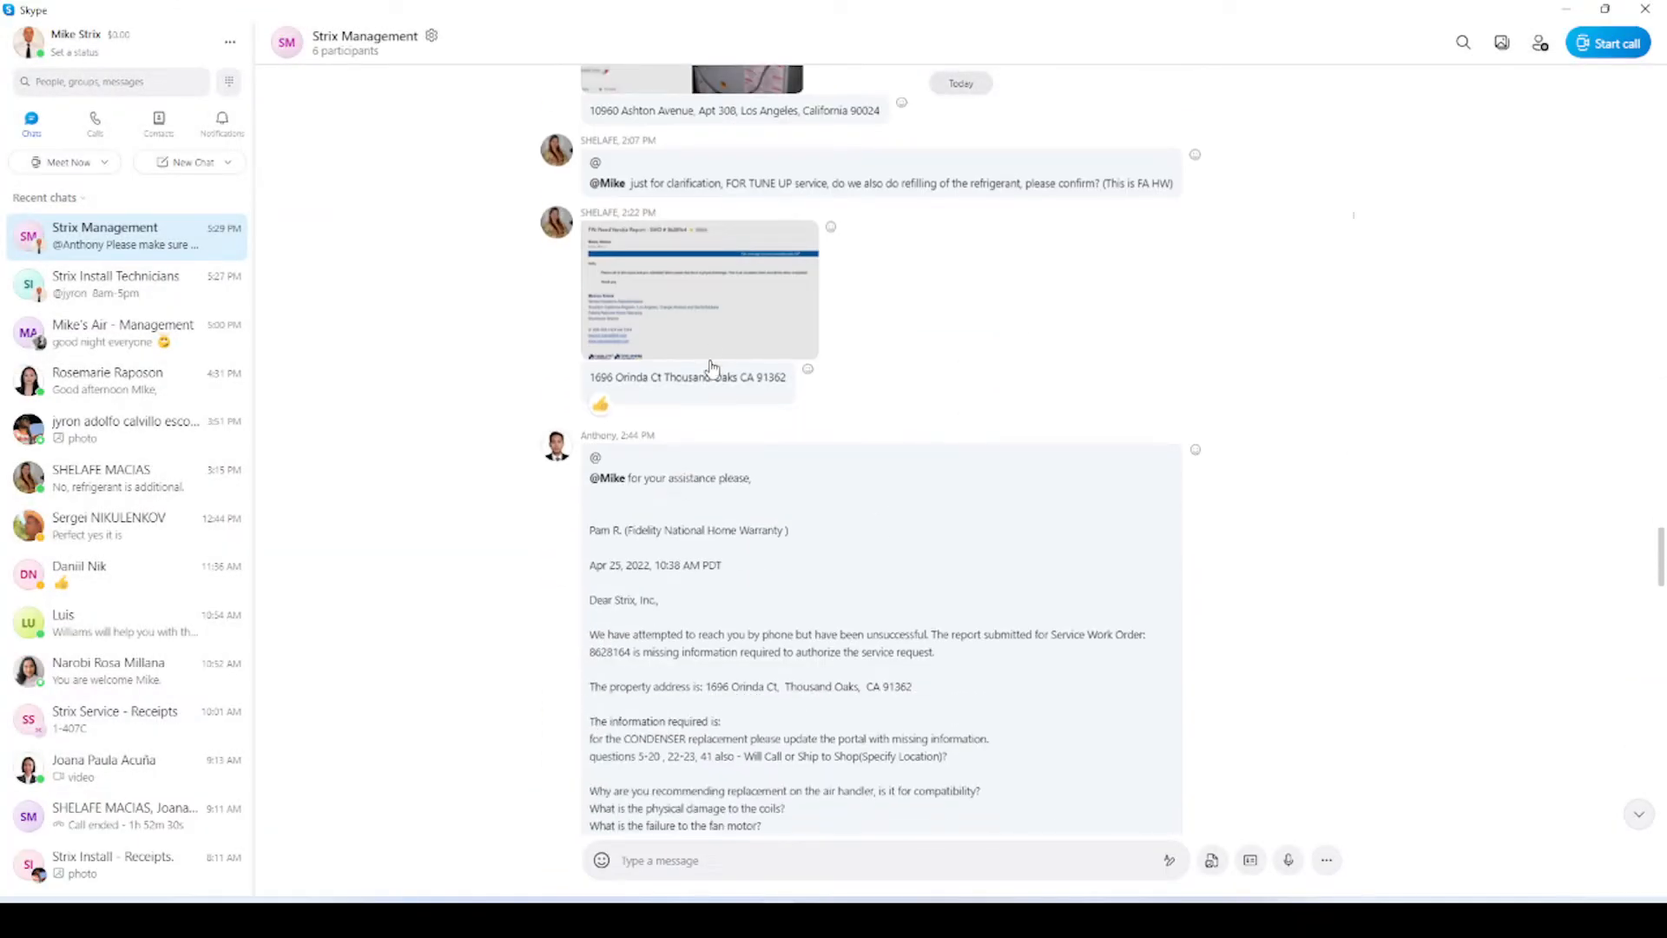
pyautogui.scroll(-2, 701, 556)
pyautogui.scroll(-1, 701, 556)
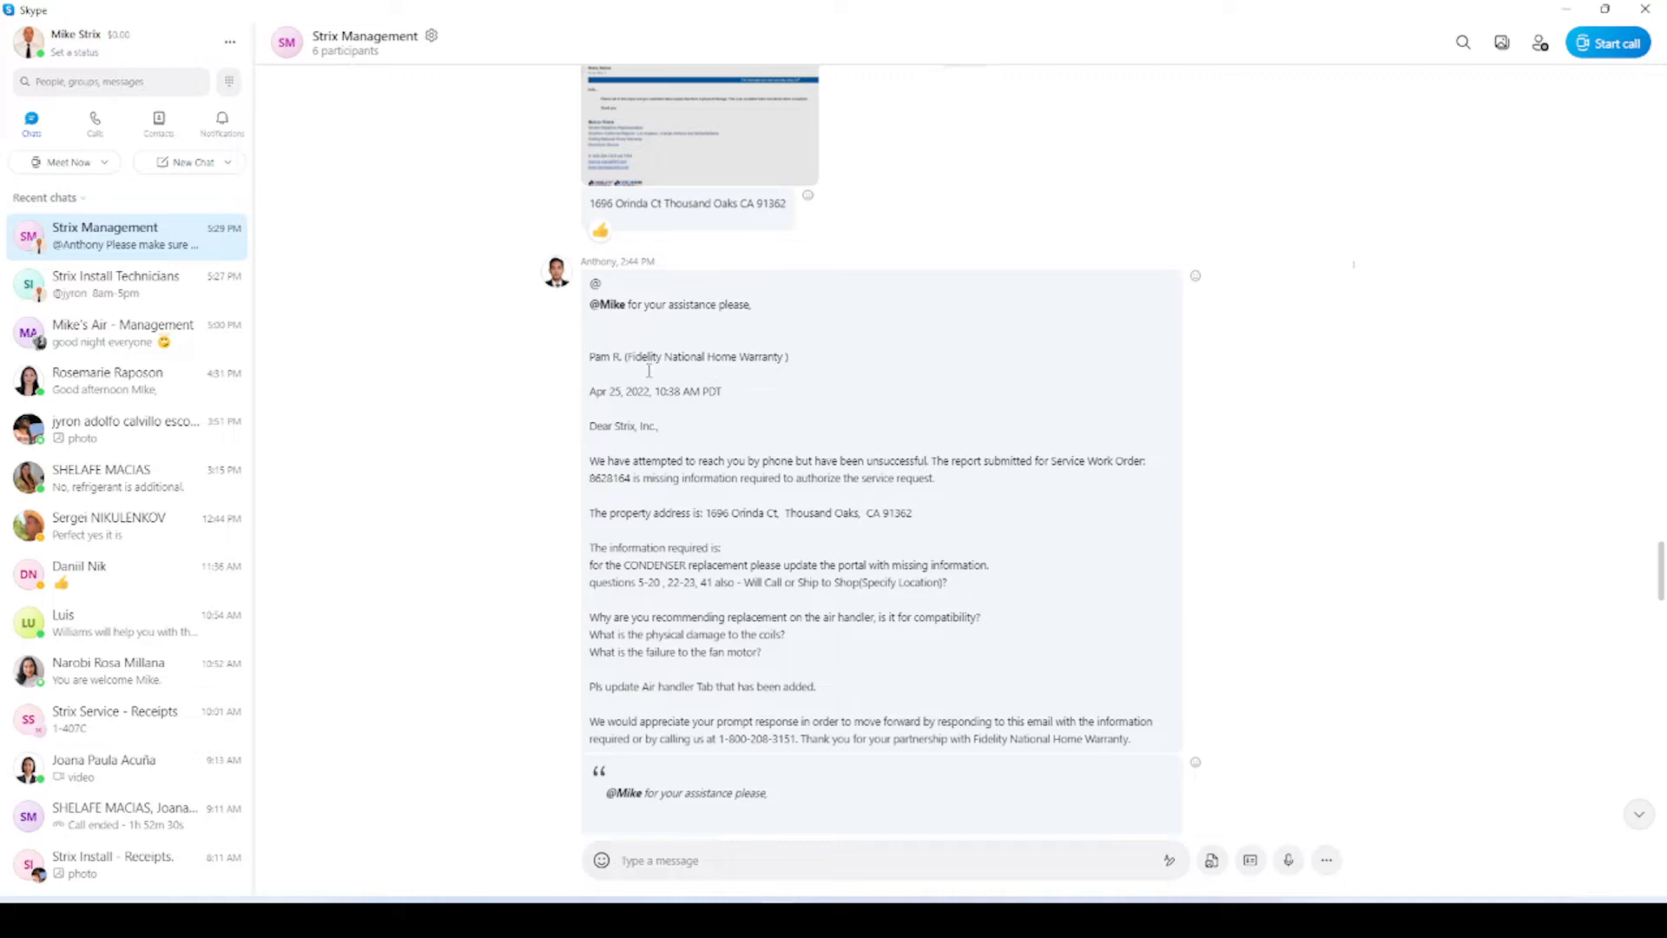
pyautogui.scroll(-1, 657, 587)
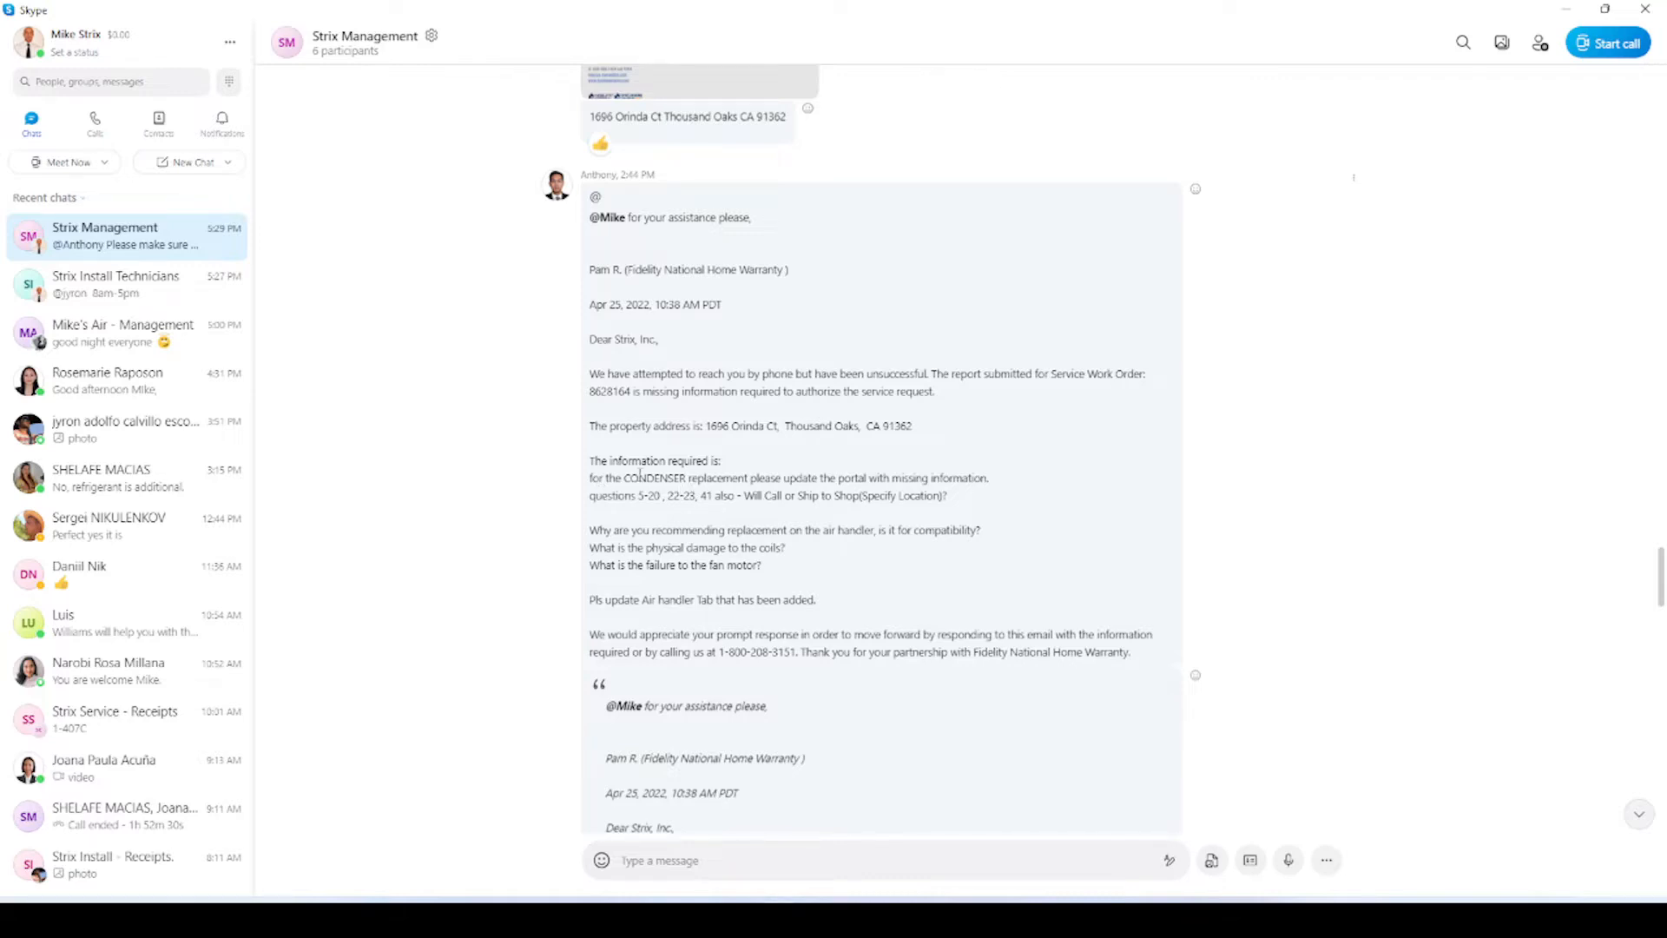
pyautogui.scroll(-1, 653, 469)
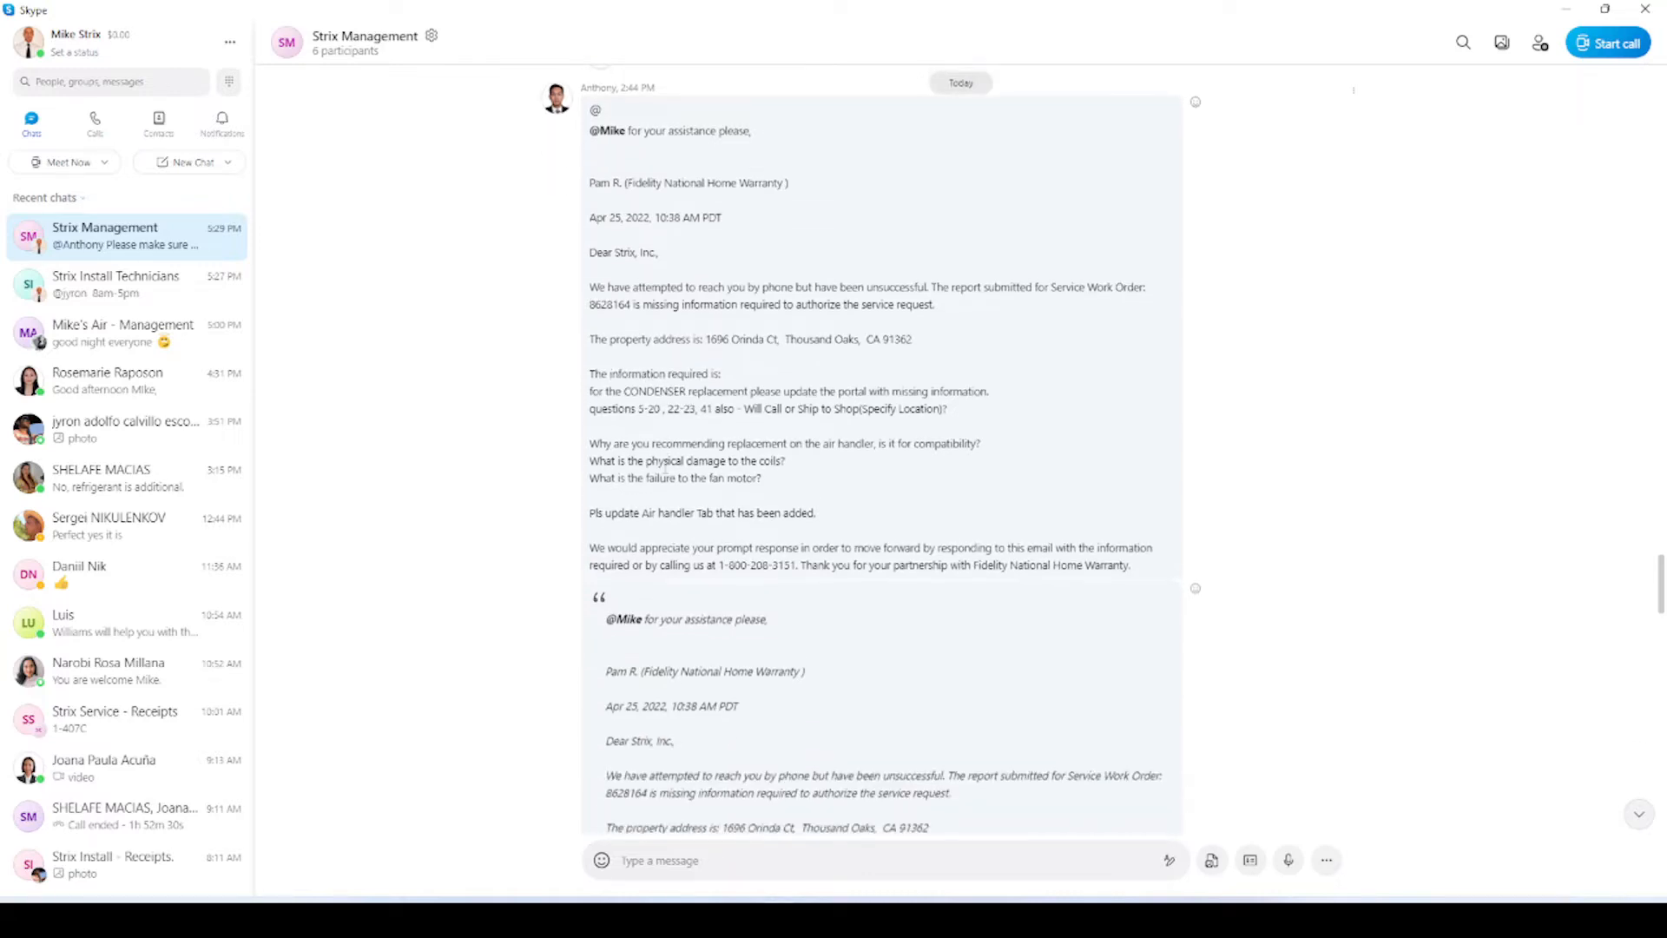
pyautogui.moveTo(639, 409); pyautogui.dragTo(695, 409)
pyautogui.click(658, 409)
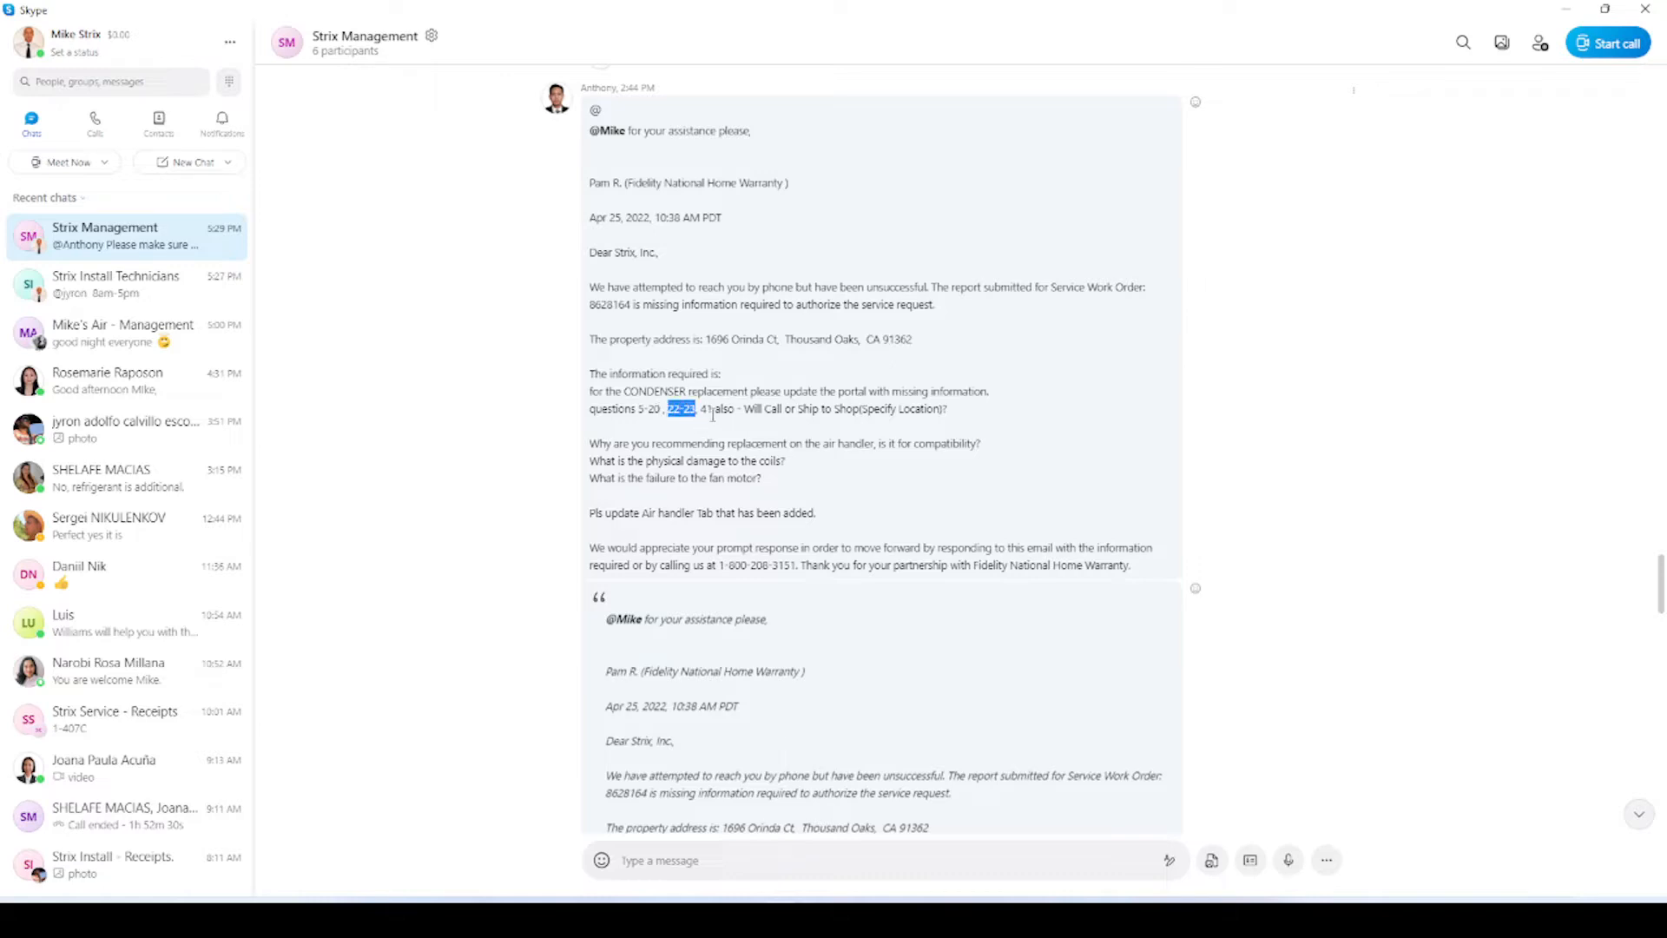
pyautogui.doubleClick(707, 409)
# Return to the authorization form's top, then bring up the 'Job Record - FieldPulse' tab.
pyautogui.hotkey('alt', 'Tab')
pyautogui.click(746, 395)
pyautogui.hotkey('alt', 'Tab')
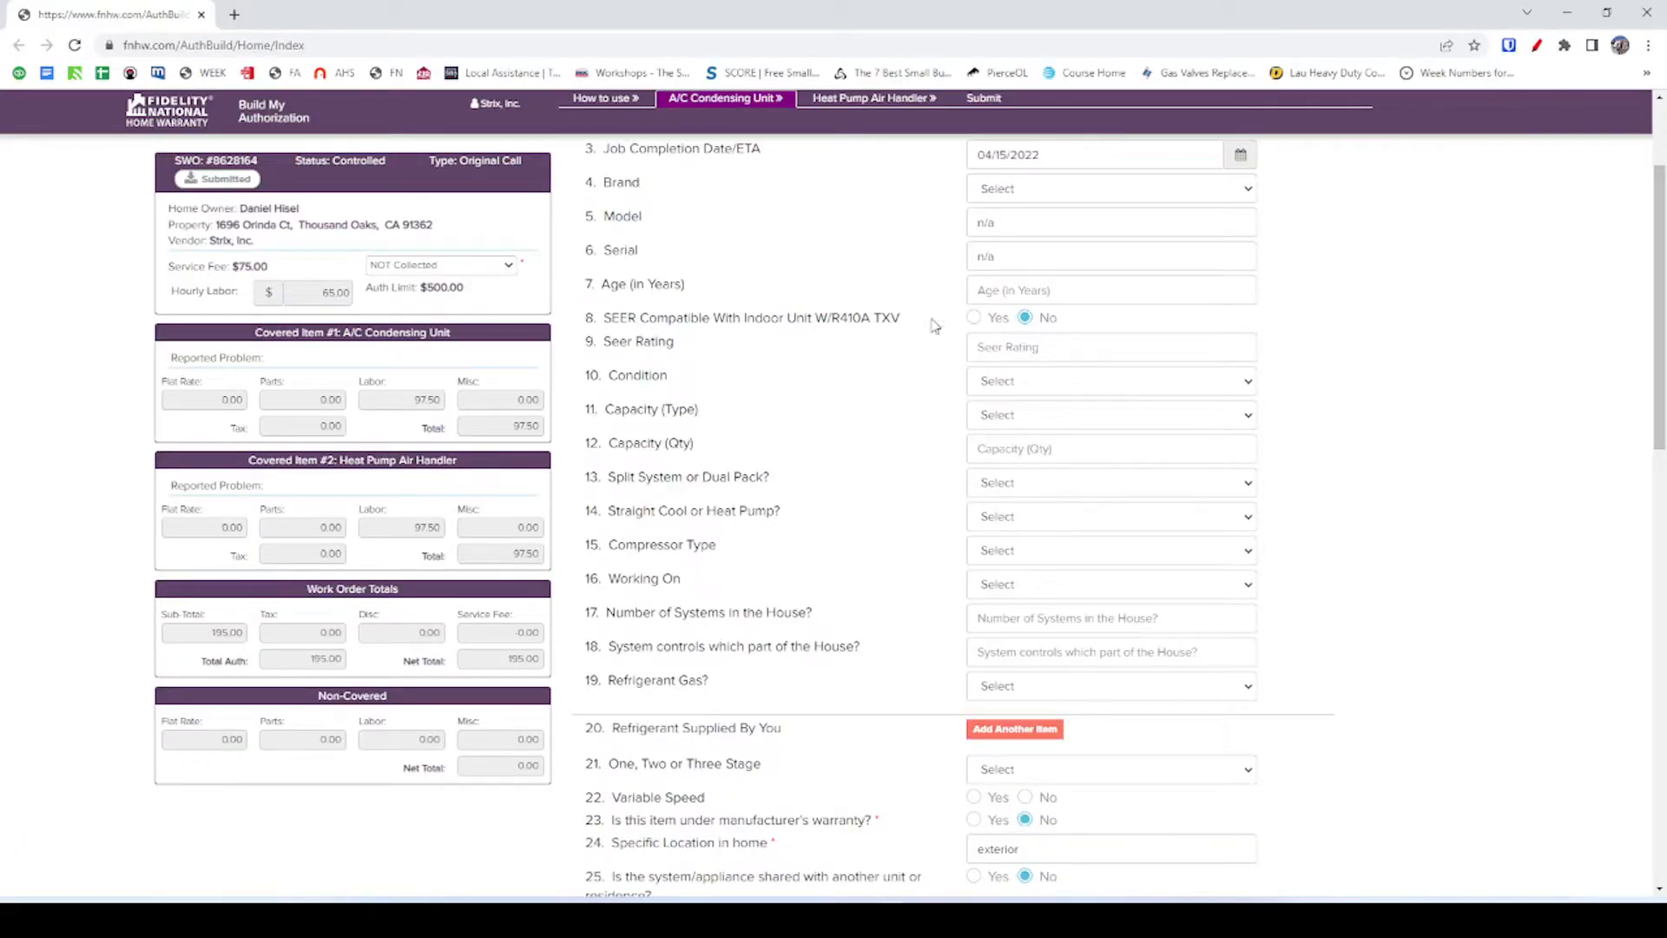
pyautogui.scroll(2, 886, 254)
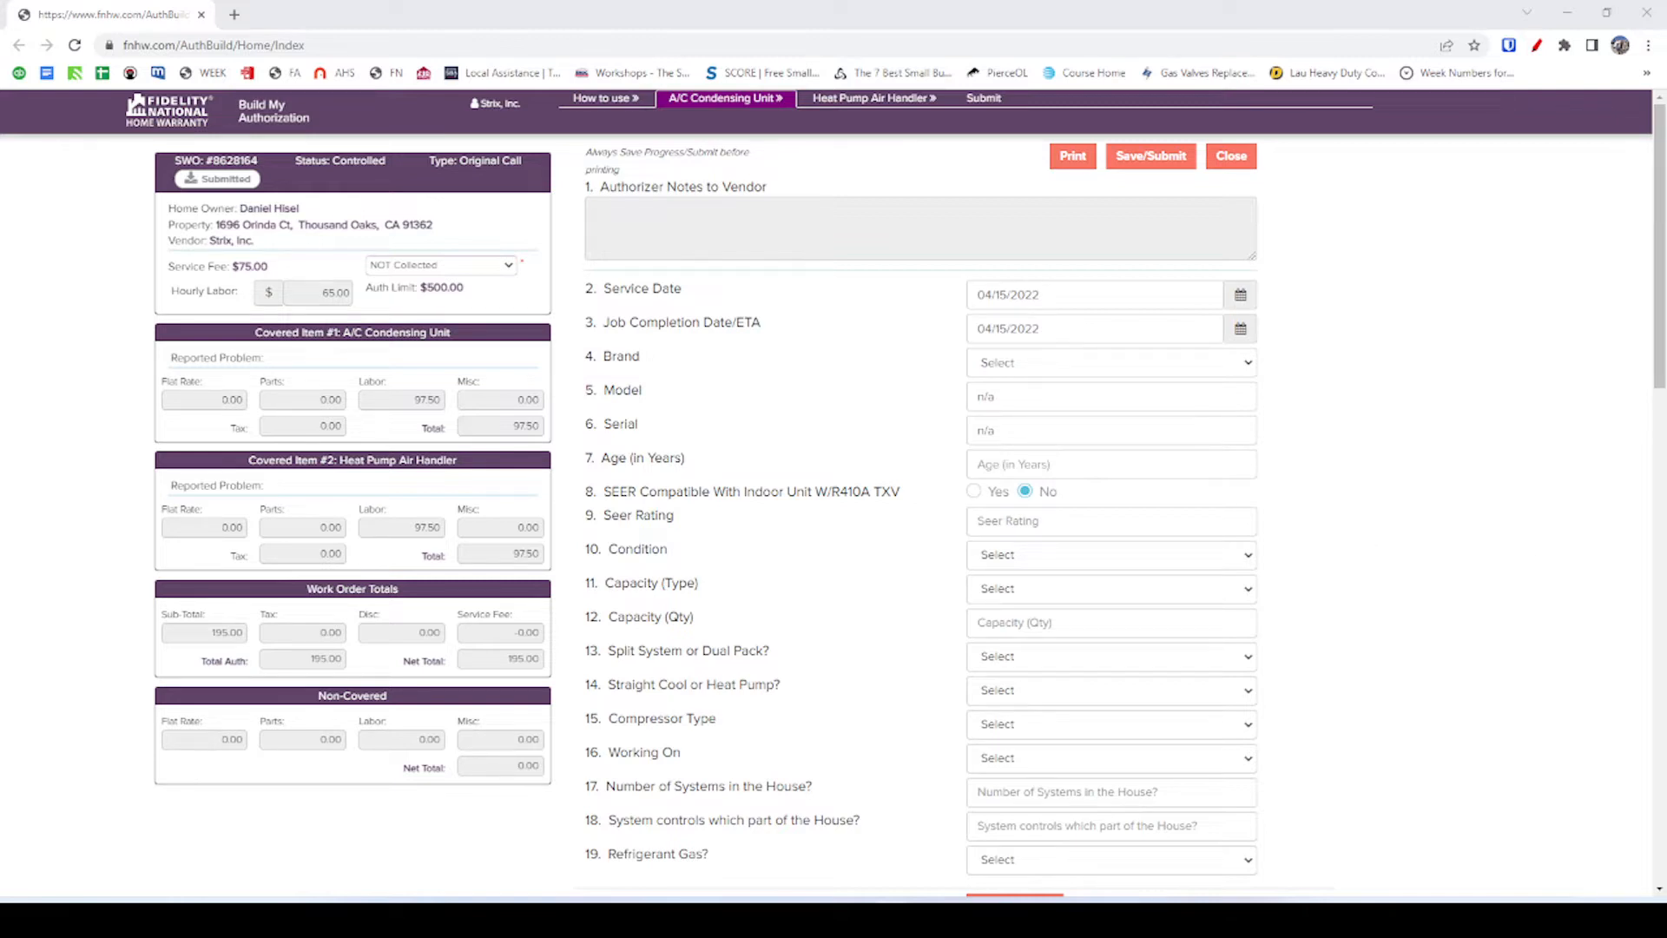
pyautogui.hotkey('alt', 'Tab')
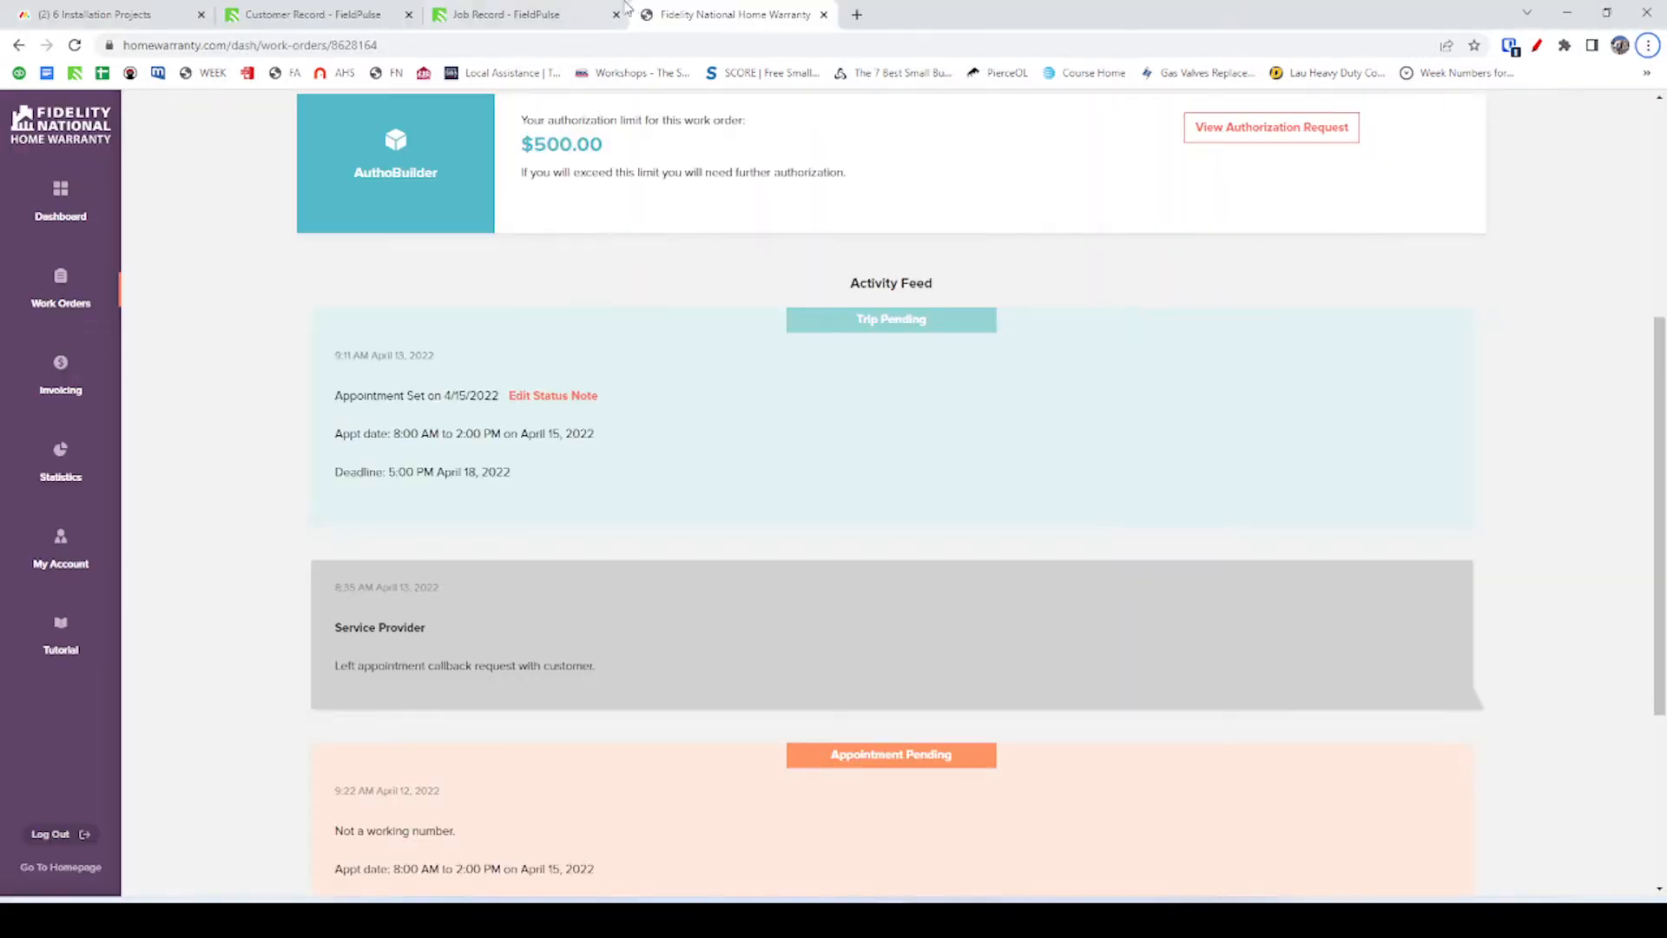
pyautogui.click(525, 11)
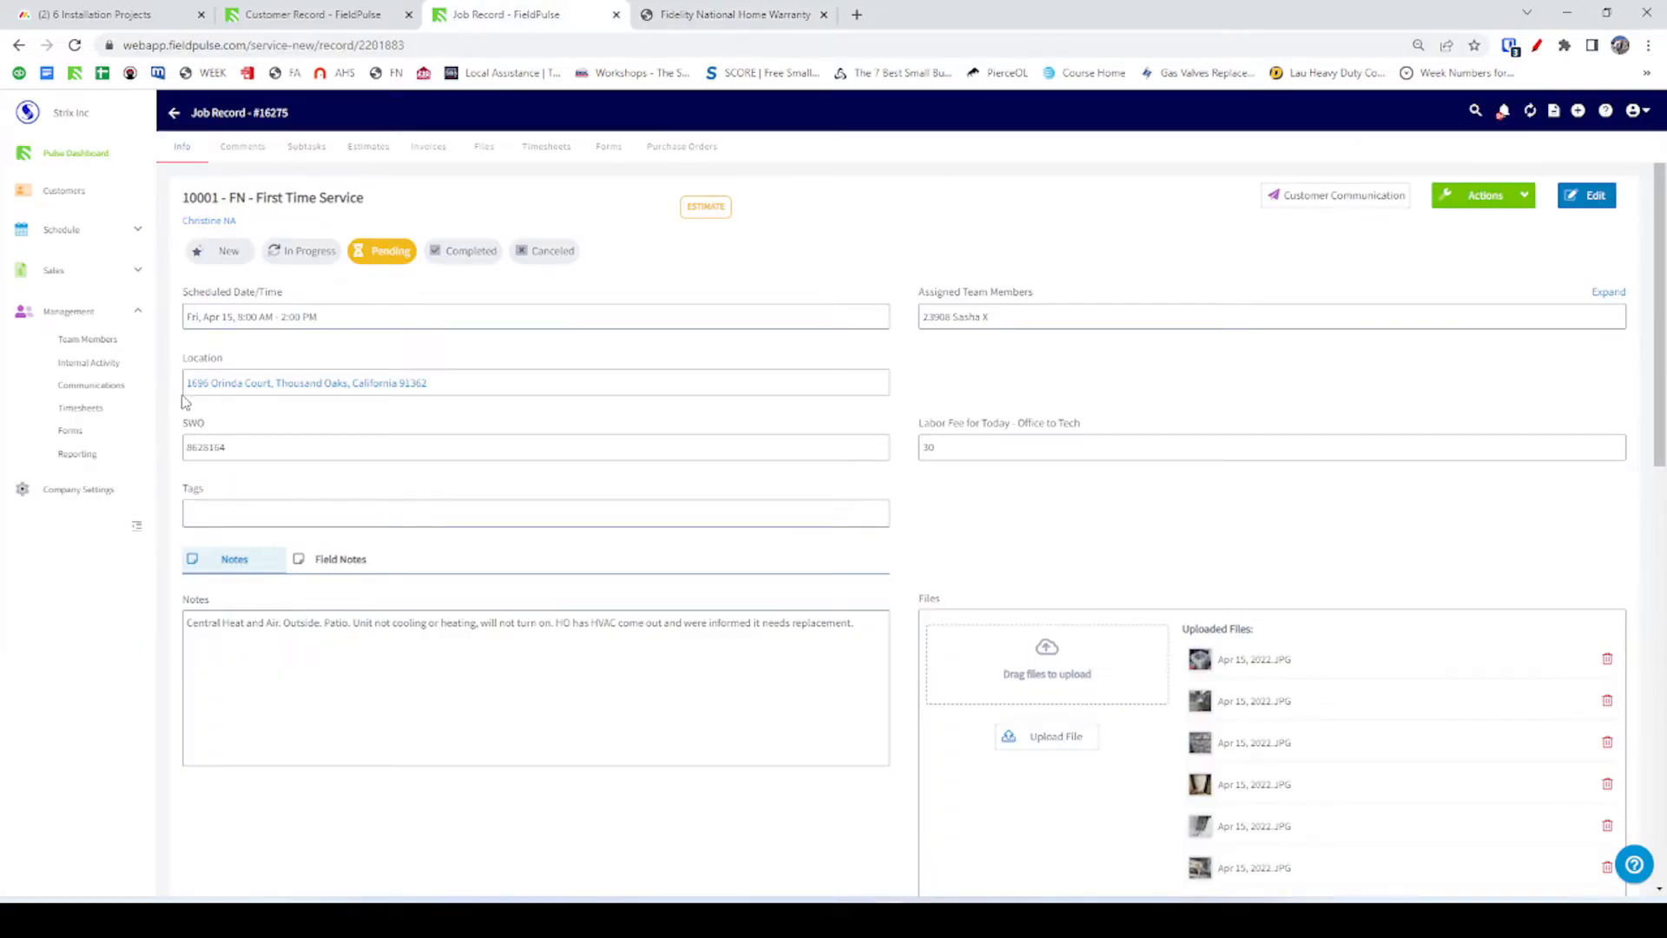
# Open the job's customer record and look through its uploaded photos and saved forms.
pyautogui.click(211, 220)
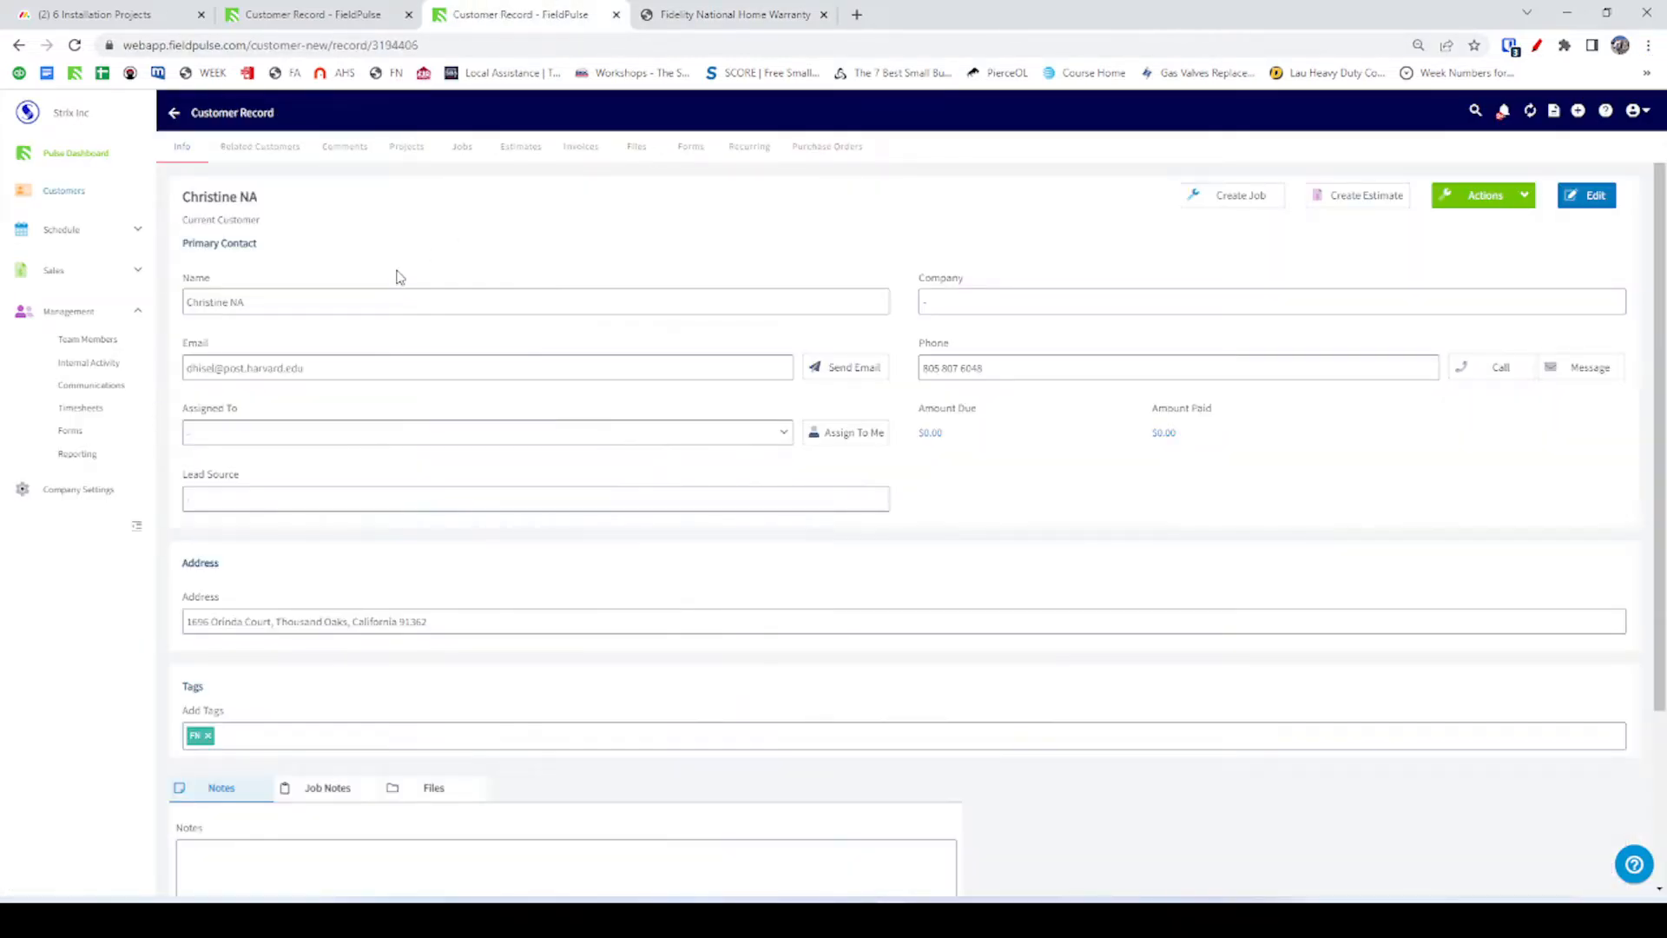
pyautogui.click(636, 145)
pyautogui.click(689, 146)
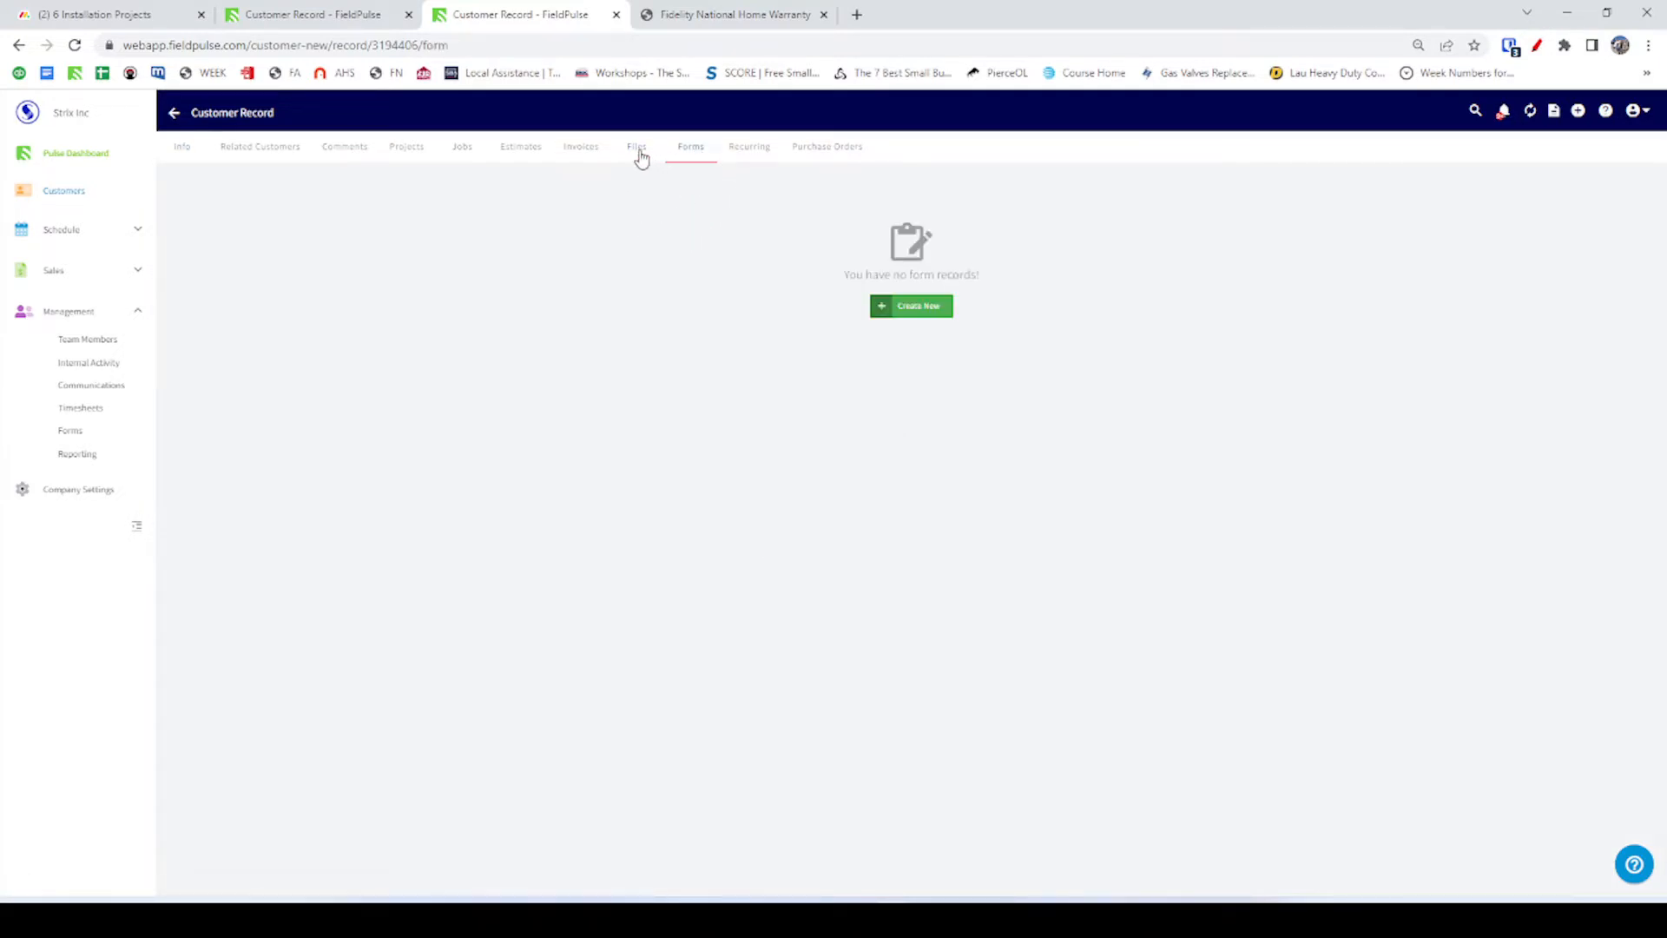
# Copy house number 1696 from the customer's address details and go to the Customers list.
pyautogui.click(272, 15)
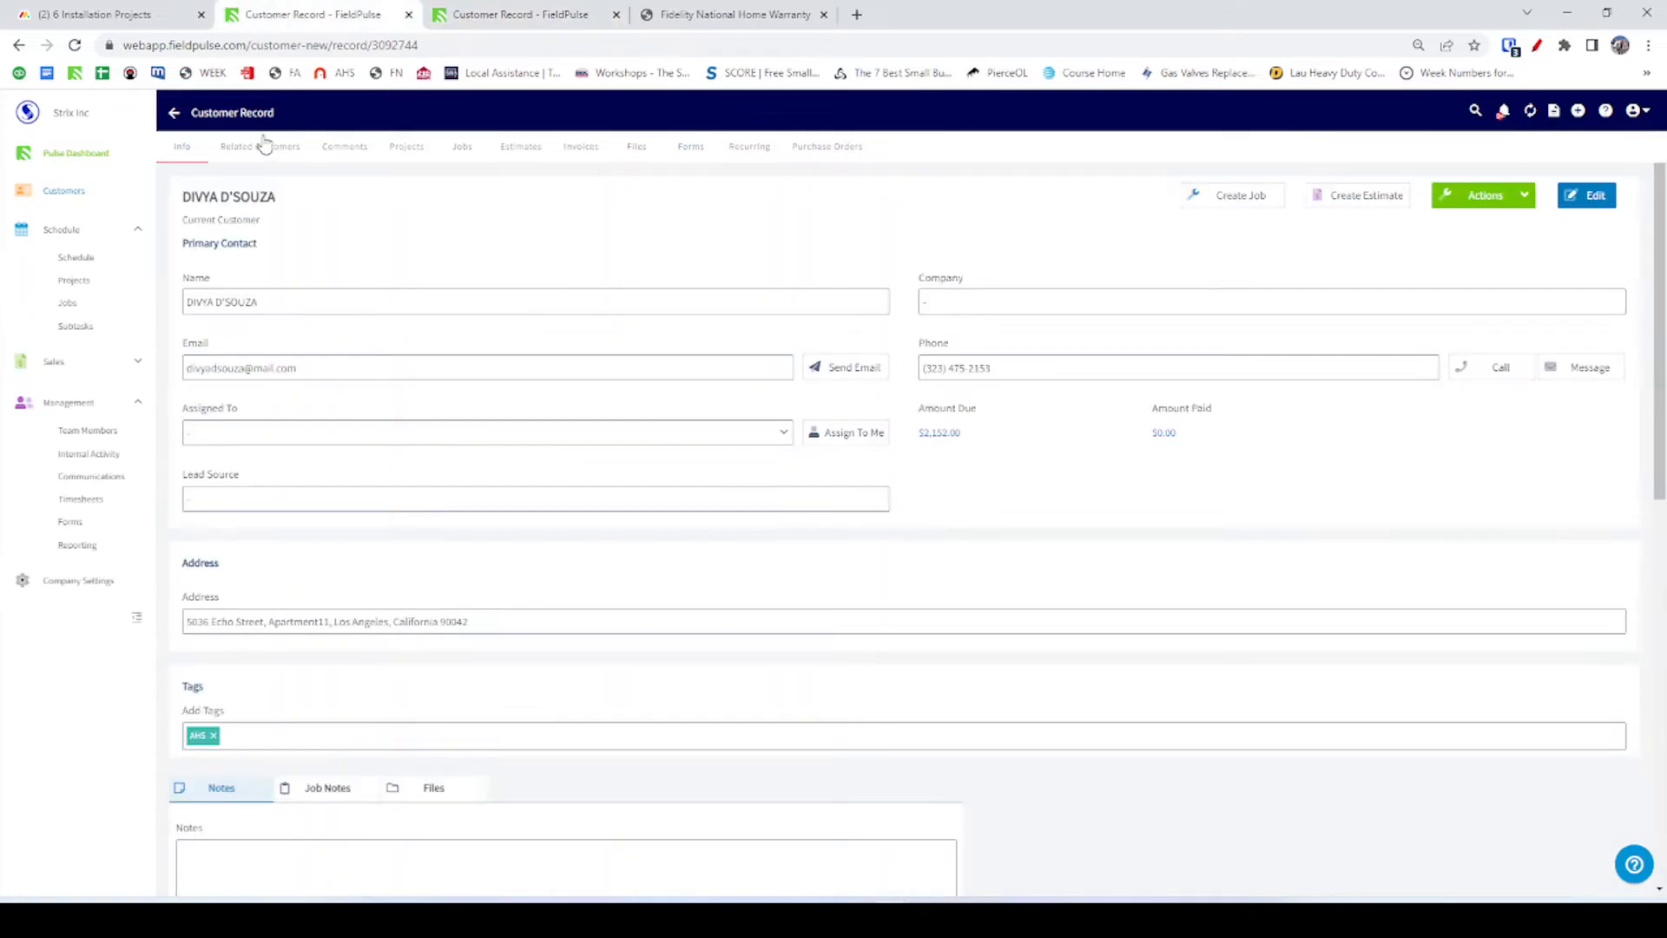
pyautogui.click(63, 190)
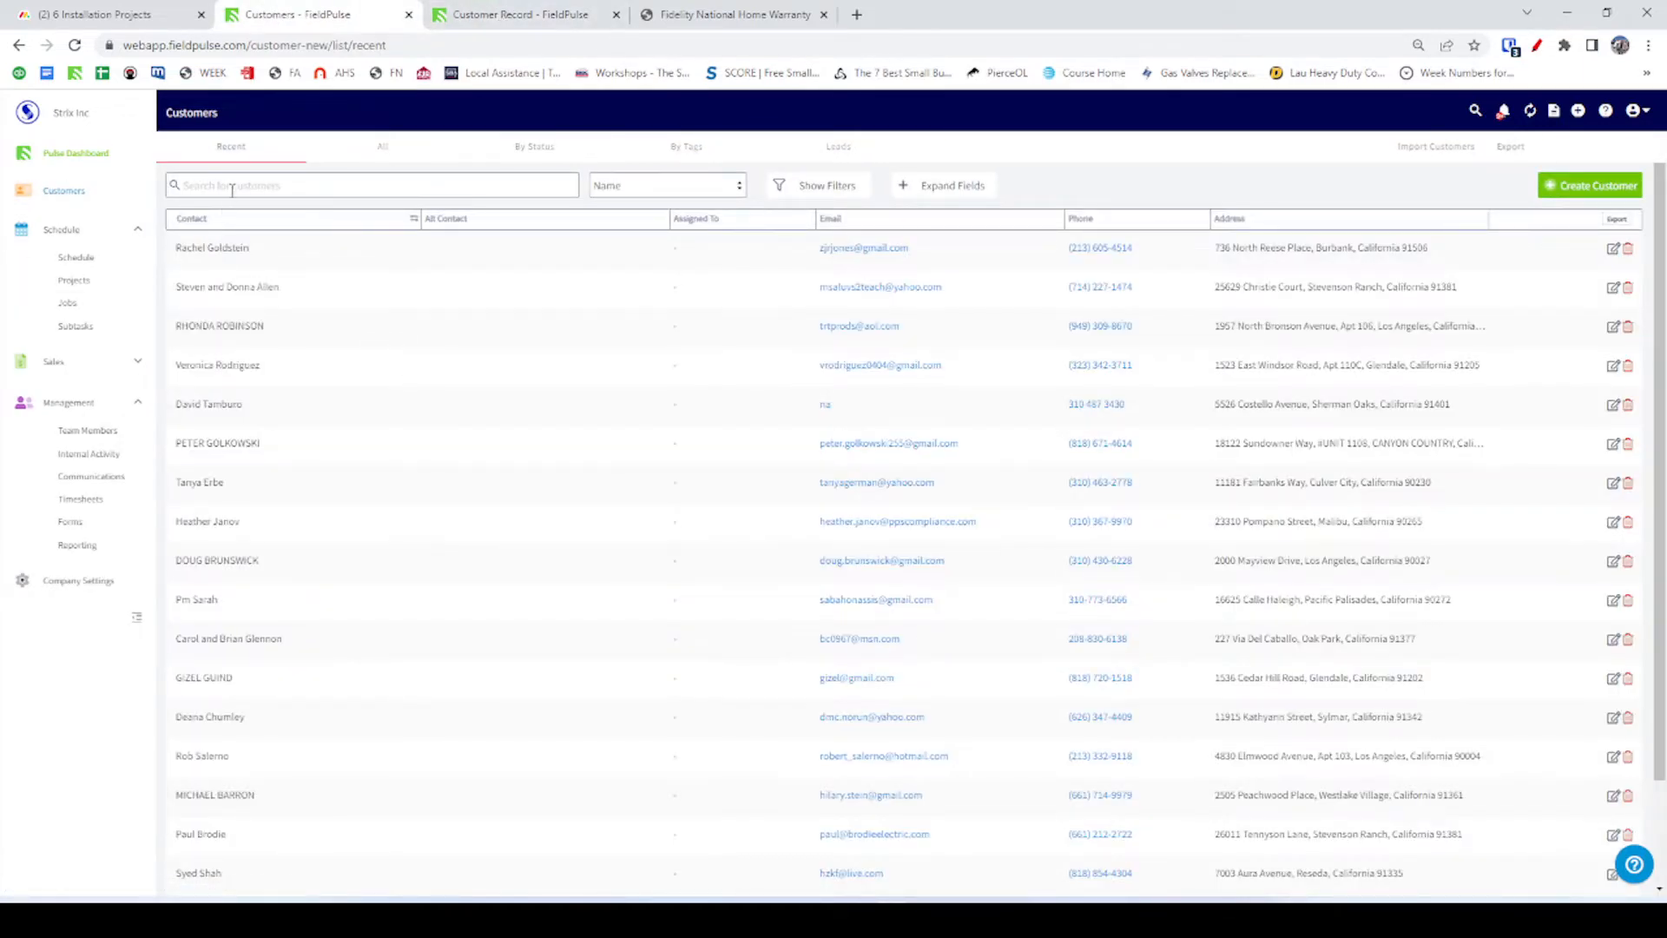
pyautogui.click(231, 186)
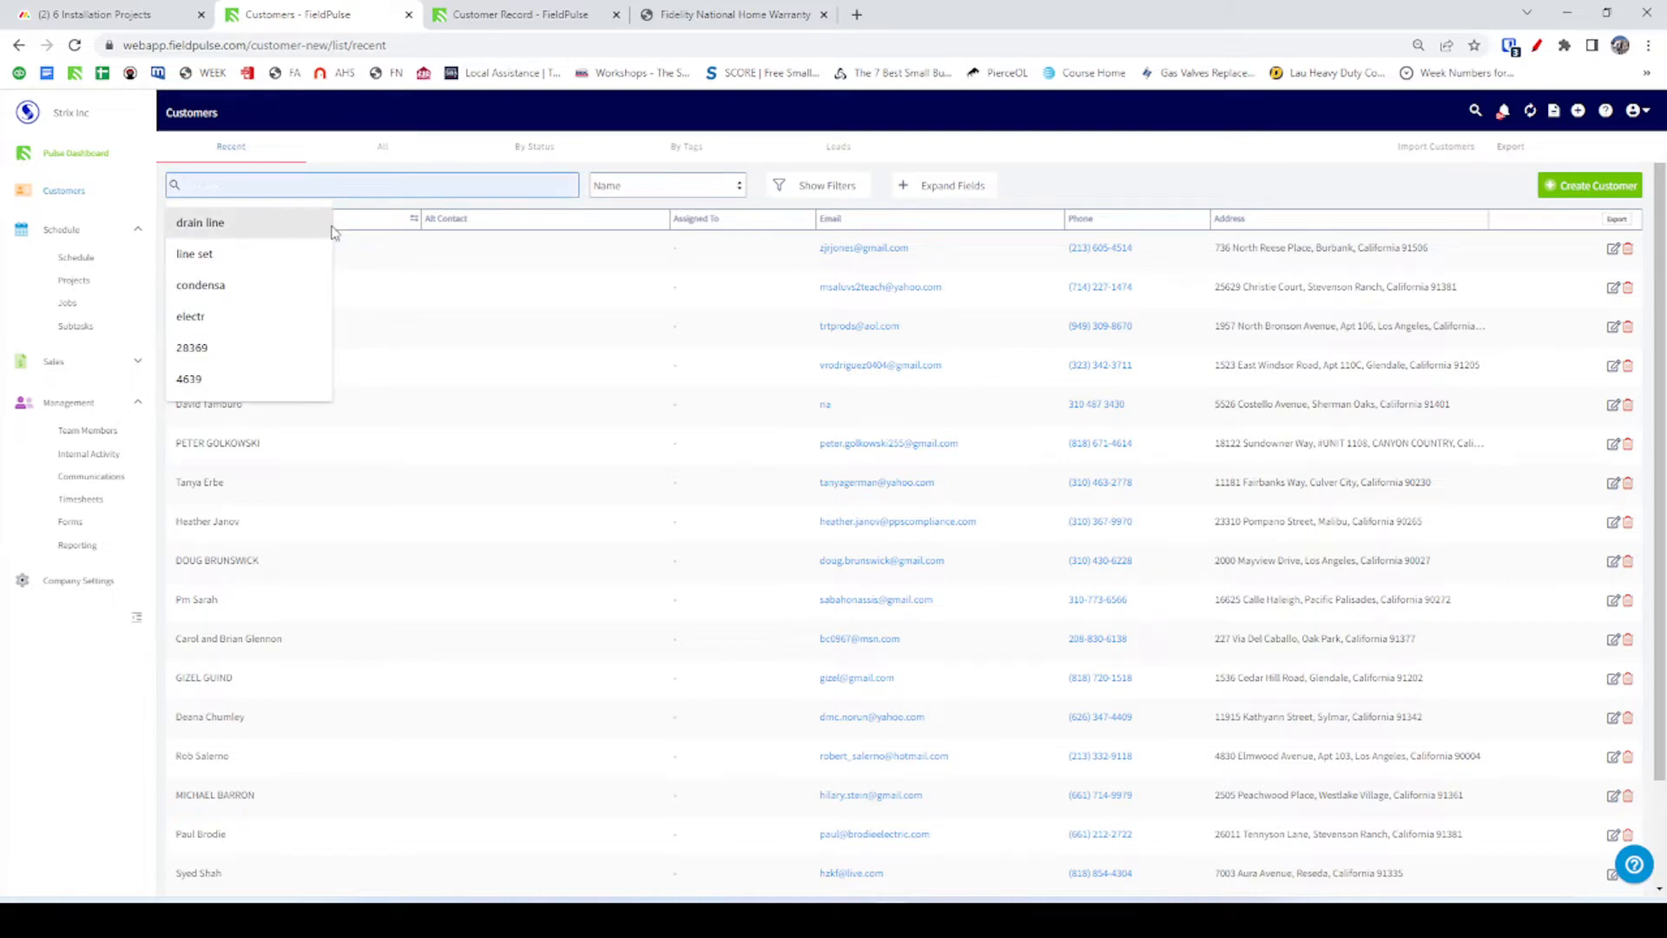
pyautogui.click(497, 15)
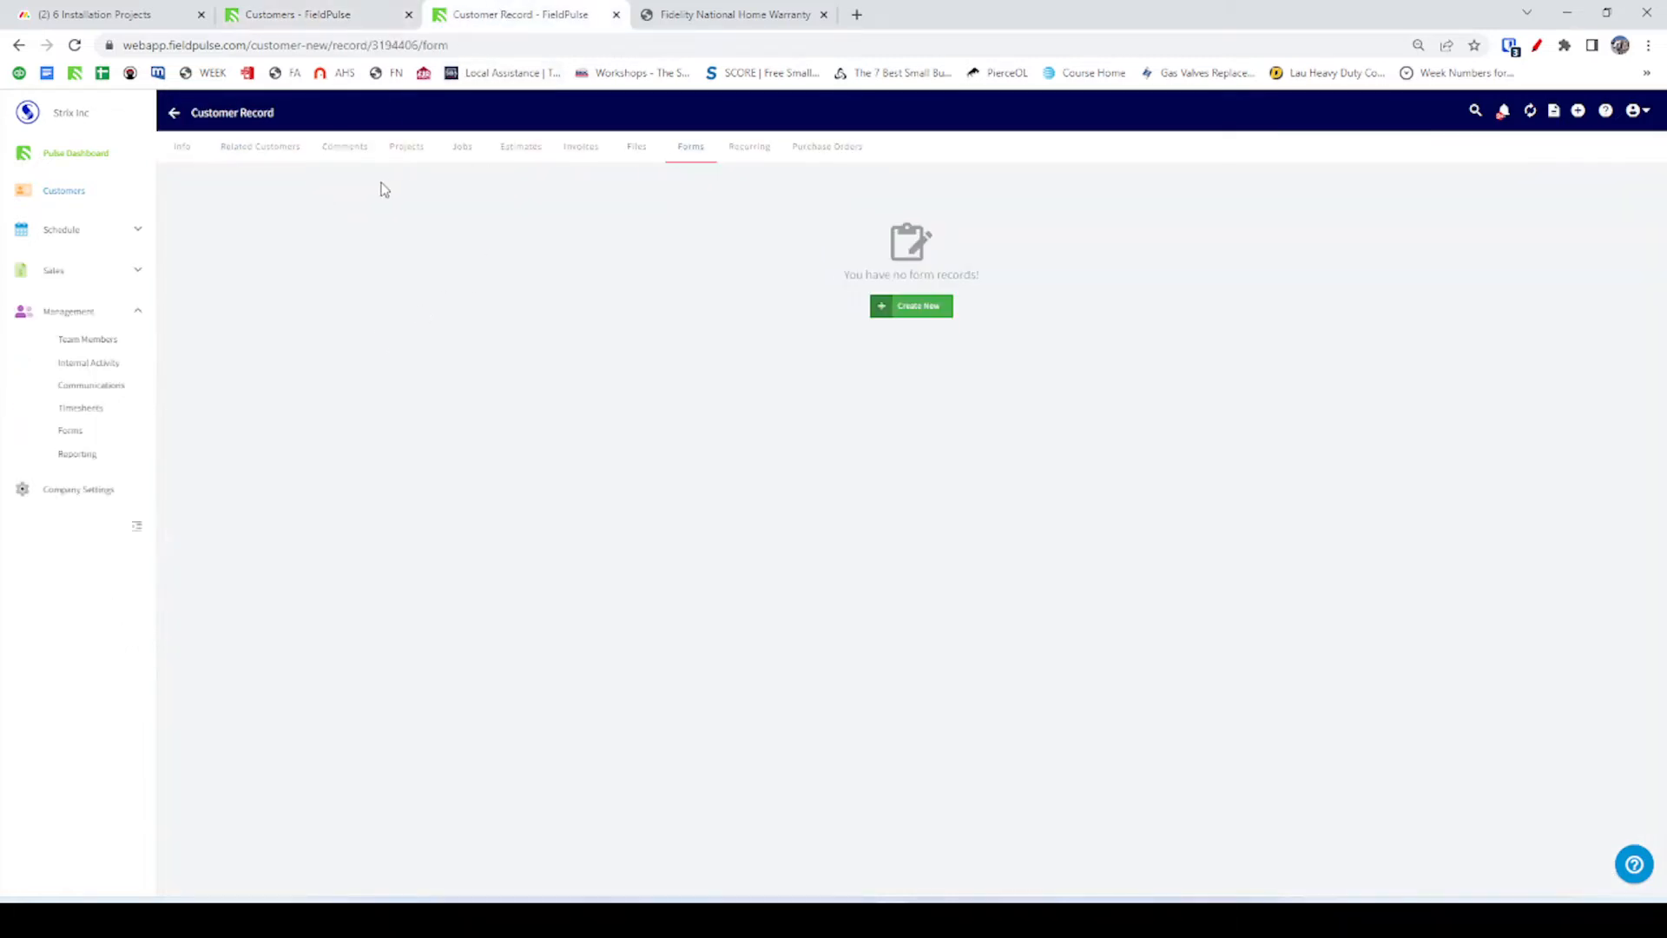
pyautogui.click(174, 113)
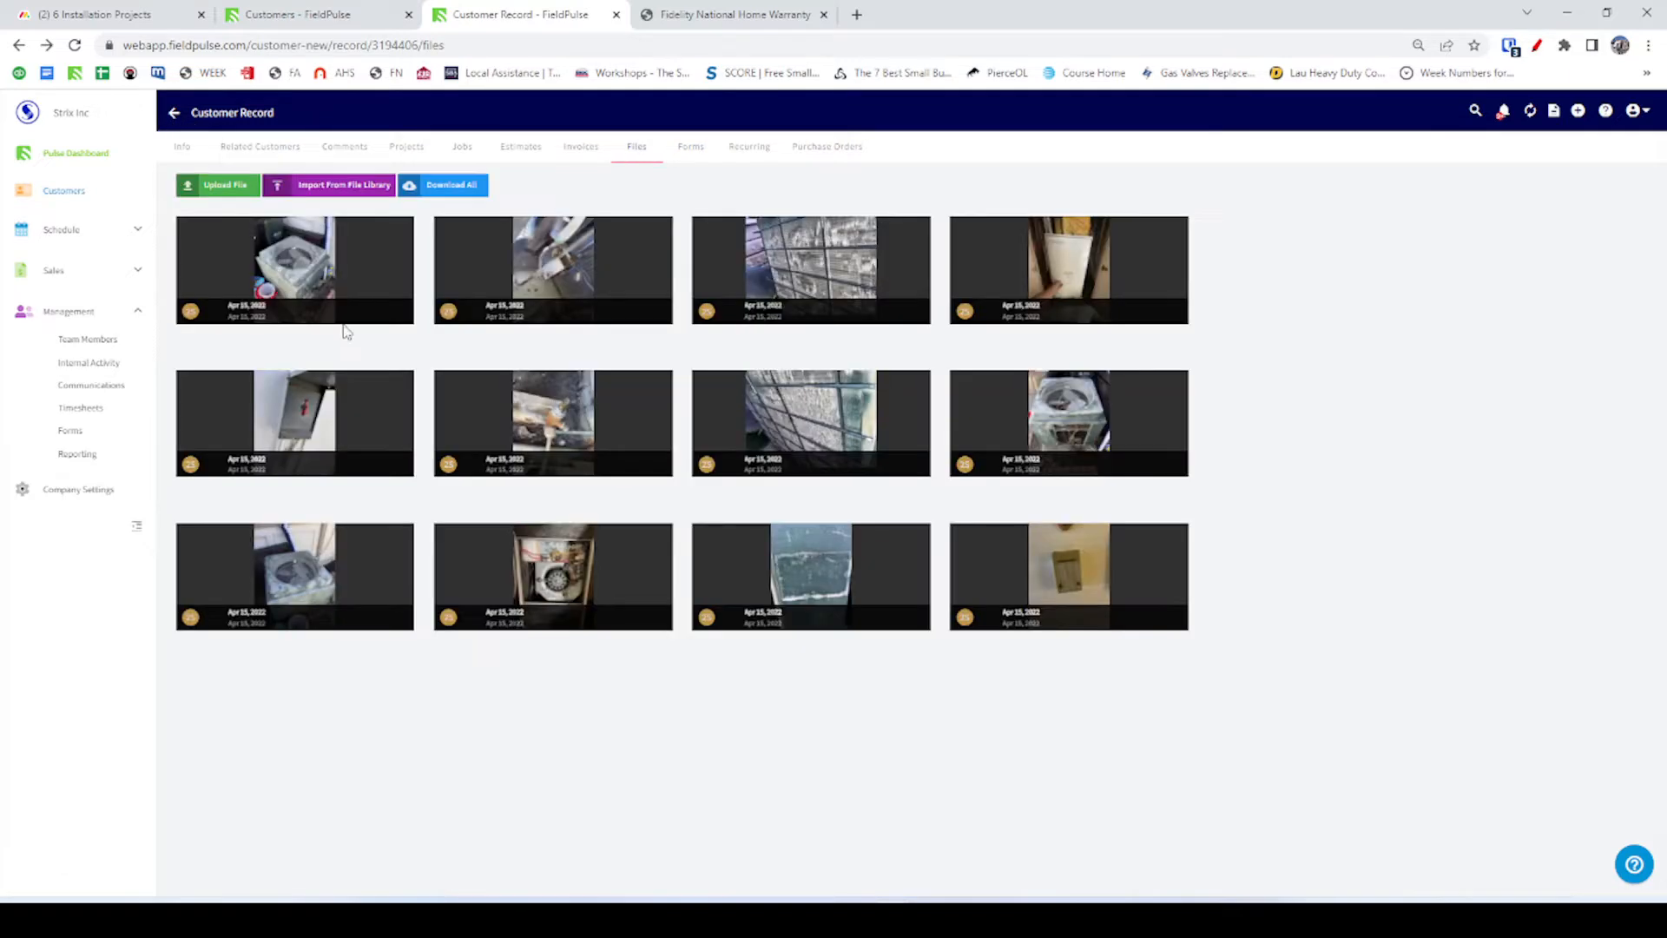
pyautogui.click(178, 149)
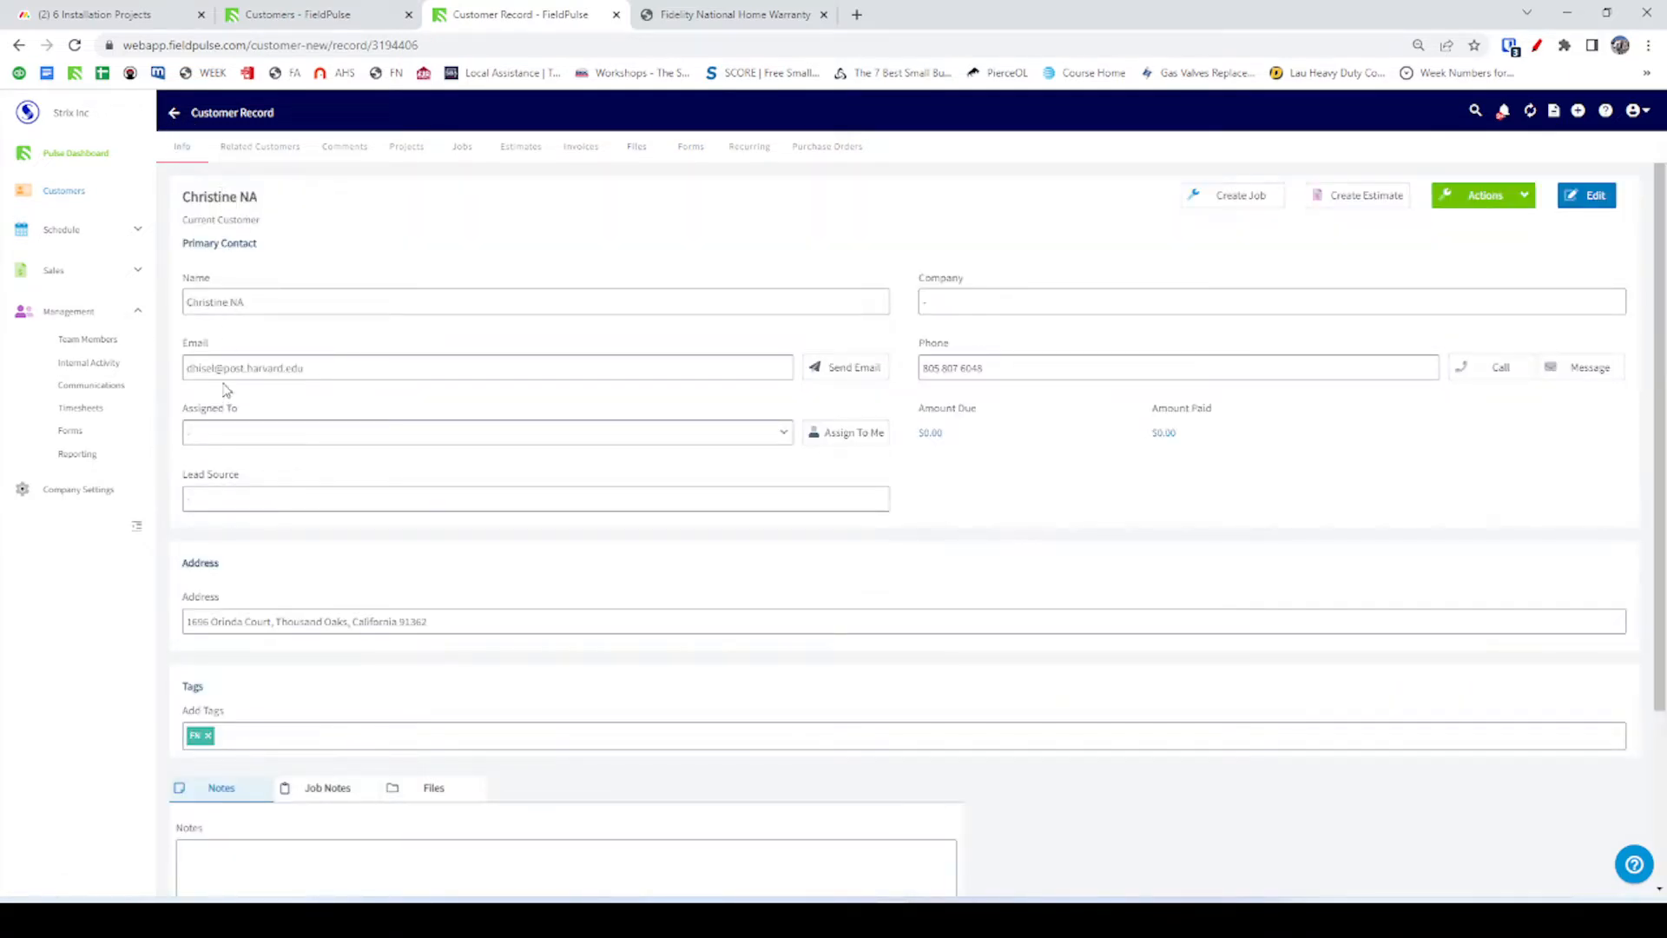
pyautogui.doubleClick(196, 623)
pyautogui.hotkey('ctrl', 'c')
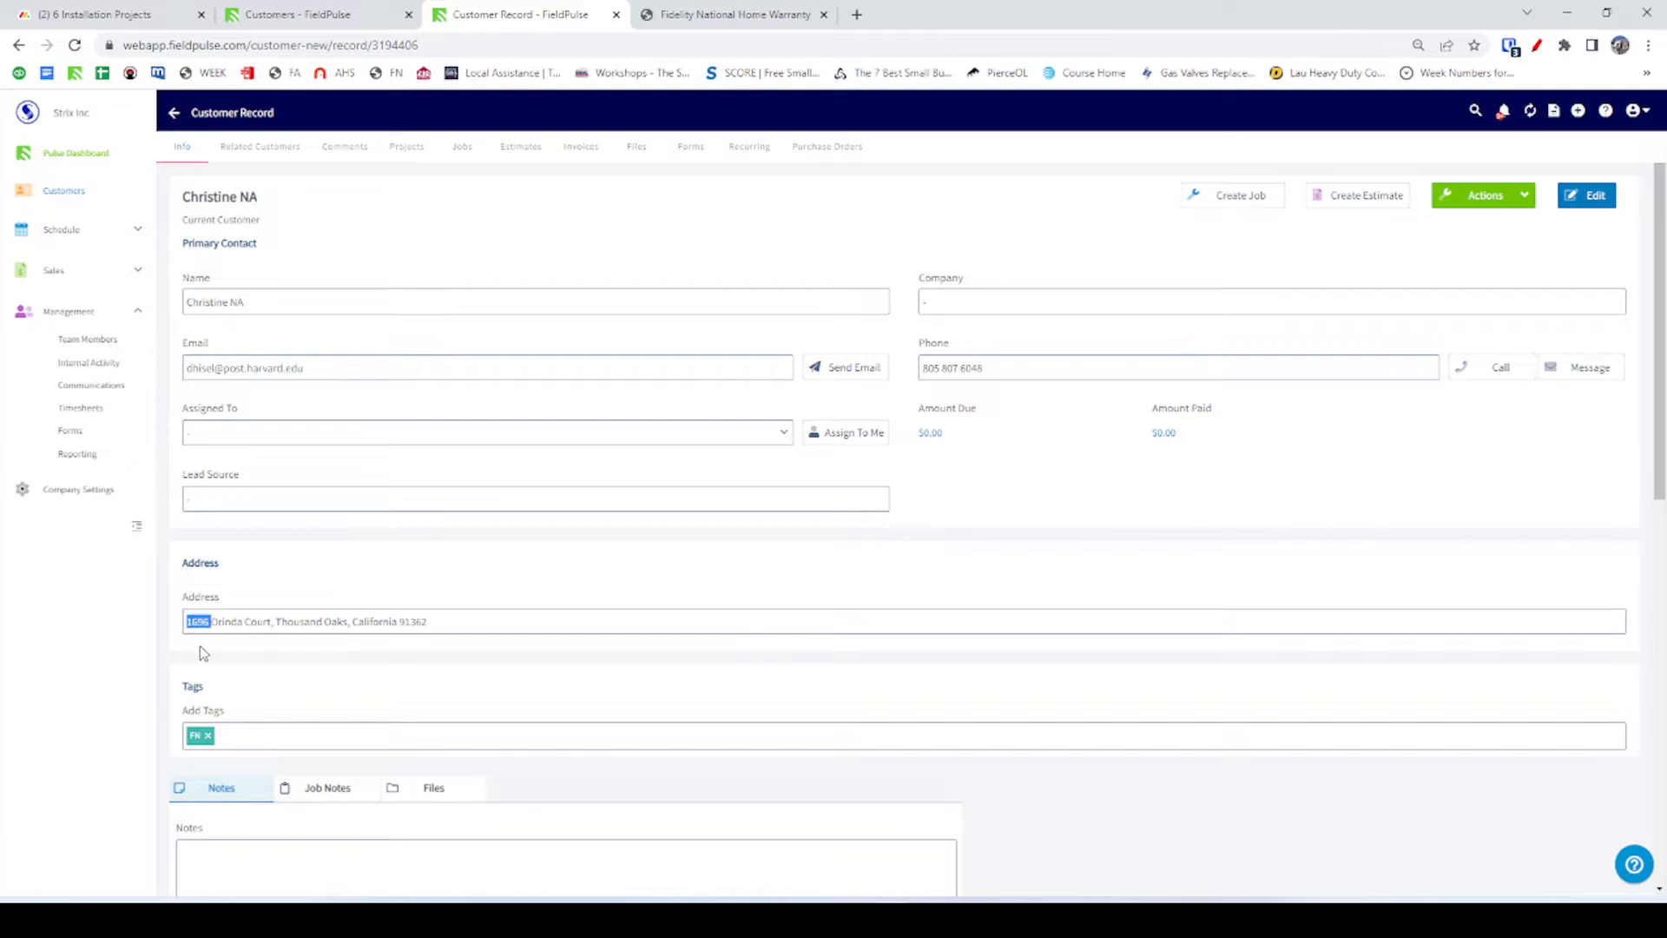
pyautogui.click(365, 11)
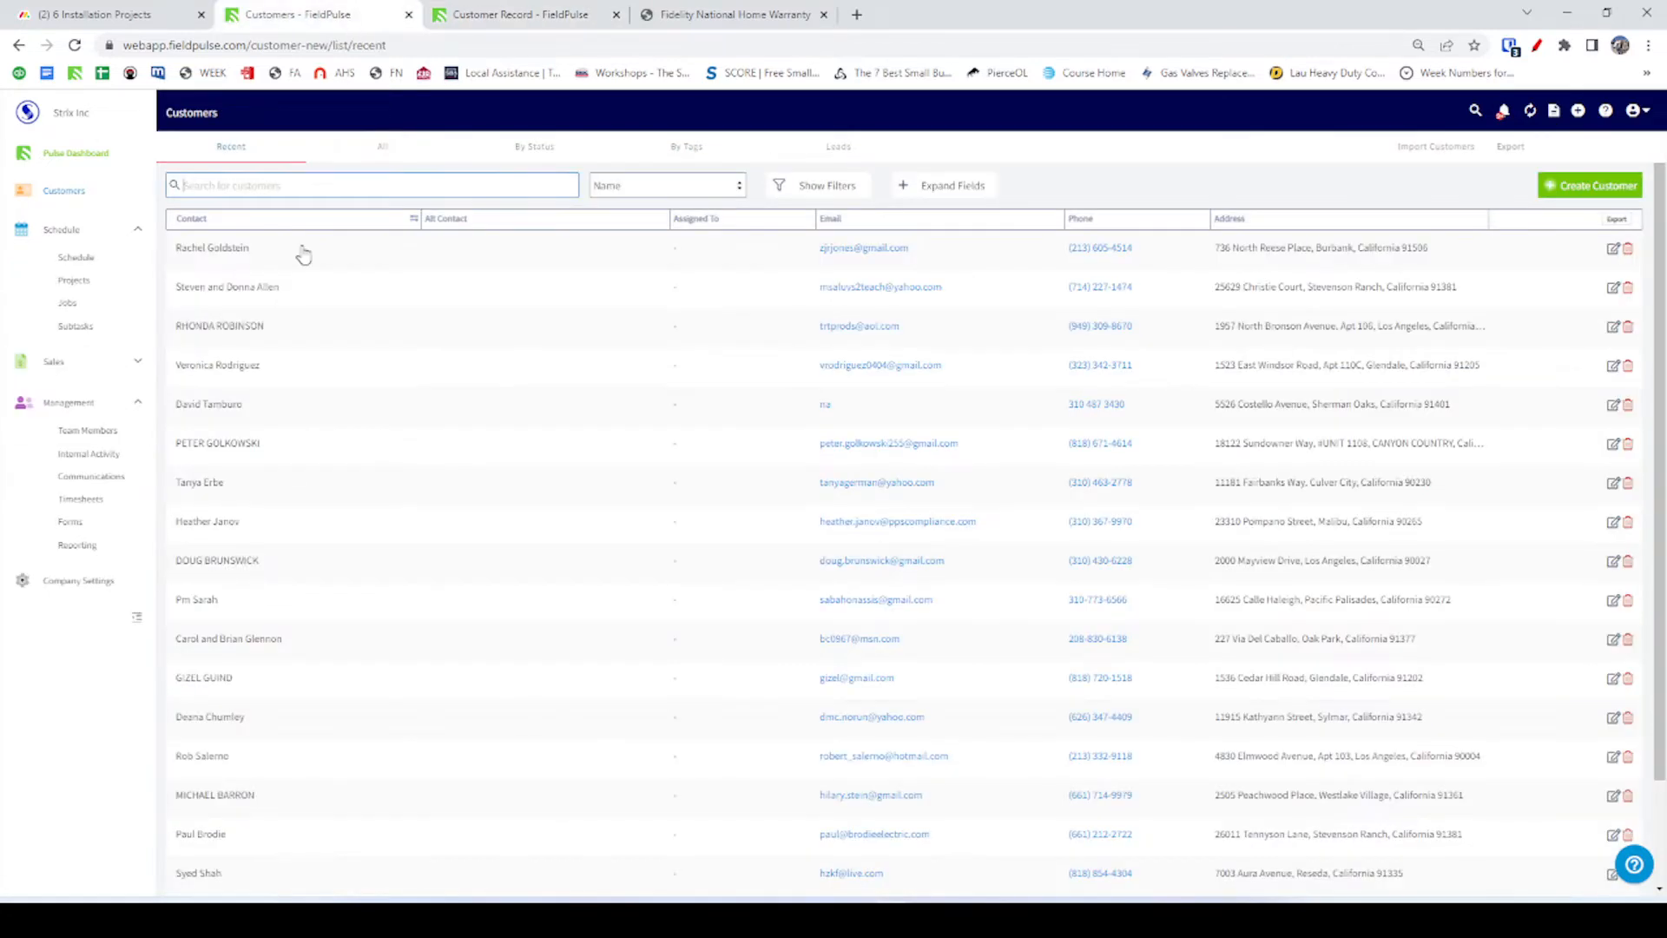
# Search customers for 1696 and open that customer's job form Condenser Replacement #1079.
pyautogui.click(260, 184)
pyautogui.hotkey('ctrl', 'v')
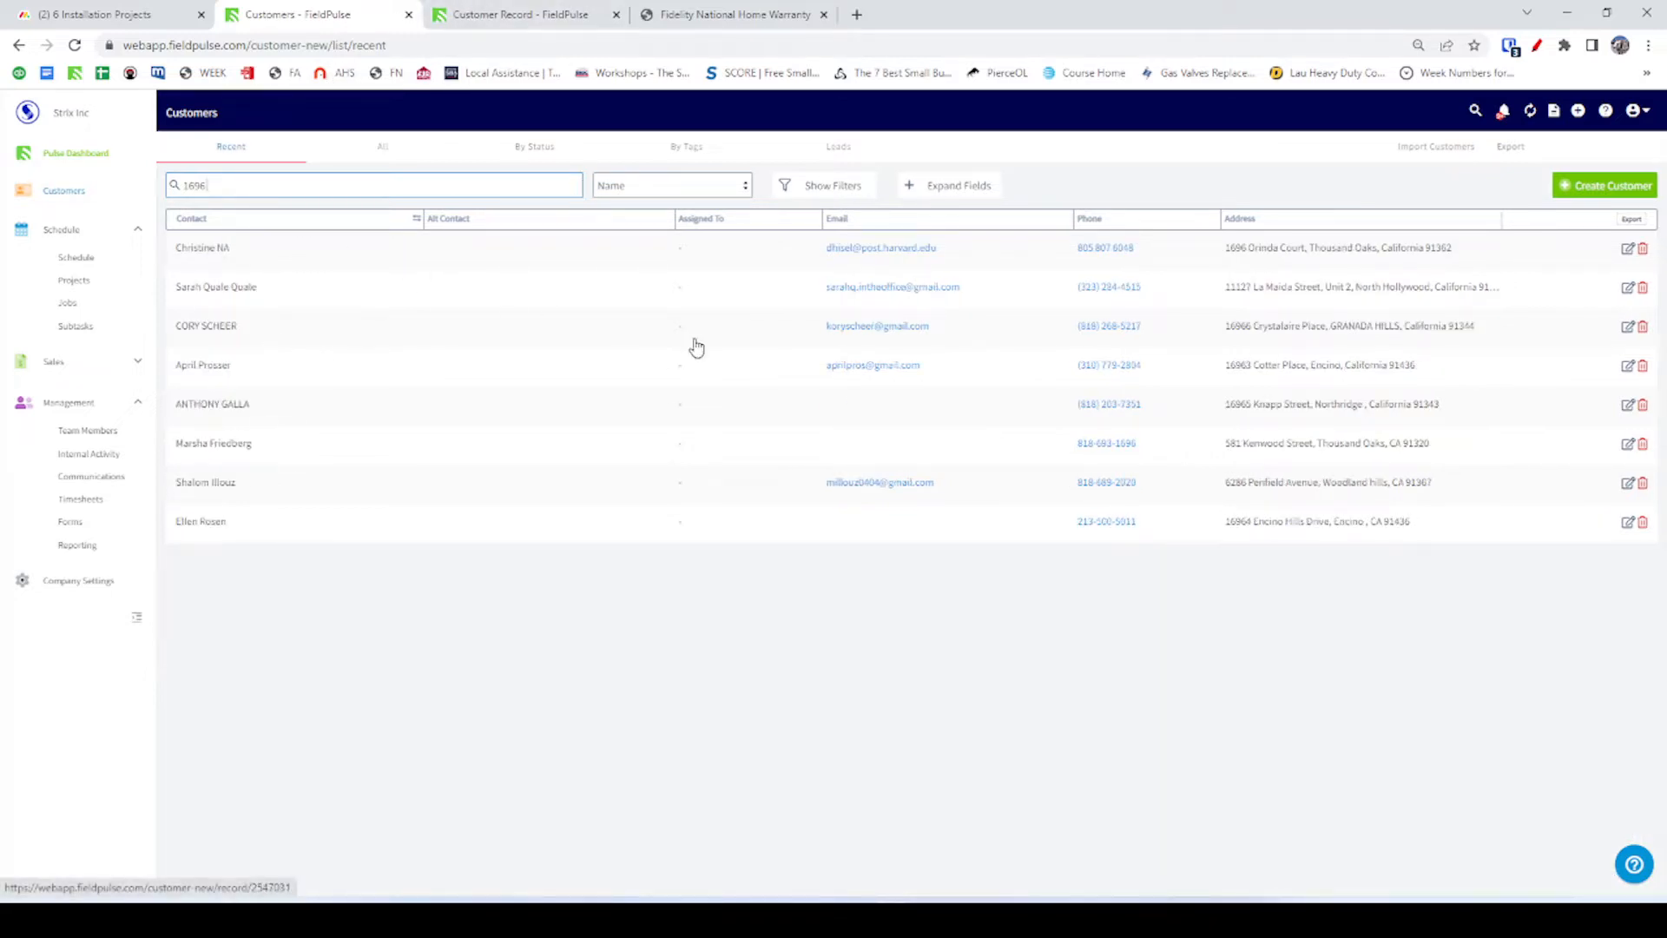
pyautogui.click(1250, 250)
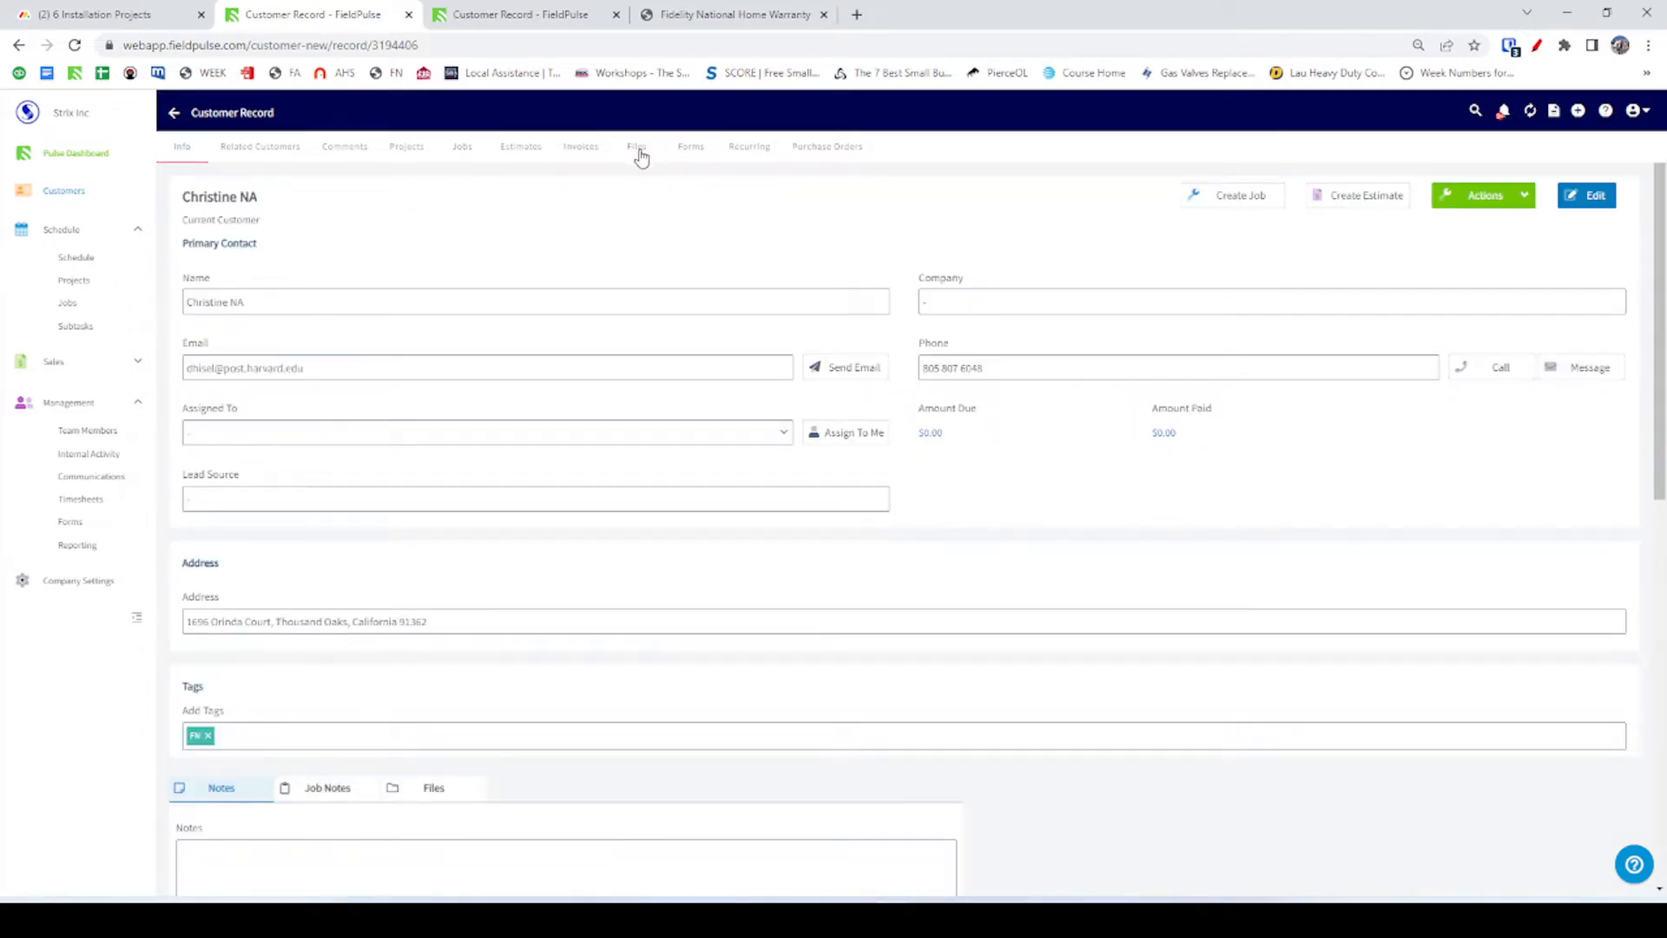
pyautogui.click(460, 153)
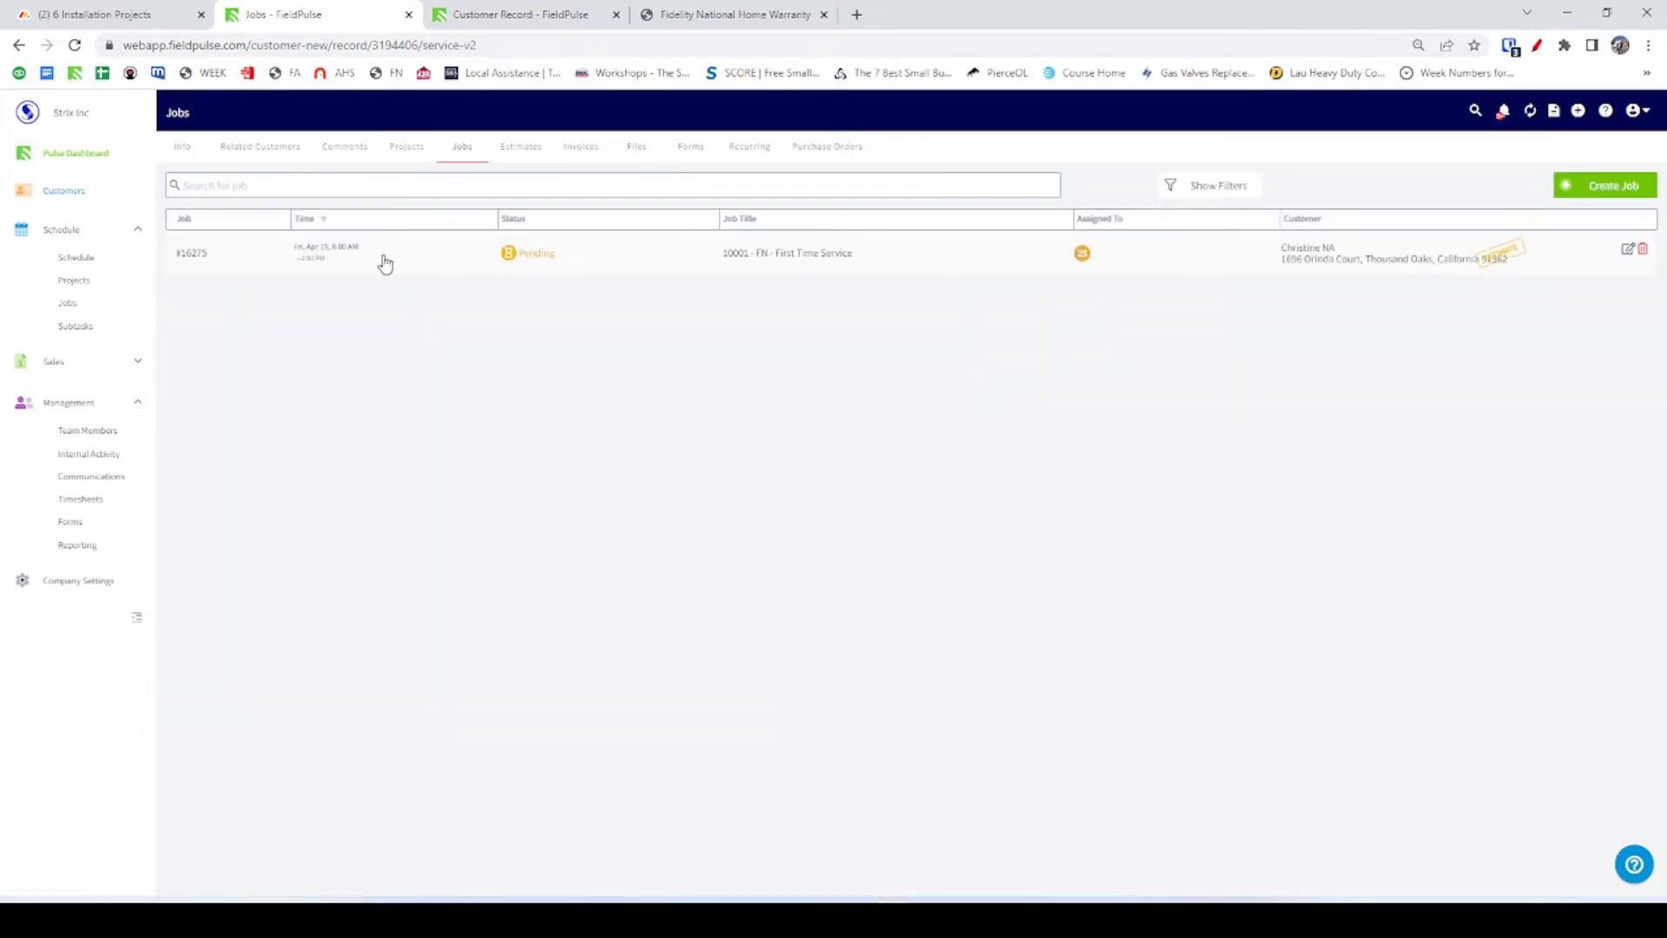
pyautogui.click(260, 269)
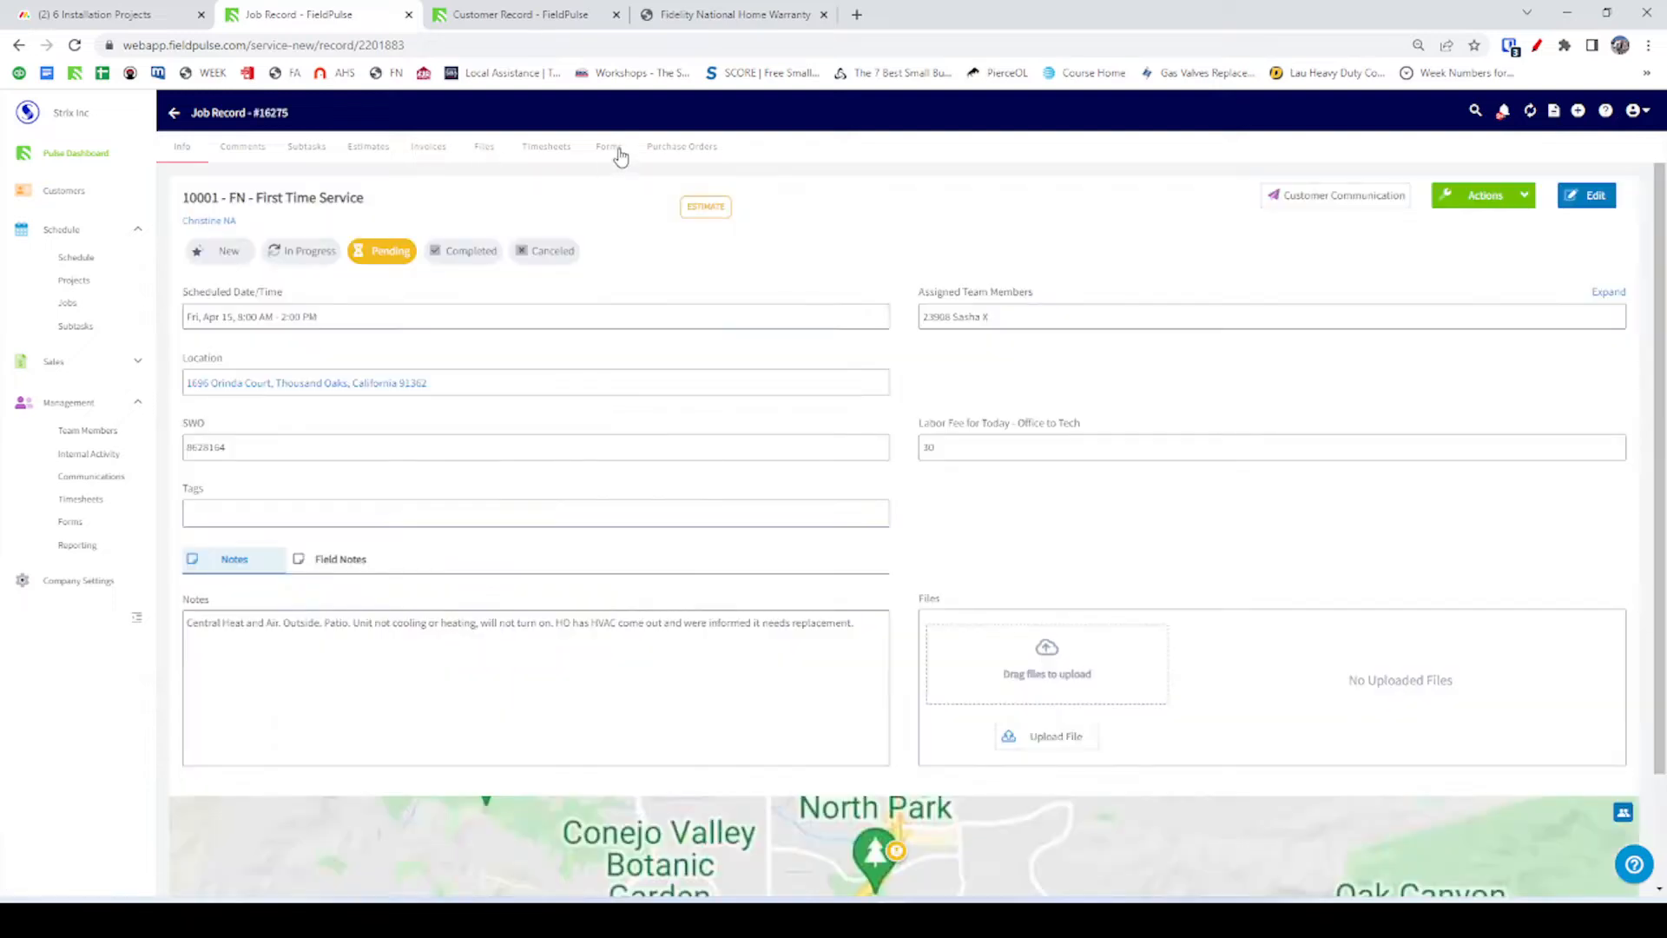
pyautogui.click(616, 149)
pyautogui.click(208, 253)
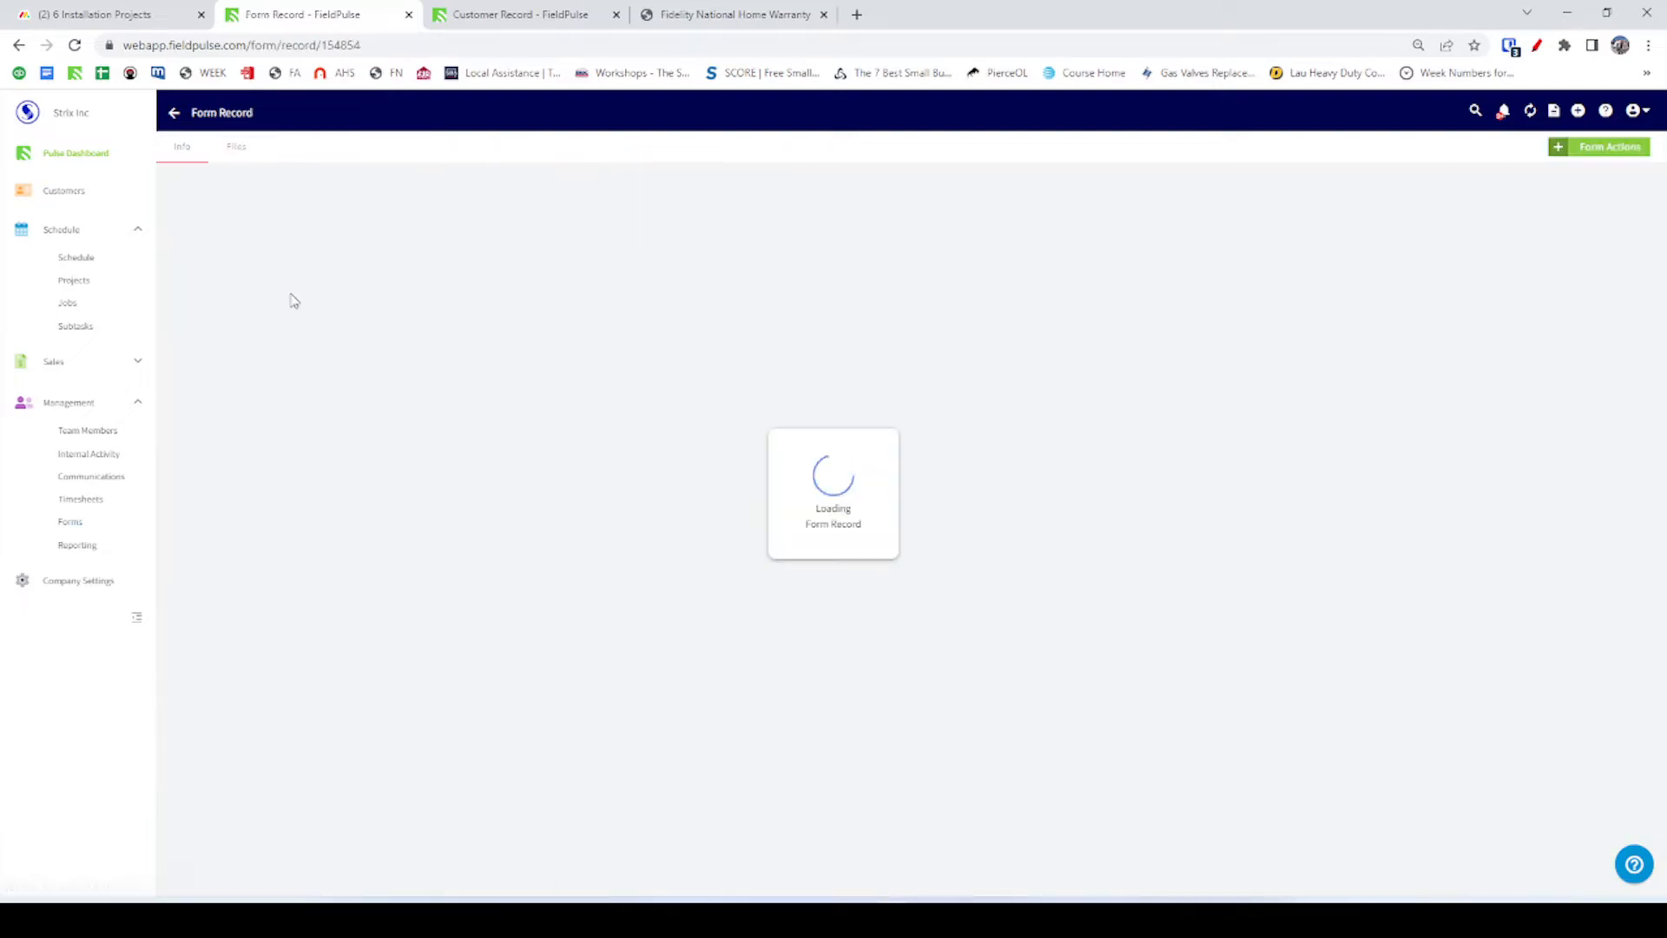
# Compare the customer's unit photos with the form record, then return to the Fidelity authorization form.
pyautogui.click(497, 17)
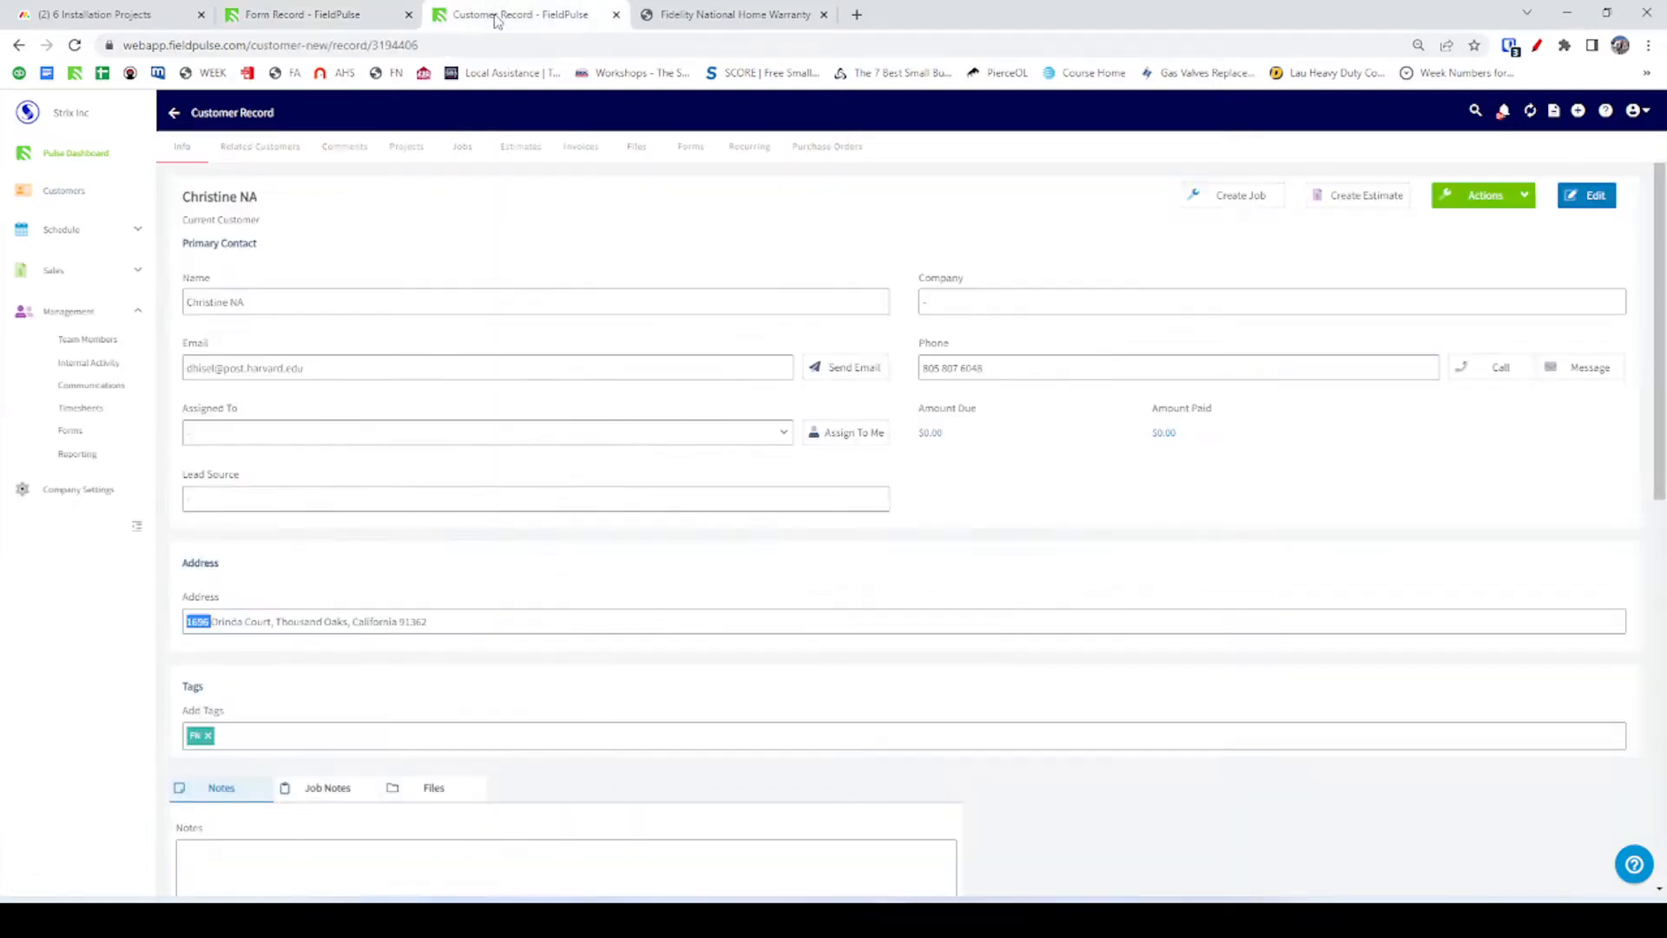
pyautogui.click(636, 148)
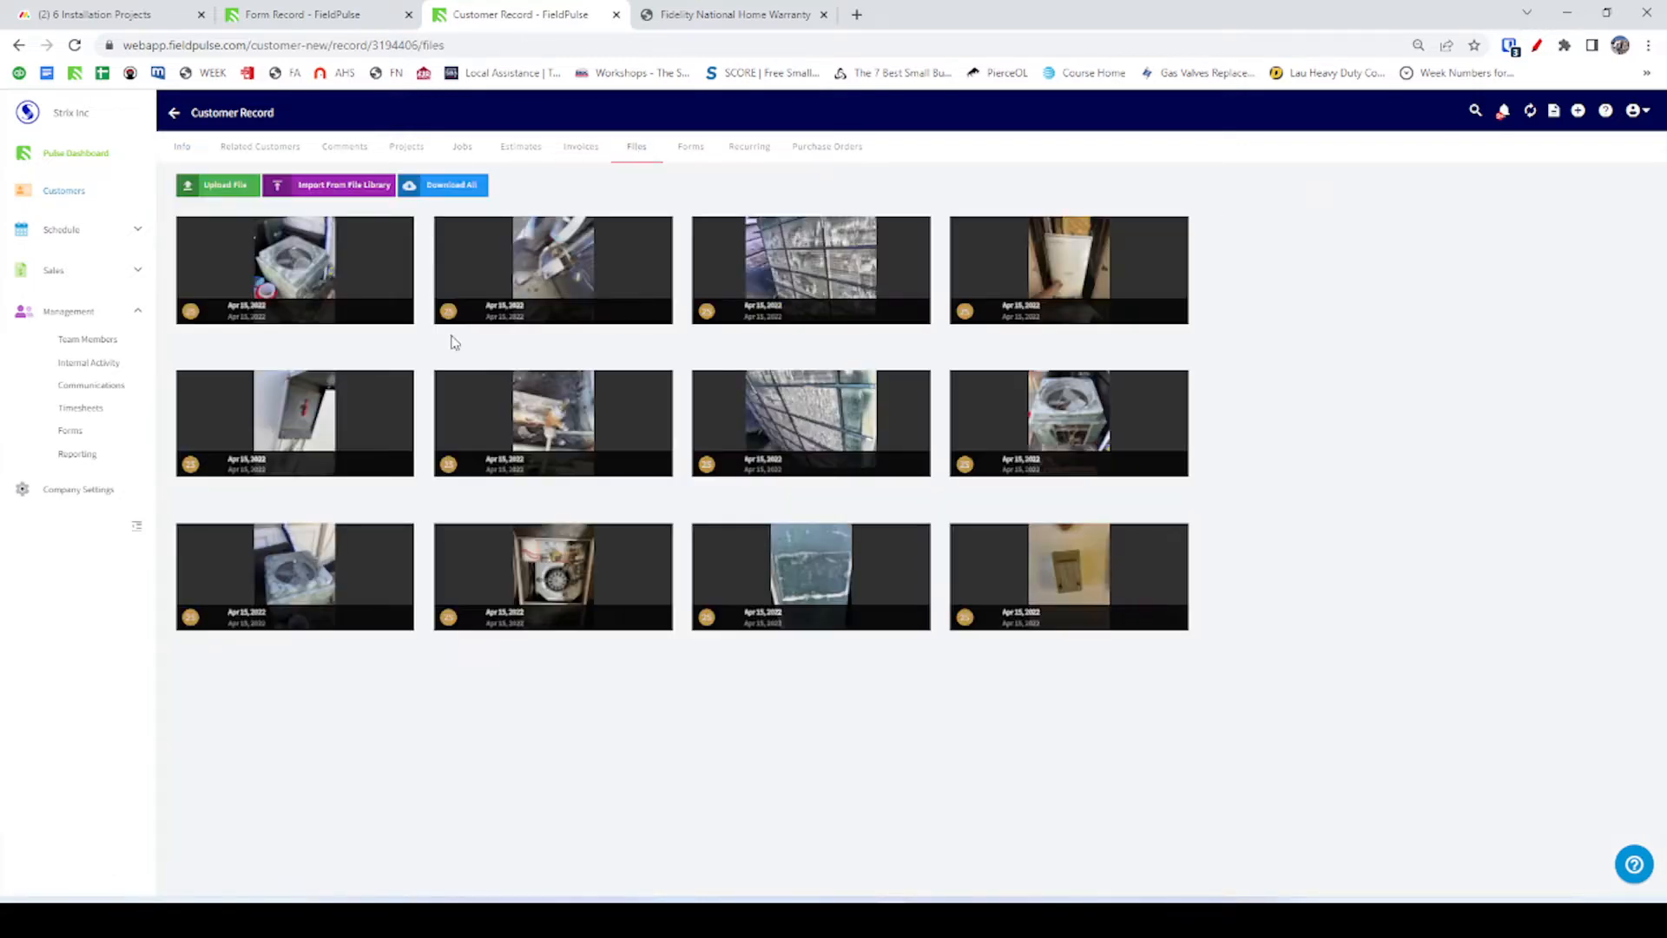
pyautogui.click(377, 19)
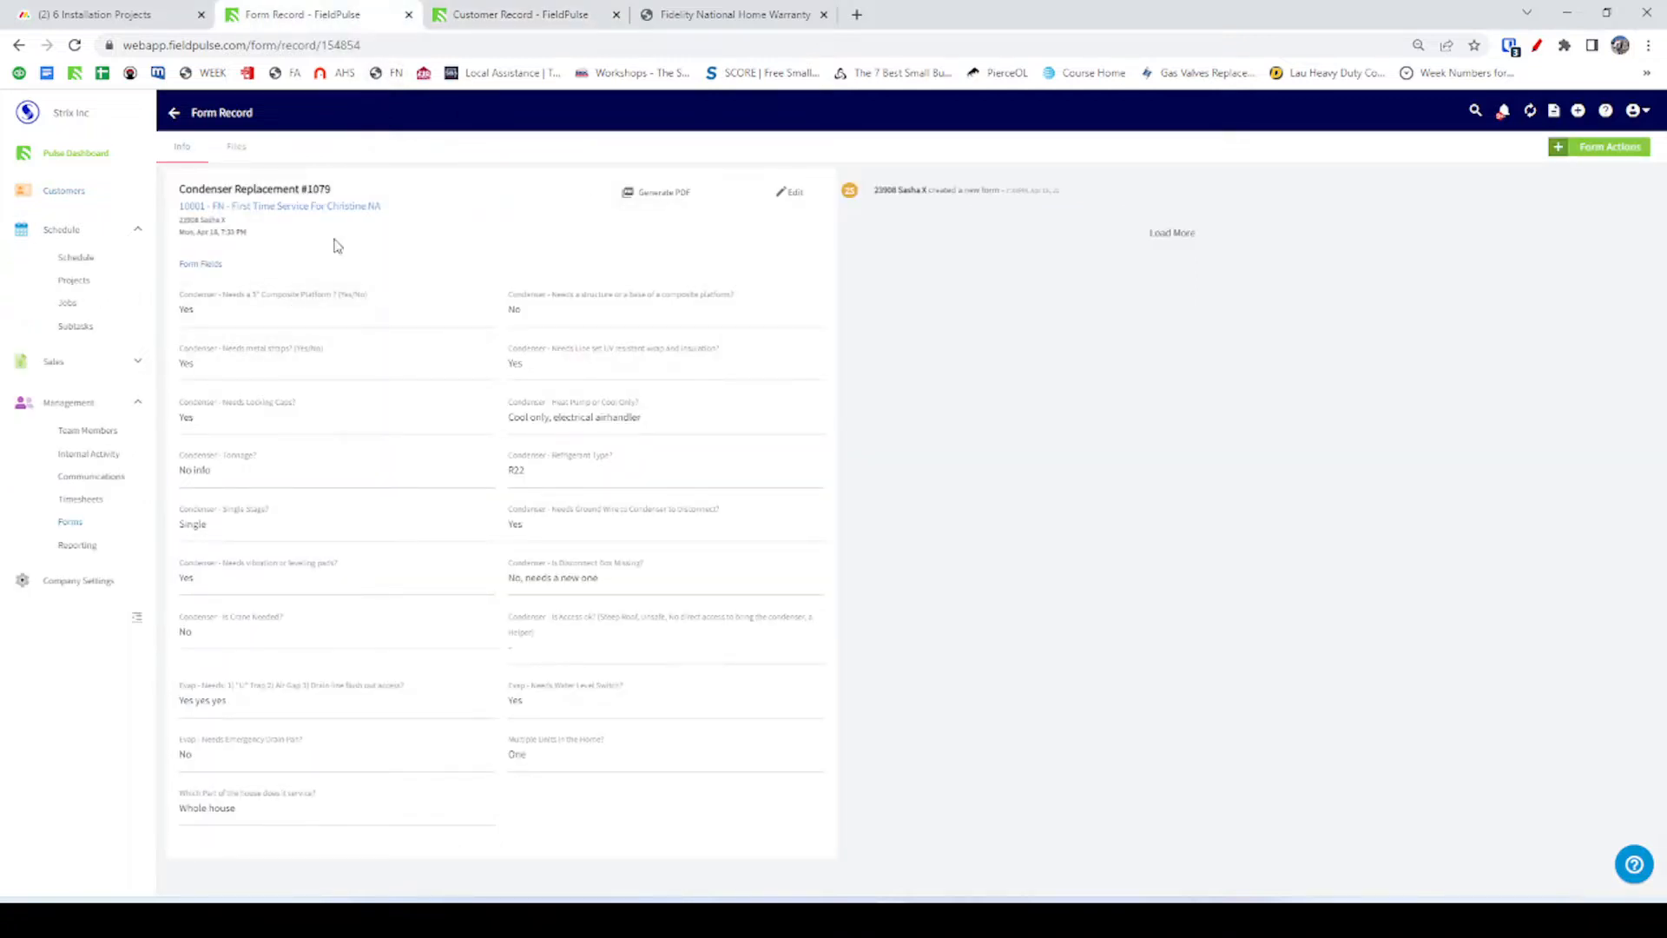
pyautogui.click(720, 18)
pyautogui.click(580, 21)
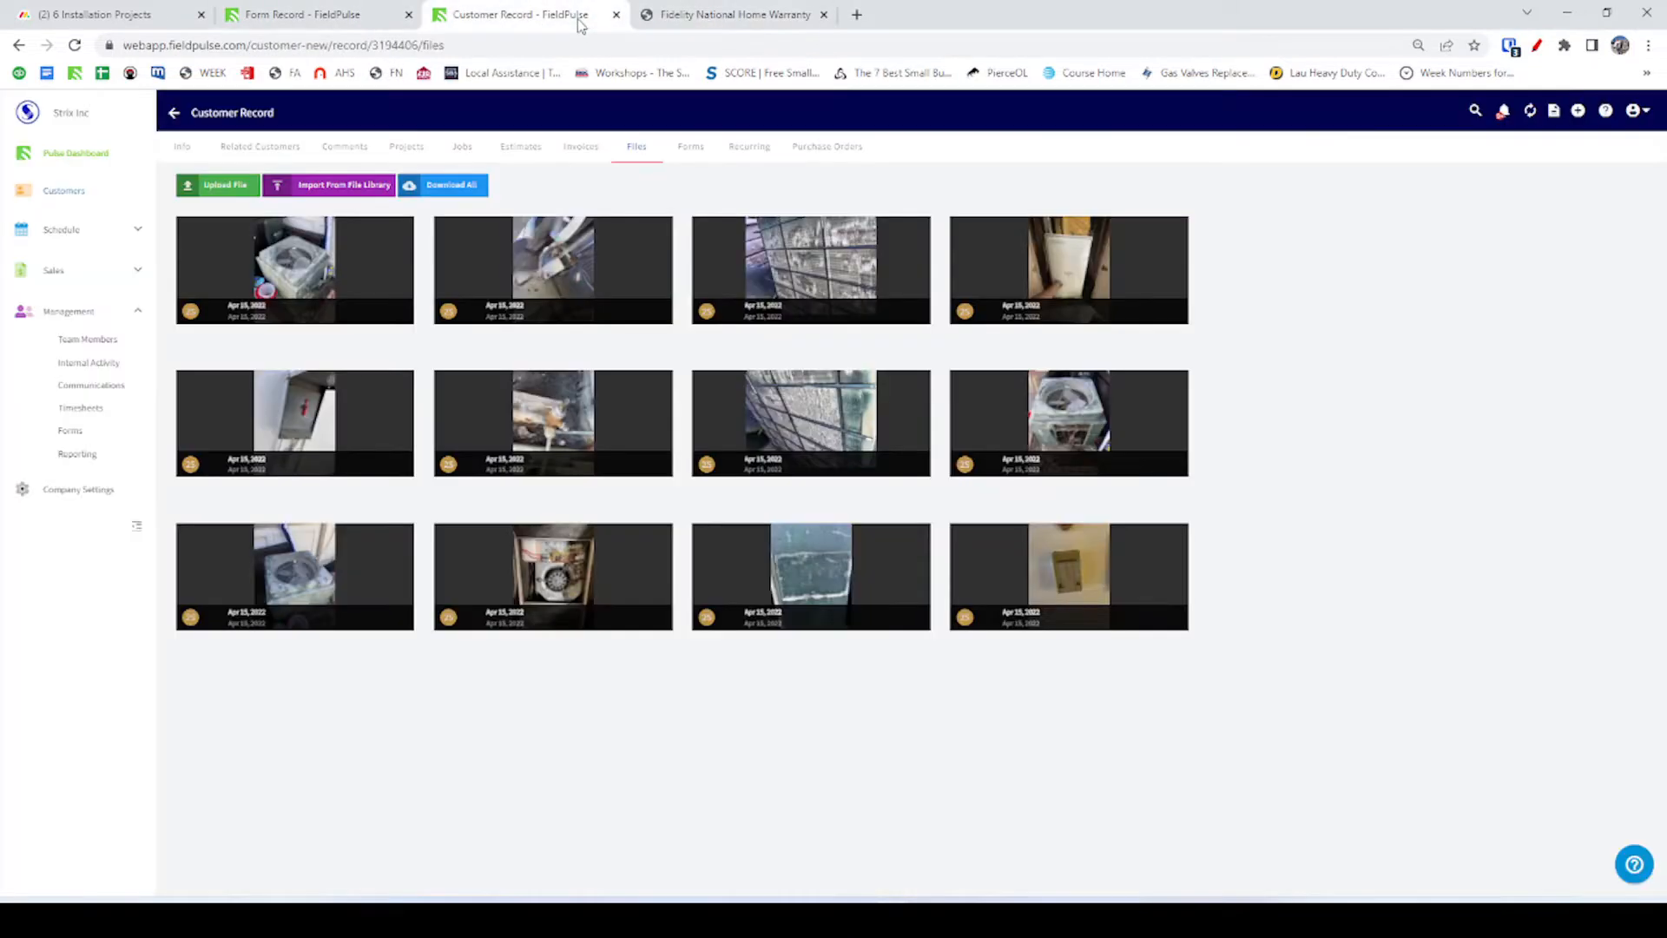
pyautogui.click(367, 23)
pyautogui.hotkey('alt', 'Tab')
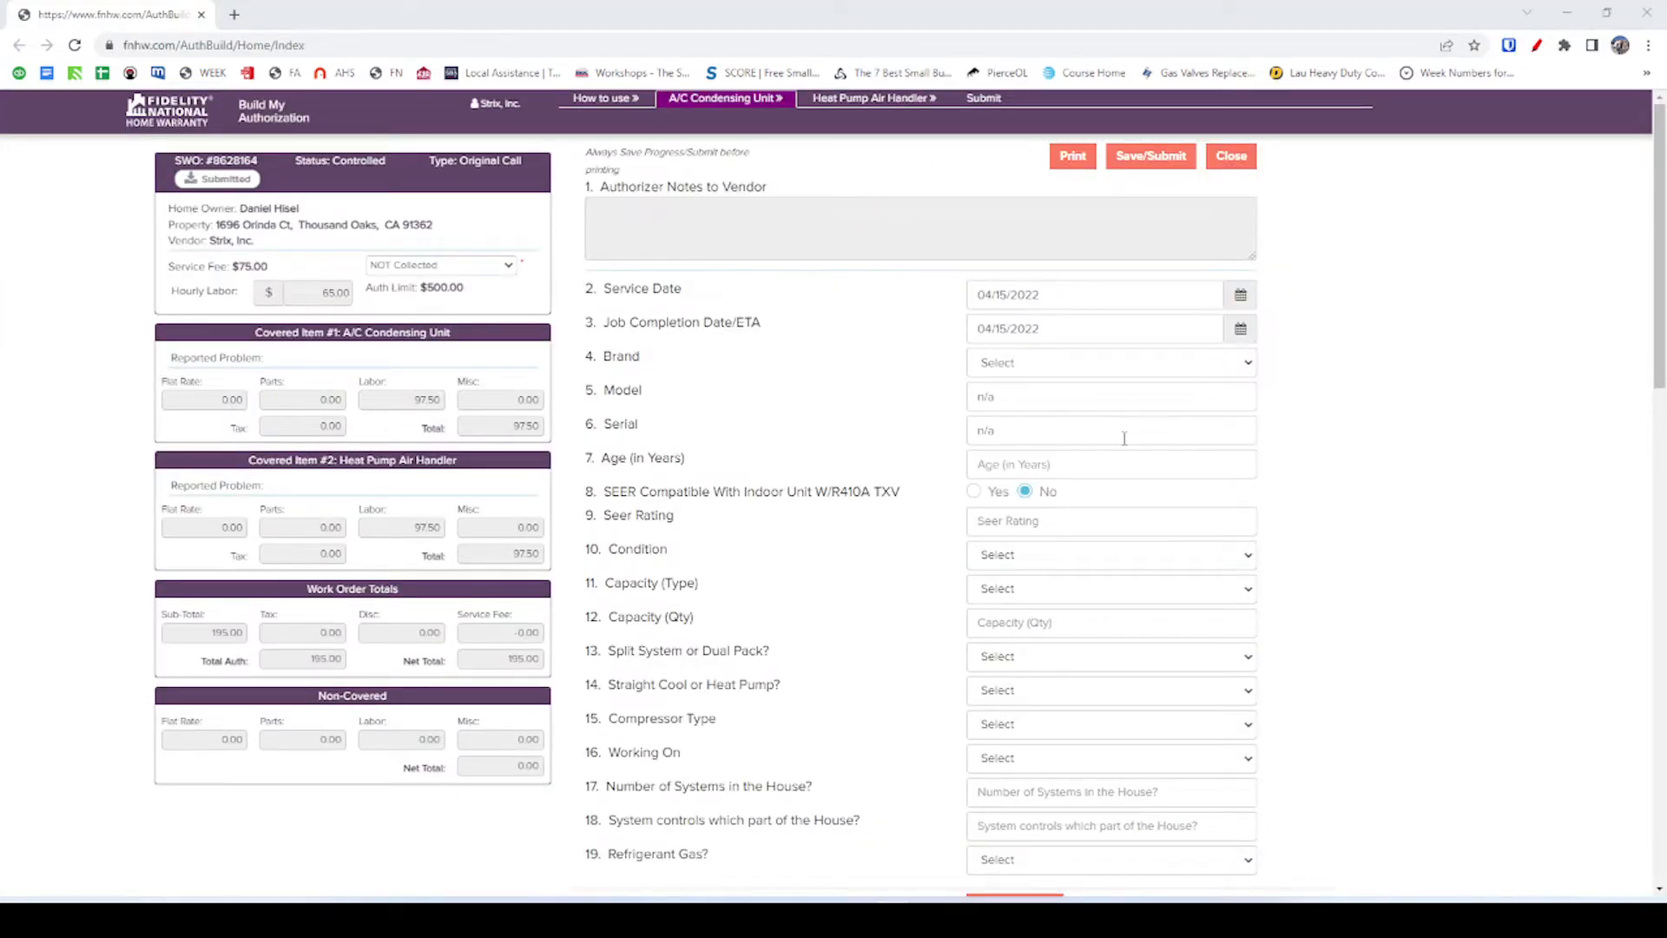
# Check the chat's missing answers and the still-empty Brand list, then show the customer's photo files.
pyautogui.hotkey('alt', 'Tab')
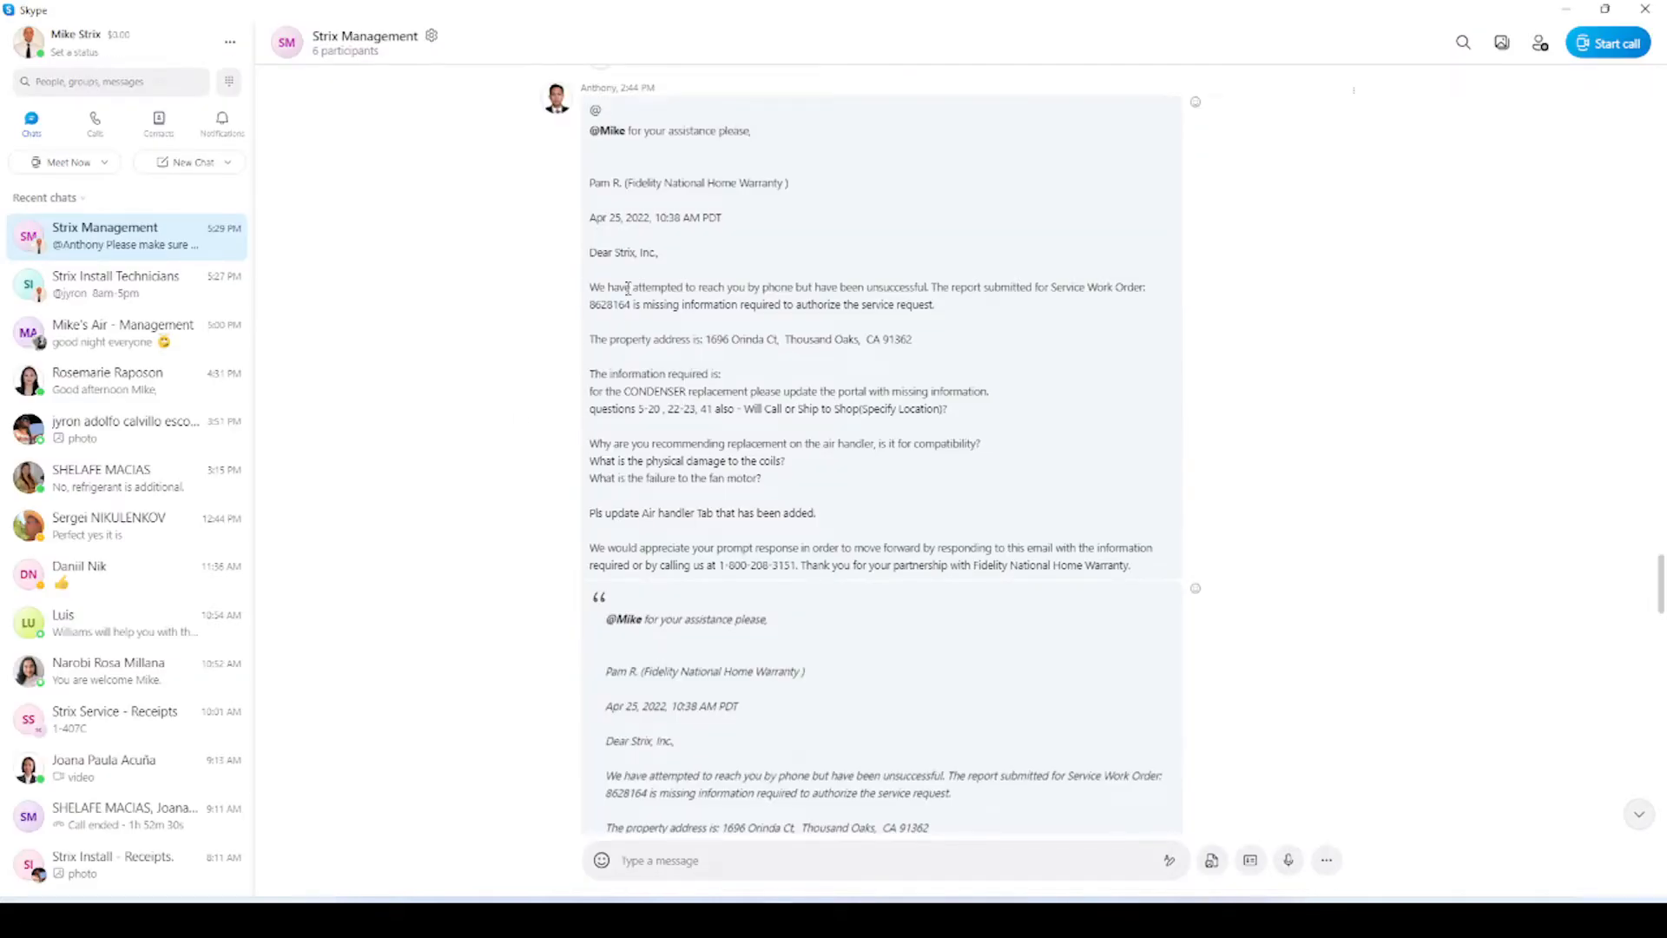
pyautogui.hotkey('alt', 'Tab')
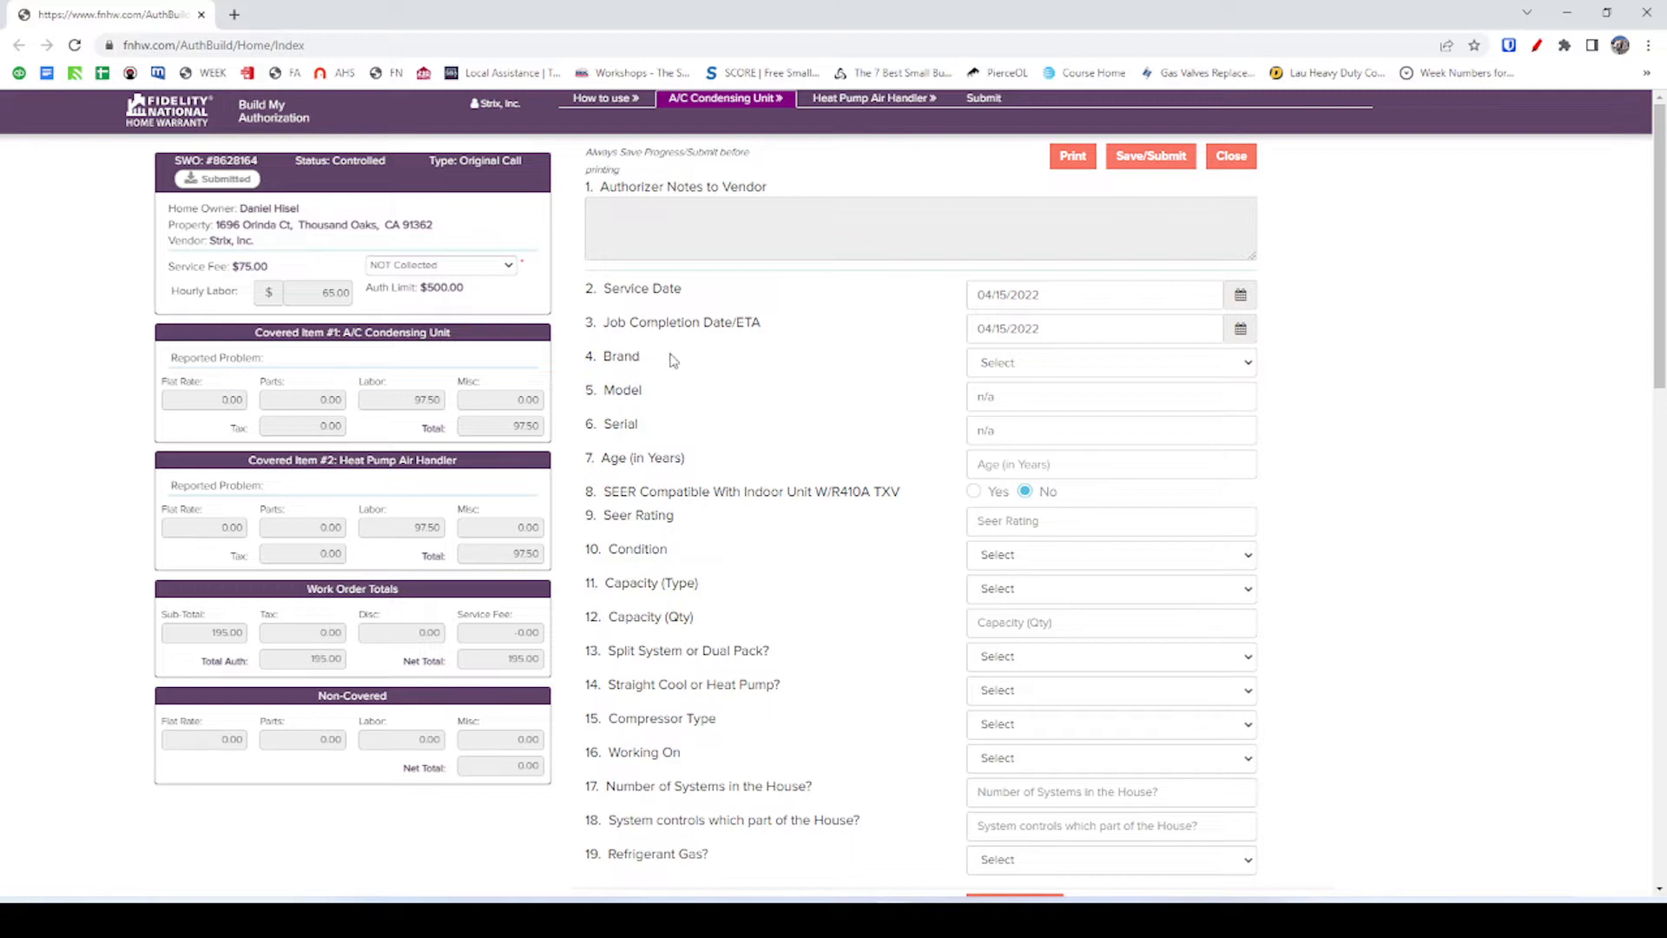
pyautogui.click(1048, 369)
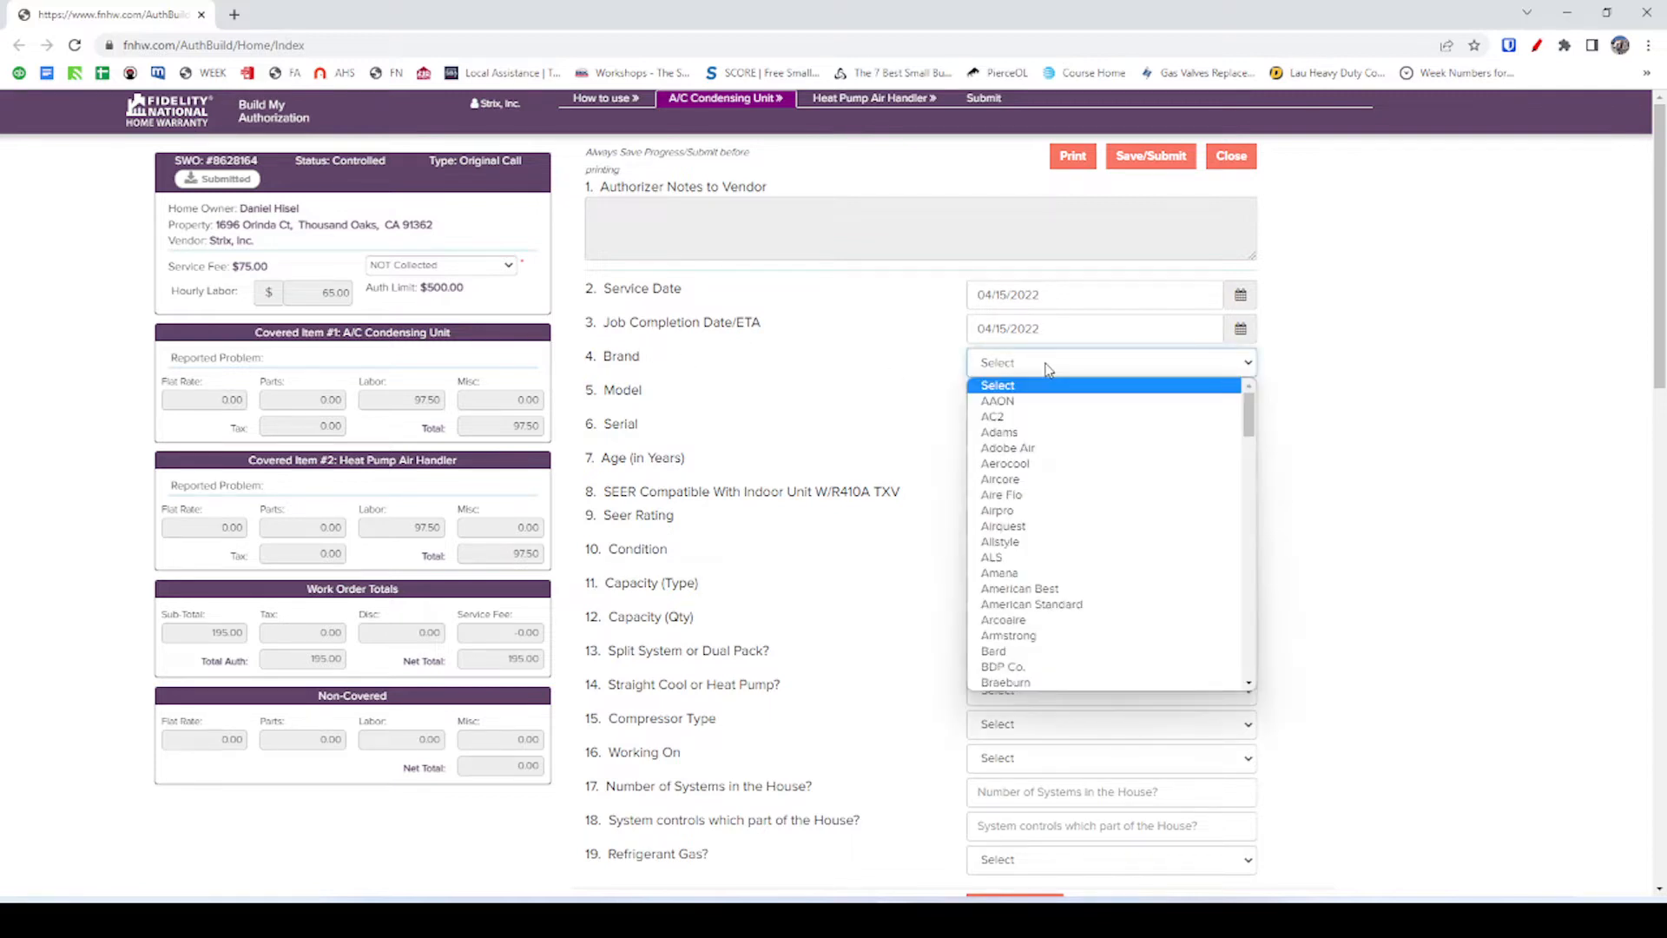
pyautogui.click(1048, 369)
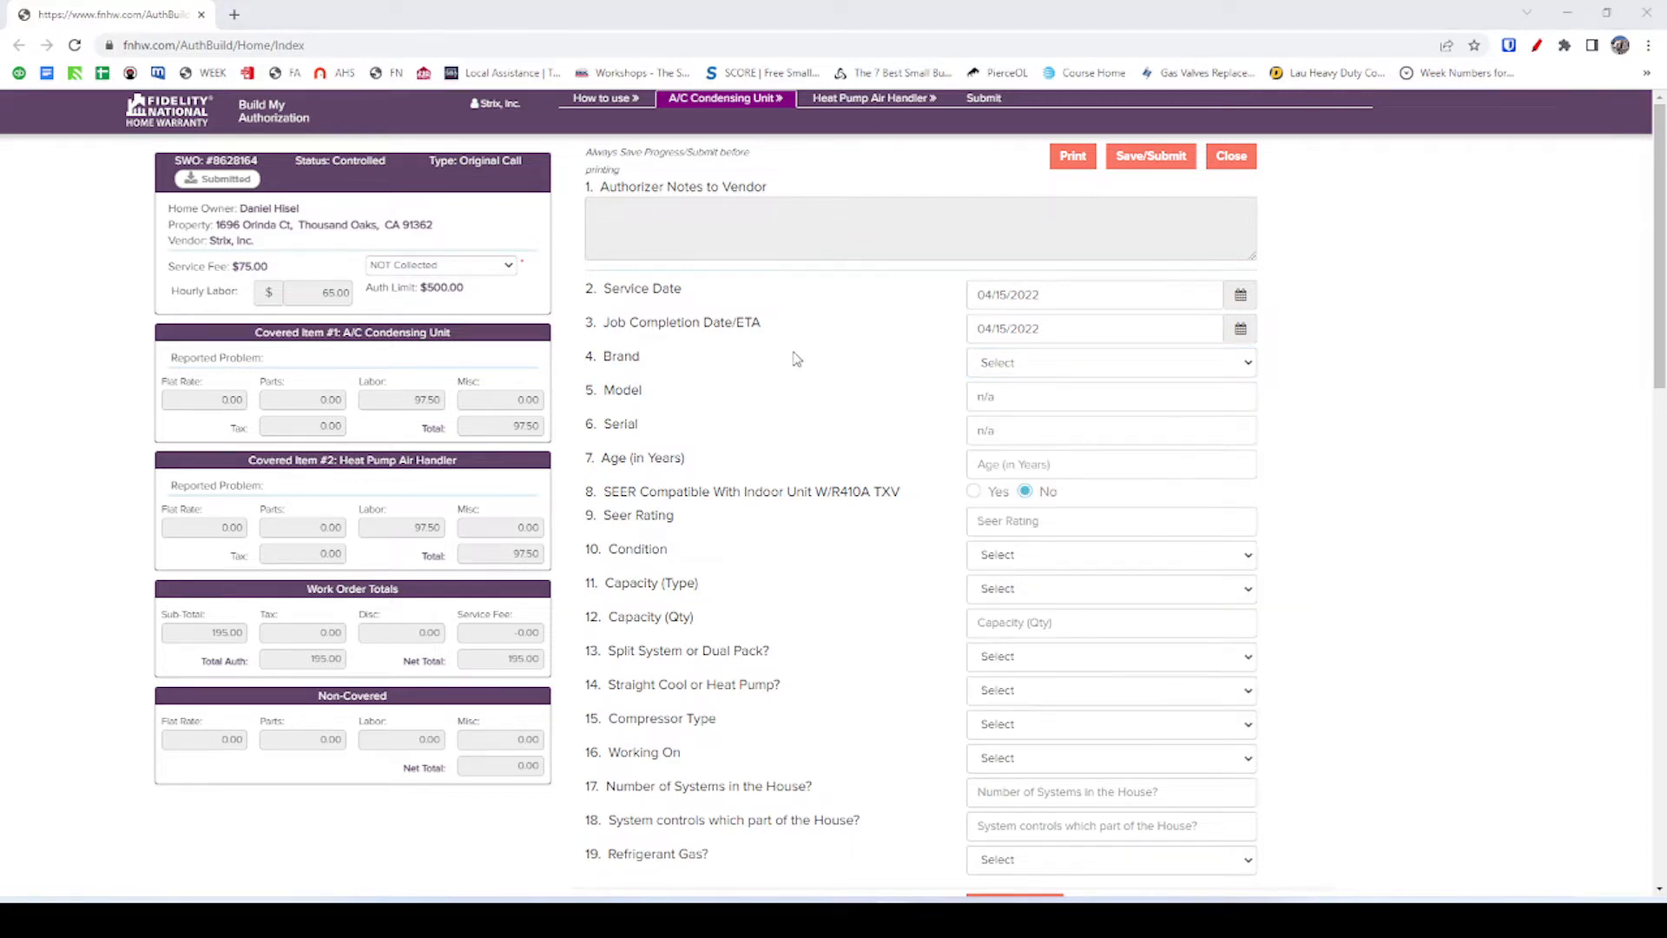
pyautogui.hotkey('alt', 'Tab')
pyautogui.click(469, 15)
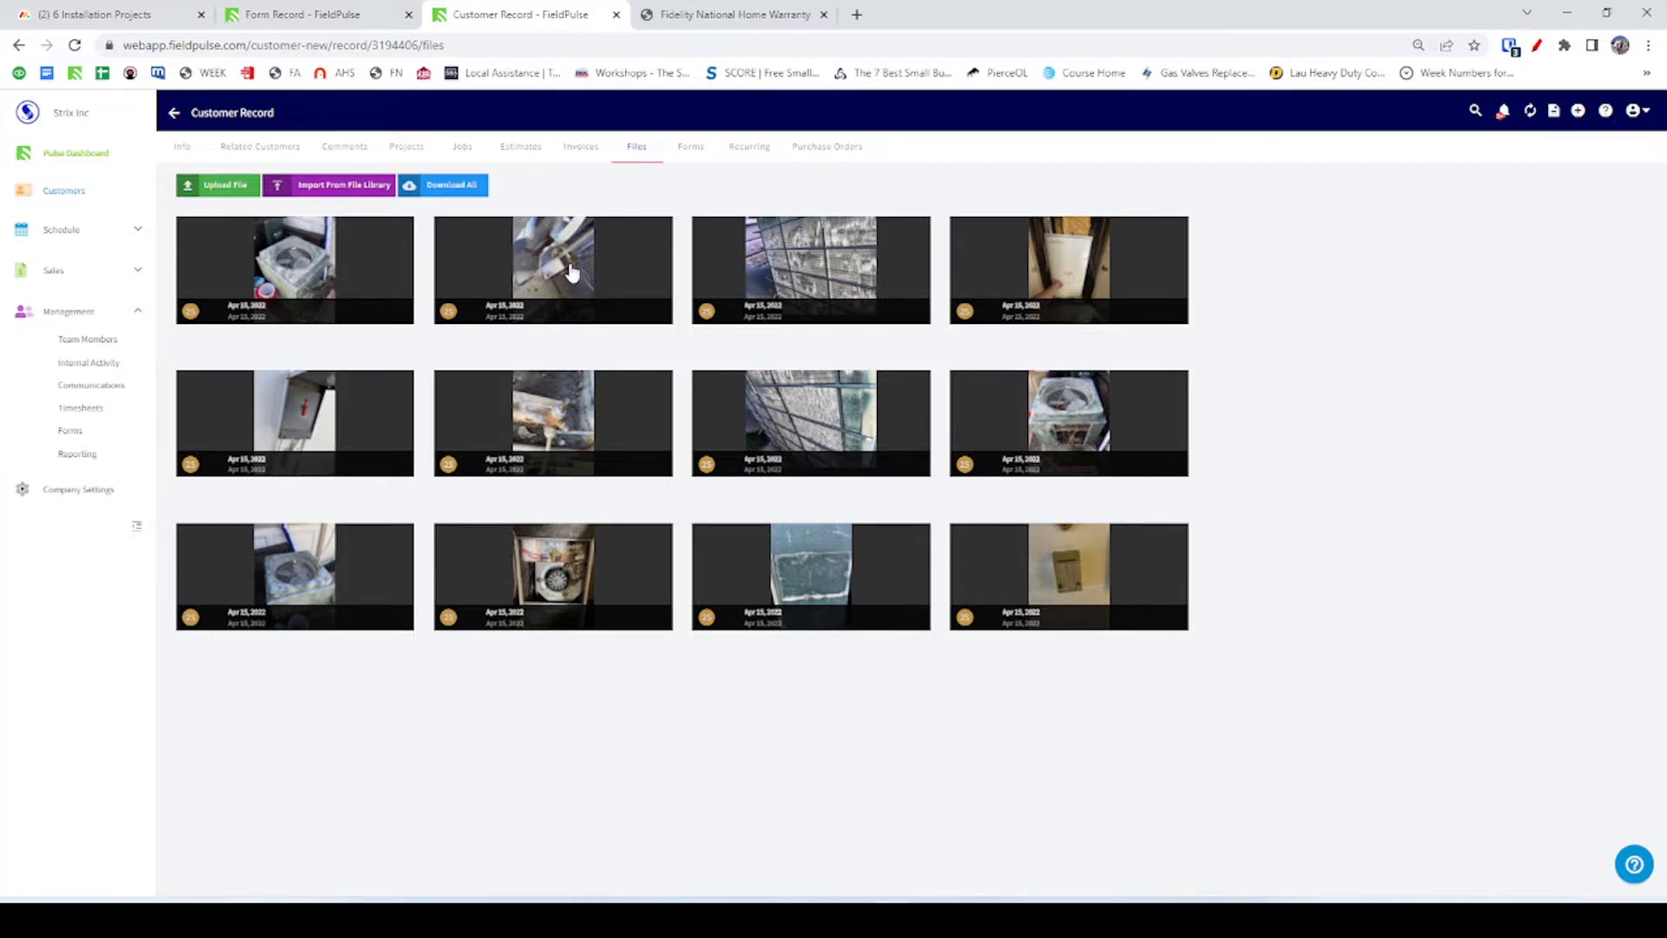
# Enlarge the condensing unit's data-plate photo, then start a new Google search tab.
pyautogui.click(841, 545)
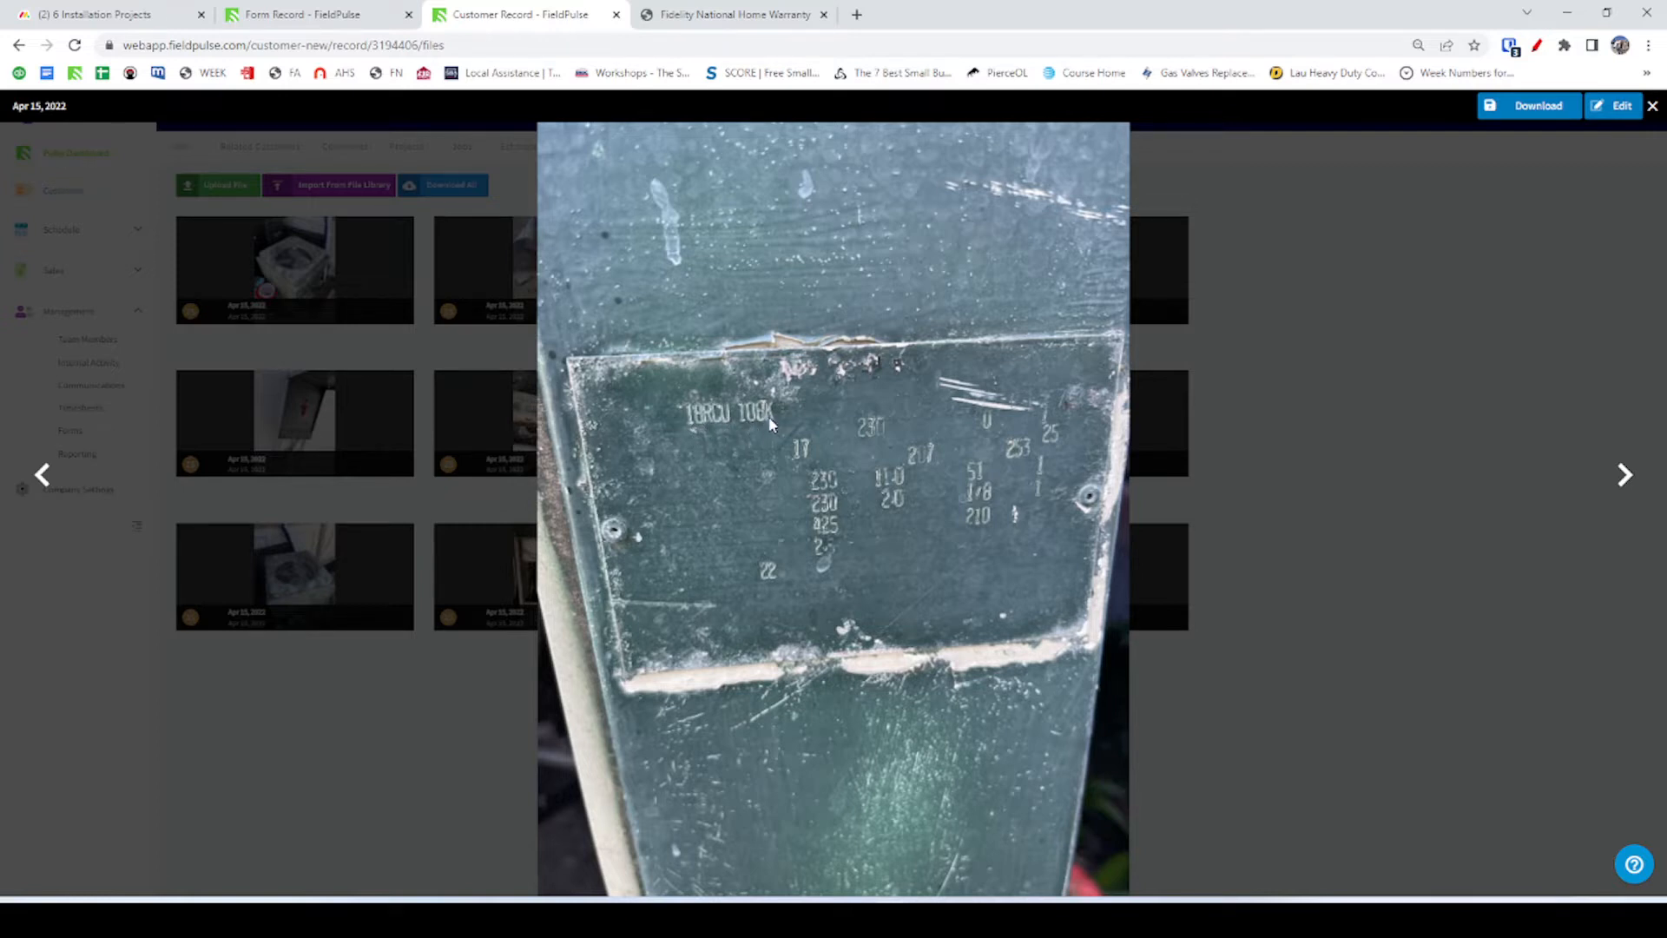
pyautogui.rightClick(867, 17)
pyautogui.click(858, 15)
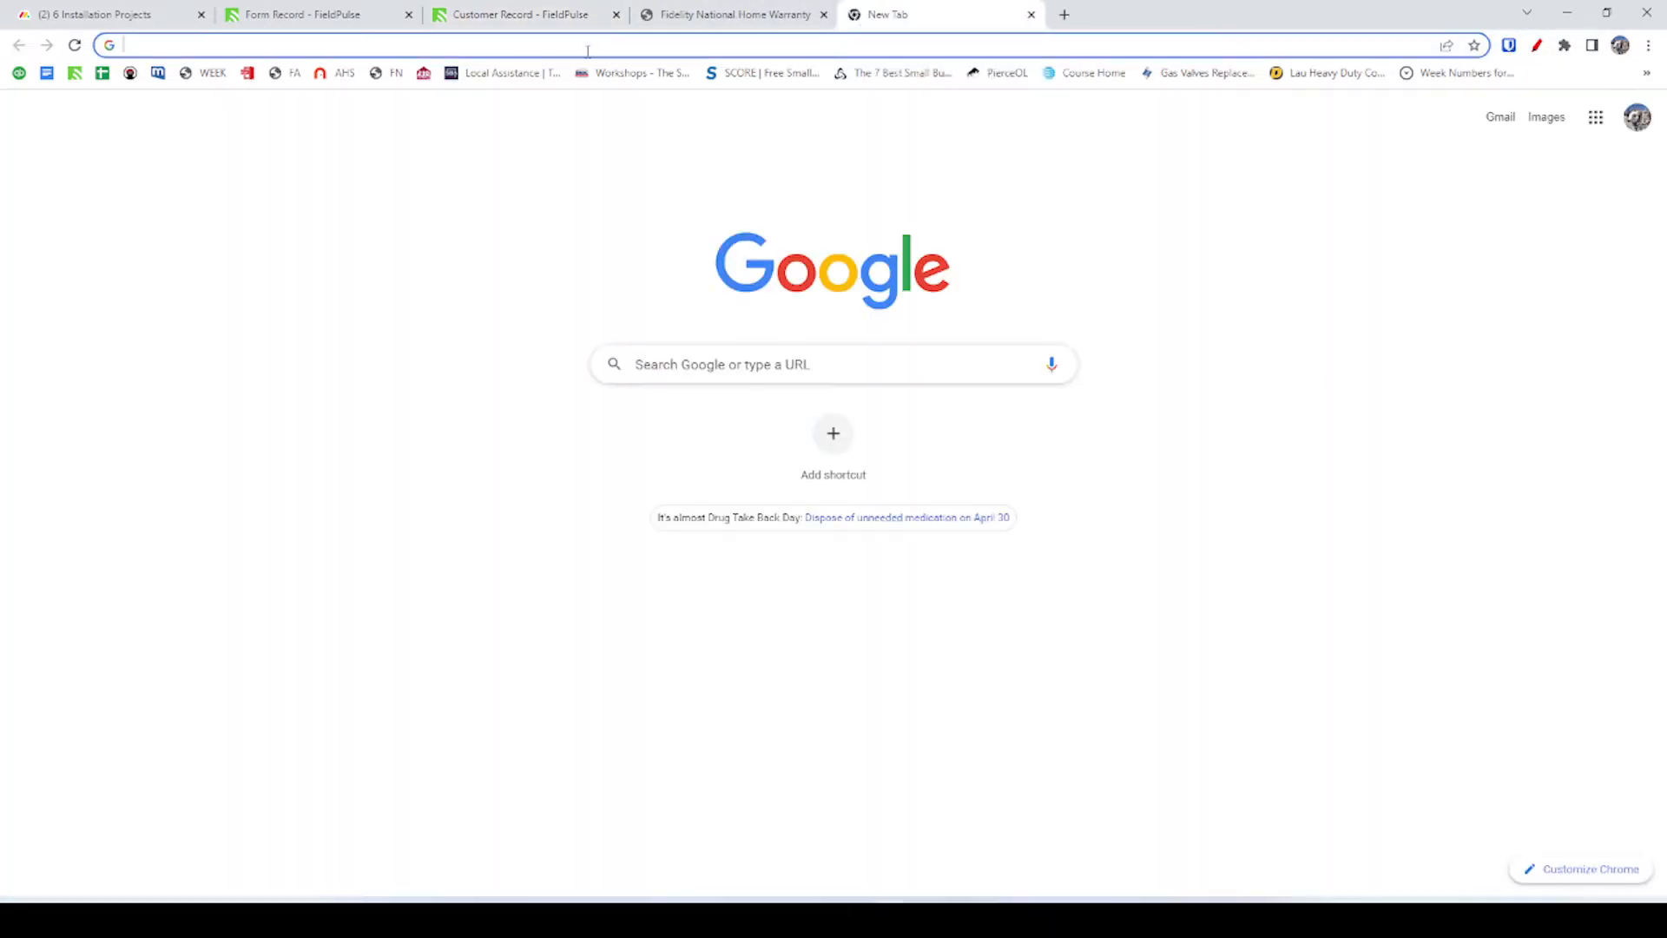
# Search model 18RCU108k in a separate browser window, find no results, and return to the plate photo.
pyautogui.hotkey('ctrl', 'w')
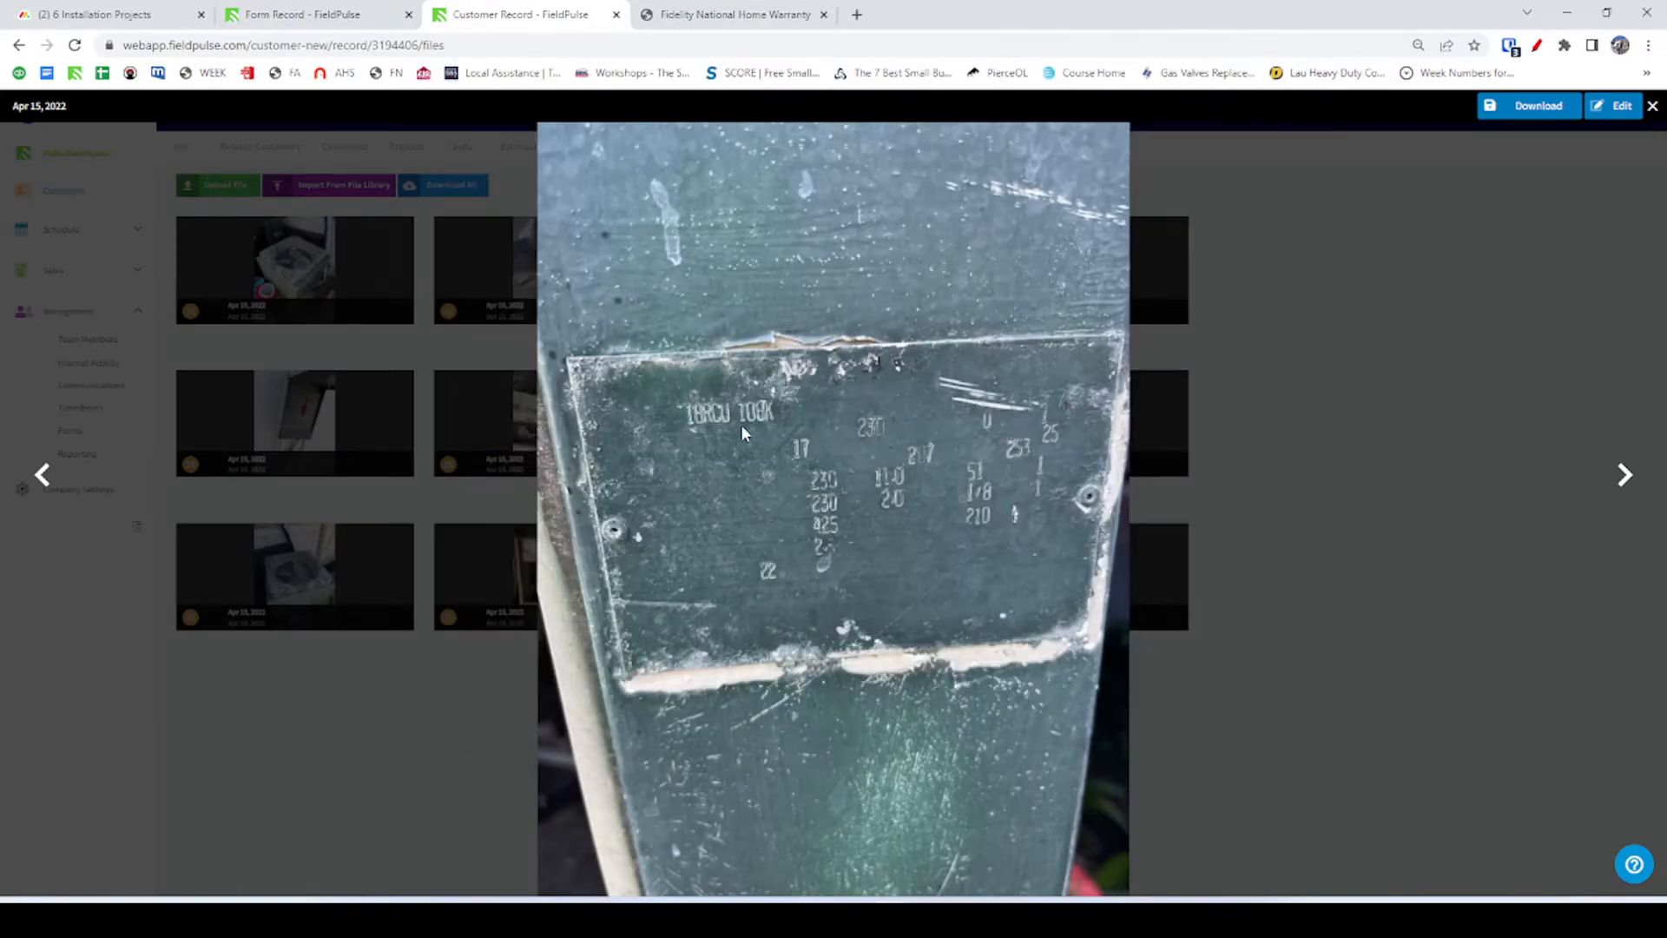
pyautogui.hotkey('ctrl', 'n')
pyautogui.write('18')
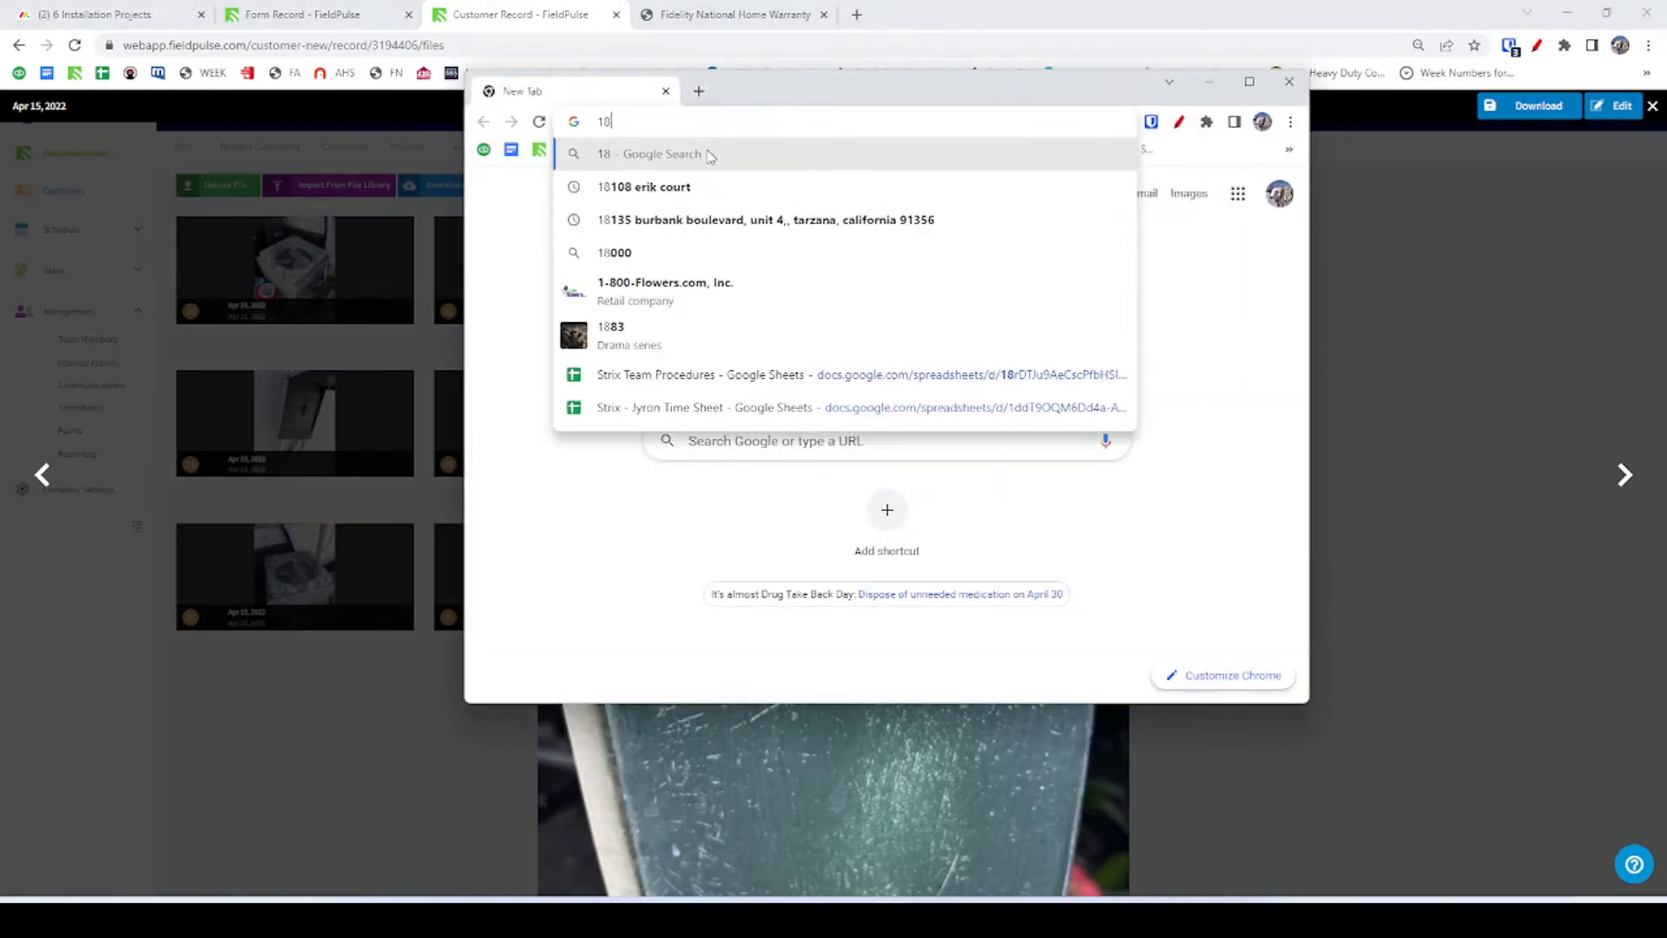
pyautogui.write('RCU')
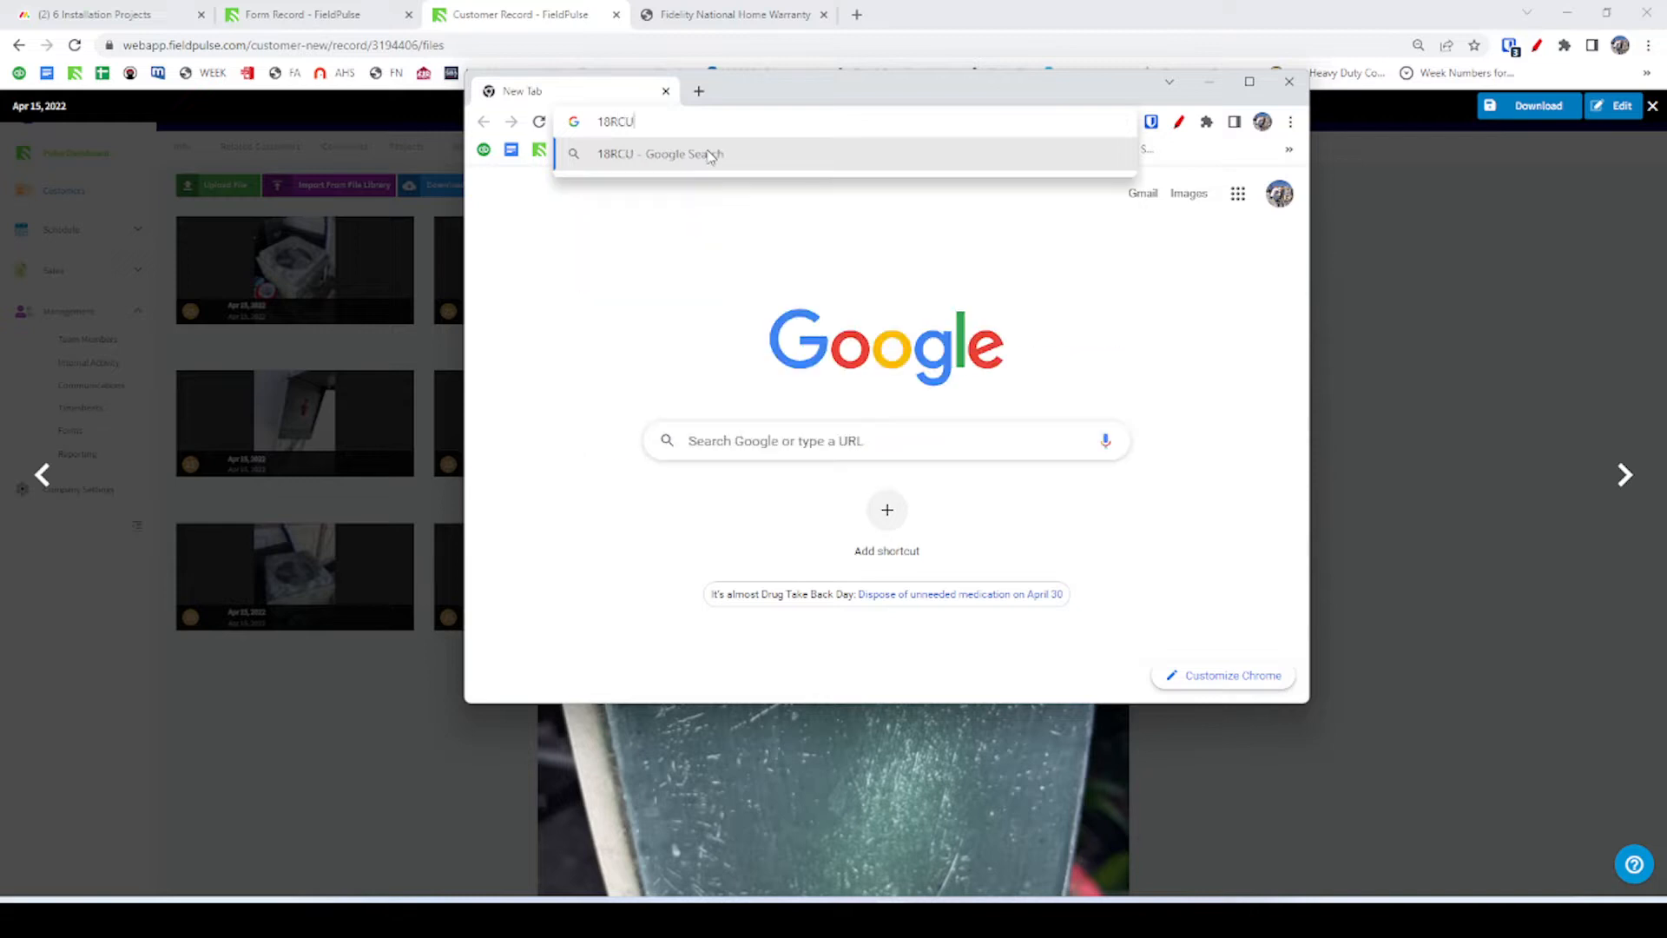
pyautogui.hotkey('alt', 'Tab')
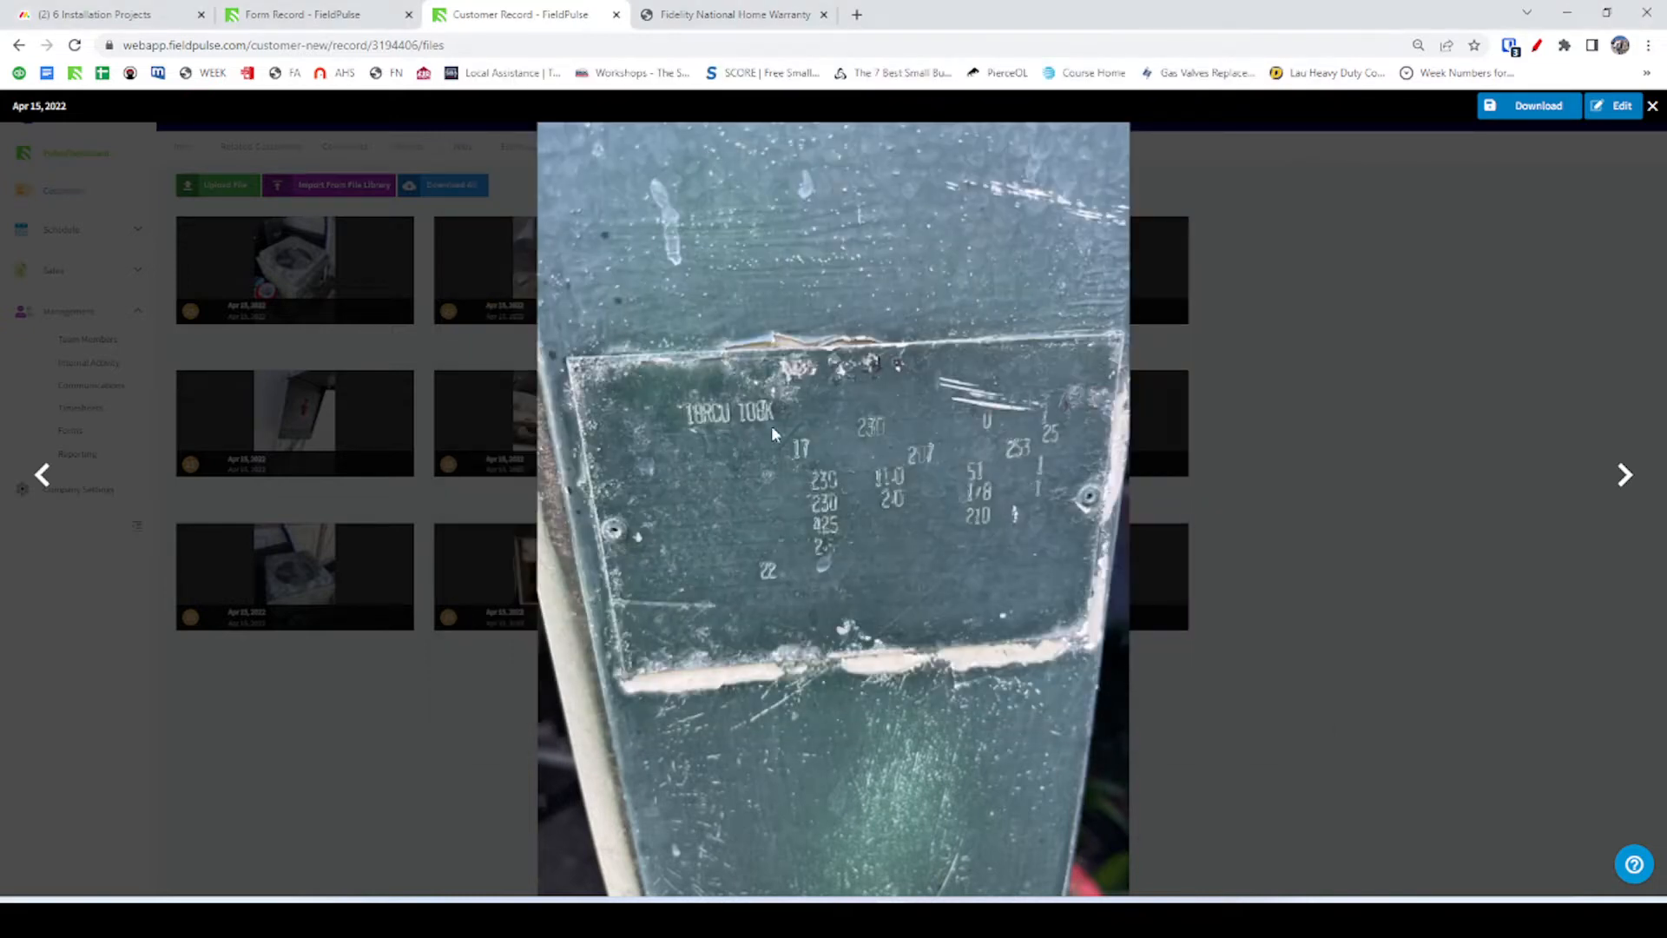
pyautogui.hotkey('alt', 'Tab')
pyautogui.write('108k')
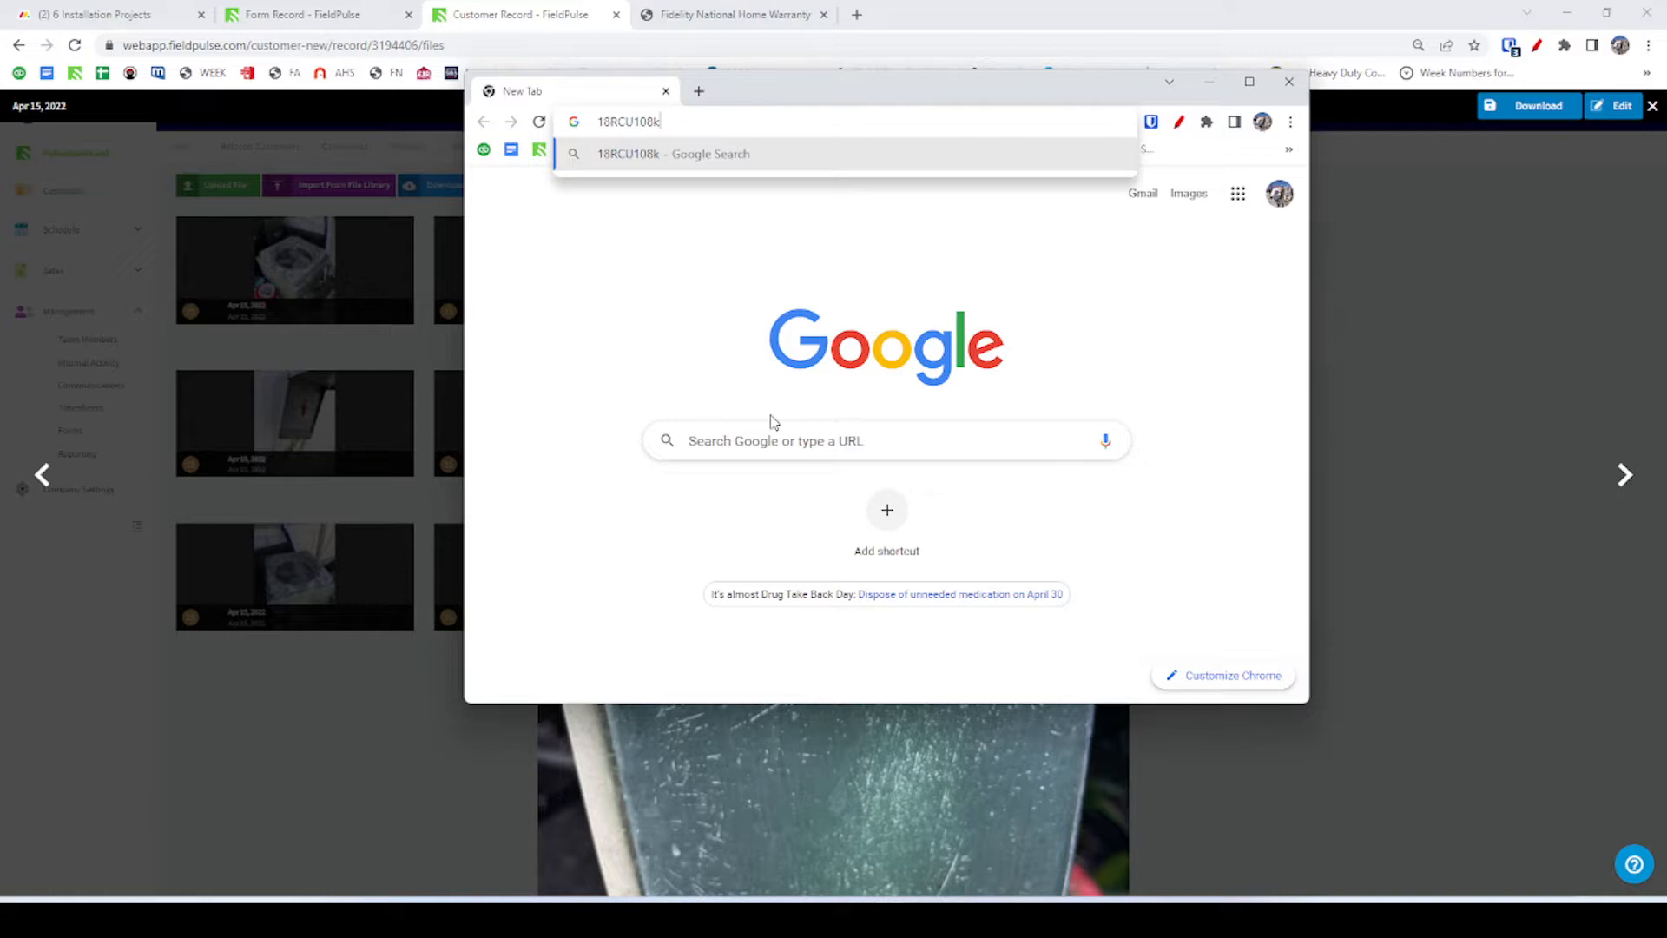
pyautogui.press('Return')
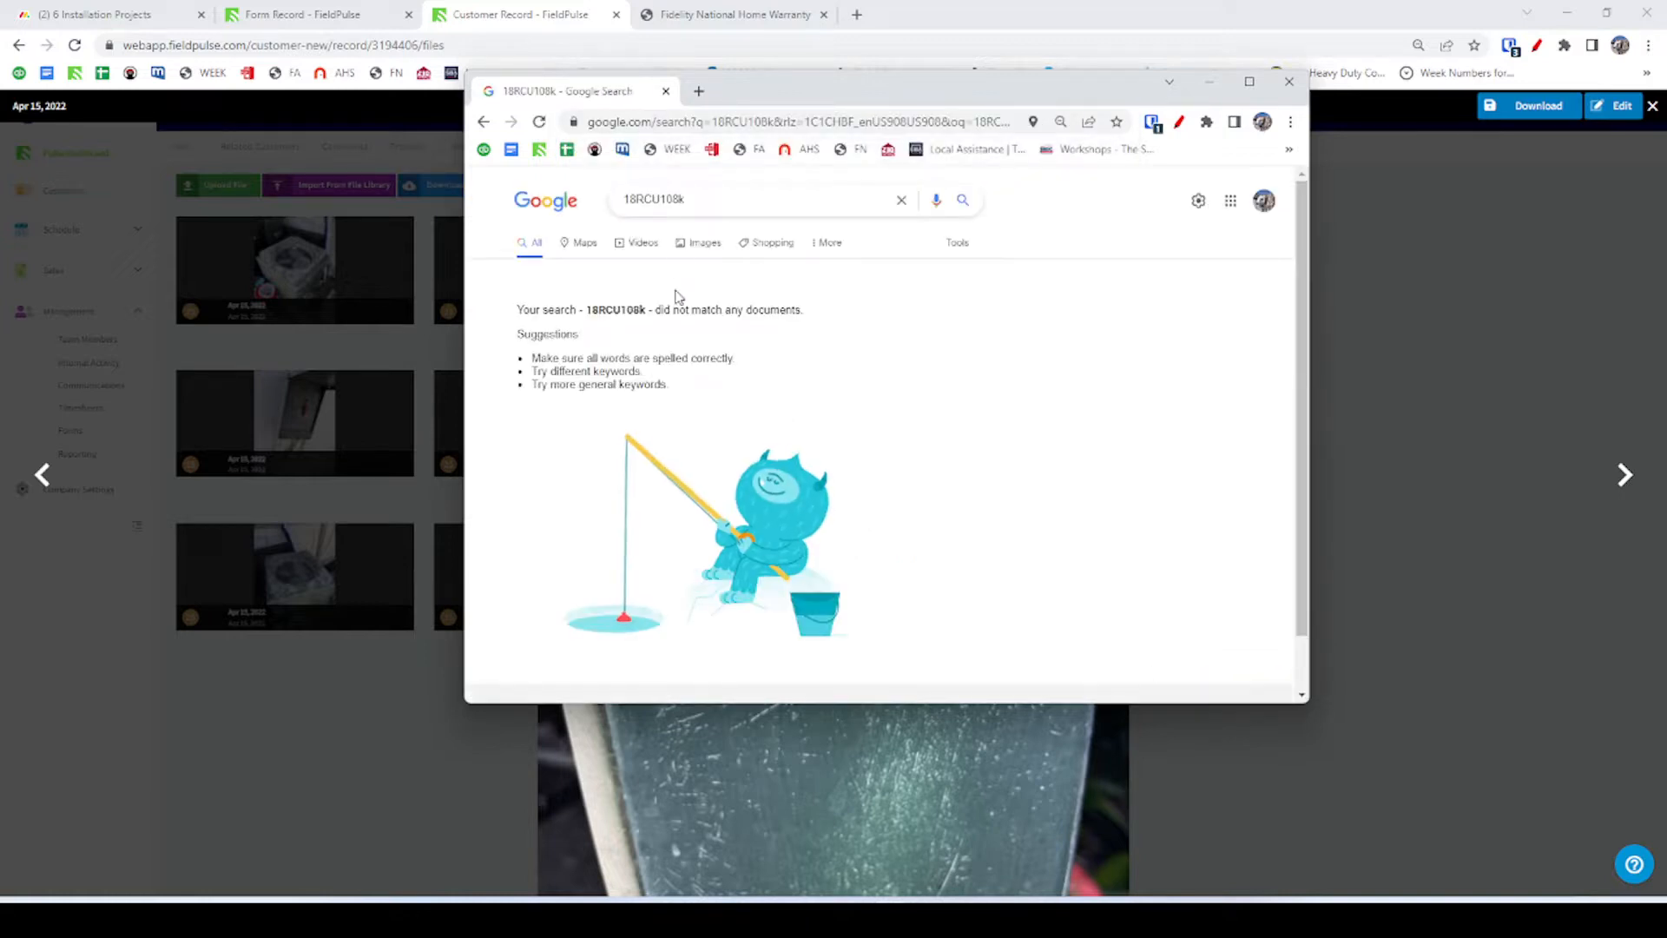
pyautogui.hotkey('alt', 'Tab')
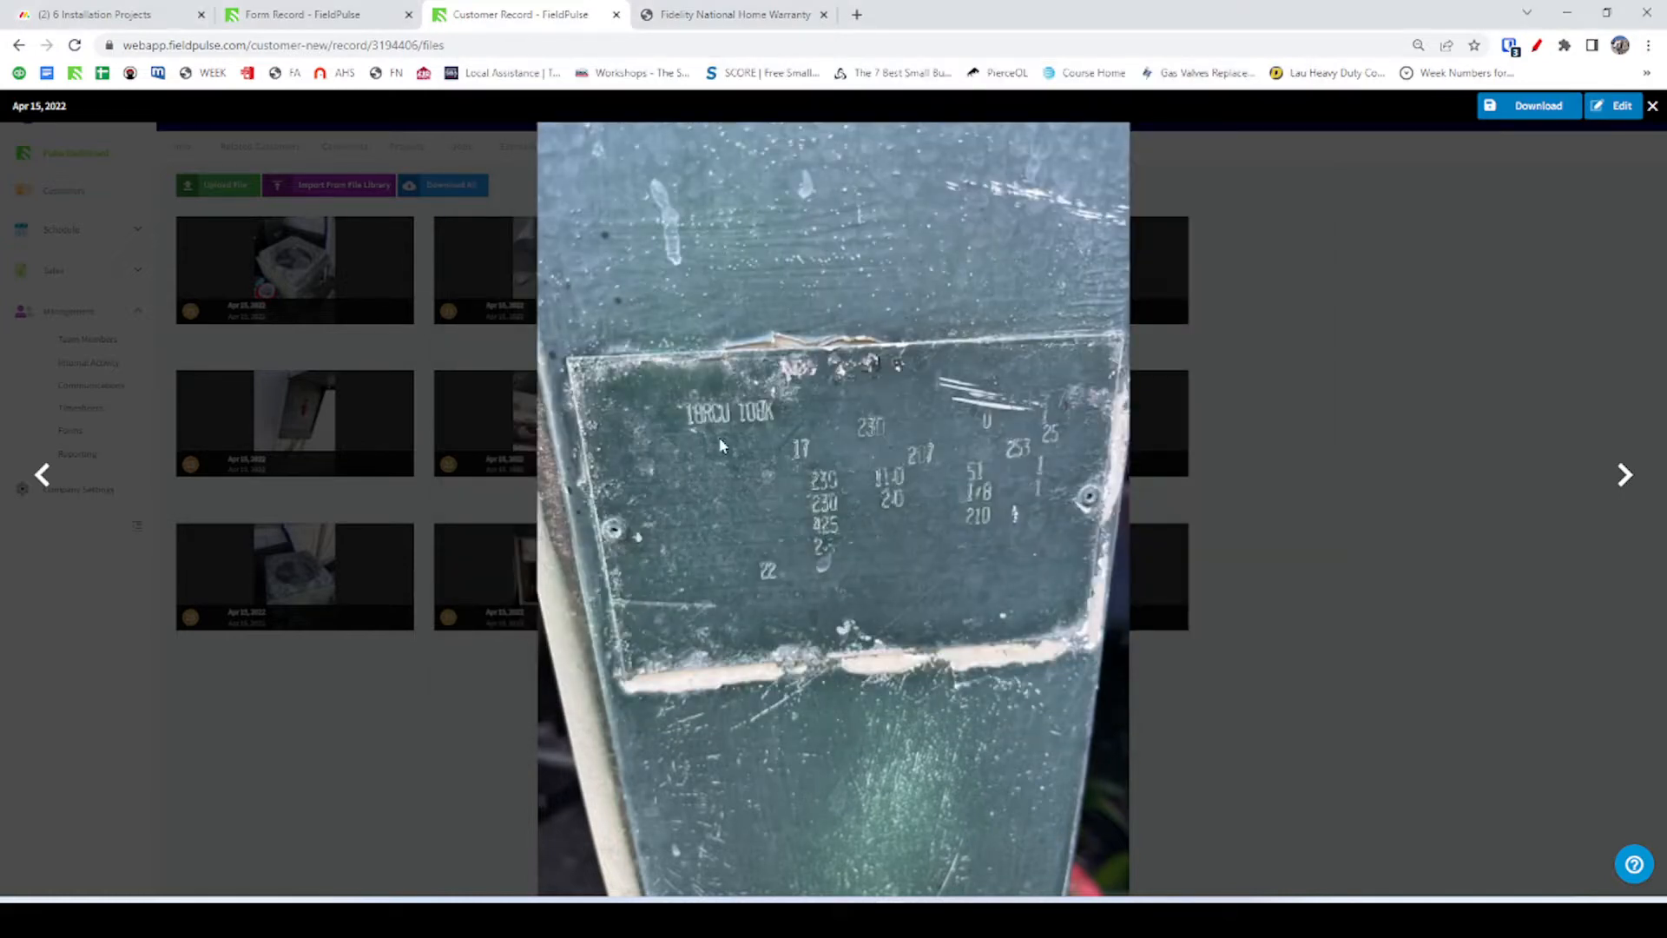
pyautogui.click(1510, 108)
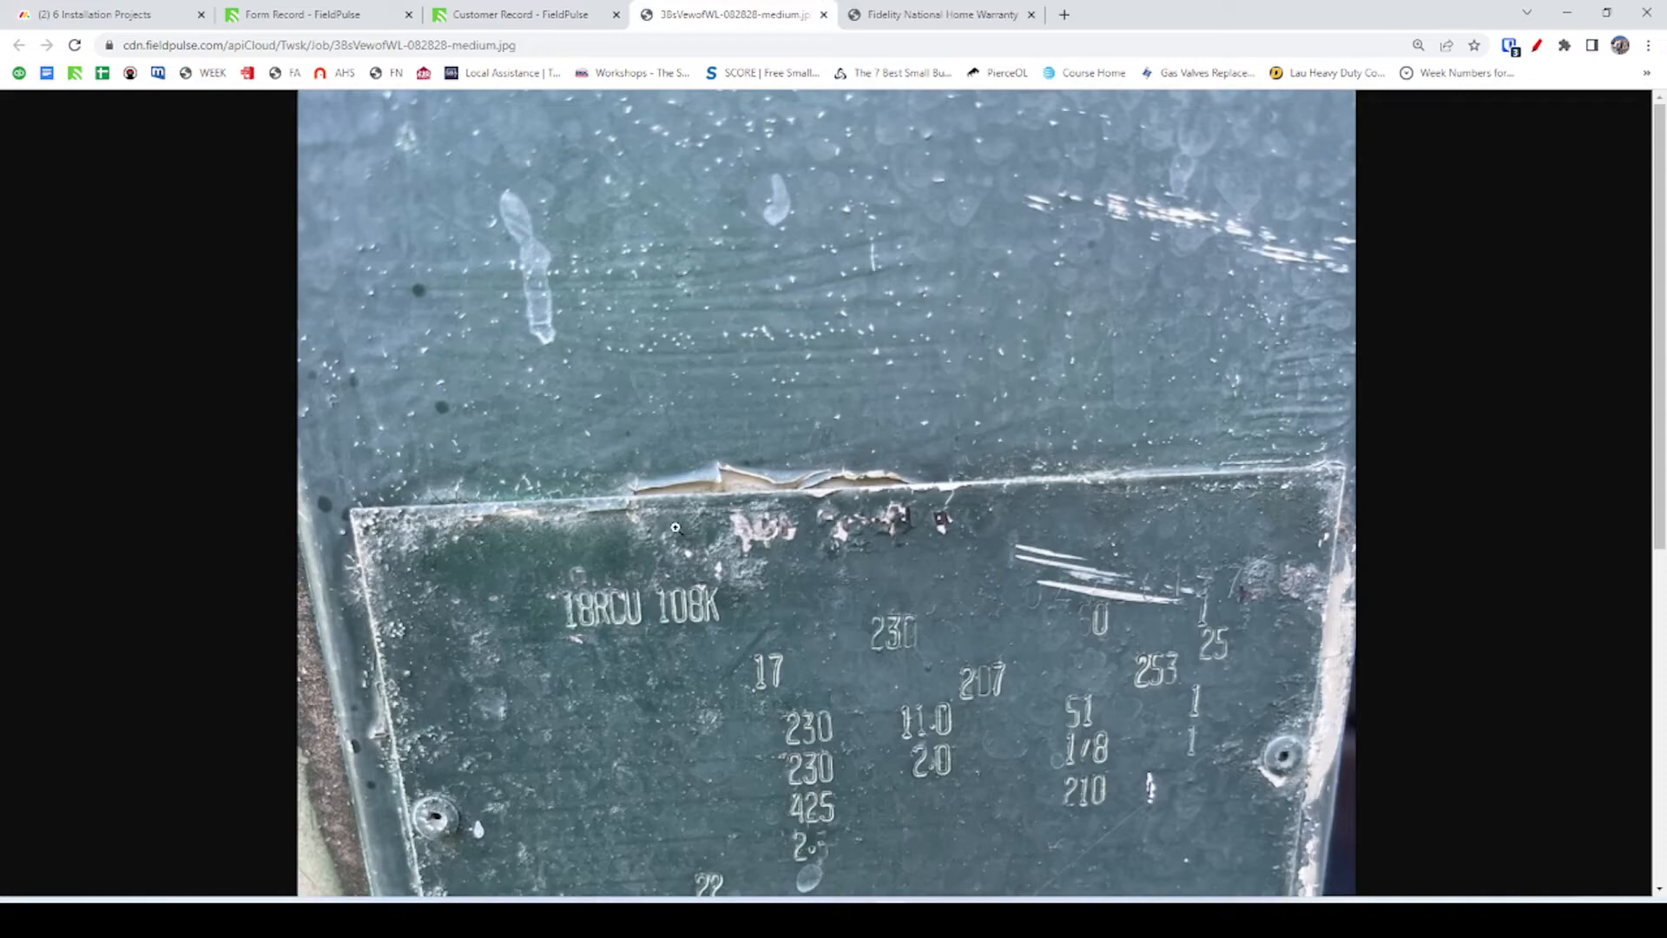
pyautogui.click(570, 640)
pyautogui.scroll(-9, 577, 730)
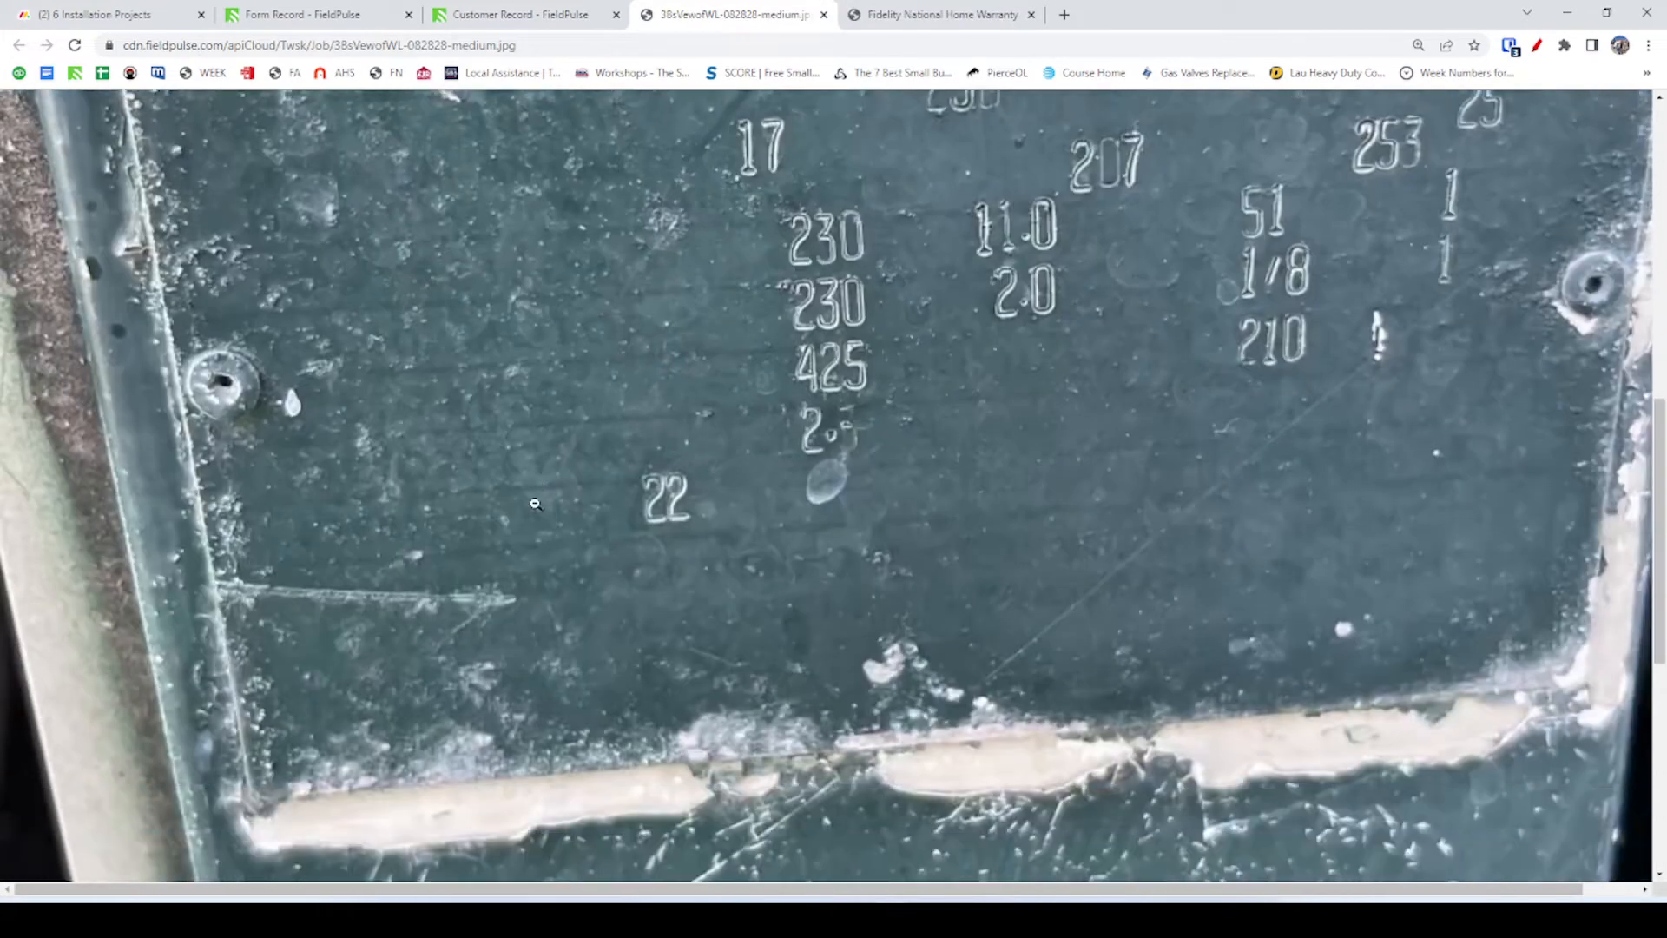
pyautogui.scroll(4, 445, 445)
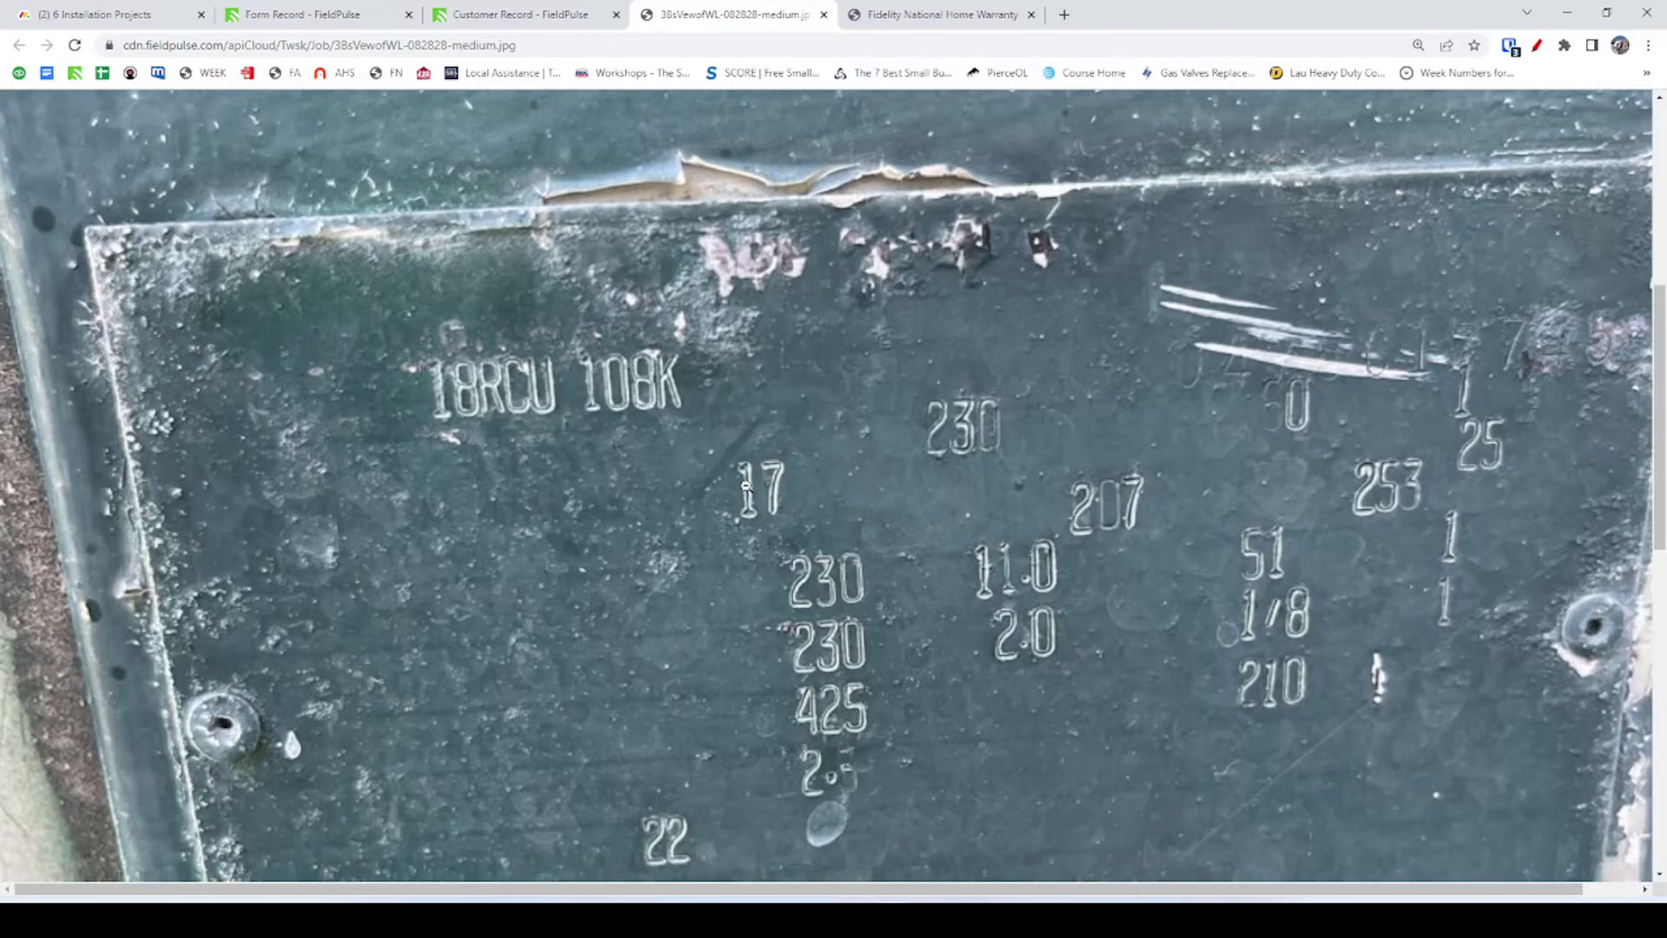
pyautogui.scroll(-3, 868, 451)
pyautogui.scroll(3, 1222, 370)
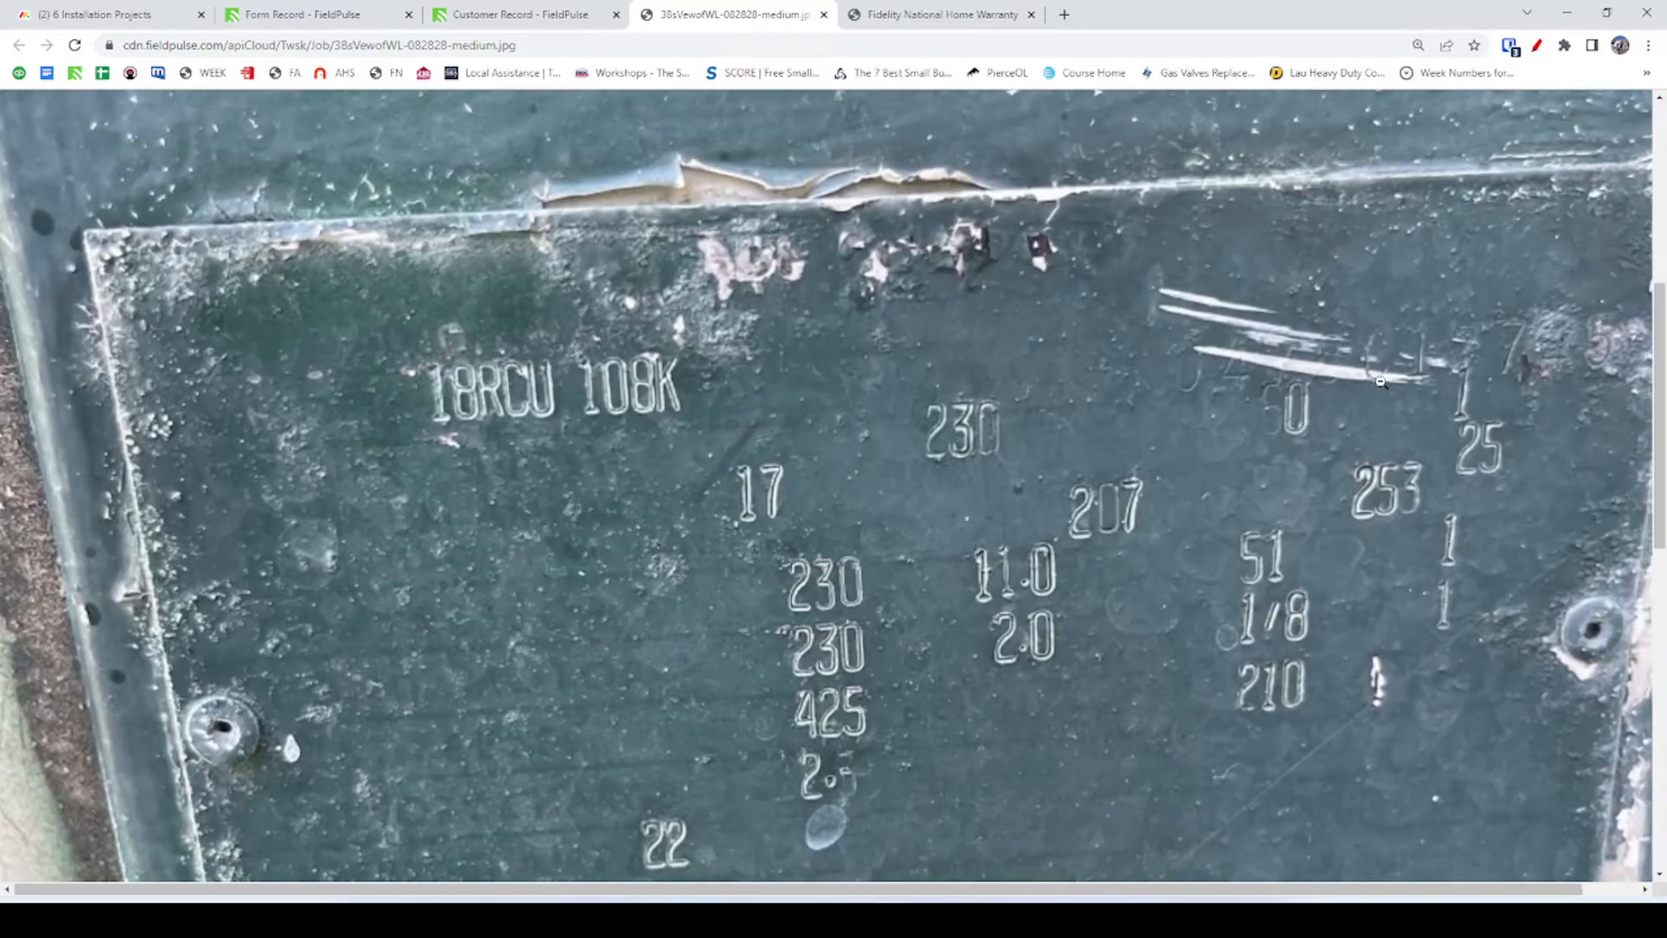
pyautogui.hscroll(1, 1452, 368)
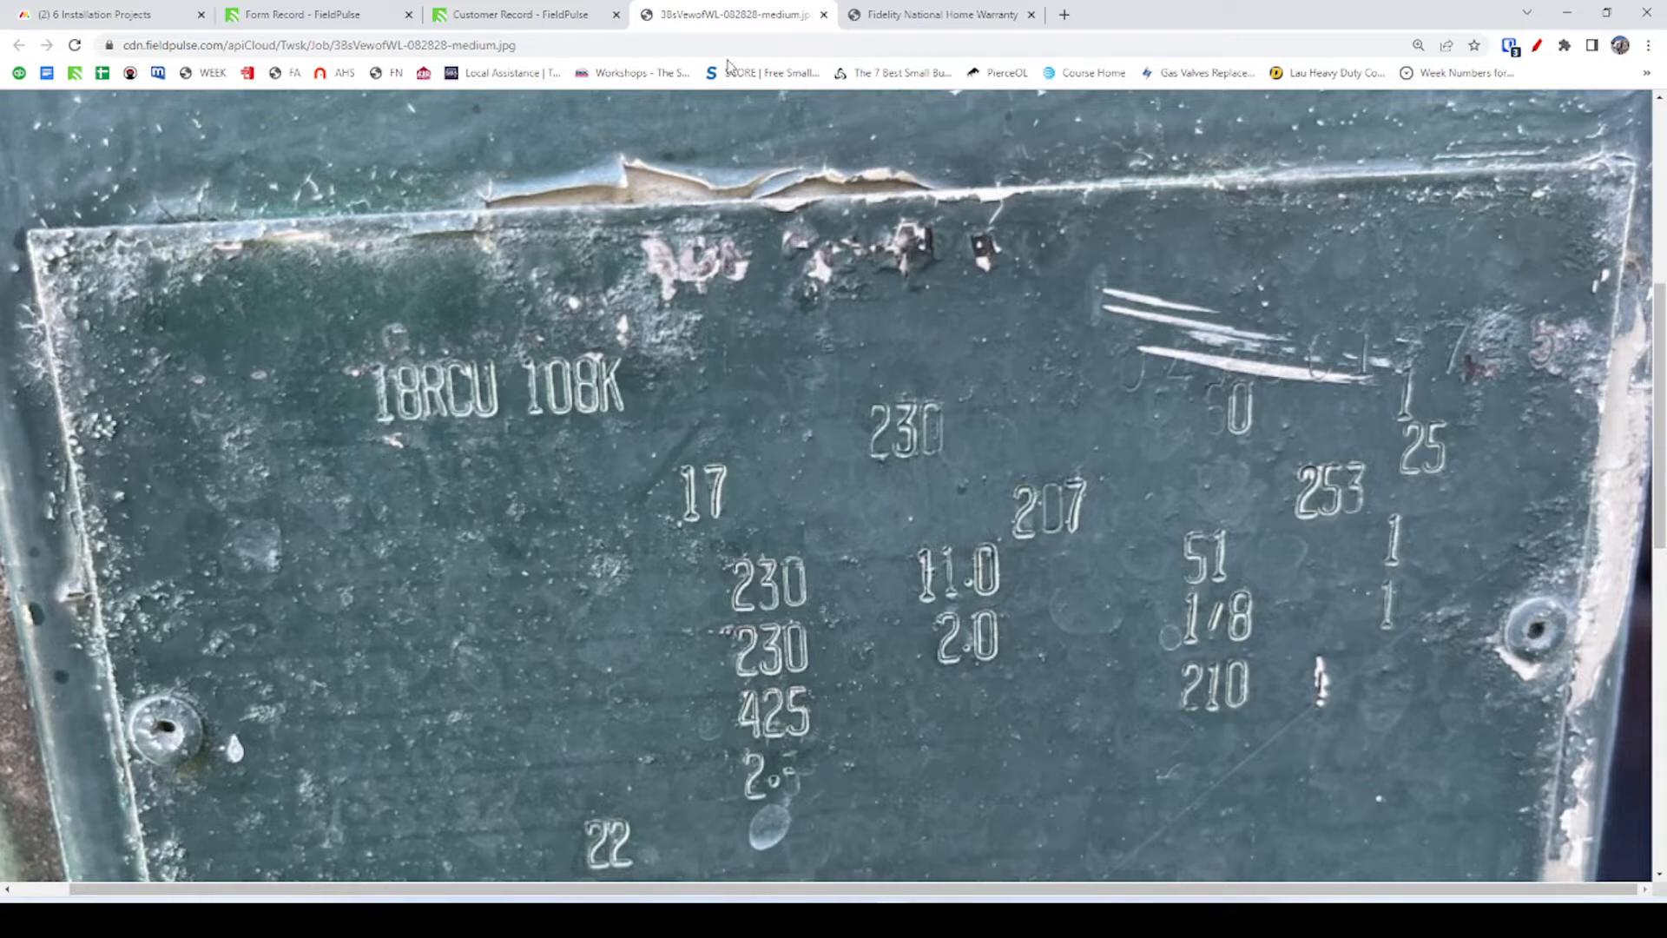
# Re-run the Google search with the model split as 18RCU 108k.
pyautogui.click(955, 15)
pyautogui.click(811, 10)
pyautogui.hotkey('alt', 'Tab')
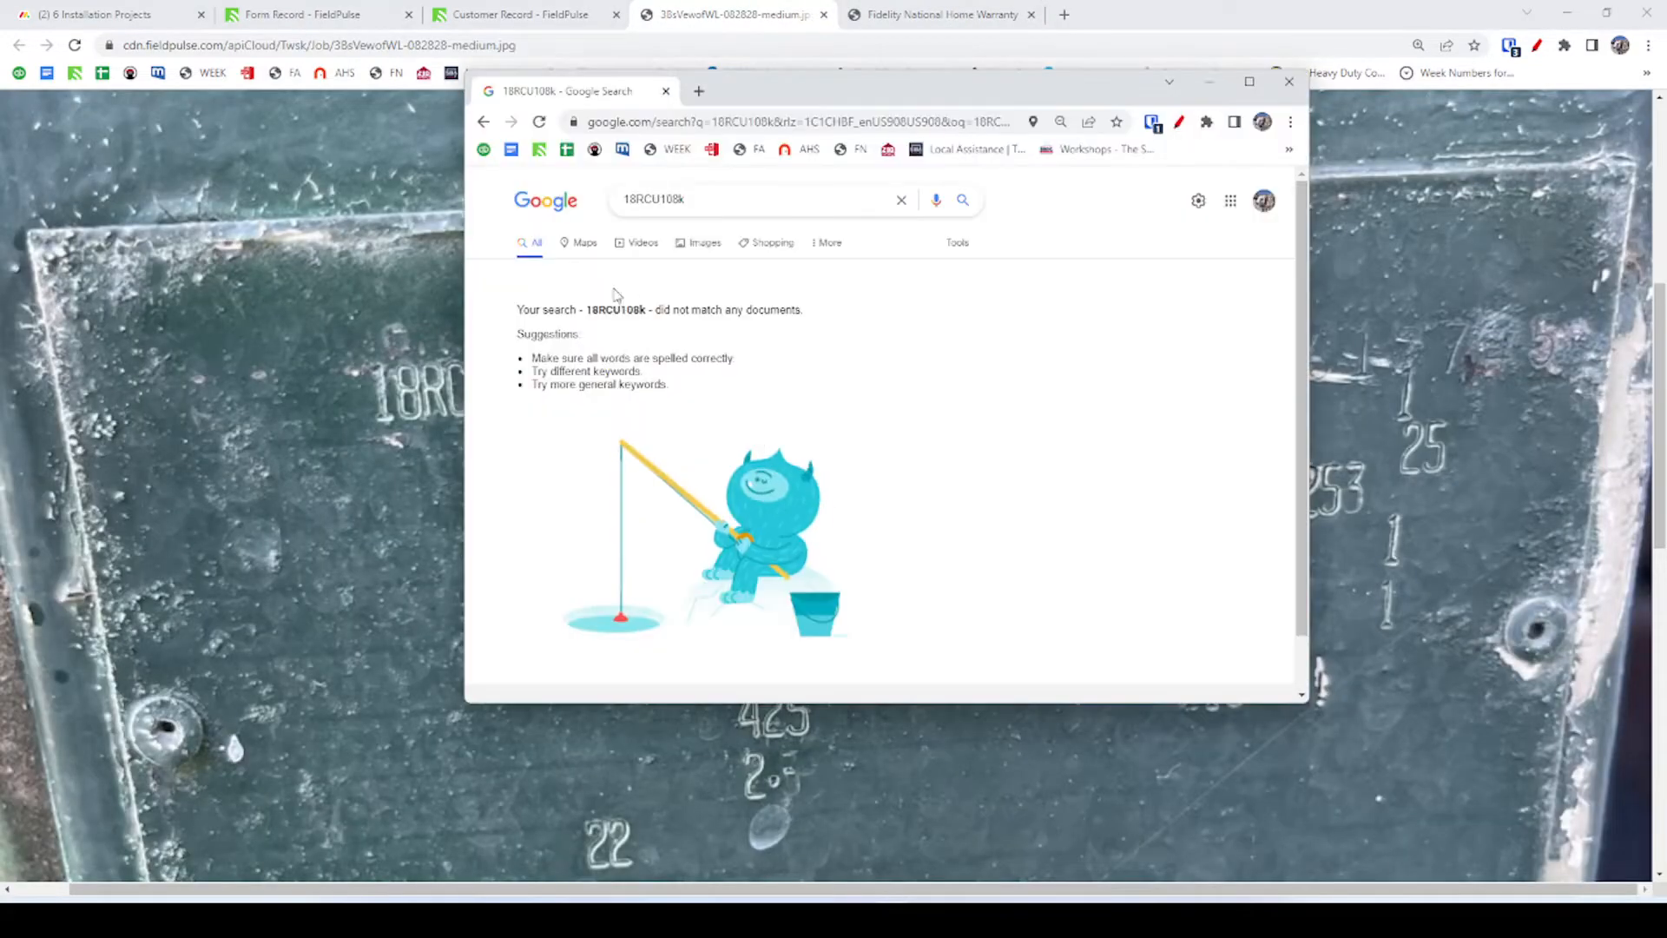
pyautogui.click(664, 199)
pyautogui.press('Return')
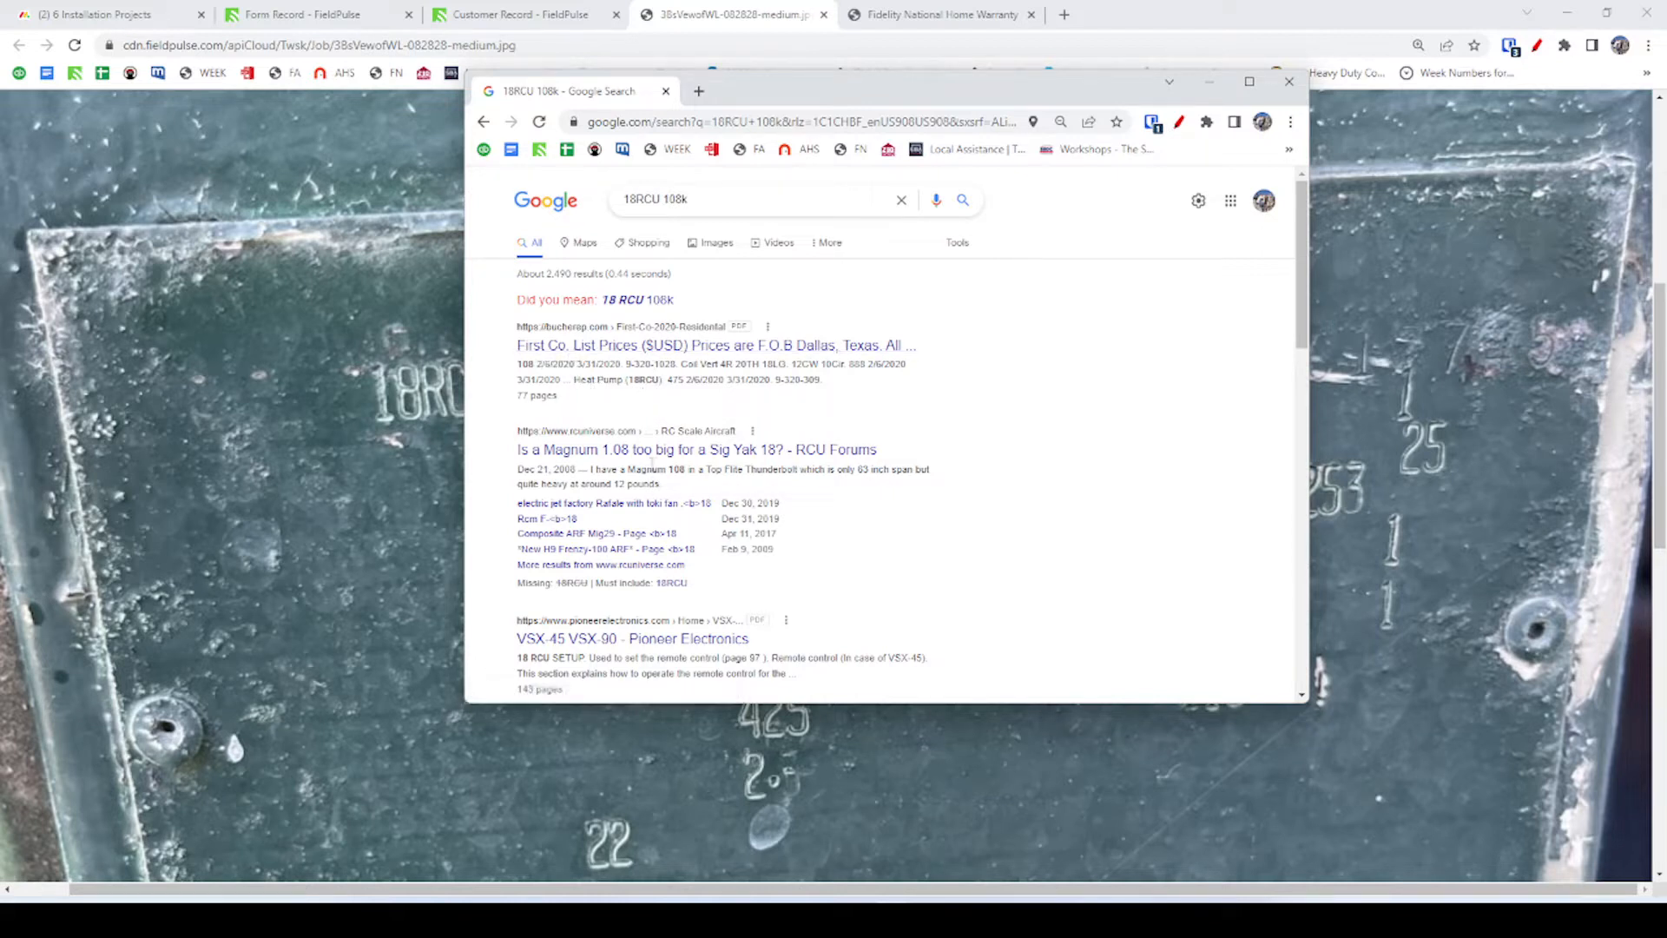
pyautogui.scroll(-3, 651, 458)
pyautogui.scroll(3, 682, 243)
# Search just 18RCU and check the First Co. parts price list PDF it returns.
pyautogui.click(703, 188)
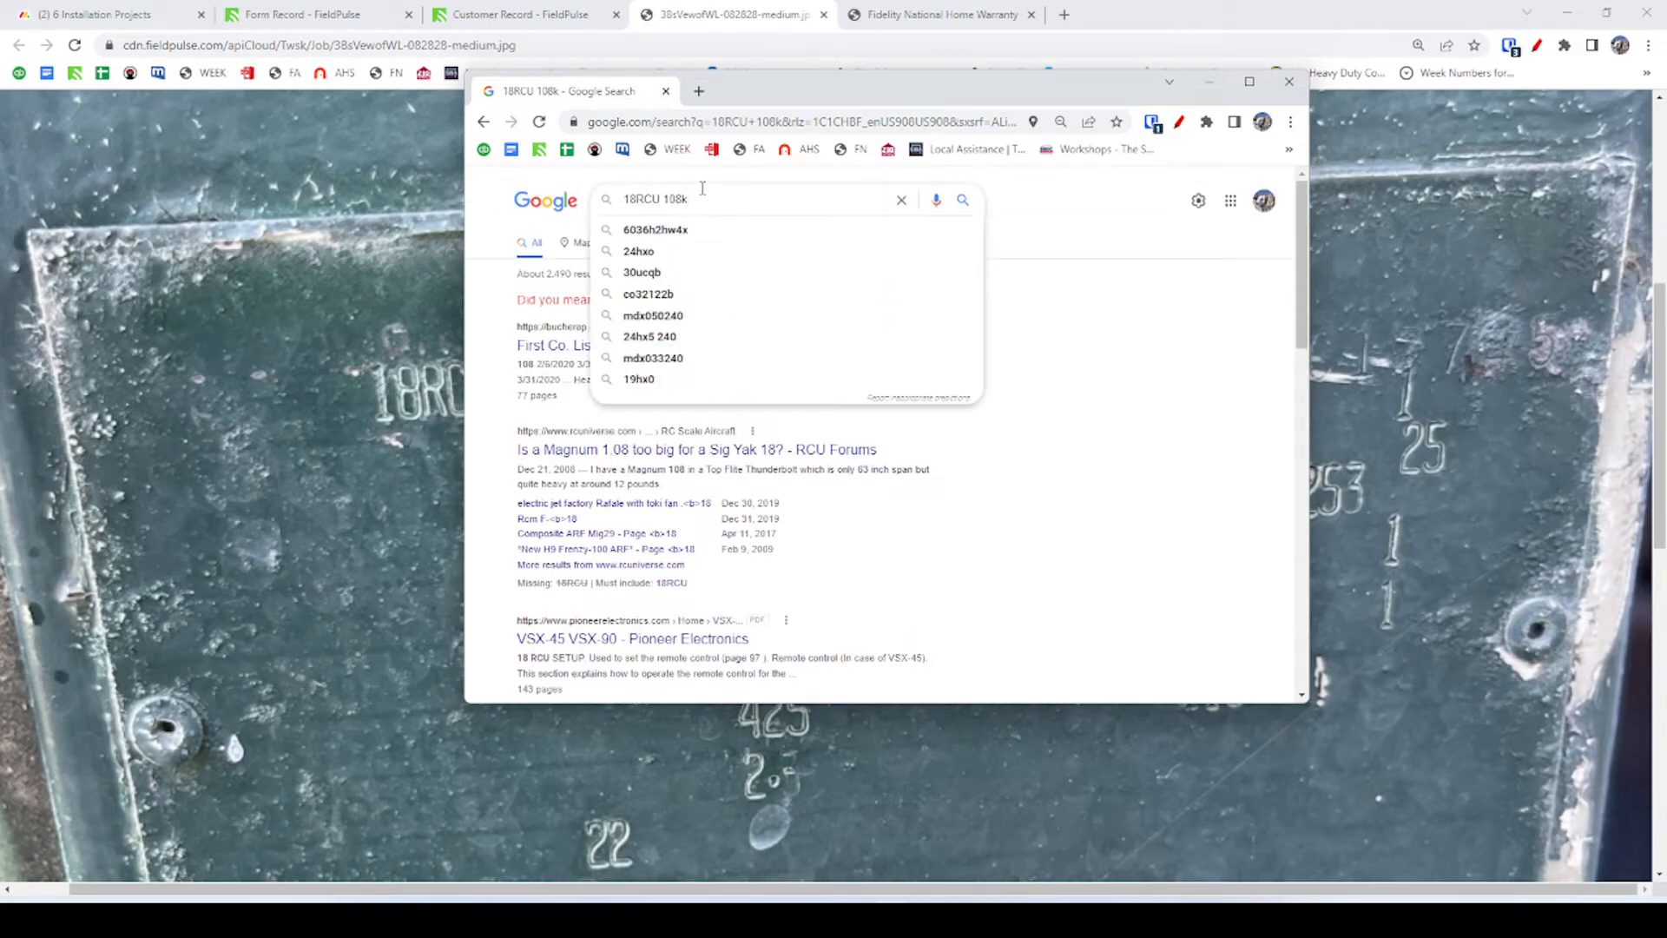
pyautogui.press('Return')
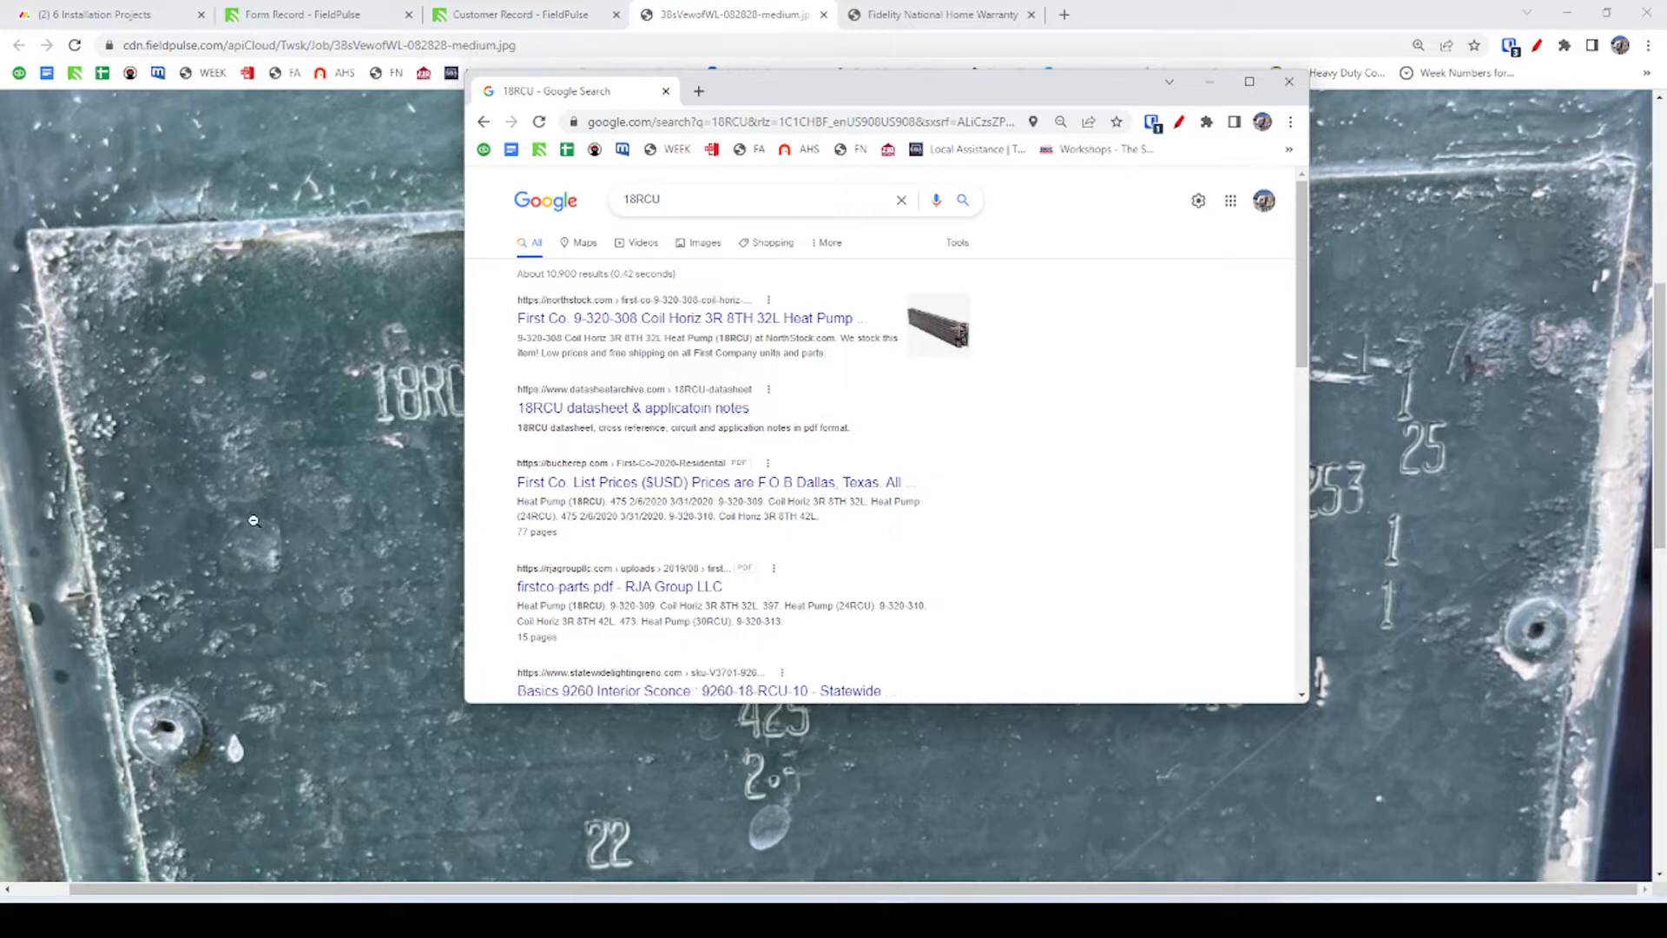
pyautogui.scroll(-2, 664, 592)
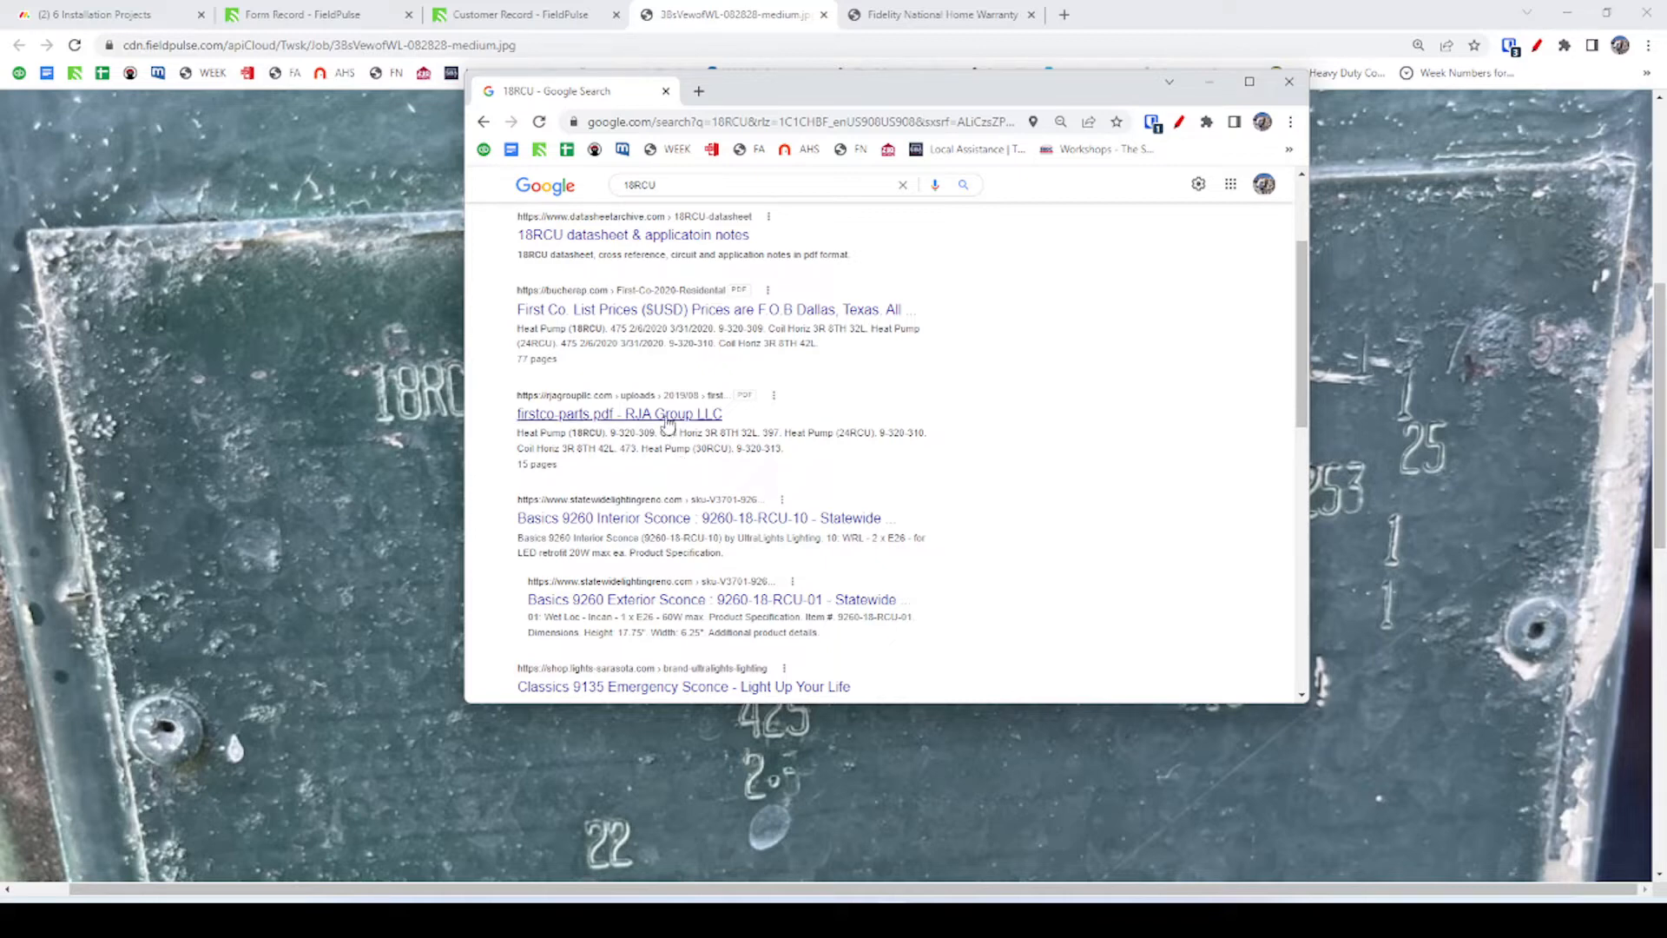
pyautogui.click(668, 417)
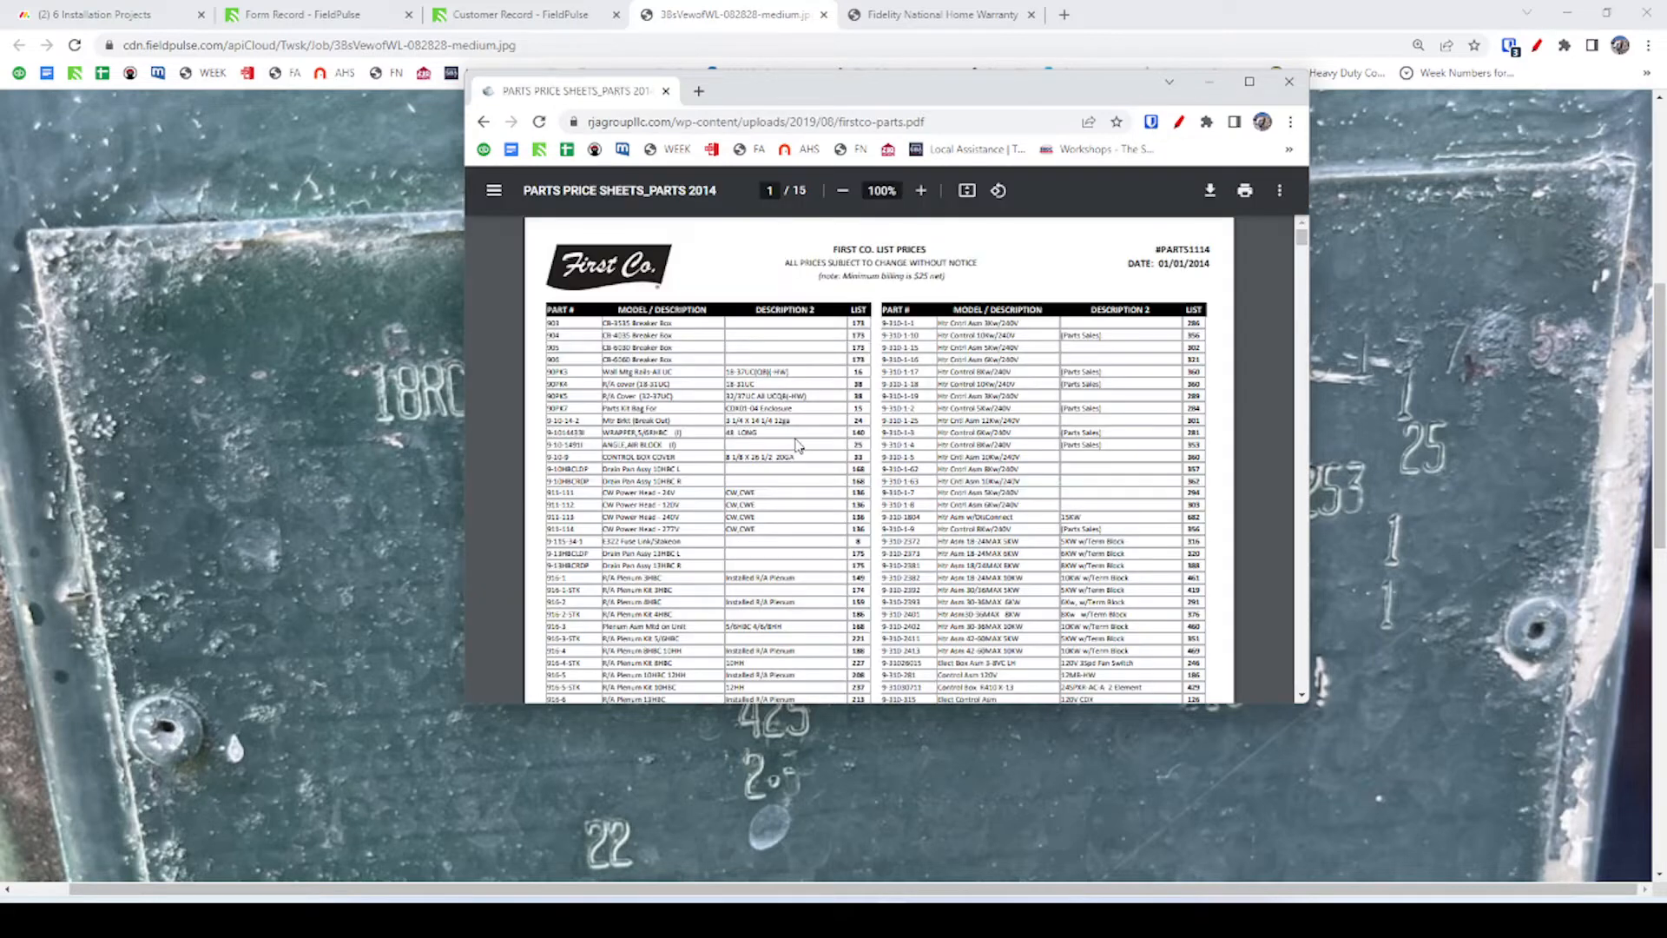
pyautogui.scroll(-5, 785, 432)
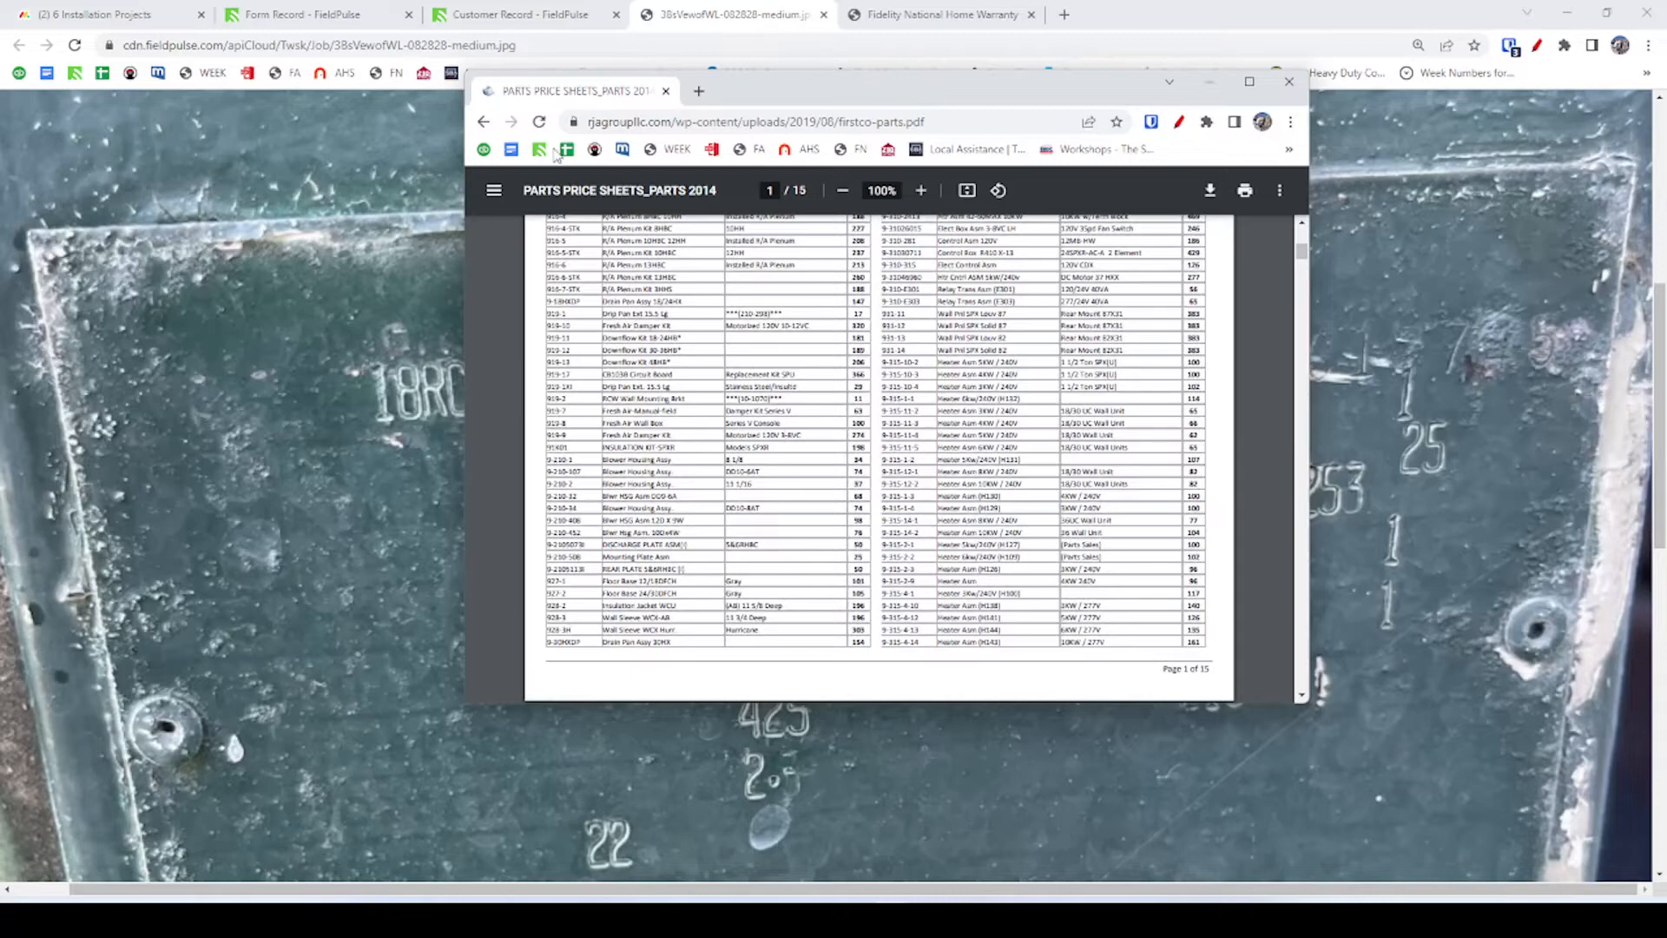
pyautogui.hotkey('alt', 'Left')
pyautogui.scroll(-2, 618, 522)
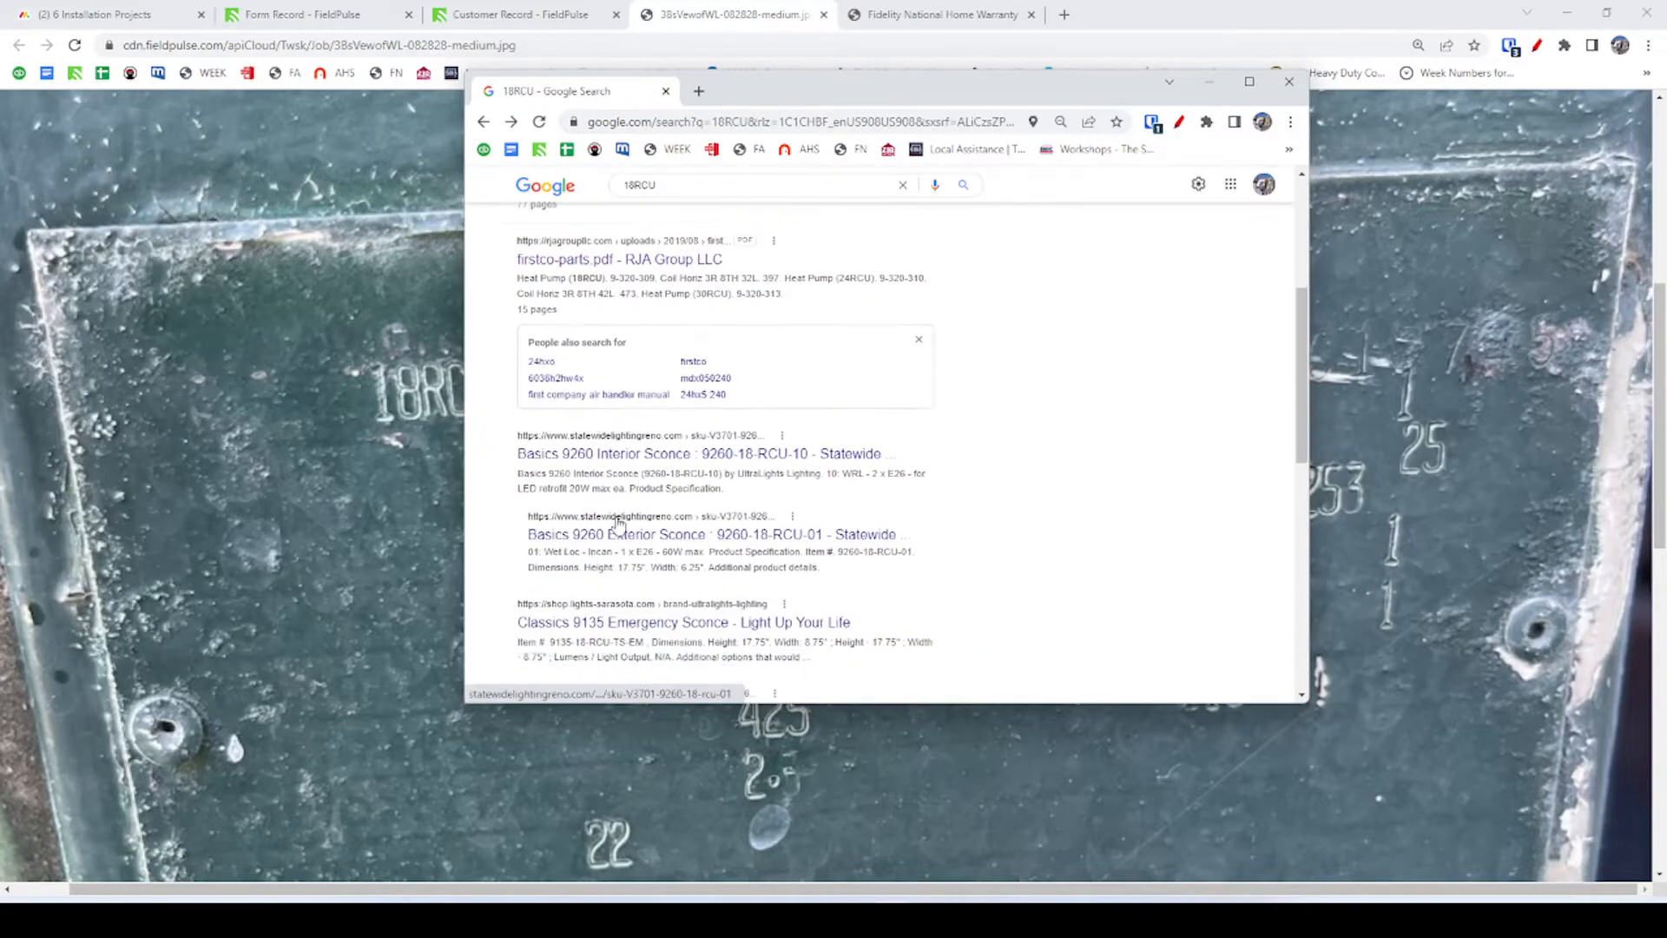
pyautogui.scroll(4, 618, 523)
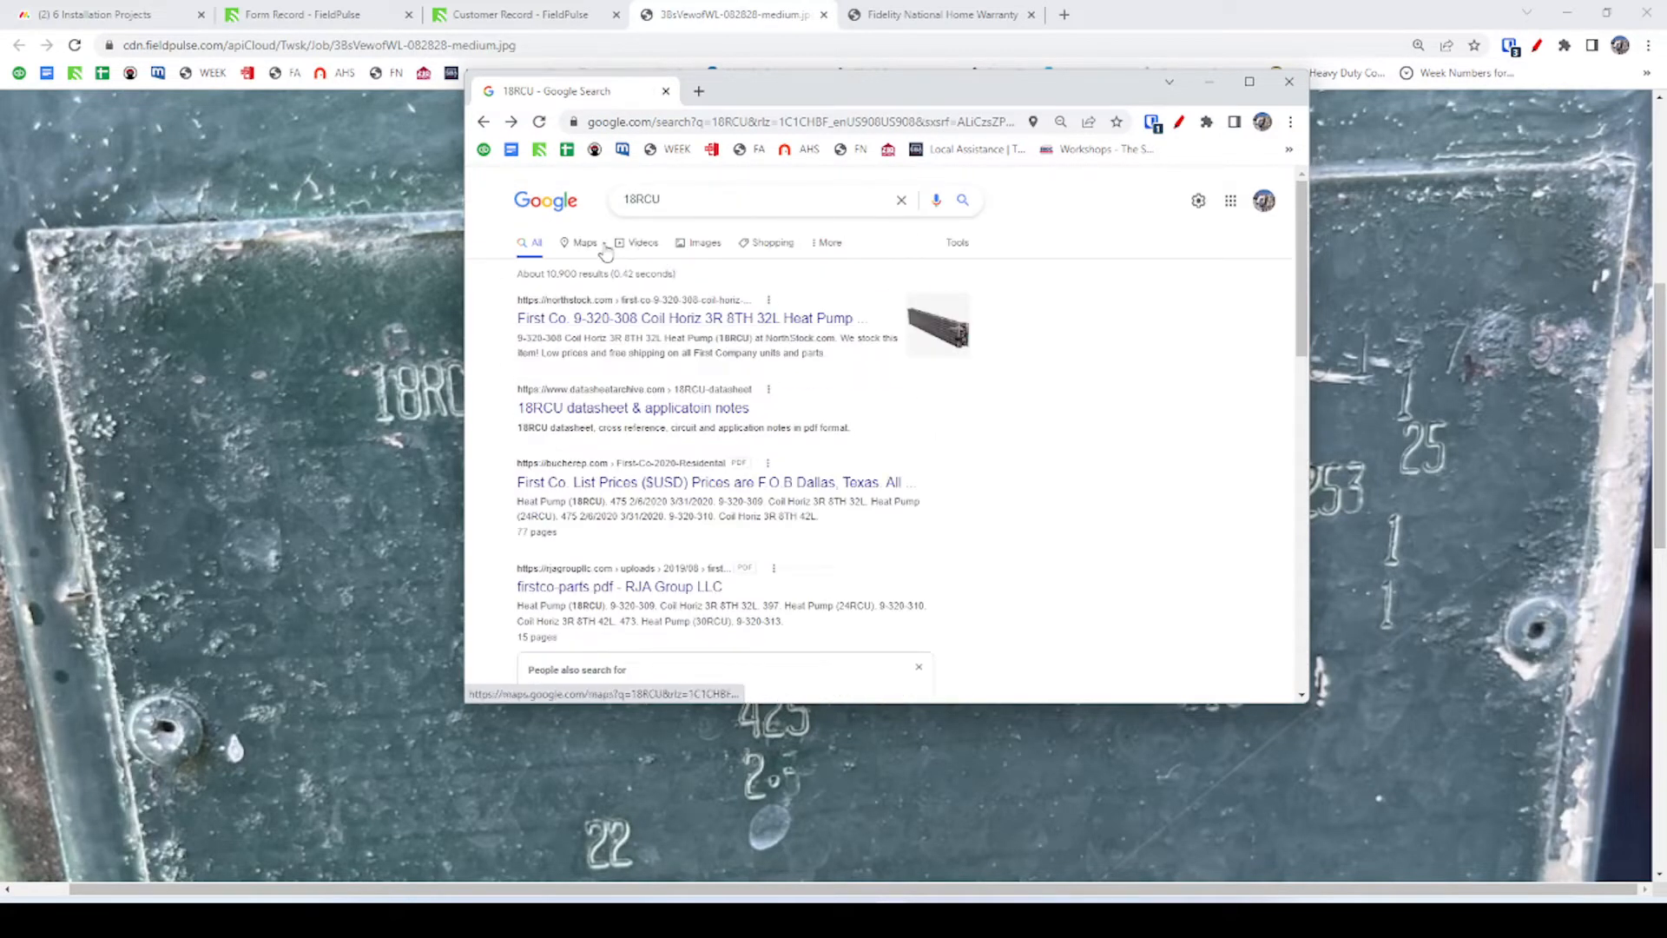
# Browse 18RCU image results, then clear the query and bring the nameplate photo forward.
pyautogui.click(706, 244)
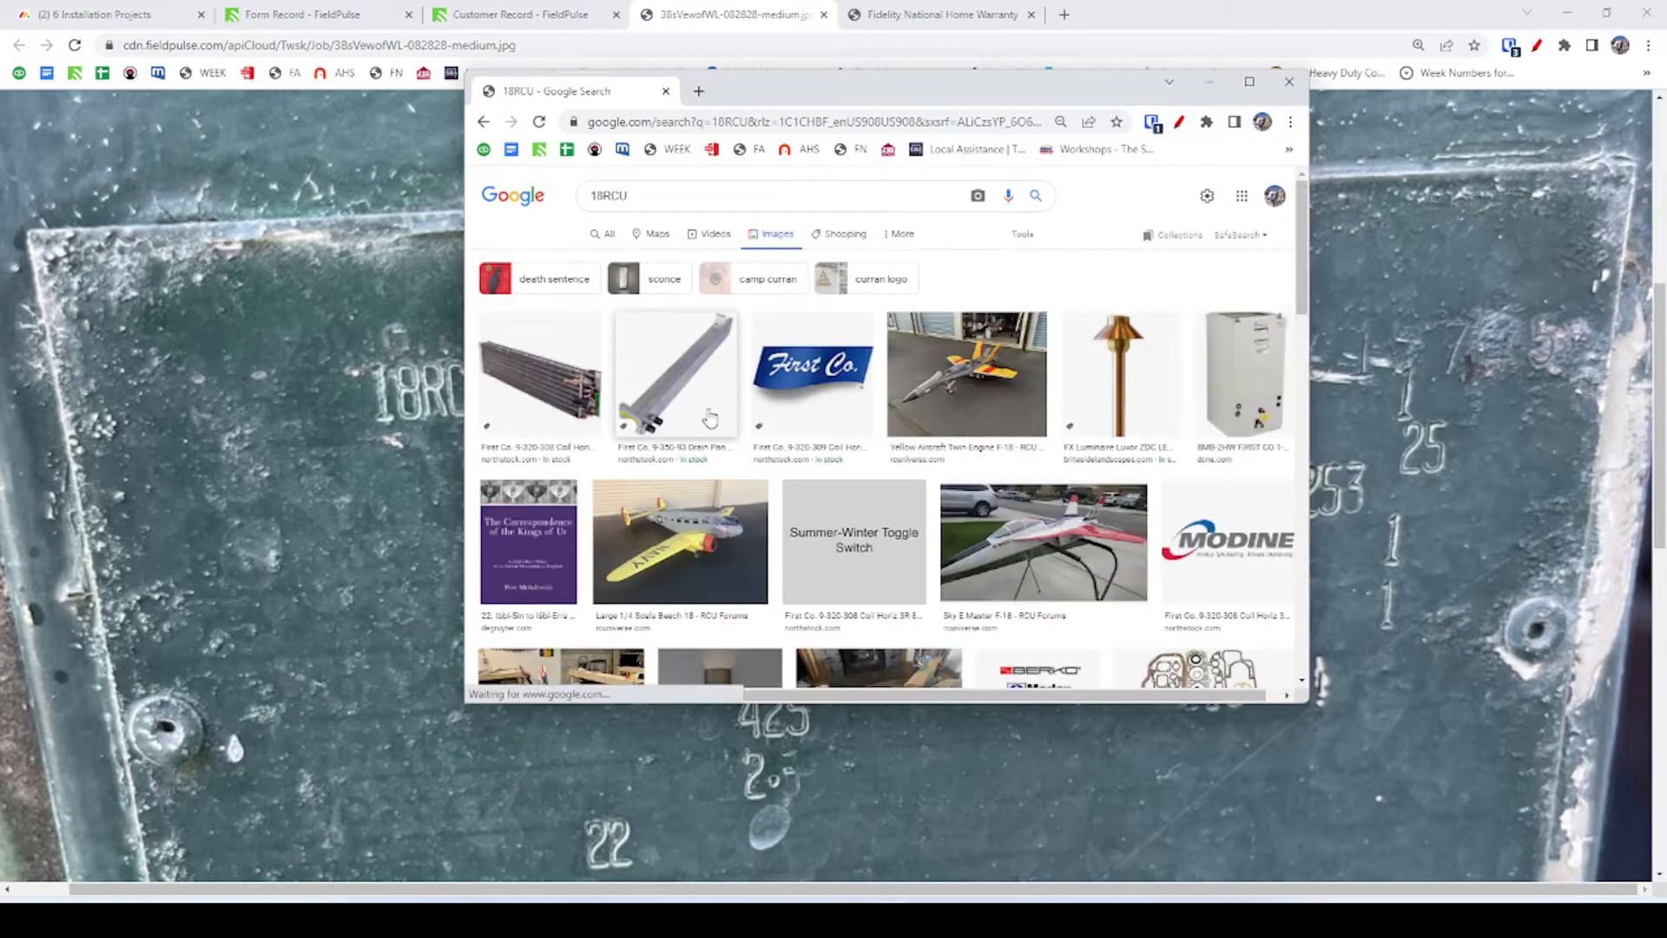
pyautogui.scroll(-2, 955, 408)
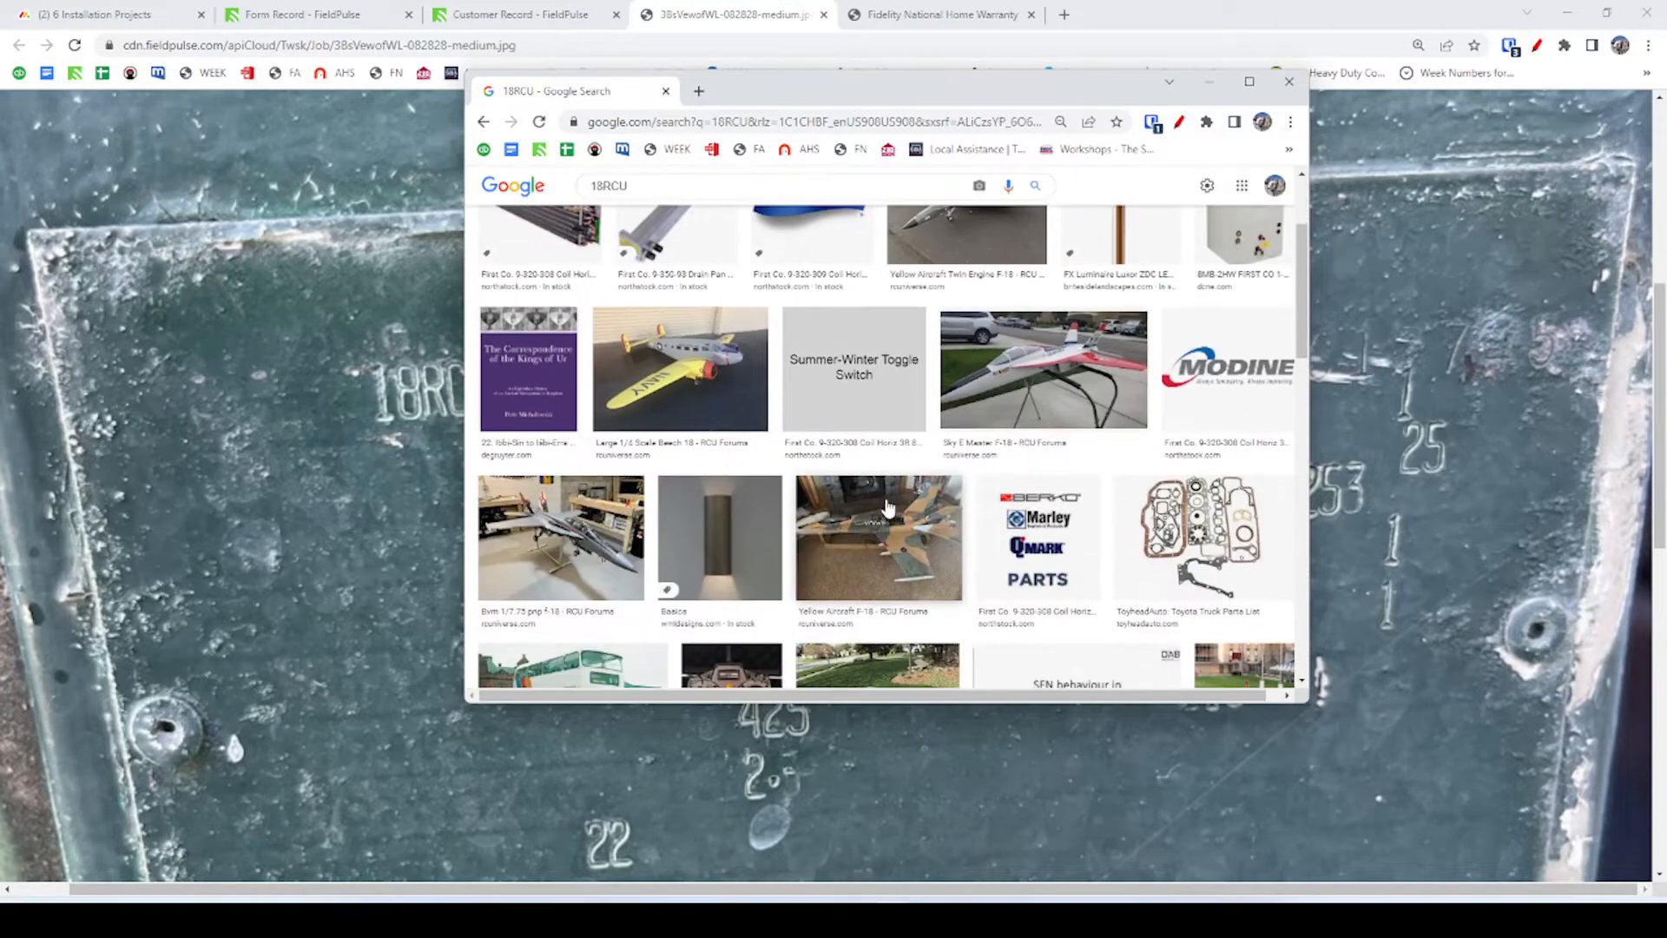
pyautogui.scroll(-6, 888, 508)
pyautogui.hotkey('alt', 'Left')
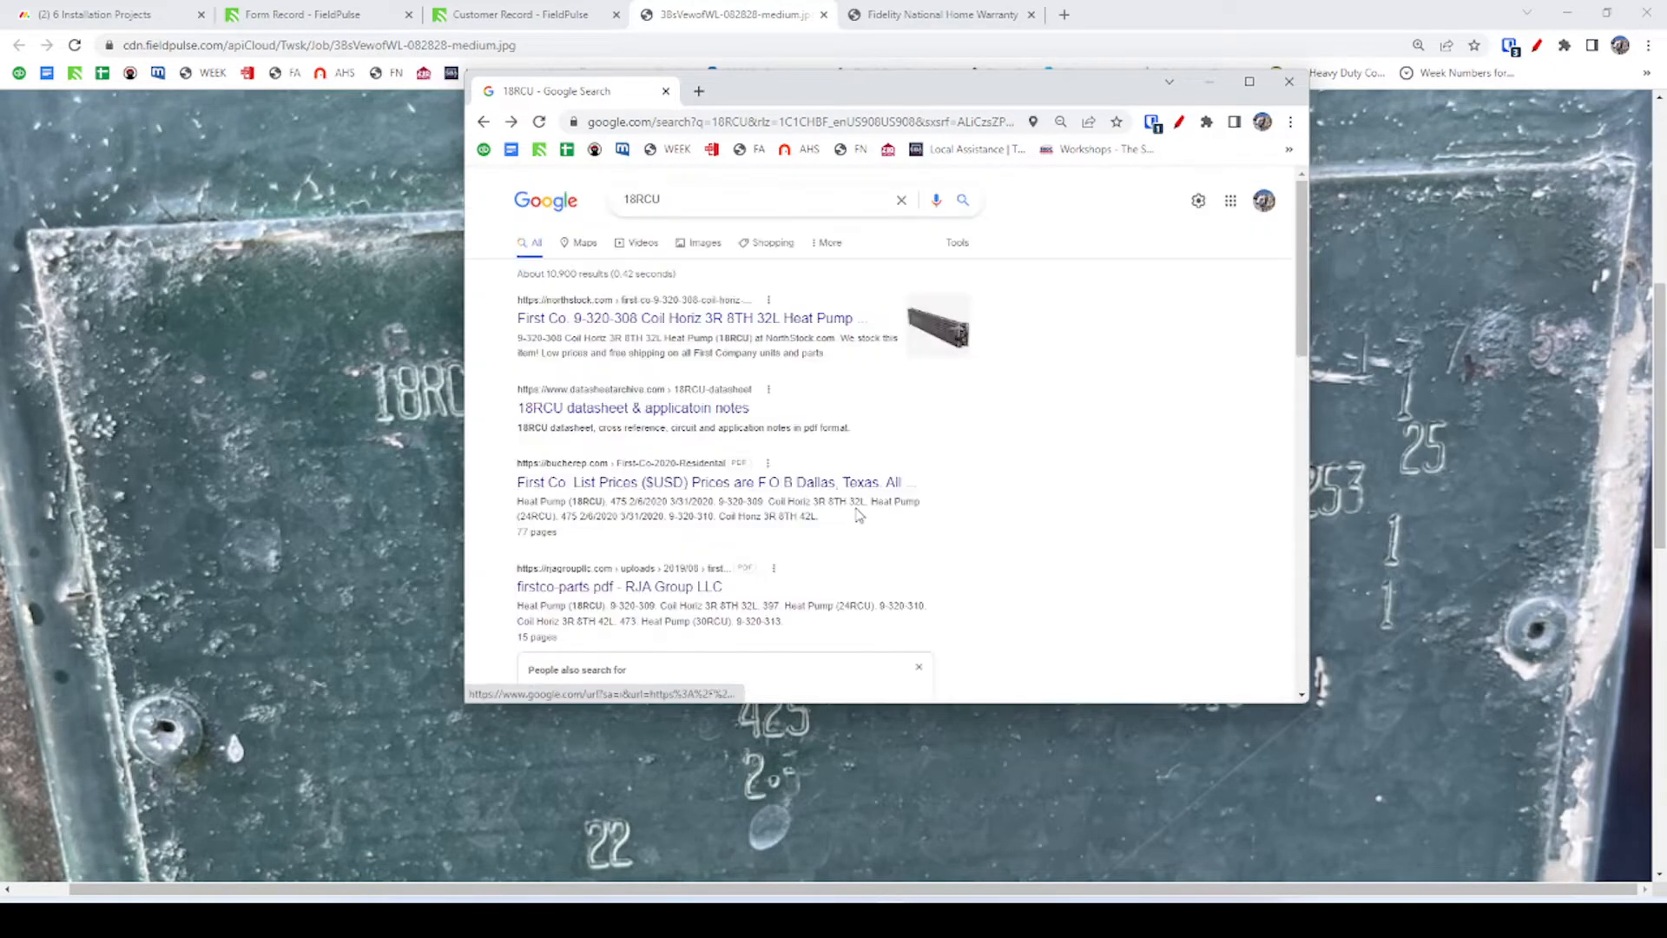
pyautogui.doubleClick(665, 200)
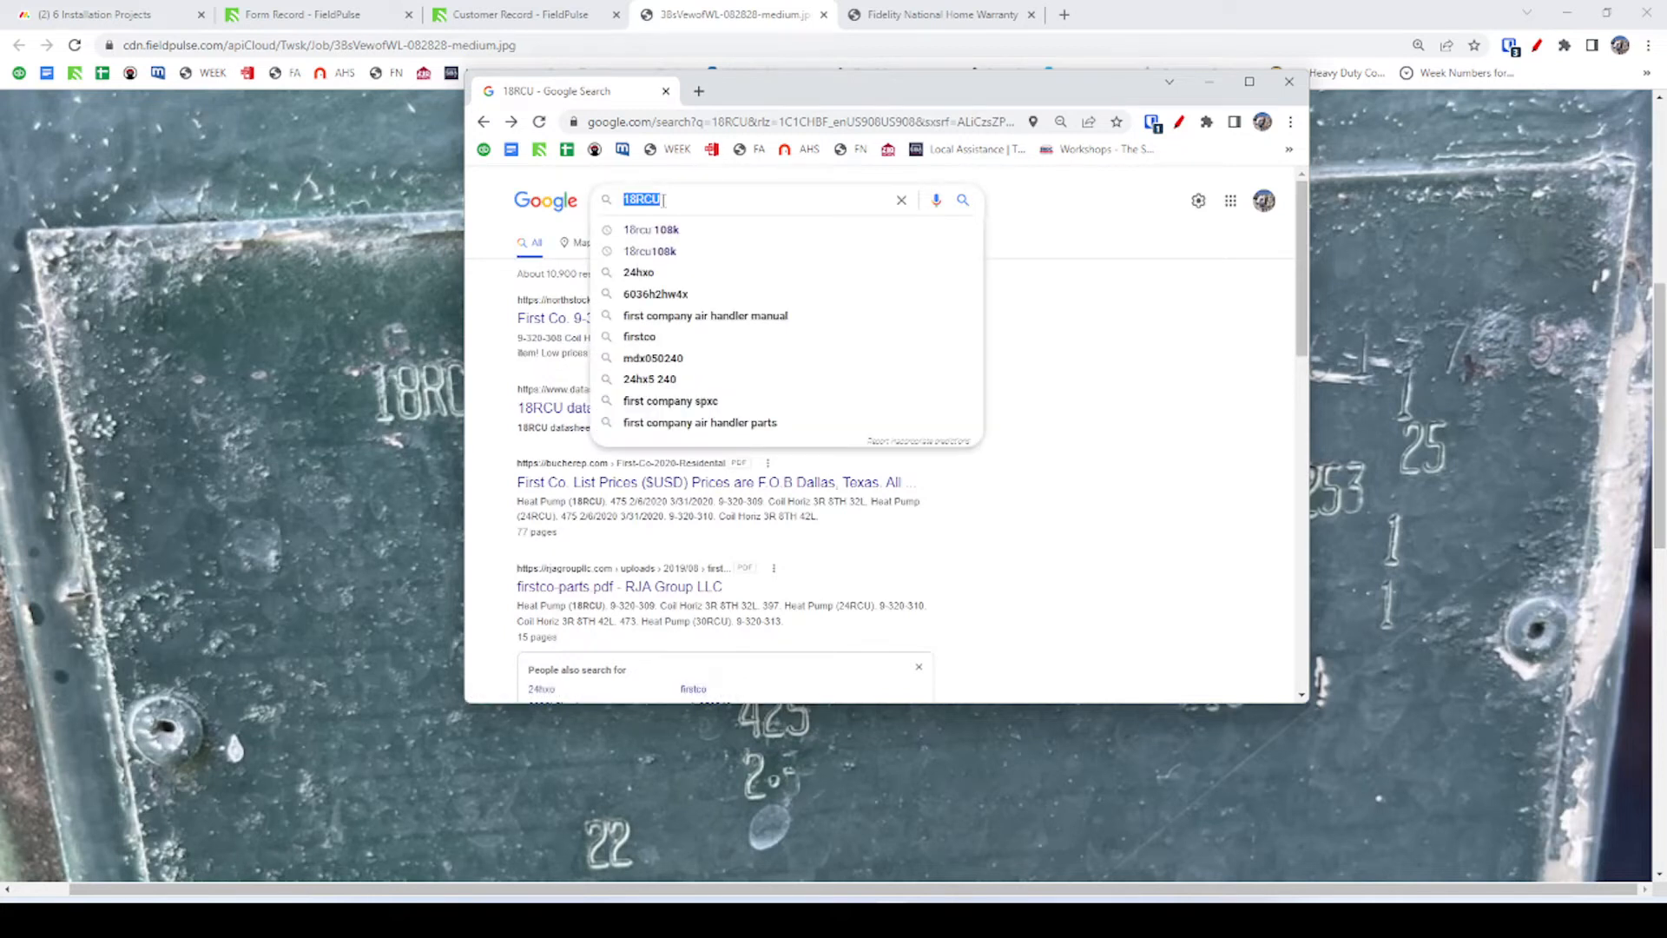
pyautogui.press('BackSpace')
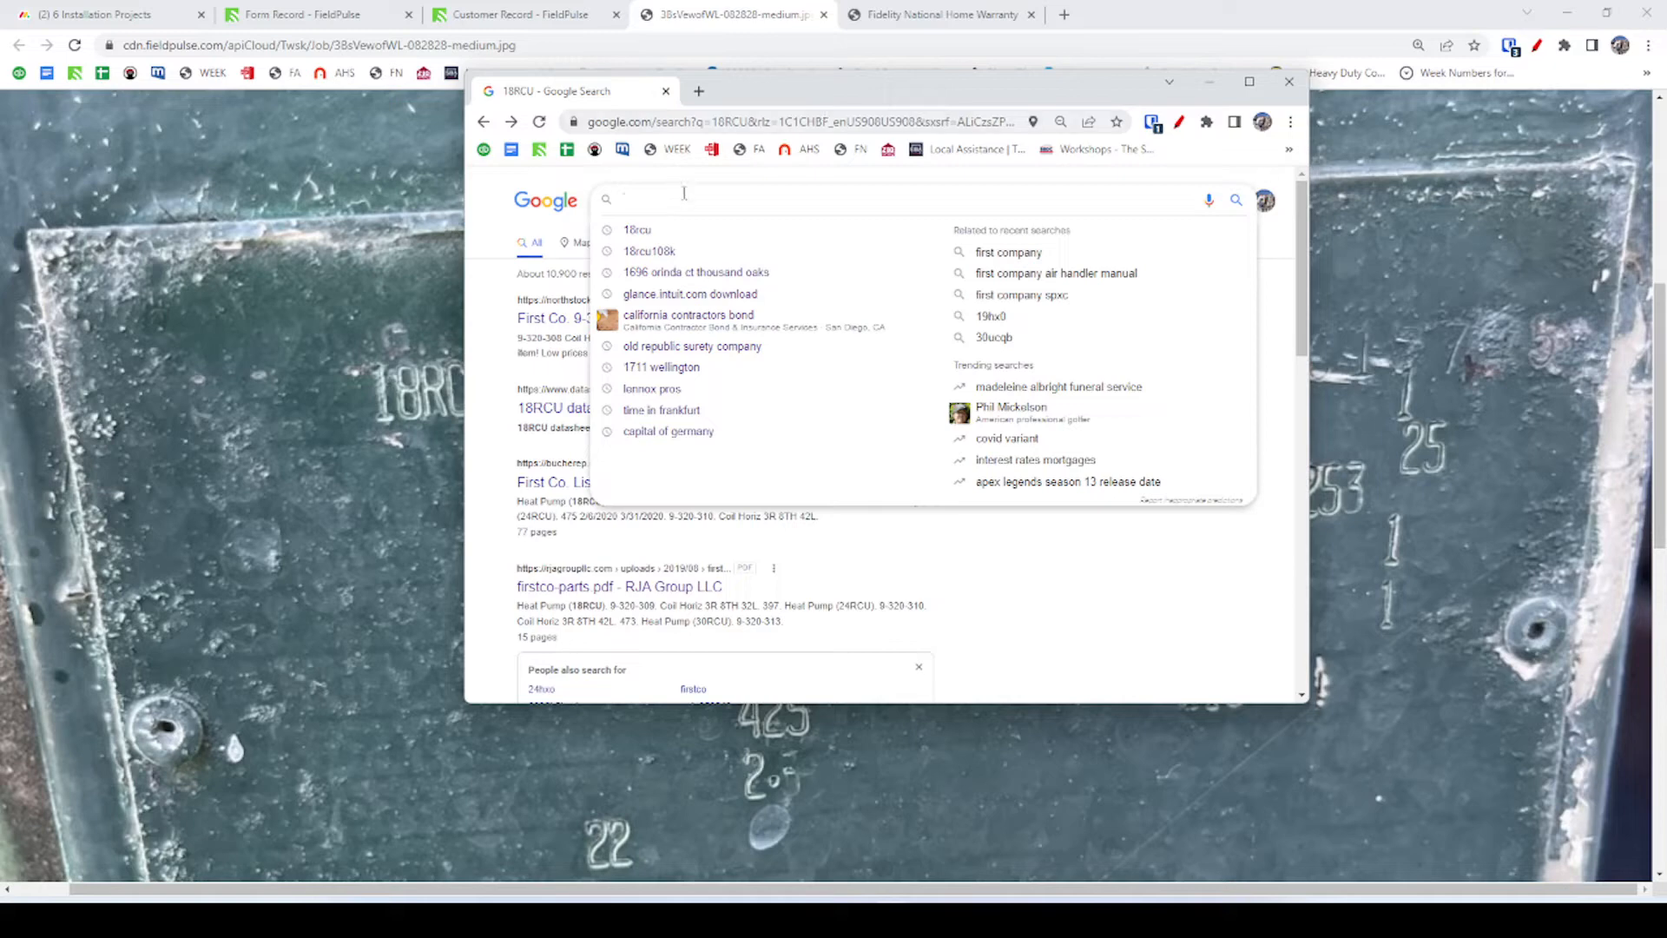
pyautogui.click(647, 10)
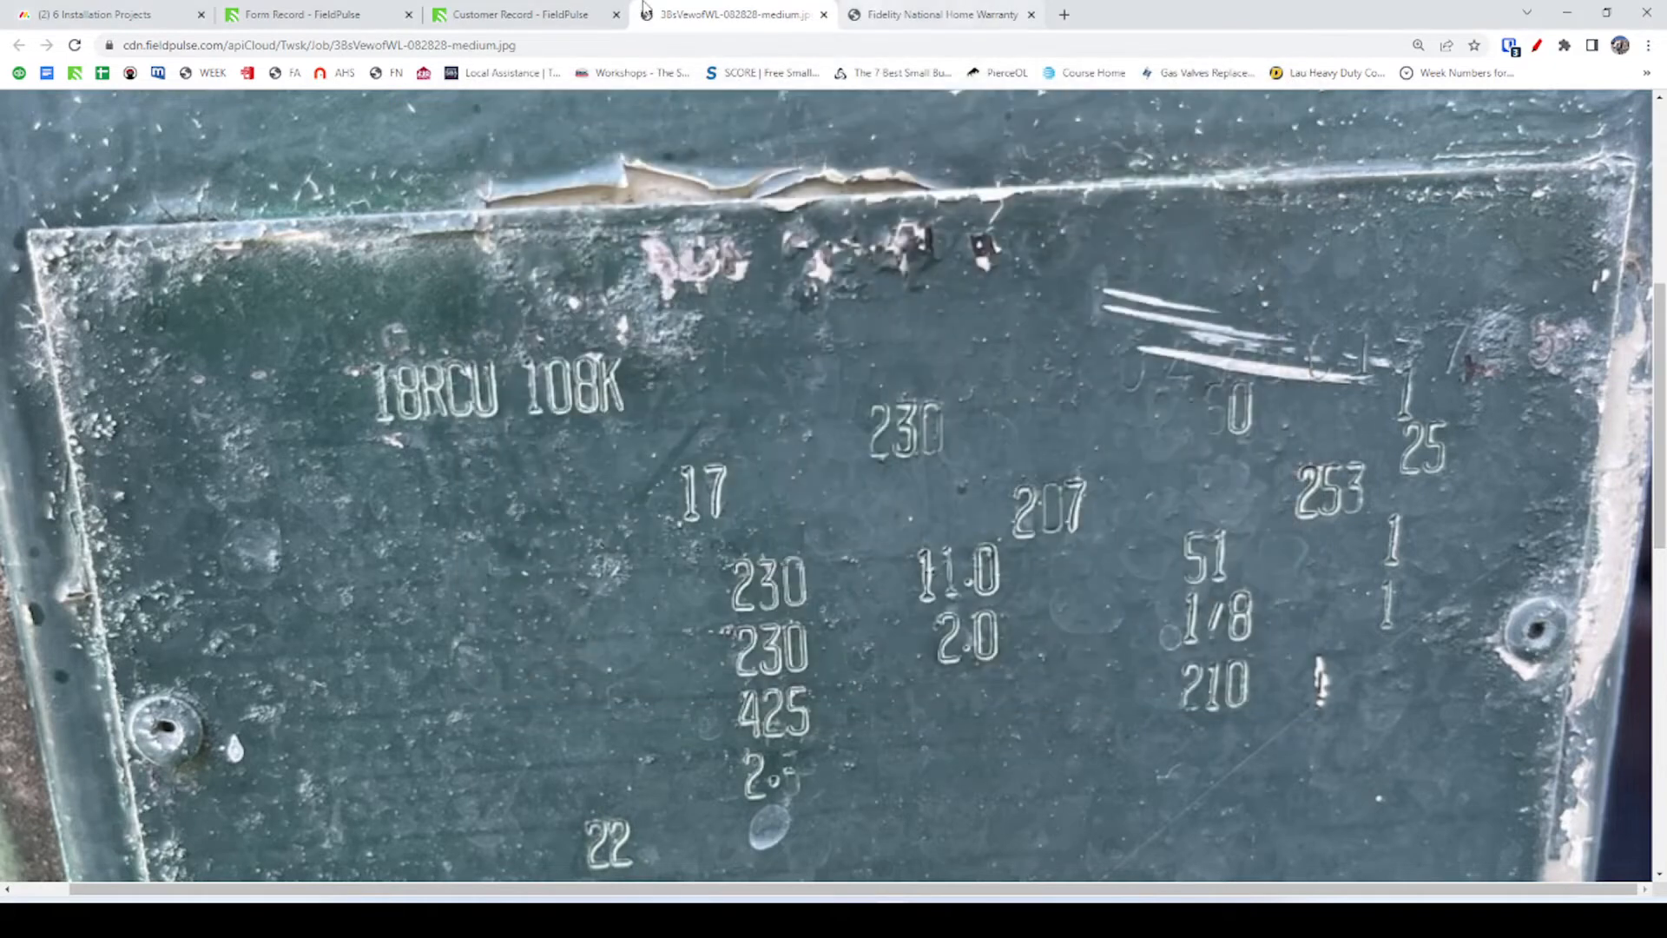
# Recheck the nameplate and form record, then return to the authorization form, leaving Brand unselected.
pyautogui.click(589, 11)
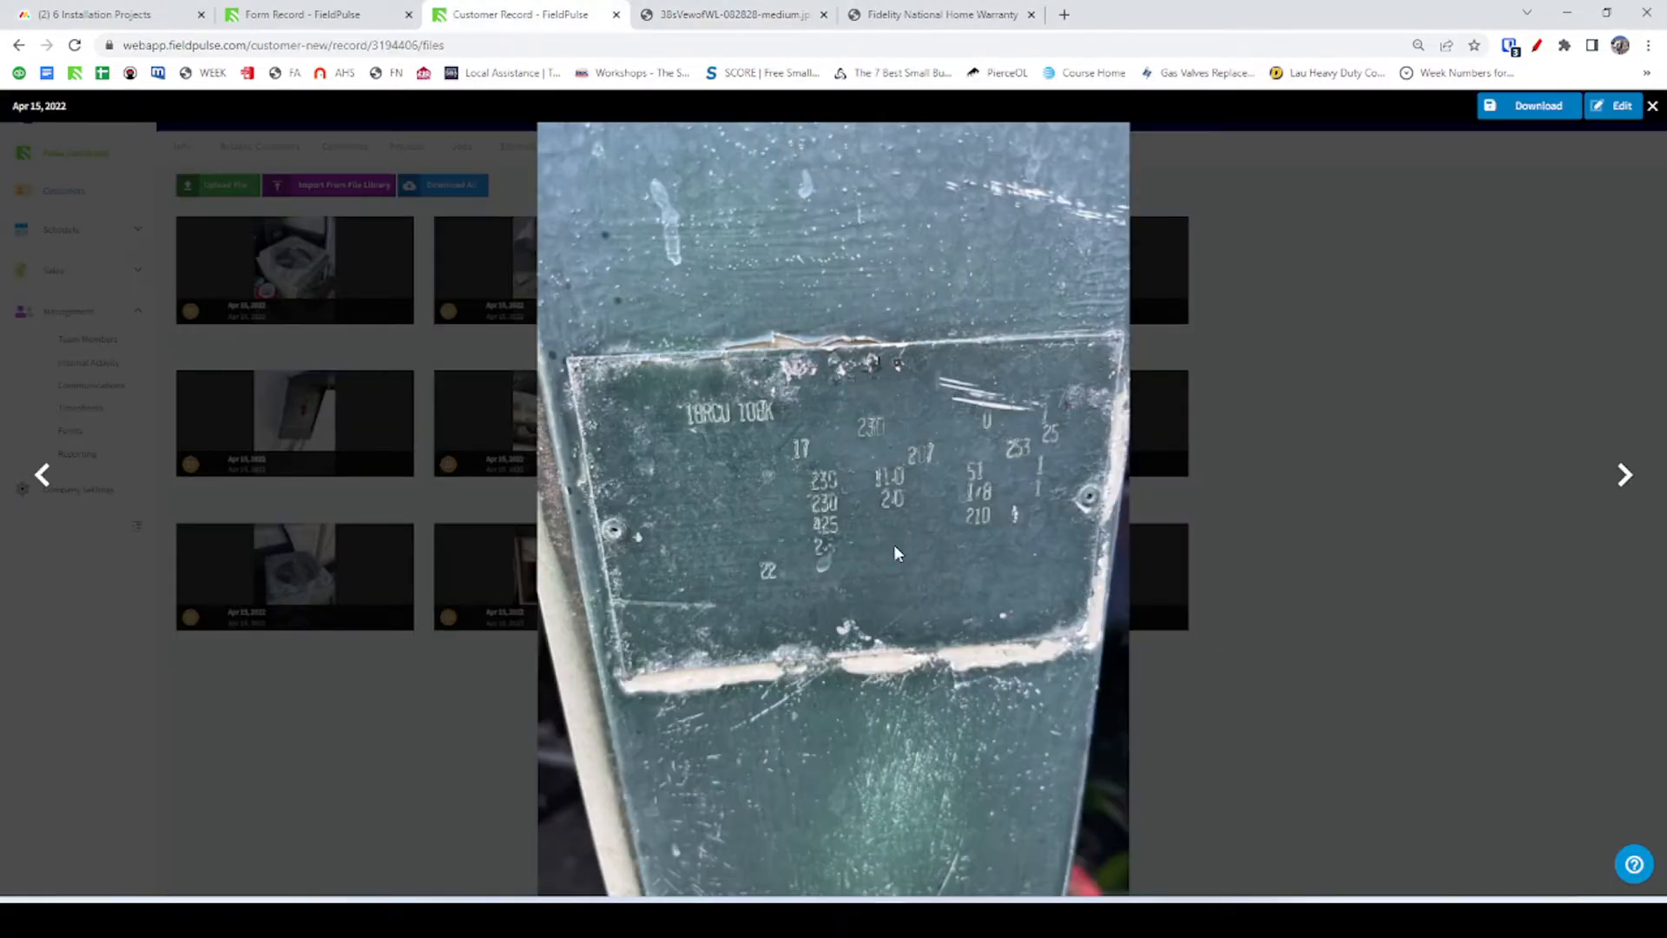
pyautogui.click(308, 12)
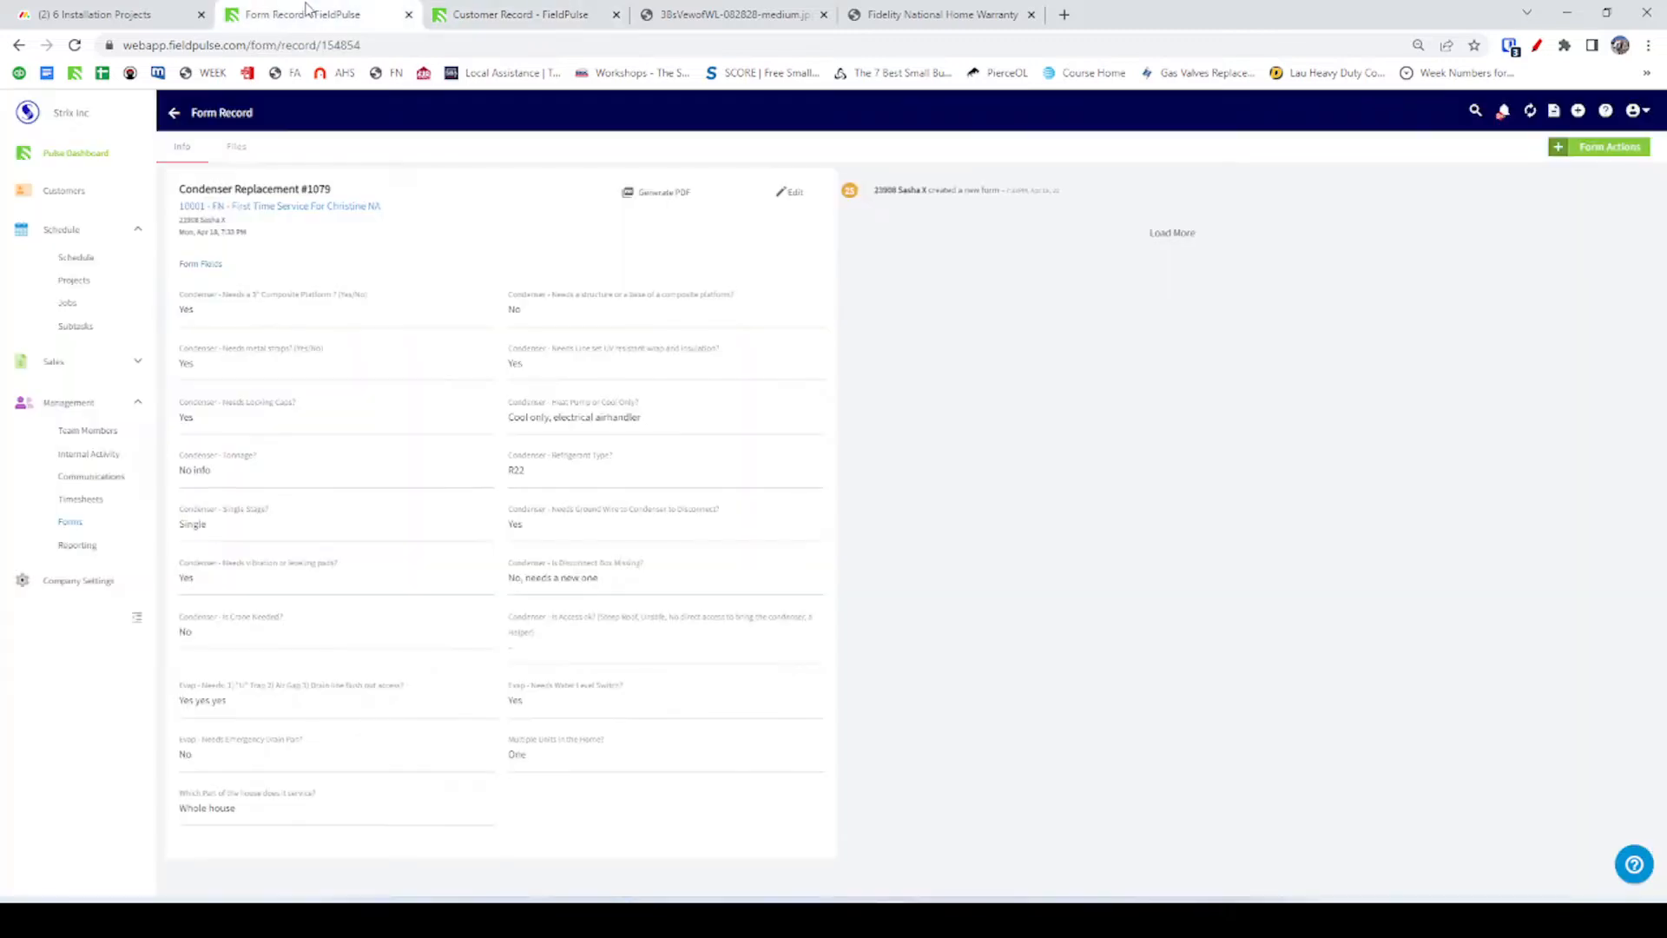
pyautogui.click(751, 8)
pyautogui.click(537, 10)
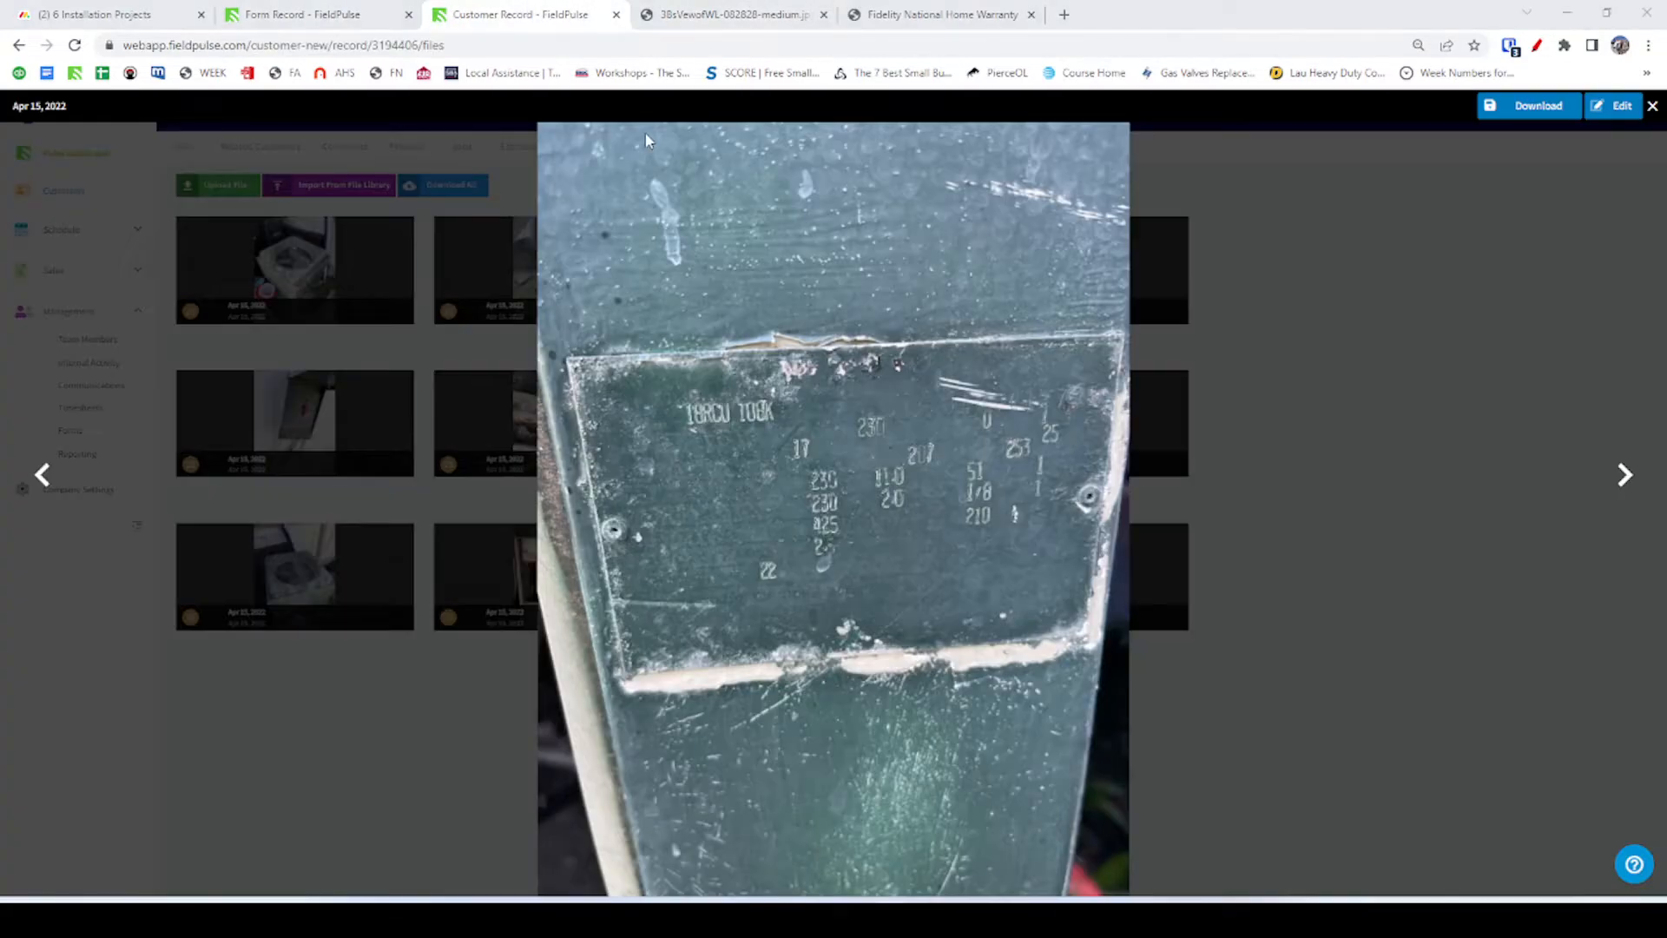
pyautogui.hotkey('alt', 'Tab')
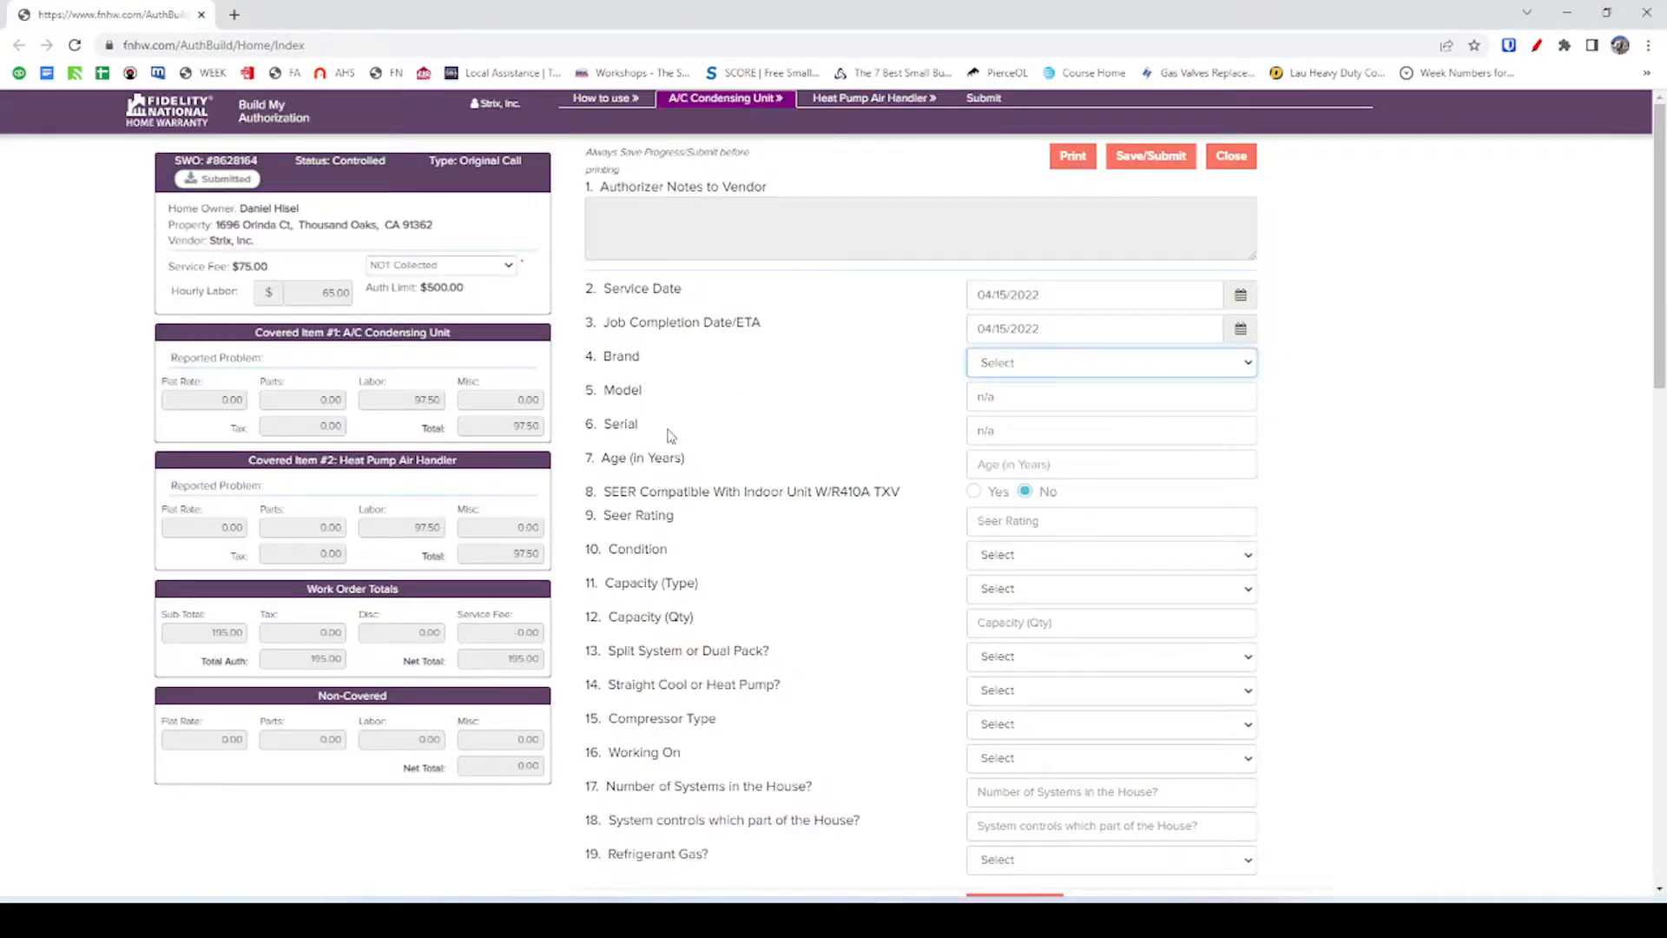
pyautogui.click(1019, 363)
pyautogui.click(1010, 366)
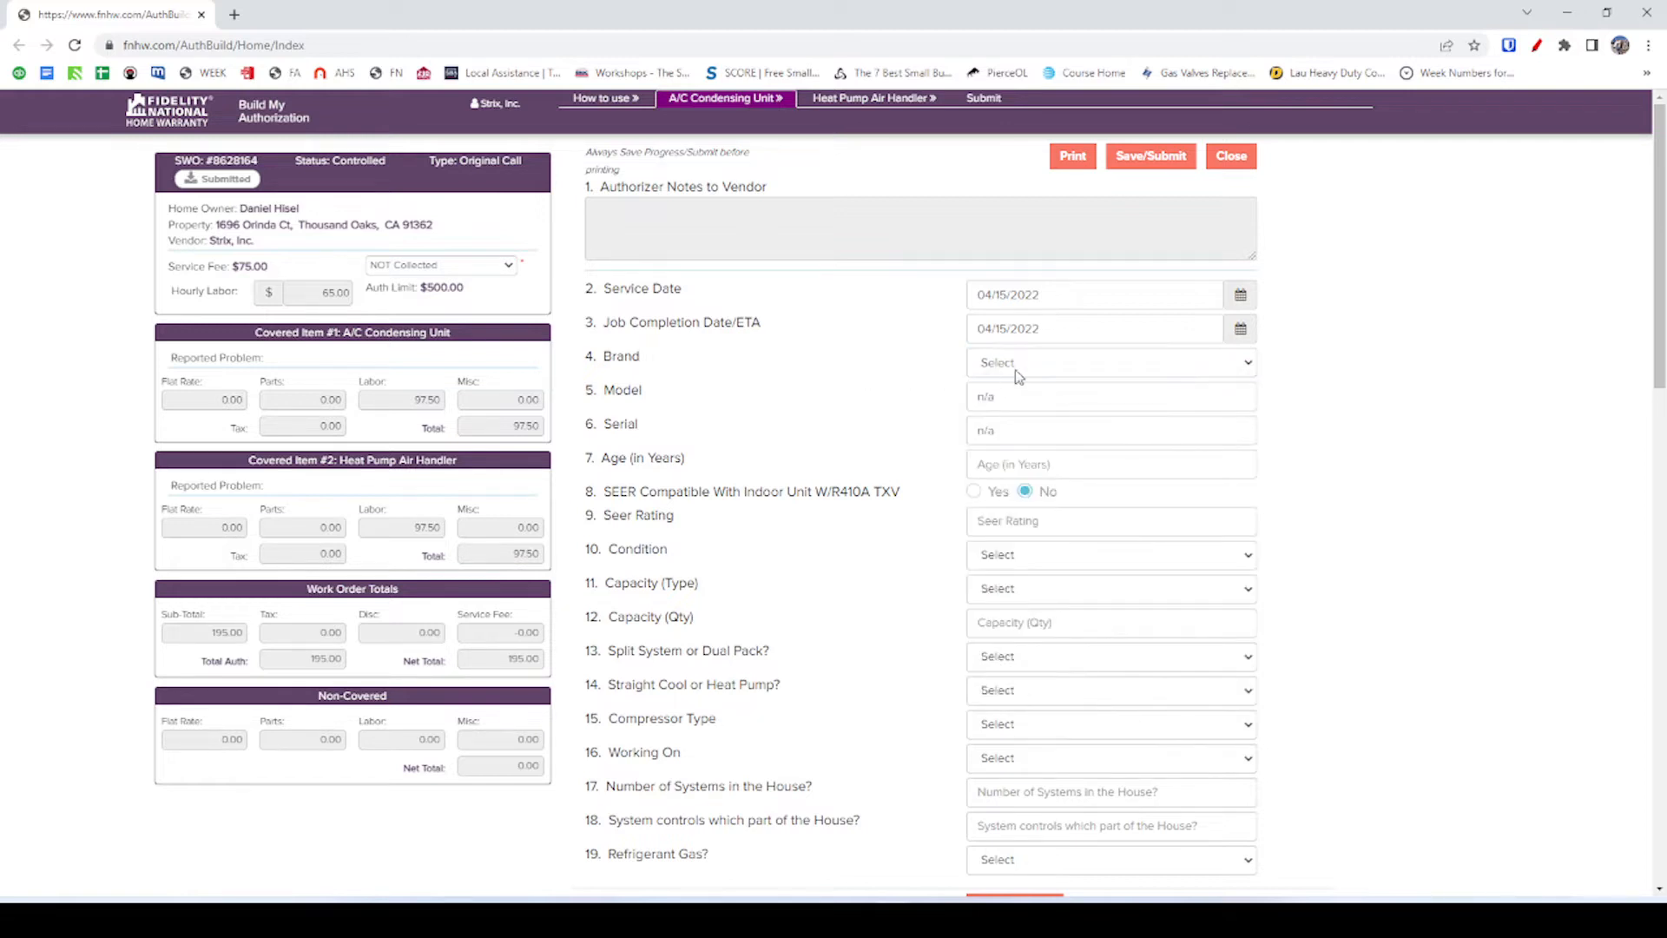
# Enter 18RCU-108k as the unit's Model, leaving Serial as n/a.
pyautogui.click(1019, 404)
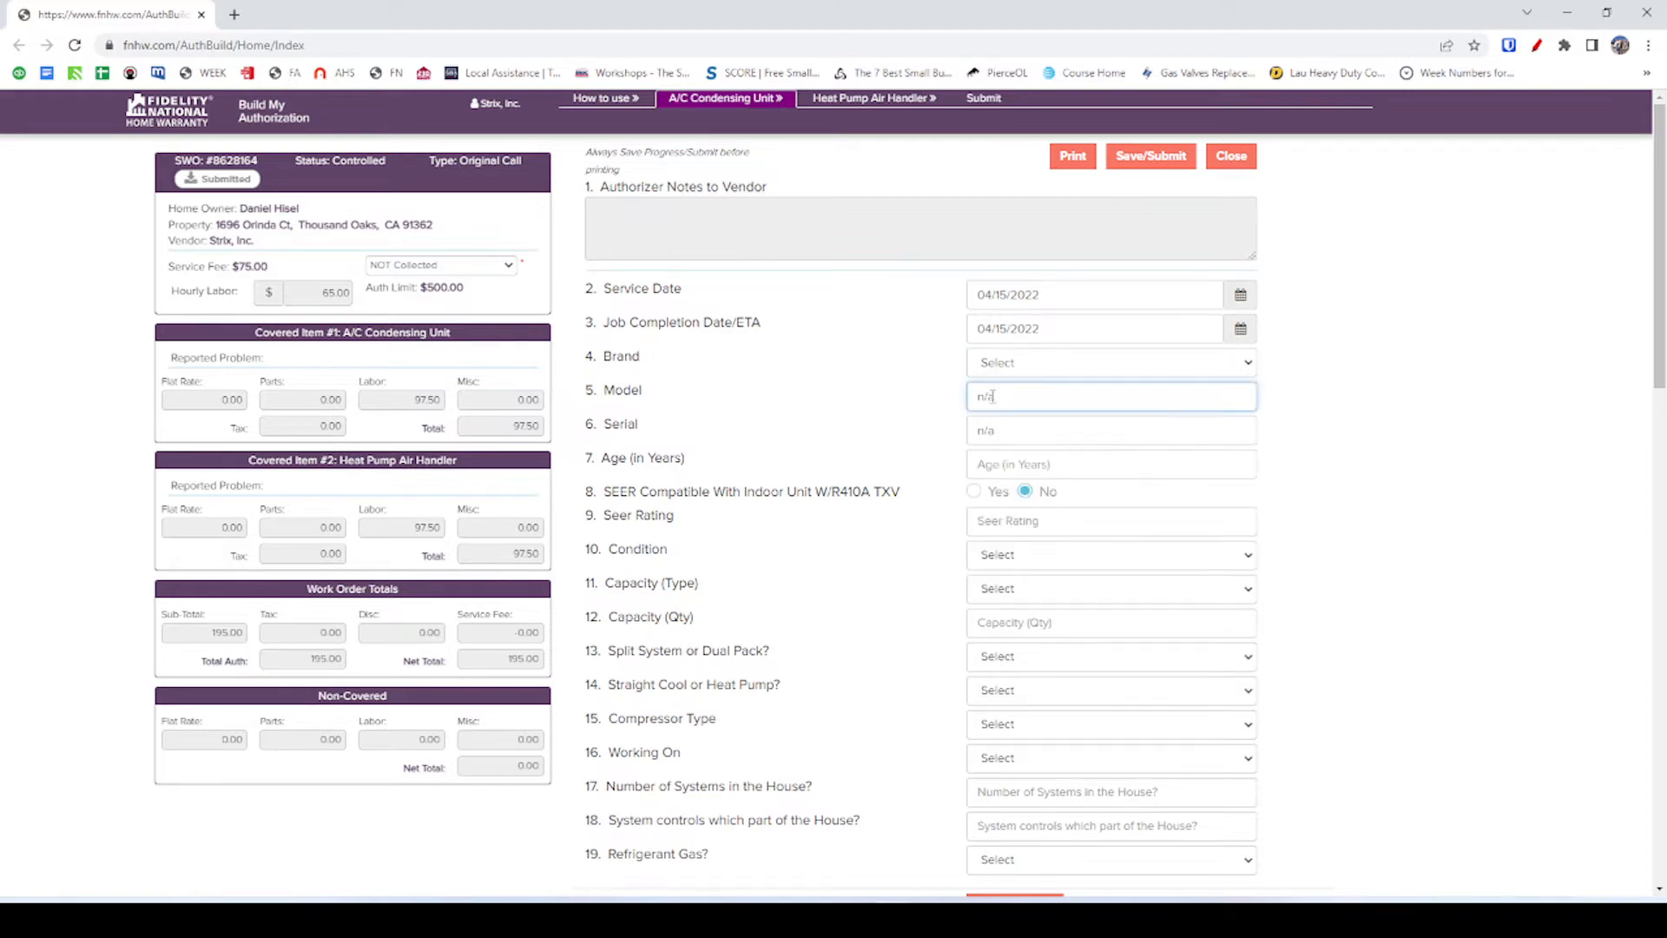
pyautogui.hotkey('alt', 'Tab')
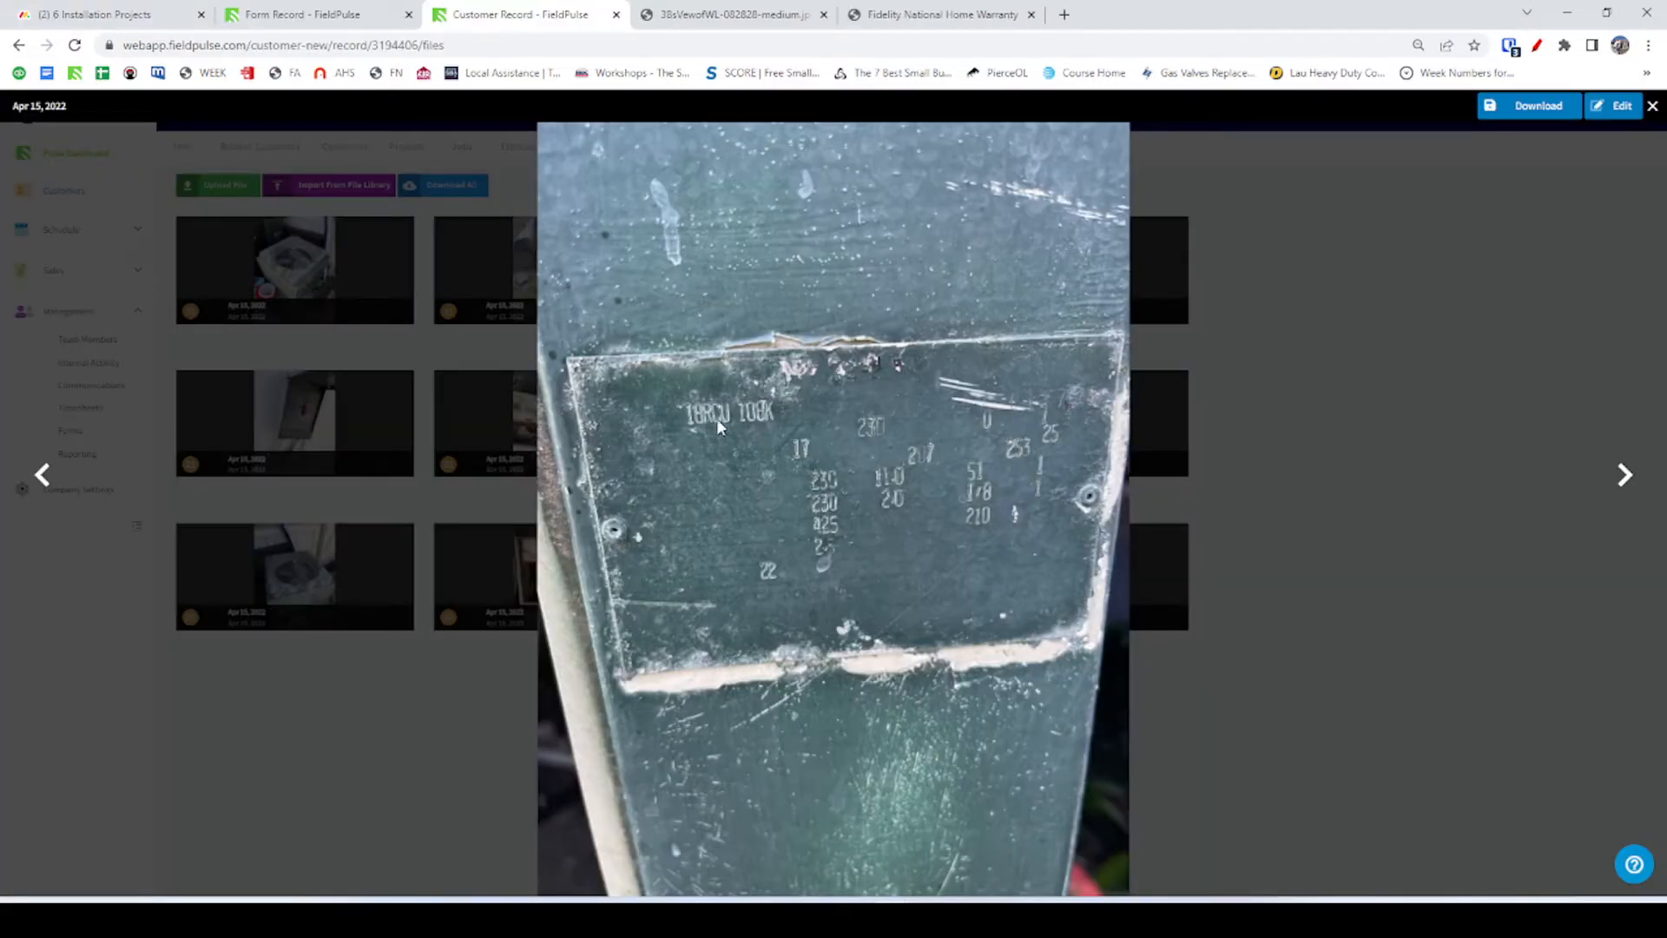
pyautogui.hotkey('alt', 'Tab')
pyautogui.hotkey('ctrl', 'a')
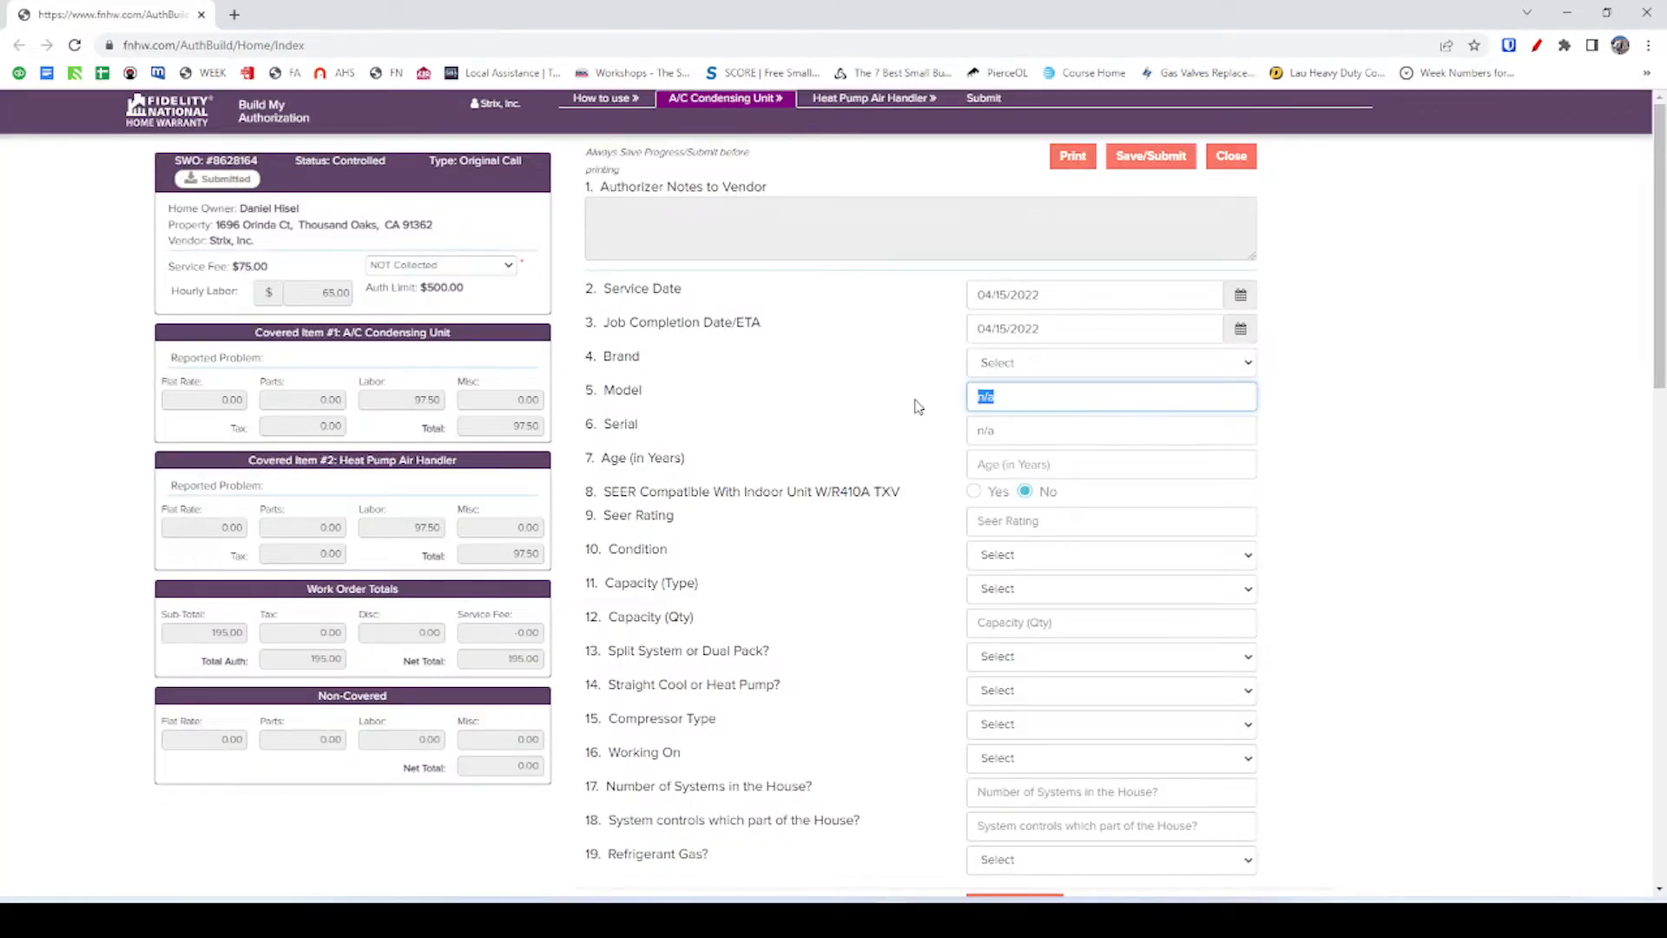
pyautogui.write('18RCU-108k')
pyautogui.press('Tab')
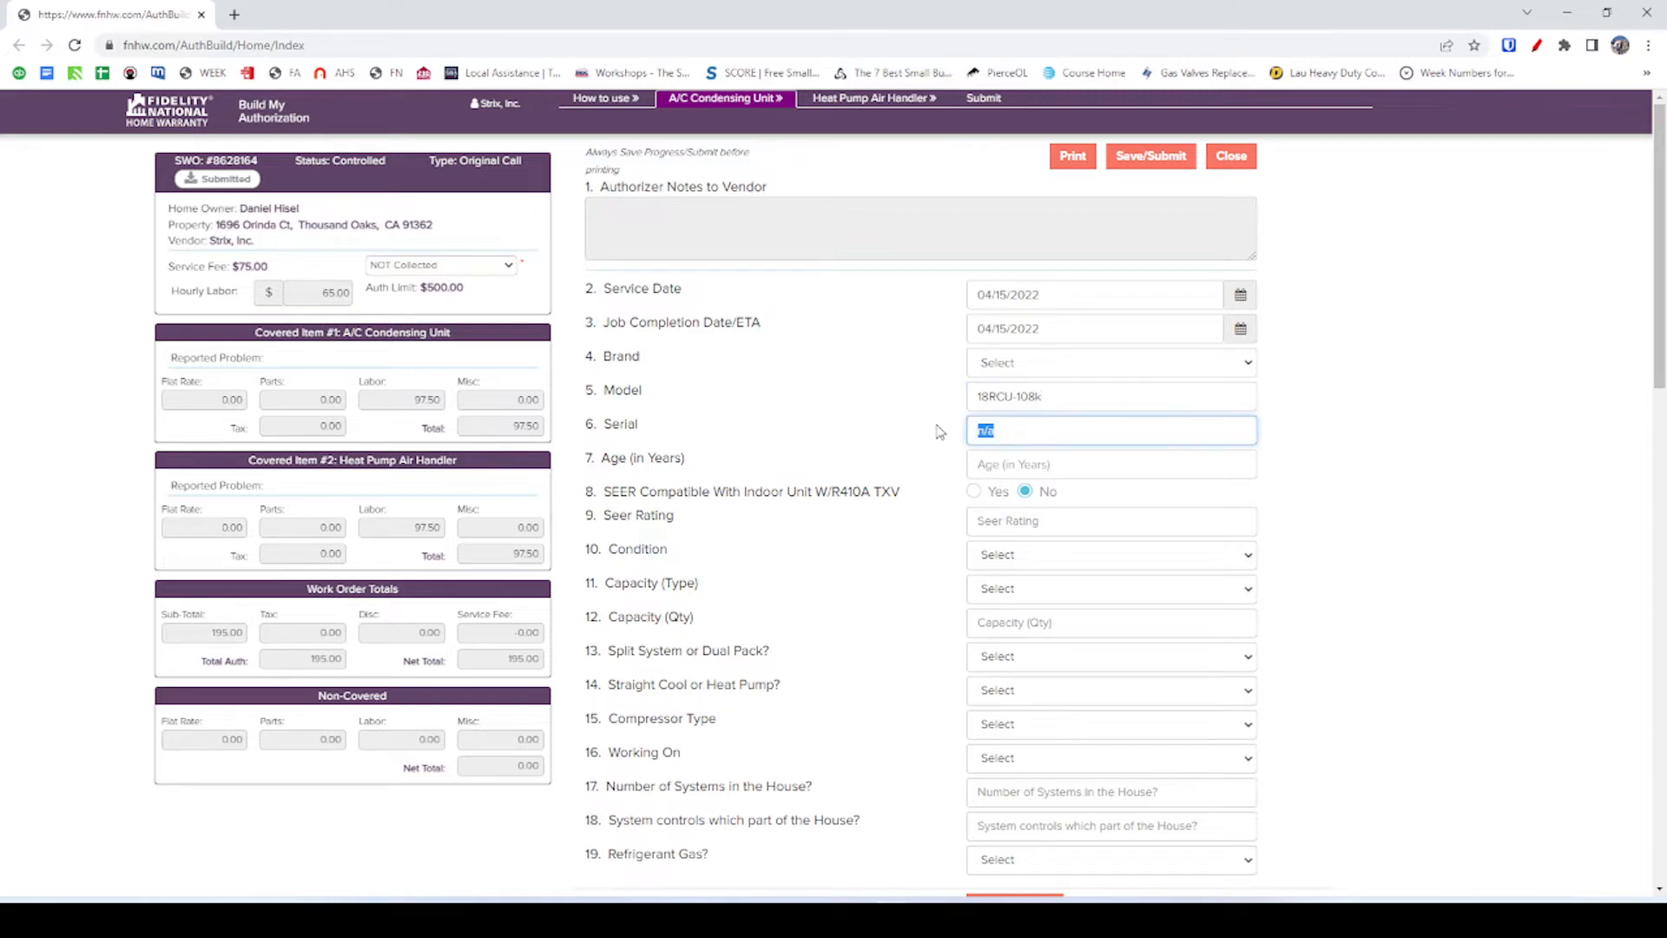
pyautogui.click(933, 406)
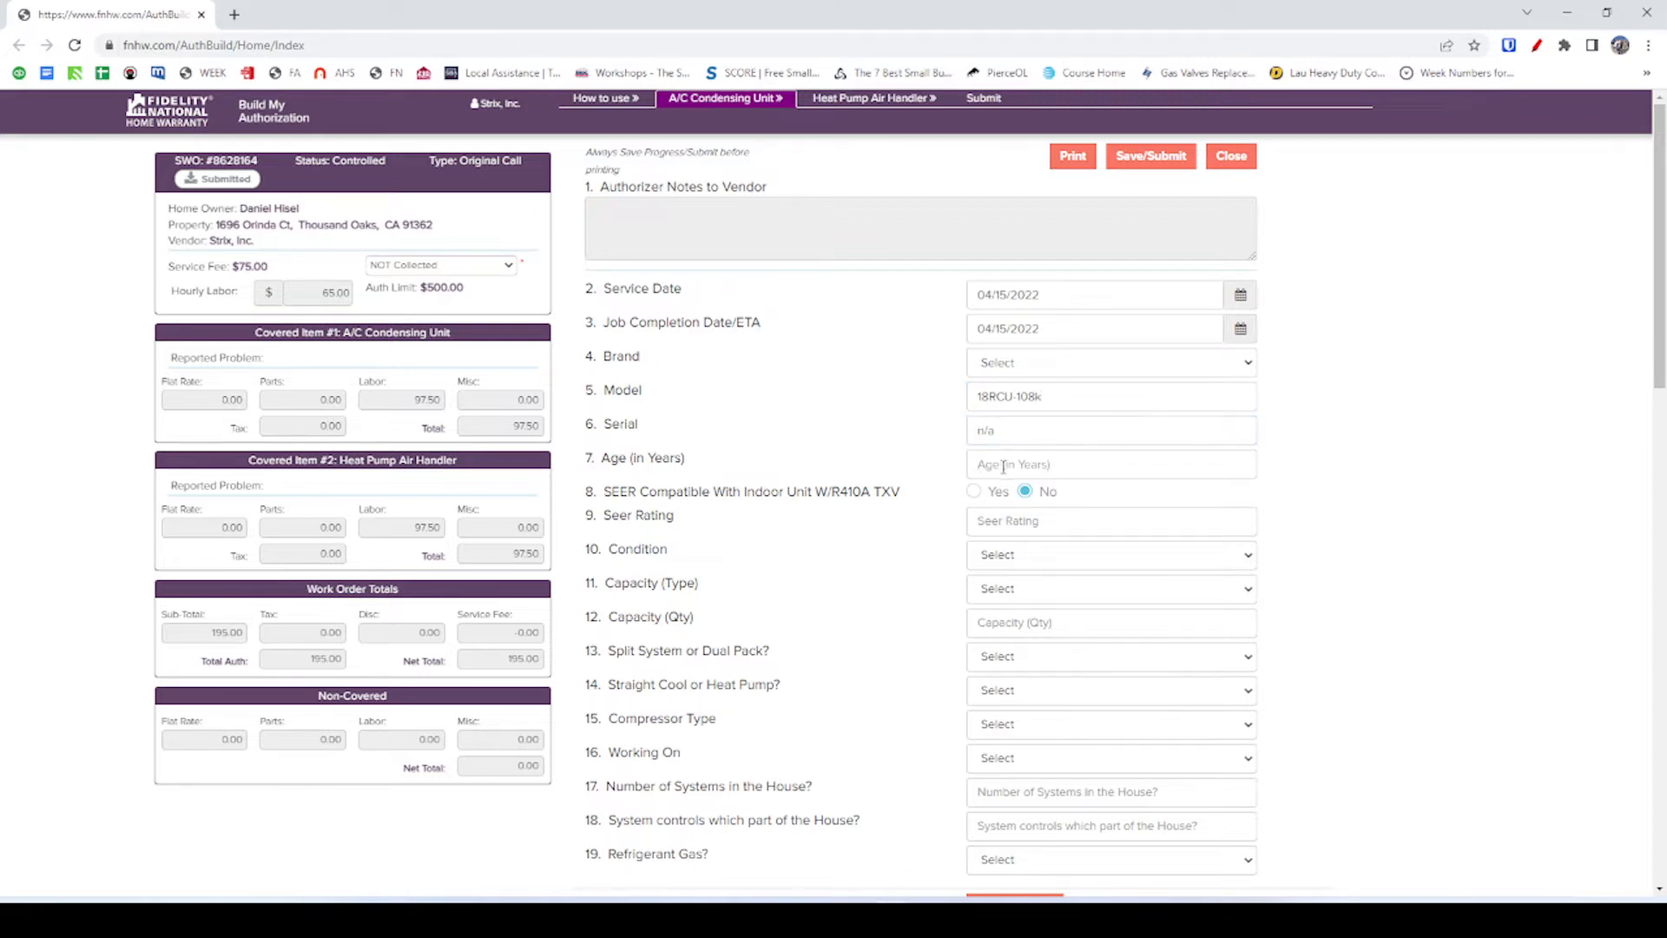
# Set the unit's Age (in Years) to 30.
pyautogui.click(1004, 467)
pyautogui.click(1178, 508)
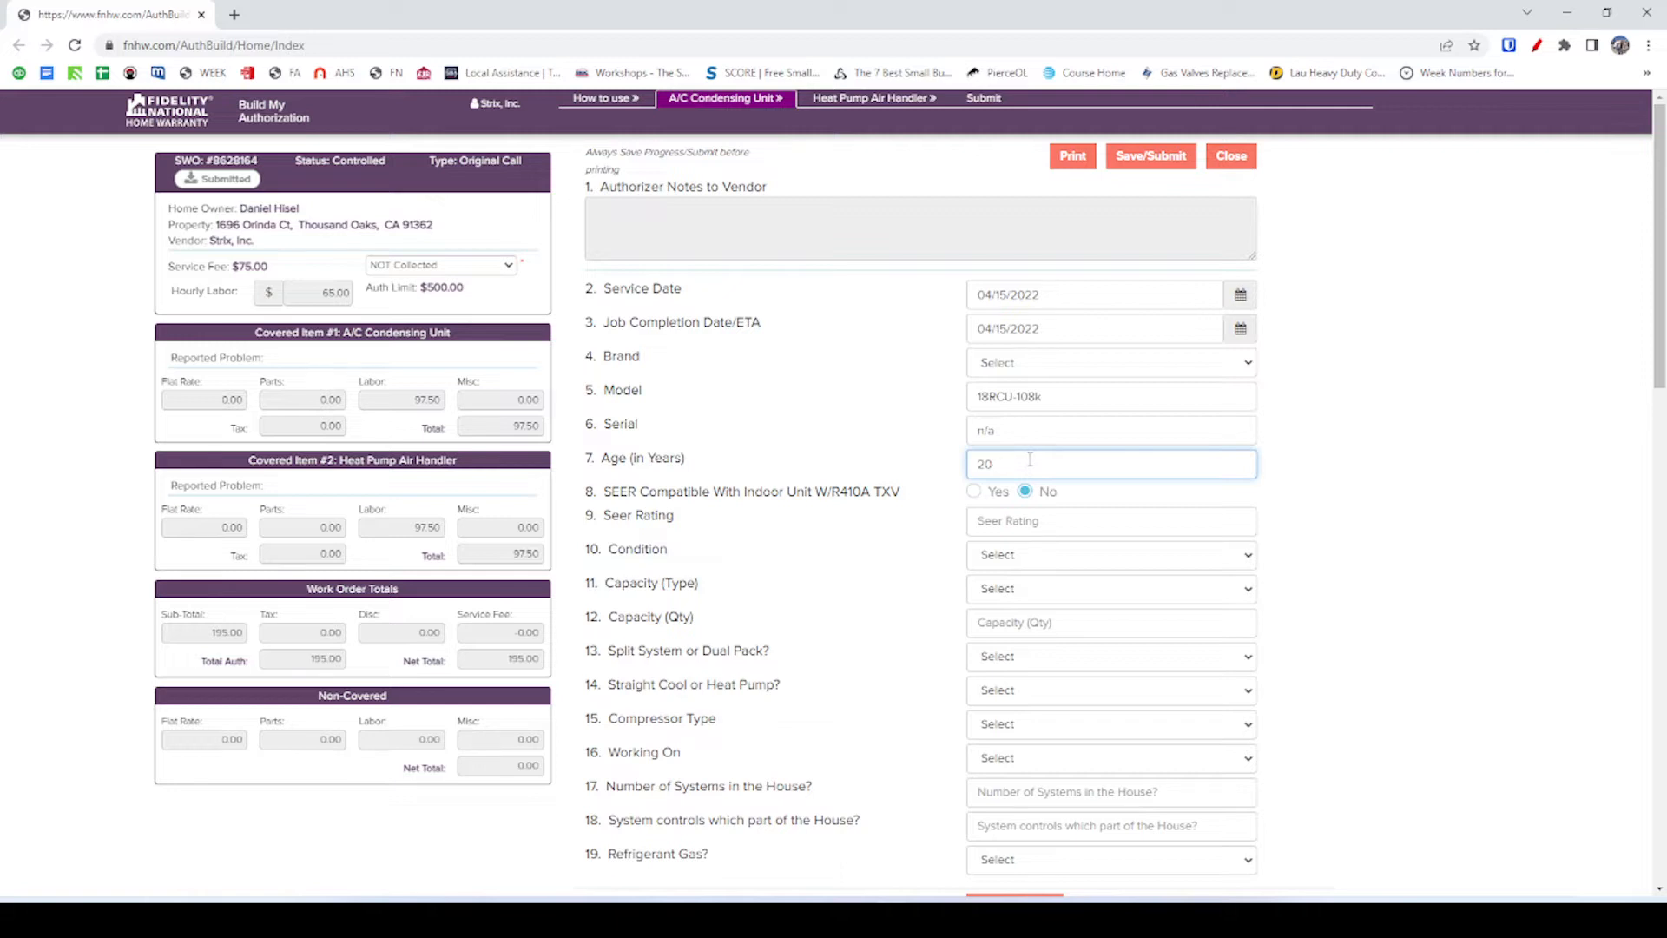
pyautogui.press('BackSpace')
pyautogui.press('BackSpace')
pyautogui.write('30')
pyautogui.click(855, 453)
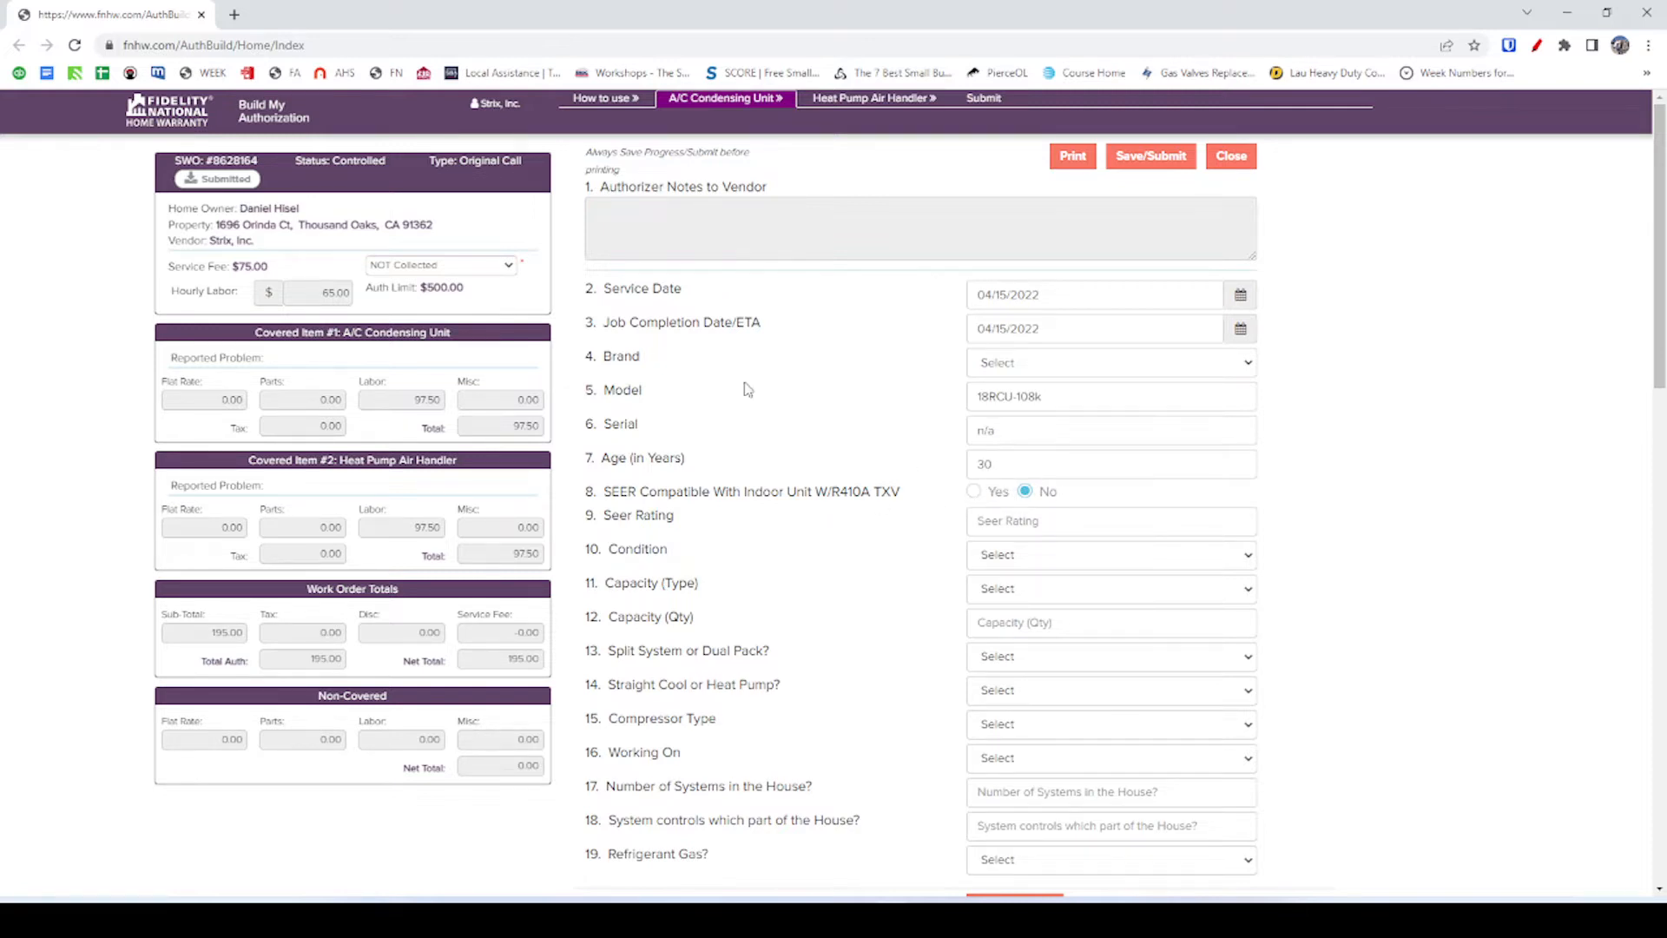
pyautogui.hotkey('alt', 'Tab')
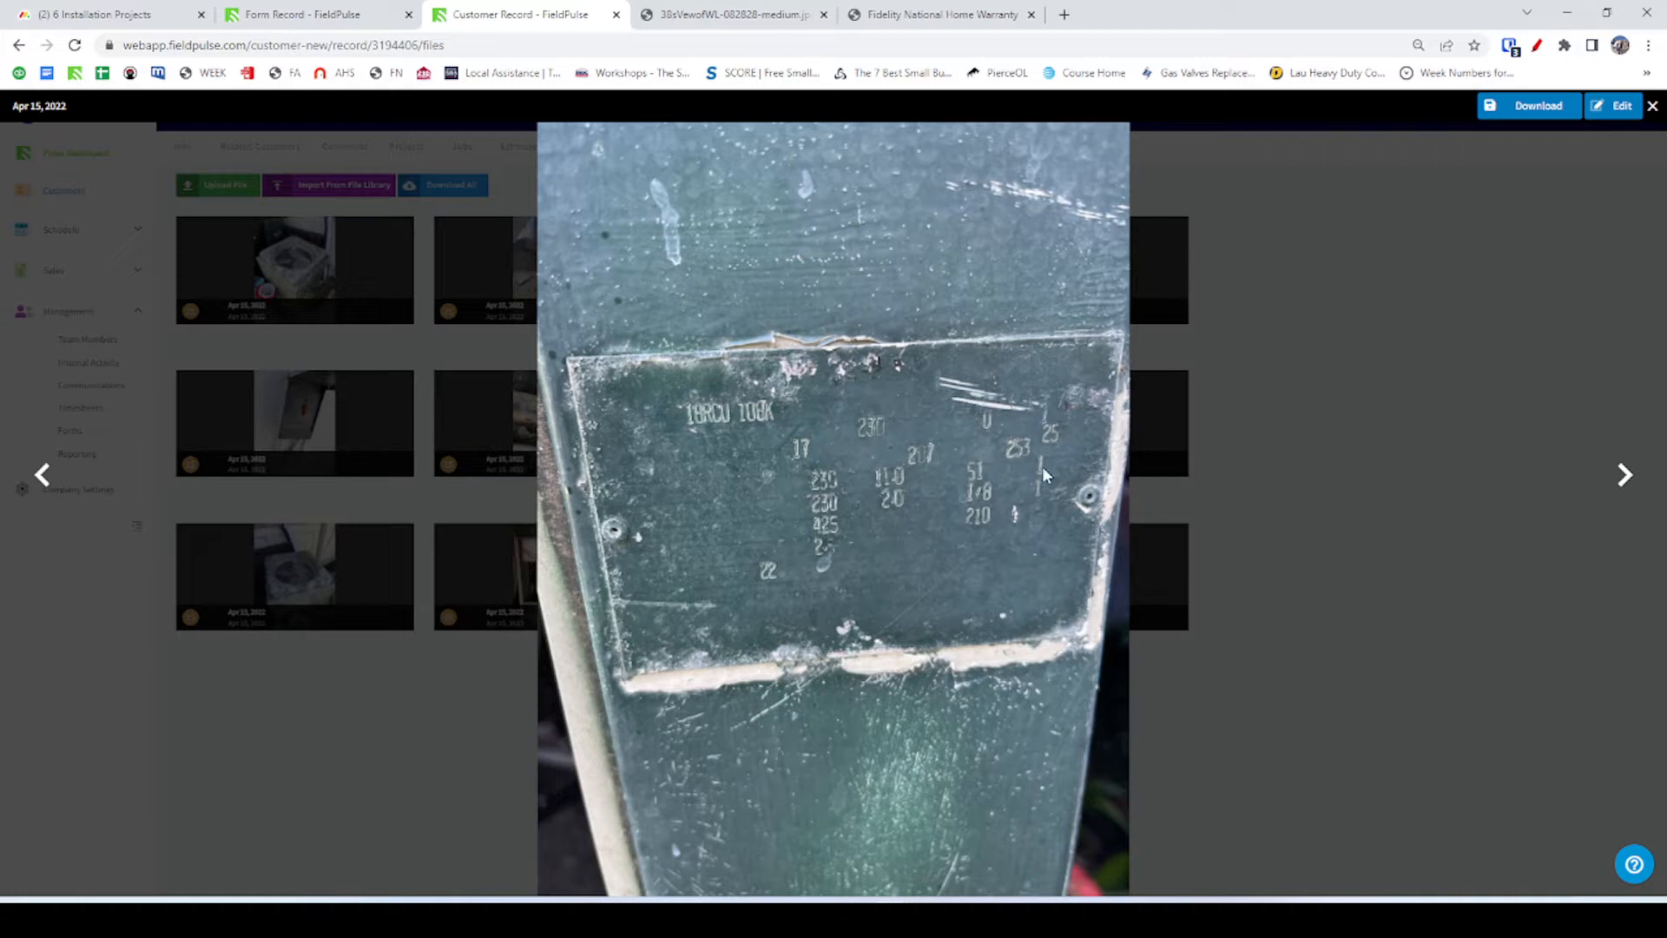
# Compare the warranty form against the condenser nameplate photo and the condenser replacement form record.
pyautogui.hotkey('alt', 'Tab')
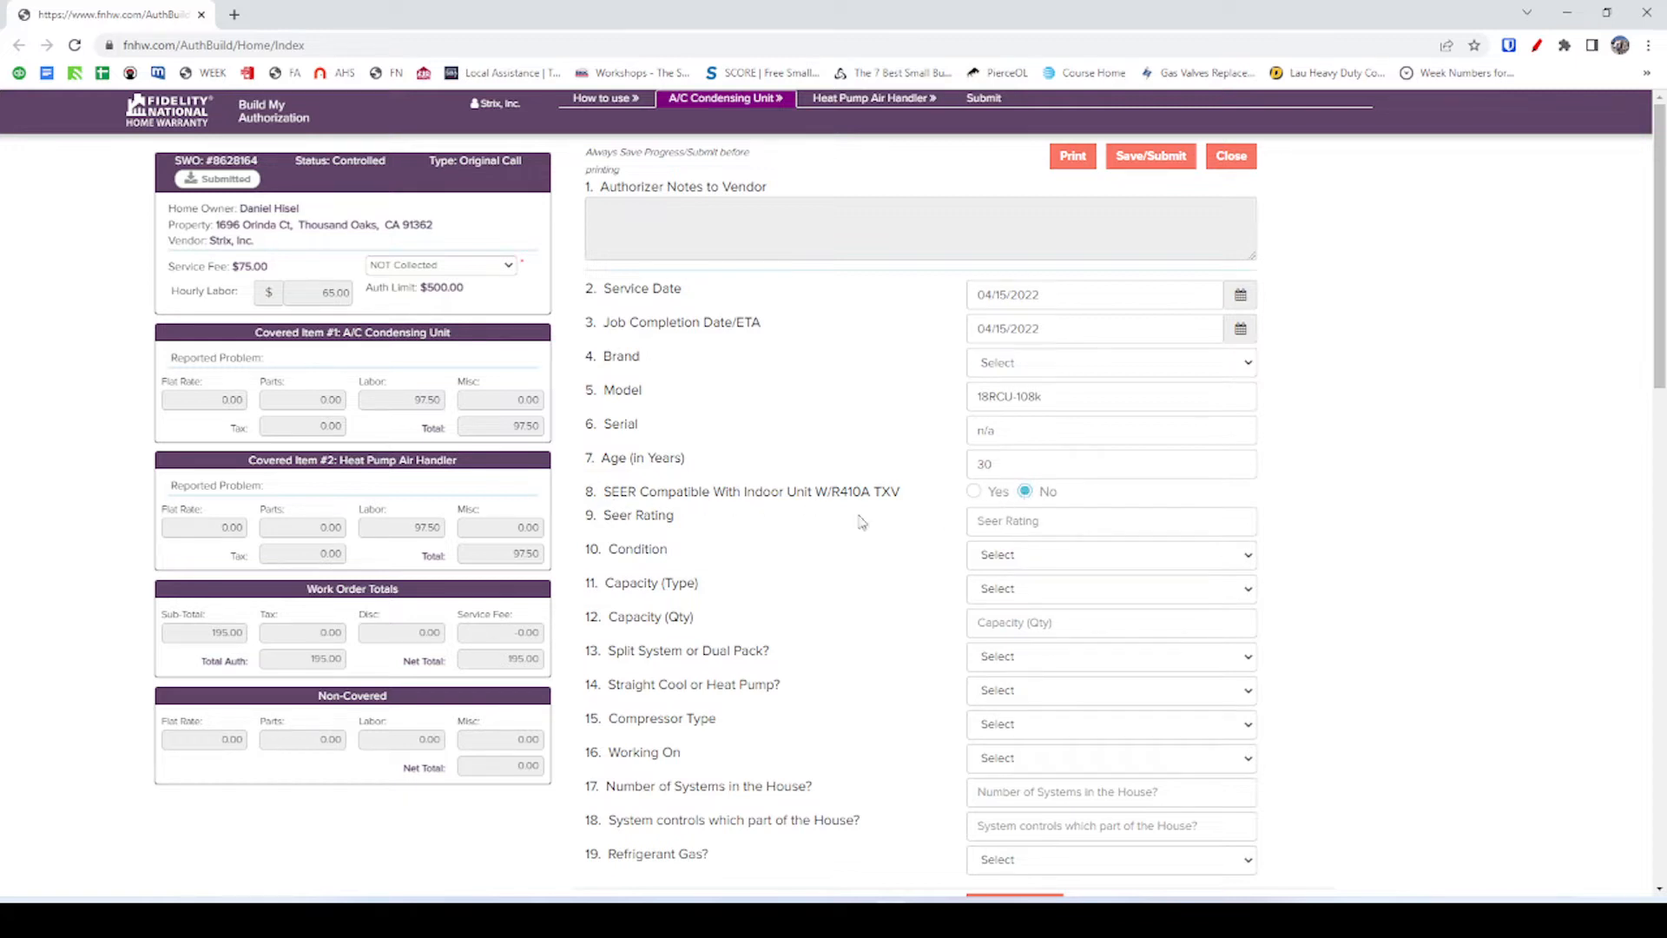
pyautogui.hotkey('alt', 'Tab')
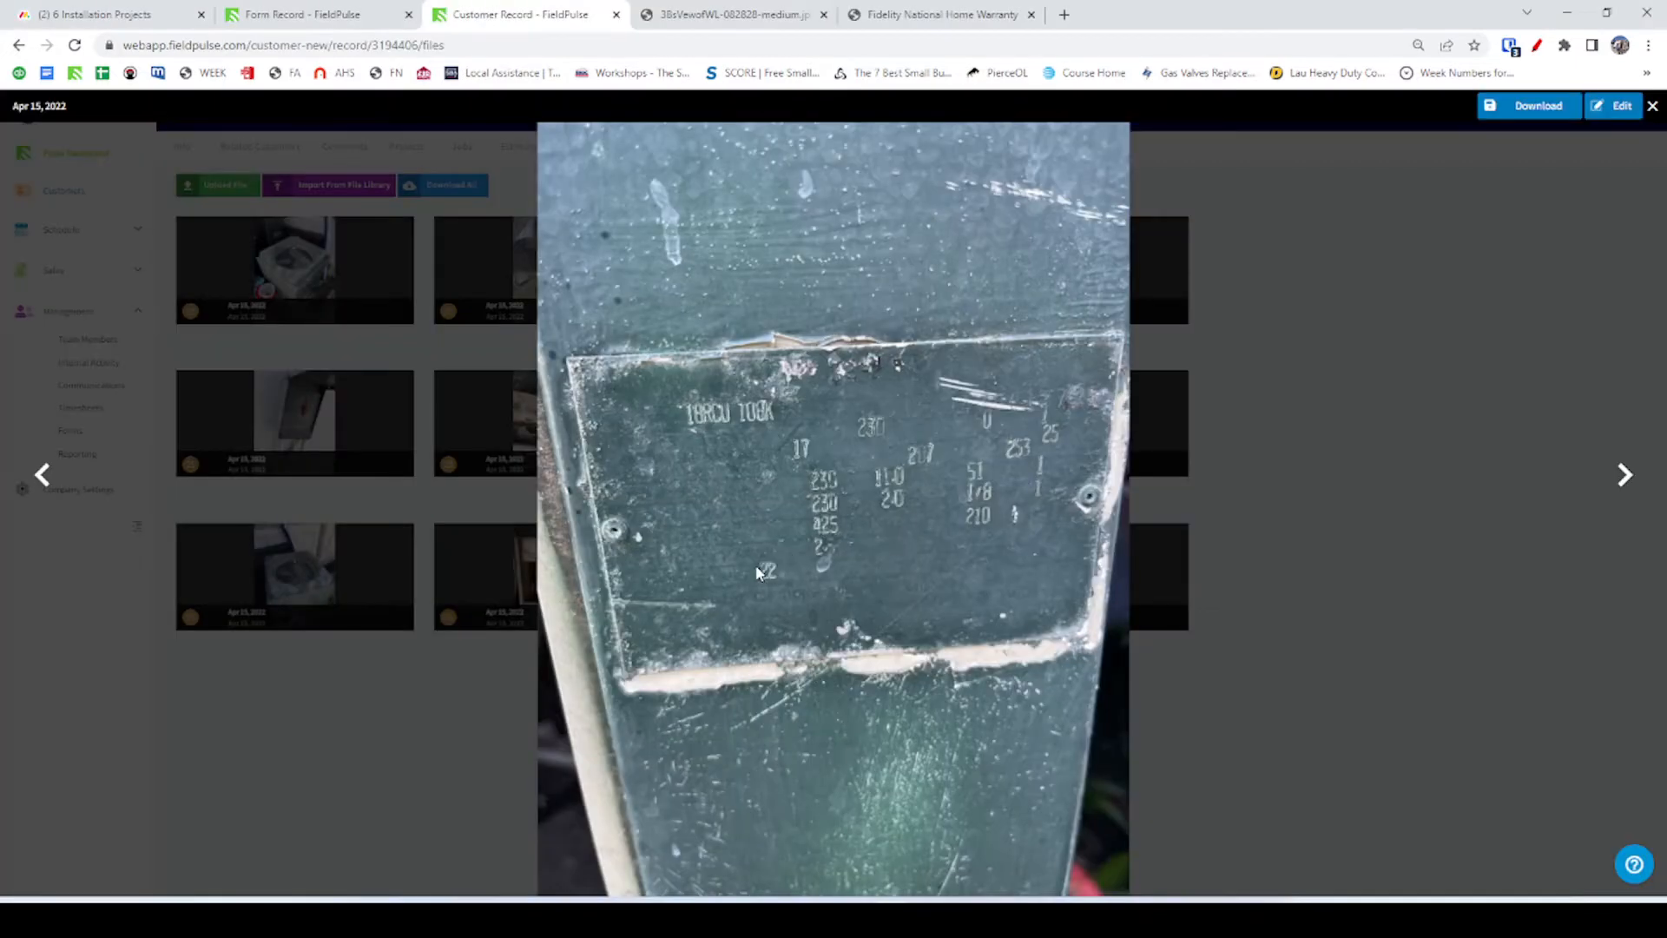
pyautogui.hotkey('alt', 'Tab')
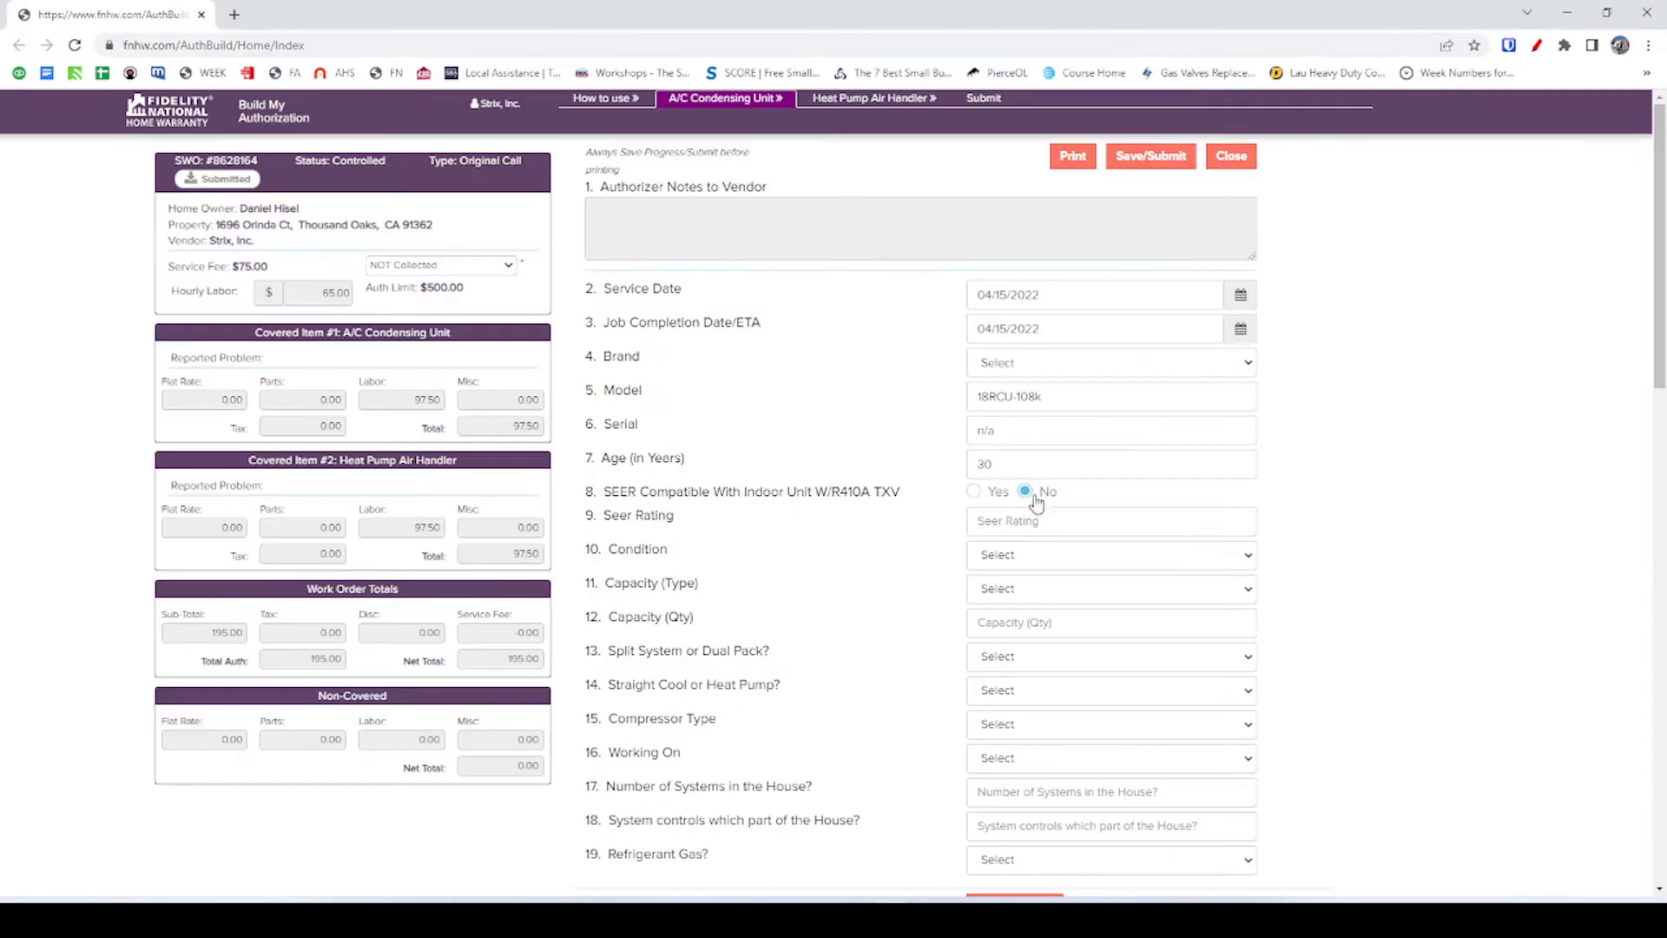
pyautogui.hotkey('alt', 'Tab')
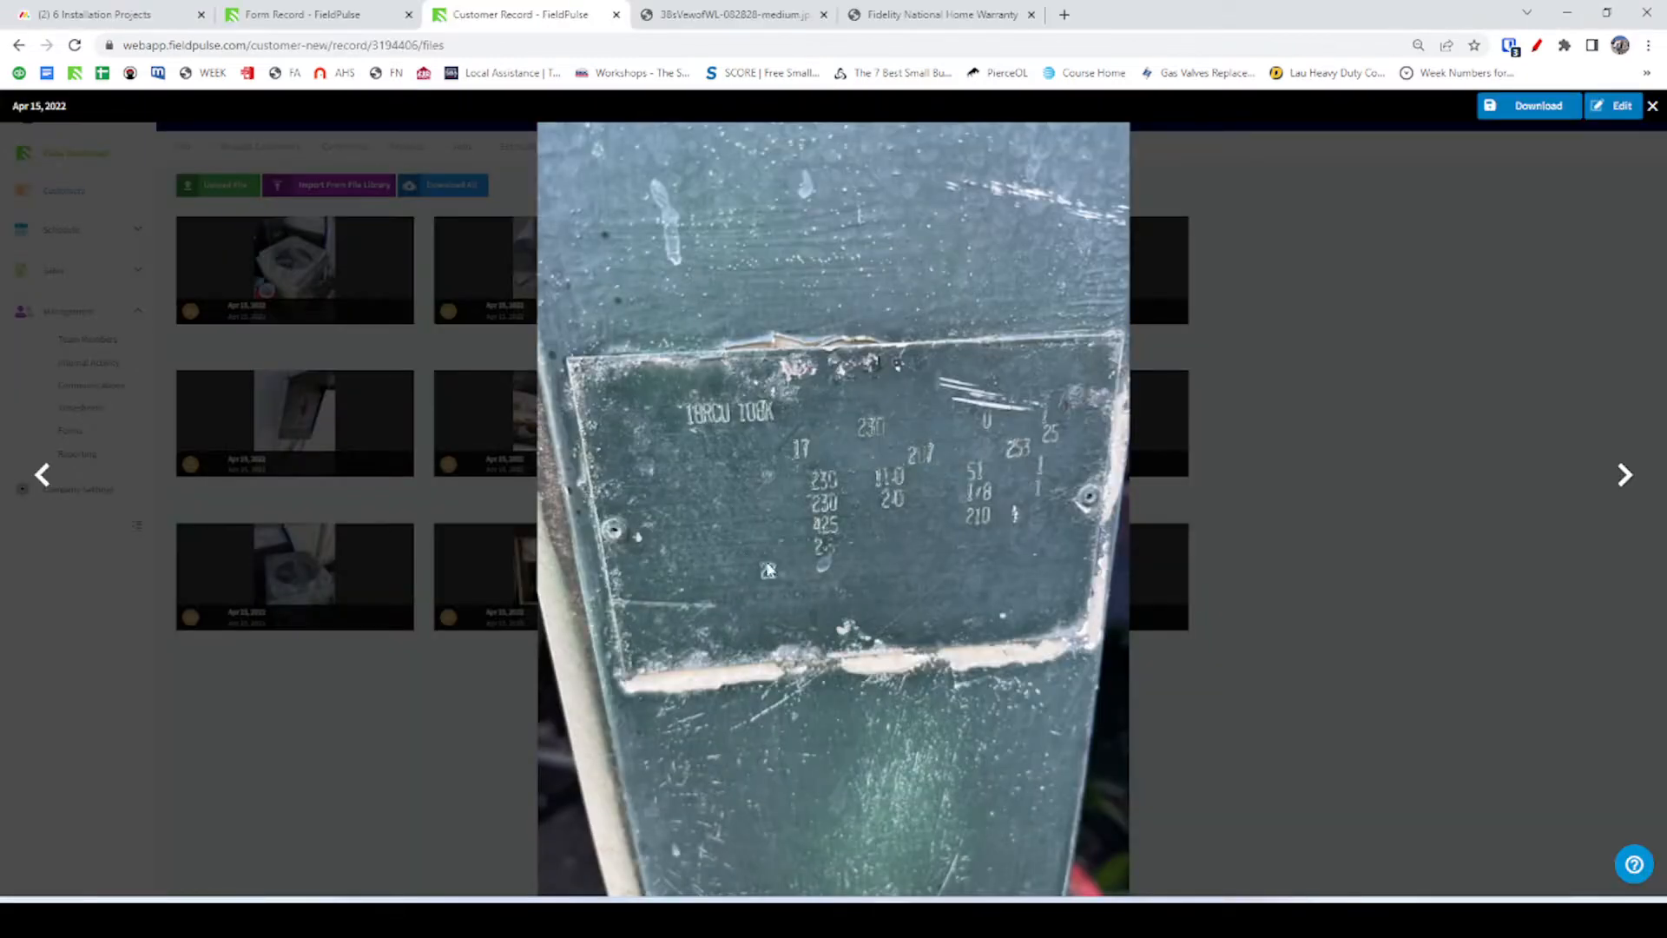
pyautogui.click(764, 15)
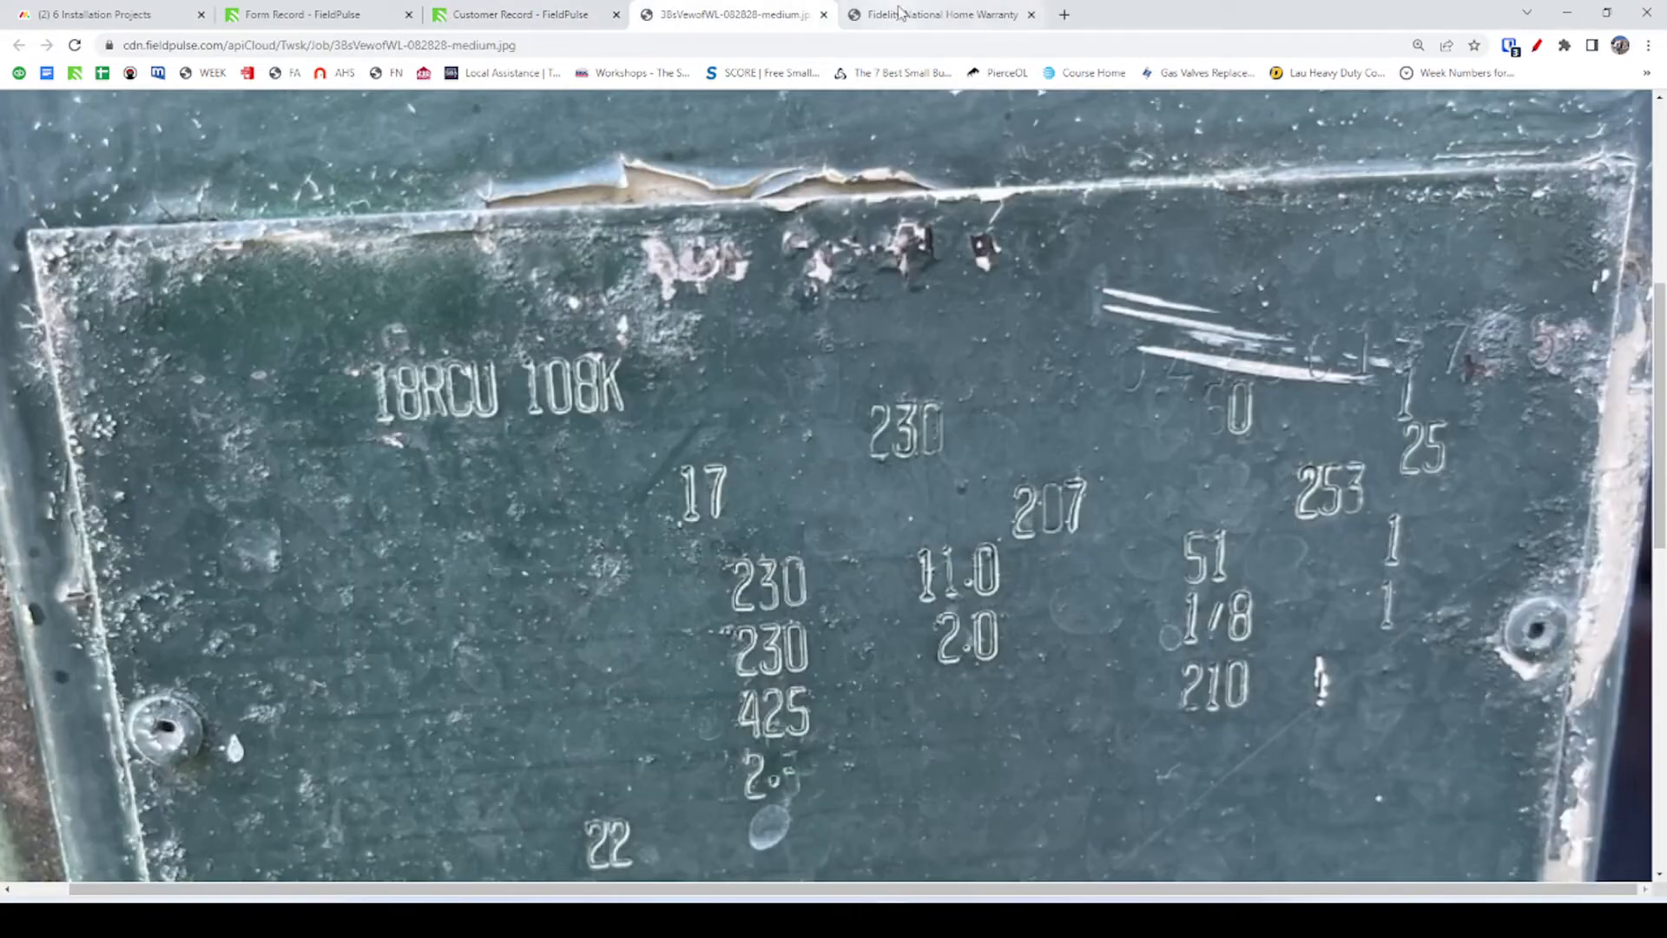
pyautogui.scroll(-5, 813, 412)
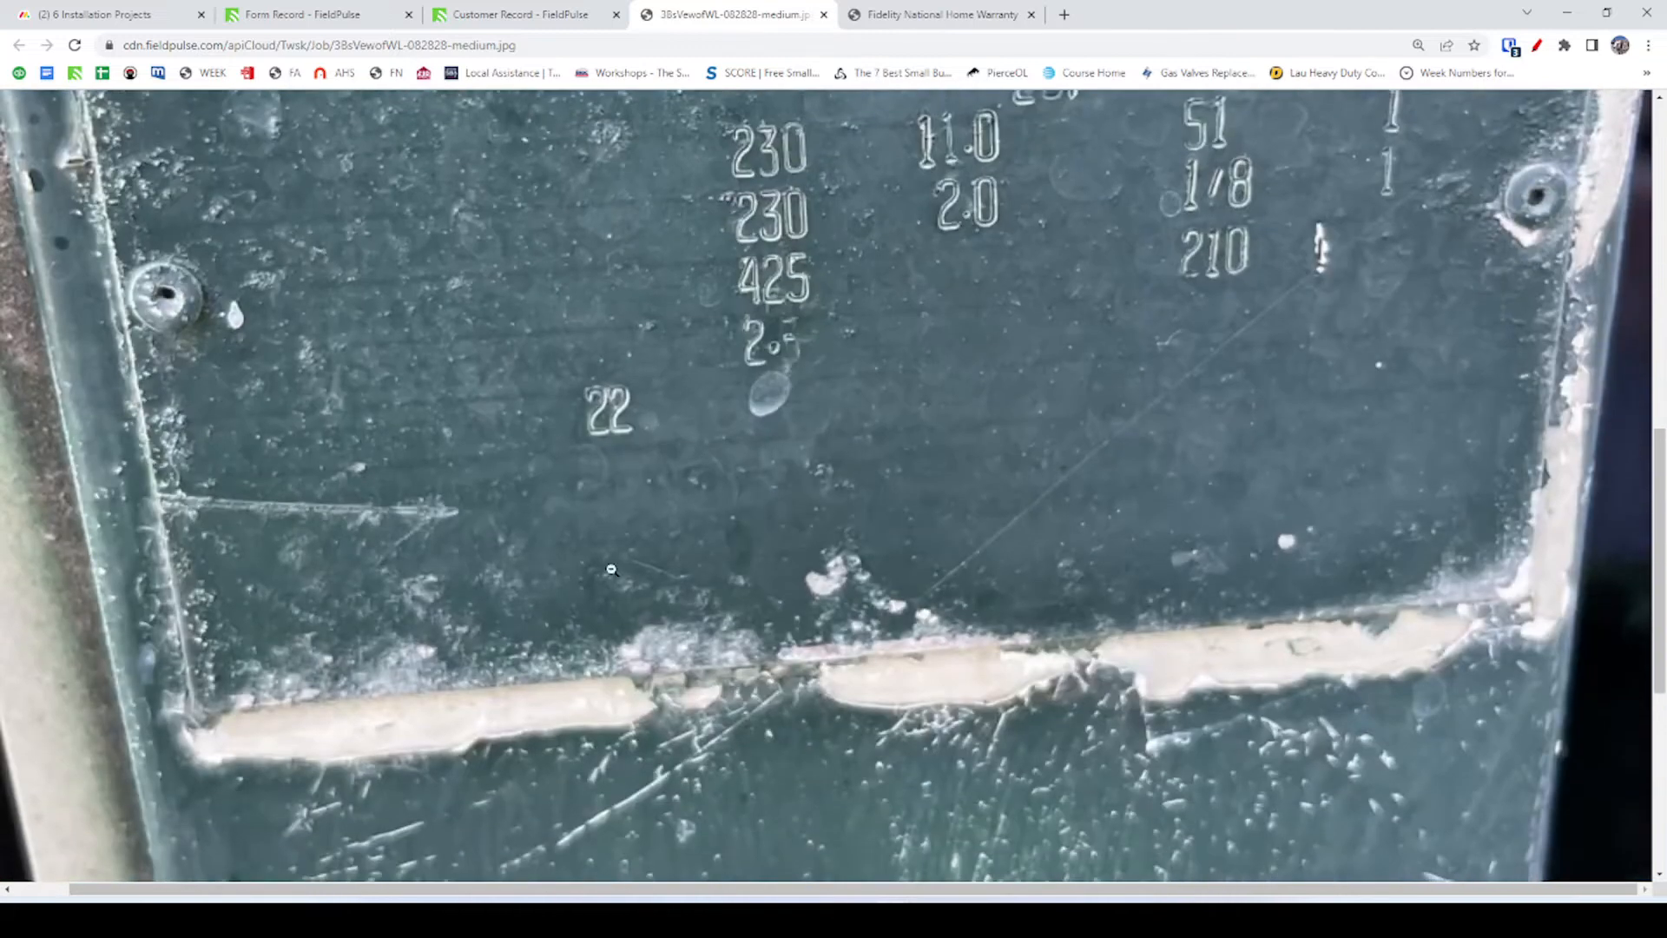
pyautogui.click(524, 16)
pyautogui.click(302, 21)
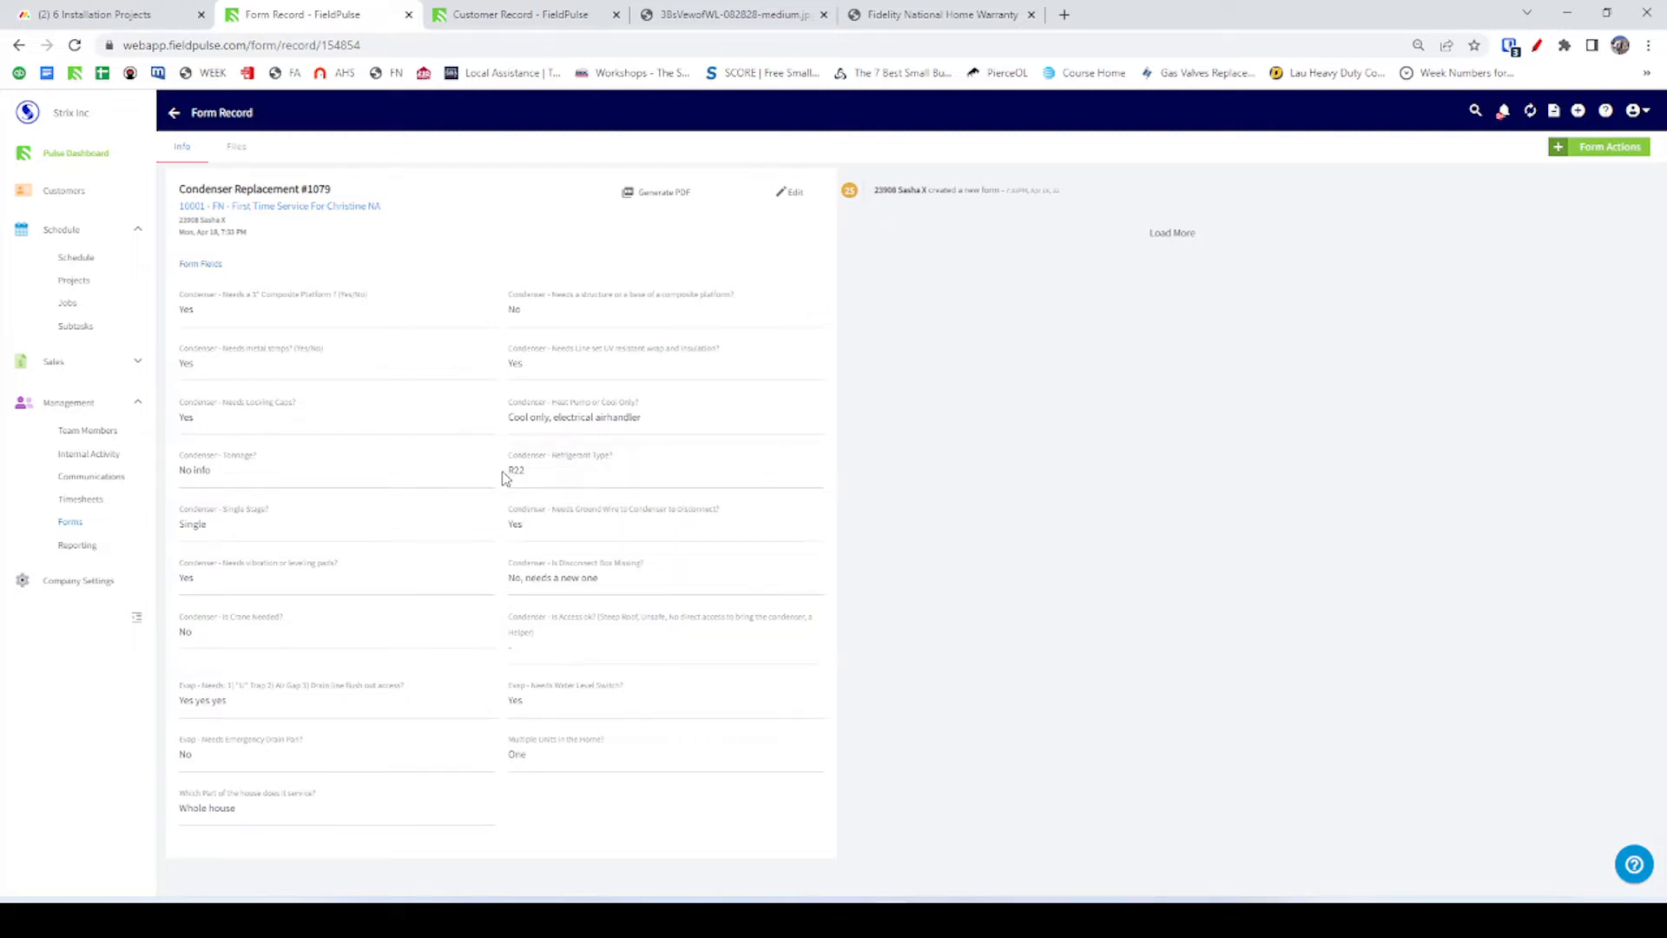
pyautogui.hotkey('alt', 'Tab')
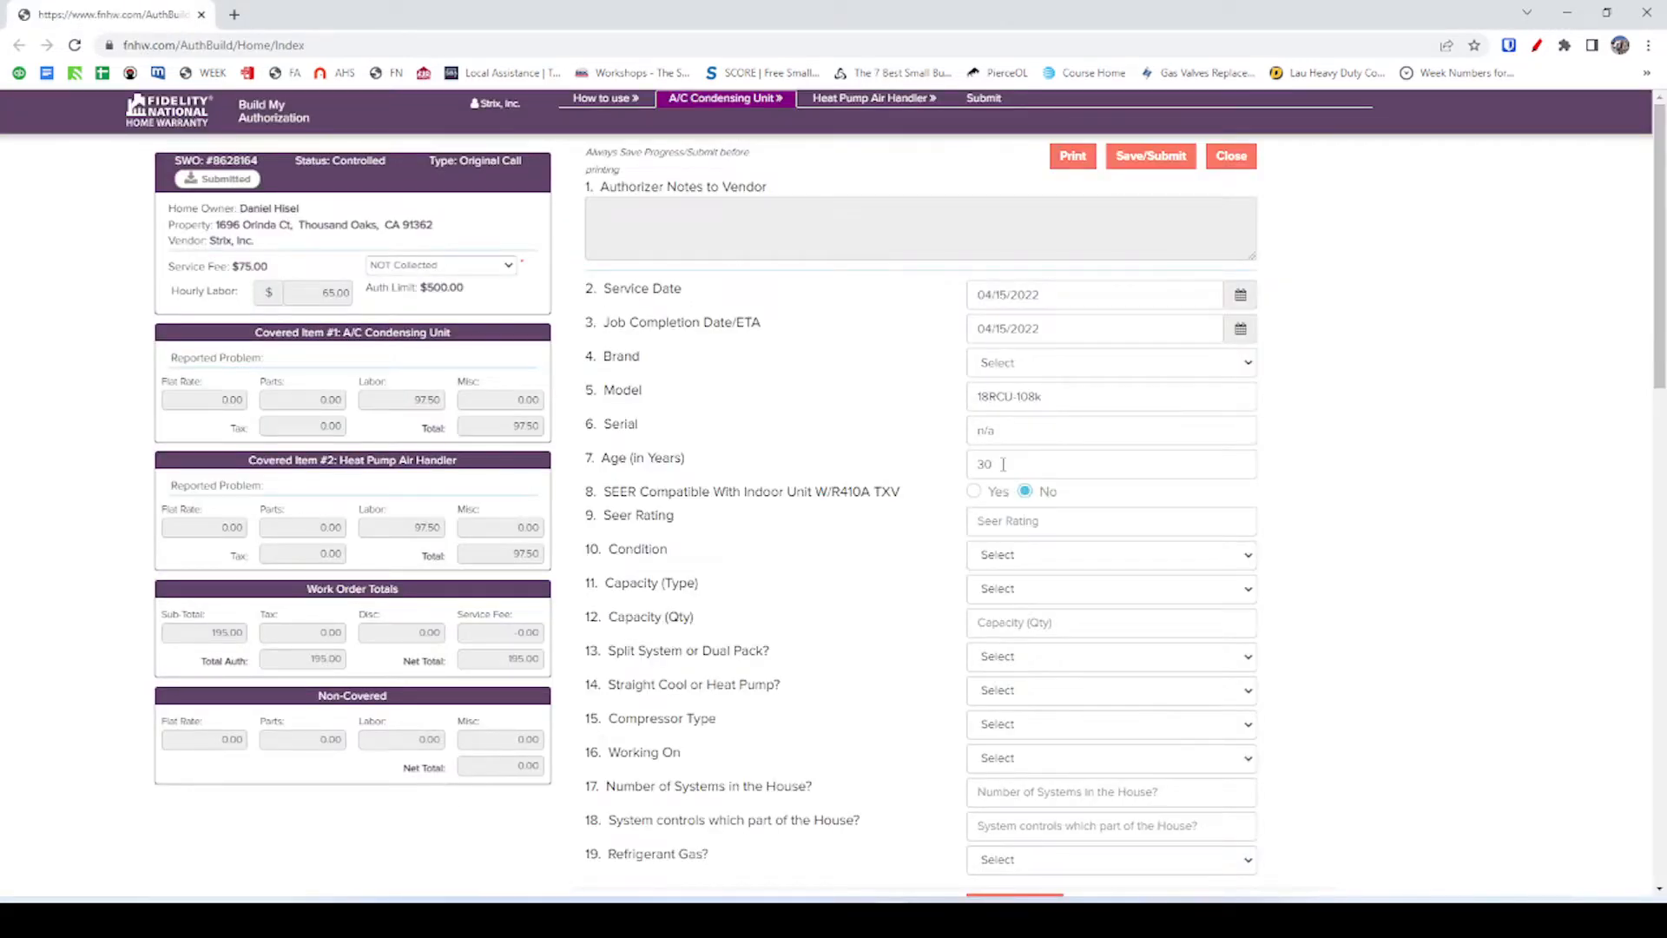
pyautogui.hotkey('alt', 'Tab')
# Page through the customer's job photos in the FieldPulse photo viewer.
pyautogui.click(517, 16)
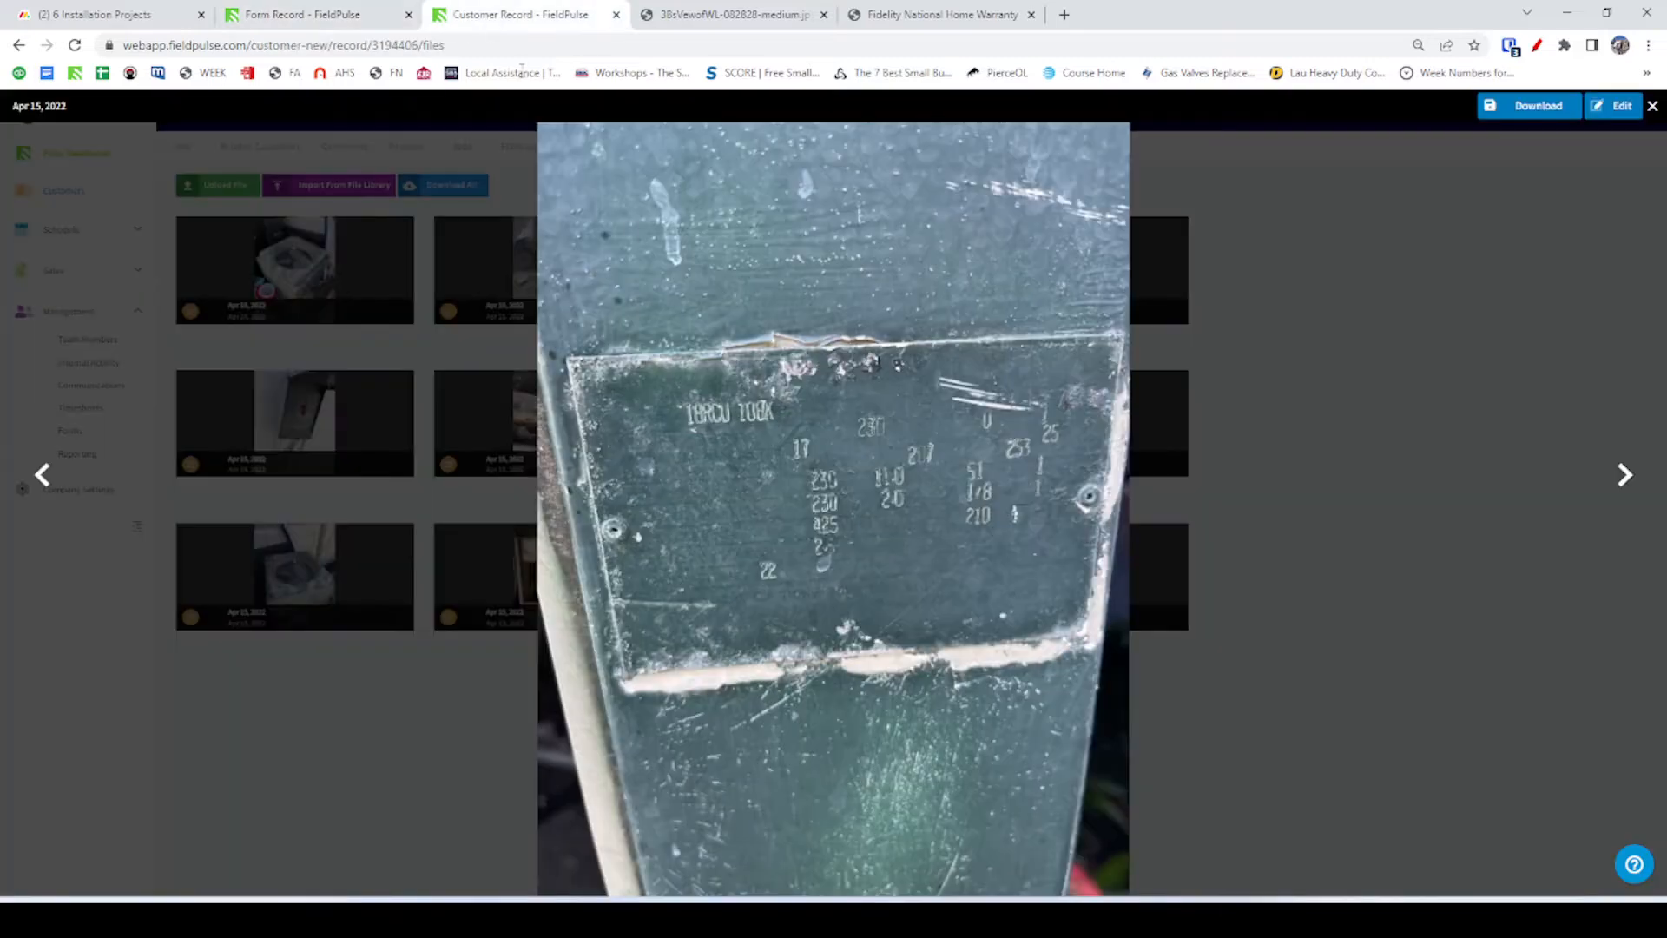
pyautogui.click(1638, 483)
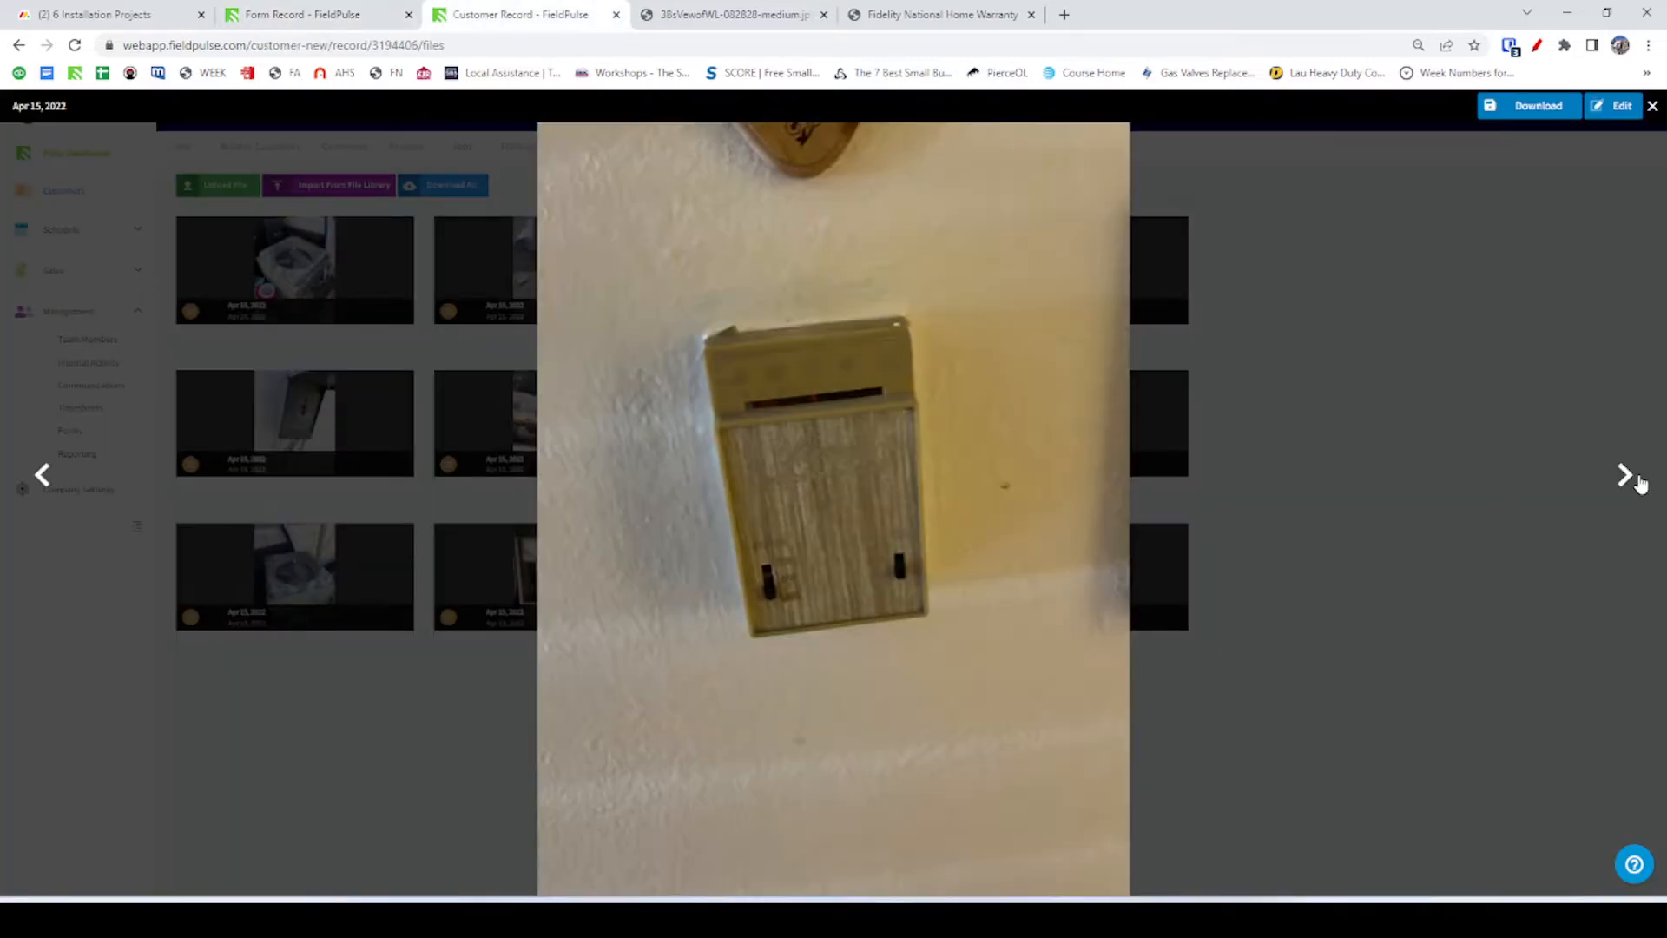
pyautogui.click(1638, 482)
pyautogui.click(1639, 483)
pyautogui.click(1638, 483)
pyautogui.click(1638, 483)
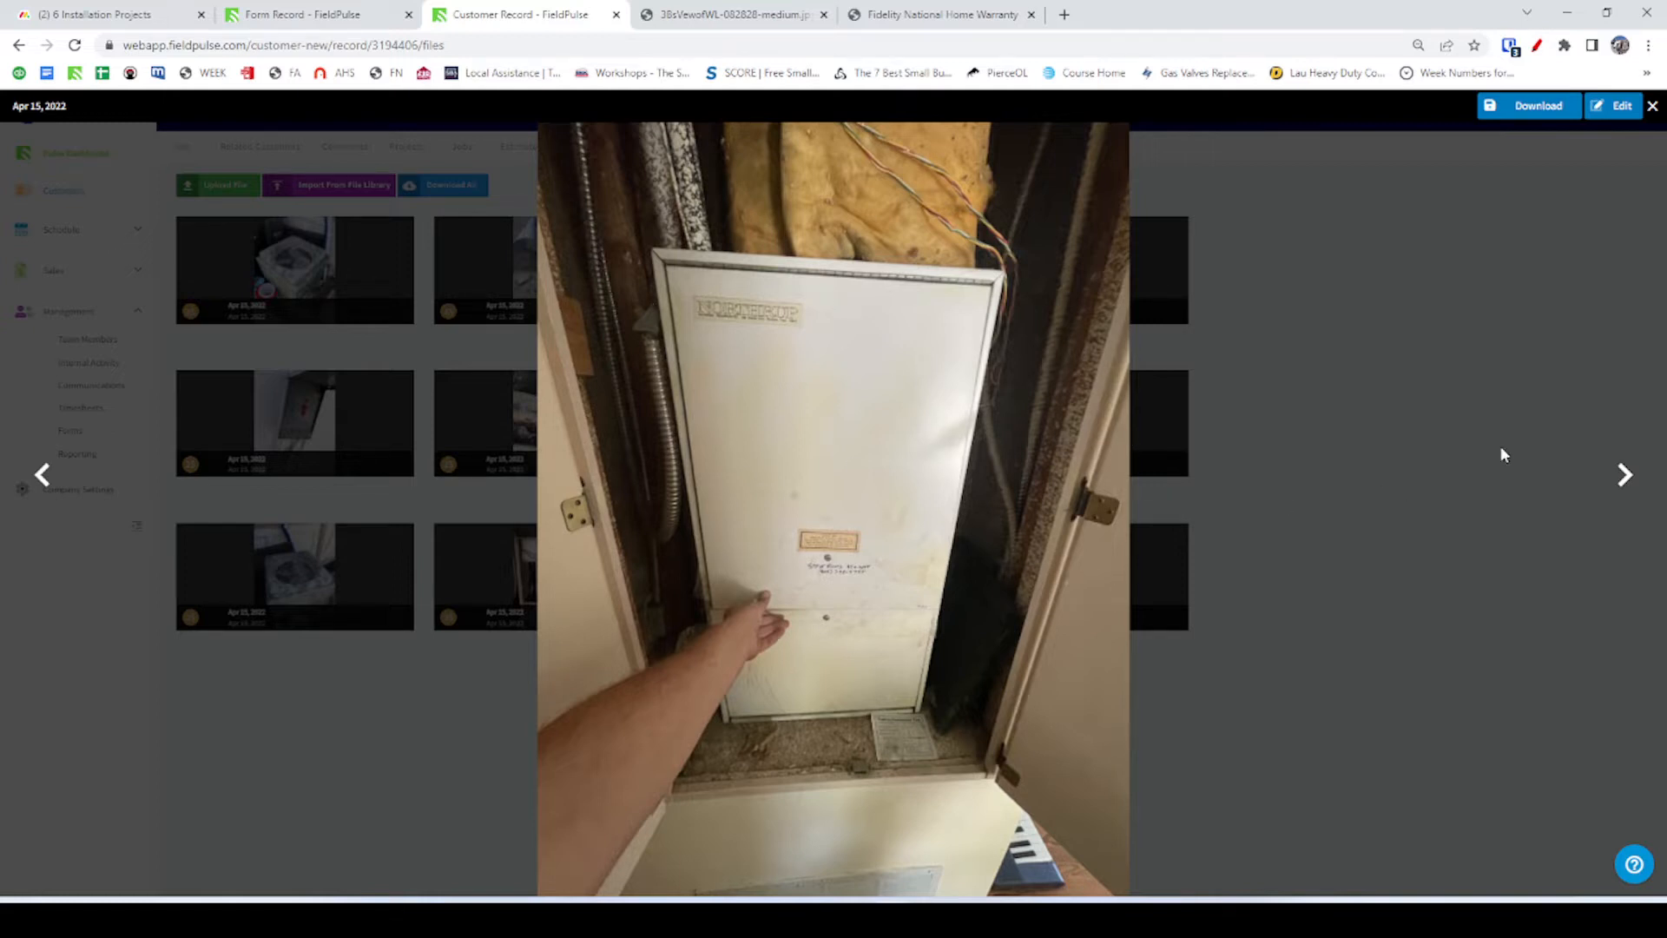
pyautogui.click(1629, 480)
pyautogui.click(1628, 480)
pyautogui.click(1629, 480)
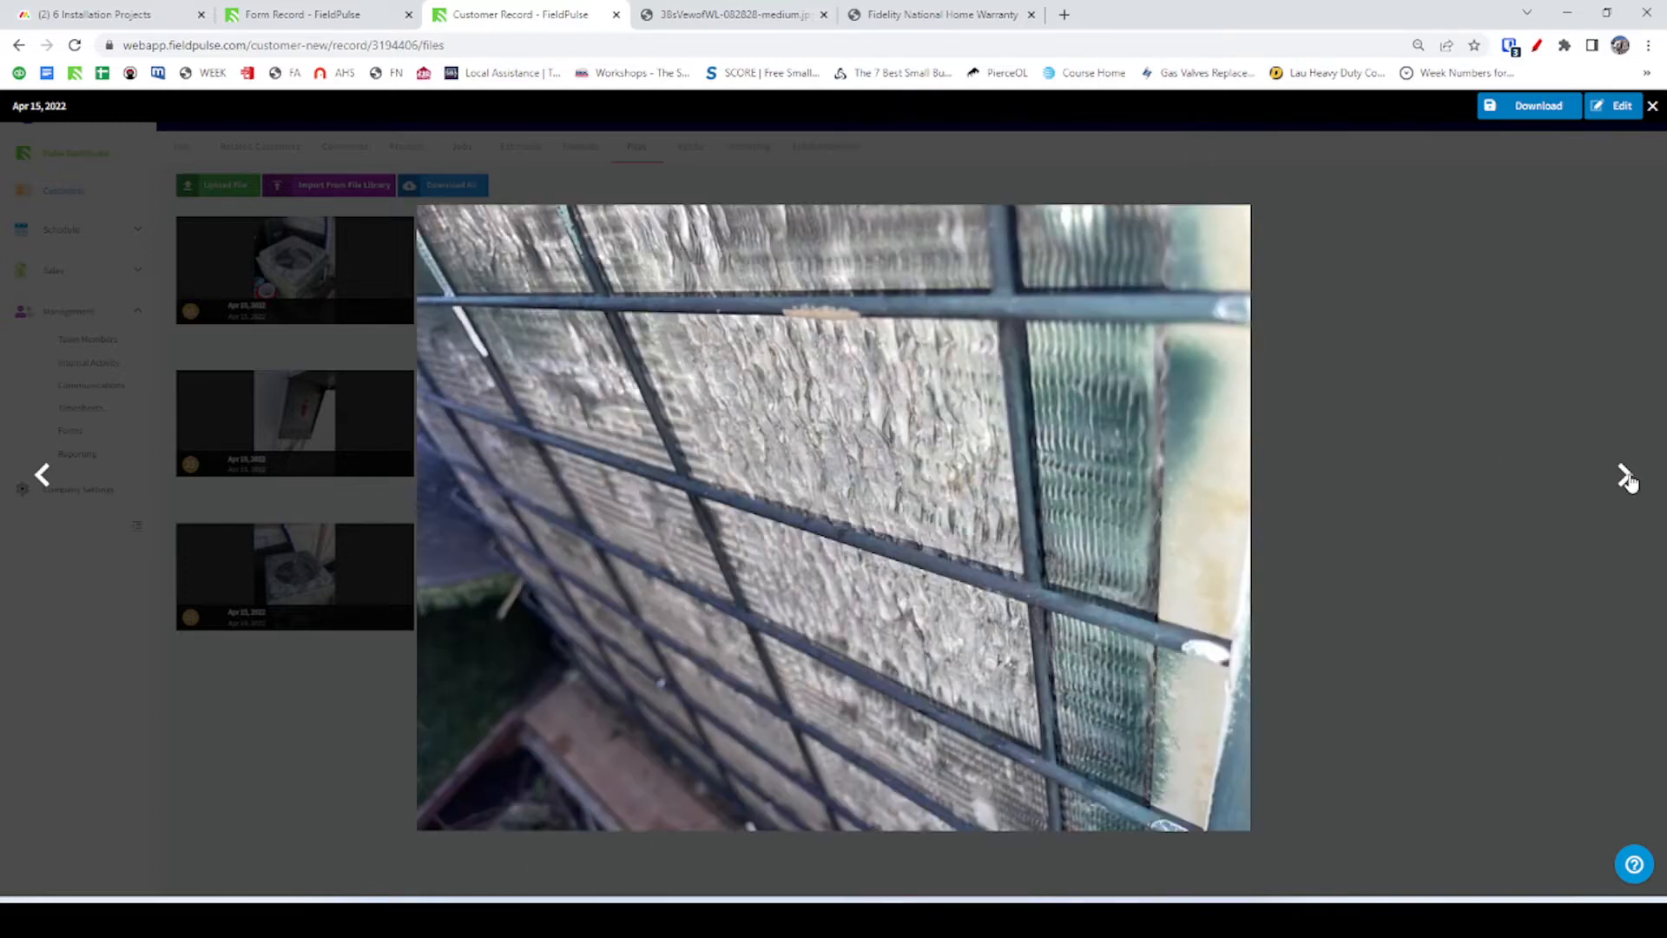
pyautogui.click(1629, 480)
pyautogui.click(1628, 480)
pyautogui.click(1629, 480)
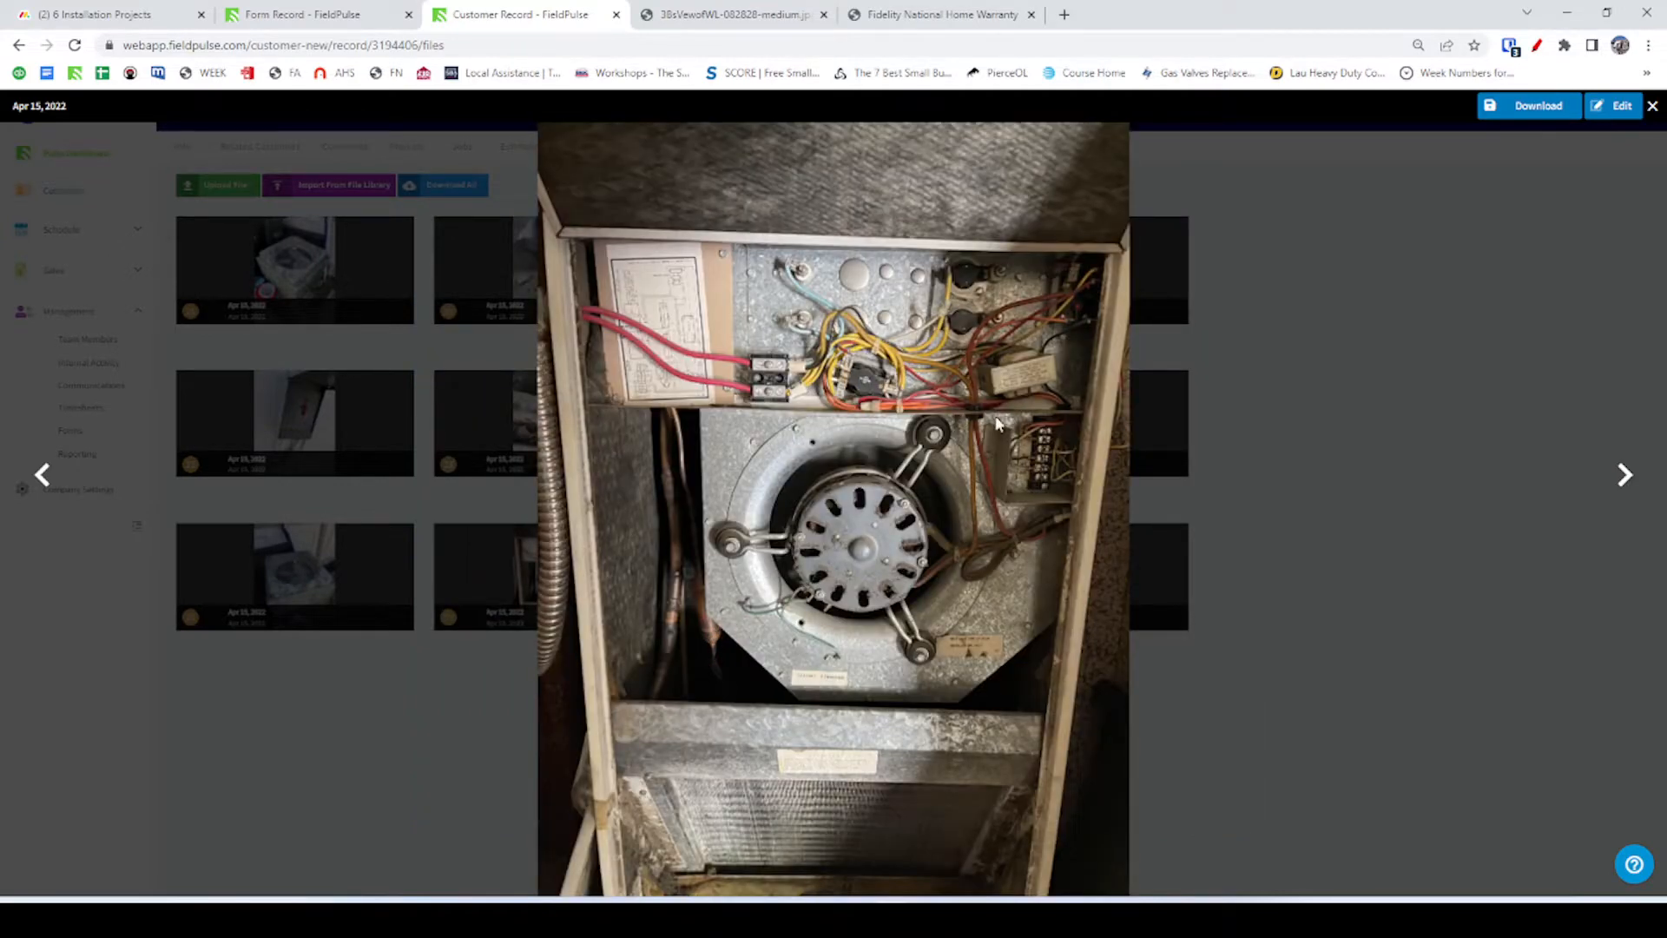
# View the furnace blower photo full size, then close the lightbox and return to AuthBuilder.
pyautogui.click(1515, 105)
pyautogui.scroll(-6, 826, 608)
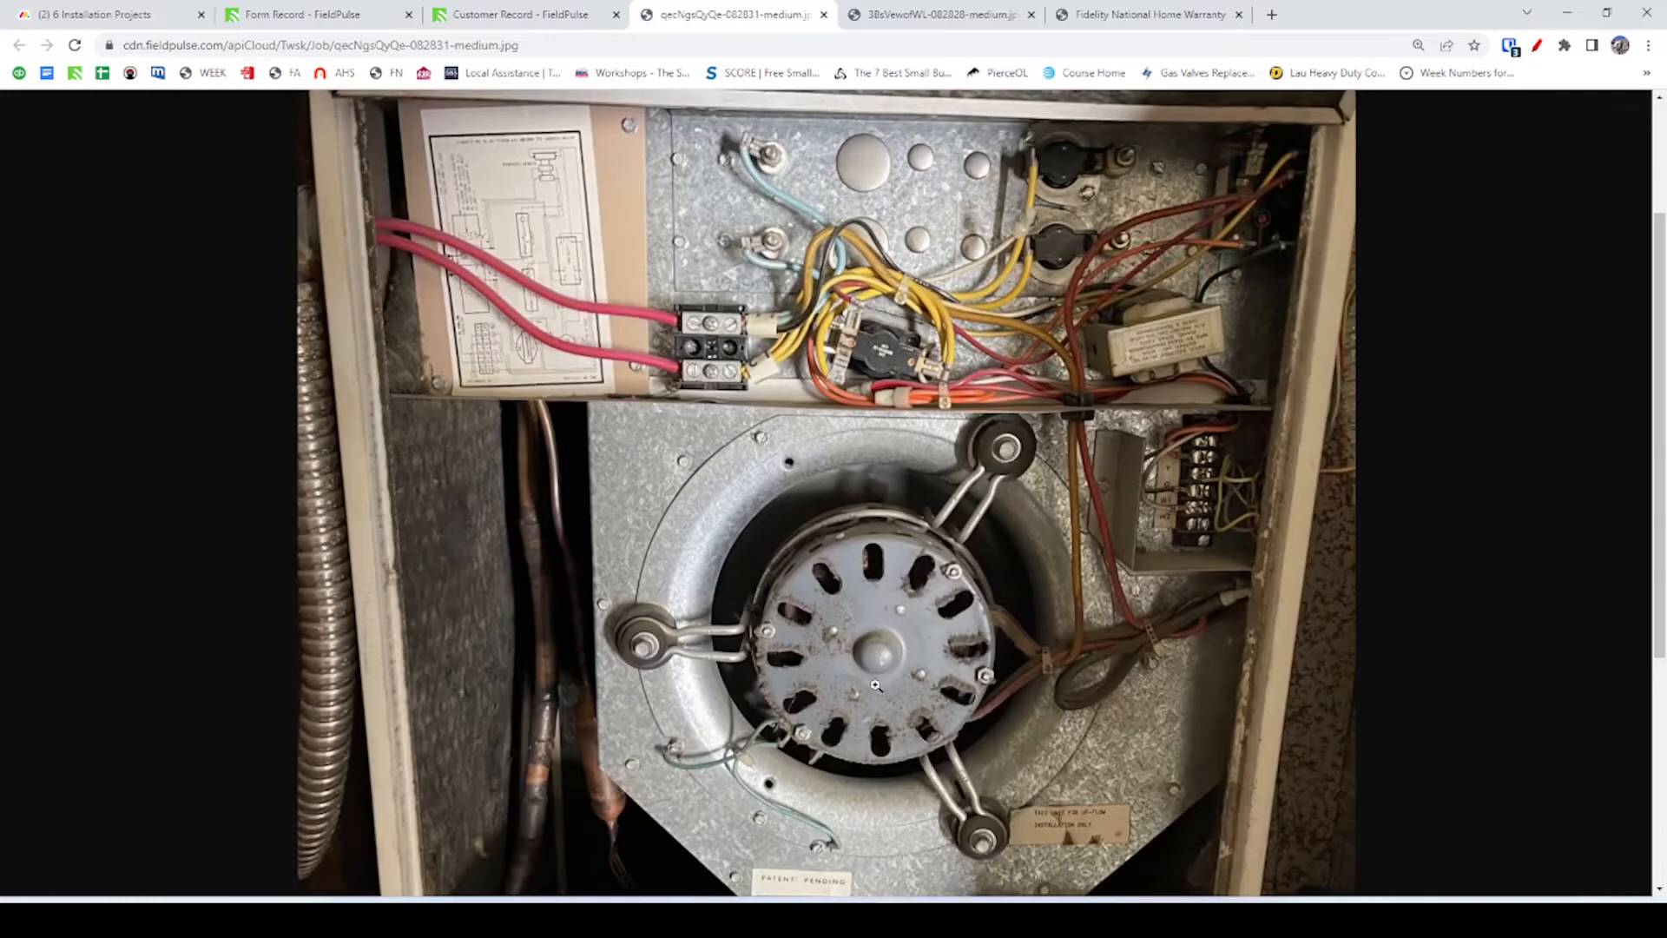
pyautogui.click(623, 486)
pyautogui.scroll(-12, 522, 376)
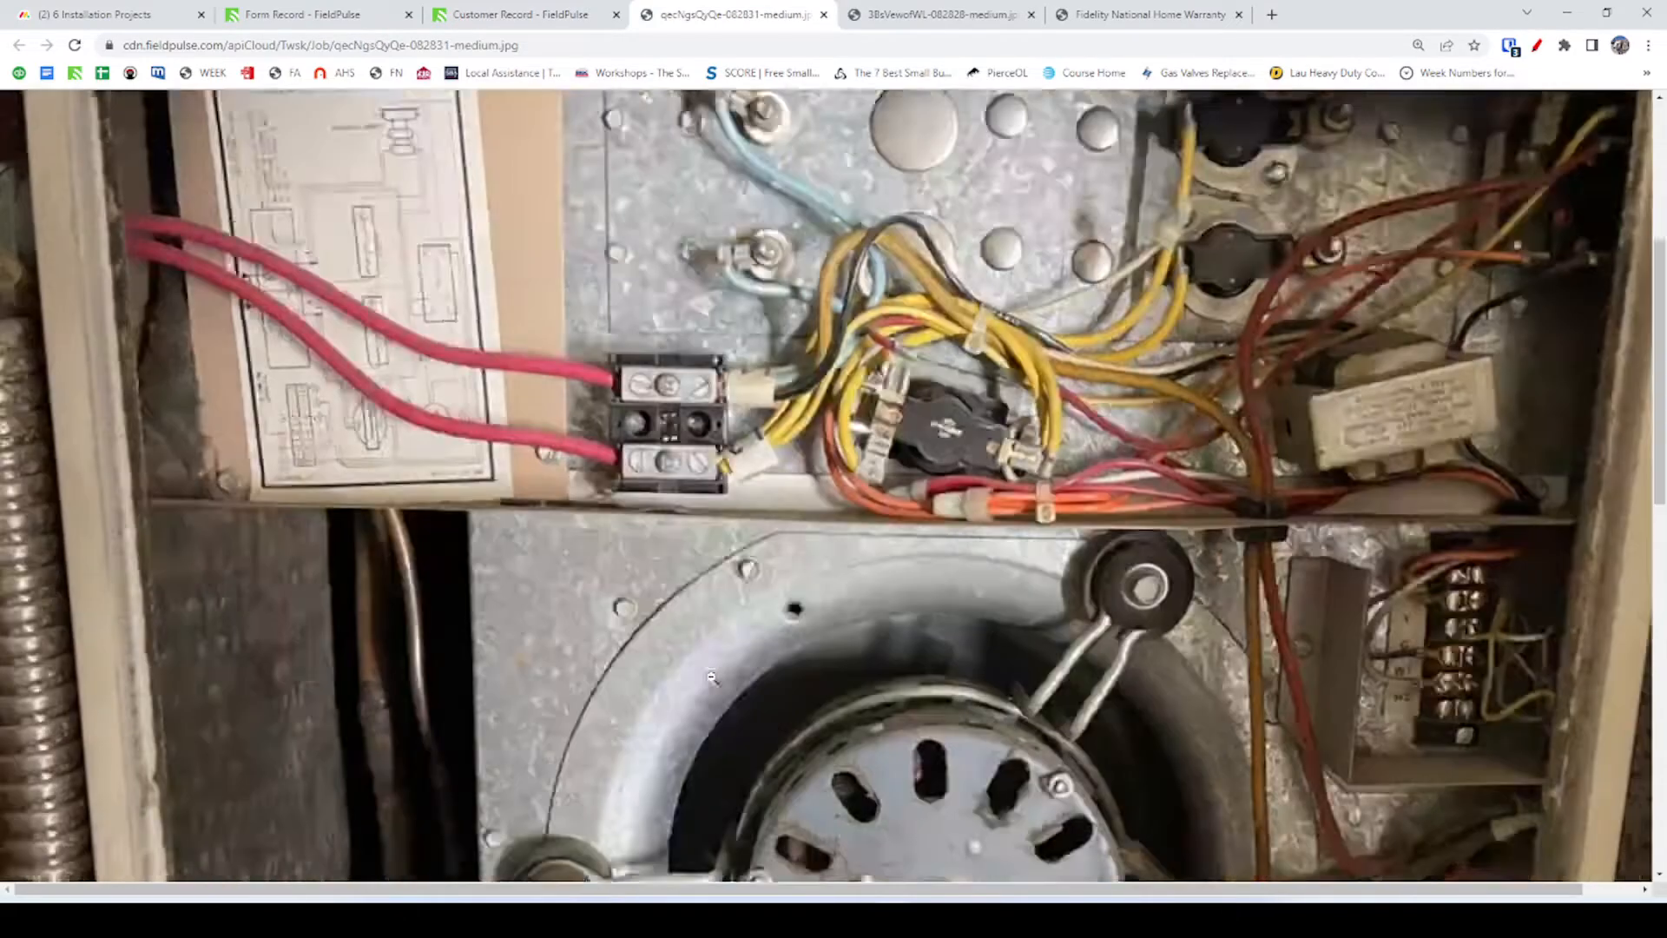
pyautogui.scroll(3, 479, 411)
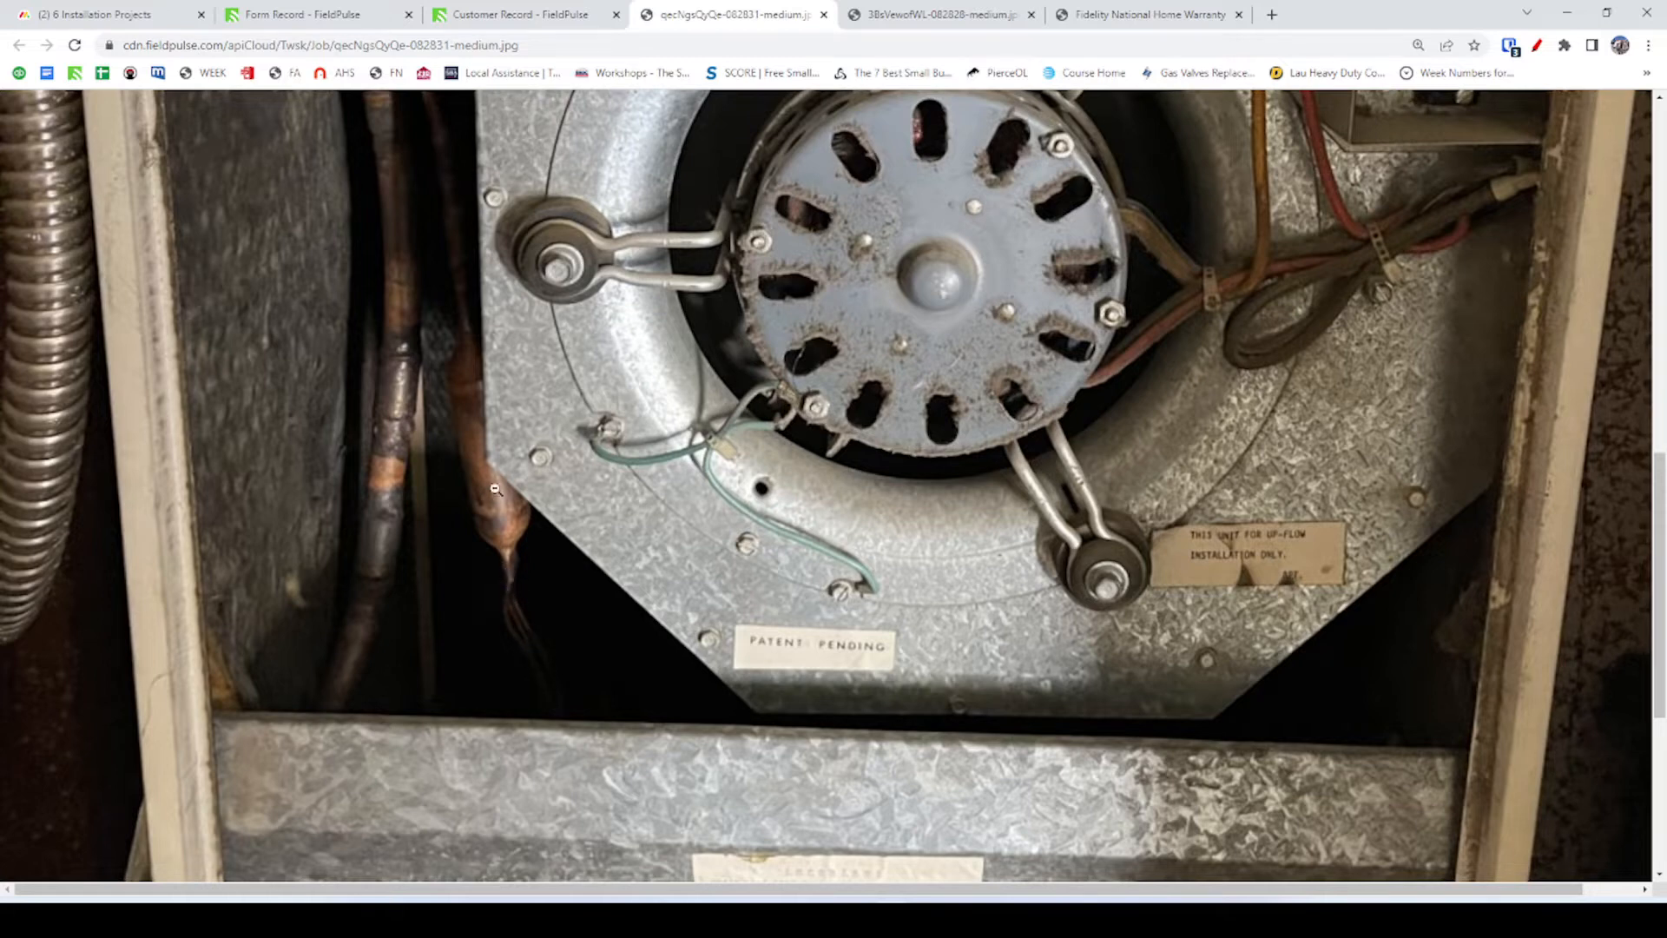
pyautogui.scroll(-3, 494, 488)
pyautogui.scroll(3, 527, 597)
pyautogui.click(547, 15)
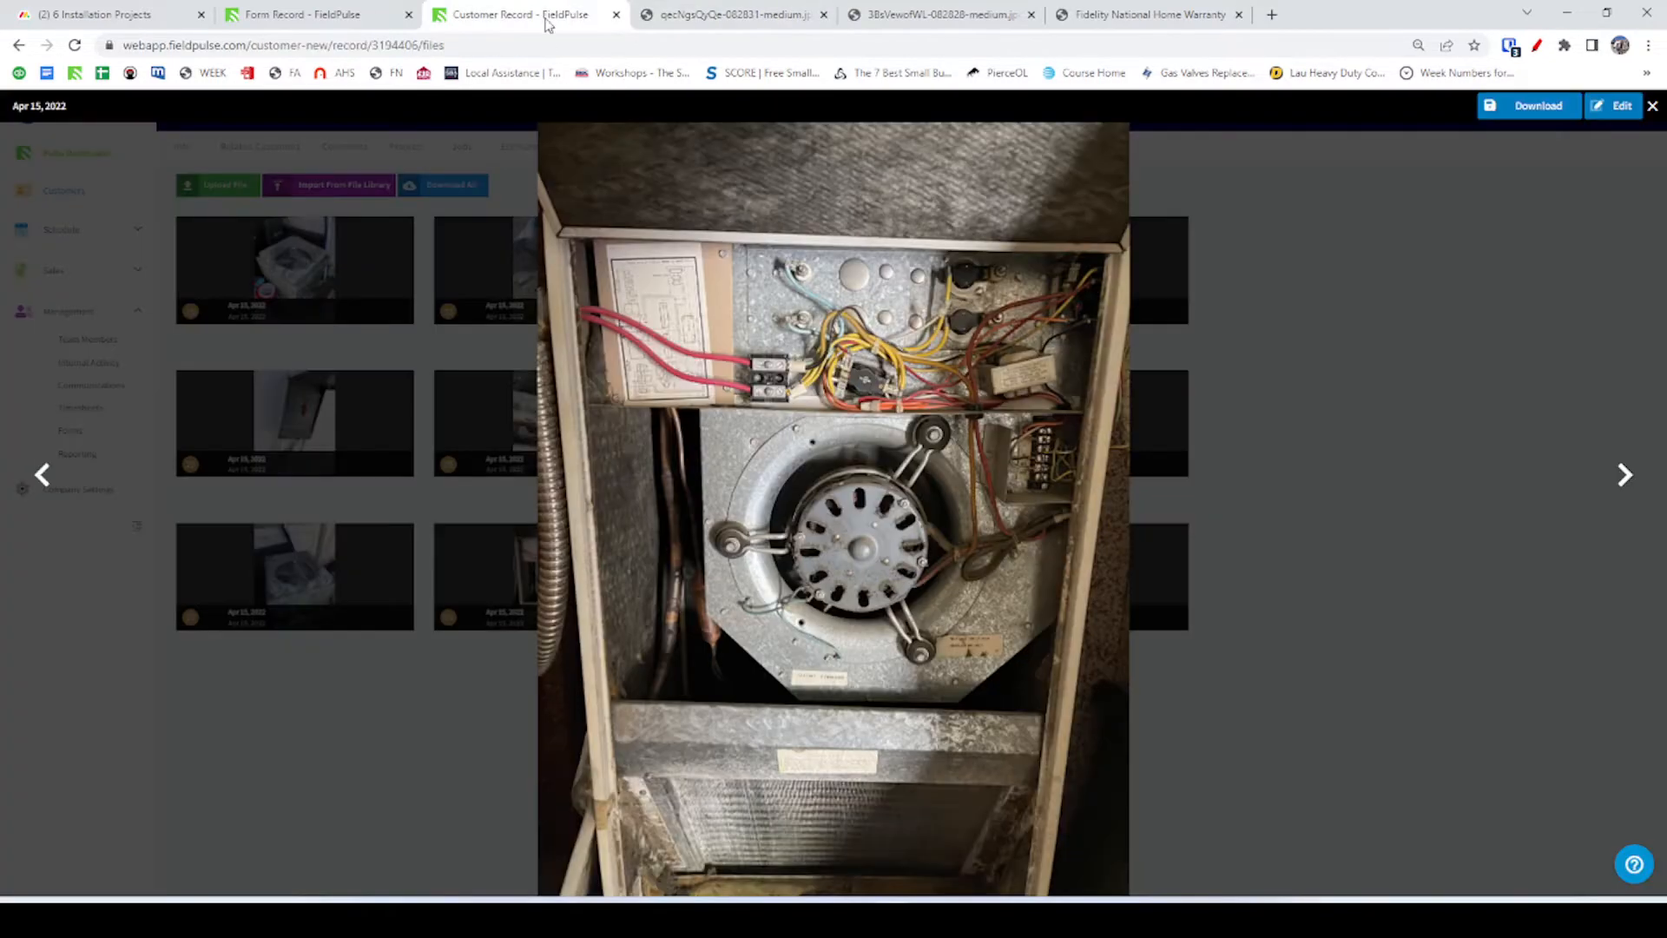
pyautogui.click(1653, 105)
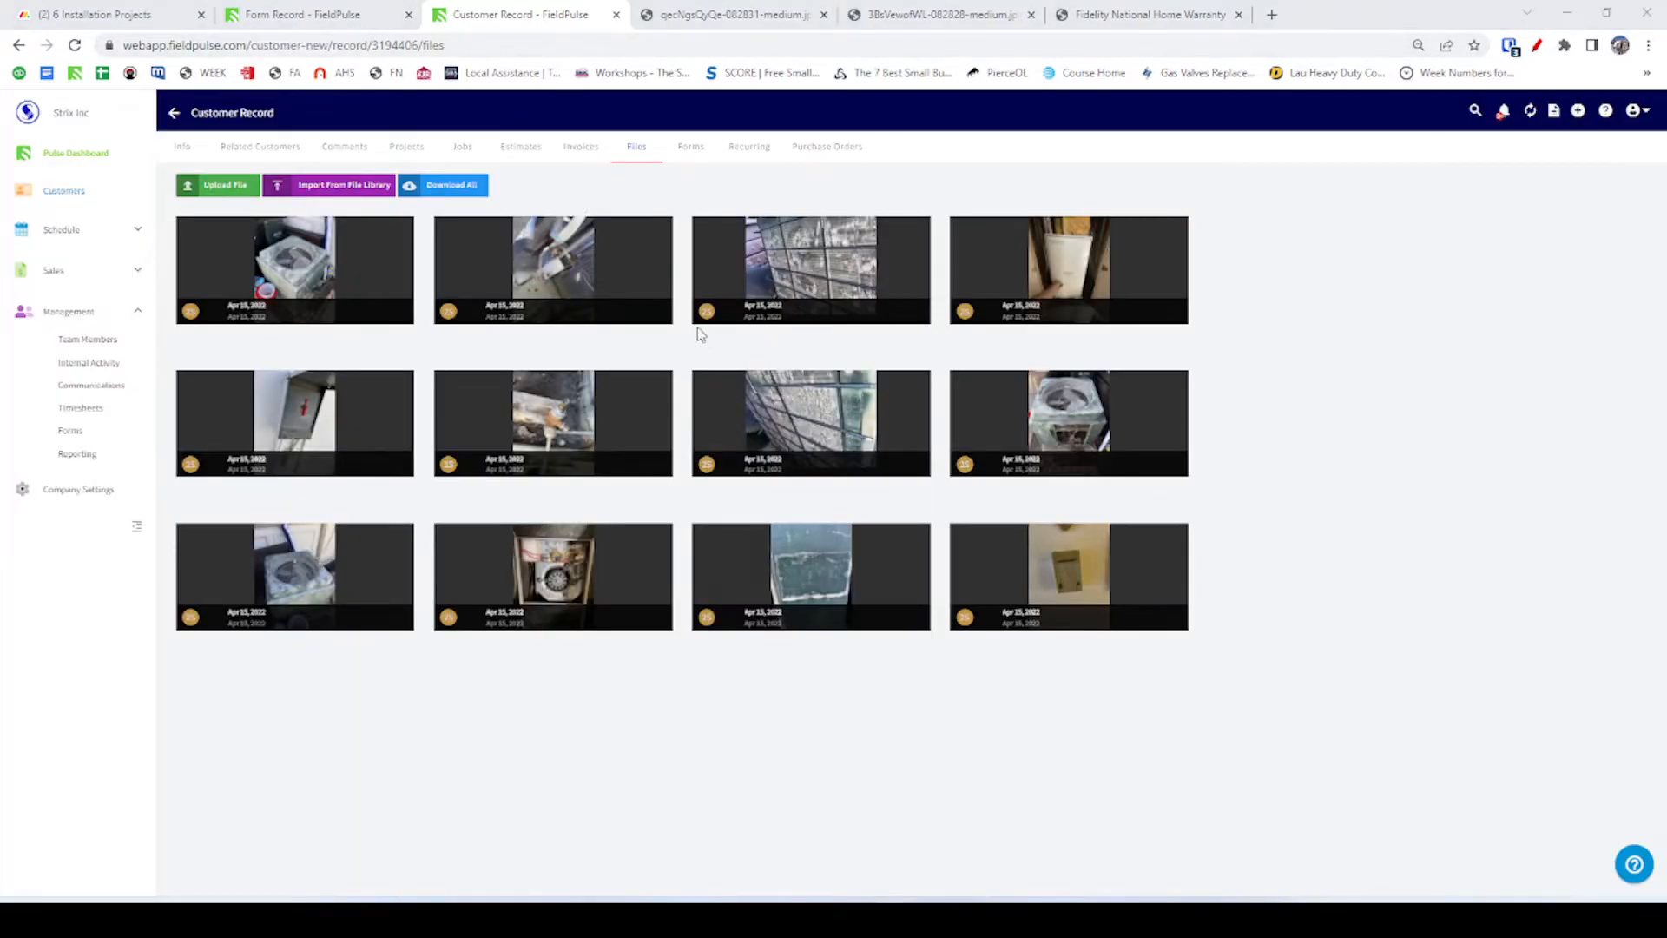
pyautogui.hotkey('alt', 'Tab')
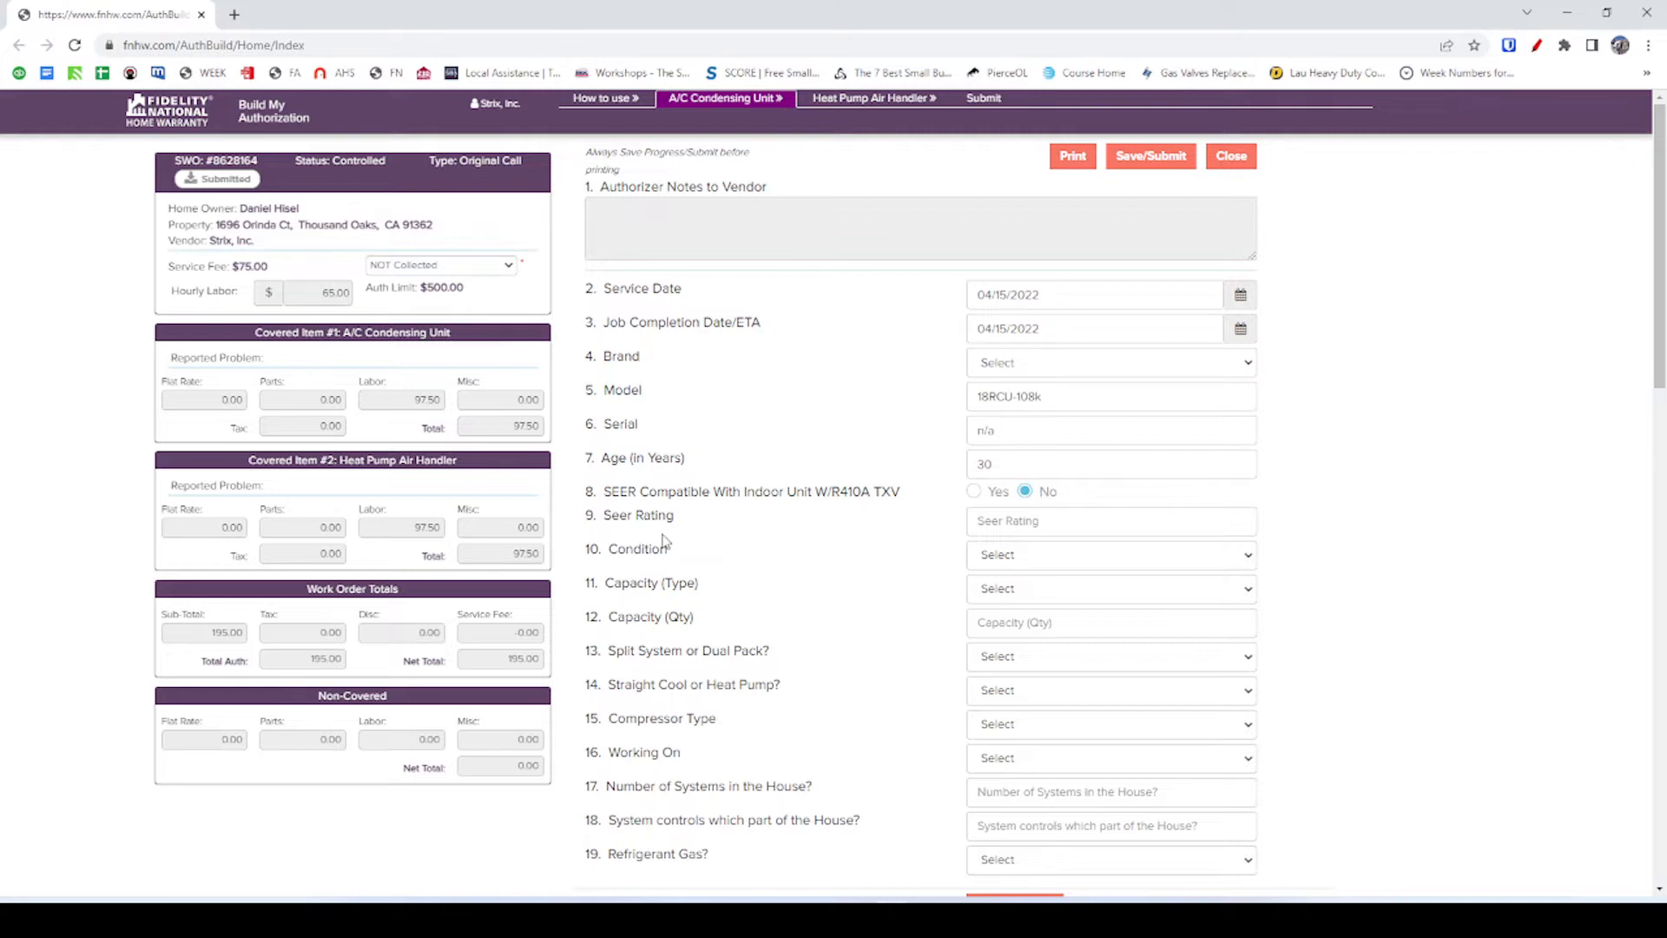
# Fill the Seer Rating with 8 from the suggested values.
pyautogui.click(1010, 521)
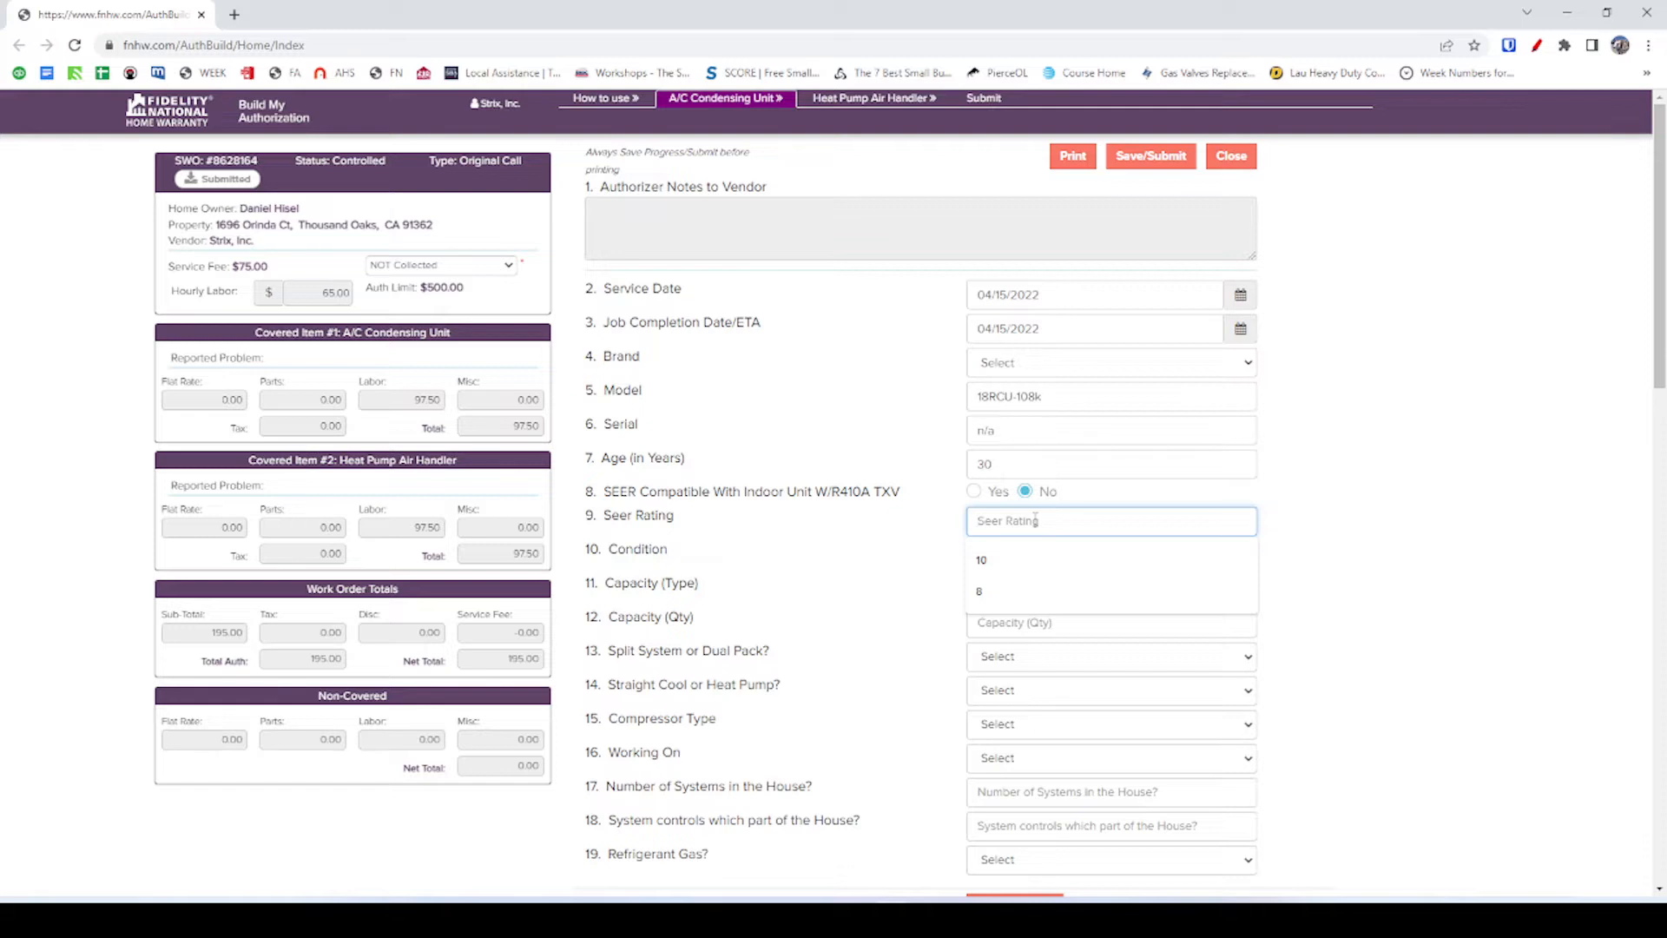
pyautogui.click(1029, 591)
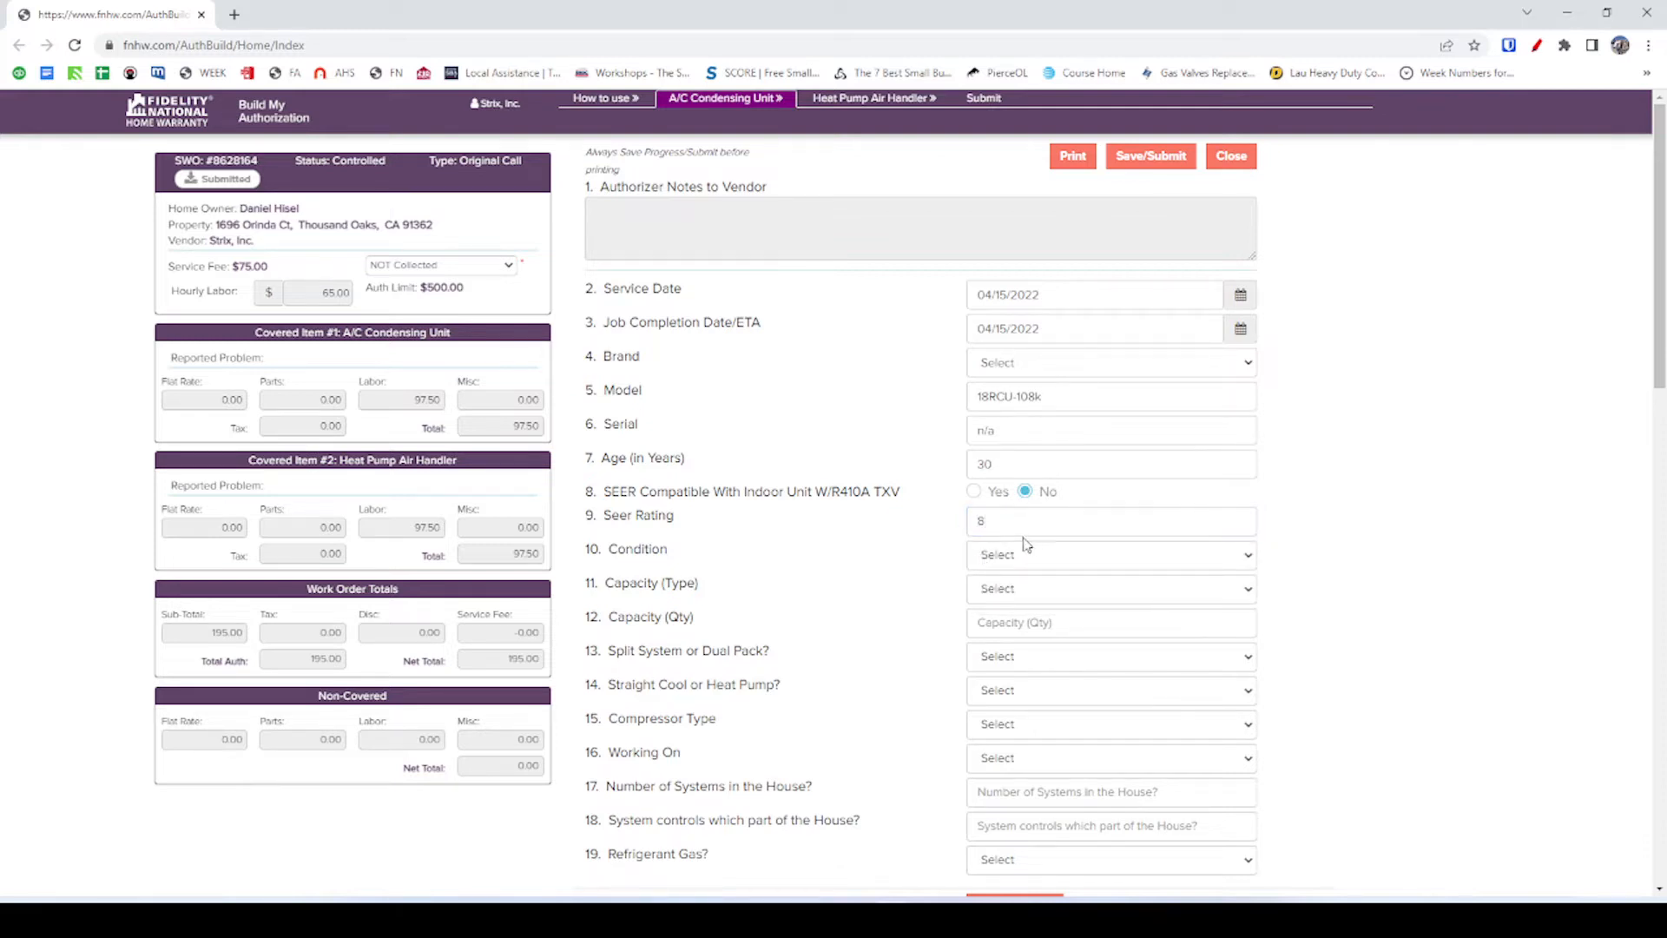
pyautogui.press('alt')
pyautogui.click(948, 534)
pyautogui.click(1000, 521)
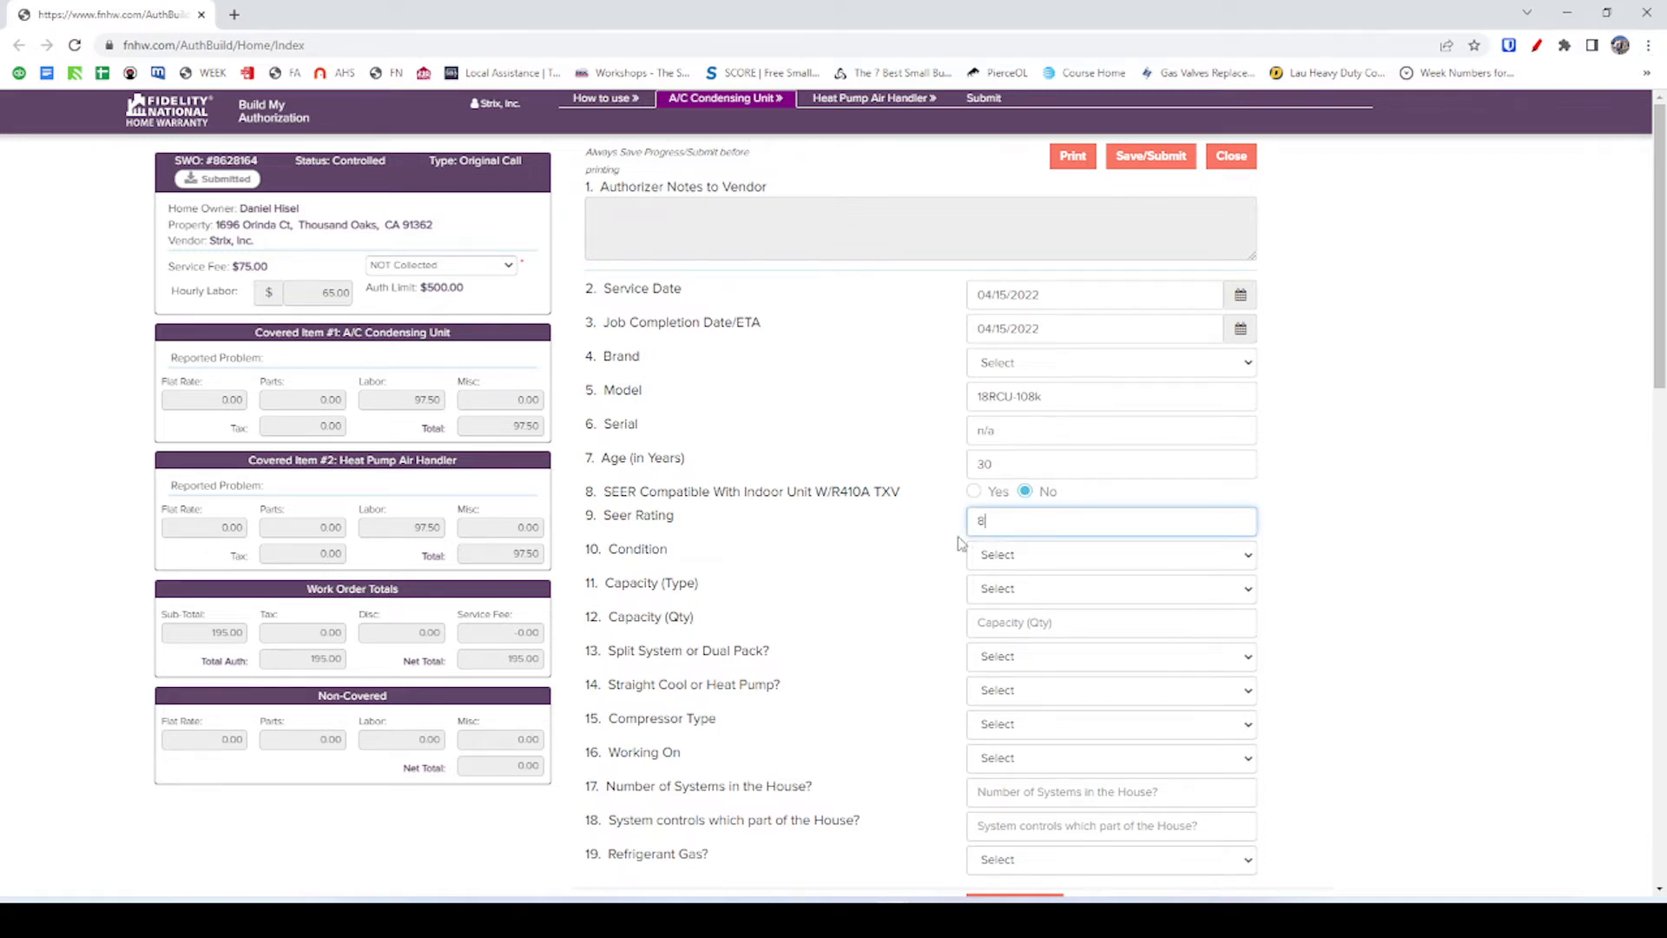
pyautogui.click(953, 533)
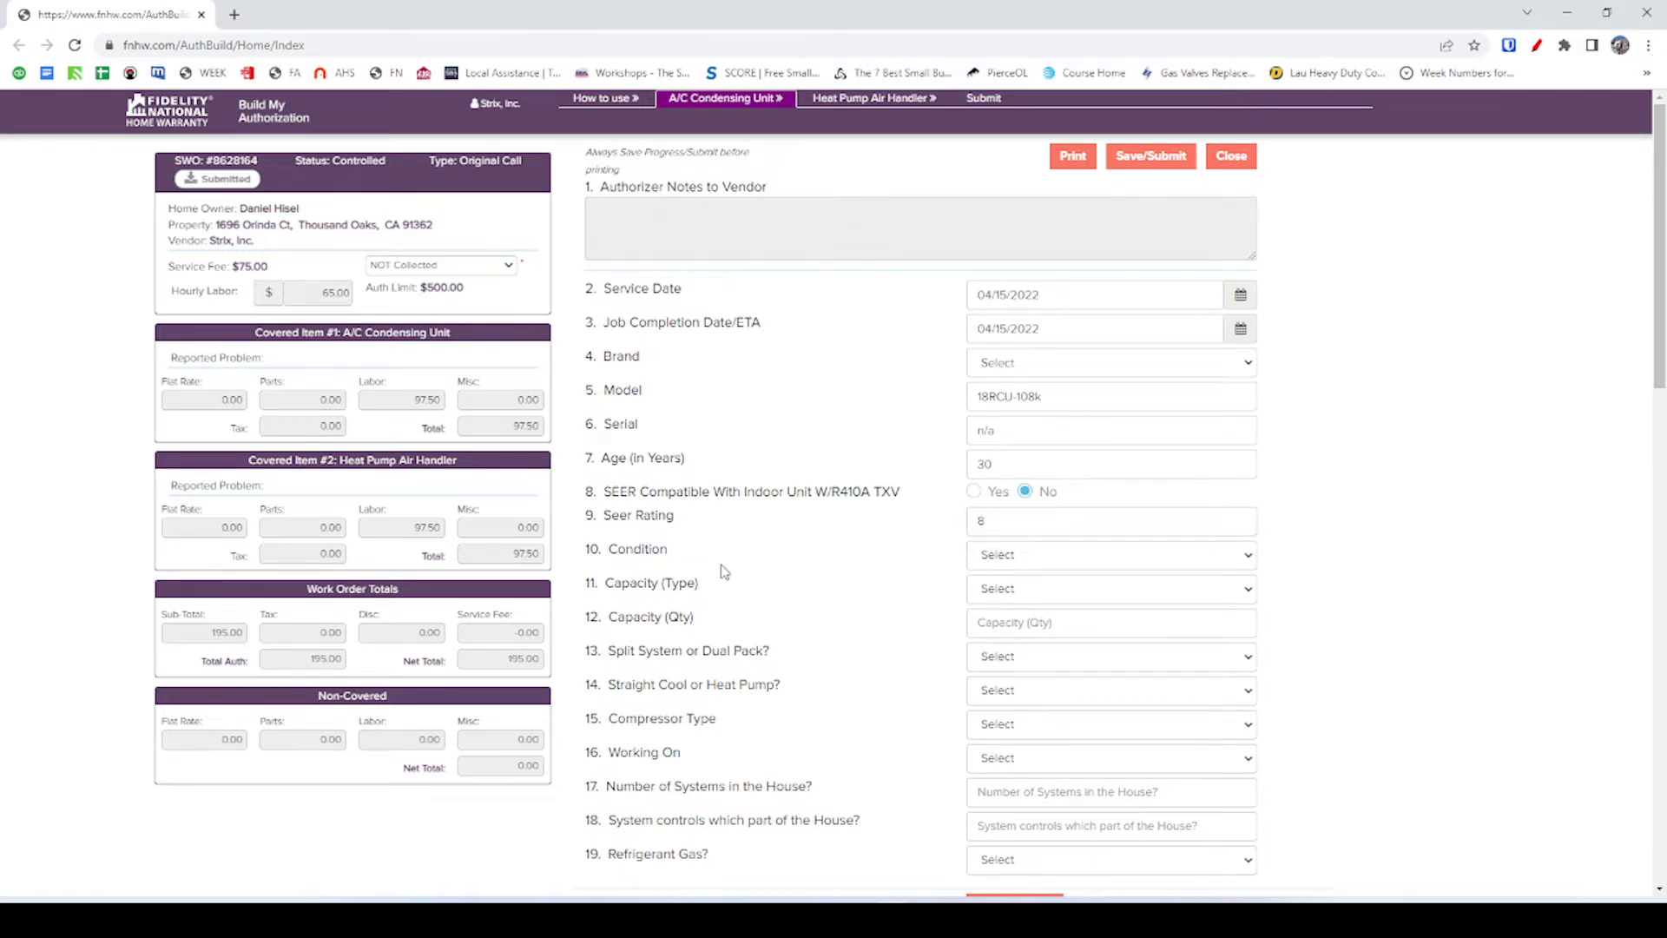
# Set the unit's Condition to Poor, then bring up the coil photo full size in FieldPulse.
pyautogui.click(979, 560)
pyautogui.click(1027, 629)
pyautogui.hotkey('alt', 'Tab')
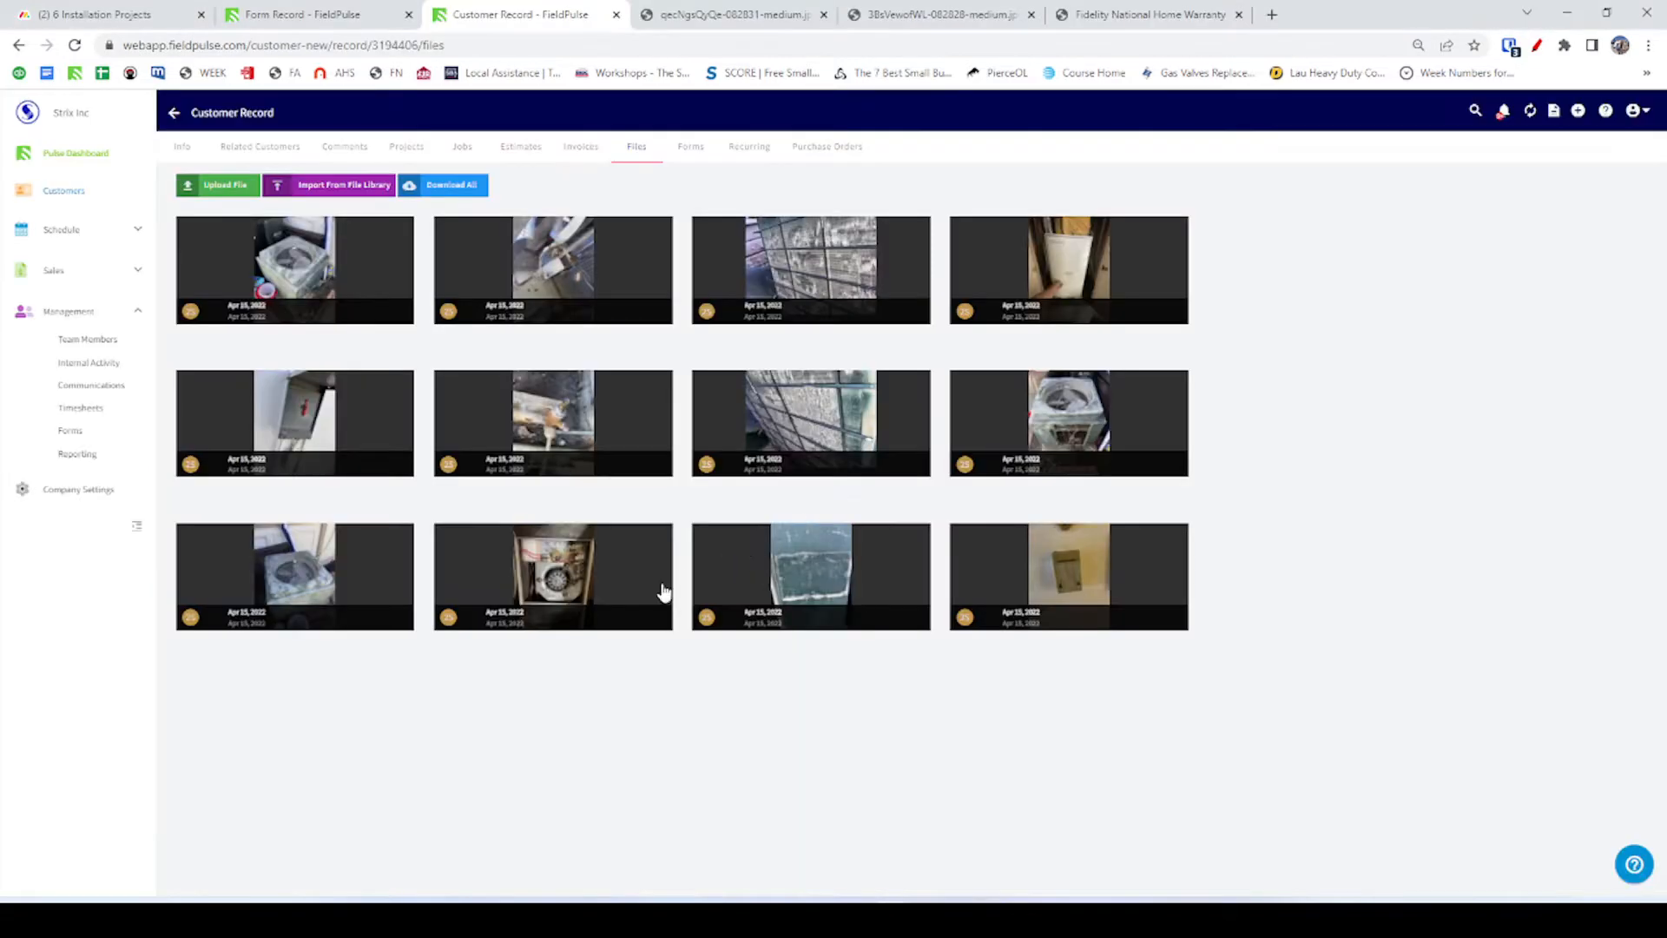
pyautogui.click(790, 424)
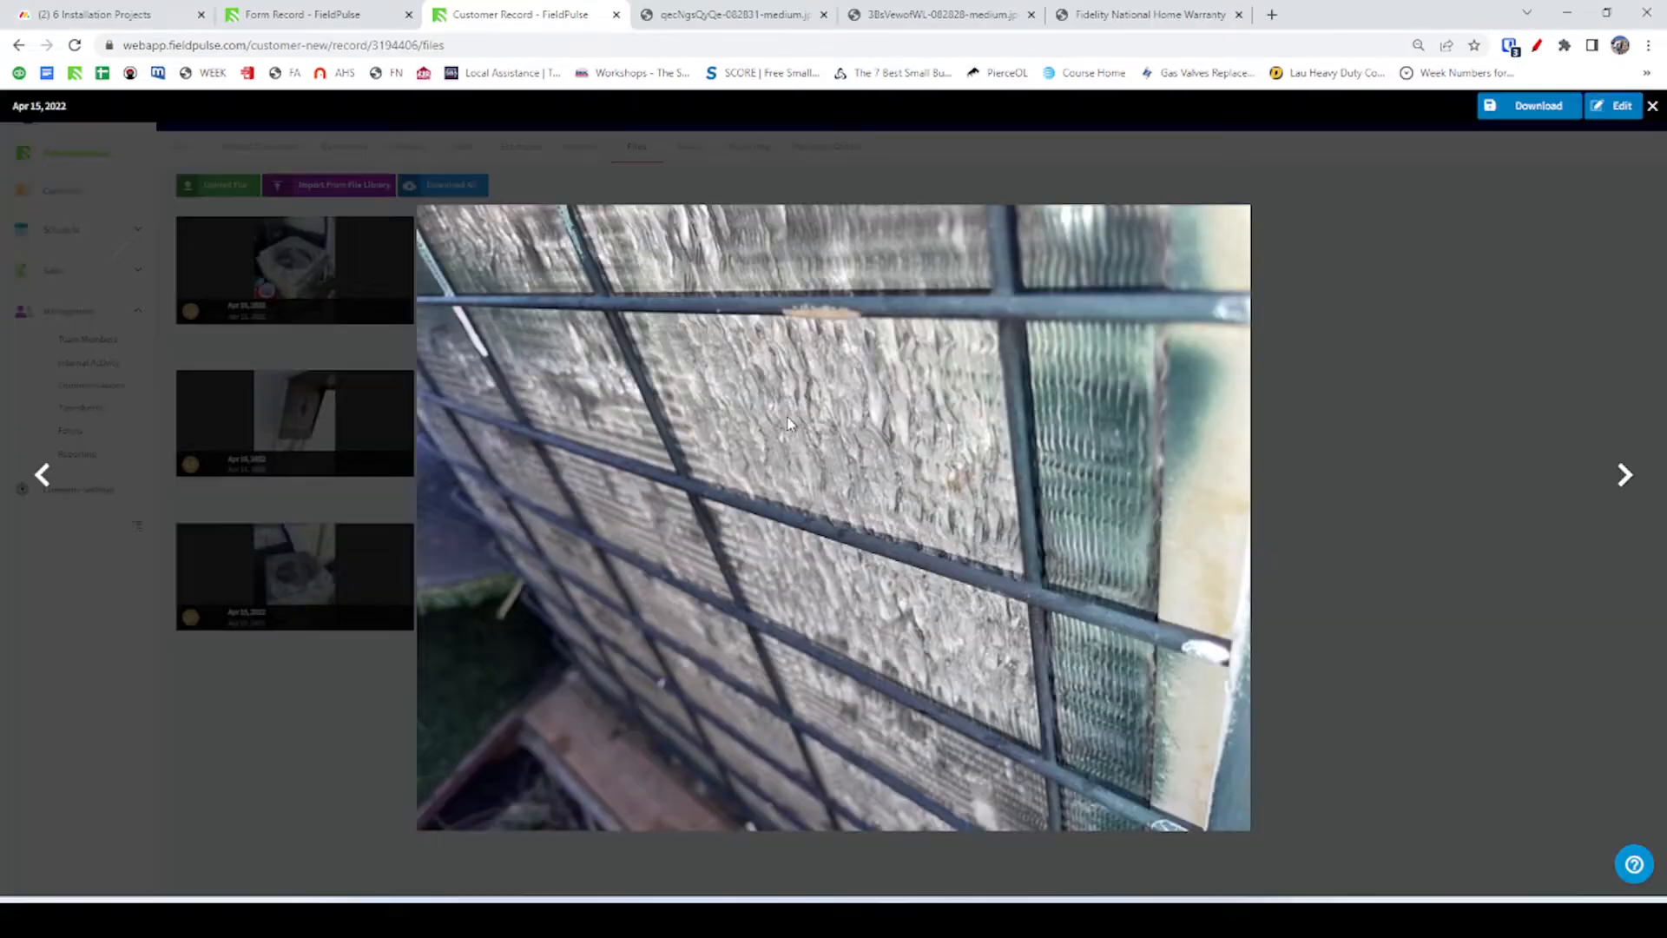
# Flip through eight unit photos, including the condenser nameplate and coil close-up, then return to AuthBuilder.
pyautogui.click(1625, 474)
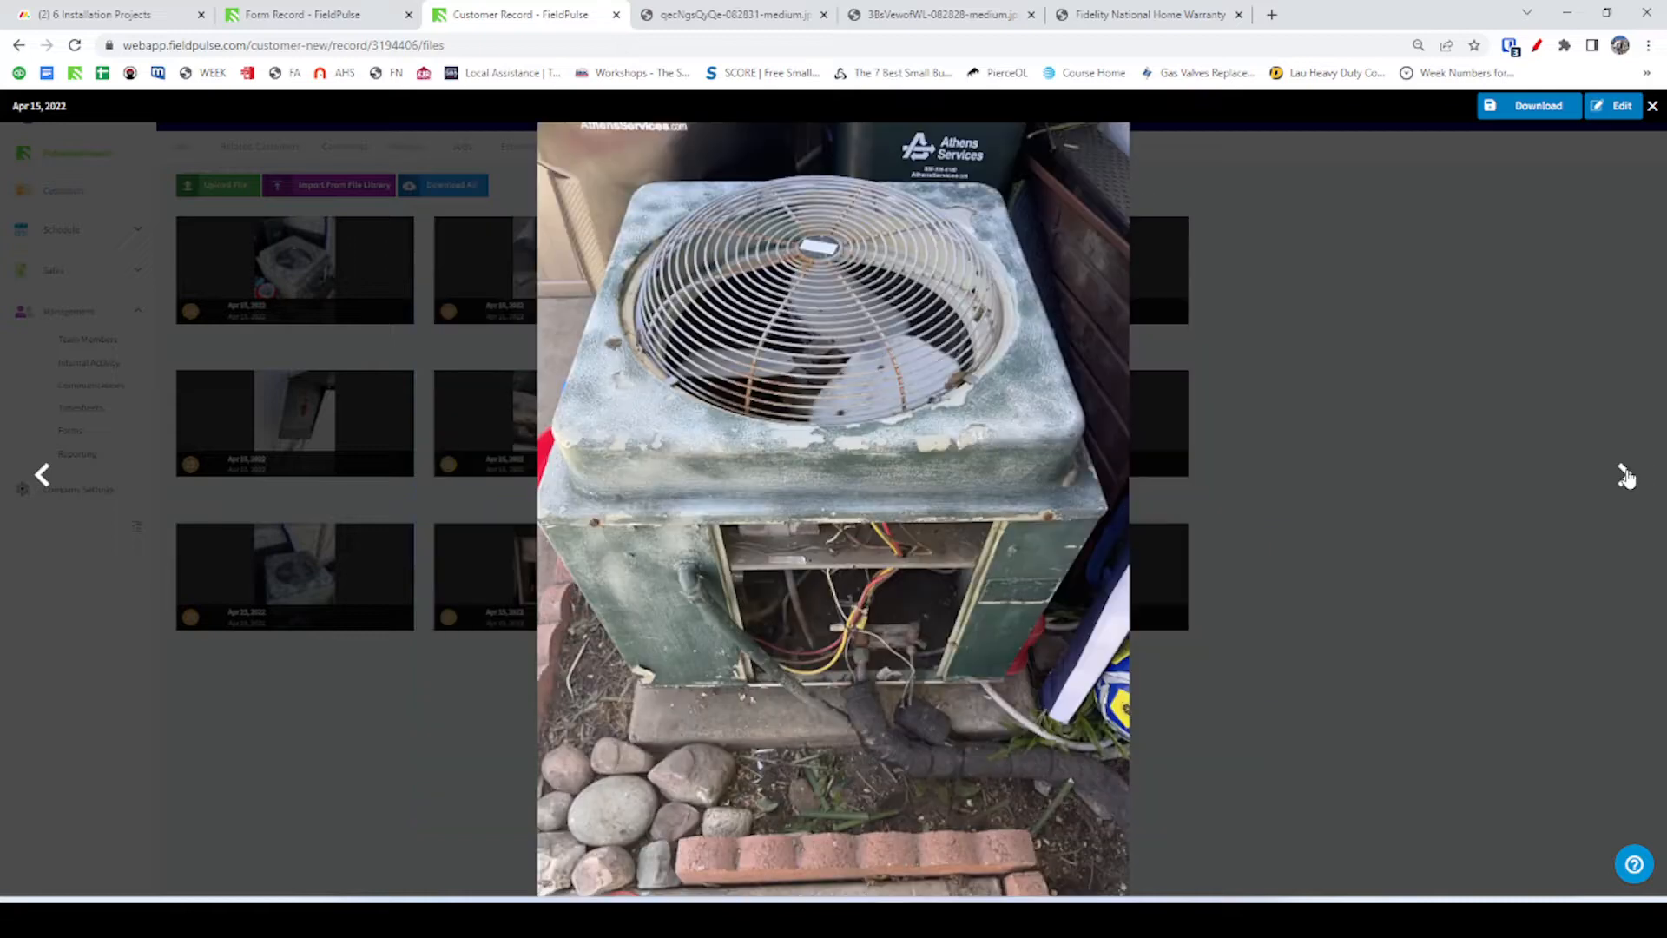
pyautogui.click(1624, 474)
pyautogui.click(1623, 474)
pyautogui.click(1623, 474)
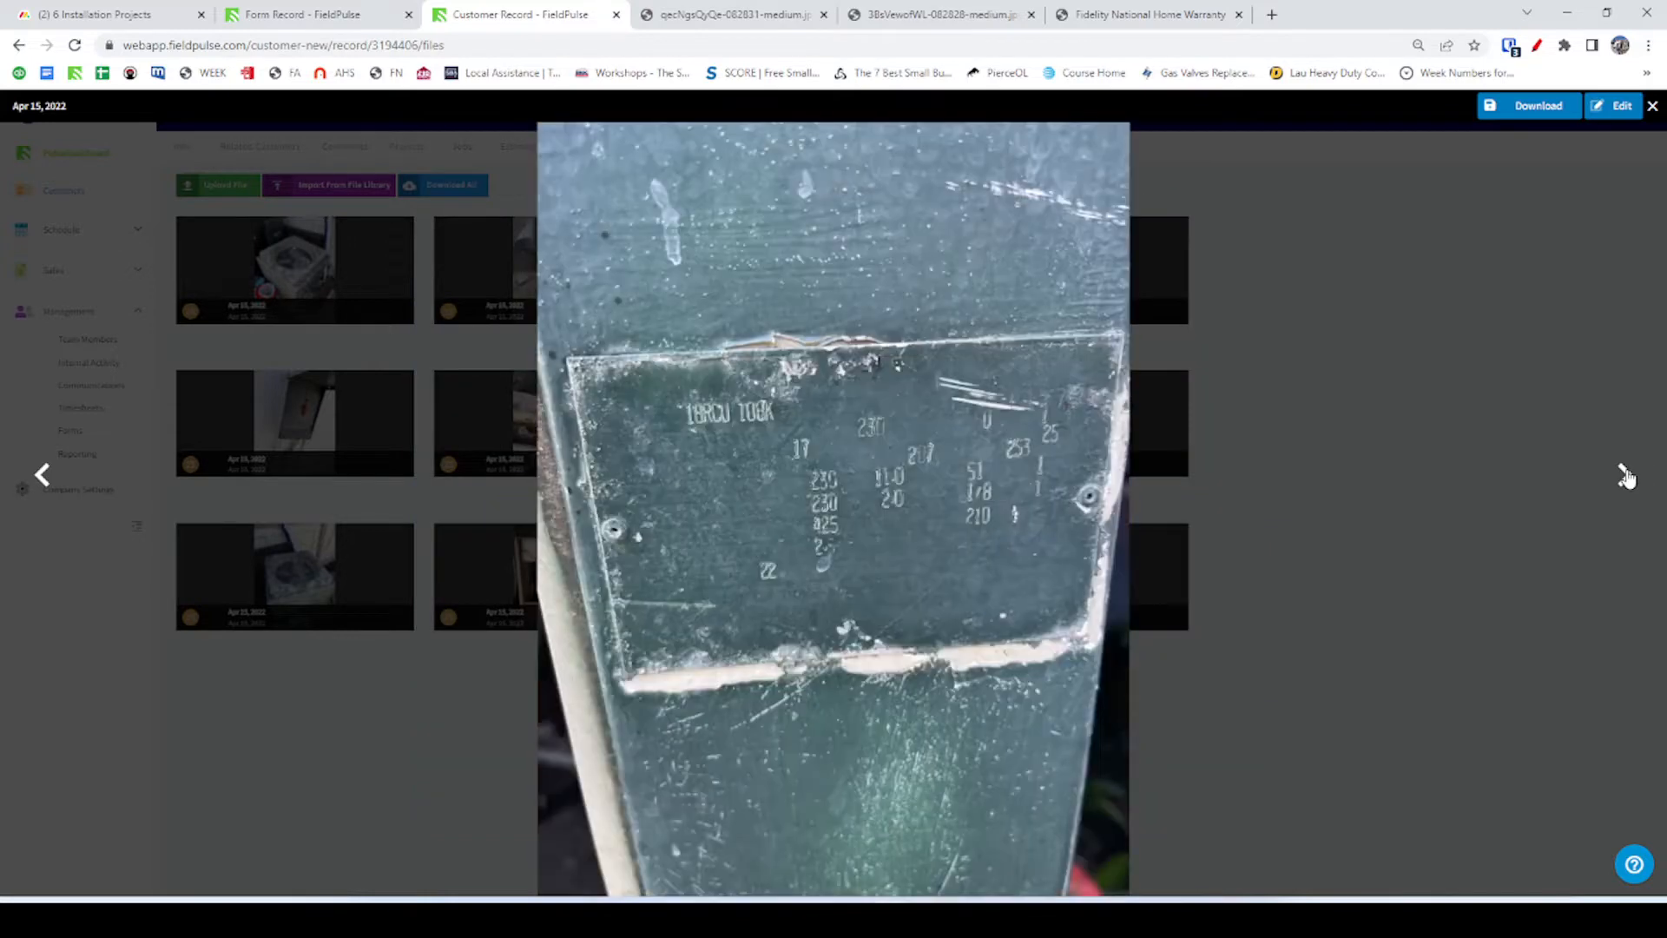
pyautogui.click(1624, 474)
pyautogui.click(1623, 474)
pyautogui.click(1623, 474)
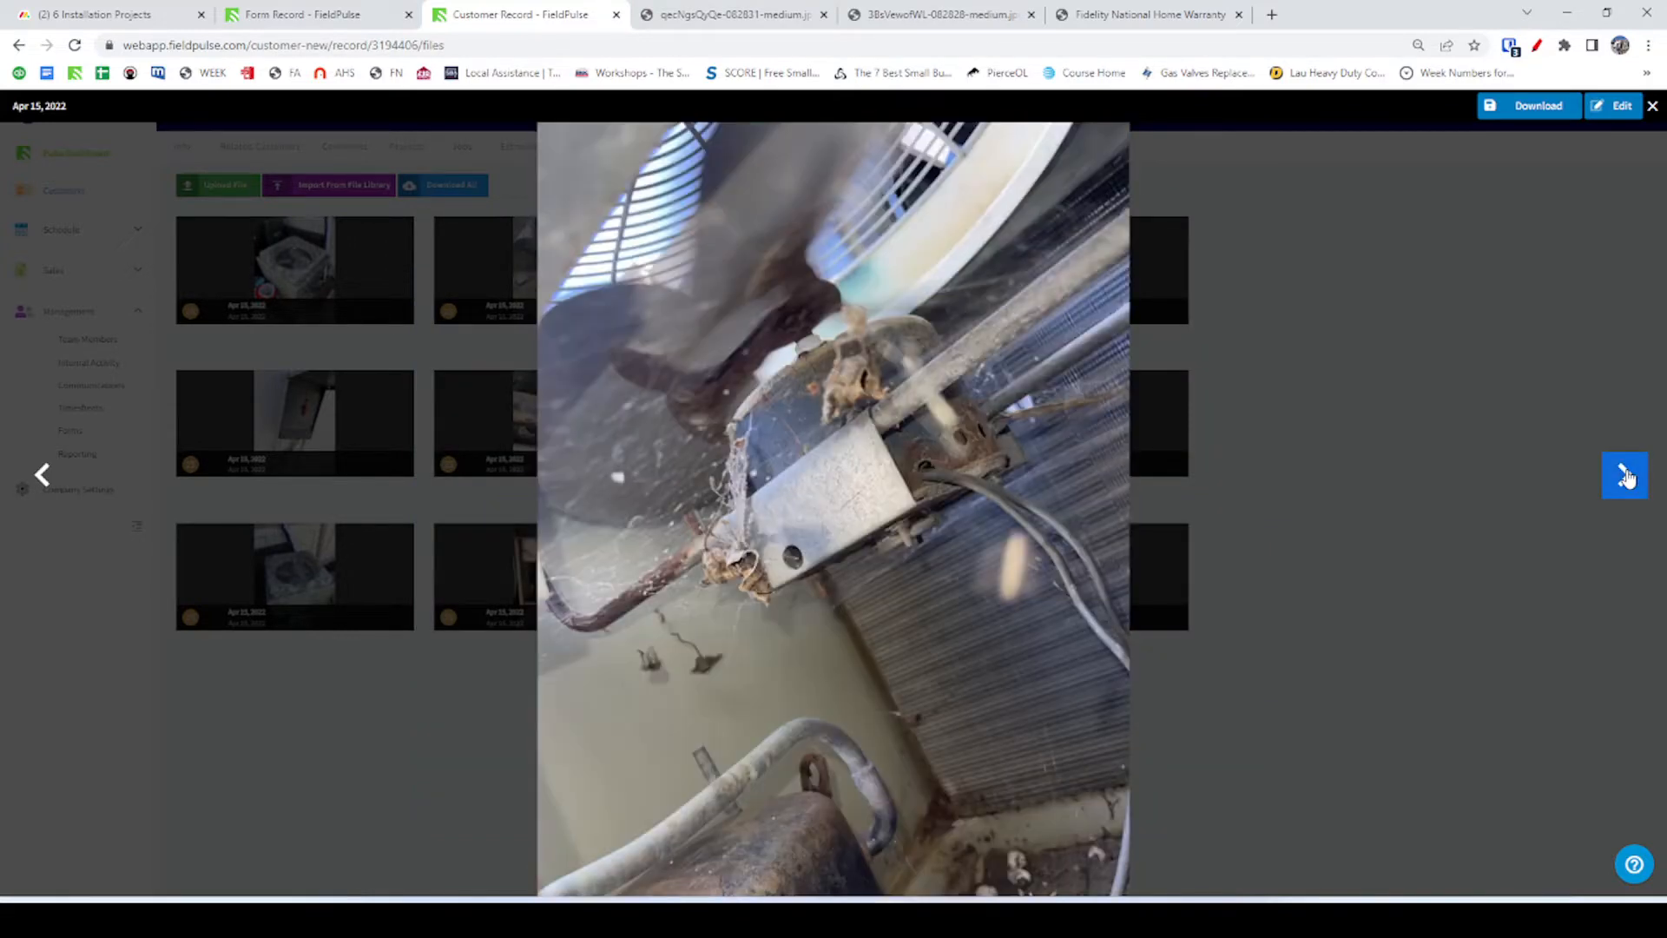
pyautogui.click(1624, 474)
pyautogui.hotkey('alt', 'Tab')
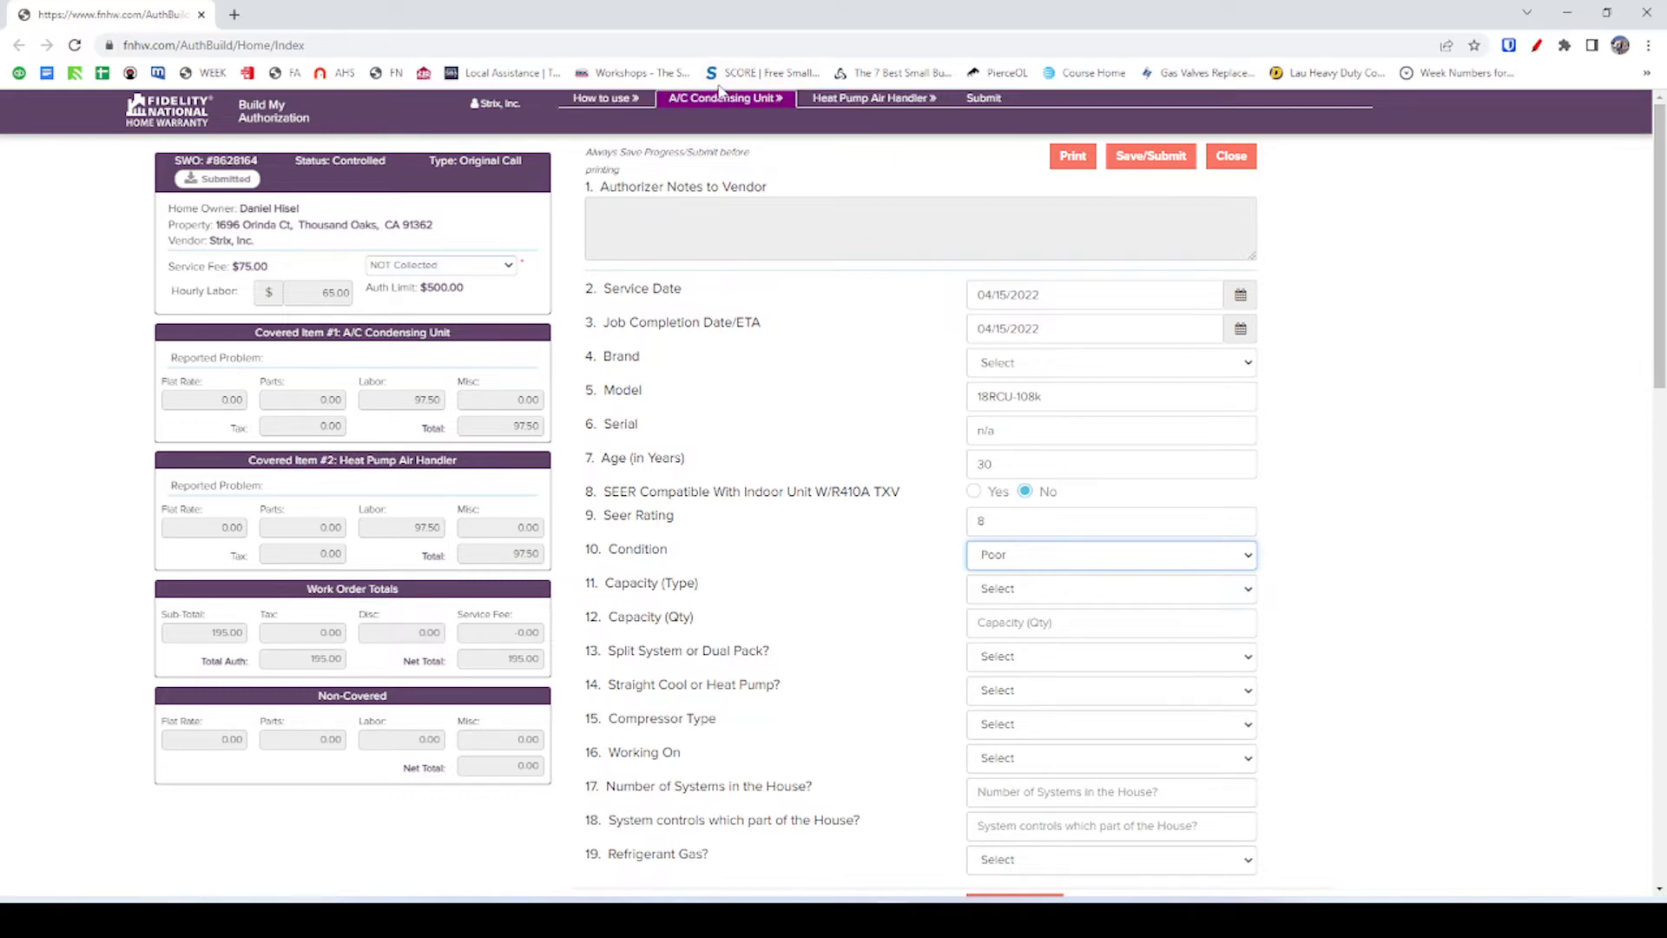
# Choose Tonnage for Capacity (Type), dismiss the Capacity (Qty) suggestions, then switch to FieldPulse.
pyautogui.click(1012, 591)
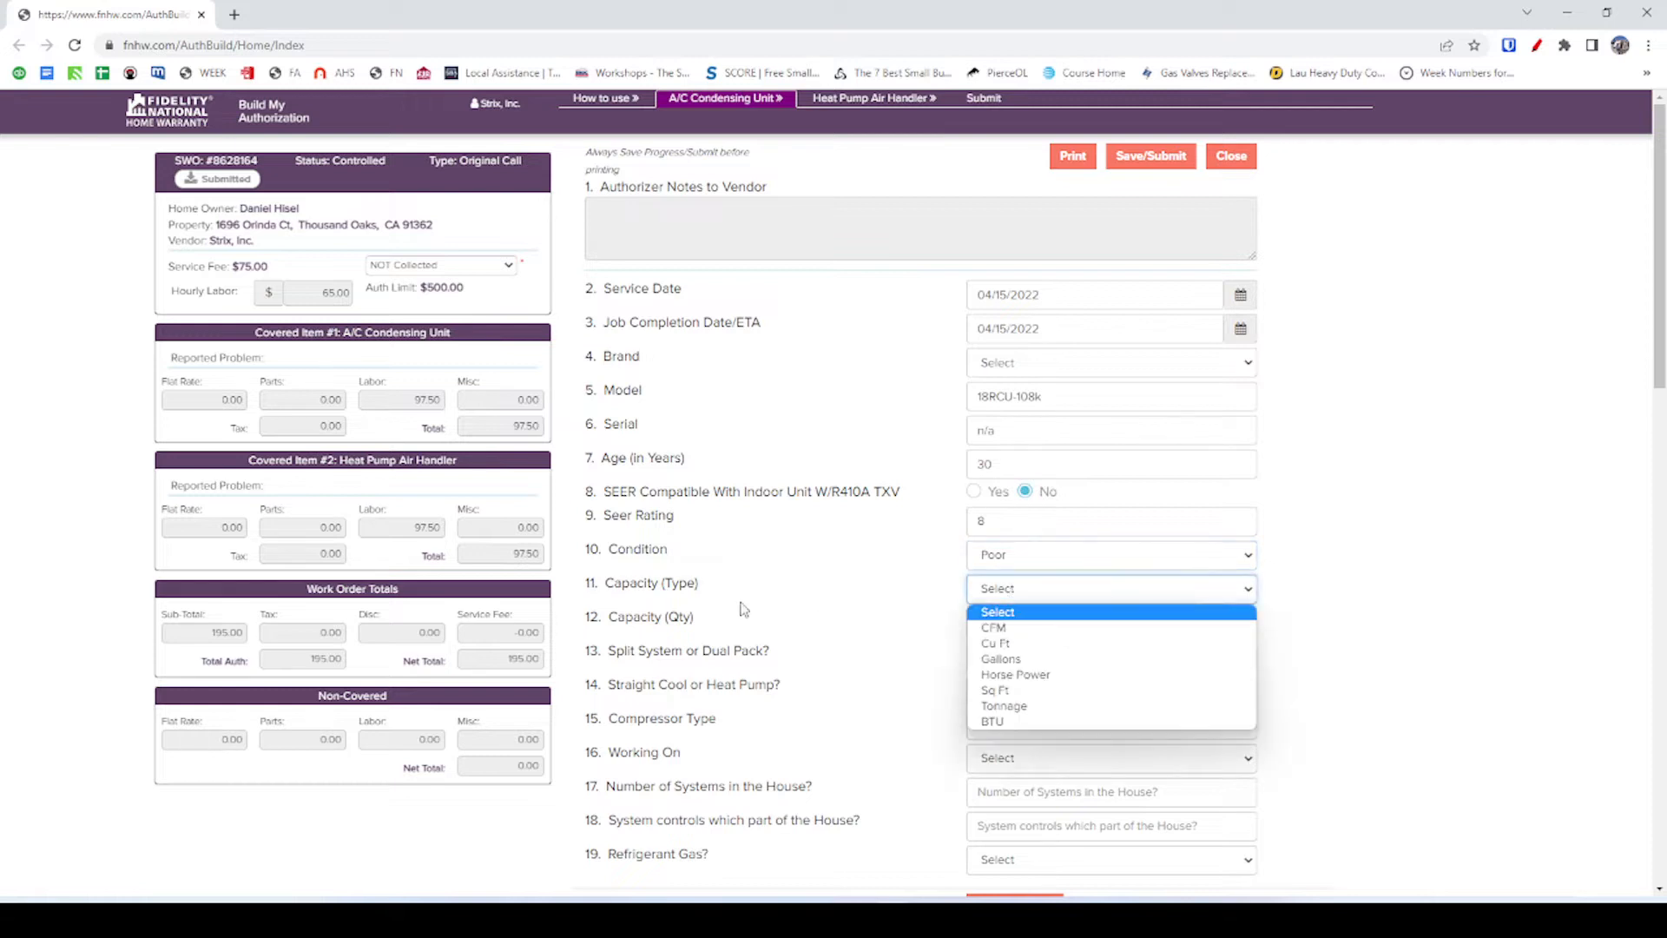
pyautogui.click(1003, 705)
pyautogui.click(971, 618)
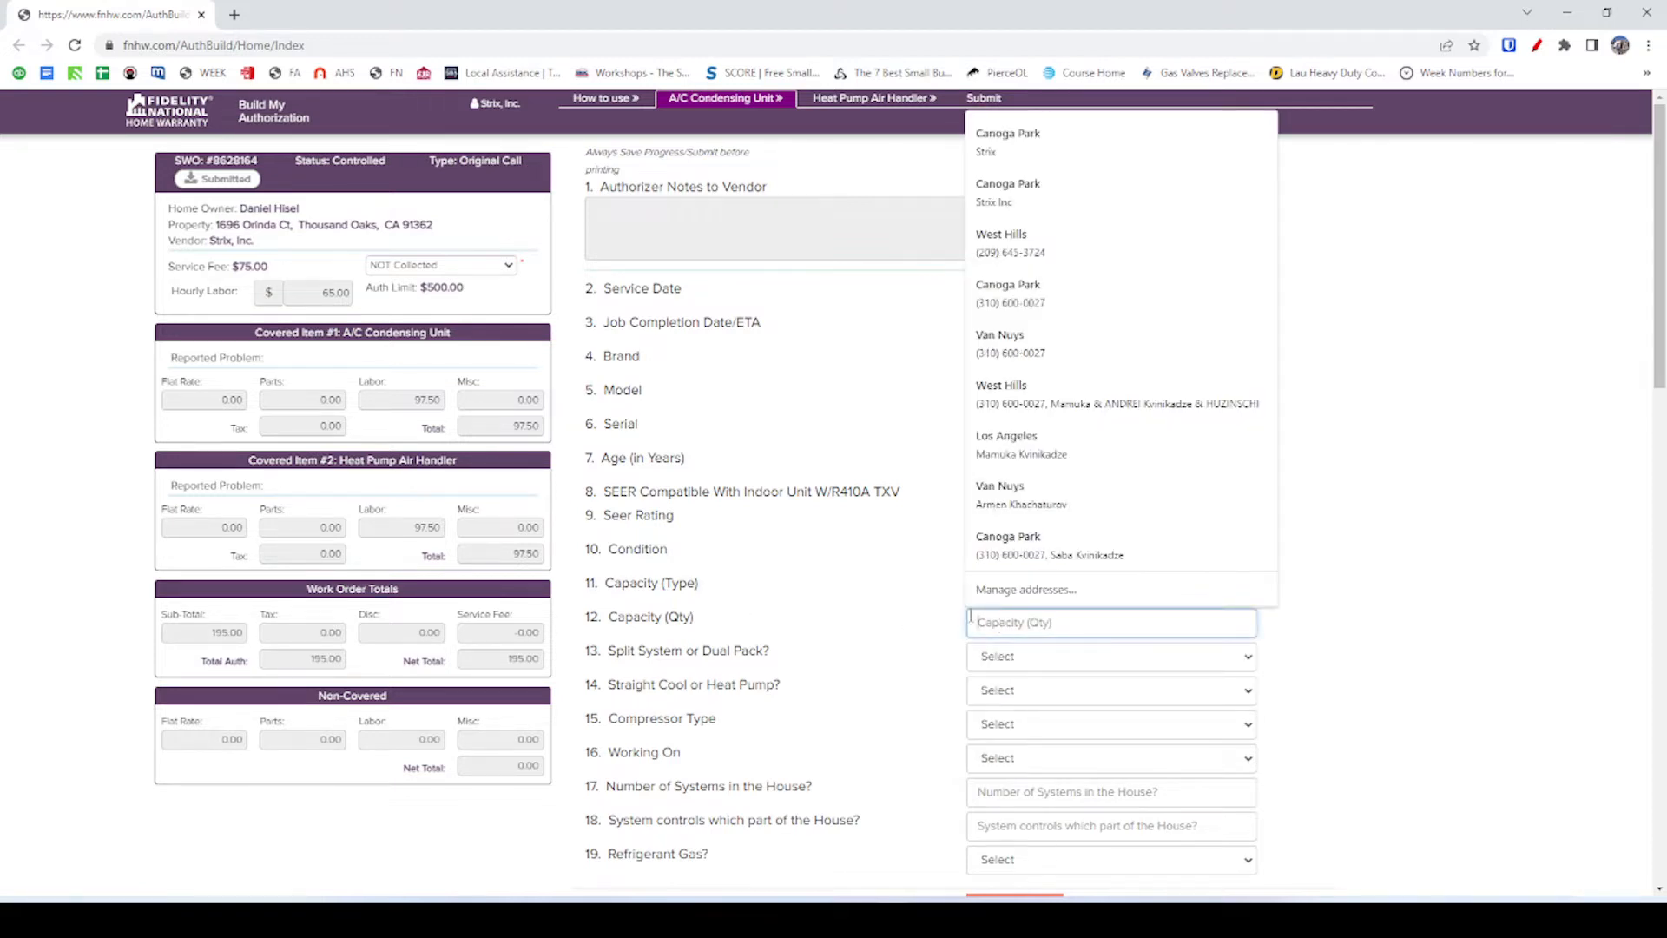
pyautogui.click(950, 625)
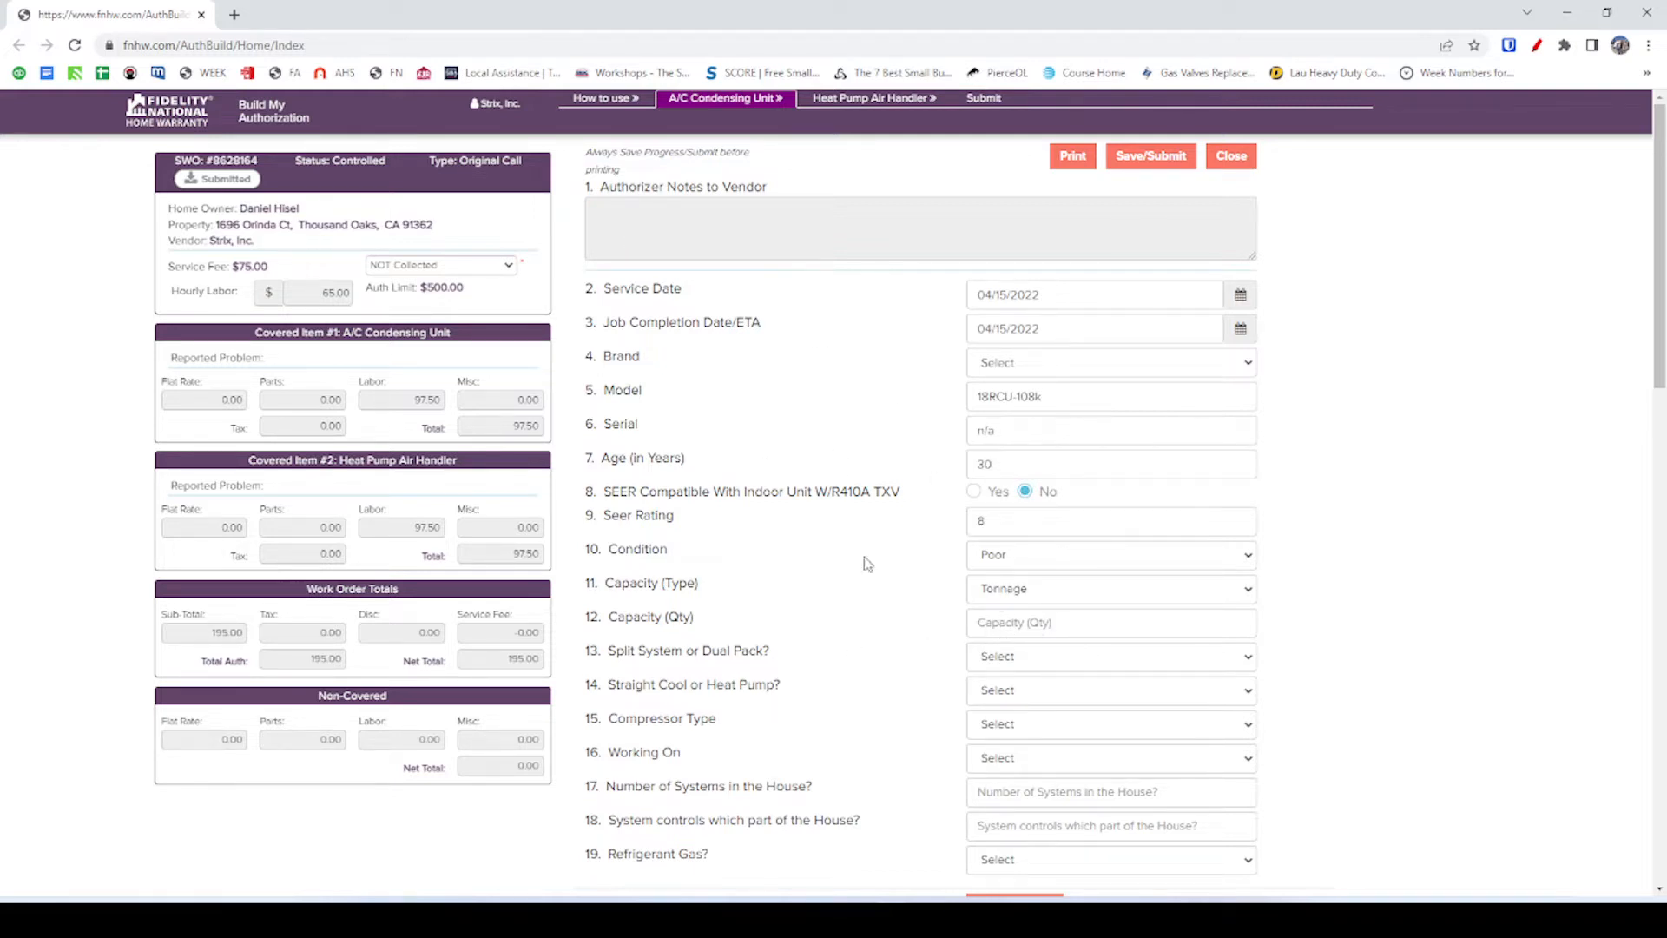
pyautogui.hotkey('alt', 'Tab')
pyautogui.press('alt')
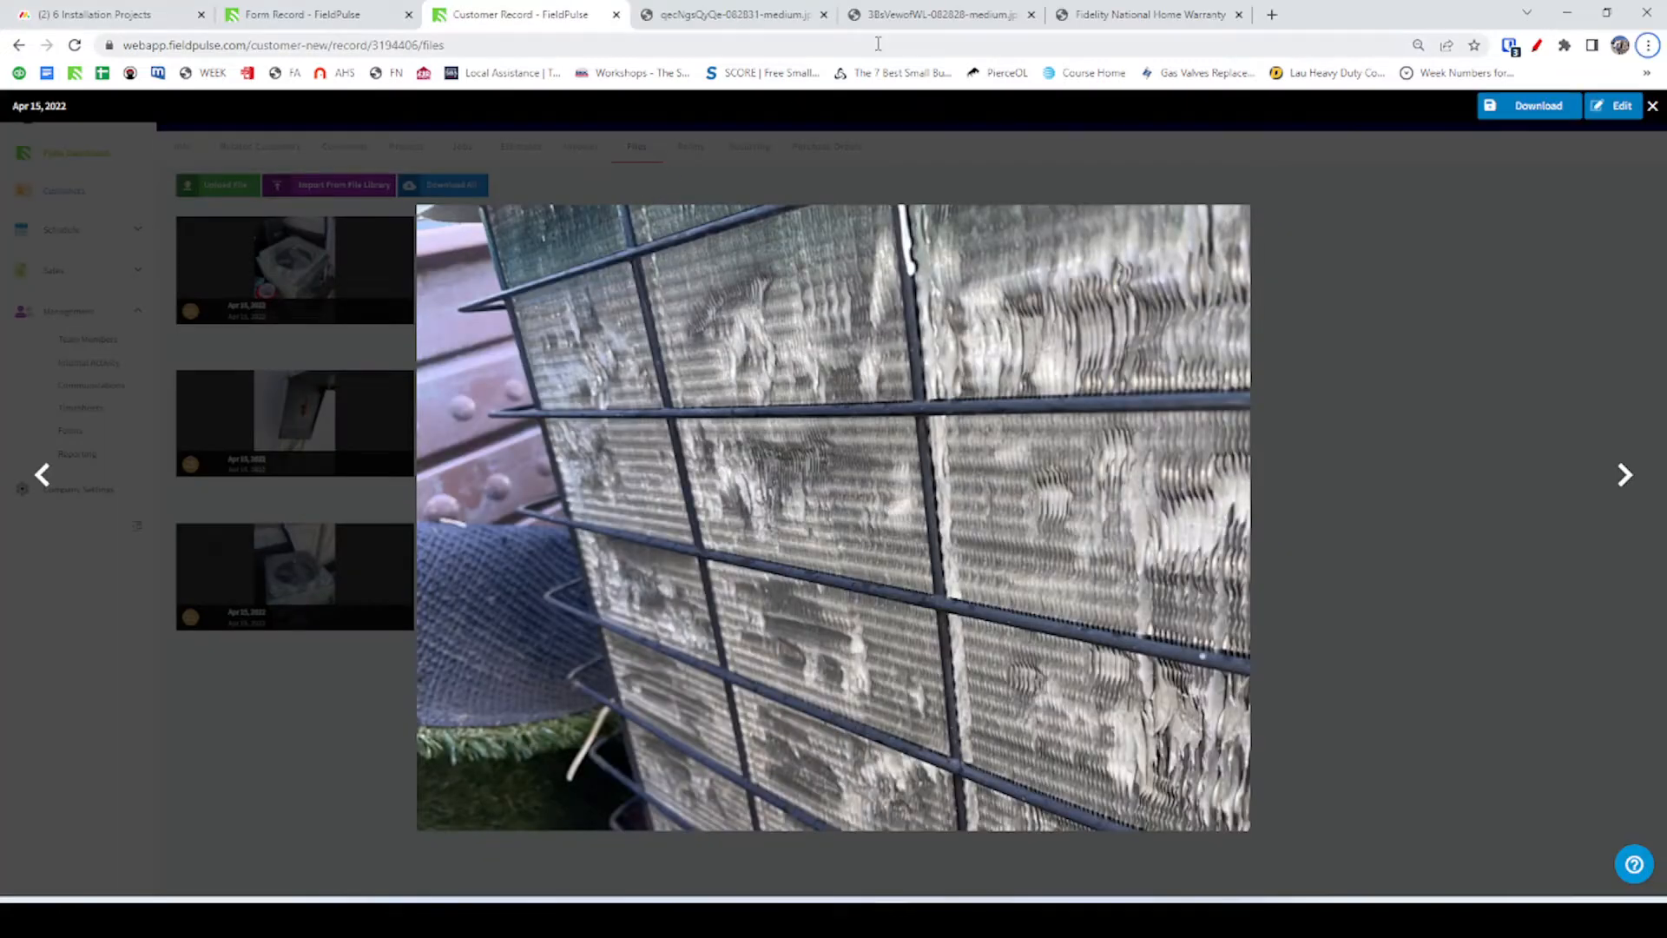
# Close the enlarged coil photo, glance at the blower photo, and open Condenser Replacement #1079.
pyautogui.click(1652, 106)
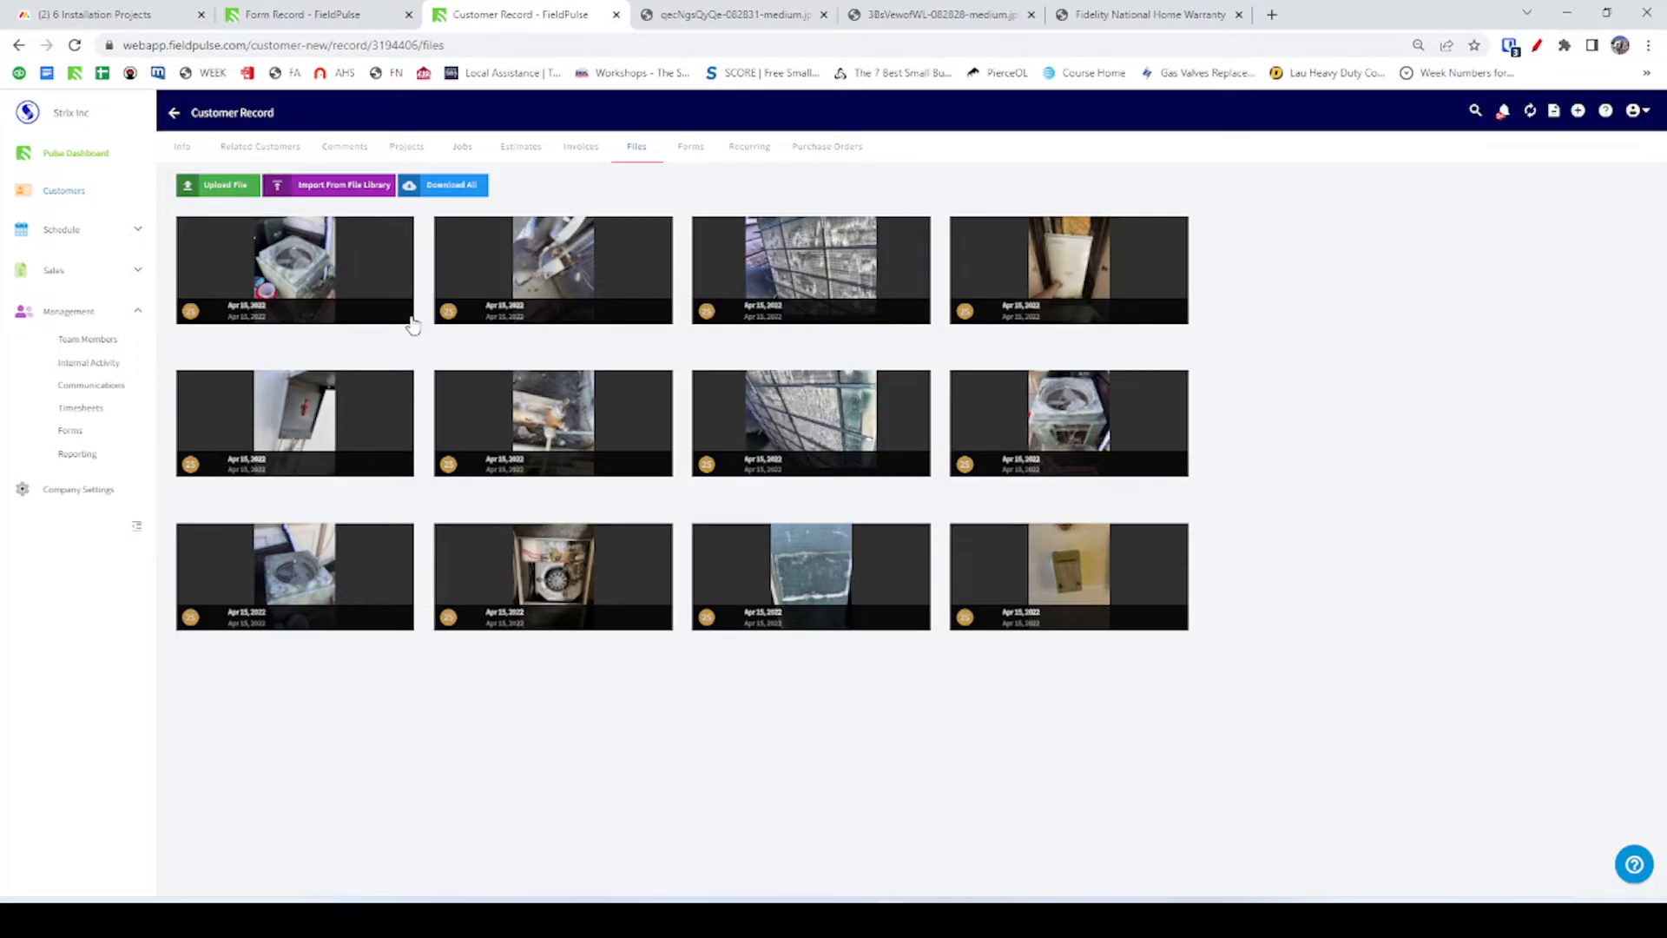
pyautogui.click(673, 17)
pyautogui.click(474, 17)
pyautogui.click(361, 19)
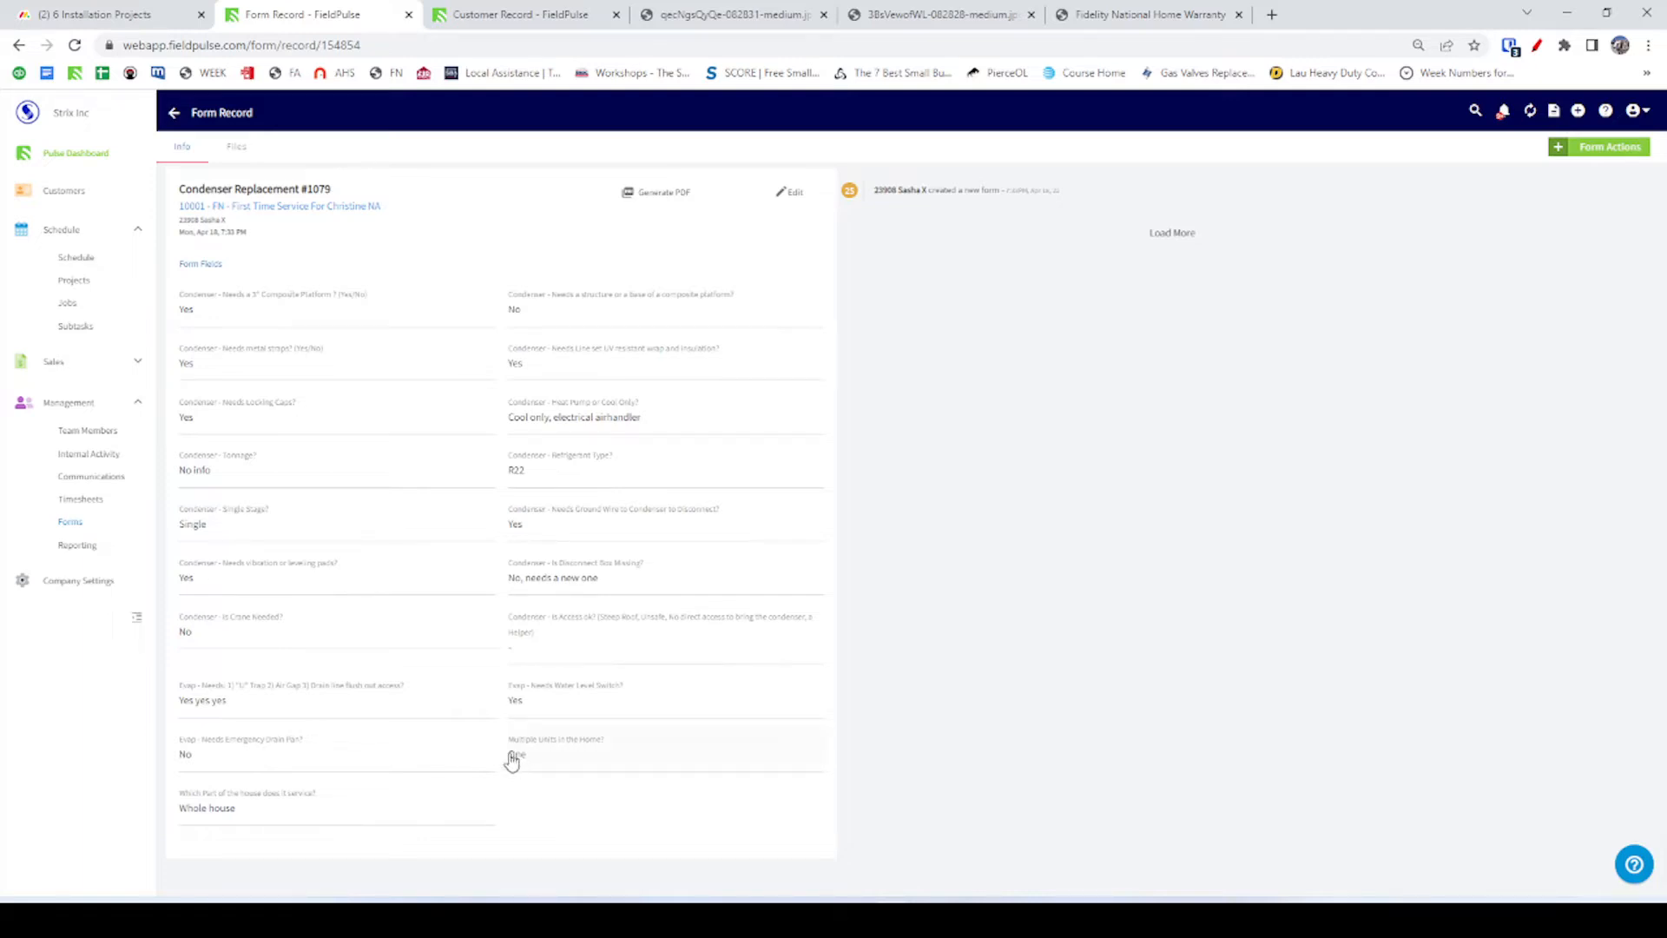
# Copy the customer's property address from the Info page and search it on Google in a new tab.
pyautogui.click(473, 18)
pyautogui.click(386, 14)
pyautogui.click(475, 18)
pyautogui.click(183, 148)
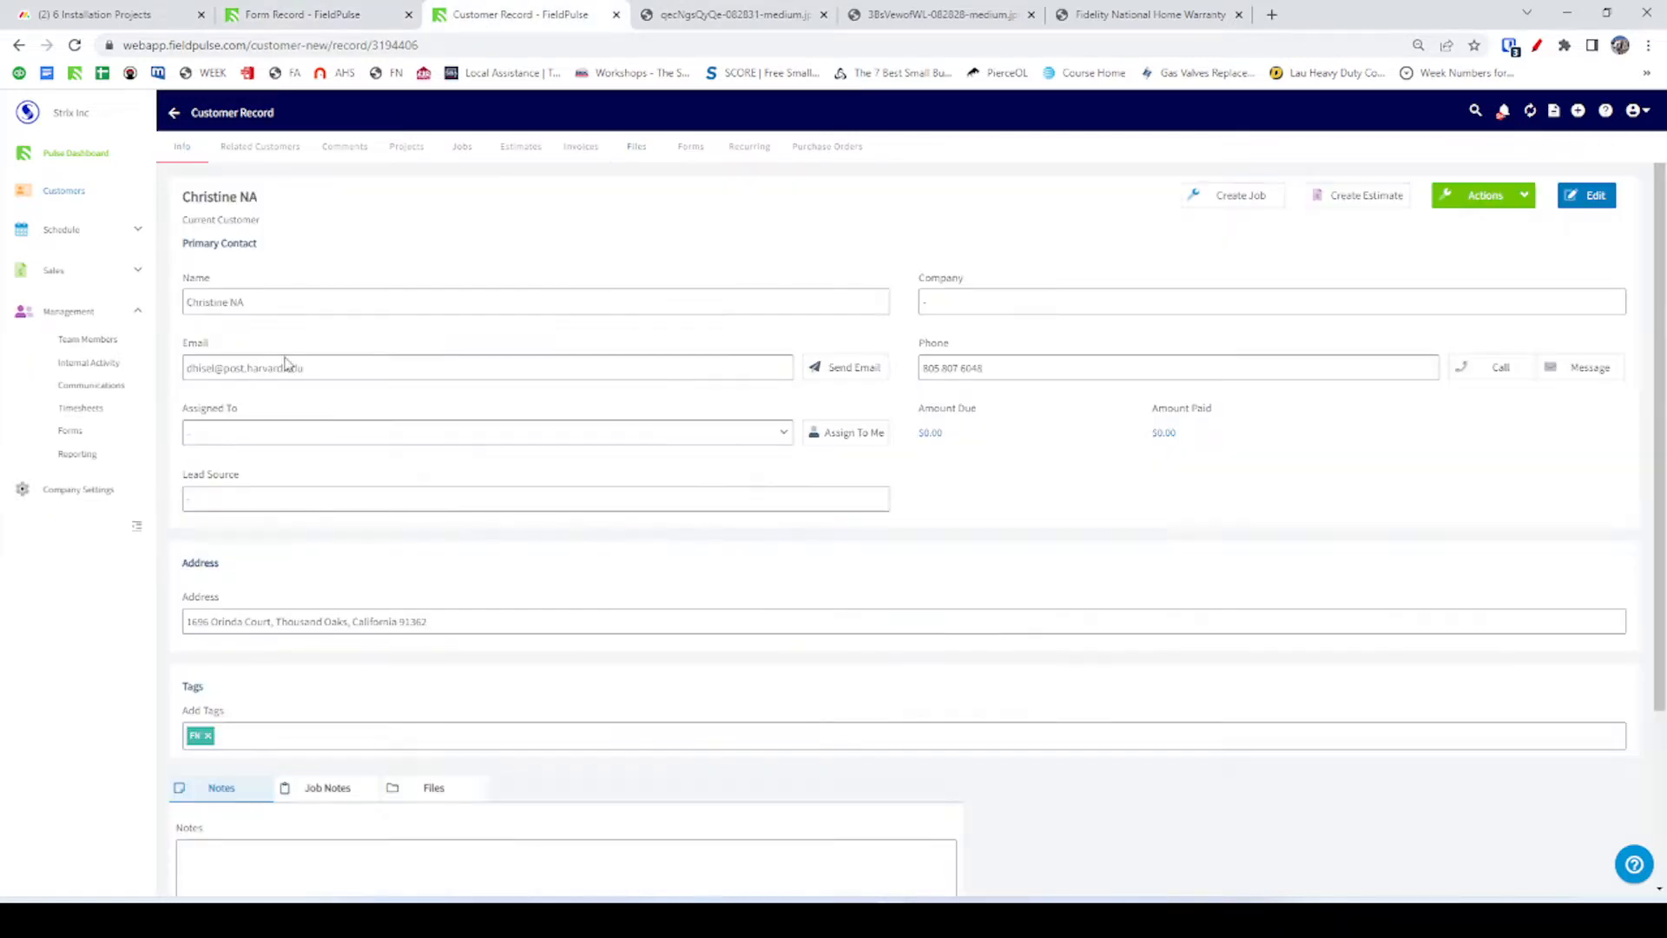
pyautogui.tripleClick(210, 625)
pyautogui.hotkey('ctrl', 'c')
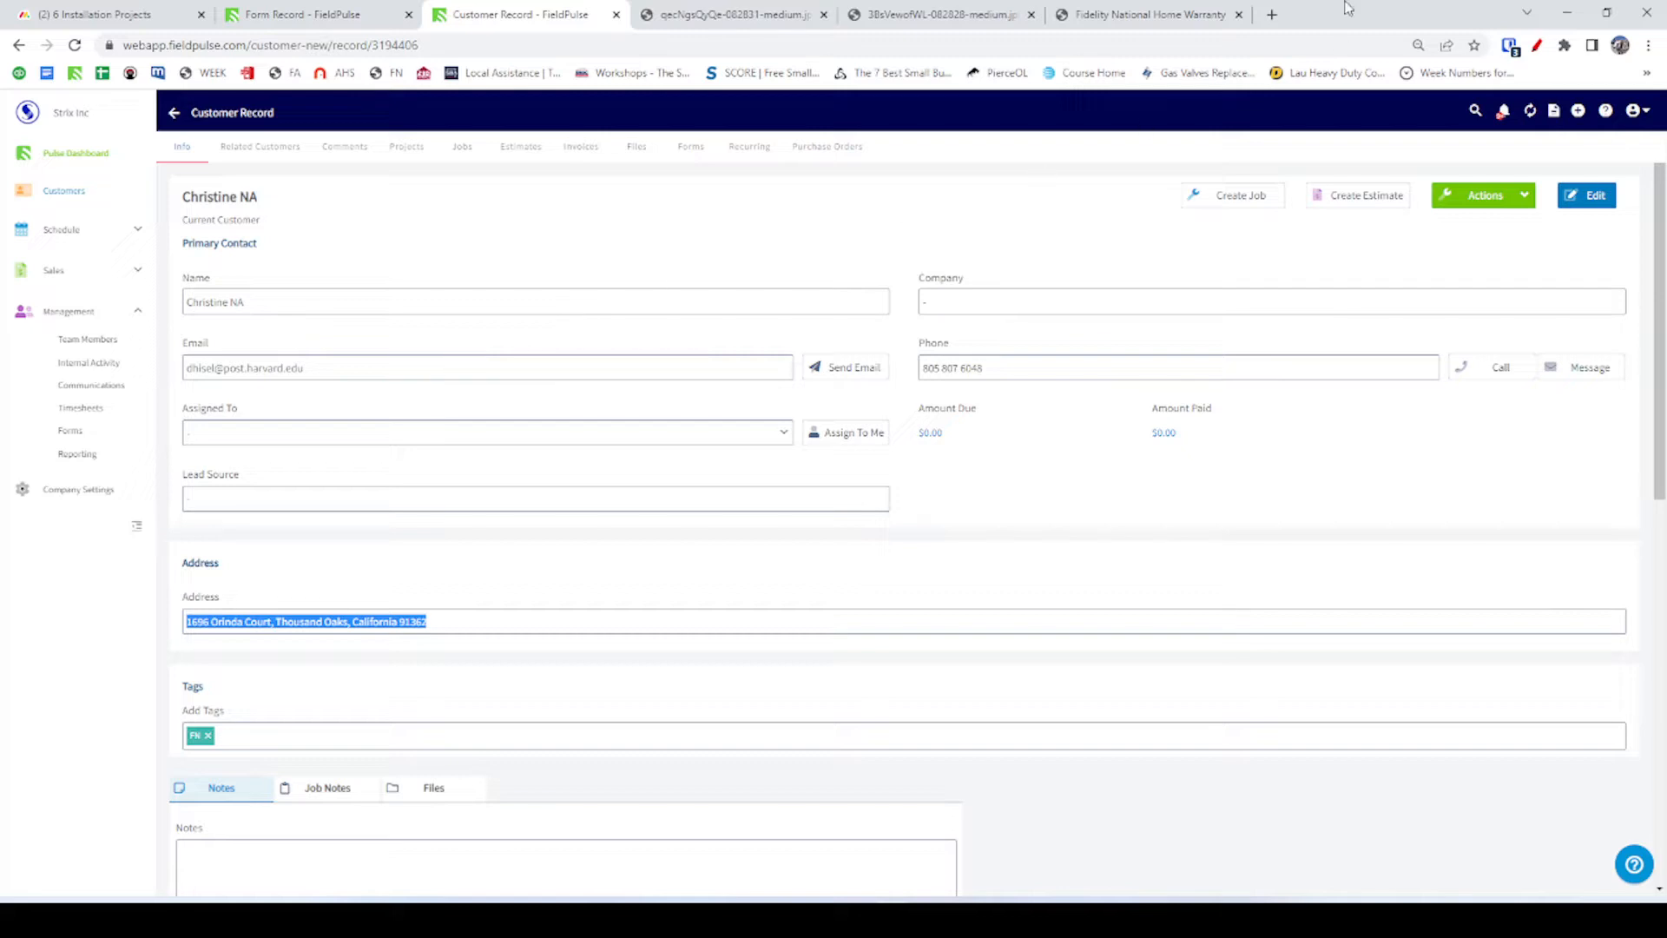
pyautogui.click(1269, 18)
pyautogui.hotkey('ctrl', 'v')
pyautogui.press('Return')
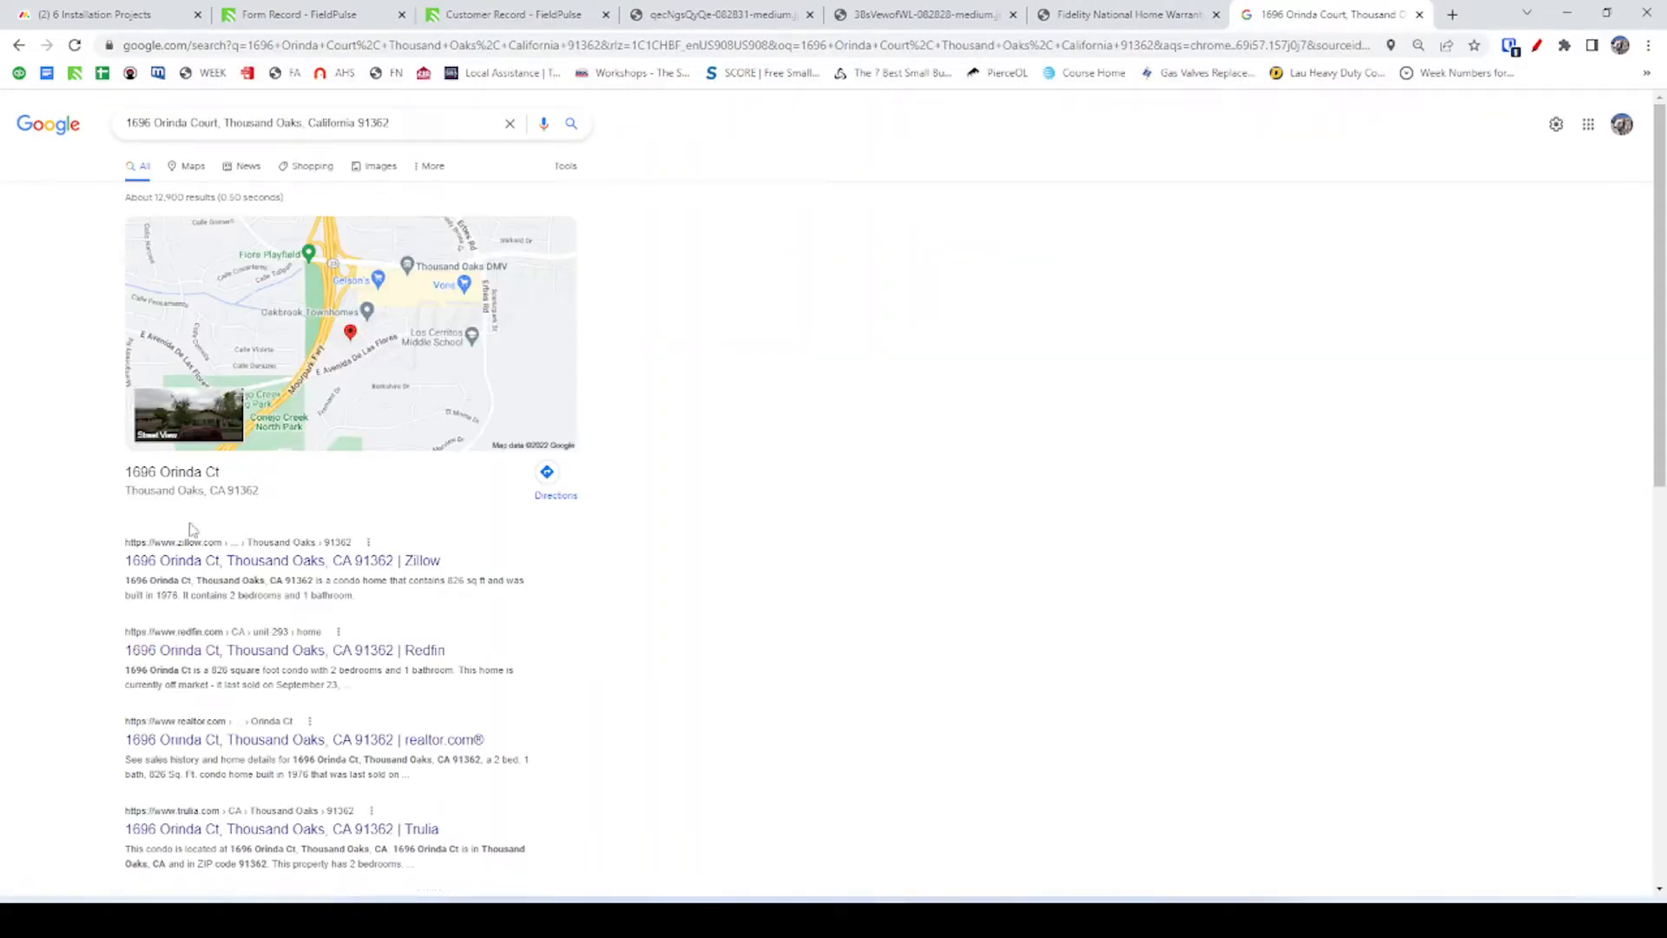
# Open the property's Redfin listing and confirm the 826 sq ft, 2-bed, 1-bath condo details.
pyautogui.click(154, 653)
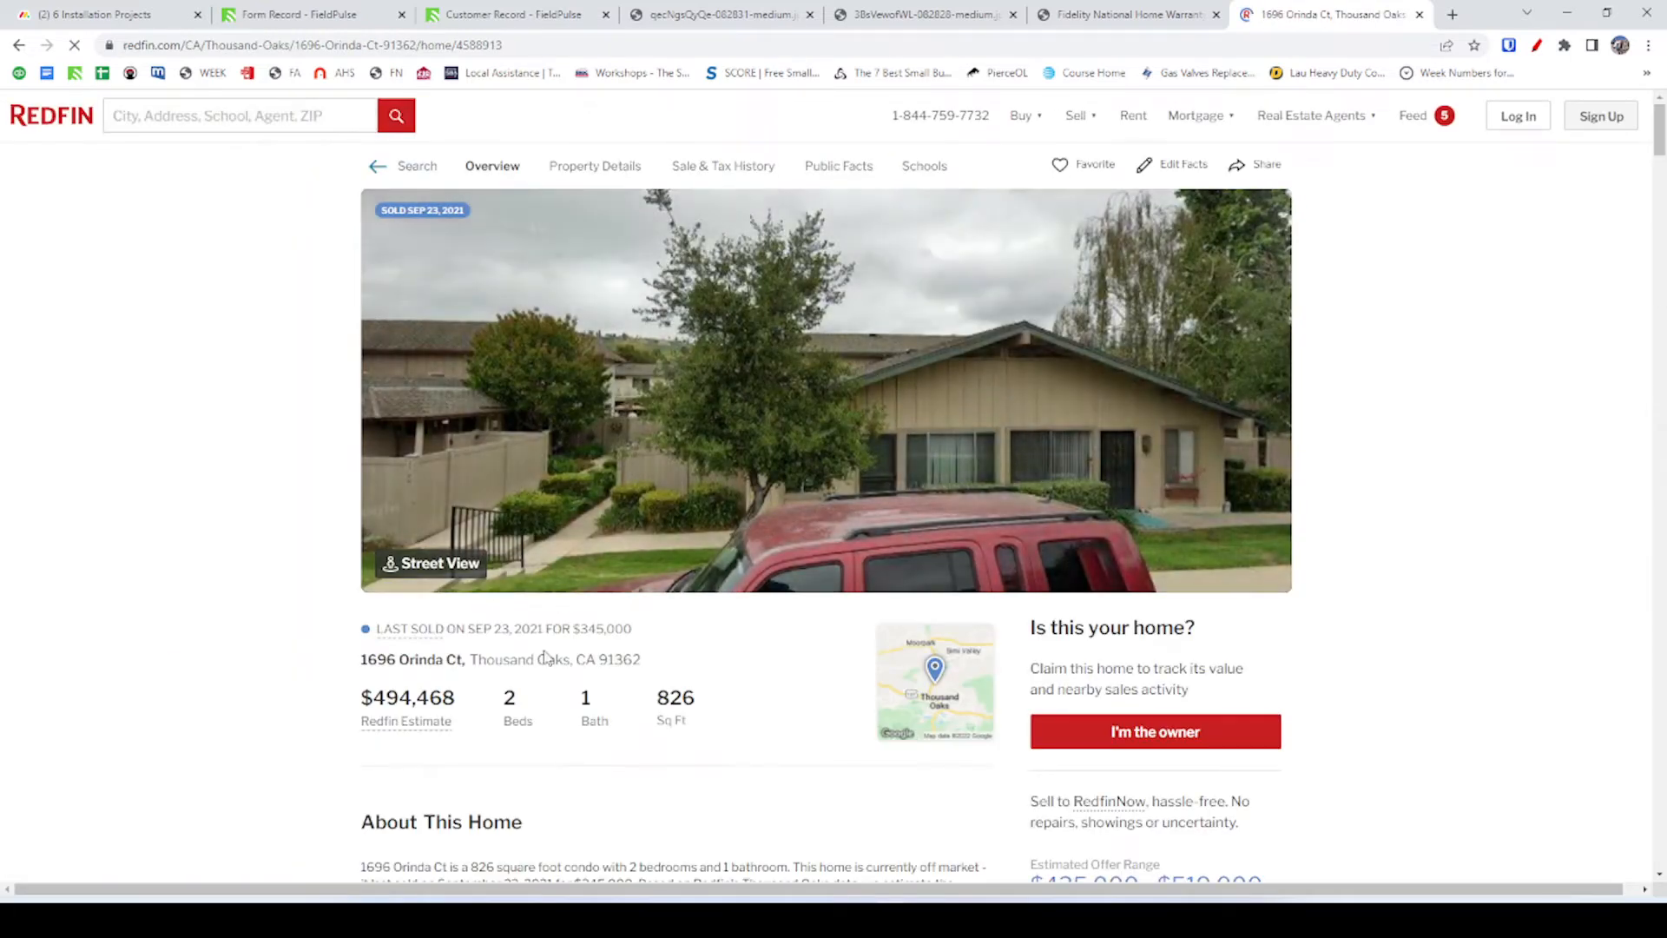
pyautogui.scroll(-1, 518, 713)
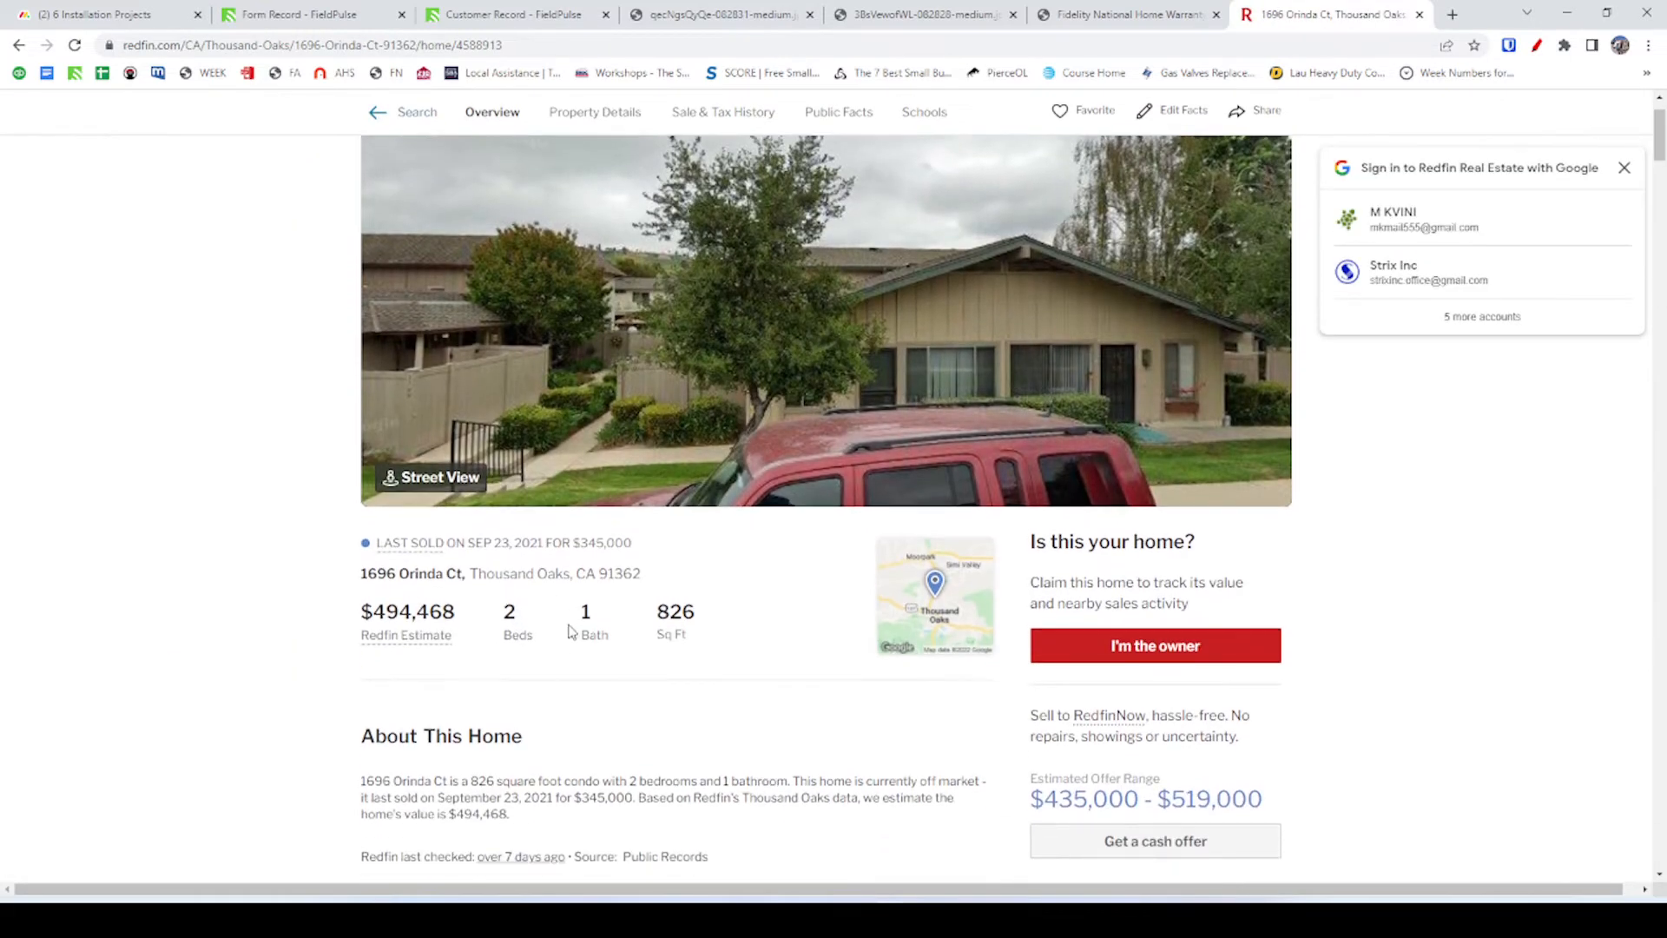
pyautogui.scroll(-2, 584, 640)
pyautogui.moveTo(657, 434); pyautogui.dragTo(700, 444)
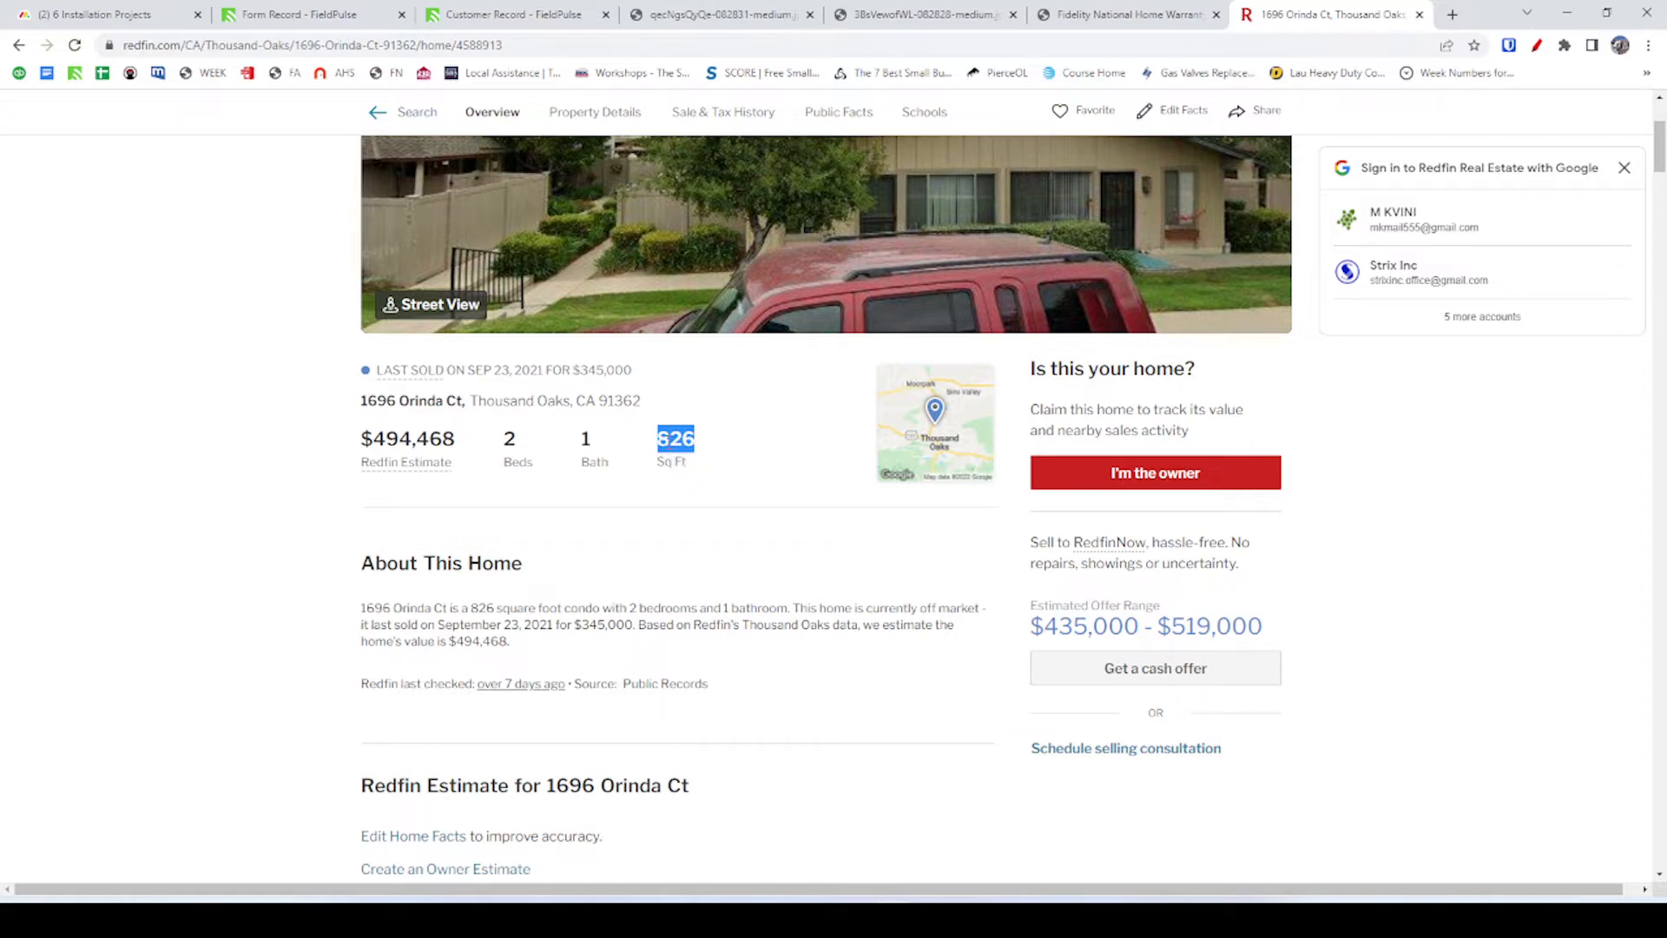
pyautogui.click(679, 460)
pyautogui.moveTo(657, 438); pyautogui.dragTo(695, 438)
pyautogui.scroll(1, 686, 460)
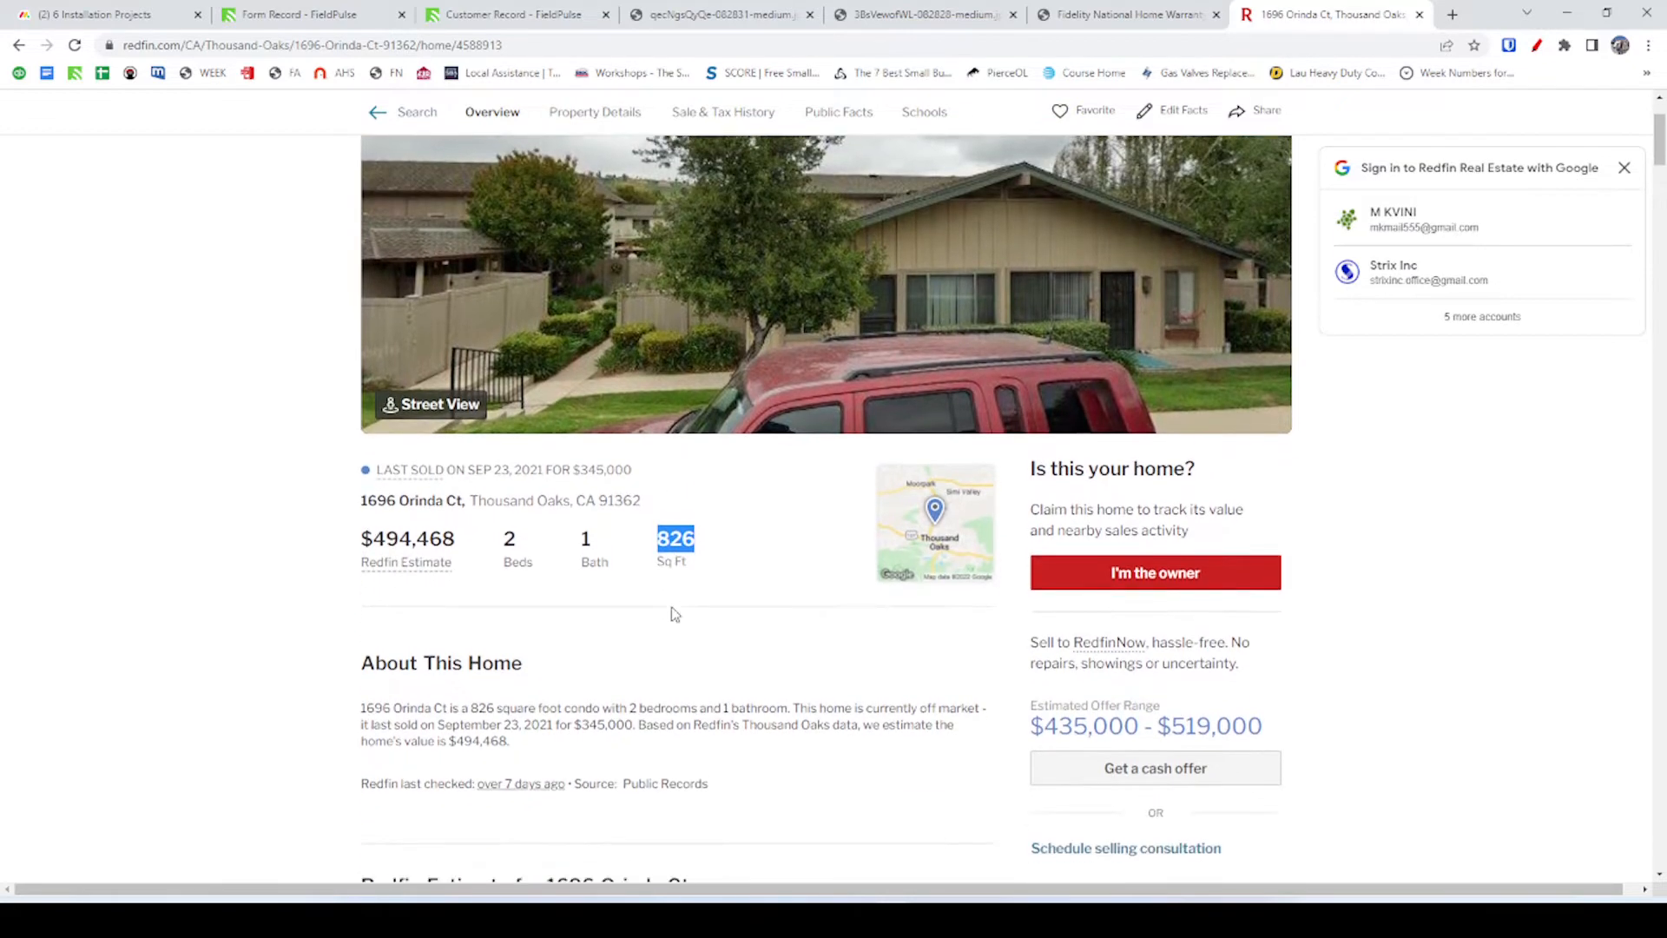
pyautogui.scroll(-1, 674, 614)
pyautogui.scroll(-1, 673, 547)
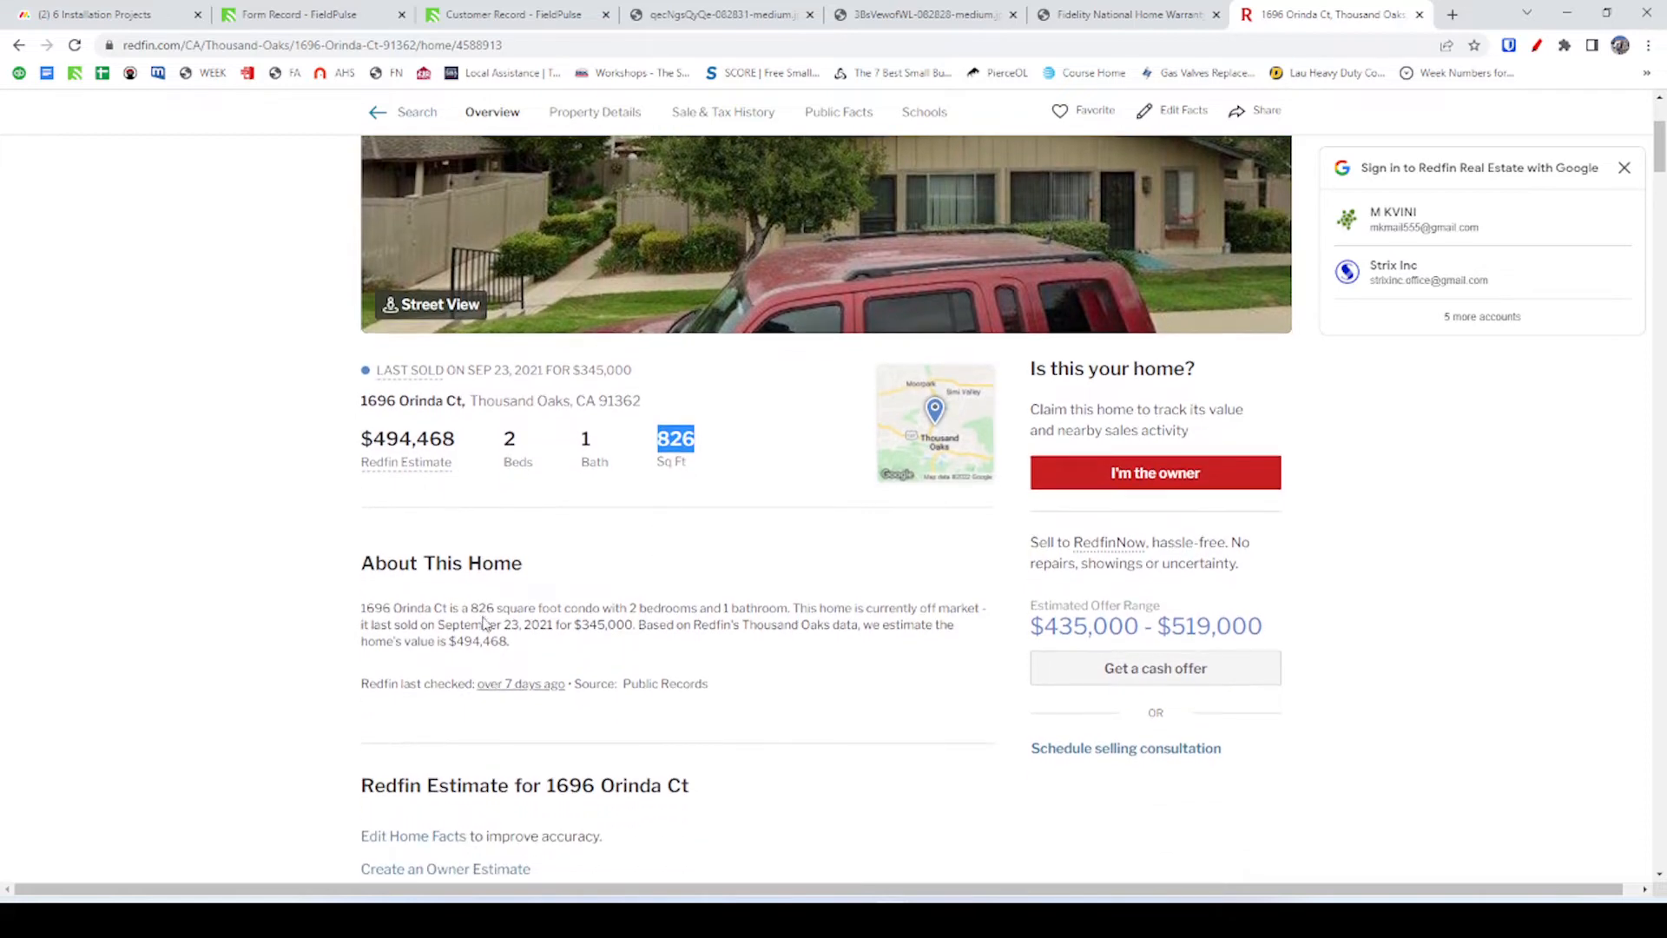
pyautogui.scroll(-1, 702, 564)
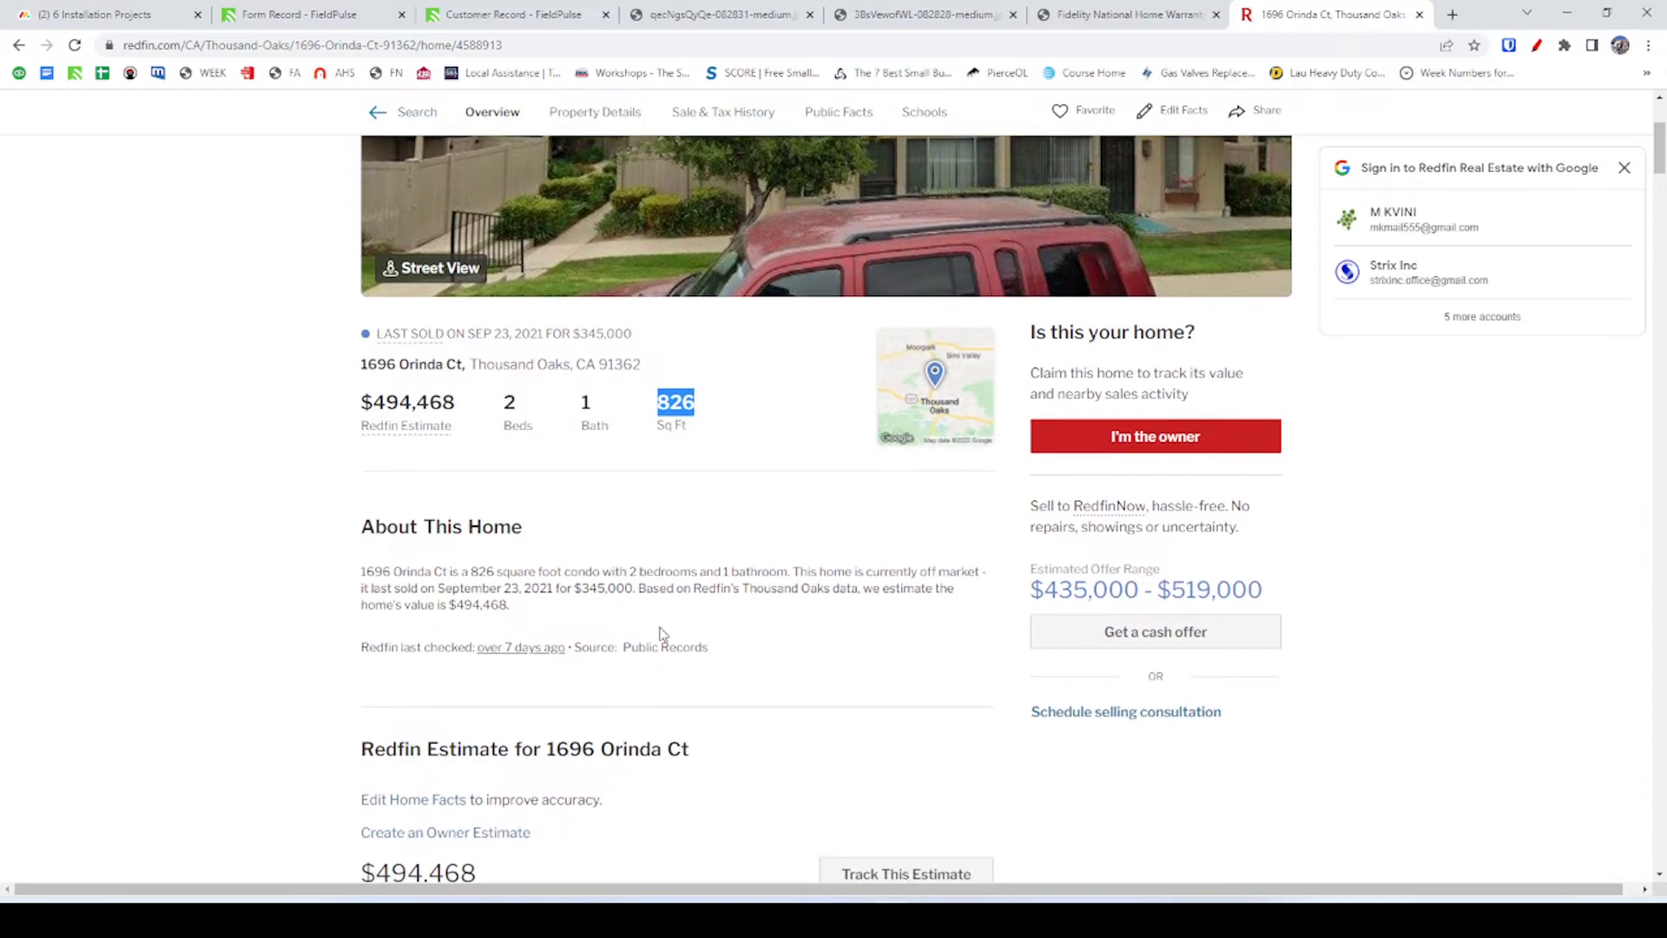
pyautogui.scroll(-2, 593, 519)
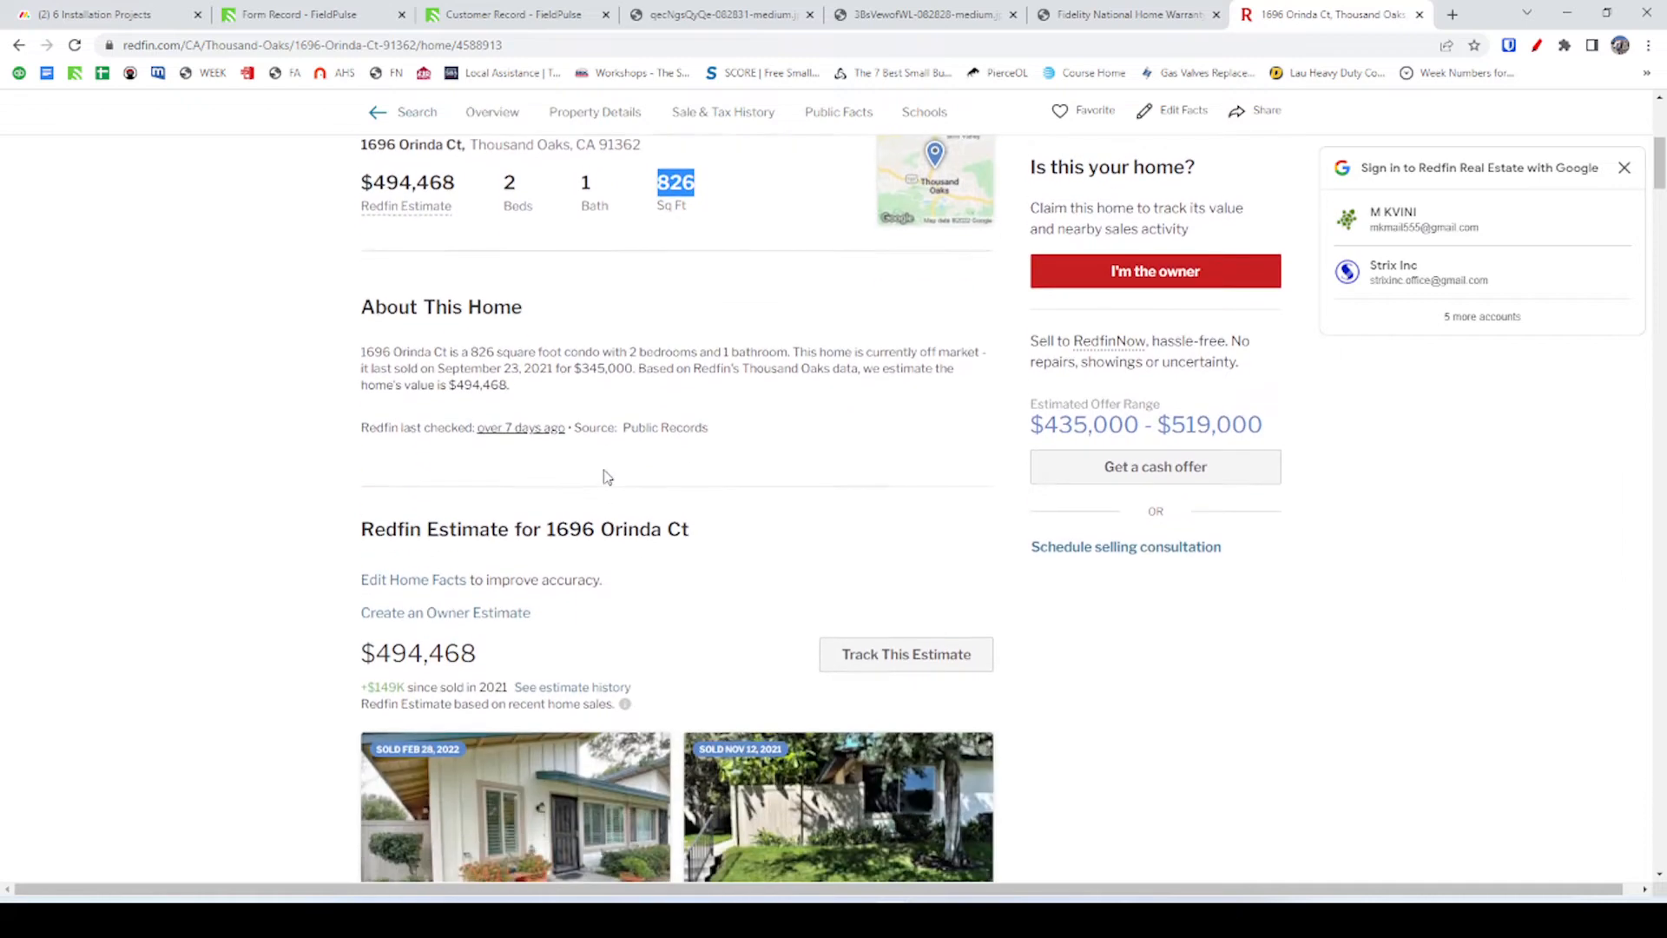
pyautogui.scroll(5, 610, 438)
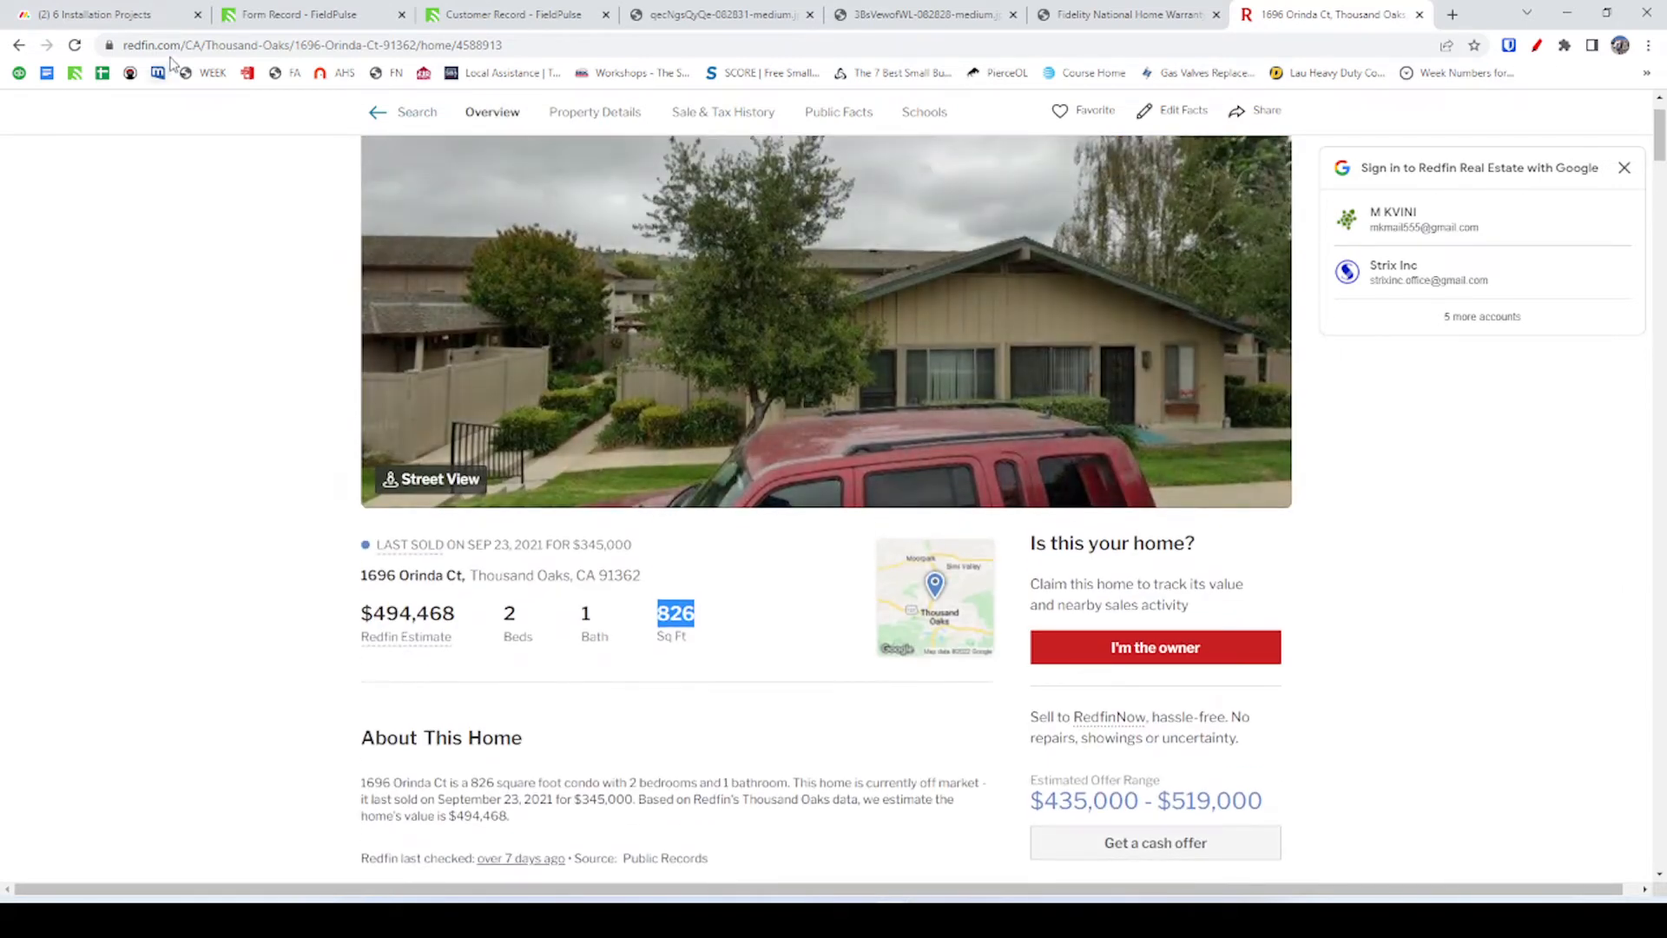
# Recheck the condenser form record and blower motor photo, then return to the AuthBuilder form.
pyautogui.click(125, 19)
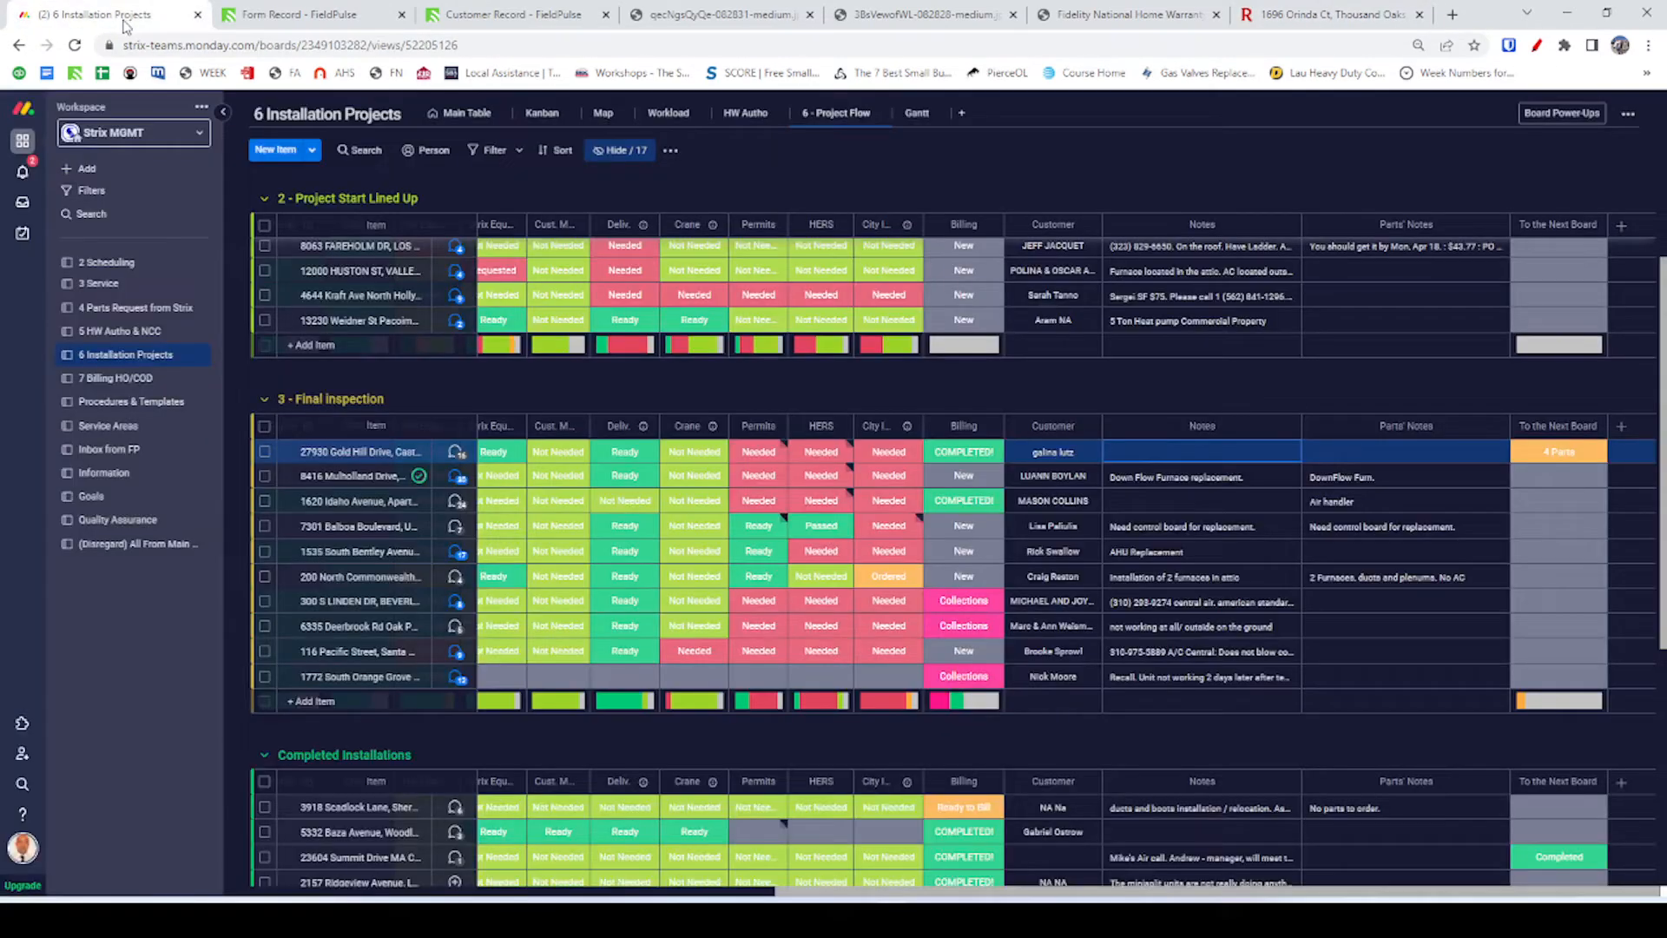
pyautogui.click(286, 12)
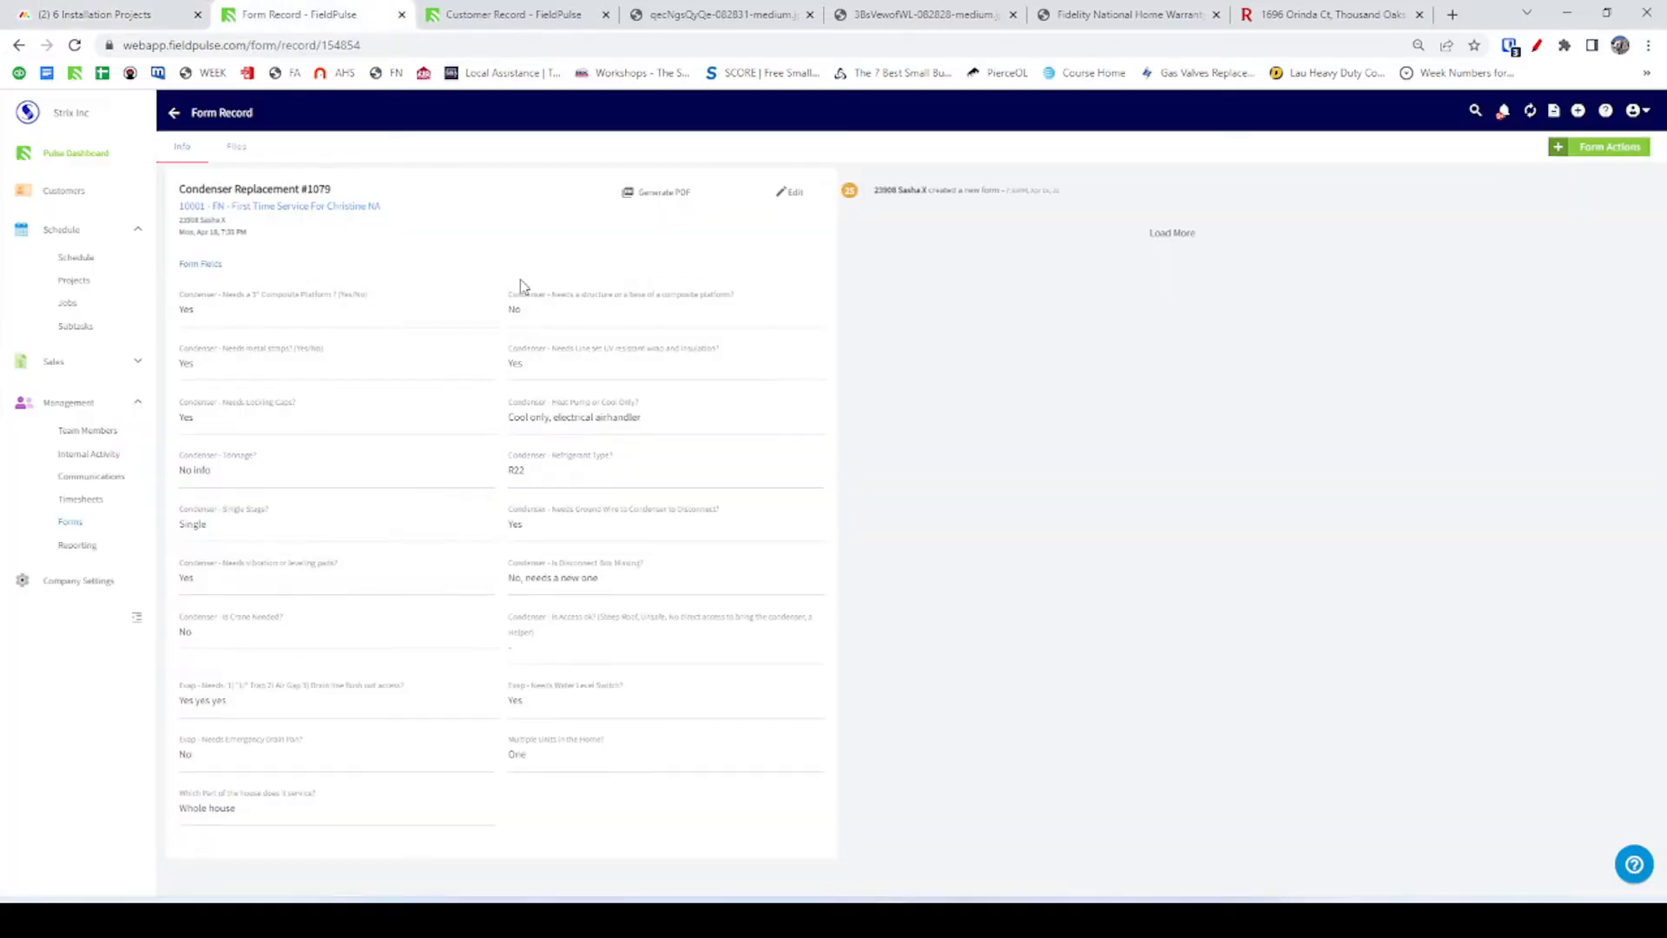
pyautogui.click(521, 18)
pyautogui.click(701, 19)
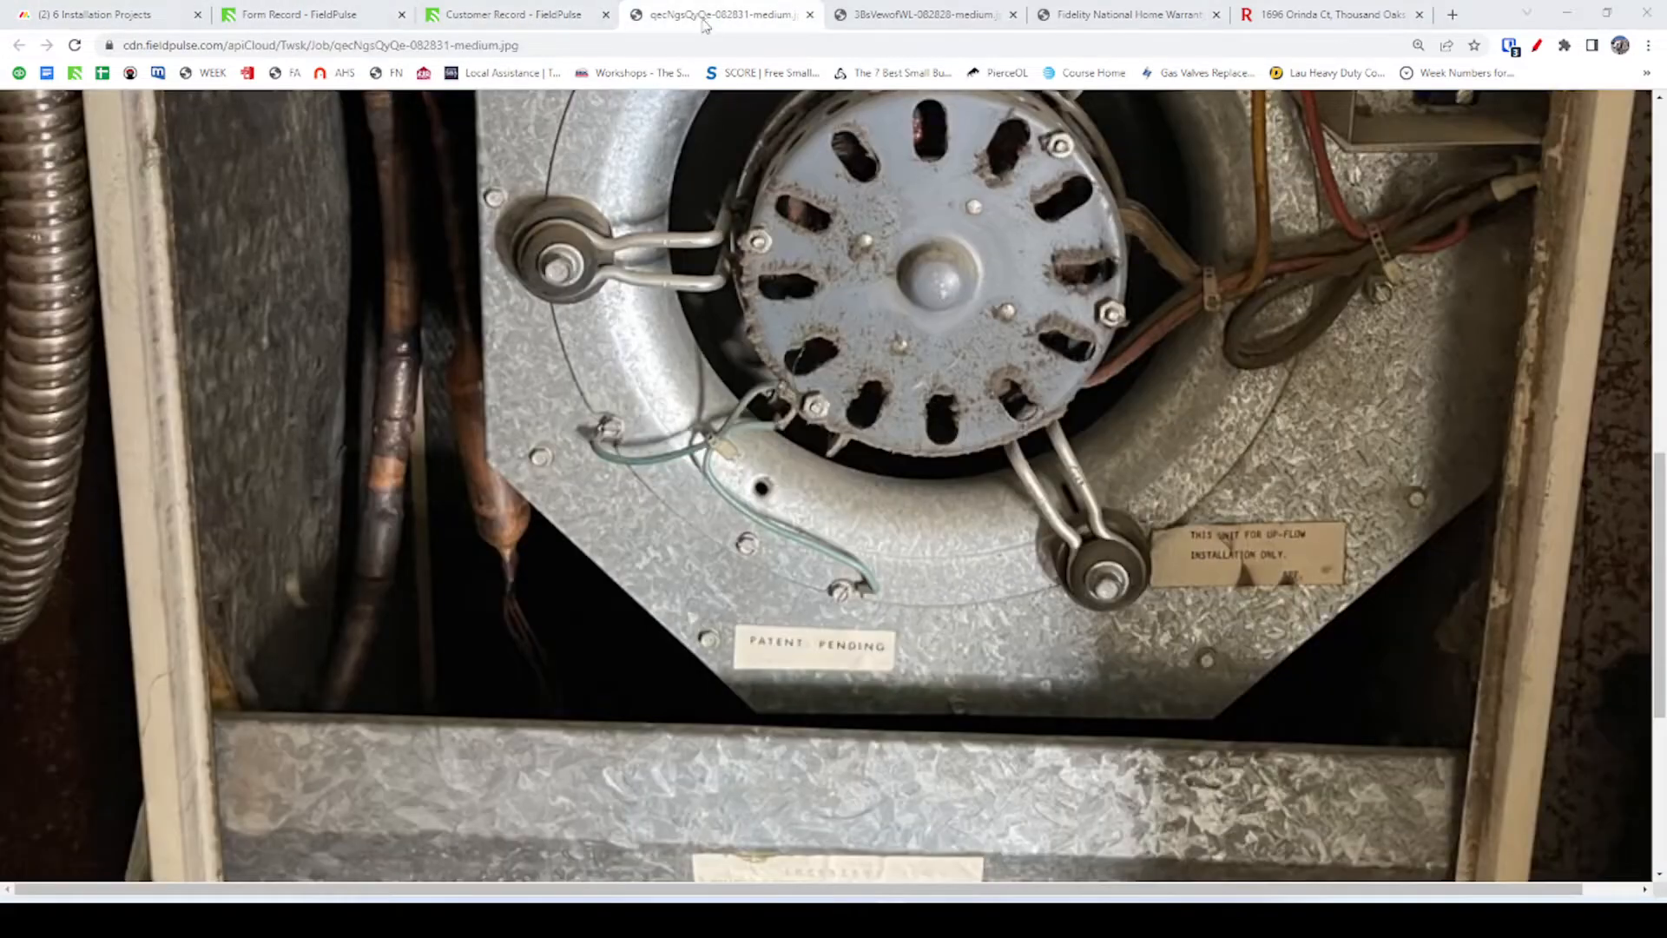
pyautogui.hotkey('alt', 'Tab')
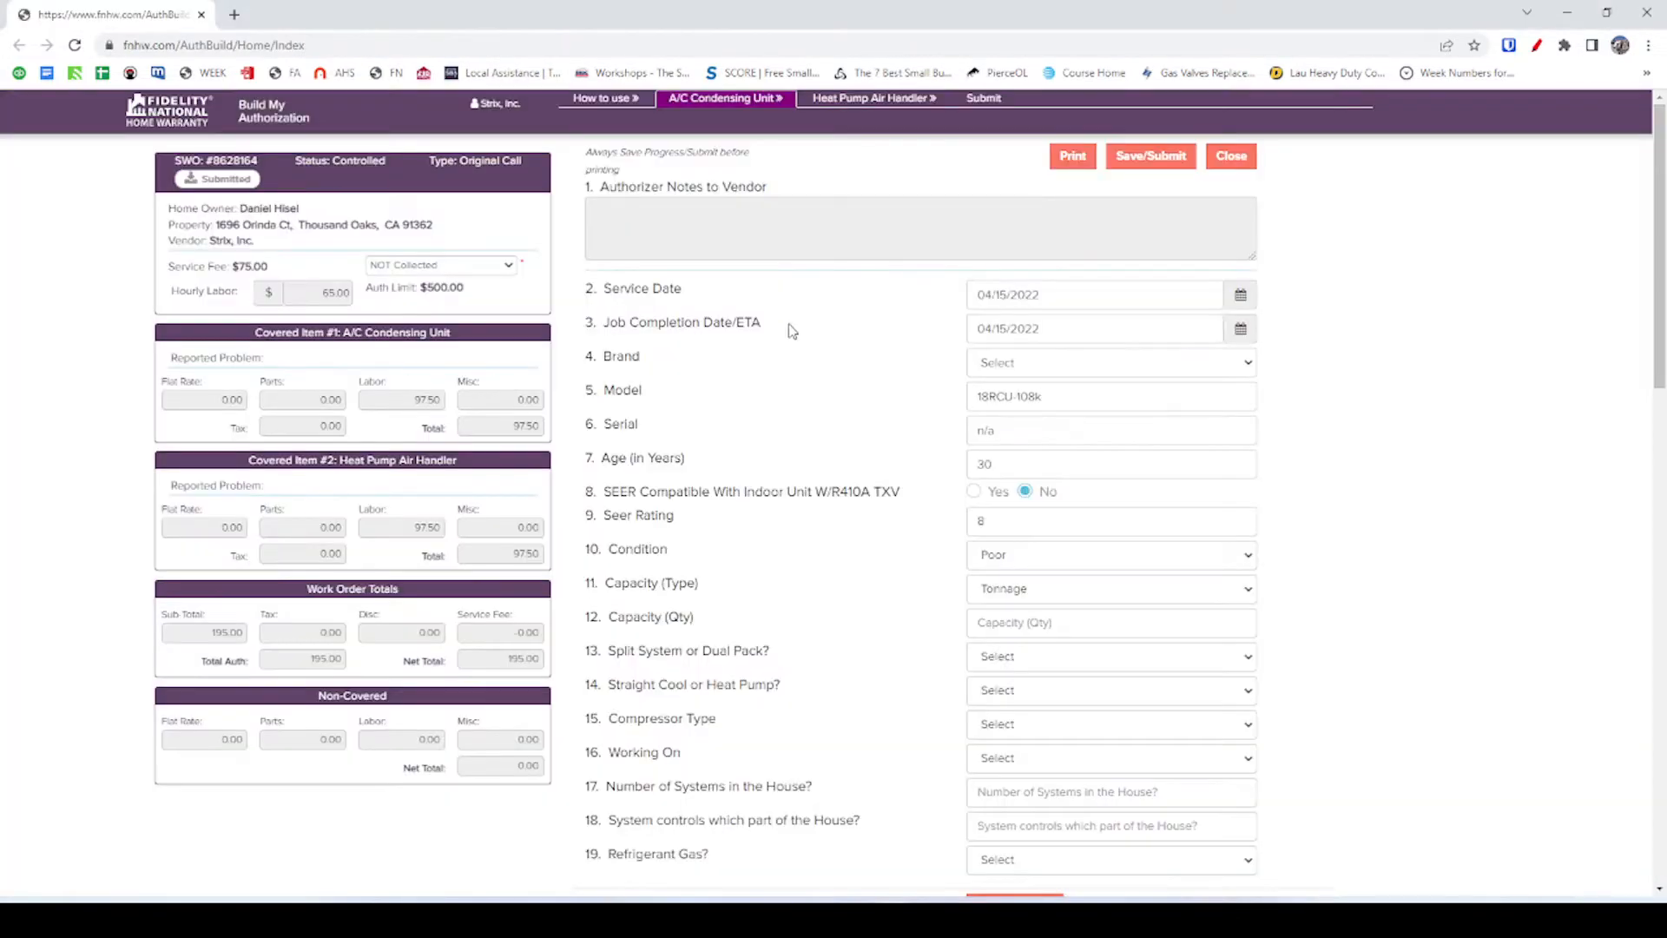
# Enter a capacity quantity of 2.5 tons in Capacity (Qty), then switch back to FieldPulse.
pyautogui.click(1021, 625)
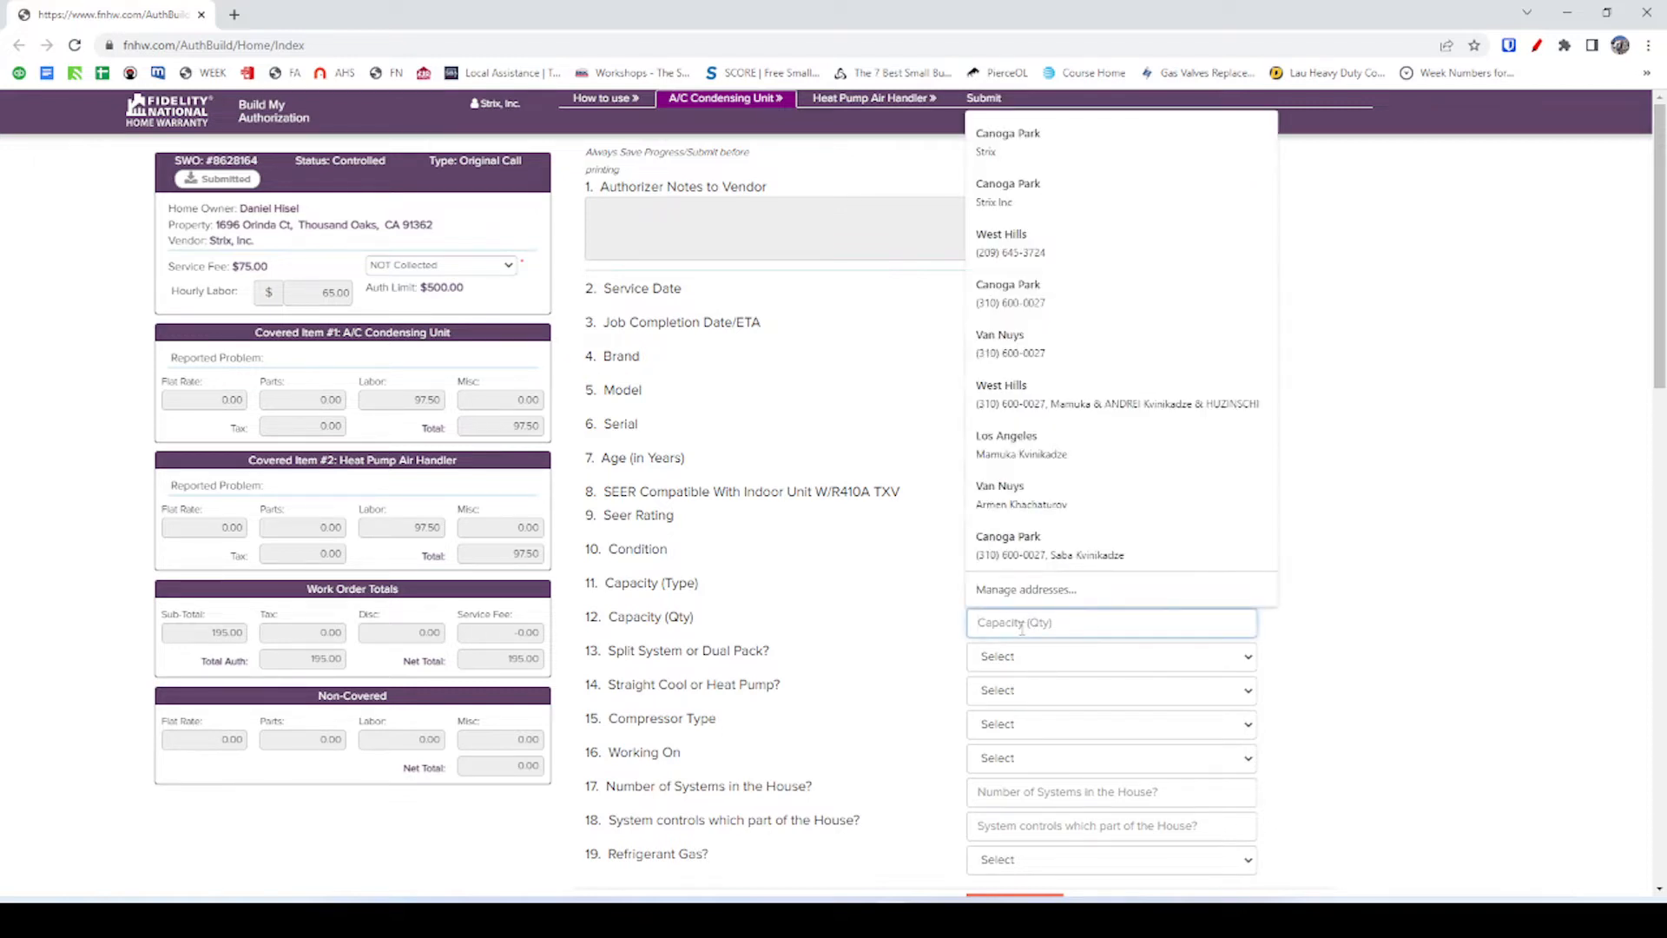
pyautogui.write('20')
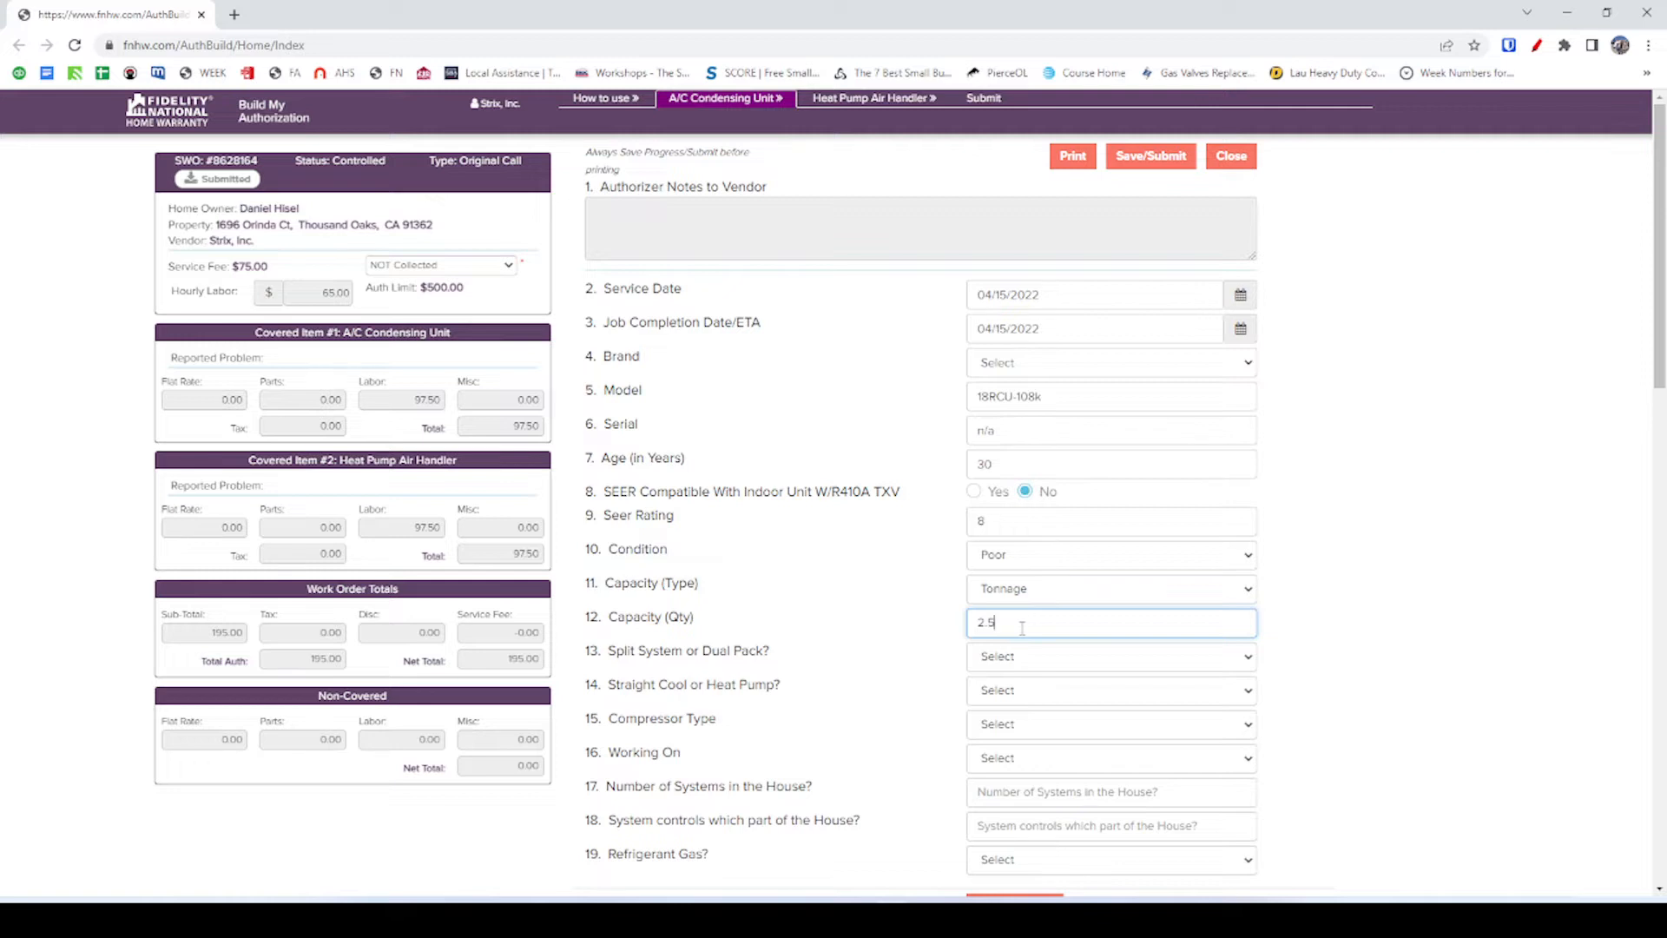
pyautogui.click(877, 634)
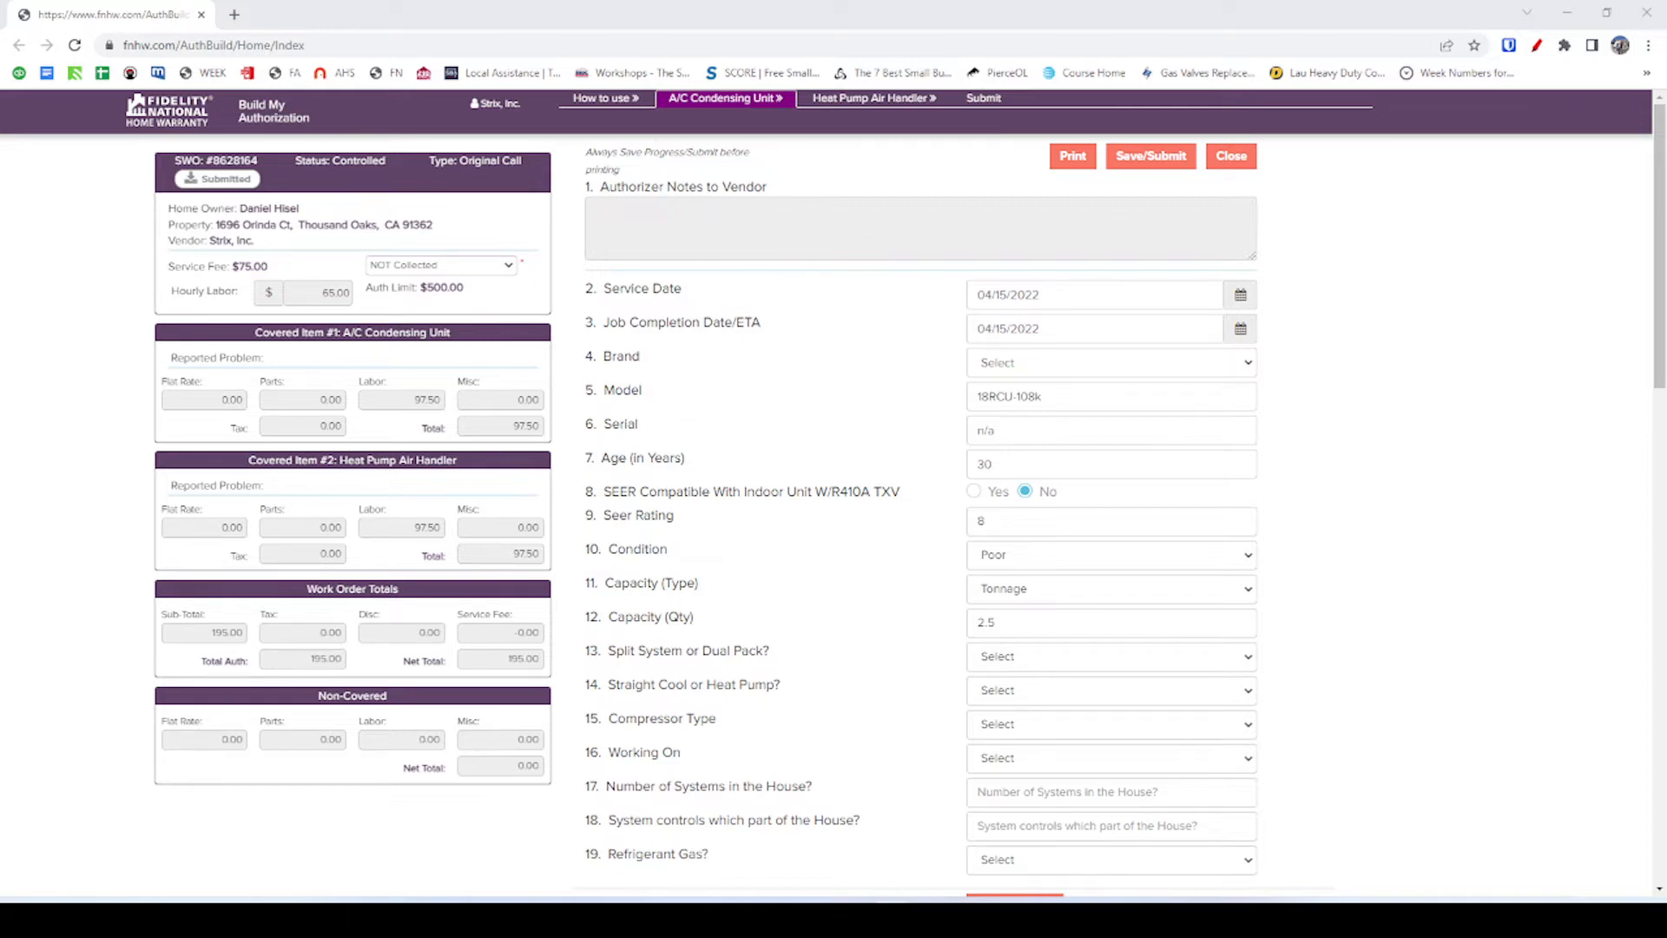
pyautogui.hotkey('alt', 'Tab')
# Review the customer record and Condenser Replacement #1079 form, then bring up the Redfin listing.
pyautogui.click(484, 7)
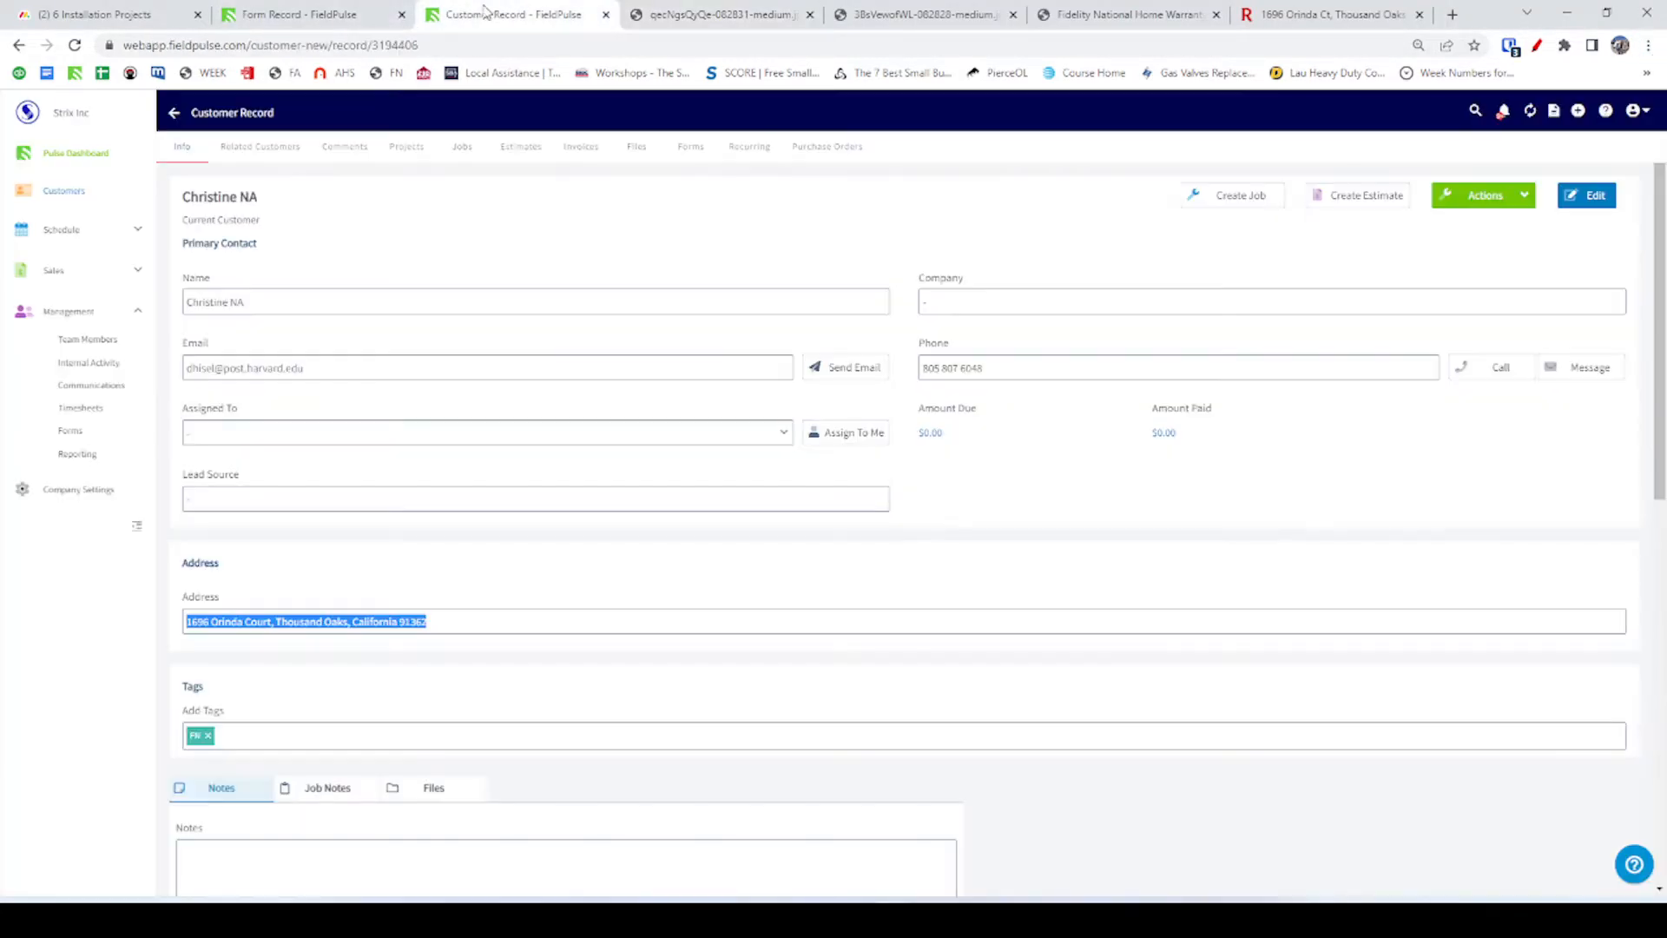
pyautogui.click(345, 16)
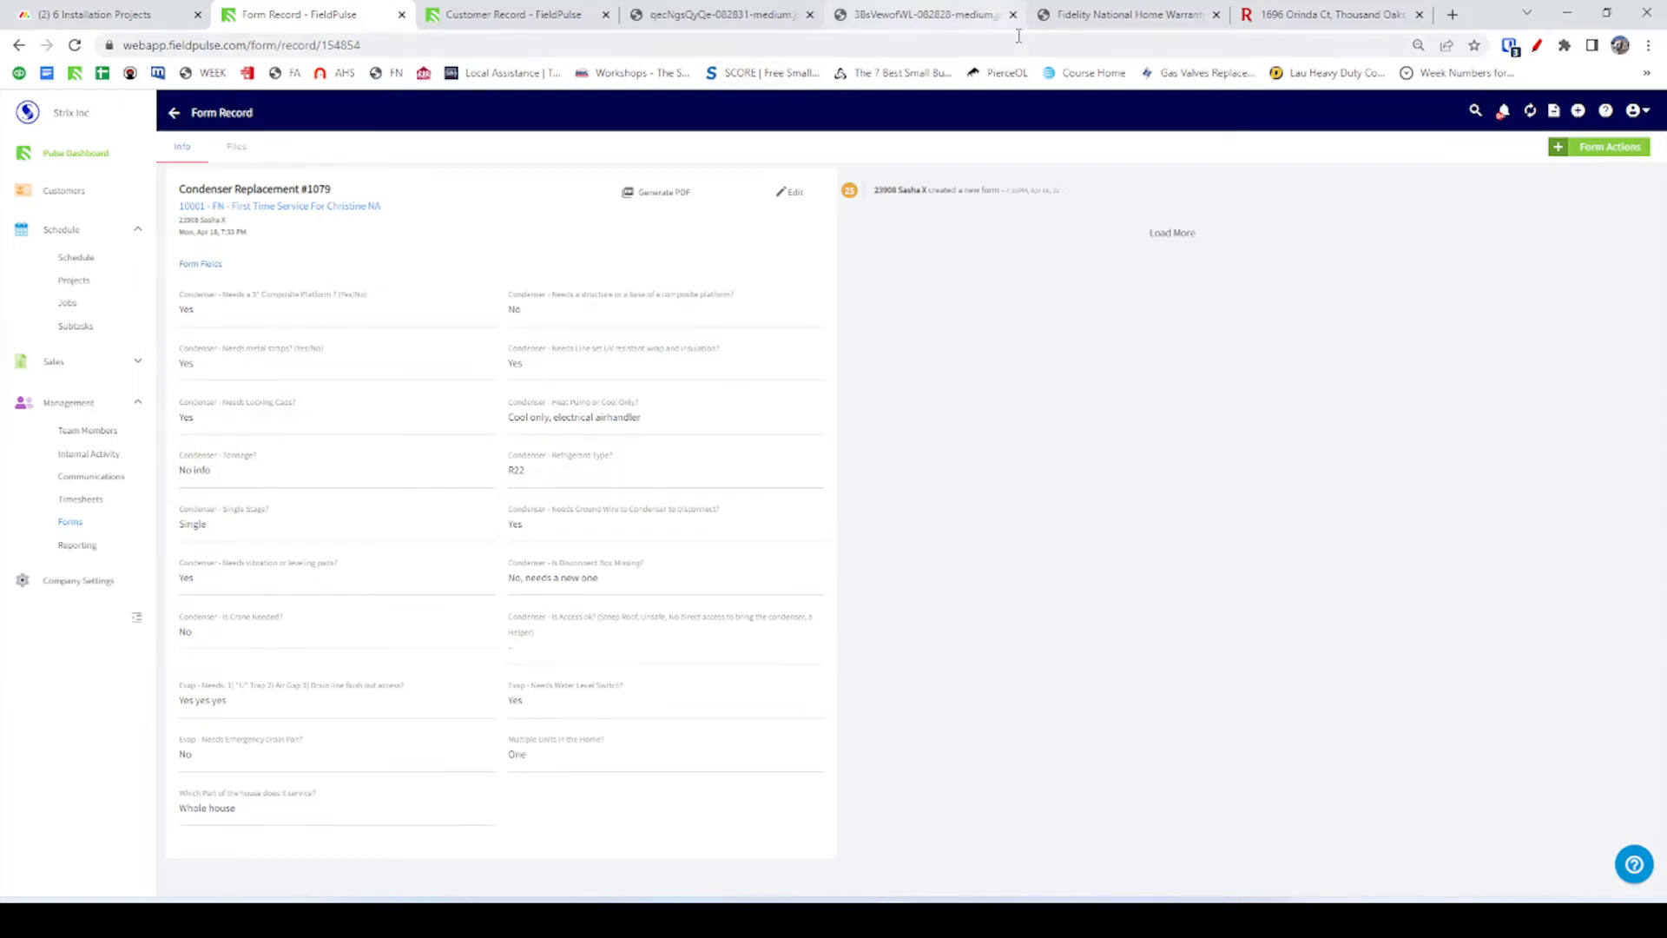
pyautogui.click(1328, 15)
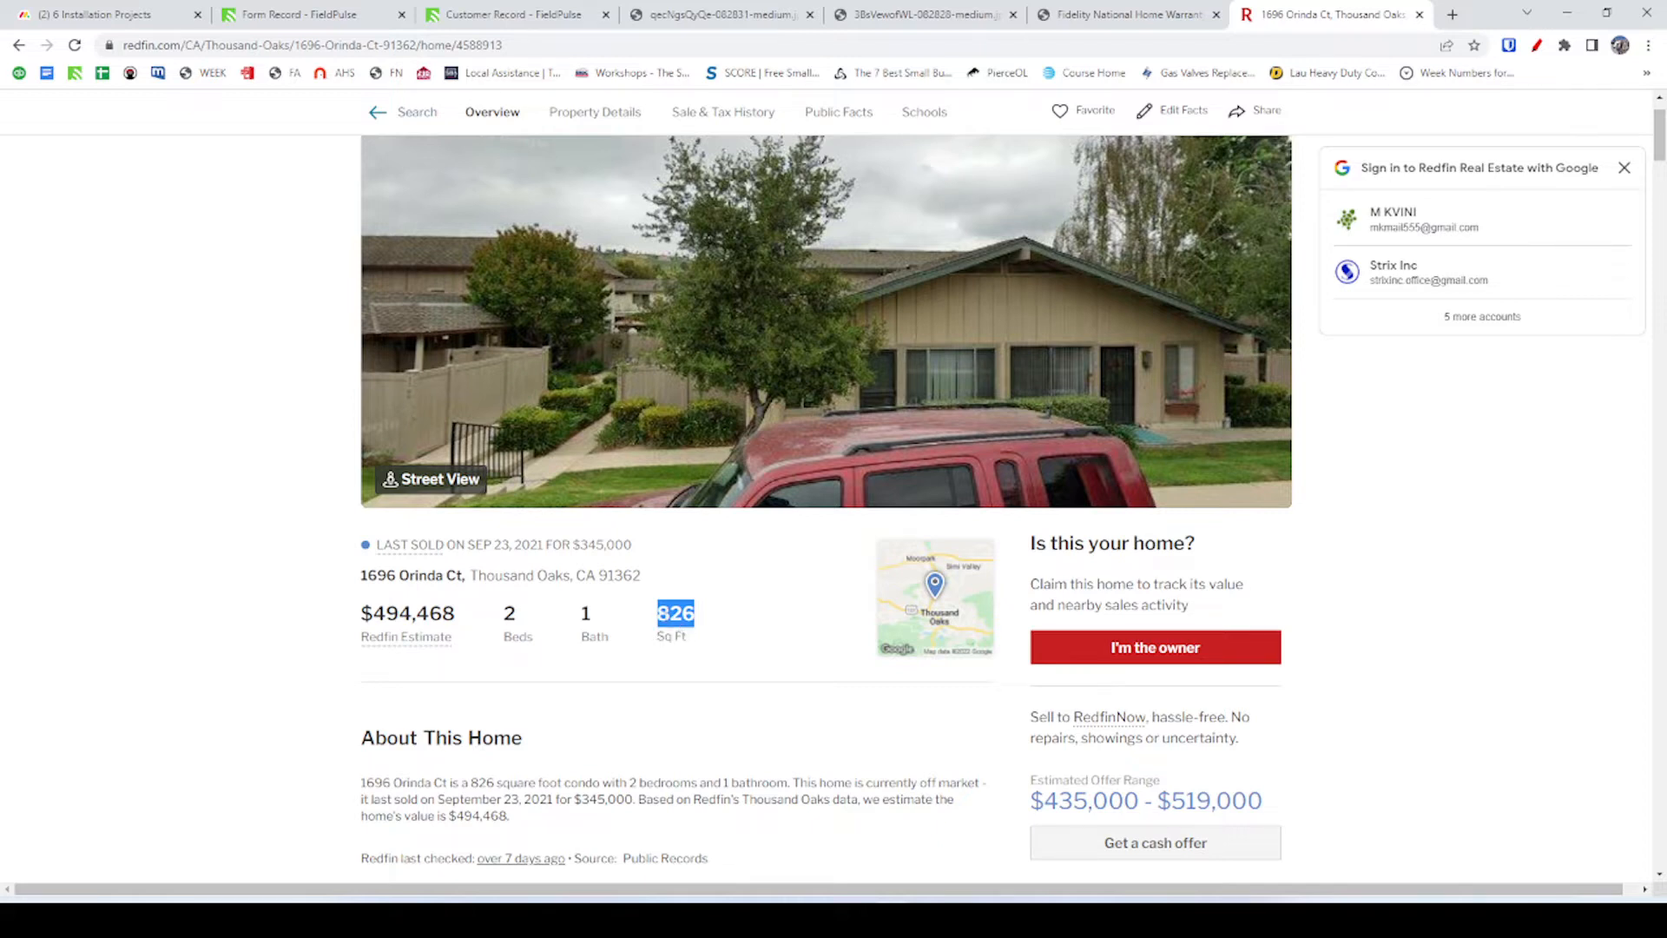
# Highlight the 826 sq ft figure on Redfin, then go back to the FieldPulse customer record.
pyautogui.click(662, 614)
pyautogui.doubleClick(677, 614)
pyautogui.click(678, 632)
pyautogui.doubleClick(676, 626)
pyautogui.click(681, 623)
pyautogui.click(518, 14)
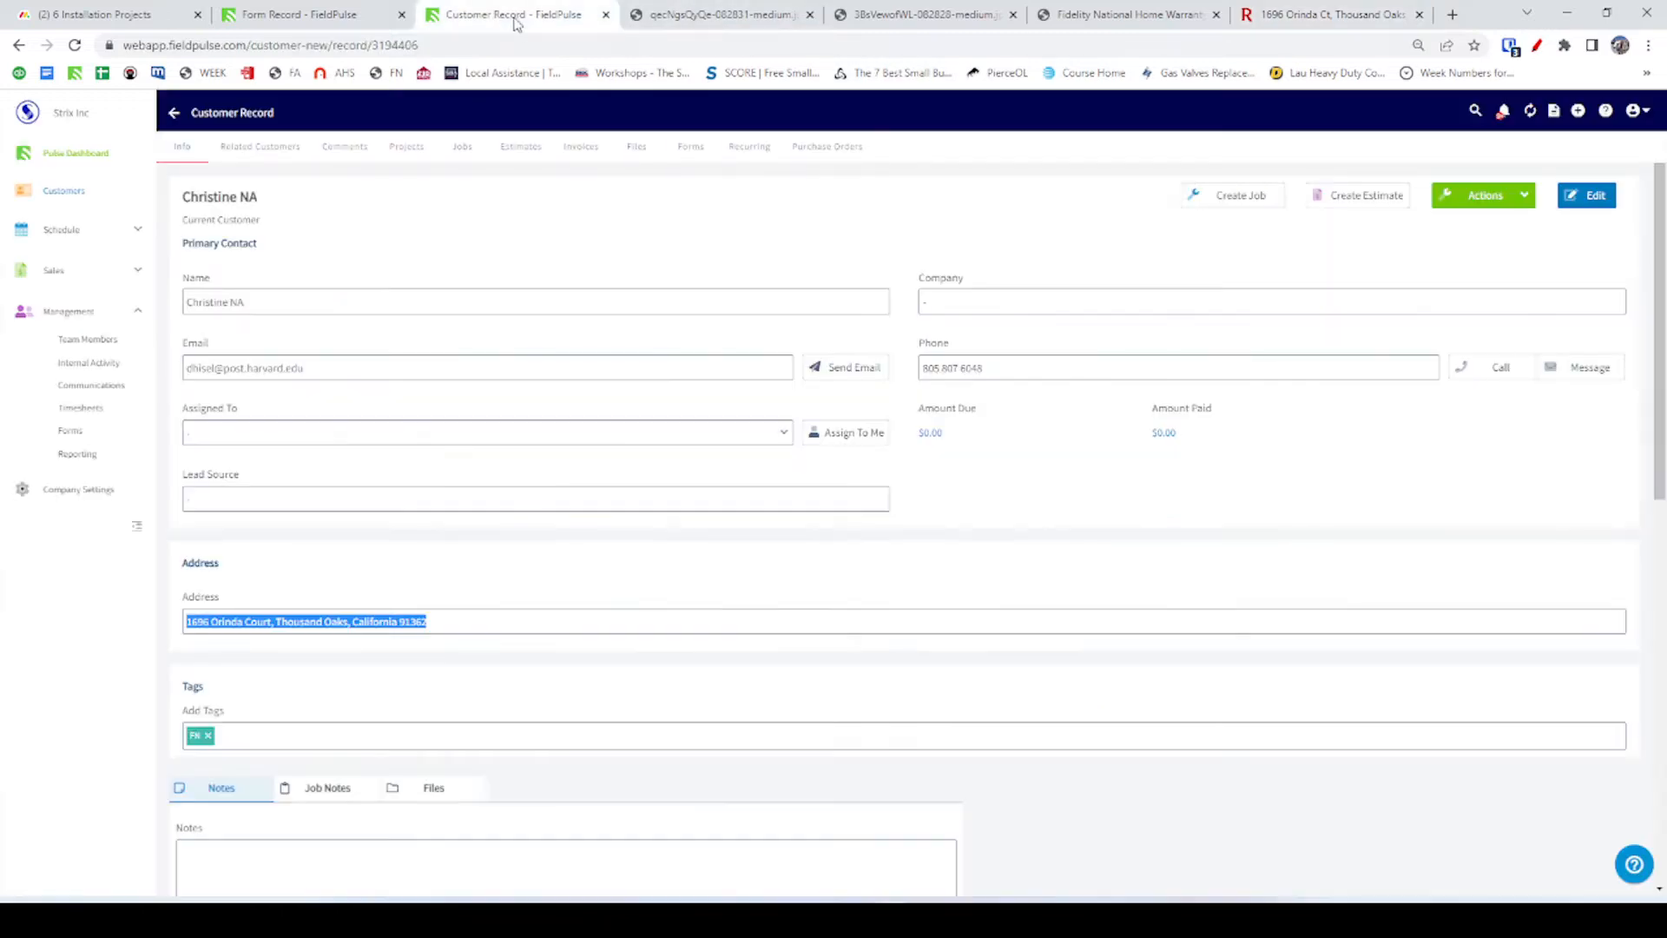
# Compare the Condenser Replacement #1079 form record with the customer record, then return to AuthBuilder.
pyautogui.click(372, 10)
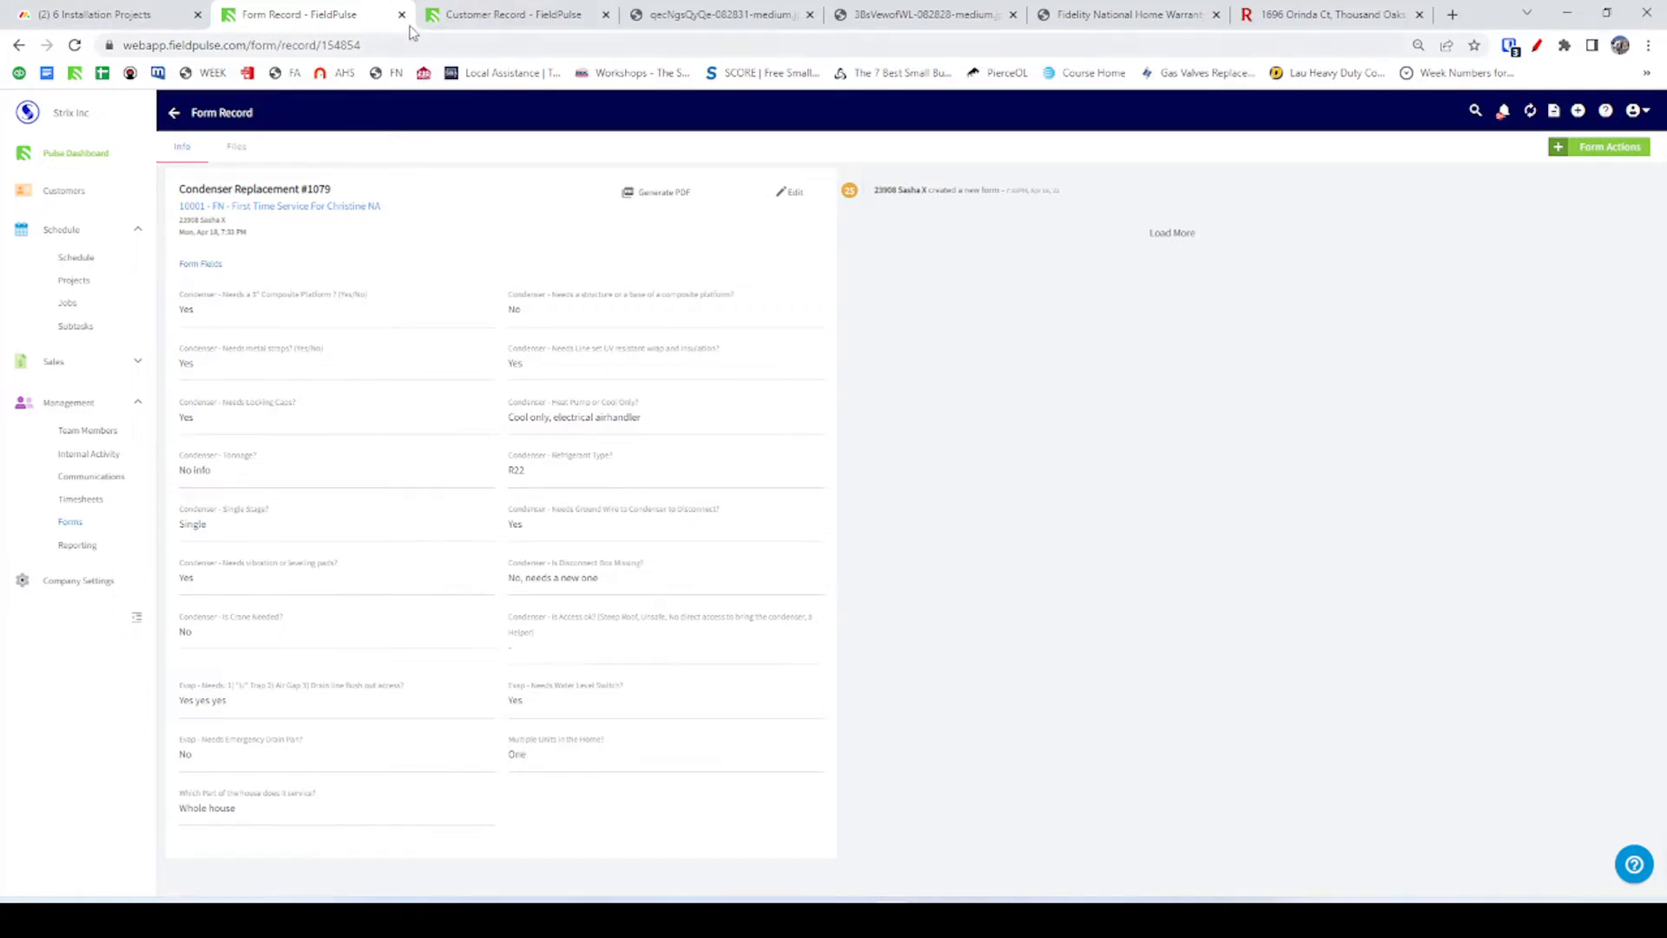
pyautogui.click(465, 19)
pyautogui.click(370, 16)
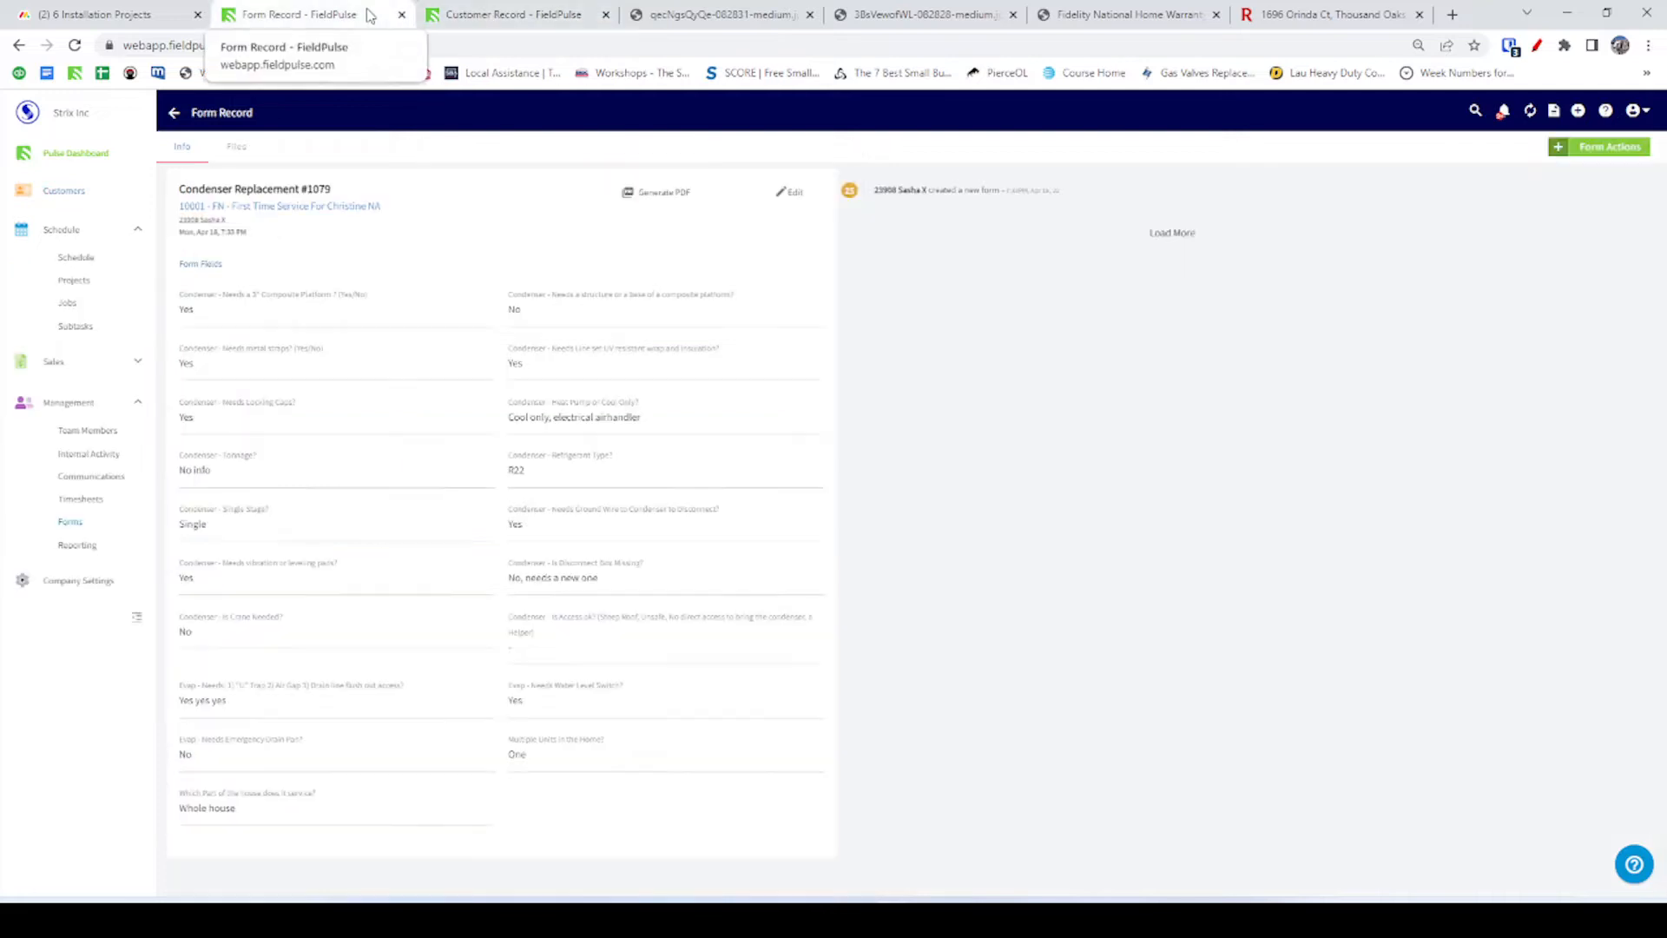
pyautogui.hotkey('alt', 'Tab')
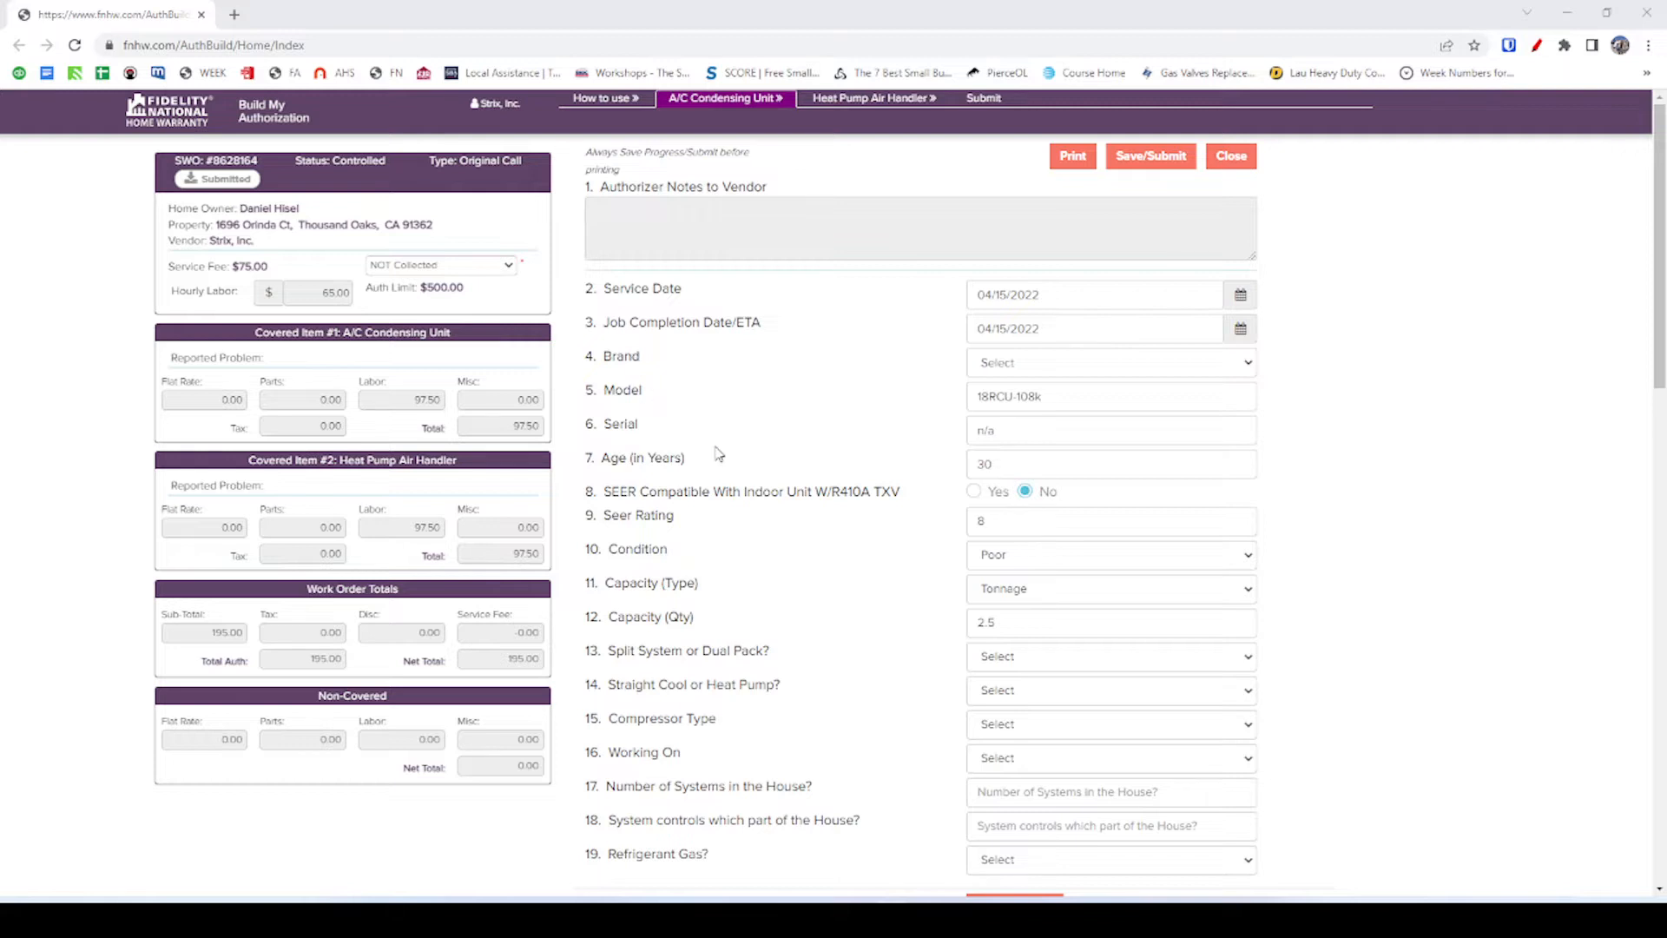
# In the customer record's Files, preview the condenser and furnace photos full size, then return to AuthBuilder.
pyautogui.hotkey('alt', 'Tab')
pyautogui.click(492, 24)
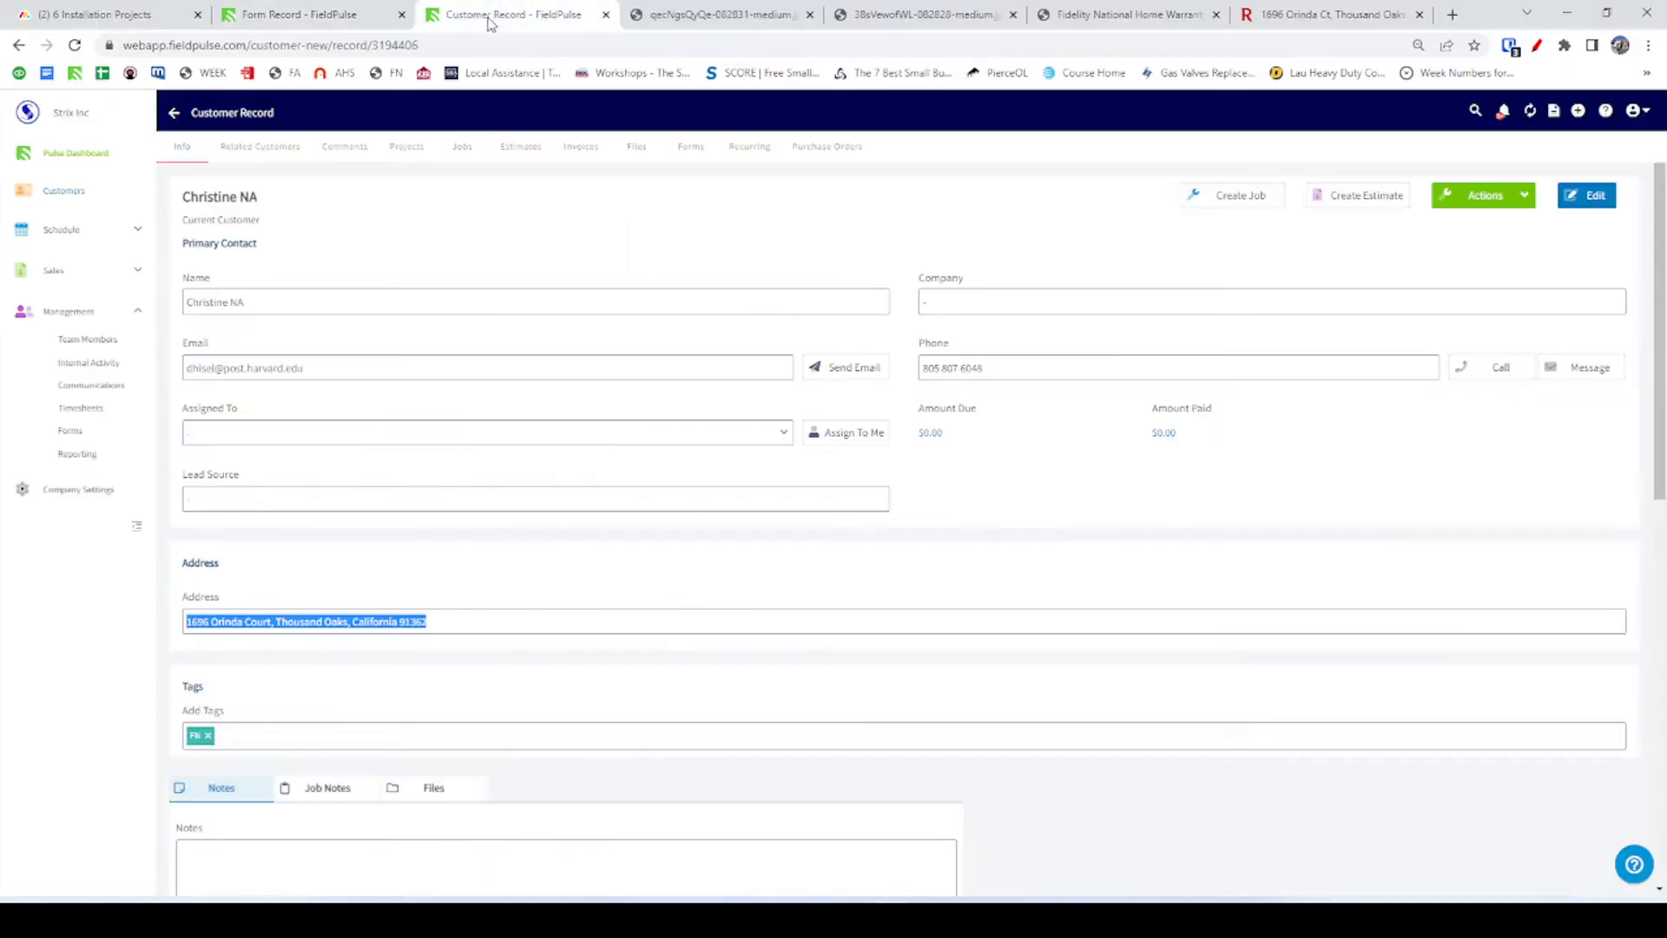
pyautogui.click(362, 19)
pyautogui.click(500, 14)
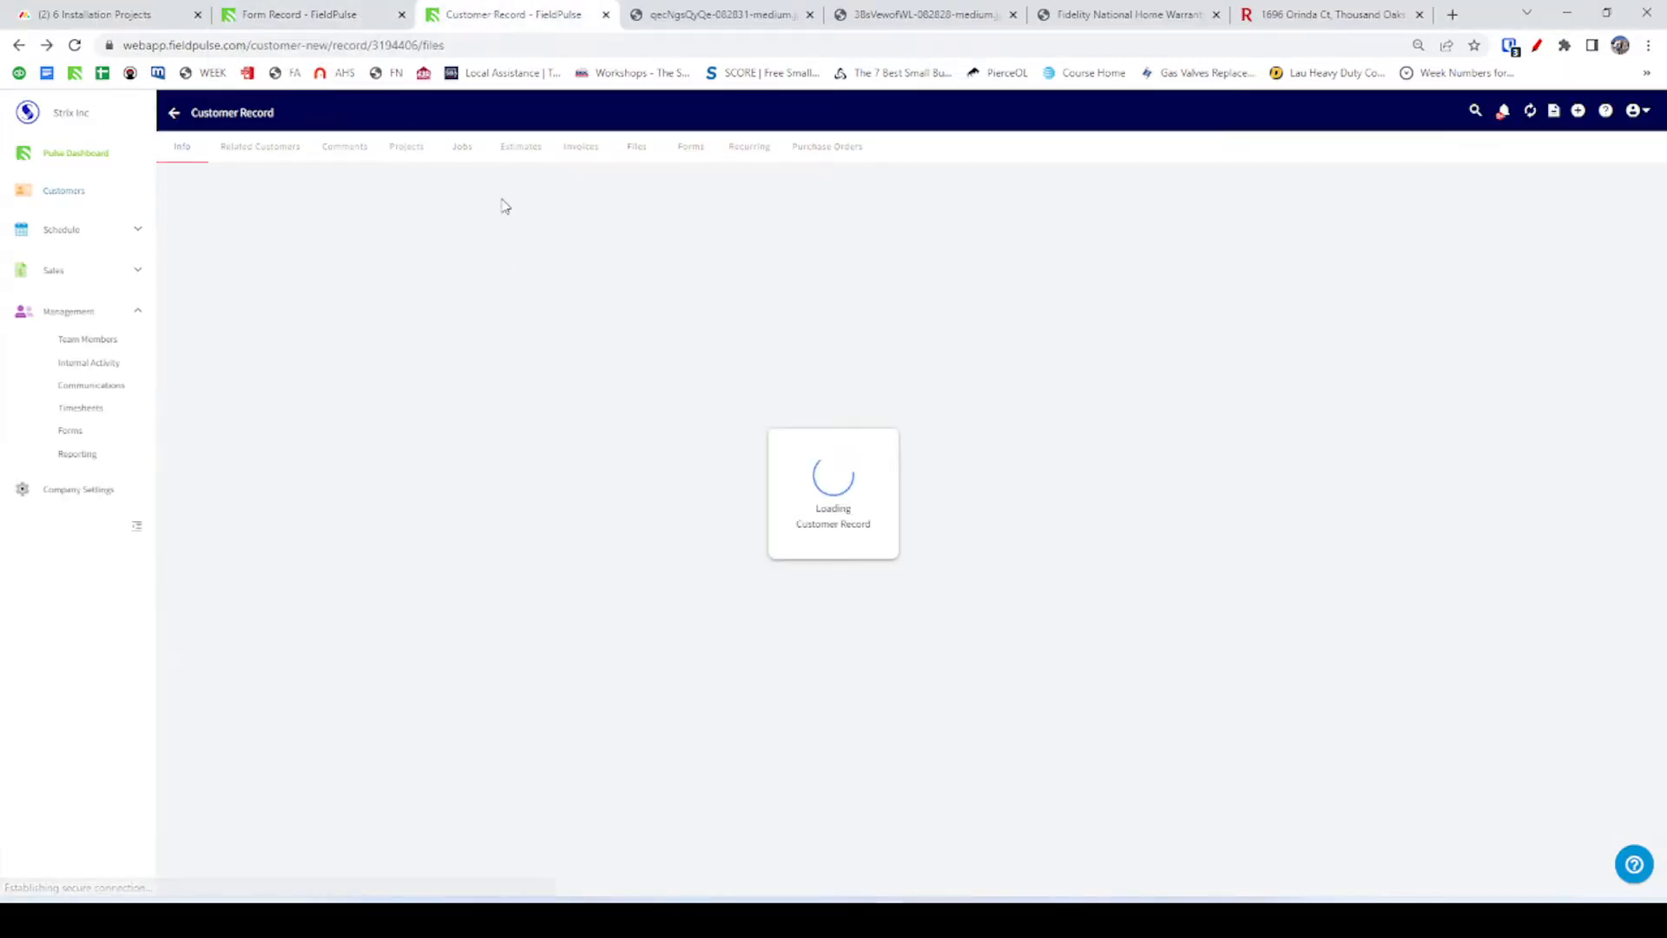
pyautogui.click(309, 269)
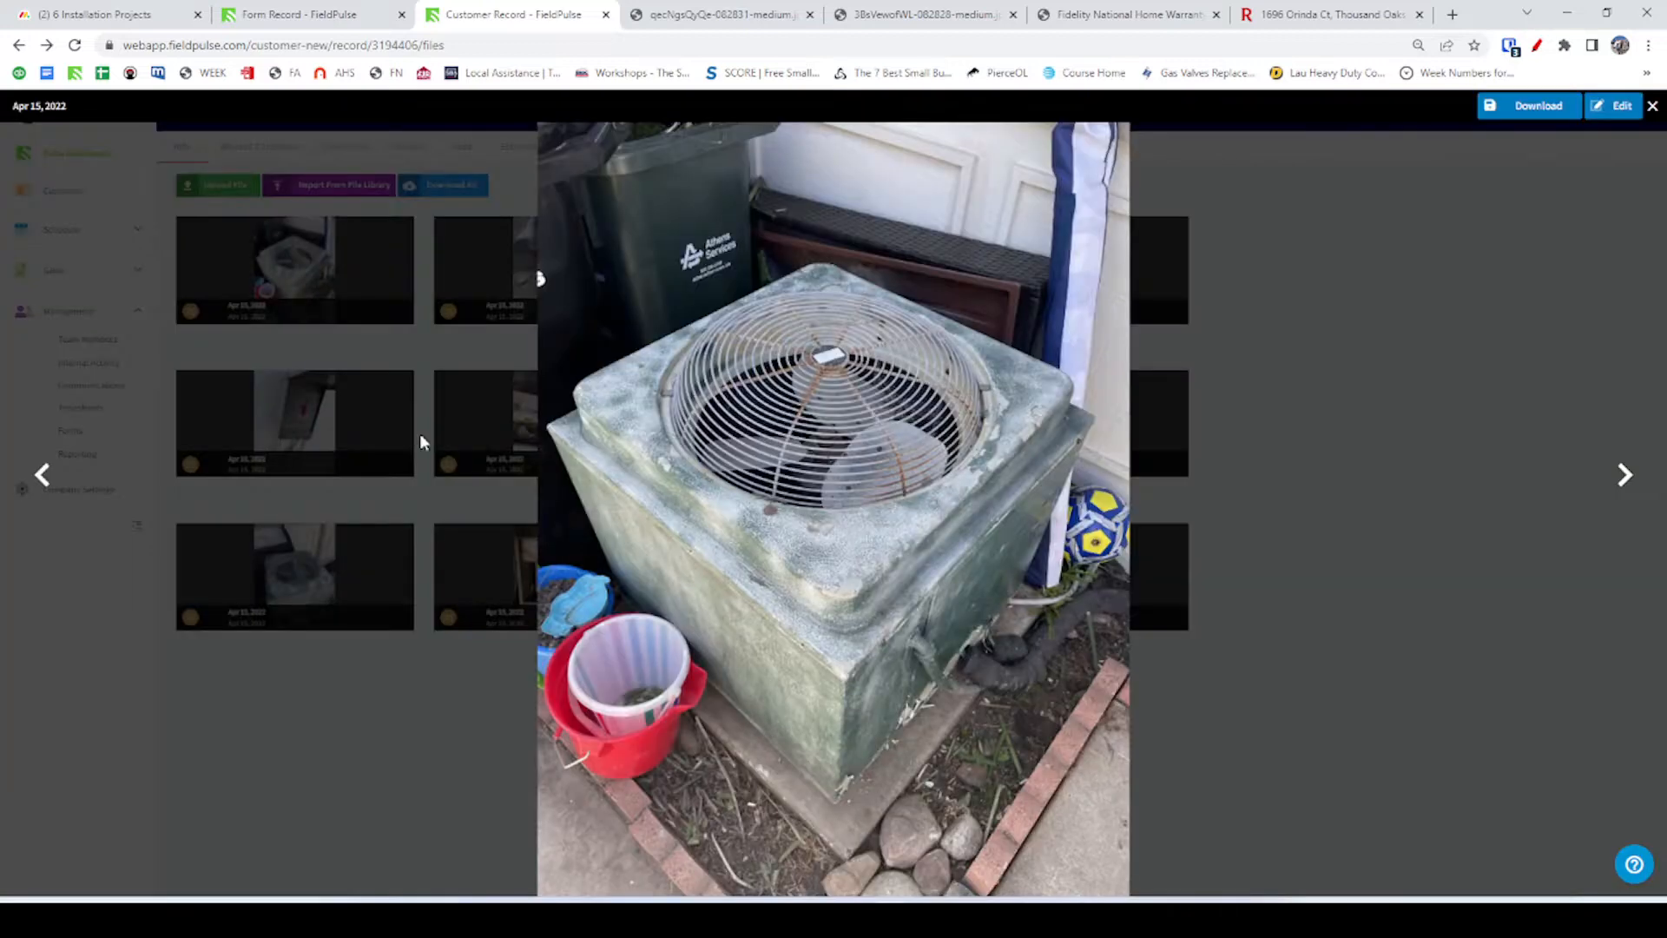
pyautogui.click(1652, 106)
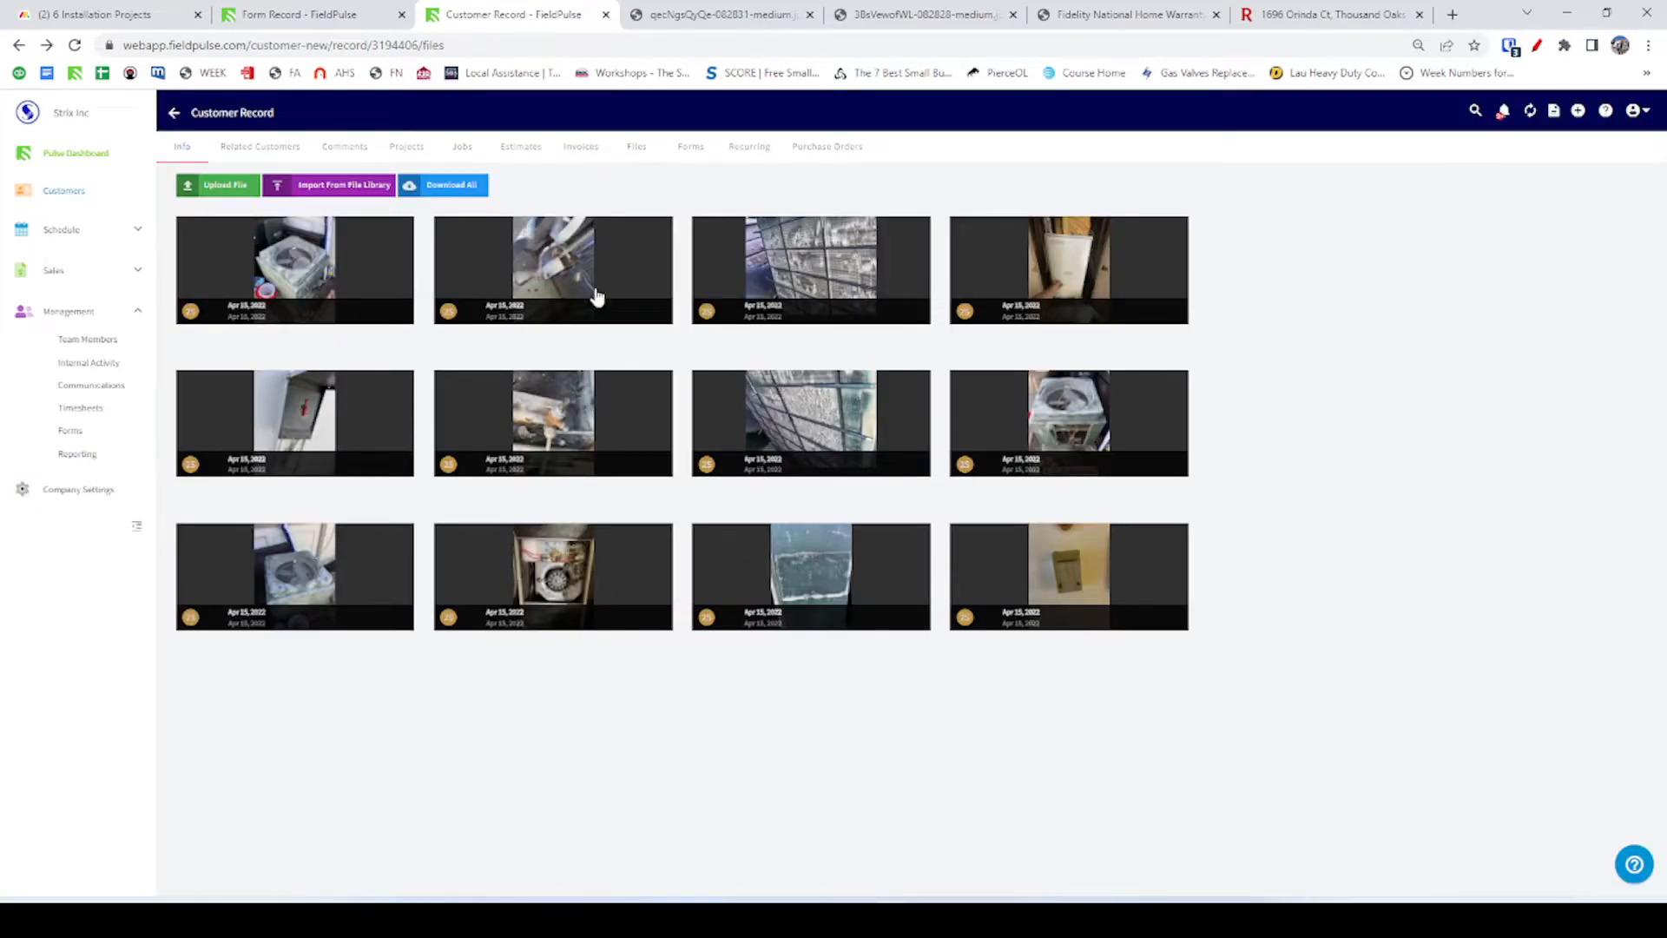
pyautogui.click(1071, 271)
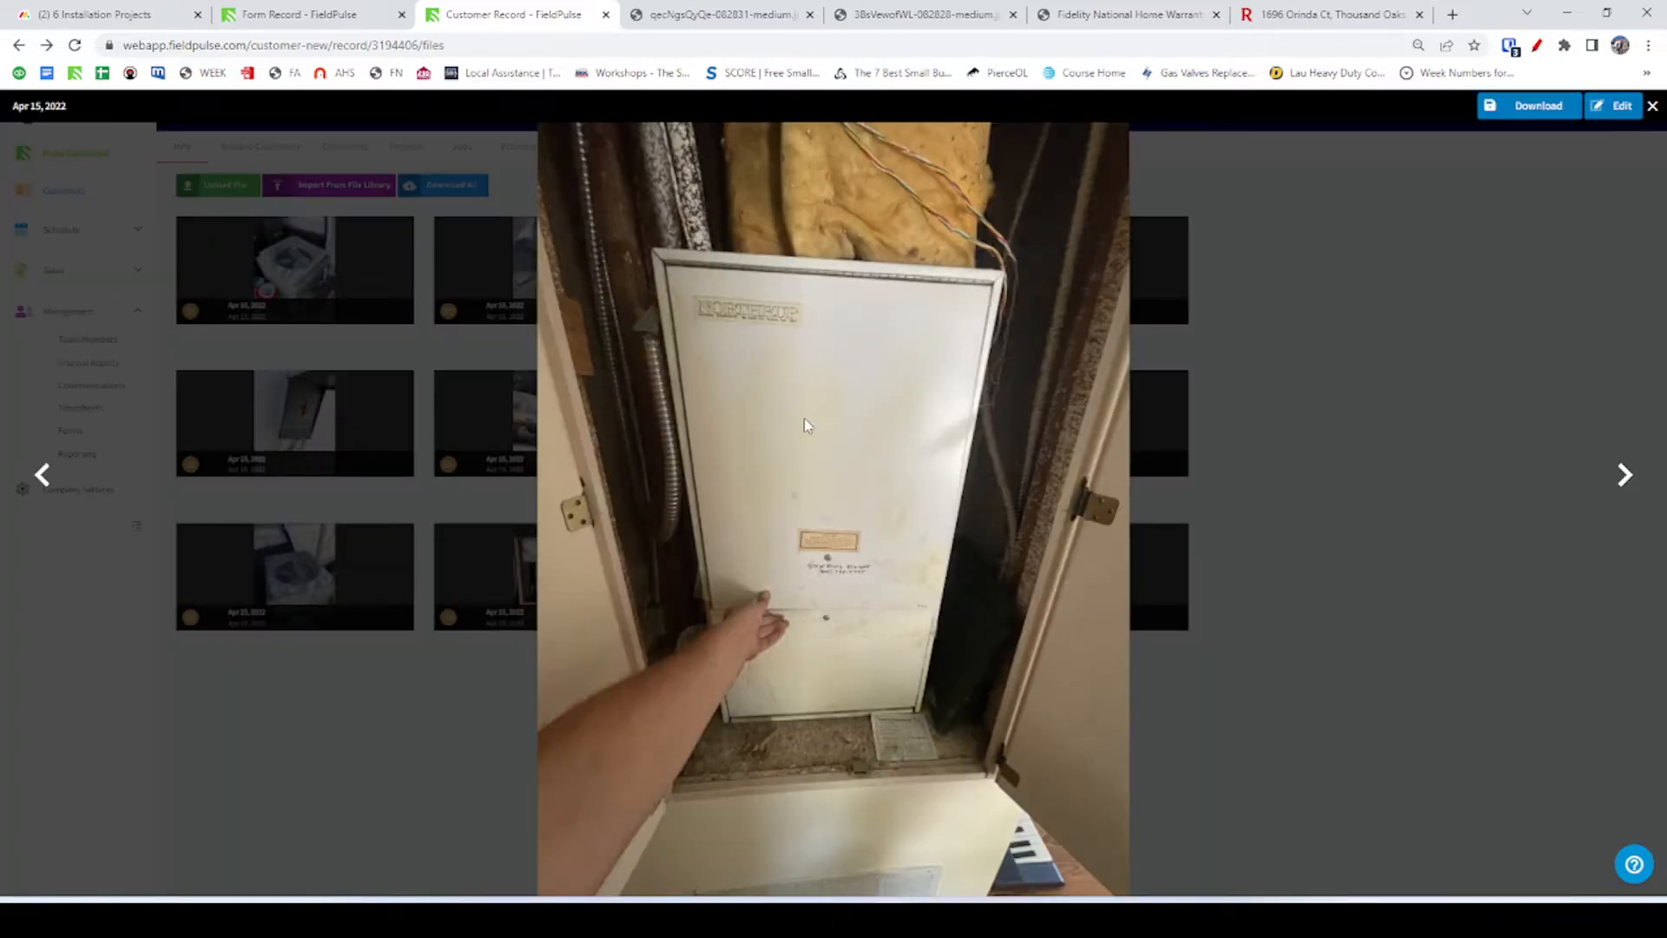
pyautogui.click(1652, 105)
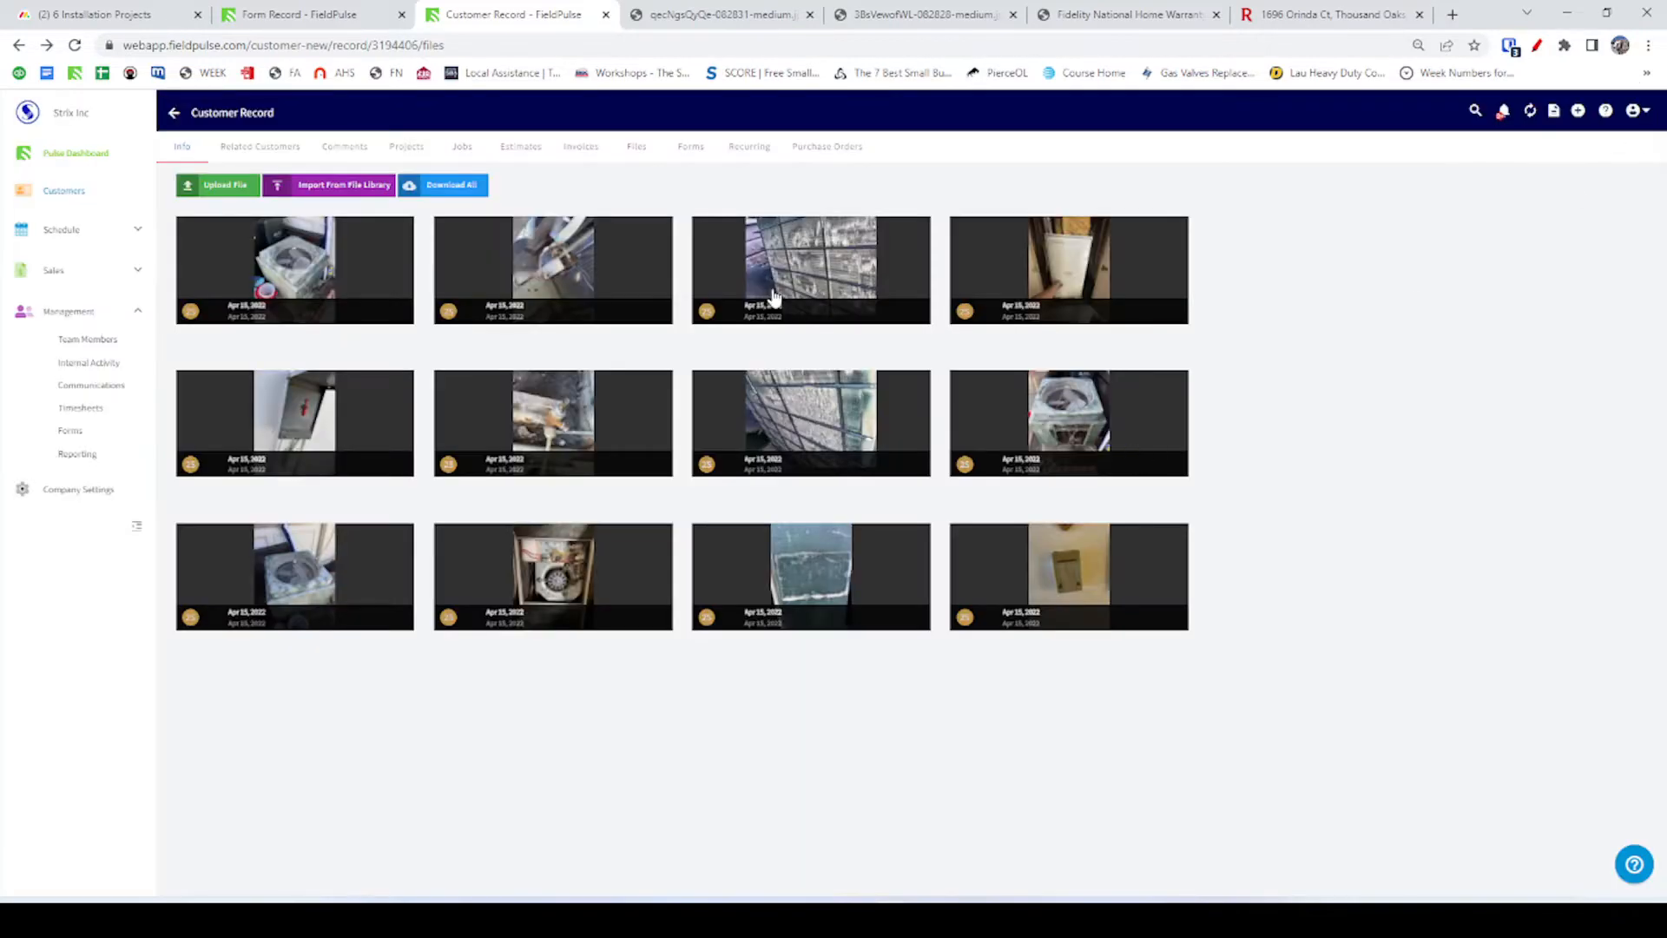
pyautogui.hotkey('alt', 'Tab')
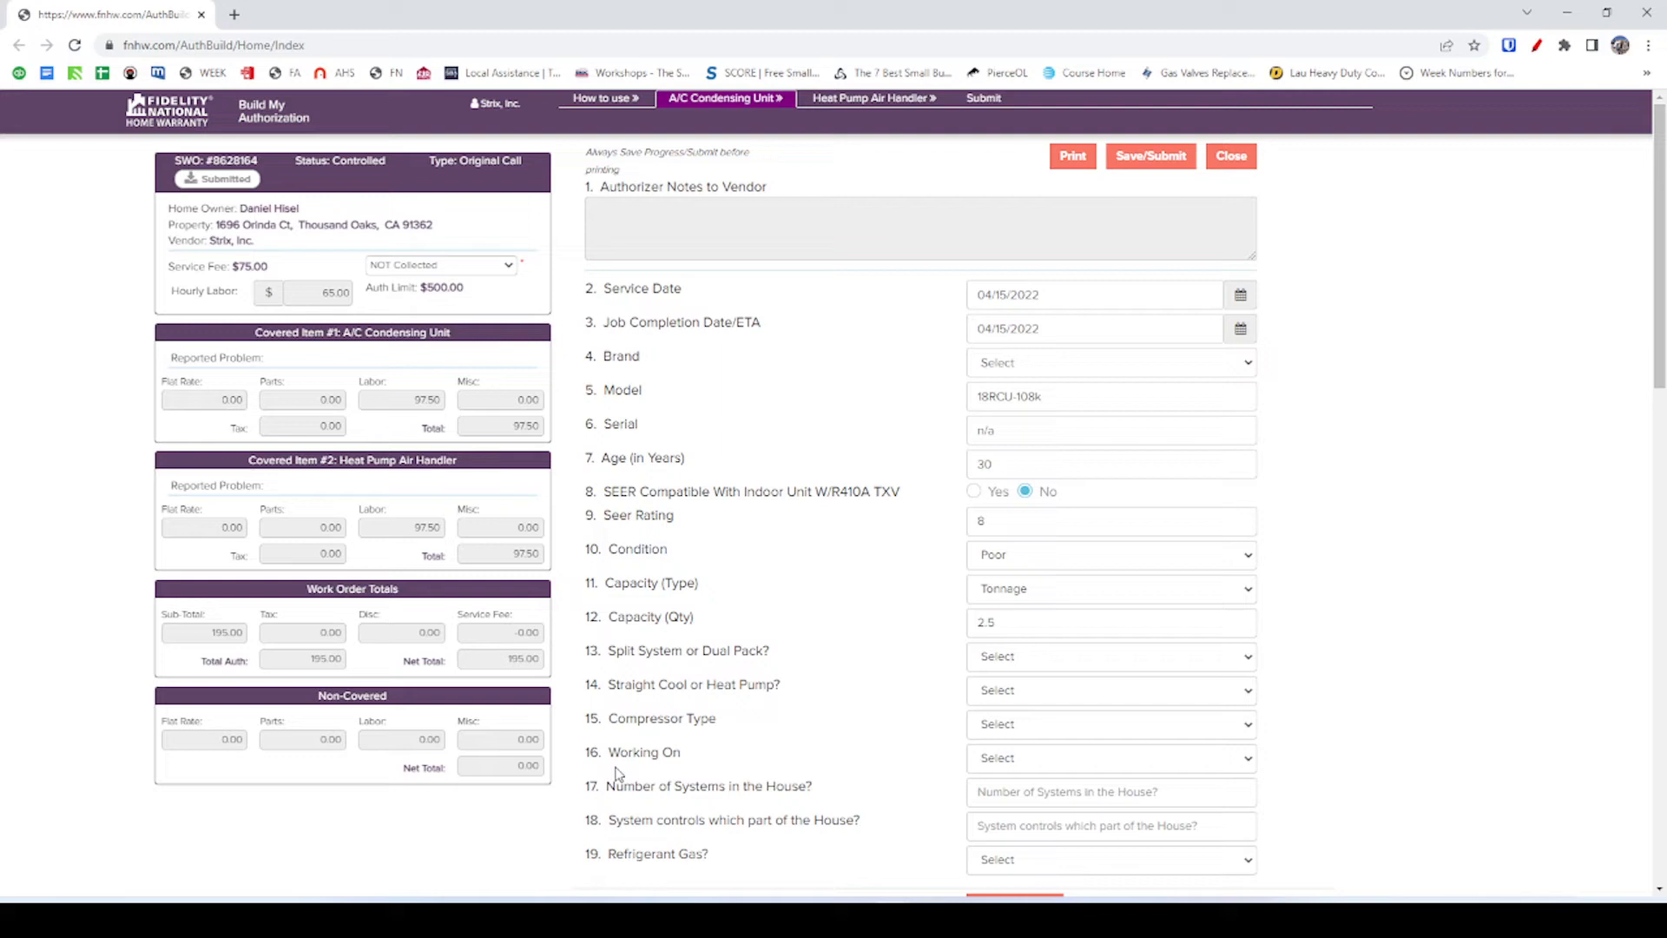
# Set the unit type to Split System and check the FieldPulse condenser form record.
pyautogui.click(1011, 657)
pyautogui.click(1020, 695)
pyautogui.hotkey('alt', 'Tab')
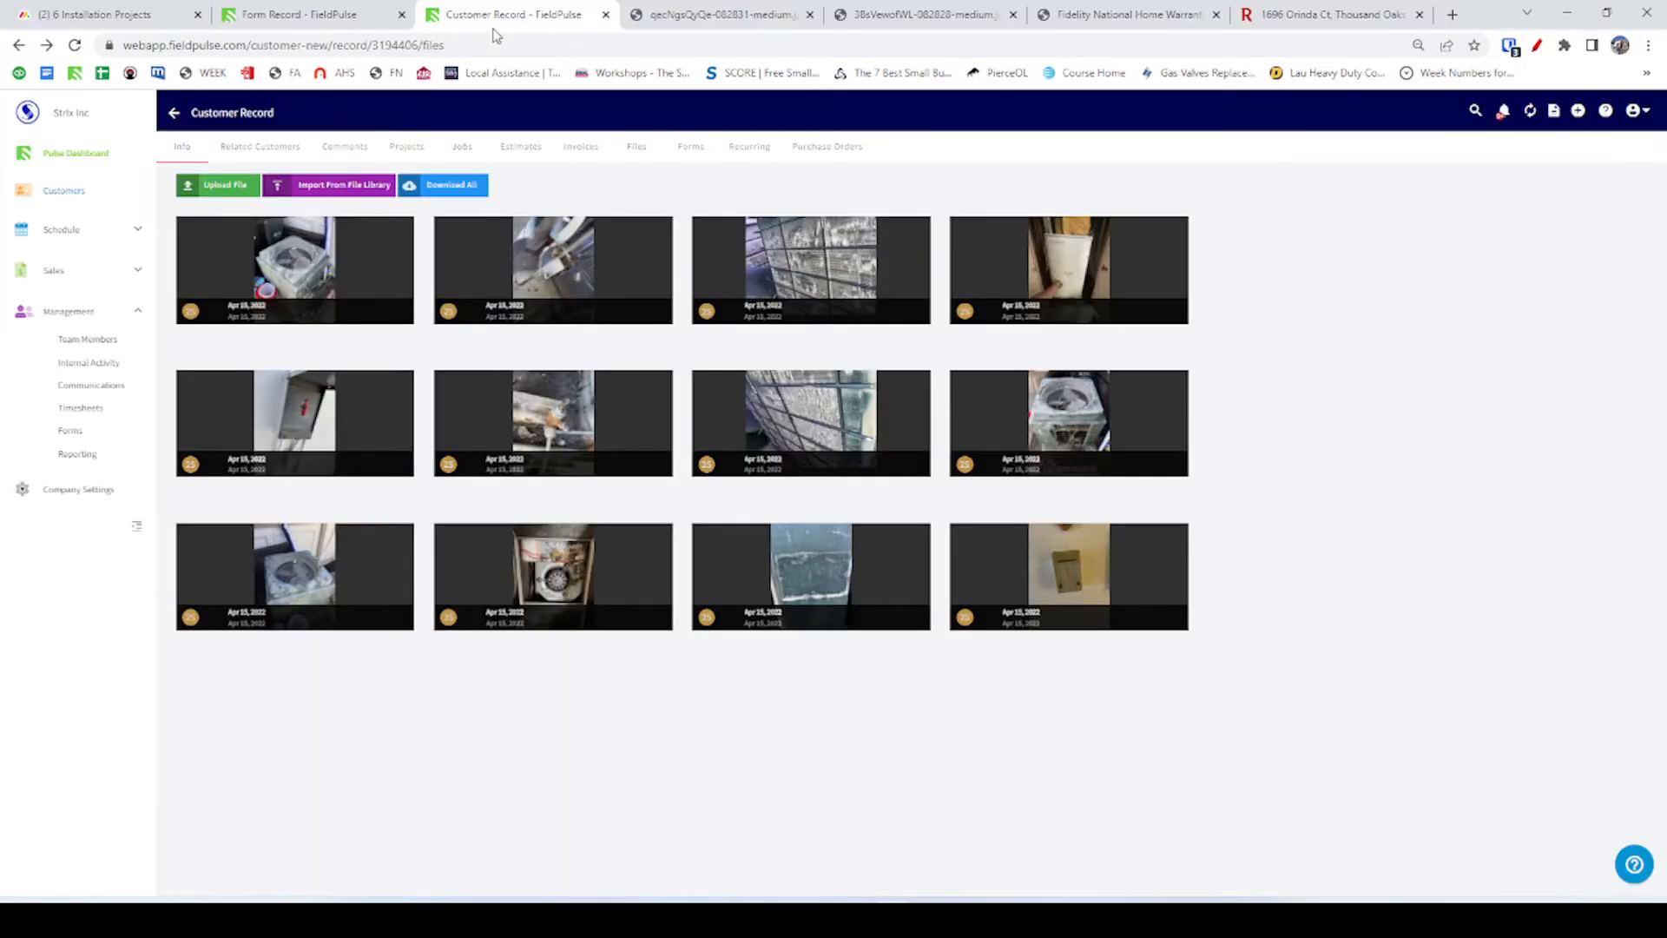
pyautogui.click(347, 13)
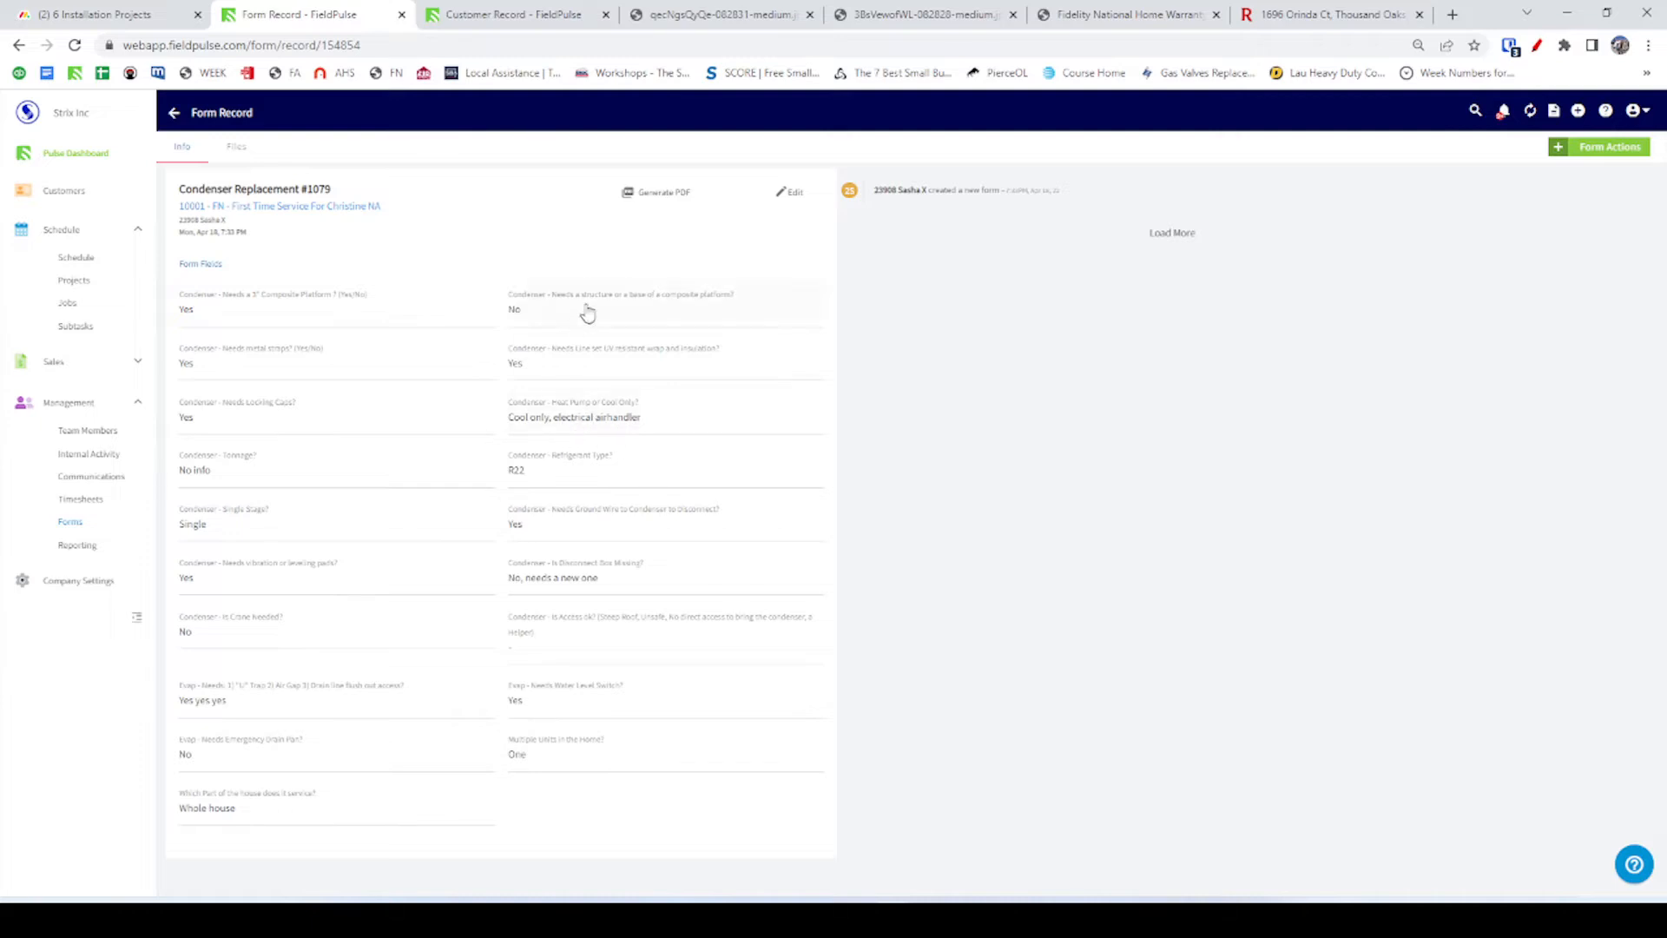
pyautogui.hotkey('alt', 'Tab')
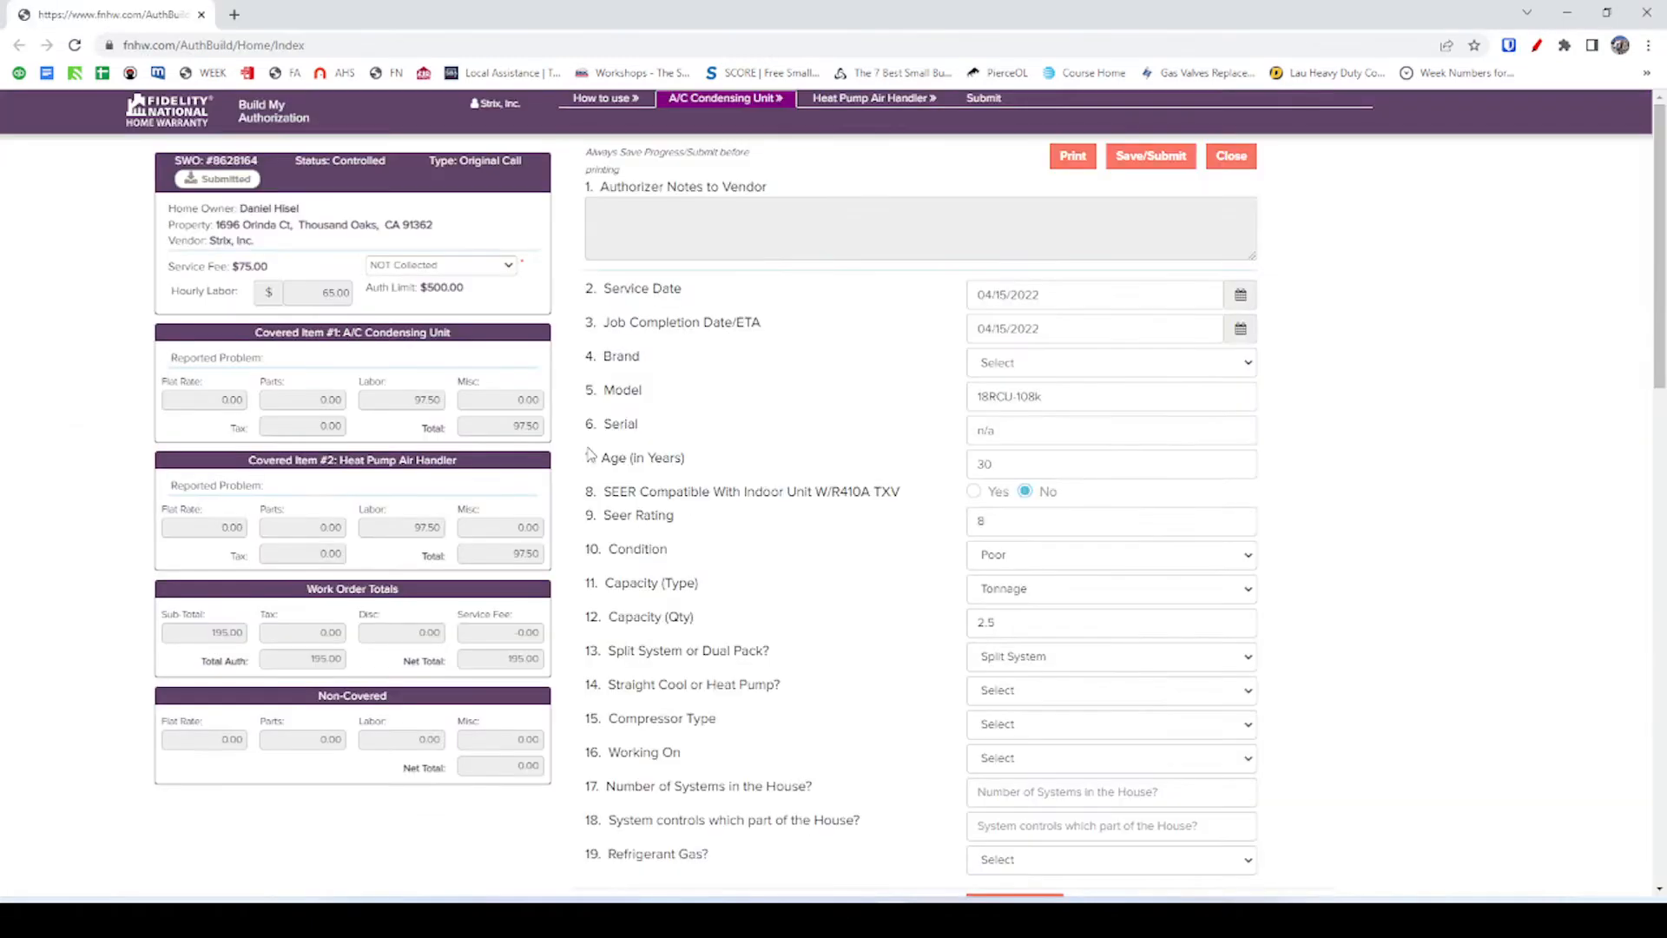
# Set Straight Cool or Heat Pump to Straight Cool, then check FieldPulse's form.
pyautogui.click(1029, 698)
pyautogui.click(1029, 728)
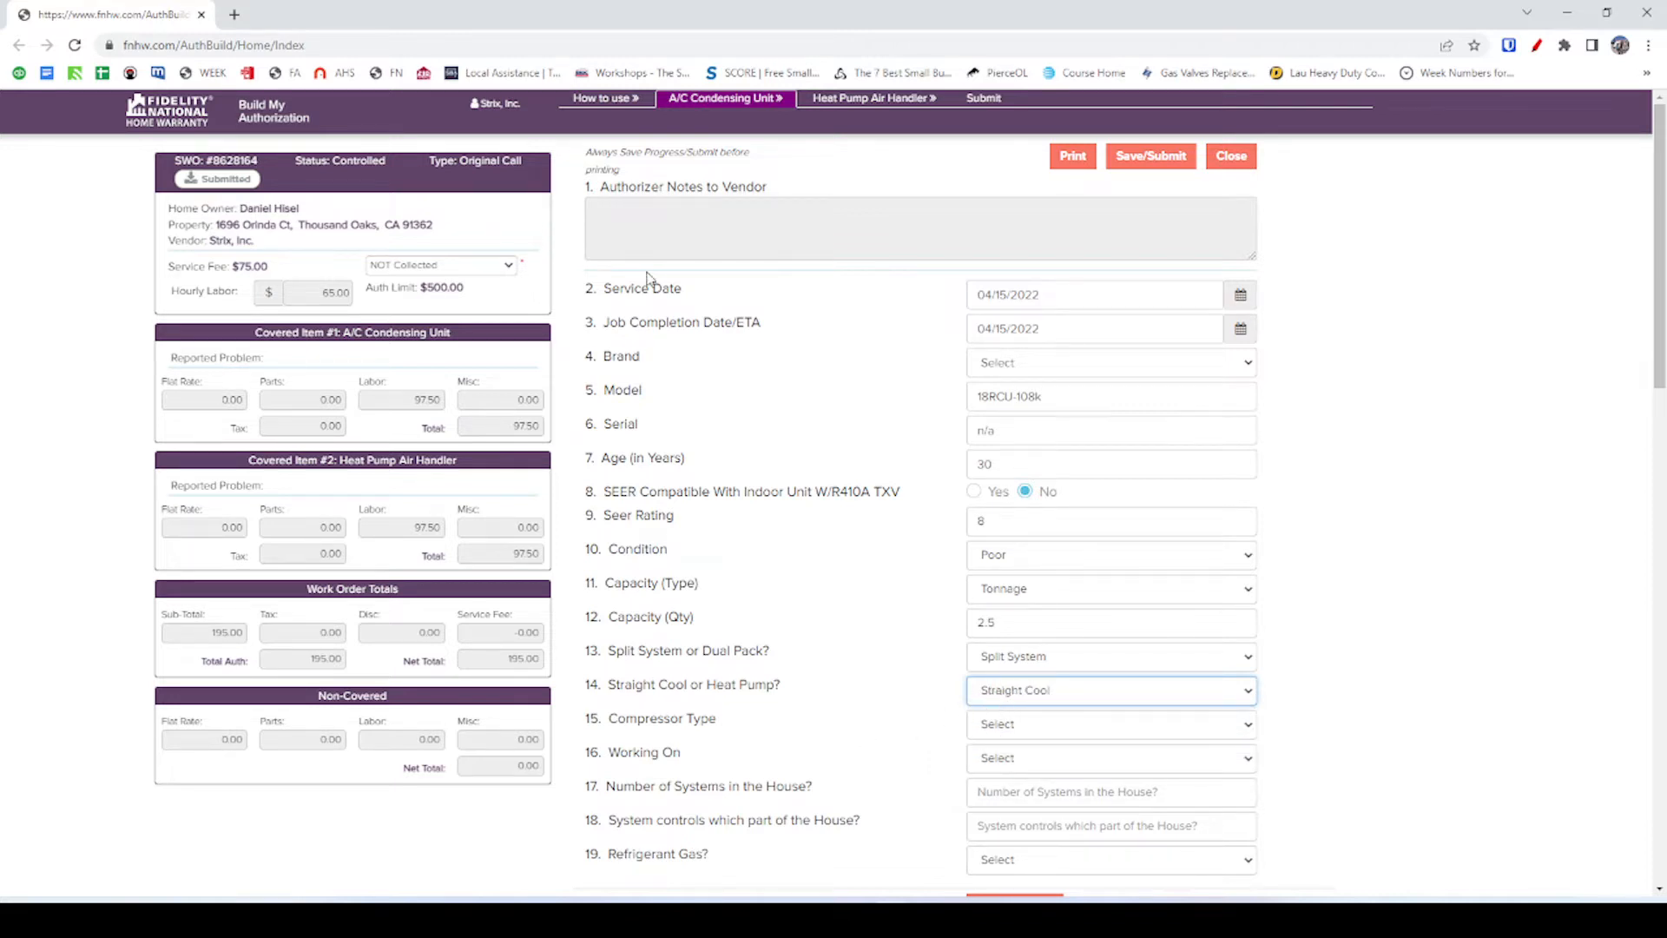
pyautogui.hotkey('alt', 'Tab')
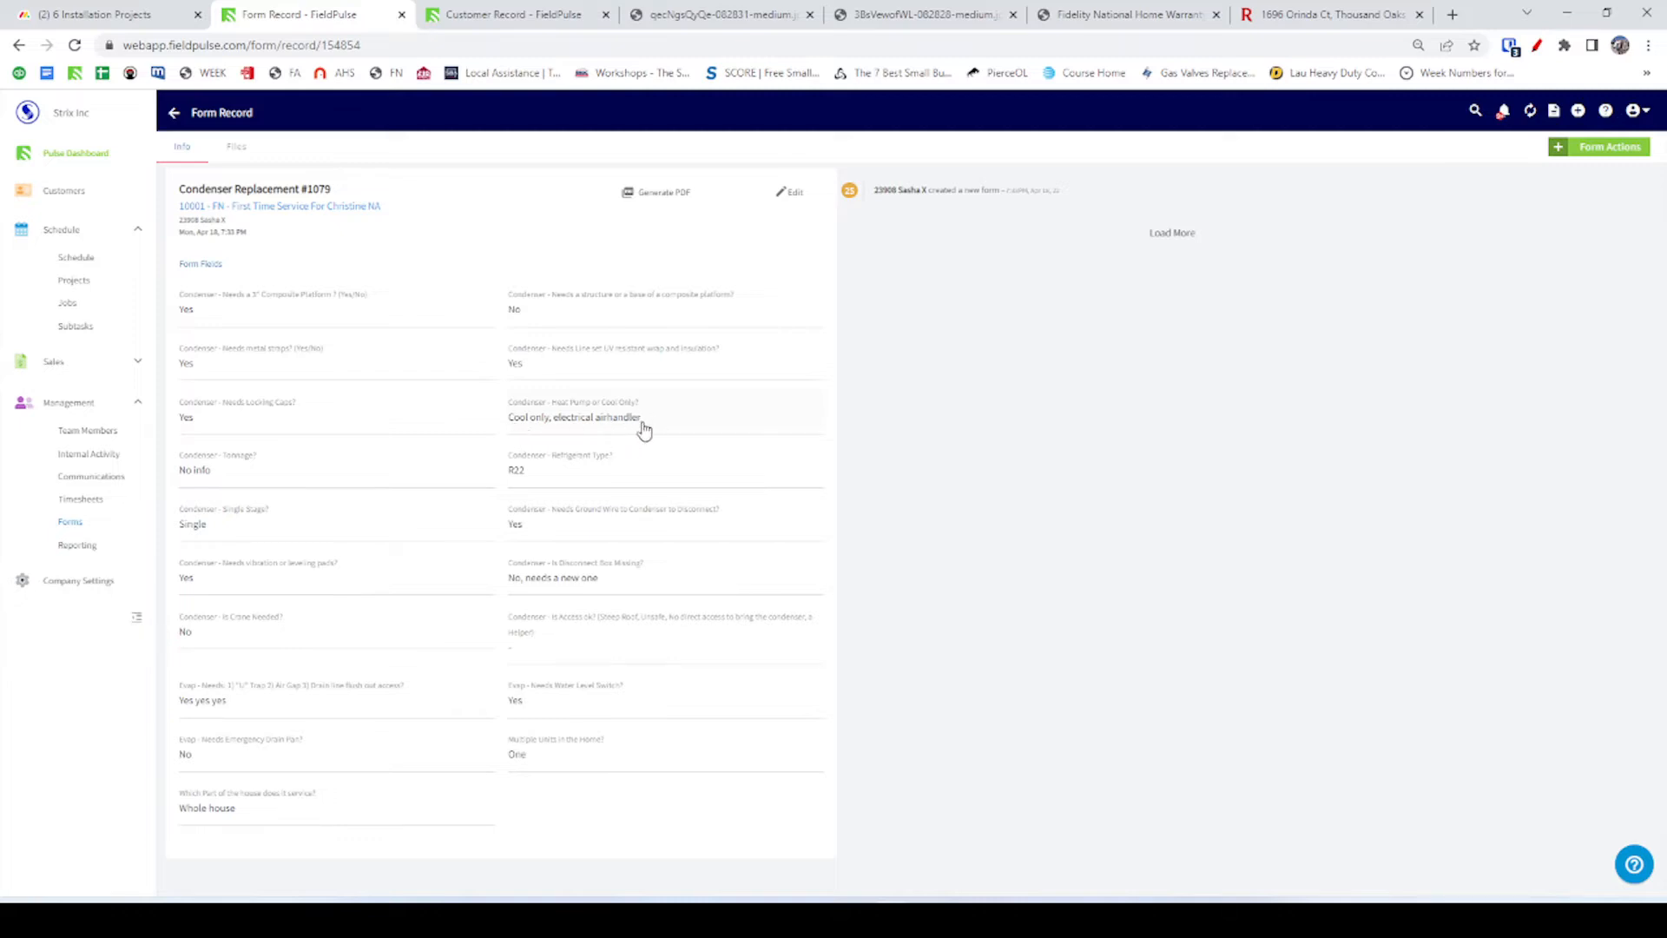
# Change the system type answer to Heat Pump.
pyautogui.hotkey('alt', 'Tab')
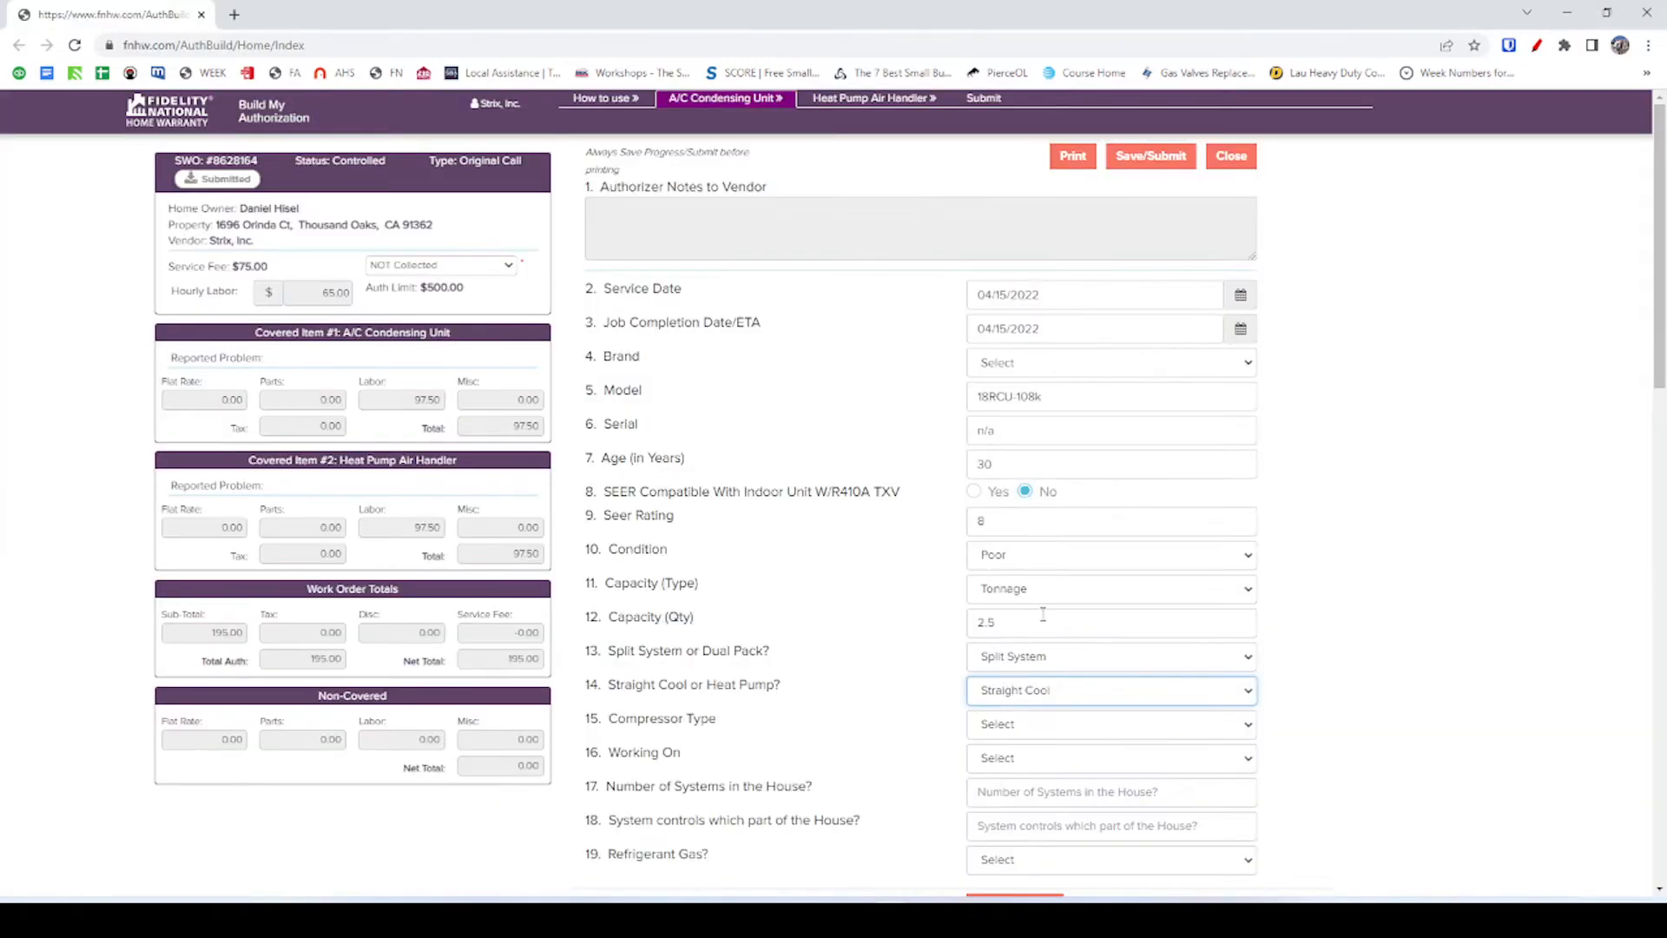
pyautogui.click(1045, 702)
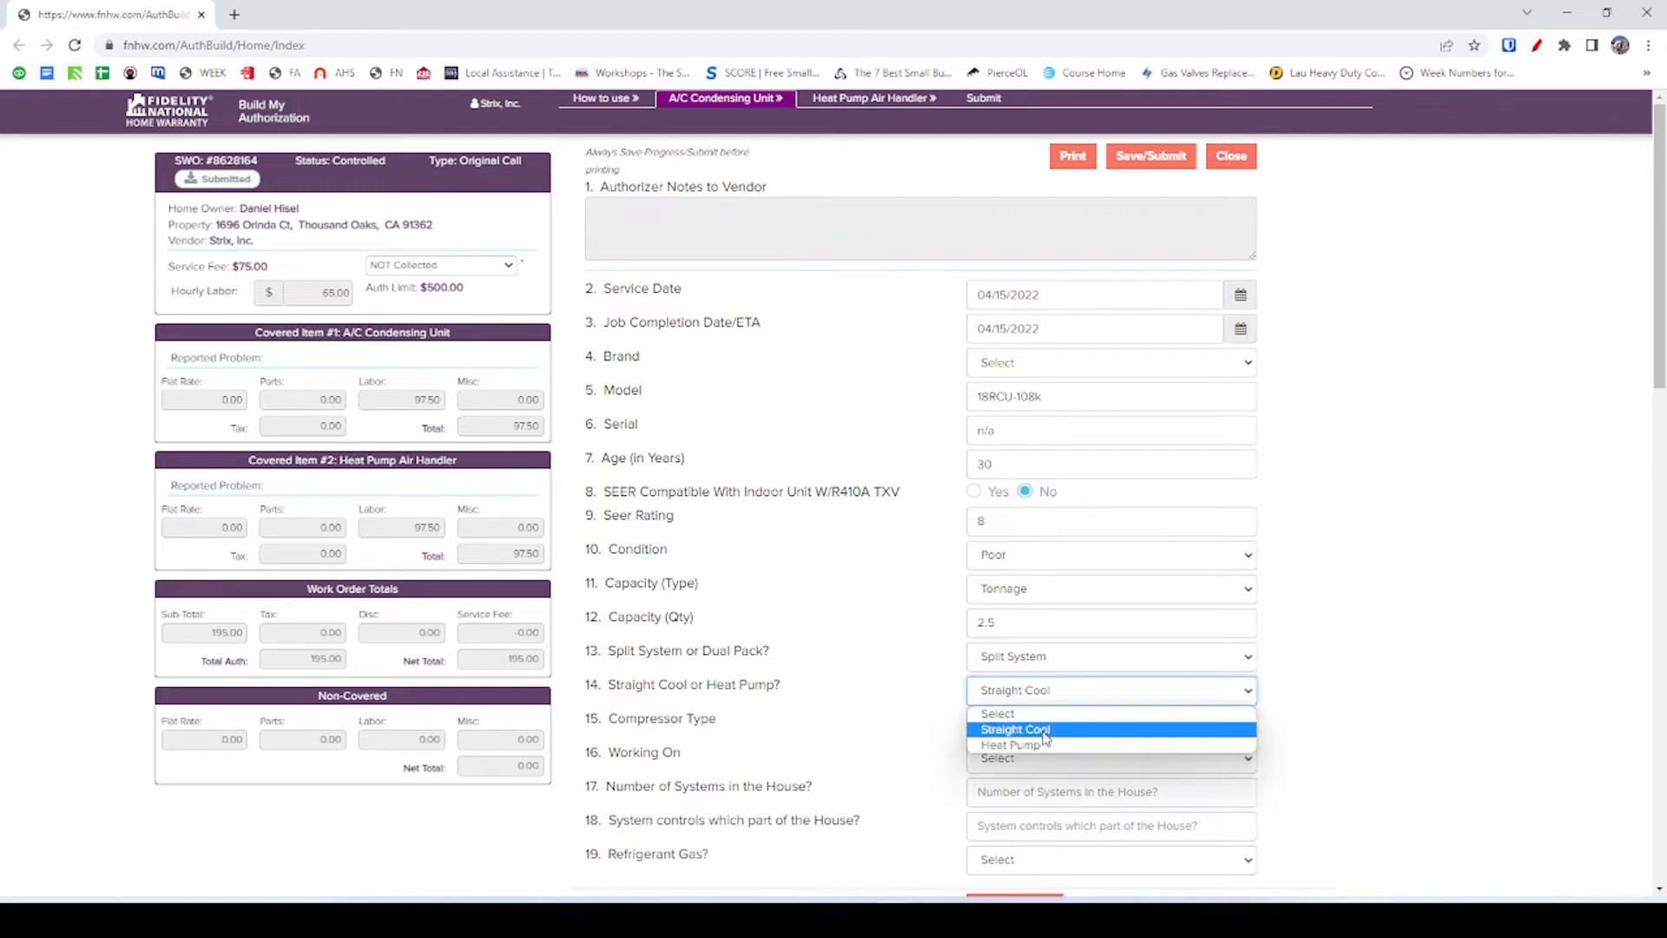
pyautogui.click(1043, 748)
pyautogui.click(935, 719)
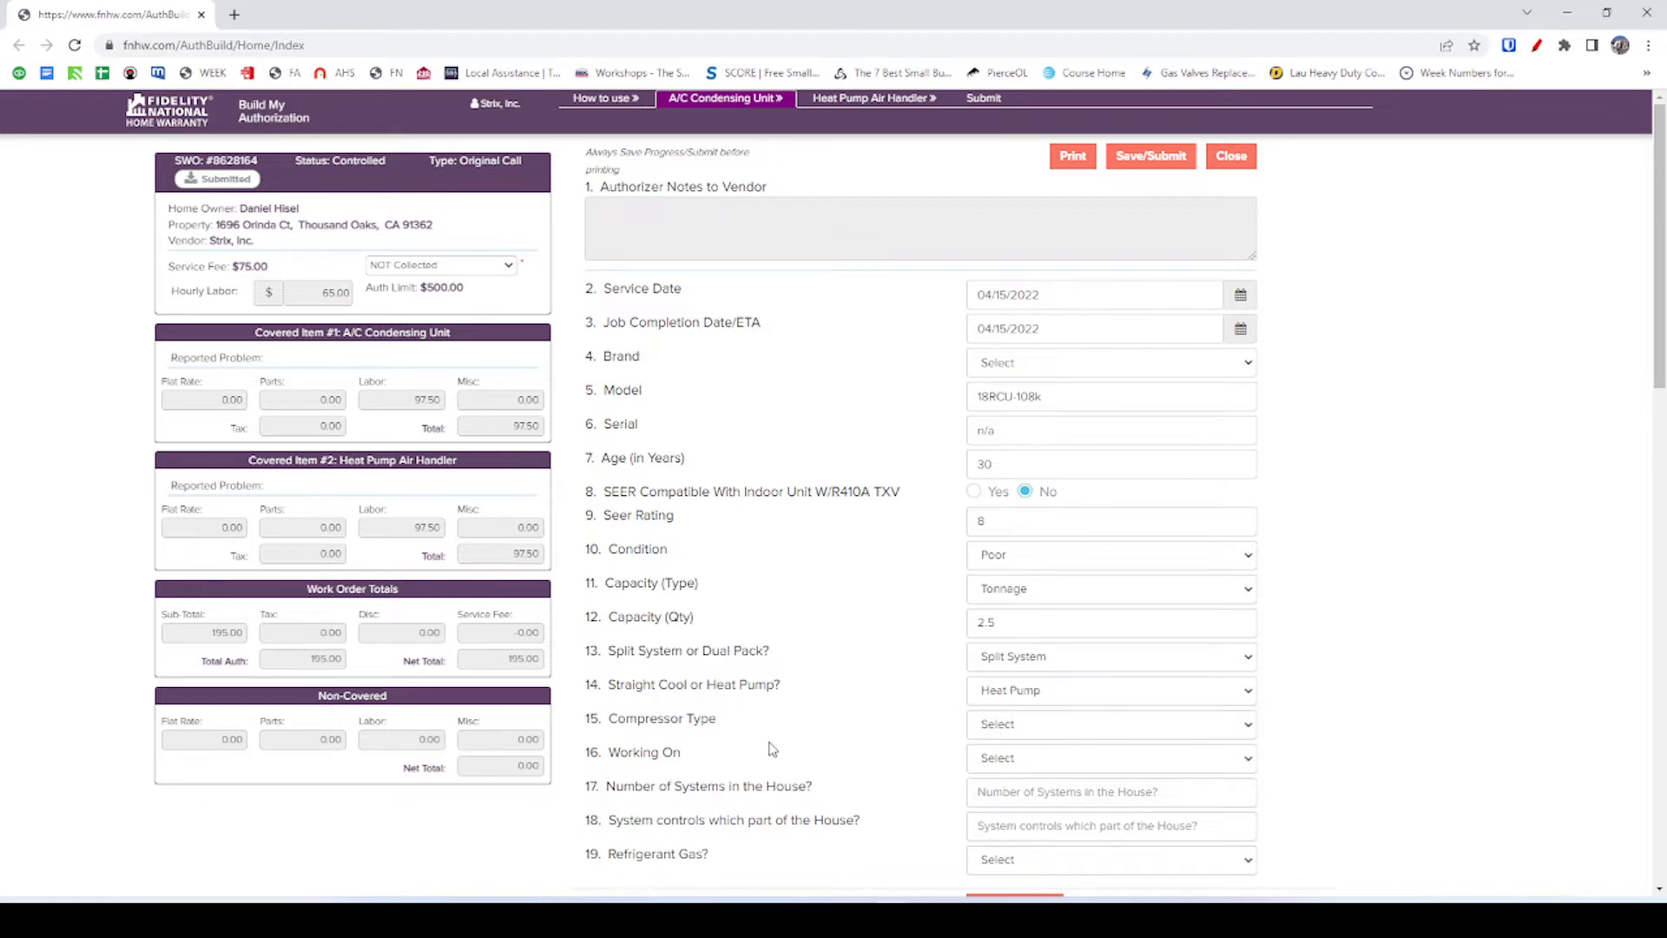
# Set Compressor Type to Reciprocating, then bring up the FieldPulse form record.
pyautogui.click(999, 726)
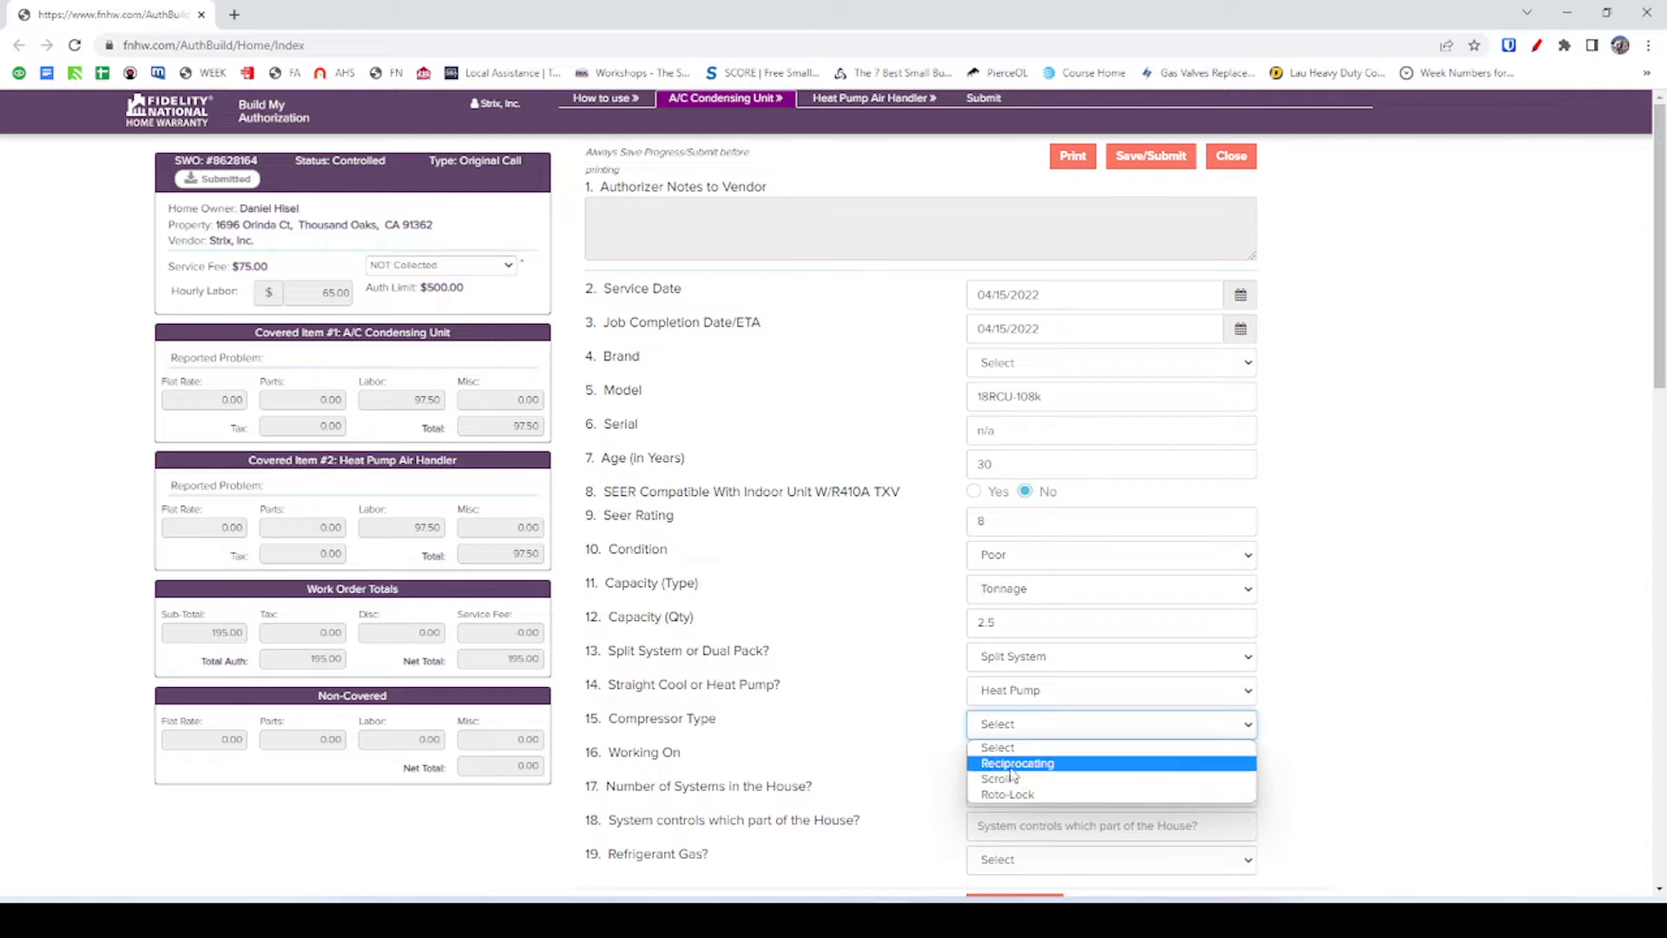
pyautogui.click(921, 730)
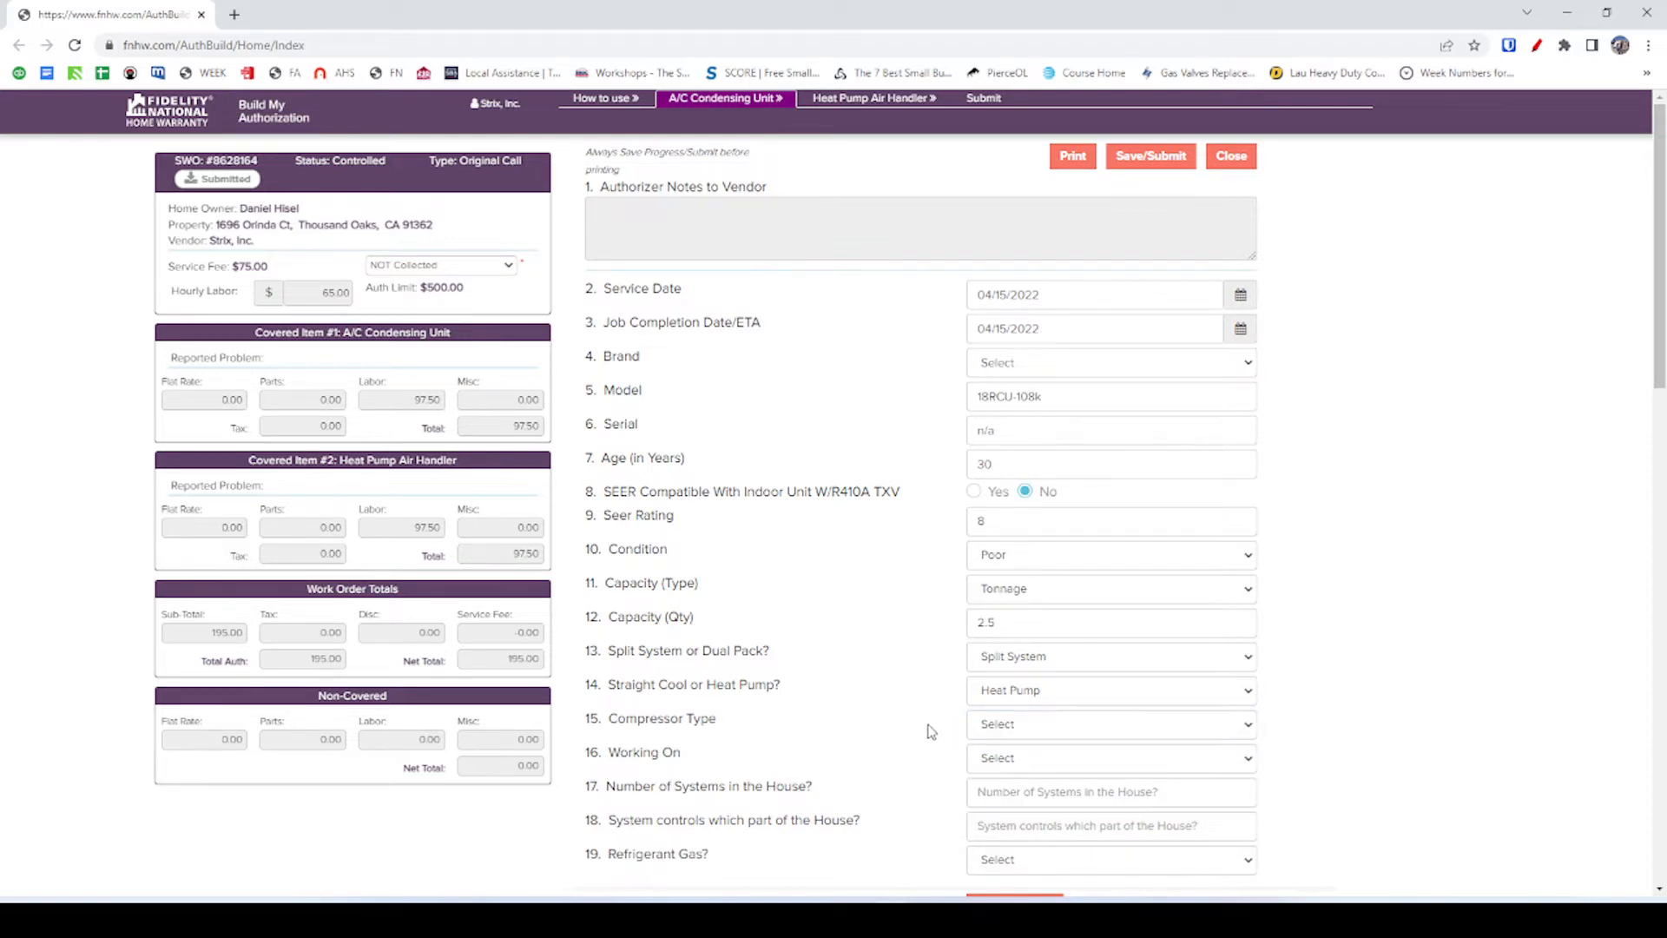
pyautogui.click(1018, 725)
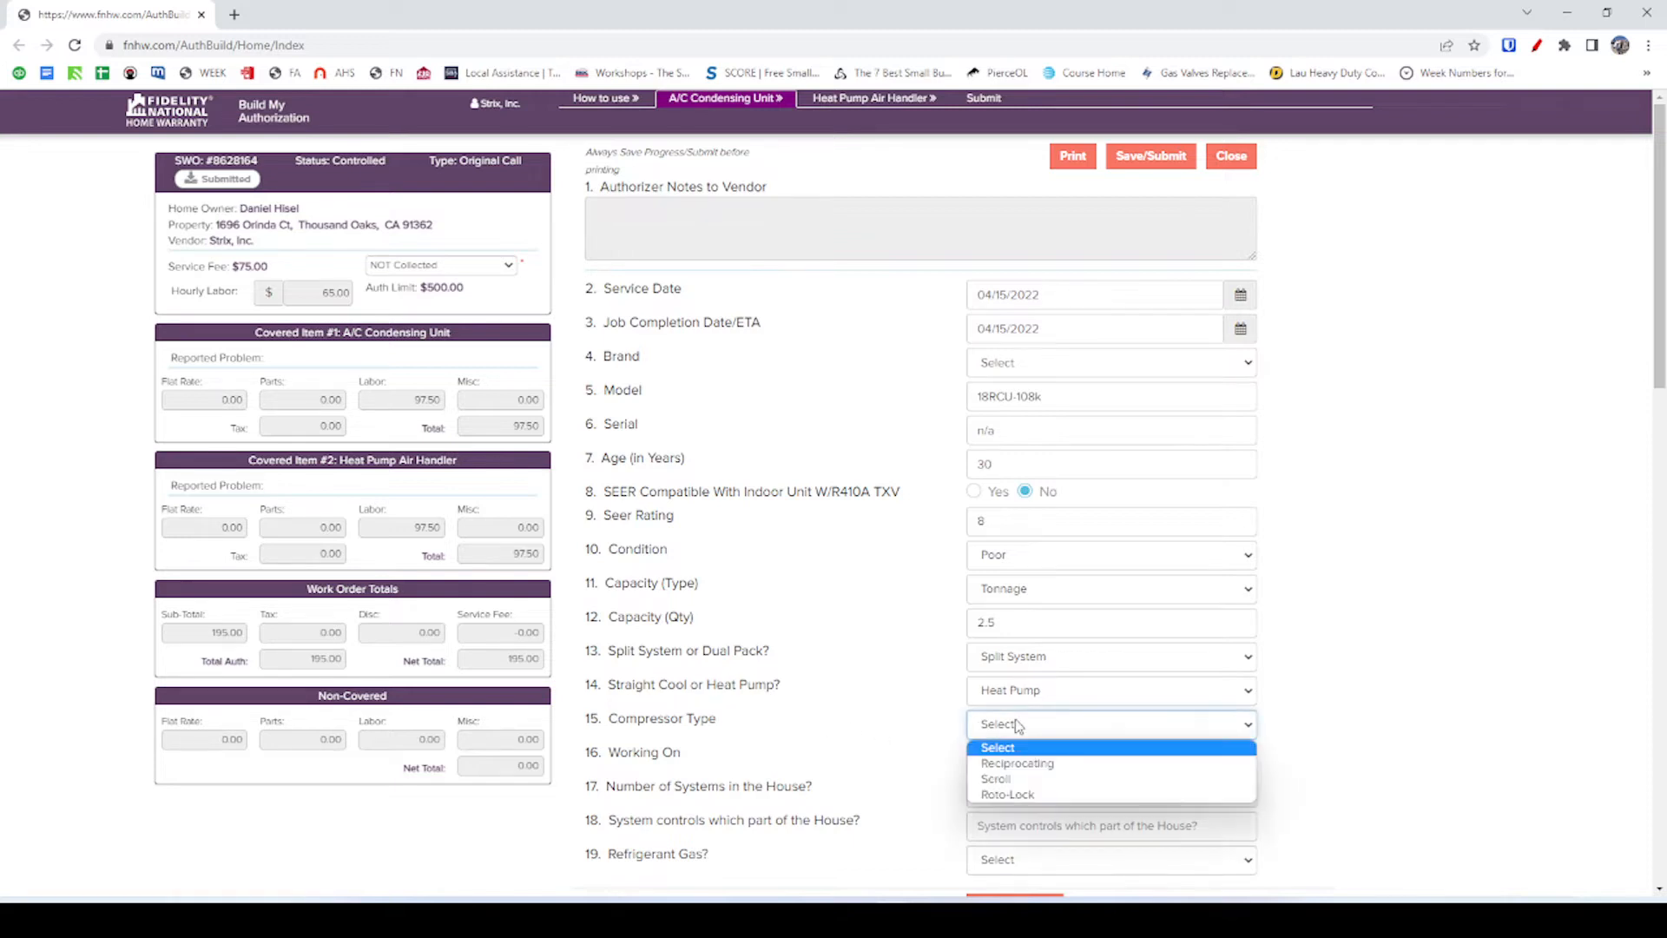
pyautogui.click(1056, 769)
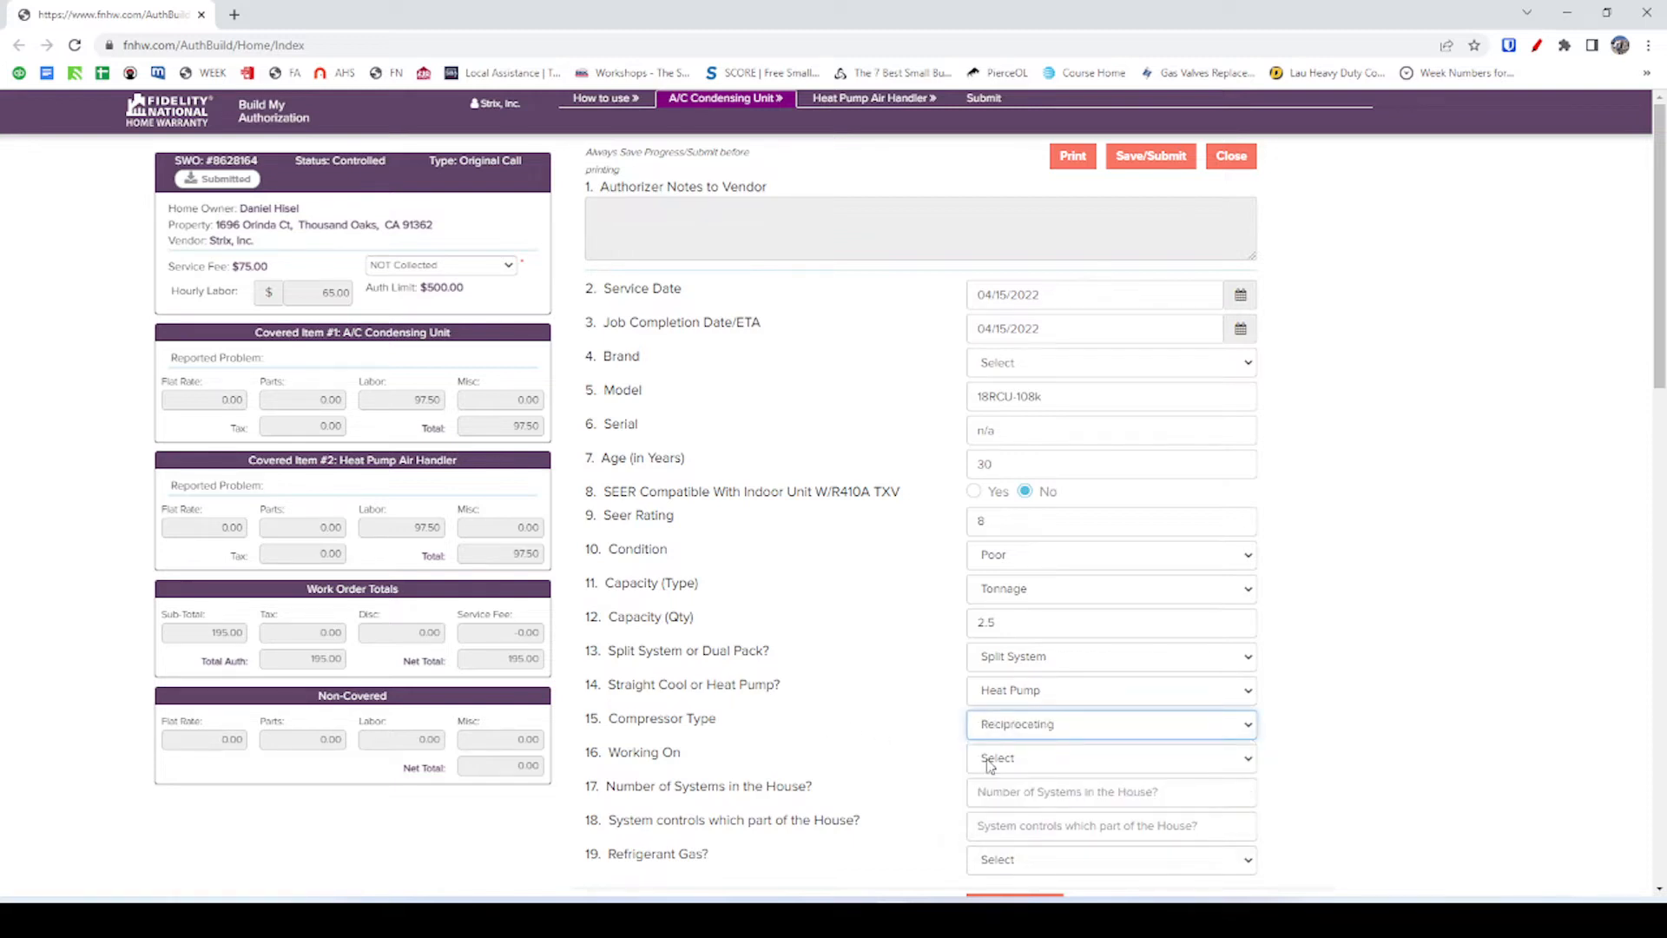
pyautogui.hotkey('alt', 'Tab')
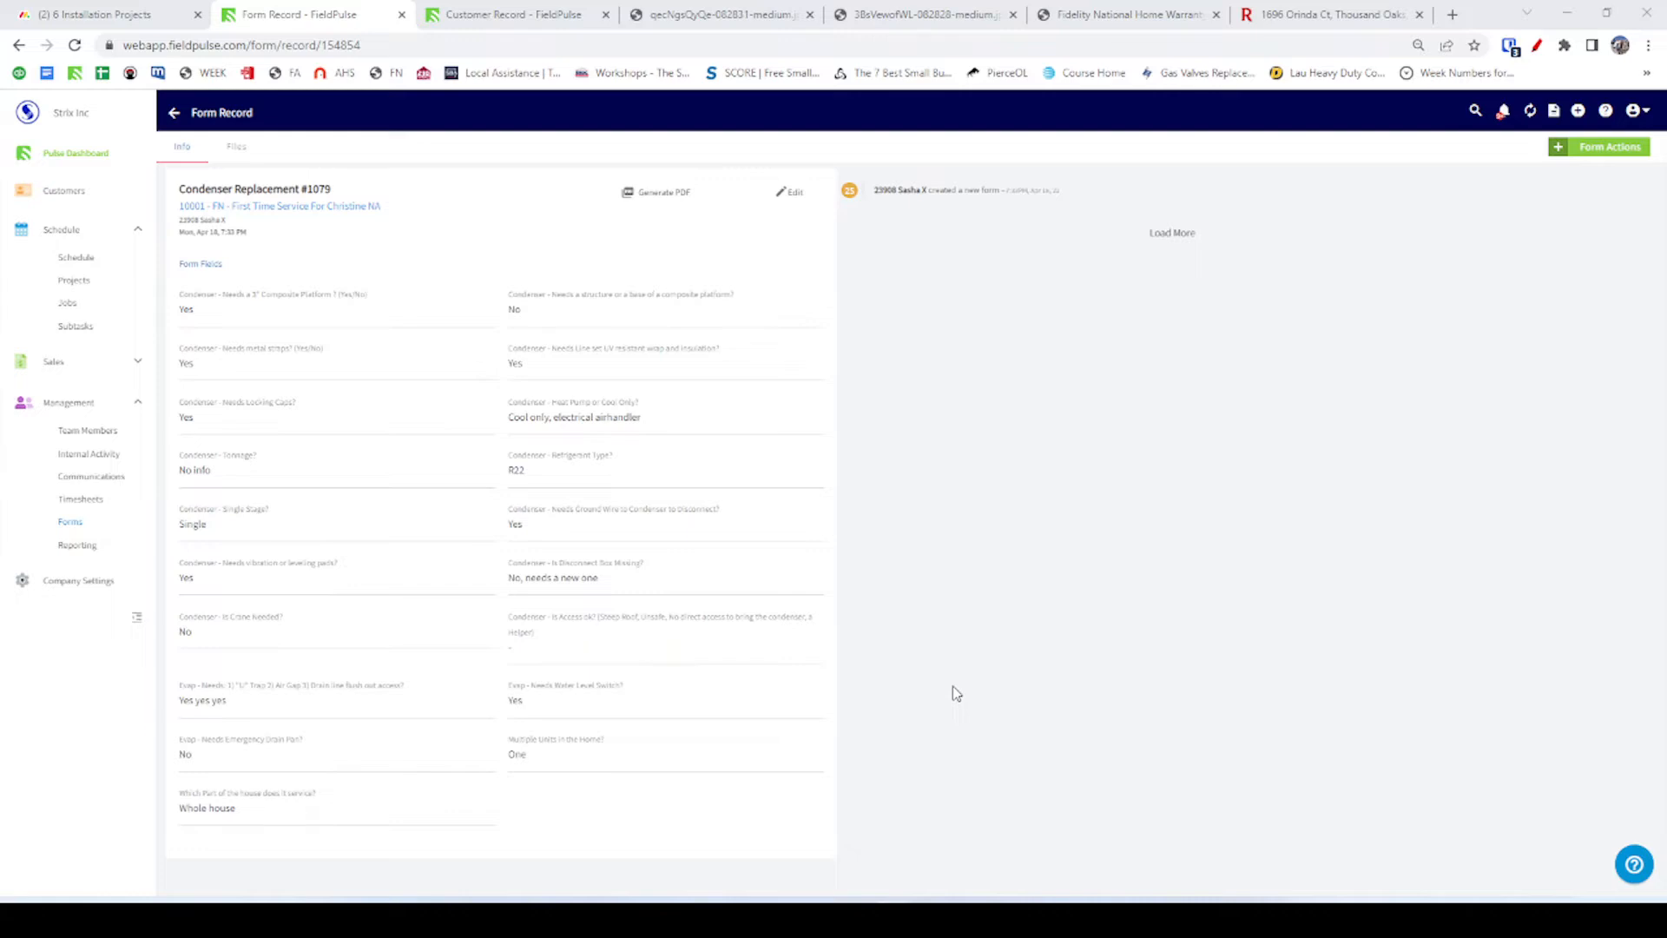
# Enlarge the compressor photo among the twelve Apr 15, 2022 unit photos, then return to AuthBuilder.
pyautogui.click(502, 16)
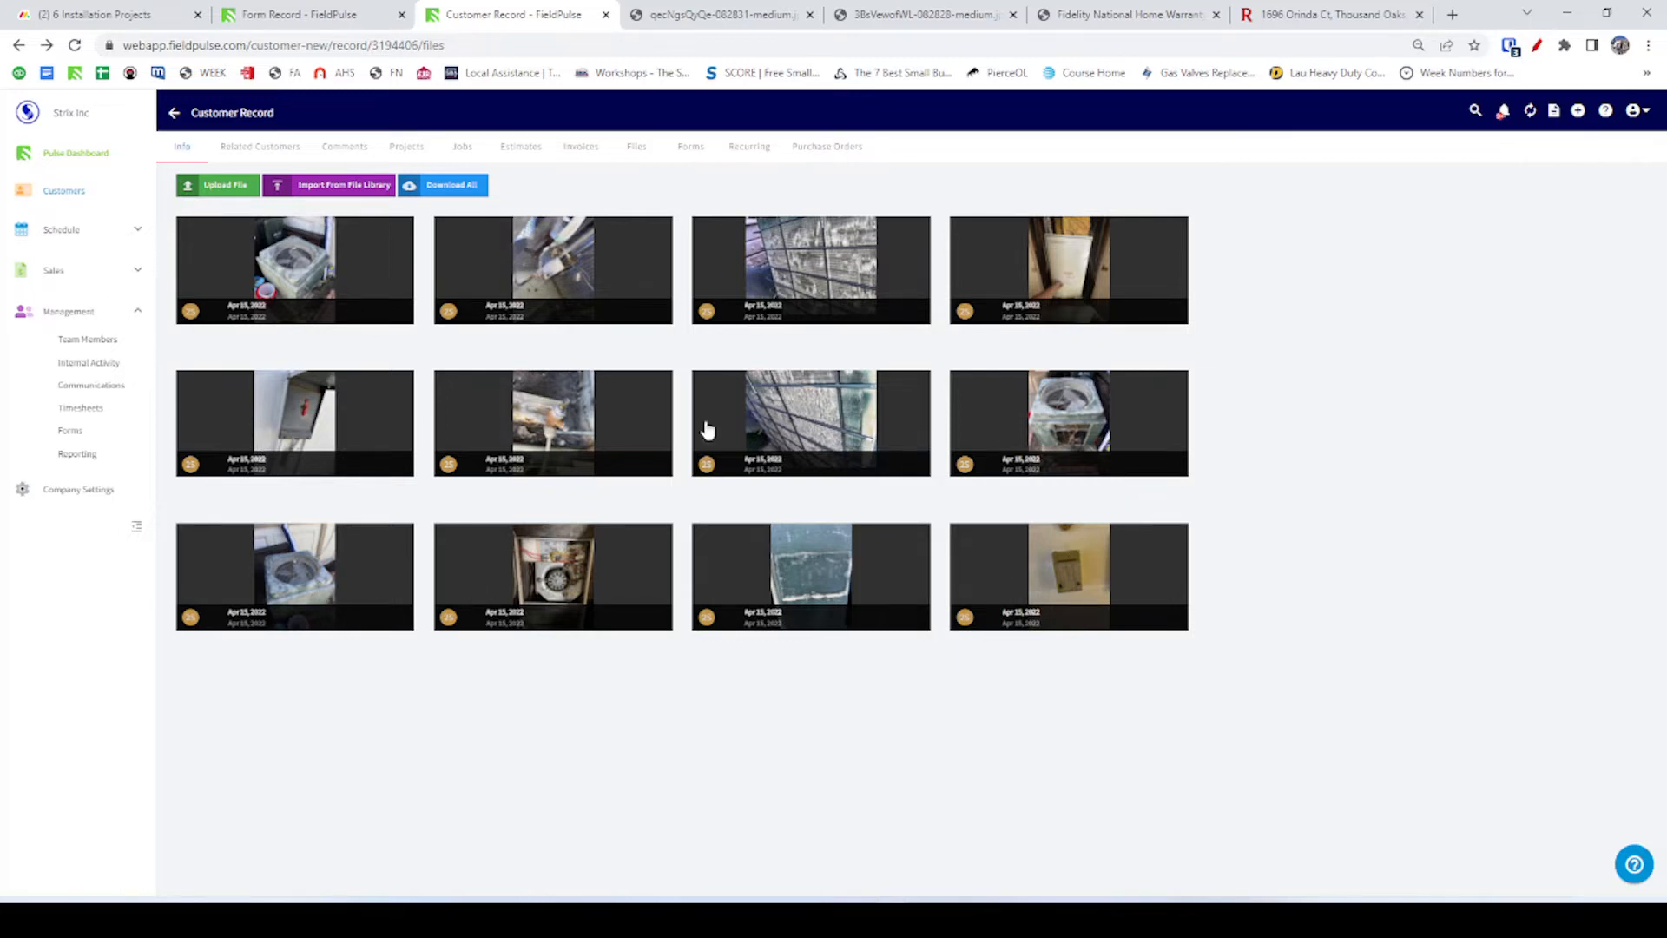
pyautogui.click(558, 267)
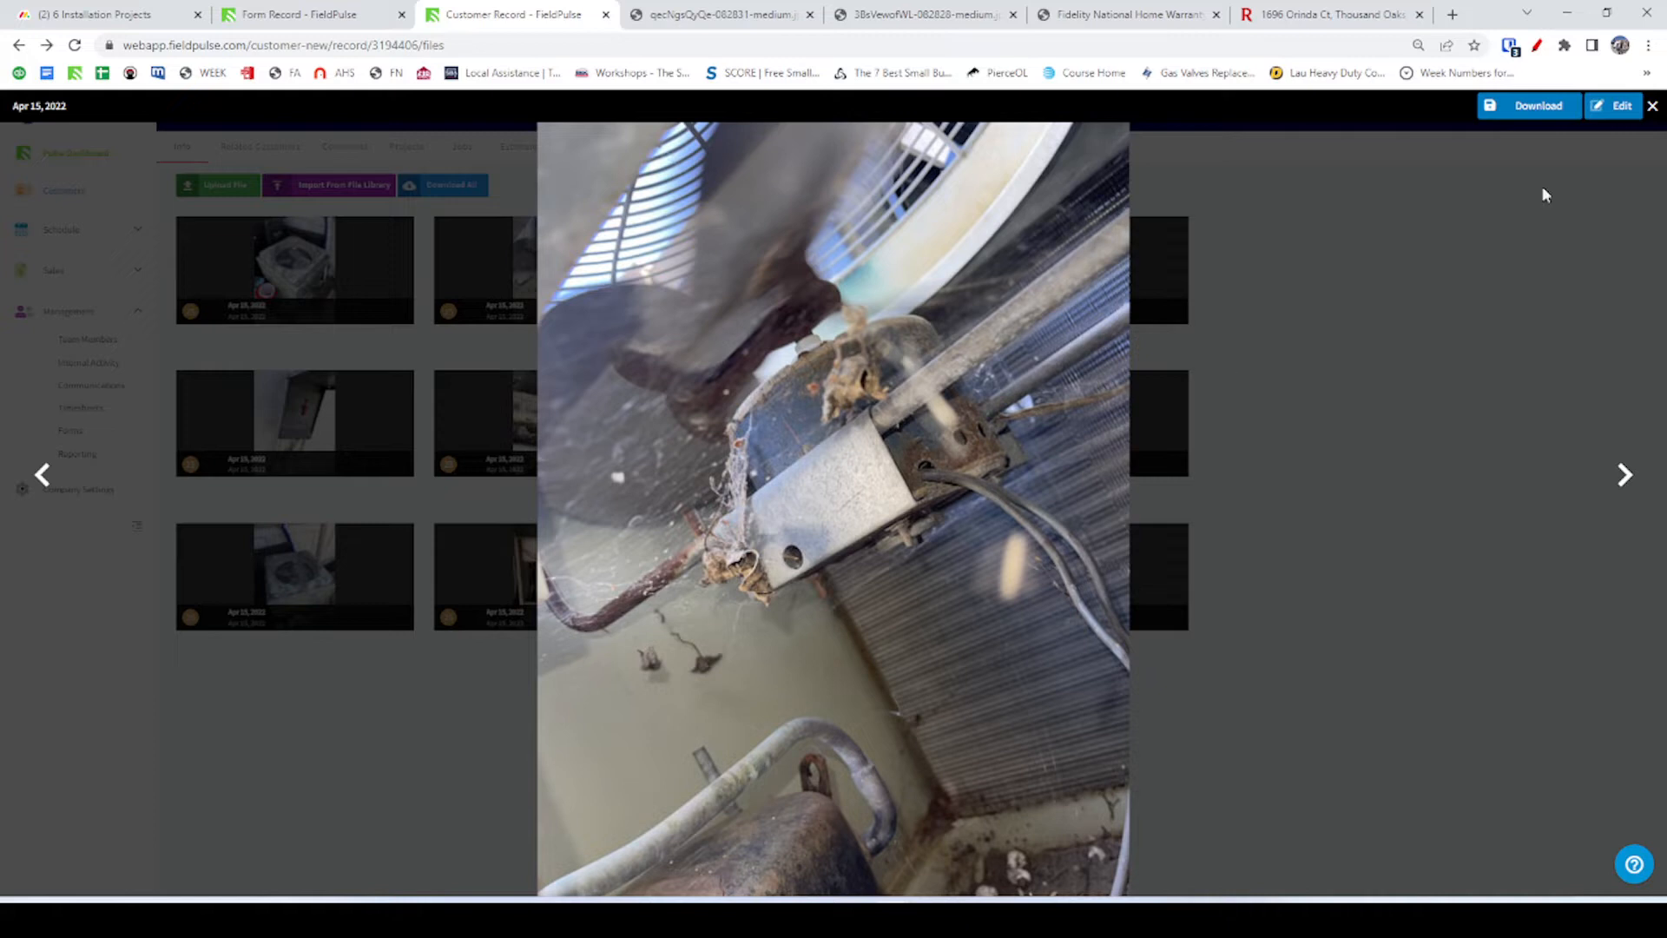
pyautogui.click(1652, 105)
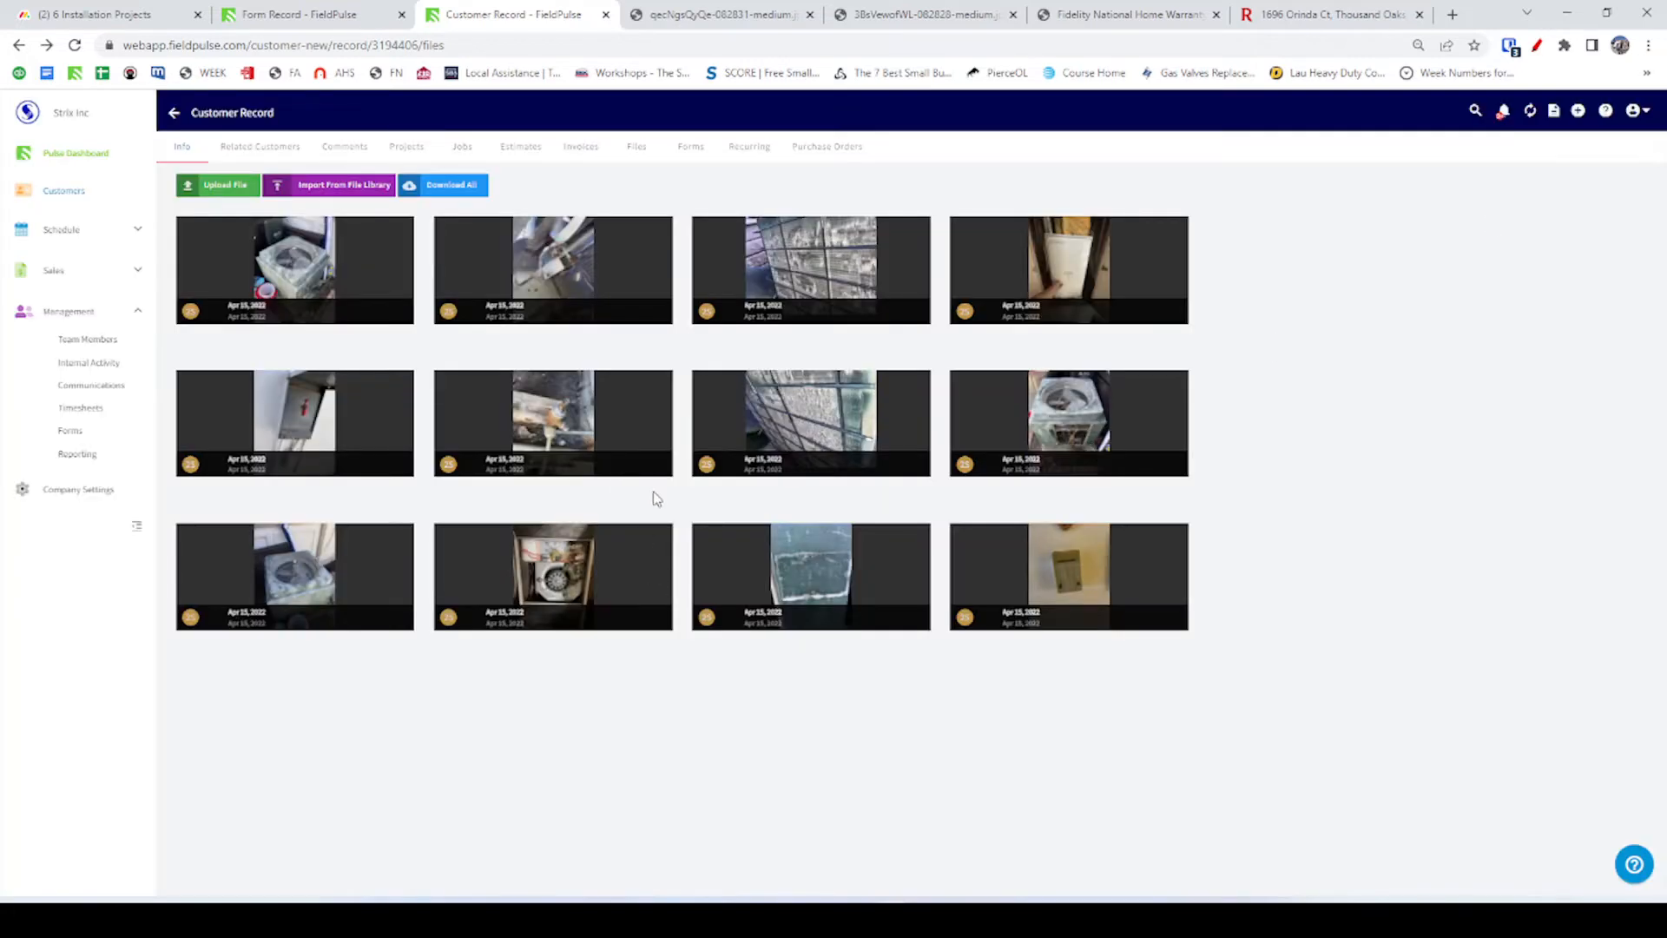
pyautogui.hotkey('alt', 'Tab')
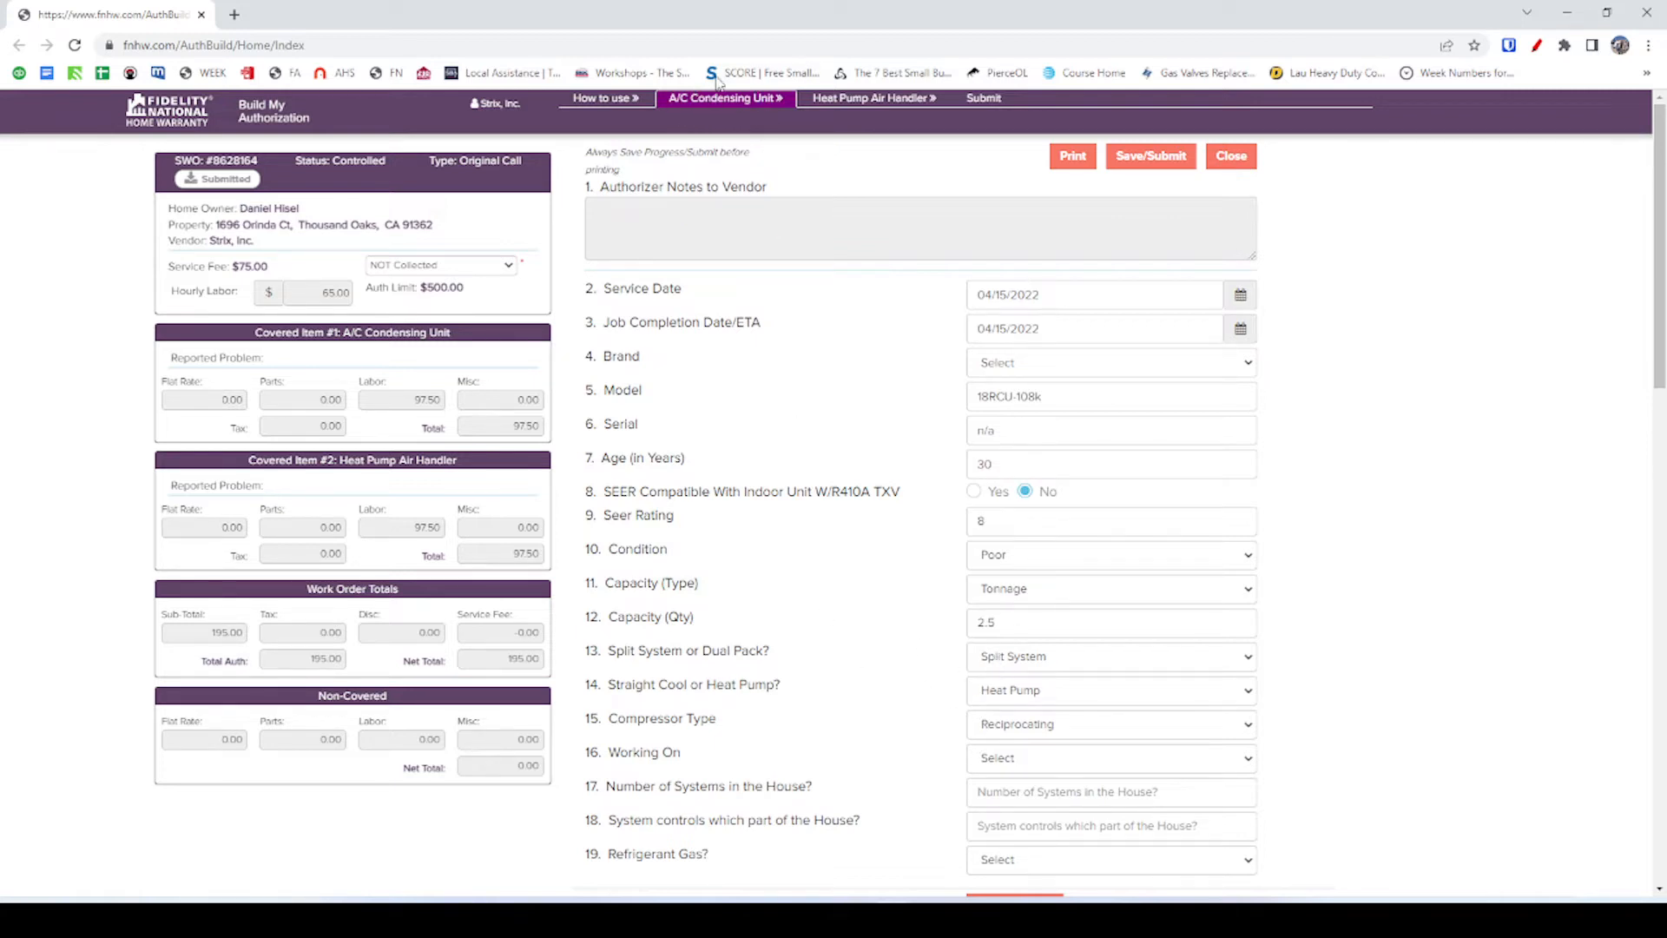
# Confirm Reciprocating as the compressor type.
pyautogui.scroll(-1, 921, 733)
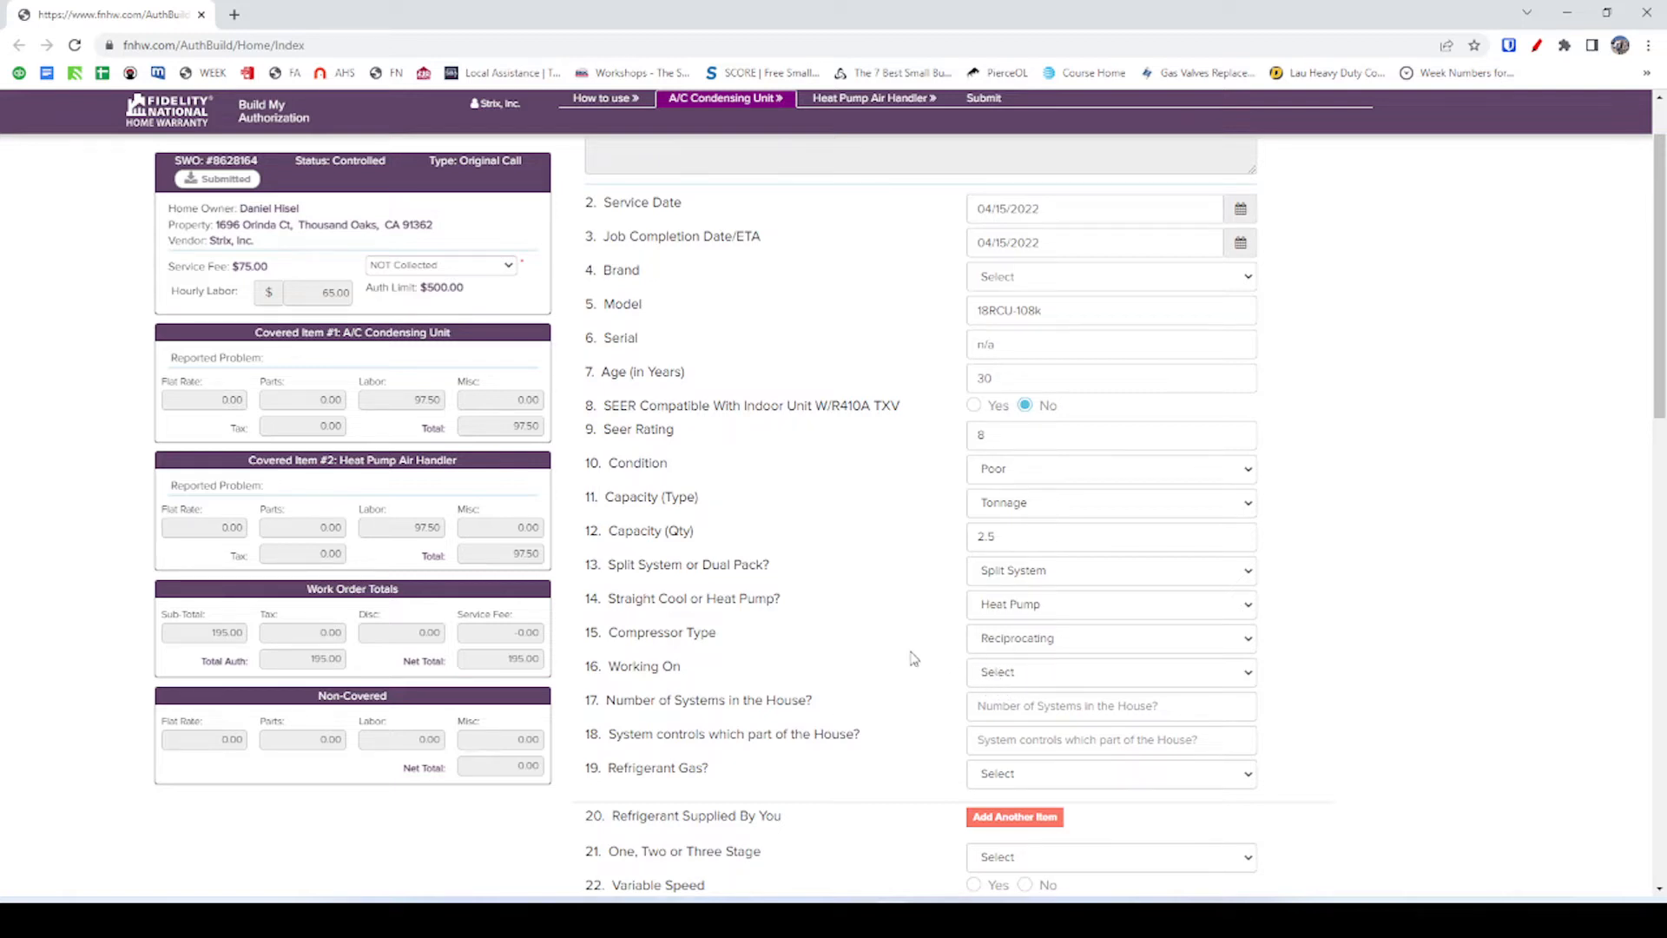
pyautogui.click(994, 650)
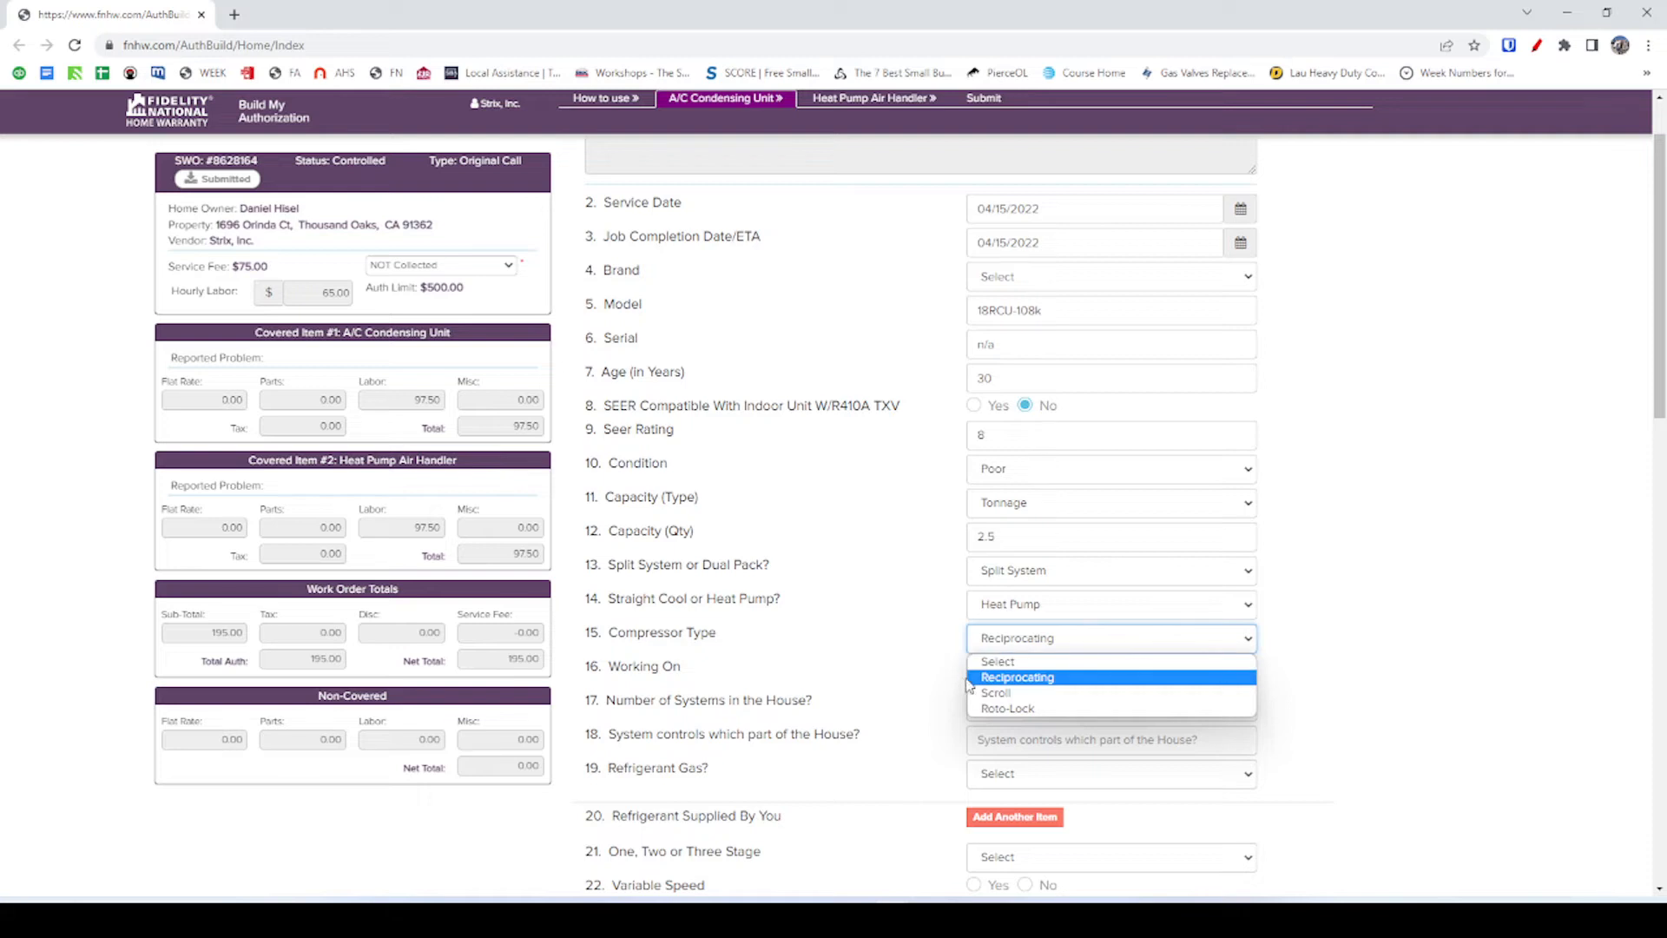
pyautogui.click(972, 679)
pyautogui.click(994, 643)
pyautogui.click(989, 658)
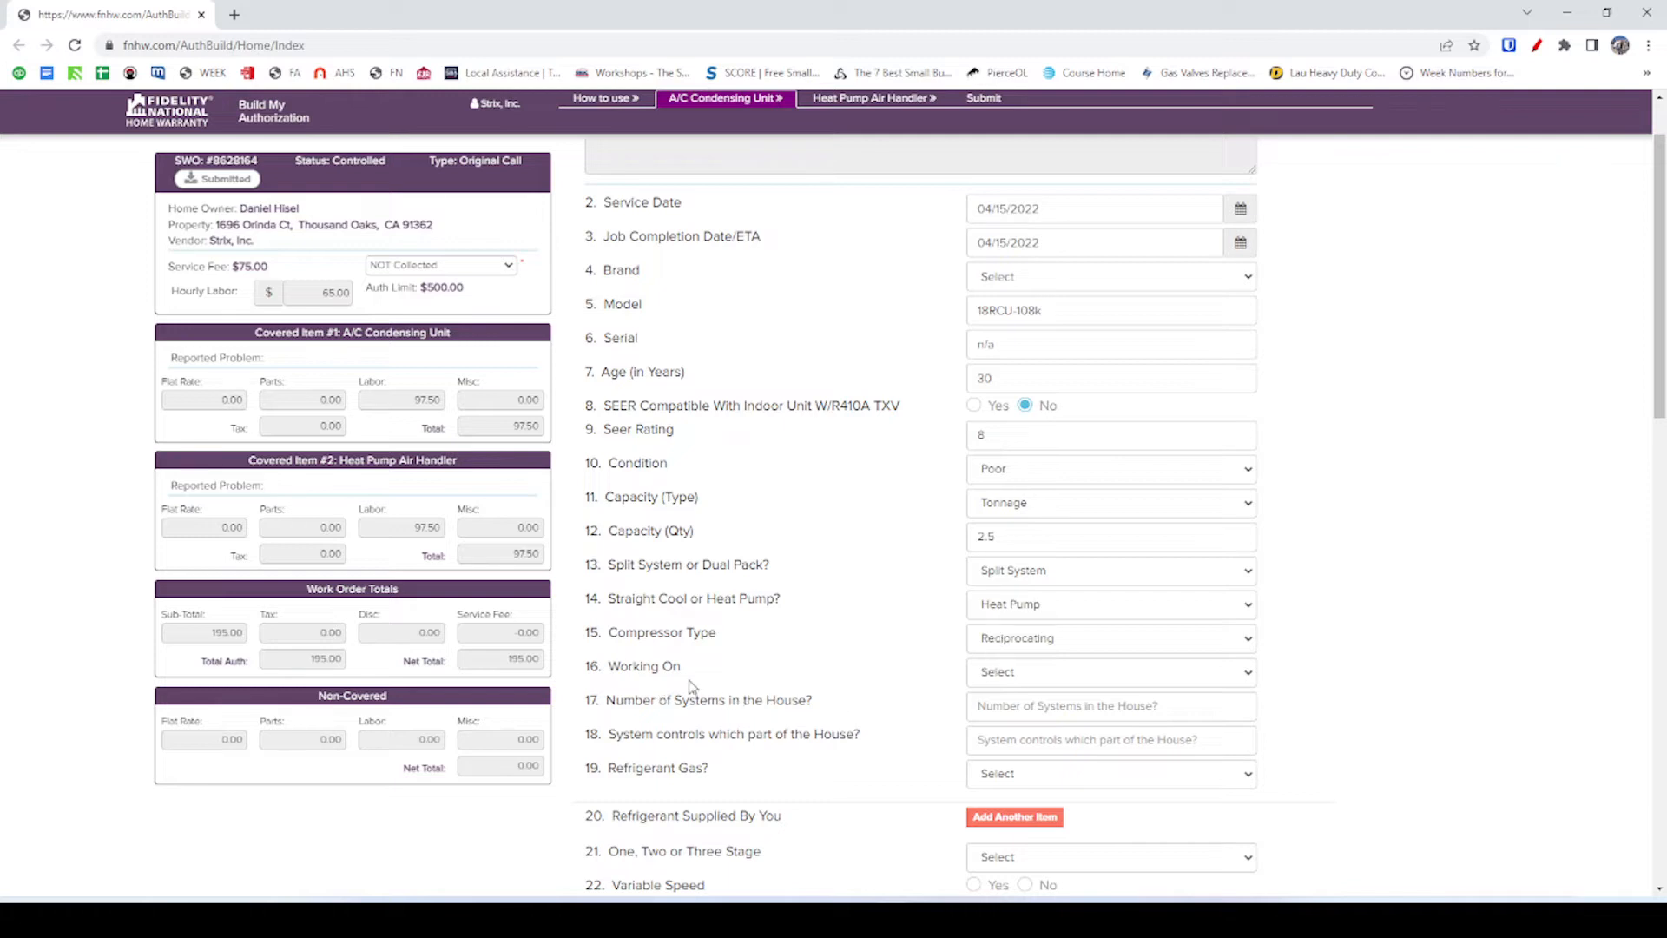
# Set Working On to Condenser and move to the Number of Systems field.
pyautogui.click(977, 673)
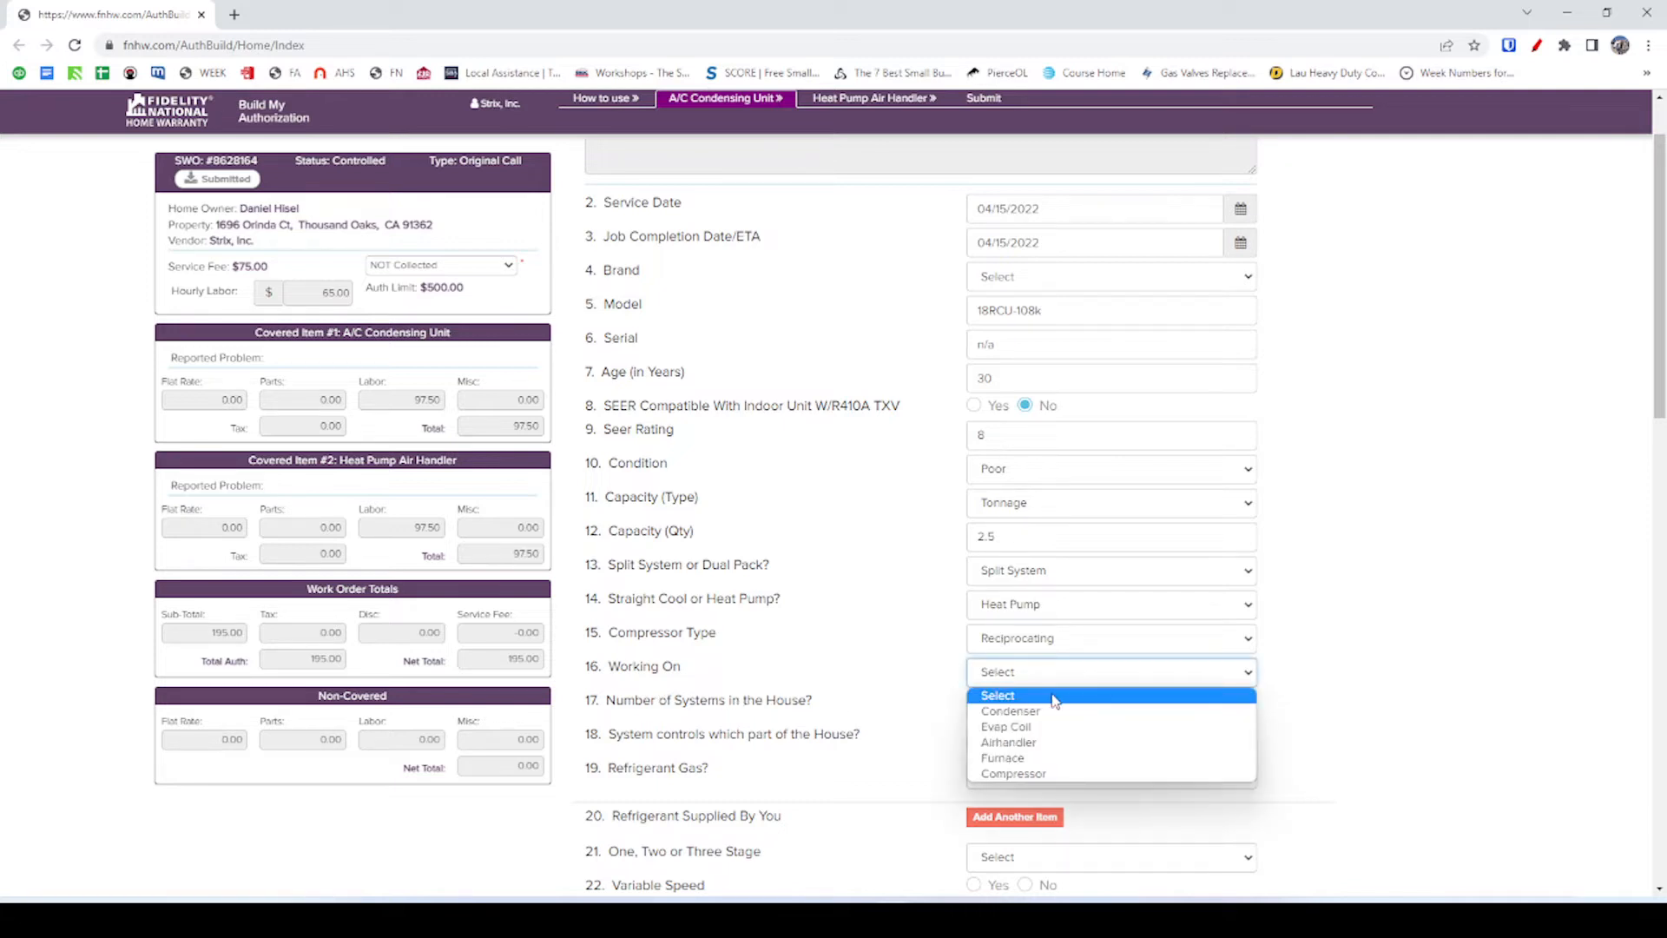
pyautogui.click(1052, 712)
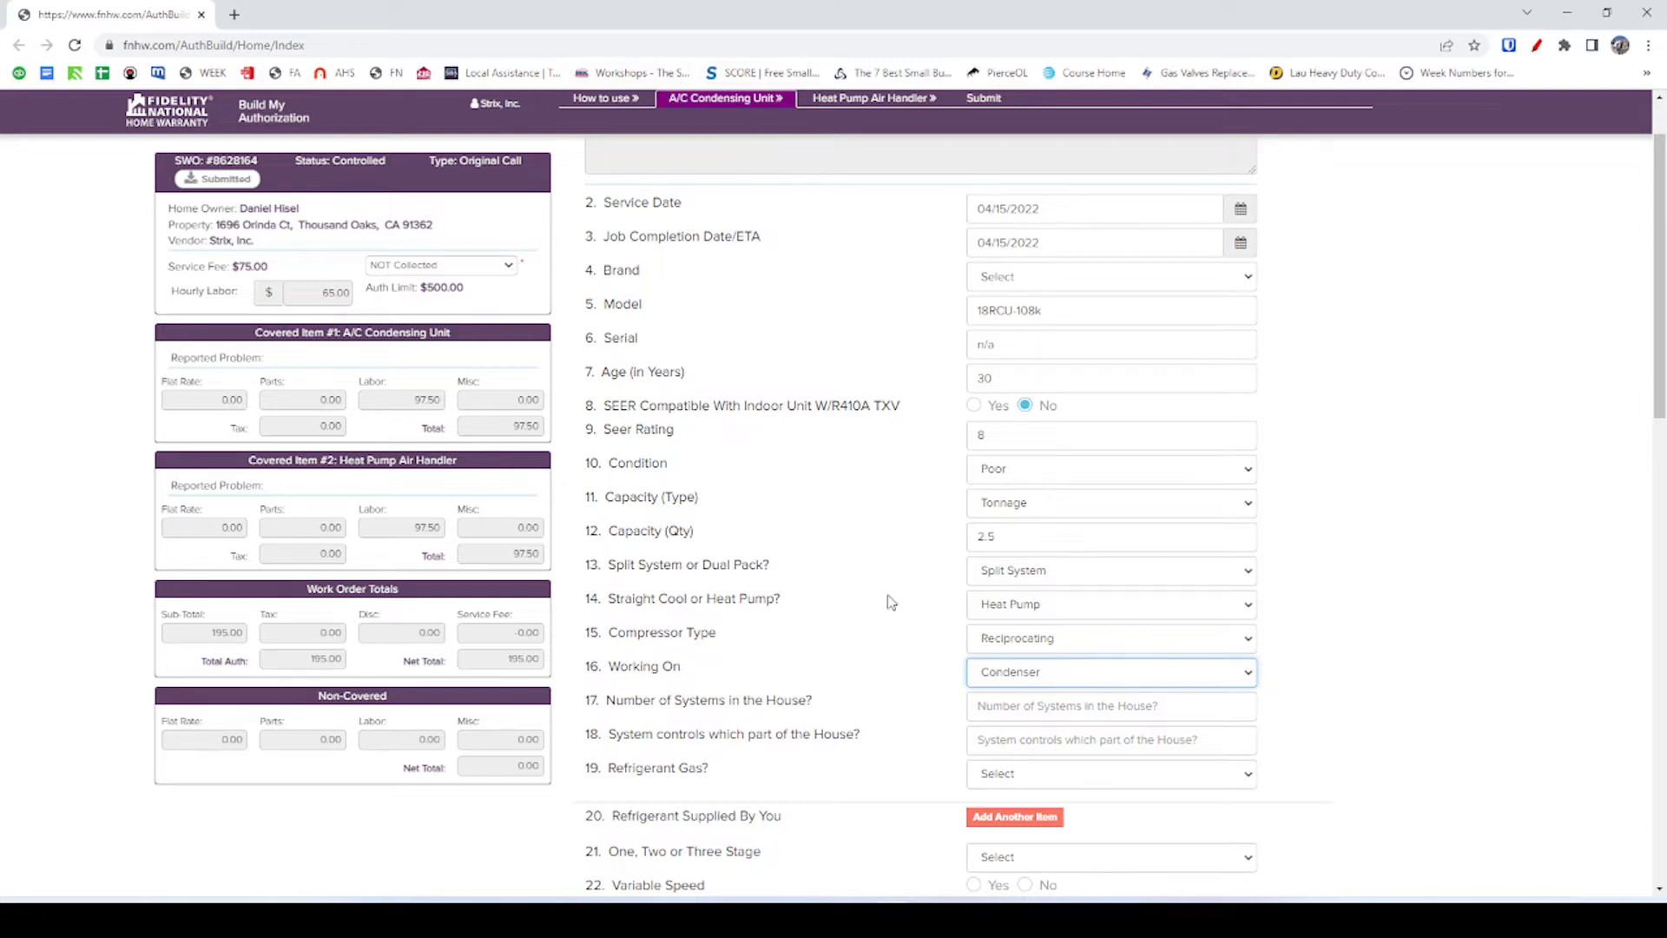
pyautogui.scroll(-1, 929, 682)
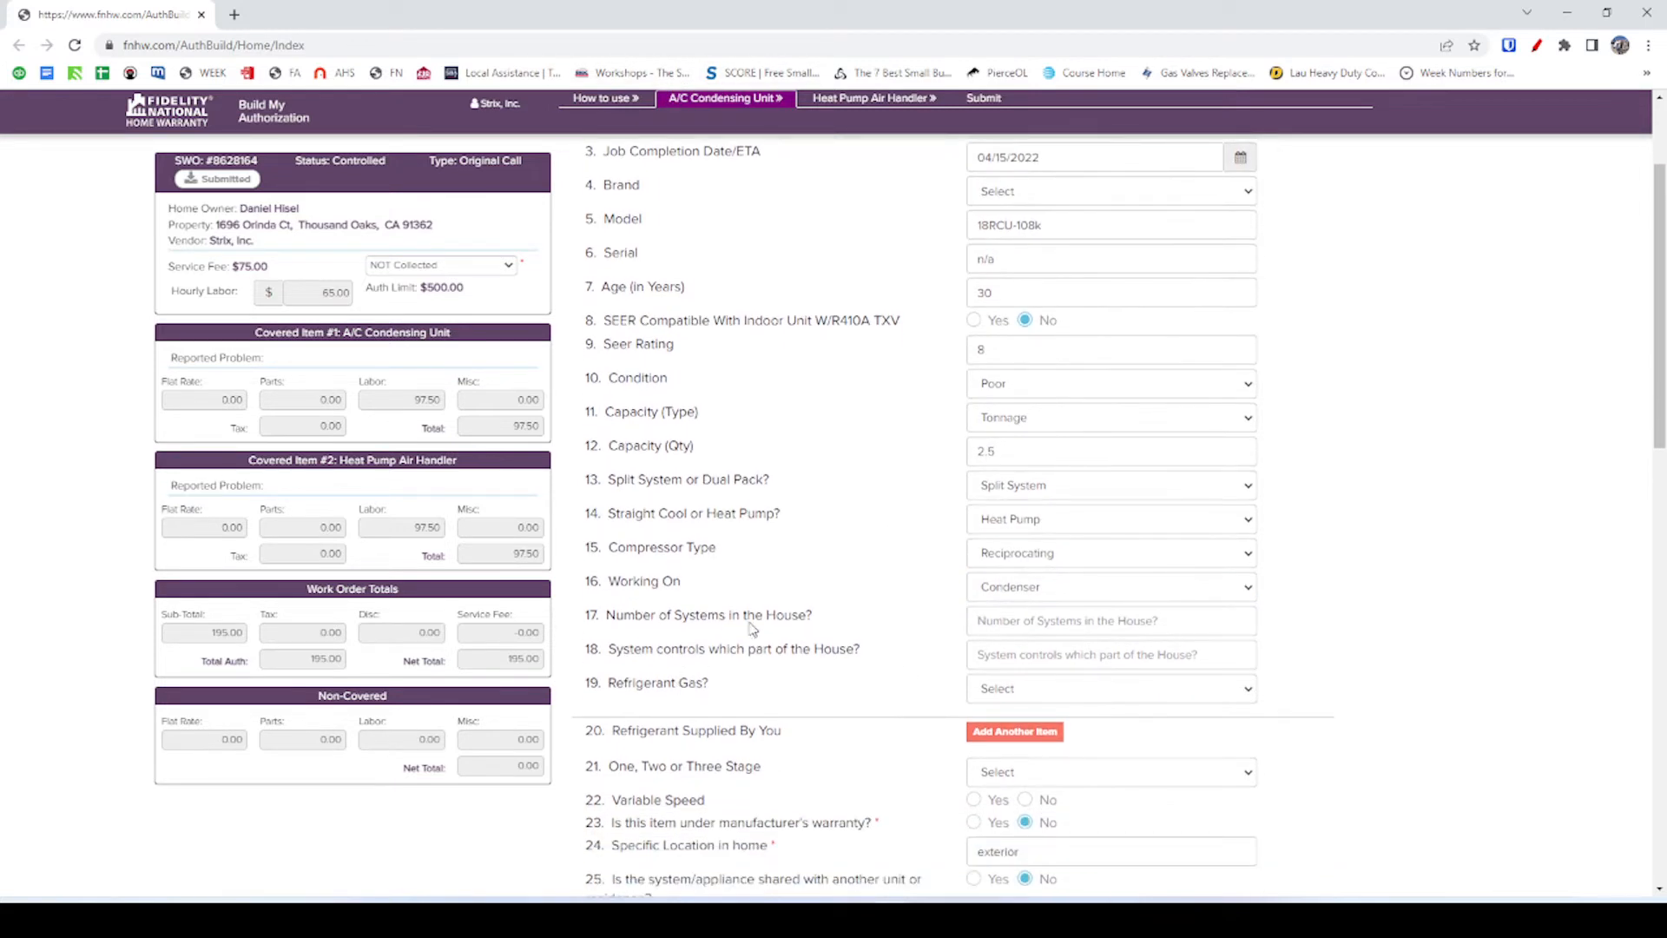
pyautogui.click(986, 622)
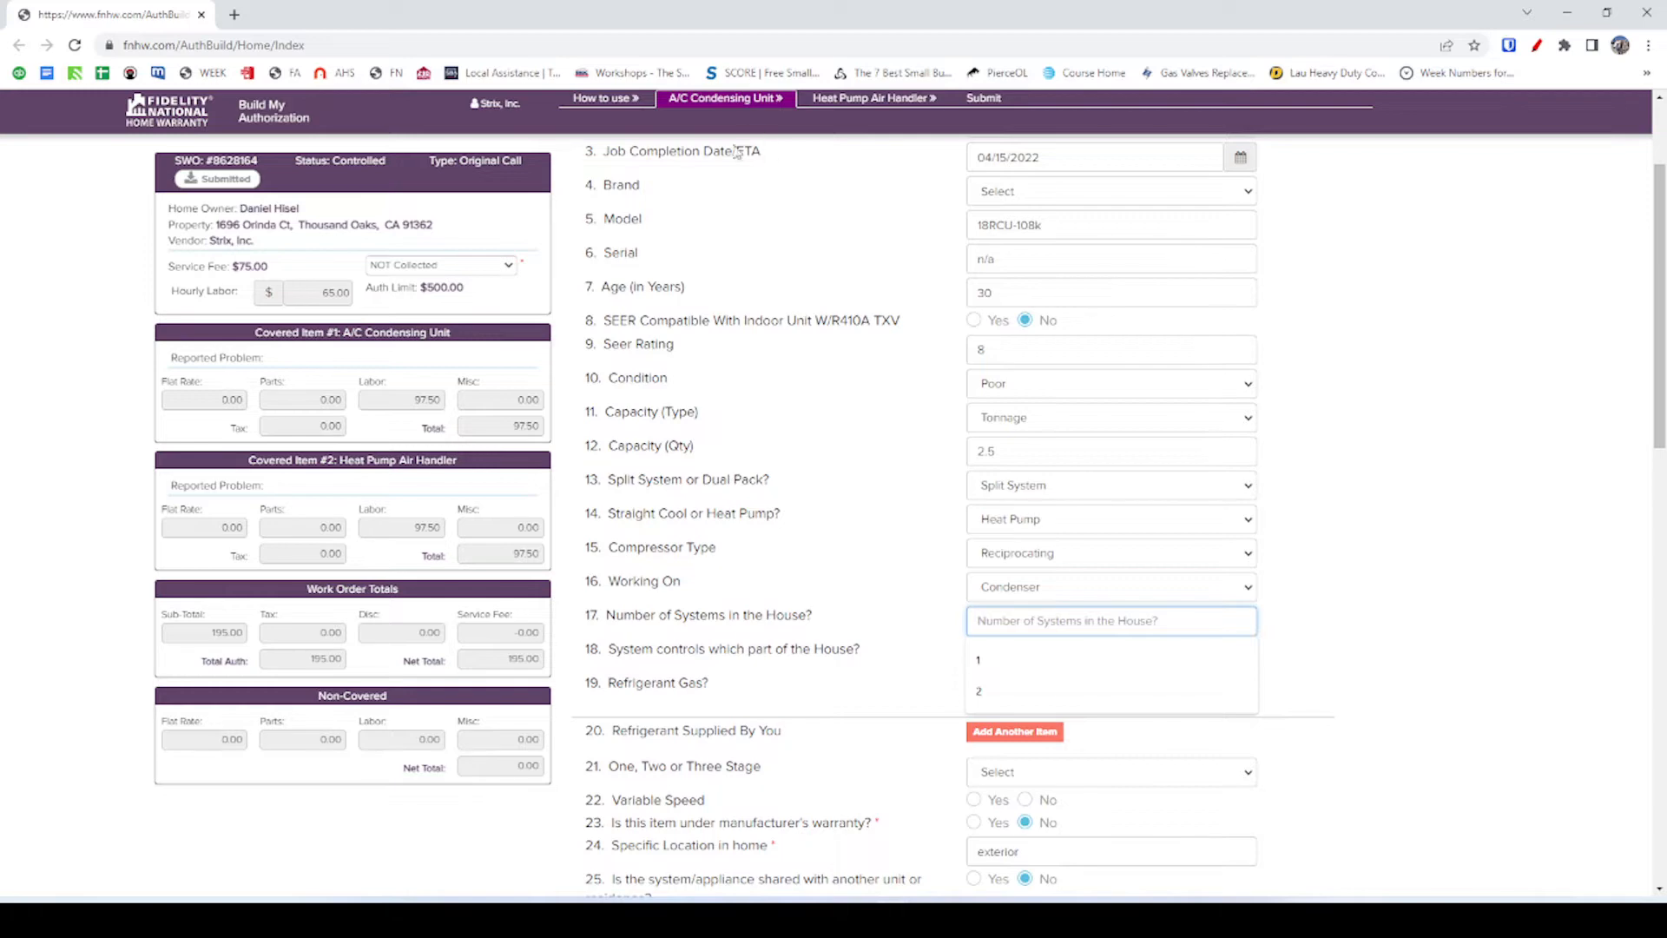
# Open the furnace blower photo full size in its own FieldPulse tab.
pyautogui.hotkey('alt', 'Tab')
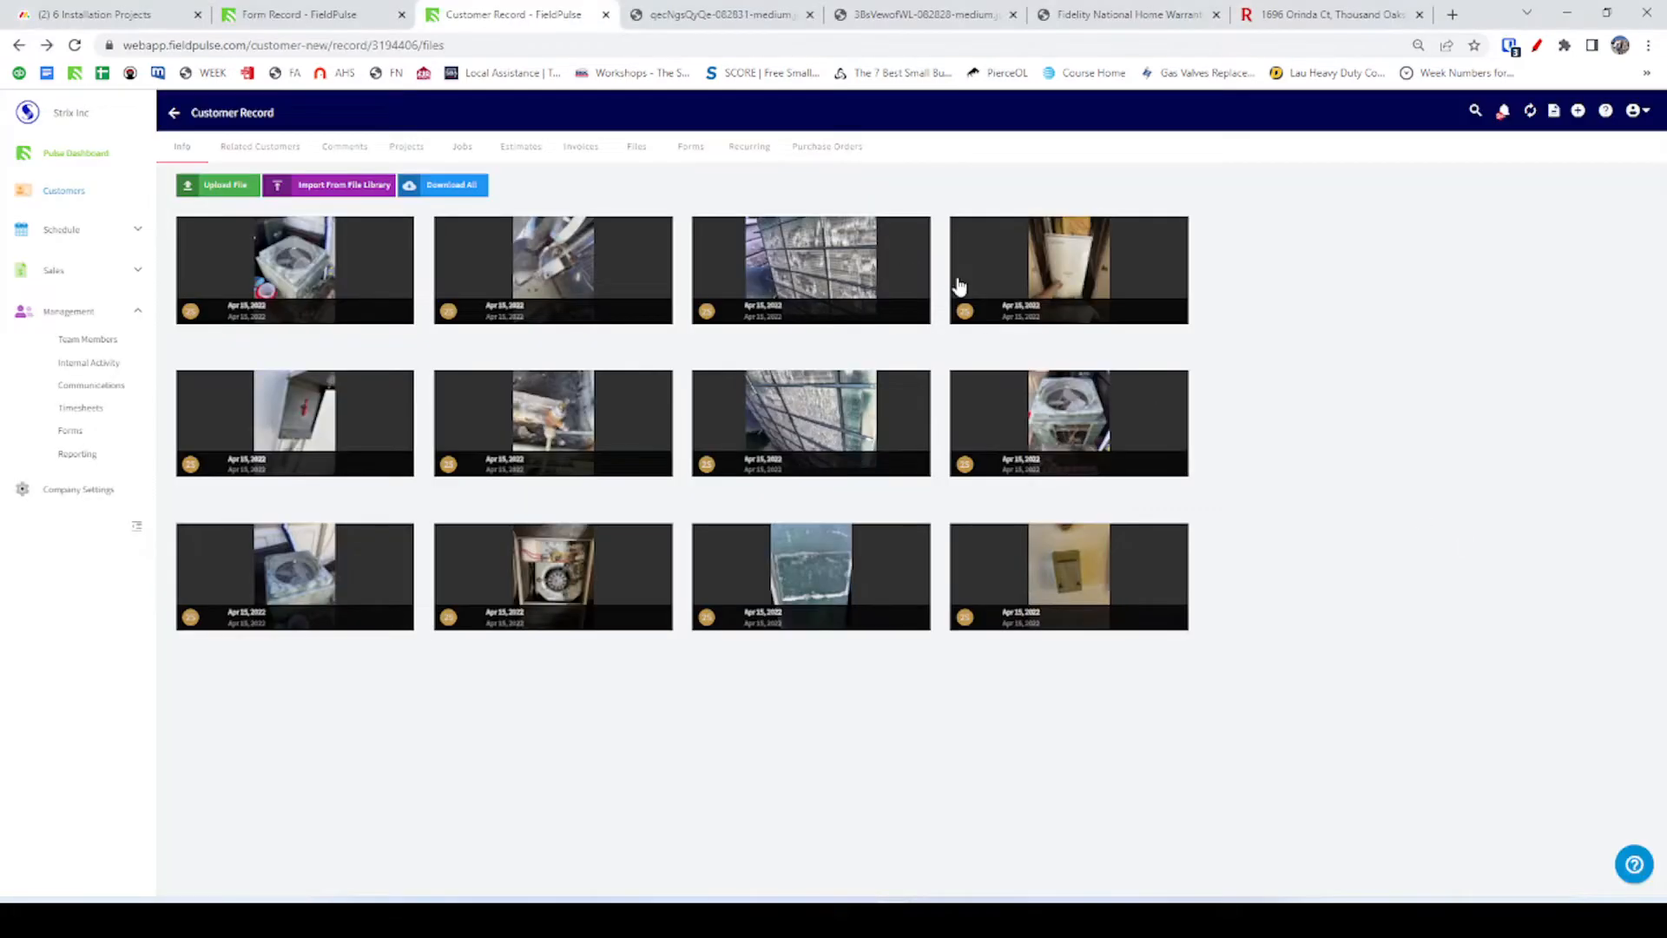
pyautogui.click(959, 282)
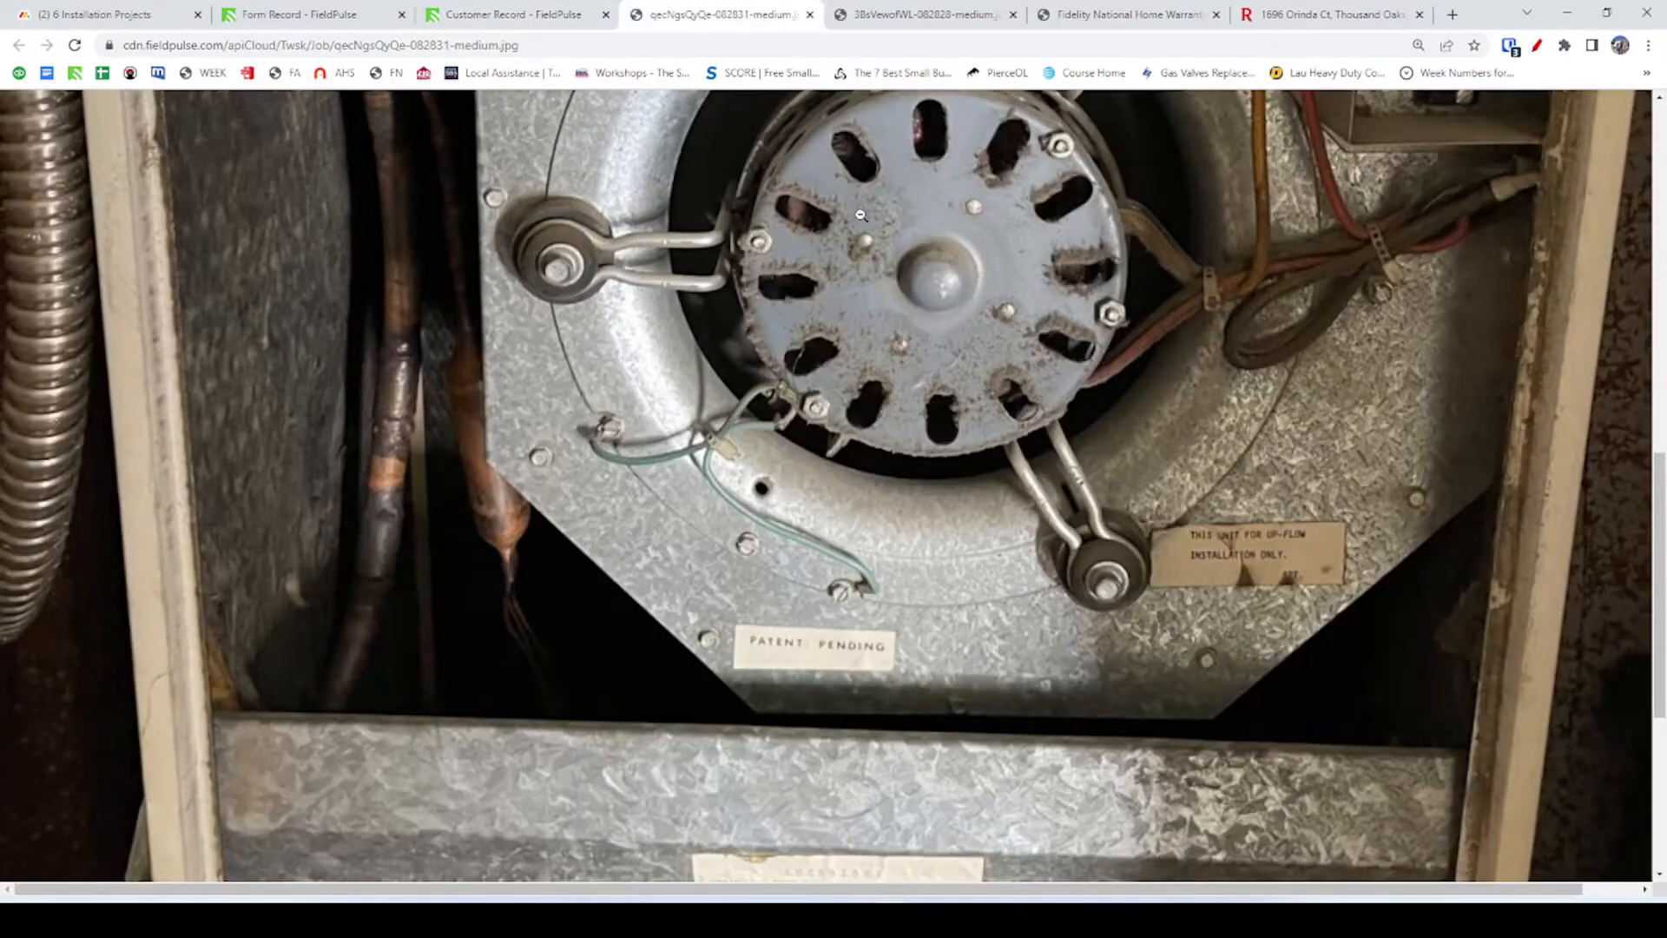
pyautogui.hotkey('ctrl', 'shift', 'Tab')
pyautogui.hotkey('ctrl', 'shift', 'Tab')
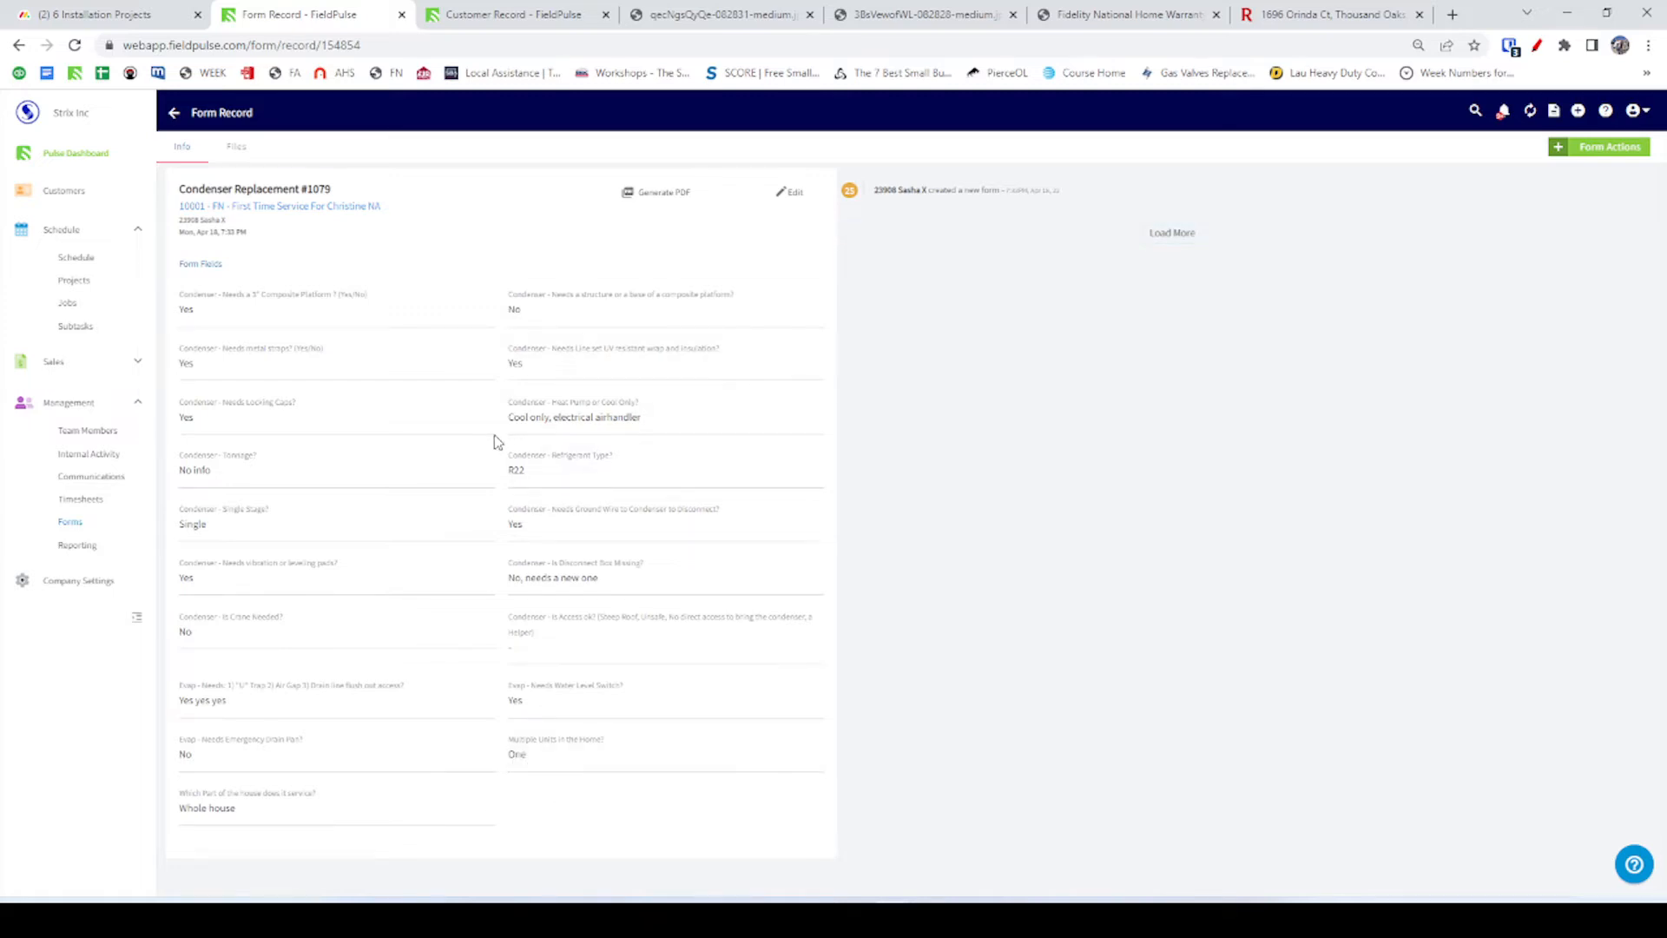
# Enter 1 for Number of Systems, checking the FieldPulse form record.
pyautogui.hotkey('alt', 'Tab')
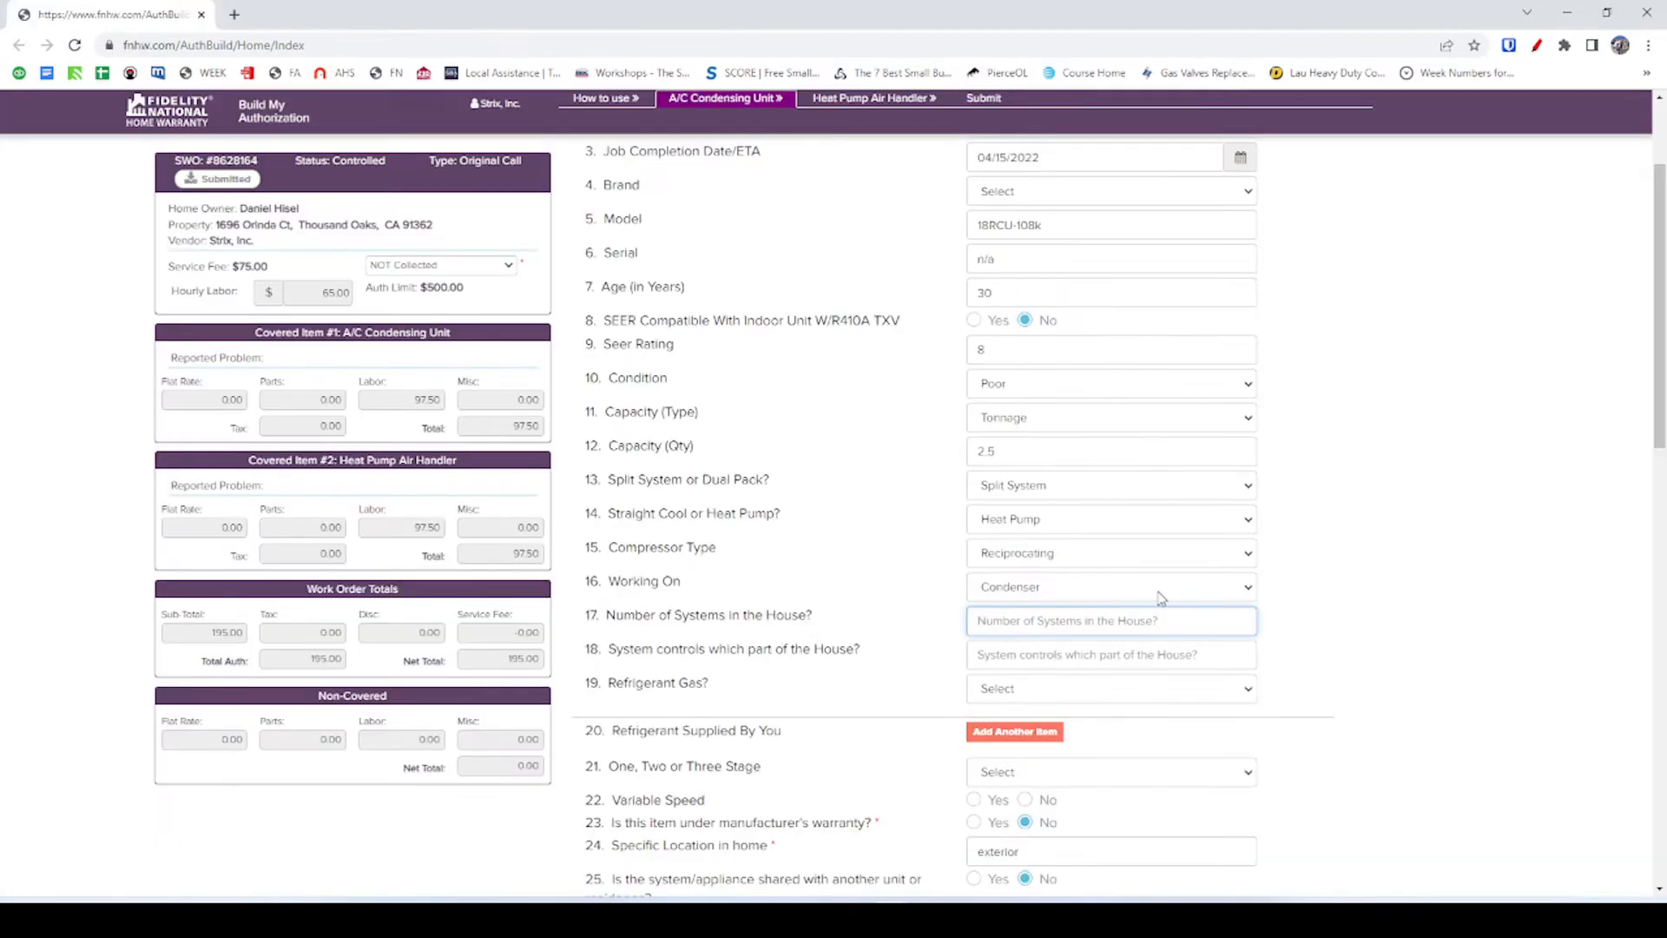
pyautogui.write('1')
pyautogui.click(1294, 655)
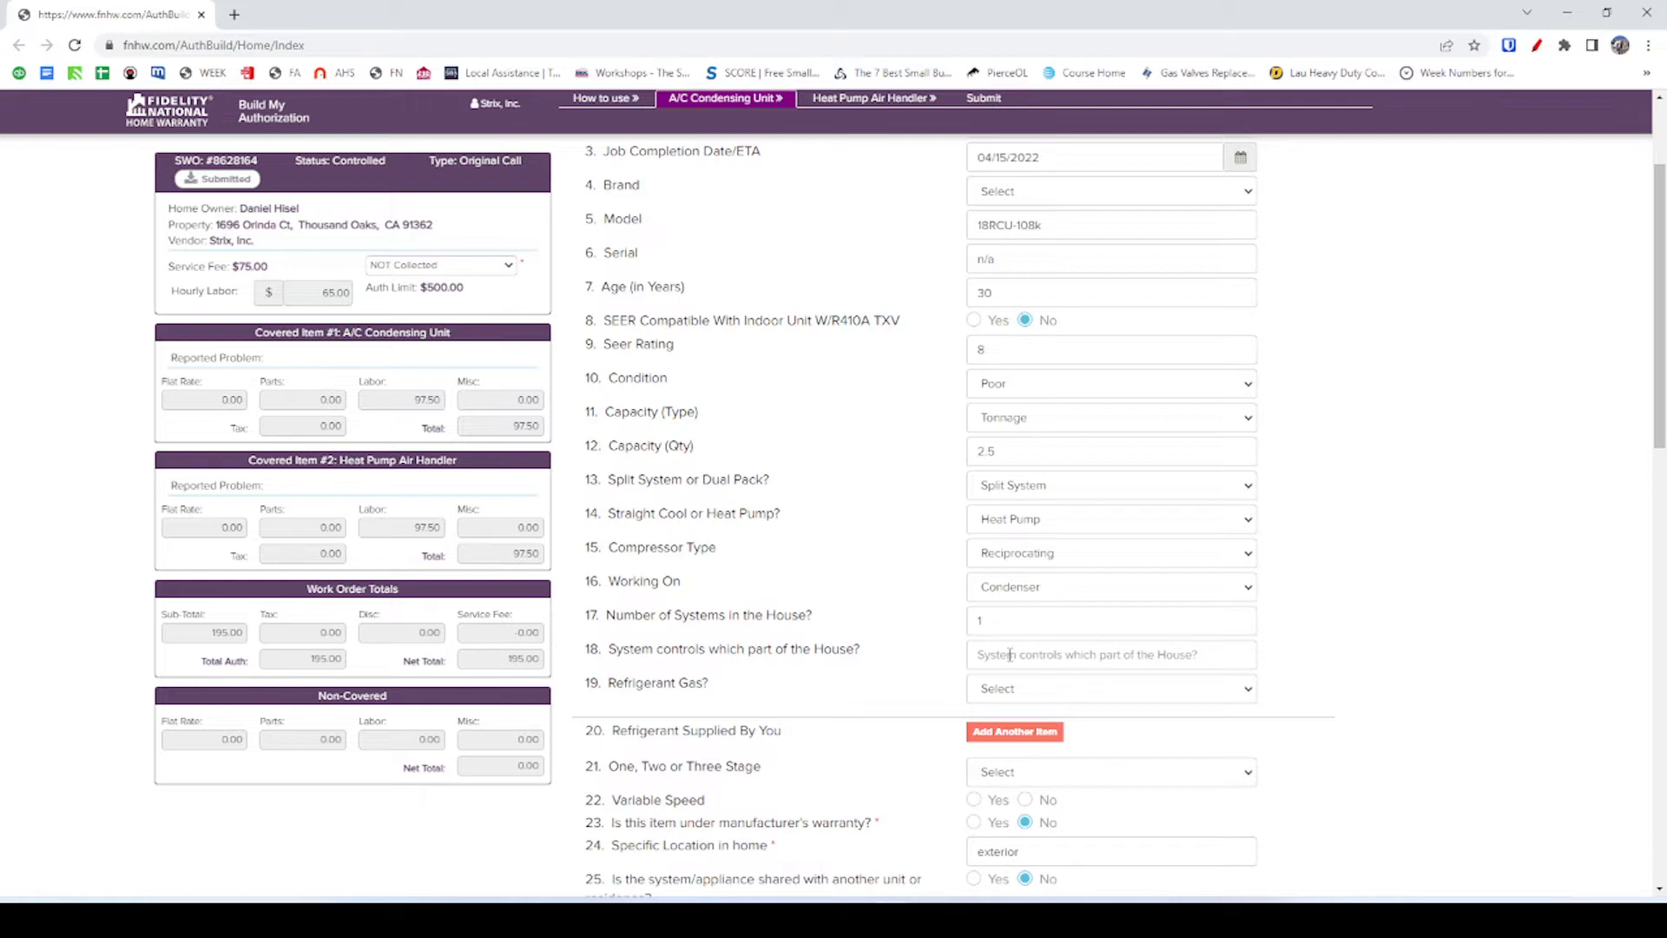
pyautogui.hotkey('alt', 'Tab')
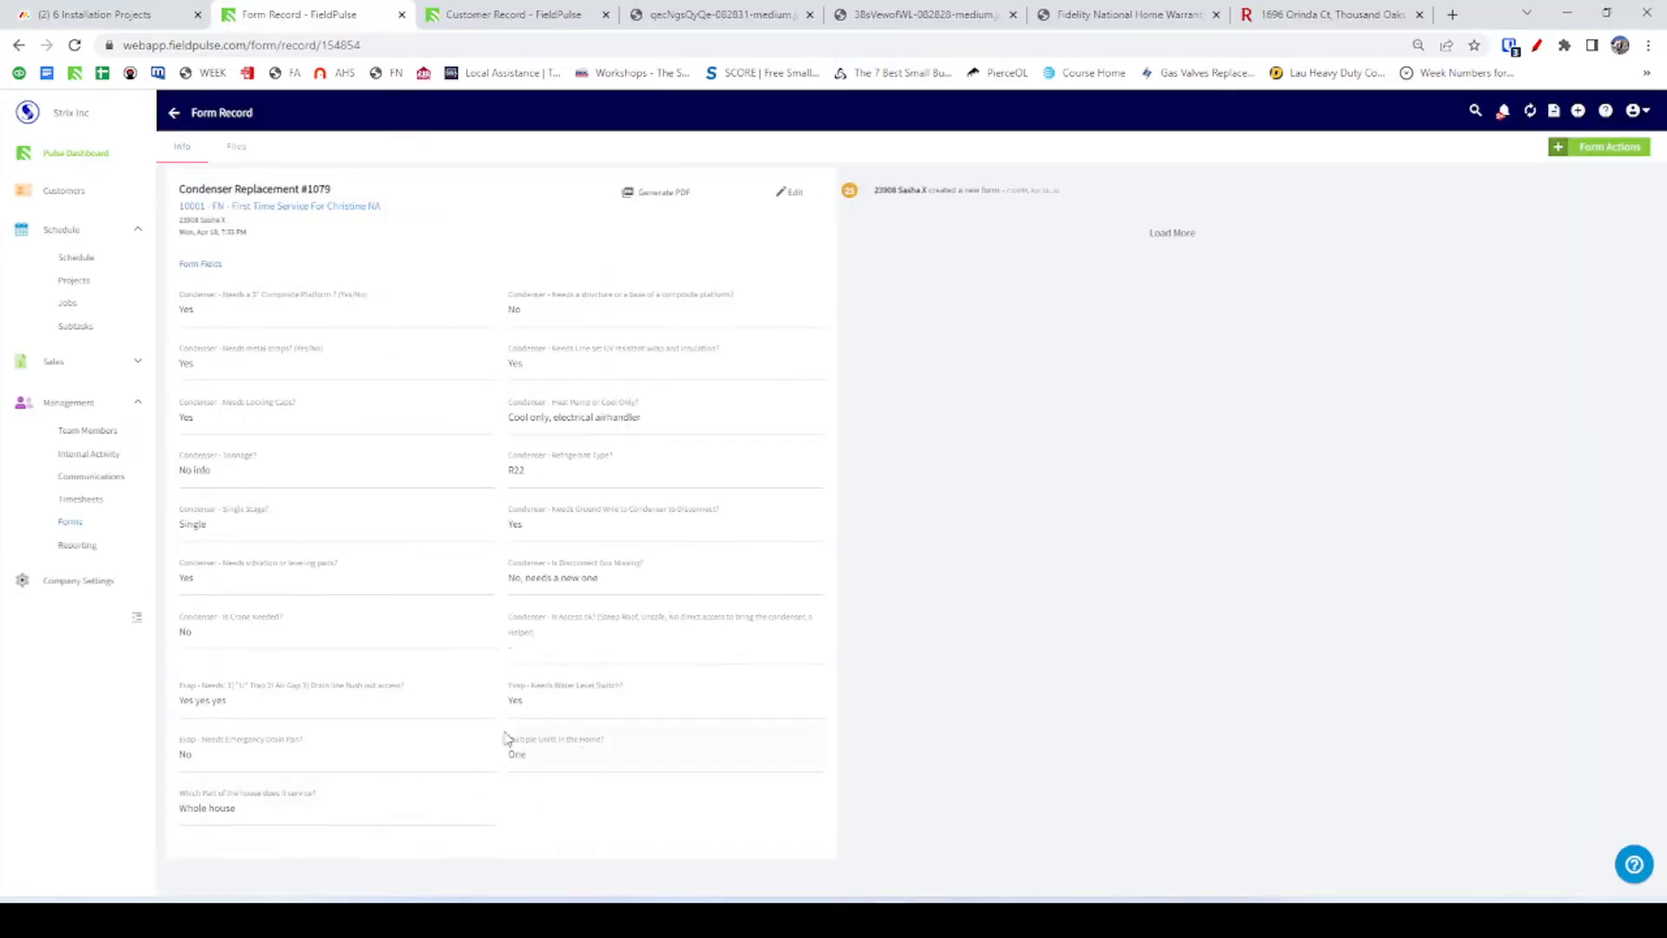
pyautogui.hotkey('alt', 'Tab')
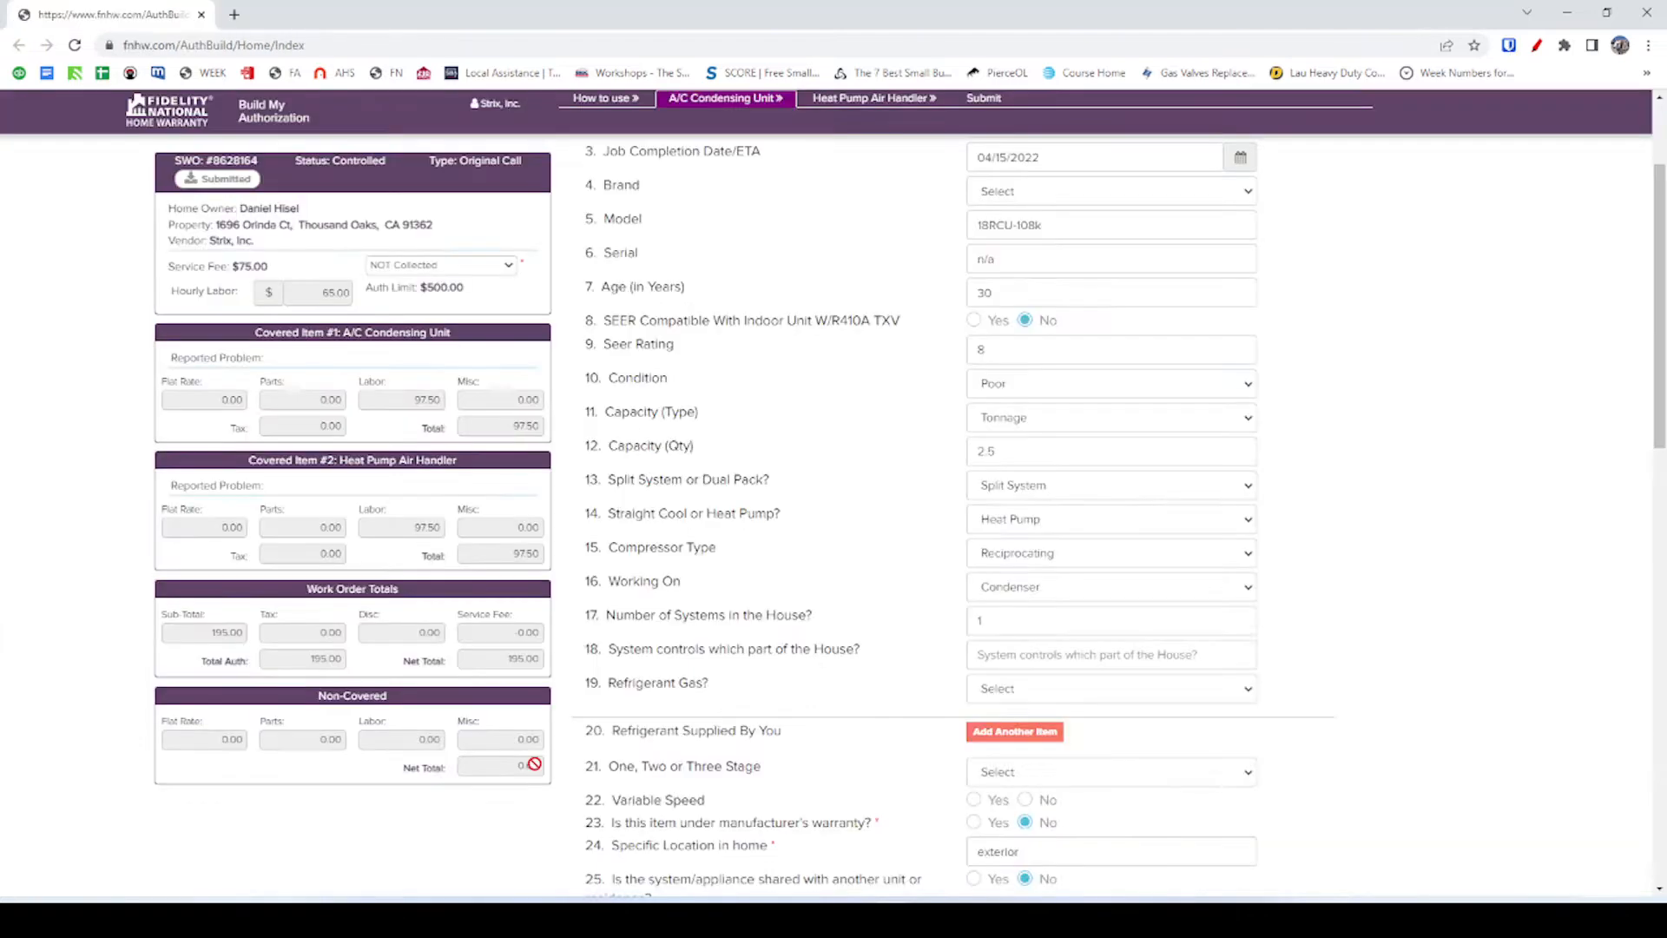
# Enter 'Whole' house as the area the system controls.
pyautogui.click(1118, 657)
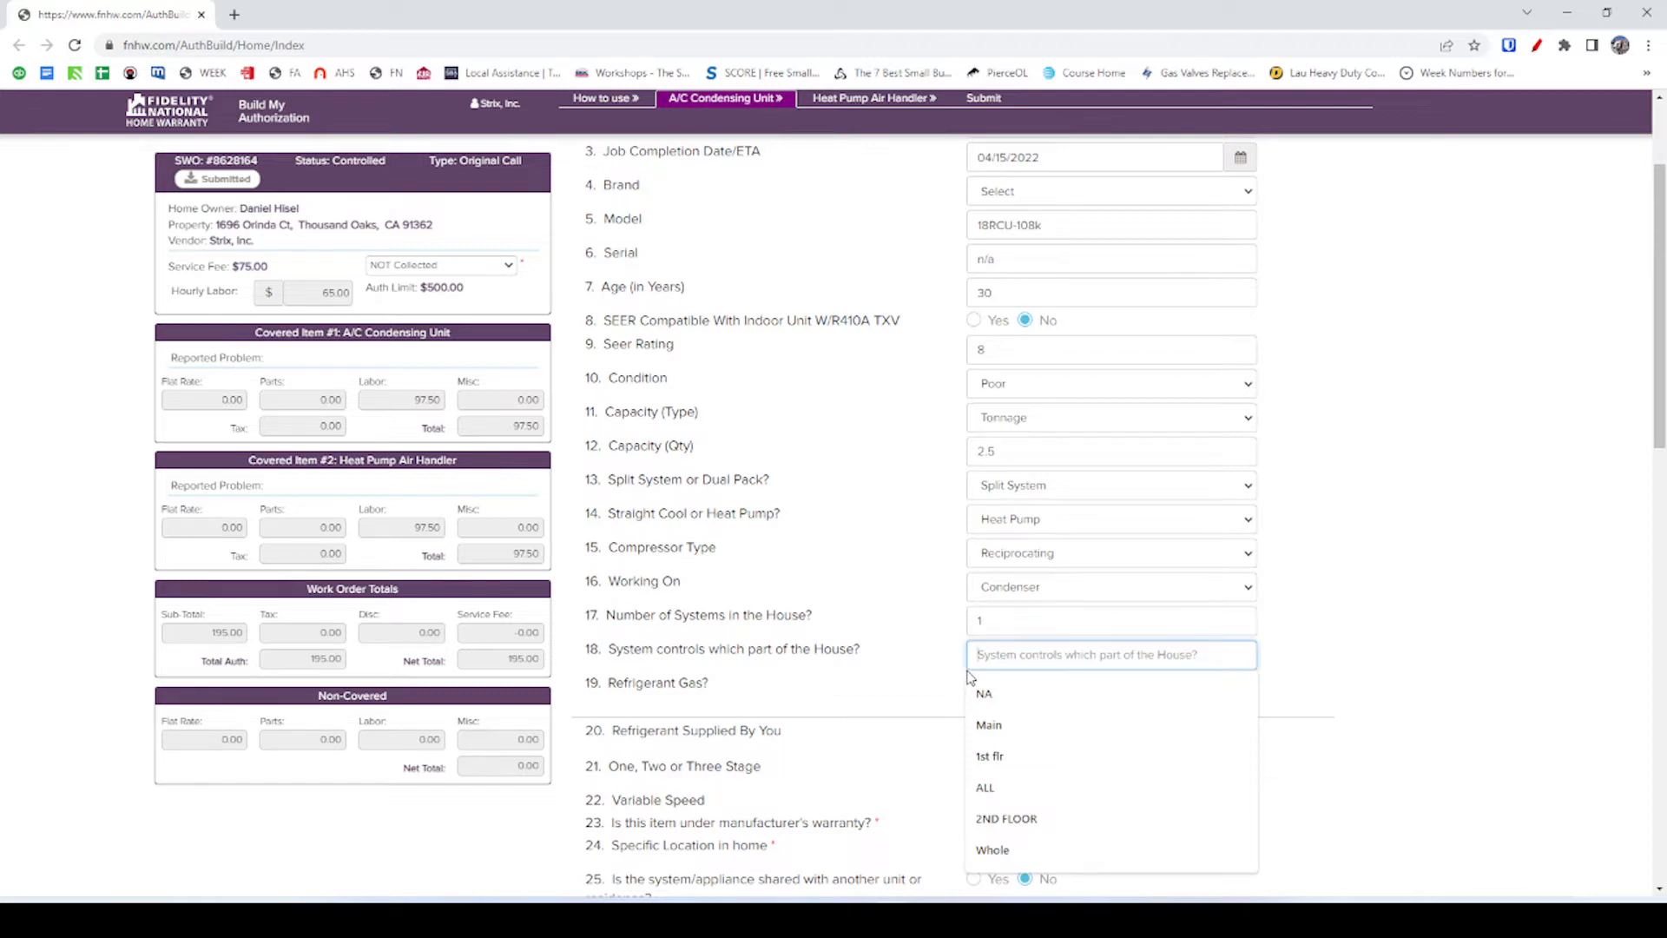
pyautogui.write('Whole house')
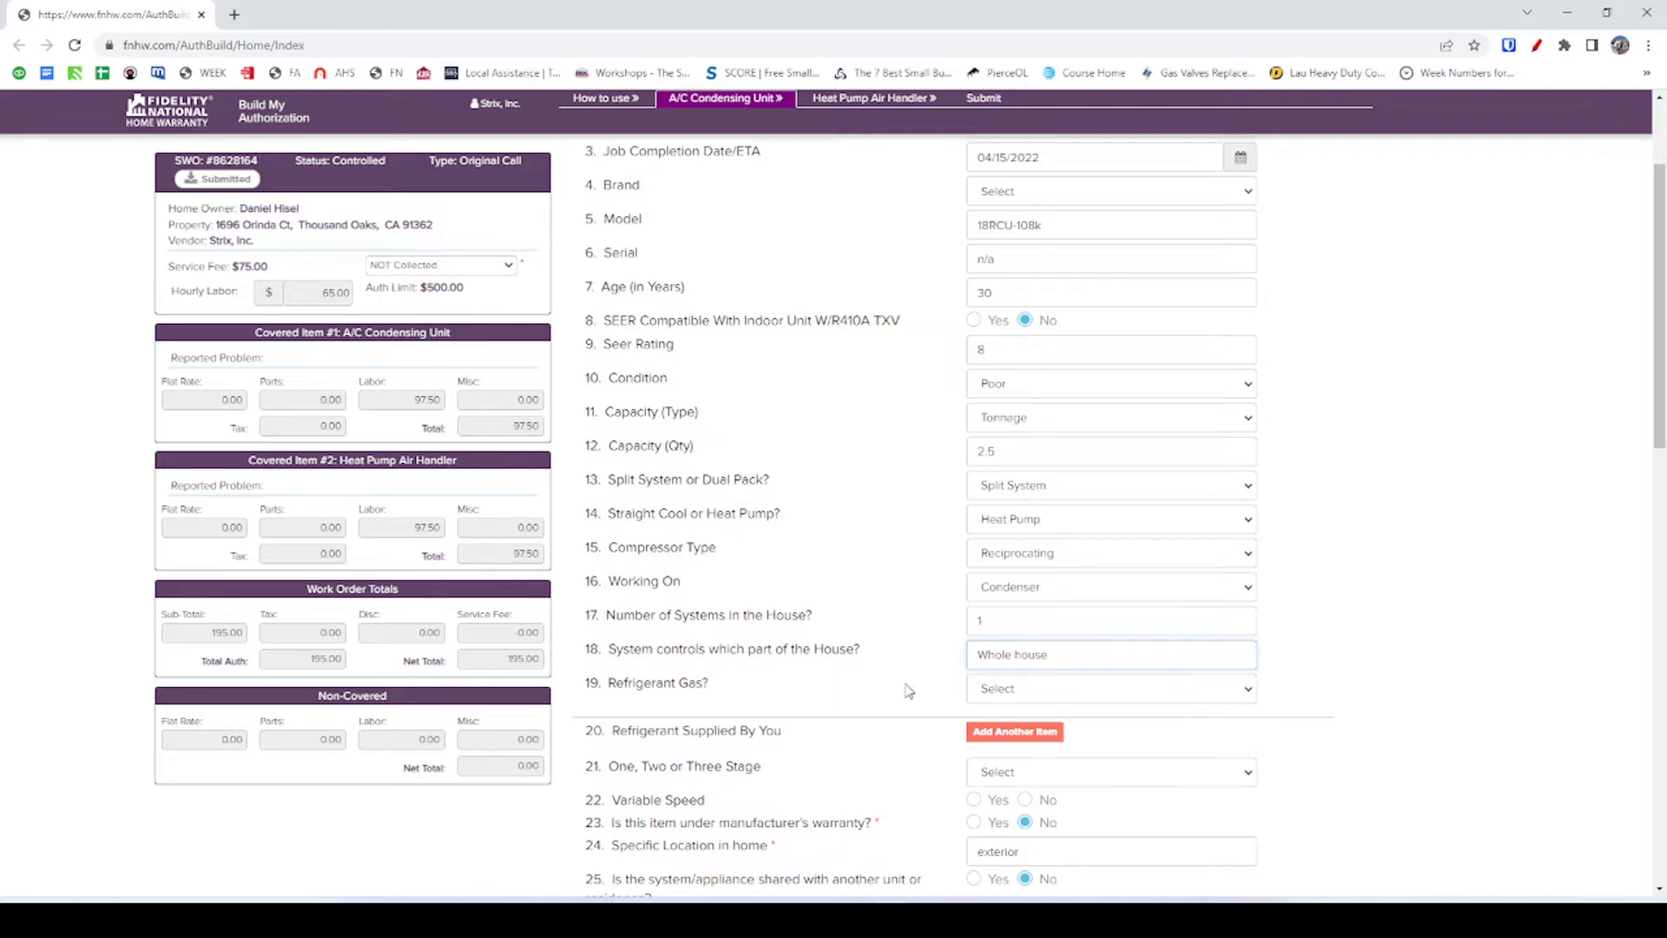
pyautogui.click(1053, 686)
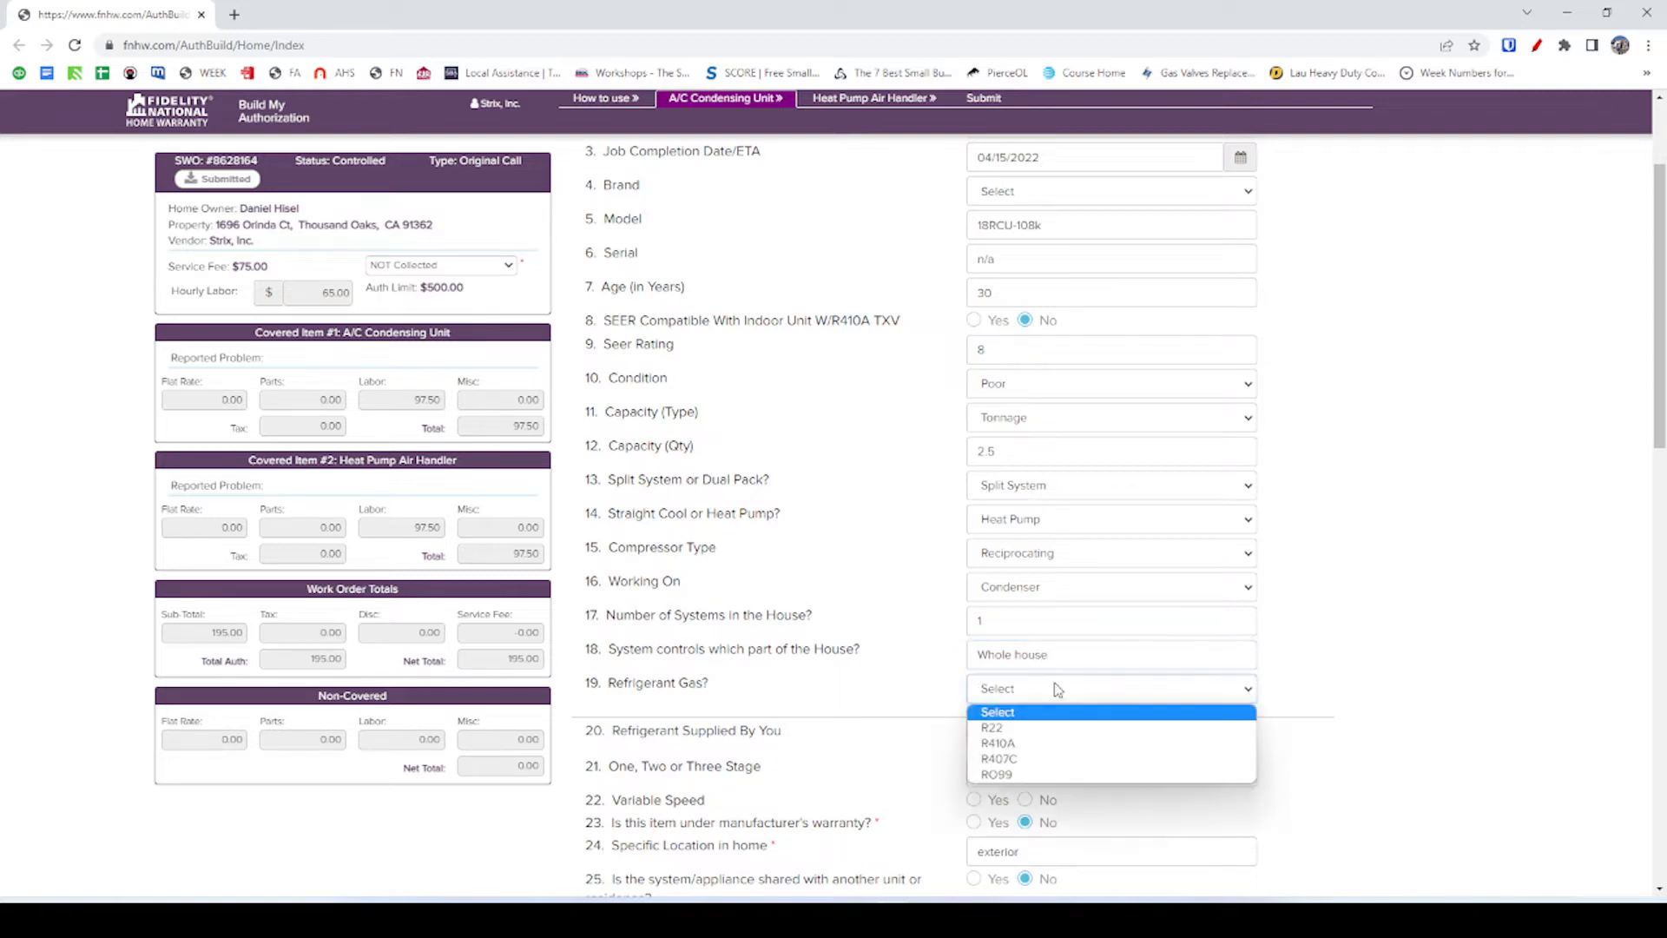
# Set the refrigerant gas to R22.
pyautogui.click(1030, 731)
pyautogui.click(912, 690)
pyautogui.scroll(-2, 694, 560)
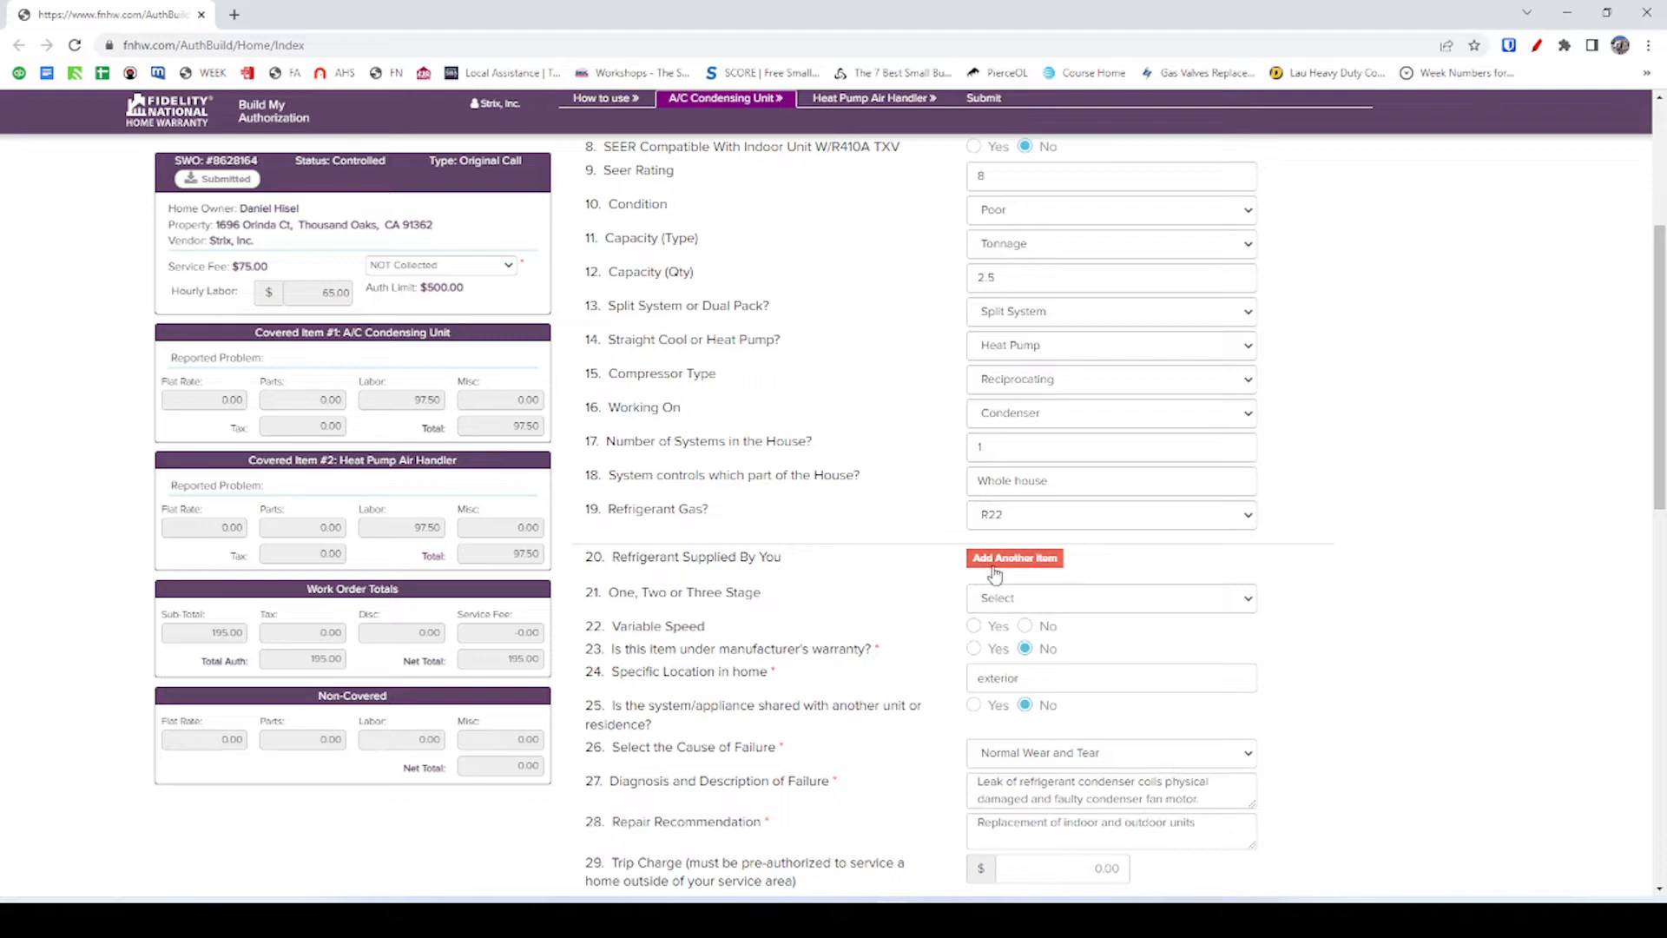
pyautogui.scroll(-1, 990, 568)
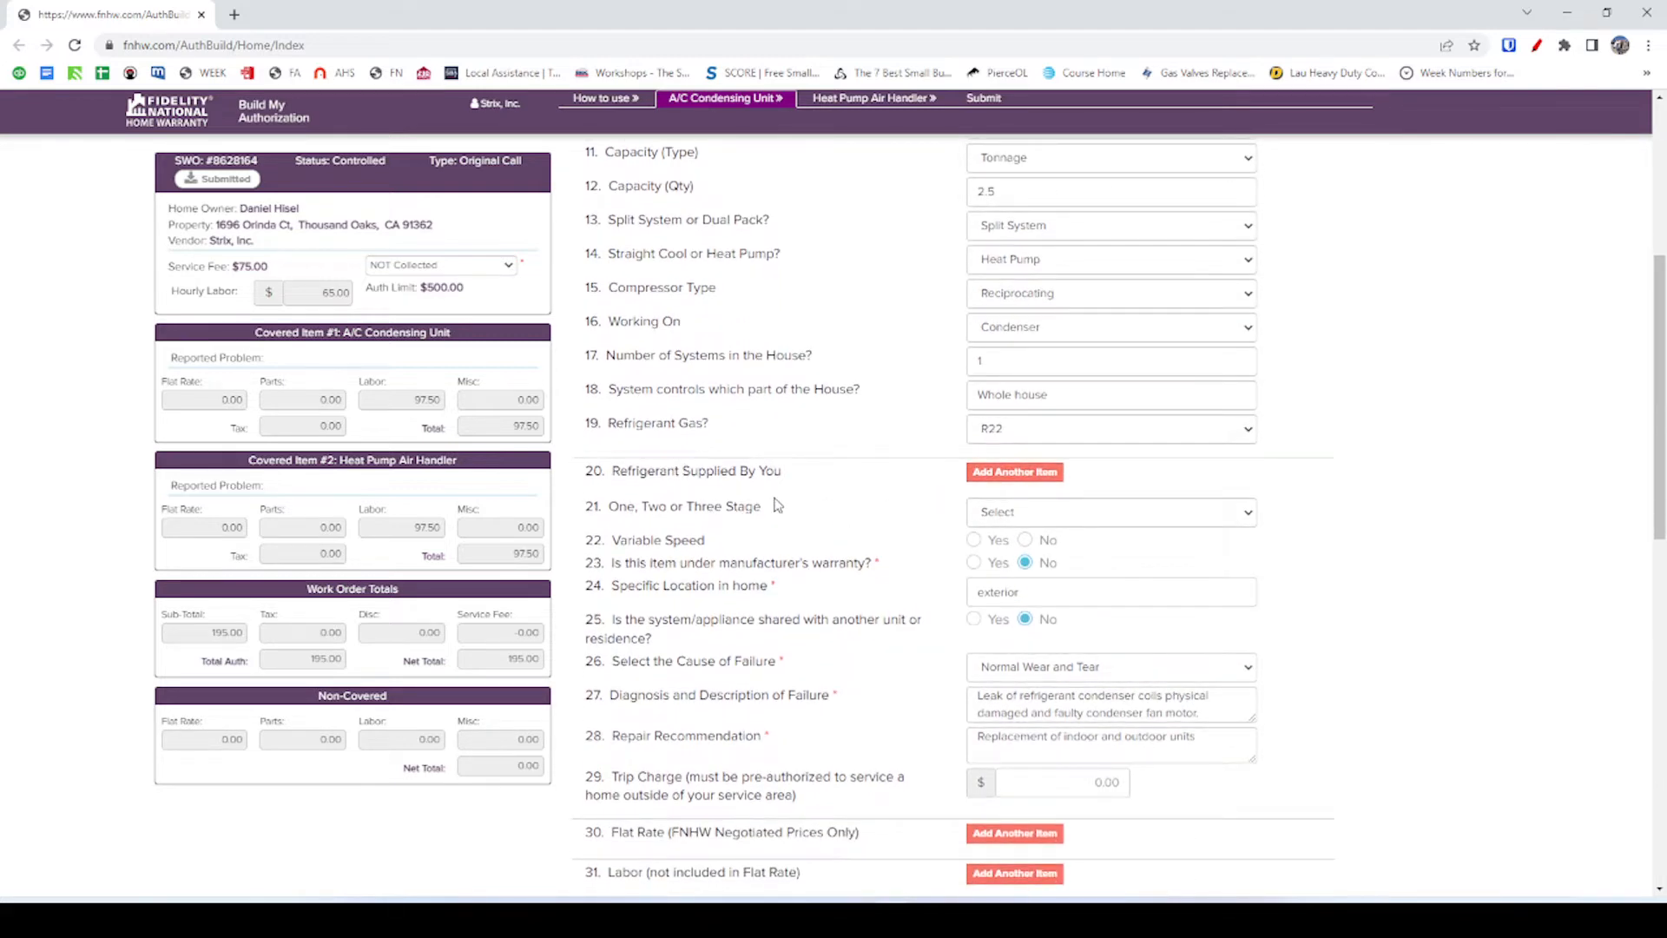
pyautogui.scroll(-2, 777, 521)
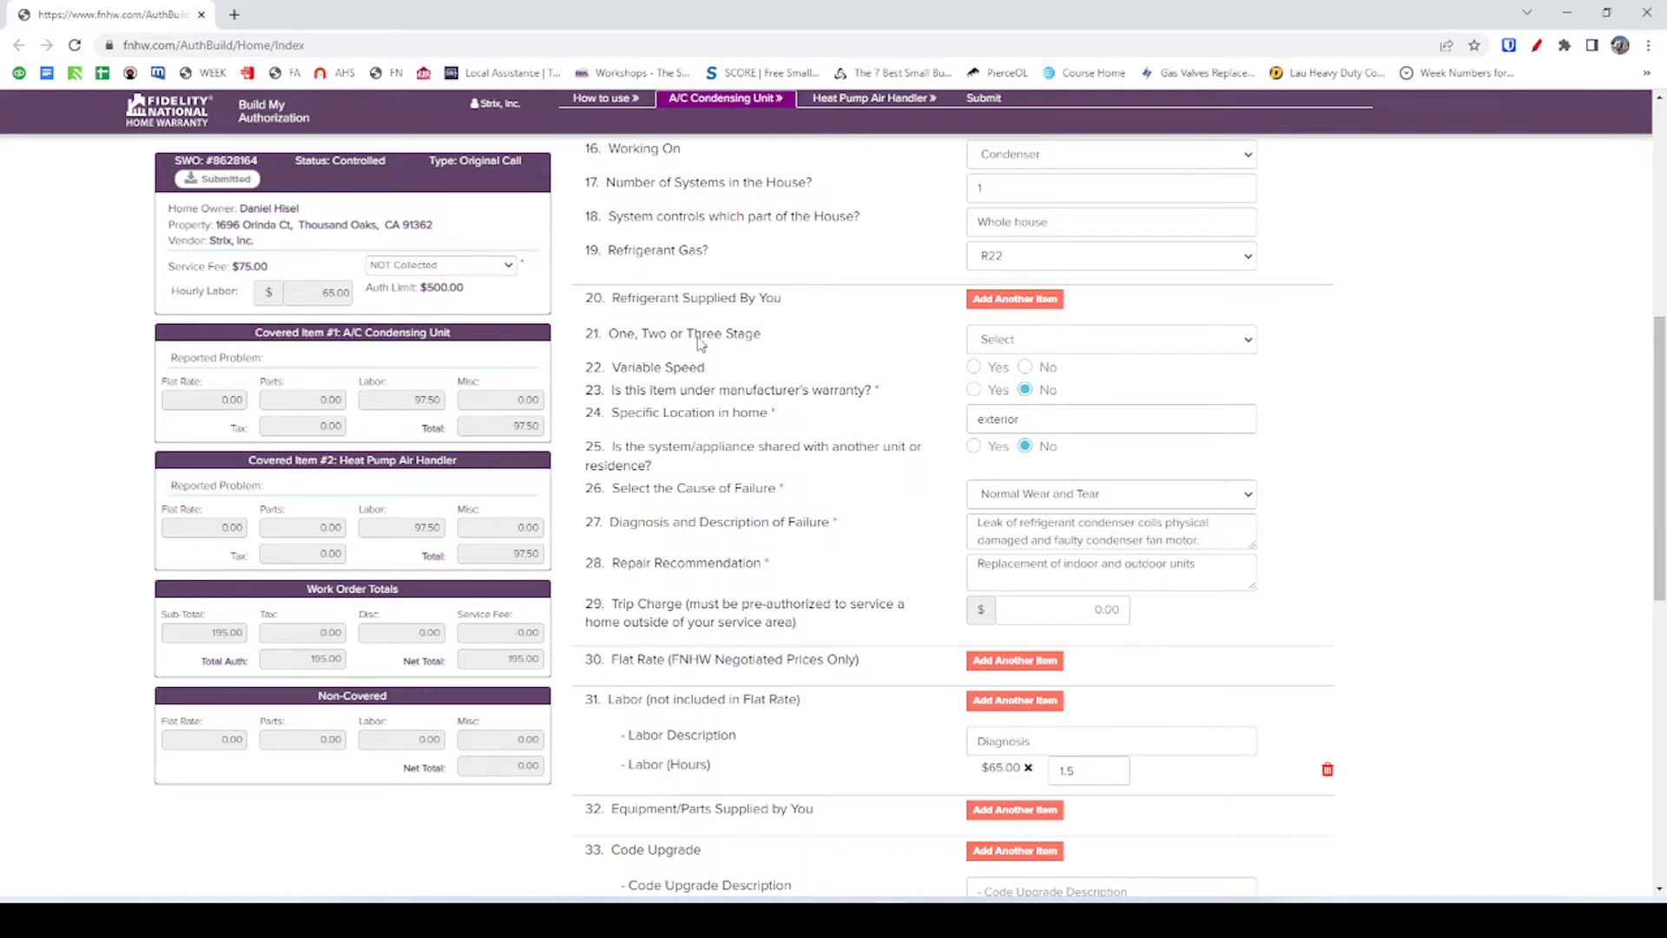
# Set the system to One stage, confirming it against the FieldPulse form record.
pyautogui.click(1005, 341)
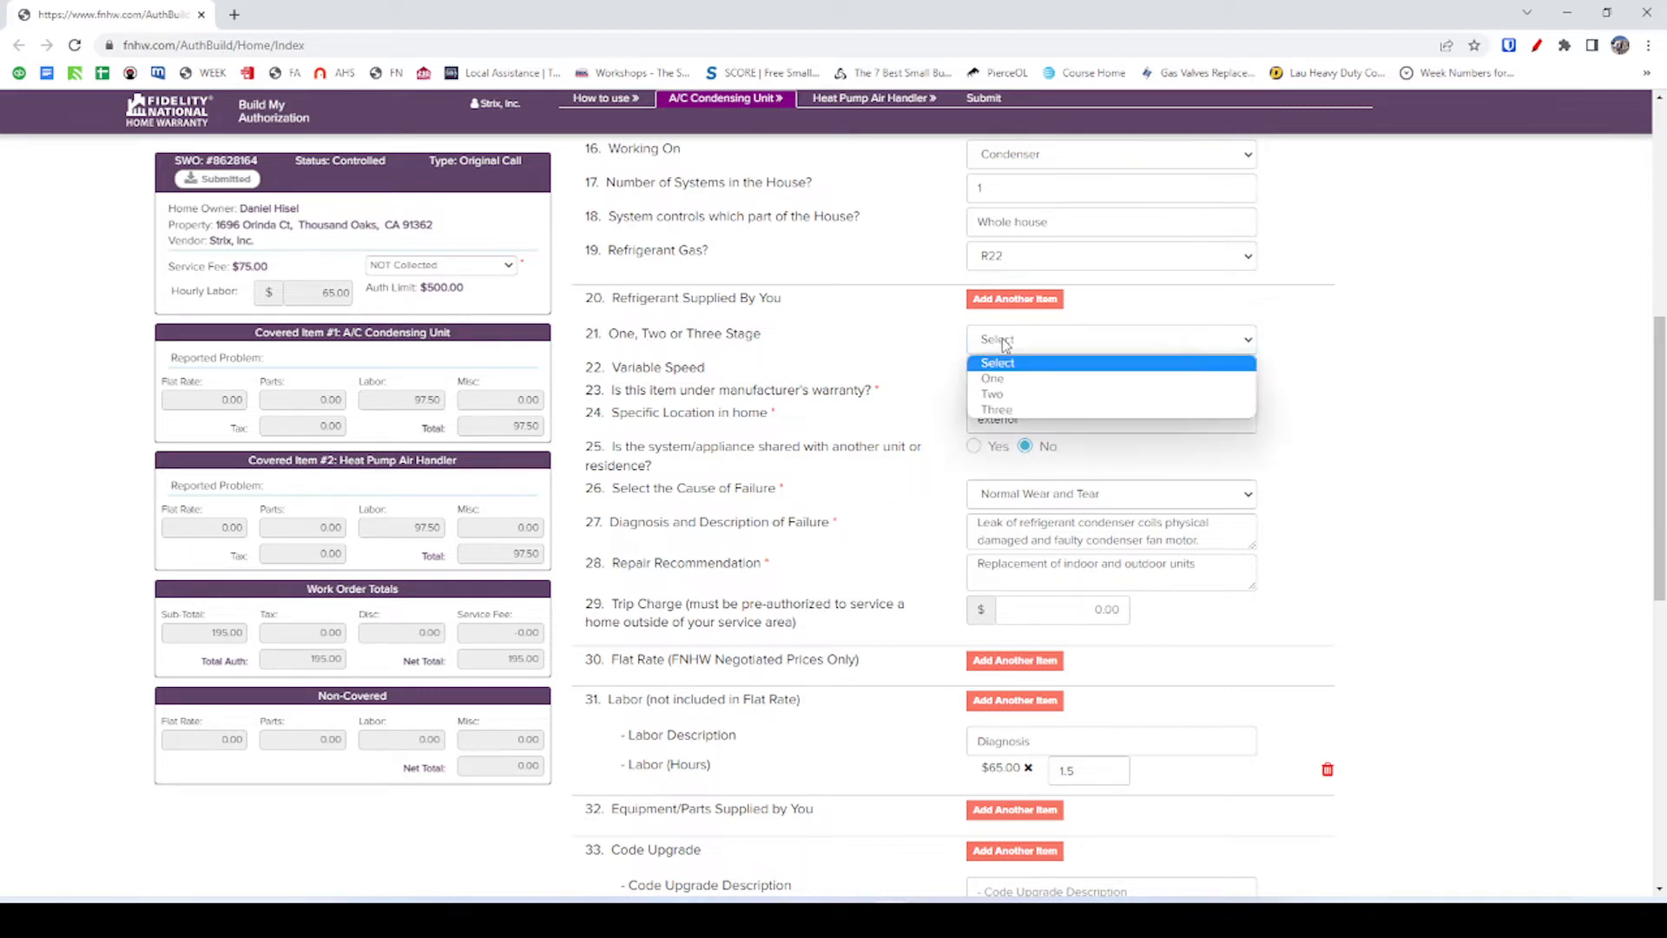
pyautogui.click(1011, 380)
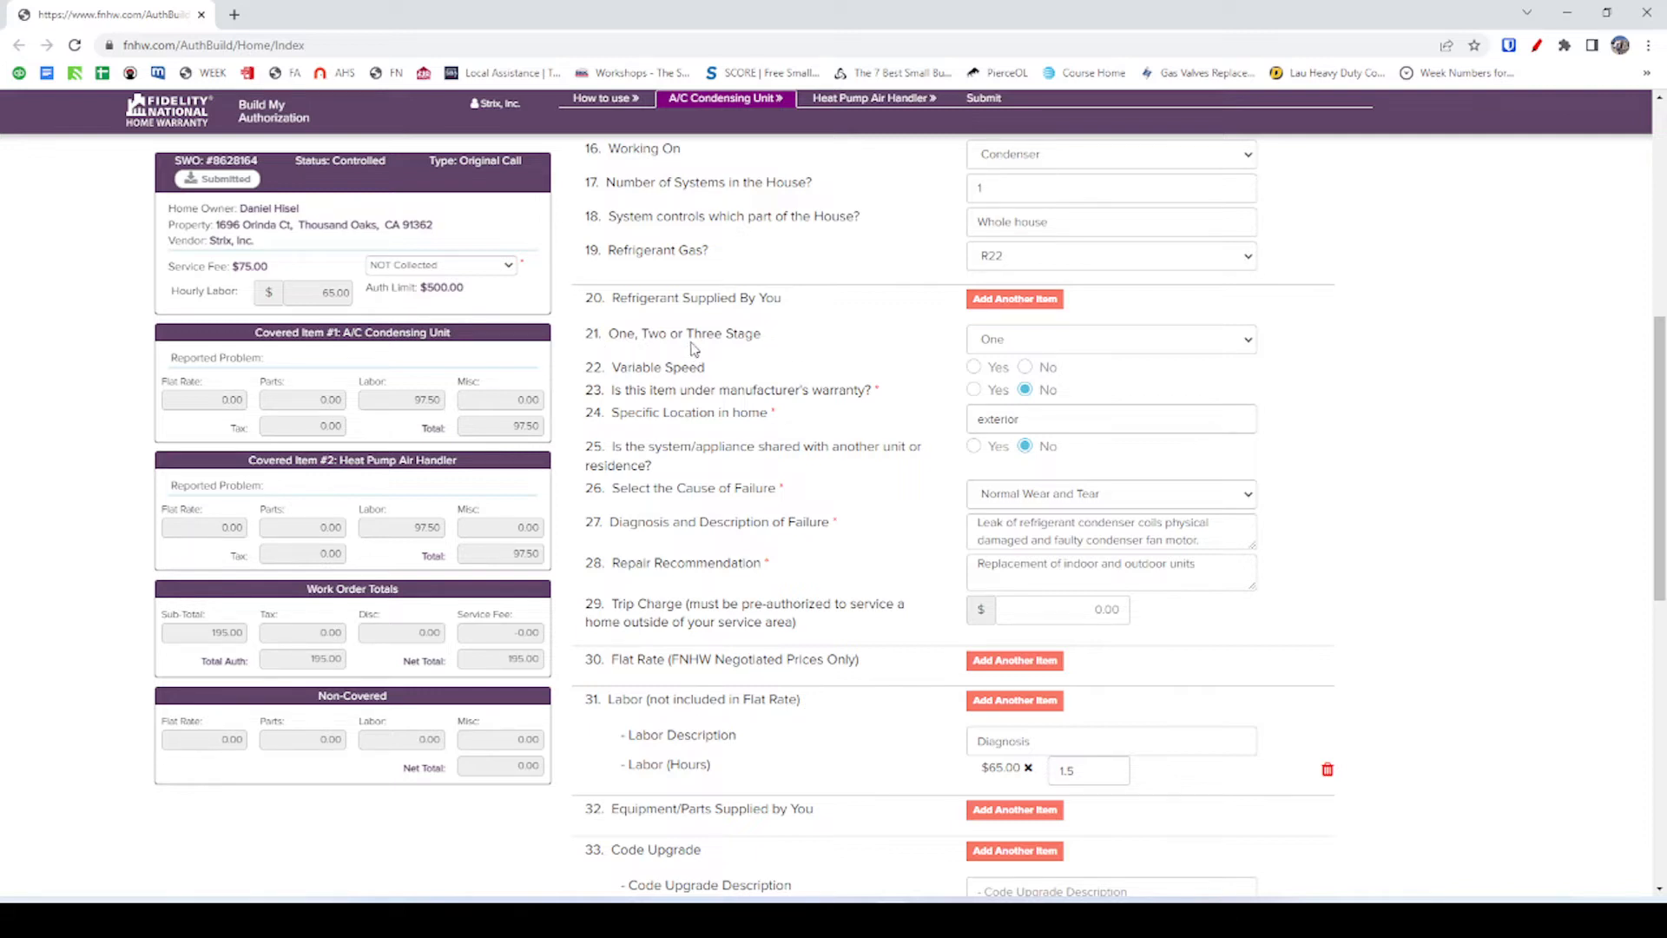
pyautogui.hotkey('alt', 'Tab')
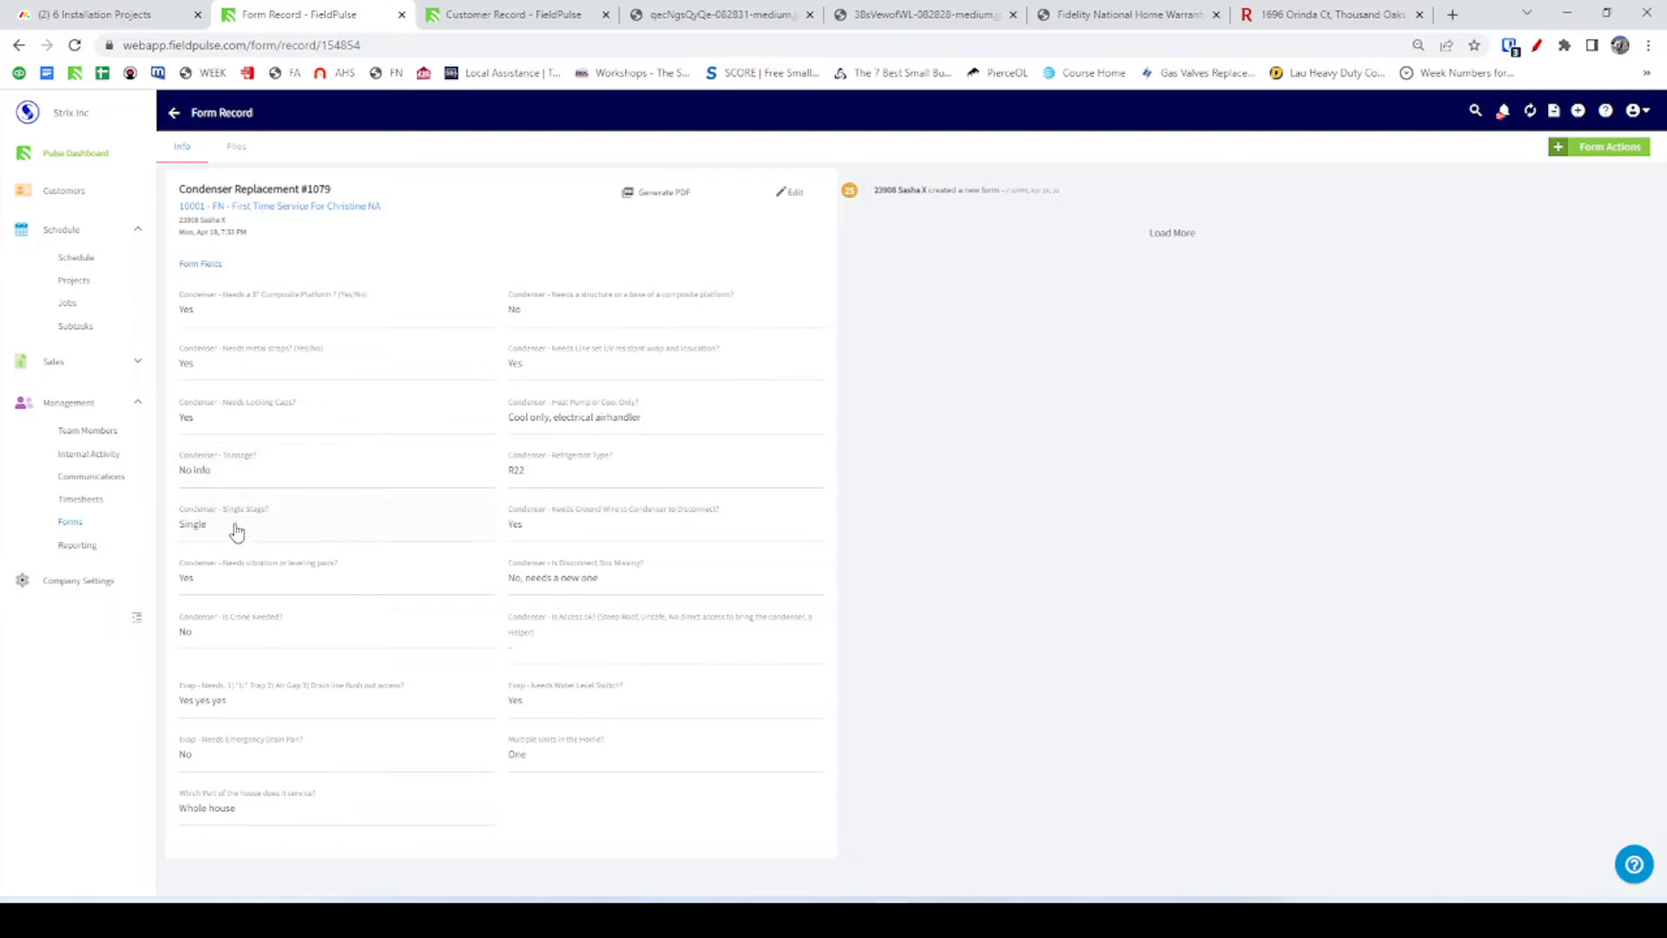
pyautogui.hotkey('alt', 'Tab')
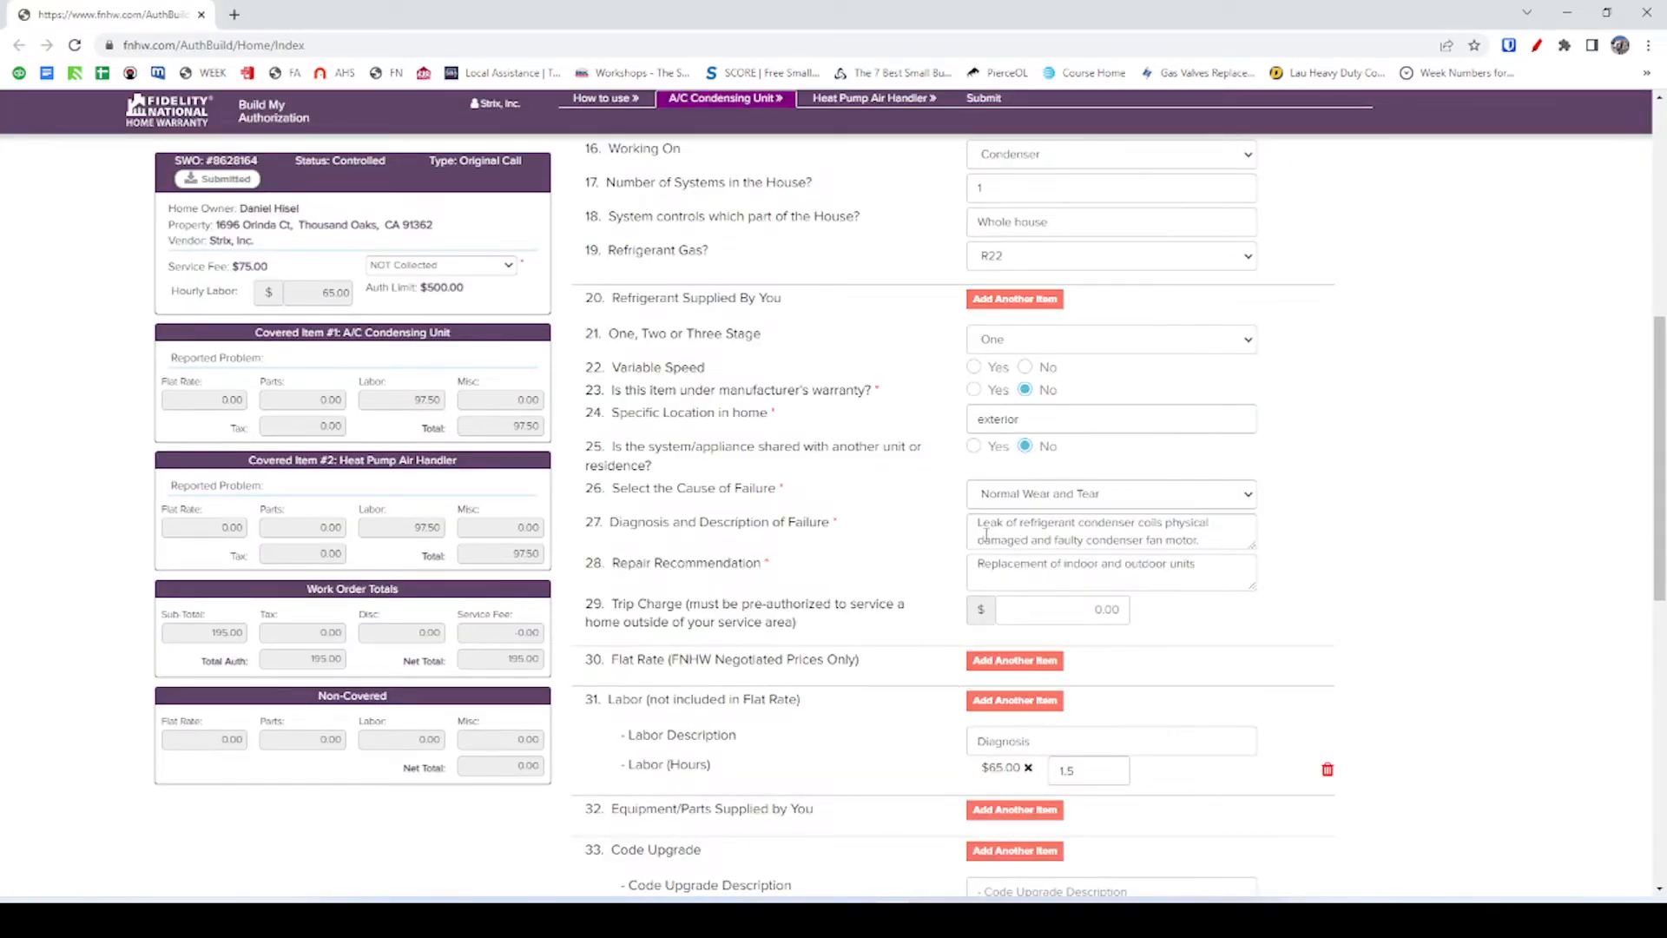
pyautogui.scroll(-2, 986, 534)
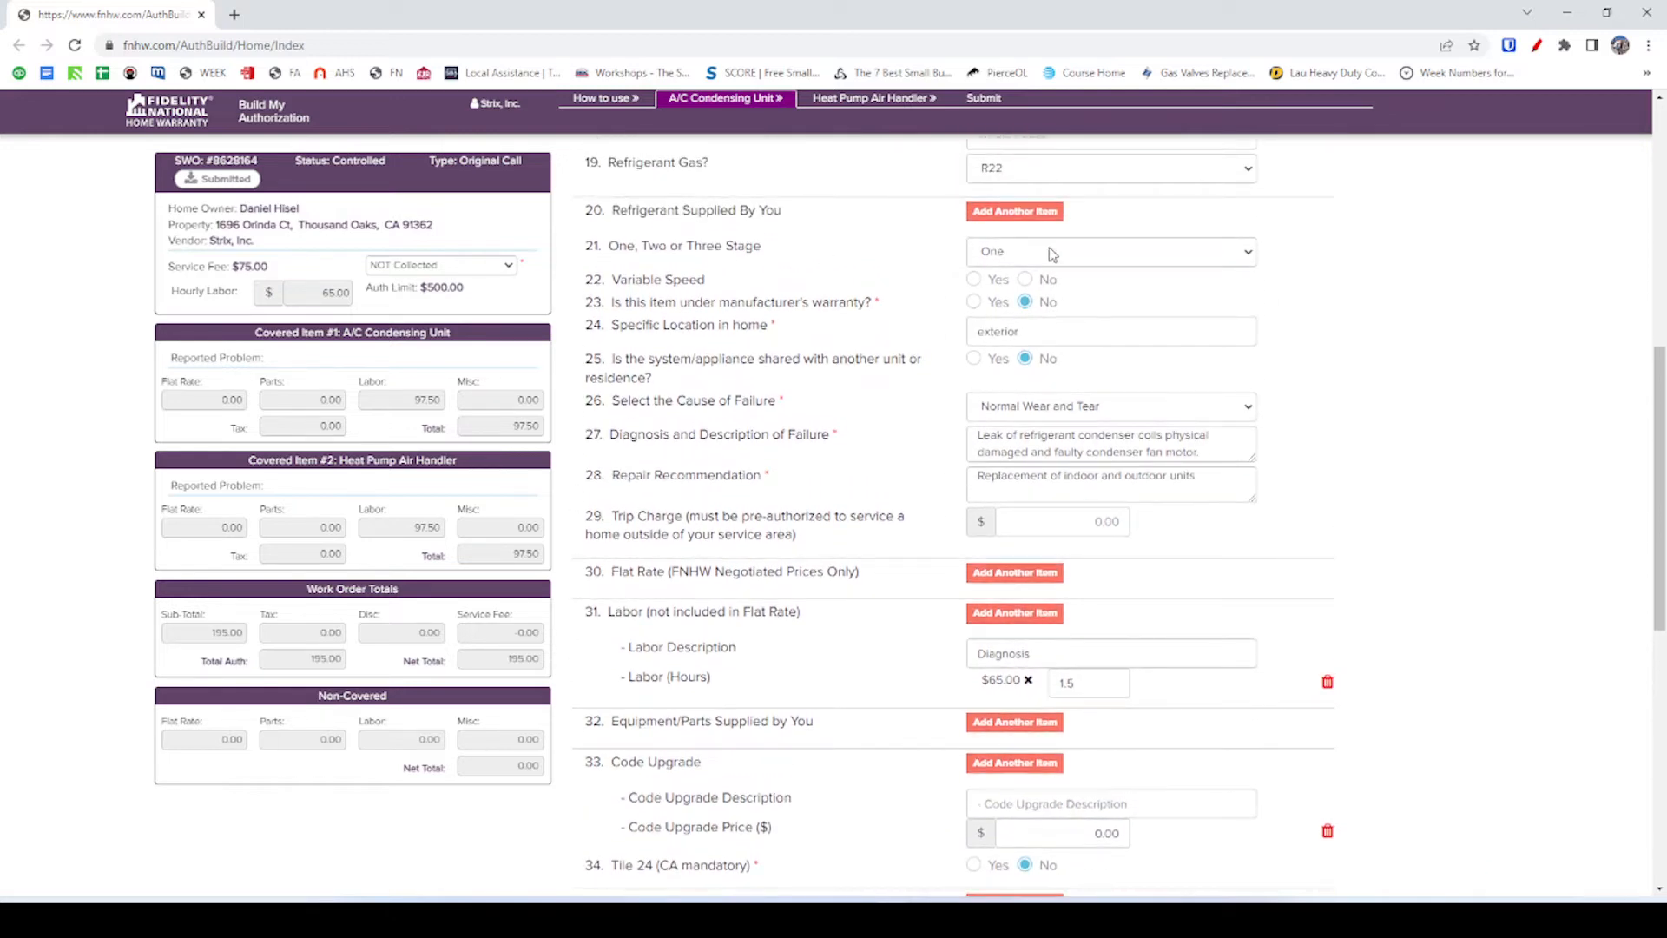
pyautogui.click(1052, 253)
pyautogui.click(1052, 253)
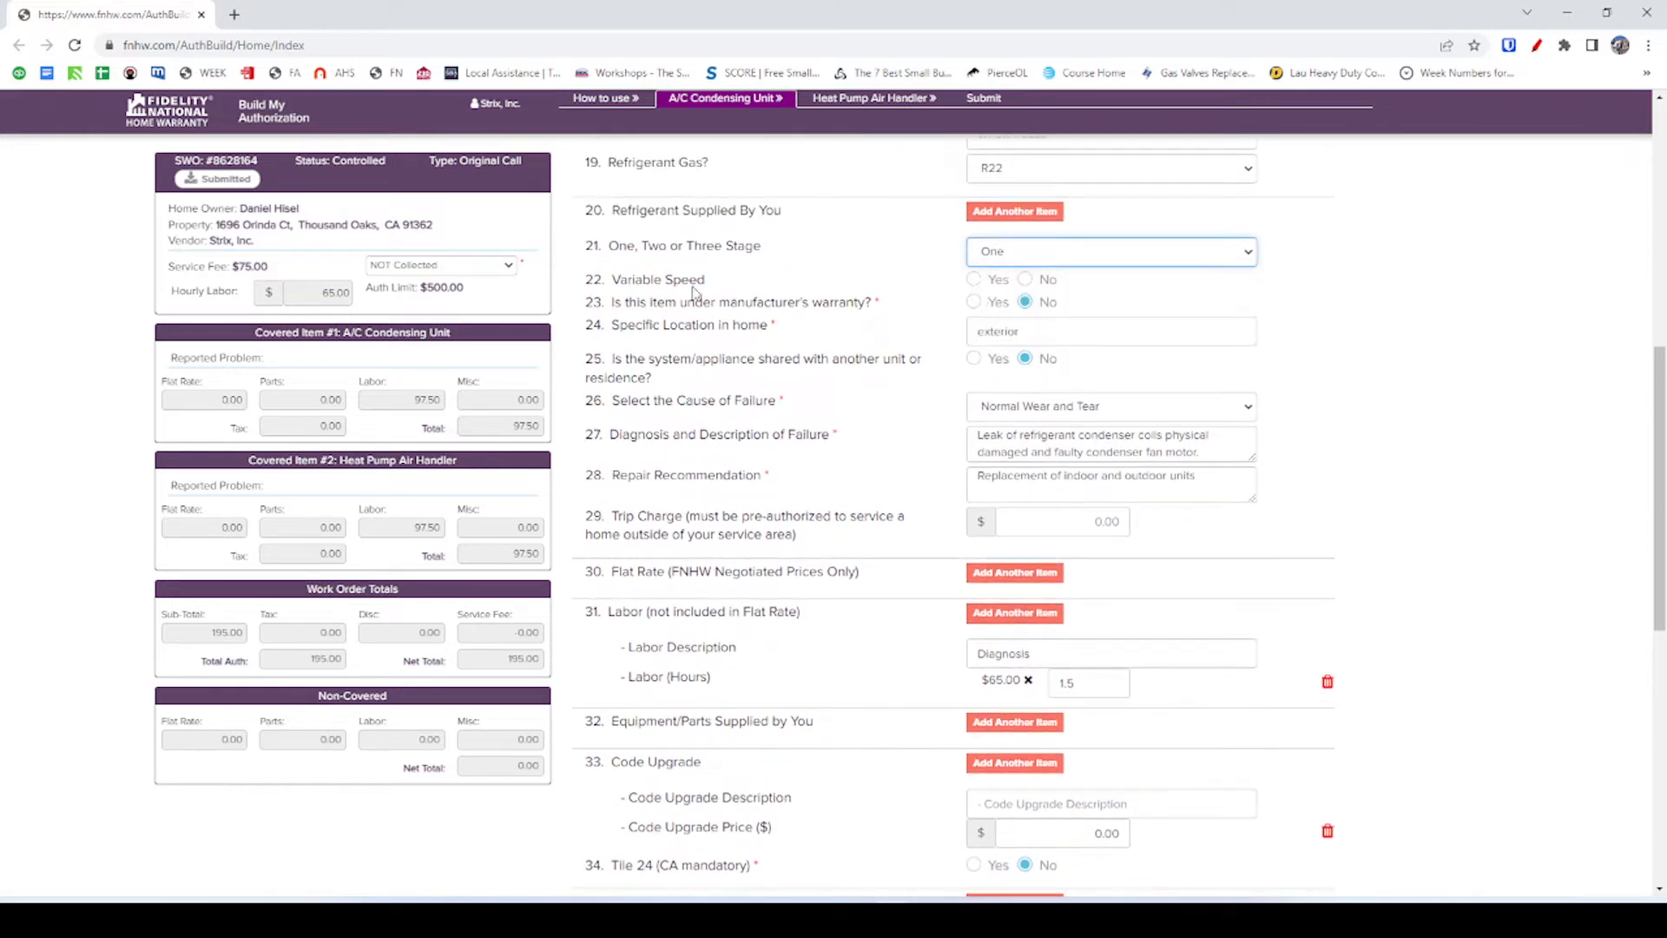
# Answer No for Variable Speed and set Specific Location to 'exterior, Ground'.
pyautogui.press('alt')
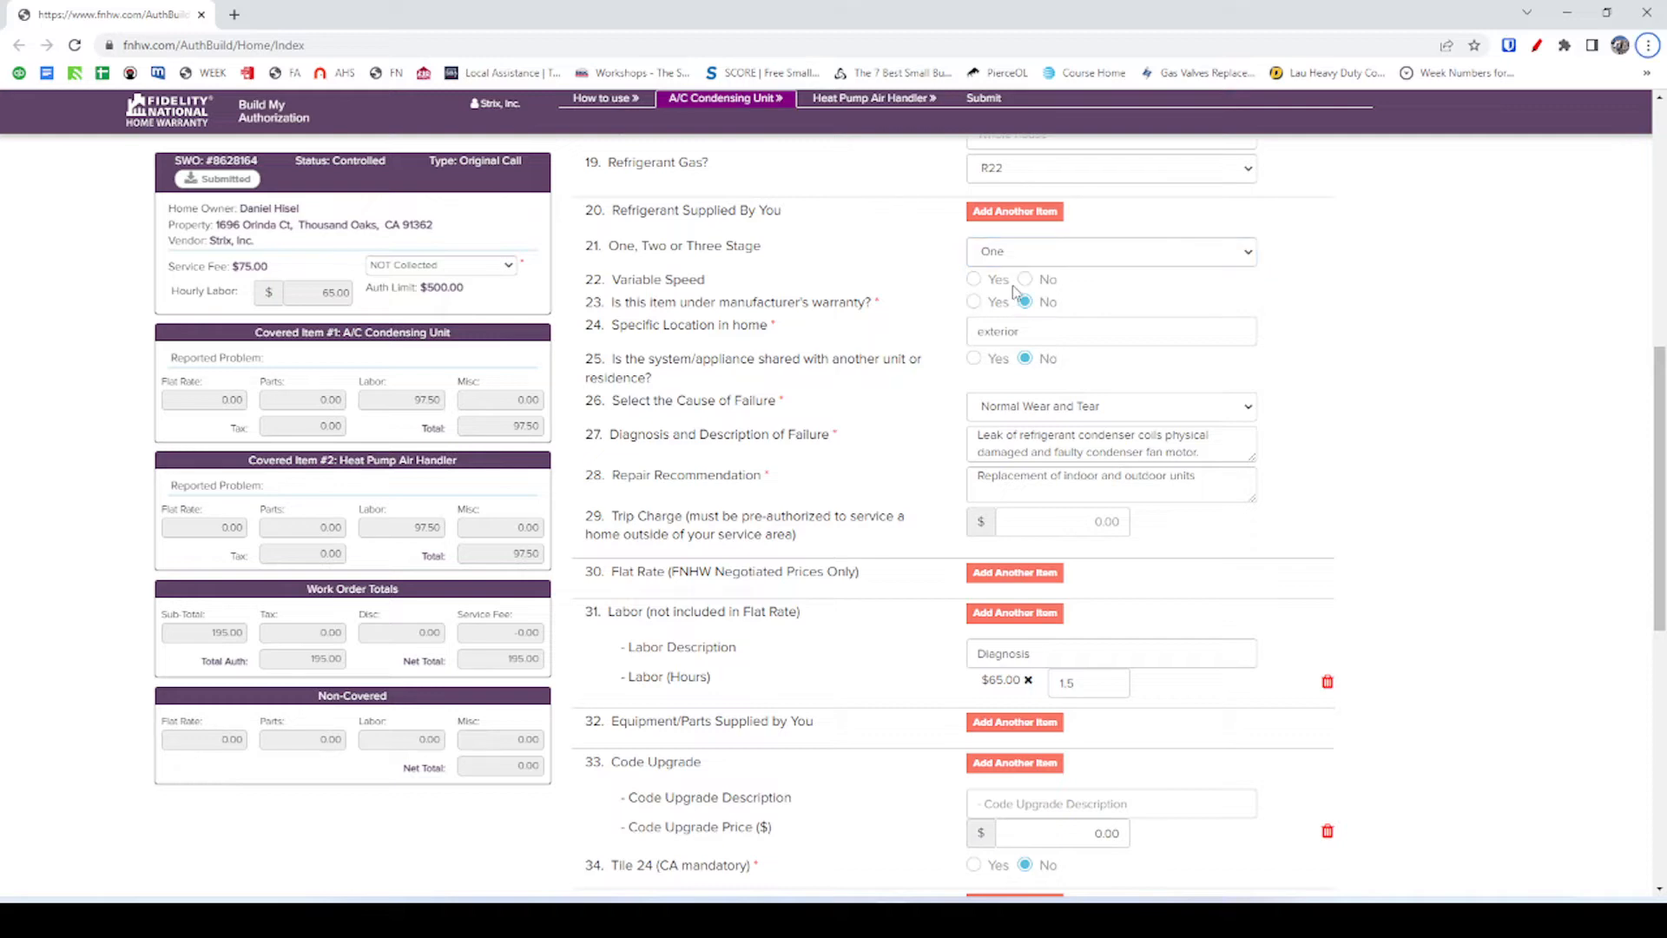
pyautogui.hotkey('alt', 'Tab')
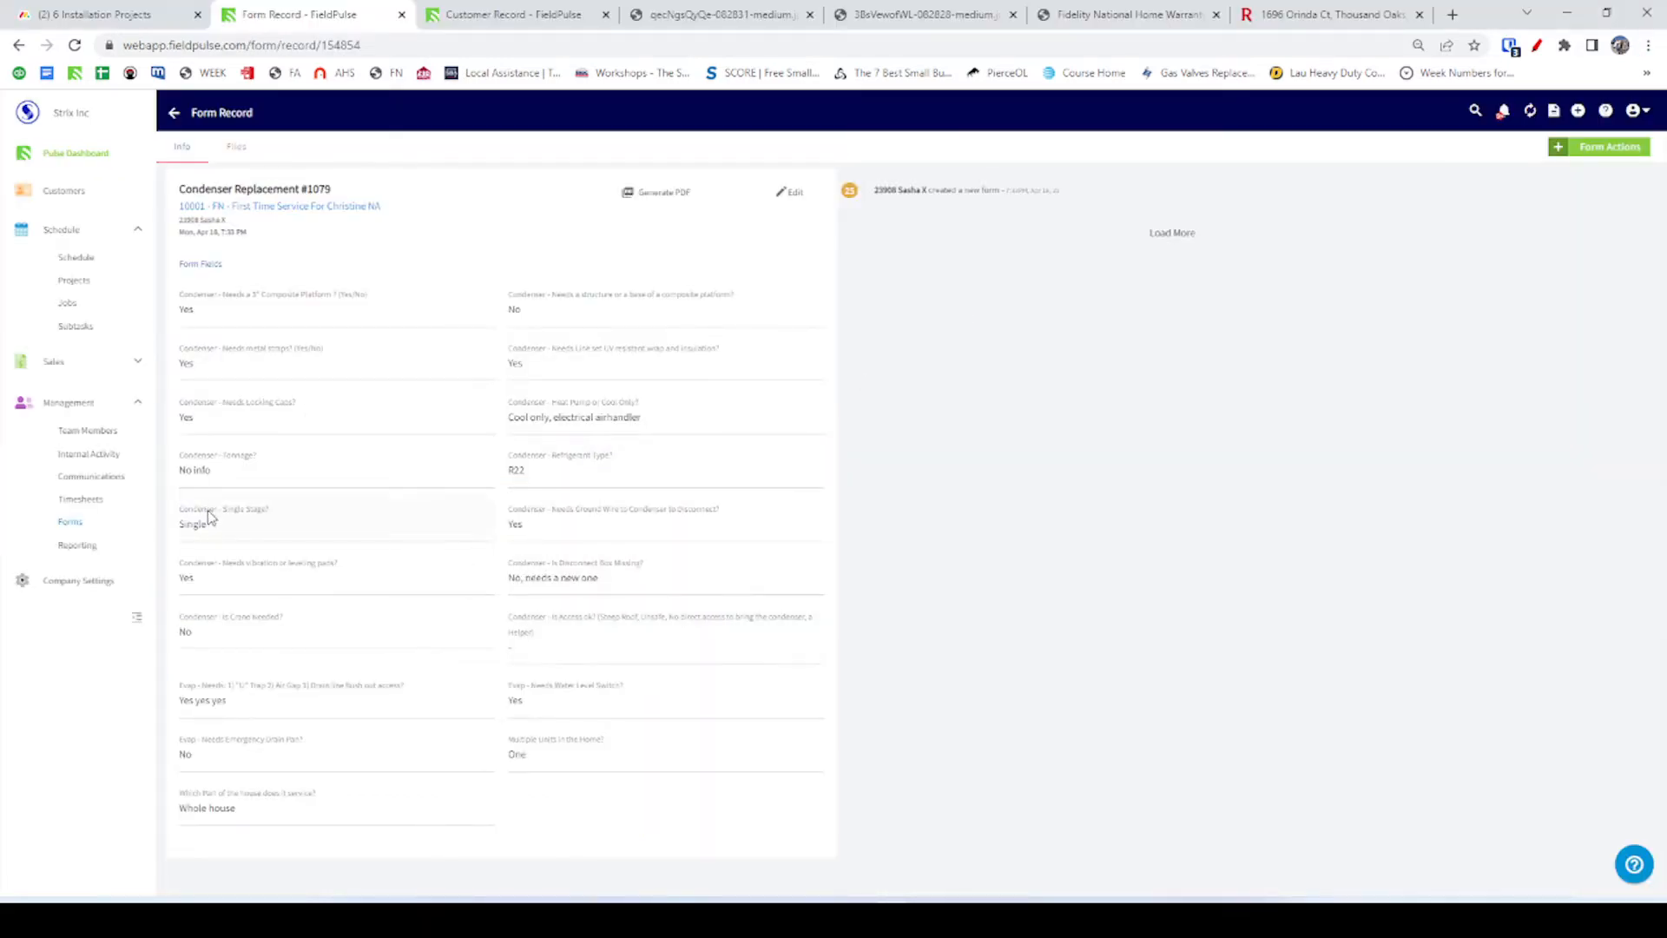
pyautogui.hotkey('alt', 'Tab')
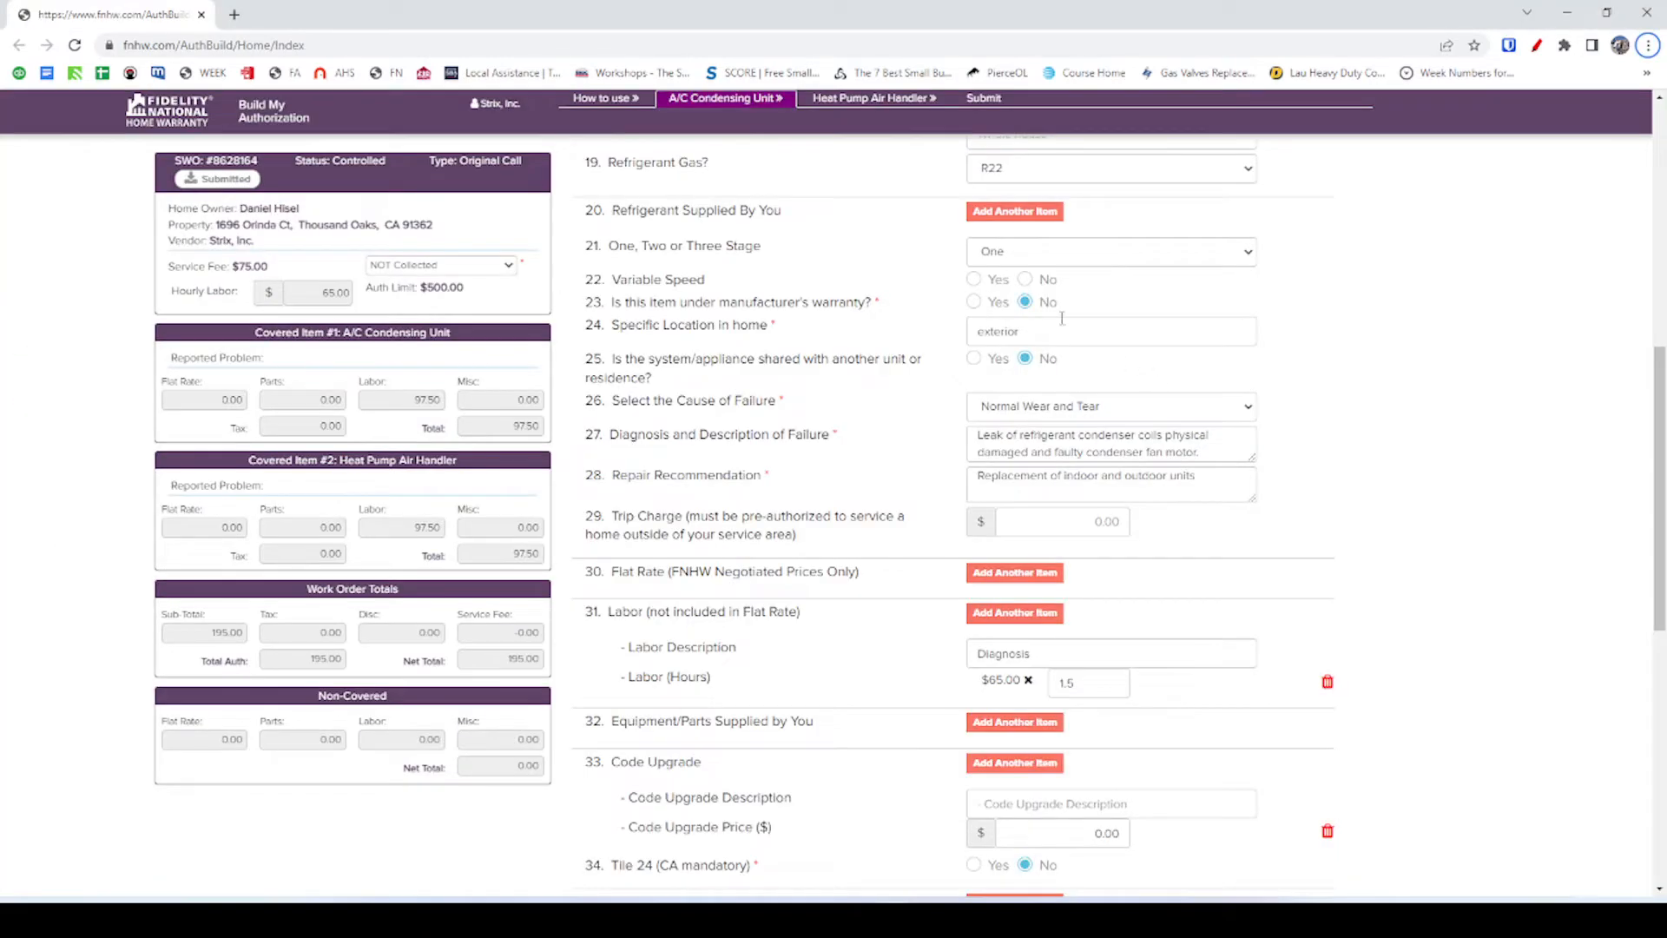
pyautogui.click(1024, 277)
pyautogui.click(1036, 333)
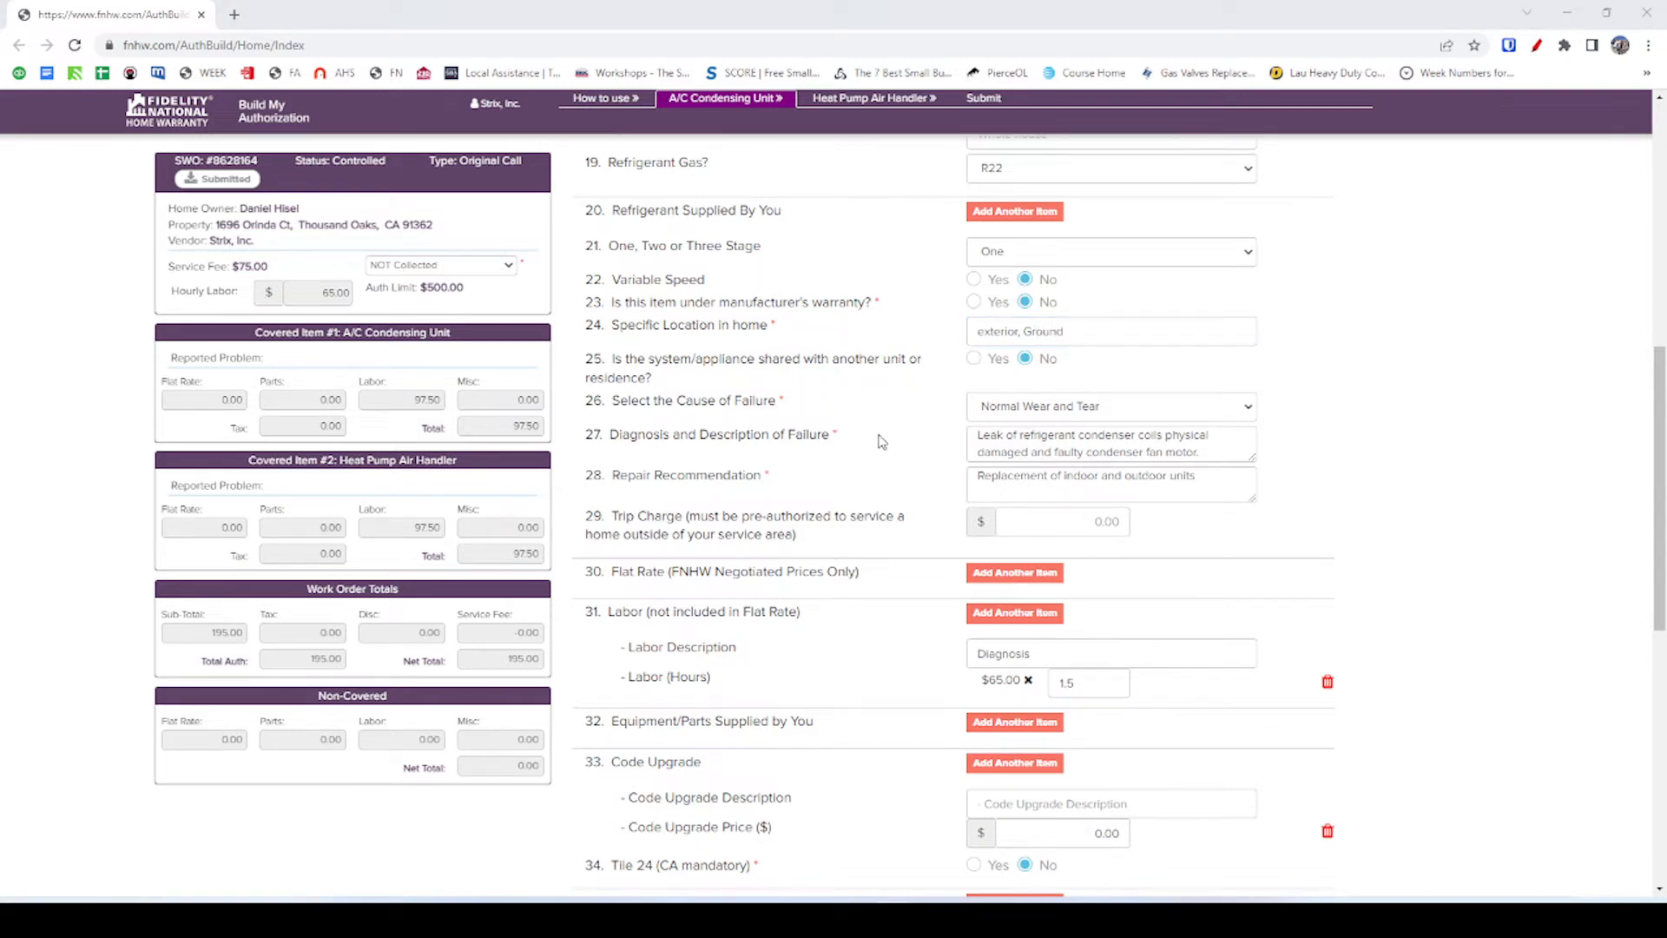
pyautogui.hotkey('alt', 'Tab')
pyautogui.click(531, 16)
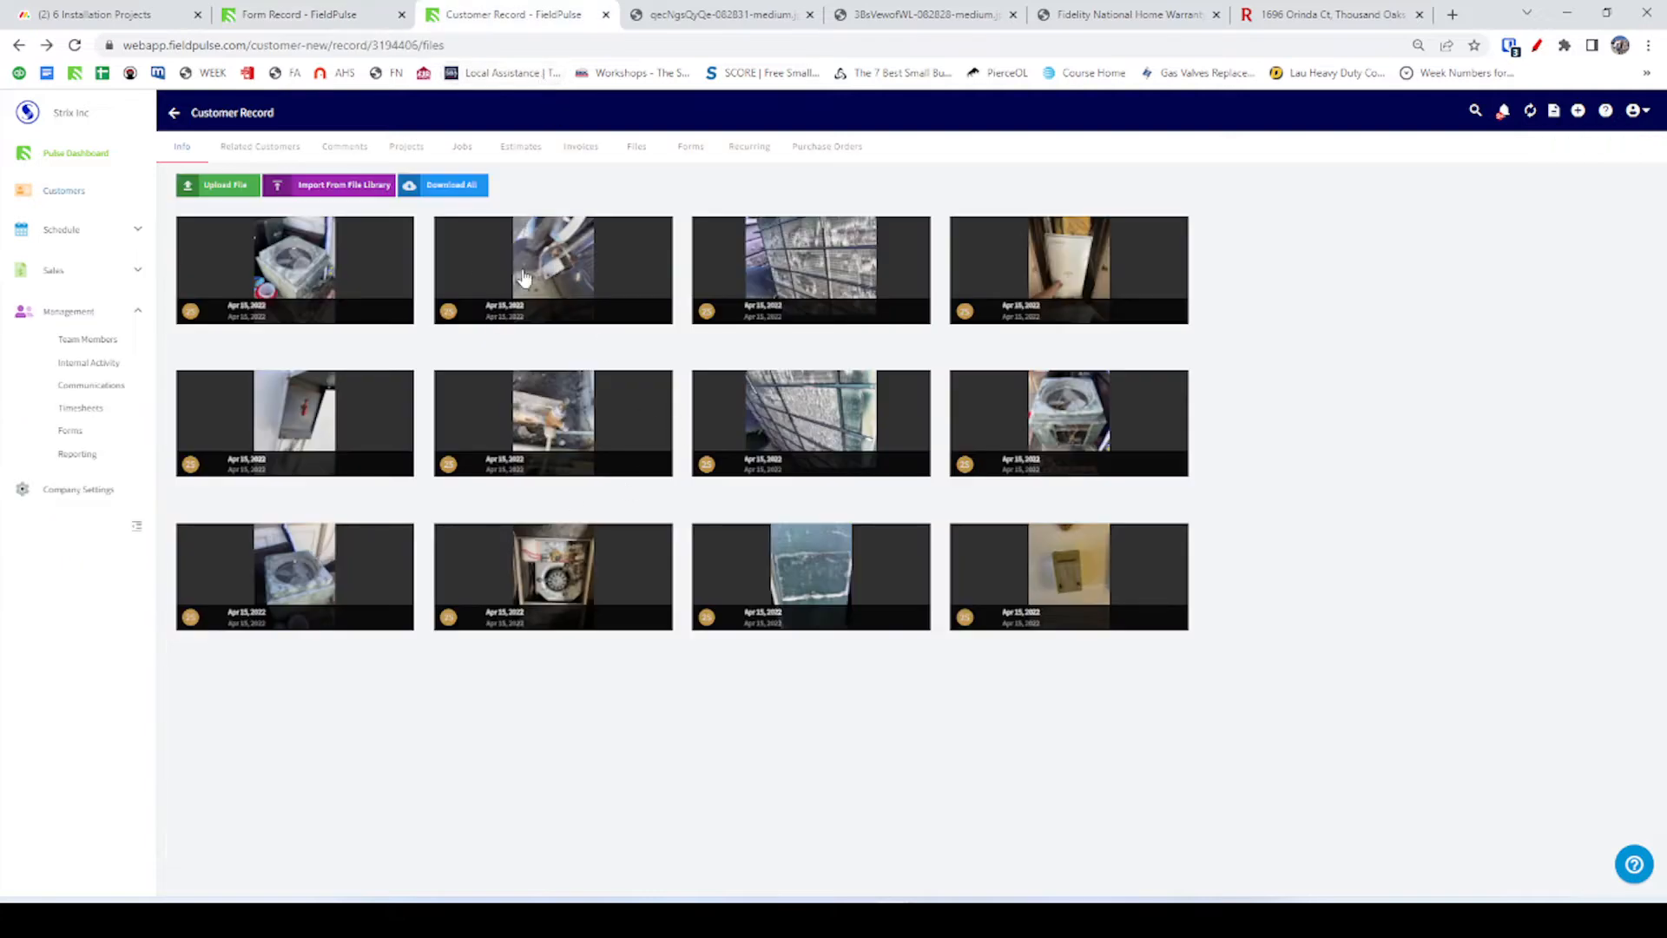
# After viewing the condenser photo, capitalise the location to 'Exterior, Ground'.
pyautogui.click(300, 269)
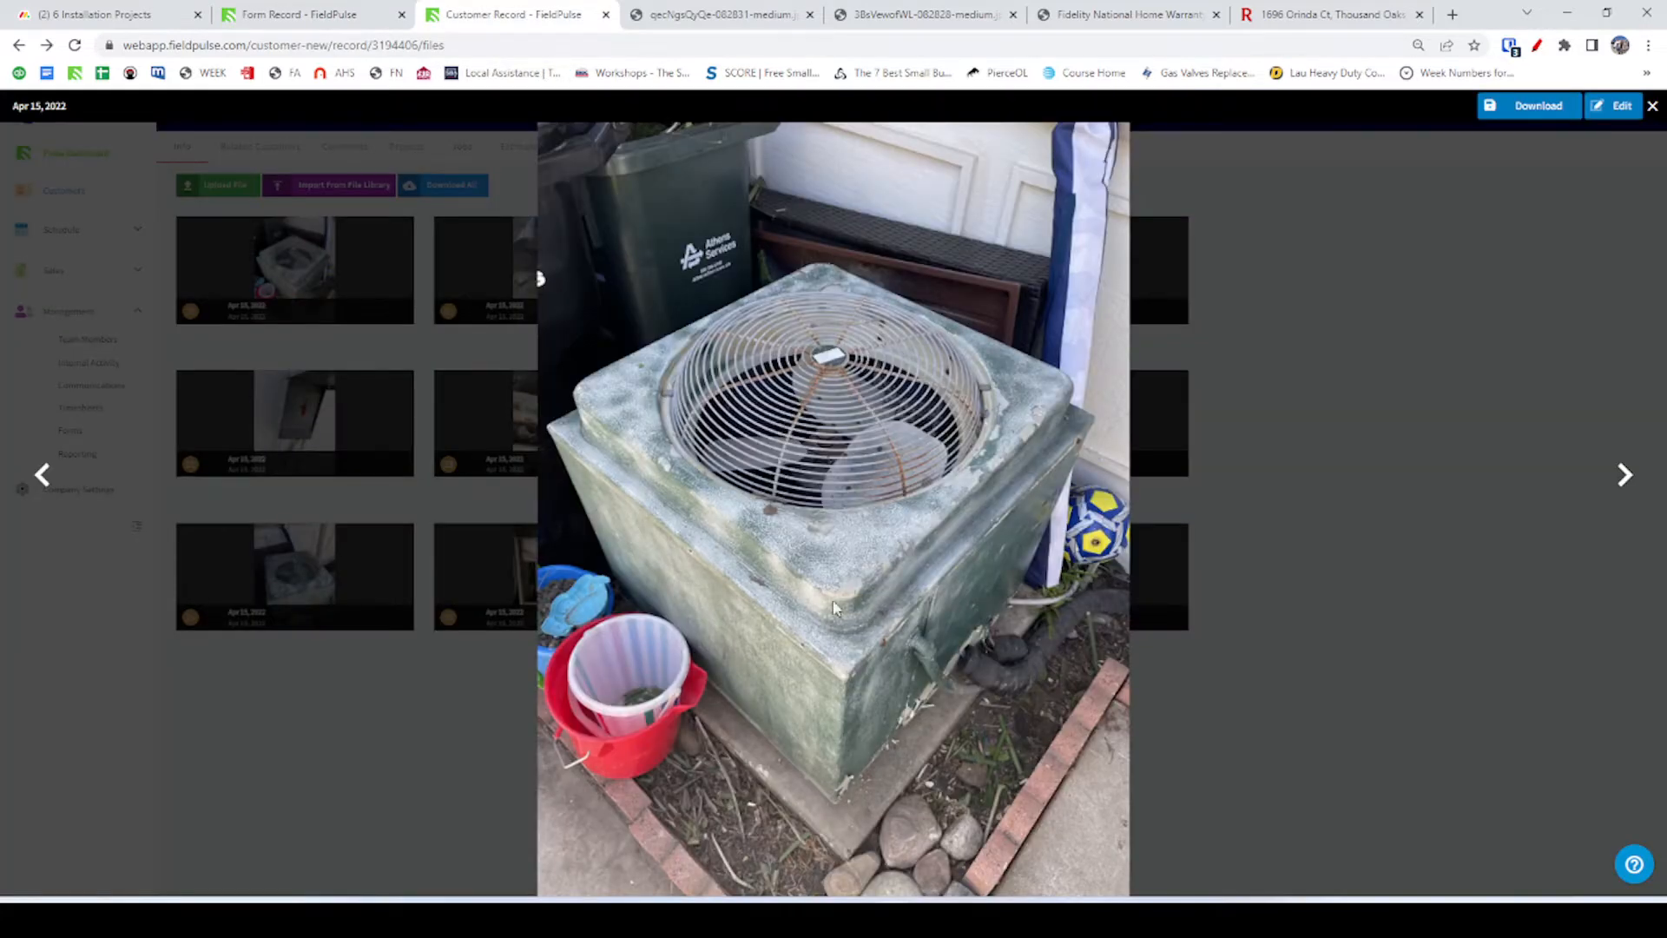
pyautogui.hotkey('alt', 'Tab')
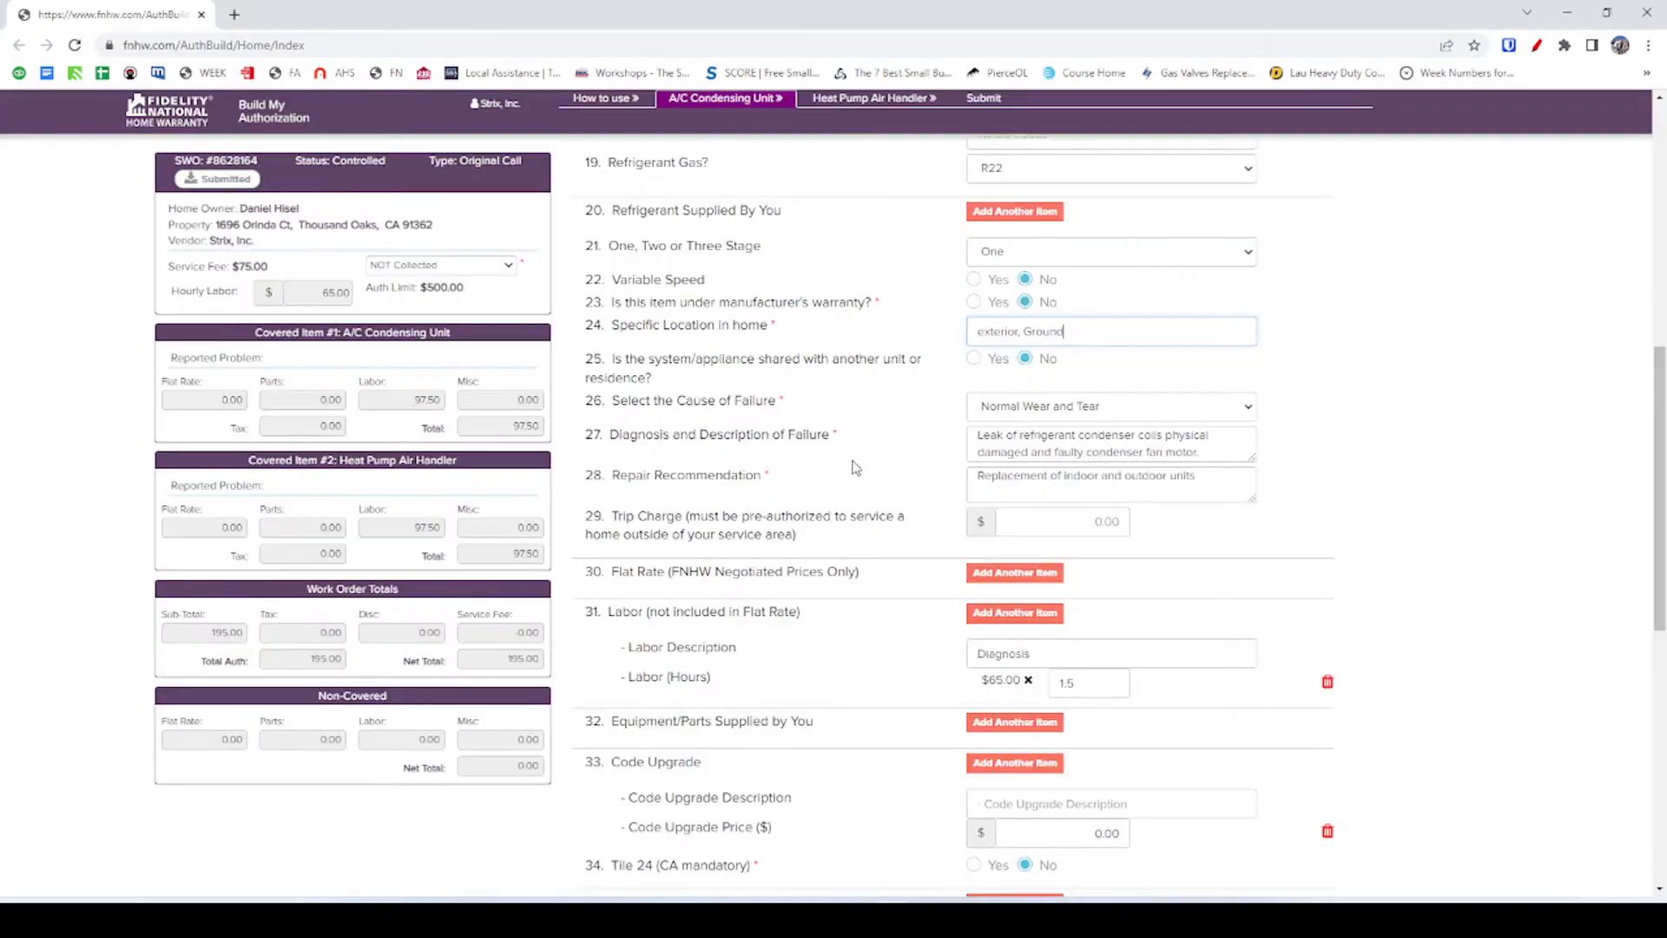
pyautogui.click(1071, 360)
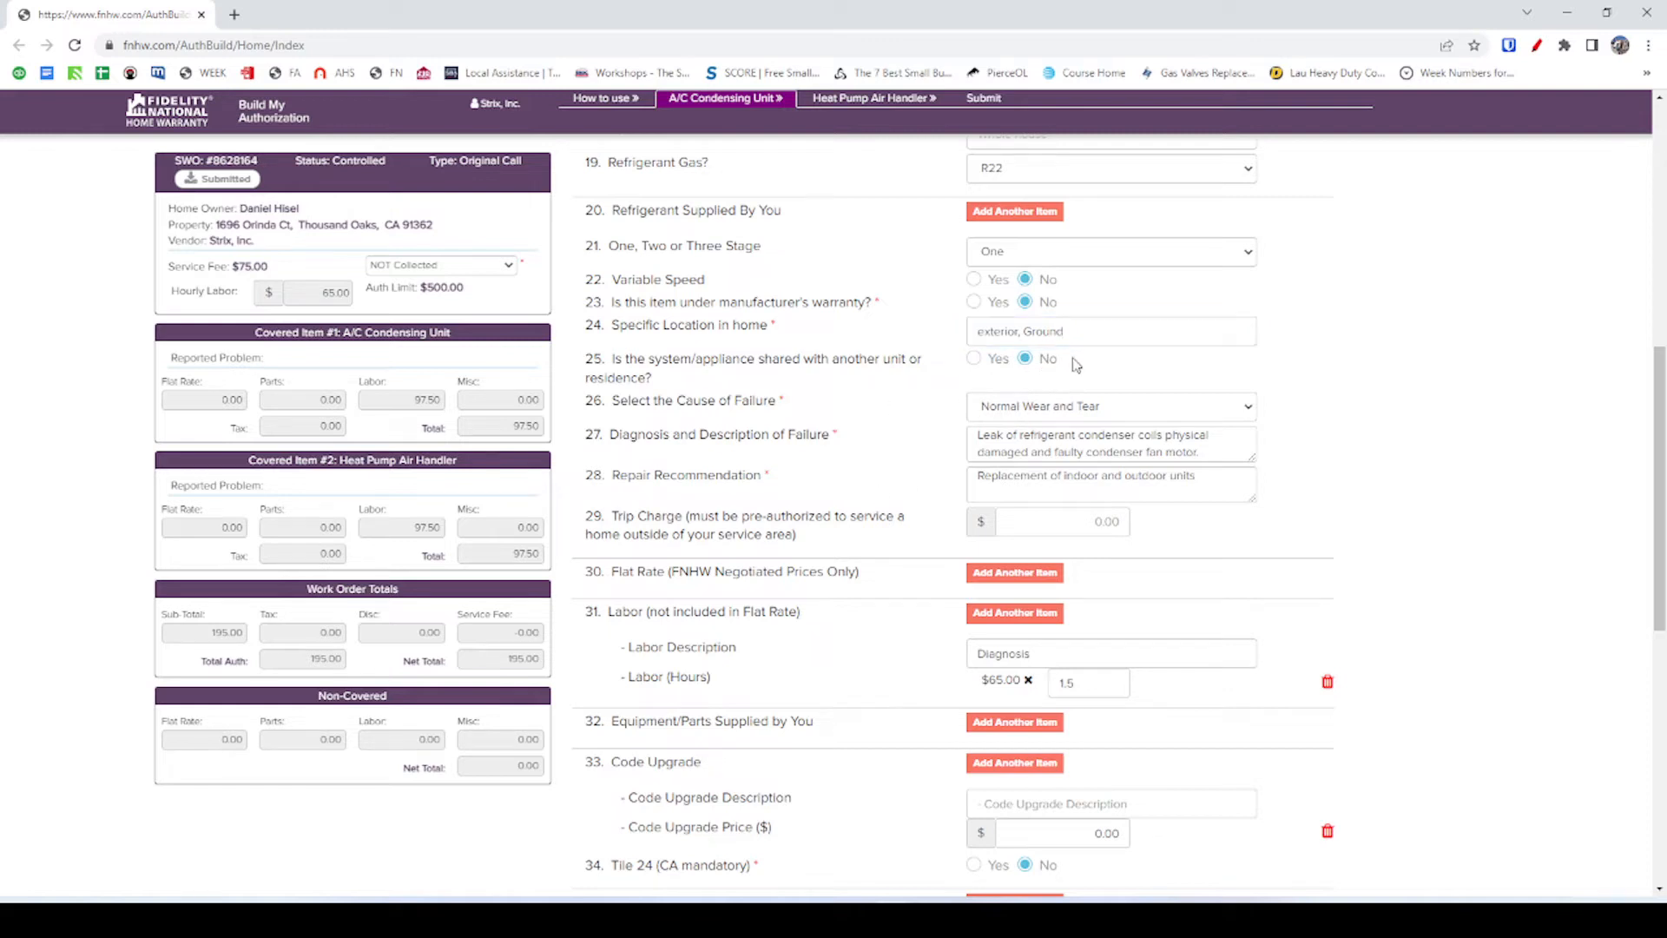
pyautogui.click(984, 334)
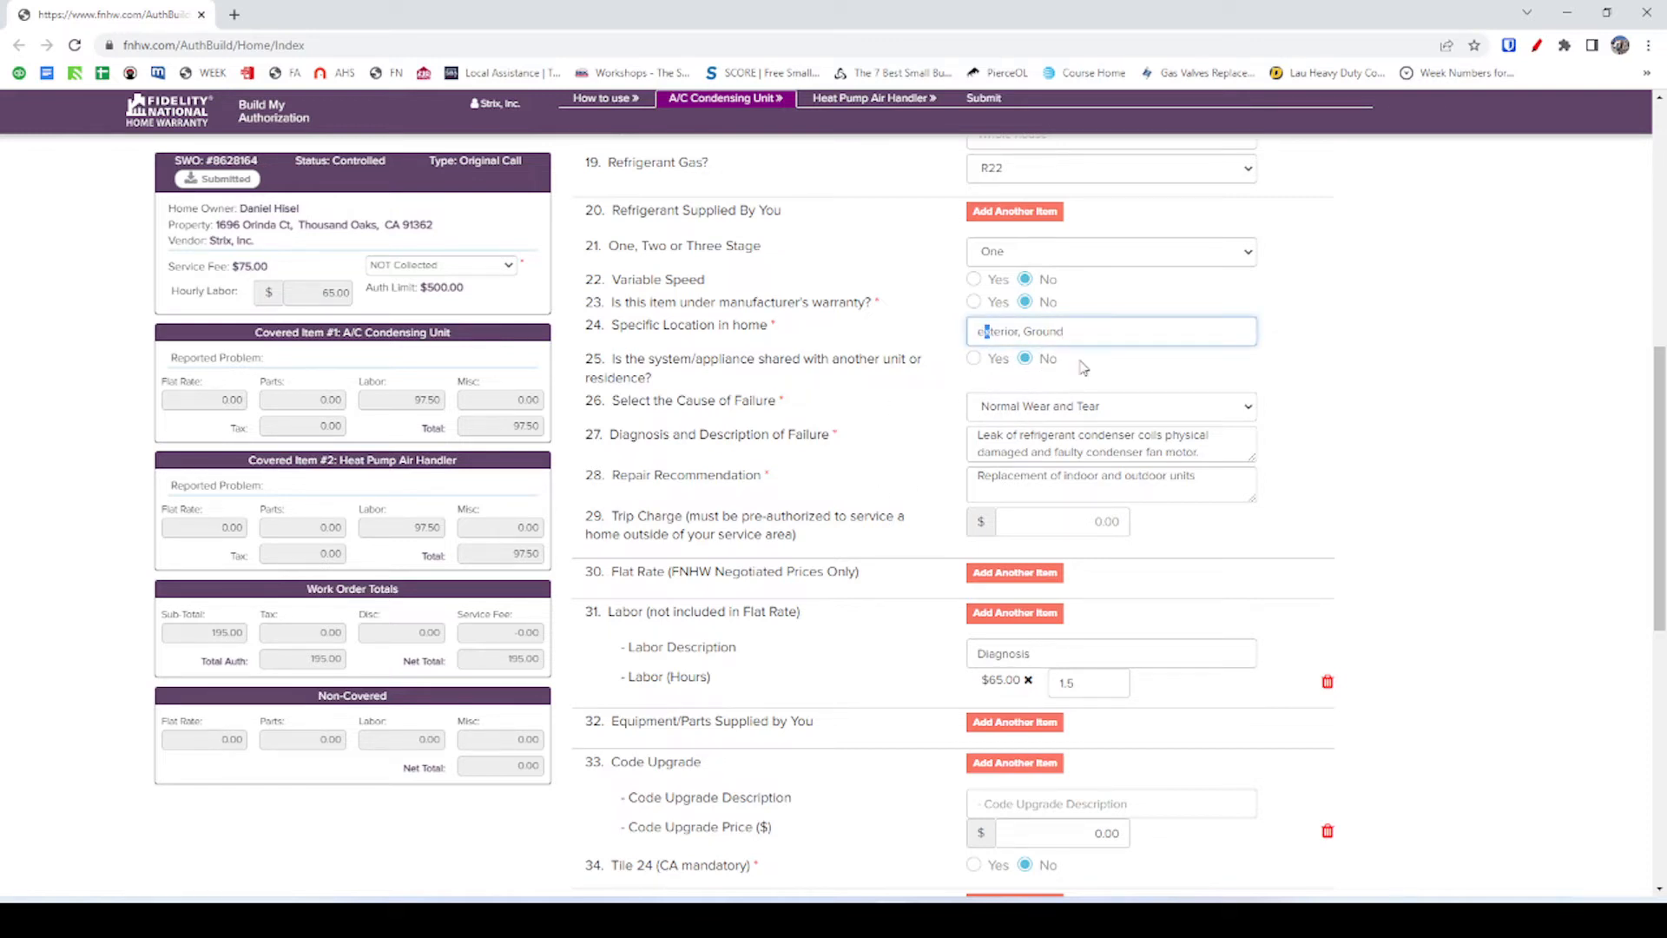
pyautogui.press('BackSpace')
pyautogui.write('E')
pyautogui.click(1110, 360)
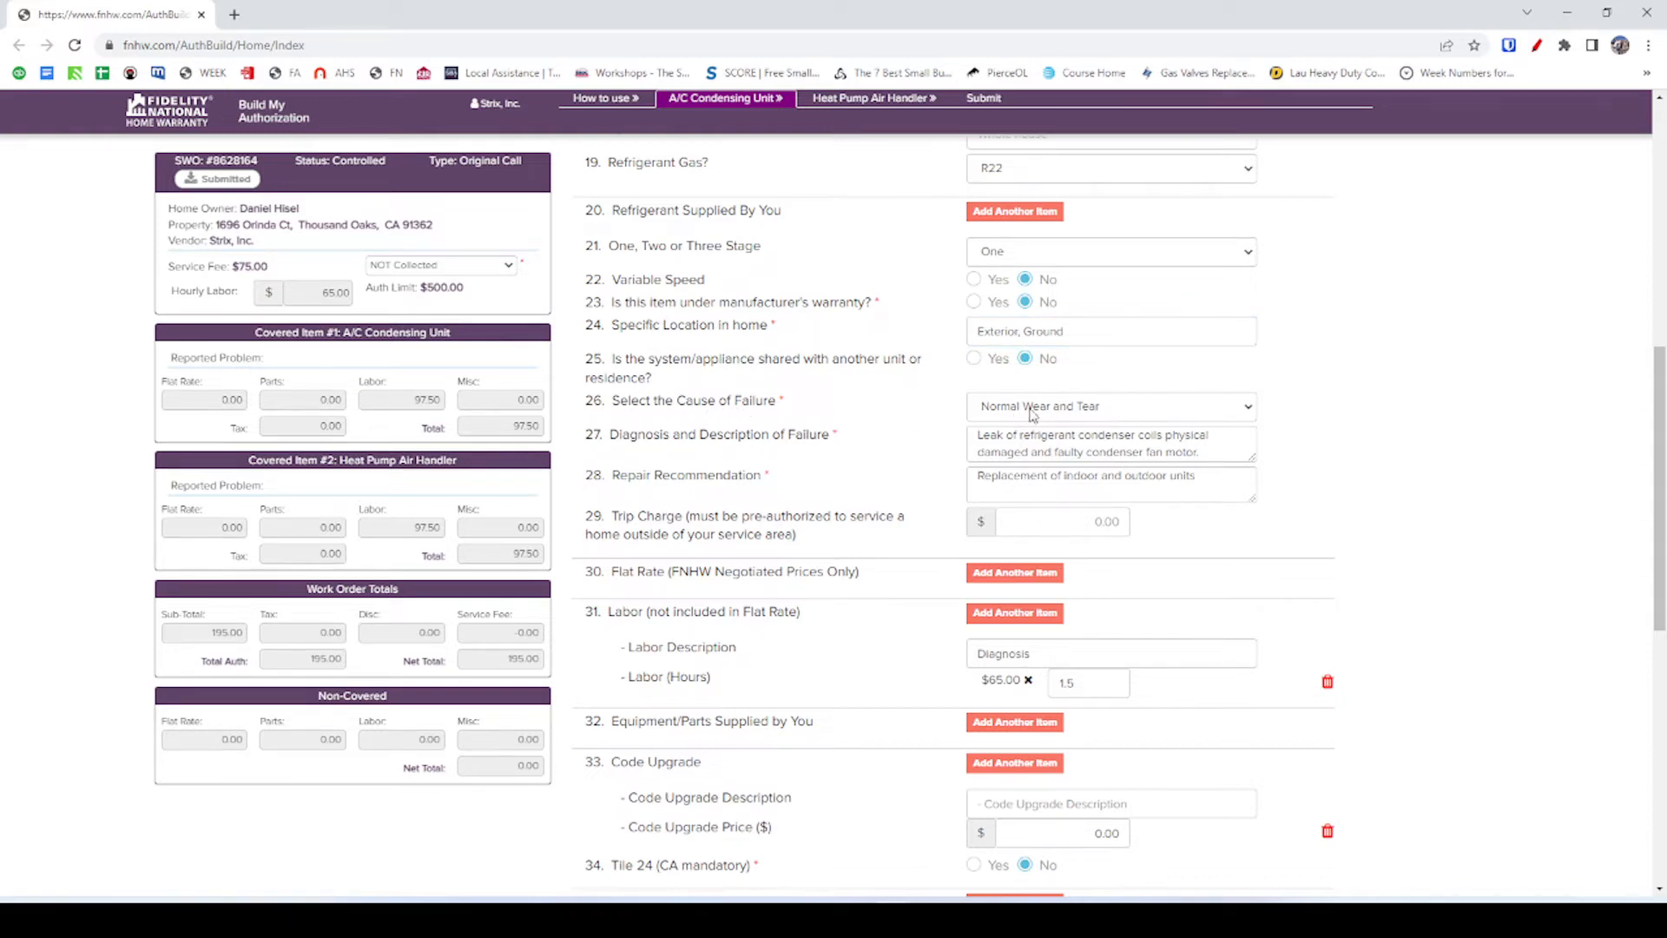
# Recheck the condenser form record and photo, then open the customer's Projects section.
pyautogui.hotkey('alt', 'Tab')
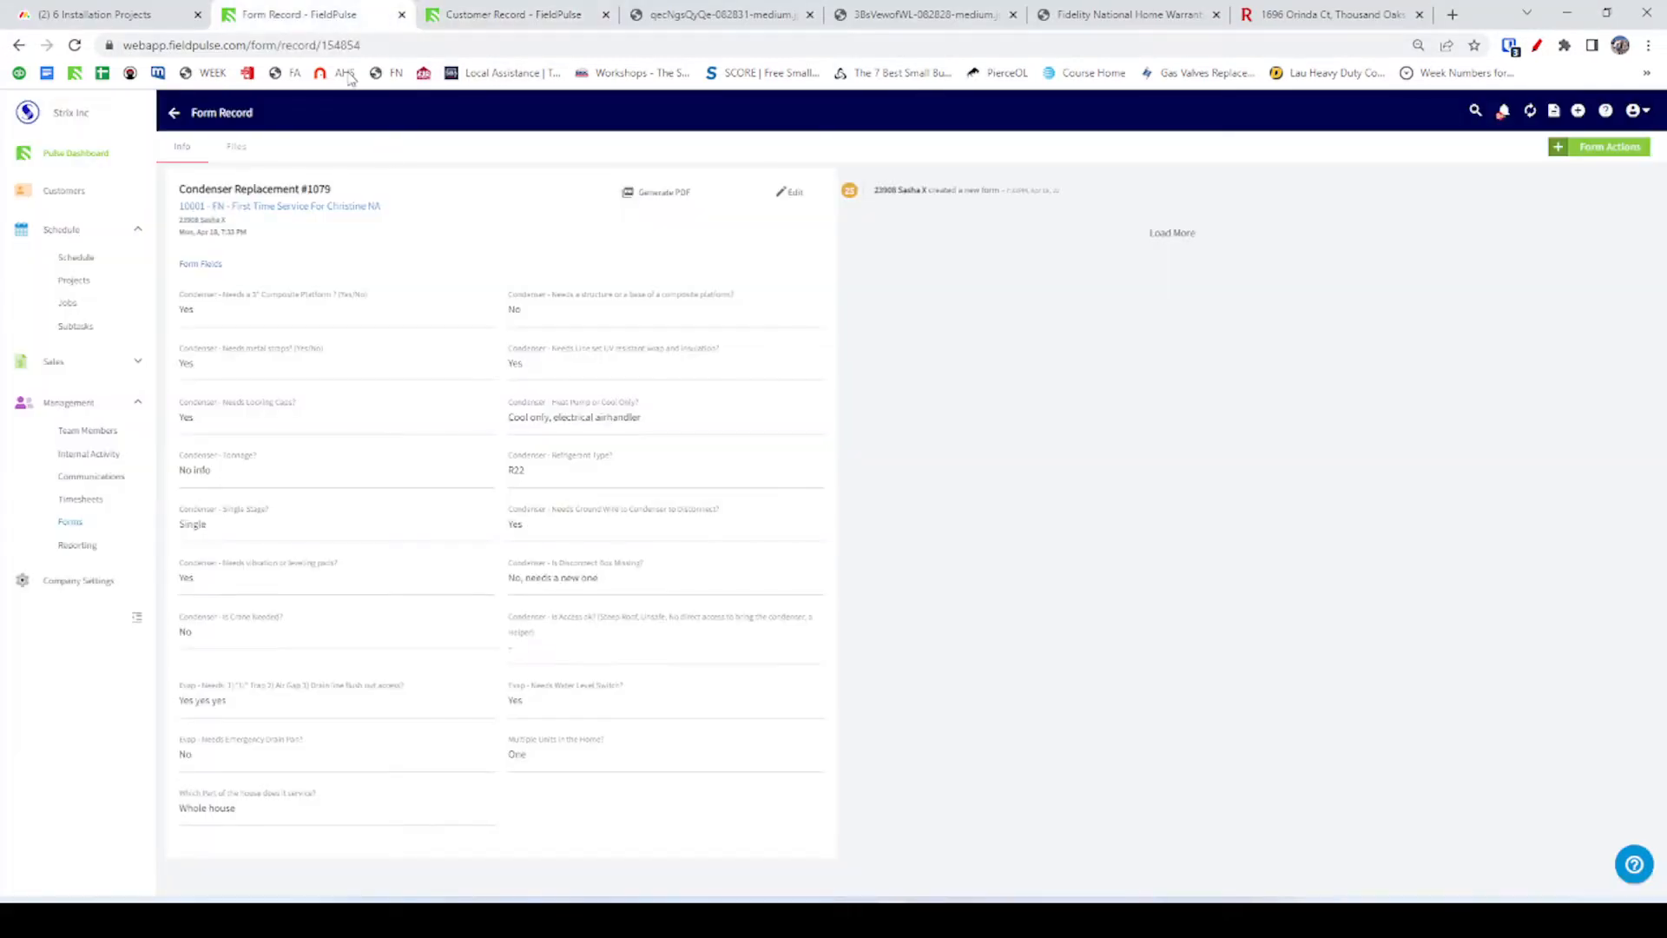
pyautogui.click(343, 17)
pyautogui.click(543, 19)
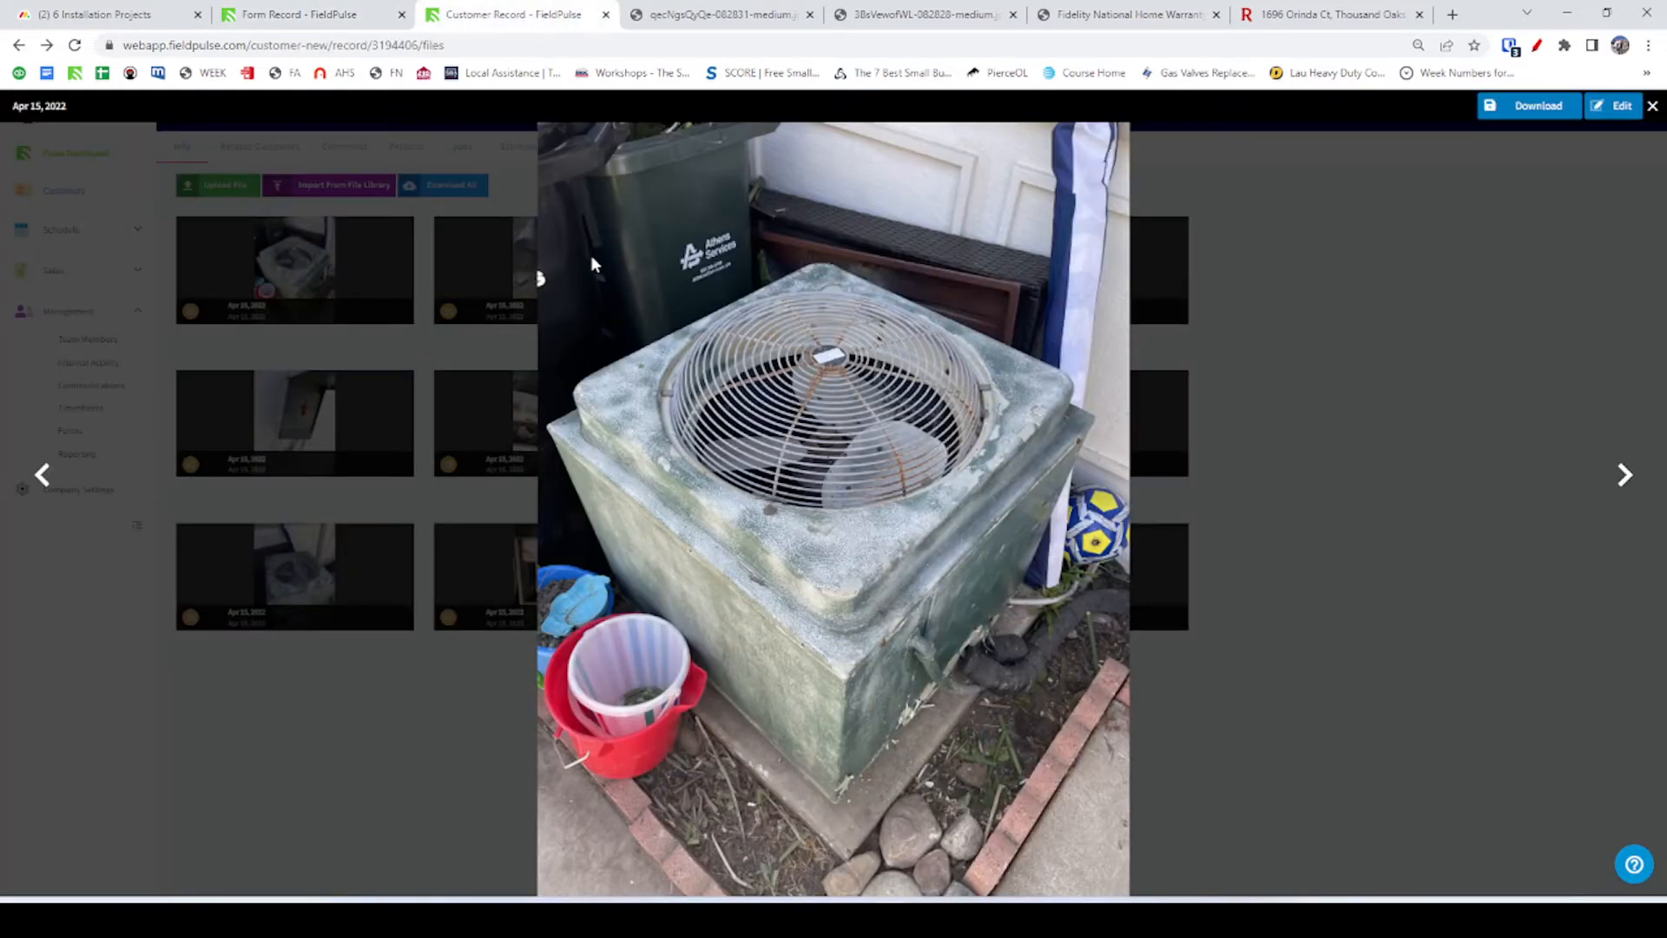
pyautogui.click(1651, 106)
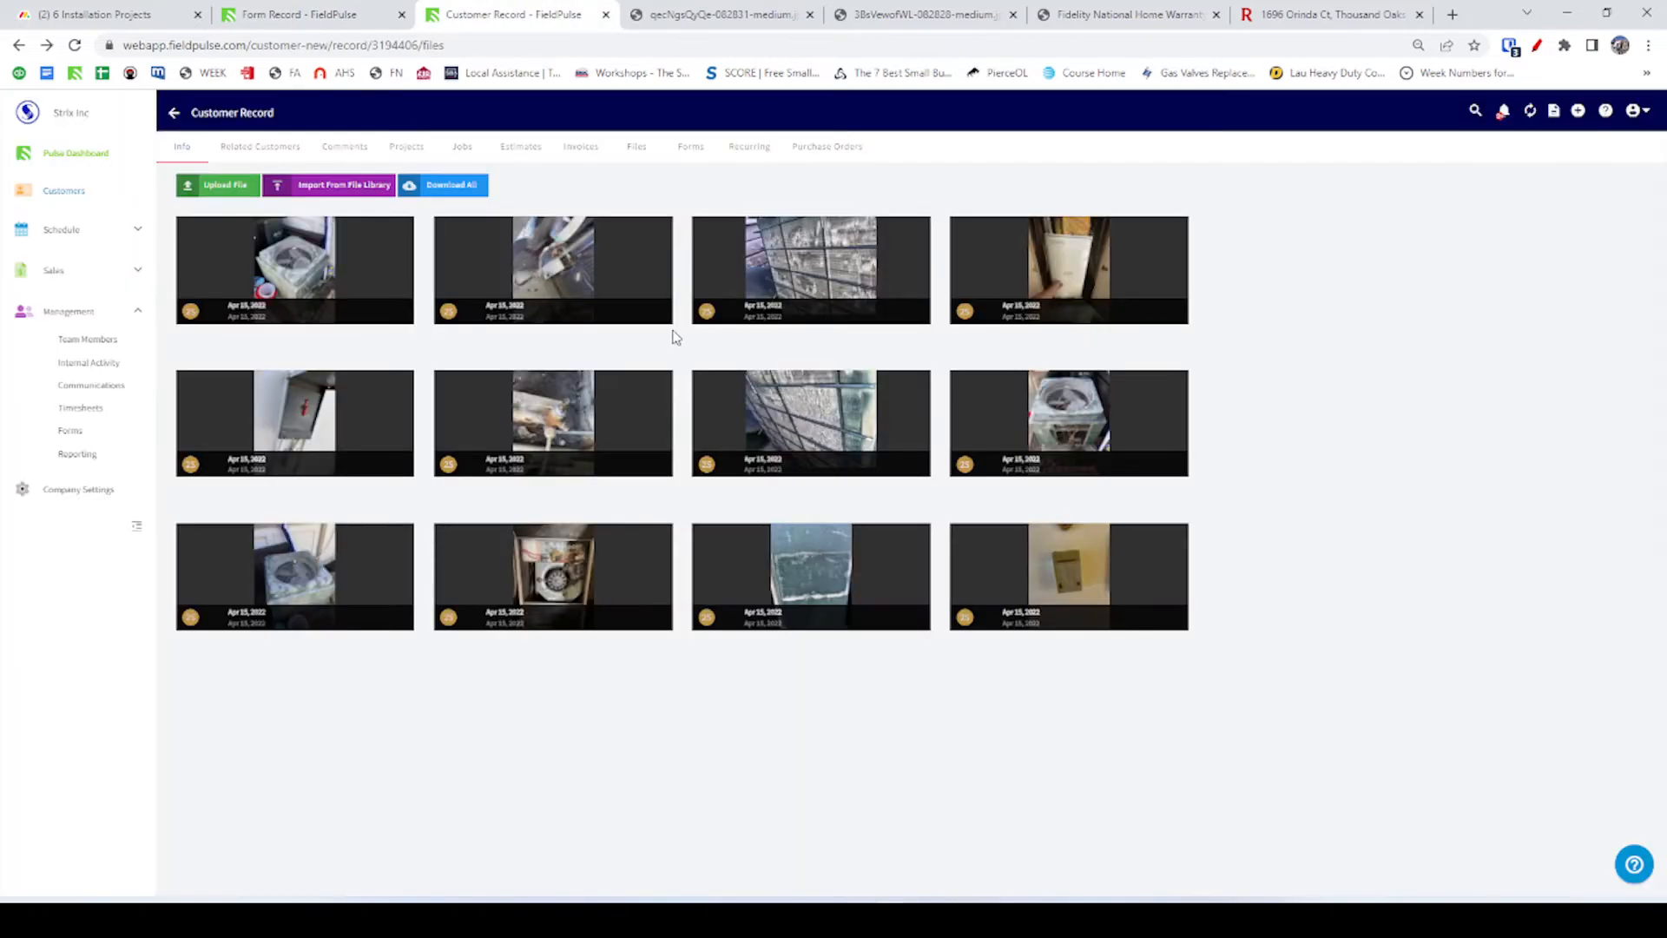
pyautogui.click(405, 149)
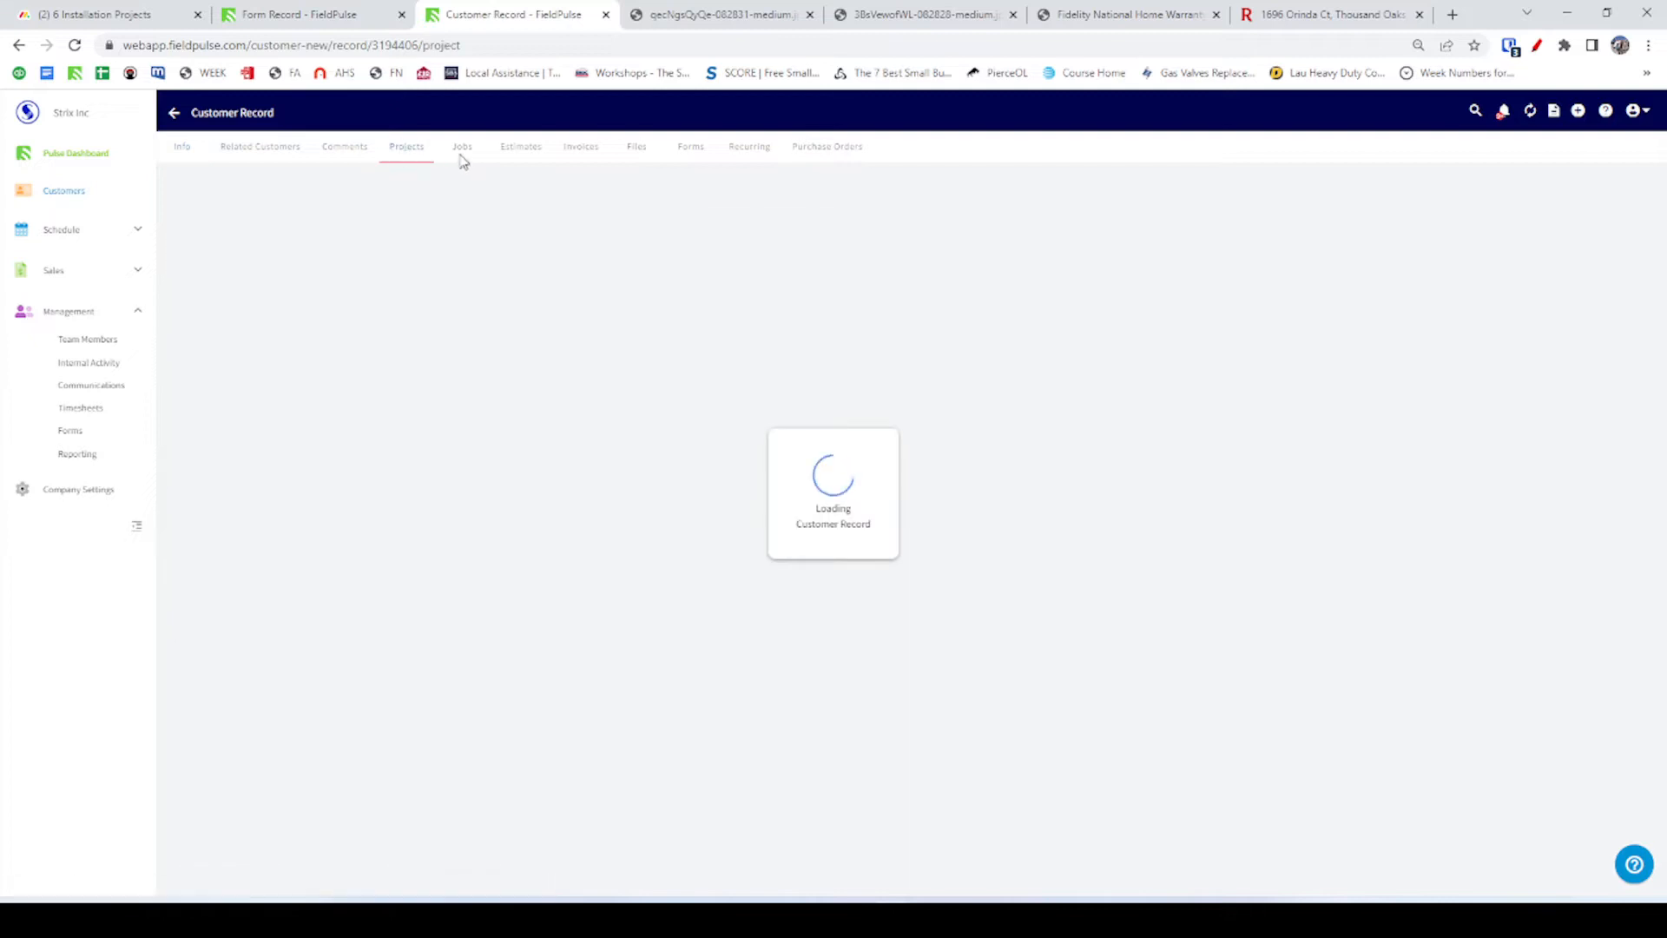
# Open the customer's job from the Jobs list and show its Comments.
pyautogui.click(462, 151)
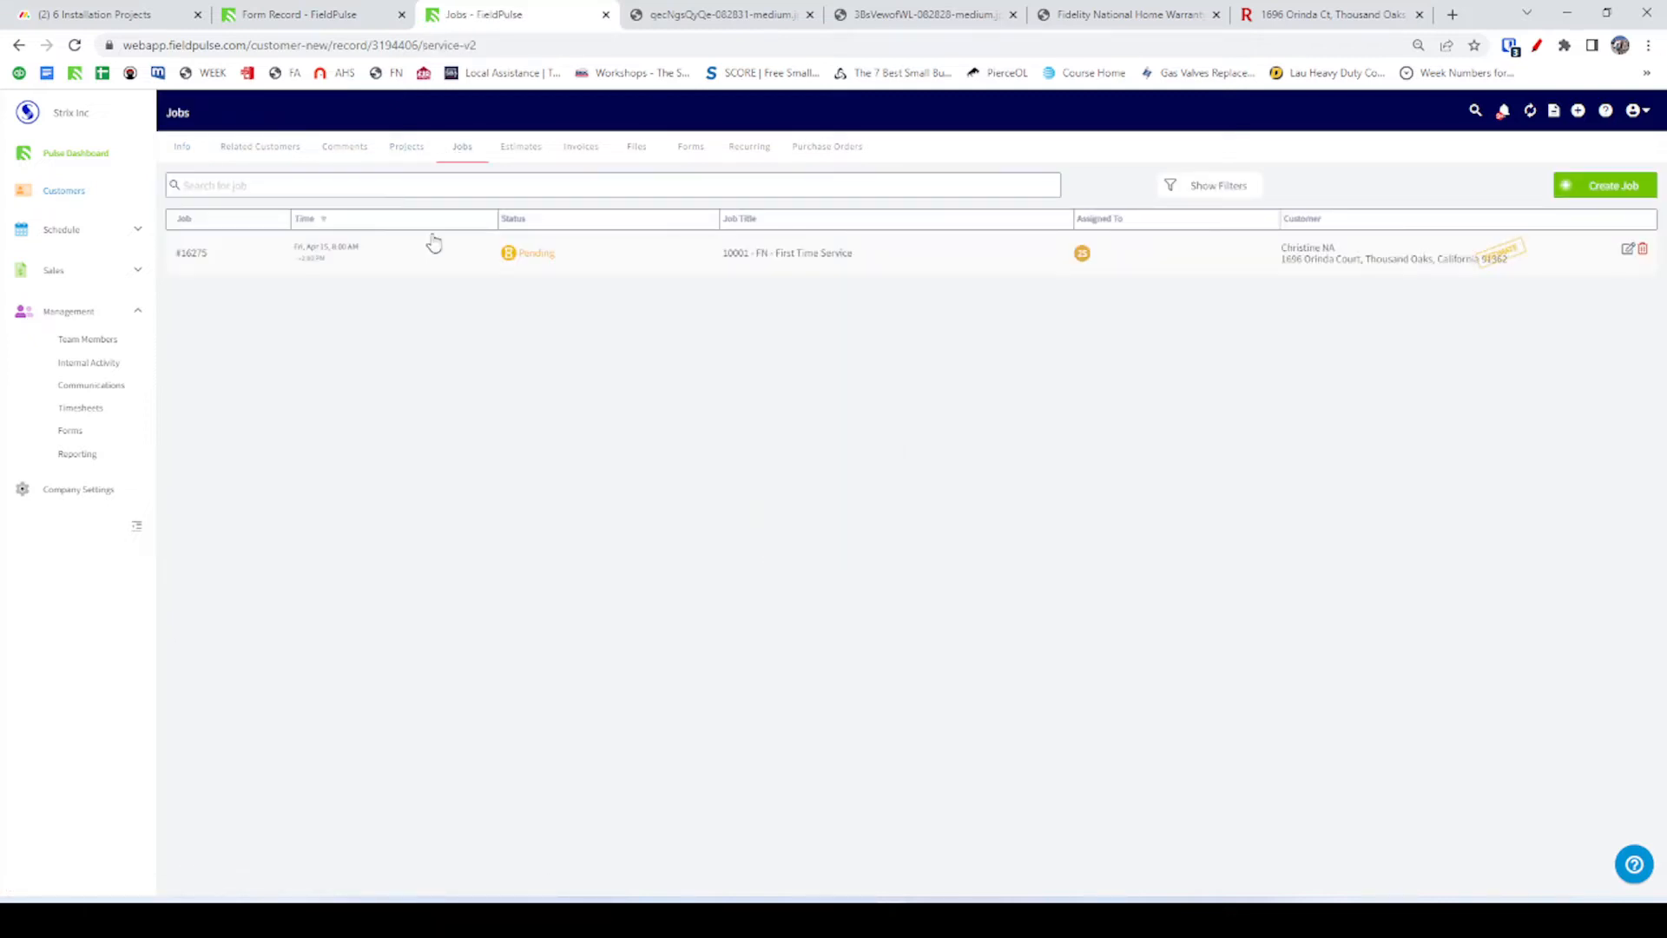
pyautogui.click(434, 243)
pyautogui.click(231, 150)
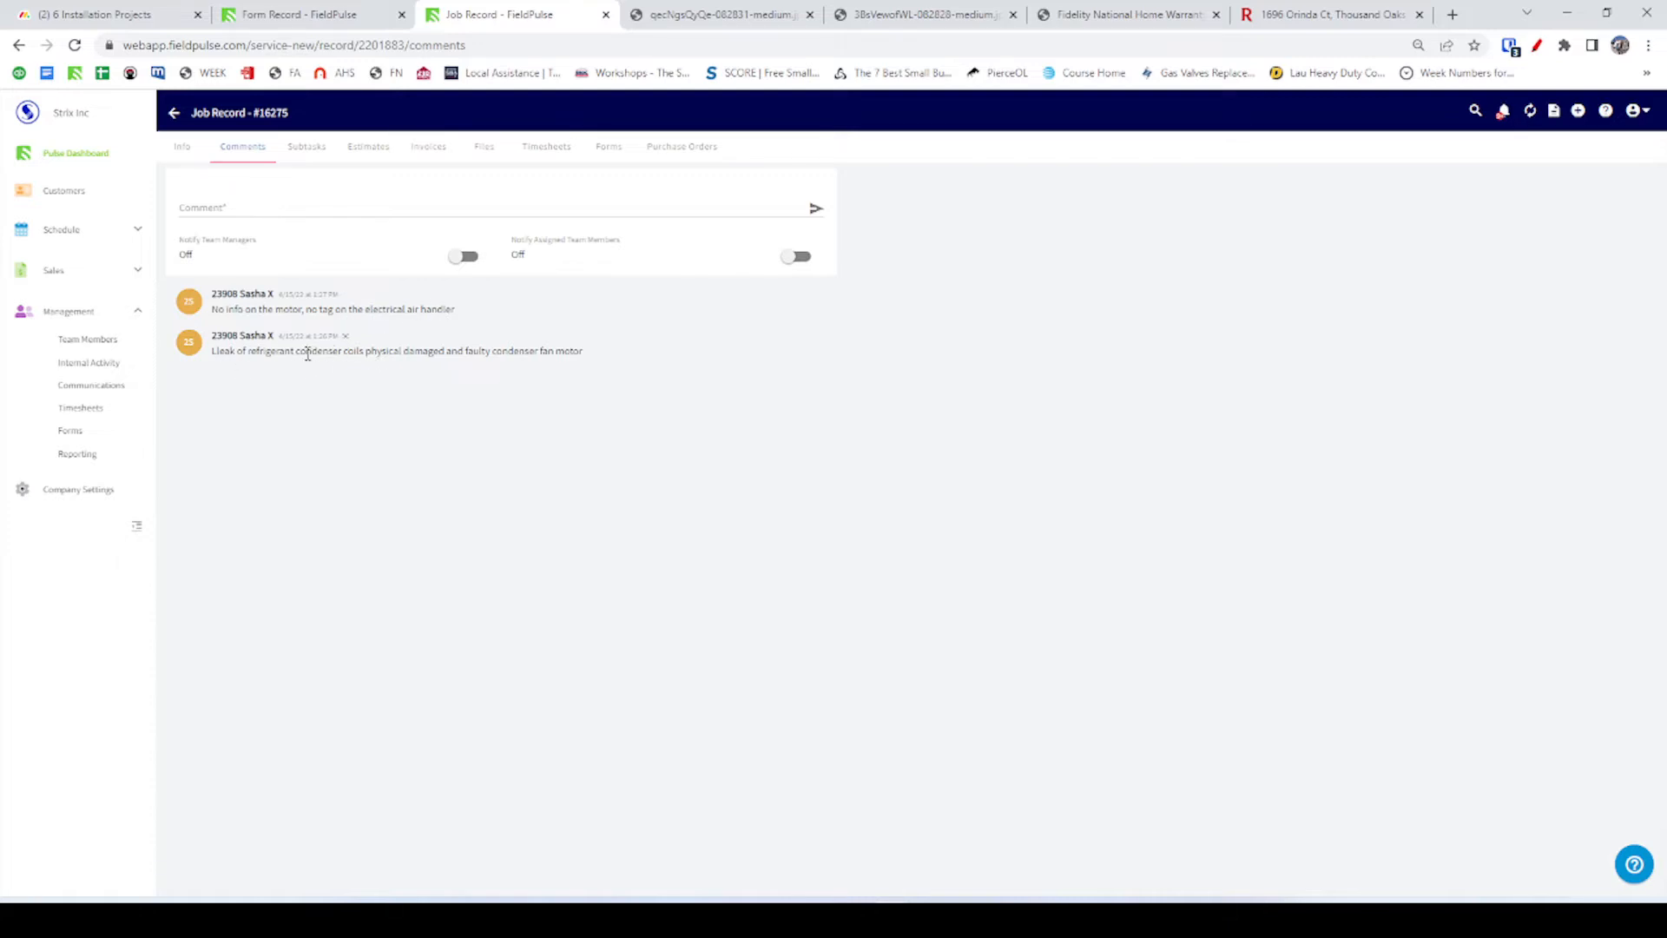
# Highlight the 'condenser coils physical damaged' comment text, then return to the warranty form.
pyautogui.moveTo(305, 354); pyautogui.dragTo(447, 355)
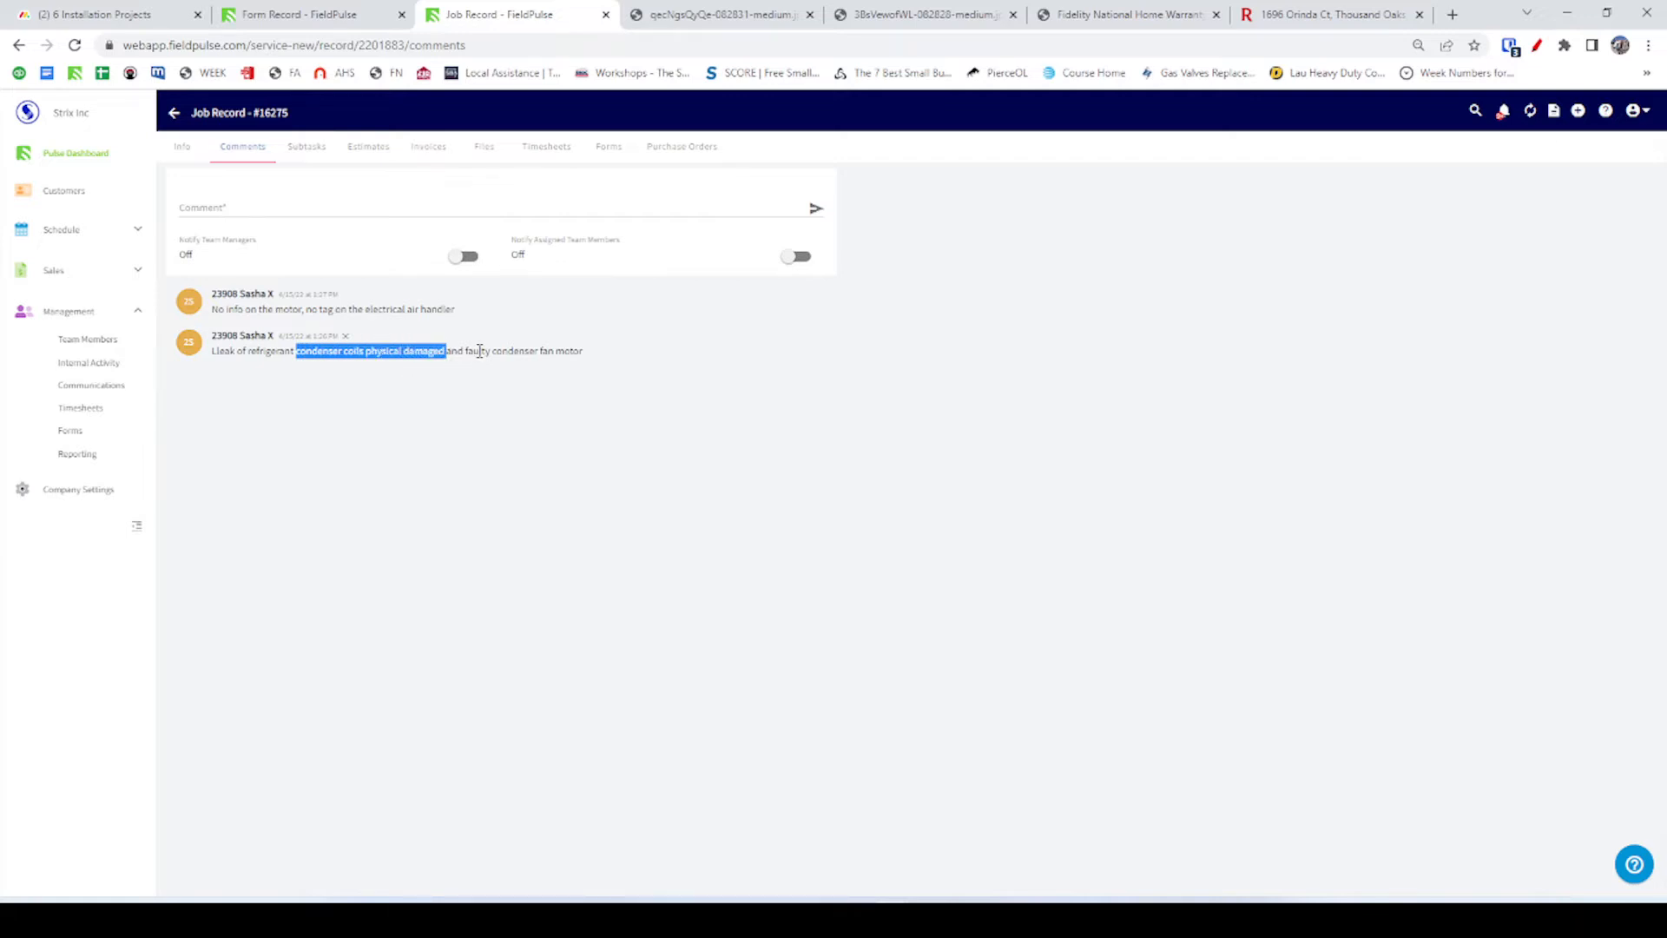
pyautogui.click(396, 356)
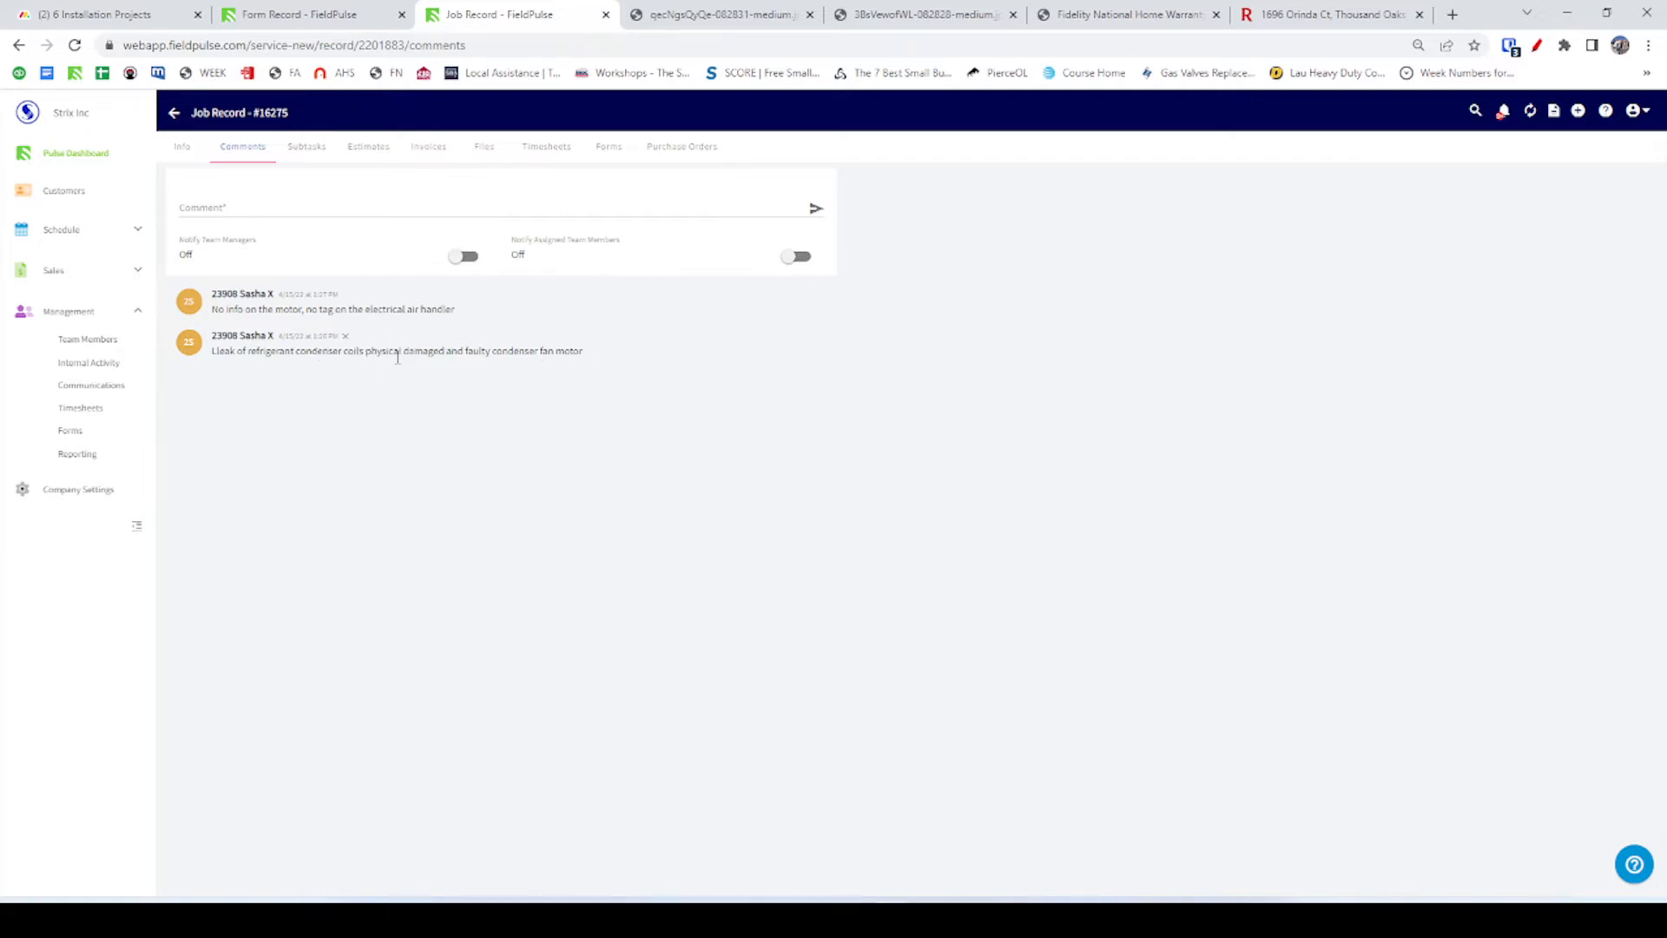
pyautogui.doubleClick(431, 352)
pyautogui.moveTo(432, 352); pyautogui.dragTo(390, 372)
pyautogui.click(415, 352)
pyautogui.hotkey('alt', 'Tab')
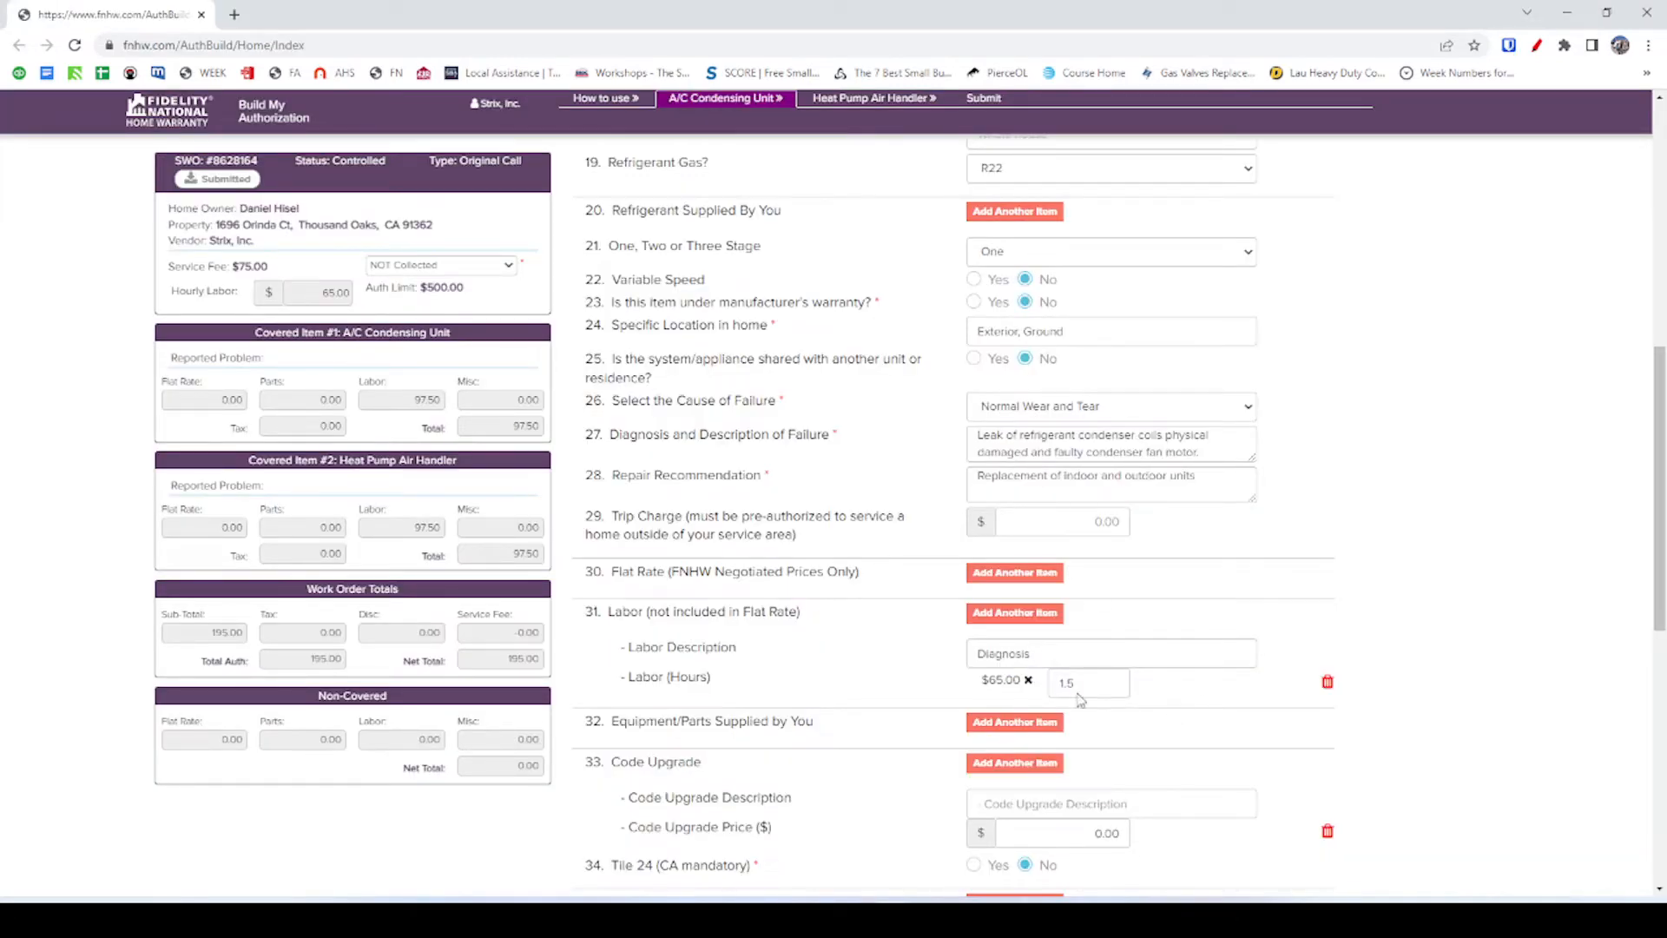
# Look over the Cause of Failure choices, keep Normal Wear and Tear, and switch to Skype.
pyautogui.click(1114, 414)
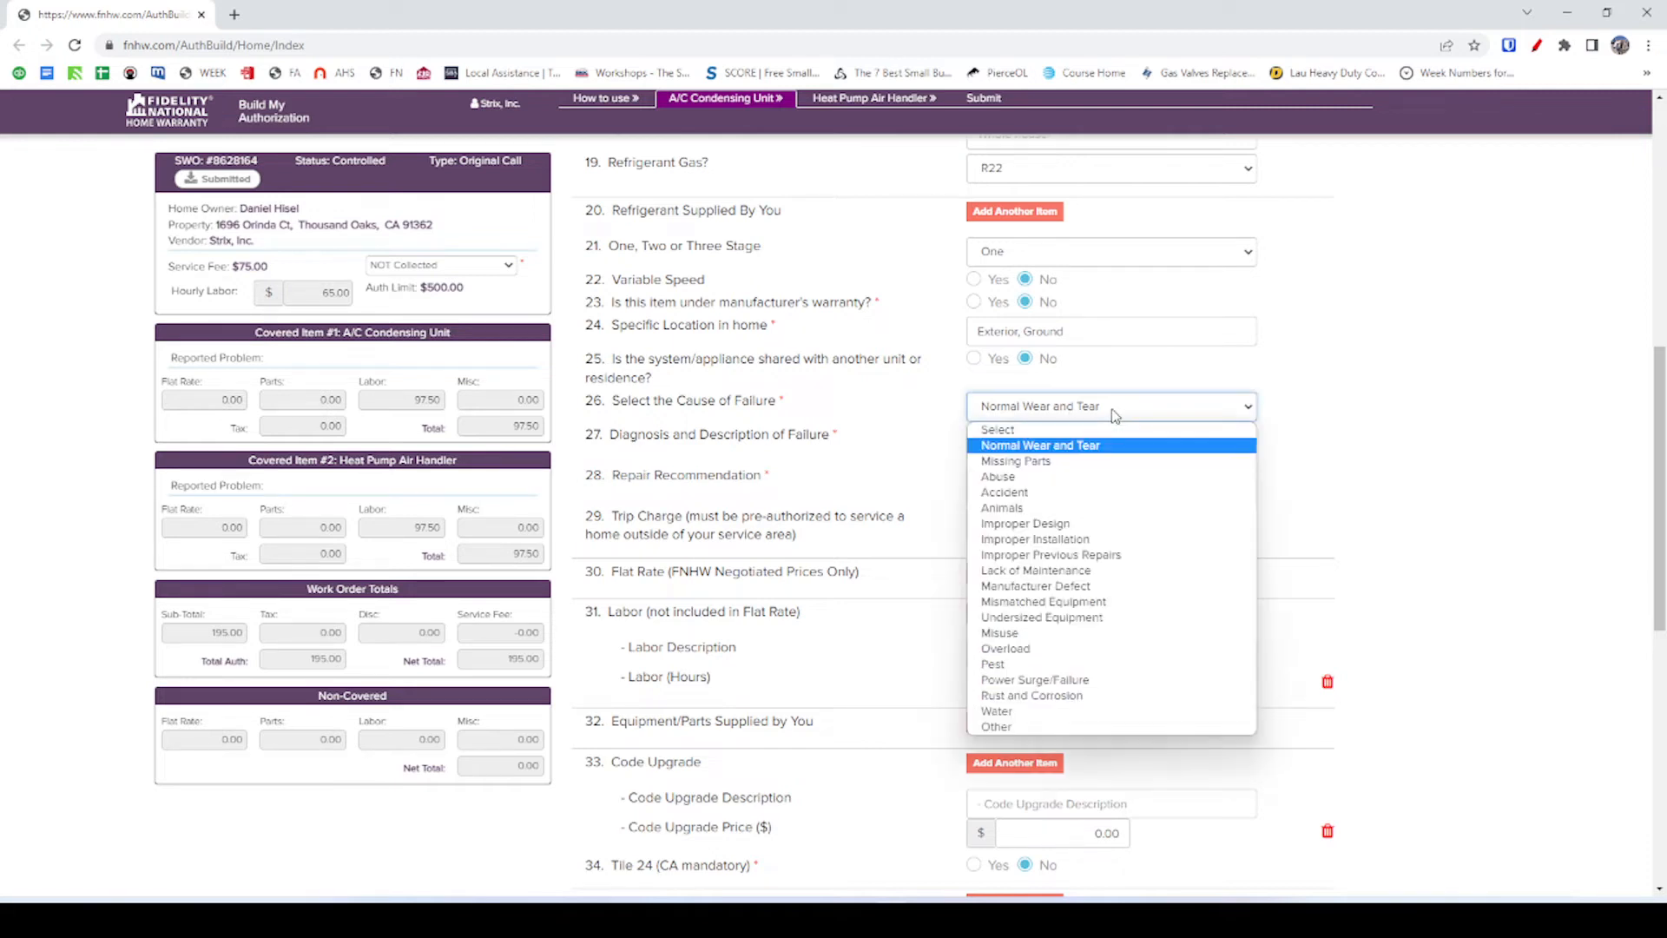
pyautogui.click(1109, 412)
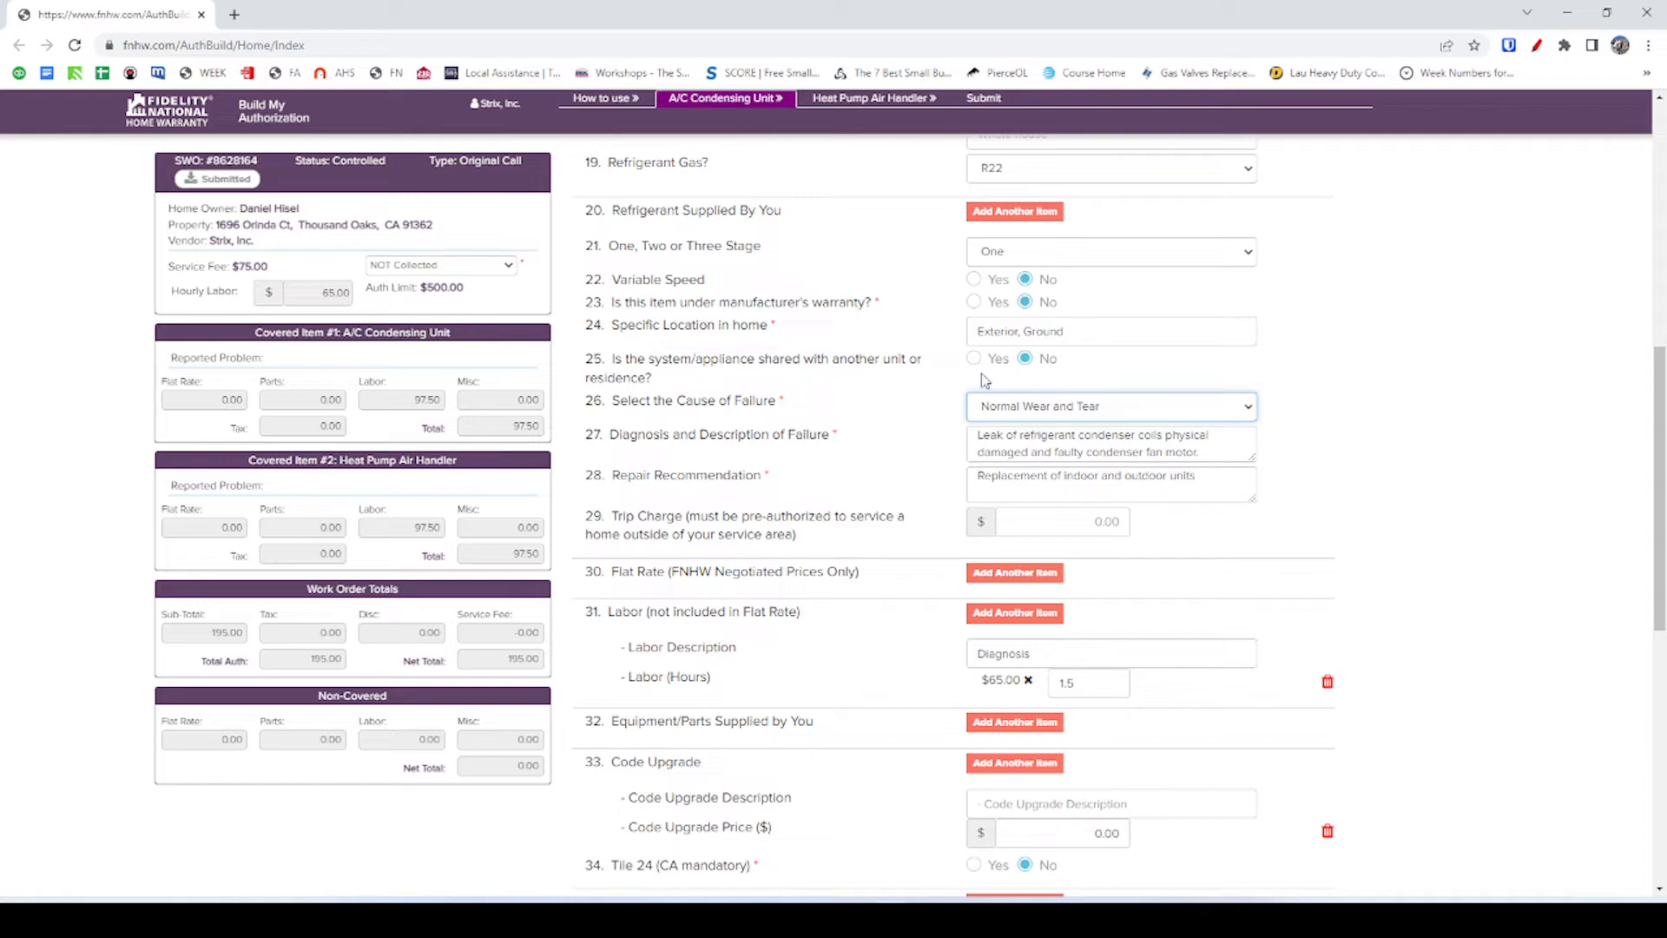
pyautogui.hotkey('alt', 'Tab')
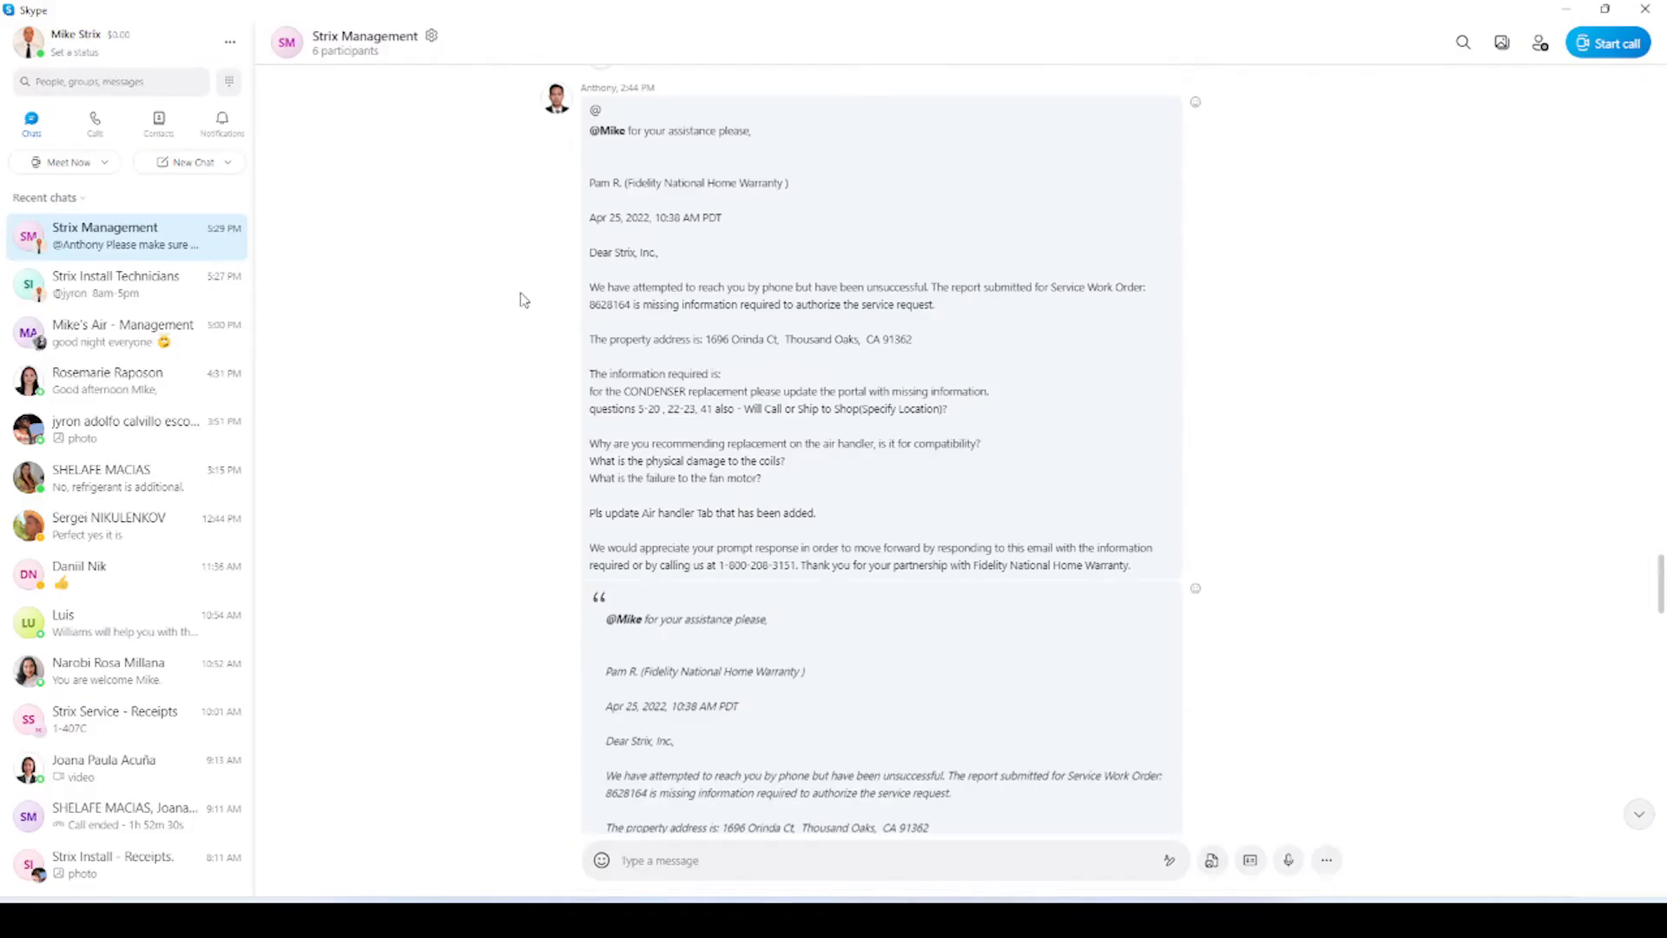
# Reread the warranty company's missing-condenser-information request in the Strix Management chat, then return to the form.
pyautogui.scroll(1, 682, 444)
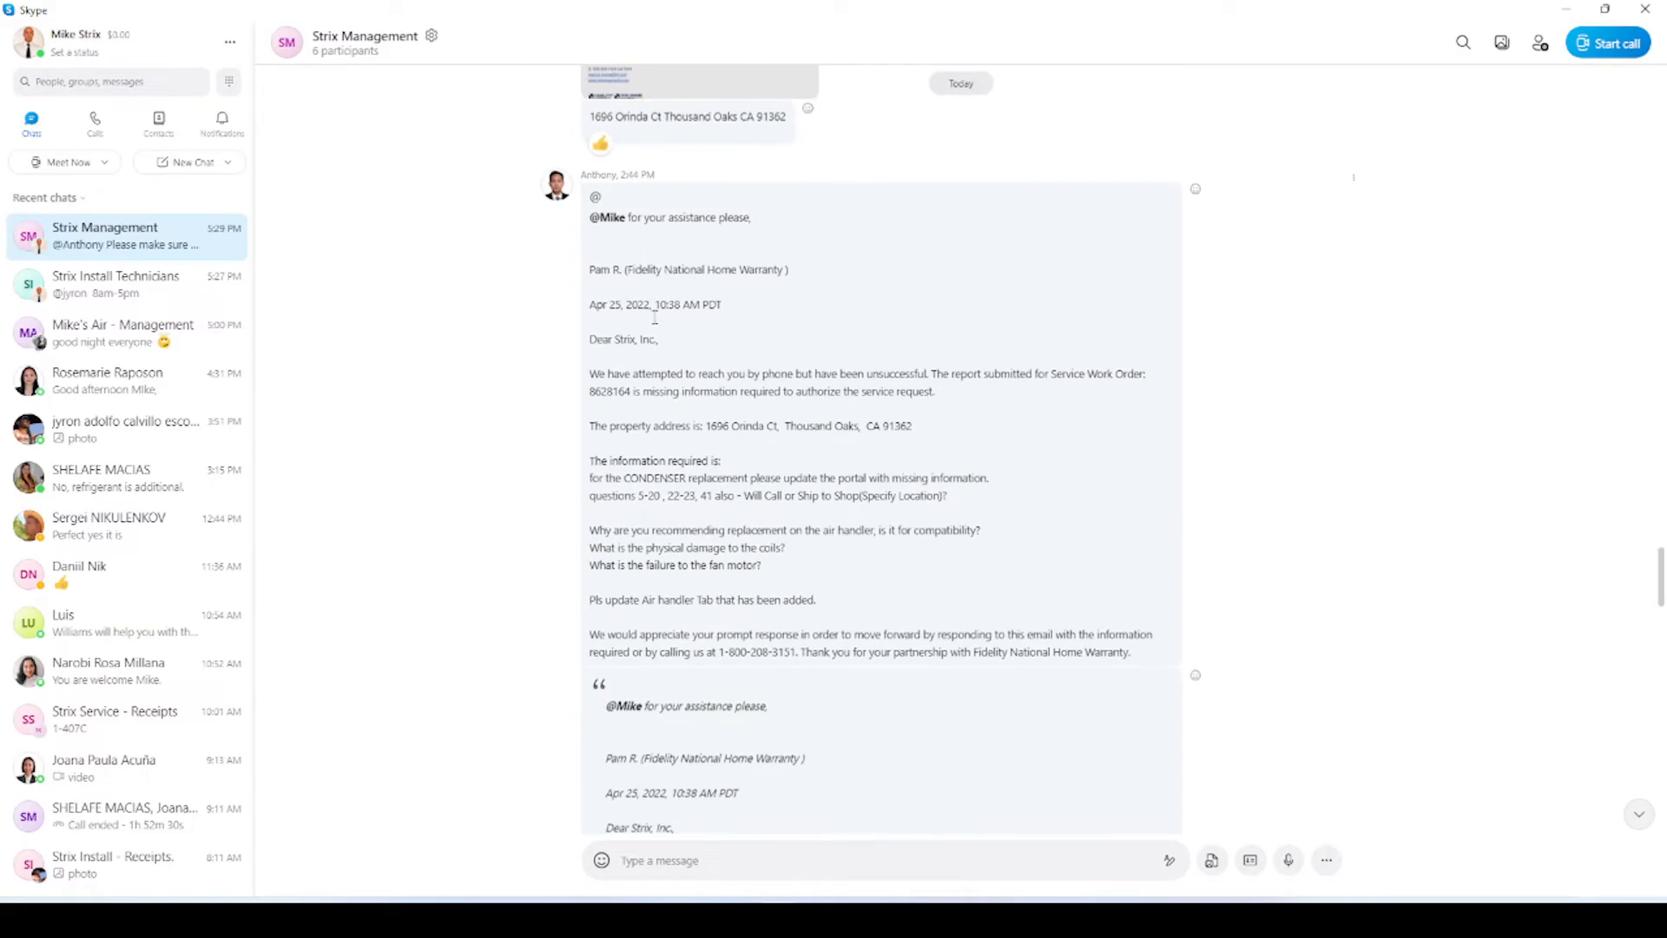
pyautogui.scroll(-1, 678, 647)
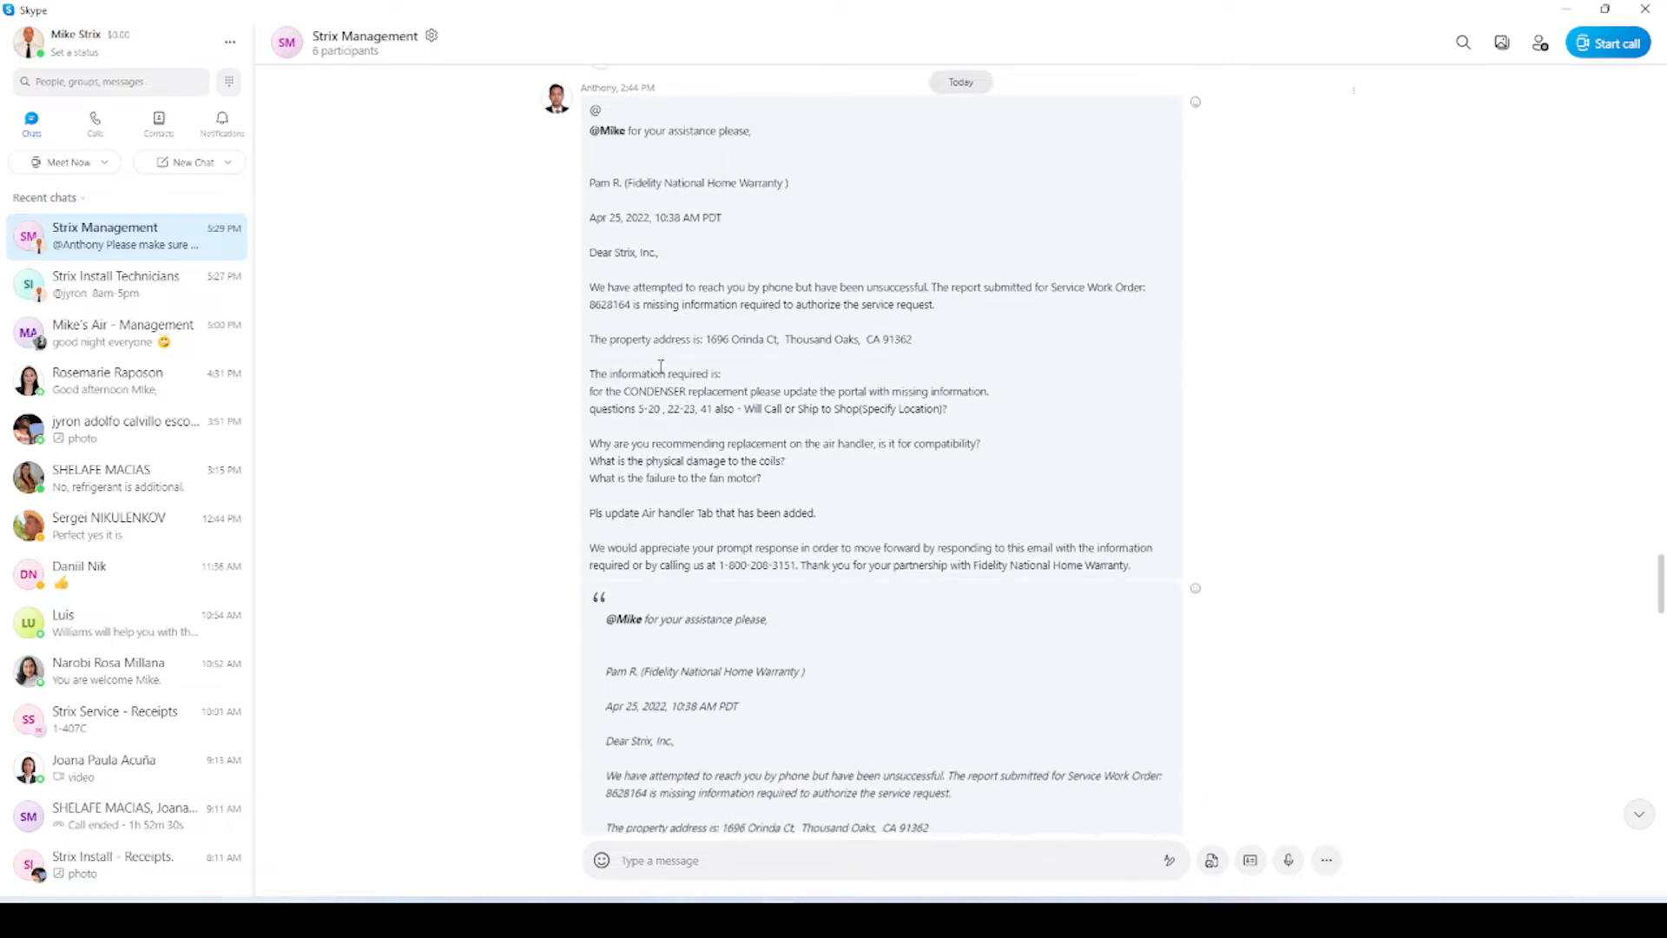
pyautogui.hotkey('alt', 'Tab')
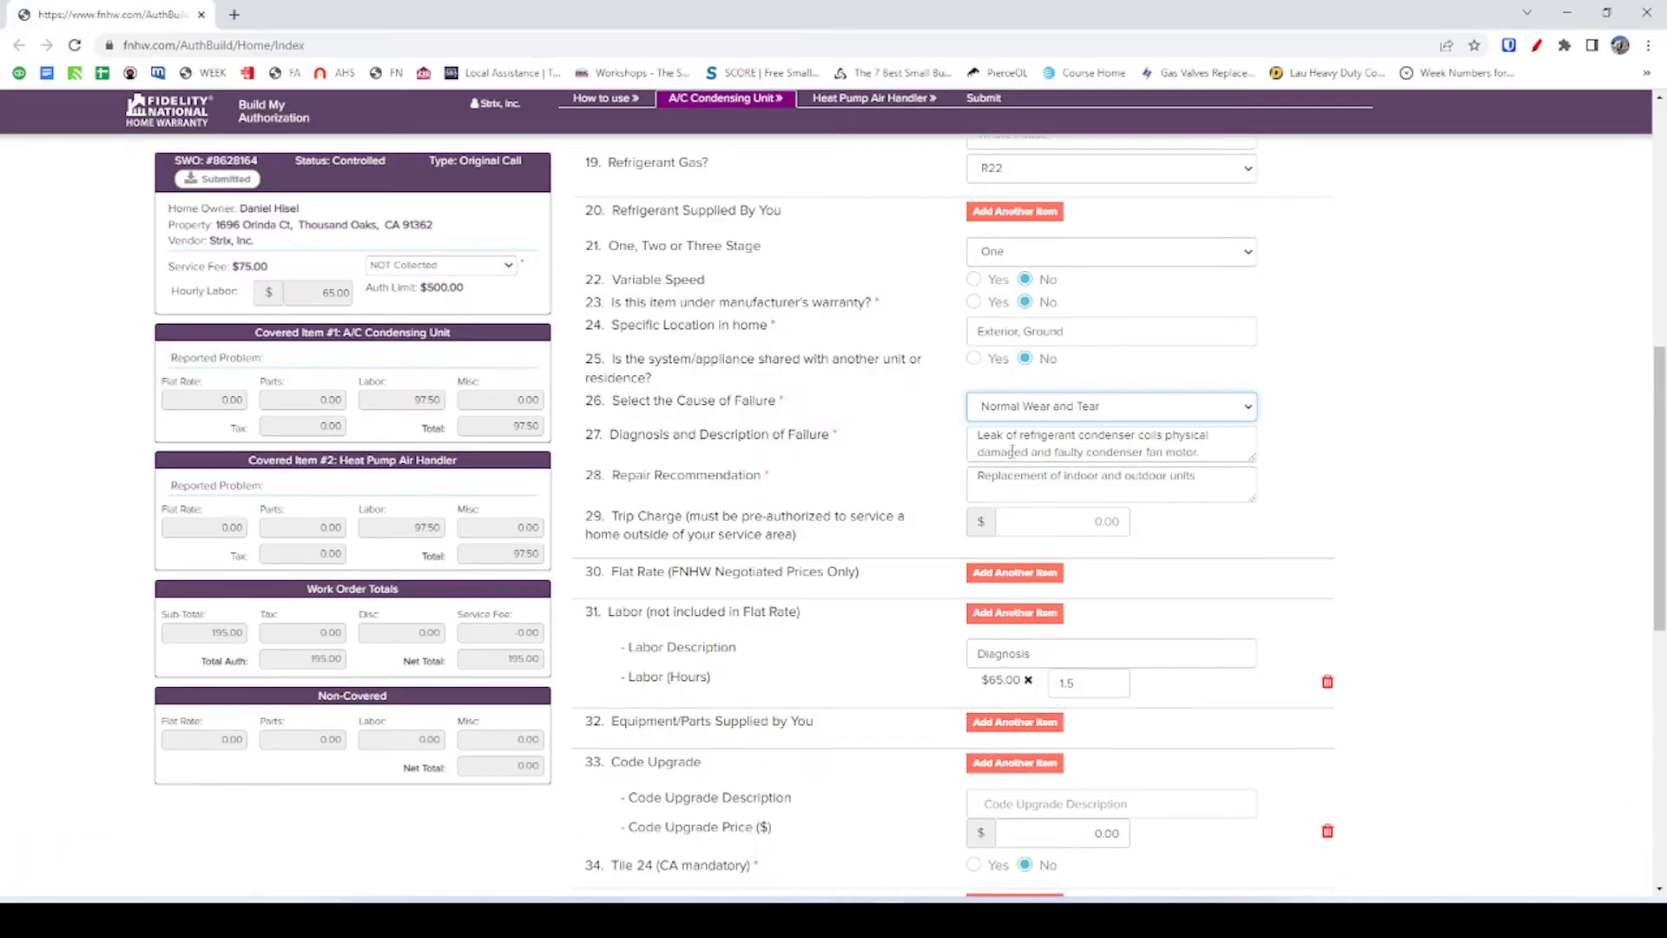
# Highlight 'physical damaged' in the Diagnosis text, then display the Cause of Failure choices.
pyautogui.click(938, 421)
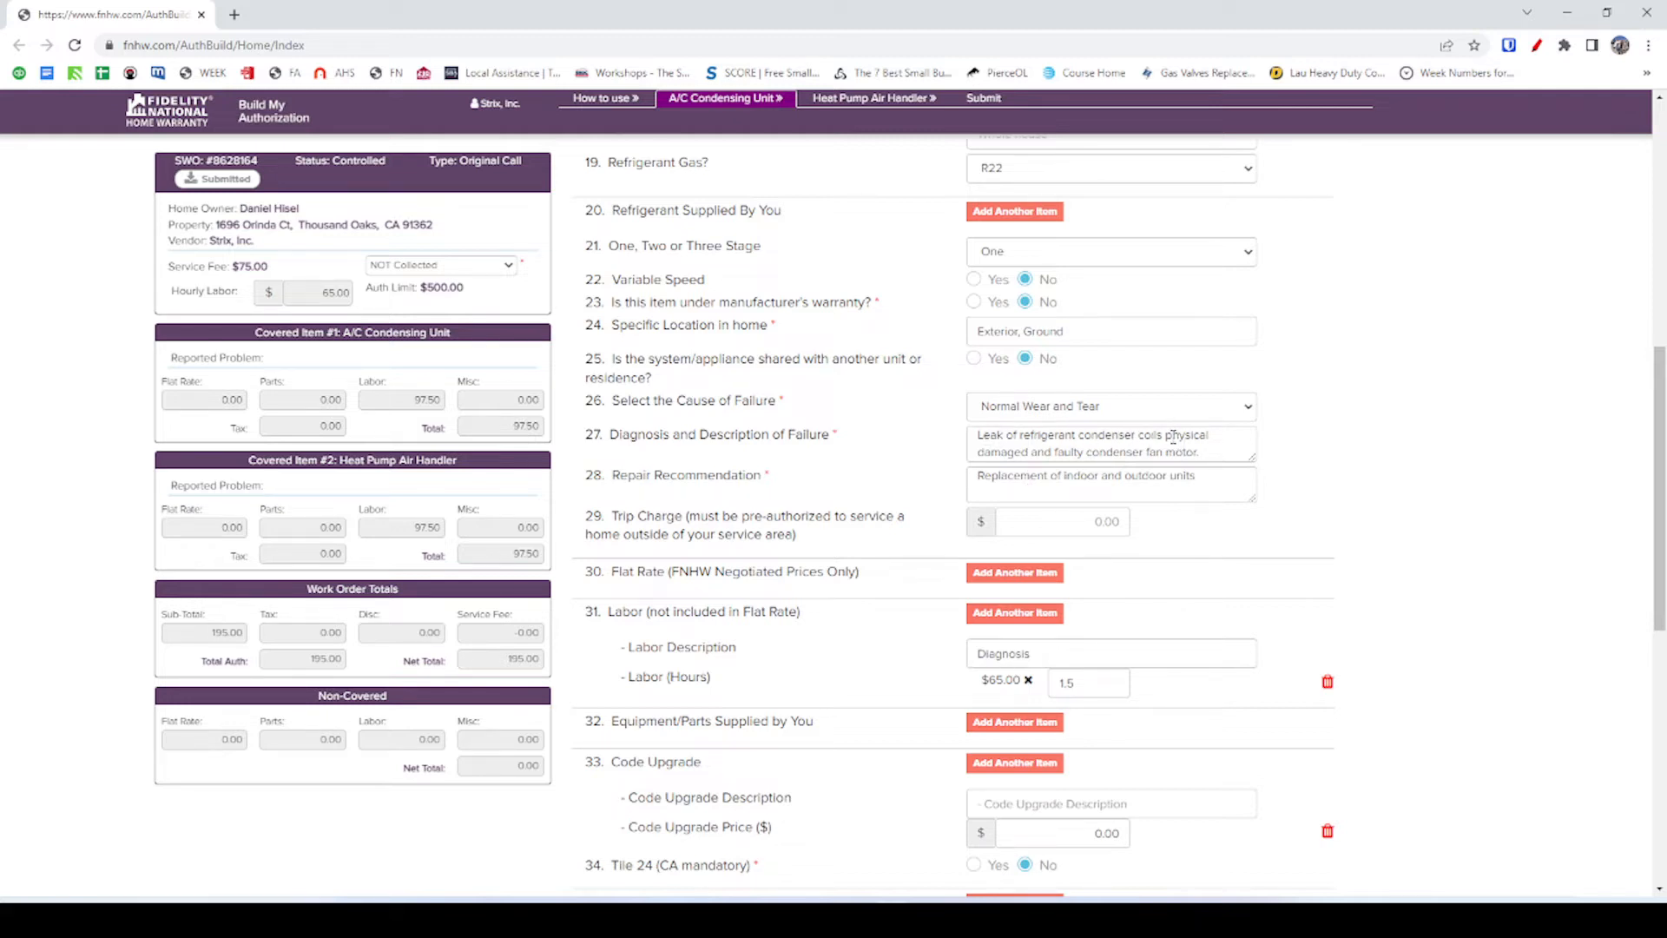
pyautogui.moveTo(1173, 437); pyautogui.dragTo(1028, 453)
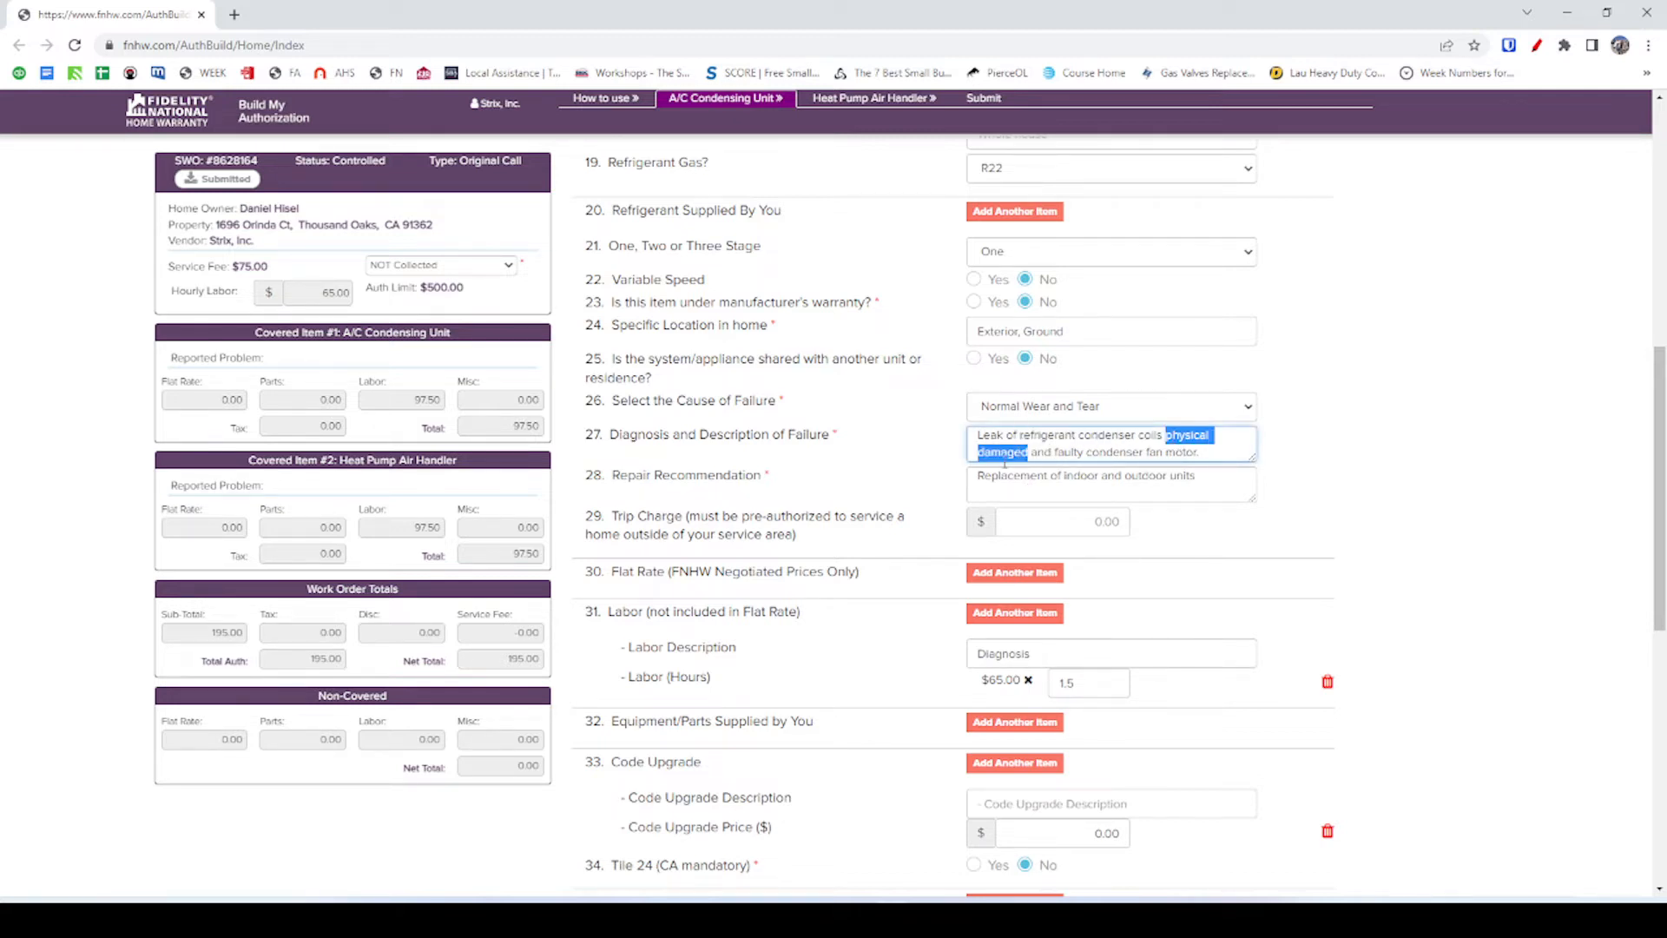
pyautogui.click(900, 419)
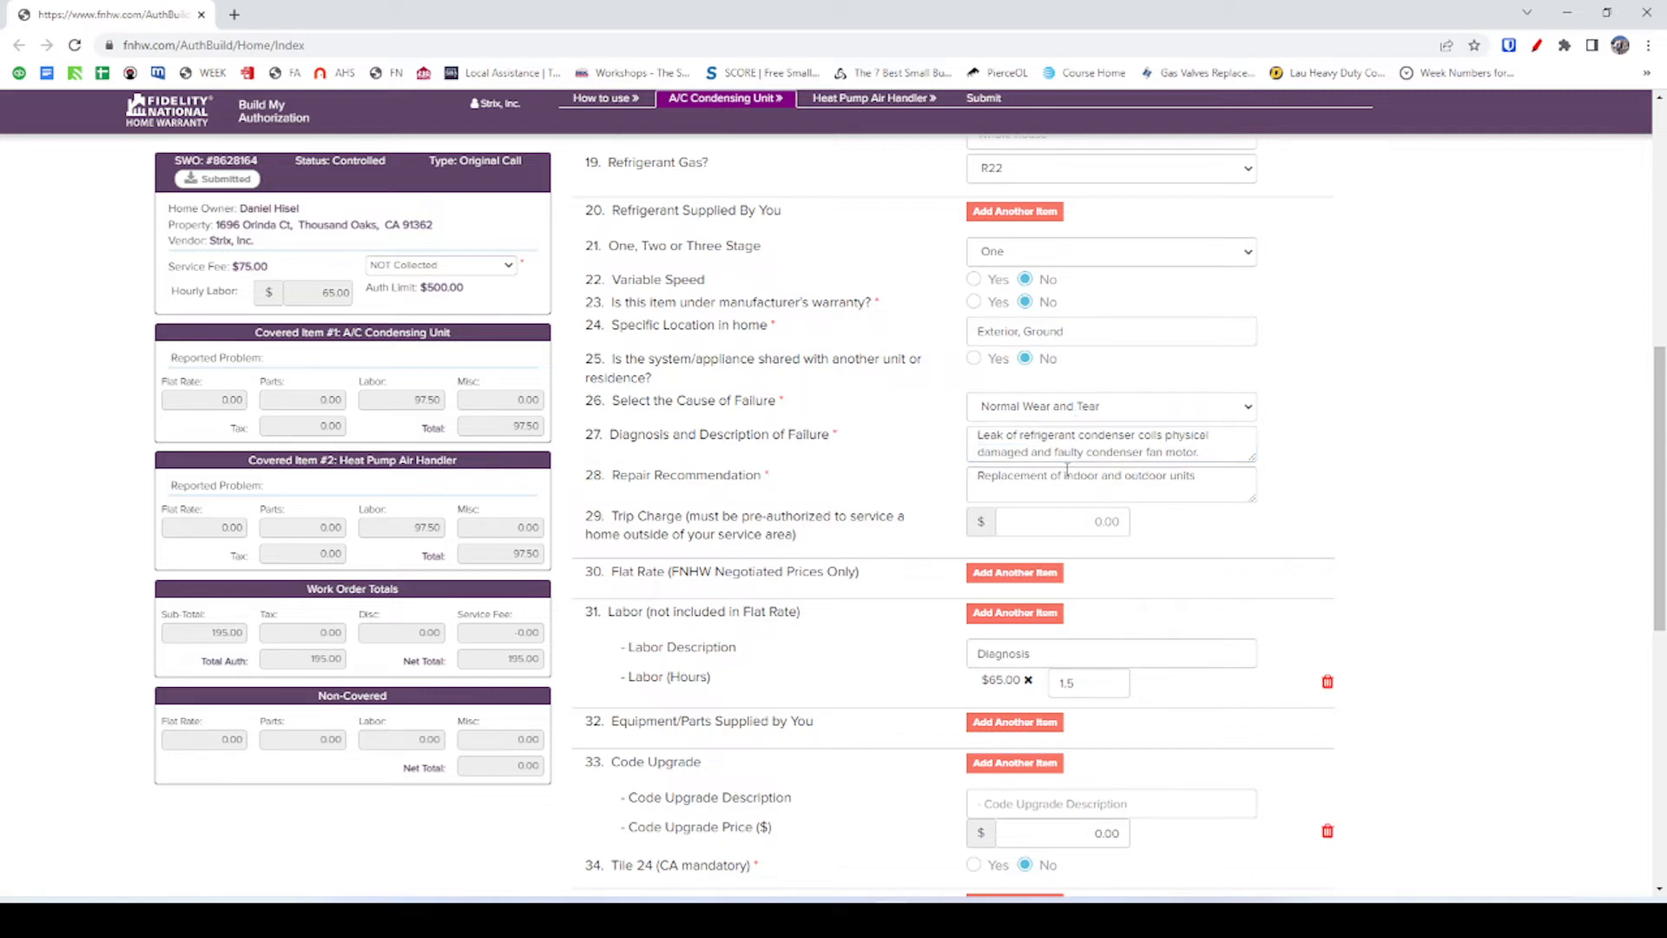
pyautogui.click(1084, 408)
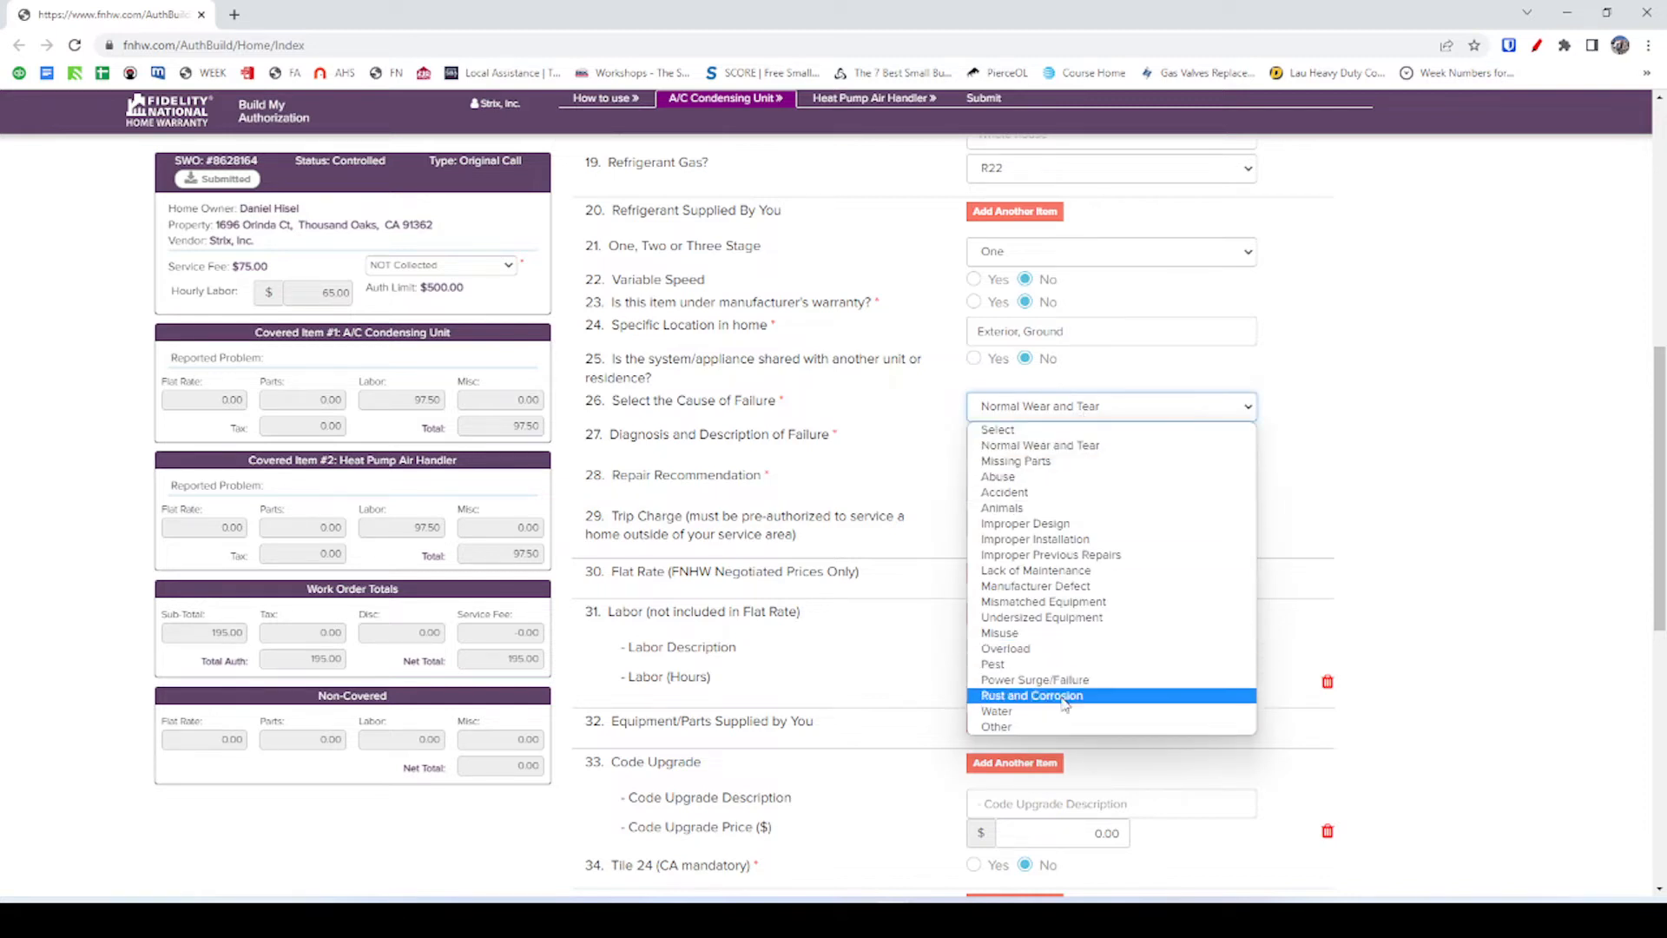
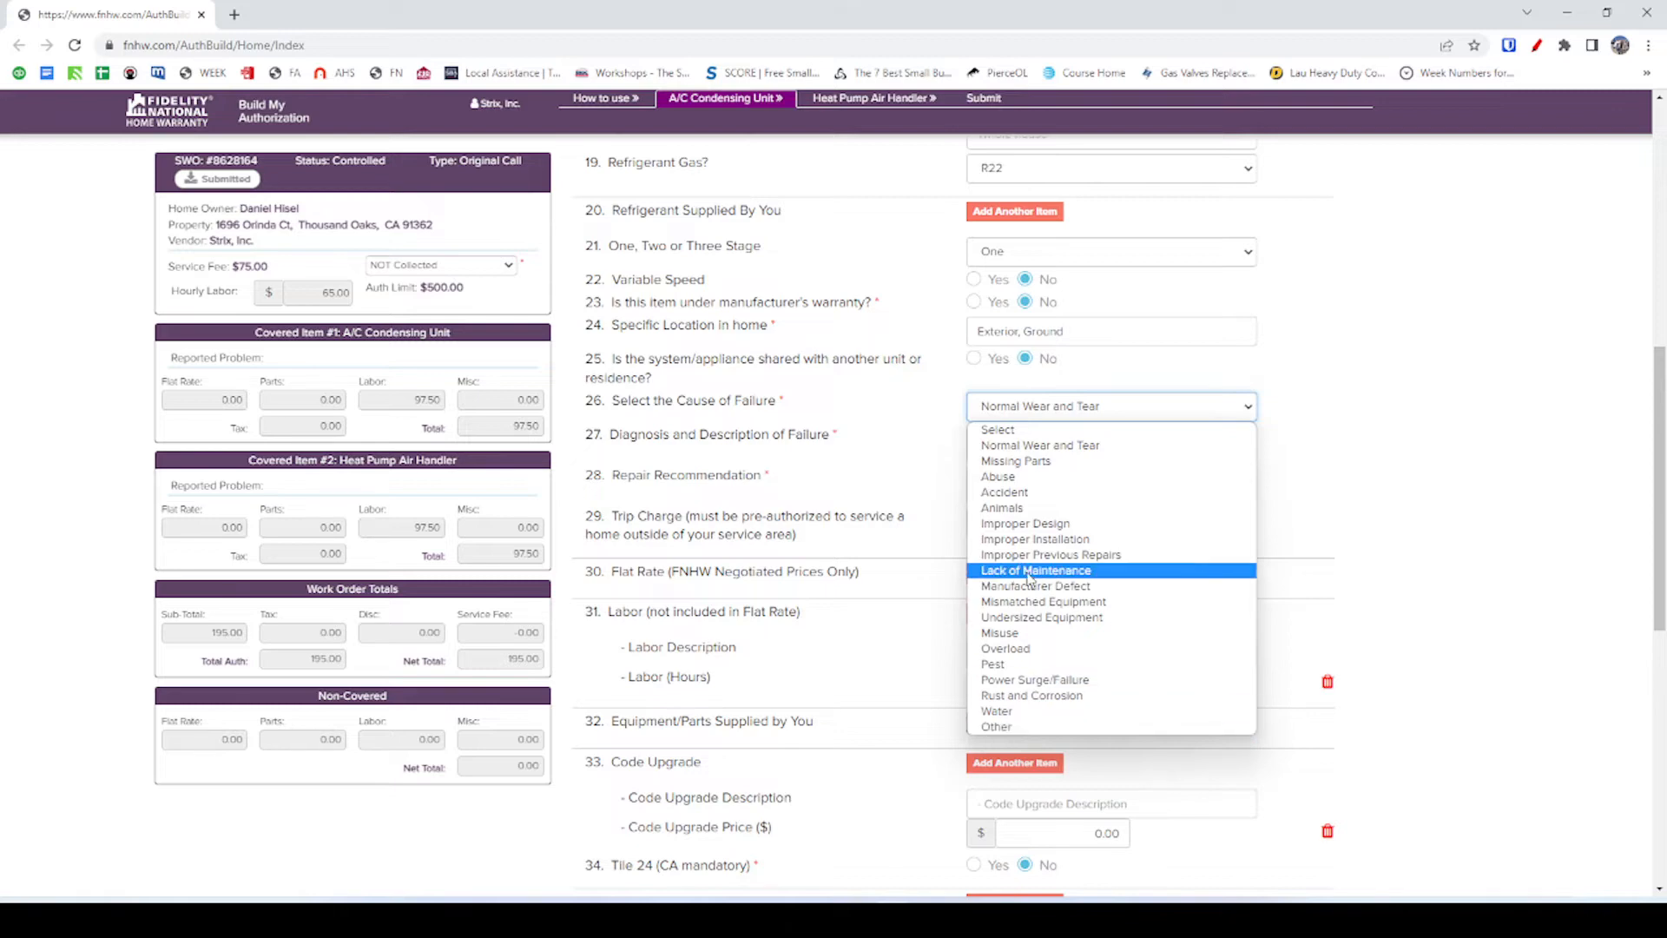
# Choose Abuse in the item 26 Cause of Failure dropdown.
pyautogui.click(1011, 483)
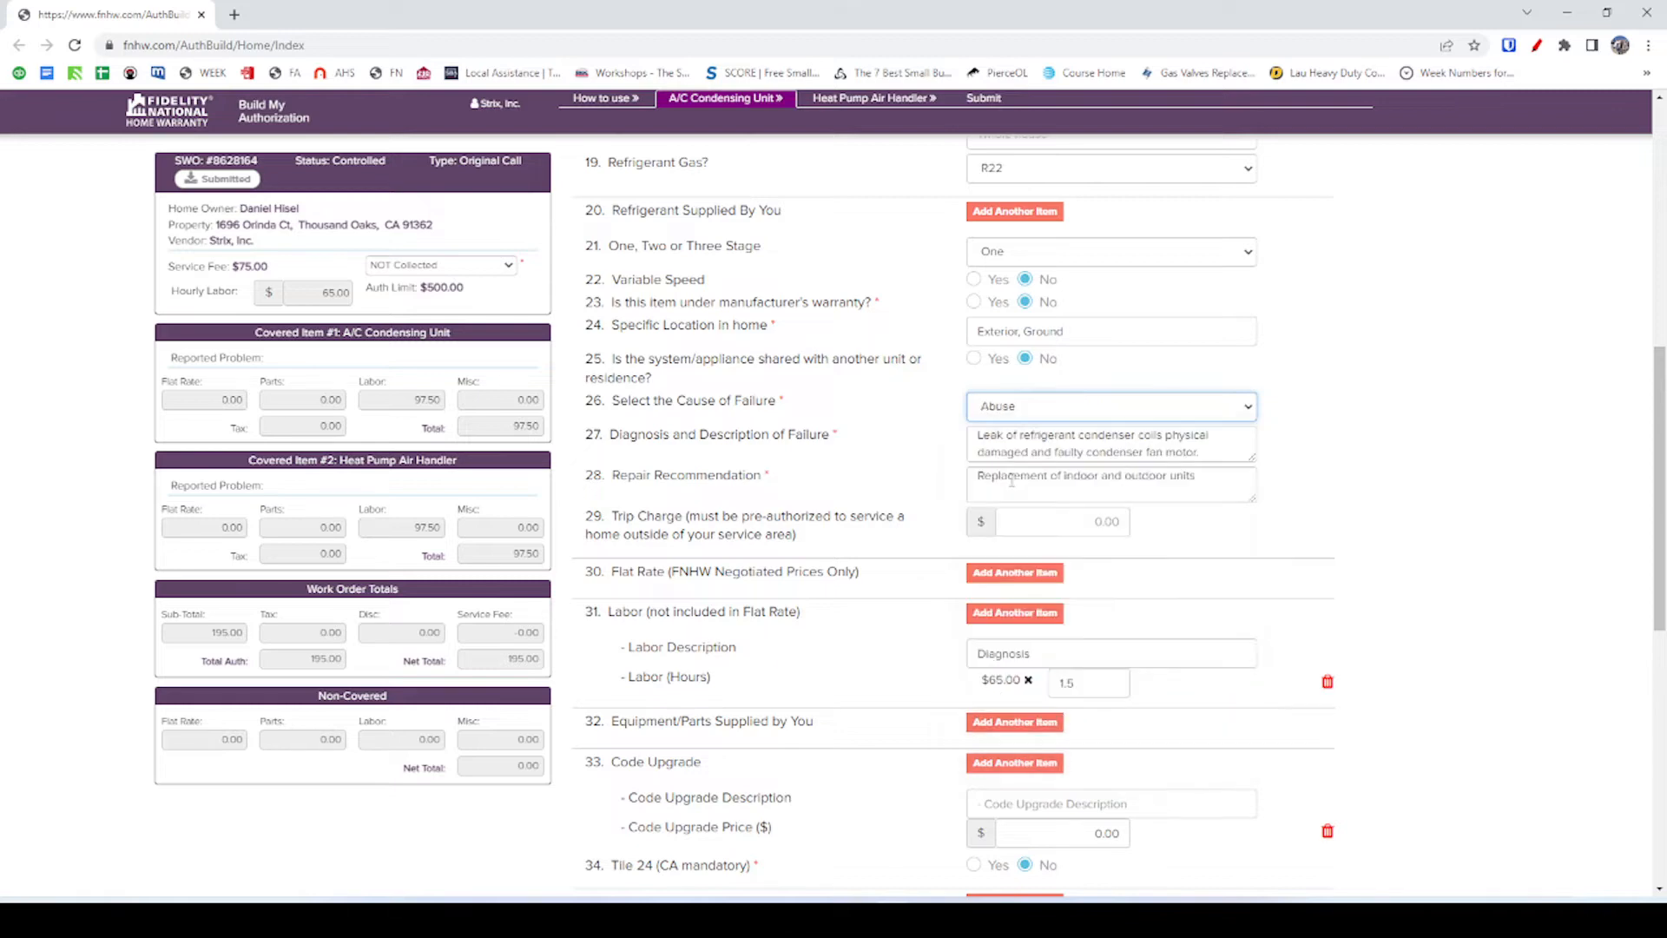
pyautogui.hotkey('alt', 'Tab')
pyautogui.hotkey('alt', 'Tab')
pyautogui.hotkey('alt', 'Tab')
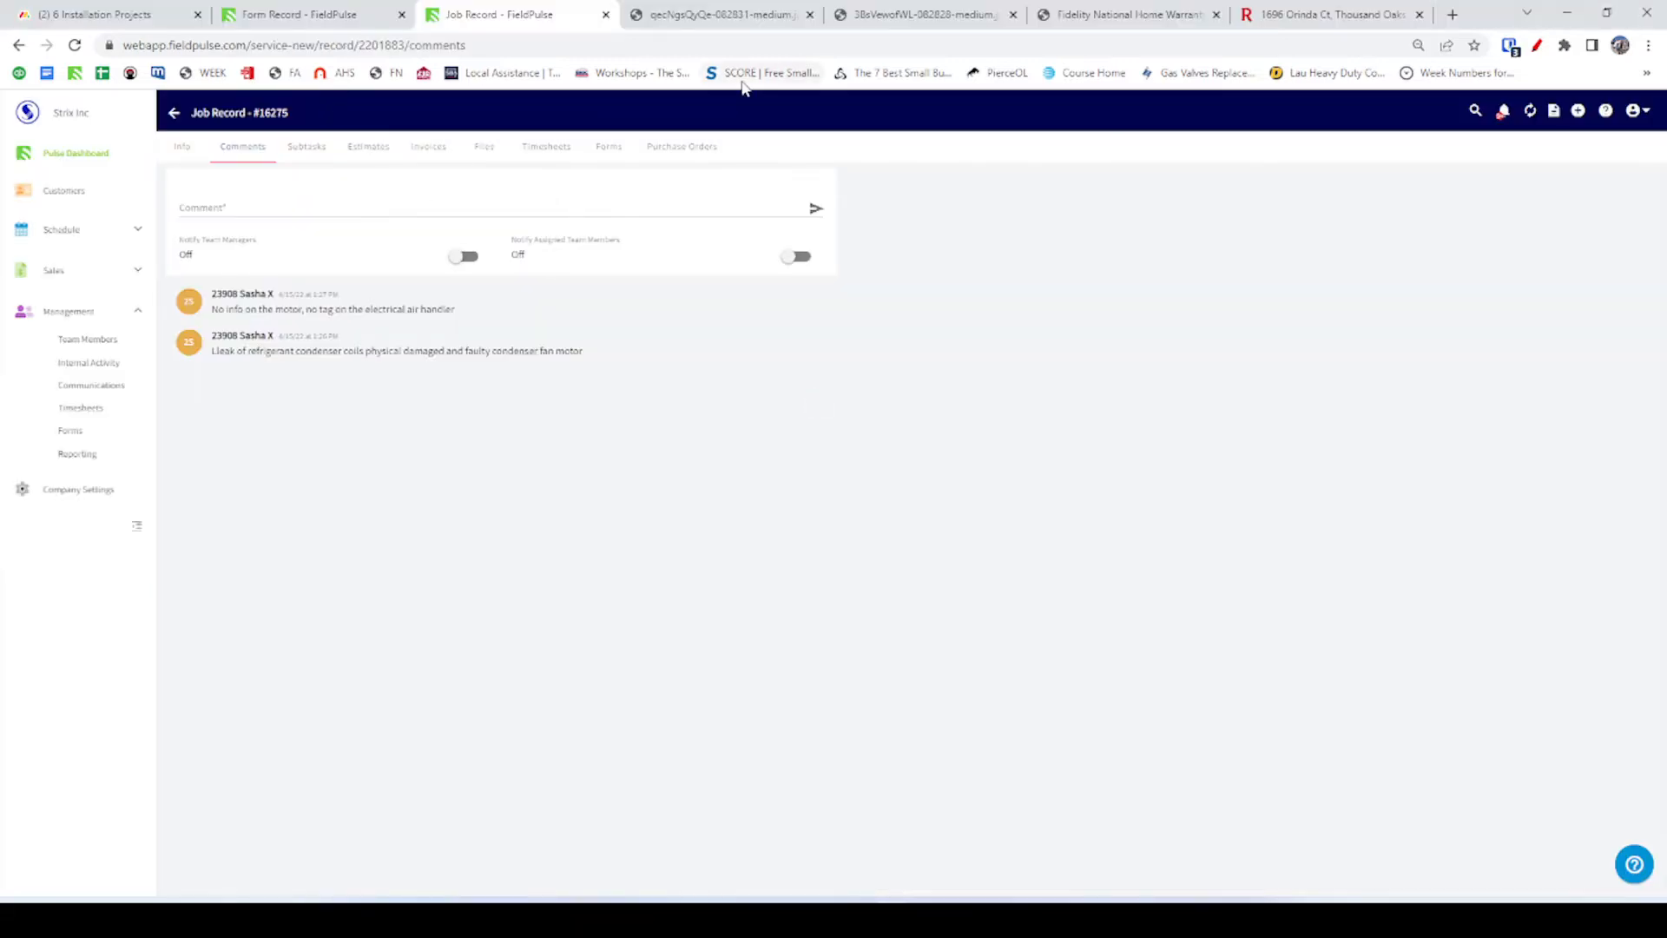
# Open the job record's Comments, then its Files page of site photos.
pyautogui.click(365, 17)
pyautogui.click(568, 26)
pyautogui.click(181, 150)
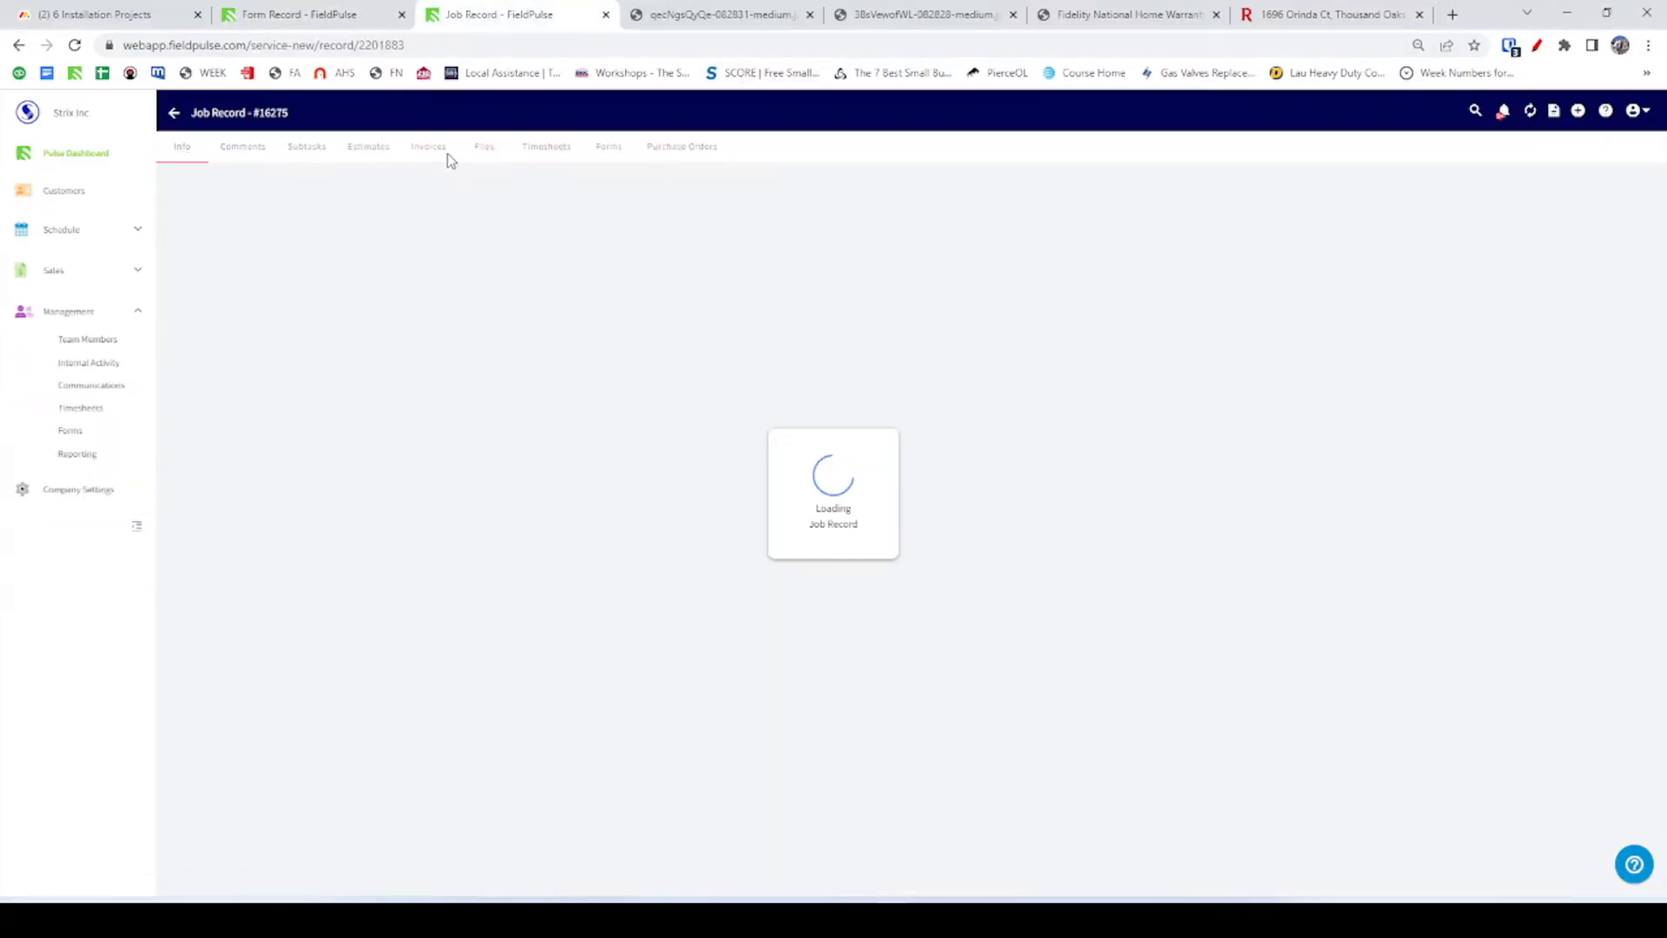
pyautogui.click(484, 150)
# Page through the job photos full size to the condenser coil photo, then return to the form record.
pyautogui.click(752, 287)
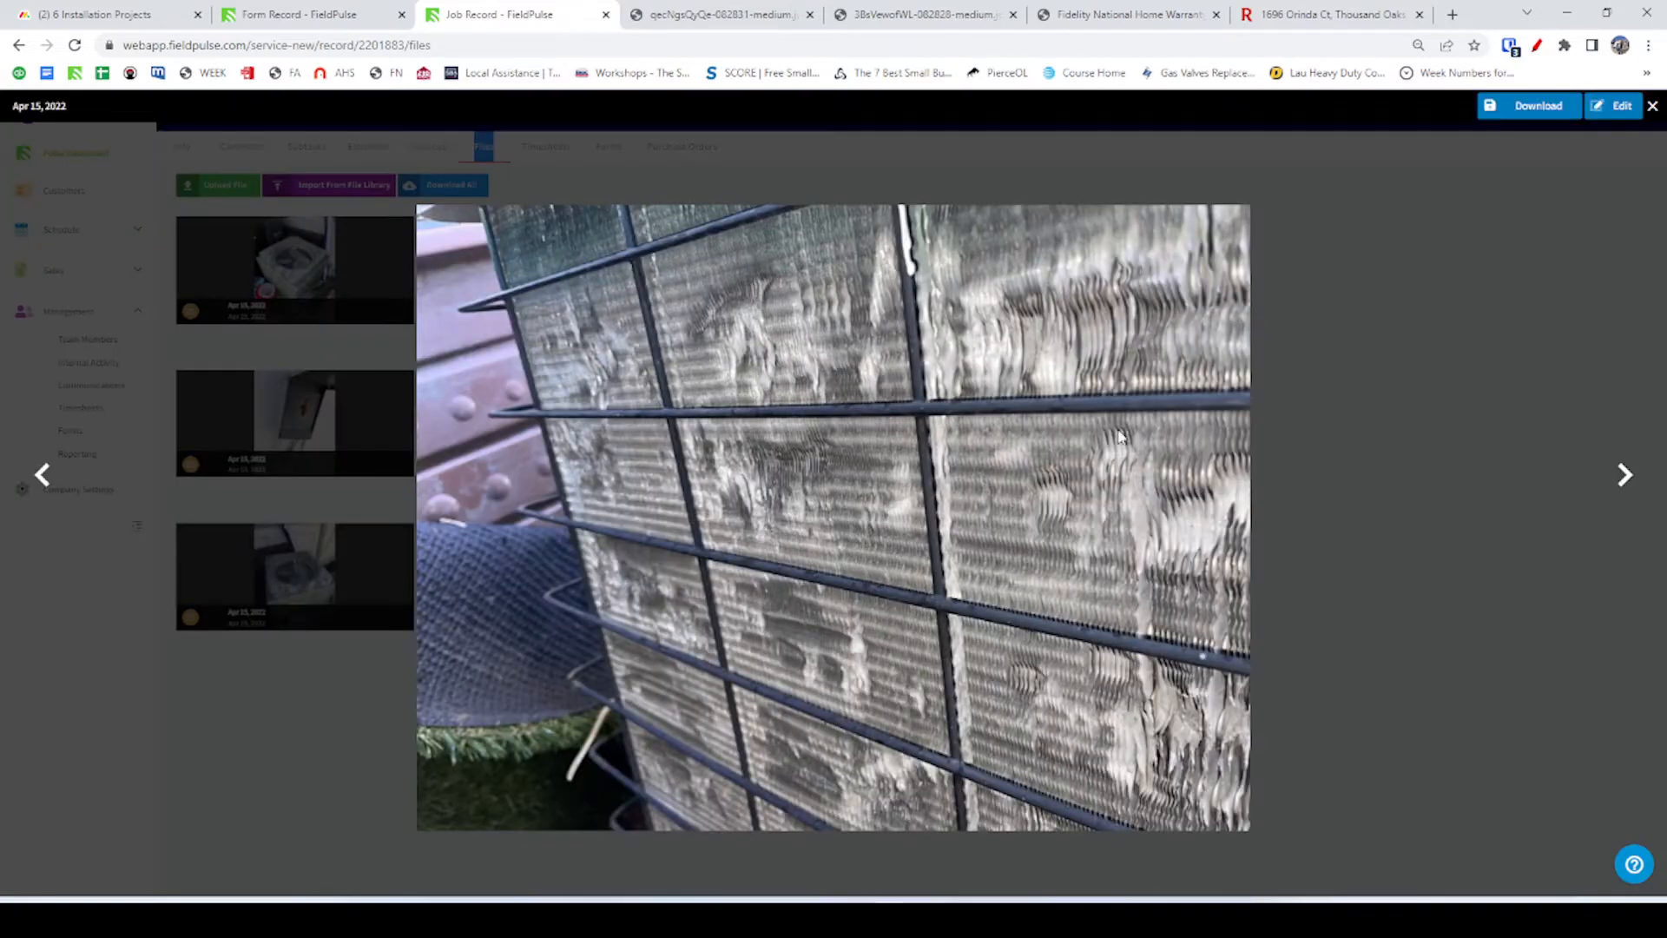
pyautogui.click(1615, 477)
pyautogui.click(1614, 477)
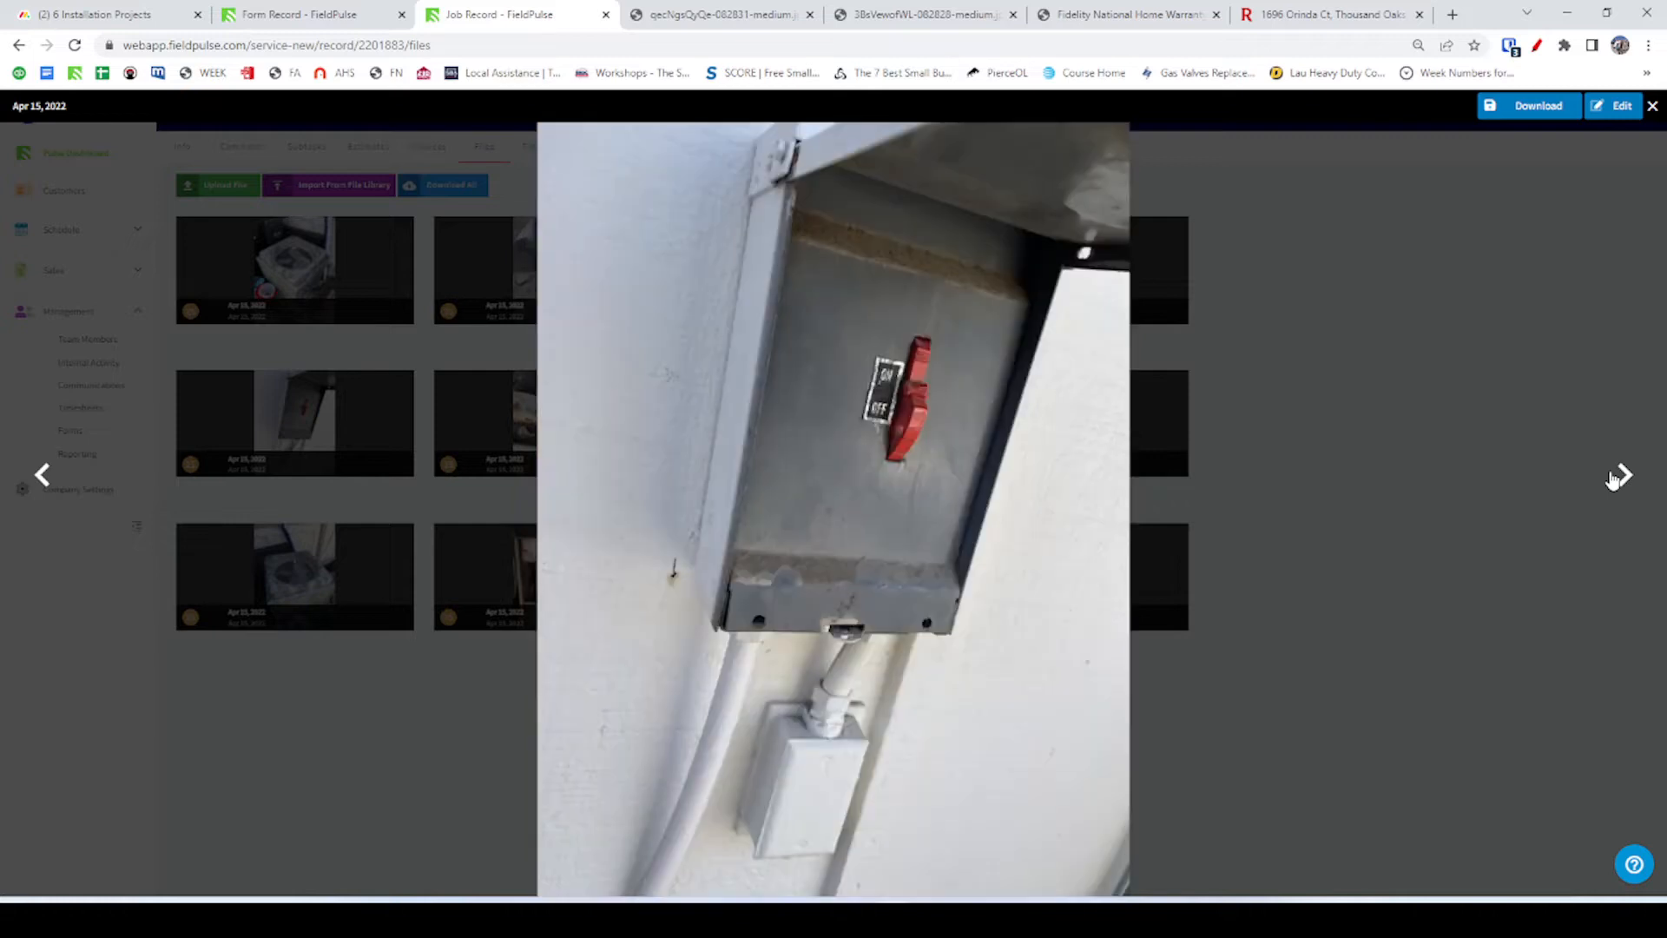
pyautogui.click(1615, 478)
pyautogui.click(1615, 478)
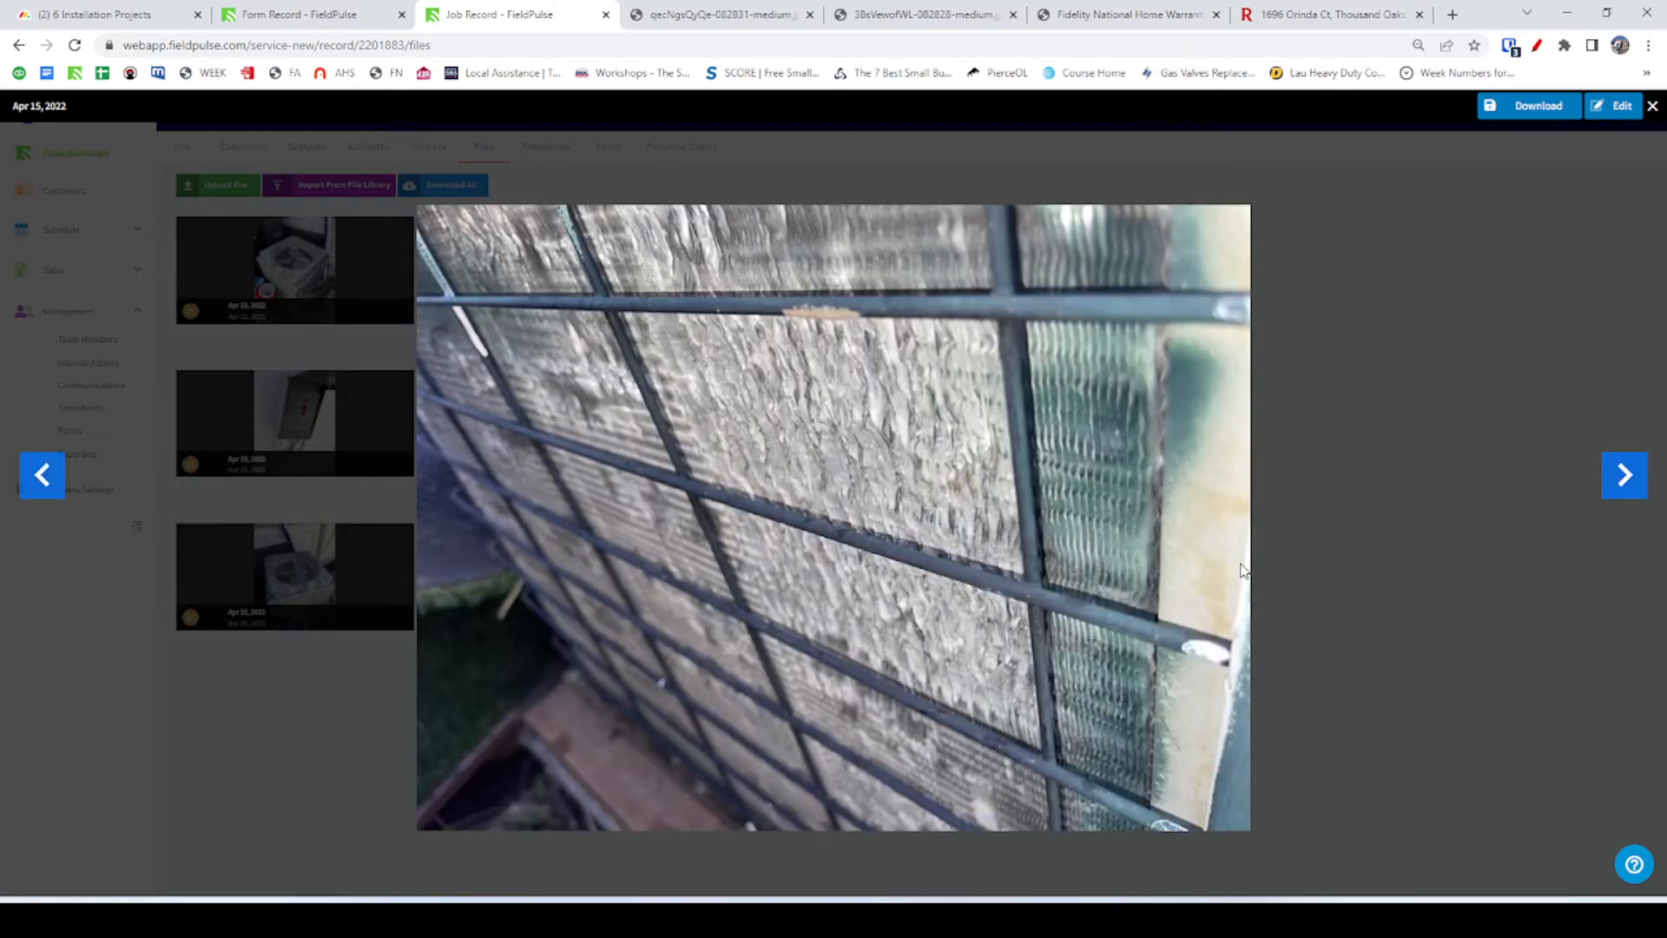
pyautogui.click(1652, 105)
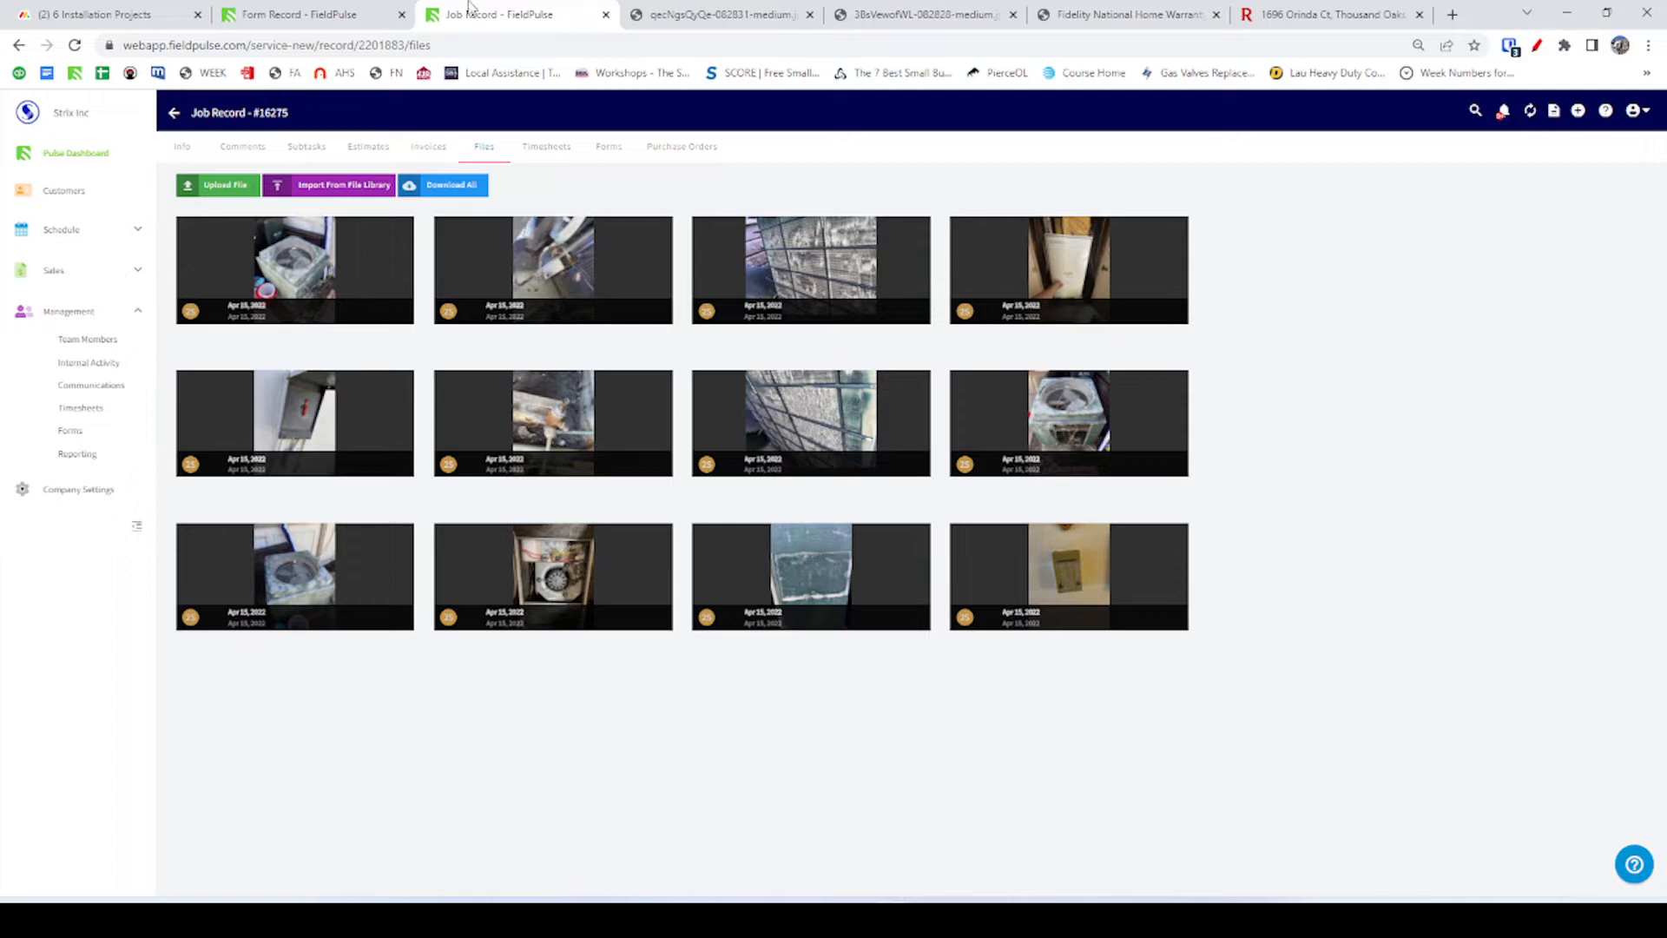
pyautogui.click(328, 11)
# Set the item 26 Cause of Failure back to Normal Wear and Tear.
pyautogui.click(306, 17)
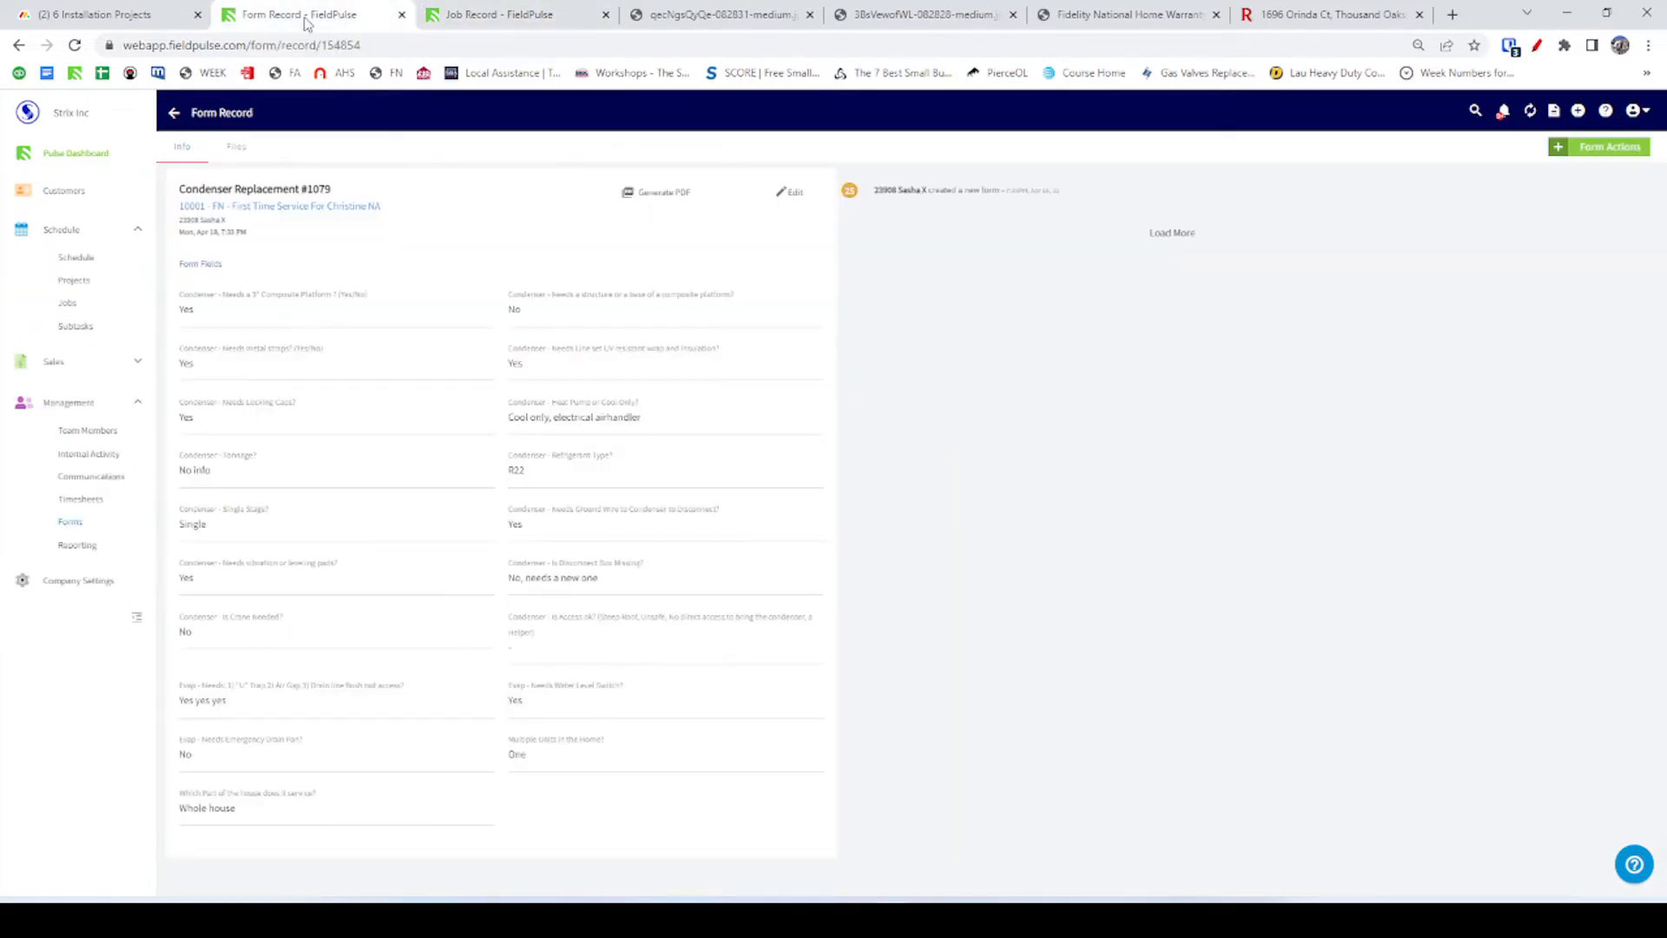
pyautogui.hotkey('alt', 'Tab')
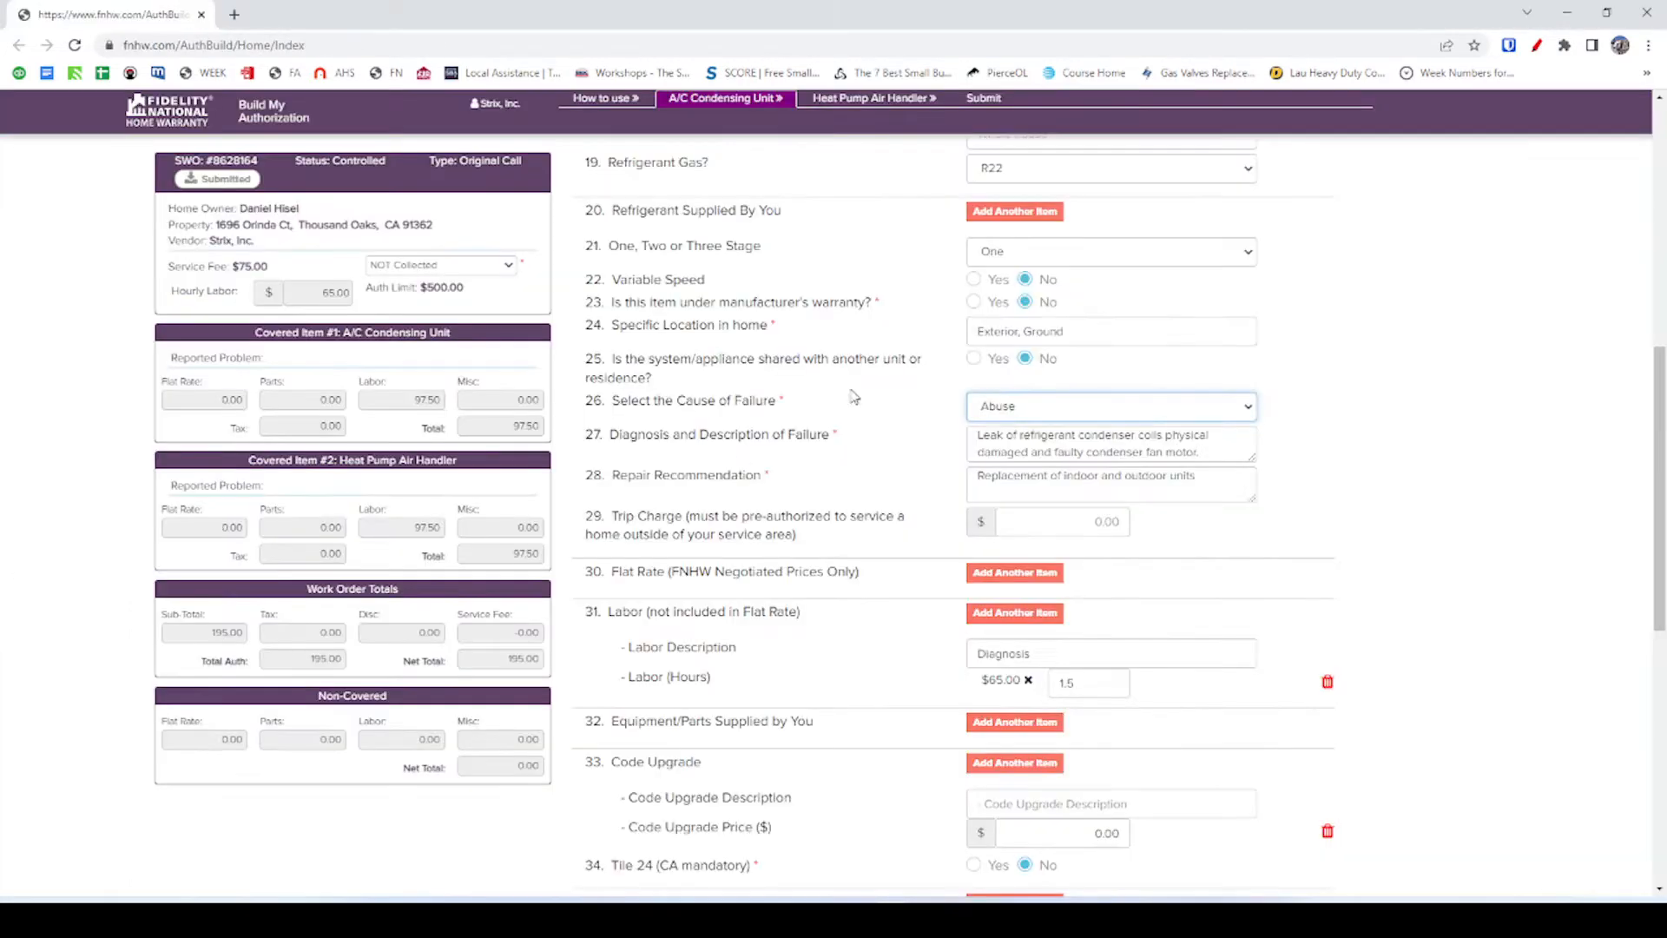
pyautogui.click(1030, 408)
pyautogui.click(1030, 436)
# Review the Repair Recommendation and the rest of the form, then go back to FieldPulse.
pyautogui.click(1174, 483)
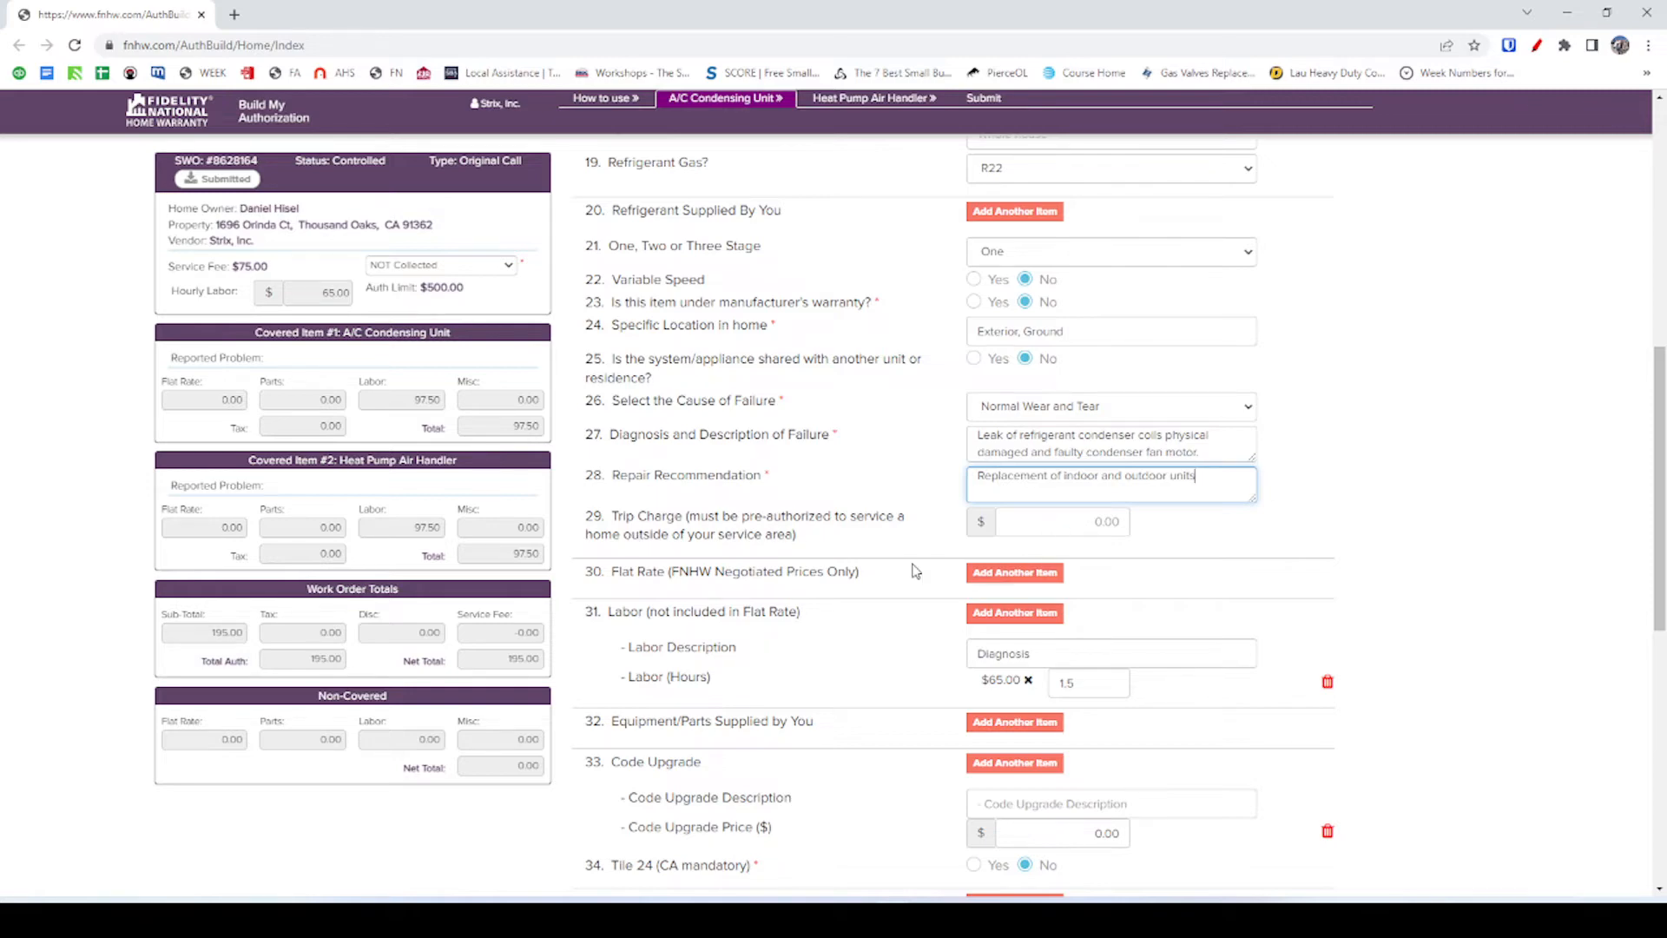
pyautogui.scroll(-1, 914, 570)
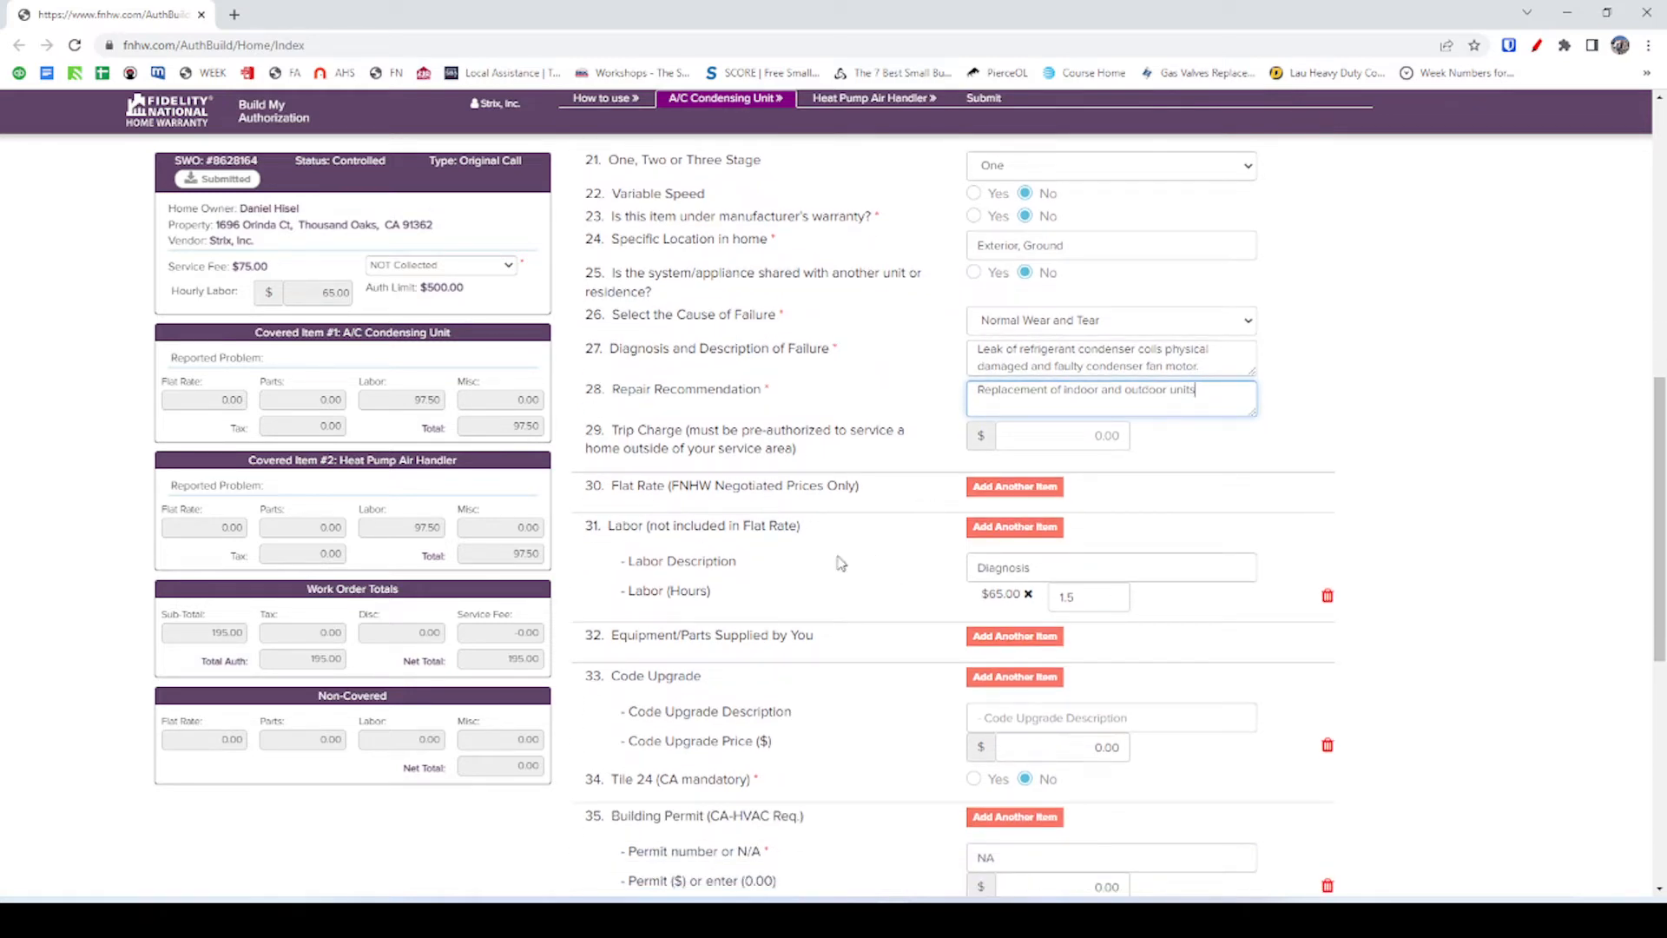
pyautogui.scroll(-1, 833, 564)
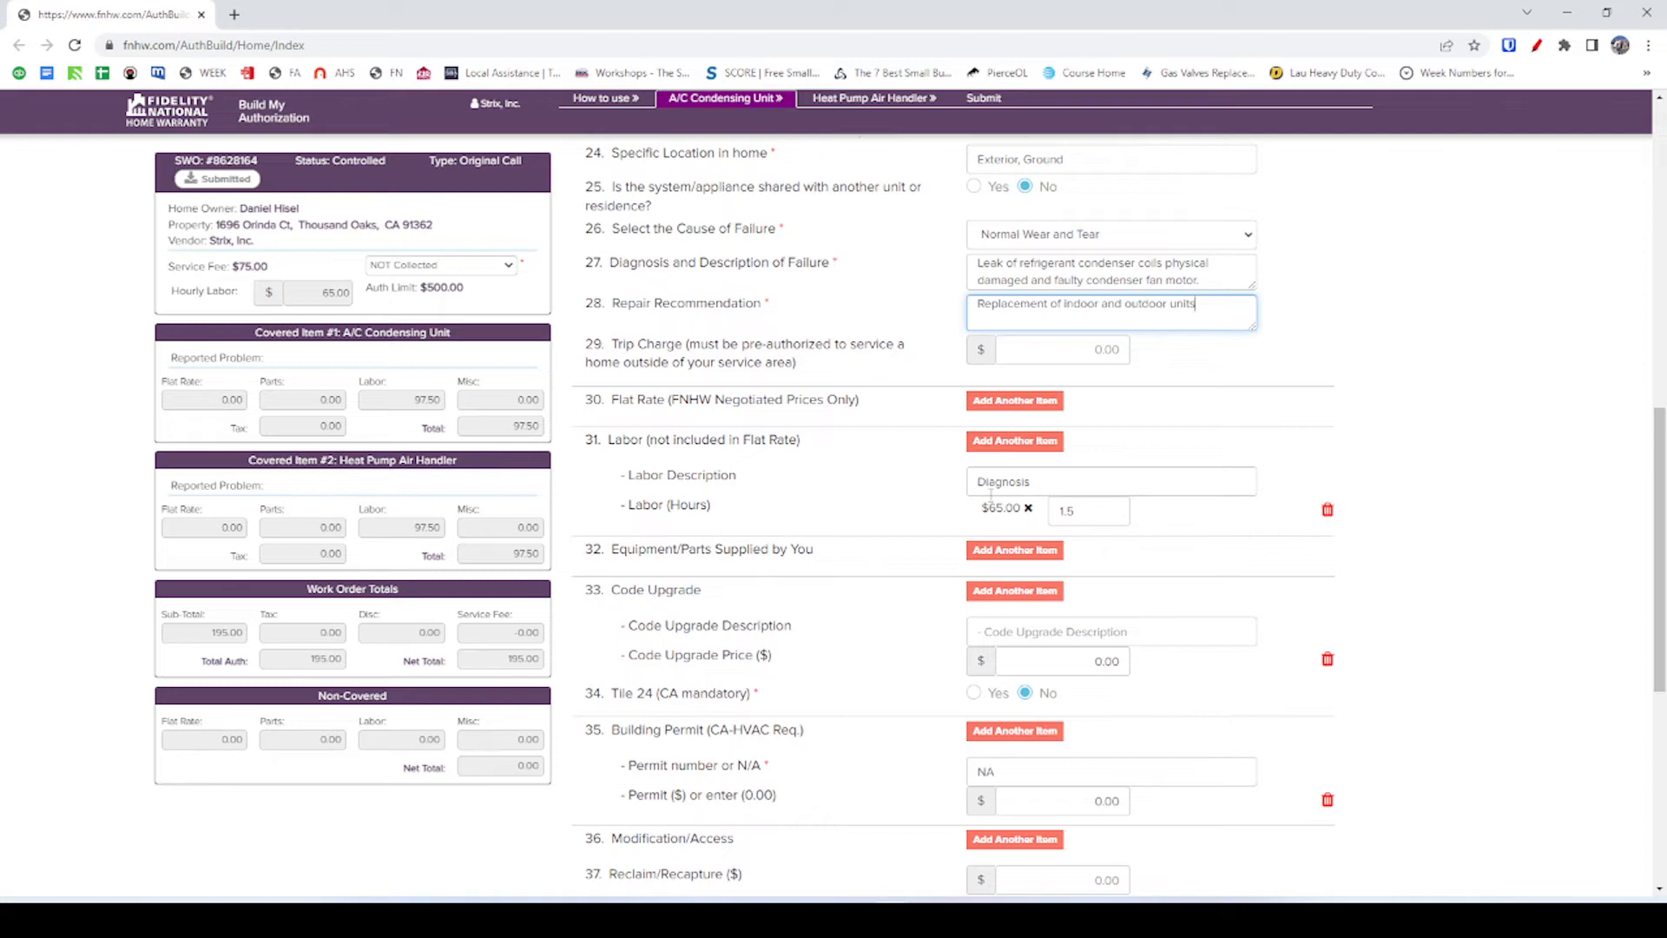
pyautogui.scroll(-2, 986, 516)
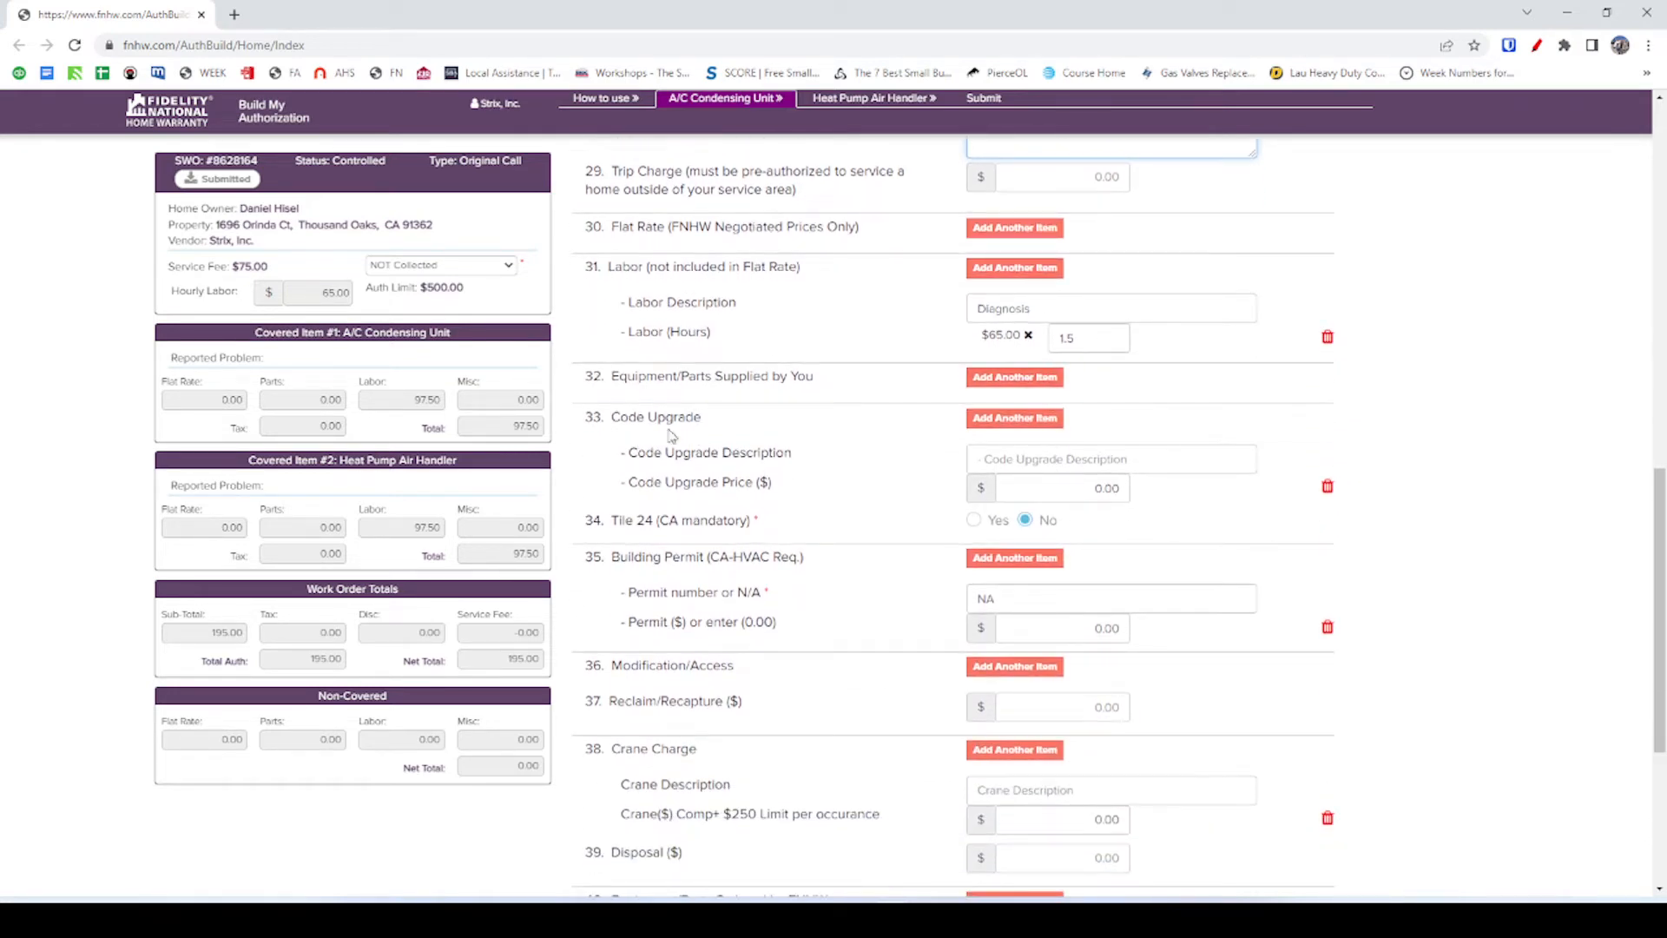
pyautogui.scroll(-1, 811, 464)
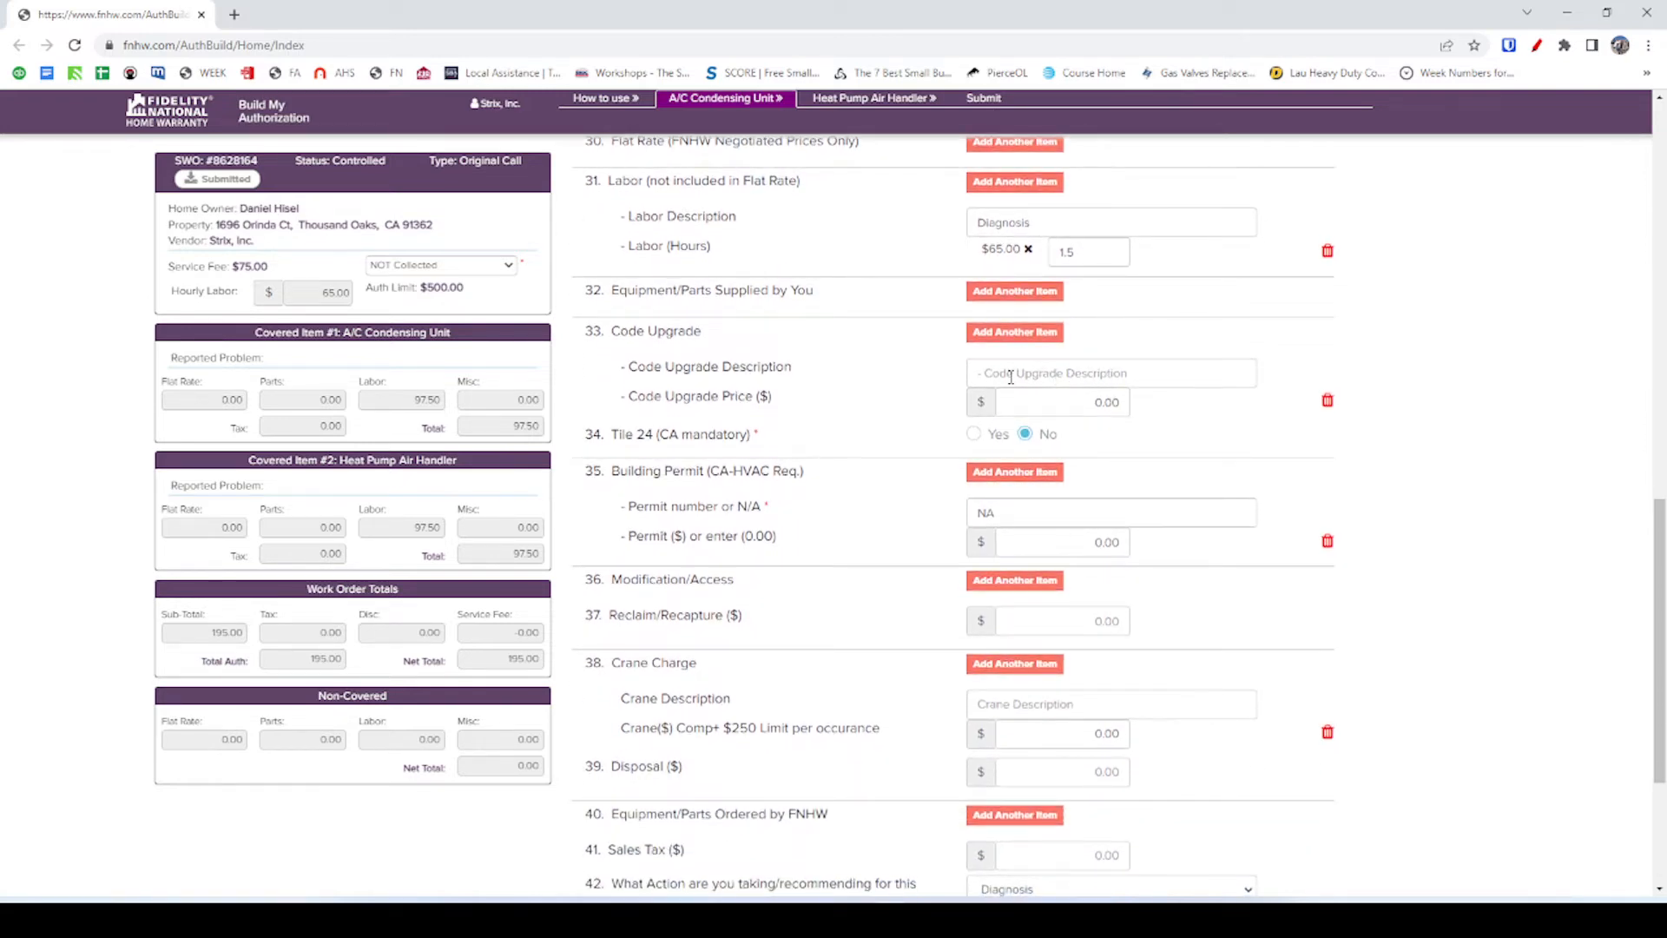
pyautogui.hotkey('alt', 'Tab')
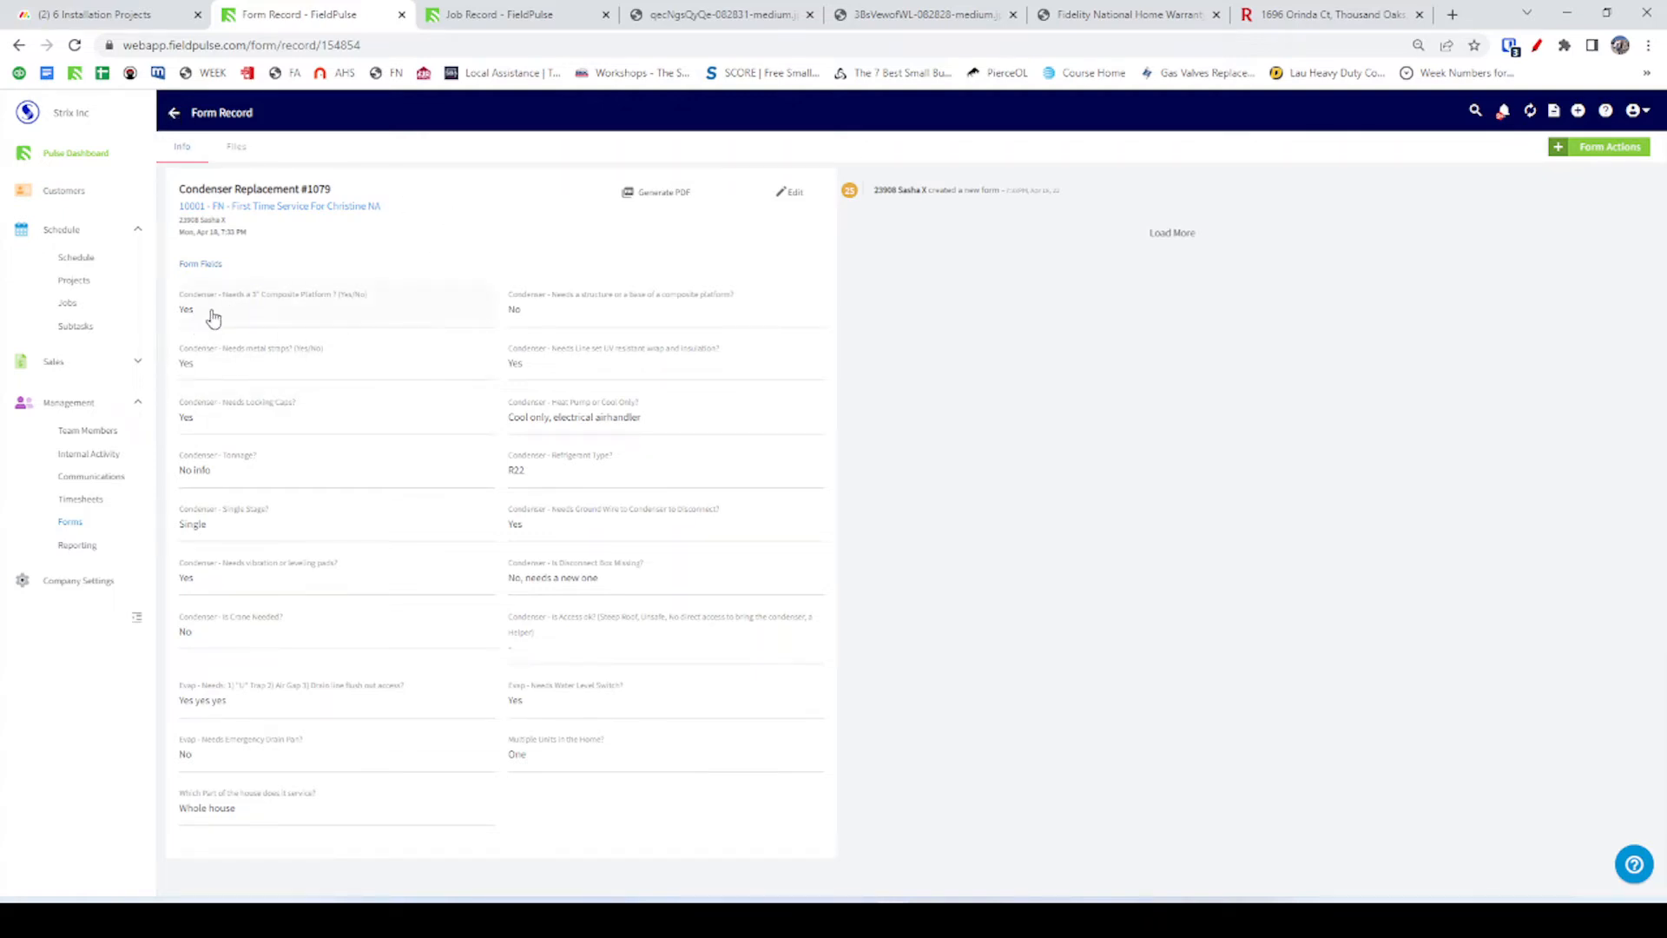
# Check the Fidelity form, then the job photos, form record and job record tabs.
pyautogui.hotkey('alt', 'Tab')
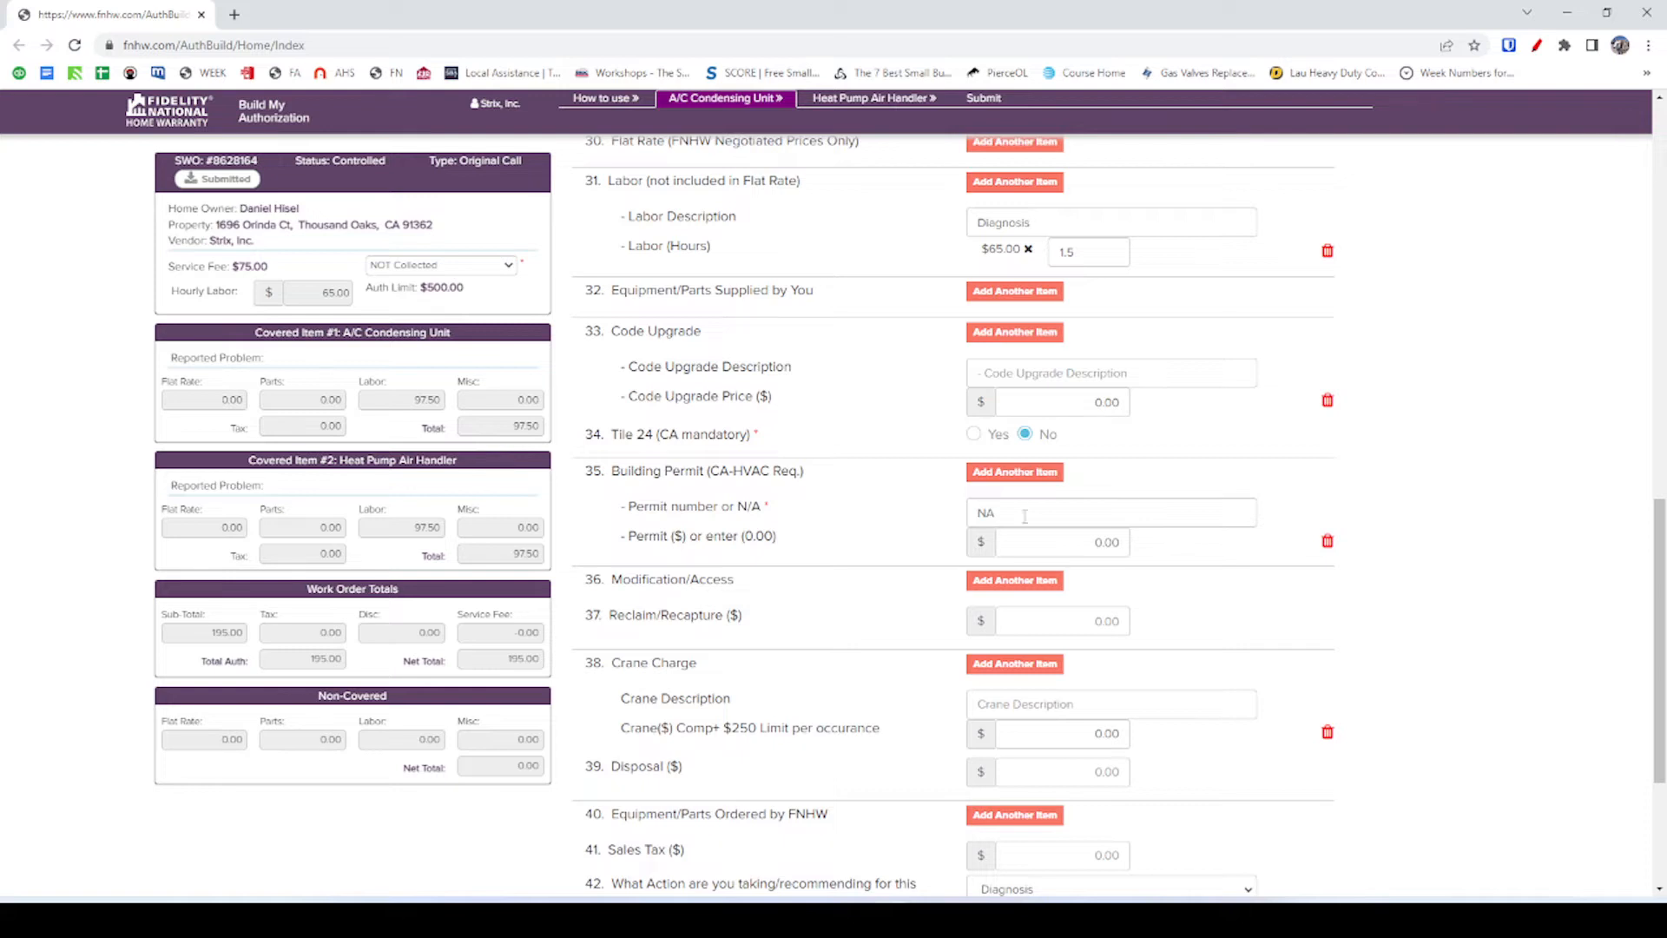
pyautogui.hotkey('alt', 'Tab')
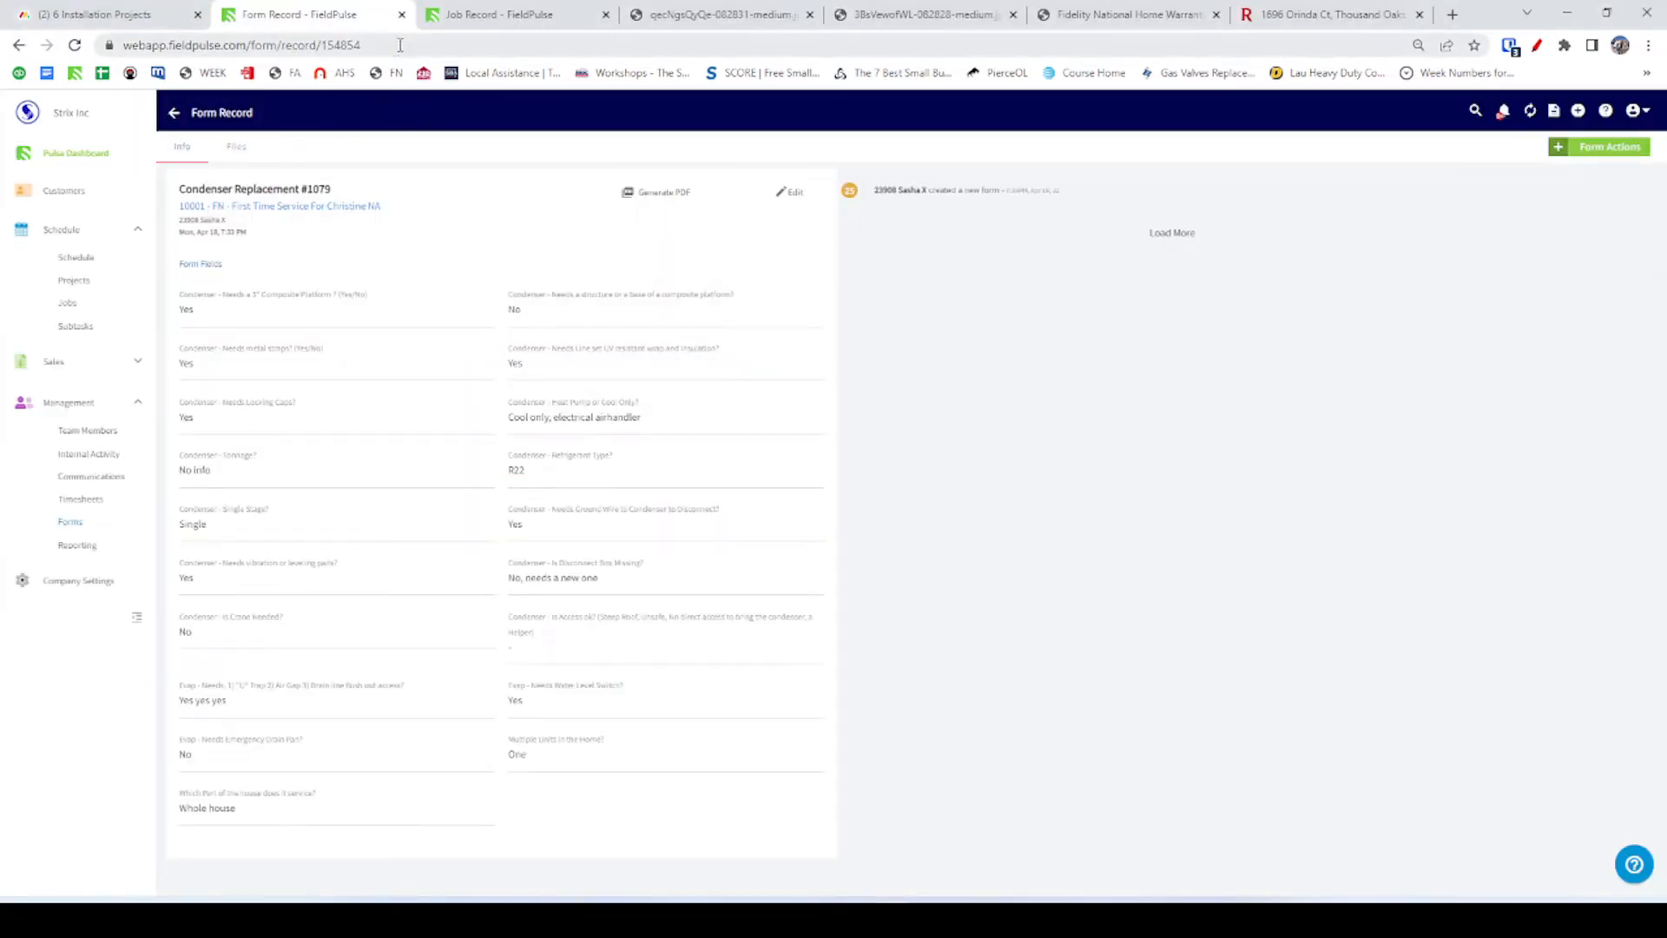
pyautogui.click(421, 14)
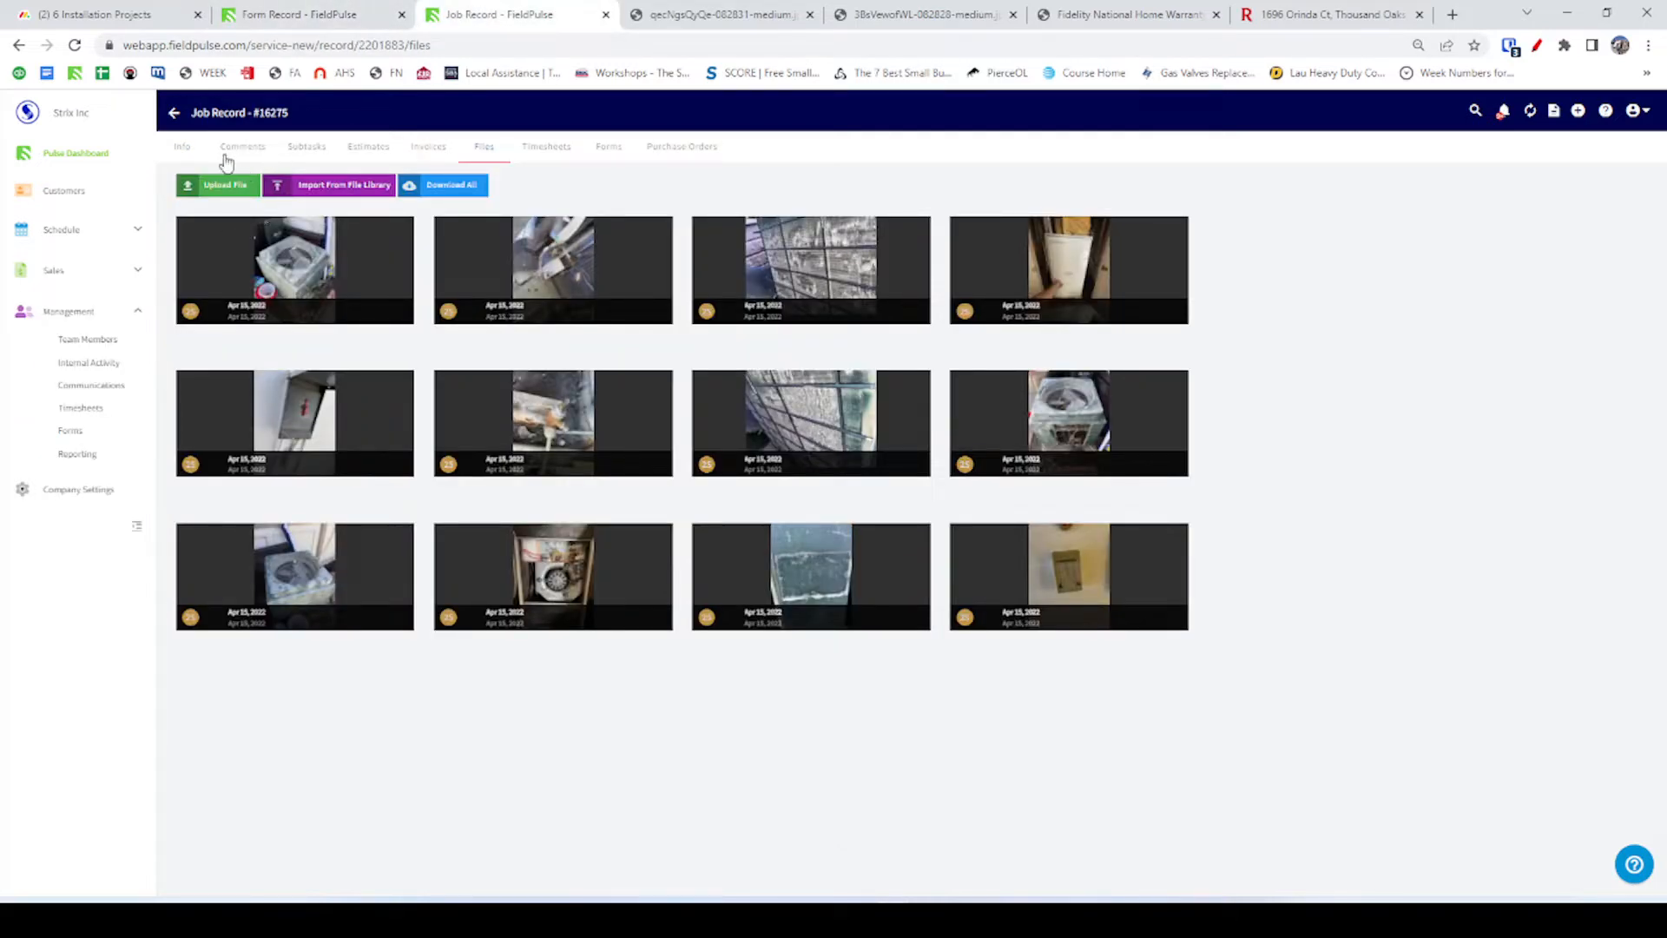
pyautogui.click(356, 14)
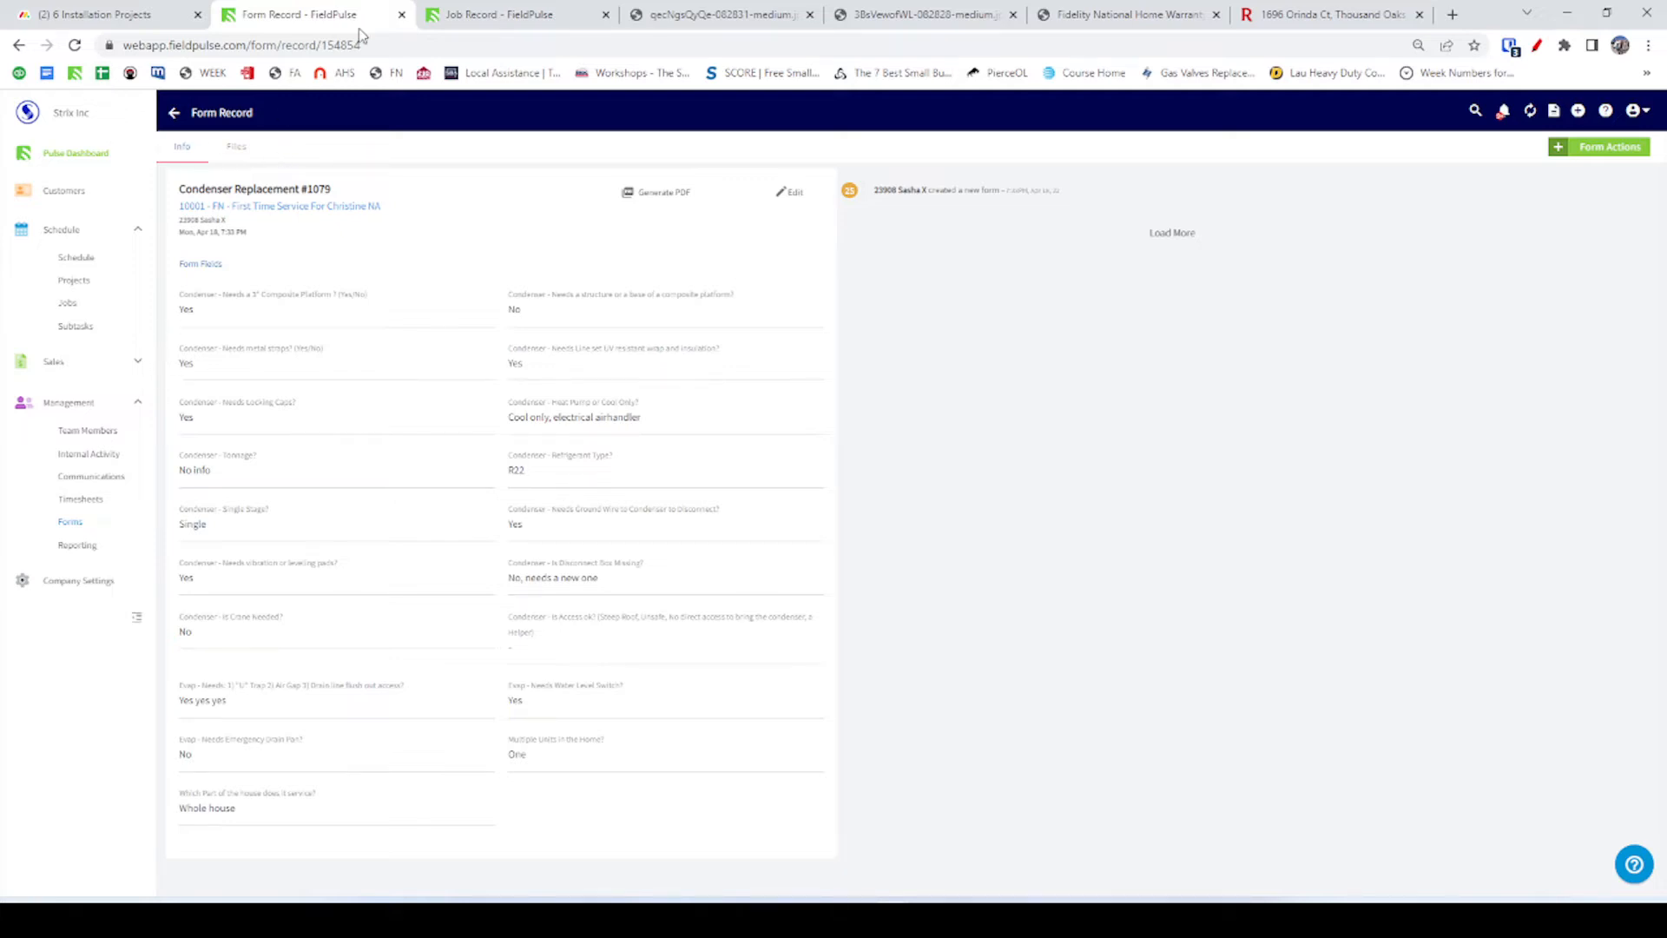
pyautogui.click(501, 18)
# Close the two standalone photo tabs and the Redfin property listing tab.
pyautogui.click(684, 19)
pyautogui.click(809, 15)
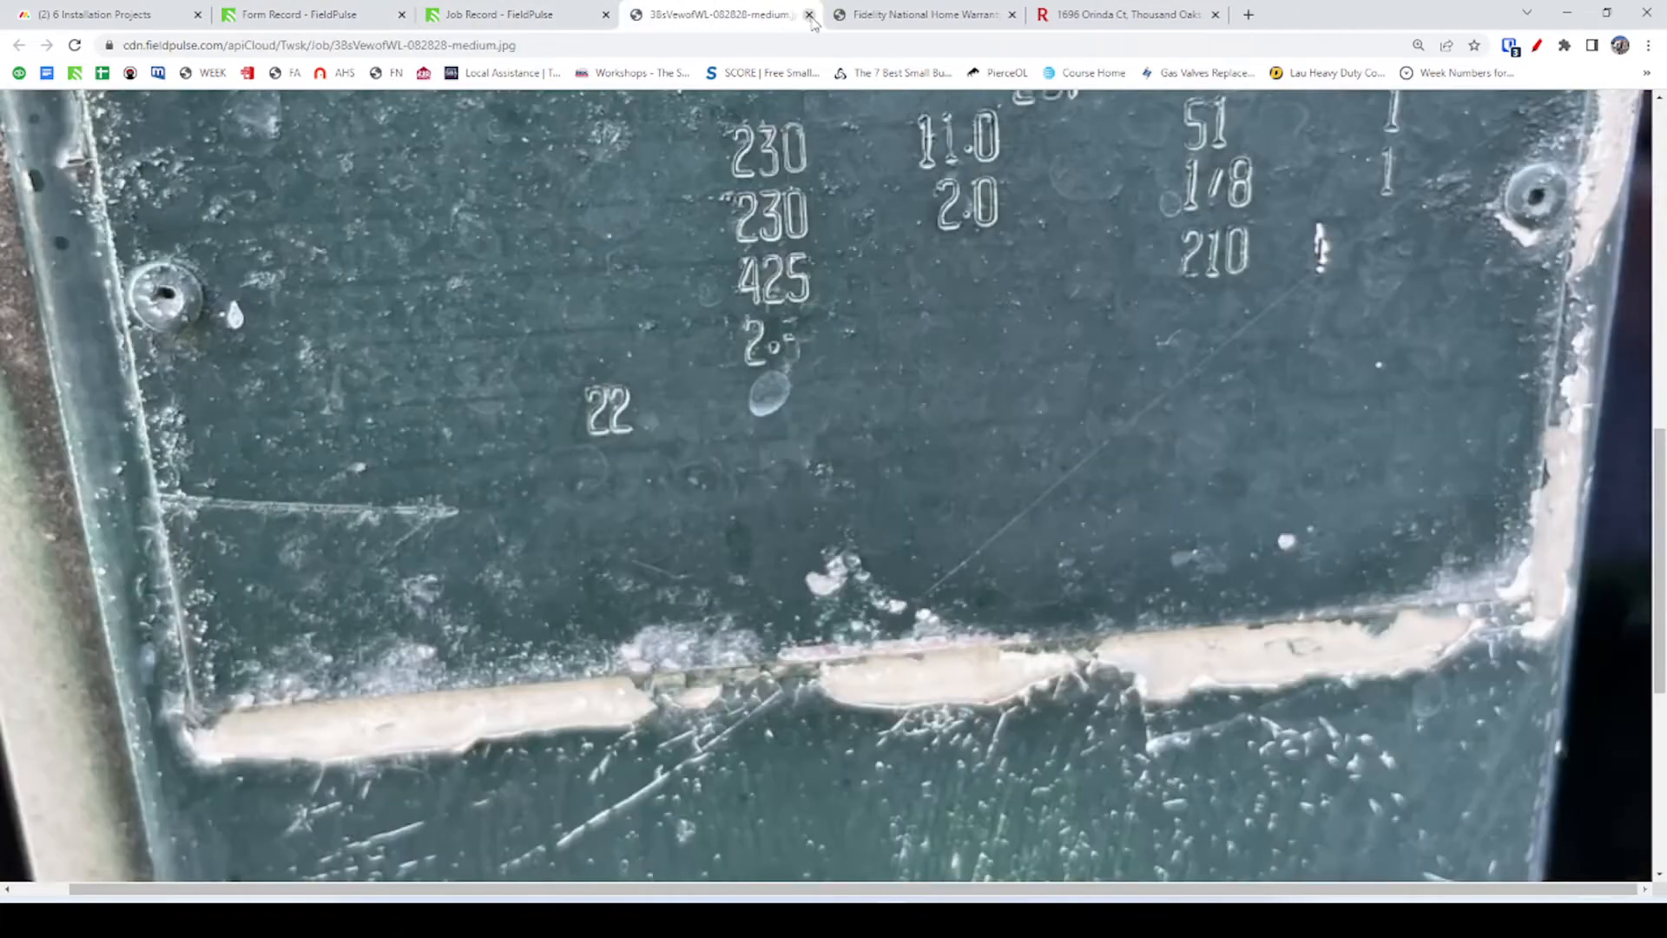
pyautogui.click(809, 15)
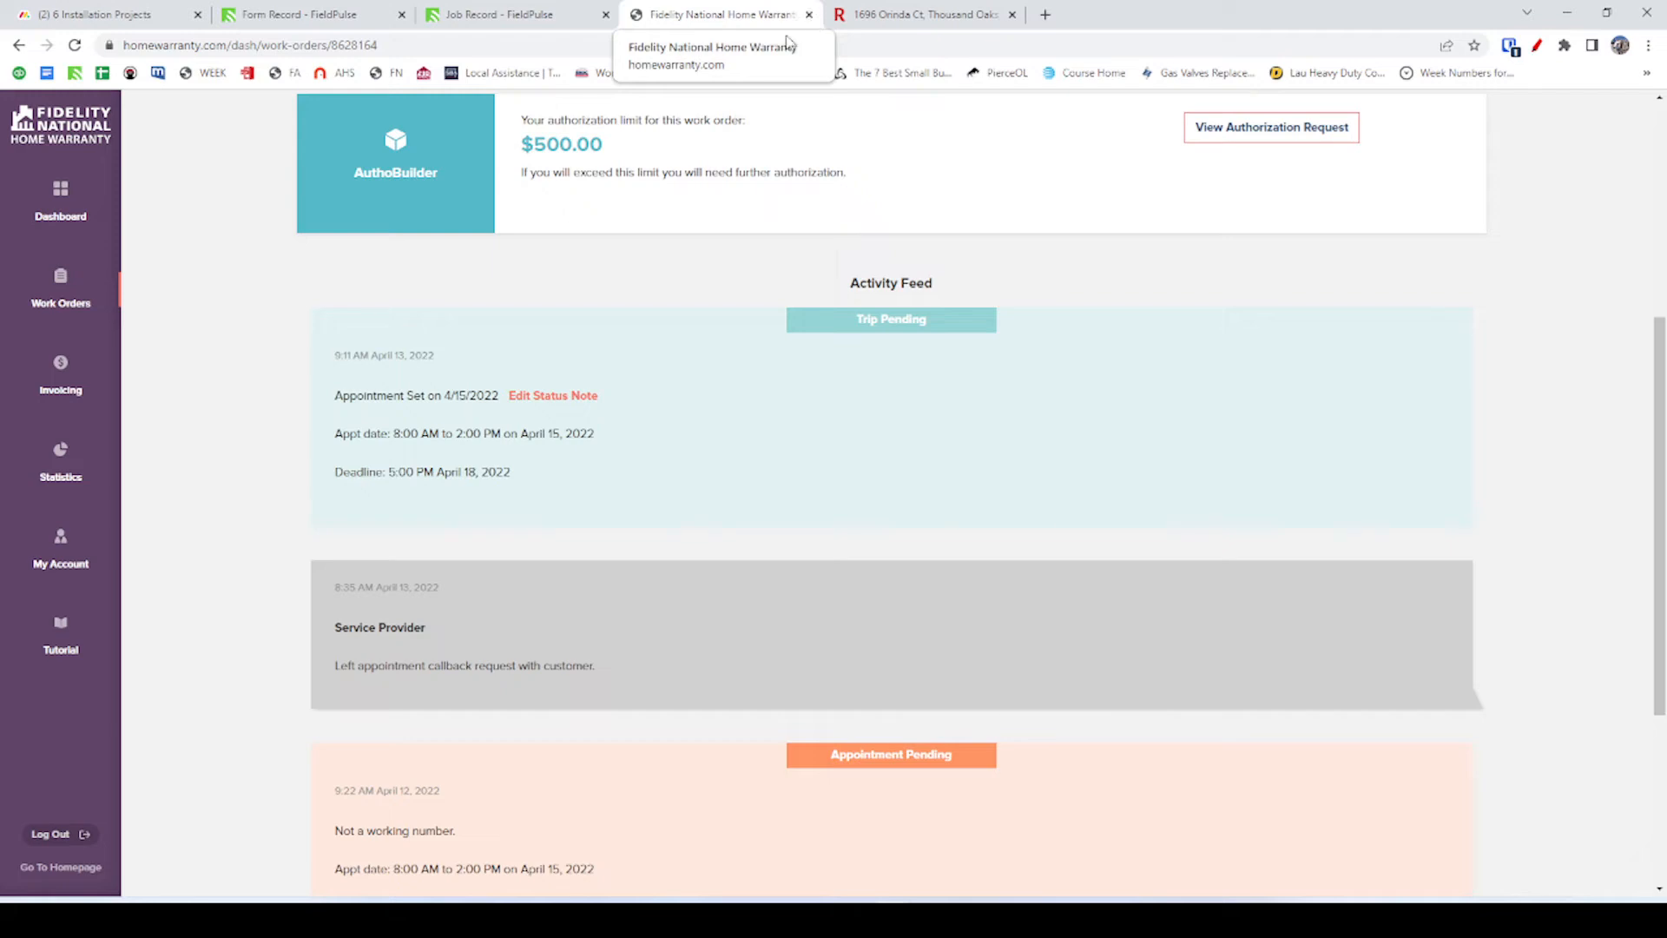
pyautogui.click(982, 17)
pyautogui.click(1012, 15)
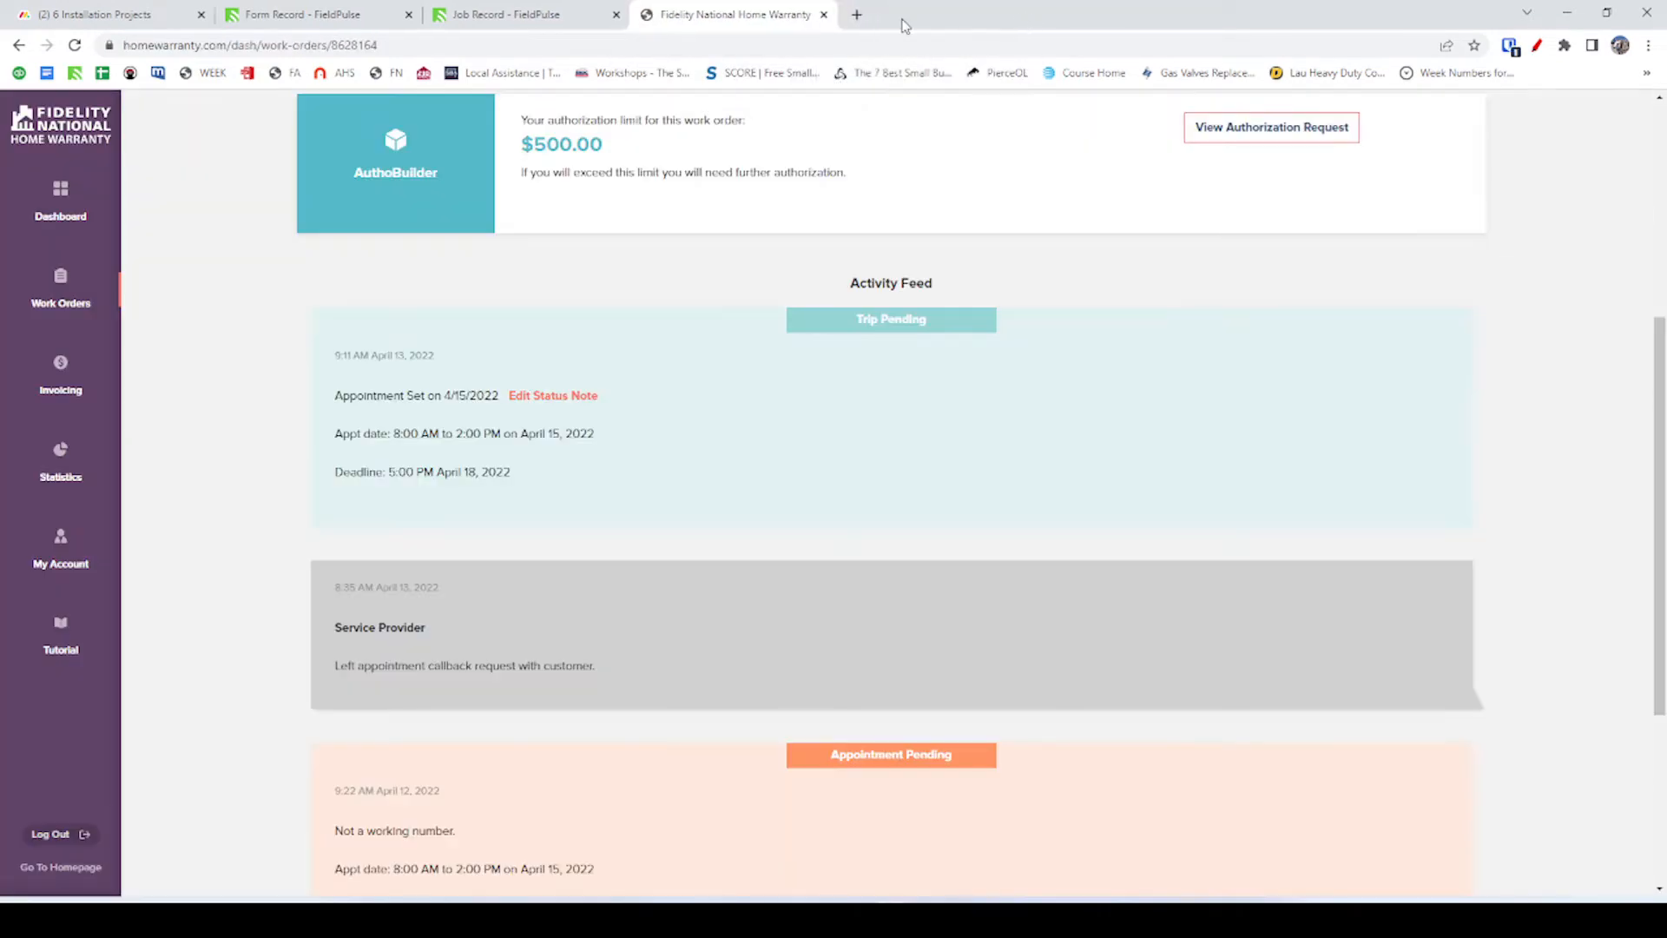
# Open FieldPulse in a new tab and move it before the Fidelity tab.
pyautogui.click(846, 15)
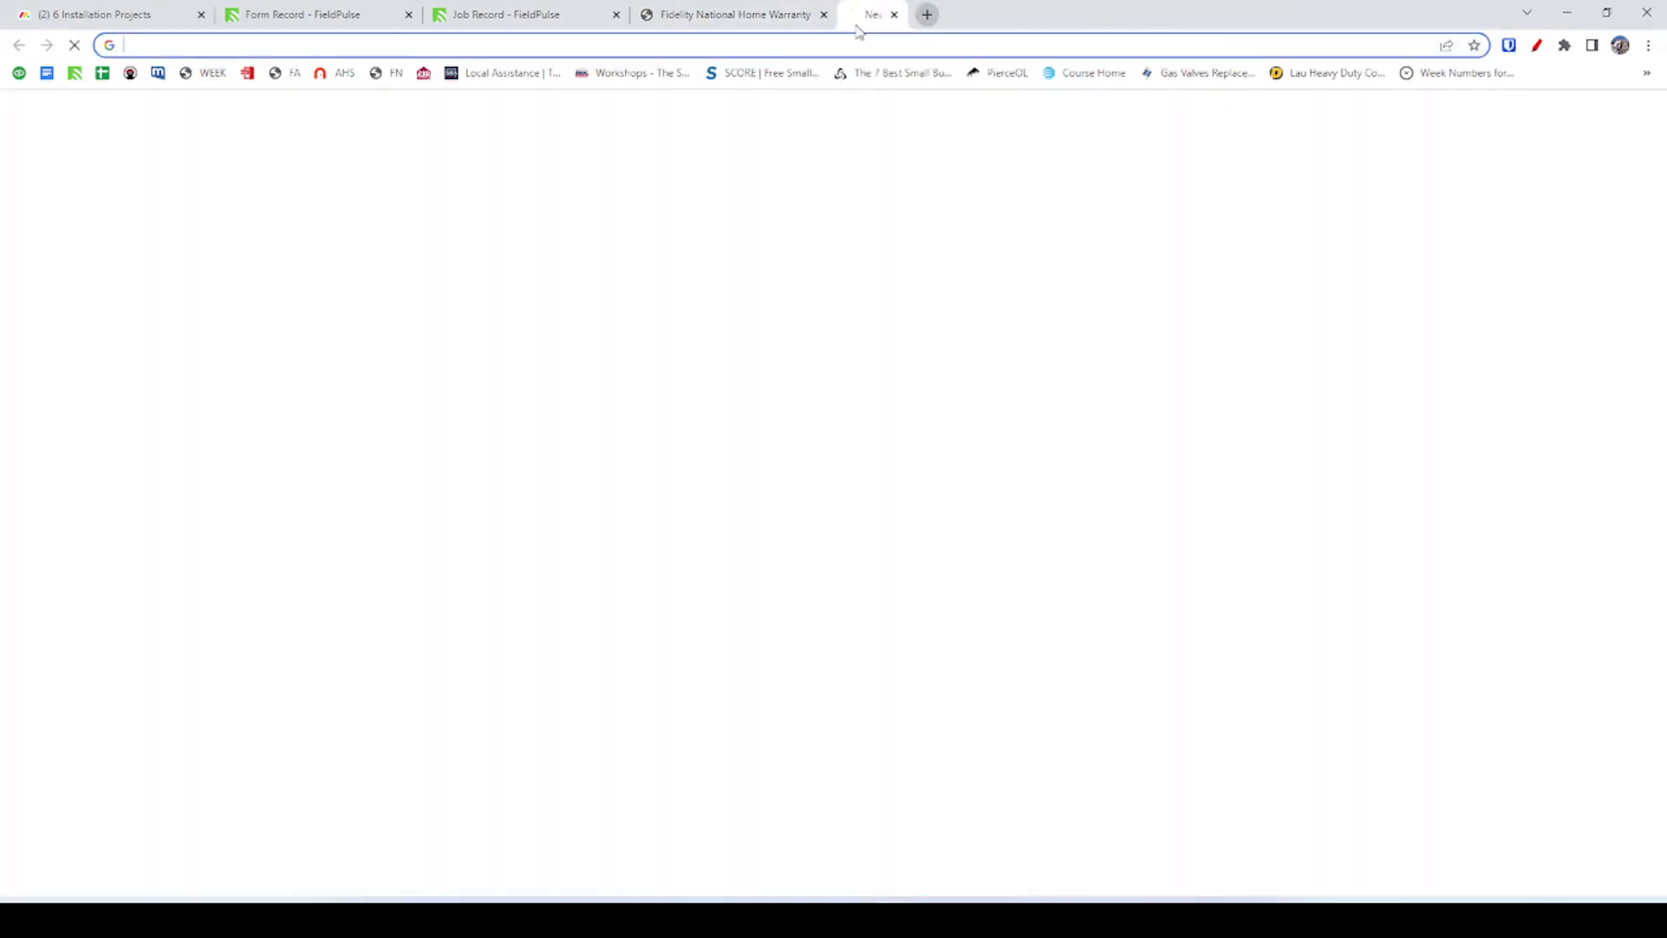
pyautogui.click(75, 72)
pyautogui.moveTo(935, 19); pyautogui.dragTo(686, 20)
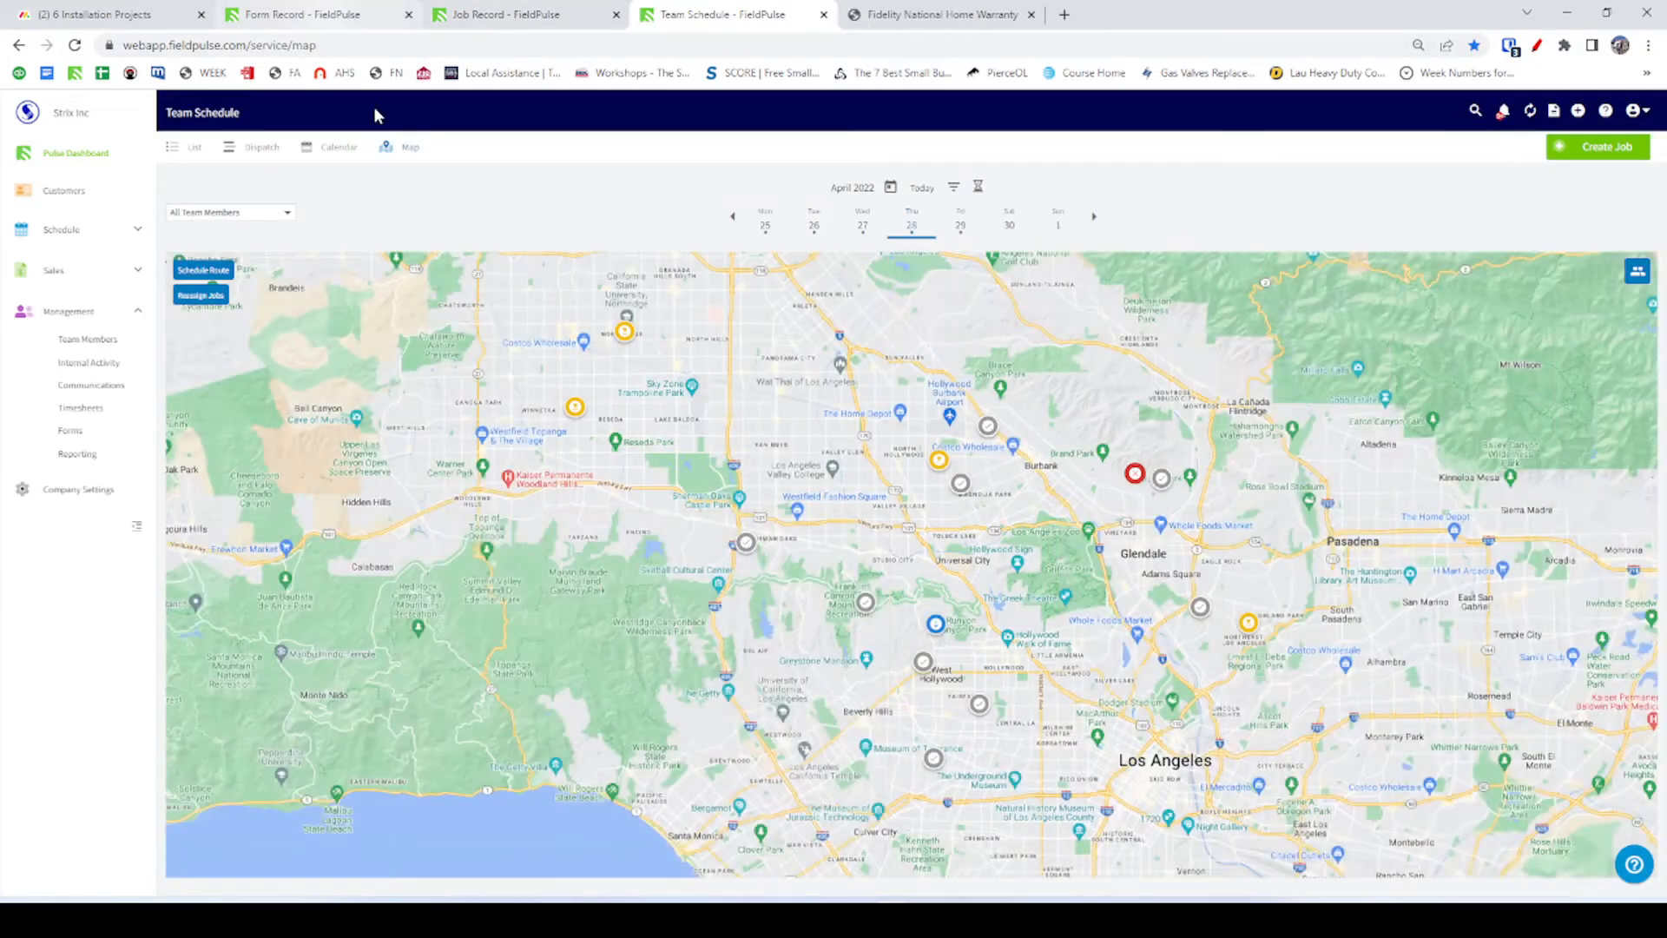
# Open the FieldPulse customers list and copy the property's house number from the Fidelity form.
pyautogui.click(116, 200)
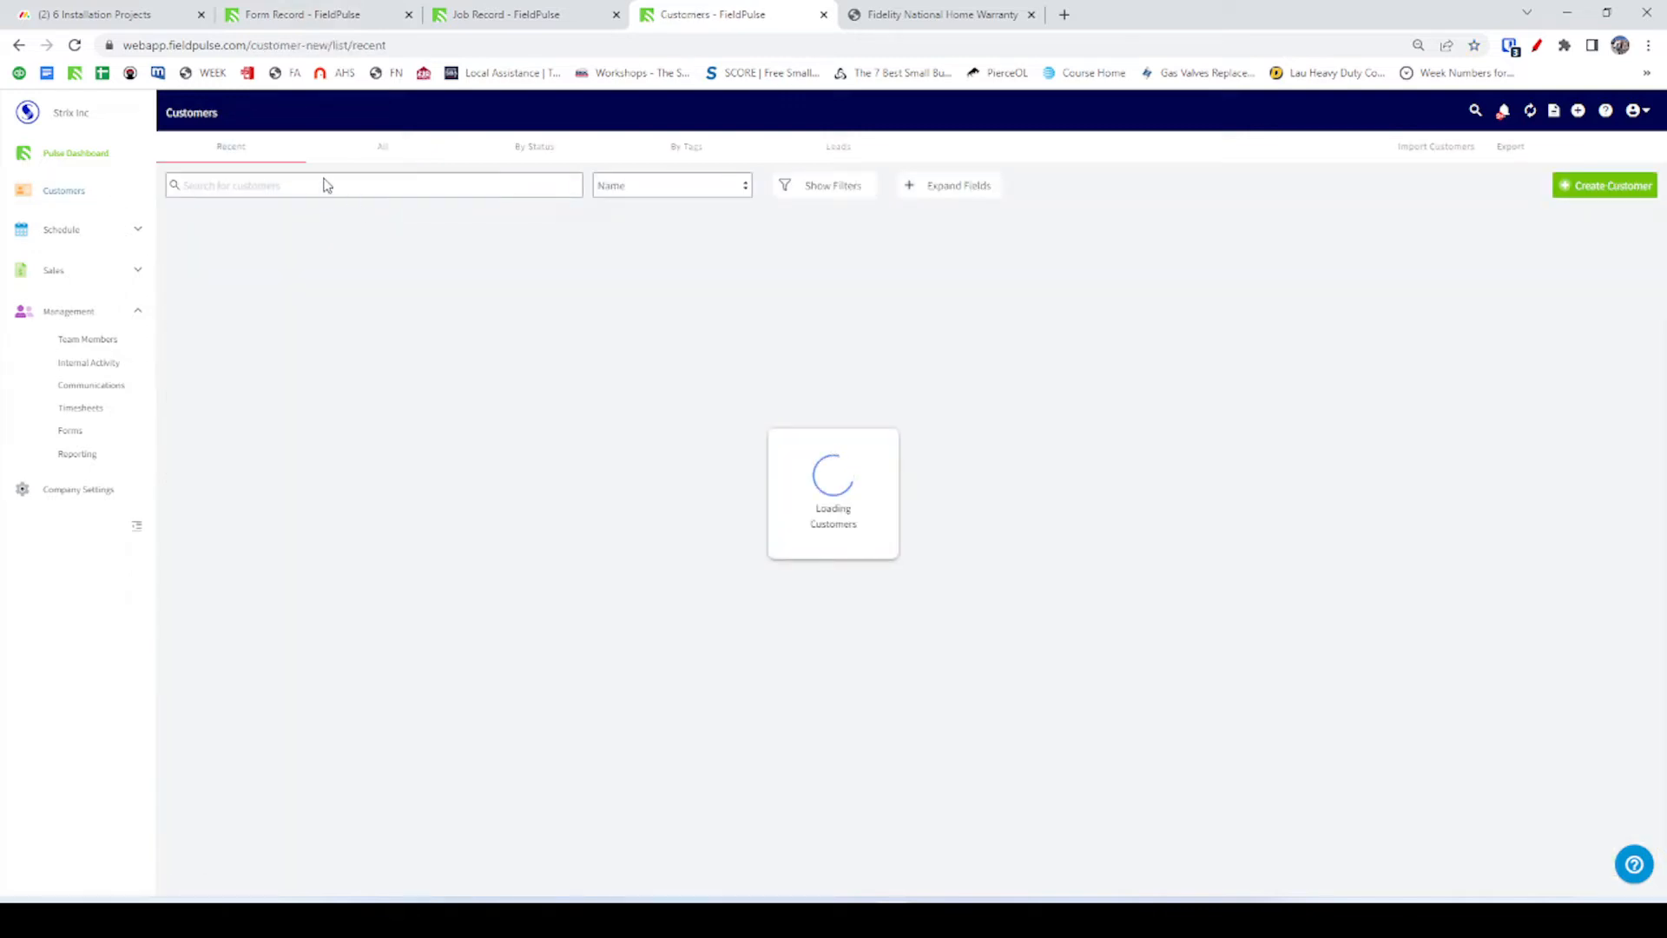
pyautogui.click(324, 181)
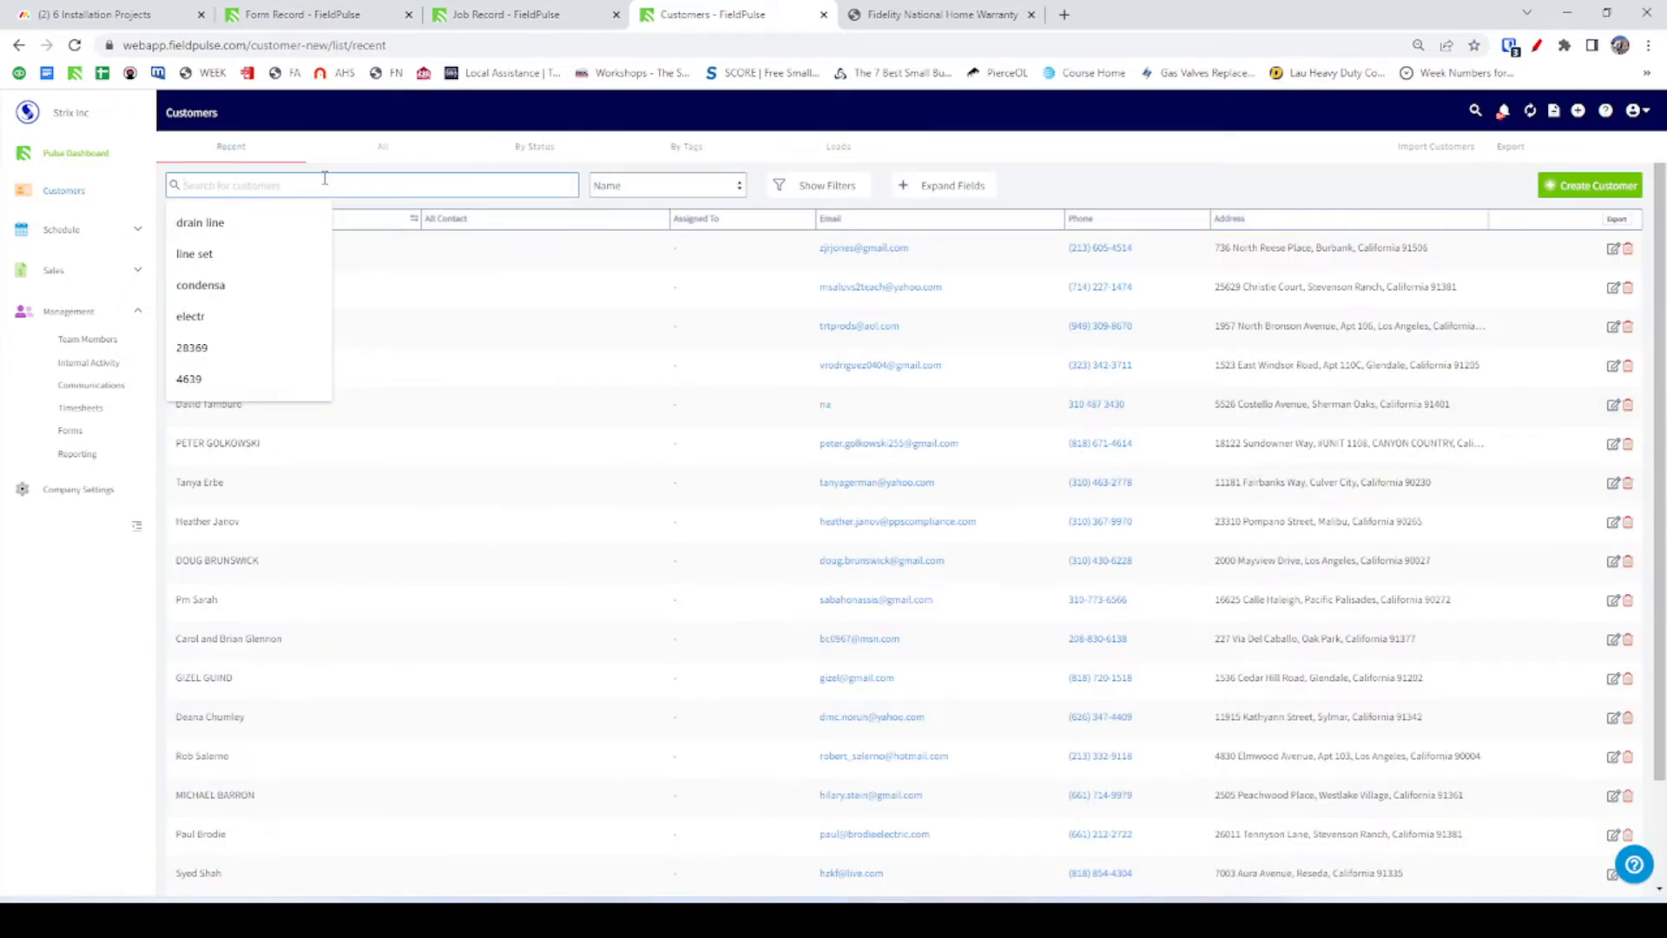
pyautogui.click(341, 15)
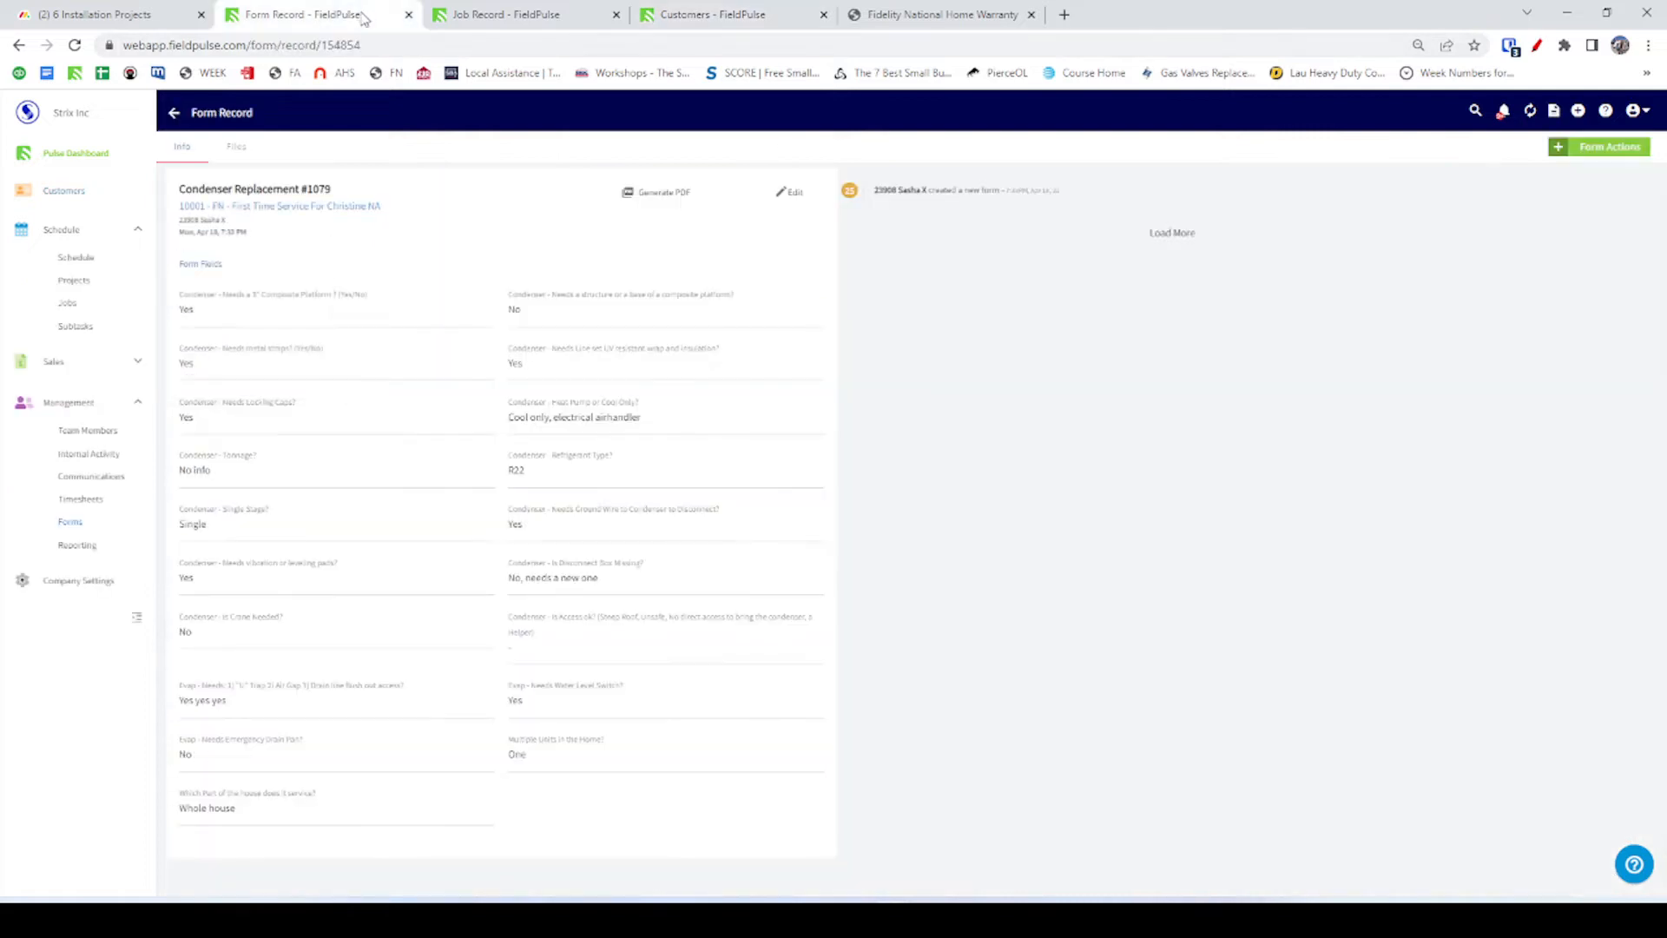
pyautogui.click(524, 17)
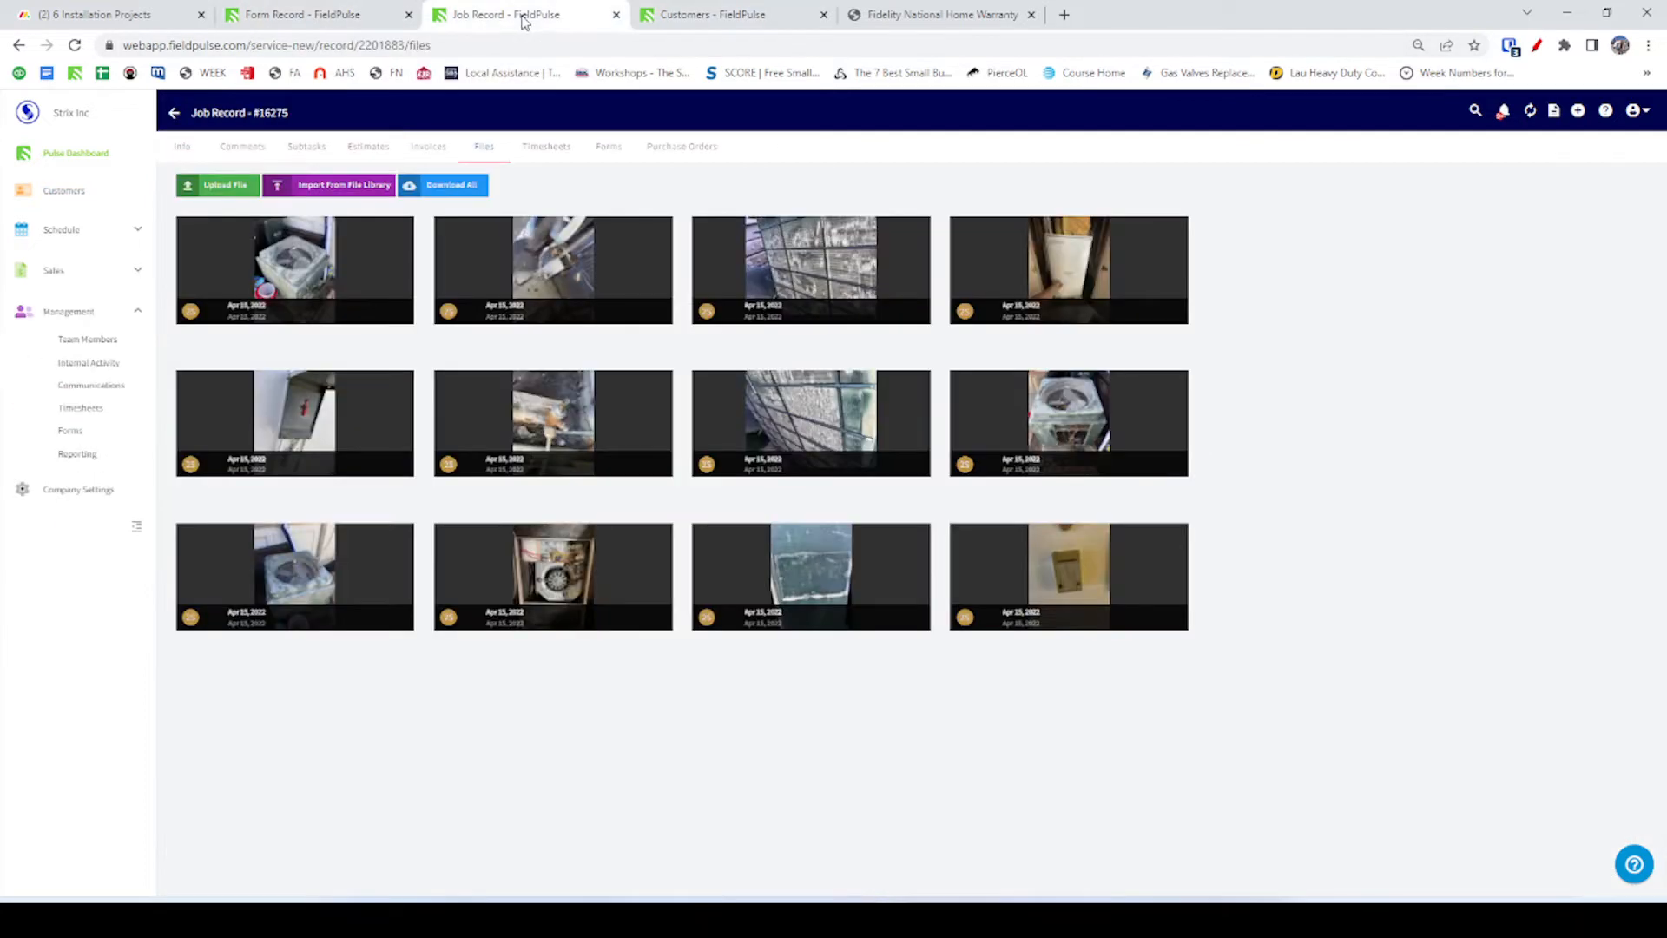
pyautogui.hotkey('alt', 'Tab')
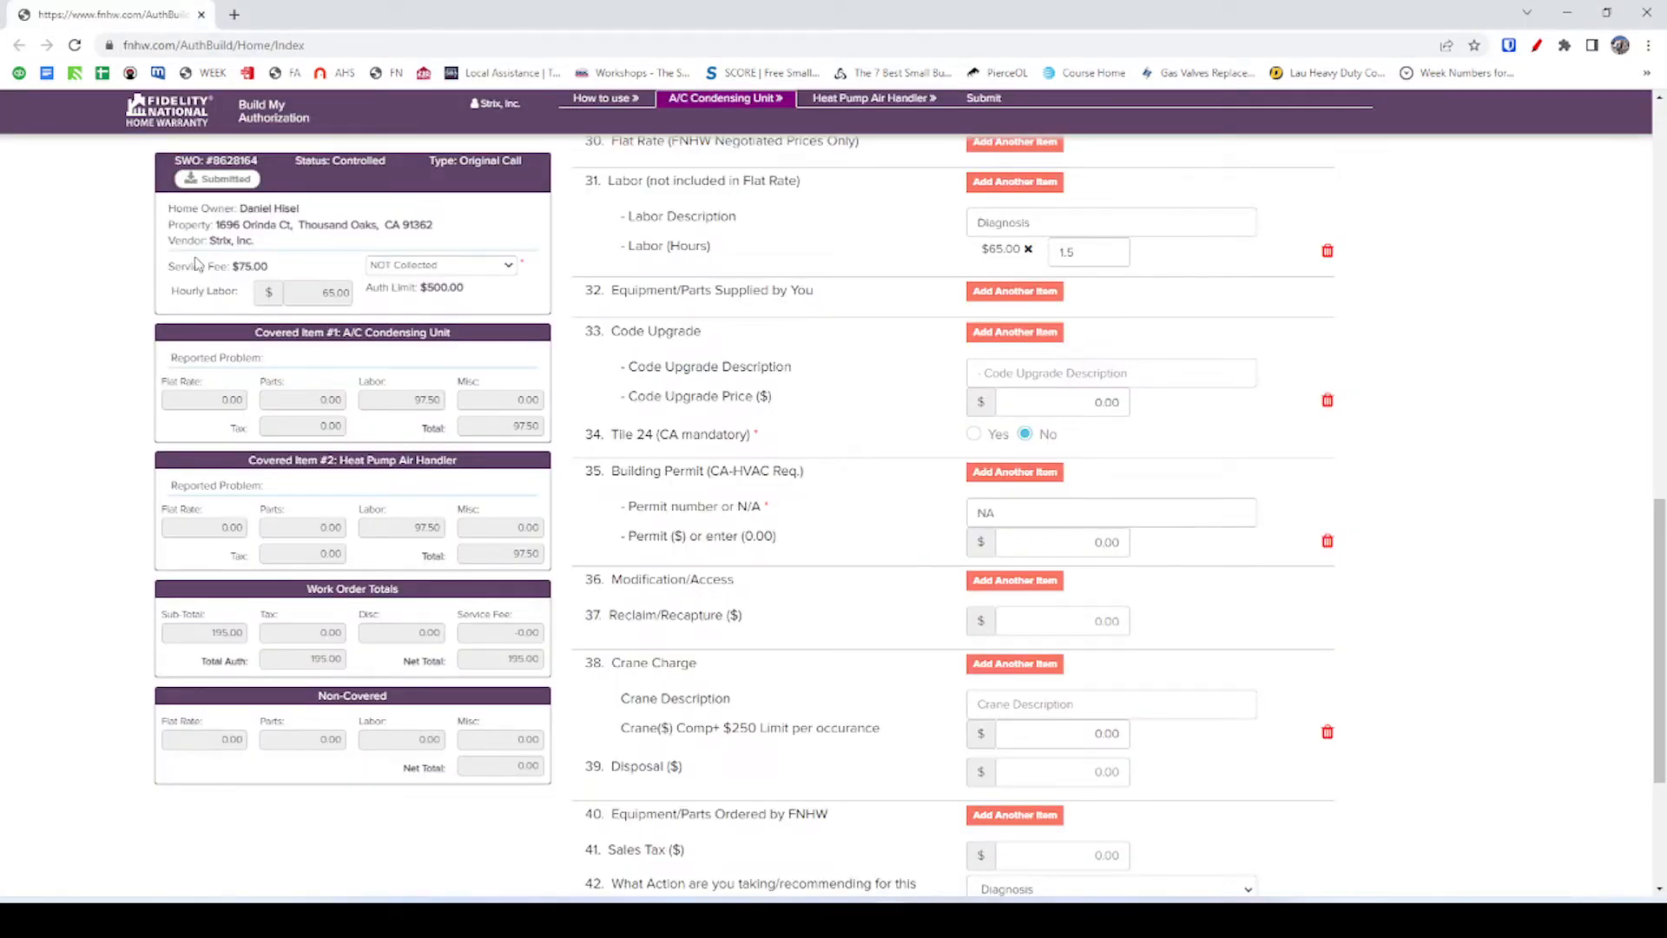
pyautogui.doubleClick(229, 226)
pyautogui.hotkey('ctrl', 'c')
pyautogui.hotkey('alt', 'Tab')
# Search customers by the pasted house number, open the match, and list its estimates.
pyautogui.click(694, 15)
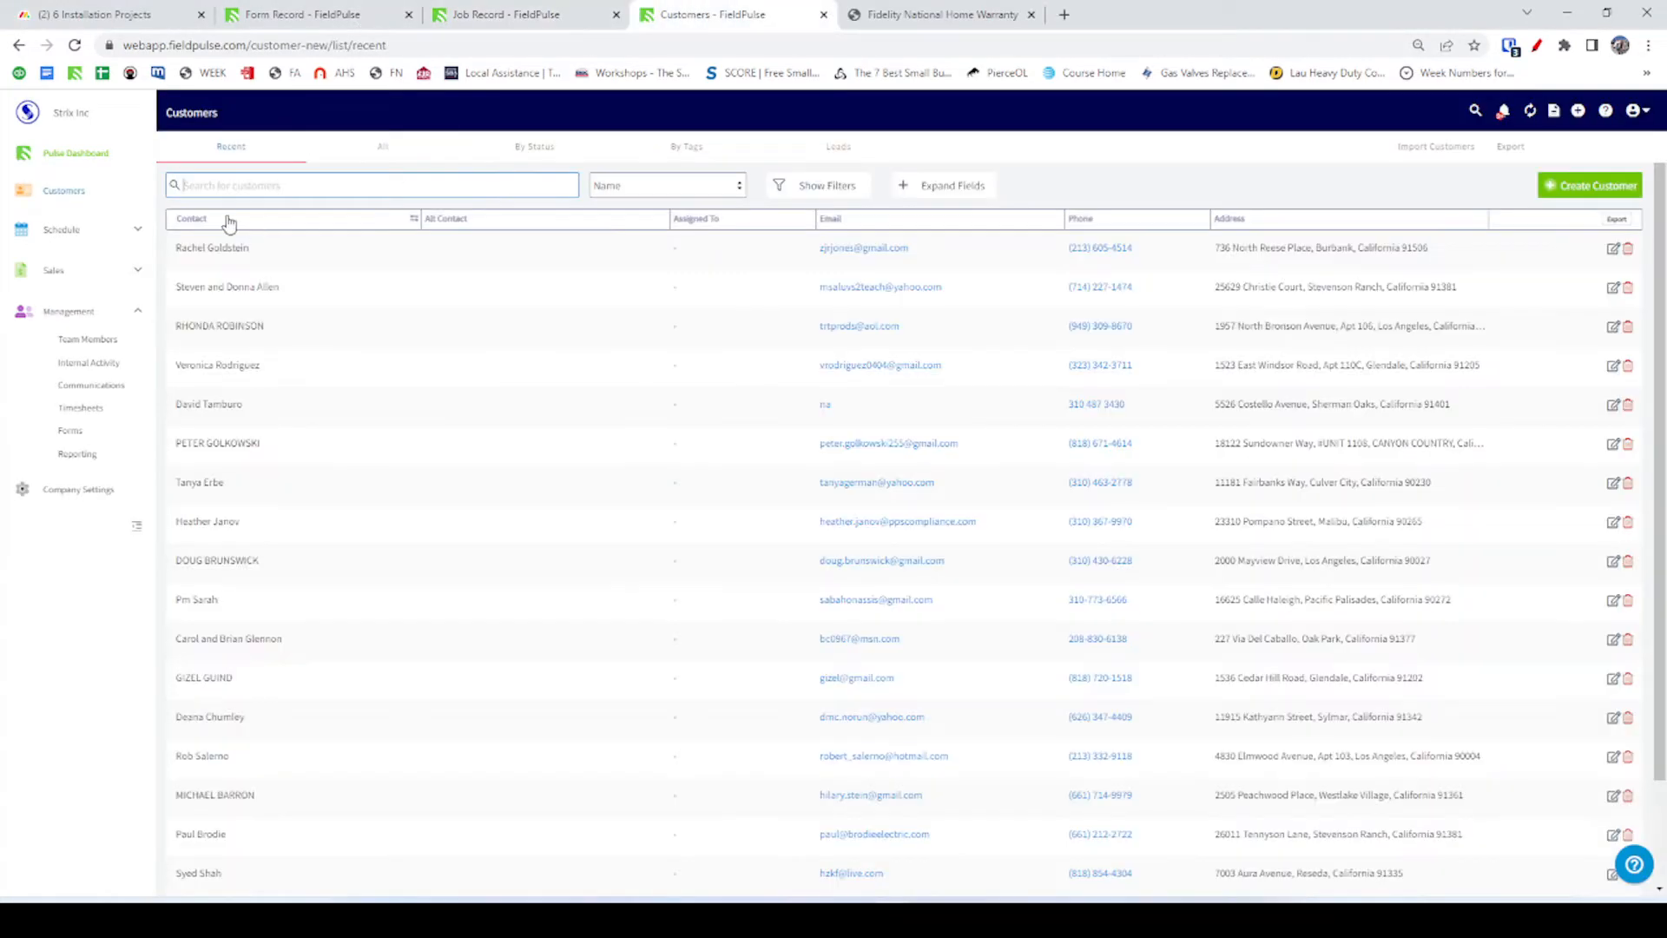
pyautogui.click(225, 188)
pyautogui.hotkey('ctrl', 'v')
pyautogui.click(202, 249)
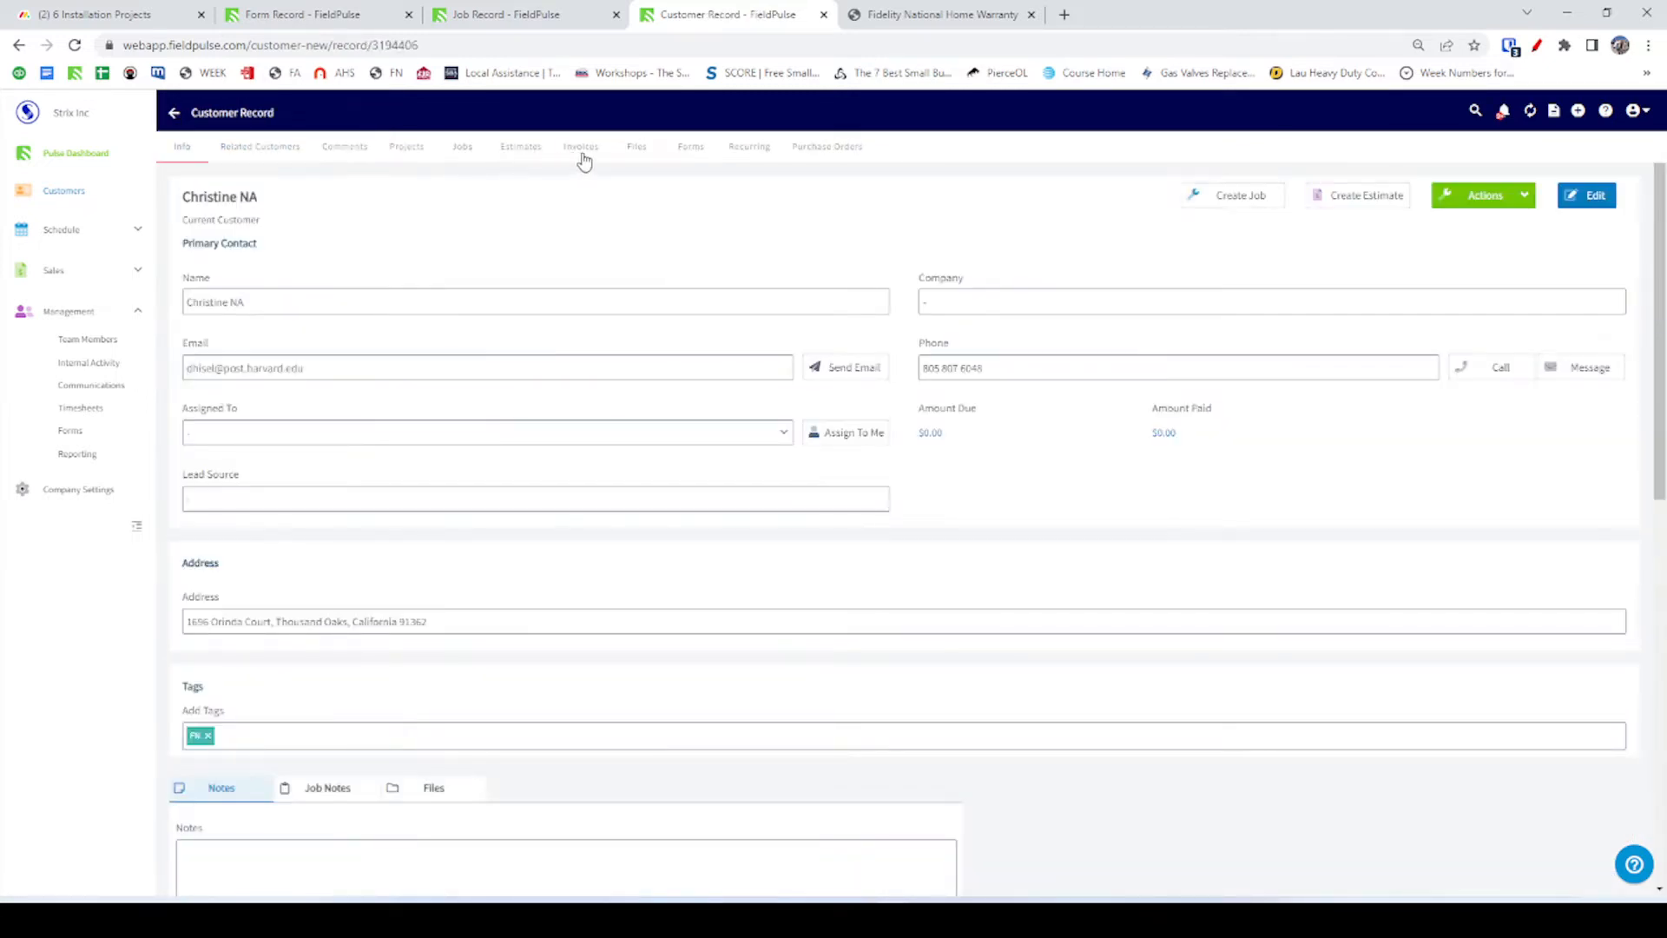
pyautogui.click(516, 148)
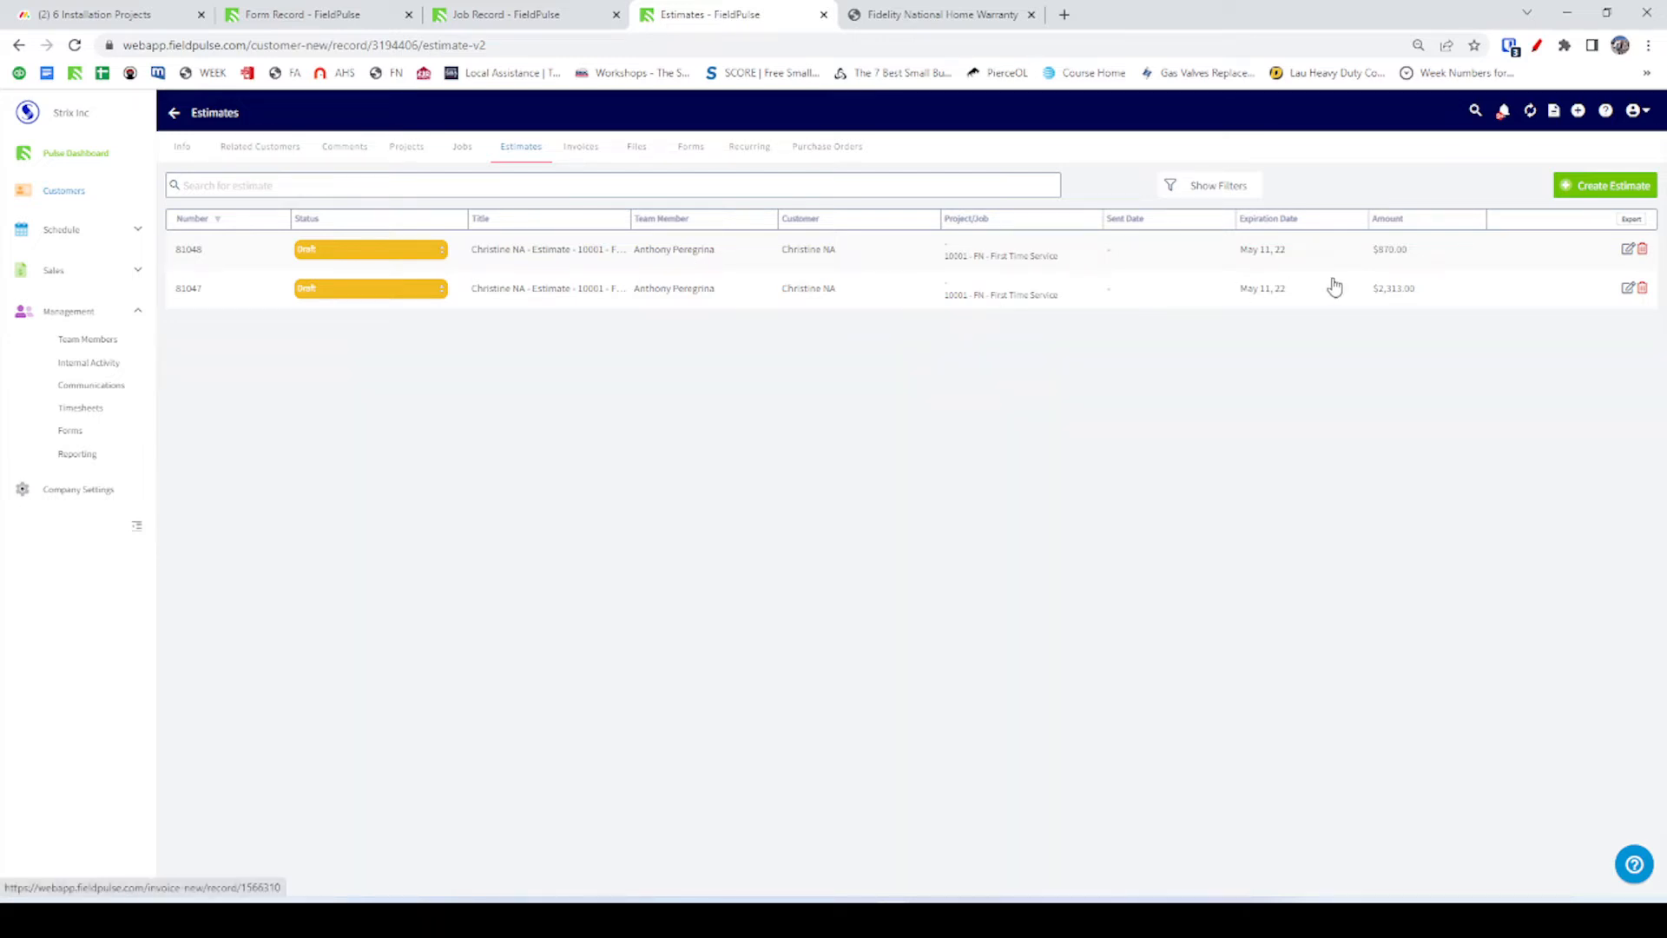
# Open estimate #81047 and compare it with the Fidelity form's code upgrade description field.
pyautogui.click(726, 300)
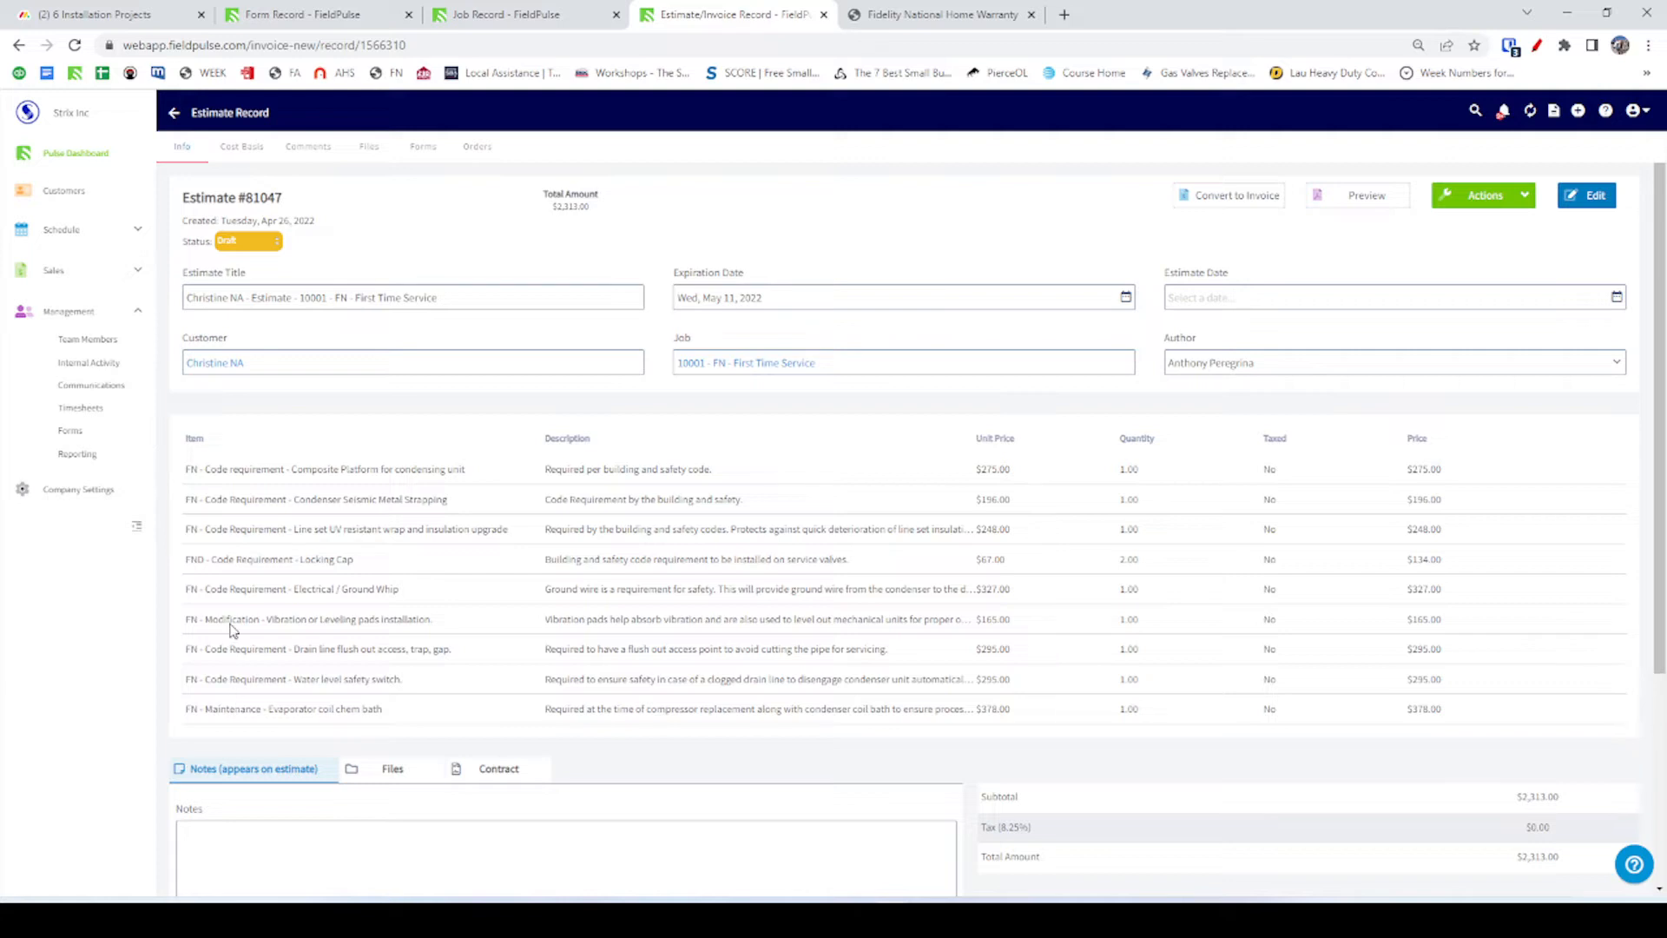
pyautogui.hotkey('alt', 'Tab')
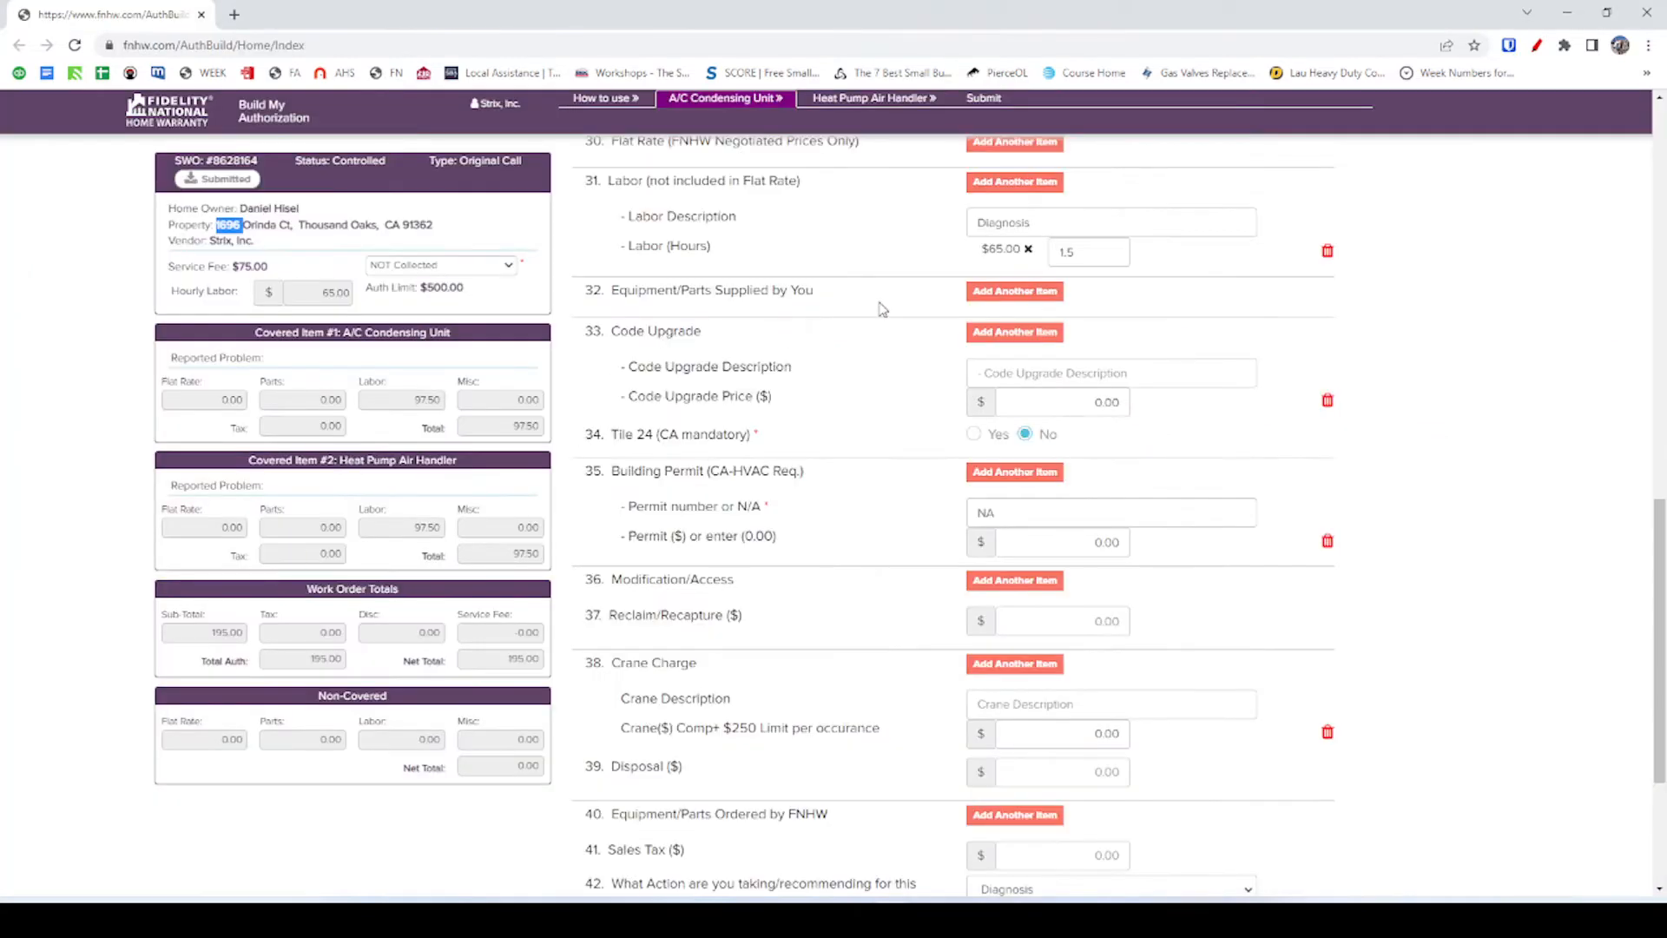
pyautogui.scroll(1, 881, 321)
pyautogui.scroll(2, 1095, 289)
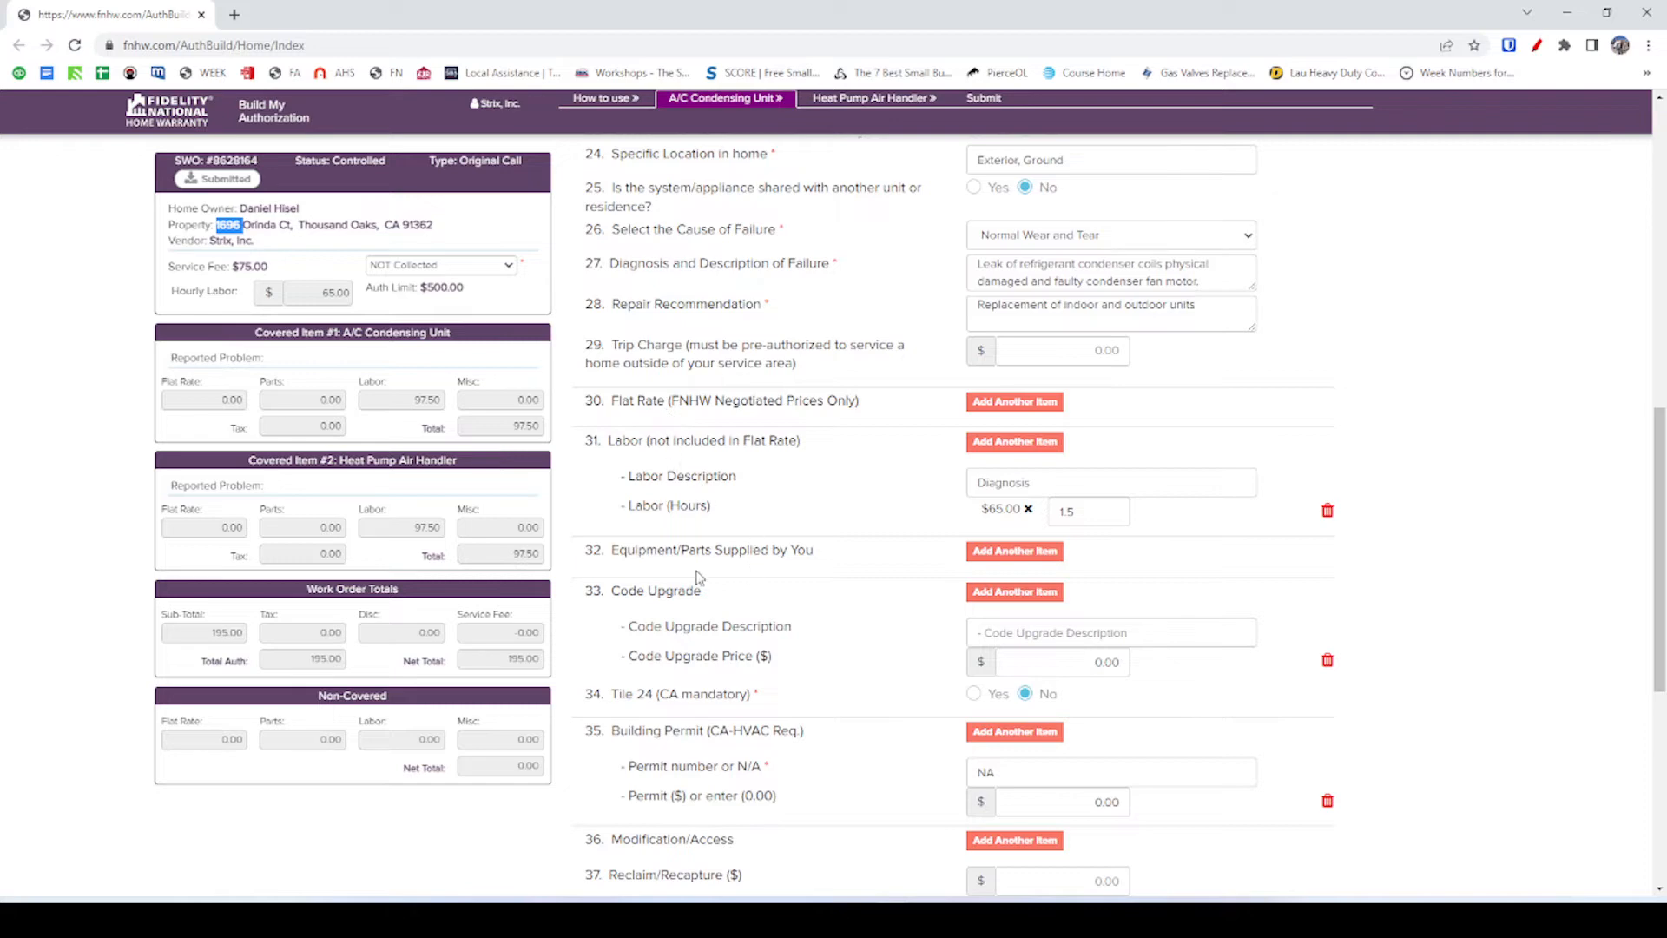
pyautogui.scroll(-2, 929, 565)
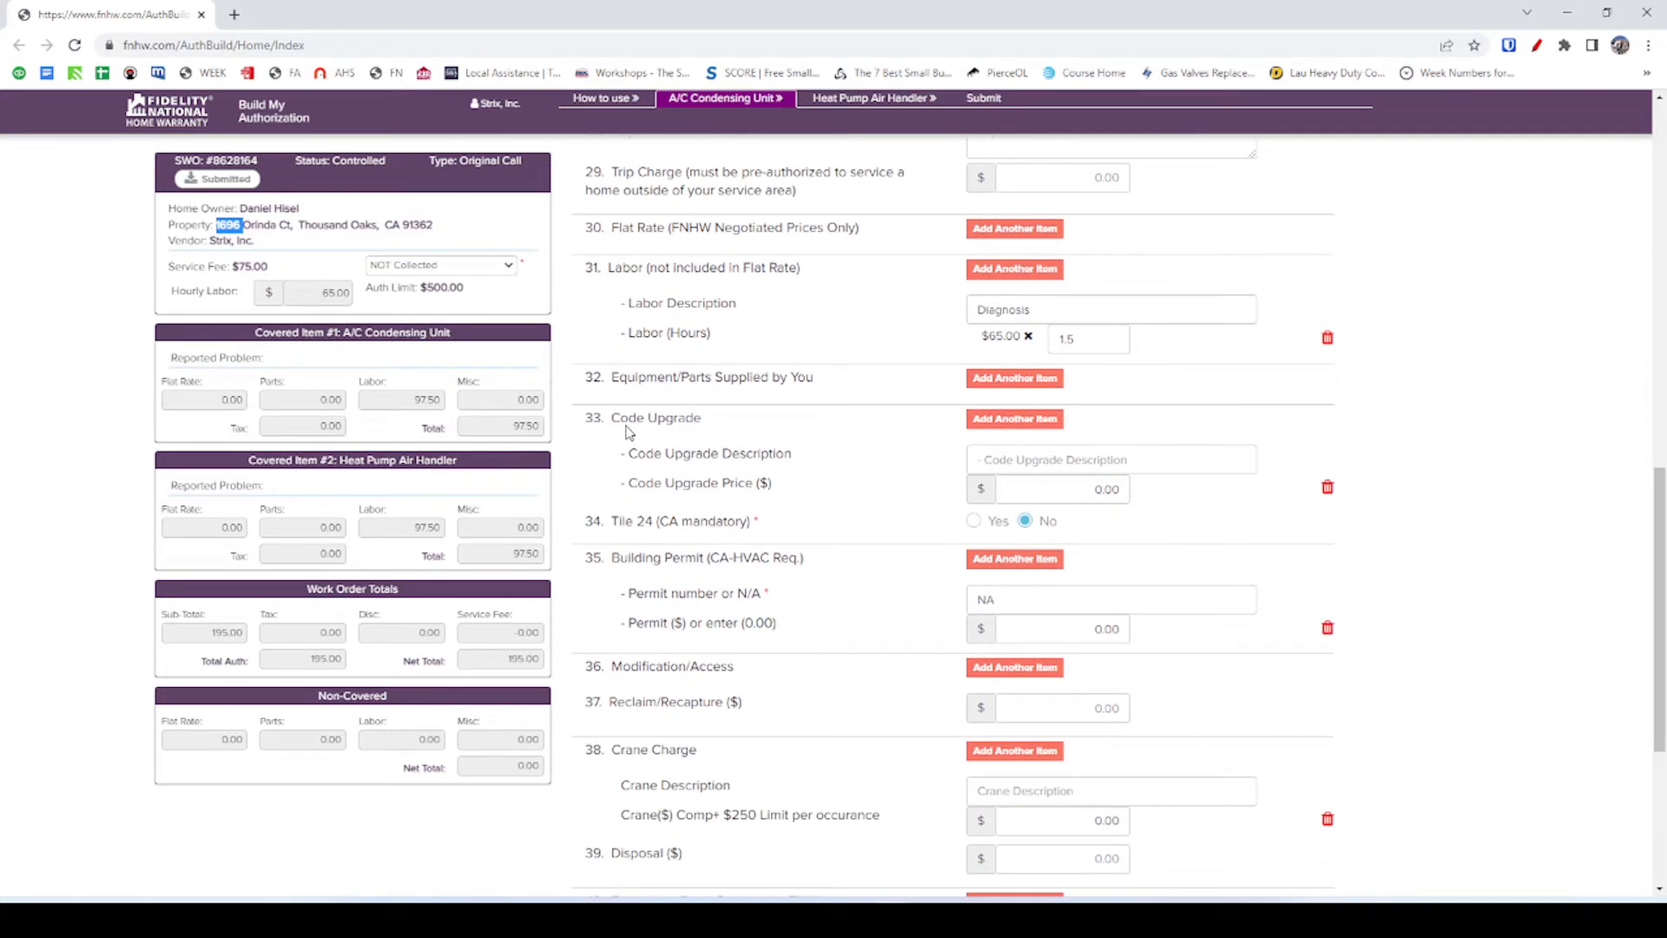
pyautogui.click(1074, 464)
pyautogui.click(927, 469)
pyautogui.hotkey('alt', 'Tab')
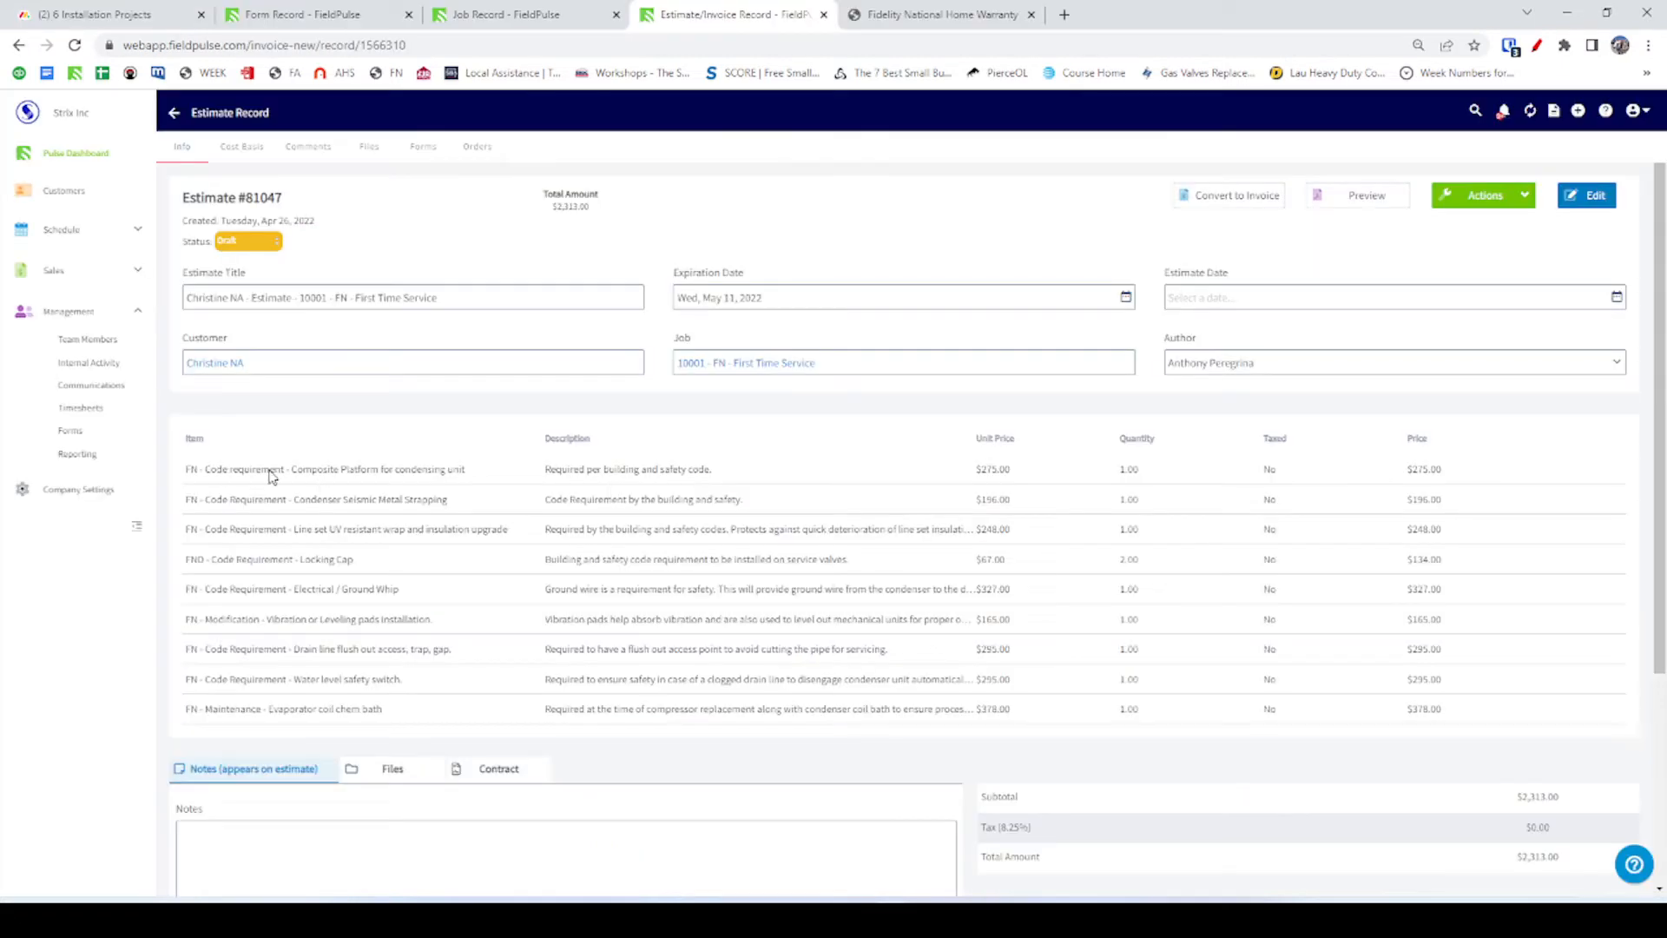
# Preview estimate #81047 as a PDF, then recheck the job photos and condenser form.
pyautogui.click(418, 473)
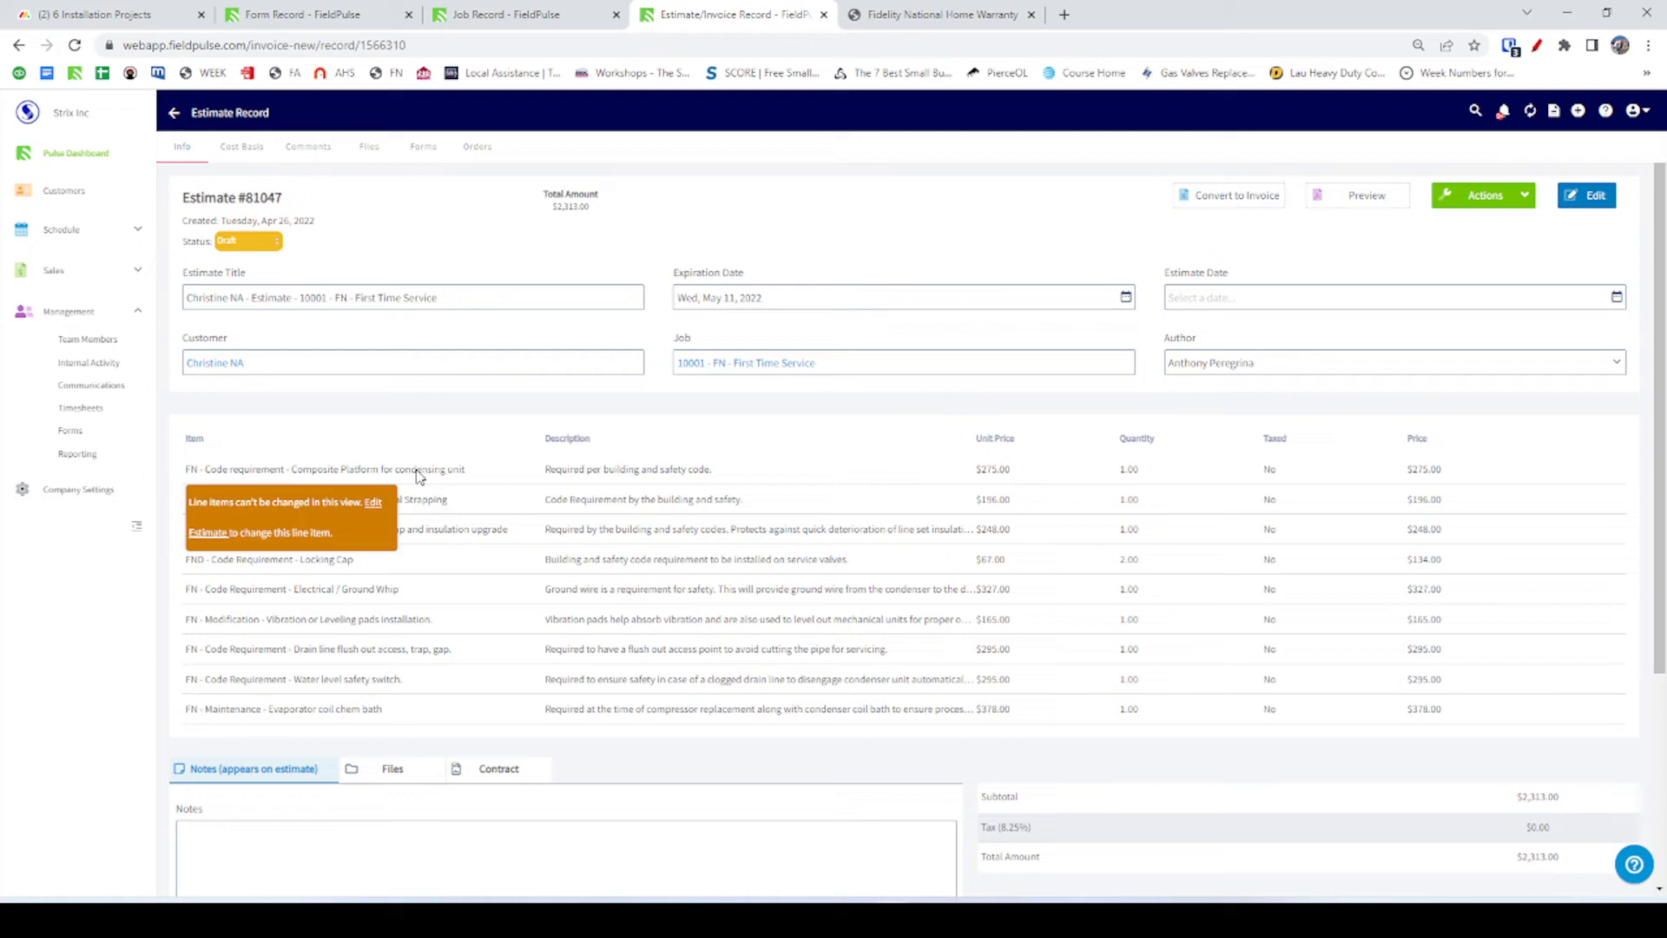
pyautogui.click(1368, 198)
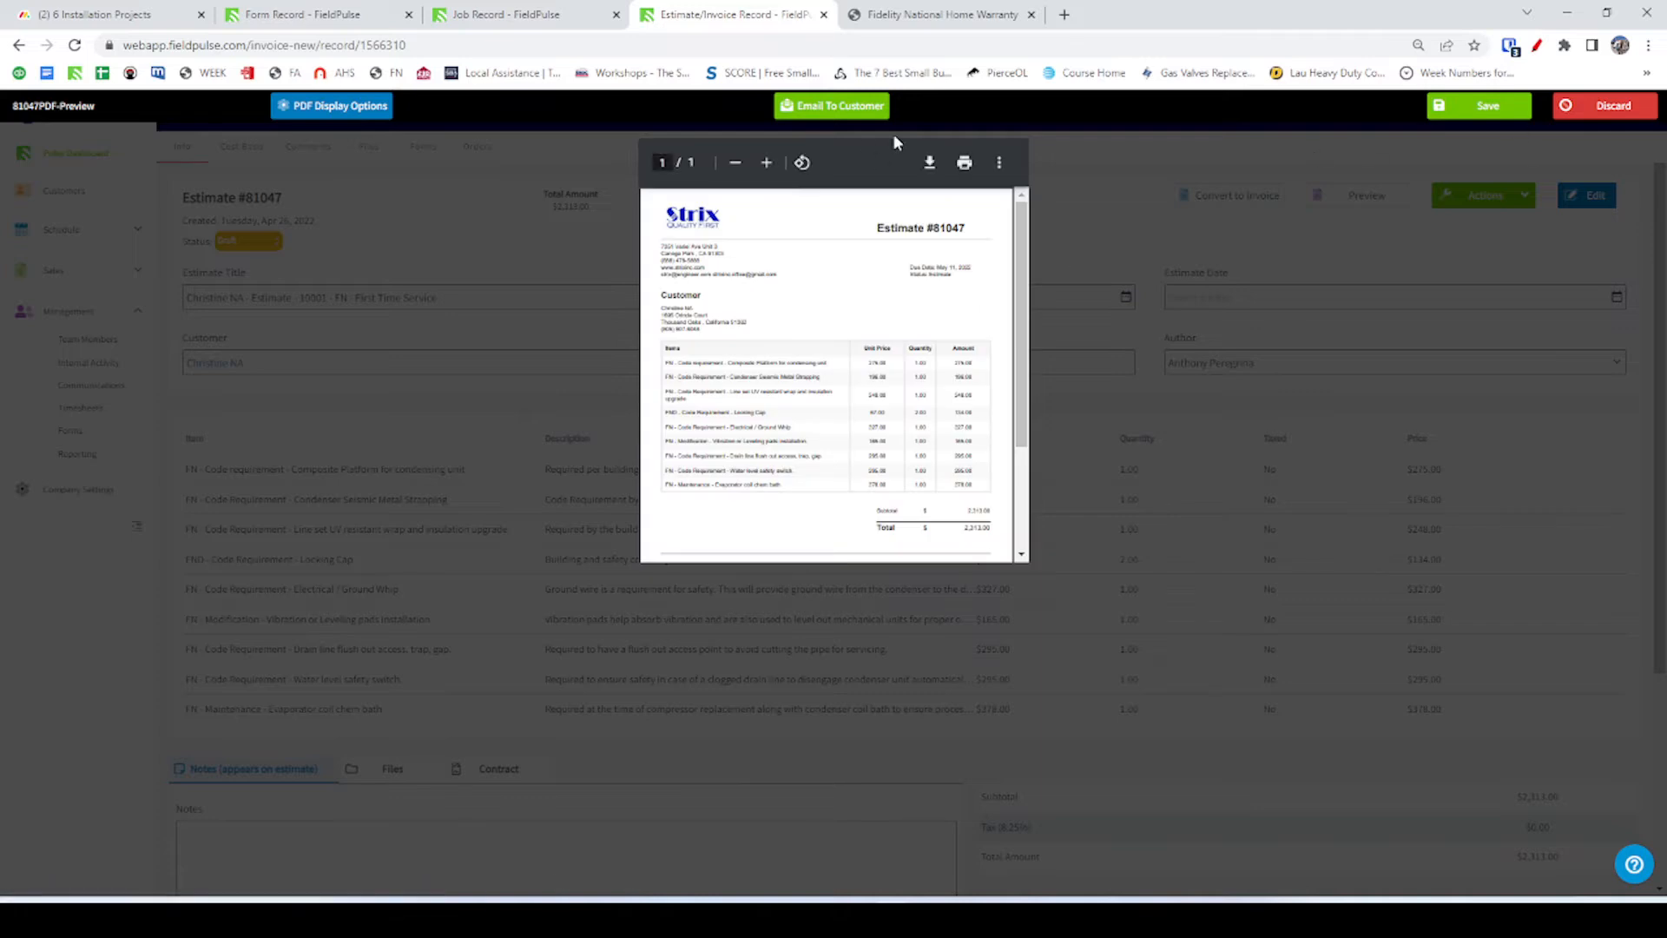
pyautogui.click(1598, 123)
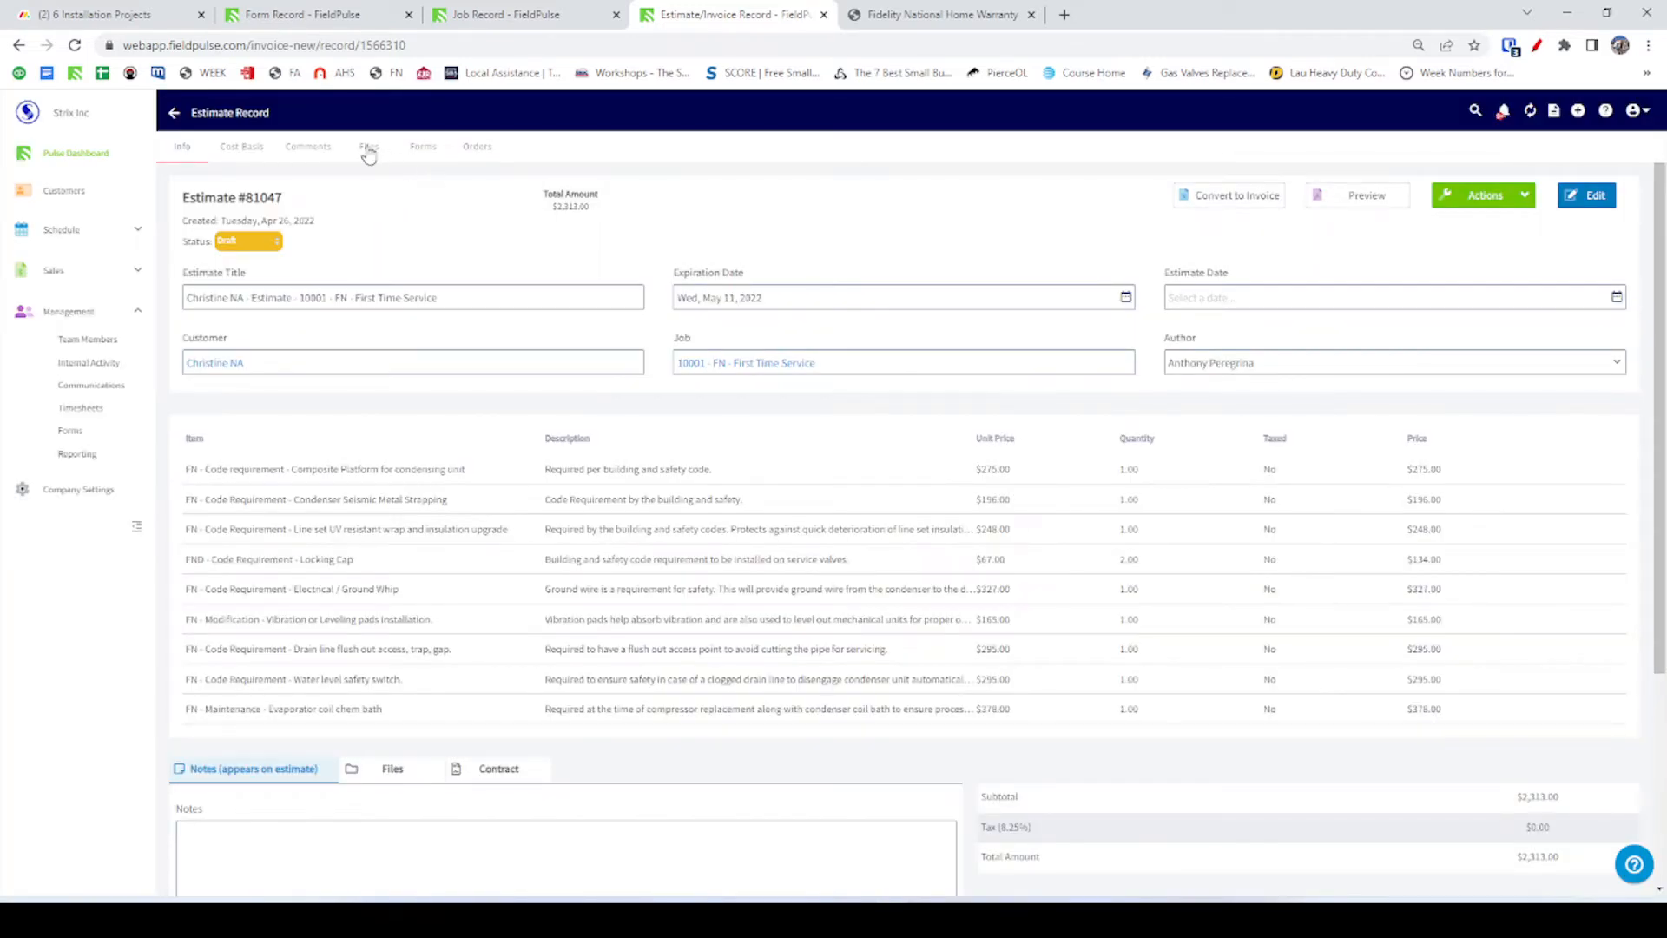
pyautogui.click(473, 19)
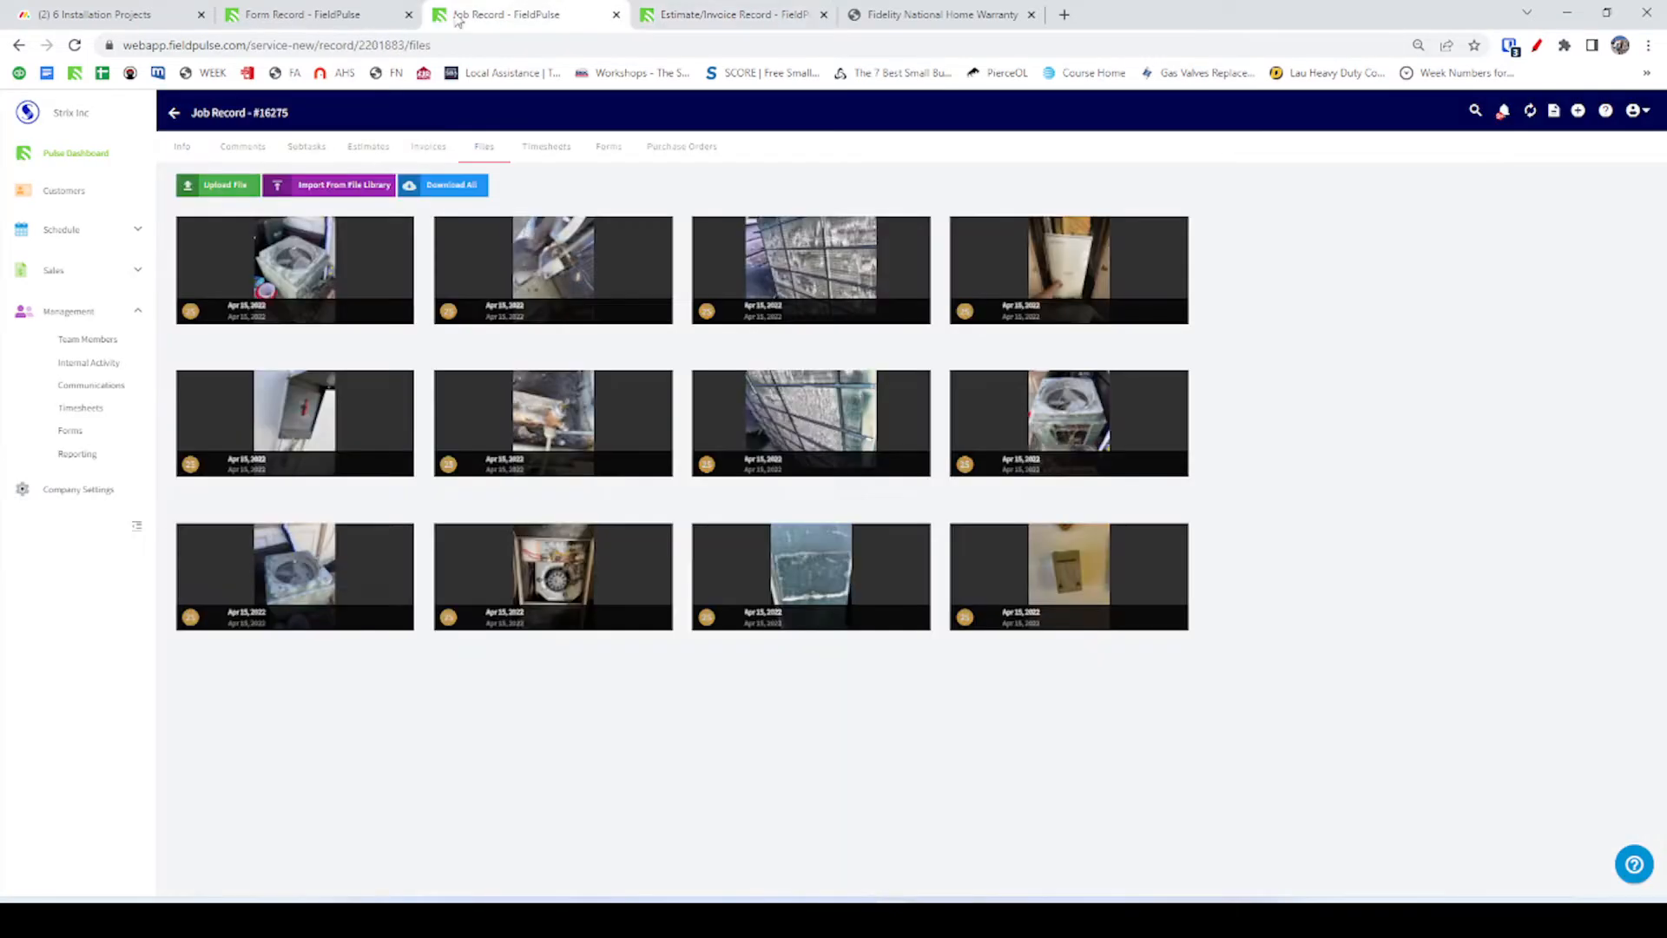
pyautogui.click(340, 19)
pyautogui.click(503, 22)
pyautogui.click(729, 15)
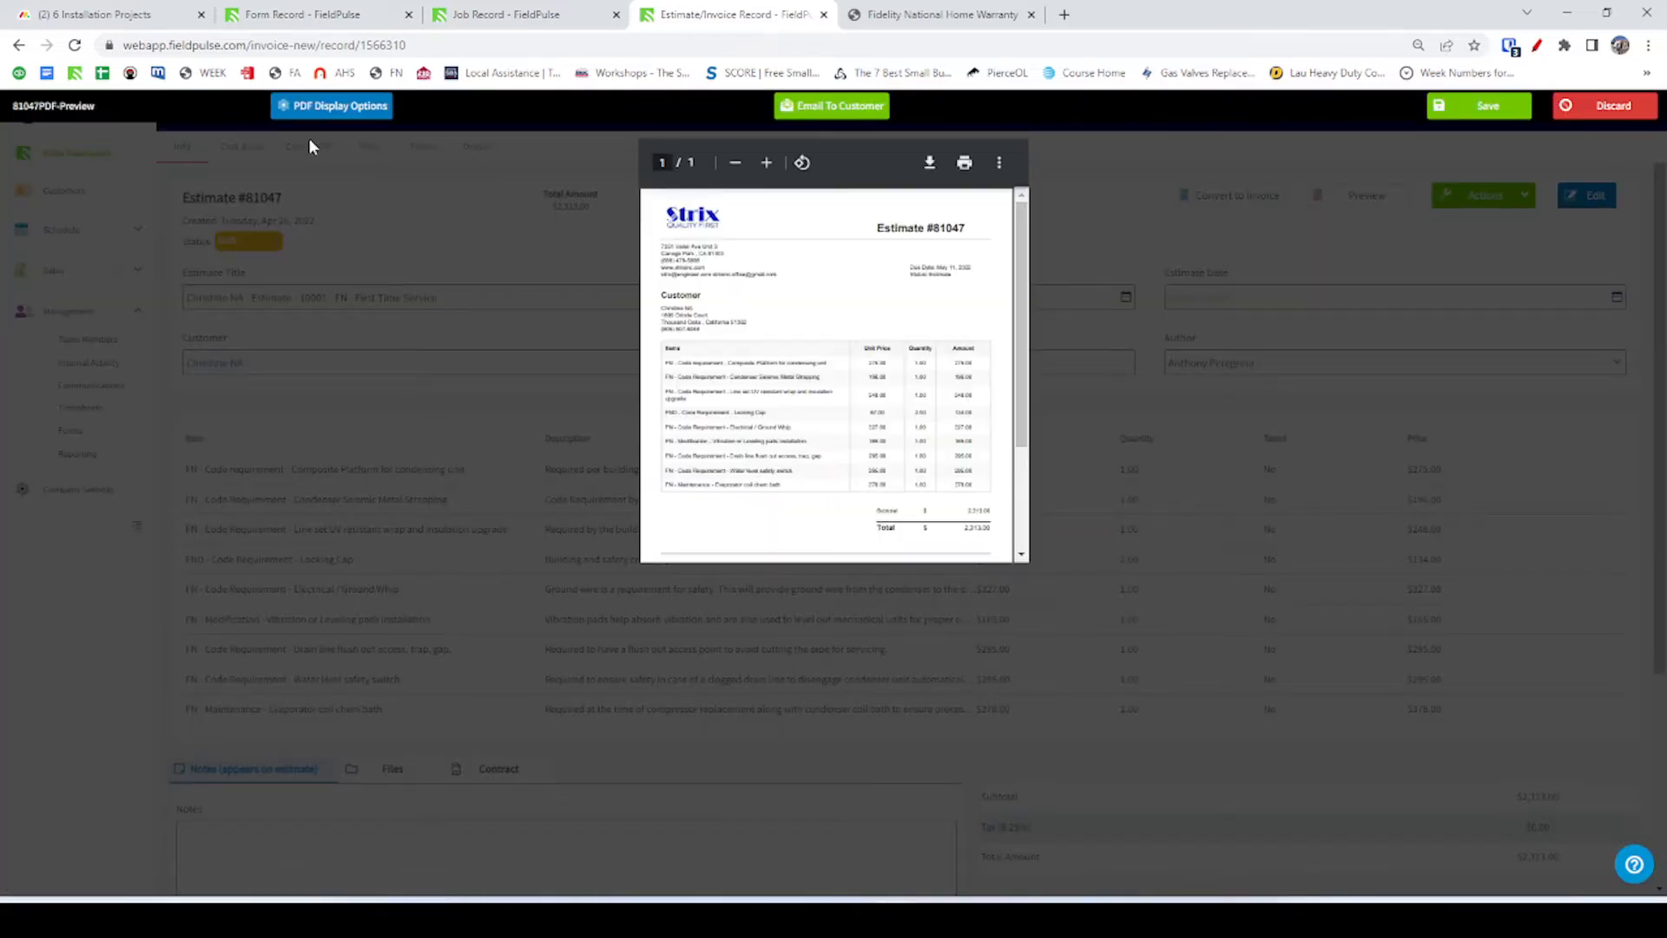
# Toggle line item descriptions in PDF Display Options without saving, then put estimate #81047 into edit mode.
pyautogui.click(322, 111)
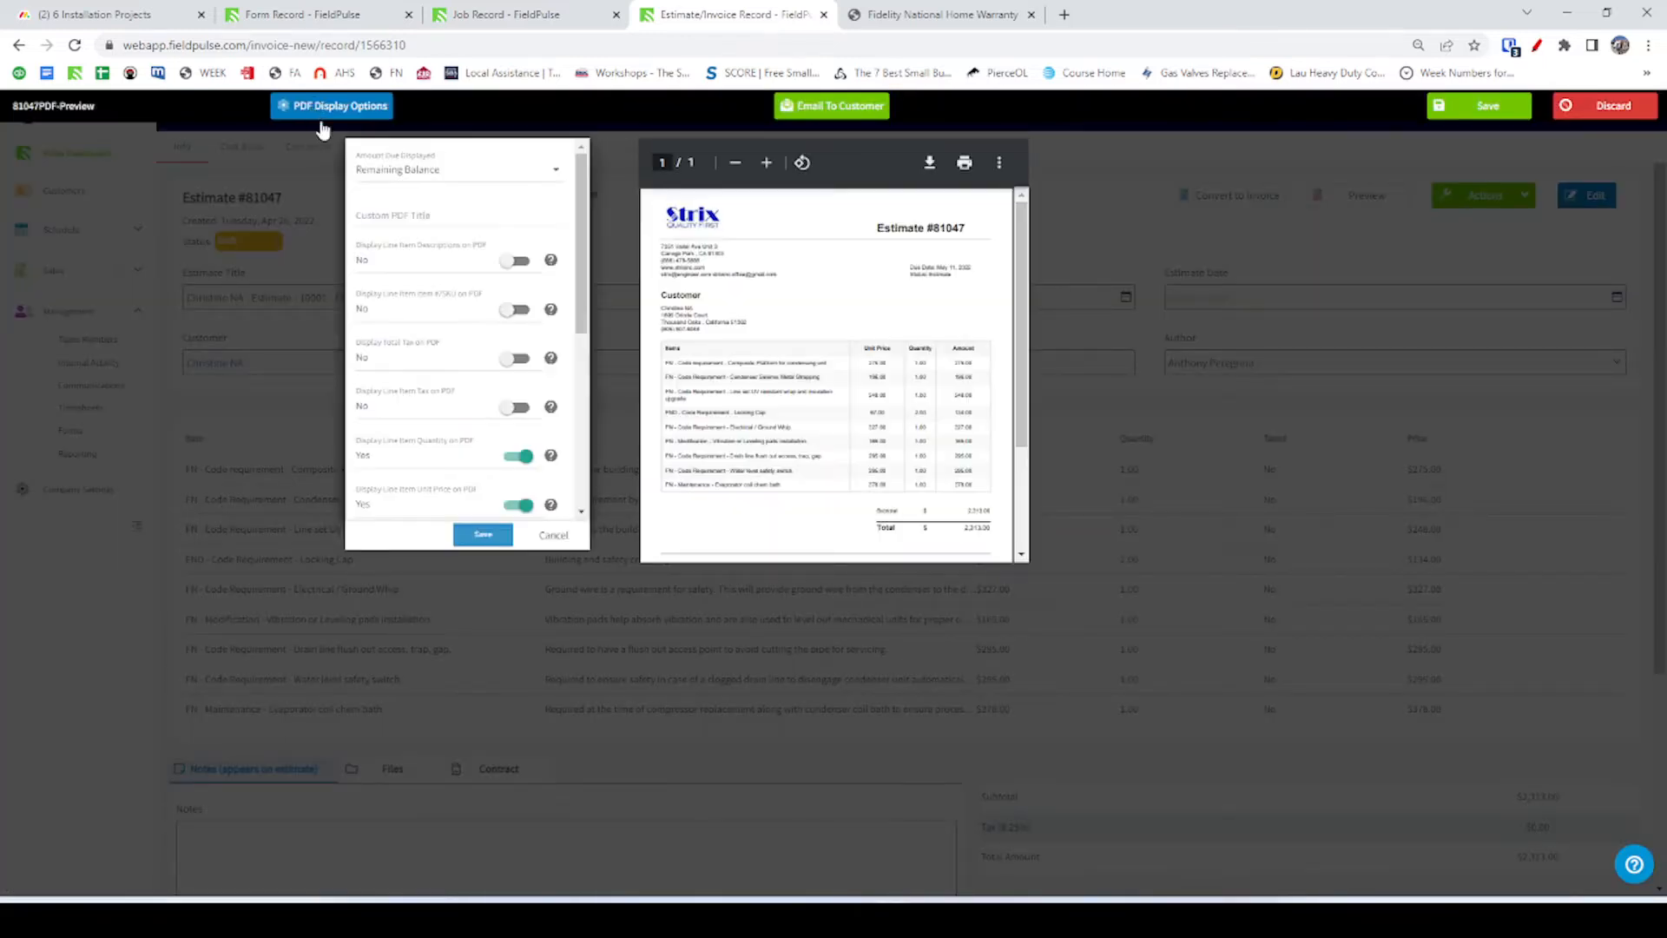
pyautogui.click(518, 260)
pyautogui.click(520, 261)
pyautogui.click(553, 536)
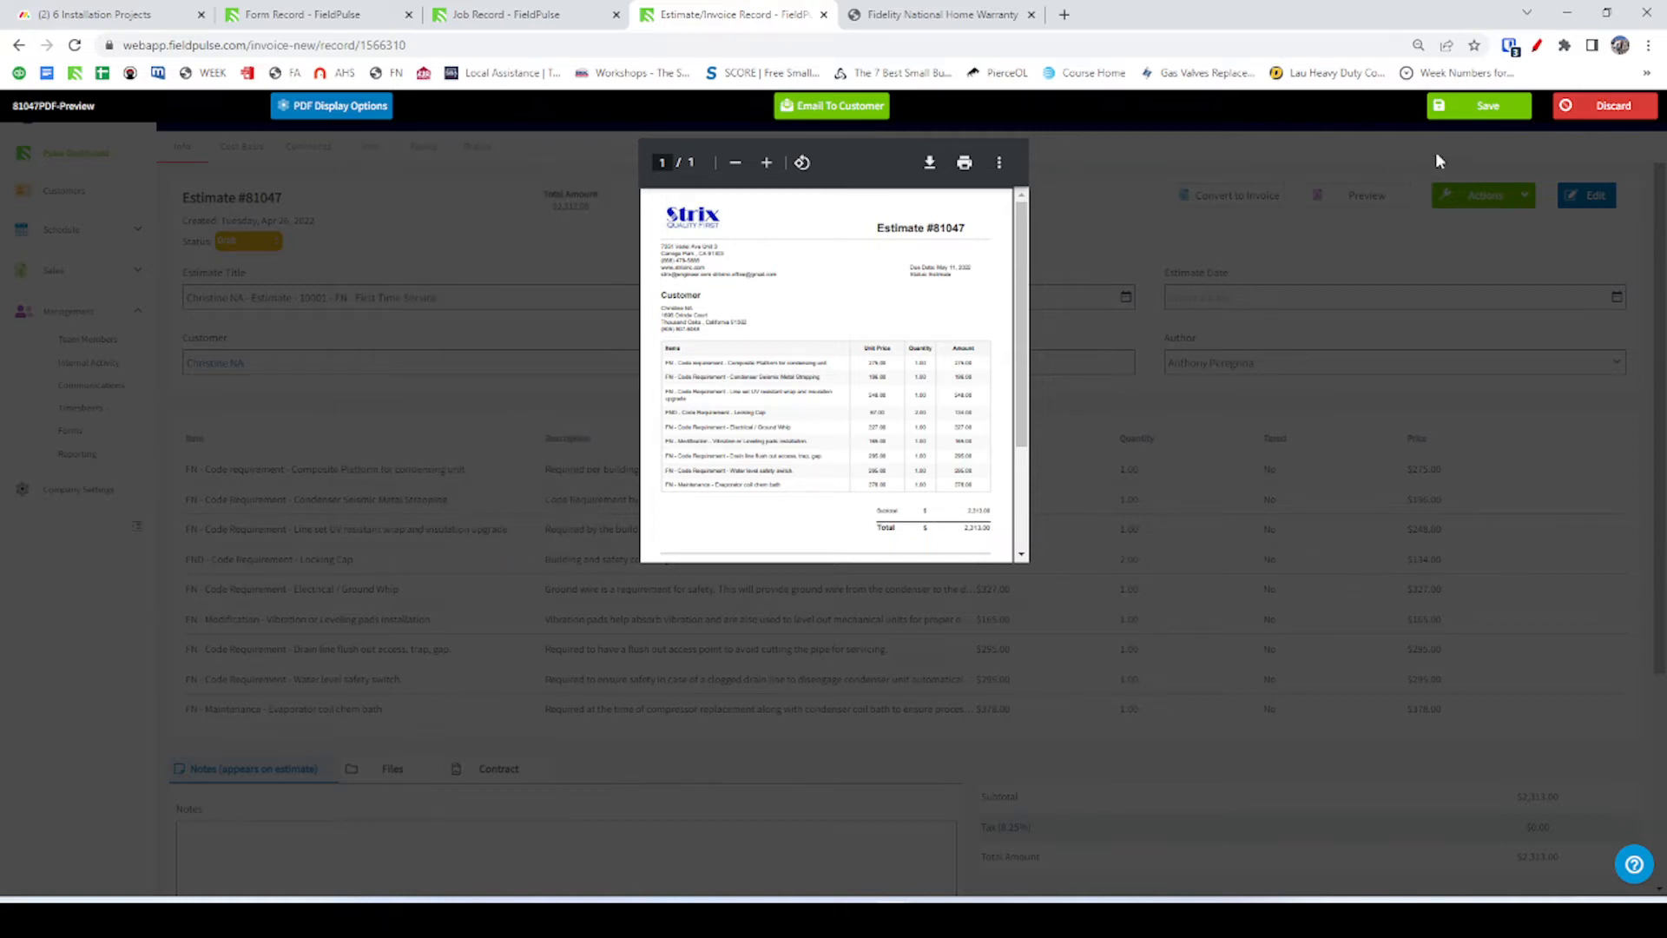
pyautogui.click(1613, 108)
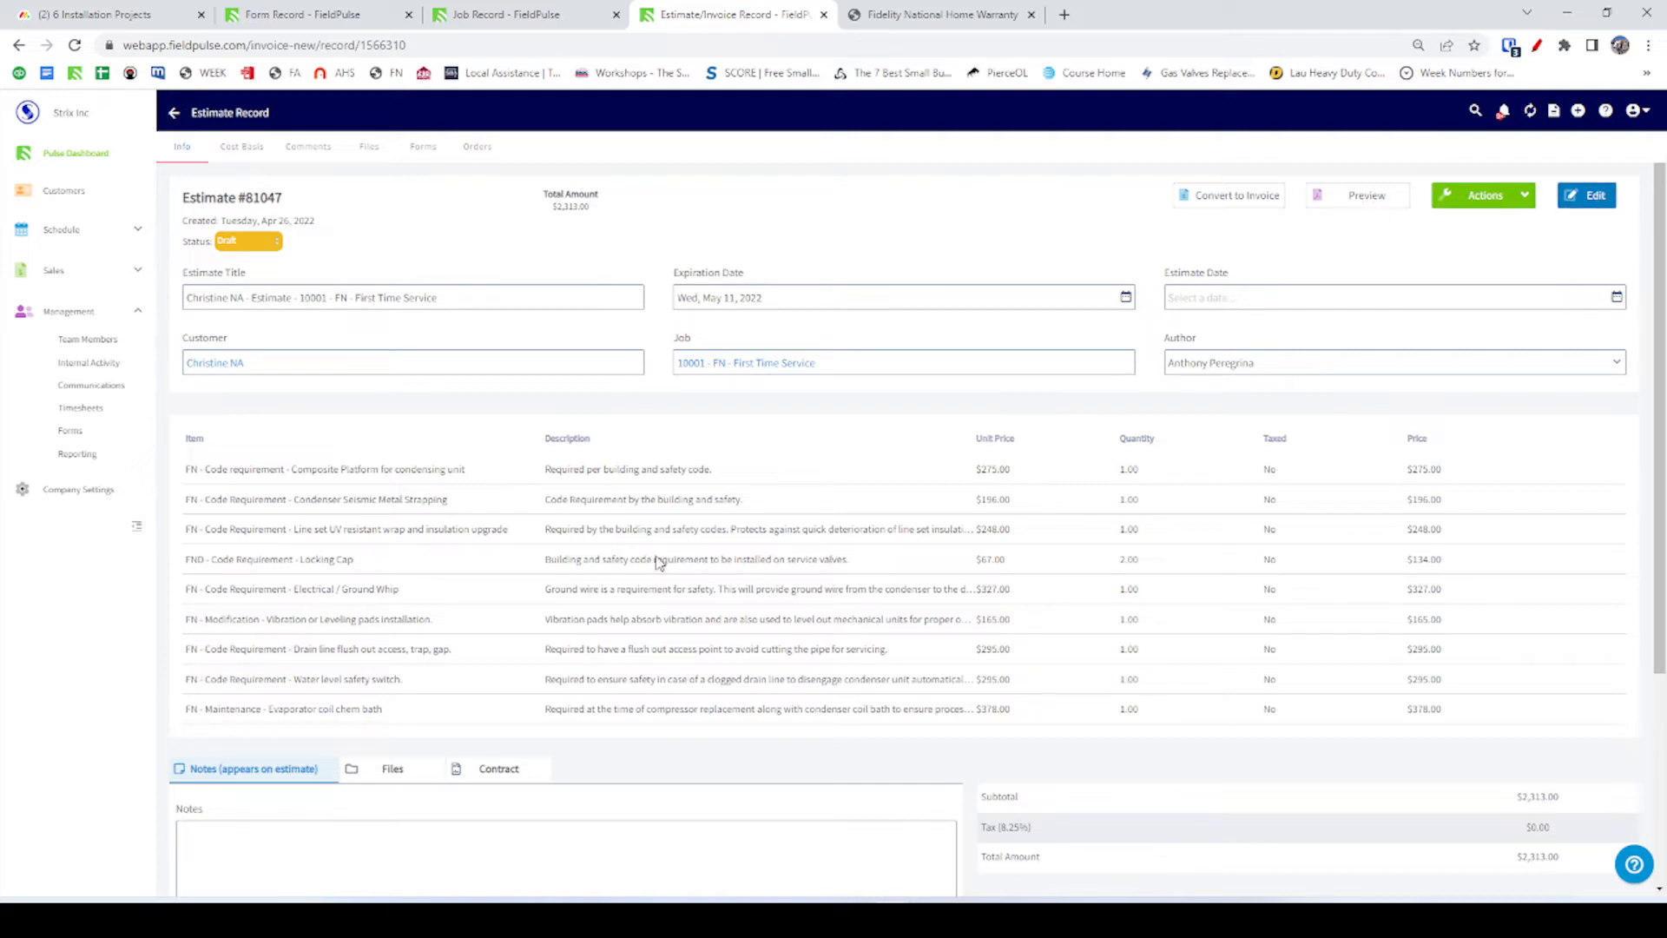
pyautogui.click(1573, 199)
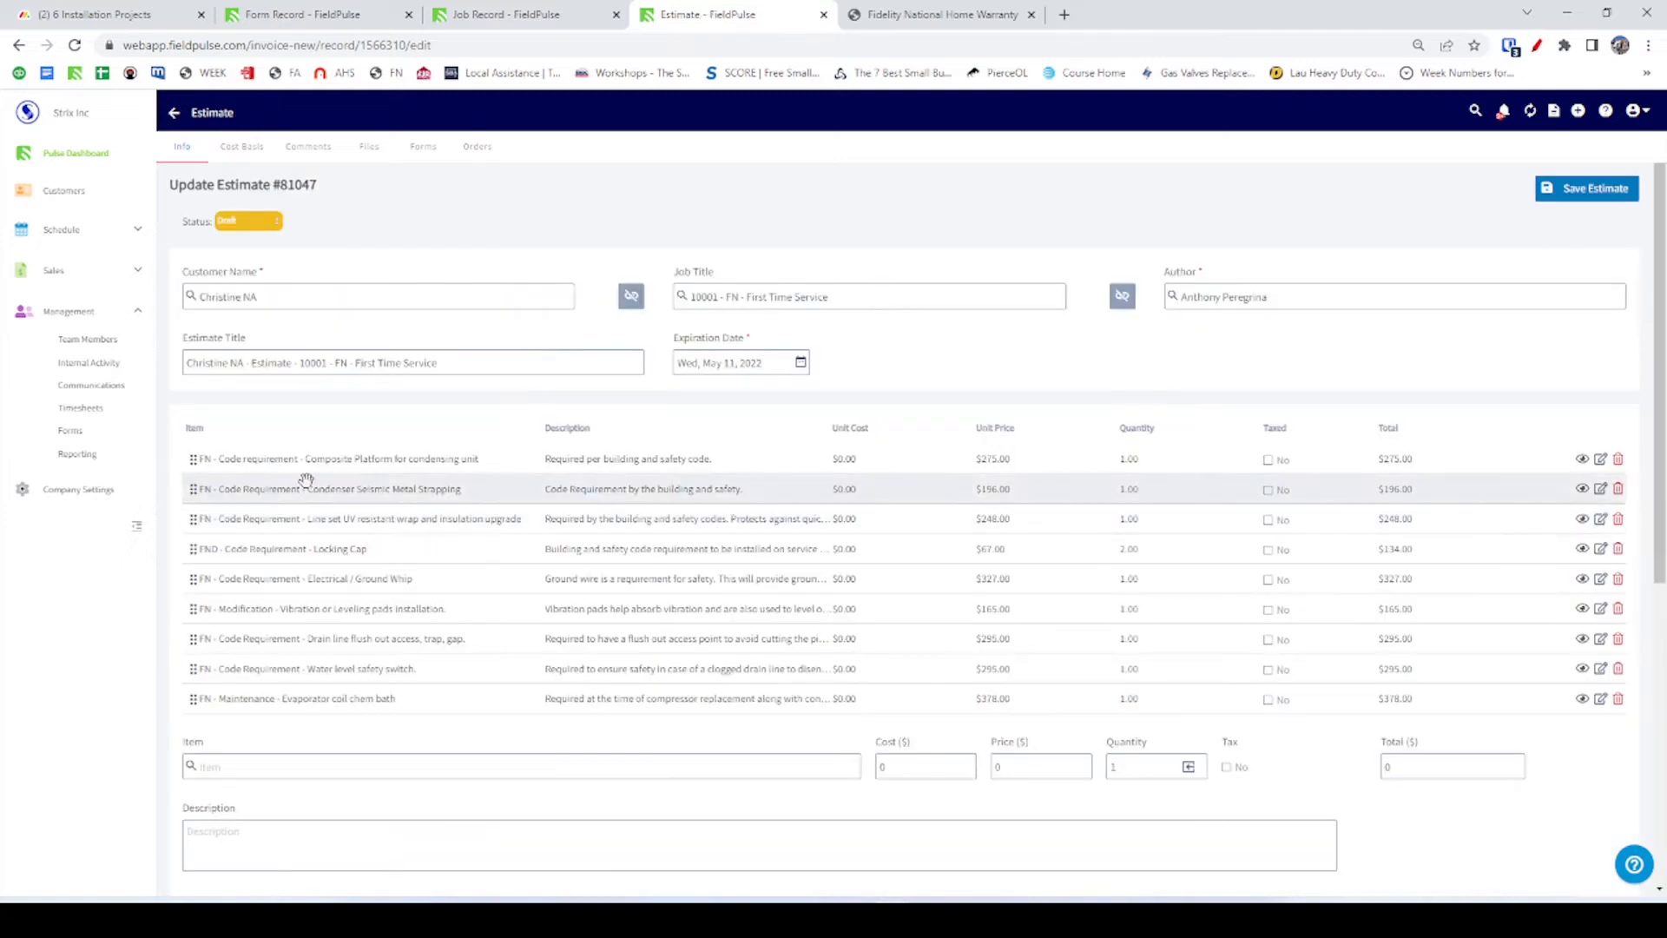
# Copy the Composite Platform line item name into the Code Upgrade Description.
pyautogui.click(306, 457)
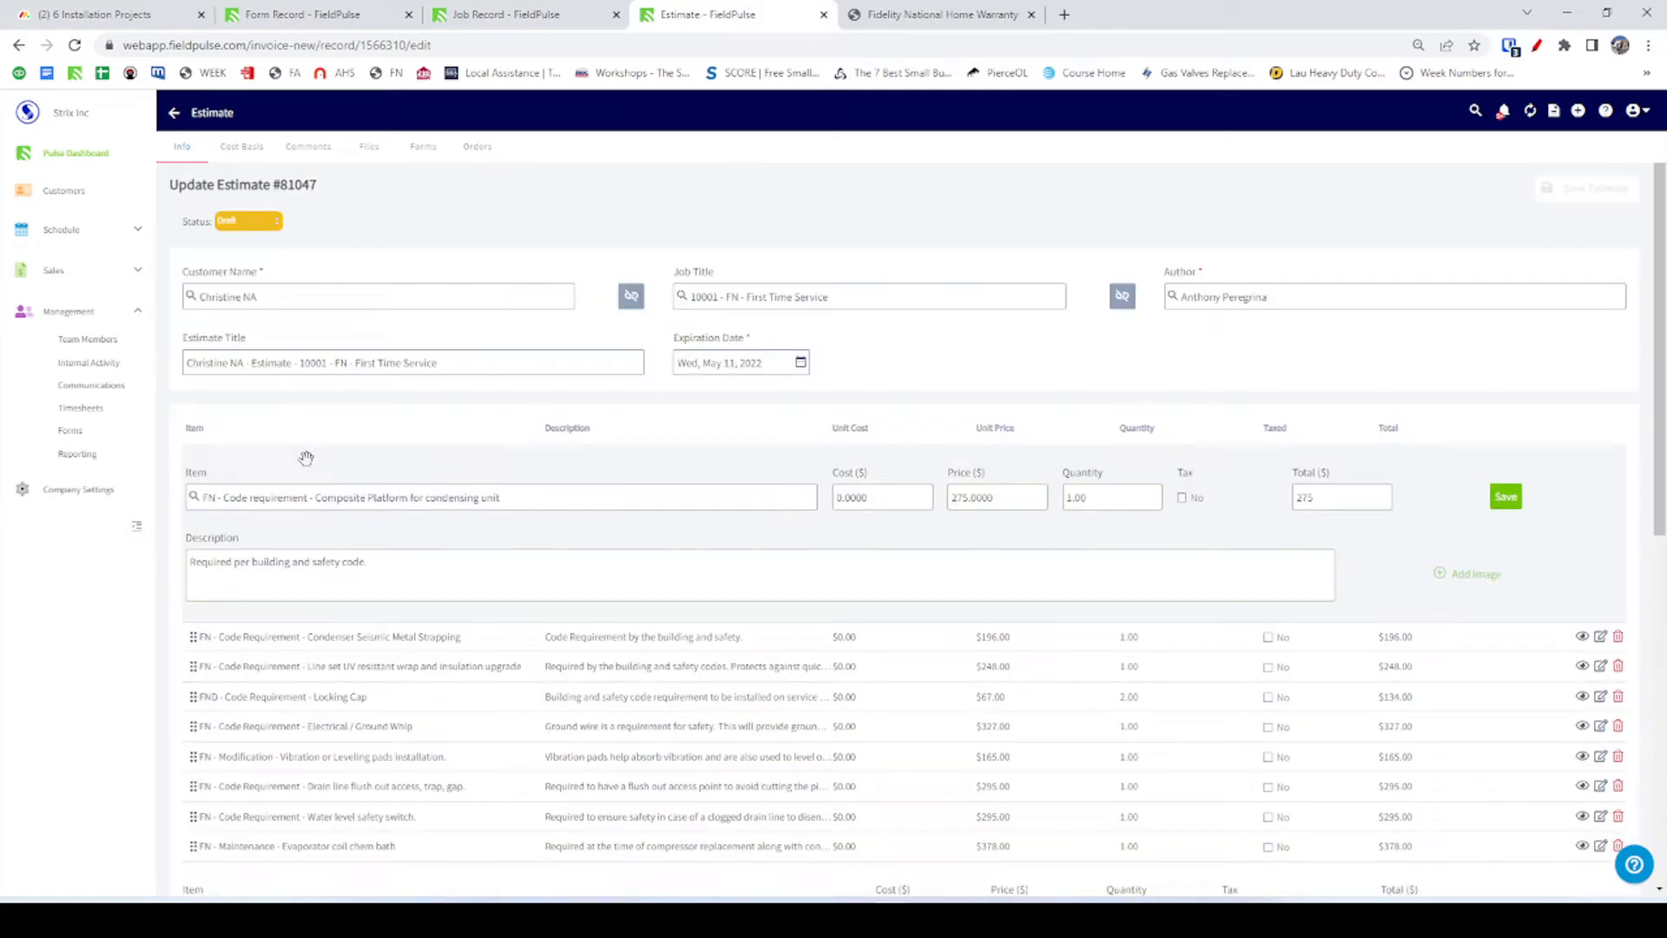
pyautogui.click(267, 499)
pyautogui.click(308, 498)
pyautogui.tripleClick(308, 497)
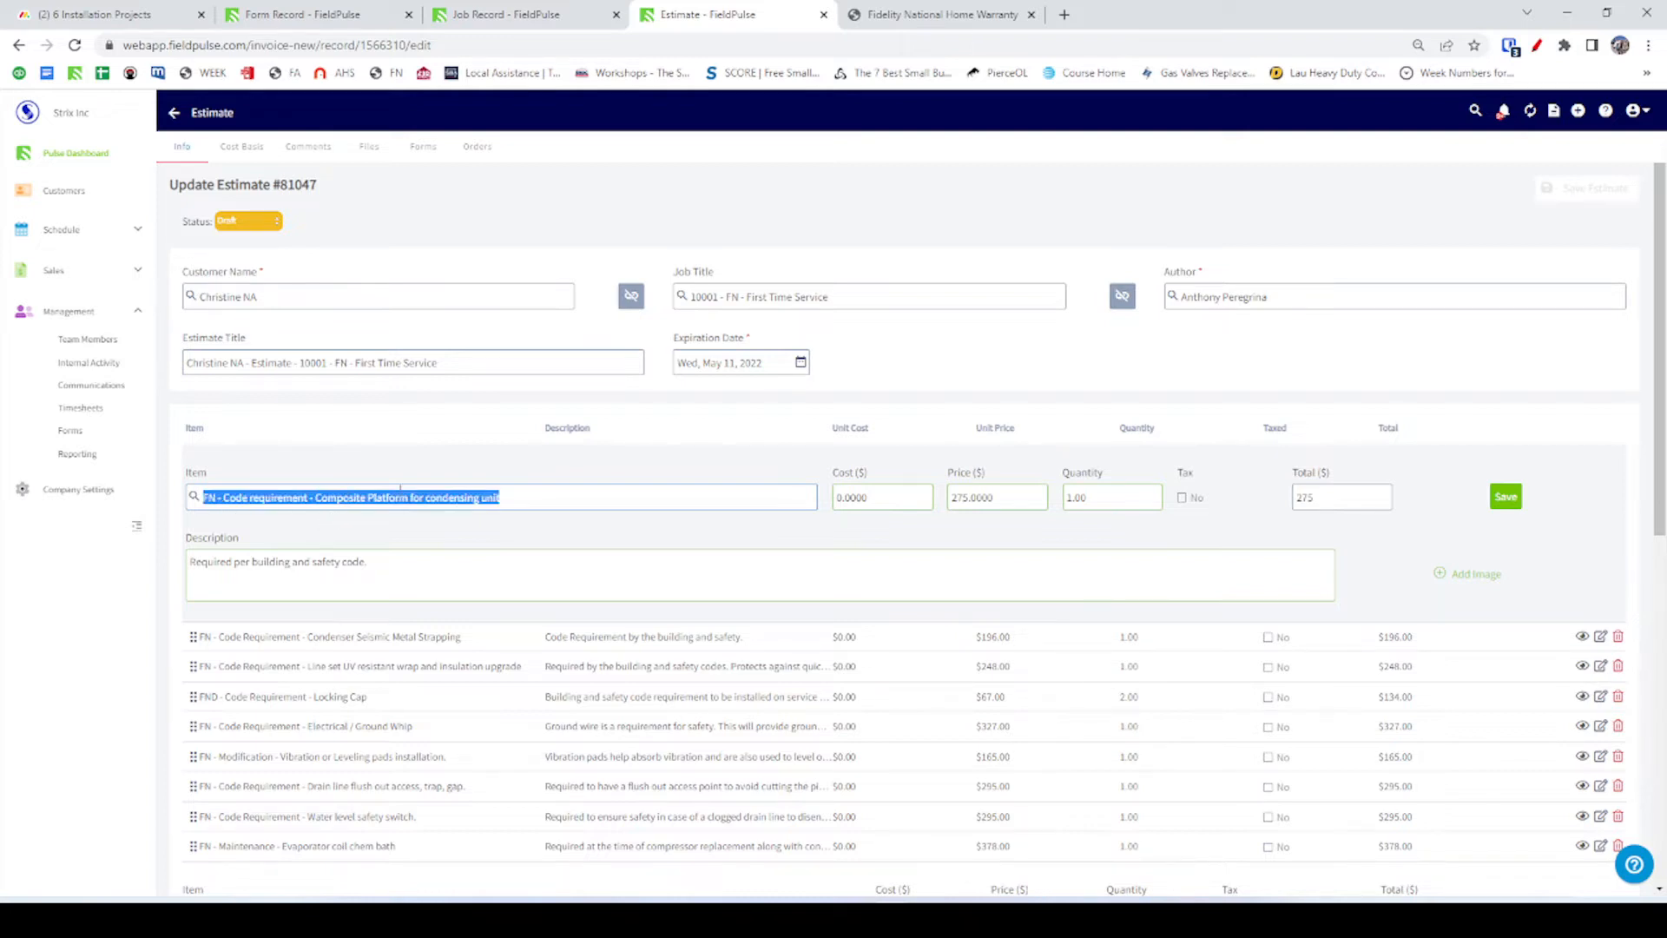
pyautogui.hotkey('alt', 'Tab')
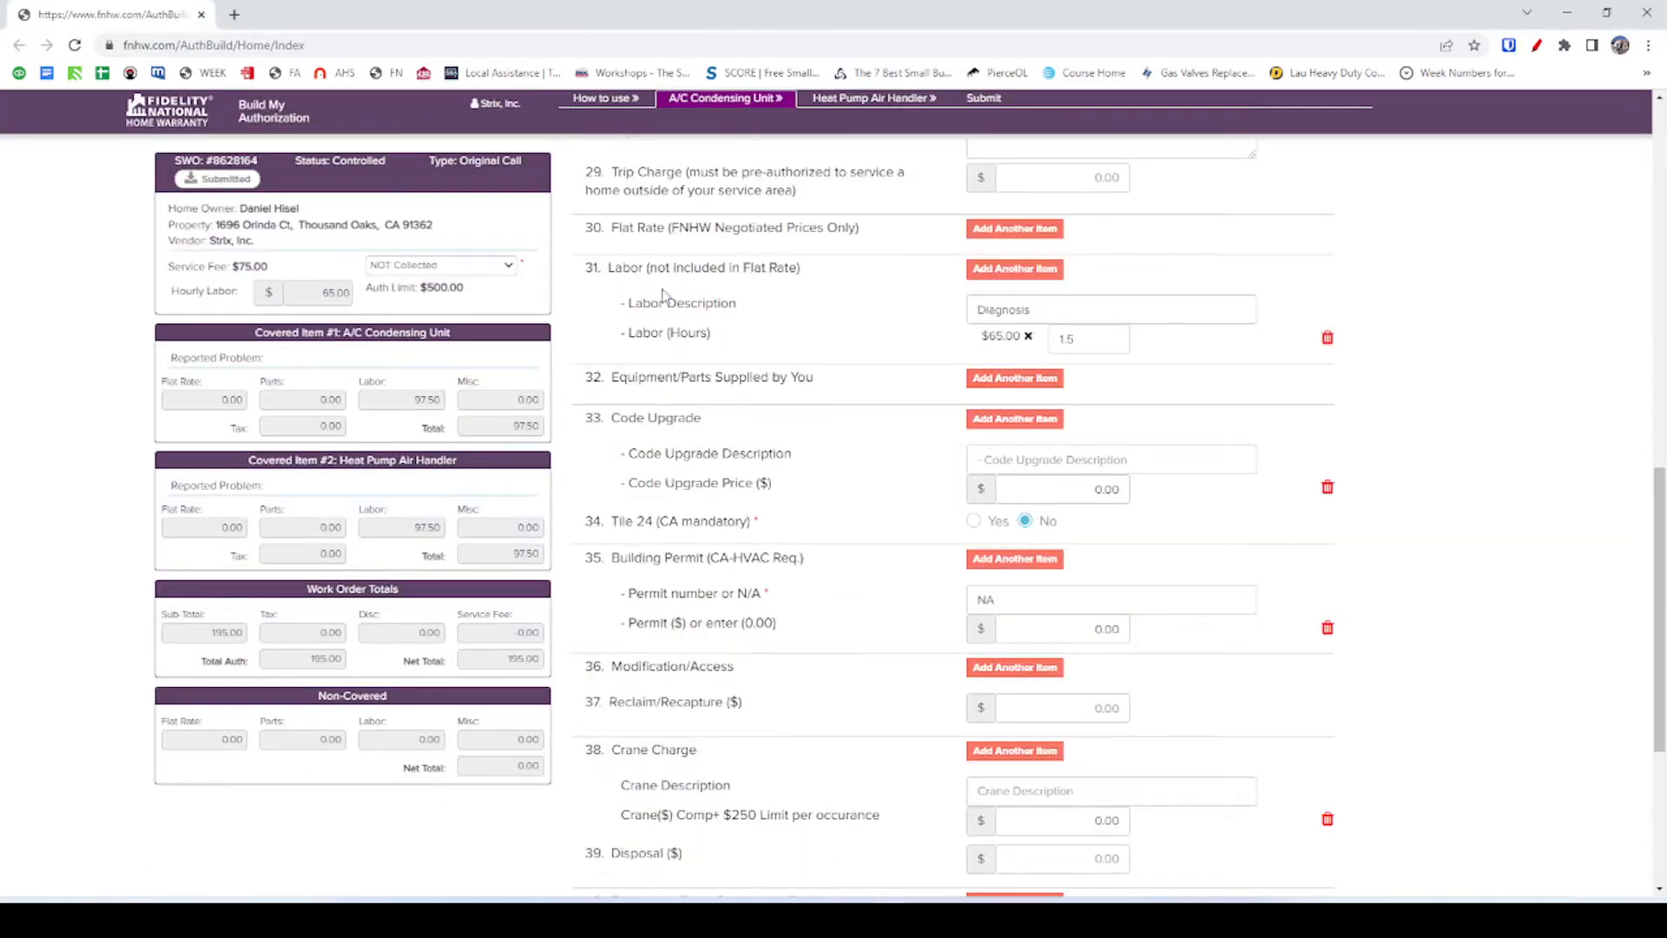
pyautogui.click(1054, 460)
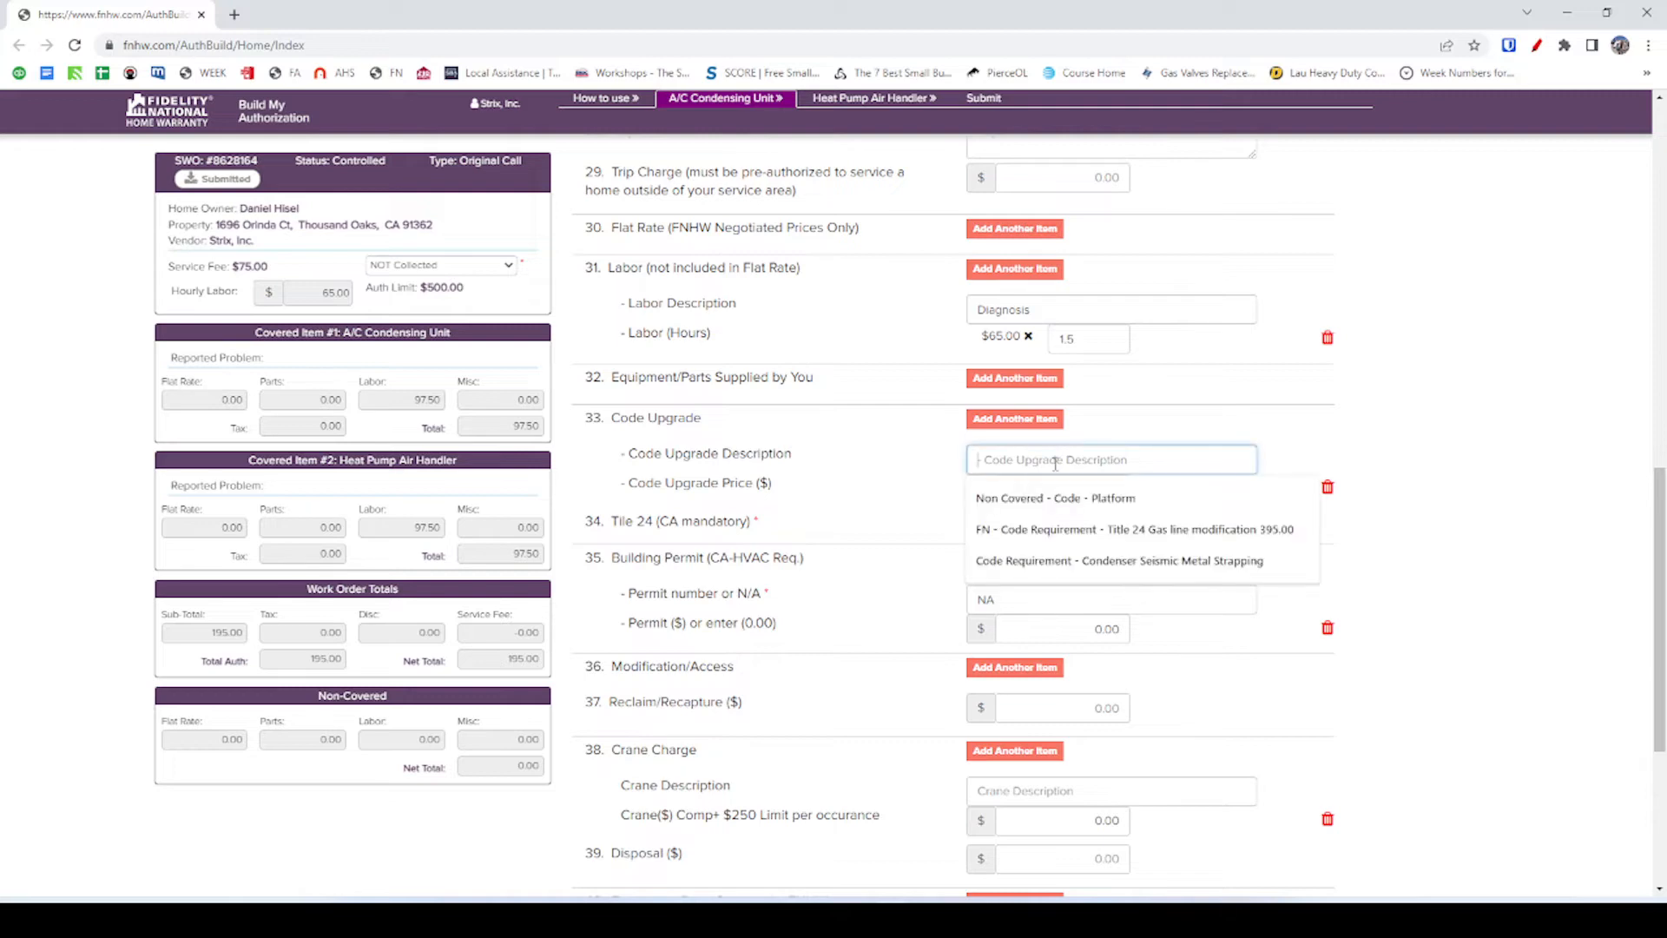
pyautogui.hotkey('ctrl', 'v')
pyautogui.click(1381, 467)
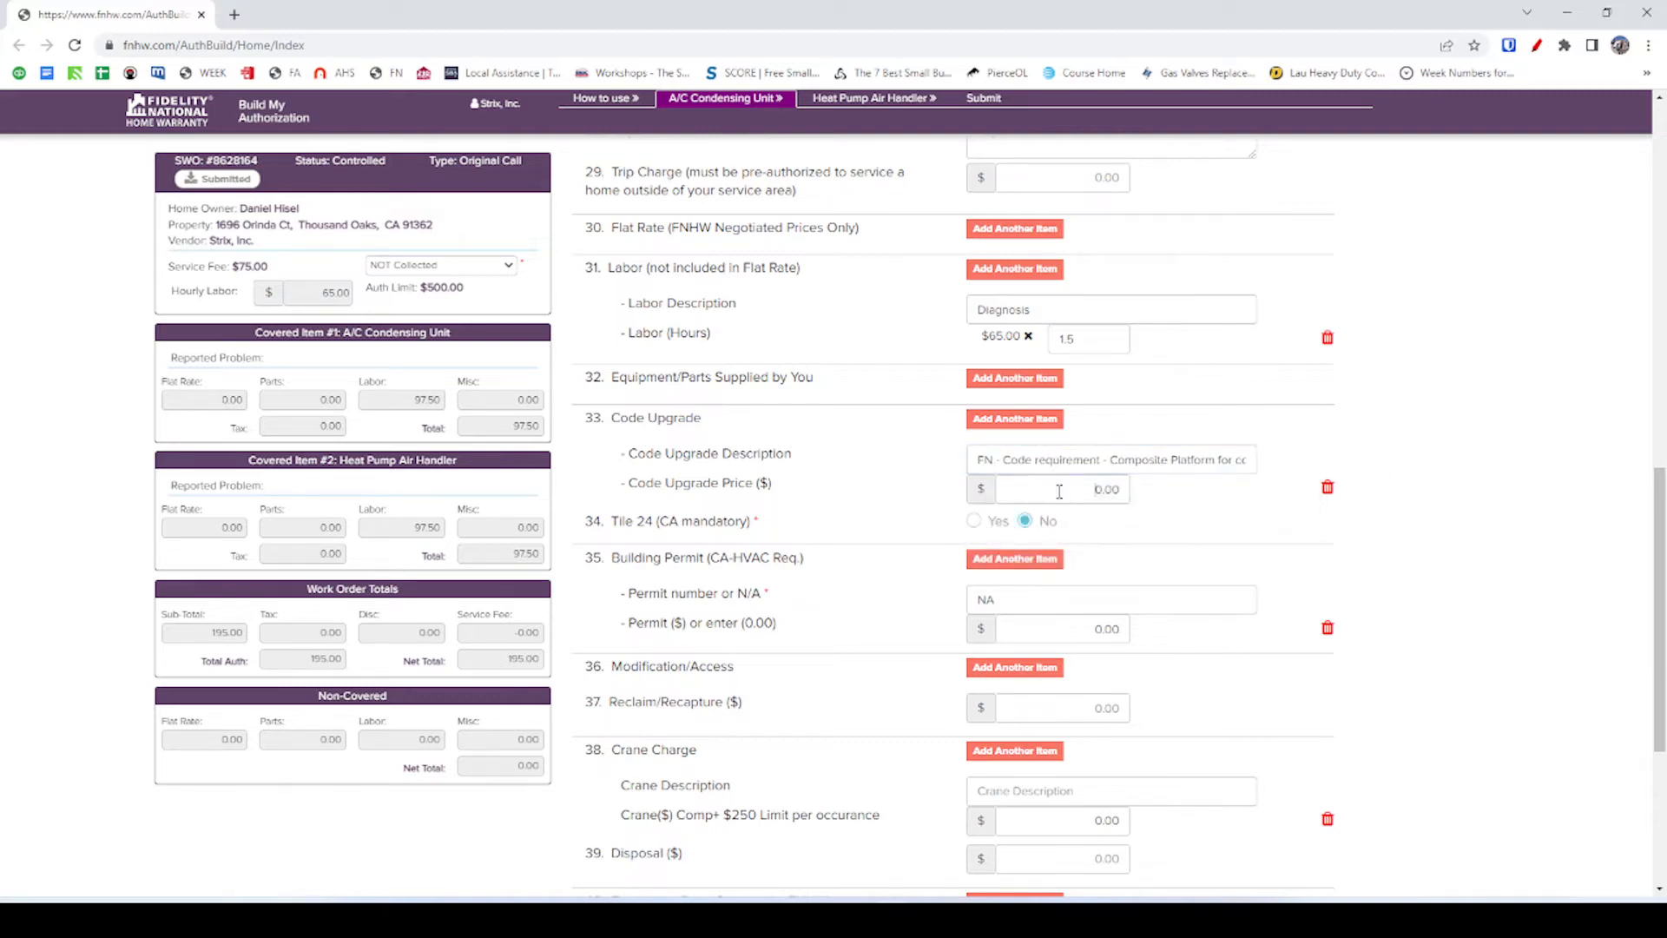
# Enter 275.00 as the code upgrade price and add another code upgrade row.
pyautogui.moveTo(1058, 490); pyautogui.dragTo(1299, 511)
pyautogui.hotkey('alt', 'Tab')
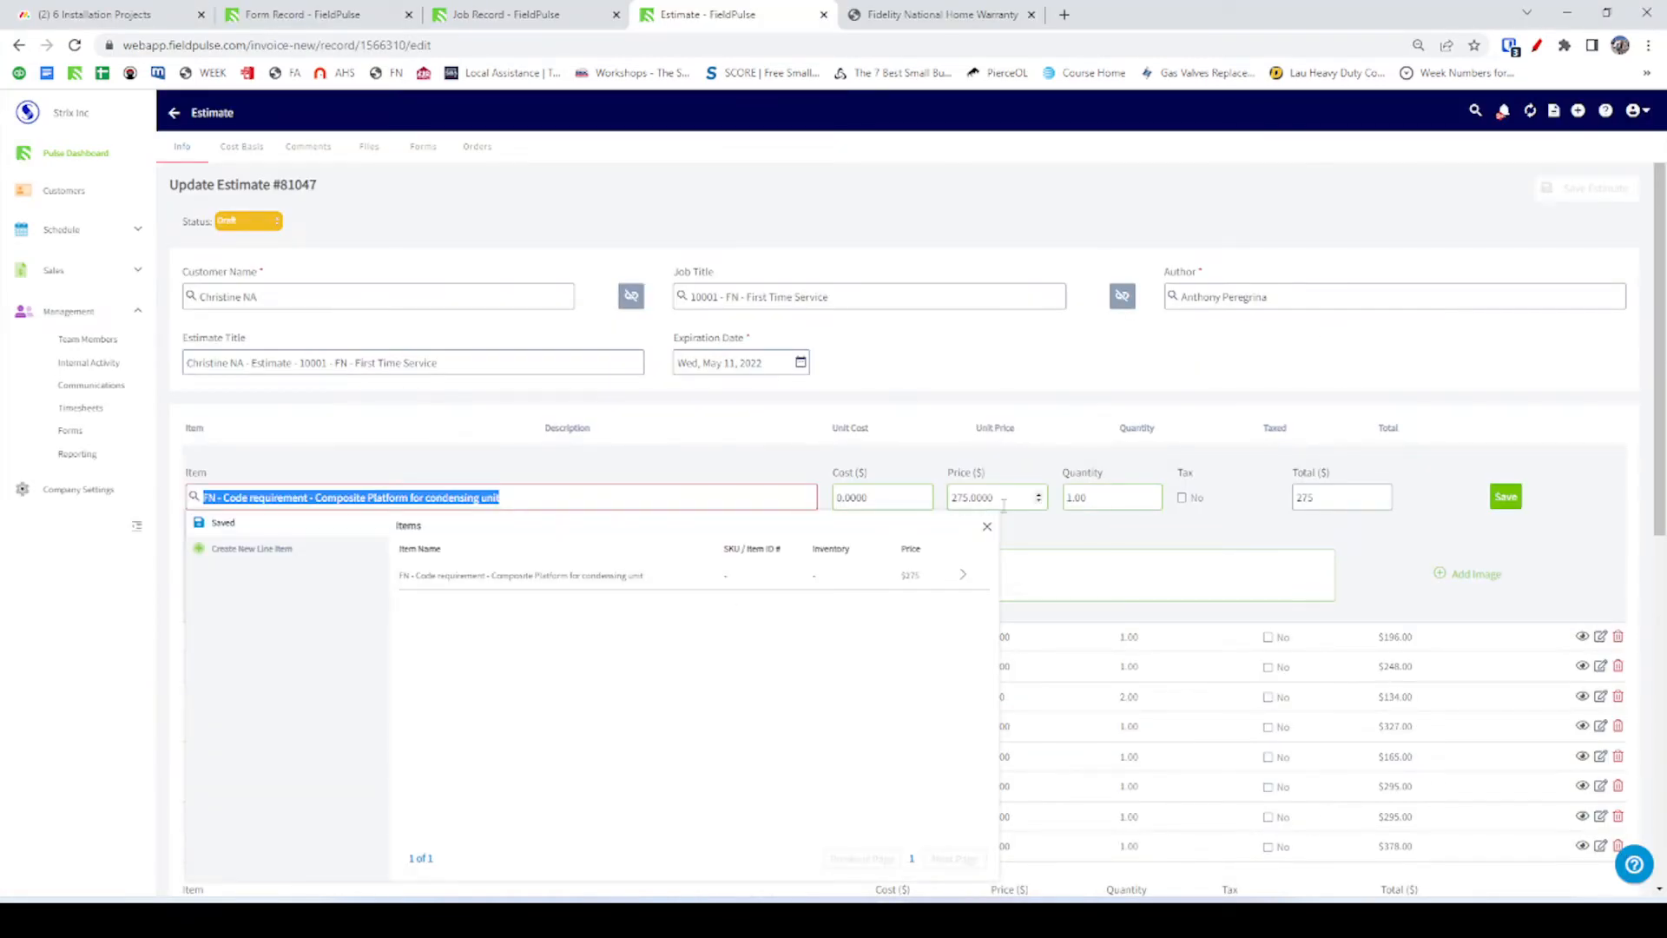
pyautogui.click(986, 497)
pyautogui.hotkey('ctrl', 'c')
pyautogui.hotkey('alt', 'Tab')
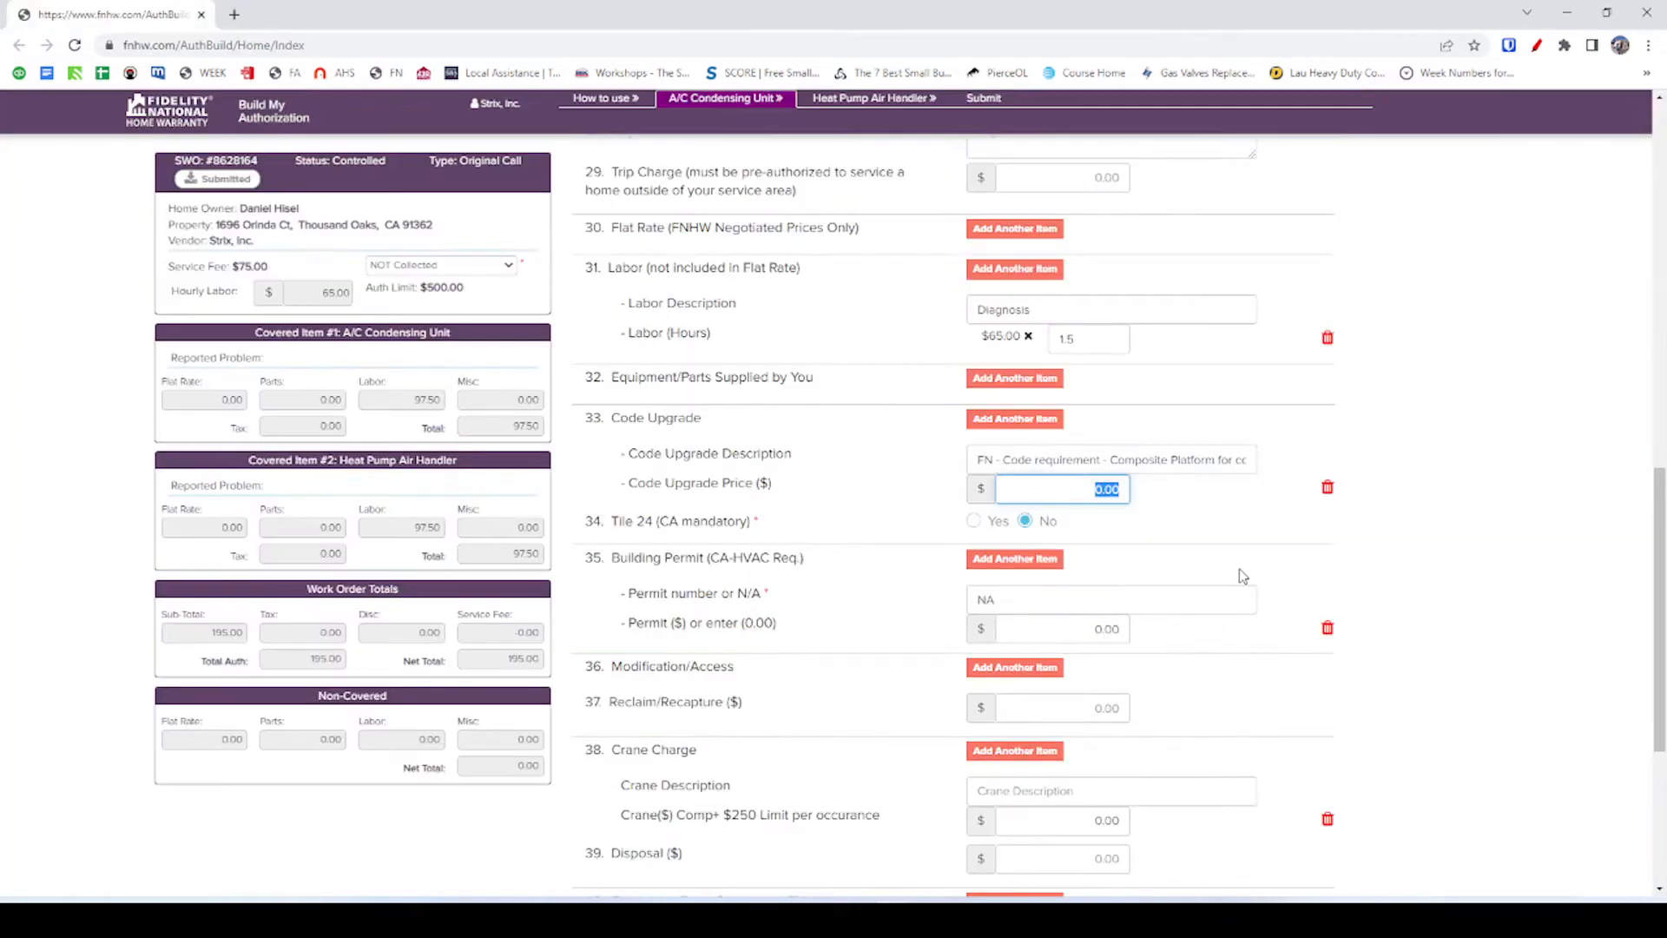
pyautogui.hotkey('ctrl', 'v')
pyautogui.click(1097, 547)
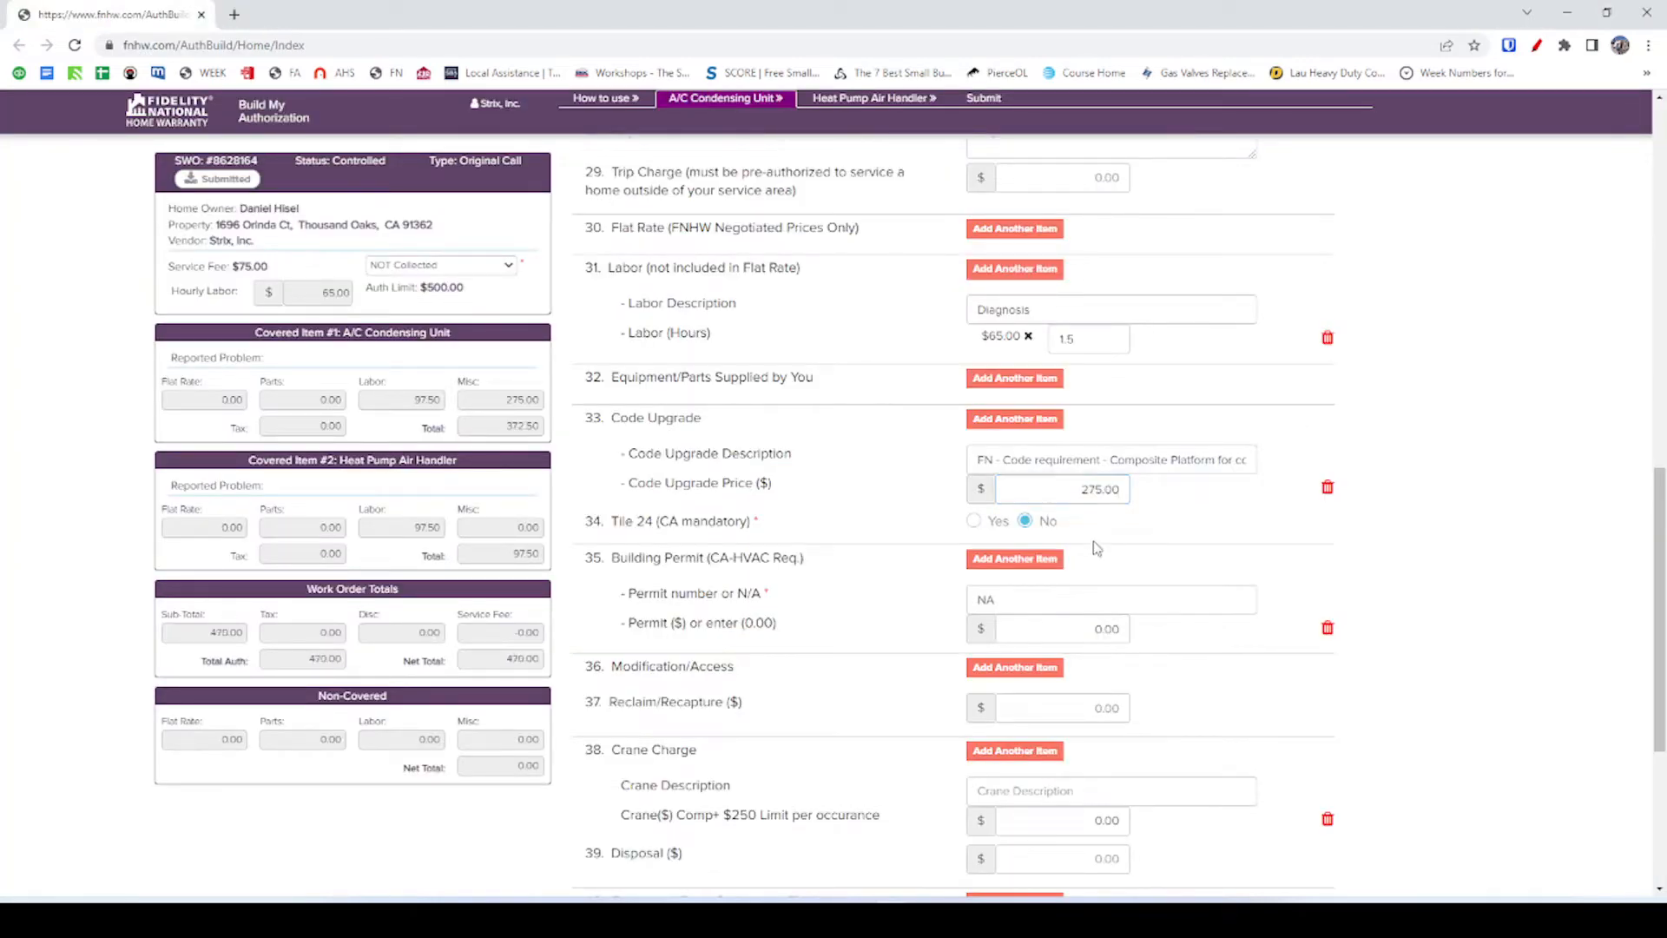
pyautogui.click(989, 420)
# Re-pick Composite Platform for condensing unit and save the estimate line at $275.00.
pyautogui.hotkey('alt', 'Tab')
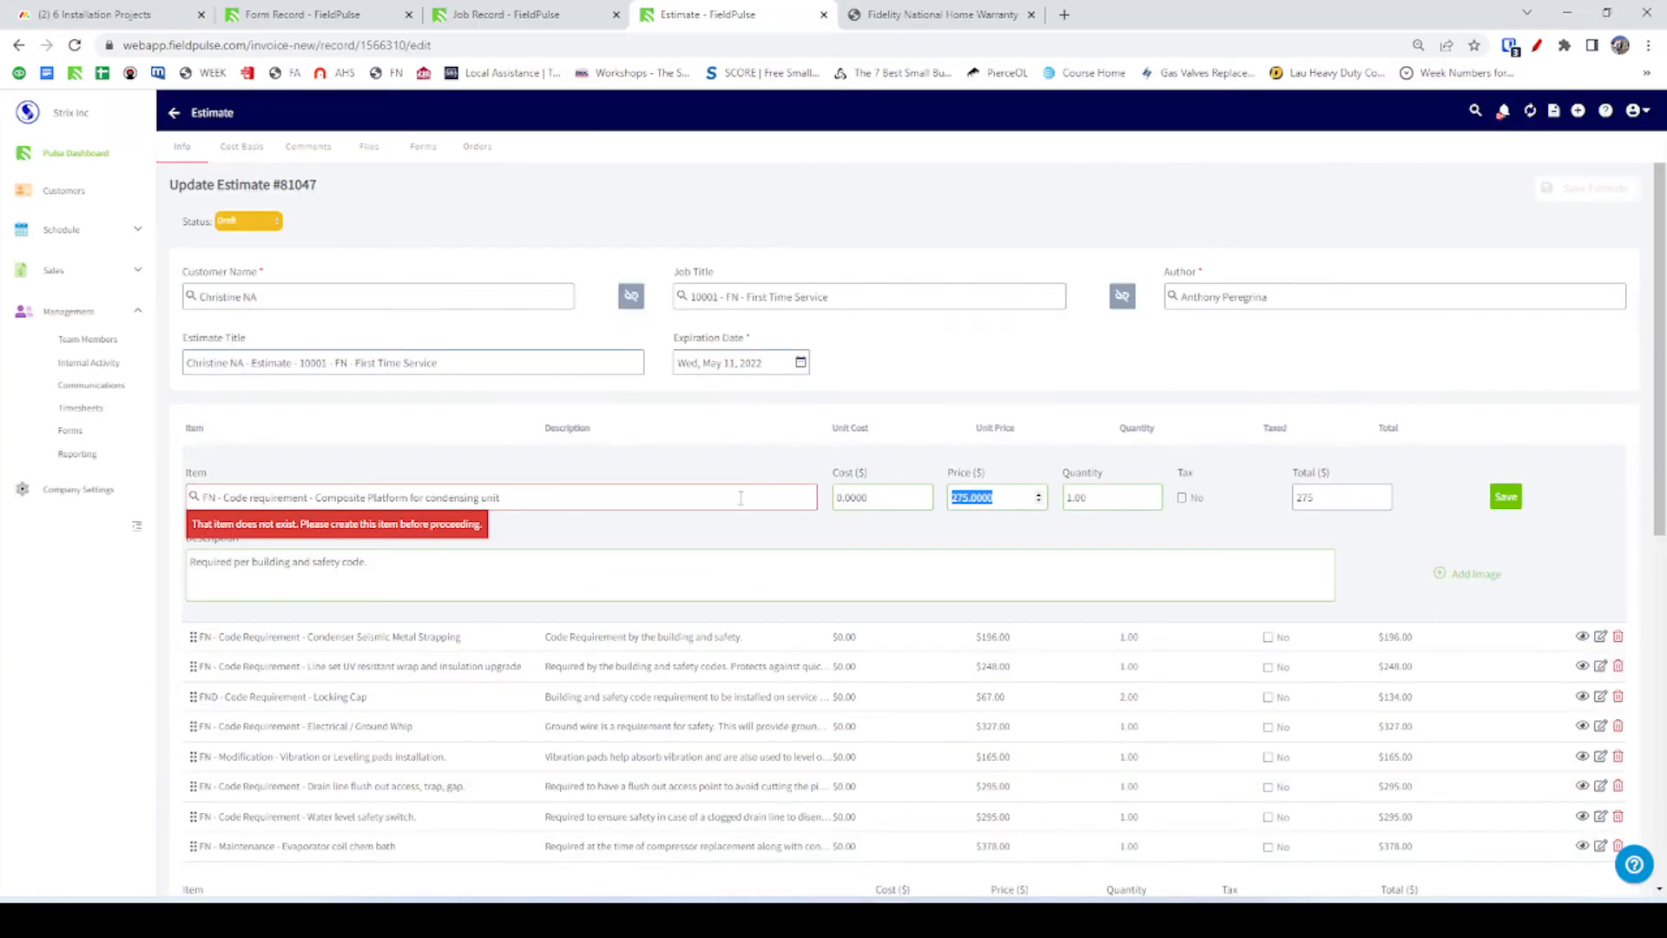
pyautogui.click(582, 471)
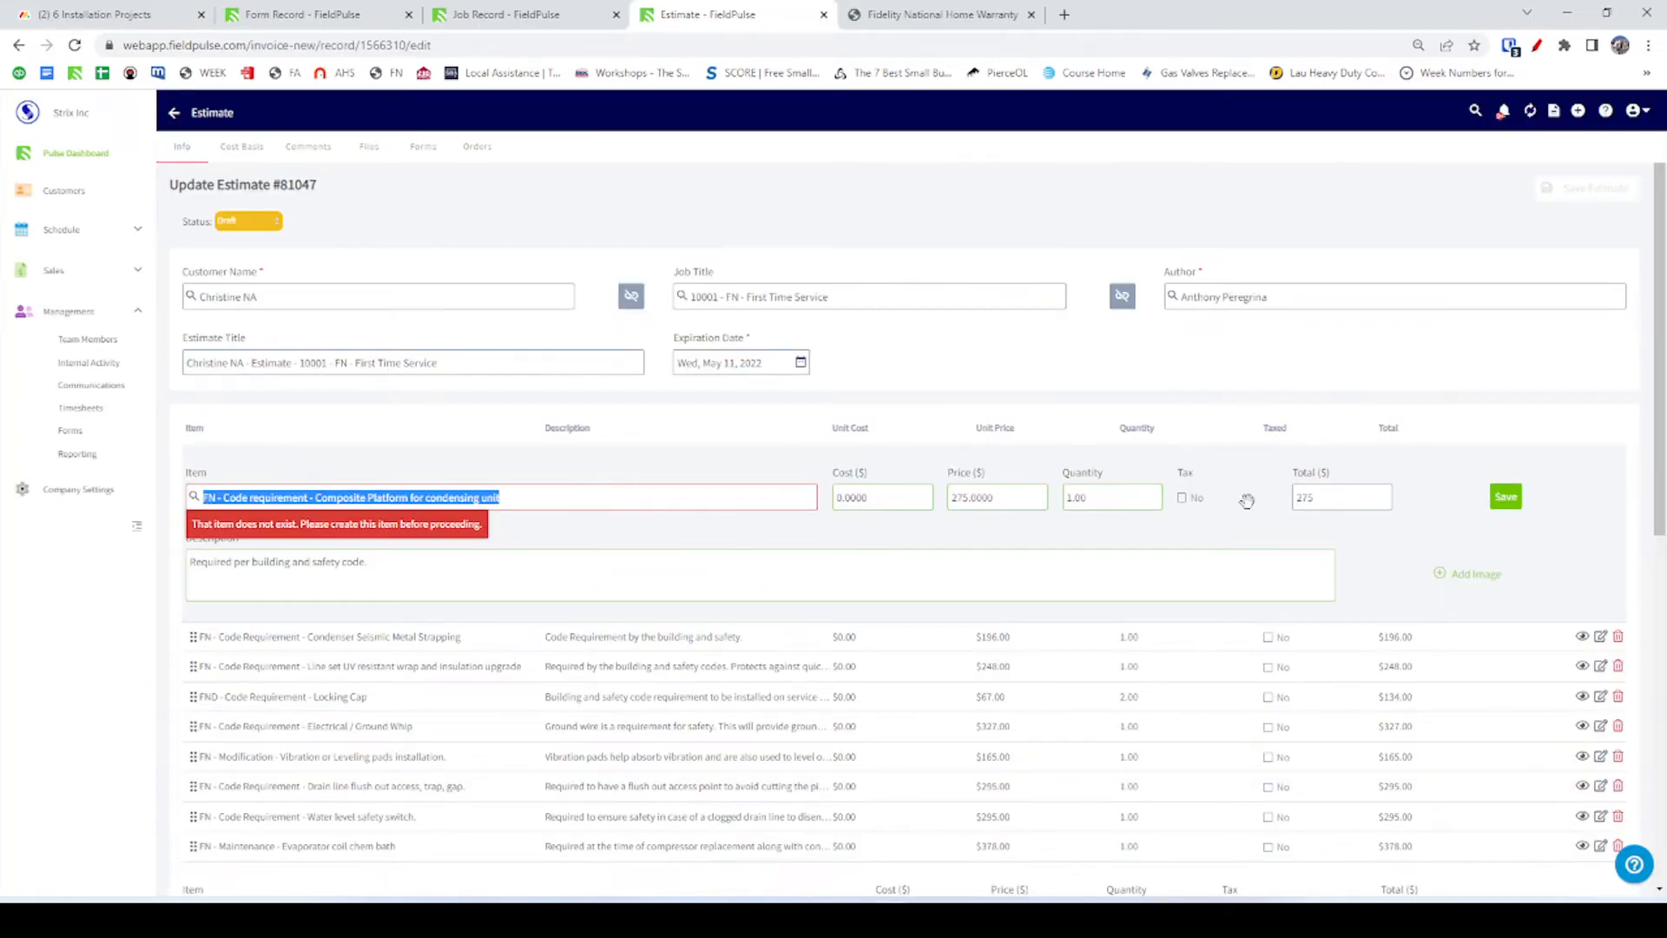
pyautogui.click(1499, 501)
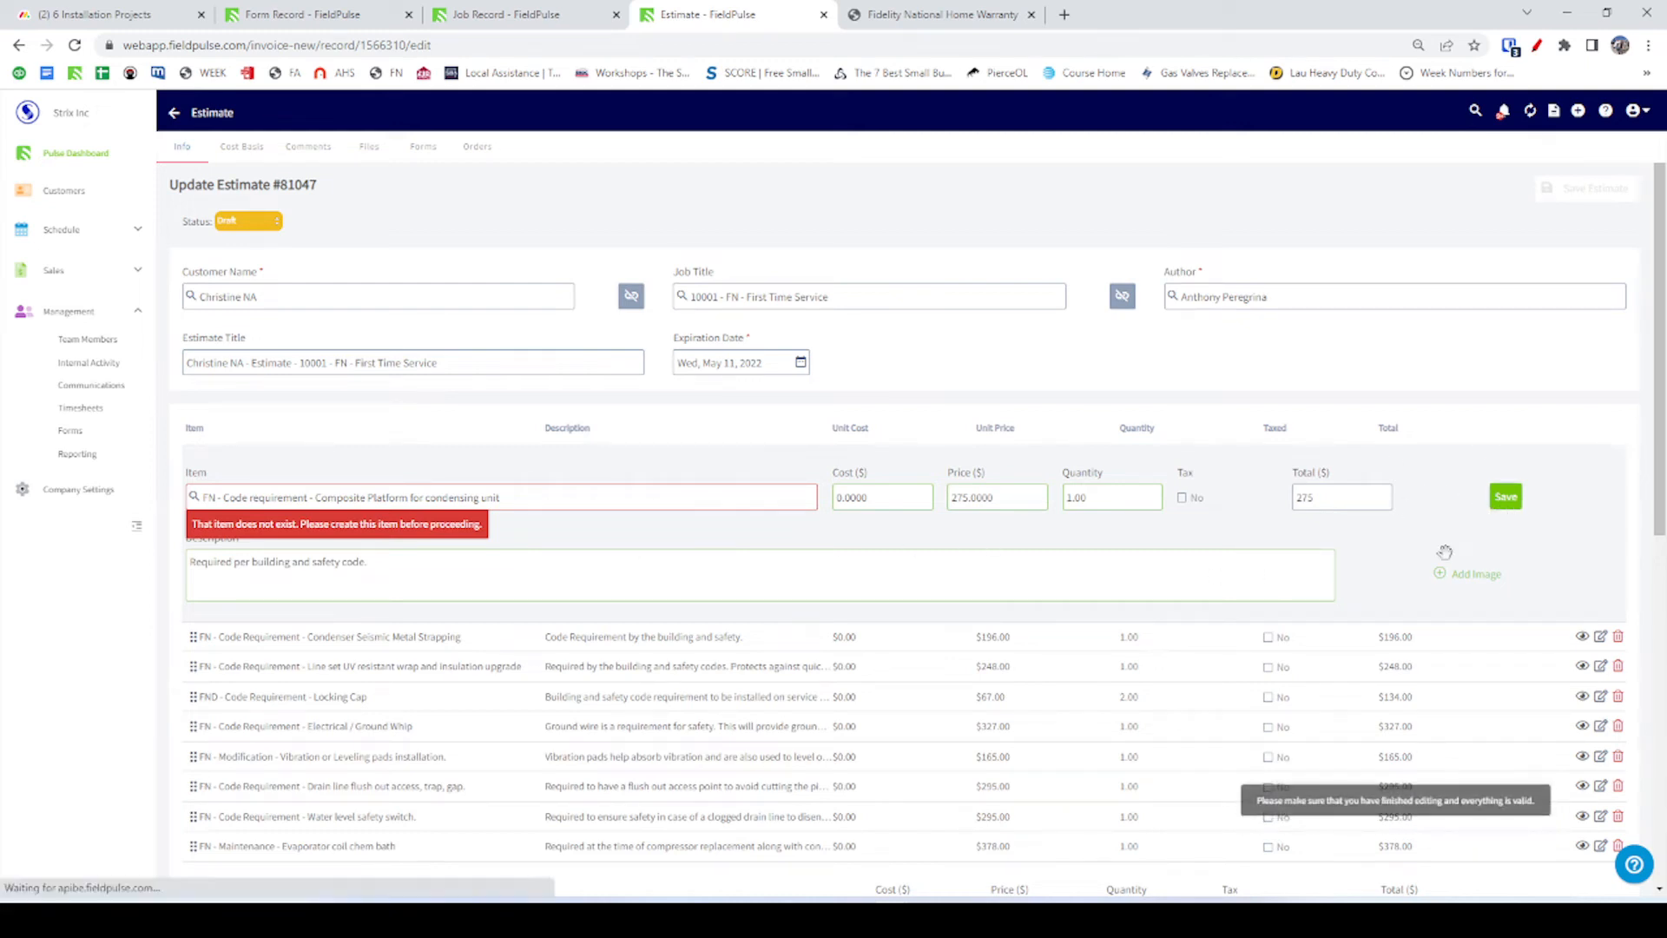
pyautogui.click(555, 504)
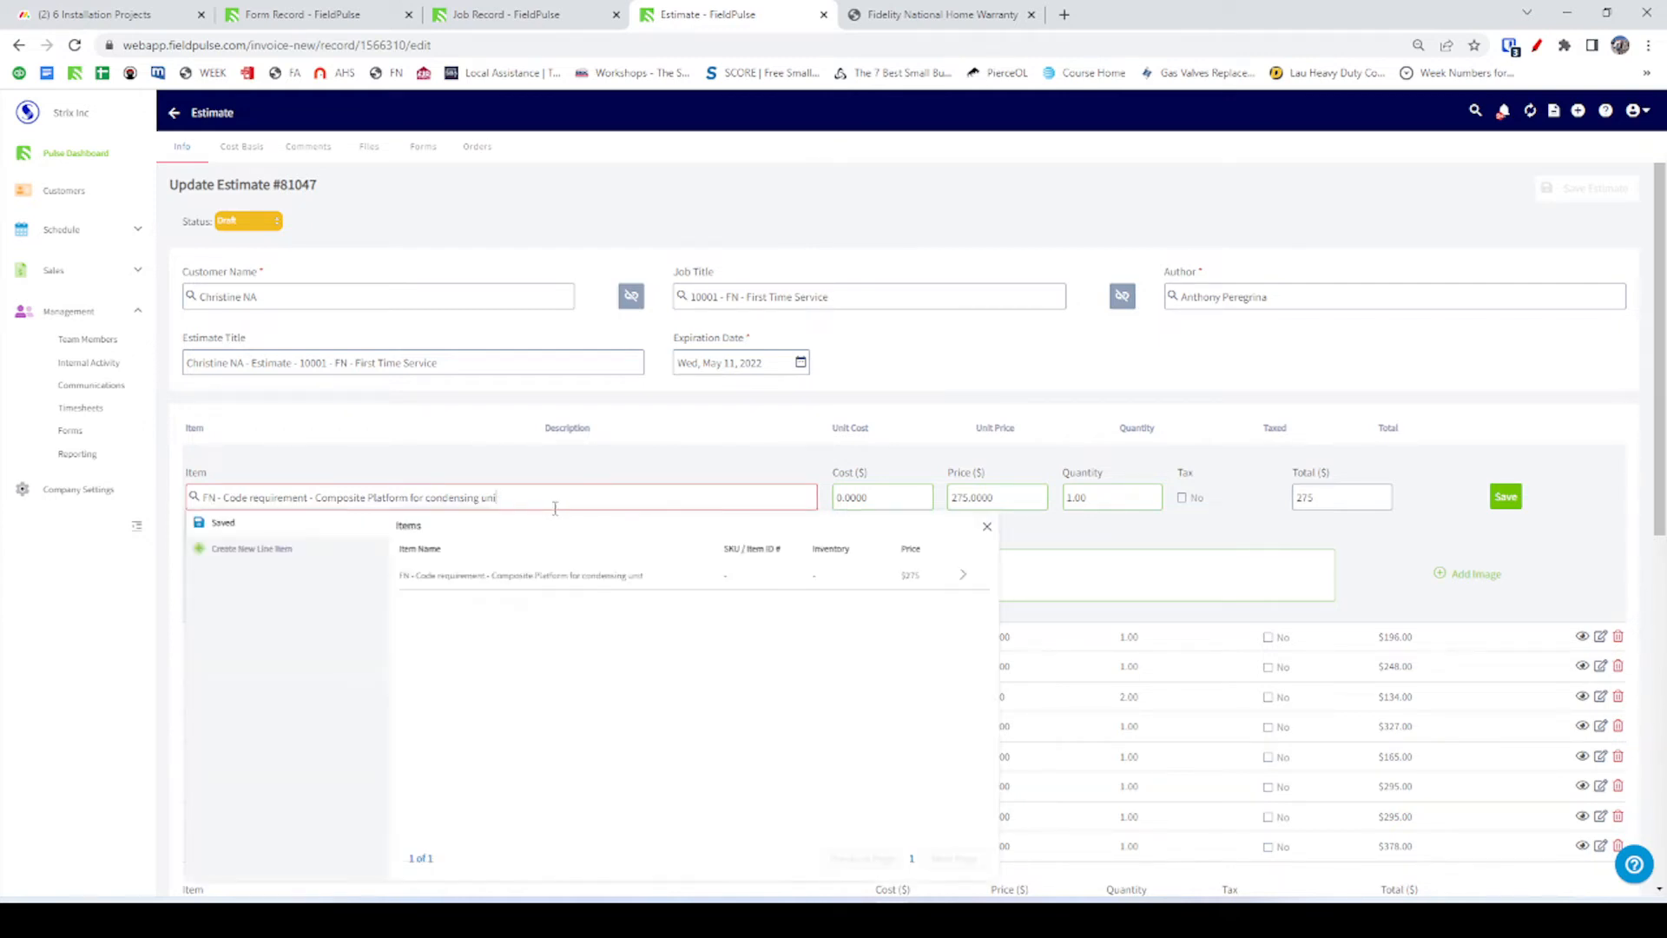
pyautogui.click(521, 575)
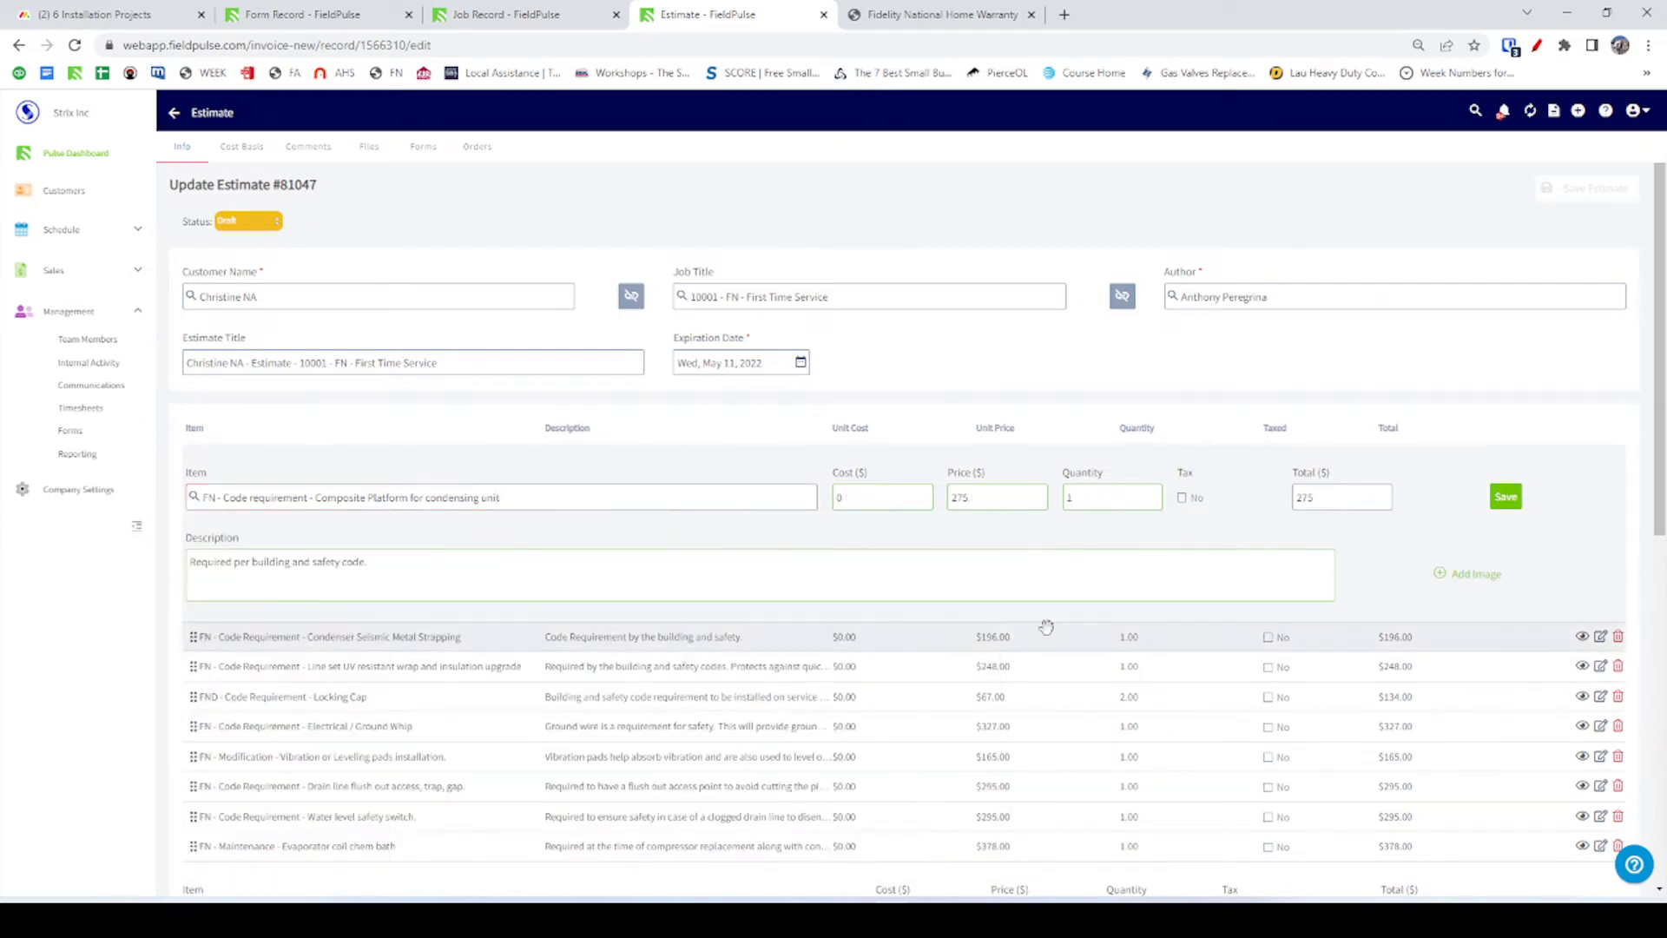
pyautogui.click(1502, 499)
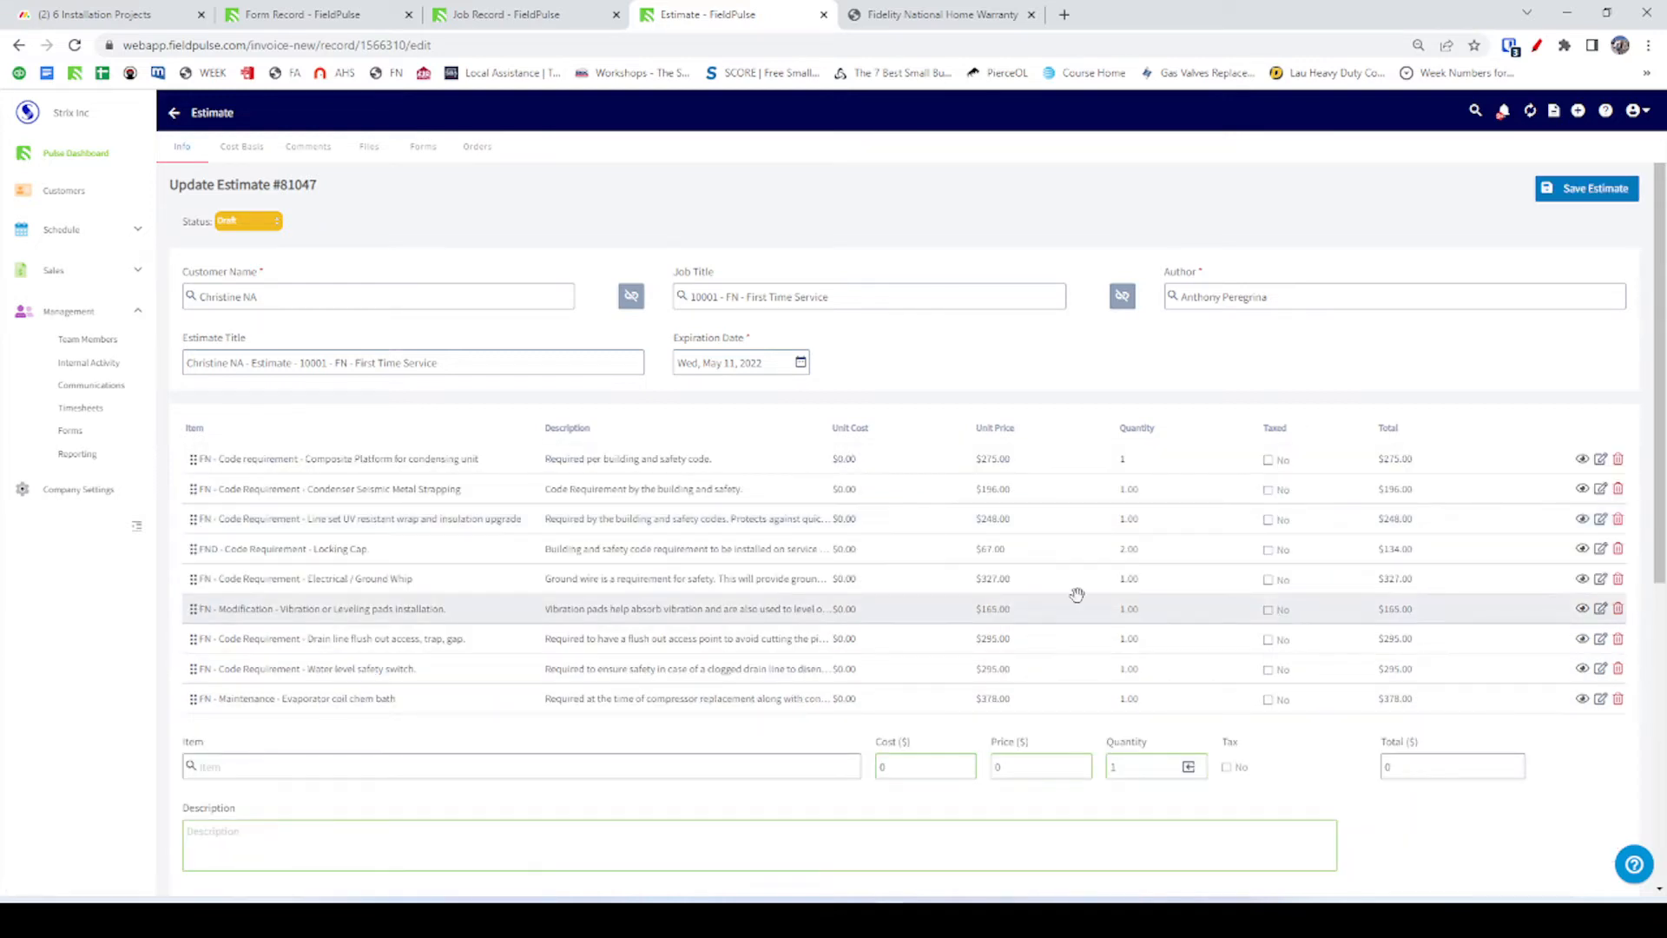
# Copy Condenser Seismic Metal Strapping into the second Code Upgrade Description.
pyautogui.click(421, 490)
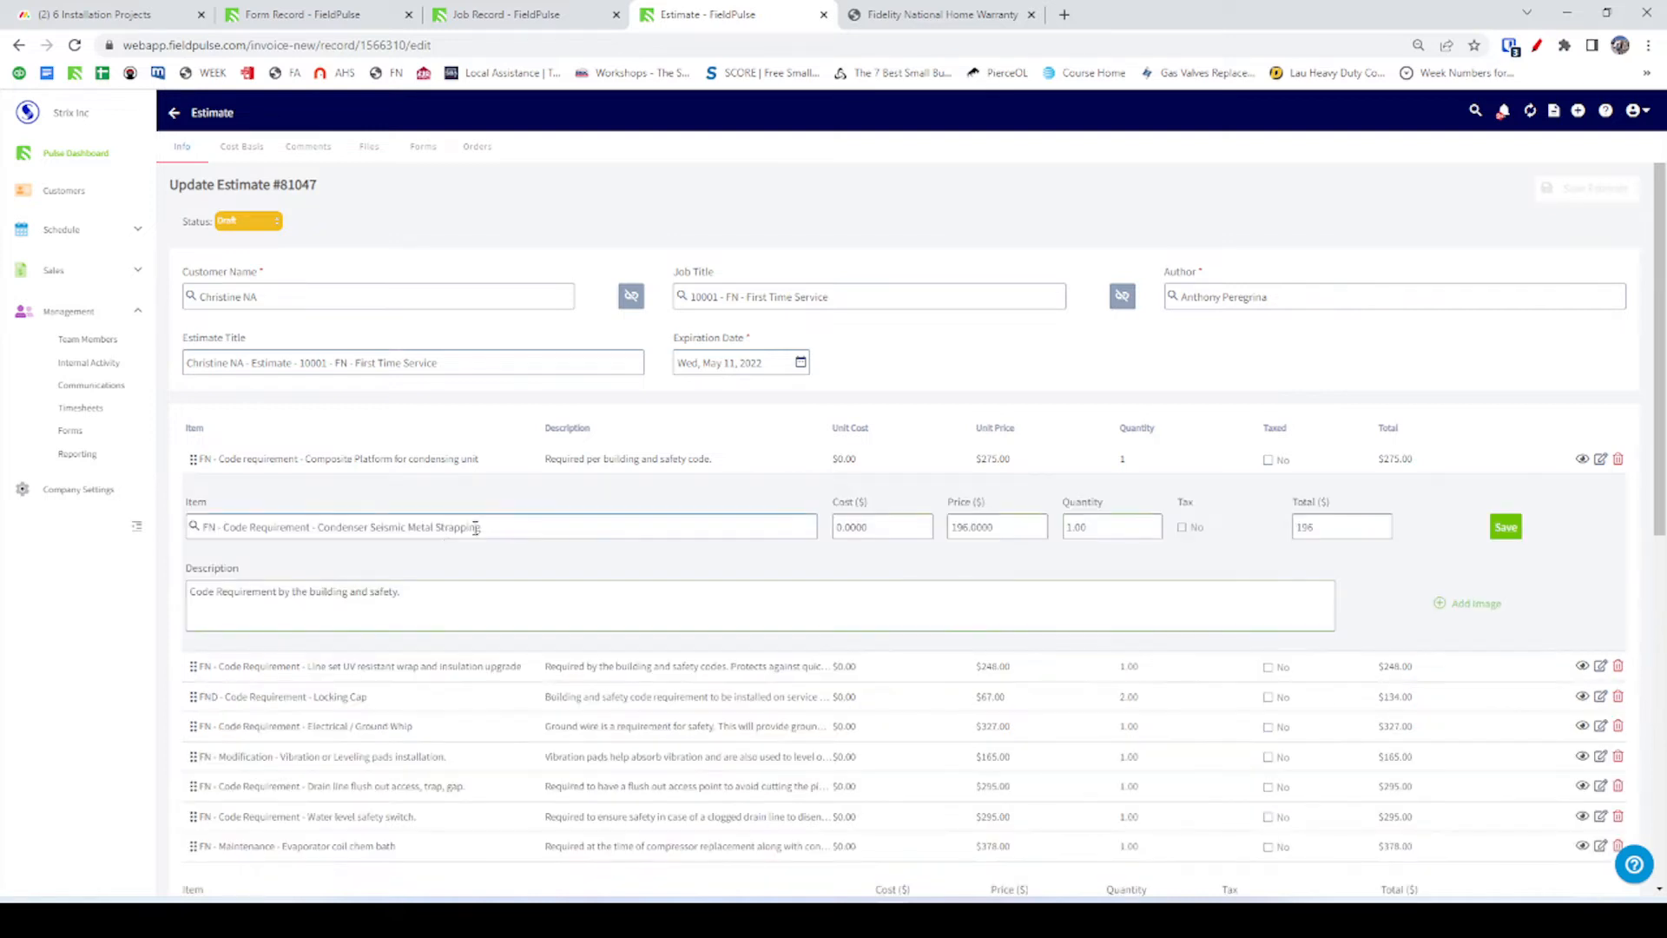
pyautogui.tripleClick(476, 527)
pyautogui.hotkey('ctrl', 'c')
pyautogui.hotkey('alt', 'Tab')
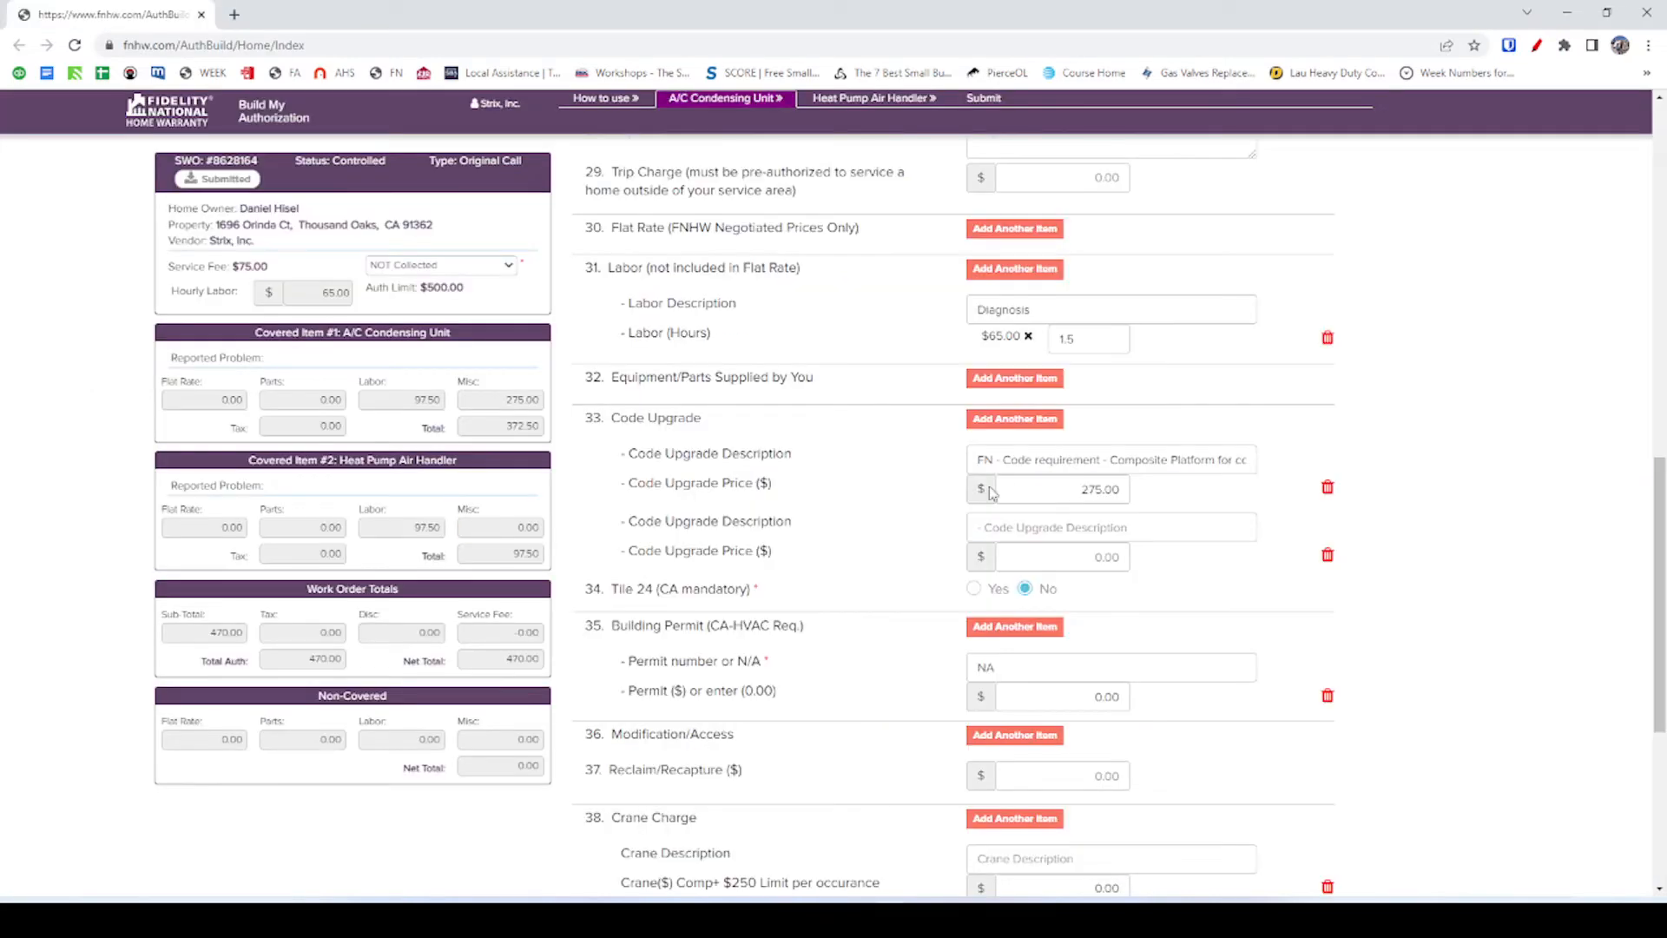
pyautogui.click(1039, 521)
pyautogui.hotkey('ctrl', 'v')
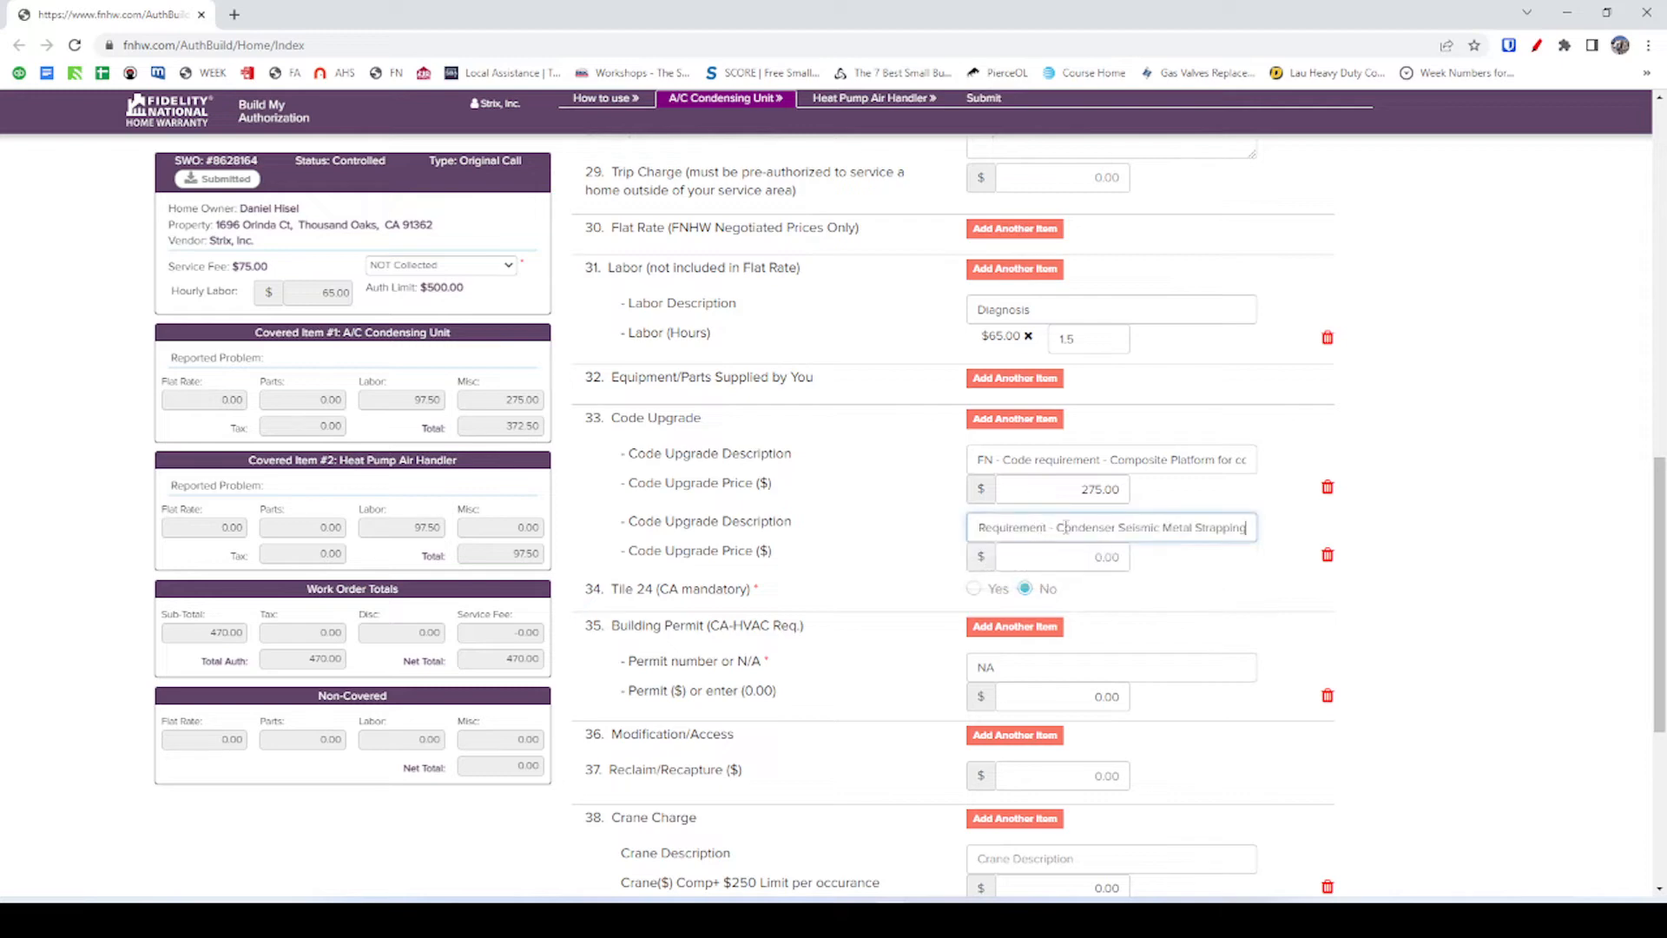
# Copy the 196.00 price into the second Code Upgrade Price so the total recalculates.
pyautogui.hotkey('alt', 'Tab')
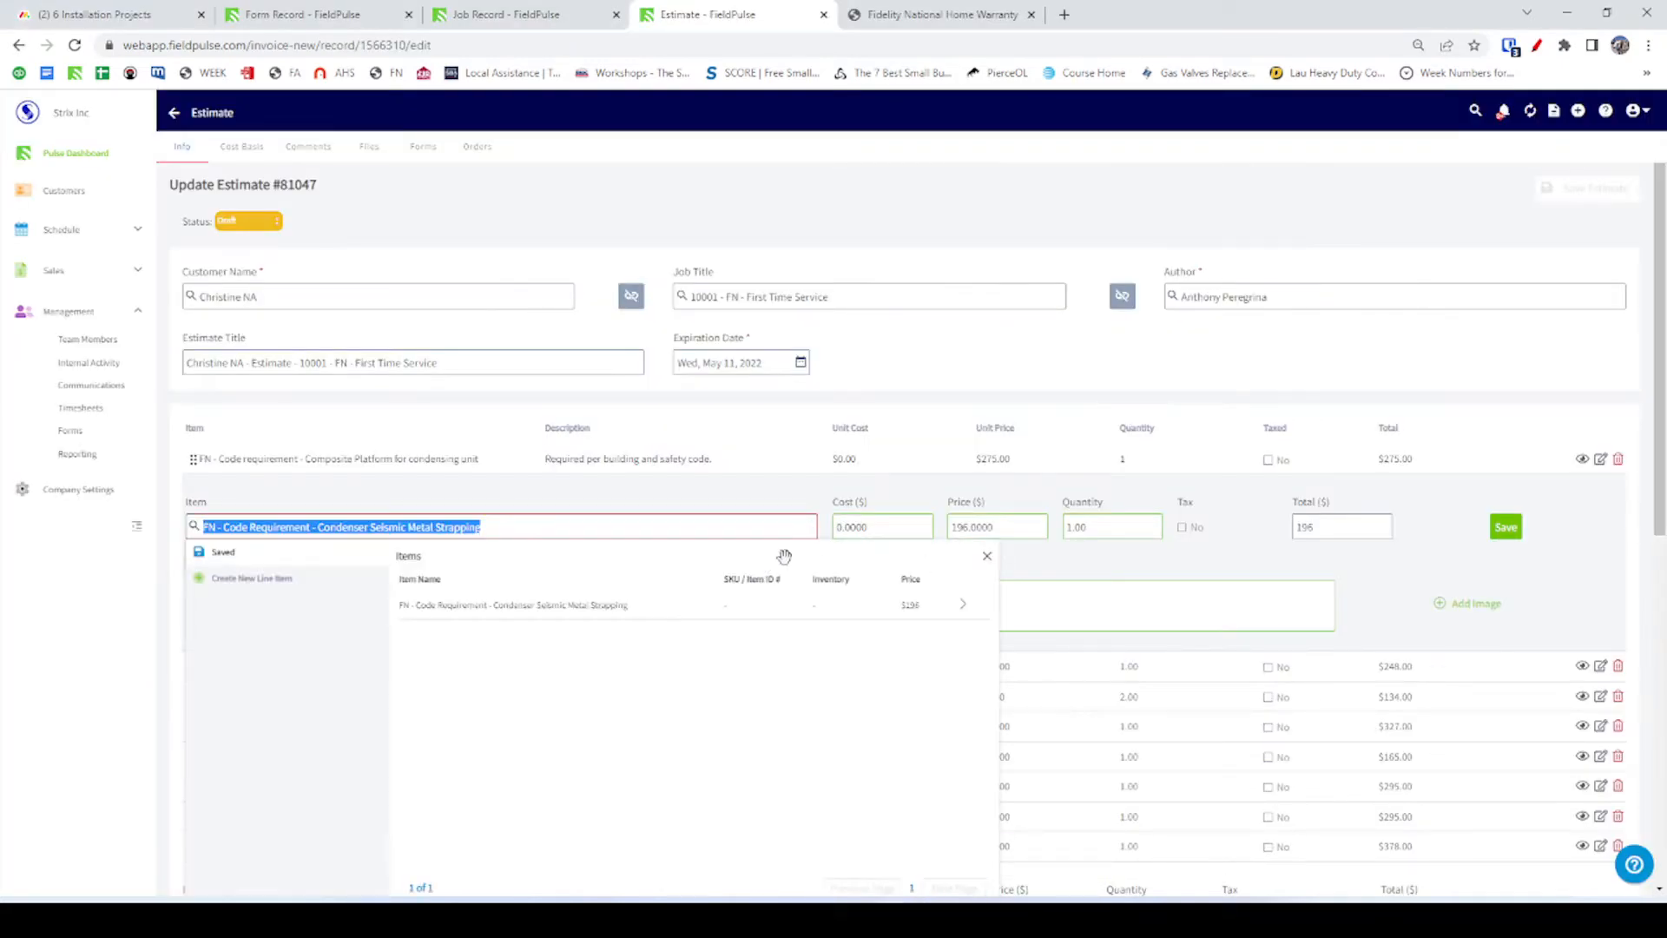
pyautogui.click(987, 556)
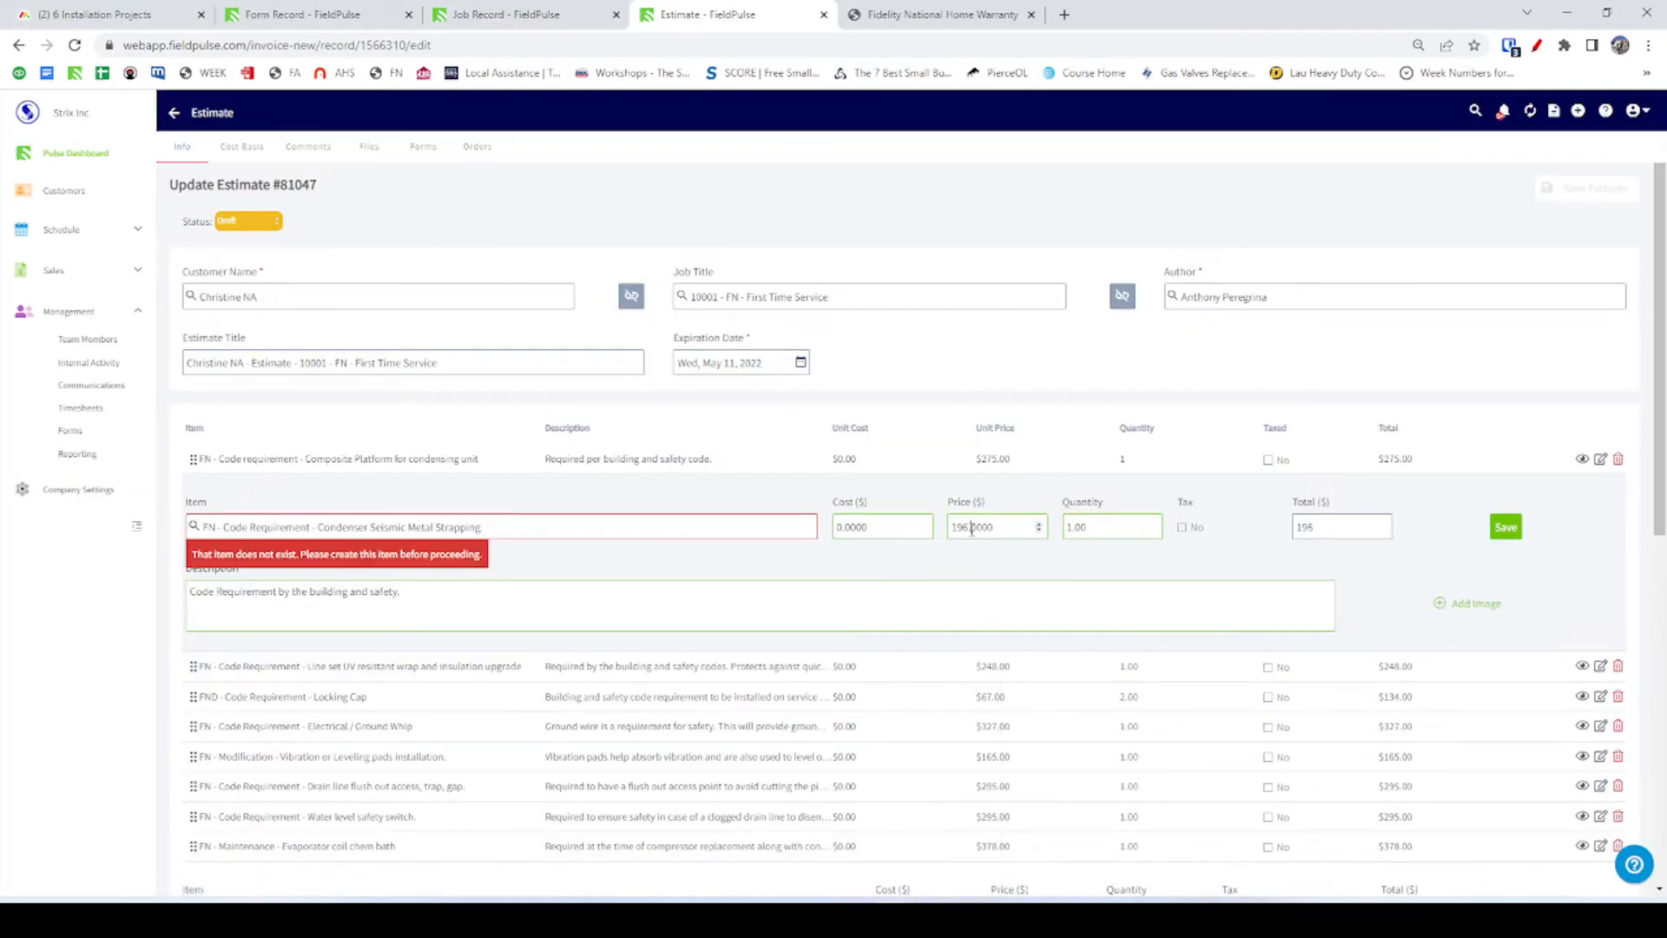
pyautogui.doubleClick(971, 527)
pyautogui.hotkey('ctrl', 'c')
pyautogui.hotkey('alt', 'Tab')
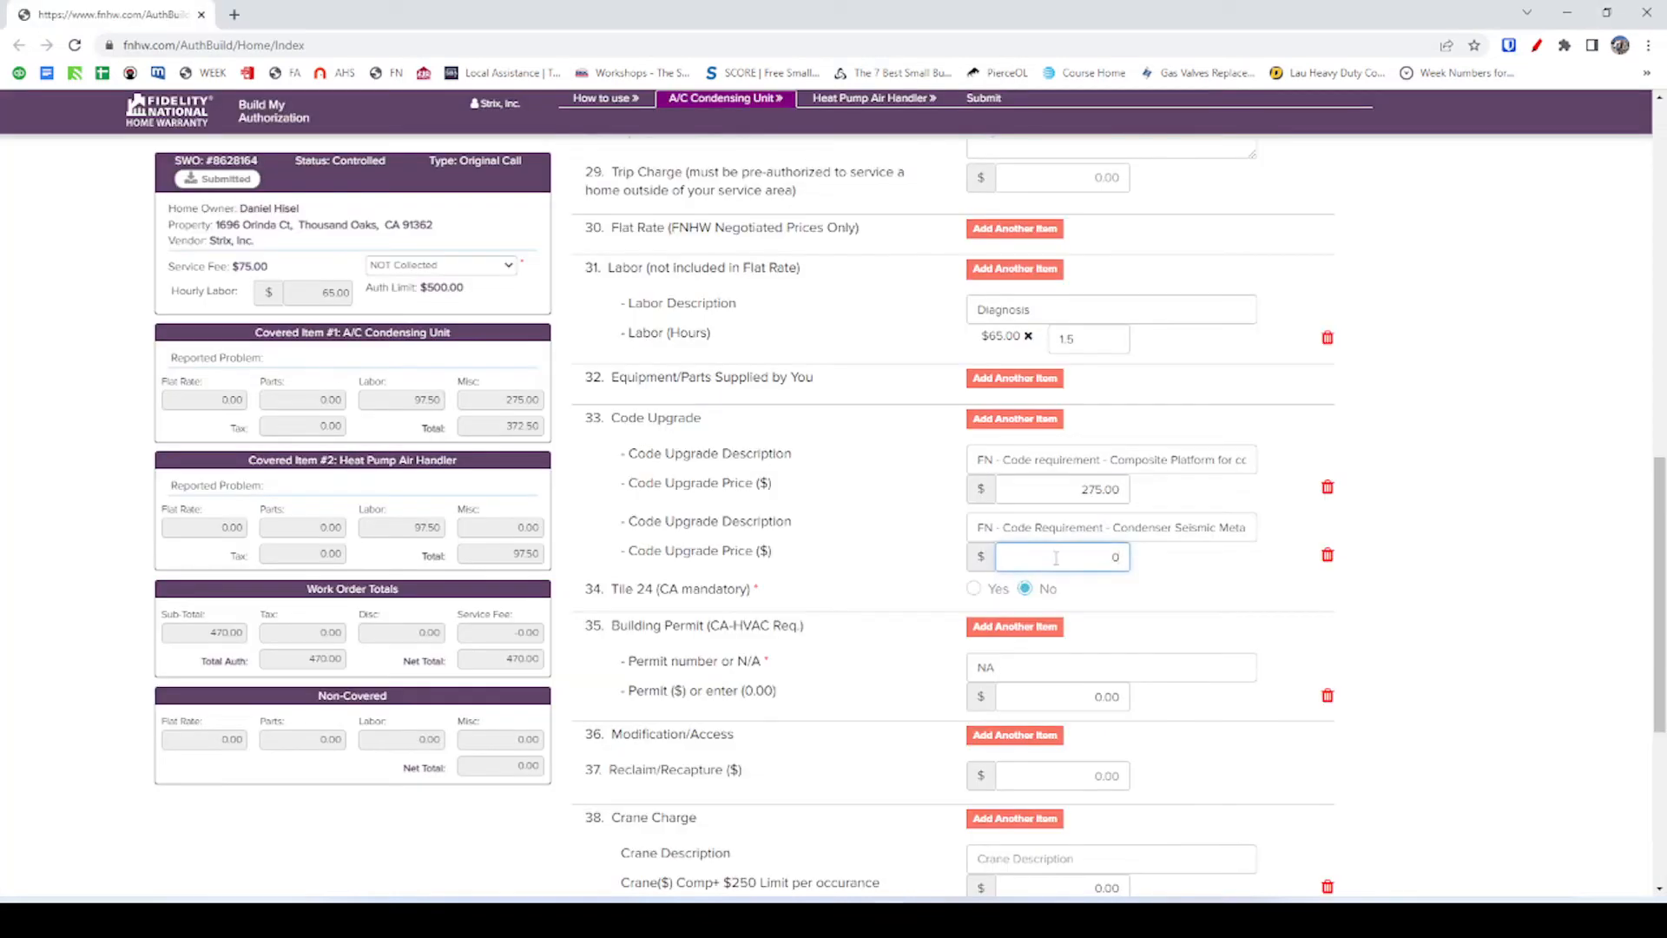
pyautogui.hotkey('ctrl', 'v')
pyautogui.click(1219, 571)
# Re-pick the Condenser Seismic Metal Strapping item and save the line in estimate #81047.
pyautogui.hotkey('alt', 'Tab')
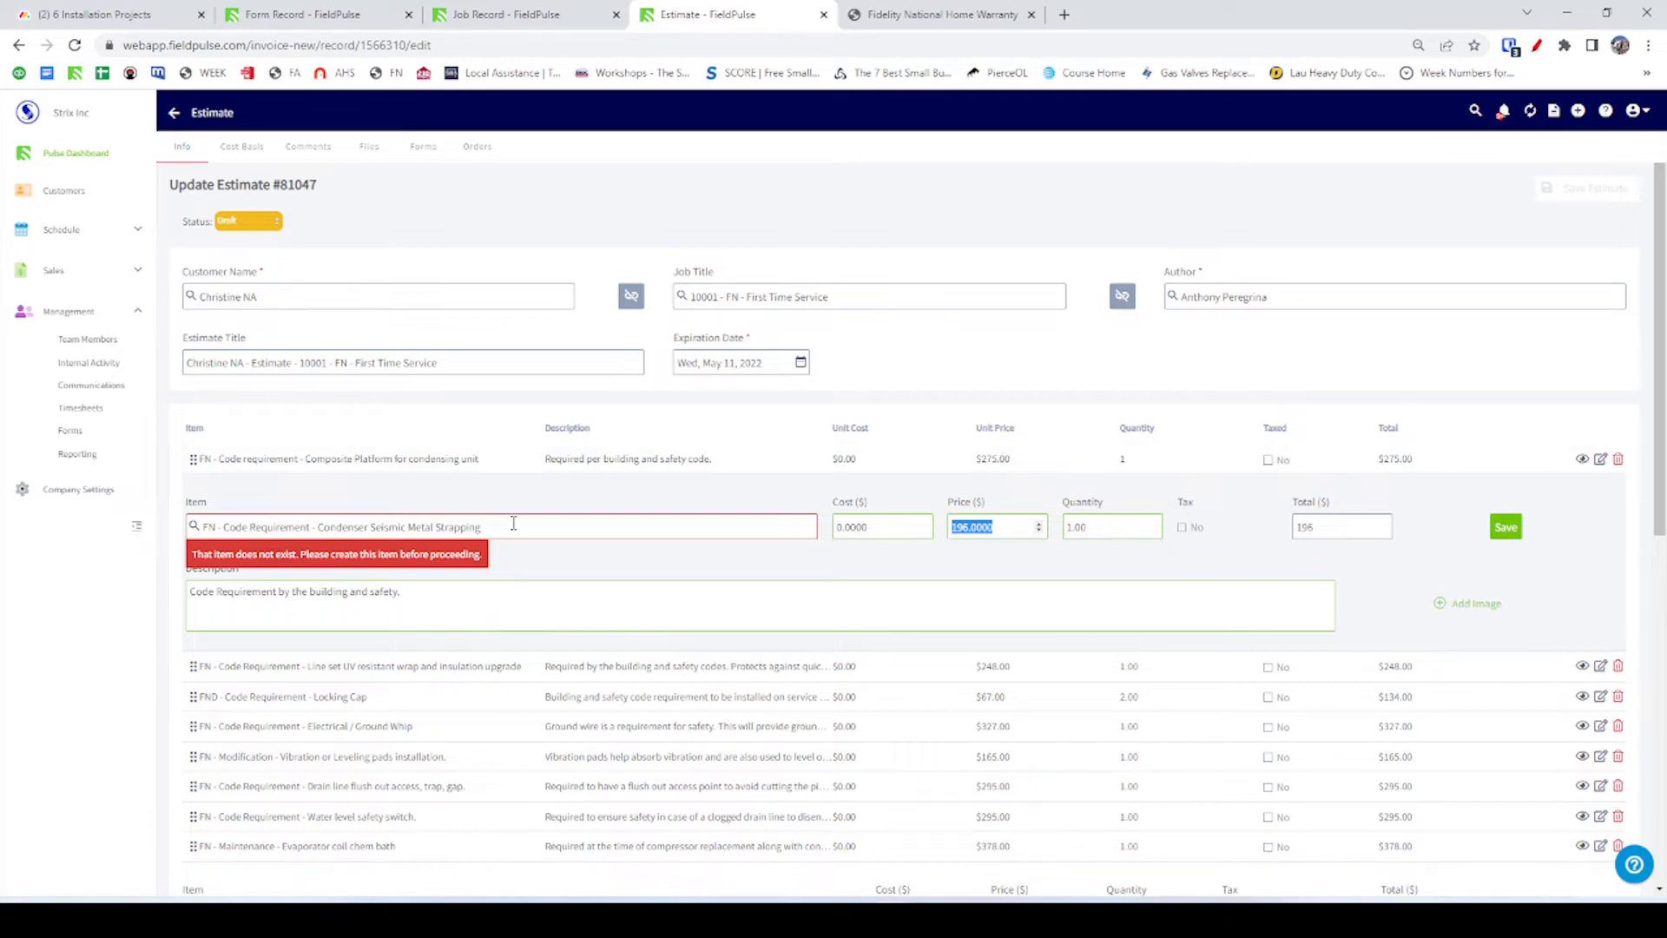
pyautogui.click(542, 536)
pyautogui.write('g')
pyautogui.click(487, 605)
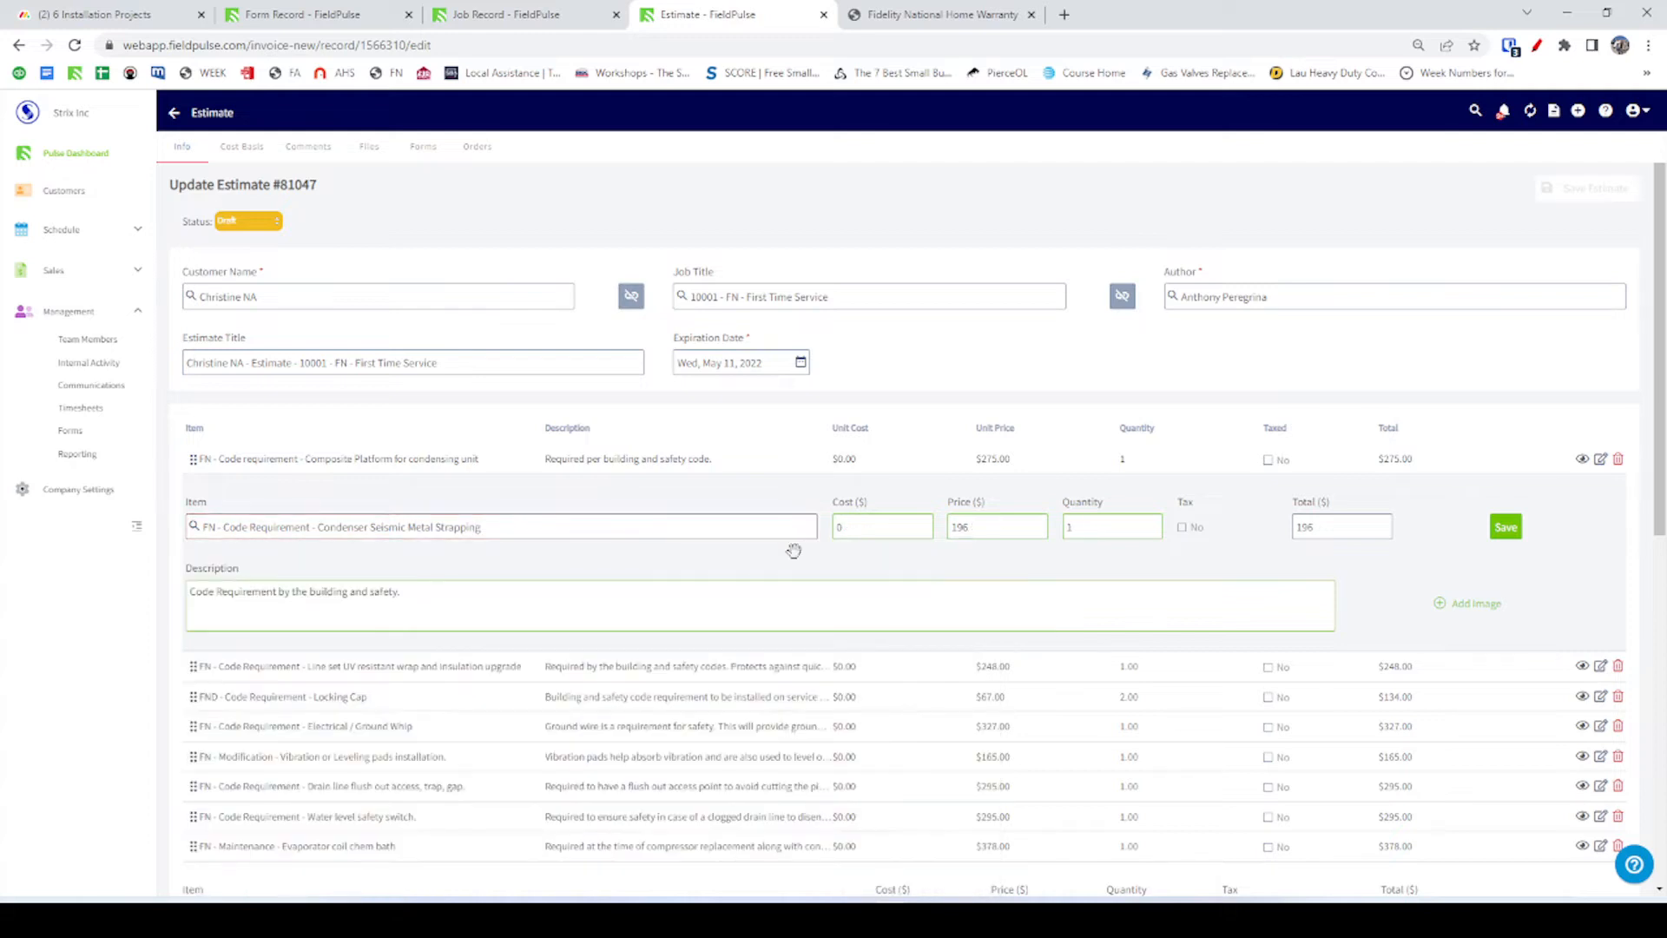
pyautogui.click(1506, 526)
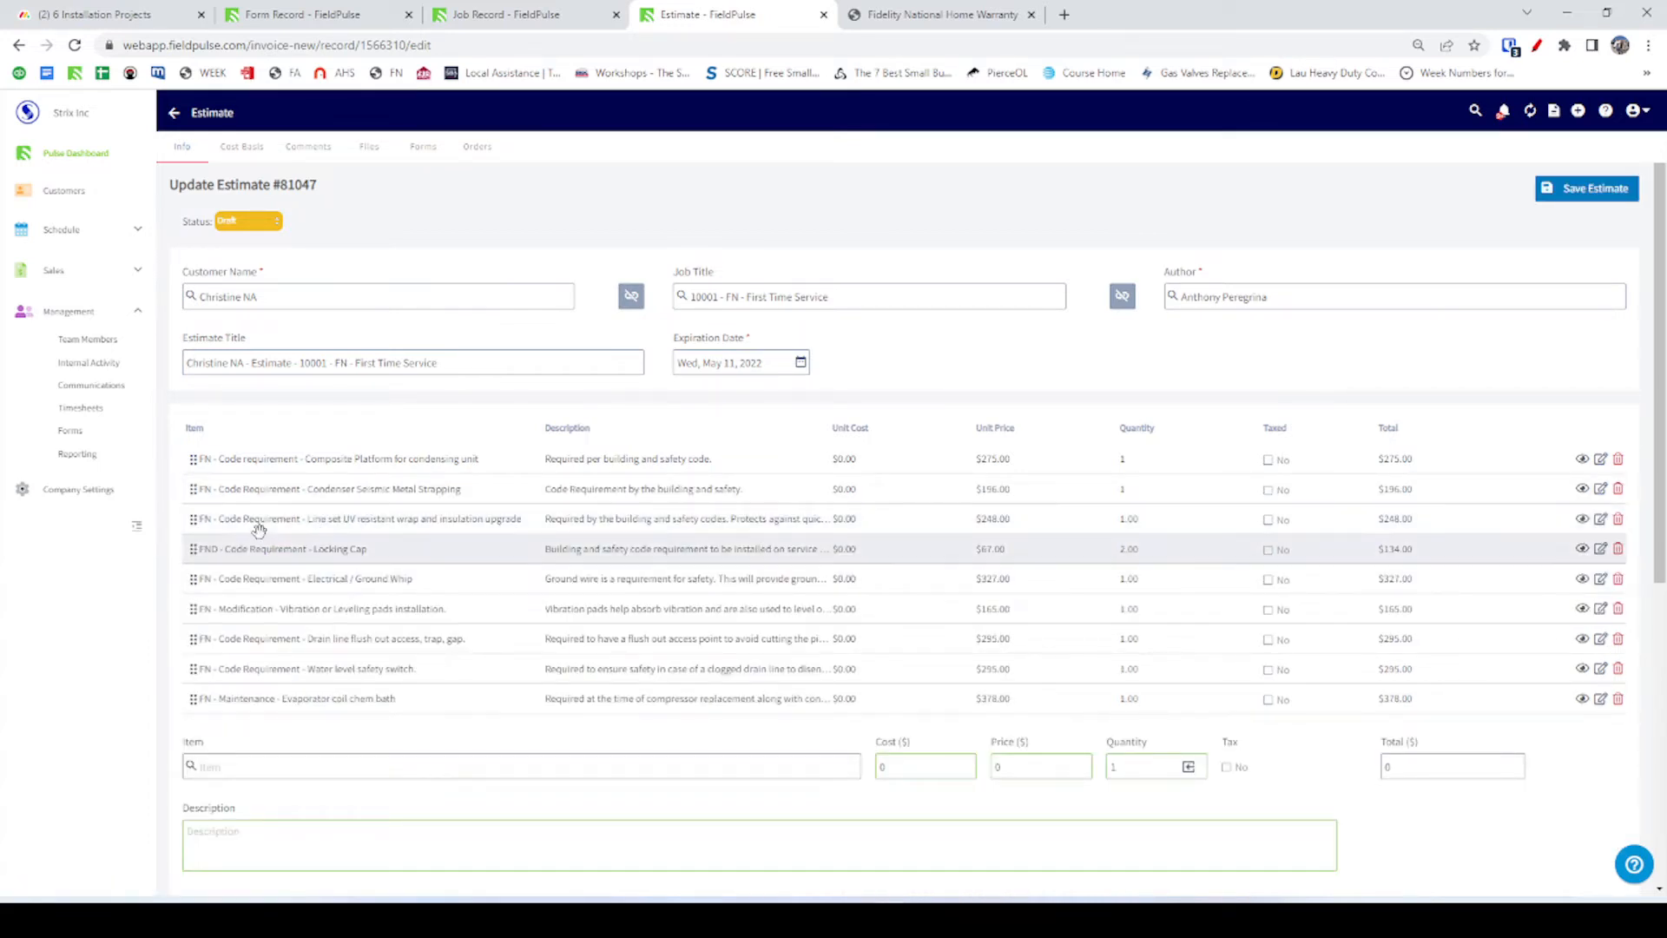
# Add a code upgrade row for Line set UV resistant wrap priced 248.00.
pyautogui.click(360, 522)
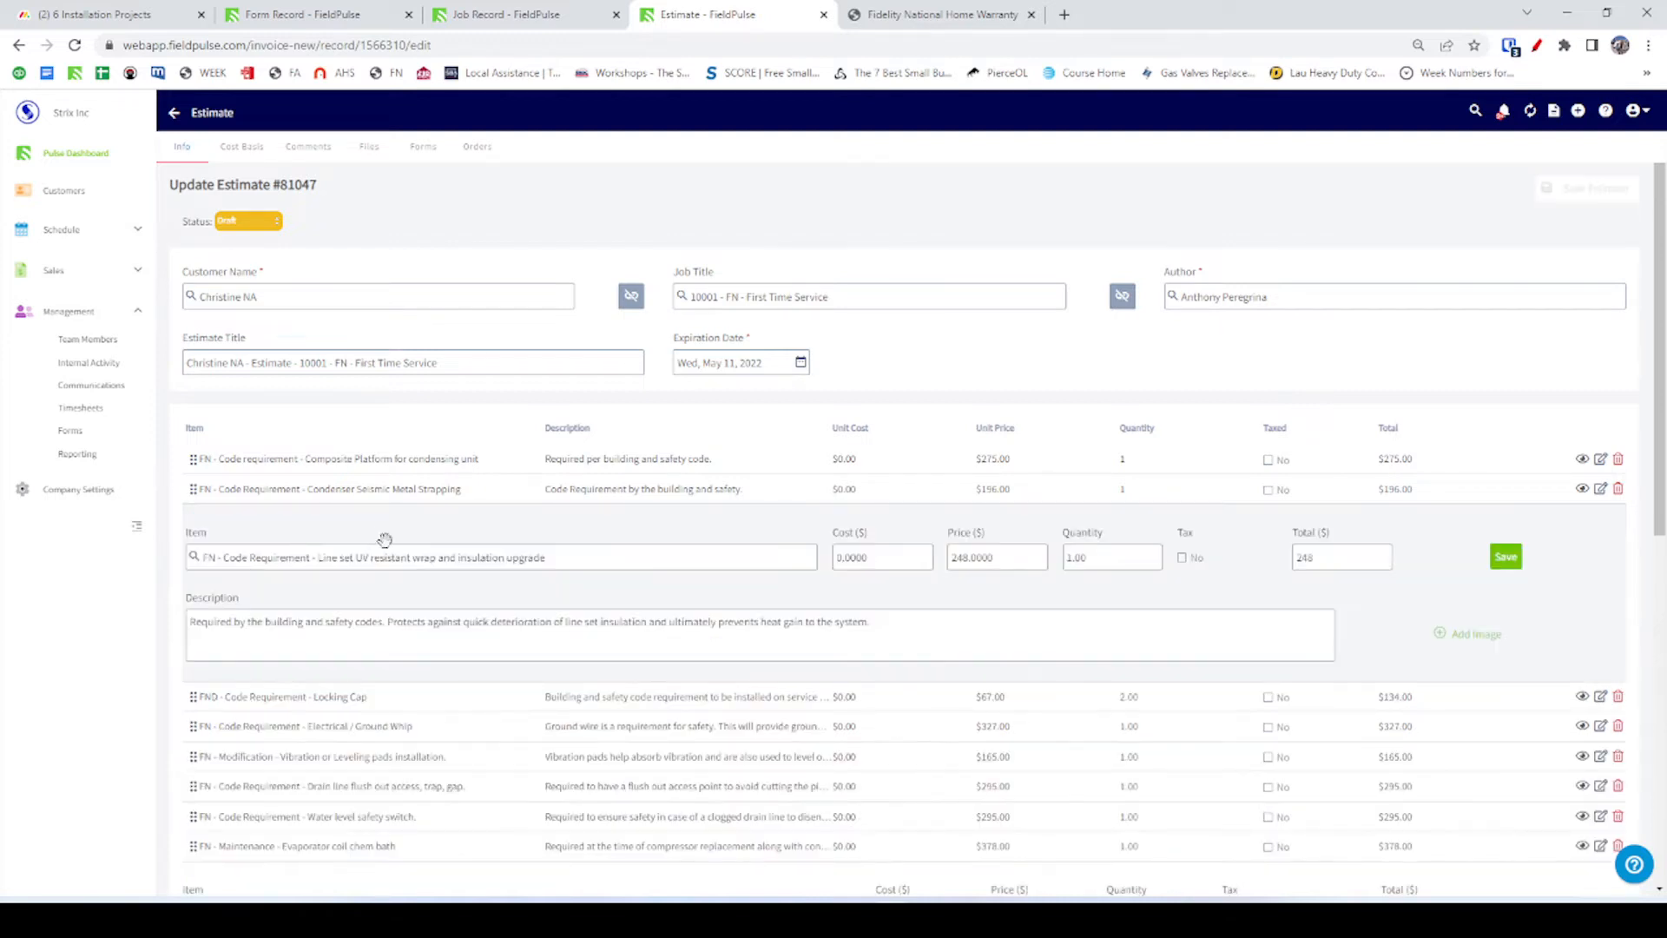
pyautogui.tripleClick(413, 560)
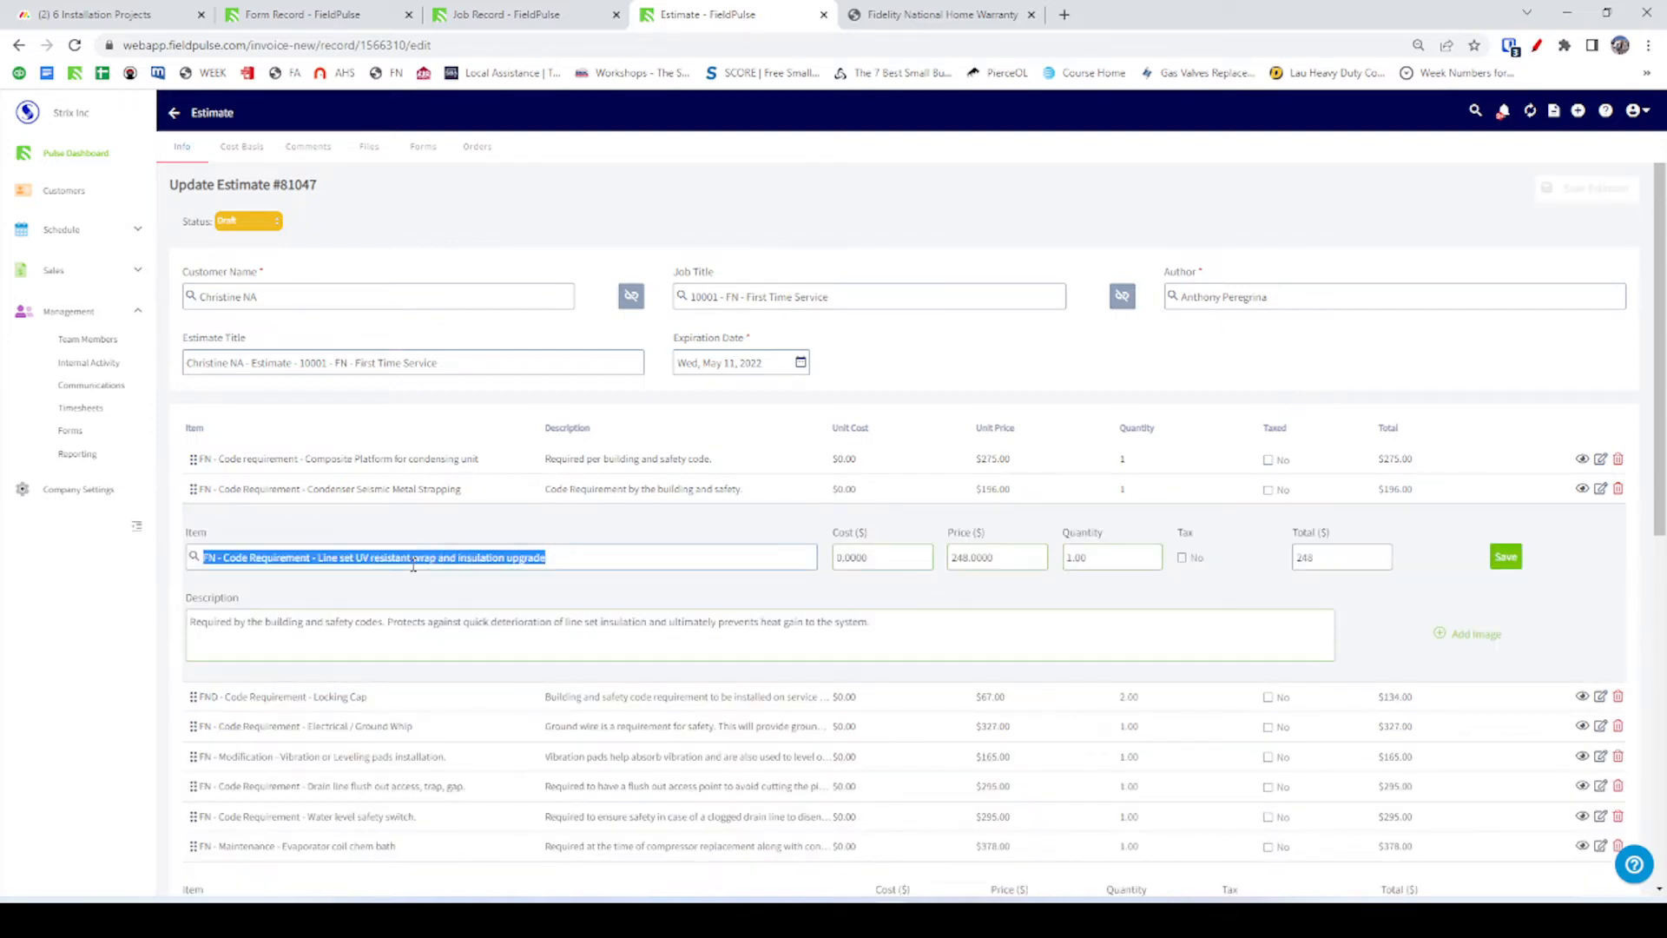
pyautogui.hotkey('alt', 'Tab')
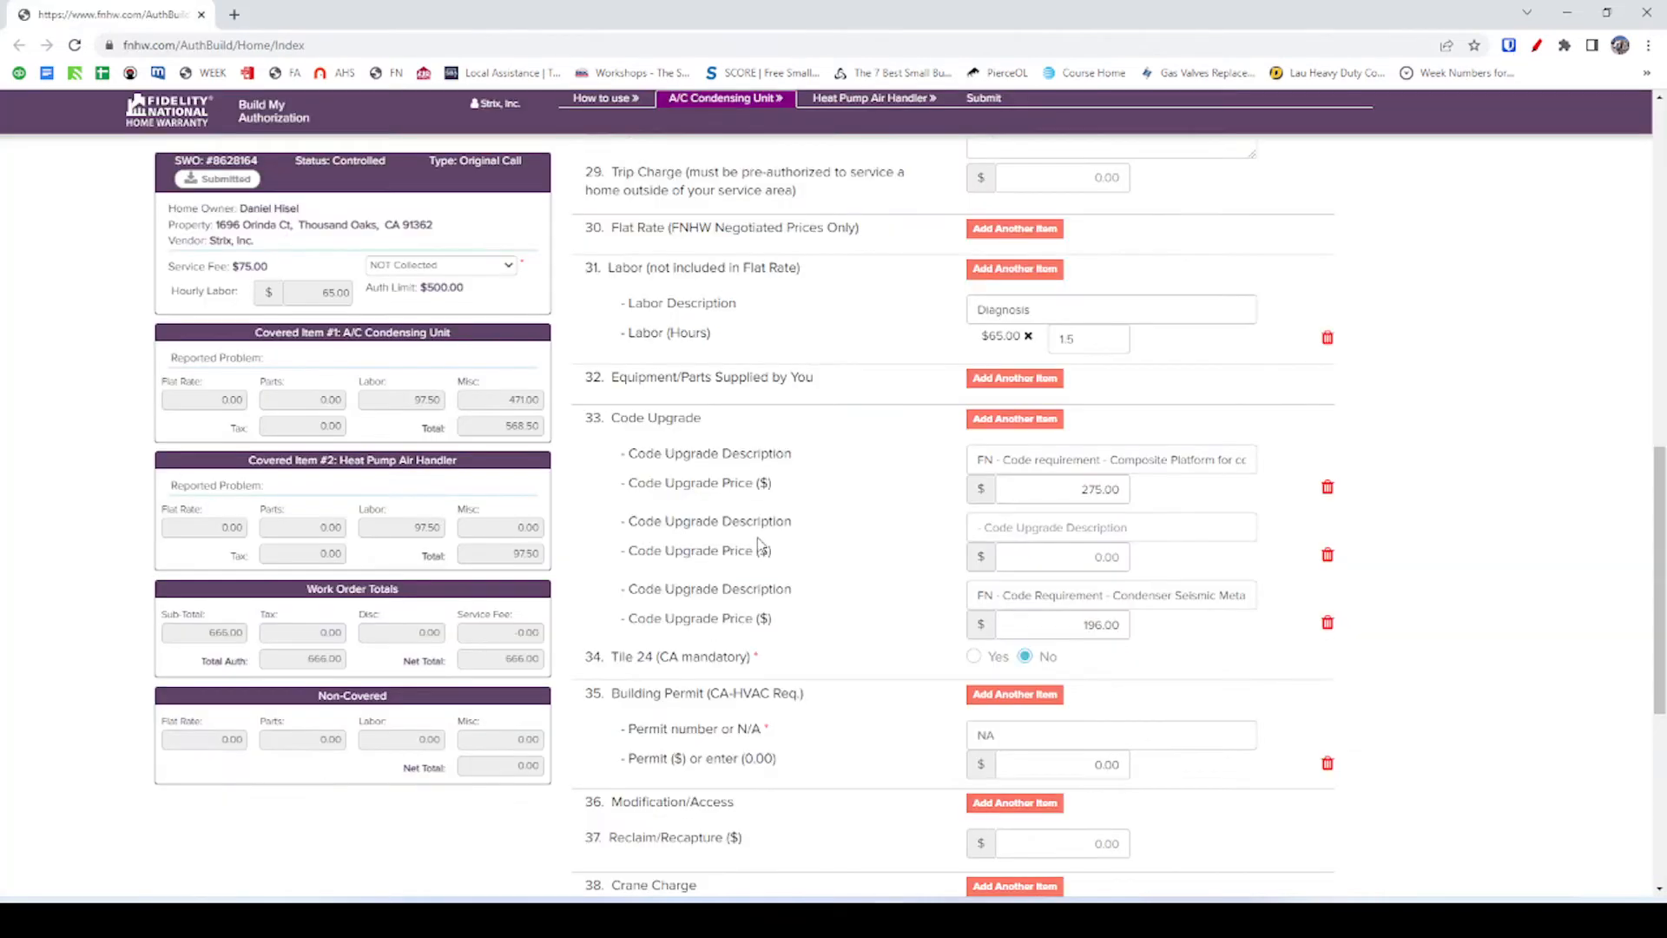
pyautogui.click(1060, 418)
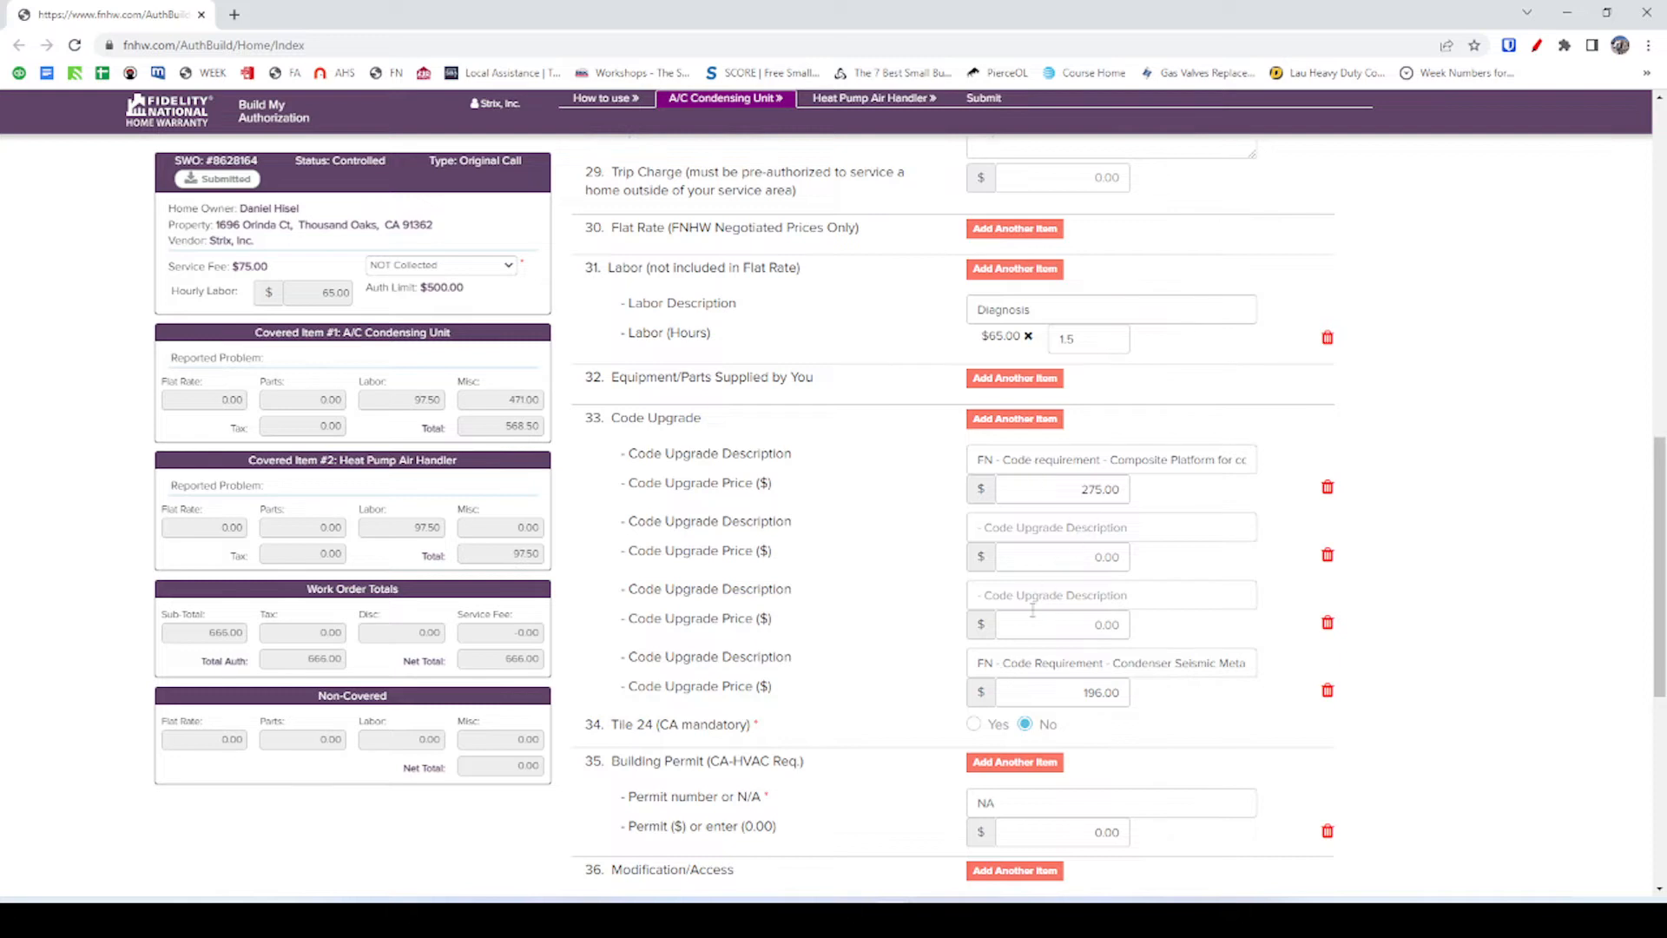
pyautogui.click(1037, 527)
pyautogui.hotkey('ctrl', 'v')
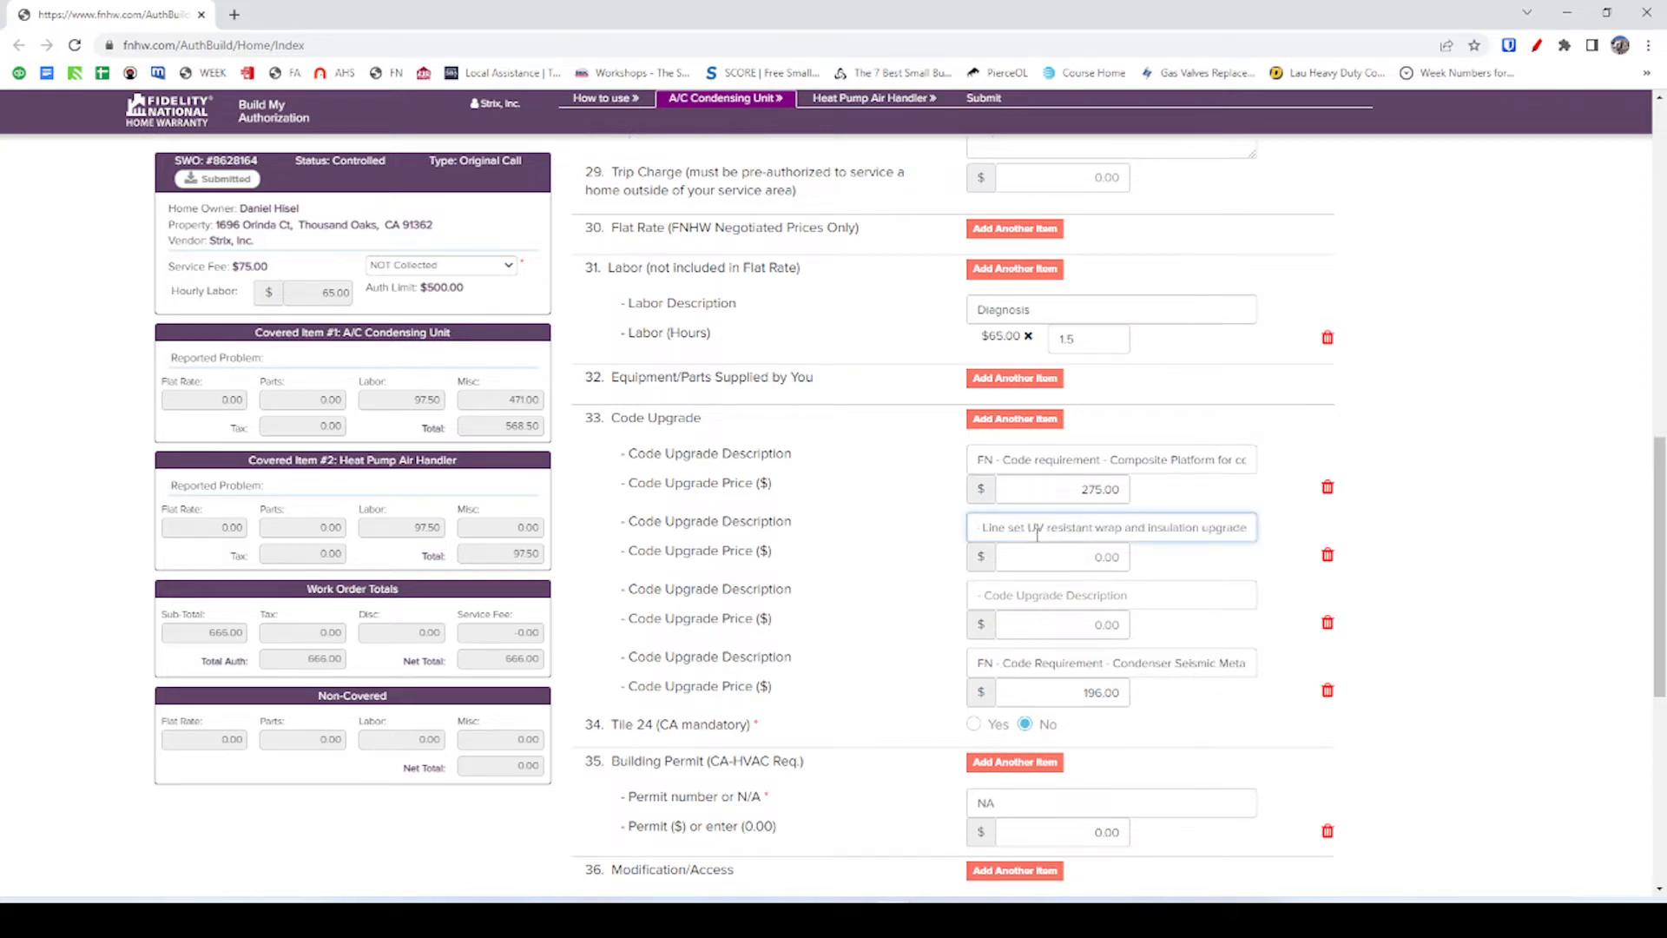
pyautogui.click(1085, 566)
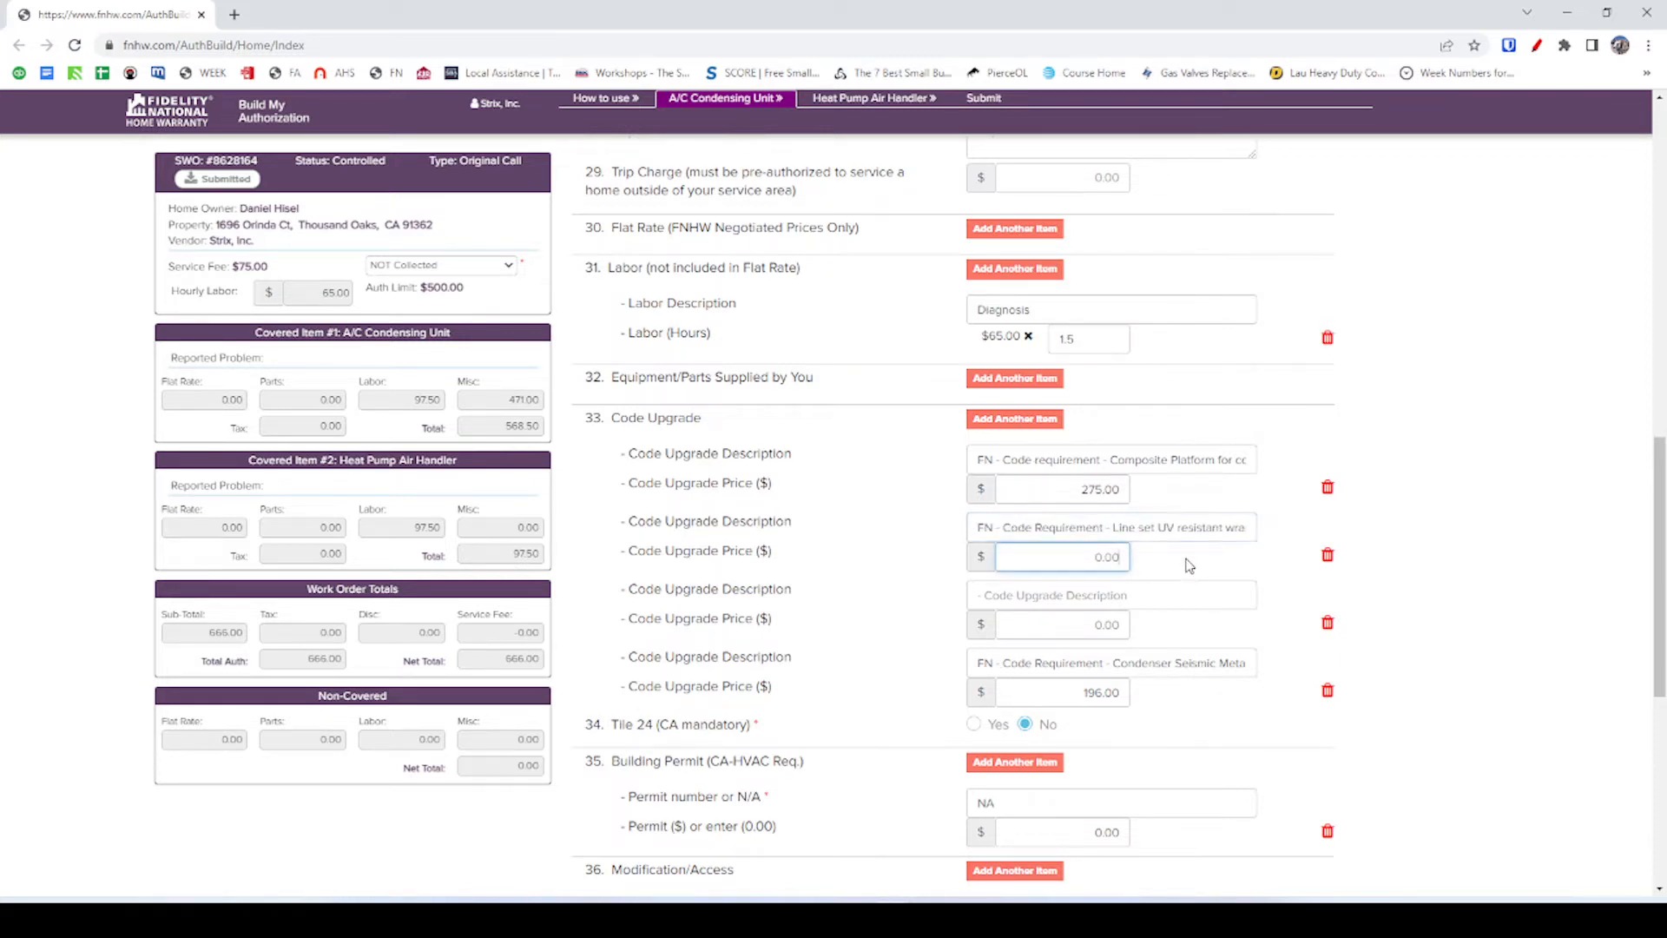
pyautogui.click(1188, 565)
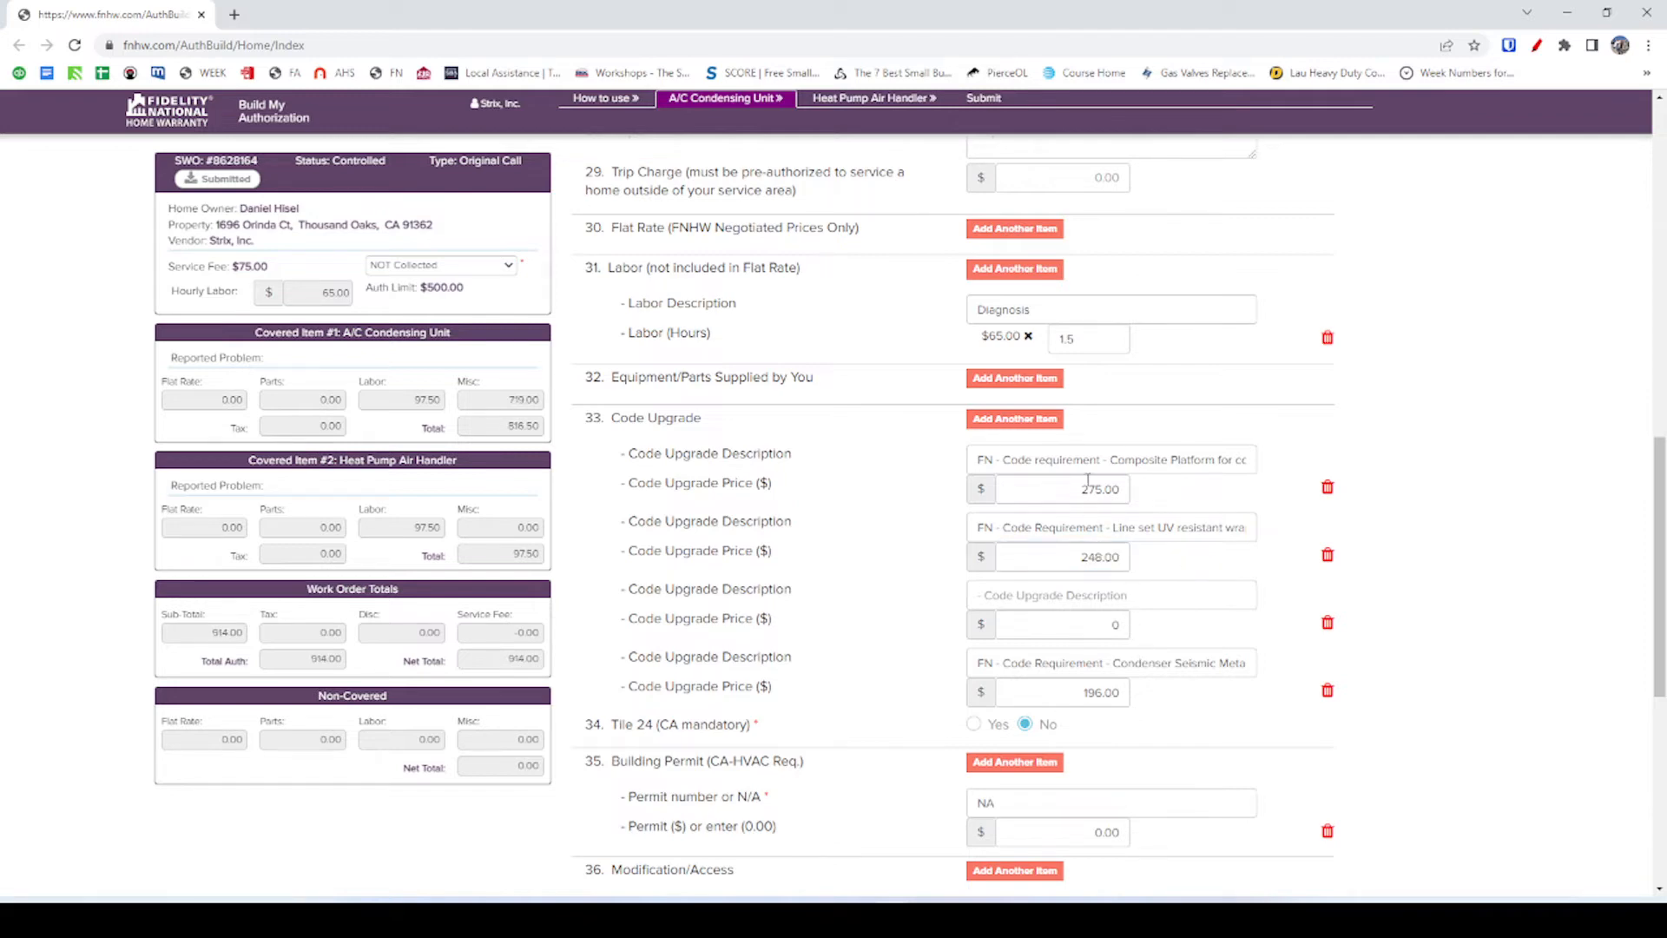
# Re-pick the saved Line set UV resistant wrap item and save its estimate line.
pyautogui.hotkey('alt', 'Tab')
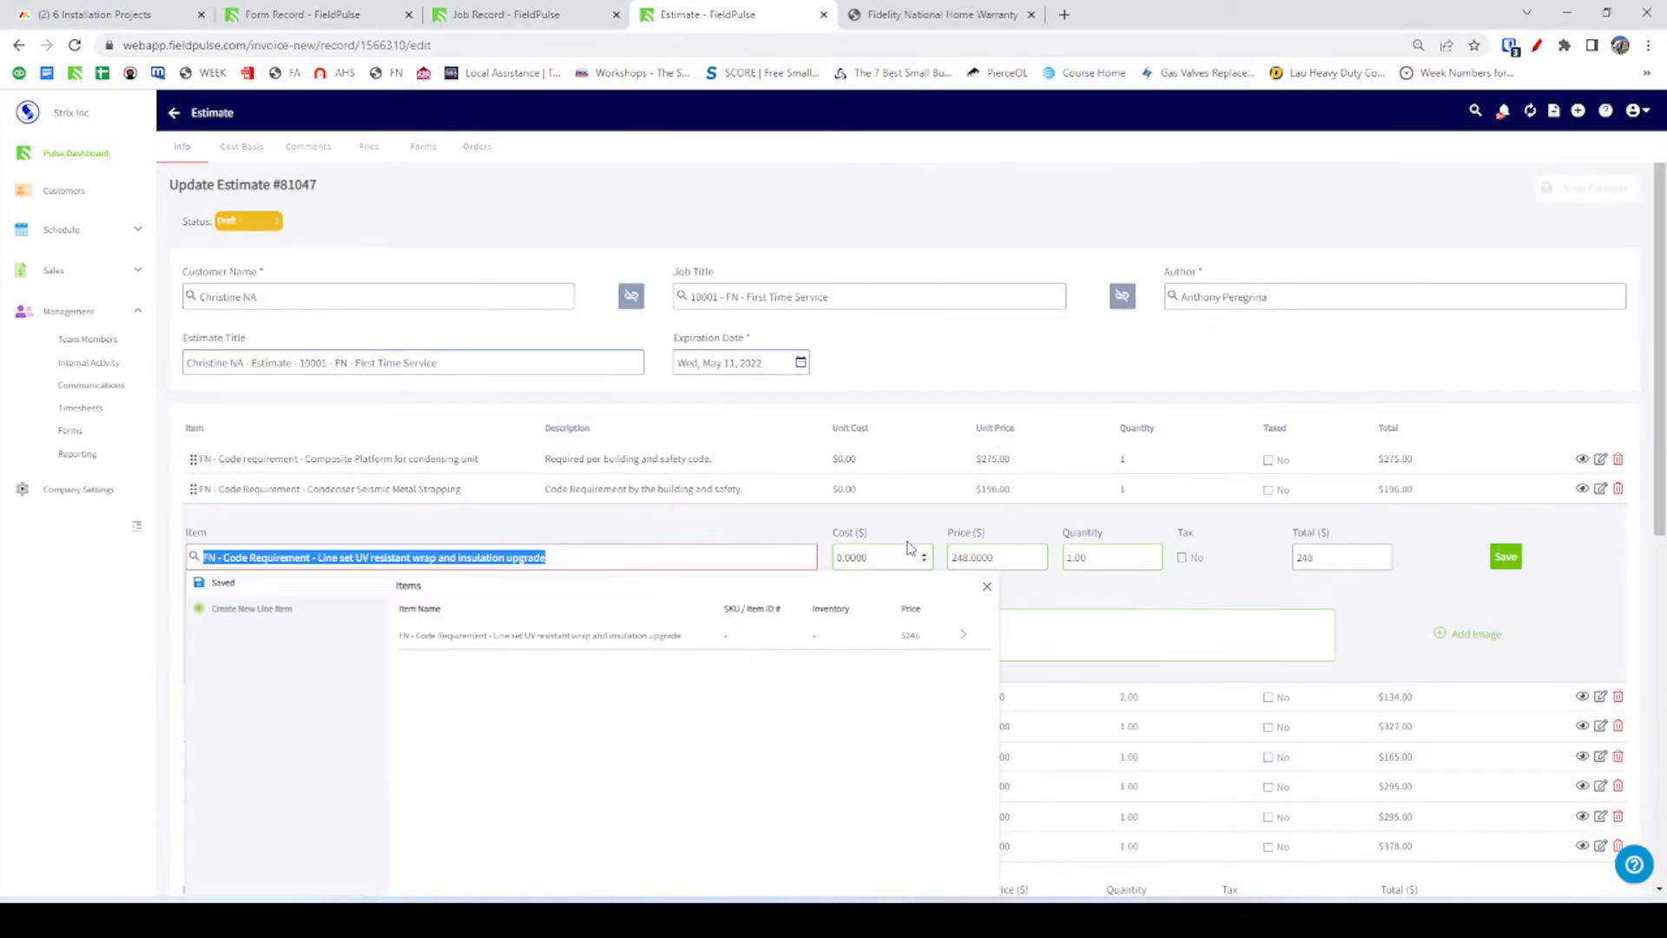
pyautogui.click(633, 565)
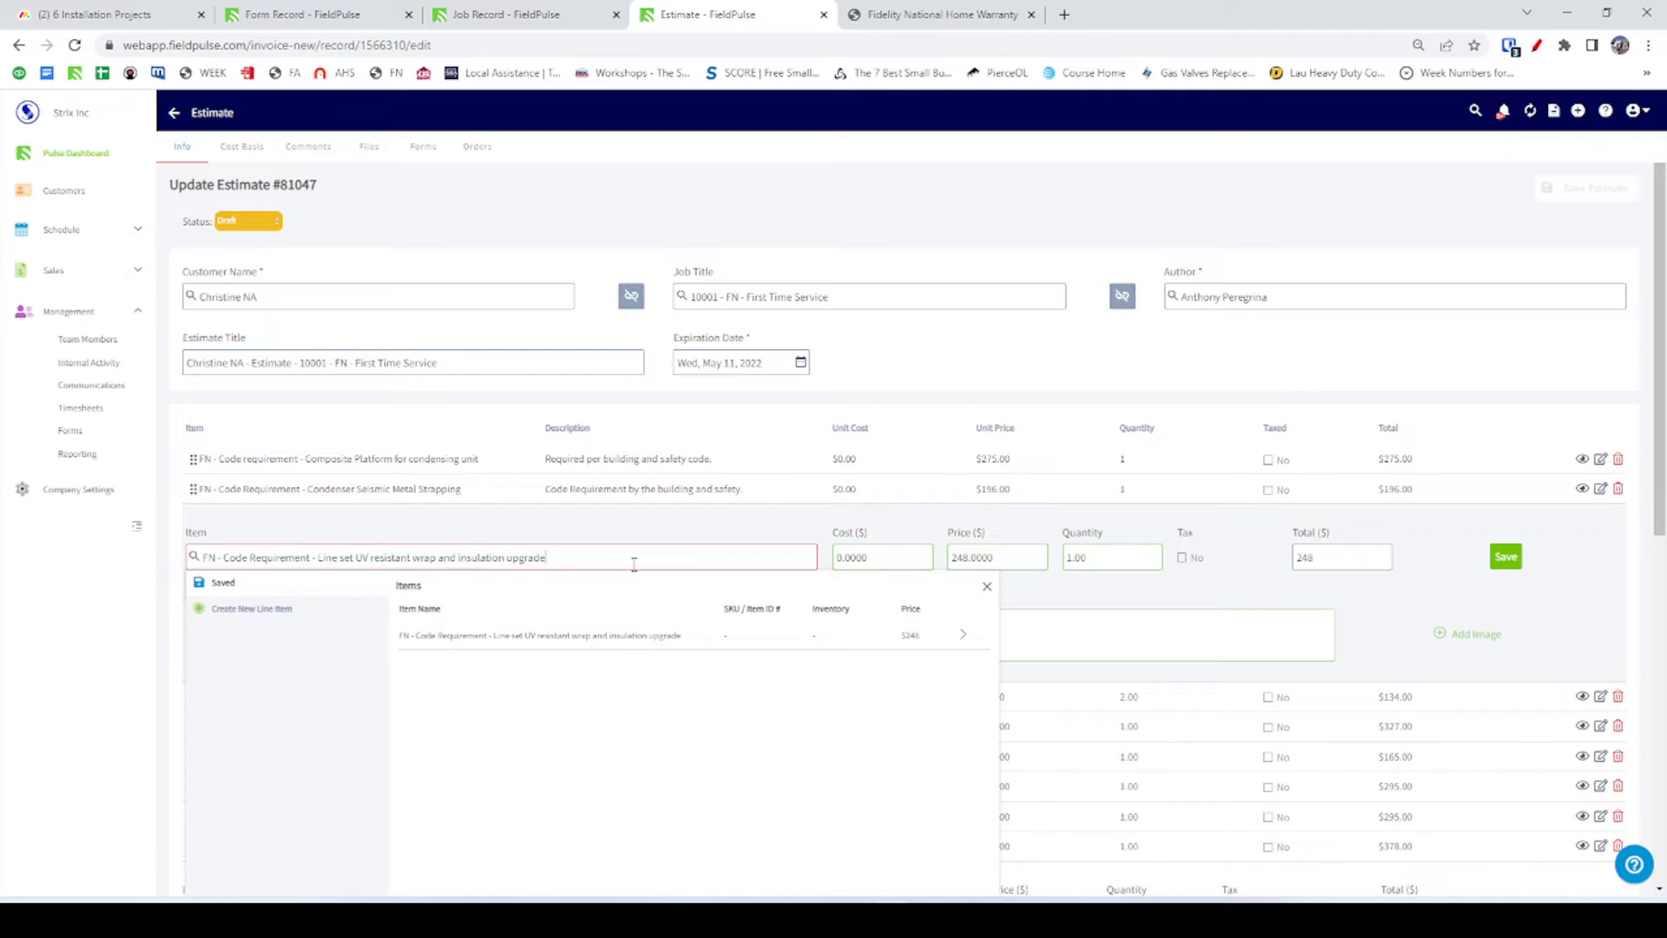
pyautogui.click(633, 637)
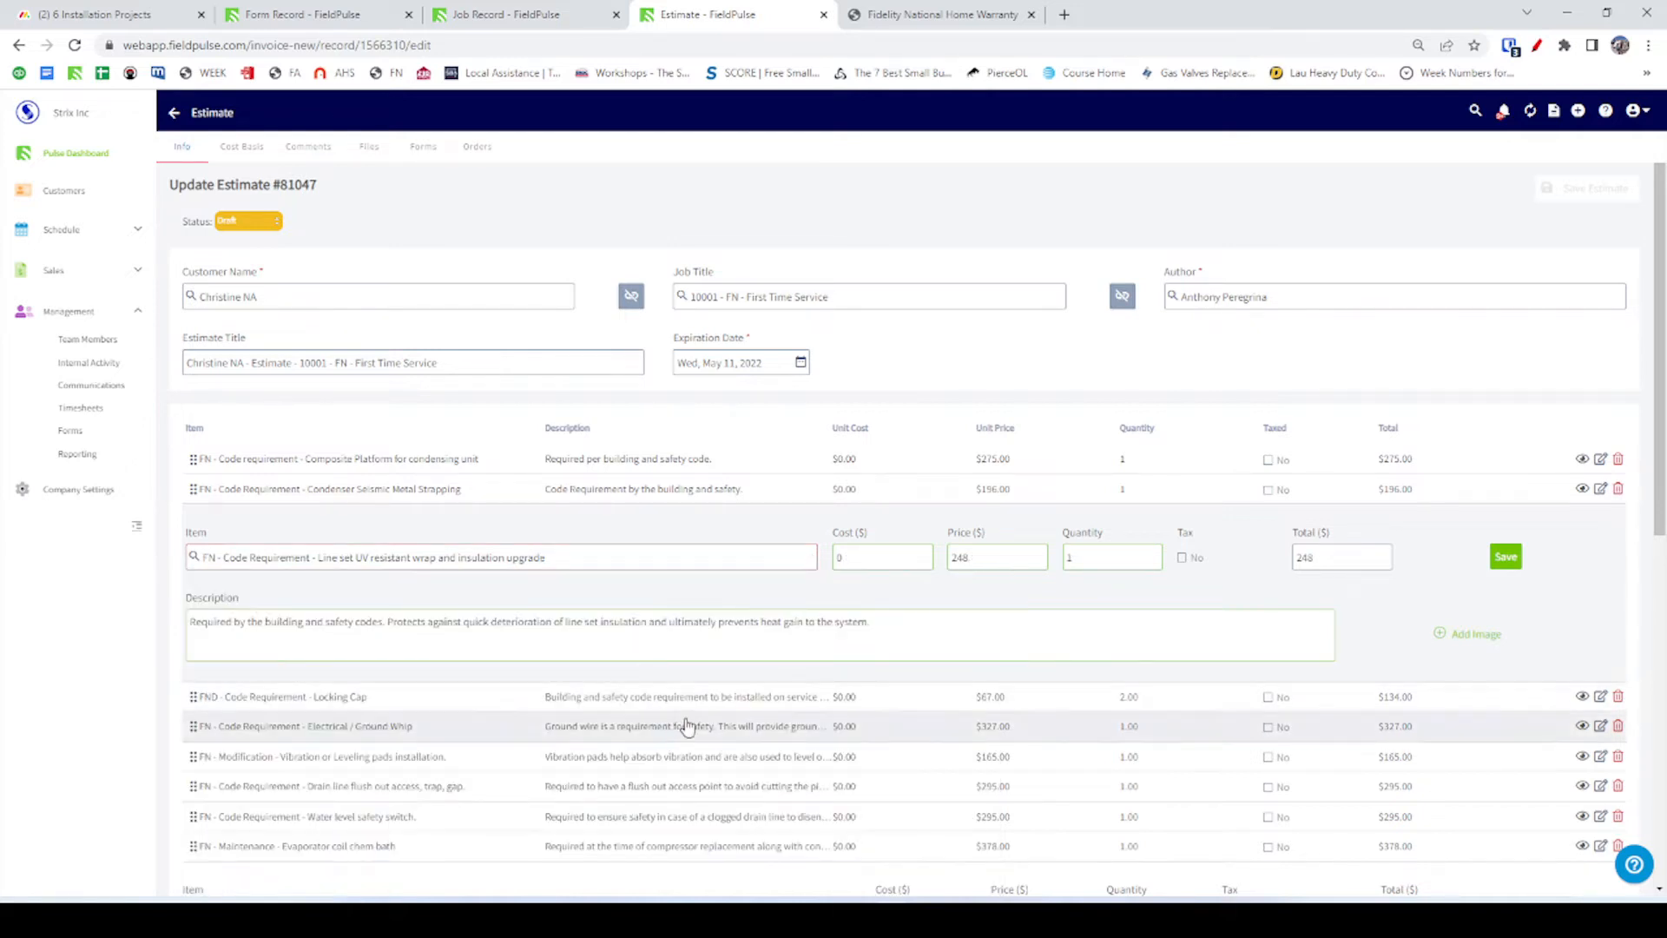
pyautogui.click(1505, 556)
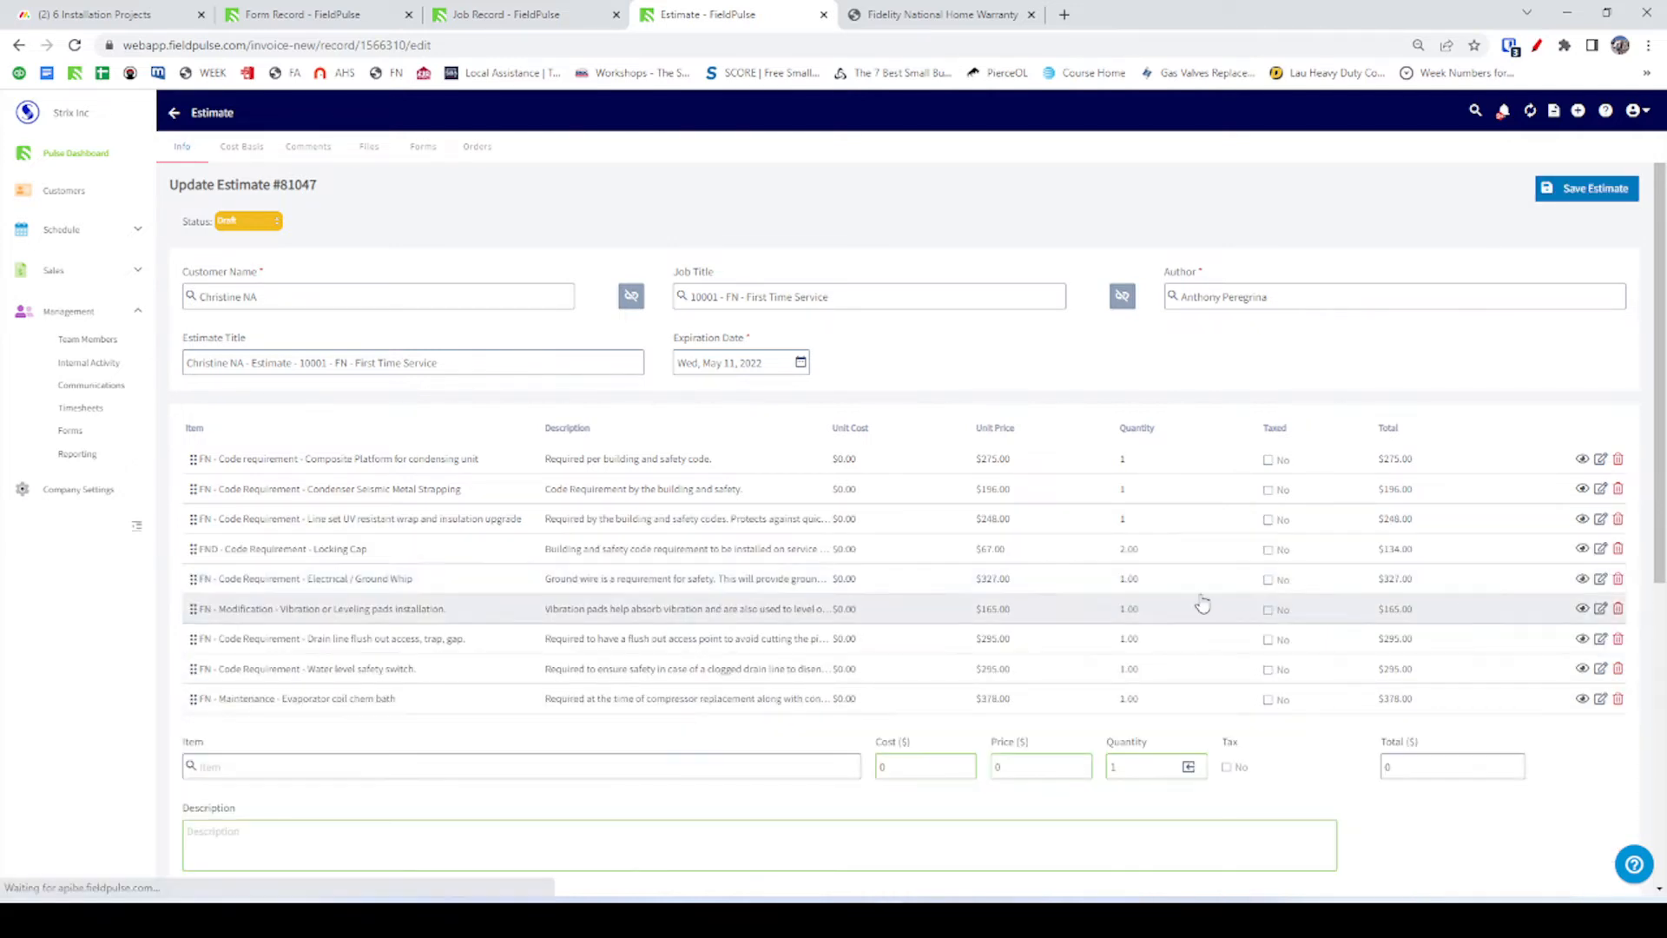
# Copy the FND Locking Cap item name into the remaining Code Upgrade Description.
pyautogui.click(276, 553)
pyautogui.moveTo(386, 599); pyautogui.dragTo(110, 611)
pyautogui.hotkey('ctrl', 'c')
pyautogui.hotkey('alt', 'Tab')
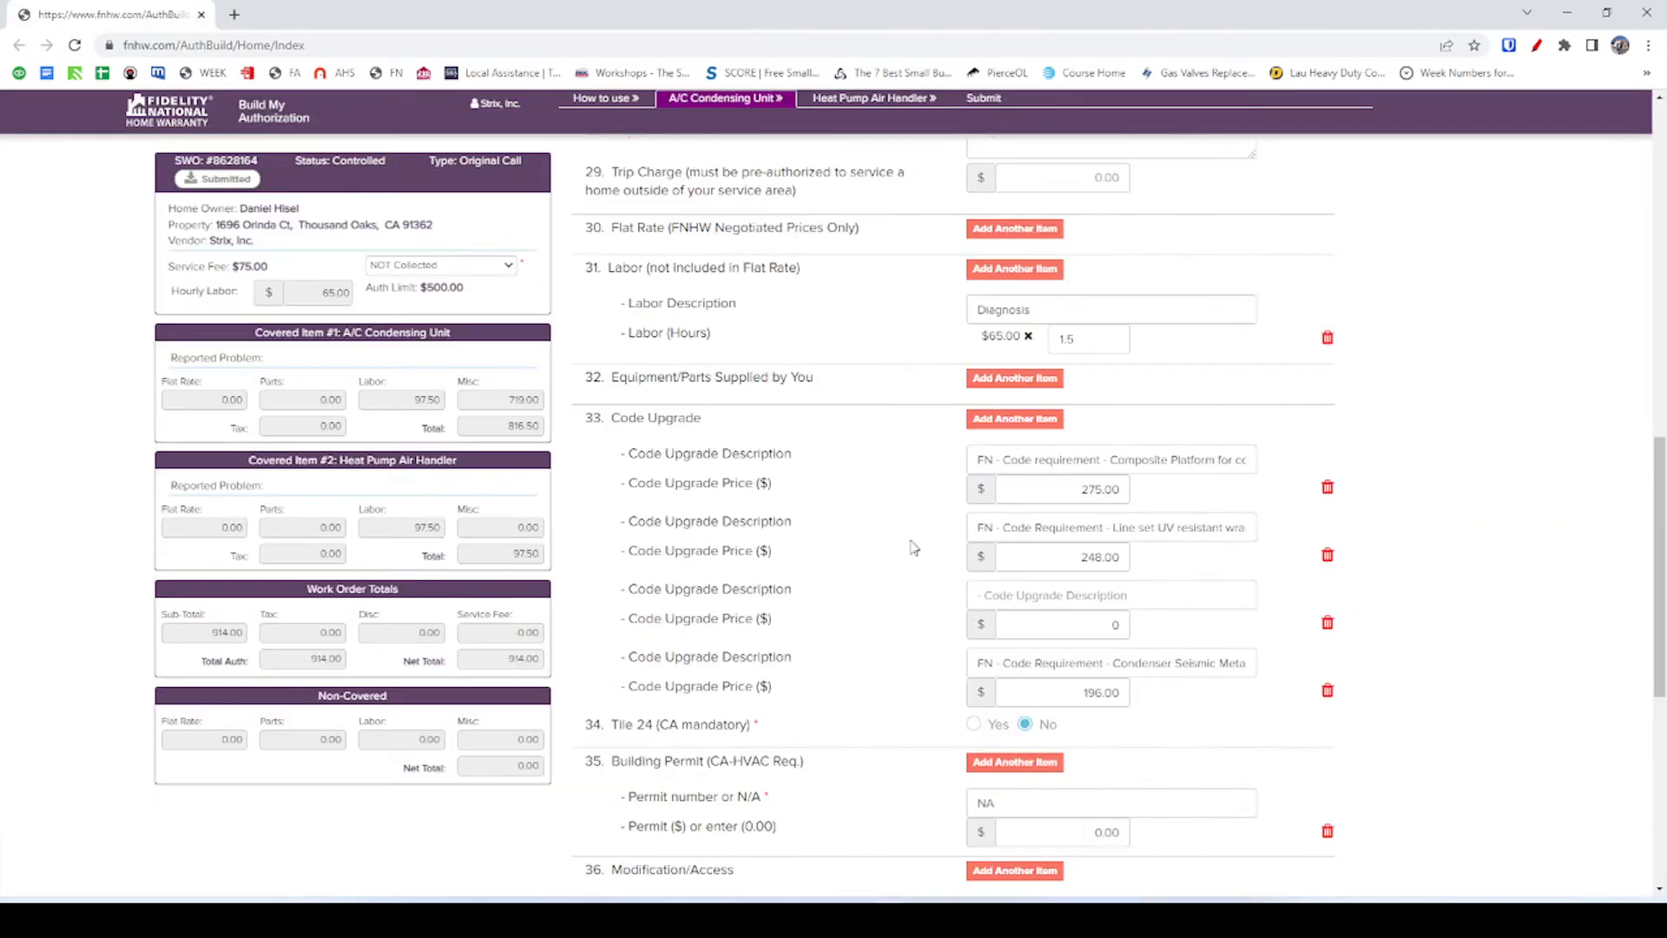
pyautogui.click(1017, 598)
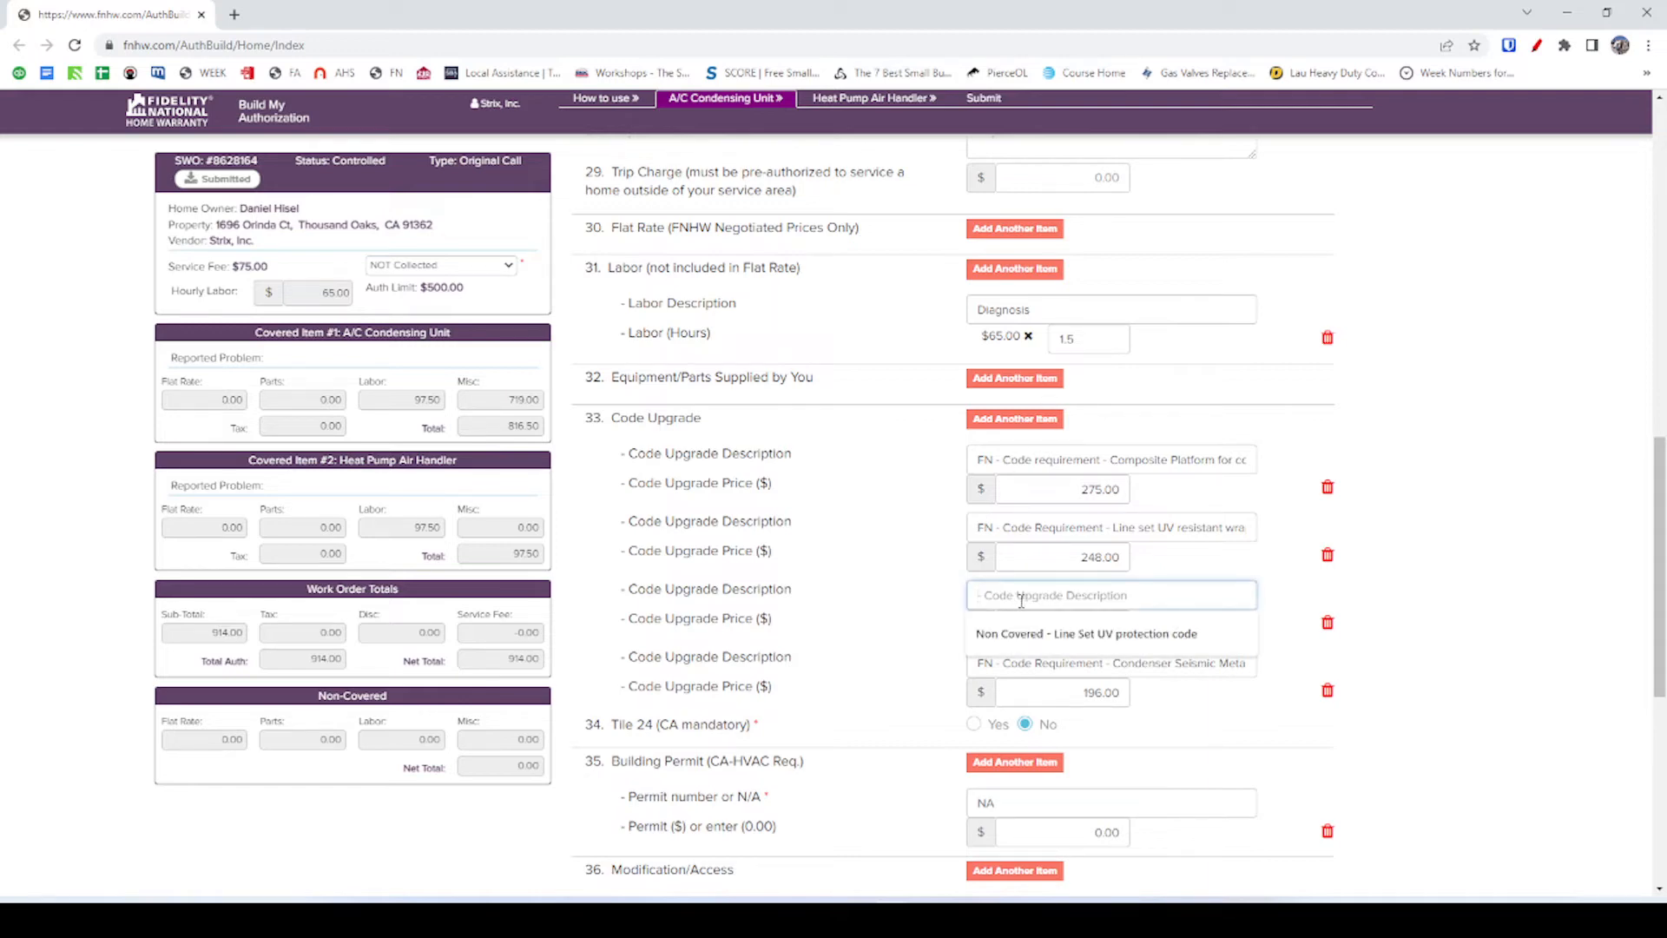
pyautogui.hotkey('ctrl', 'v')
pyautogui.hotkey('alt', 'Tab')
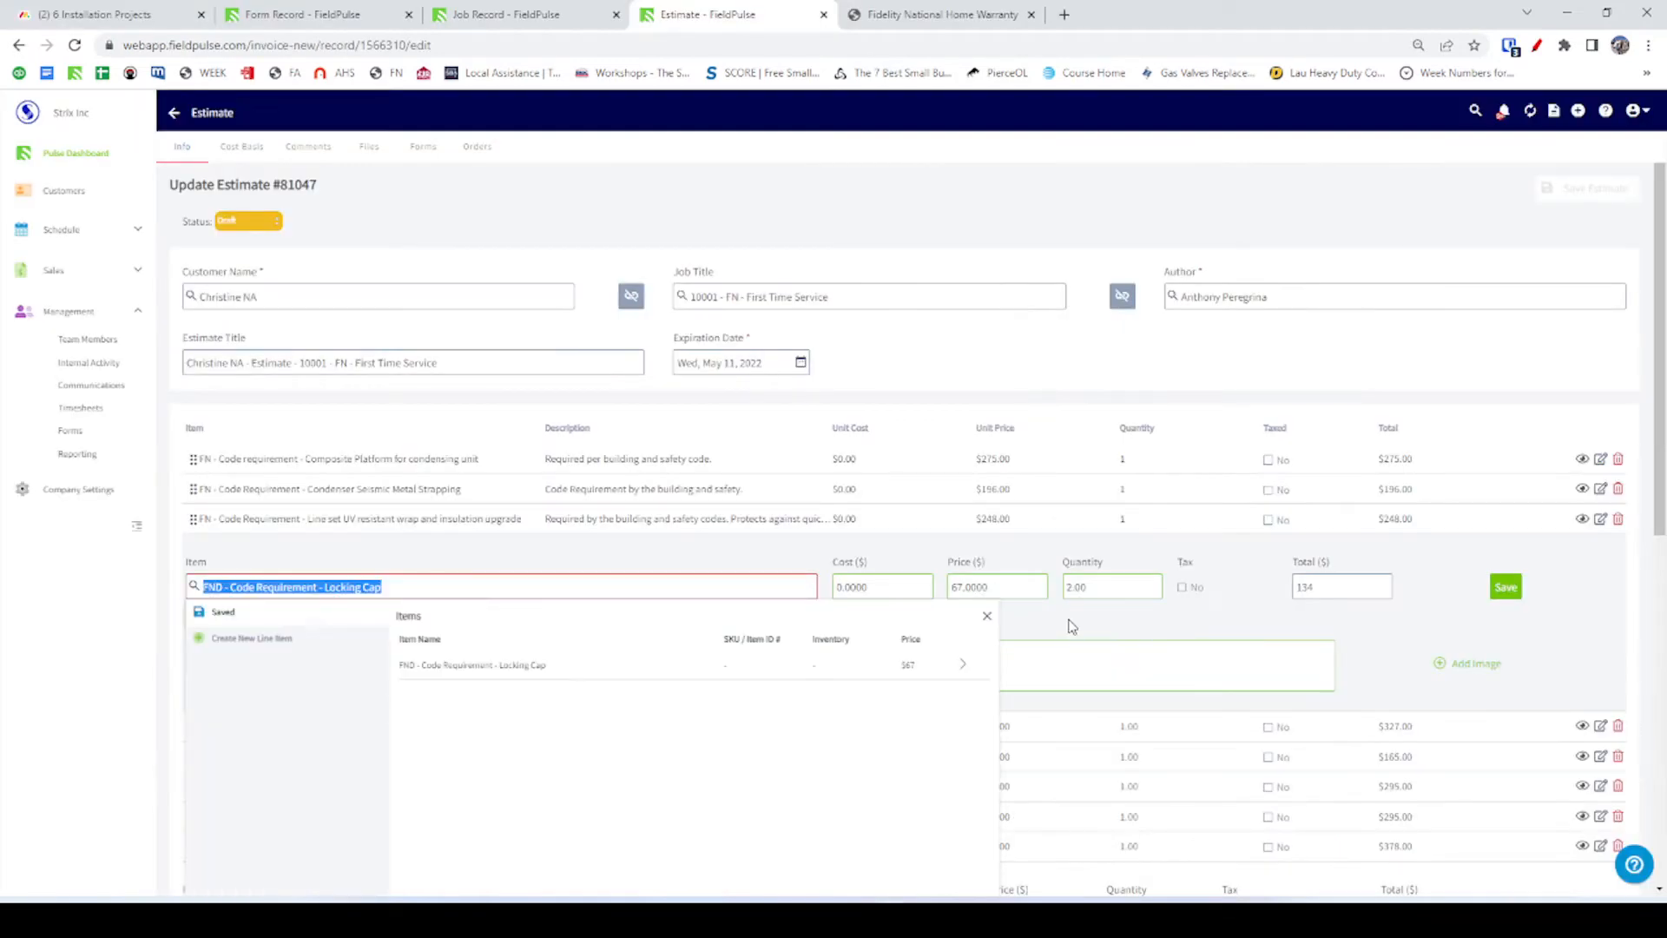
pyautogui.hotkey('alt', 'Tab')
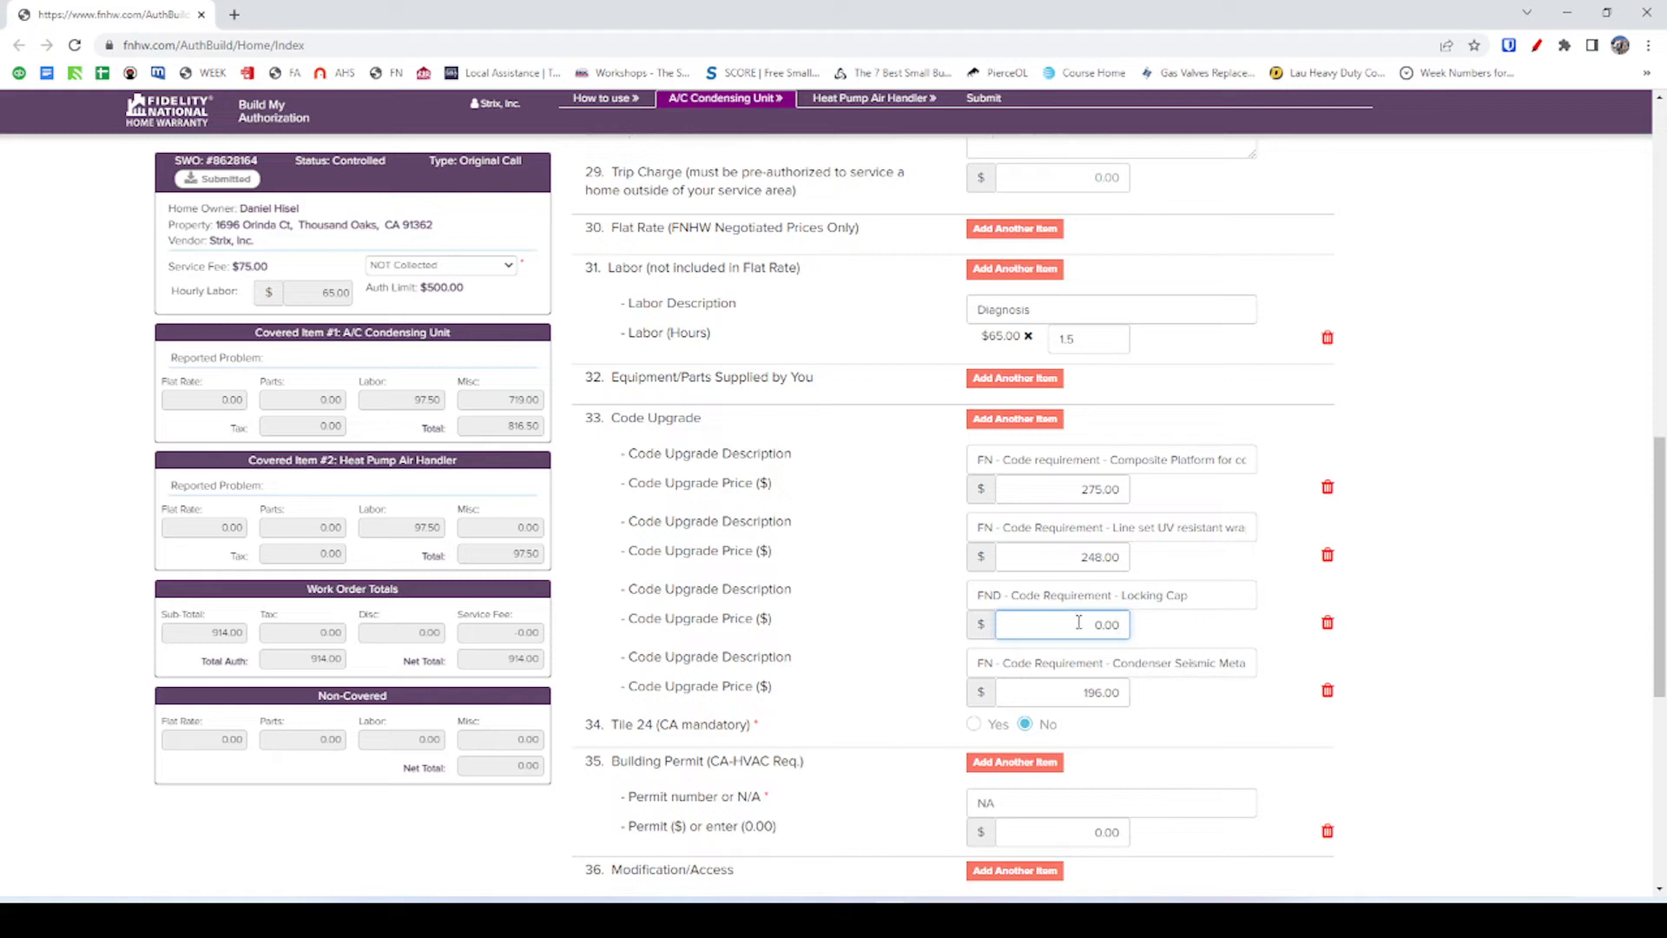
# Price the Locking Cap upgrade at 134 and re-save the Locking Cap line in the FieldPulse estimate.
pyautogui.moveTo(1079, 623); pyautogui.dragTo(1166, 634)
pyautogui.write('134')
pyautogui.click(1186, 636)
pyautogui.hotkey('alt', 'Tab')
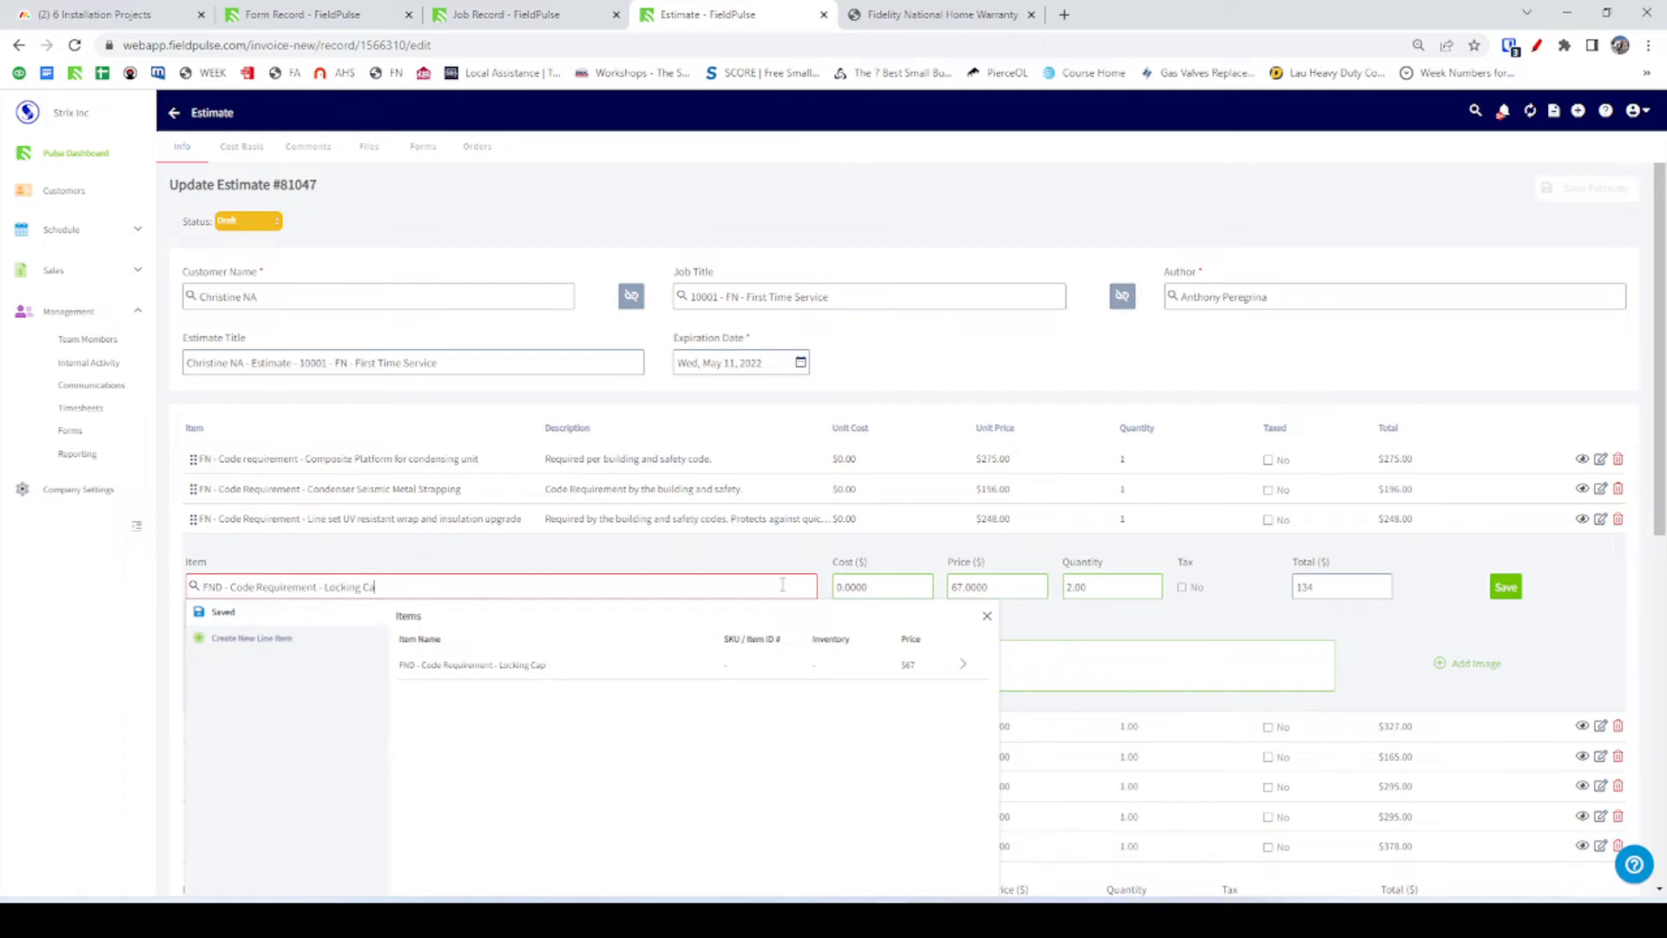
pyautogui.click(481, 666)
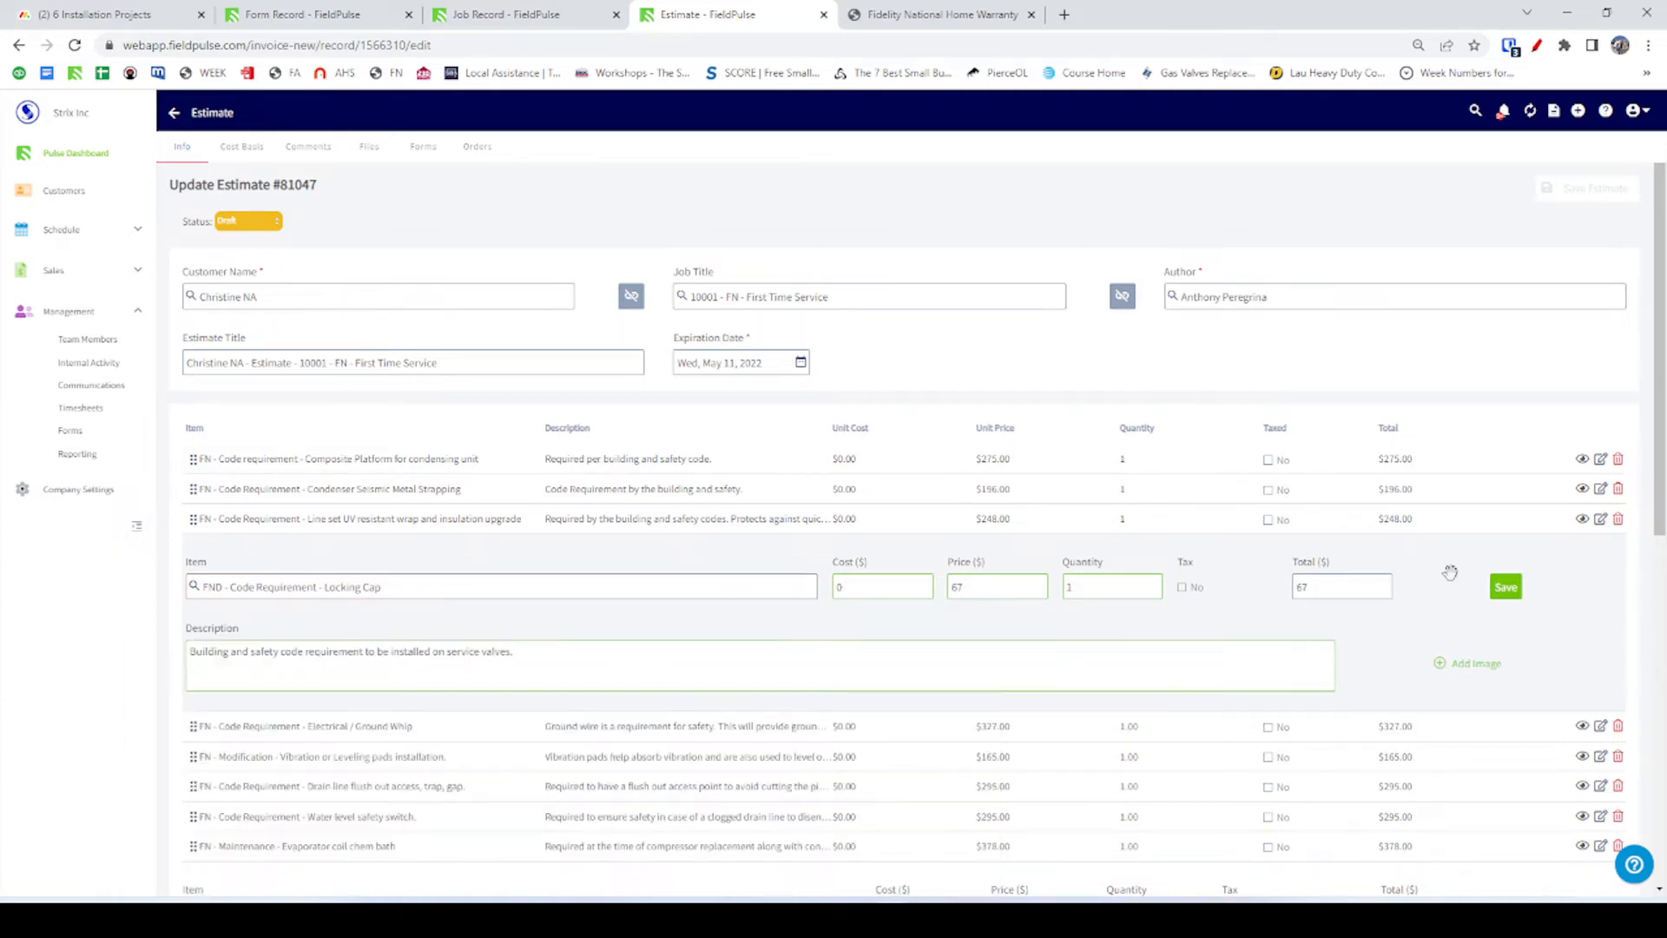
pyautogui.click(1509, 591)
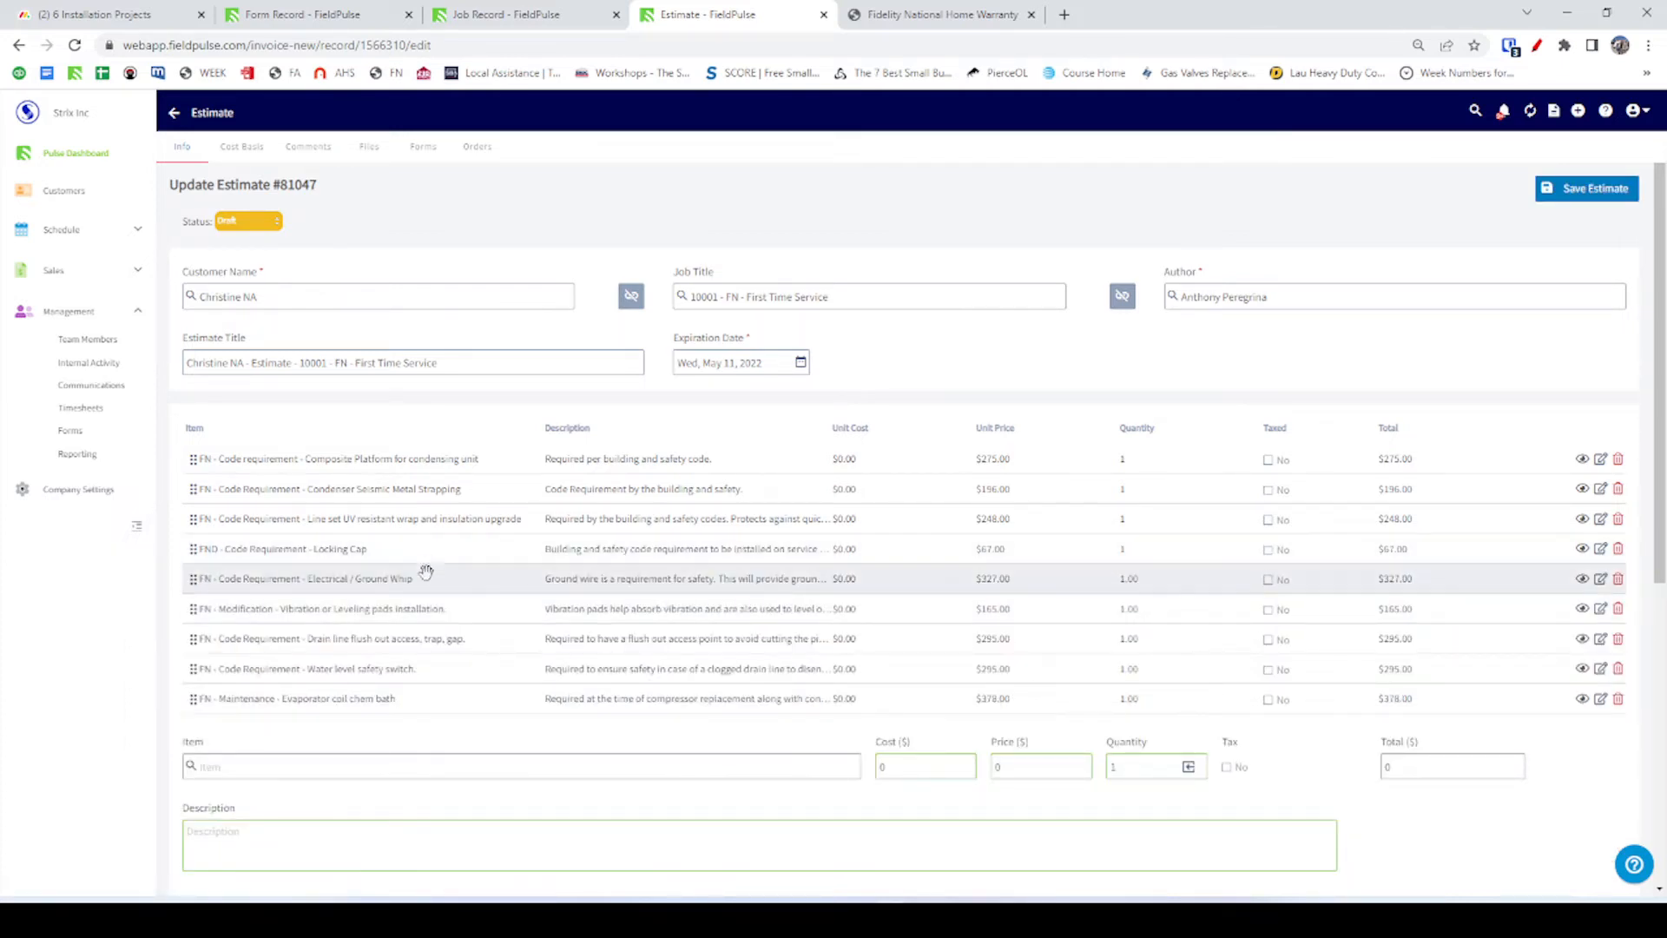
# Add an Electrical / Ground Whip code upgrade row, name copied from FieldPulse, priced at 327.00.
pyautogui.click(282, 582)
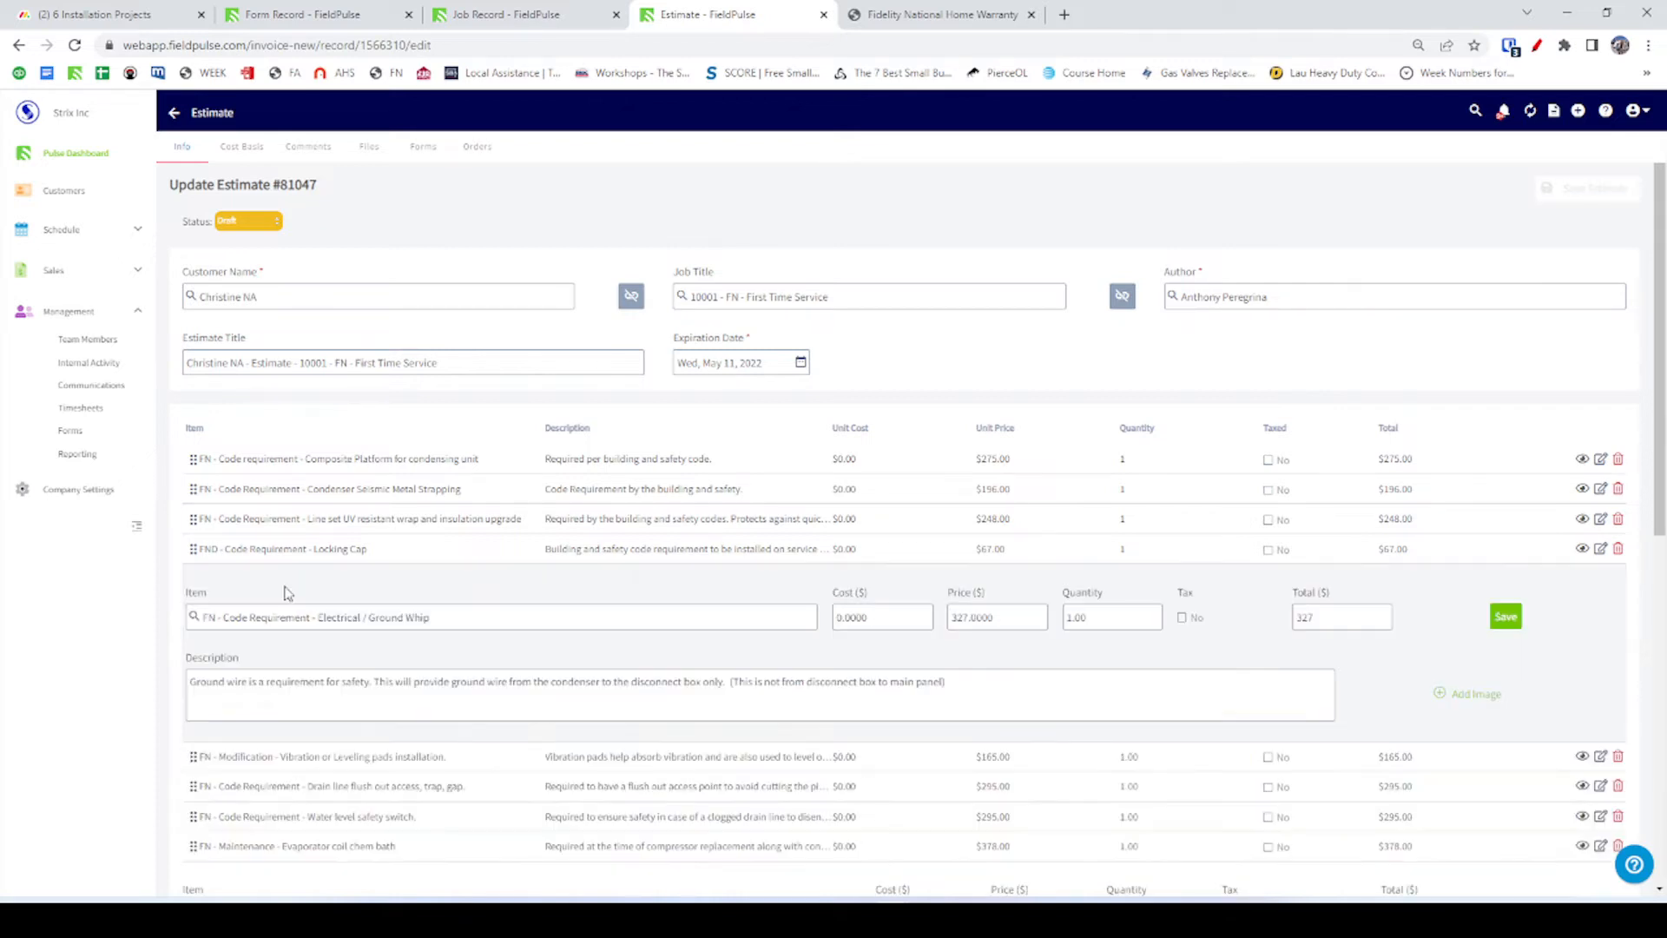
pyautogui.tripleClick(446, 613)
pyautogui.hotkey('ctrl', 'c')
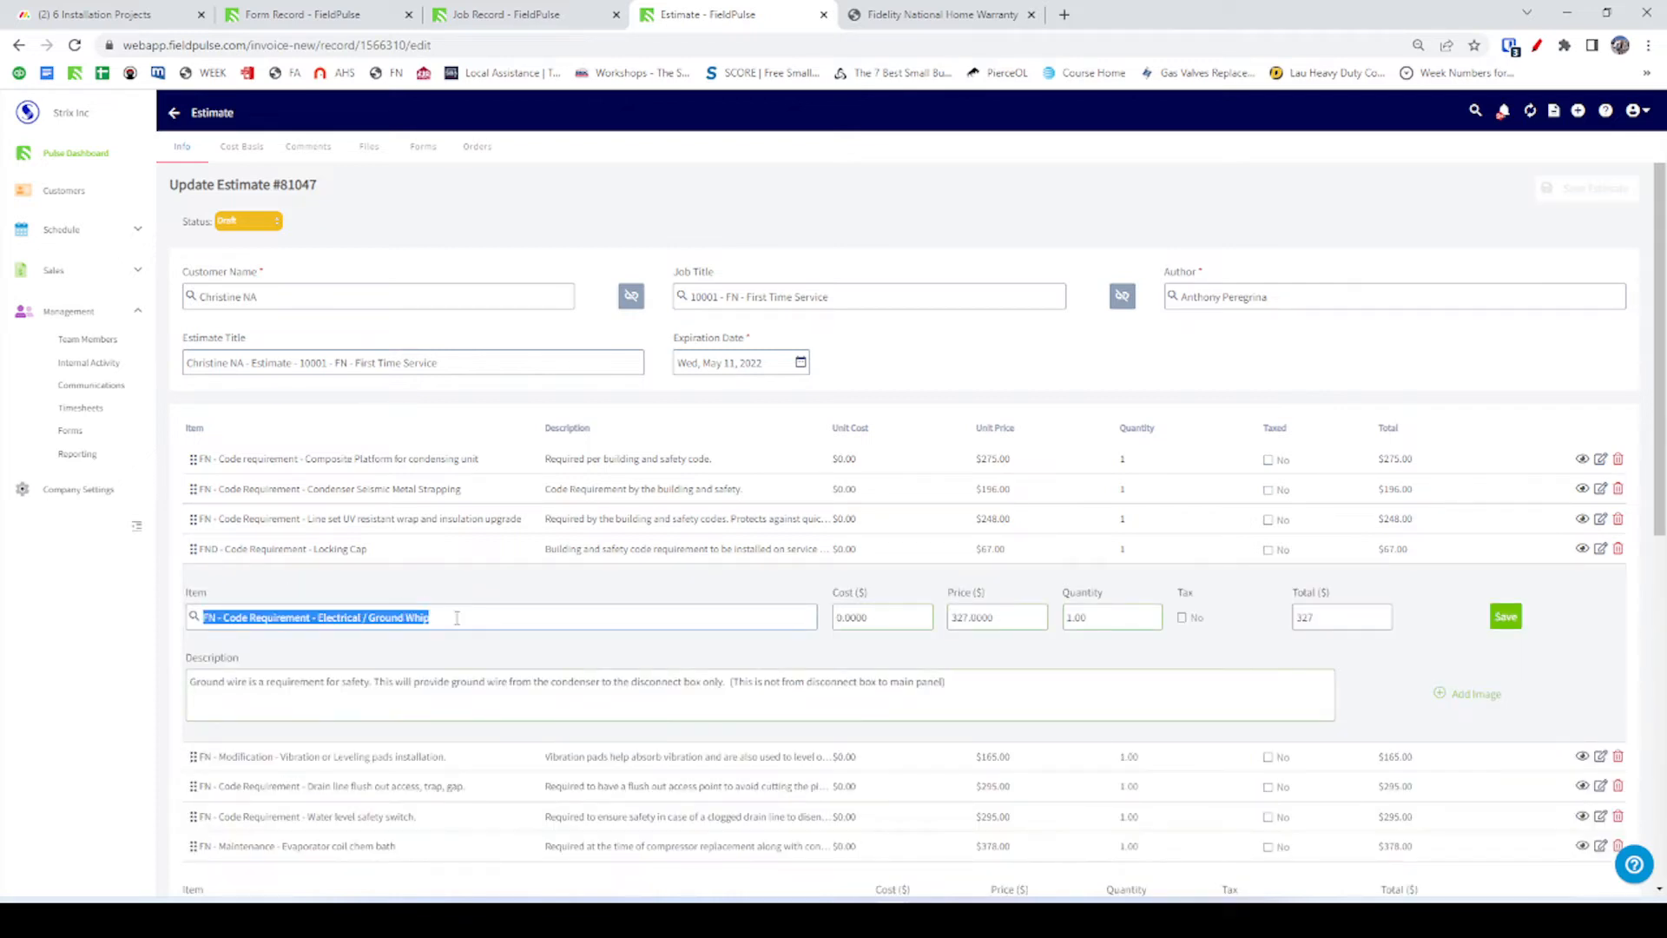
pyautogui.hotkey('alt', 'Tab')
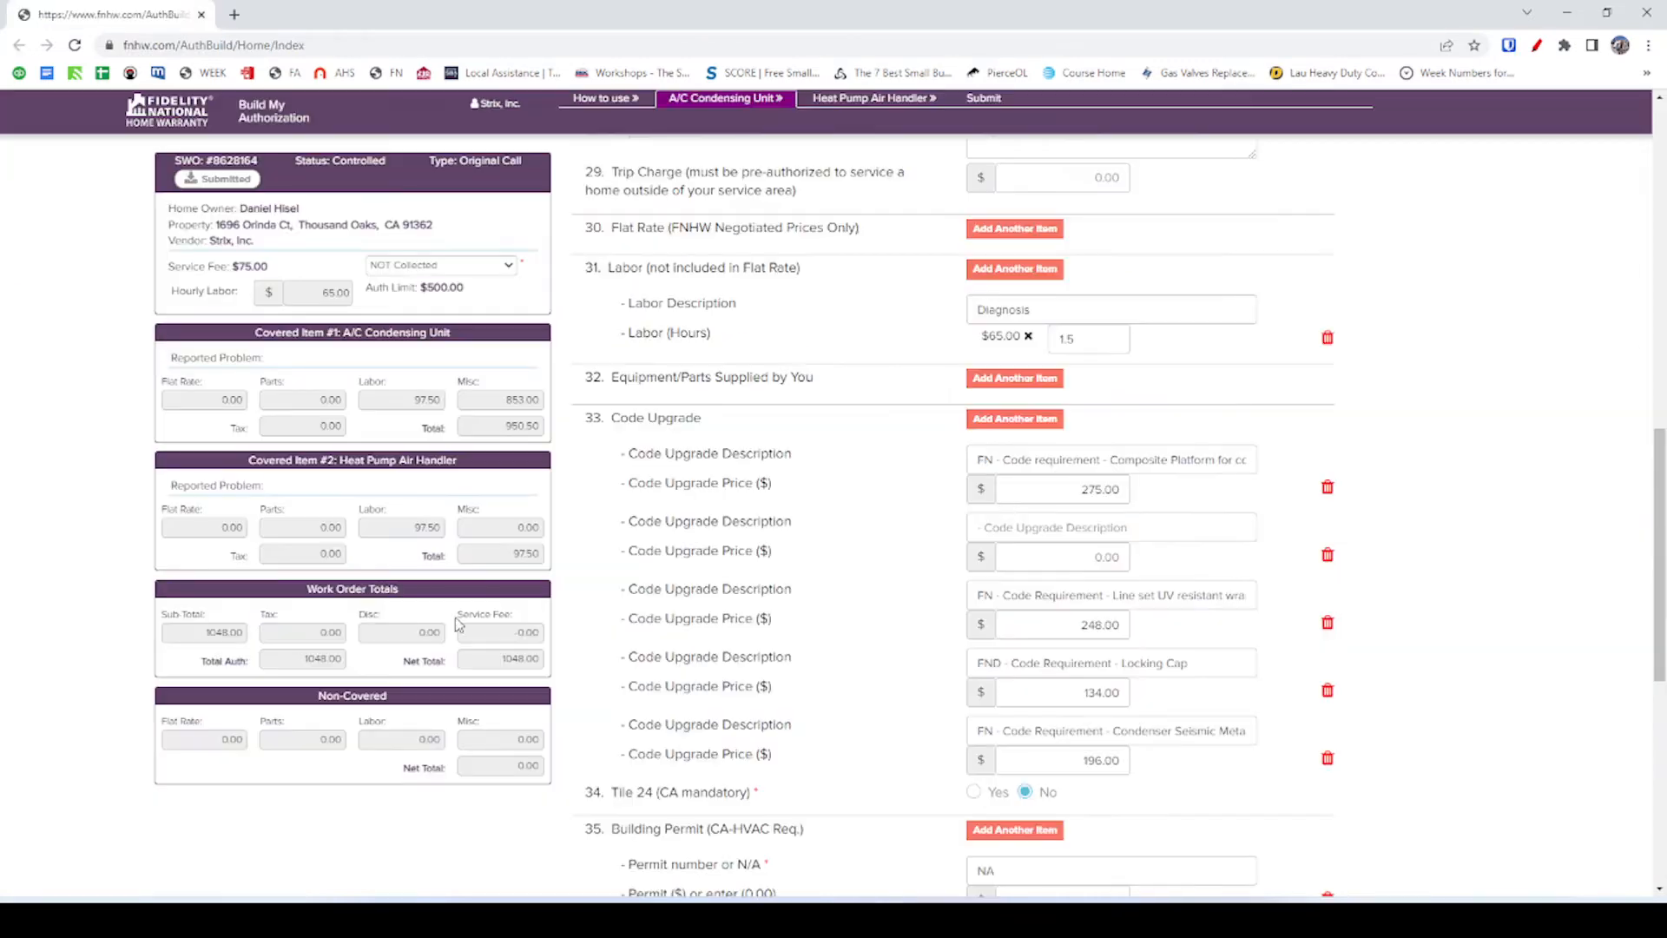
pyautogui.click(1007, 420)
pyautogui.click(1061, 531)
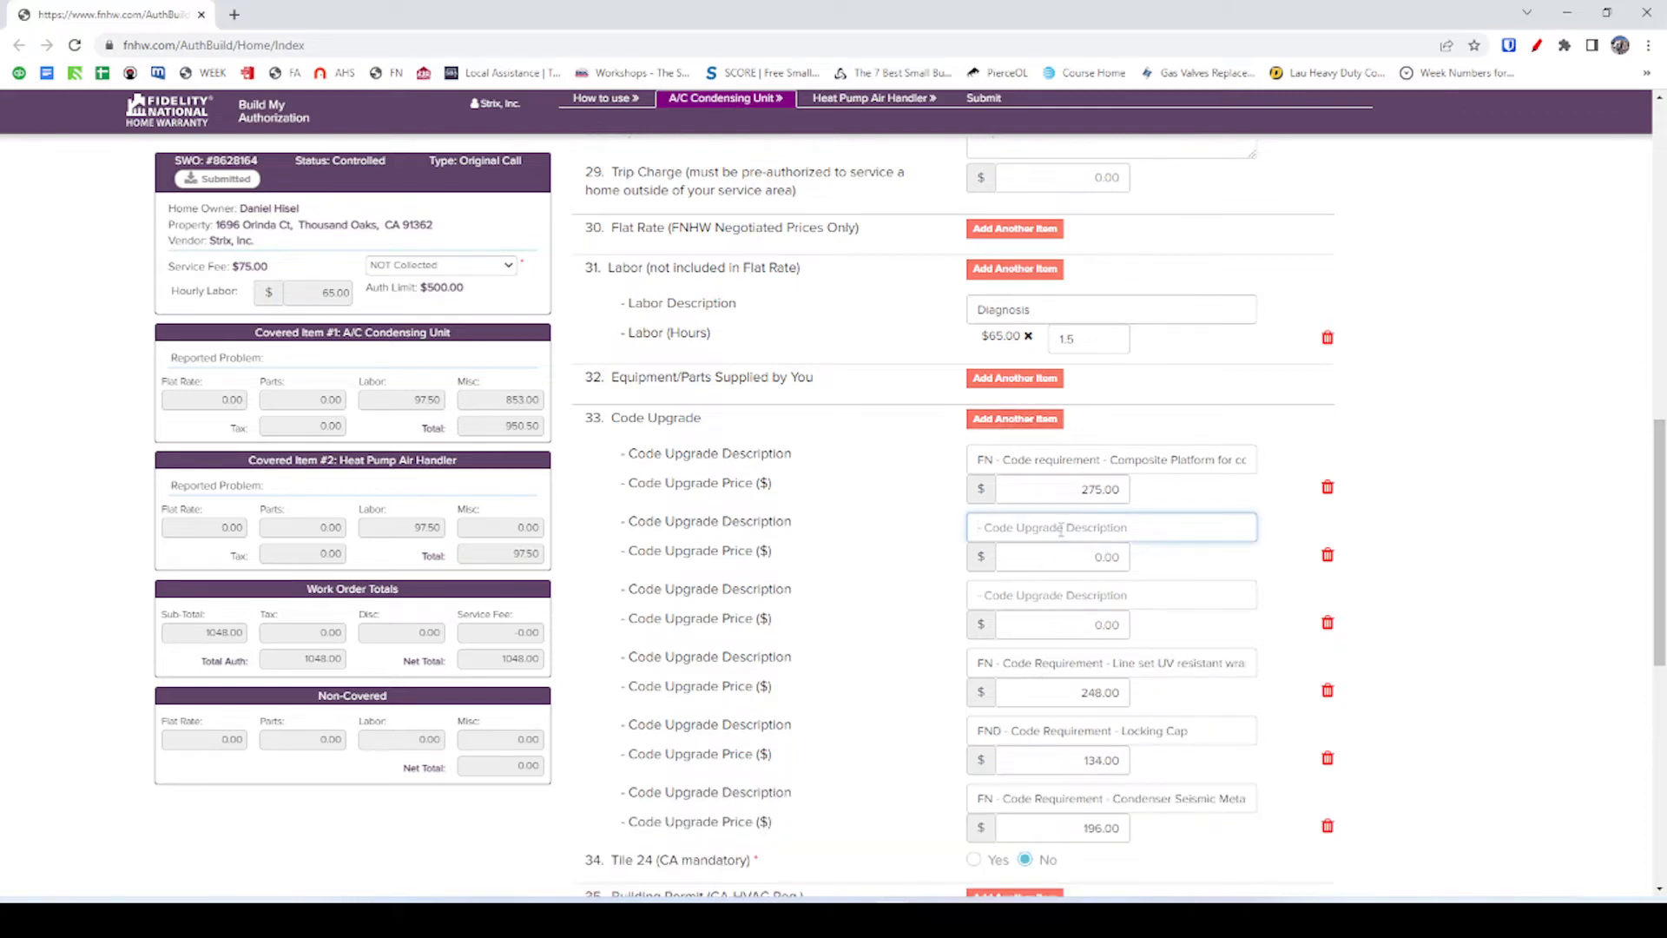
pyautogui.hotkey('ctrl', 'v')
pyautogui.click(1095, 556)
pyautogui.hotkey('alt', 'Tab')
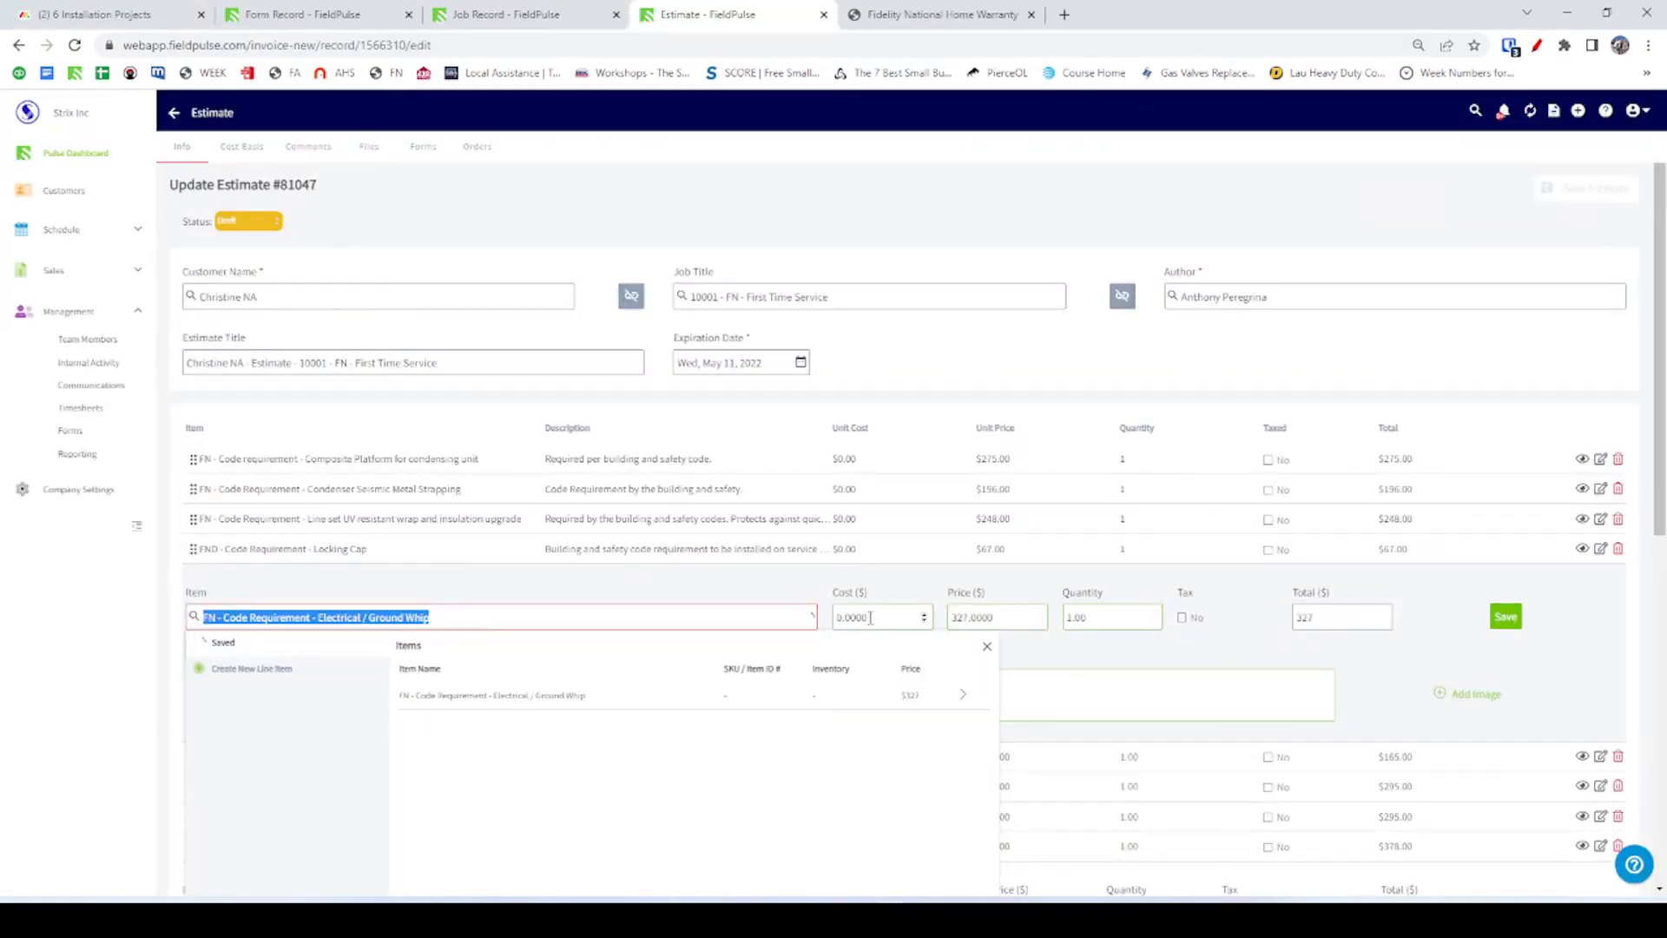
pyautogui.hotkey('alt', 'Tab')
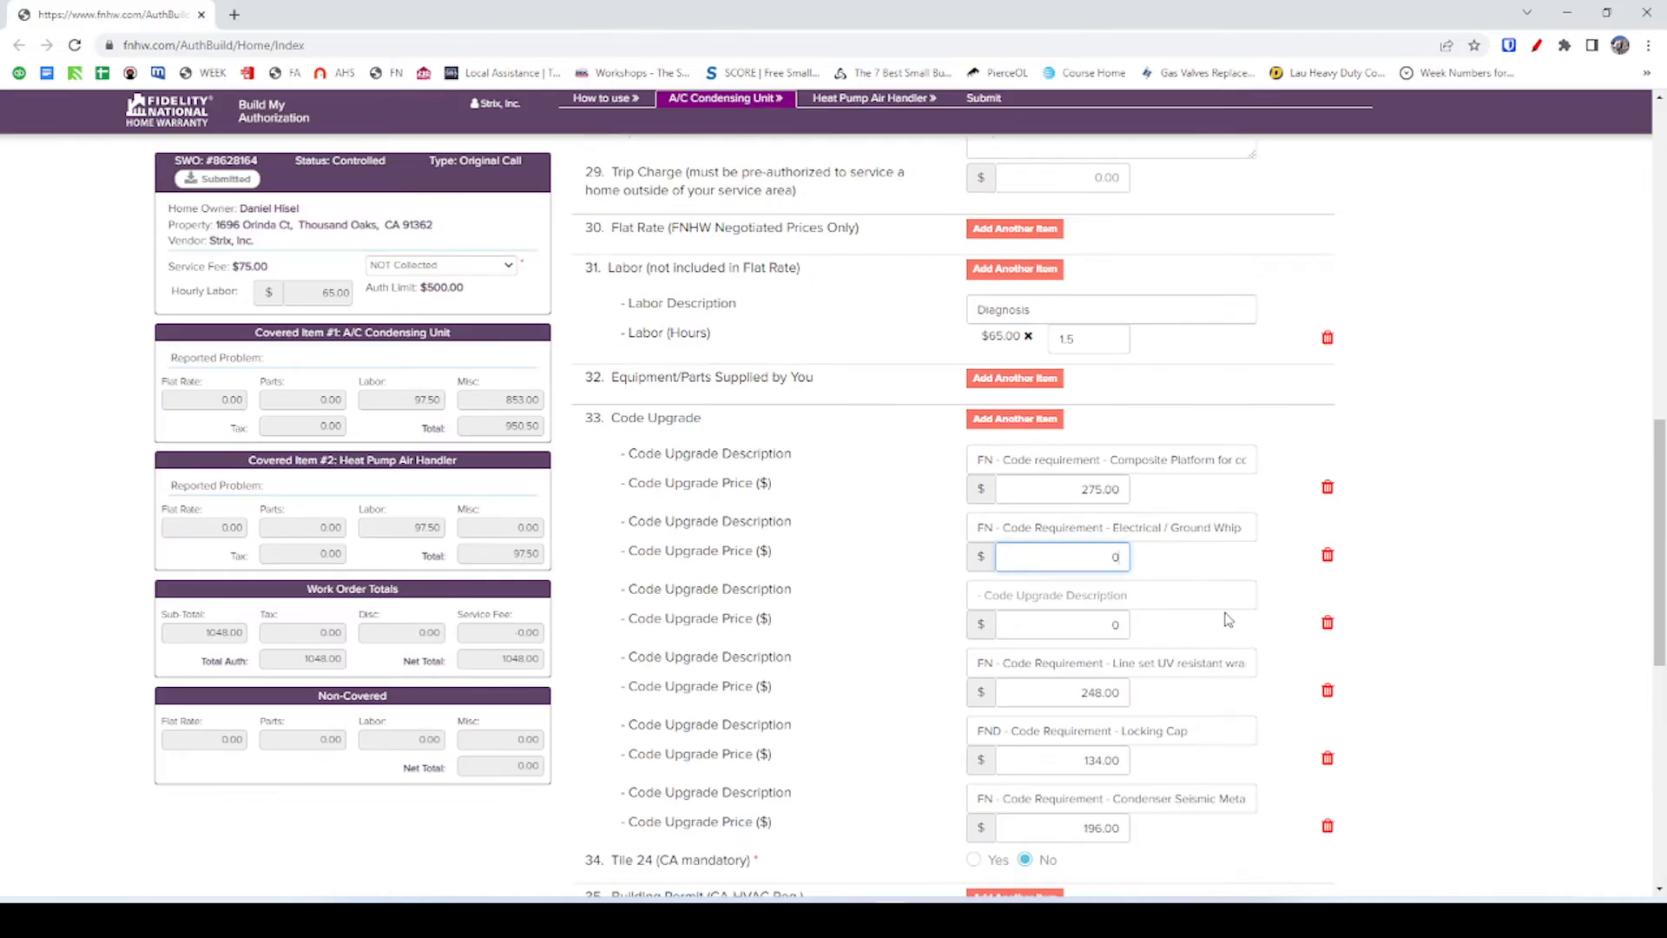
pyautogui.click(1245, 566)
# Re-pick the saved Electrical / Ground Whip item and save that line in estimate #81047.
pyautogui.hotkey('alt', 'Tab')
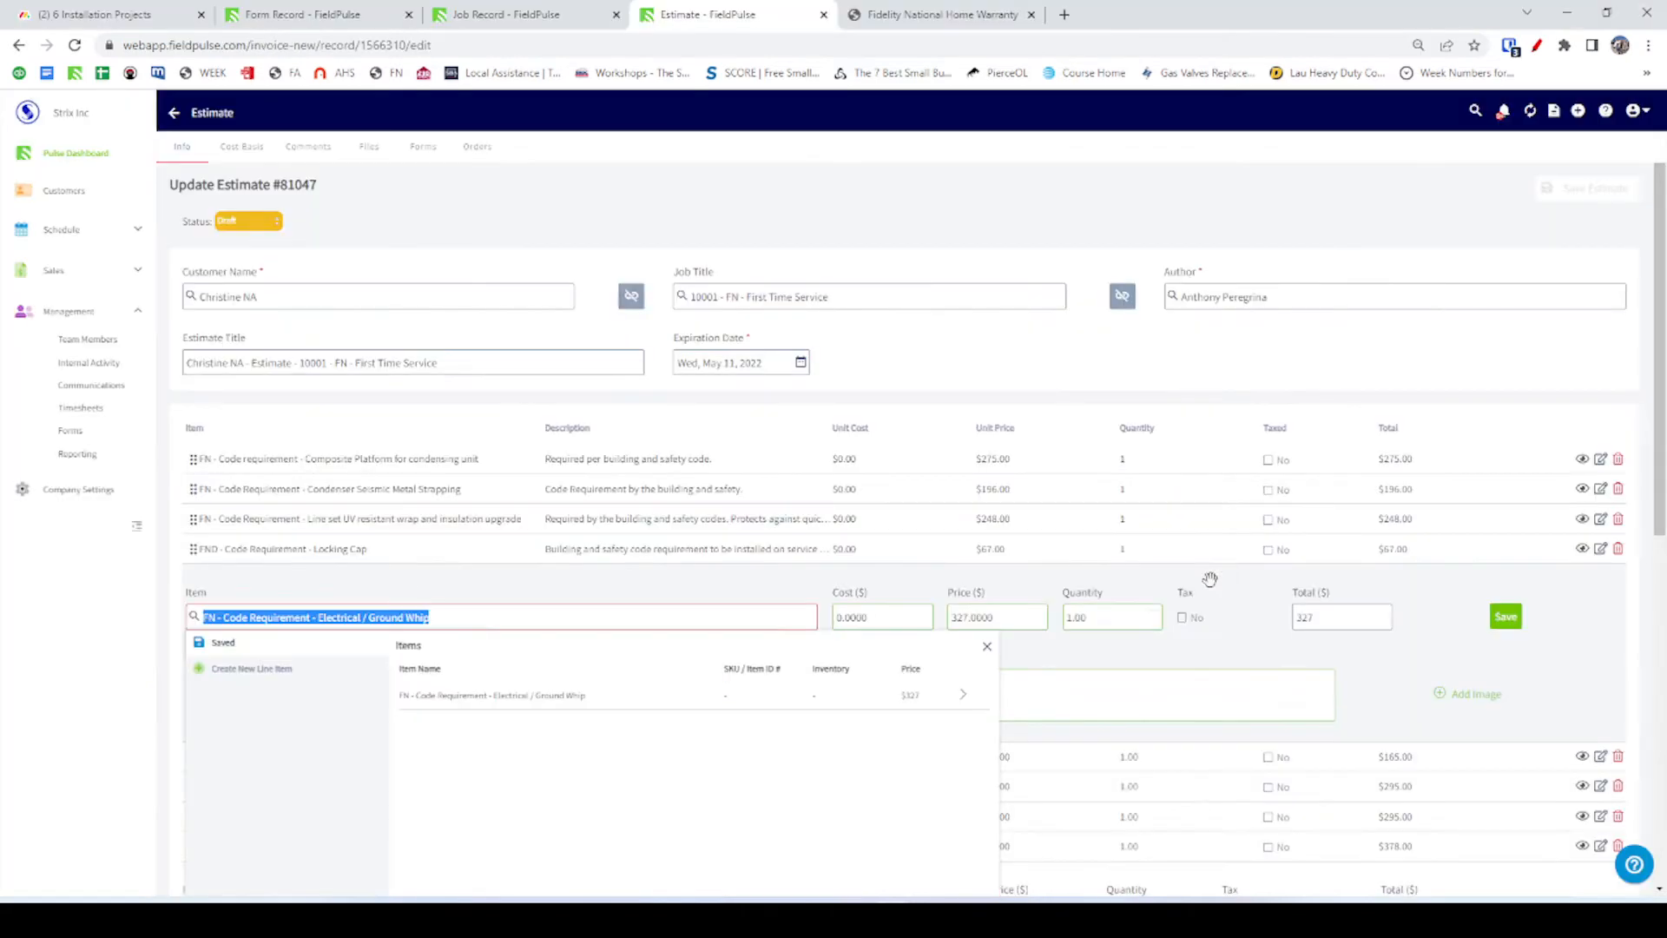
pyautogui.click(673, 621)
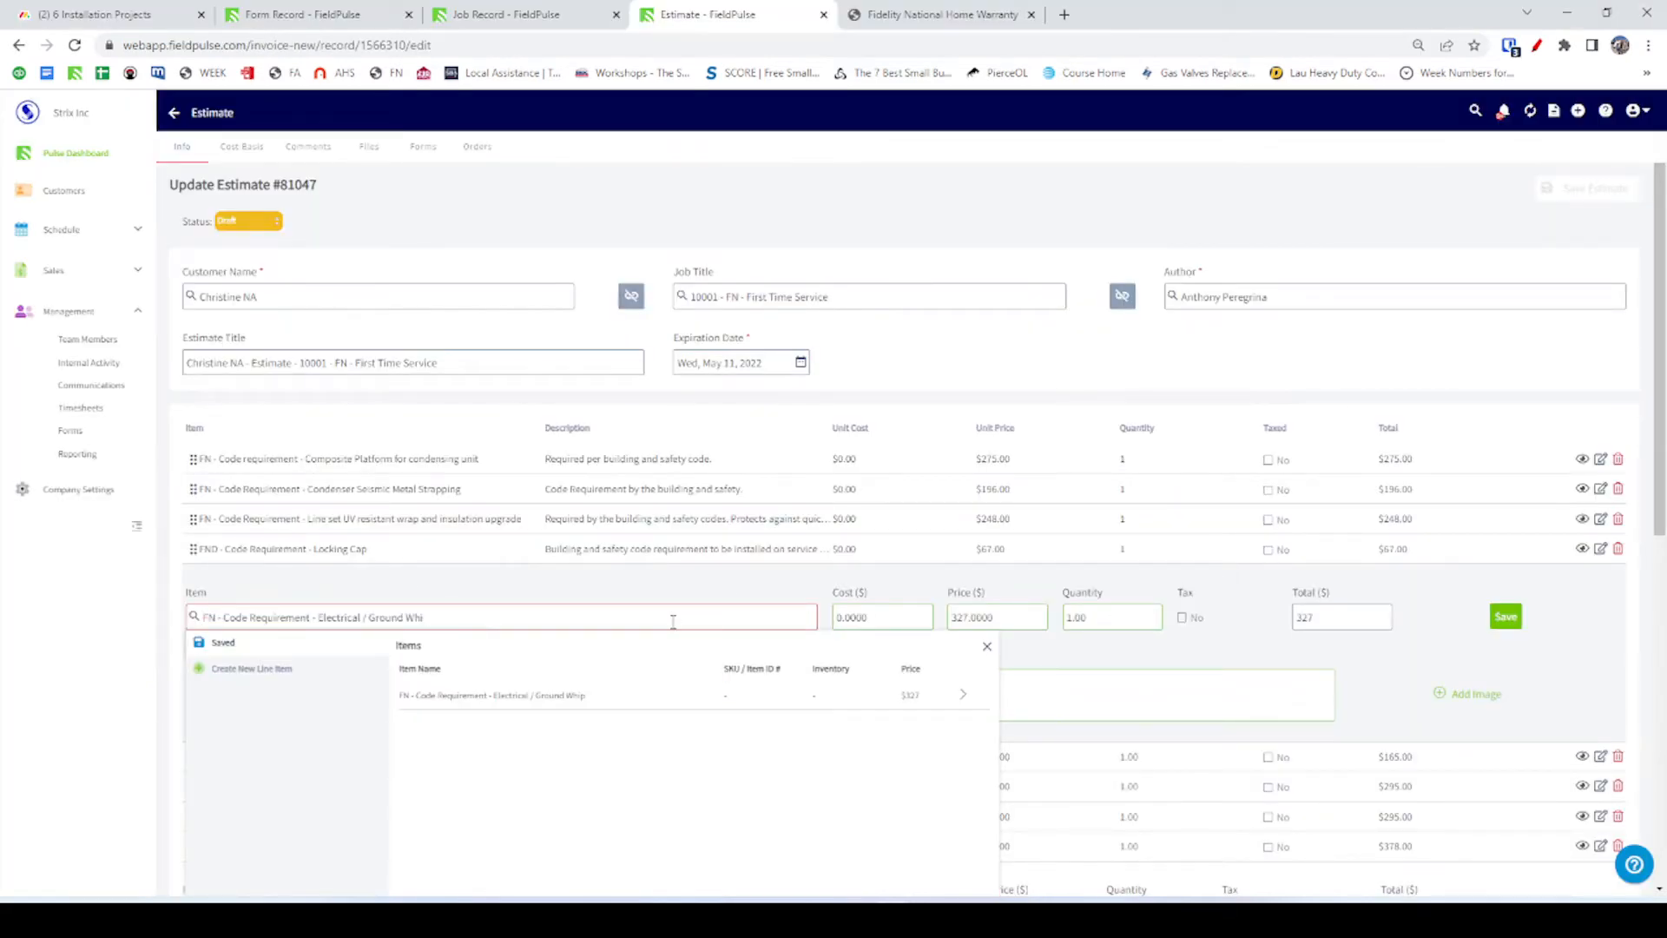
pyautogui.click(562, 699)
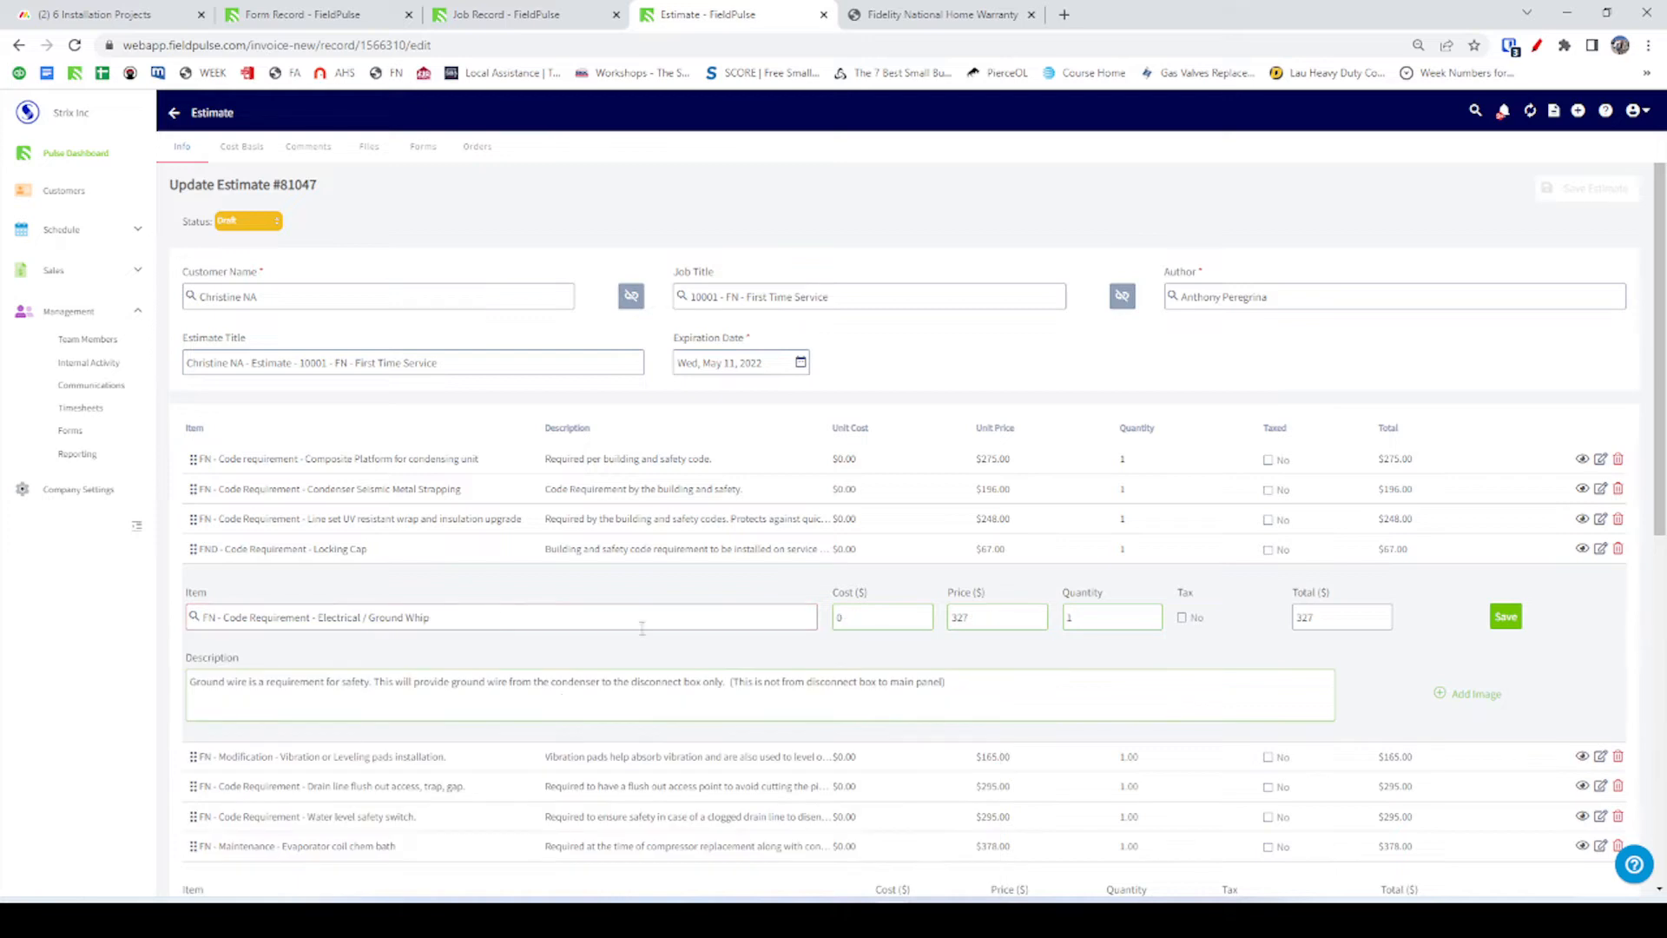
pyautogui.click(1506, 618)
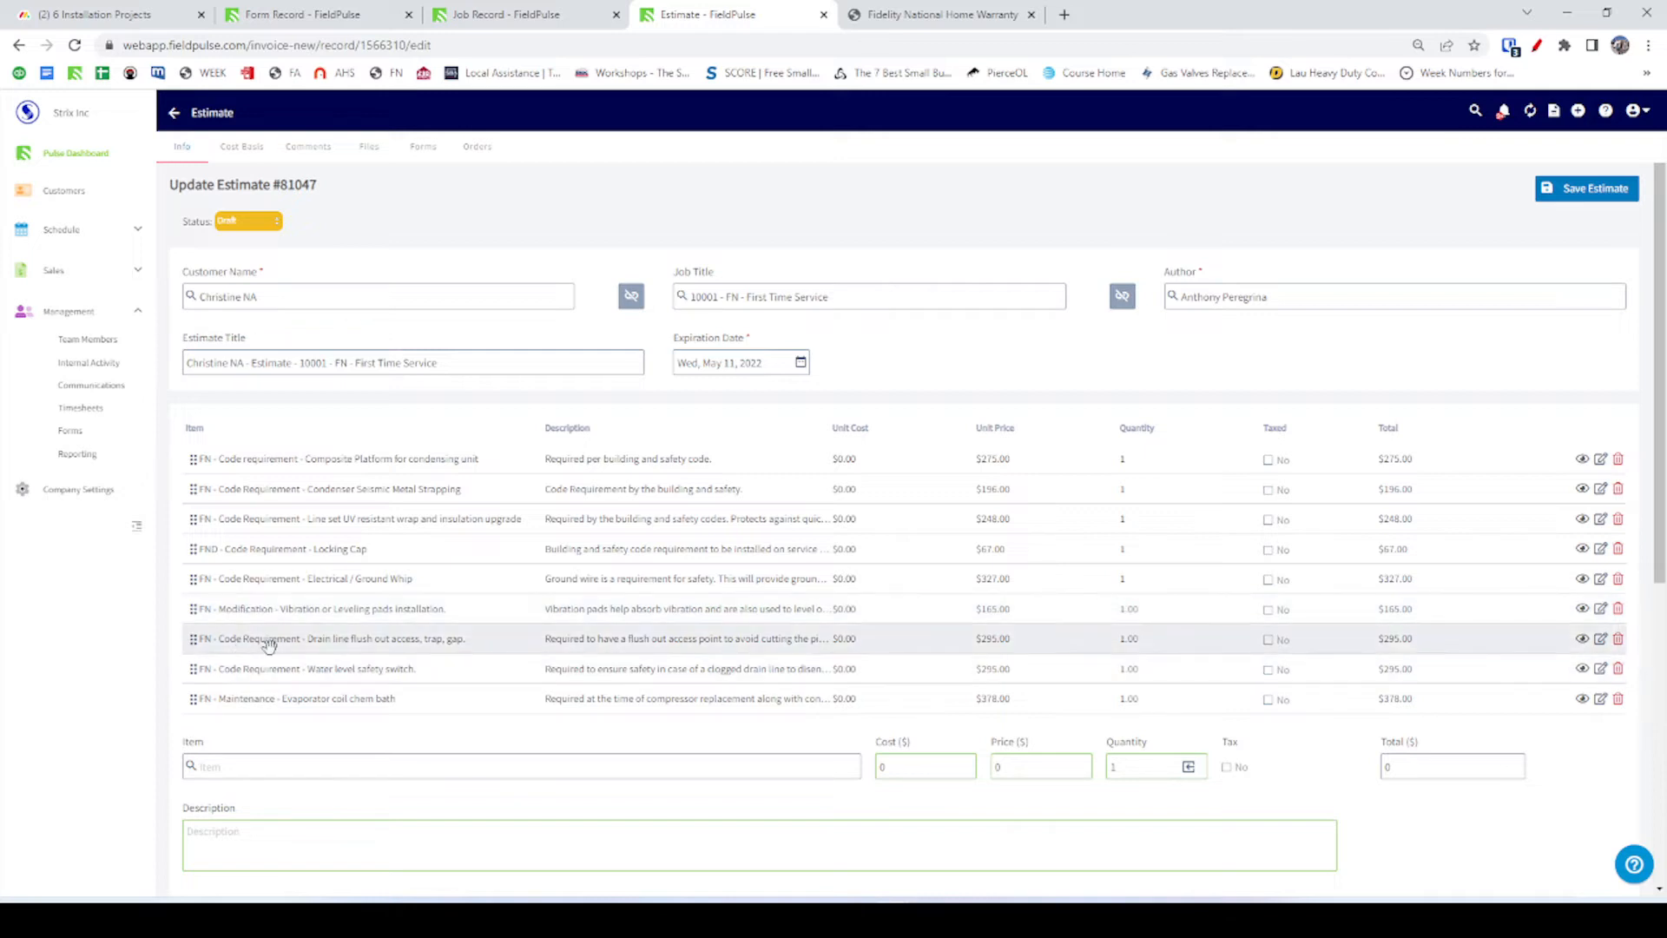
# Add the Drain line flush out code upgrade, name copied from FieldPulse, priced at 295.00.
pyautogui.click(380, 642)
pyautogui.click(414, 678)
pyautogui.hotkey('ctrl', 'c')
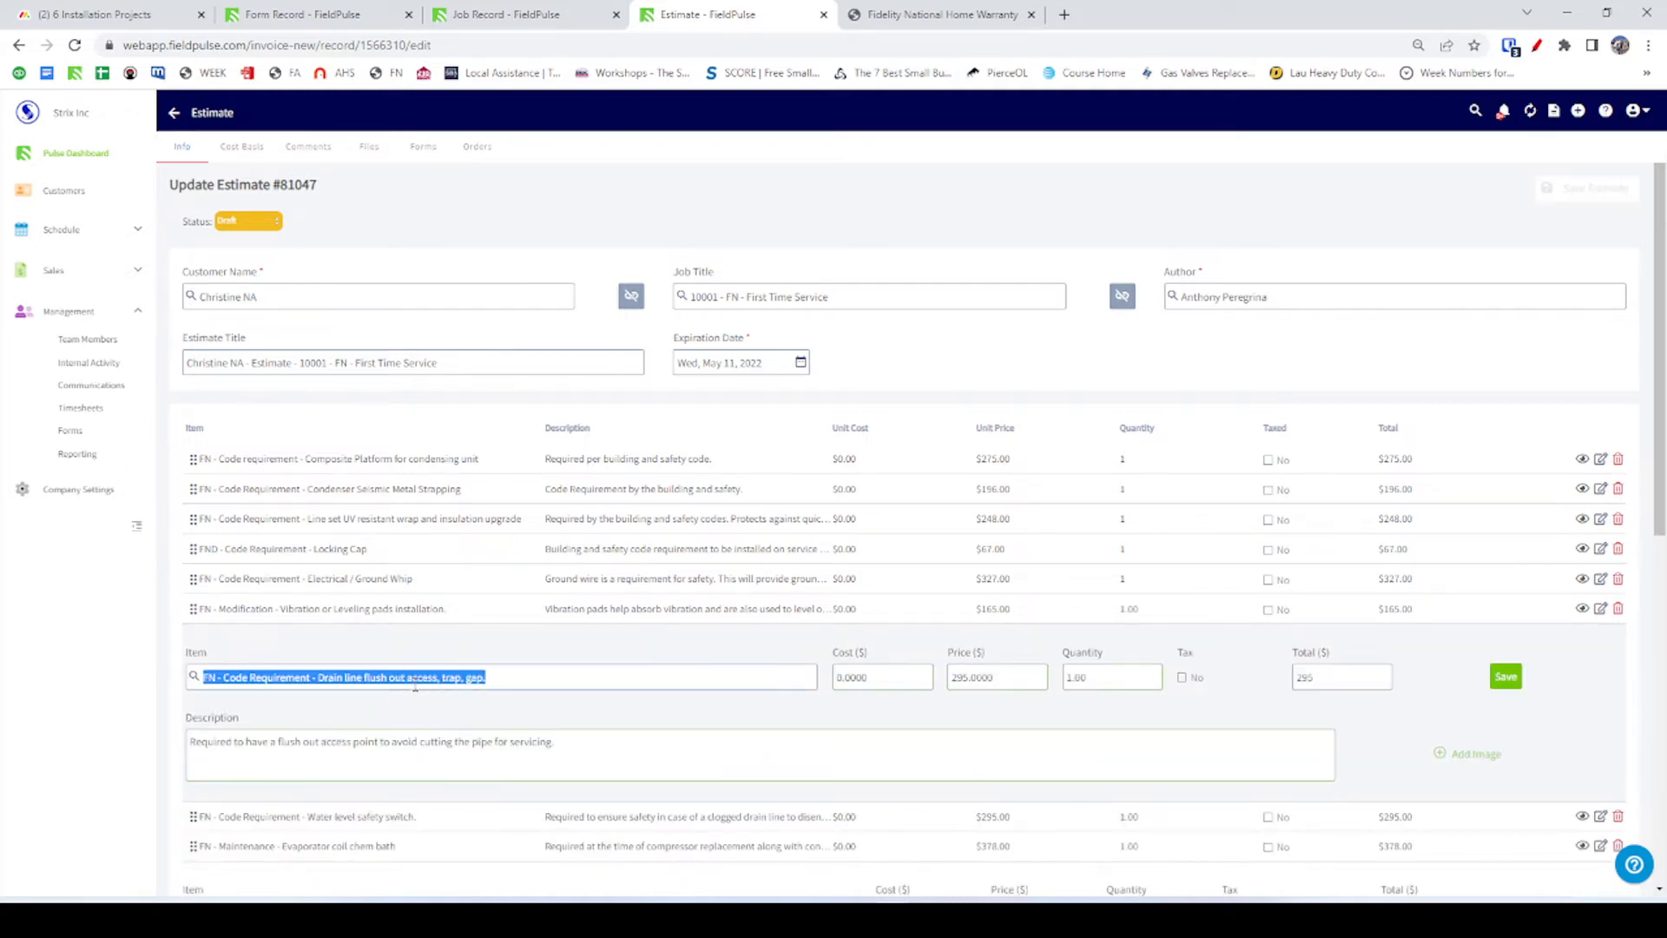
pyautogui.hotkey('alt', 'Tab')
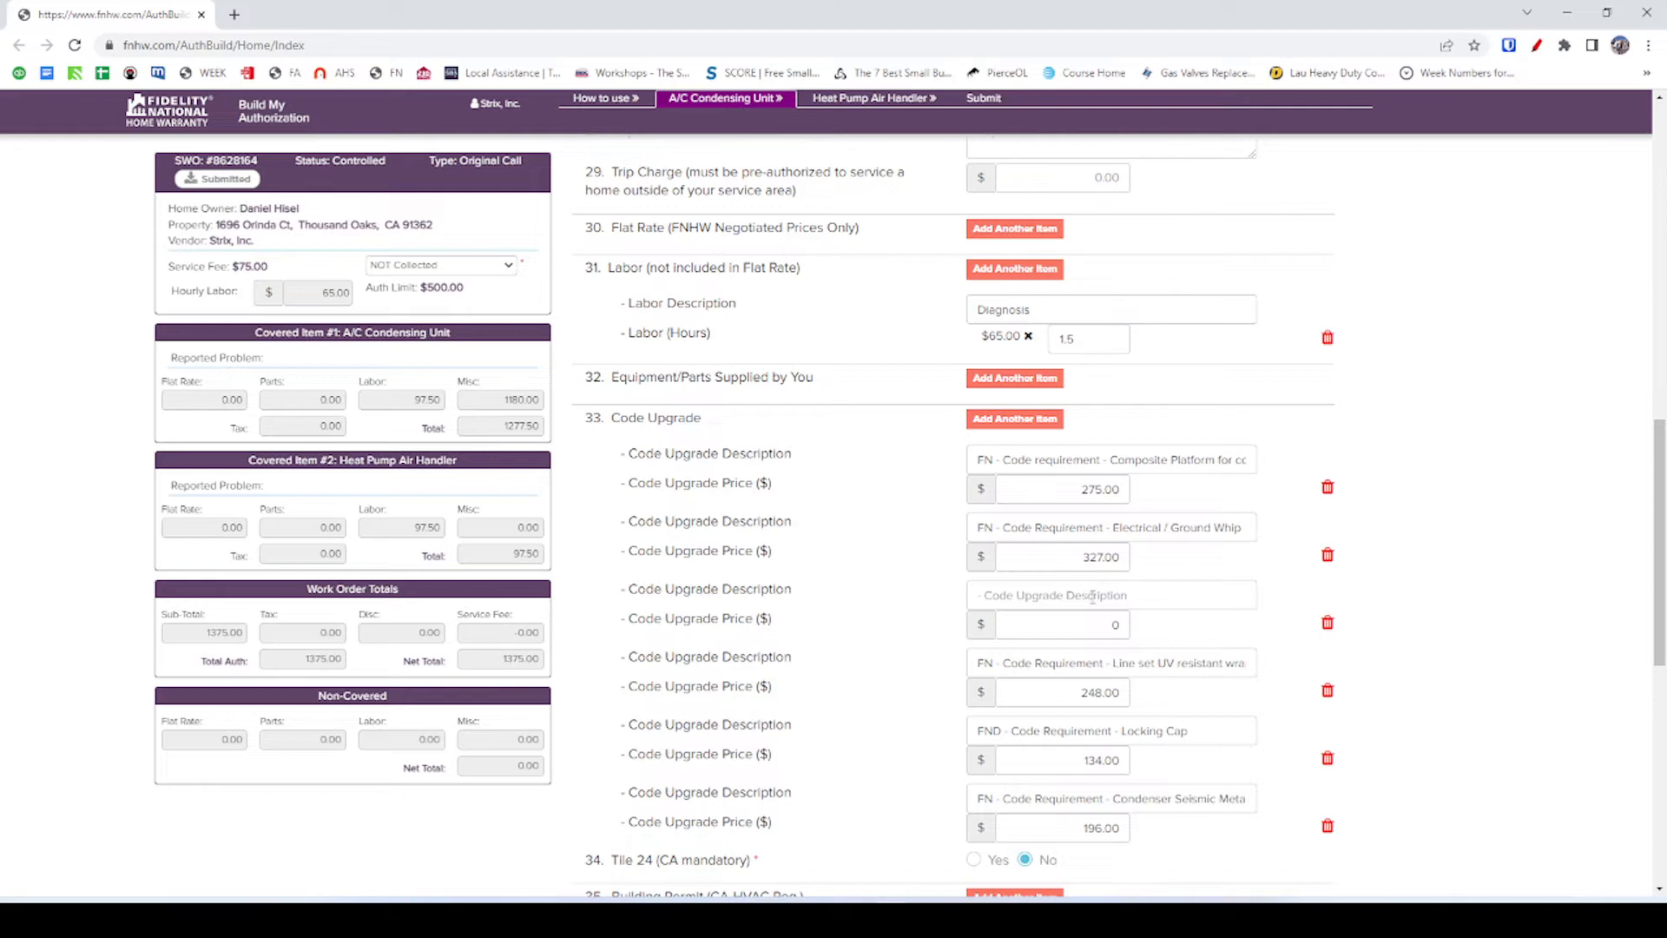
pyautogui.click(1092, 596)
pyautogui.hotkey('ctrl', 'v')
pyautogui.hotkey('alt', 'Tab')
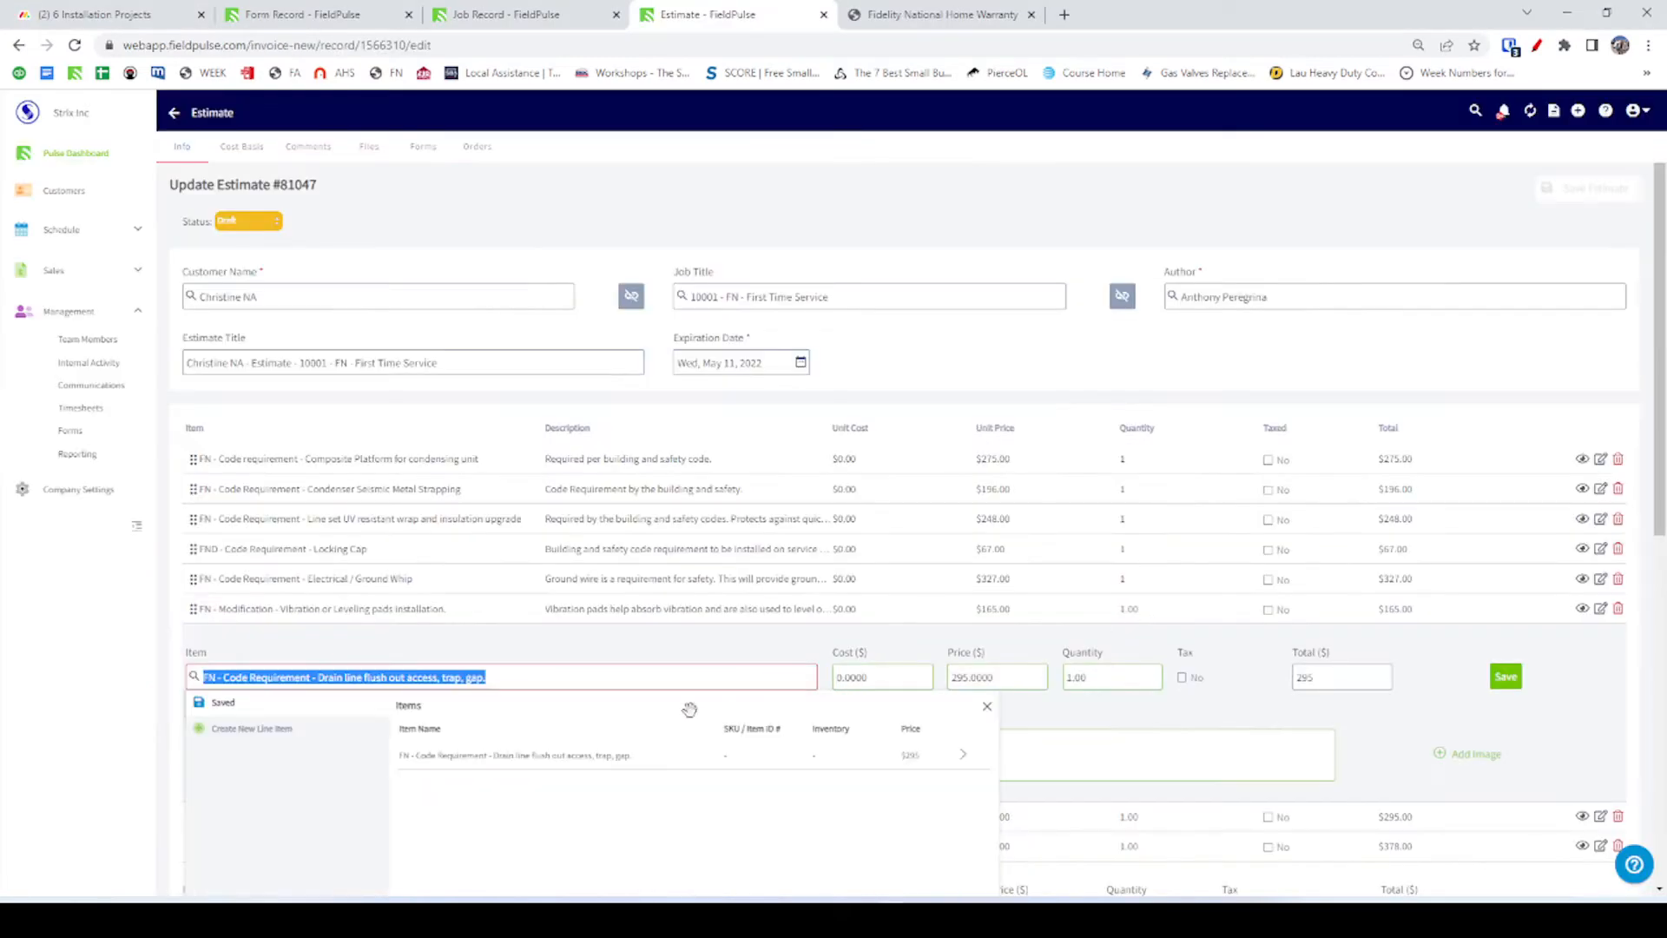
pyautogui.hotkey('alt', 'Tab')
pyautogui.click(1098, 634)
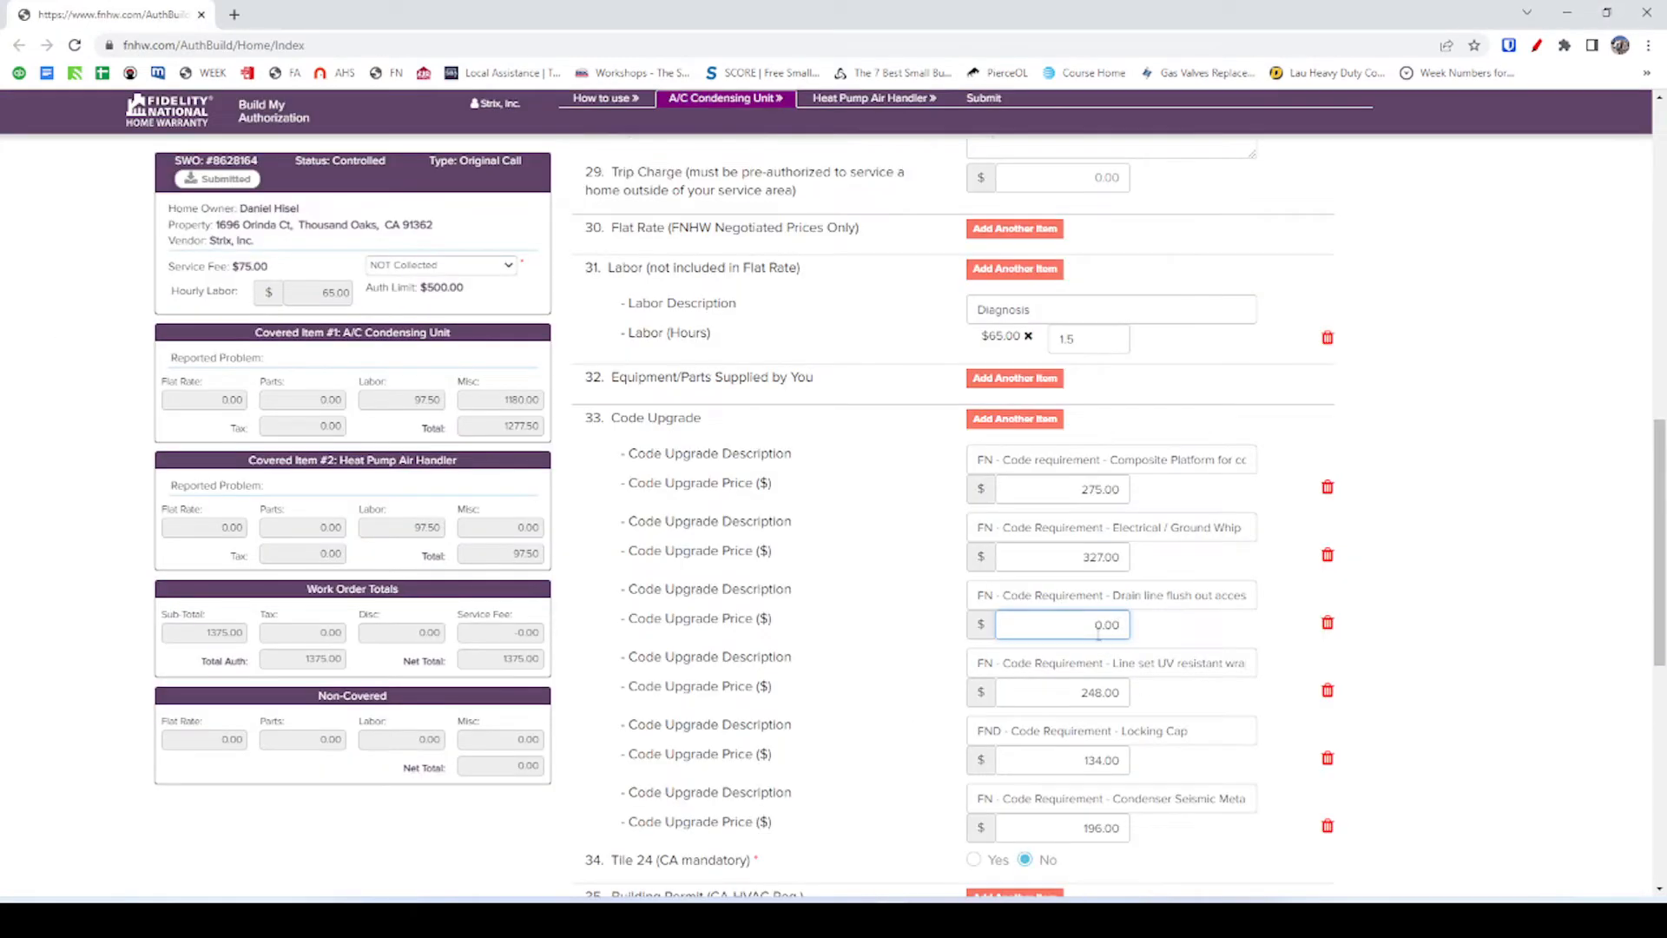
pyautogui.moveTo(1098, 634); pyautogui.dragTo(1197, 638)
pyautogui.write('295')
pyautogui.press('Tab')
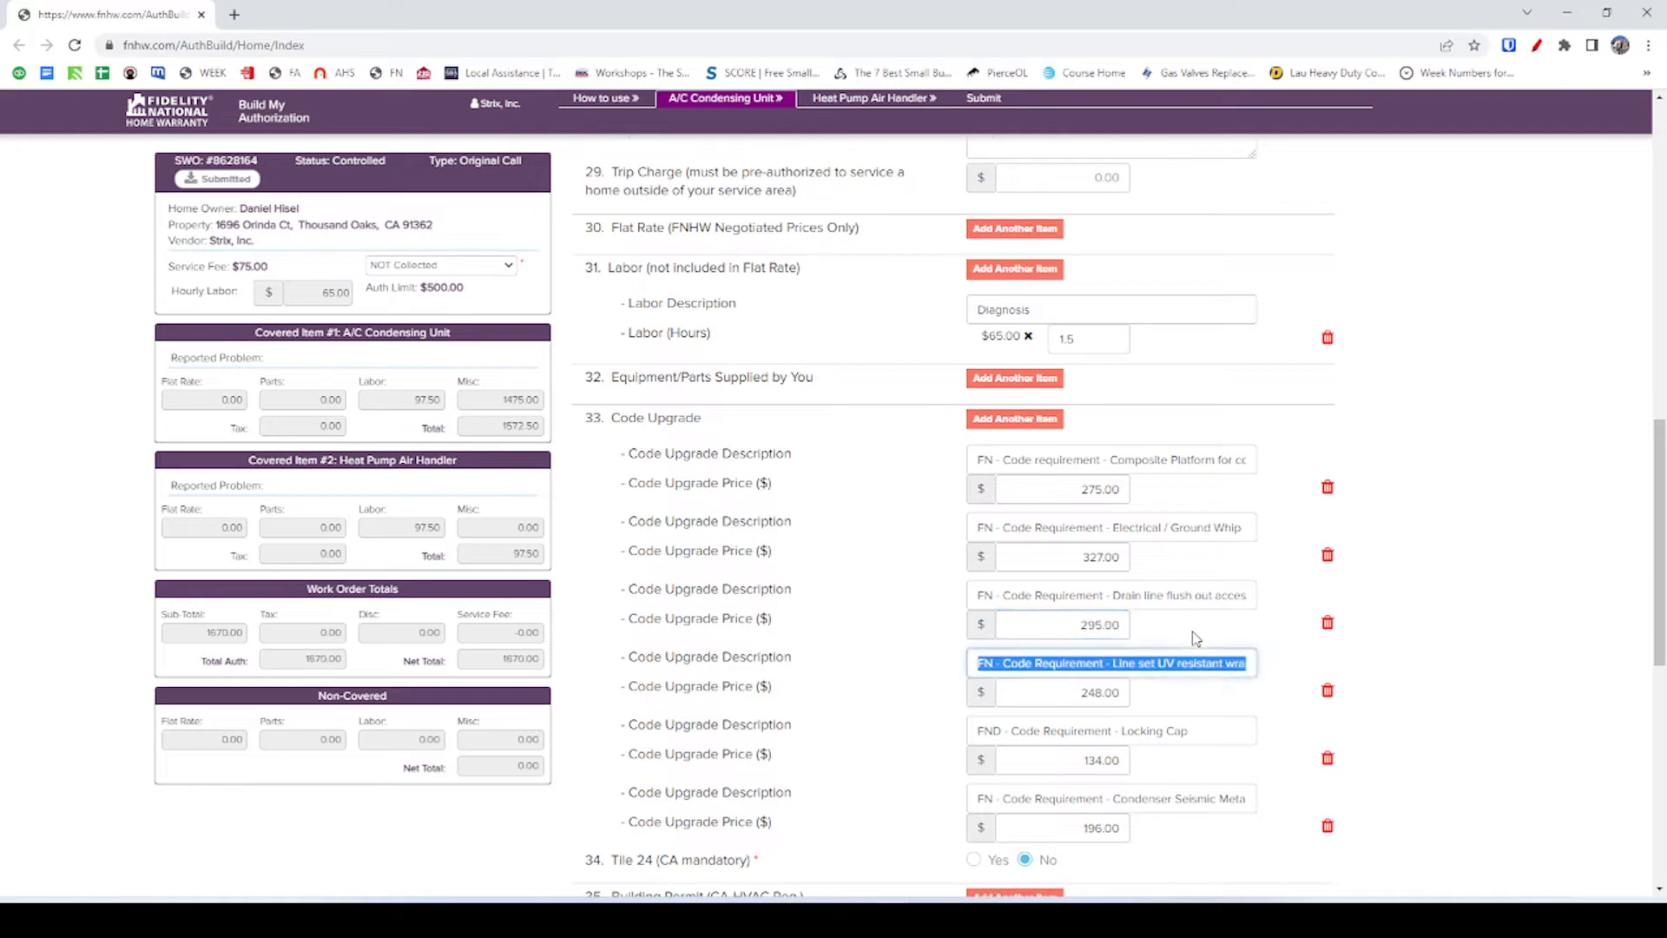
pyautogui.click(1191, 643)
# Re-pick the saved drain line flush item and save that line in the FieldPulse estimate.
pyautogui.hotkey('alt', 'Tab')
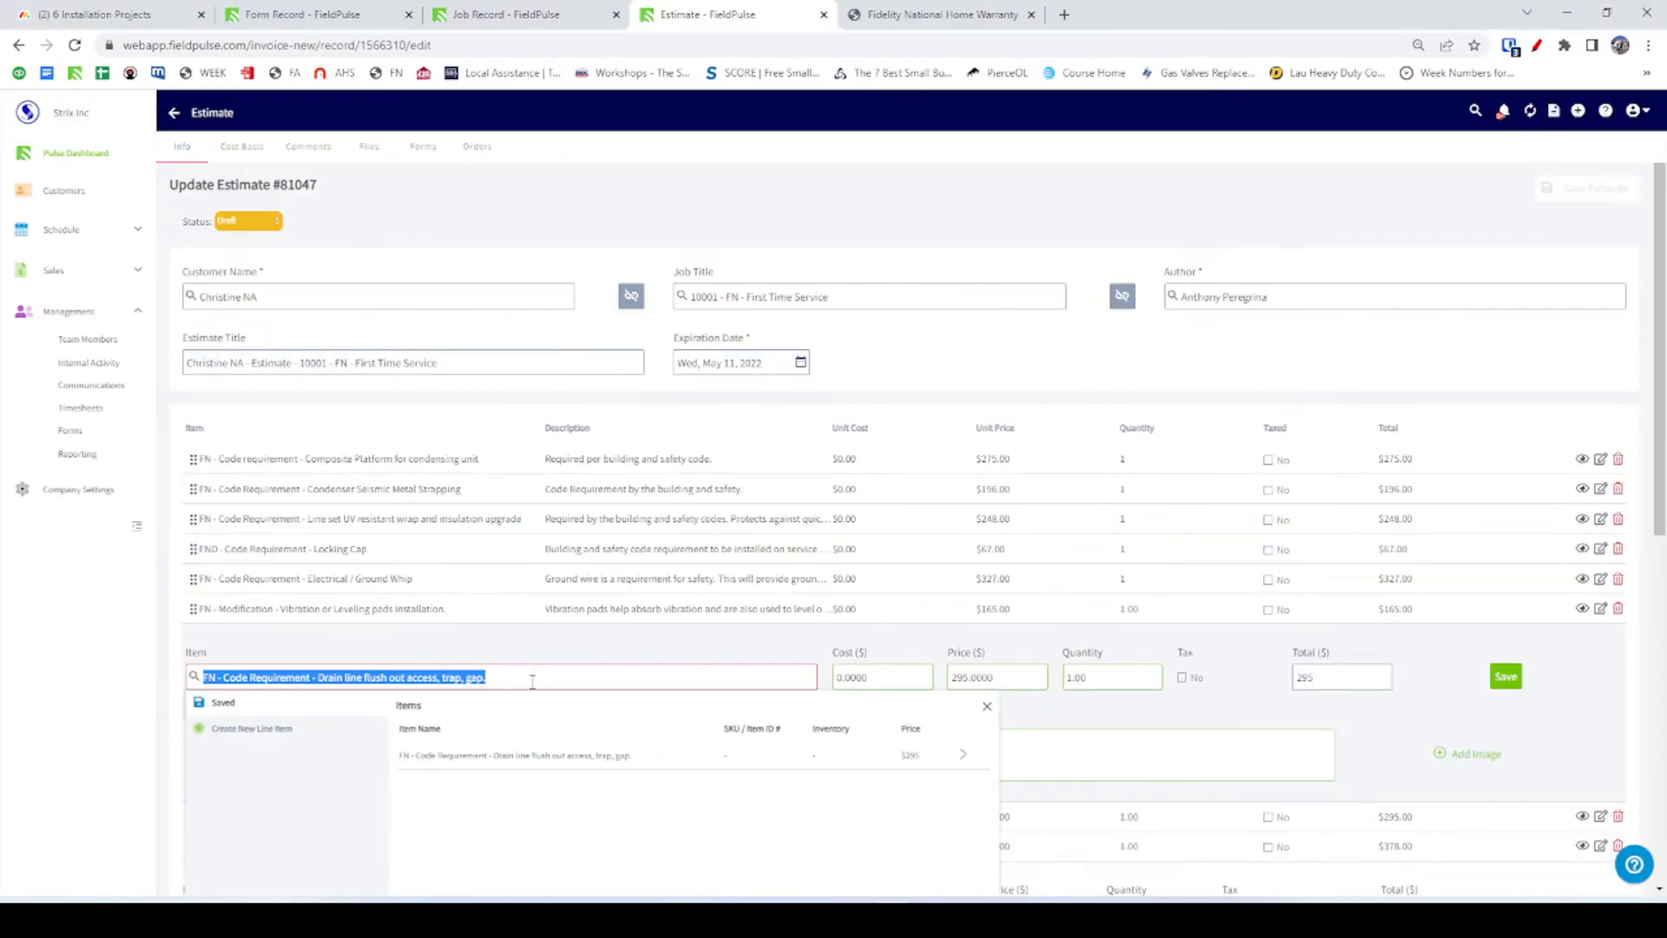
pyautogui.click(532, 678)
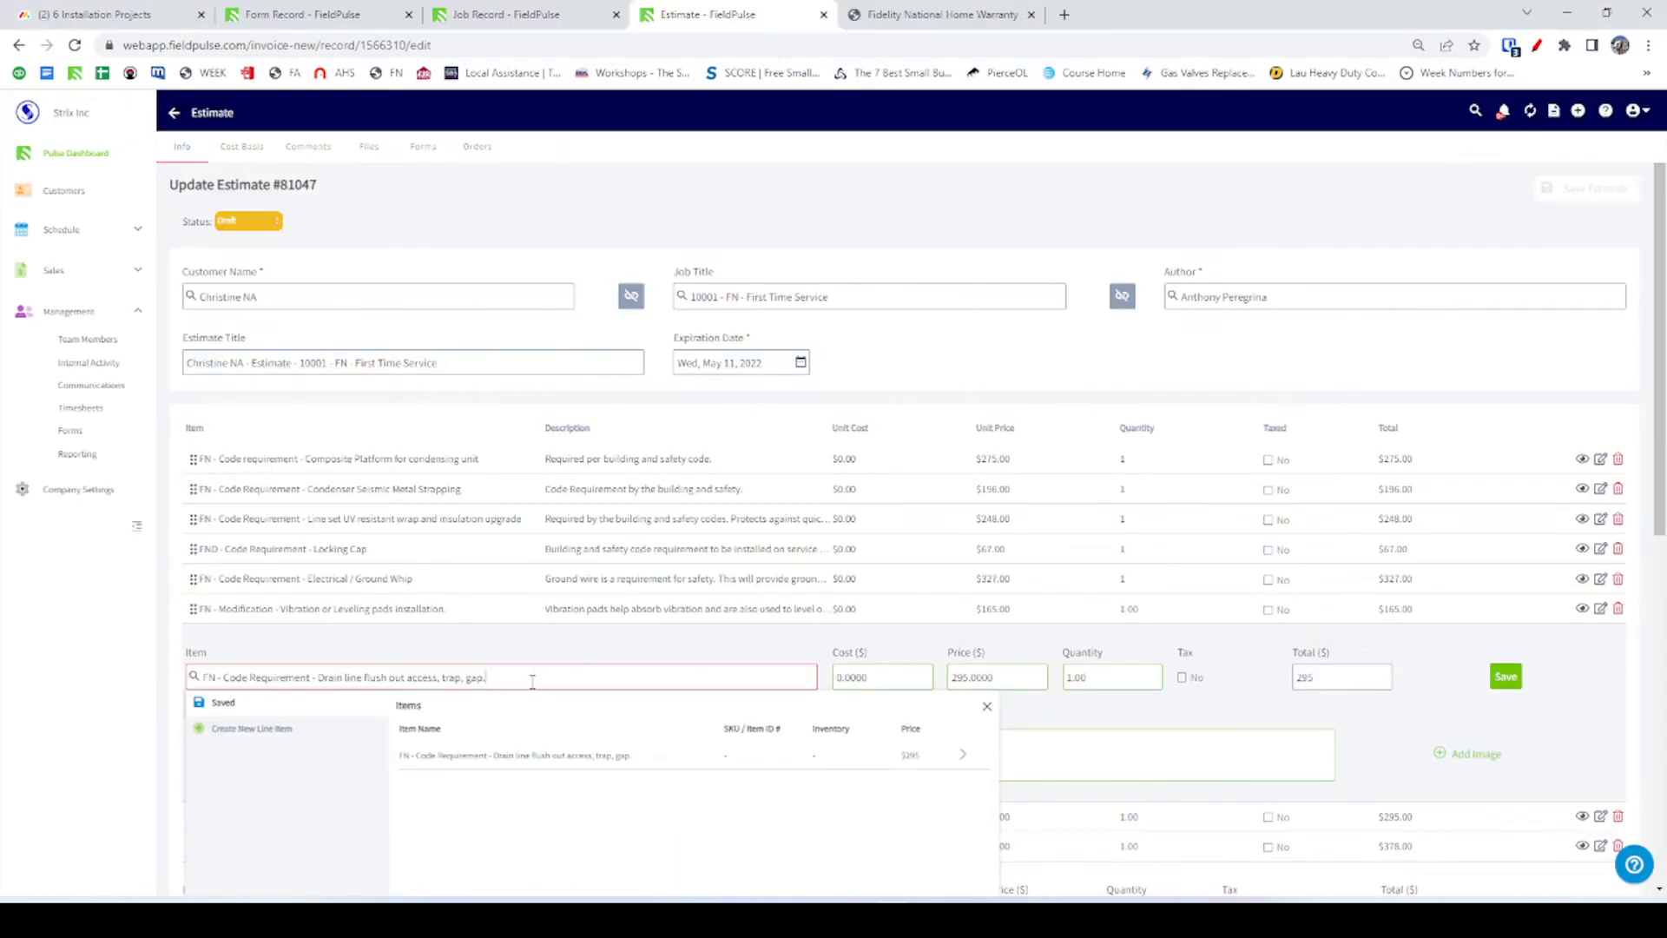
pyautogui.click(527, 754)
pyautogui.scroll(-2, 949, 588)
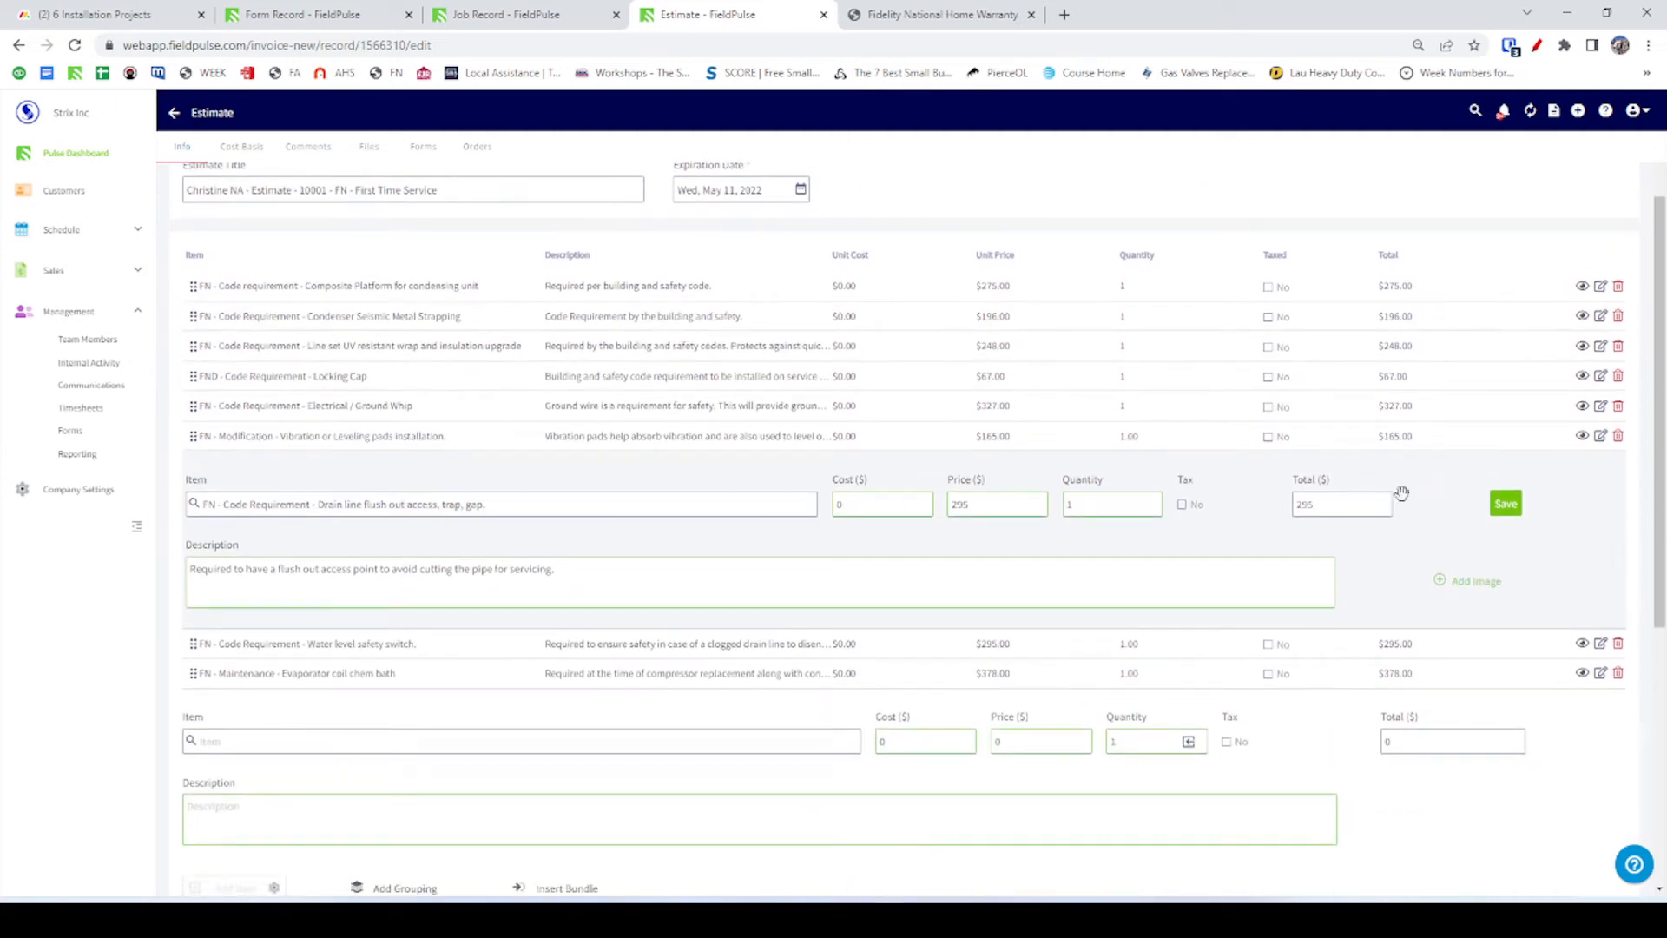
pyautogui.click(1505, 504)
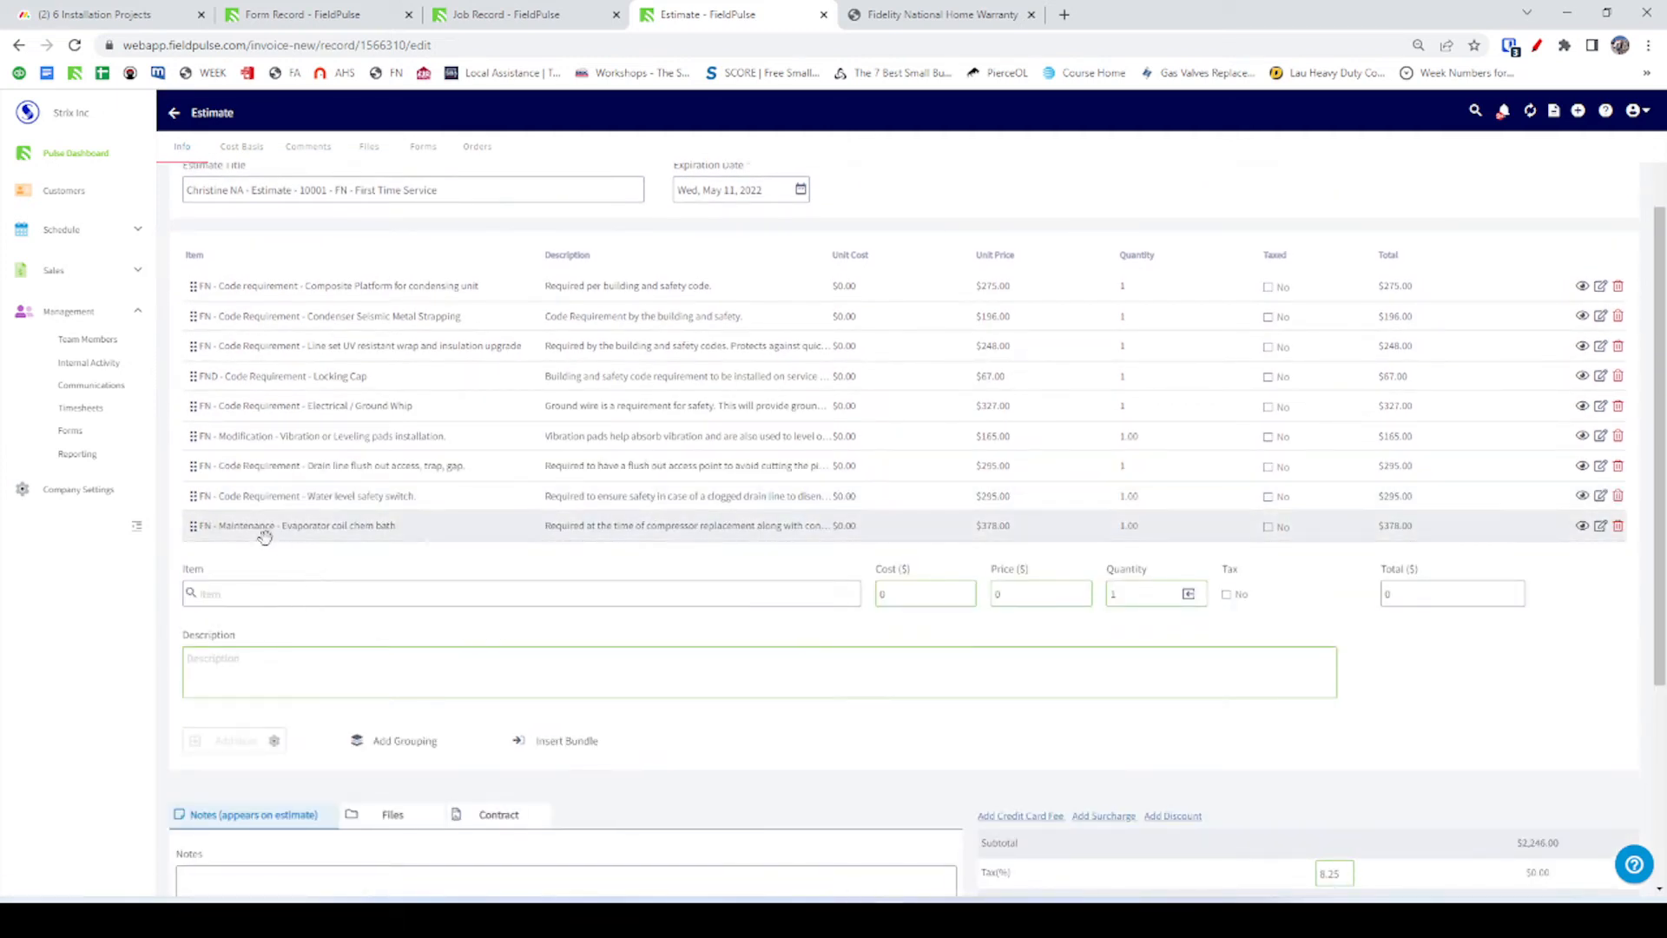
# Add a Water level safety switch code upgrade at 295.00, bringing the total to 1965.00.
pyautogui.click(262, 500)
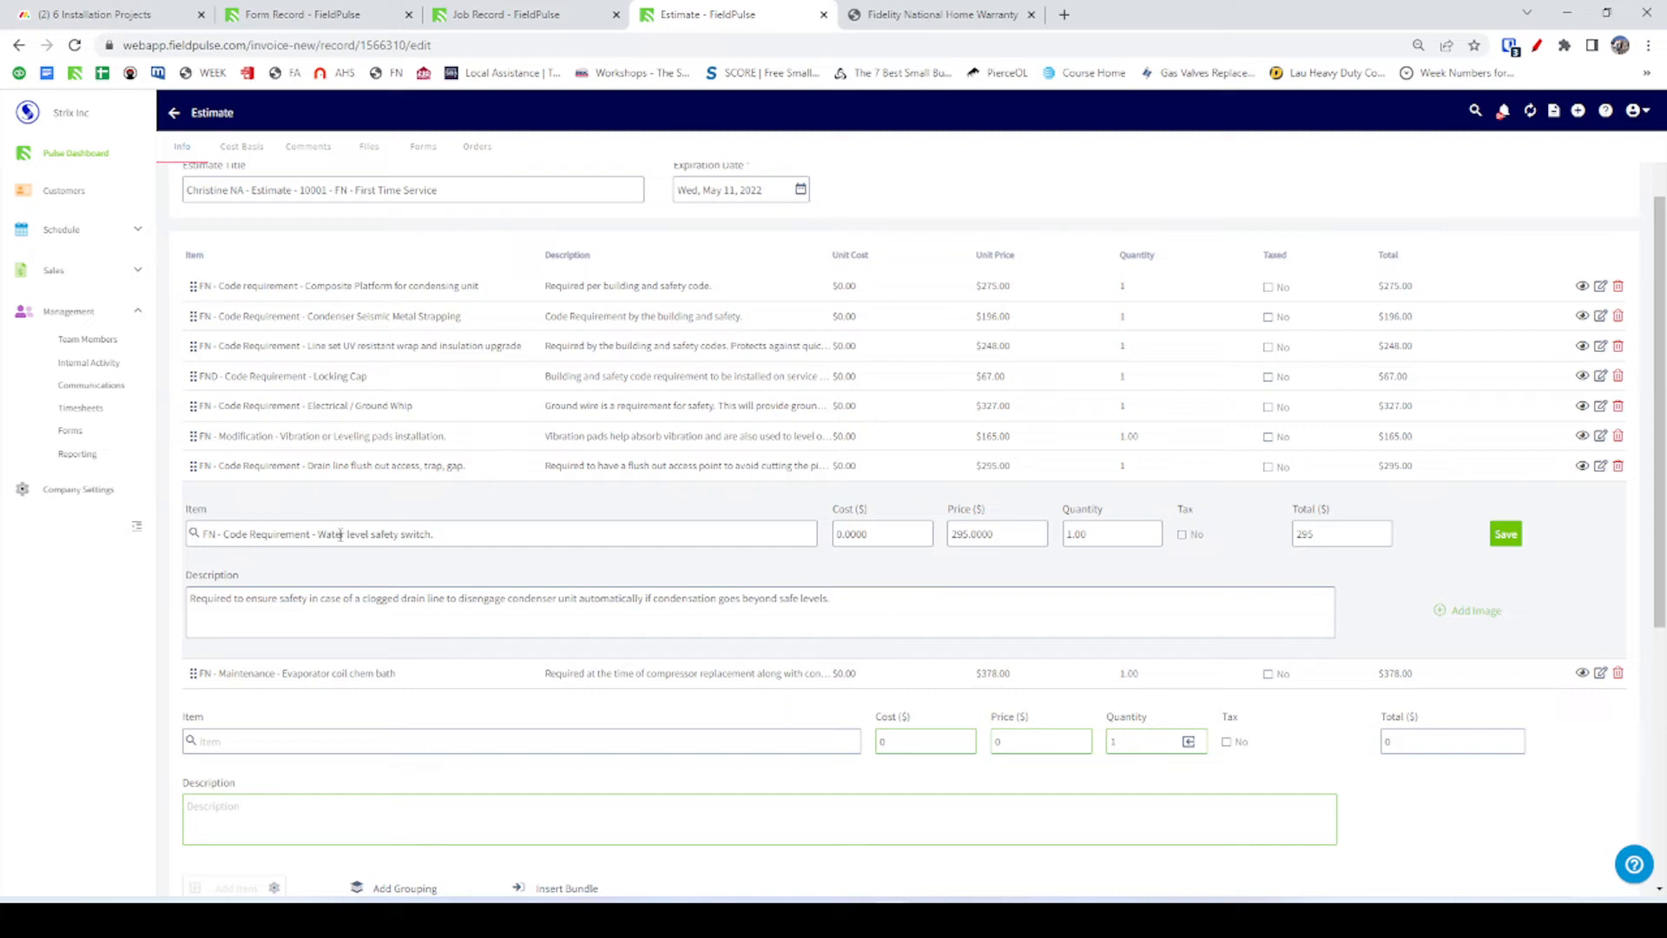
pyautogui.tripleClick(340, 534)
pyautogui.hotkey('ctrl', 'c')
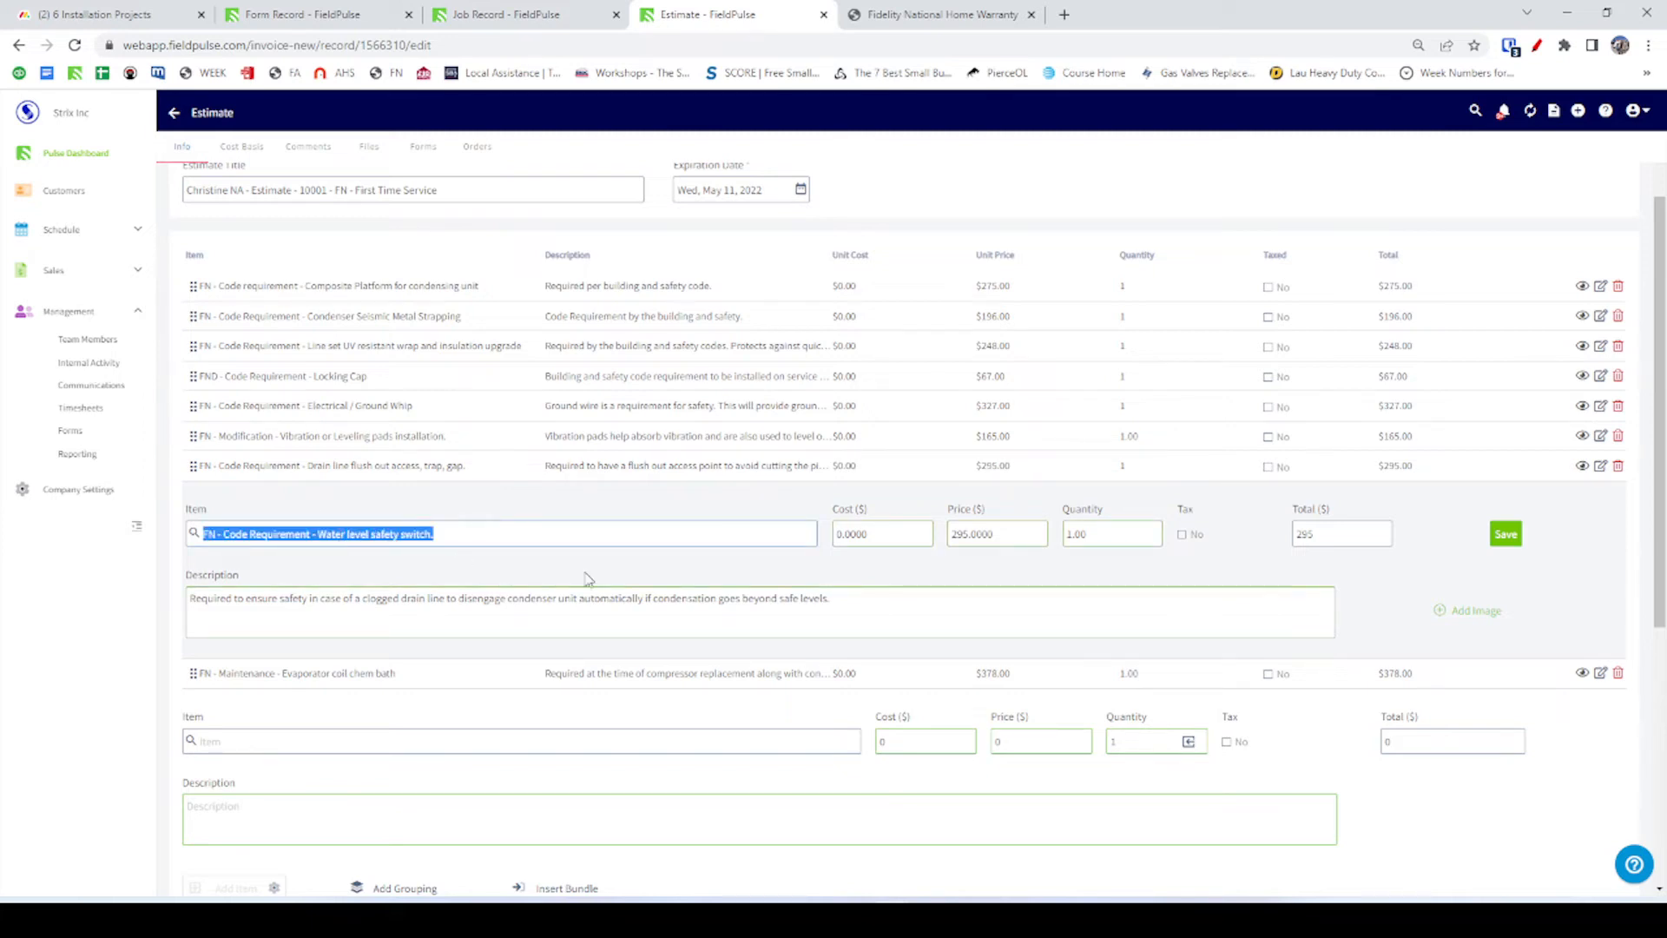
pyautogui.hotkey('alt', 'Tab')
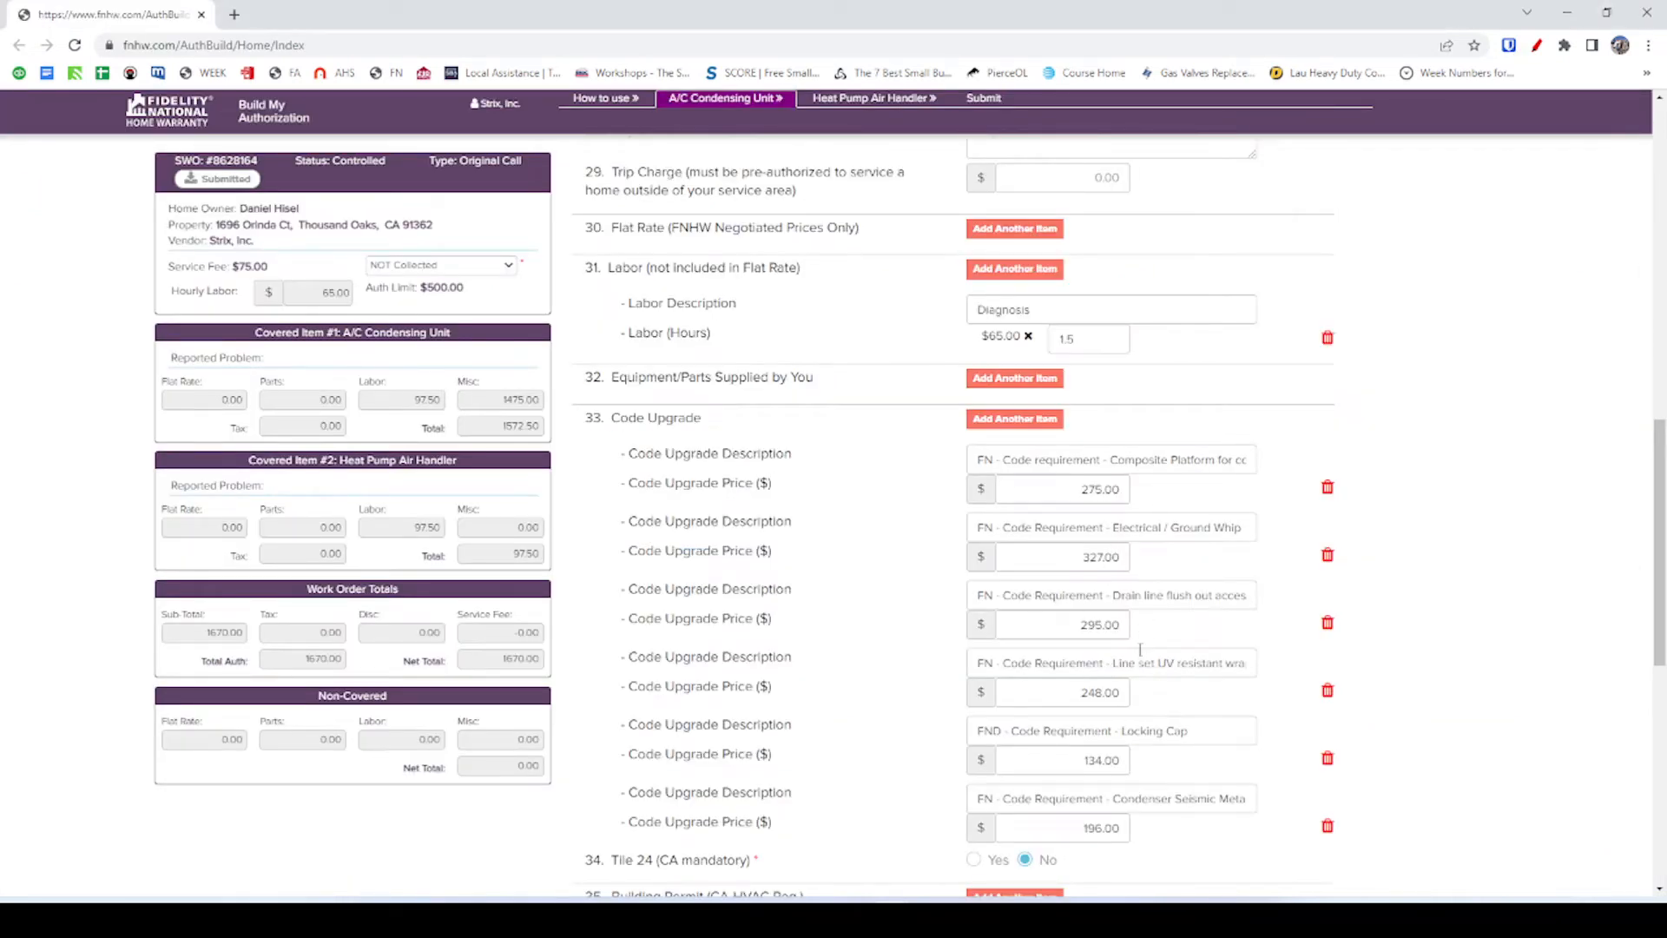
pyautogui.click(1038, 418)
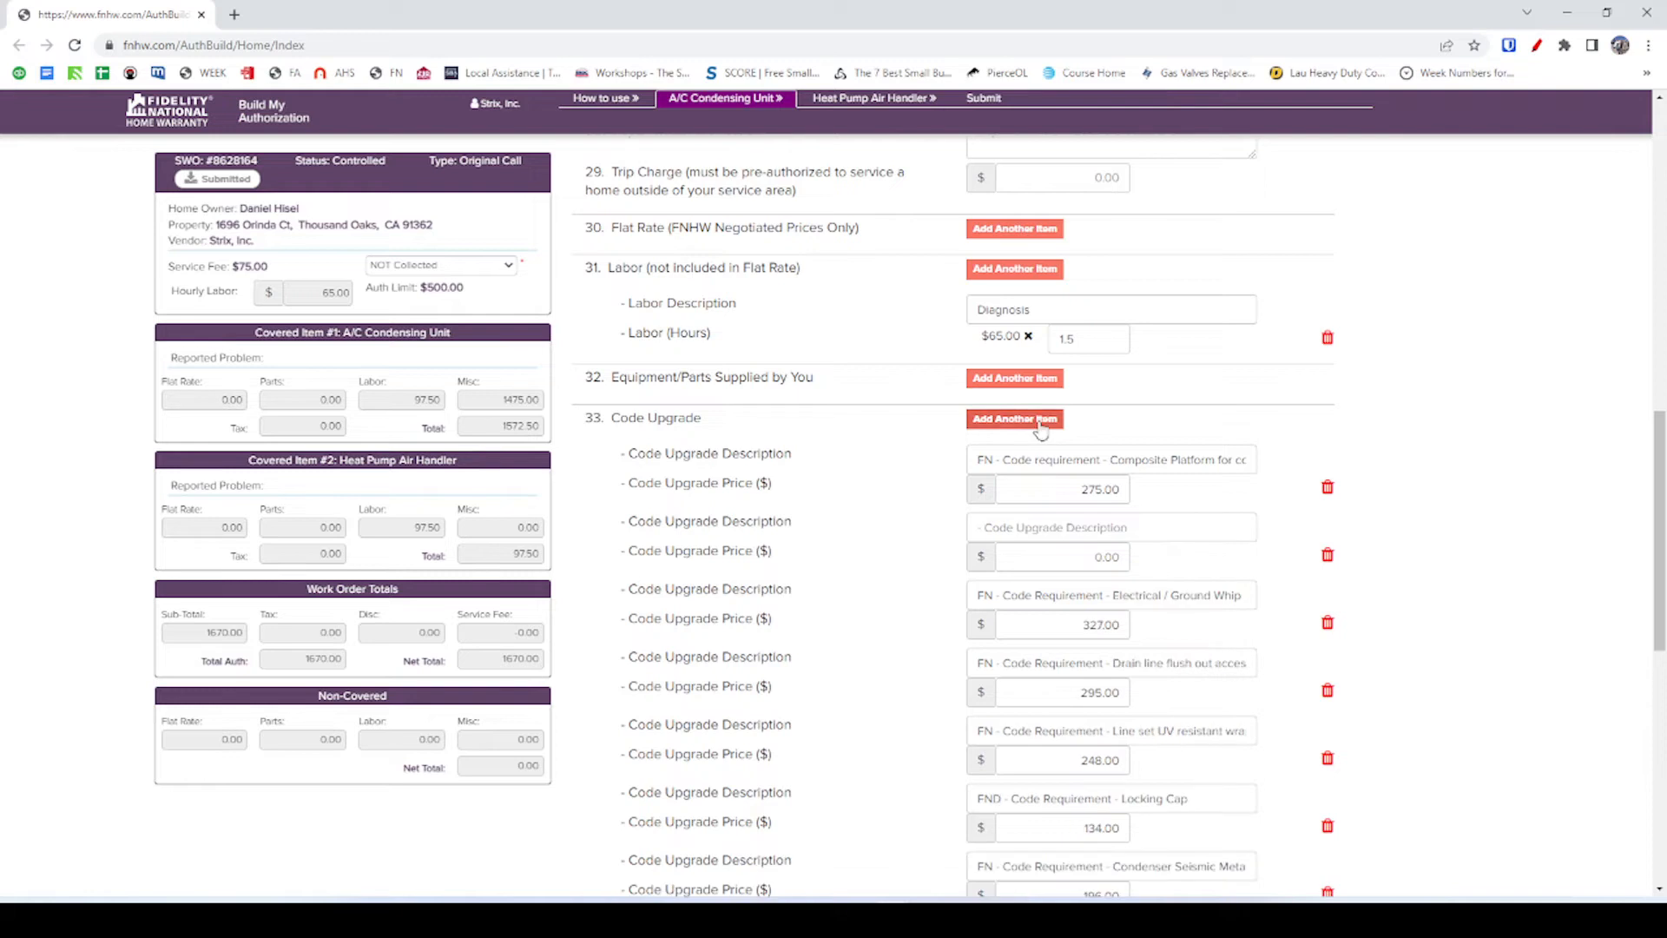
pyautogui.click(1092, 528)
pyautogui.hotkey('ctrl', 'v')
pyautogui.press('Tab')
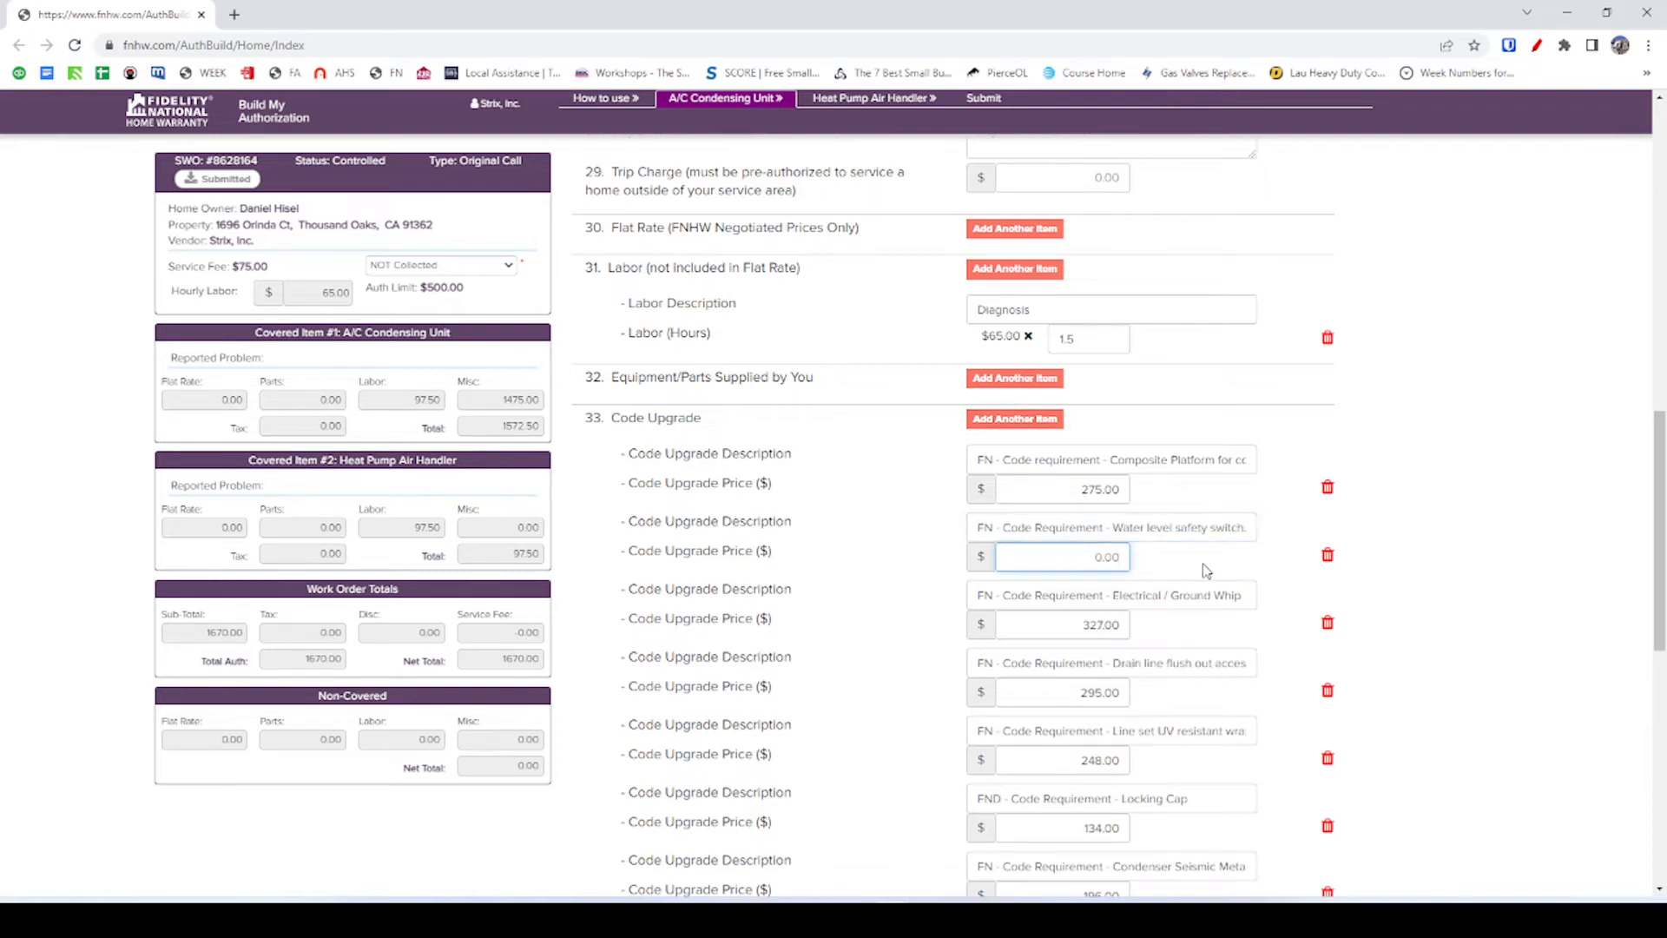
pyautogui.click(1207, 571)
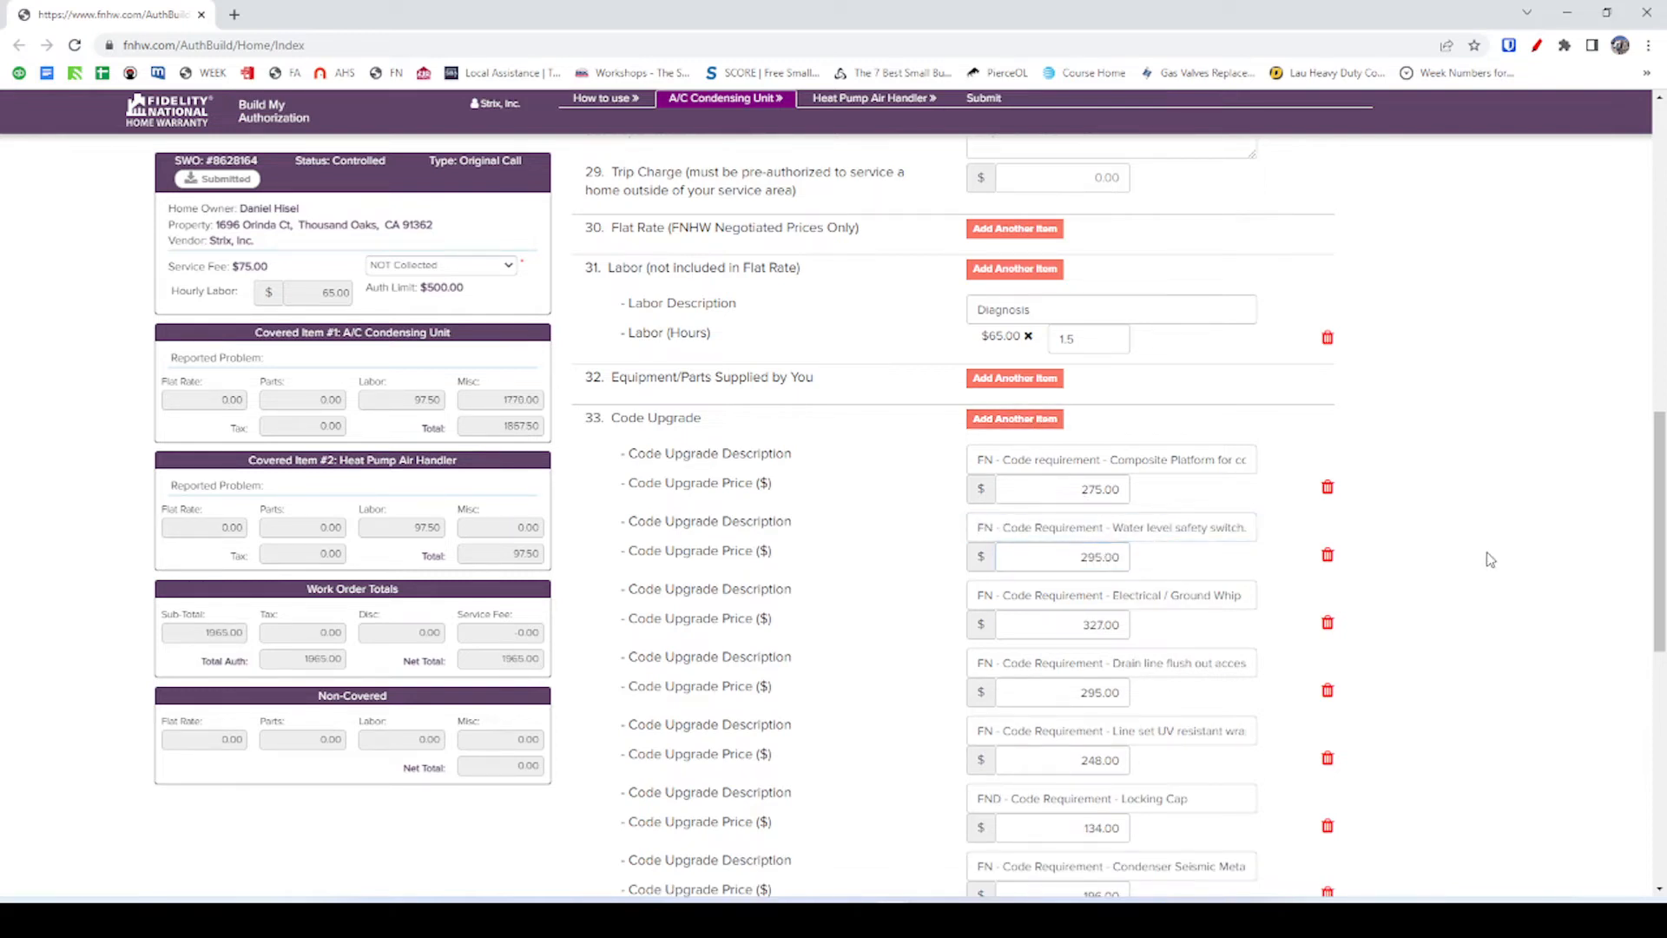
pyautogui.scroll(-3, 1488, 558)
pyautogui.scroll(1, 1078, 553)
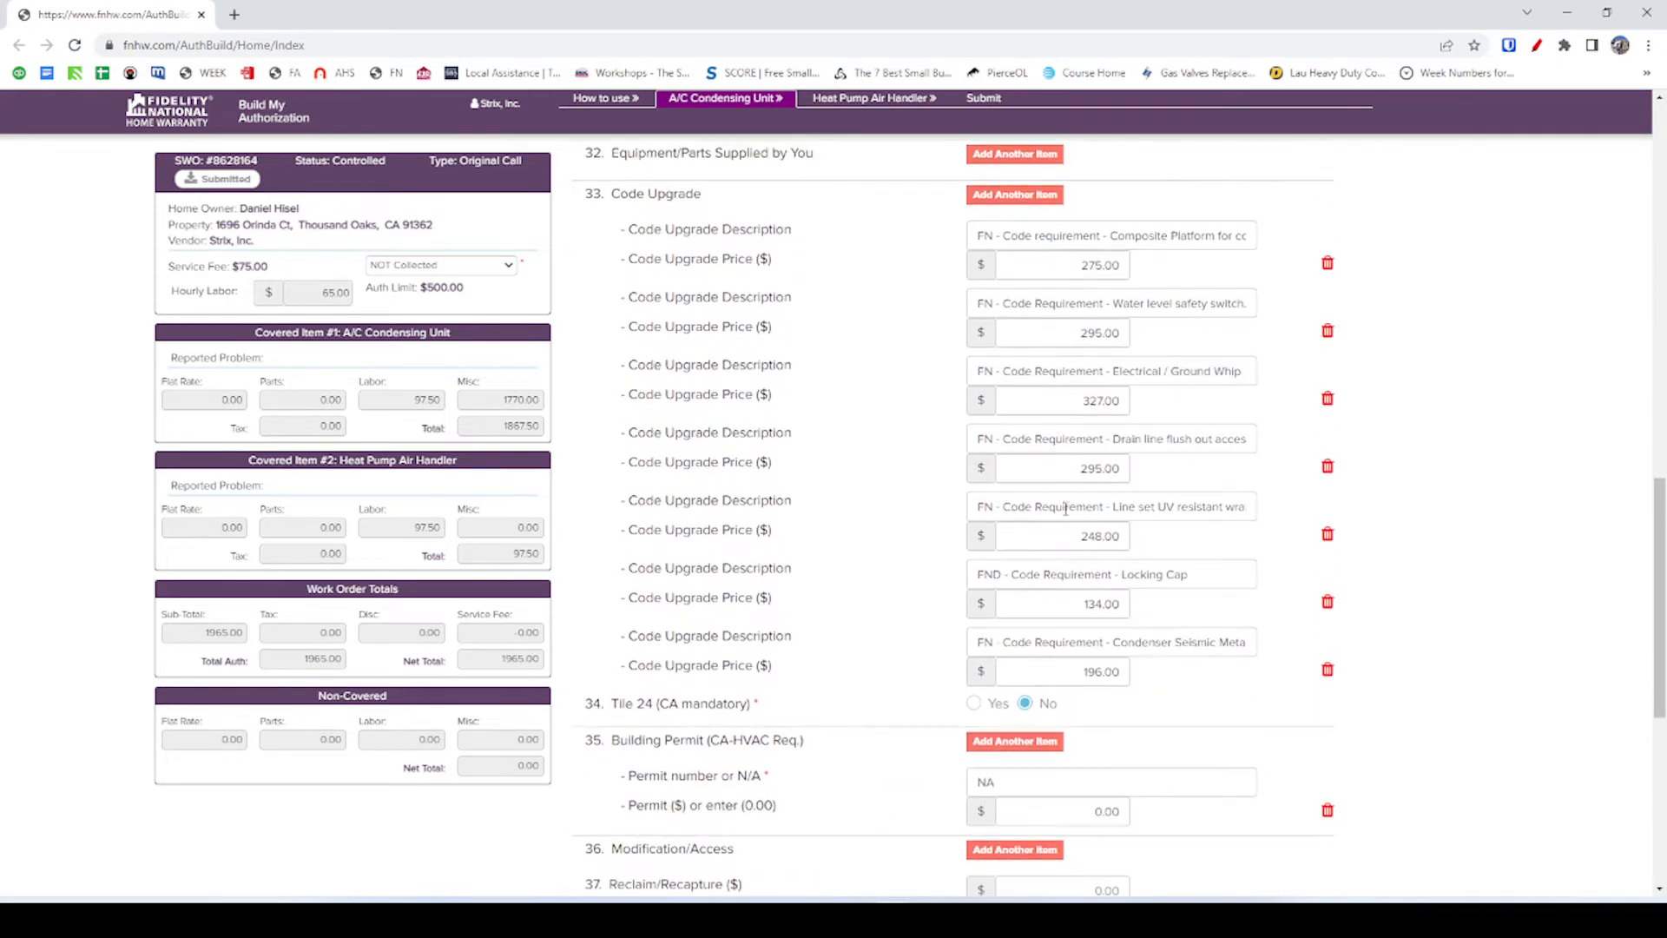
# Re-pick the saved water level safety switch item and save that line in FieldPulse.
pyautogui.hotkey('alt', 'Tab')
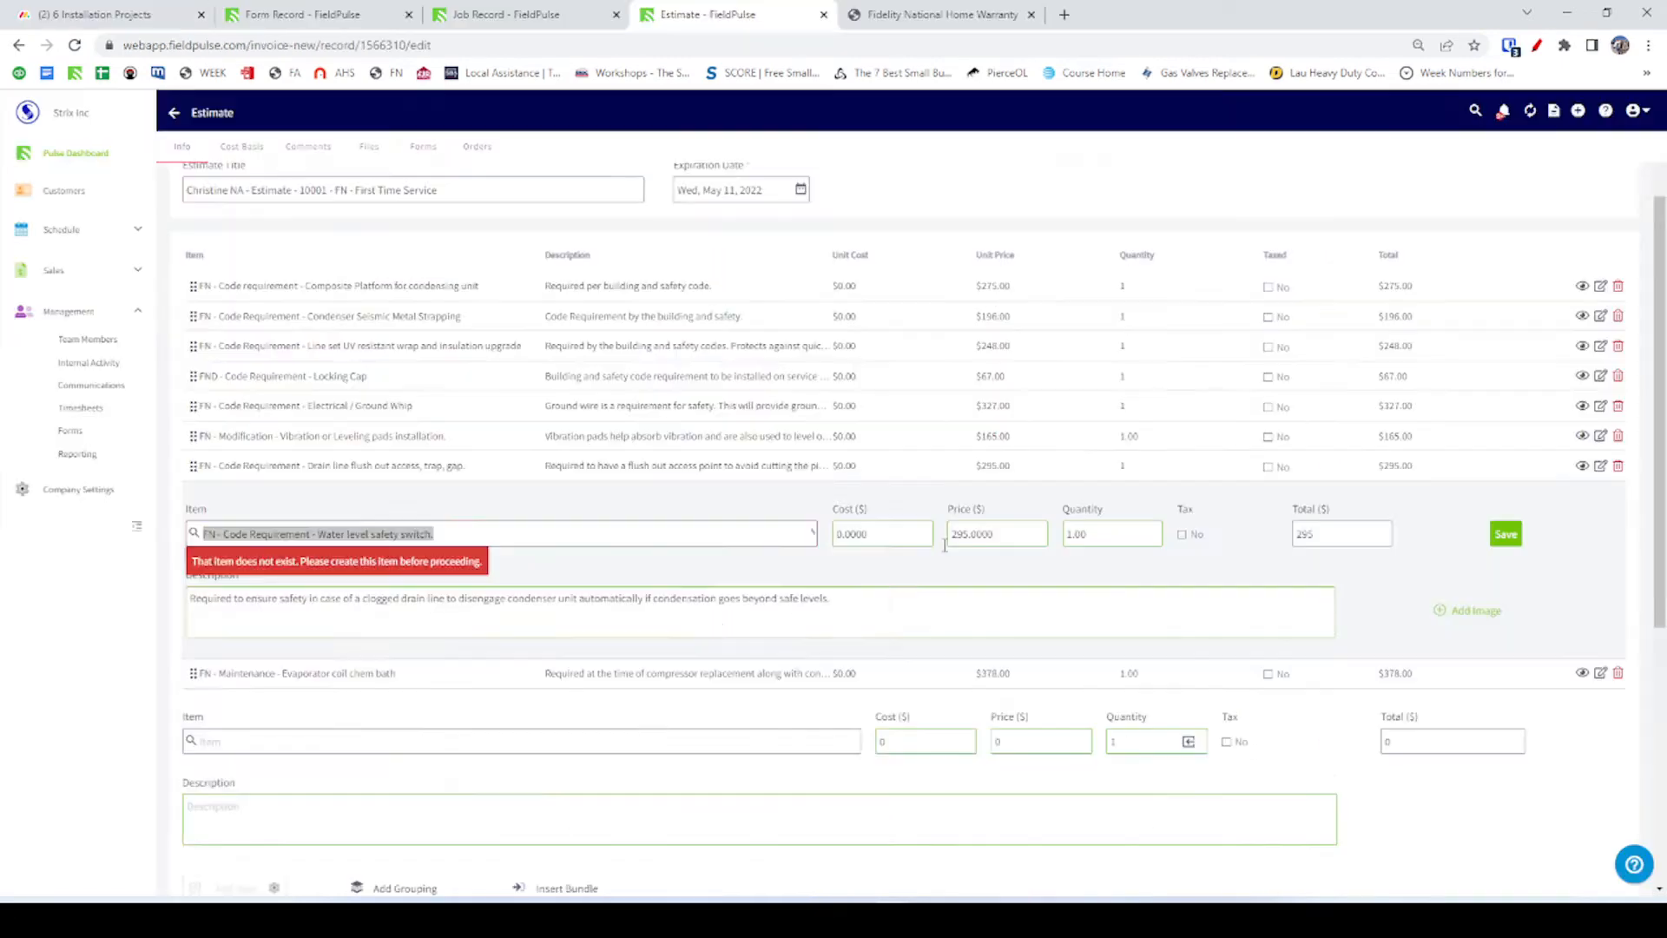
pyautogui.click(777, 537)
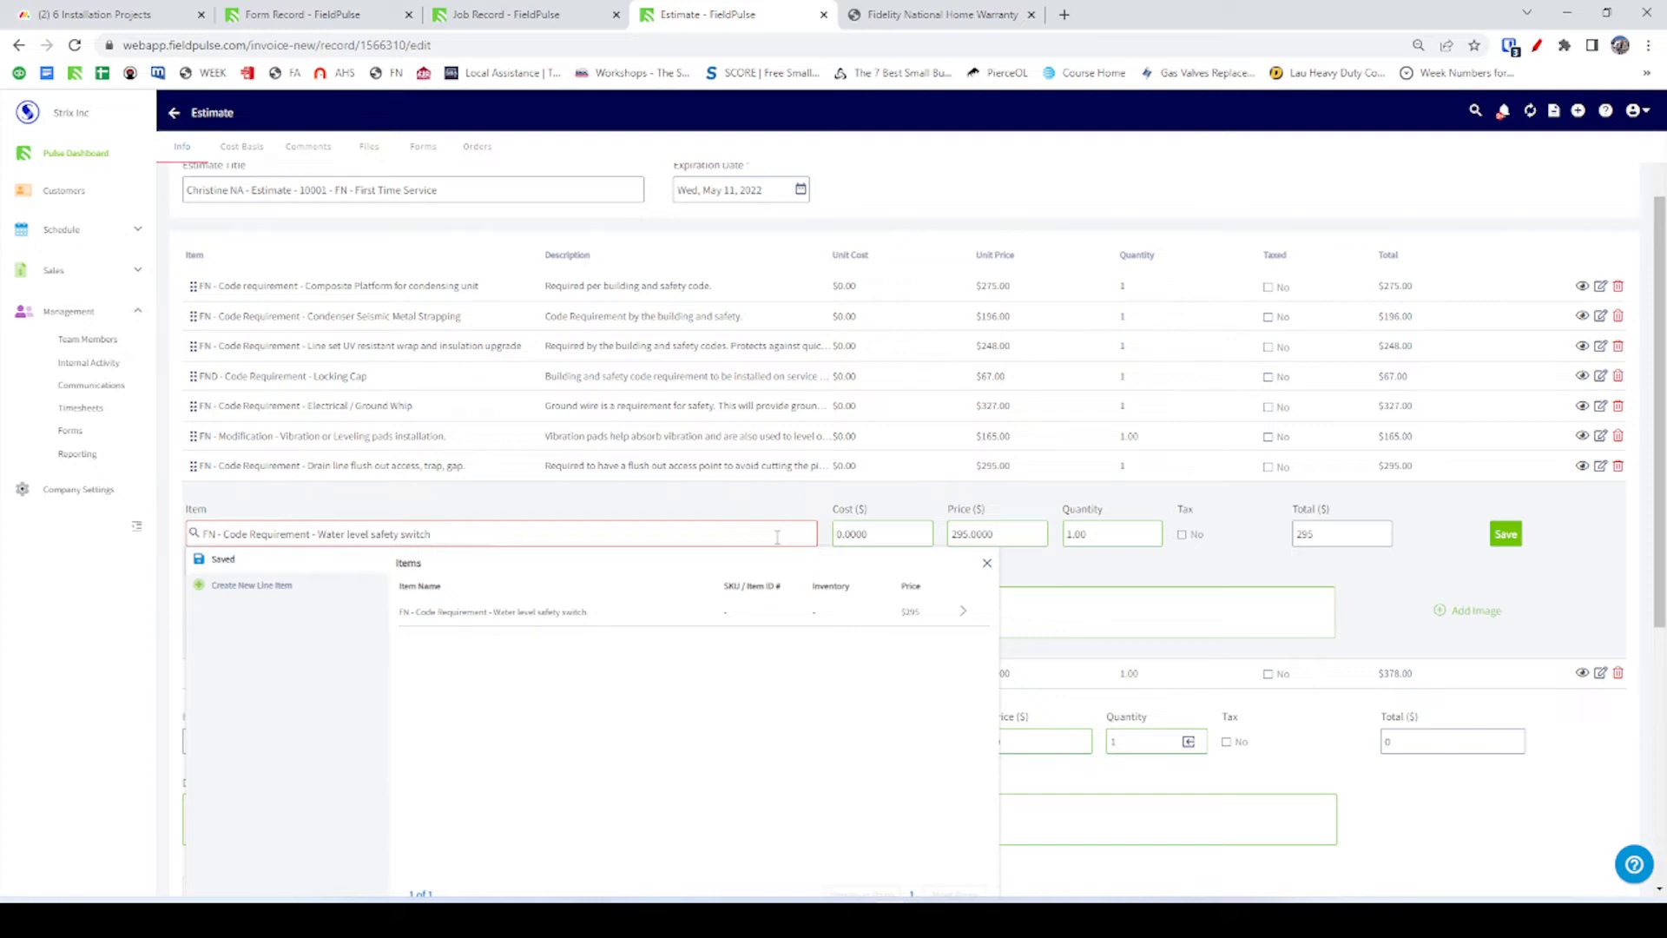
pyautogui.click(607, 613)
pyautogui.click(1506, 533)
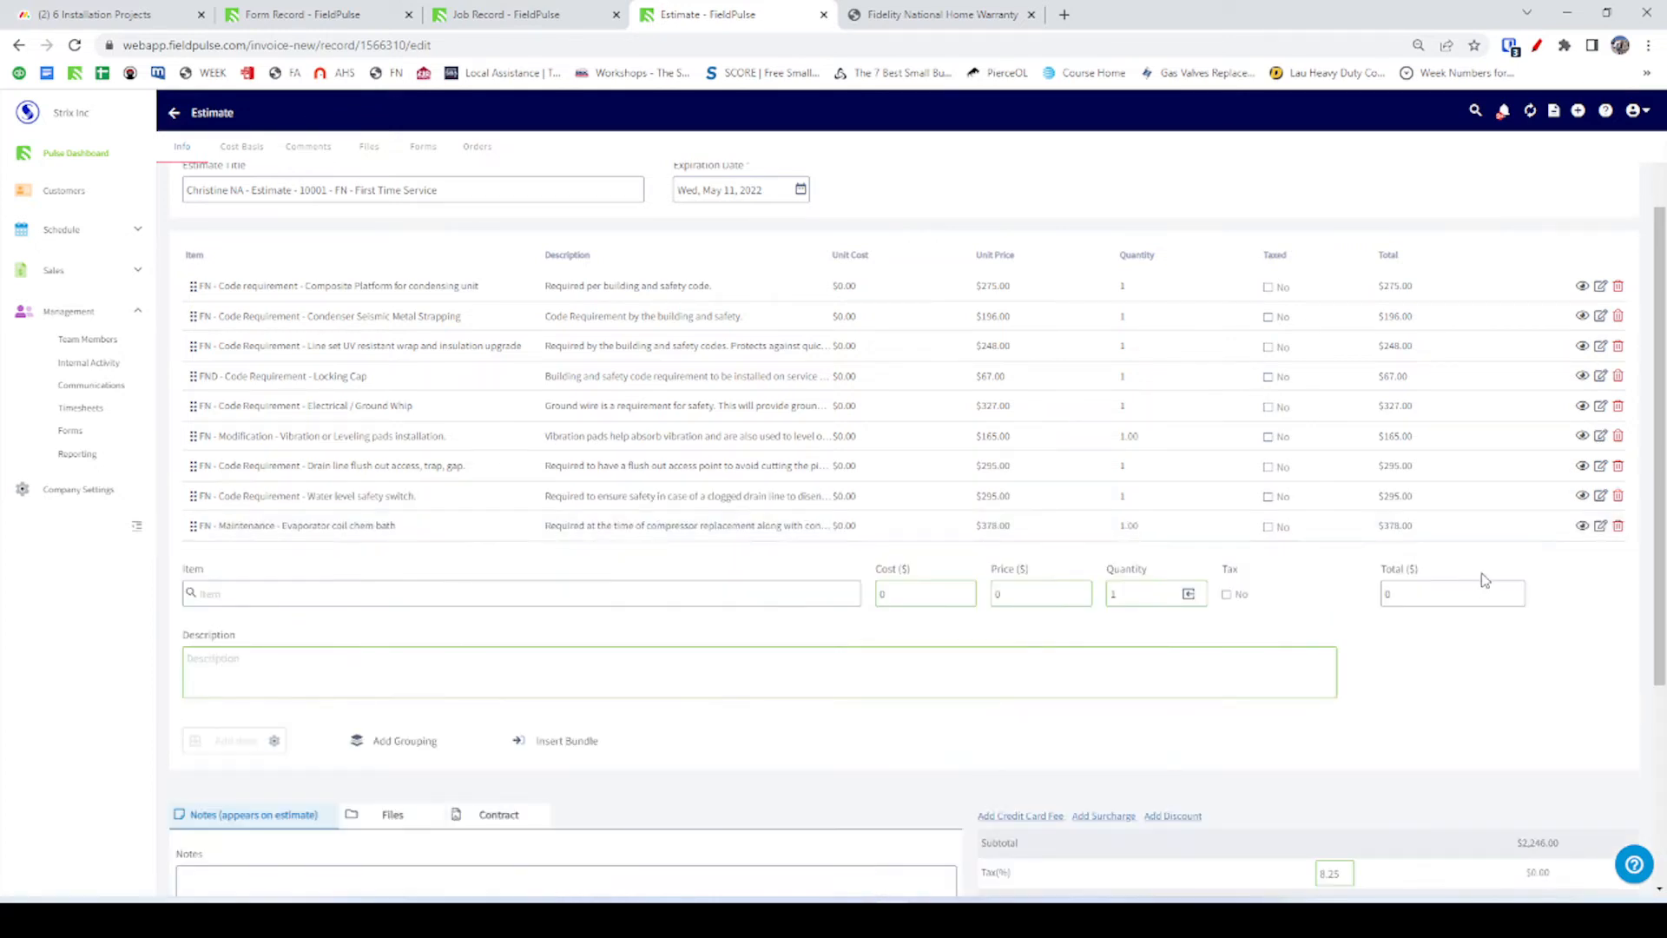
# Enter NA as item 35's building permit number and review the code upgrade entries.
pyautogui.hotkey('alt', 'Tab')
pyautogui.scroll(-5, 851, 773)
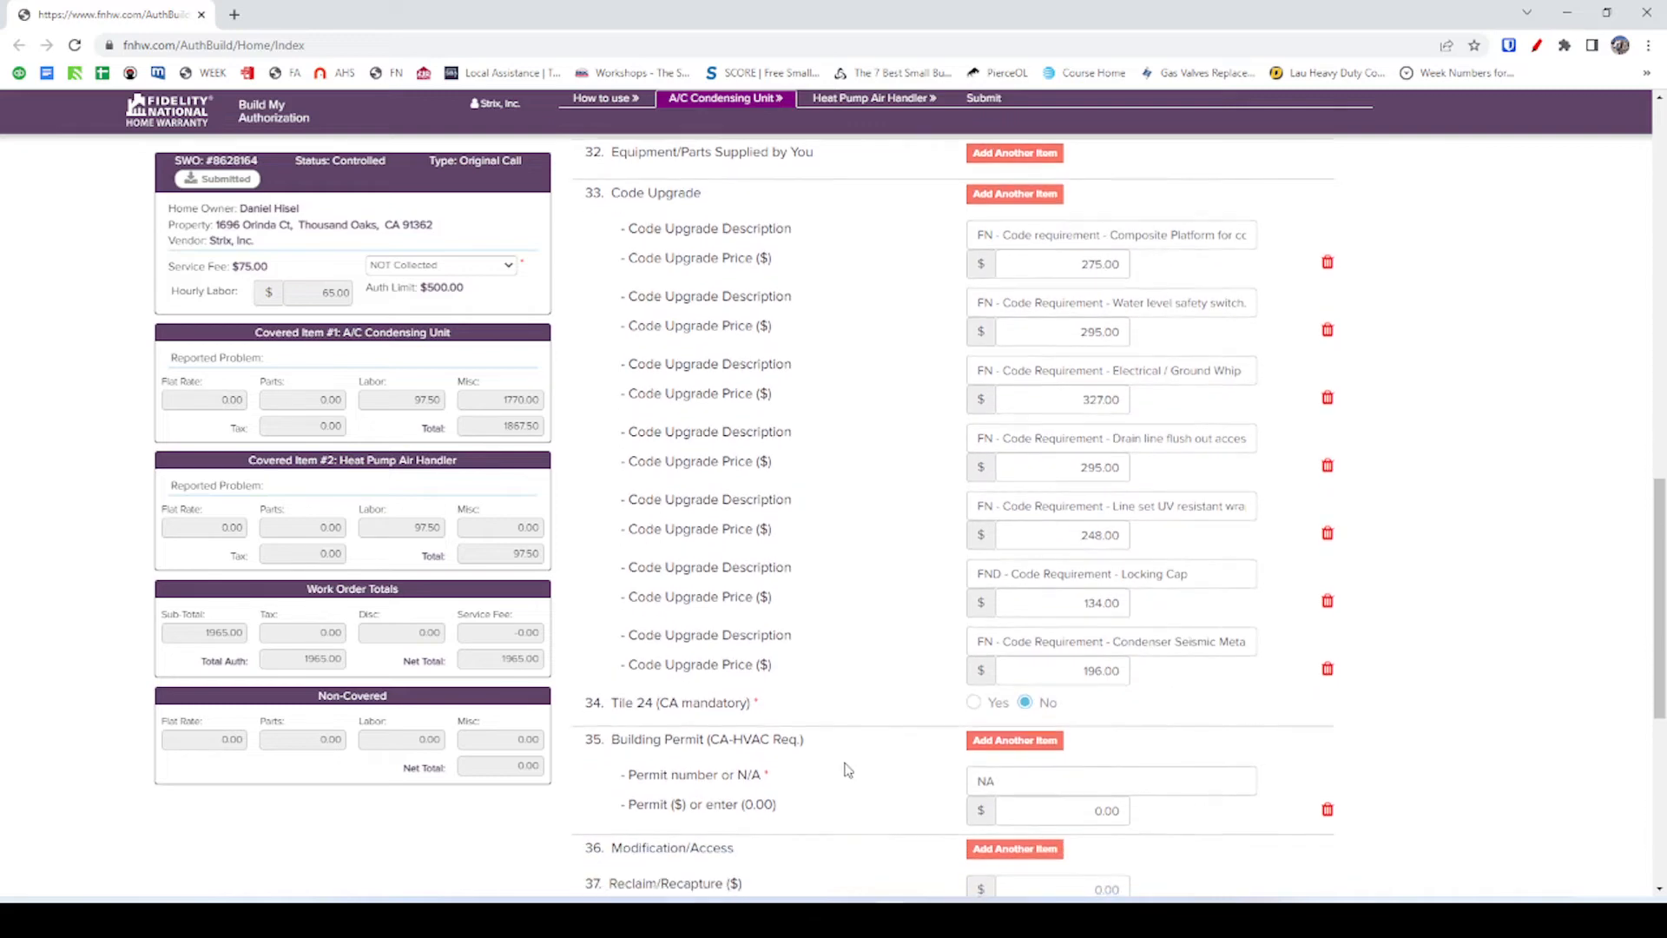
pyautogui.click(1035, 615)
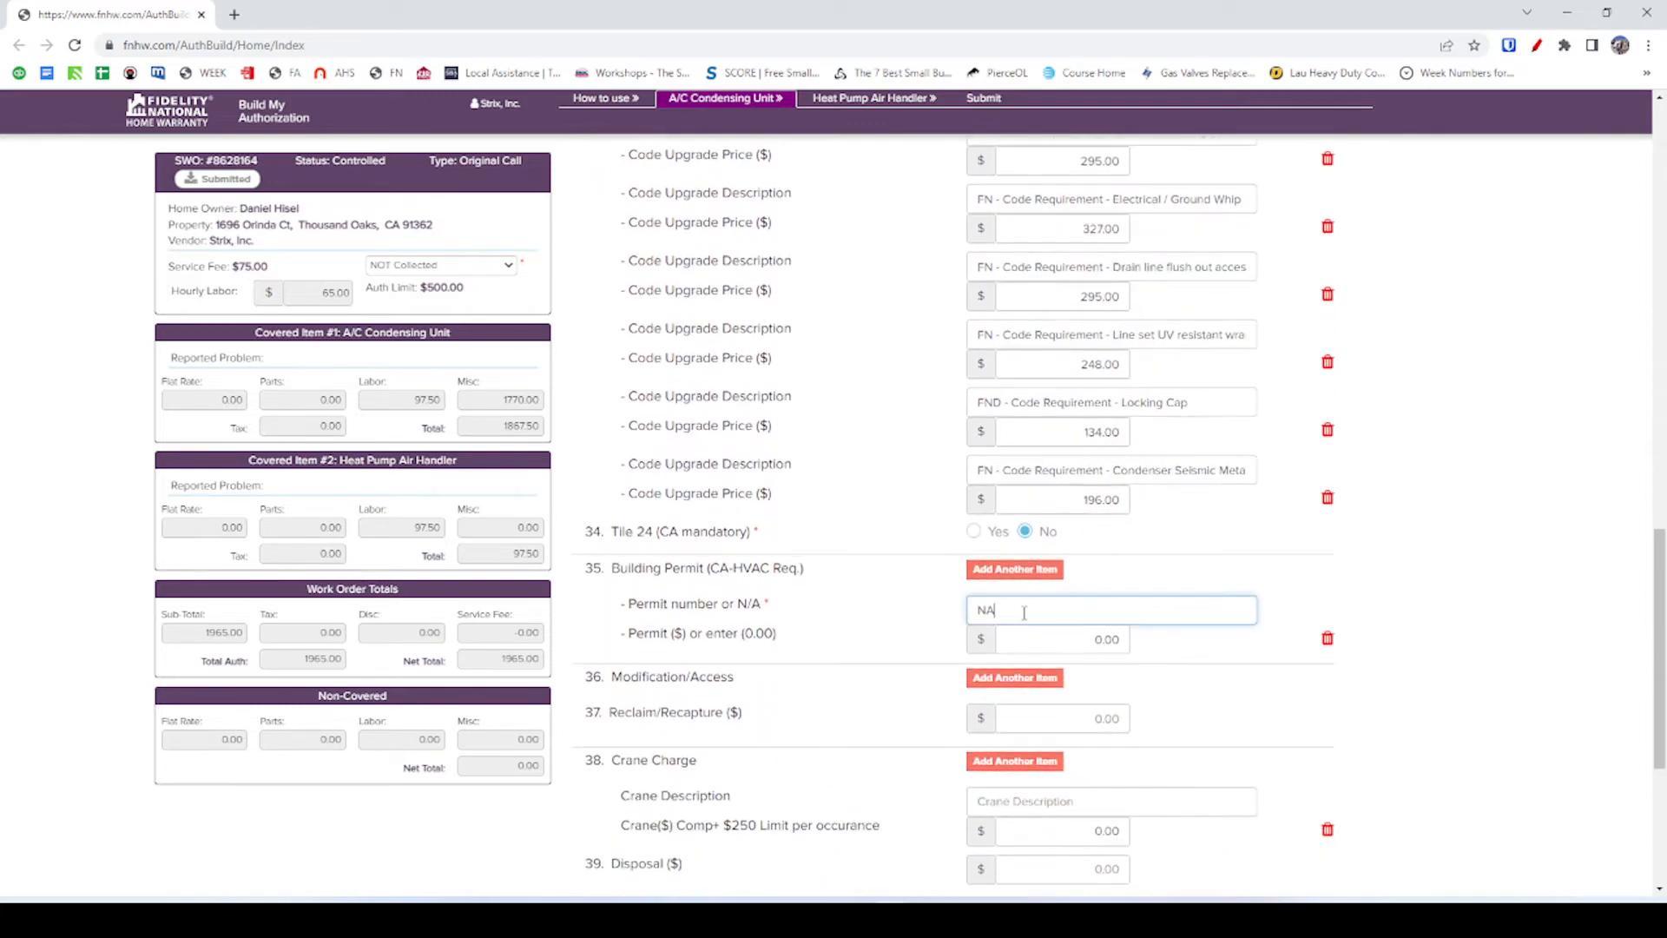
pyautogui.hotkey('alt', 'Tab')
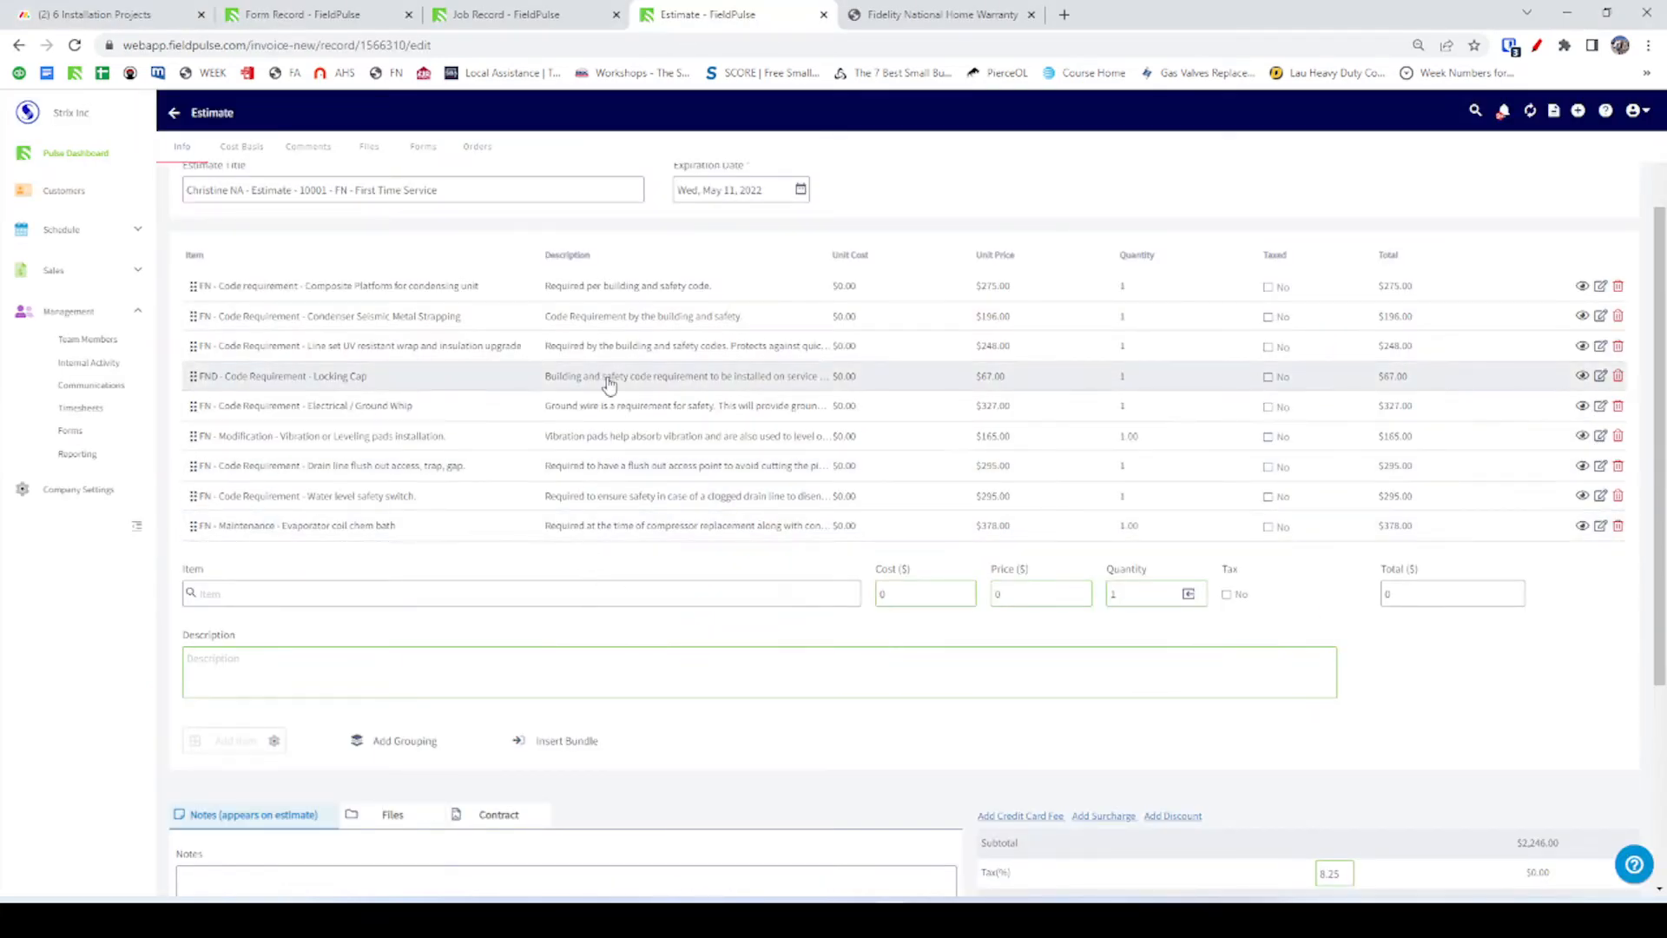
pyautogui.hotkey('alt', 'Tab')
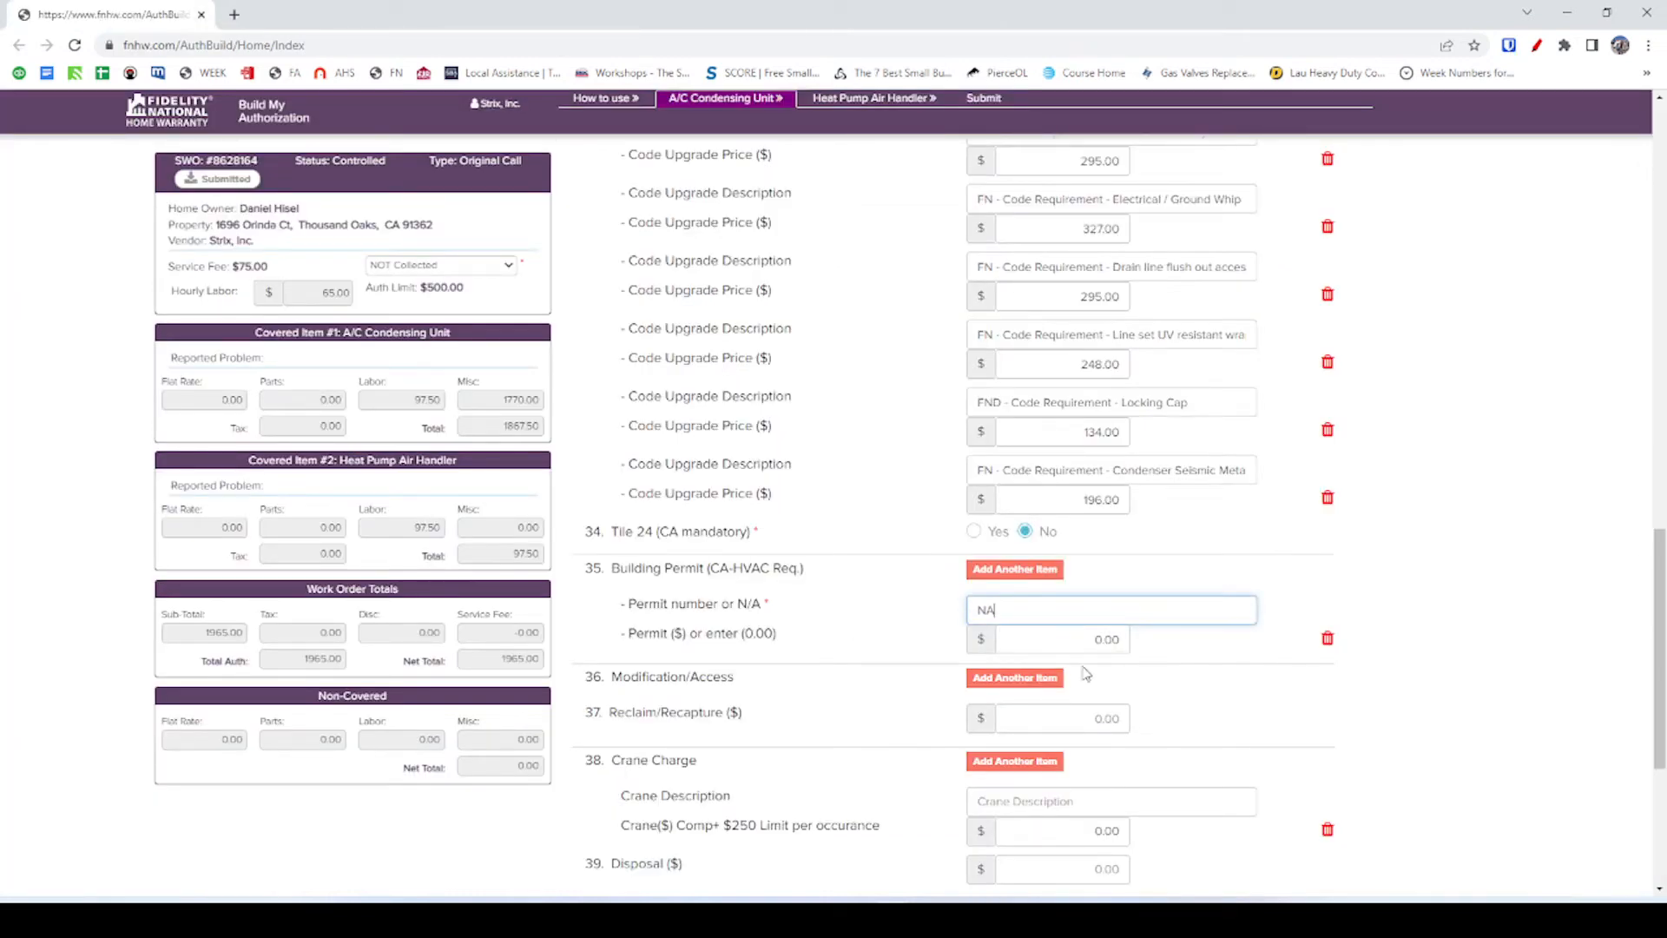
pyautogui.scroll(-1, 725, 723)
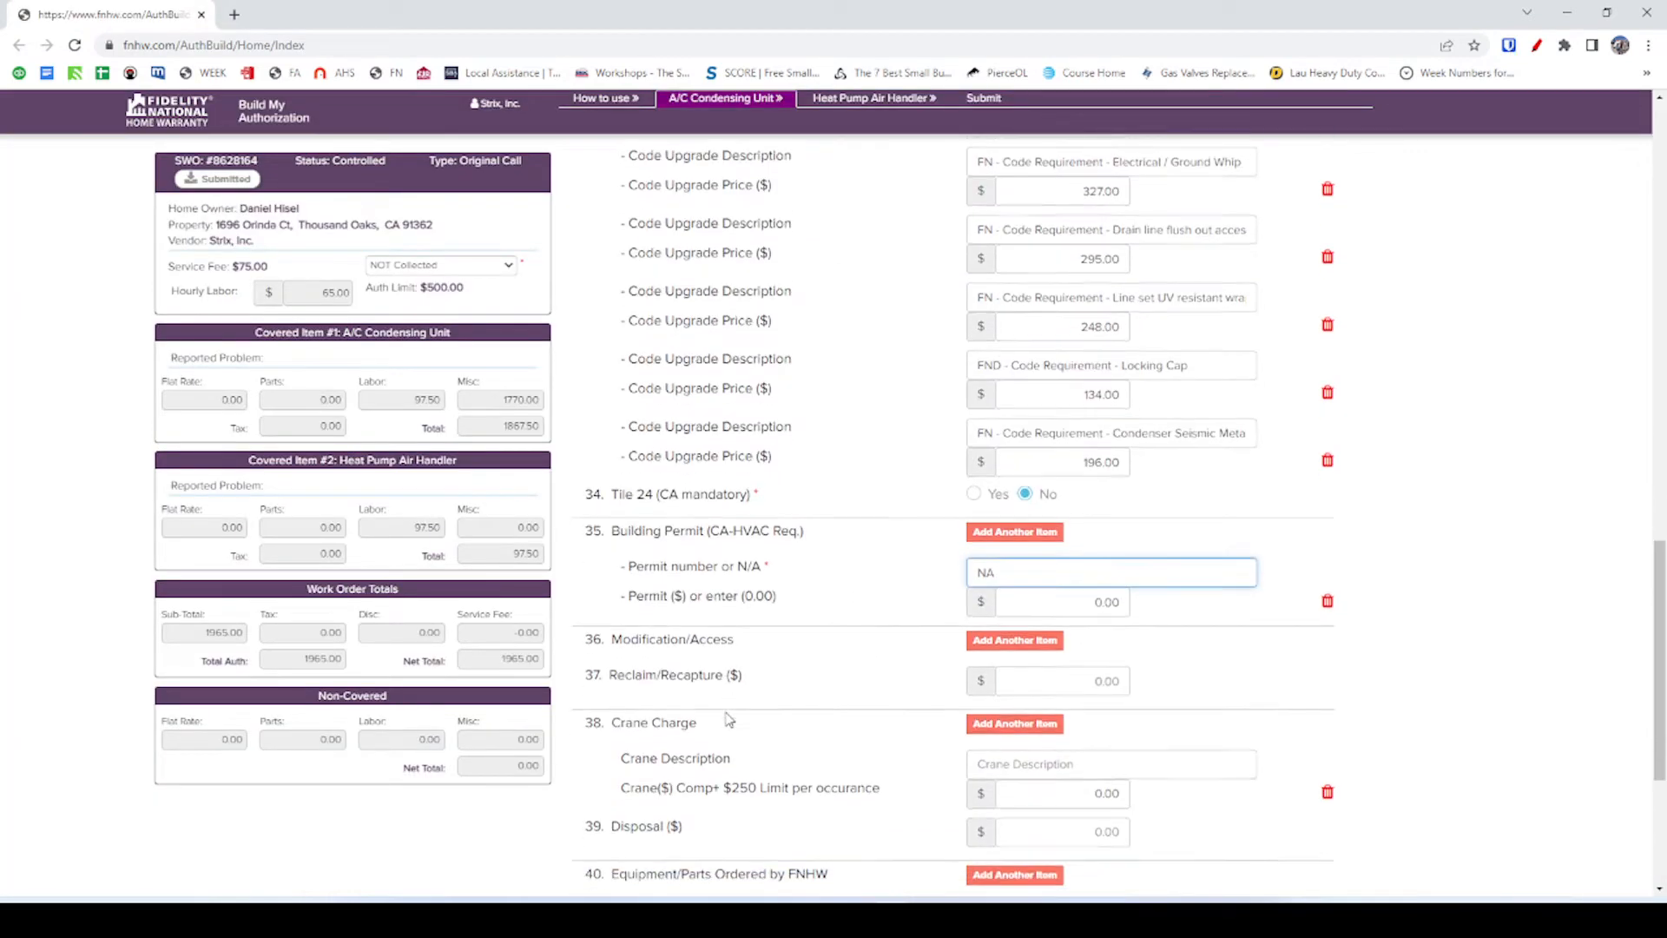
pyautogui.scroll(-3, 751, 701)
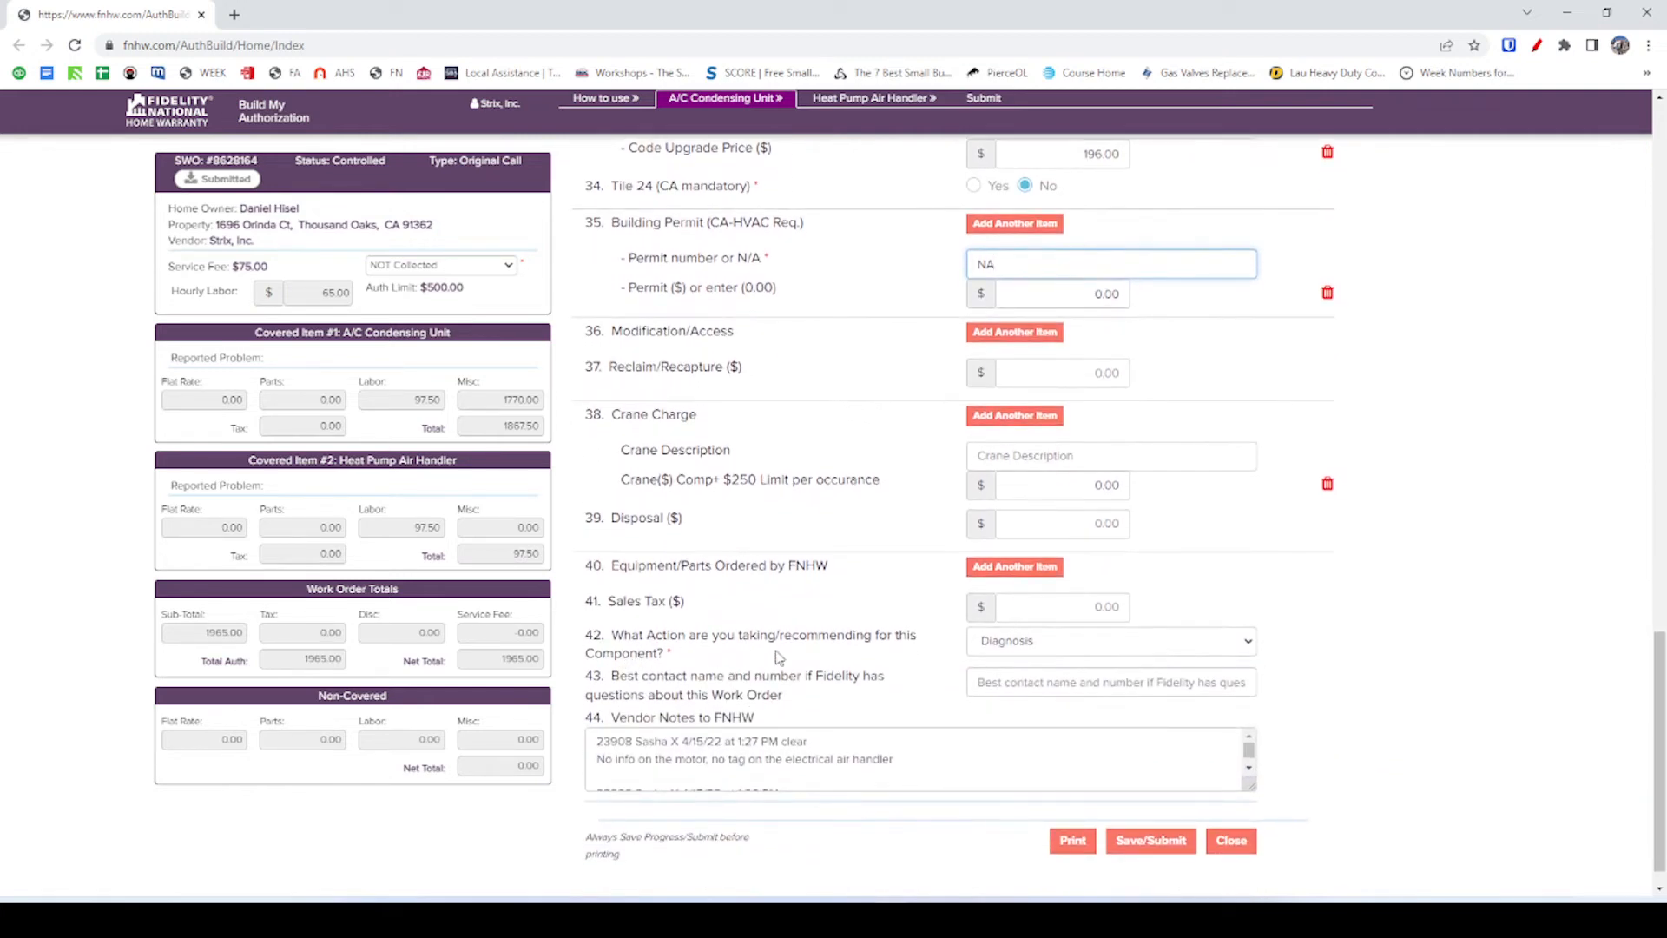
pyautogui.scroll(-1, 889, 662)
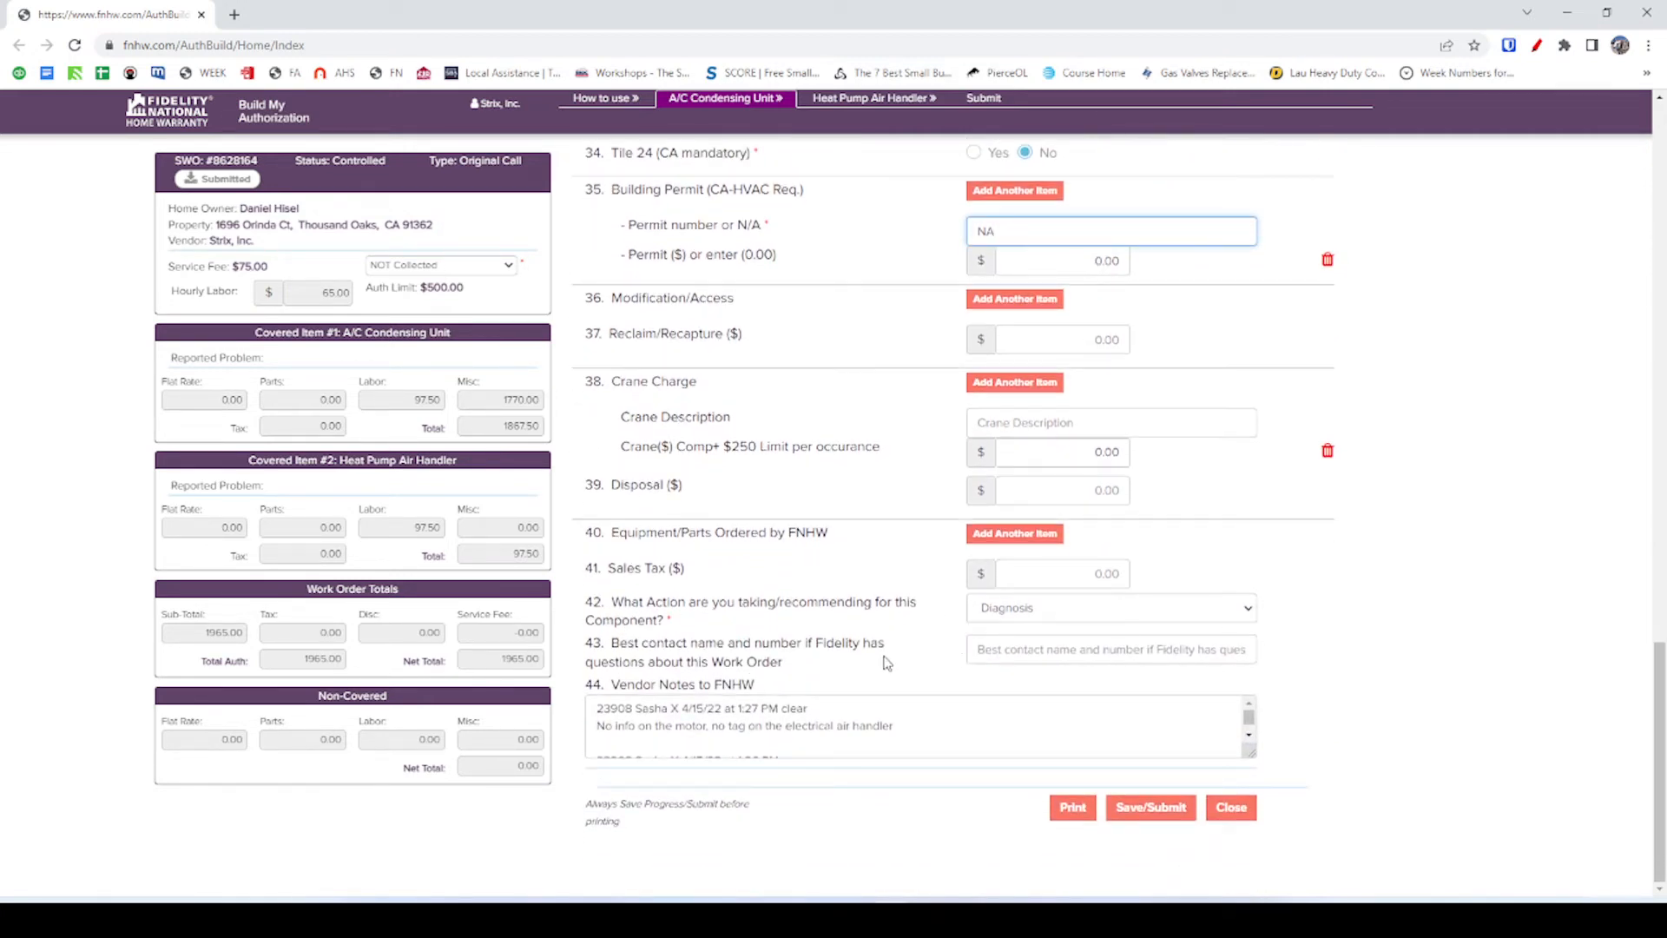
pyautogui.scroll(-3, 835, 700)
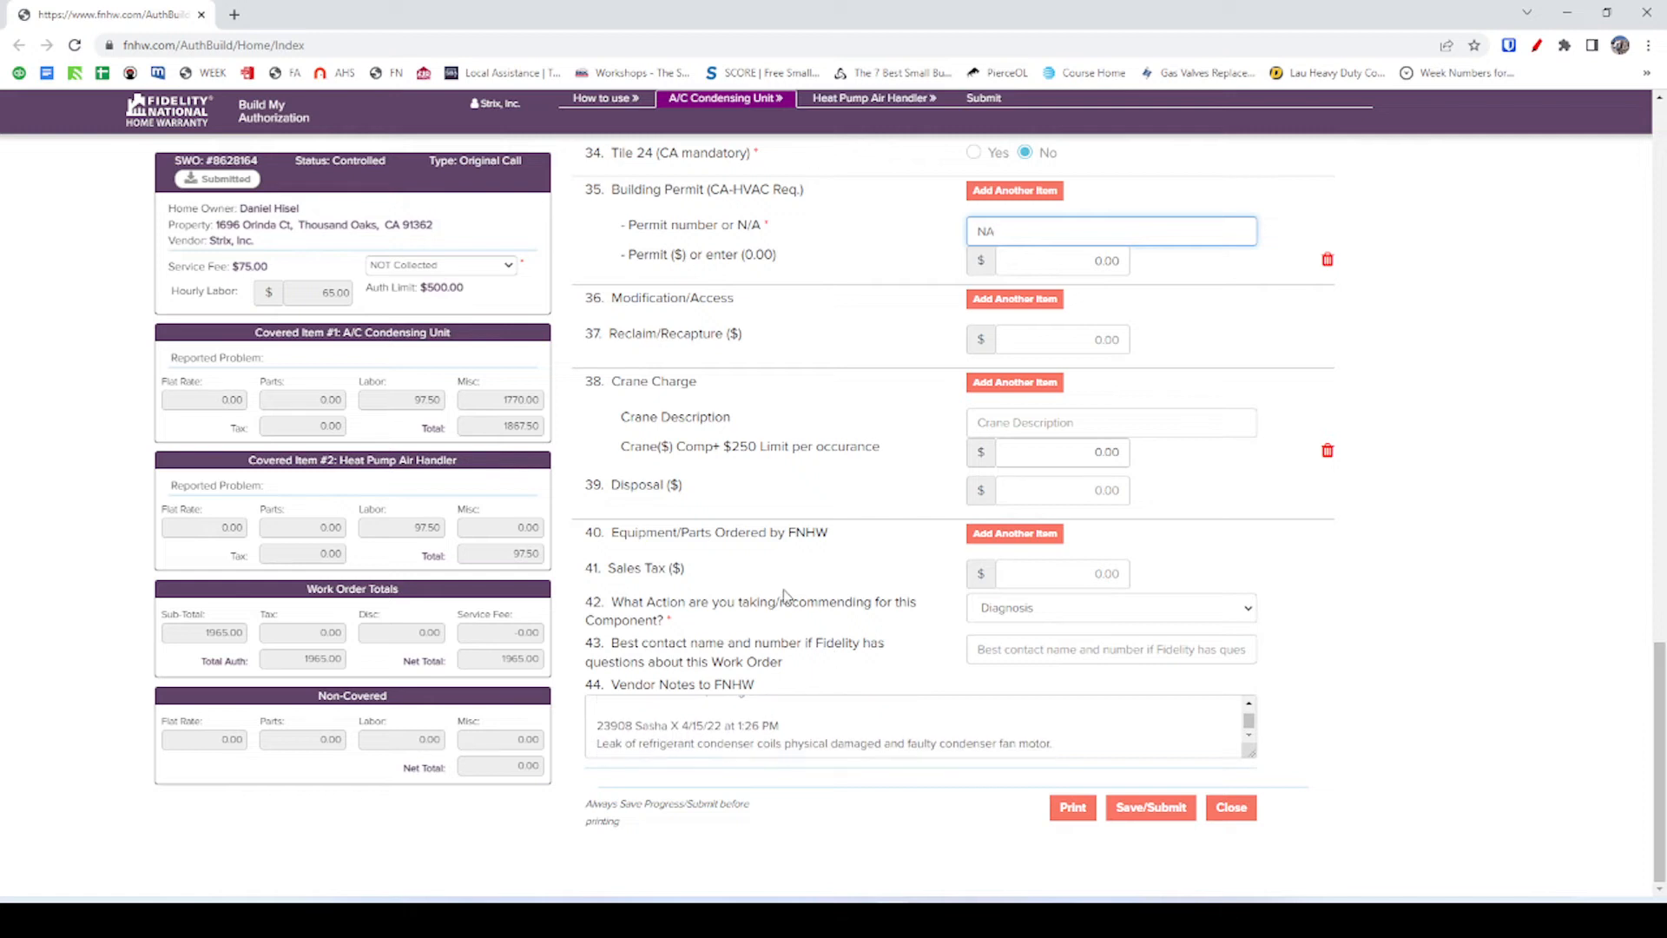
pyautogui.scroll(1, 779, 594)
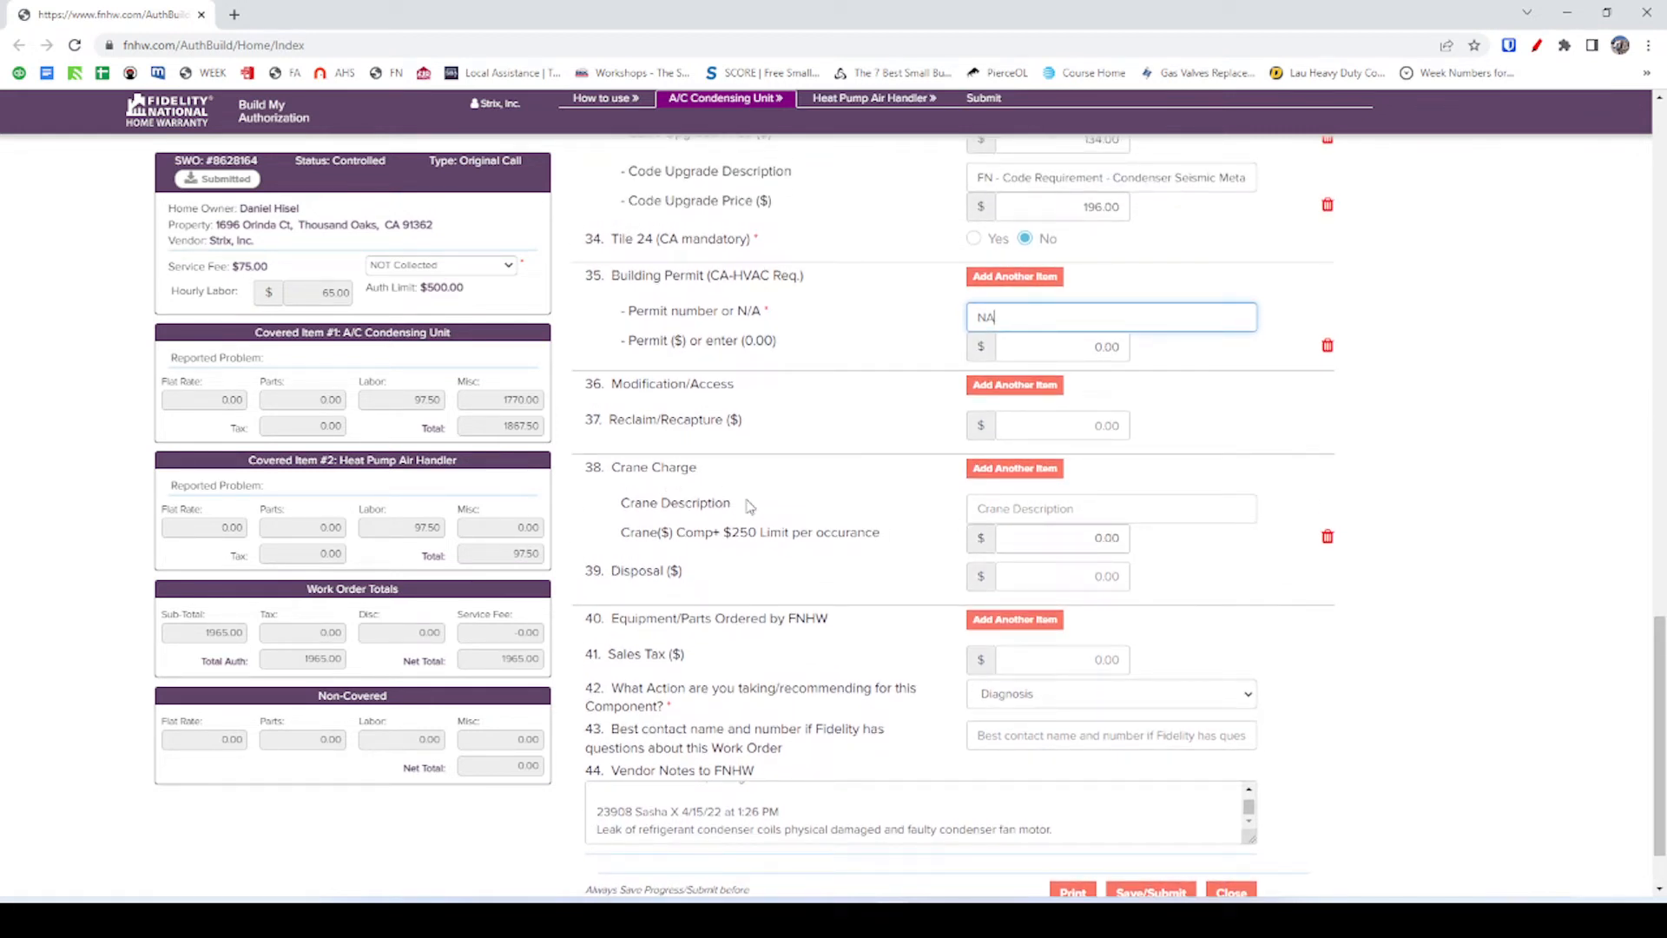
# Add a Modification/Access entry described as the FieldPulse Vibration or Leveling pads installation item.
pyautogui.scroll(1, 798, 467)
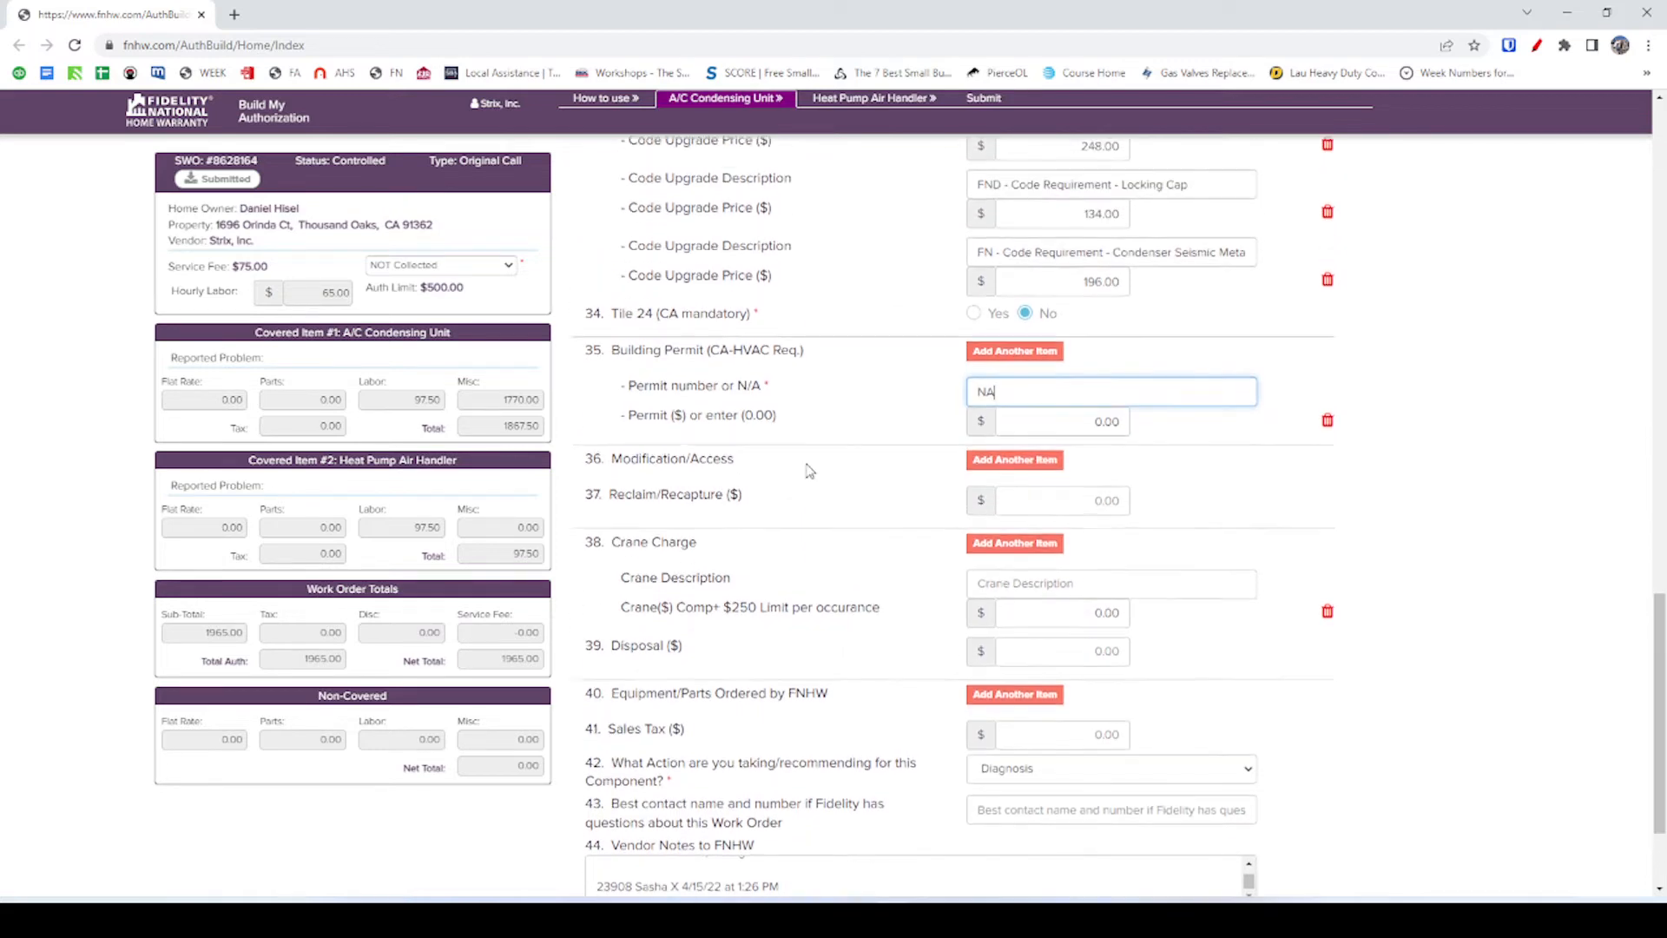
pyautogui.click(1038, 475)
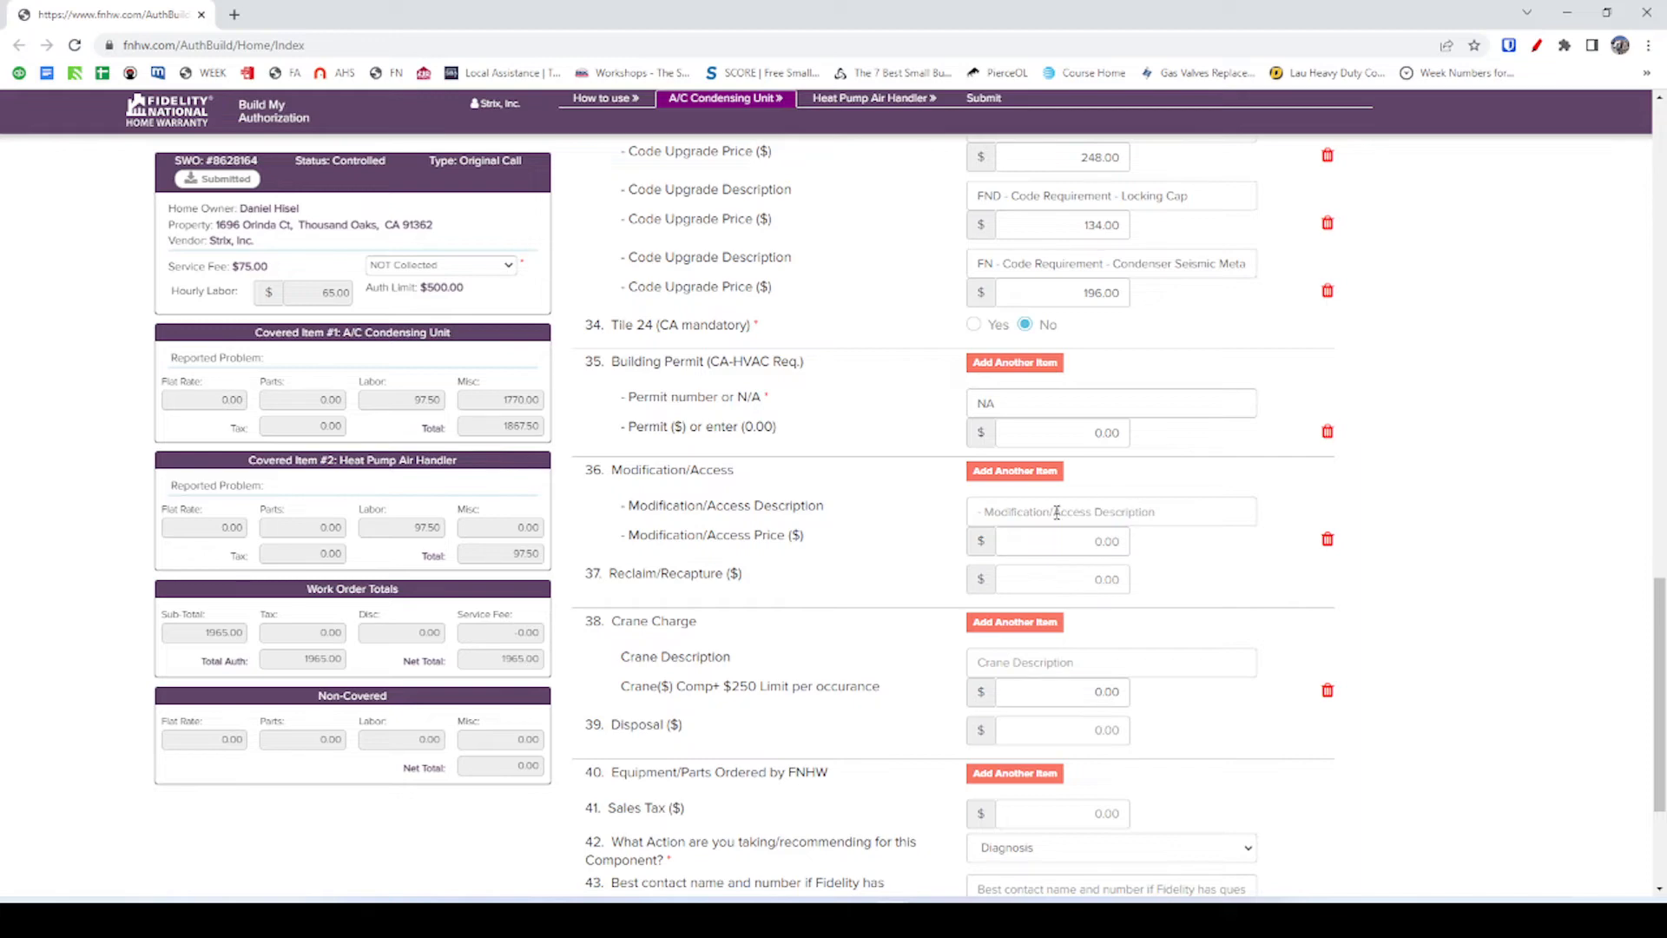
pyautogui.click(1057, 512)
pyautogui.hotkey('alt', 'Tab')
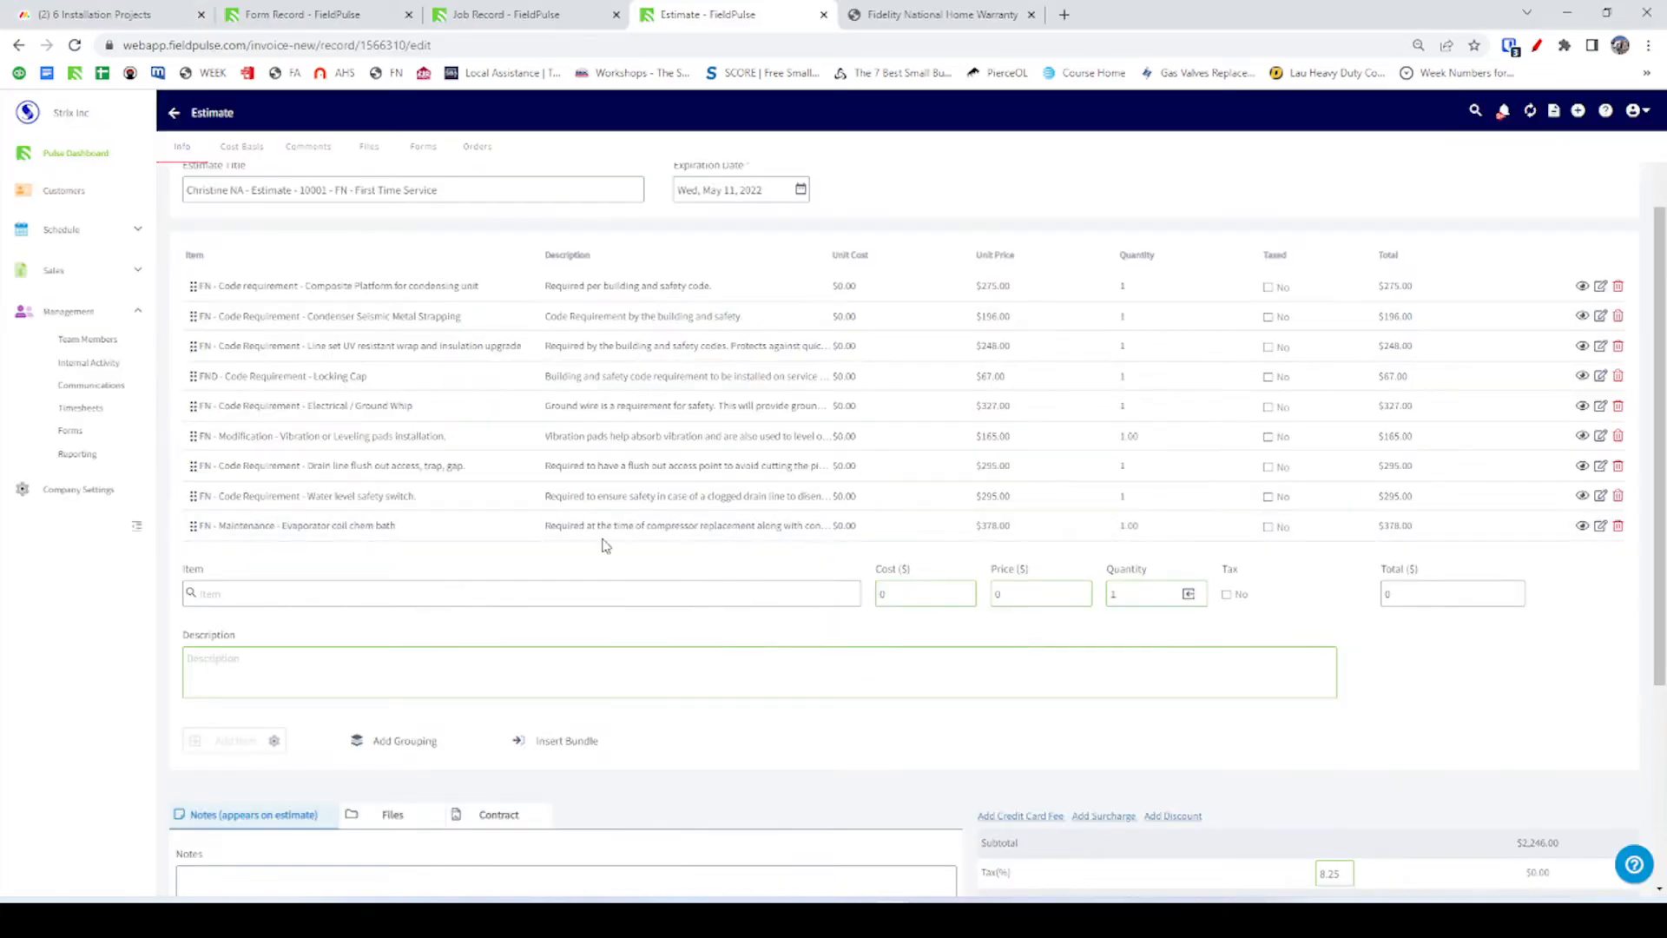
pyautogui.click(269, 440)
pyautogui.tripleClick(267, 472)
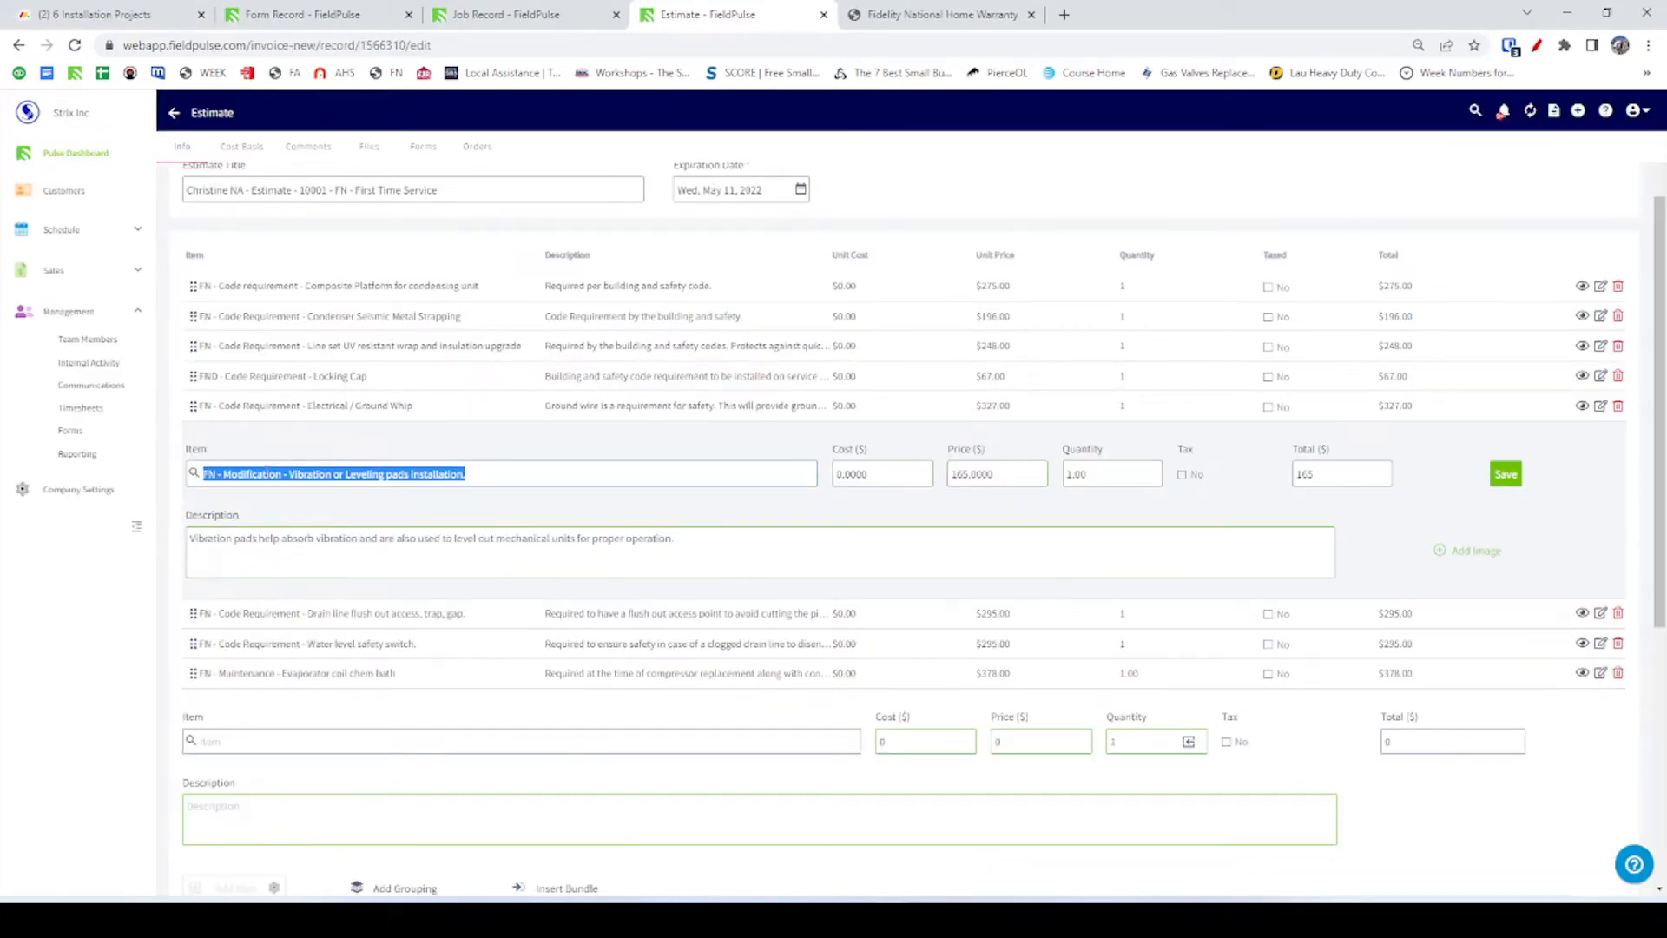
pyautogui.press('Tab')
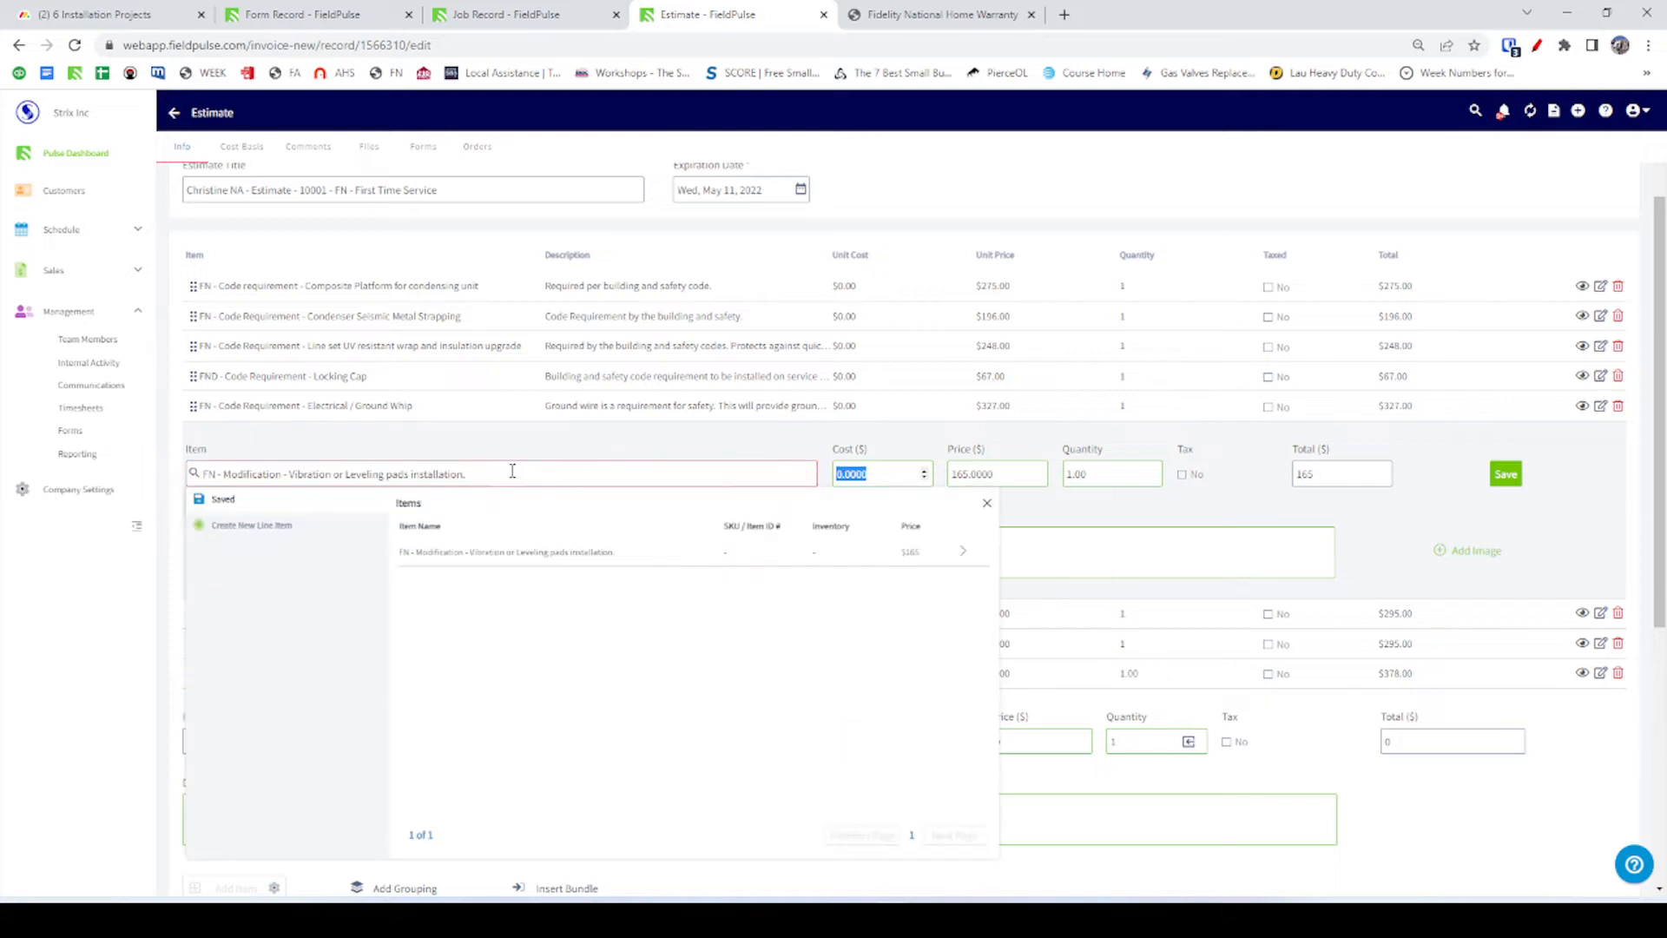
pyautogui.click(504, 472)
pyautogui.tripleClick(504, 472)
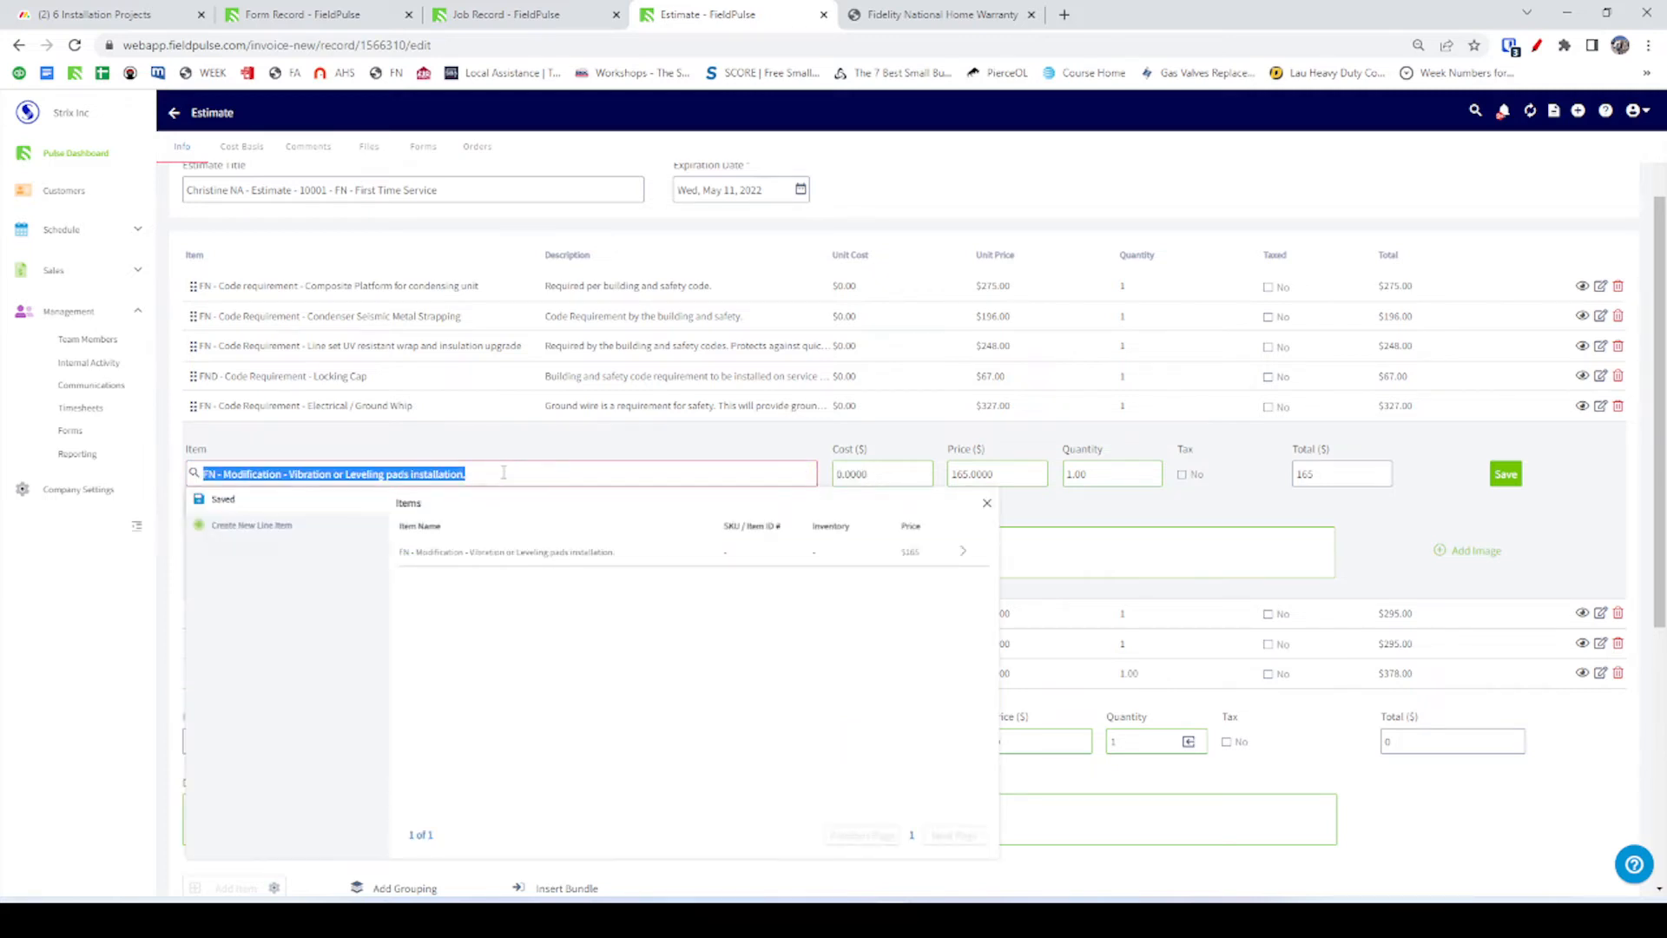
pyautogui.hotkey('ctrl', 'c')
pyautogui.hotkey('alt', 'Tab')
pyautogui.hotkey('ctrl', 'v')
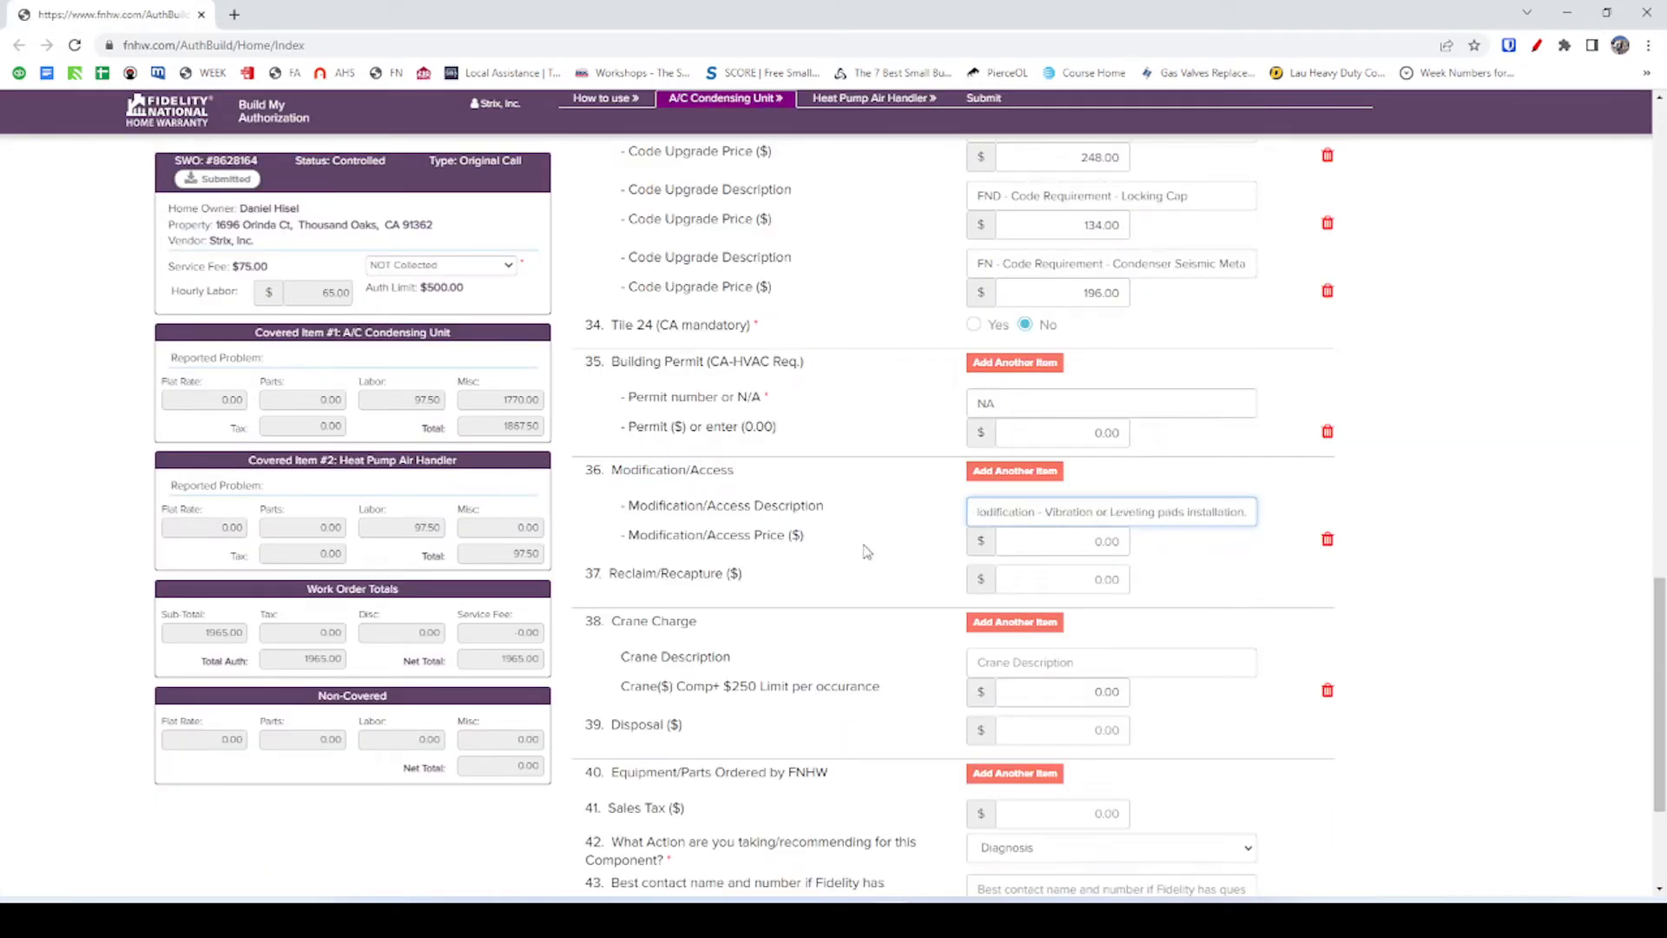
# Set the vibration pads modification price to 165.00, raising the total to 2130.00.
pyautogui.click(1073, 544)
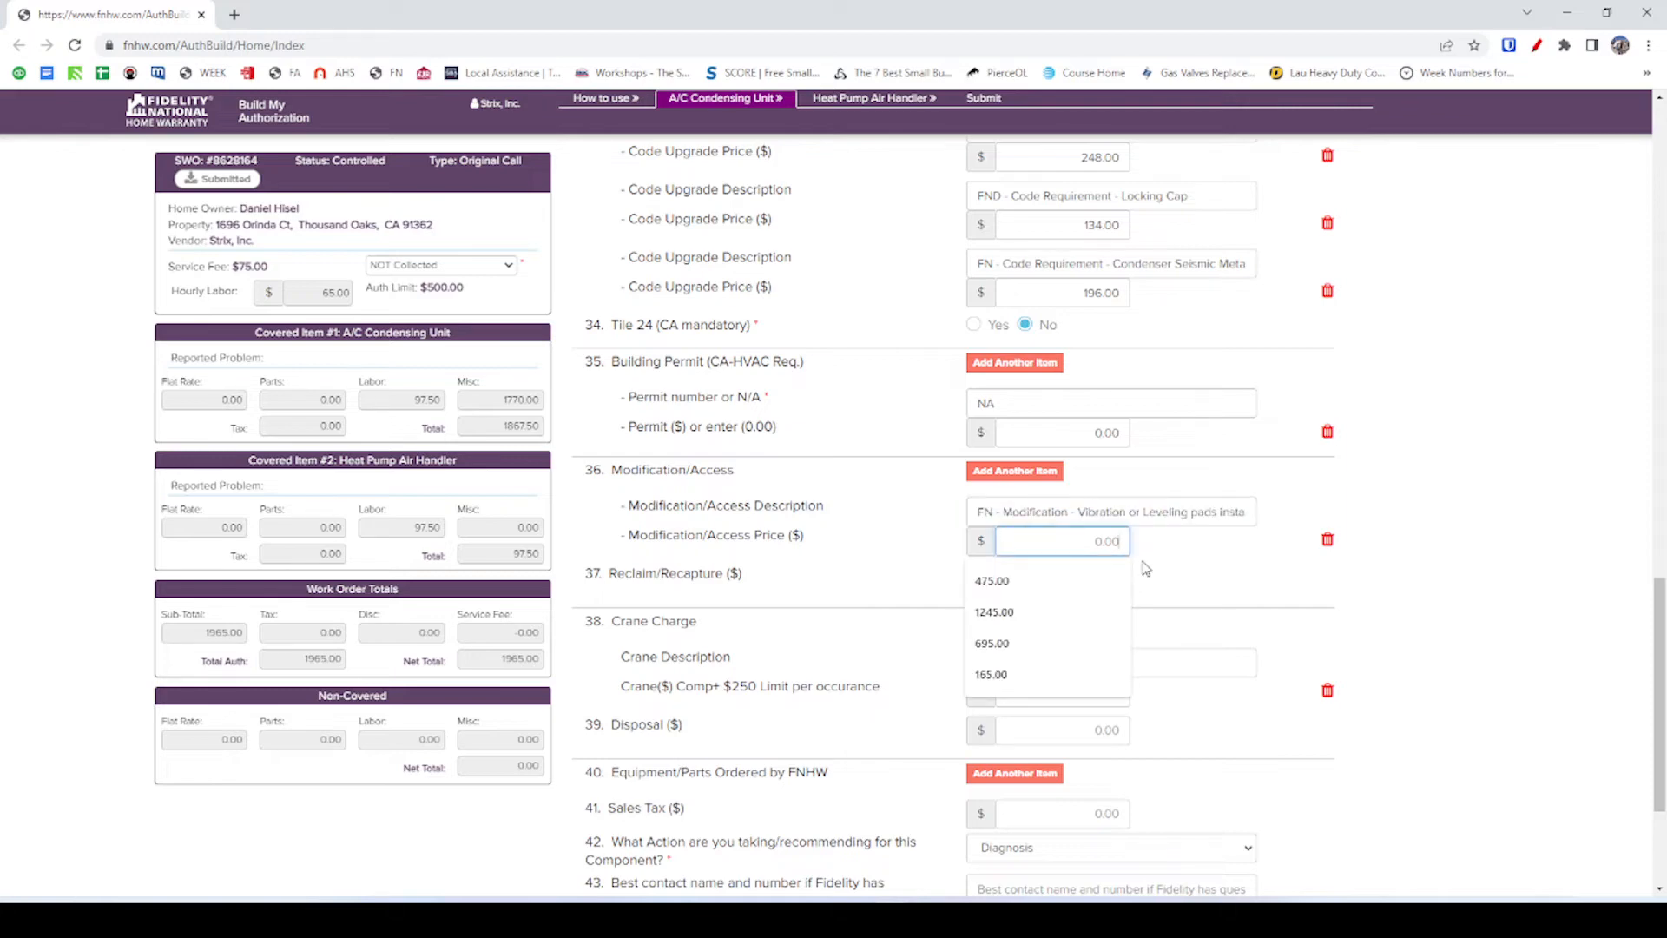
pyautogui.hotkey('alt', 'Tab')
pyautogui.hotkey('alt', 'Tab')
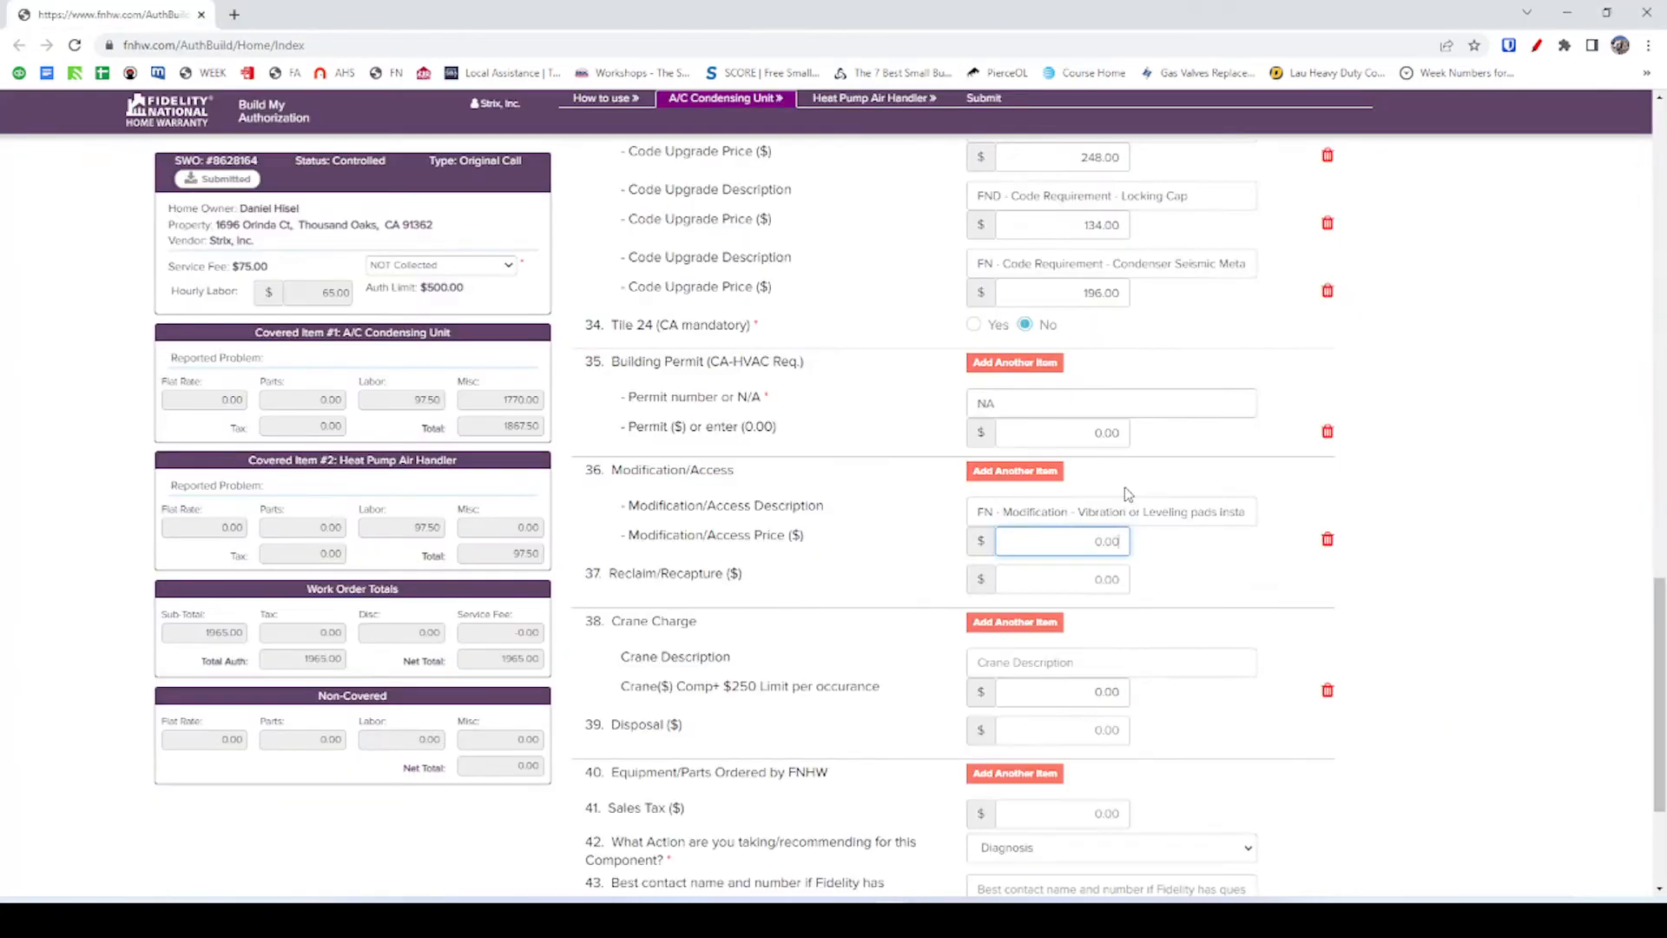
pyautogui.click(1076, 537)
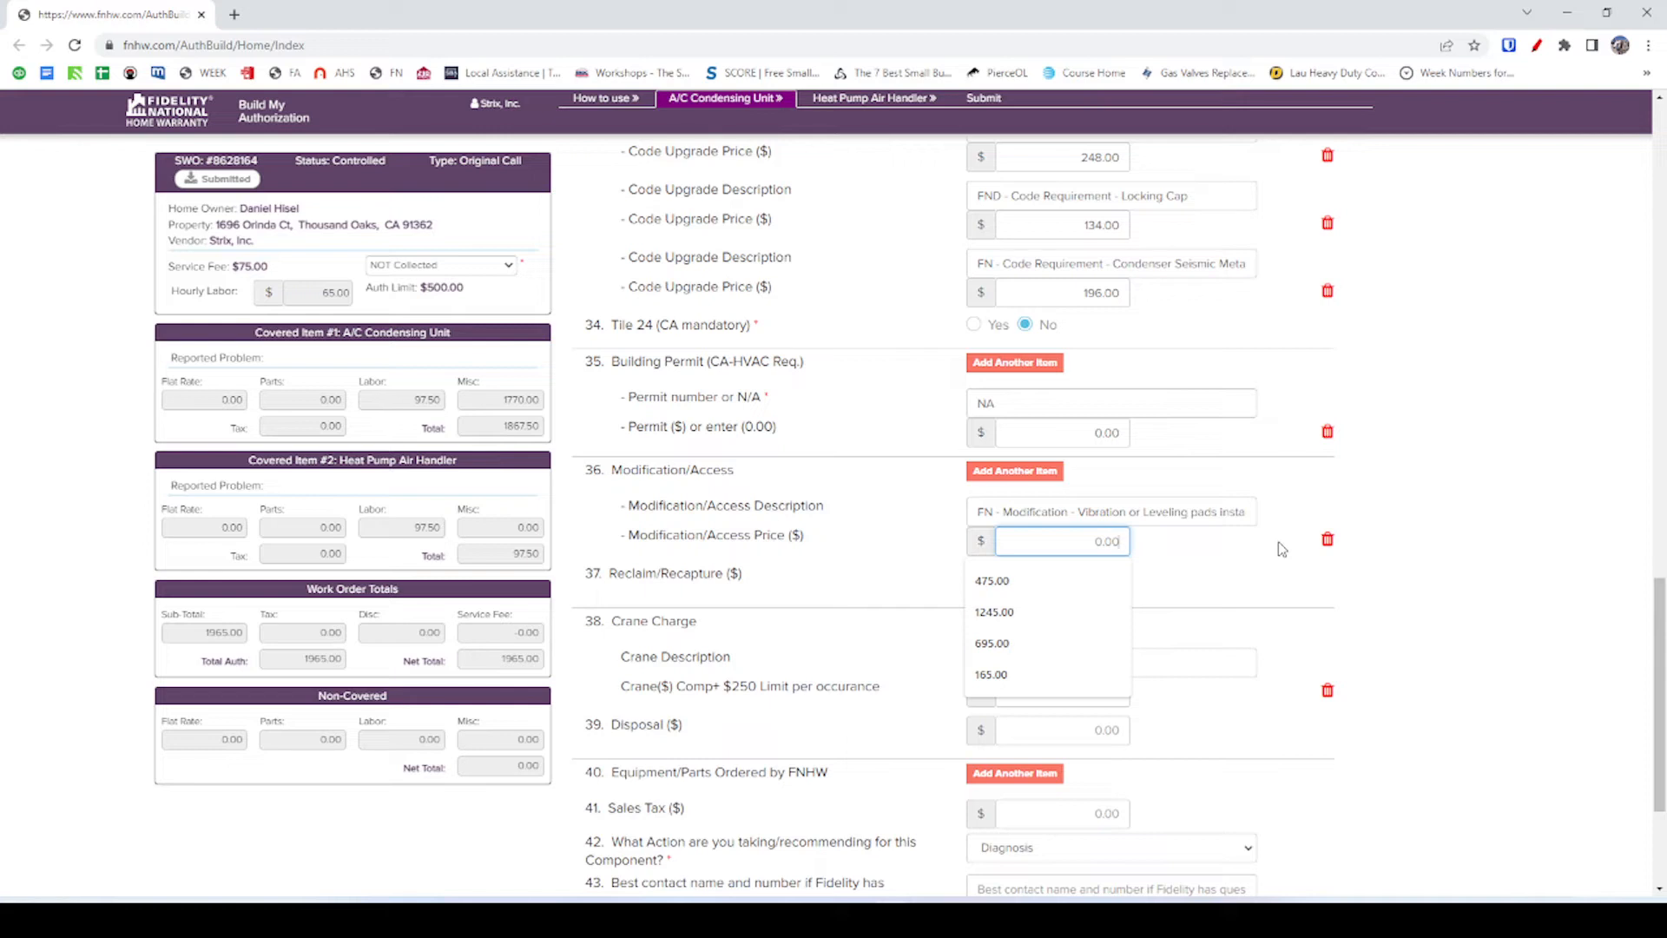
pyautogui.write('165')
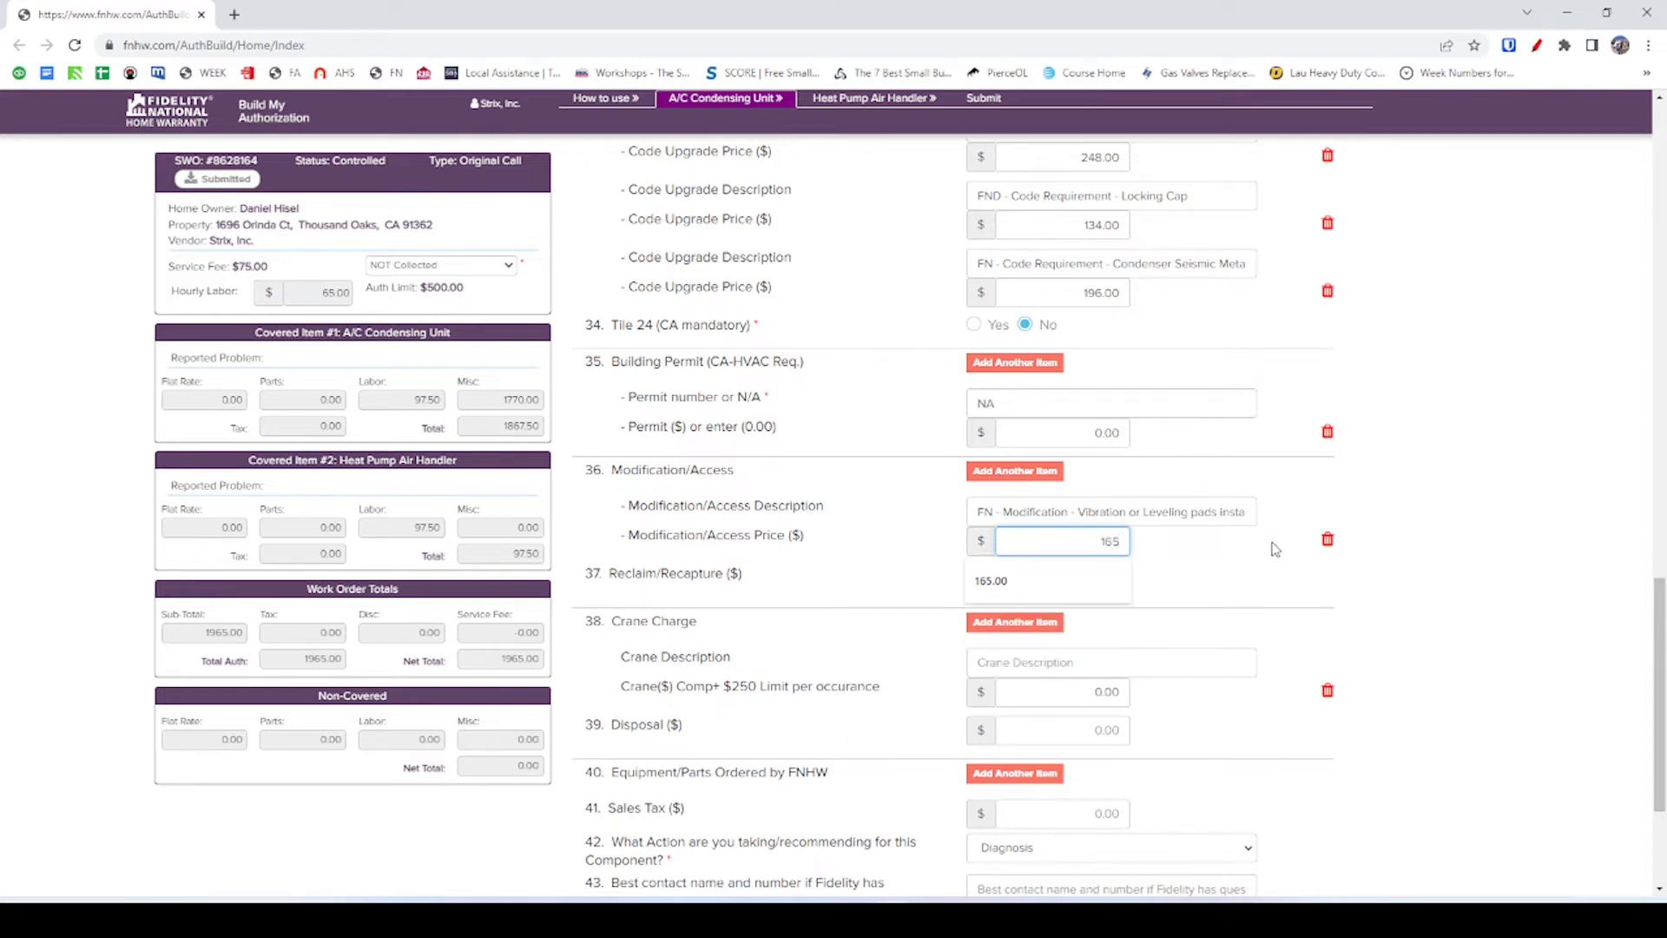
pyautogui.click(1073, 594)
# Re-pick the saved vibration pads item in FieldPulse and close its line editor.
pyautogui.hotkey('alt', 'Tab')
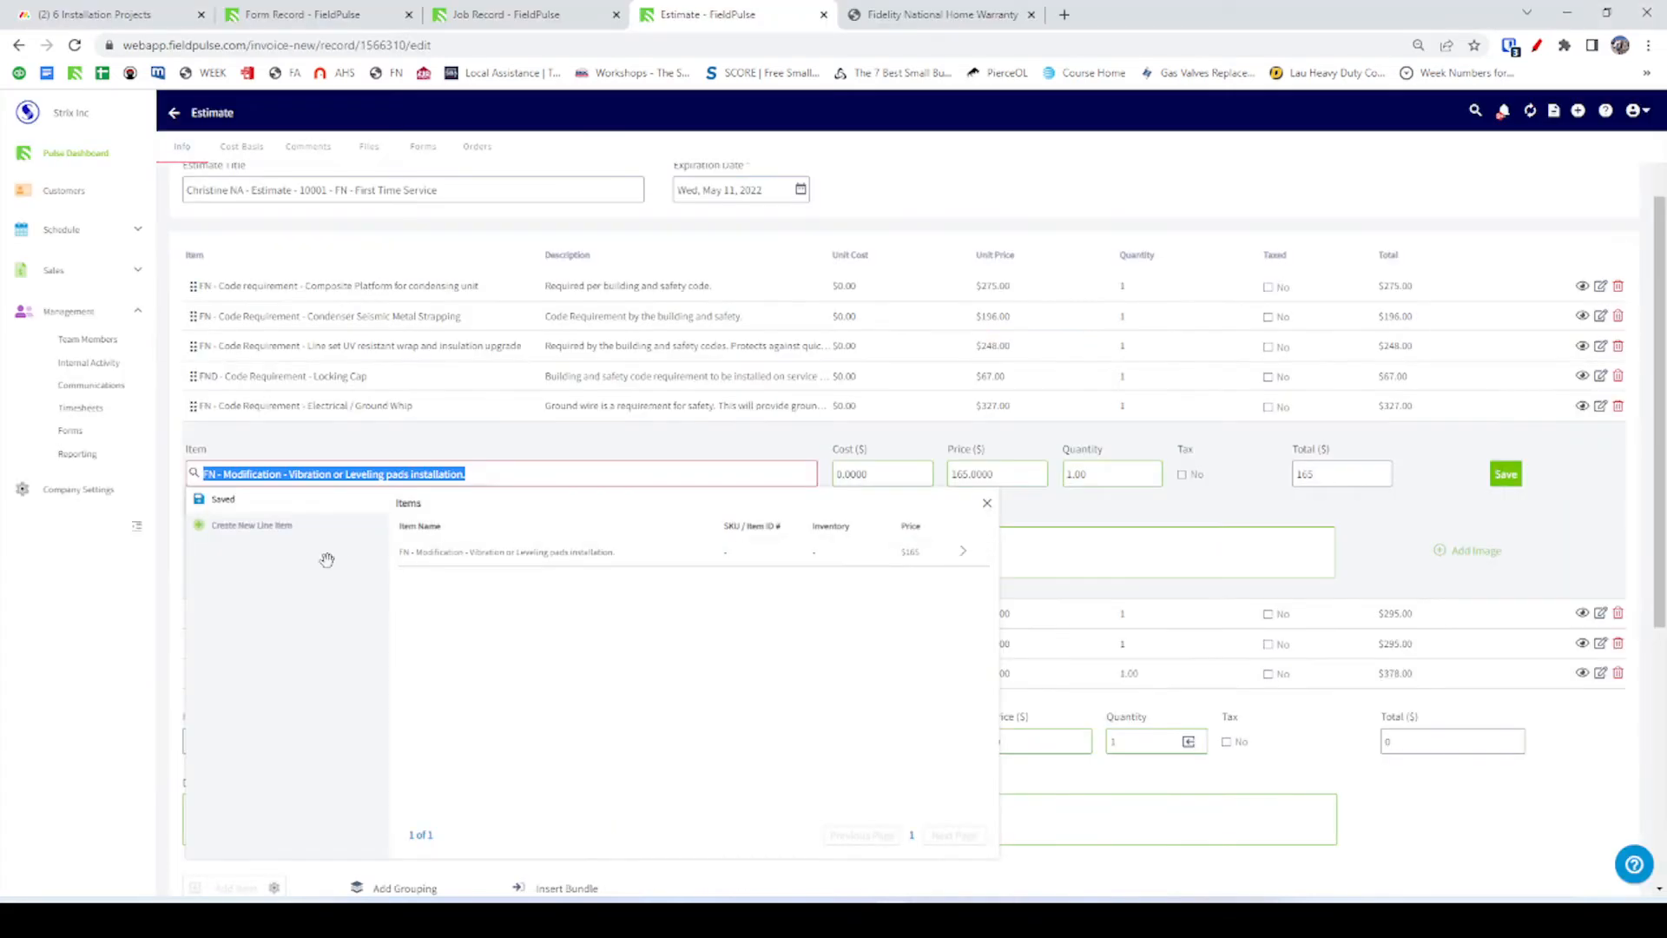
pyautogui.click(491, 472)
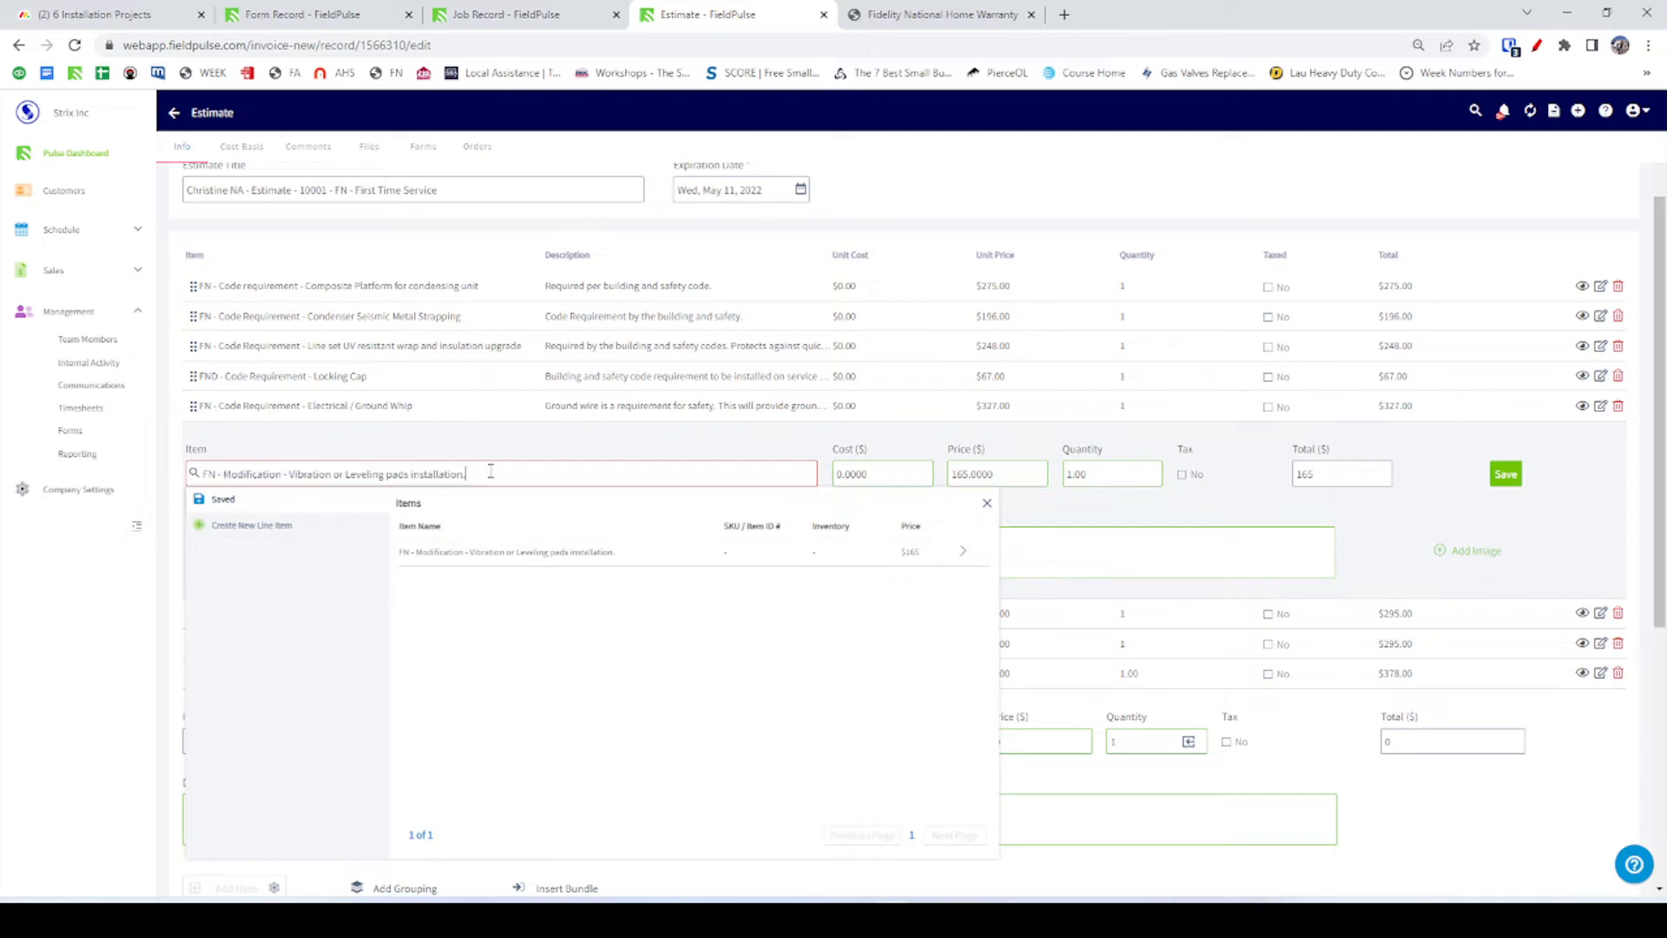
pyautogui.click(489, 560)
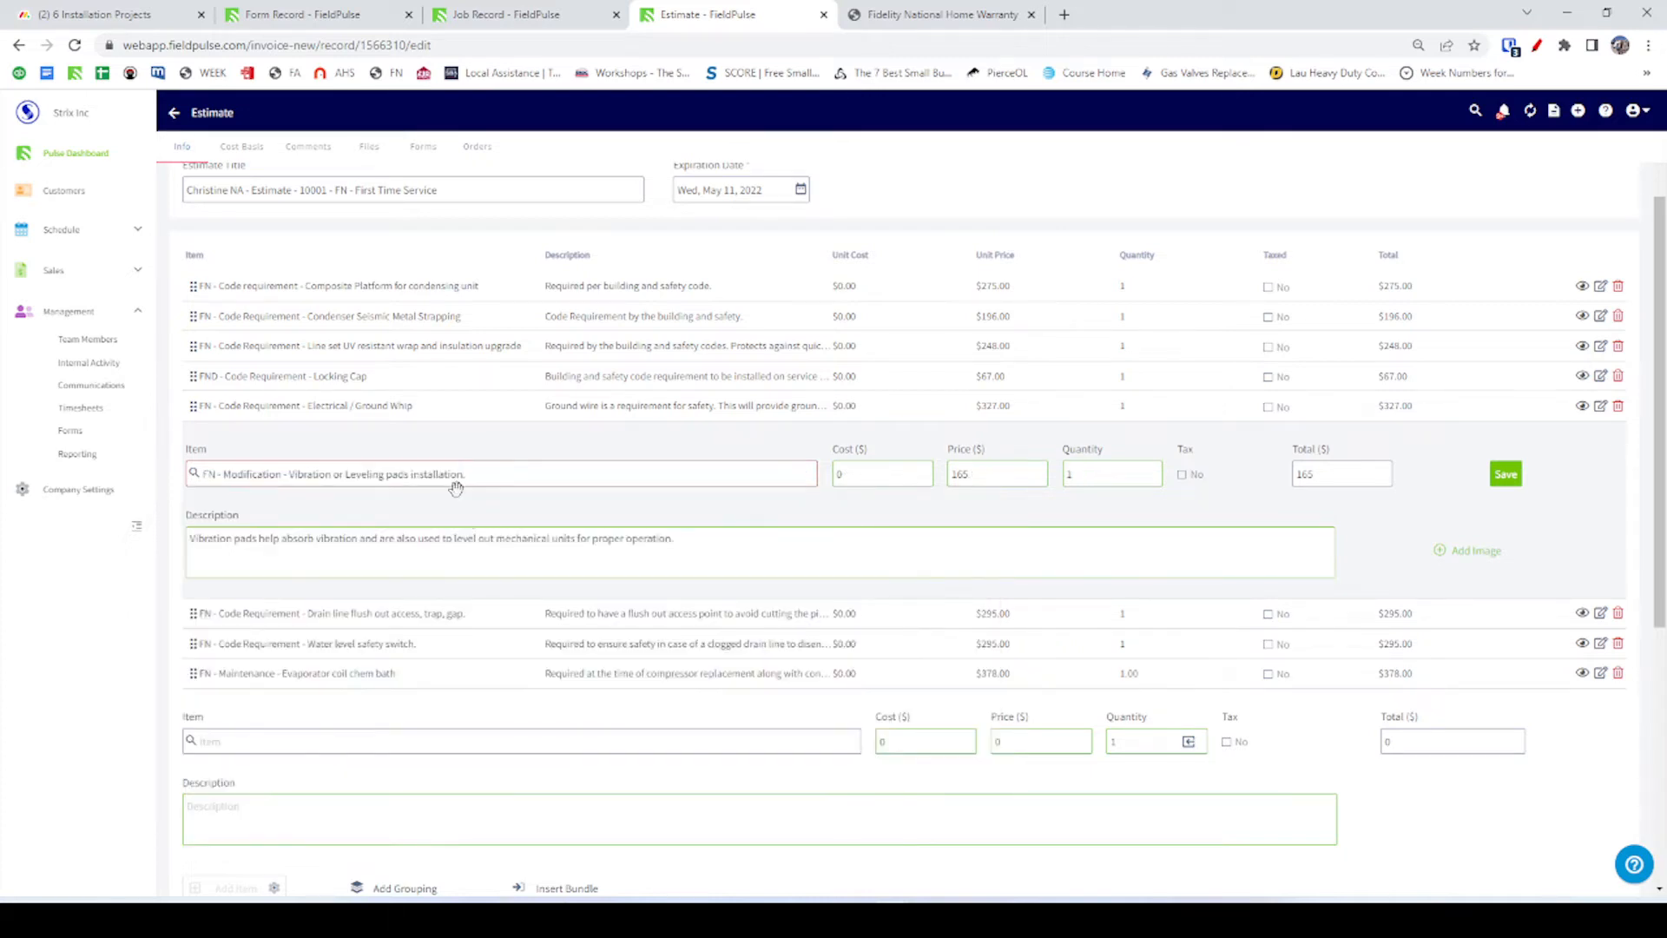
pyautogui.click(265, 669)
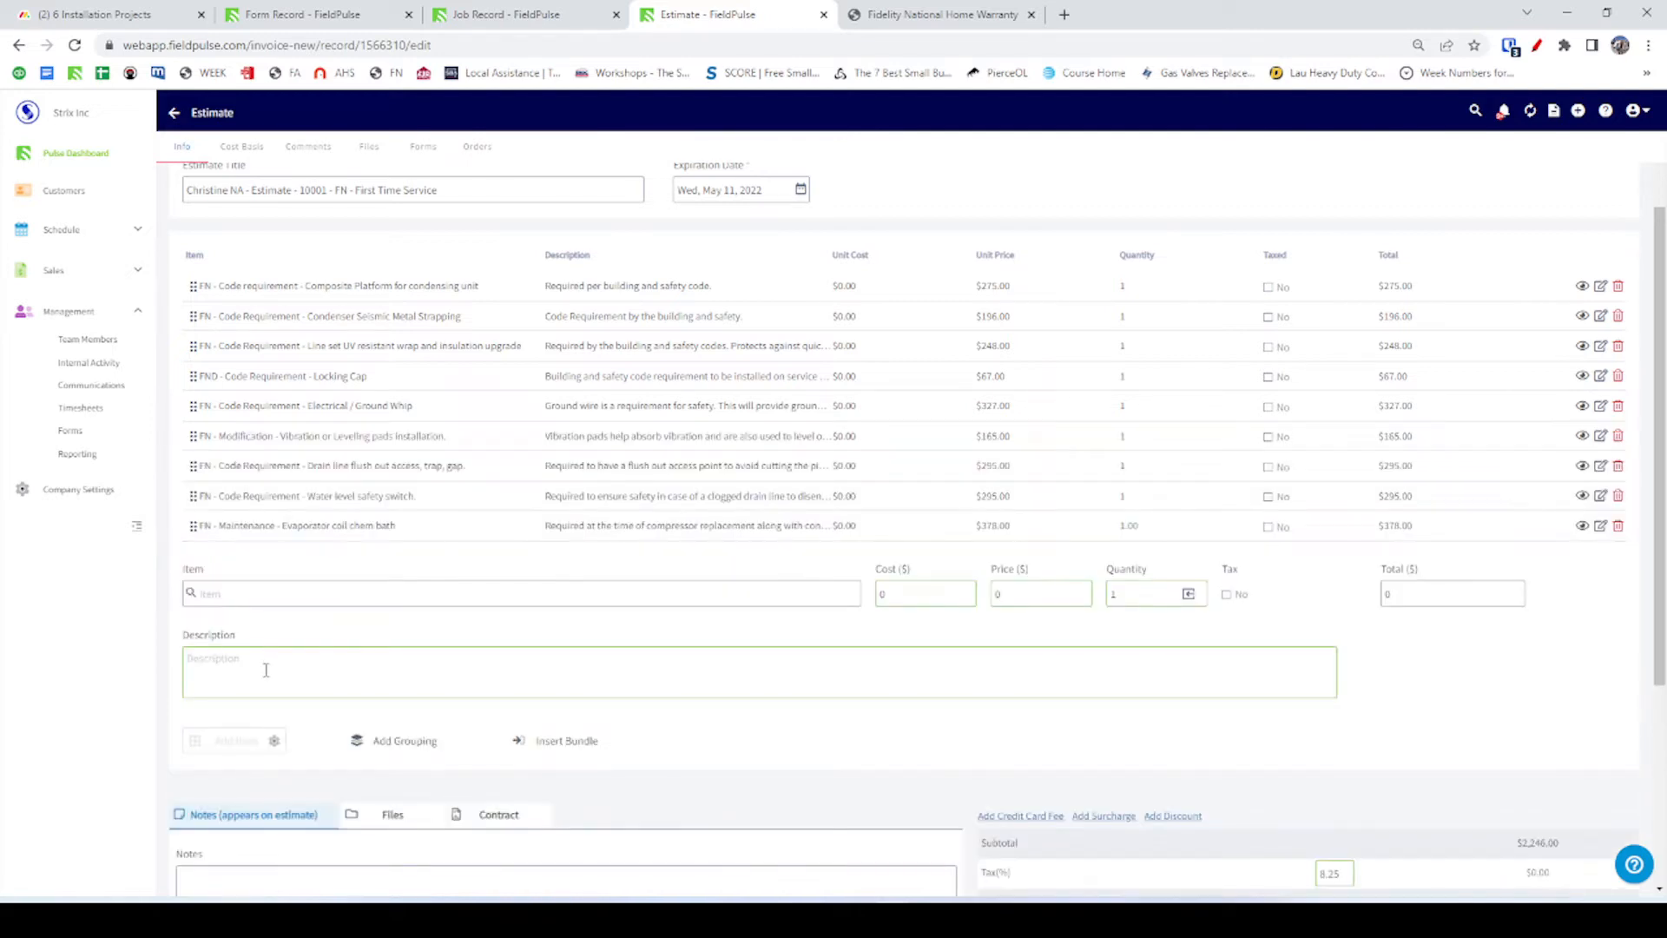
# Select the Evaporator coil chem bath item name in FieldPulse for copying.
pyautogui.click(267, 529)
pyautogui.tripleClick(266, 564)
pyautogui.hotkey('ctrl', 'c')
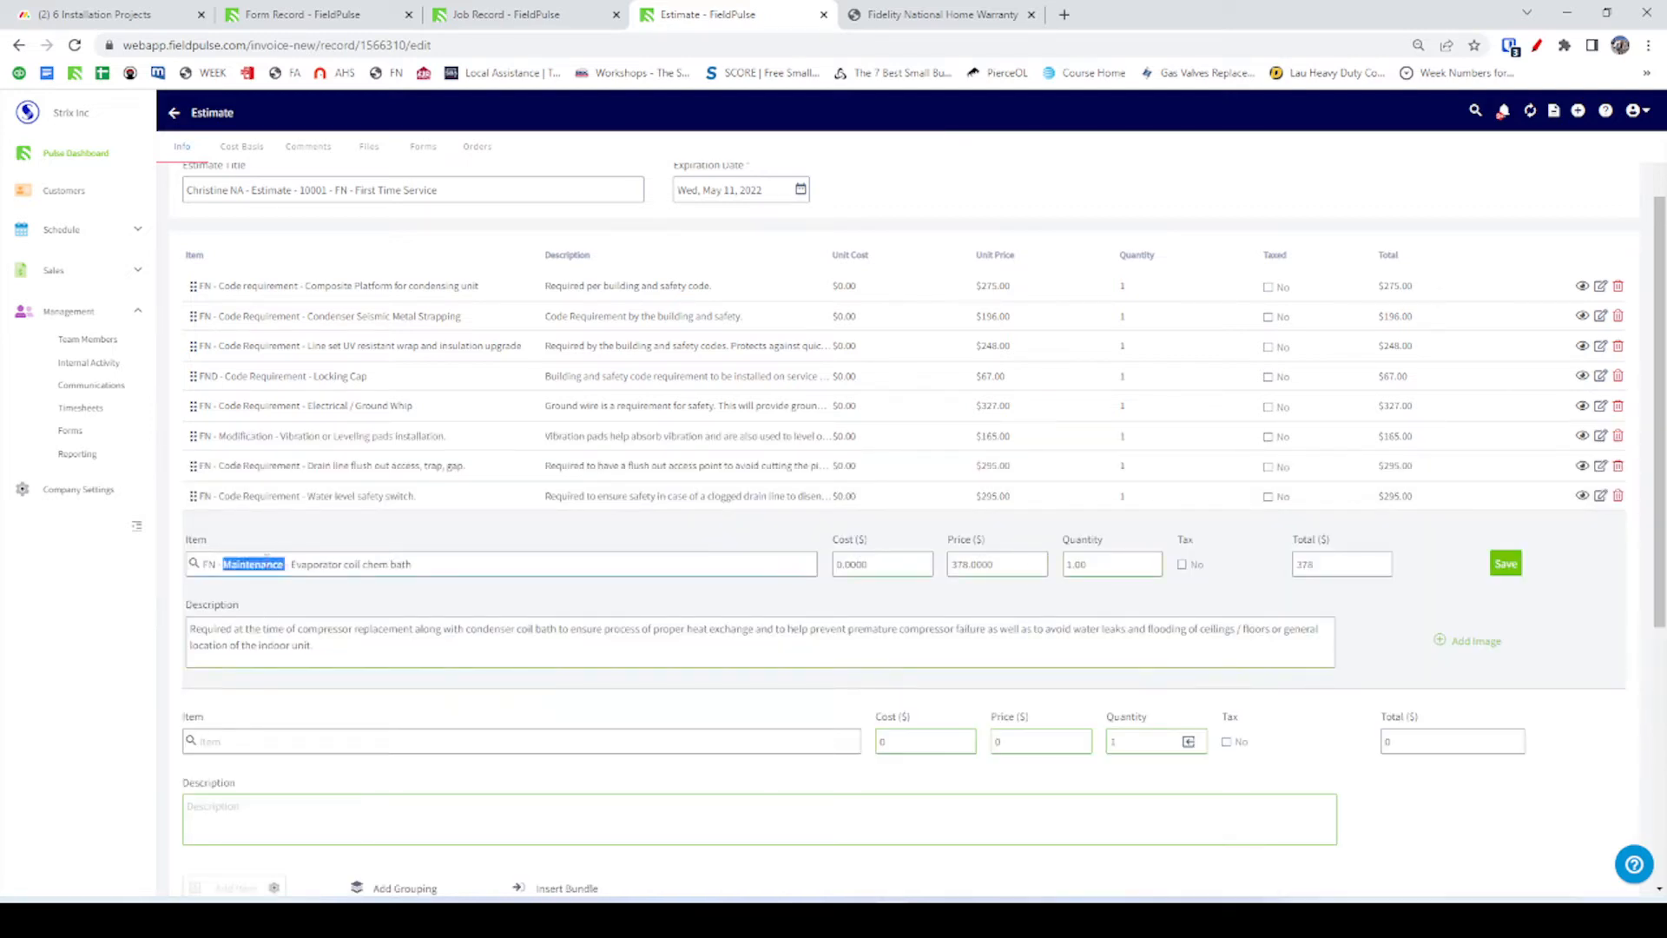
pyautogui.hotkey('alt', 'Tab')
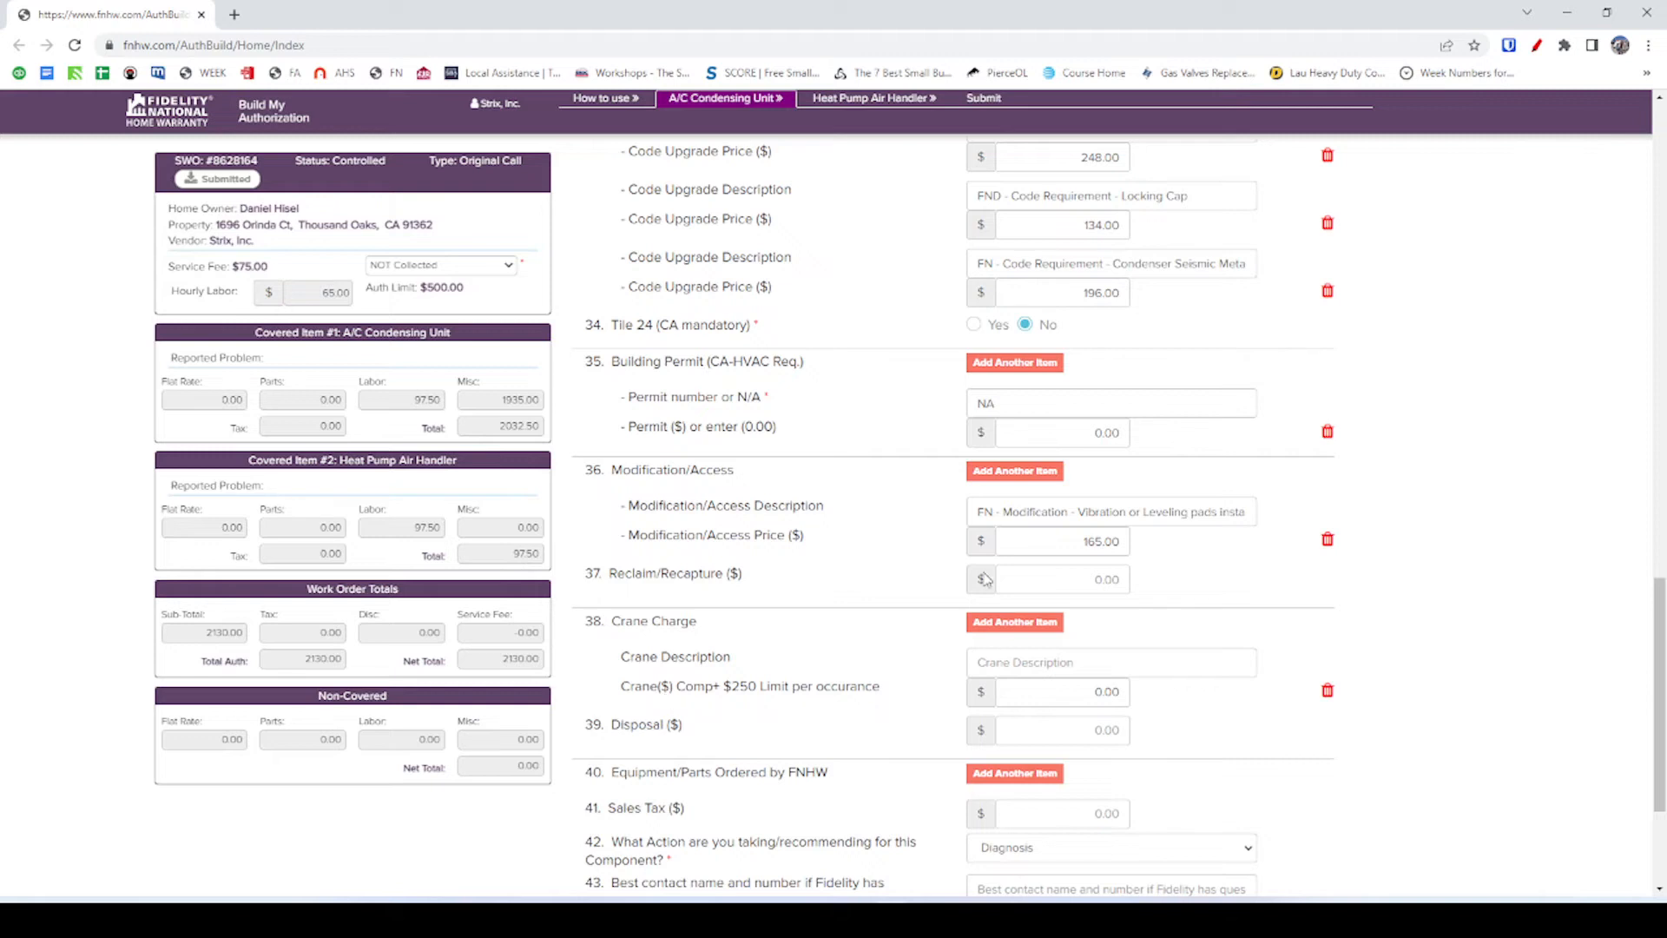
# Add a second Modification/Access row with the chem bath name, then clear and remove it.
pyautogui.click(1041, 474)
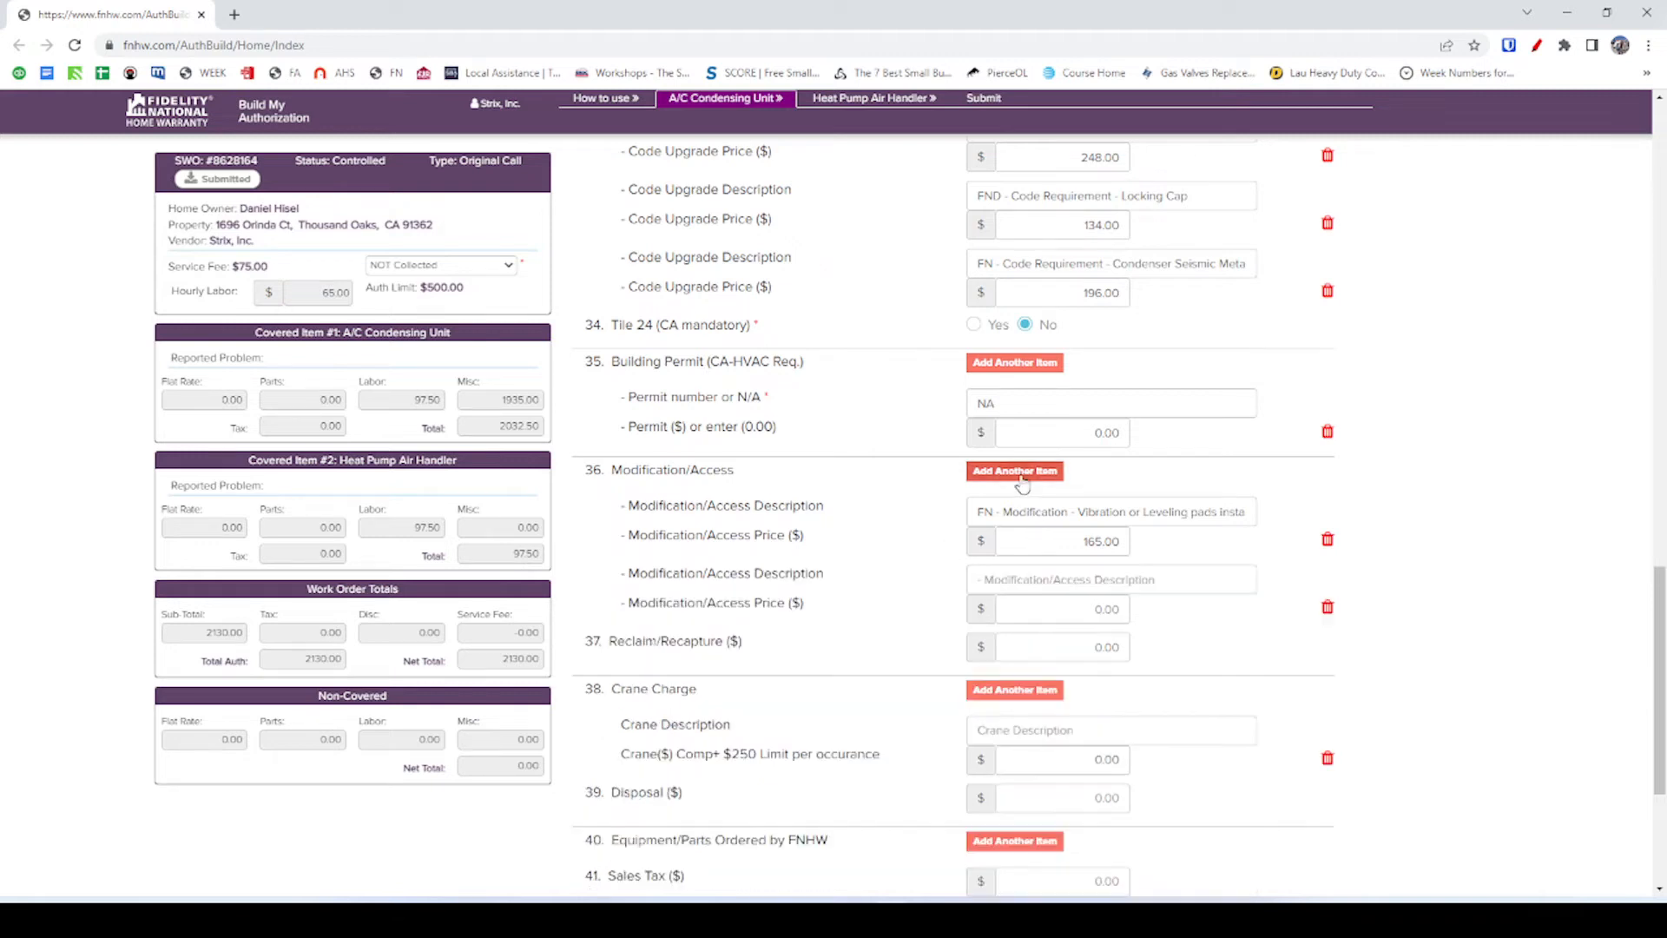
pyautogui.click(1038, 578)
pyautogui.hotkey('ctrl', 'v')
pyautogui.click(1064, 608)
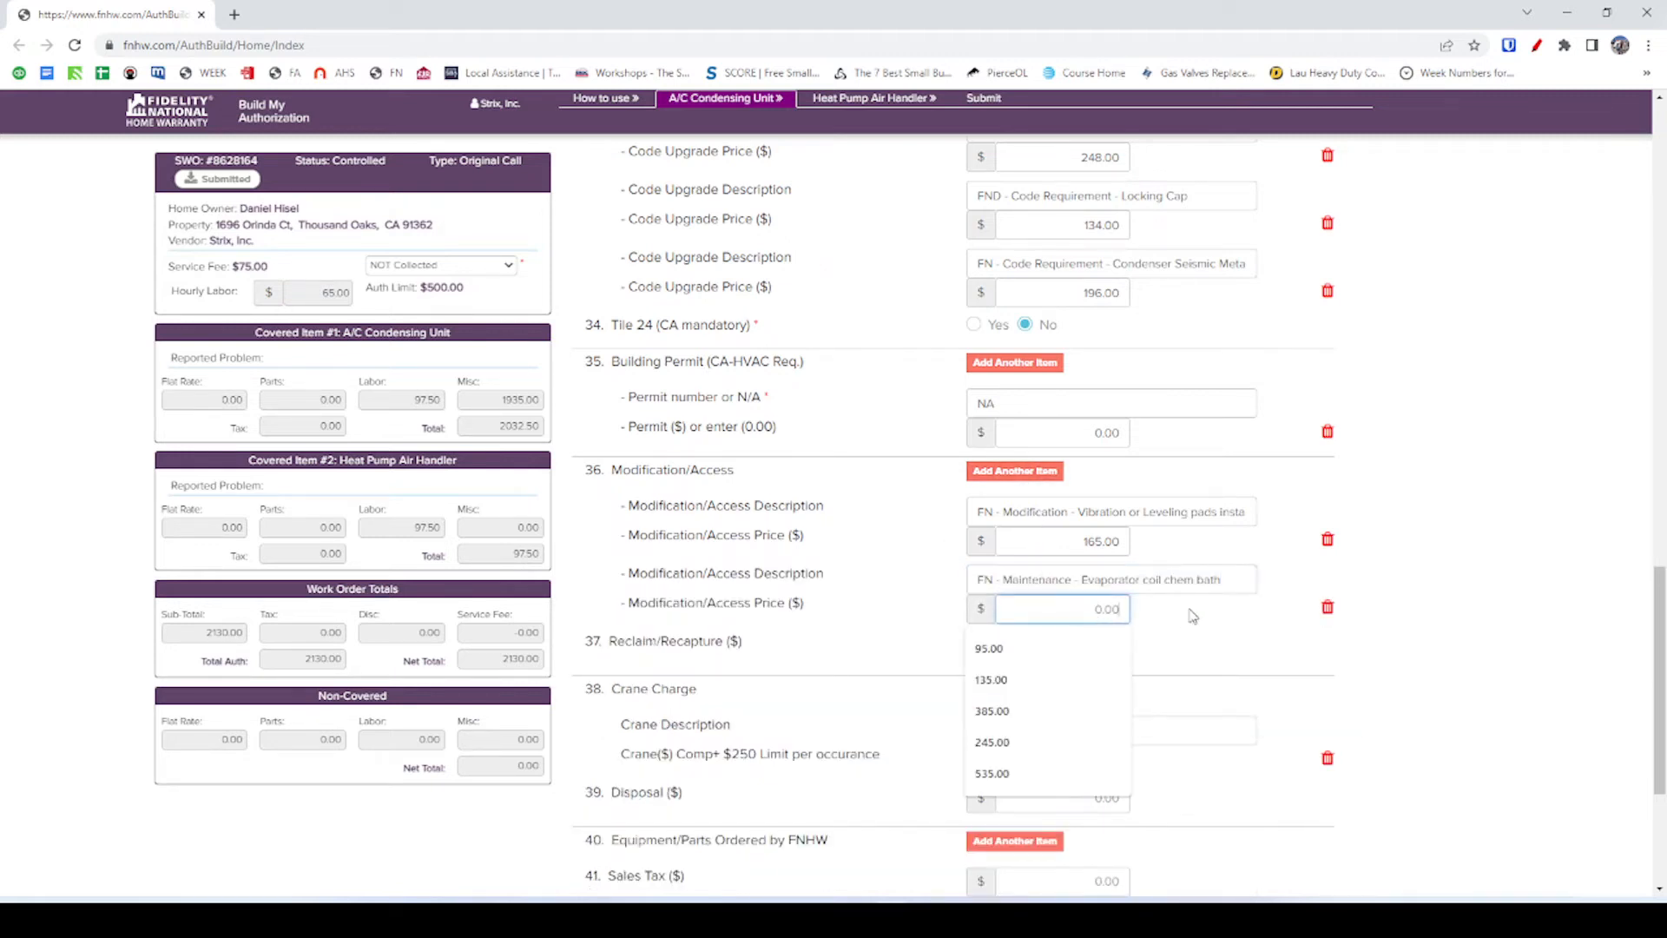
pyautogui.hotkey('alt', 'Tab')
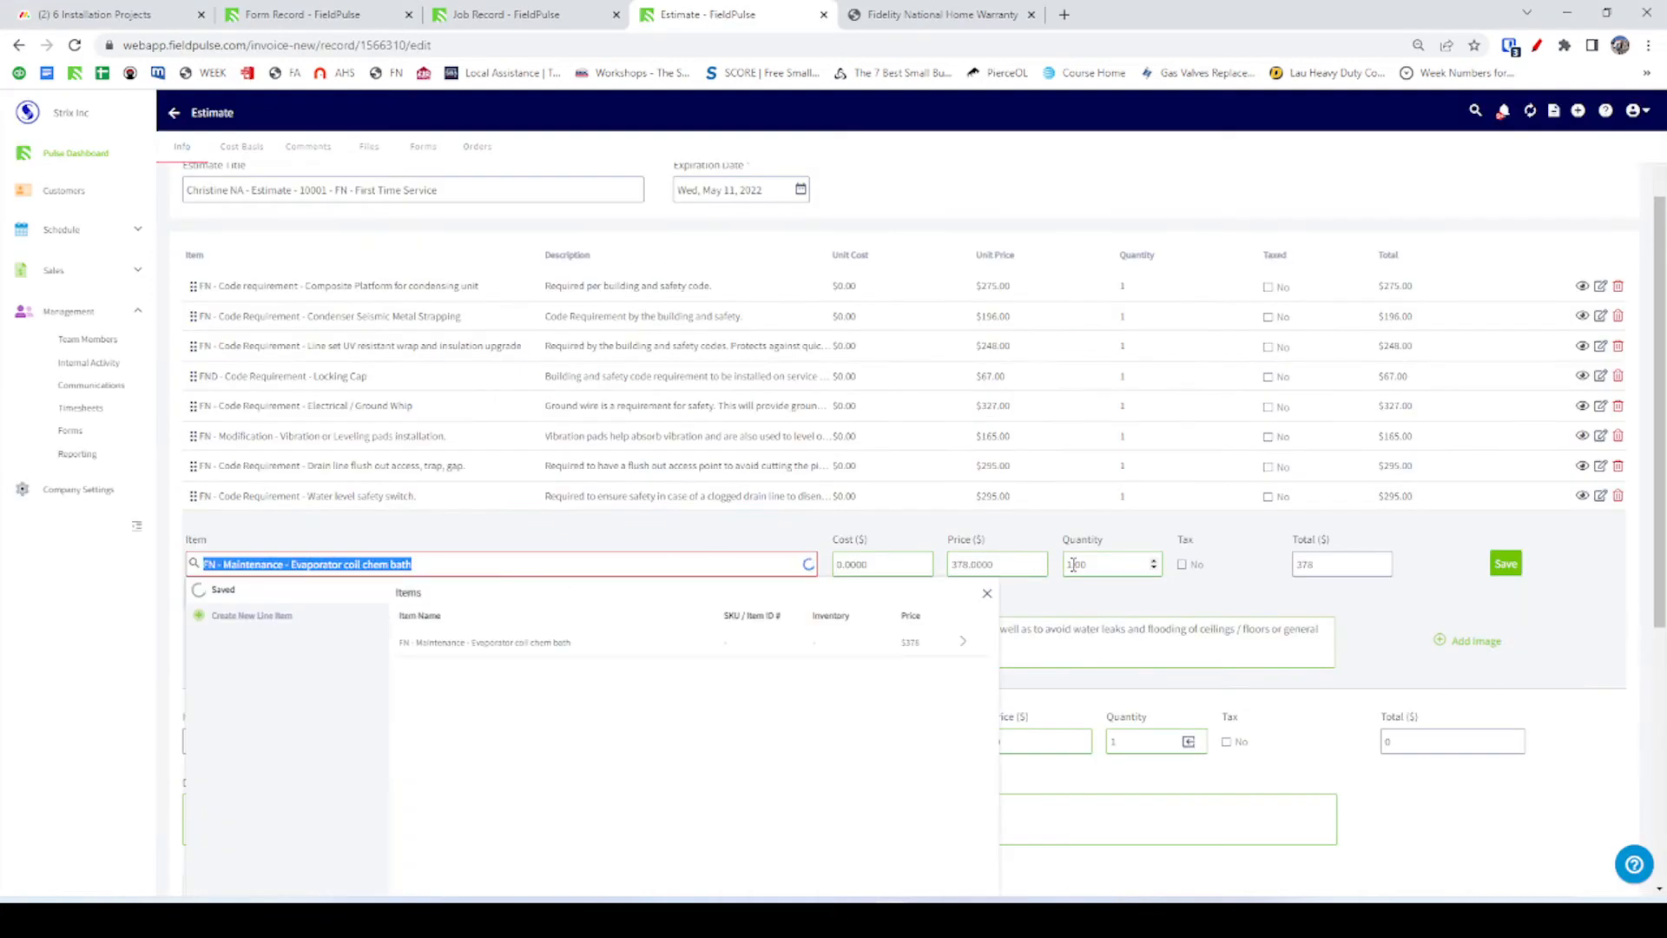
pyautogui.hotkey('alt', 'Tab')
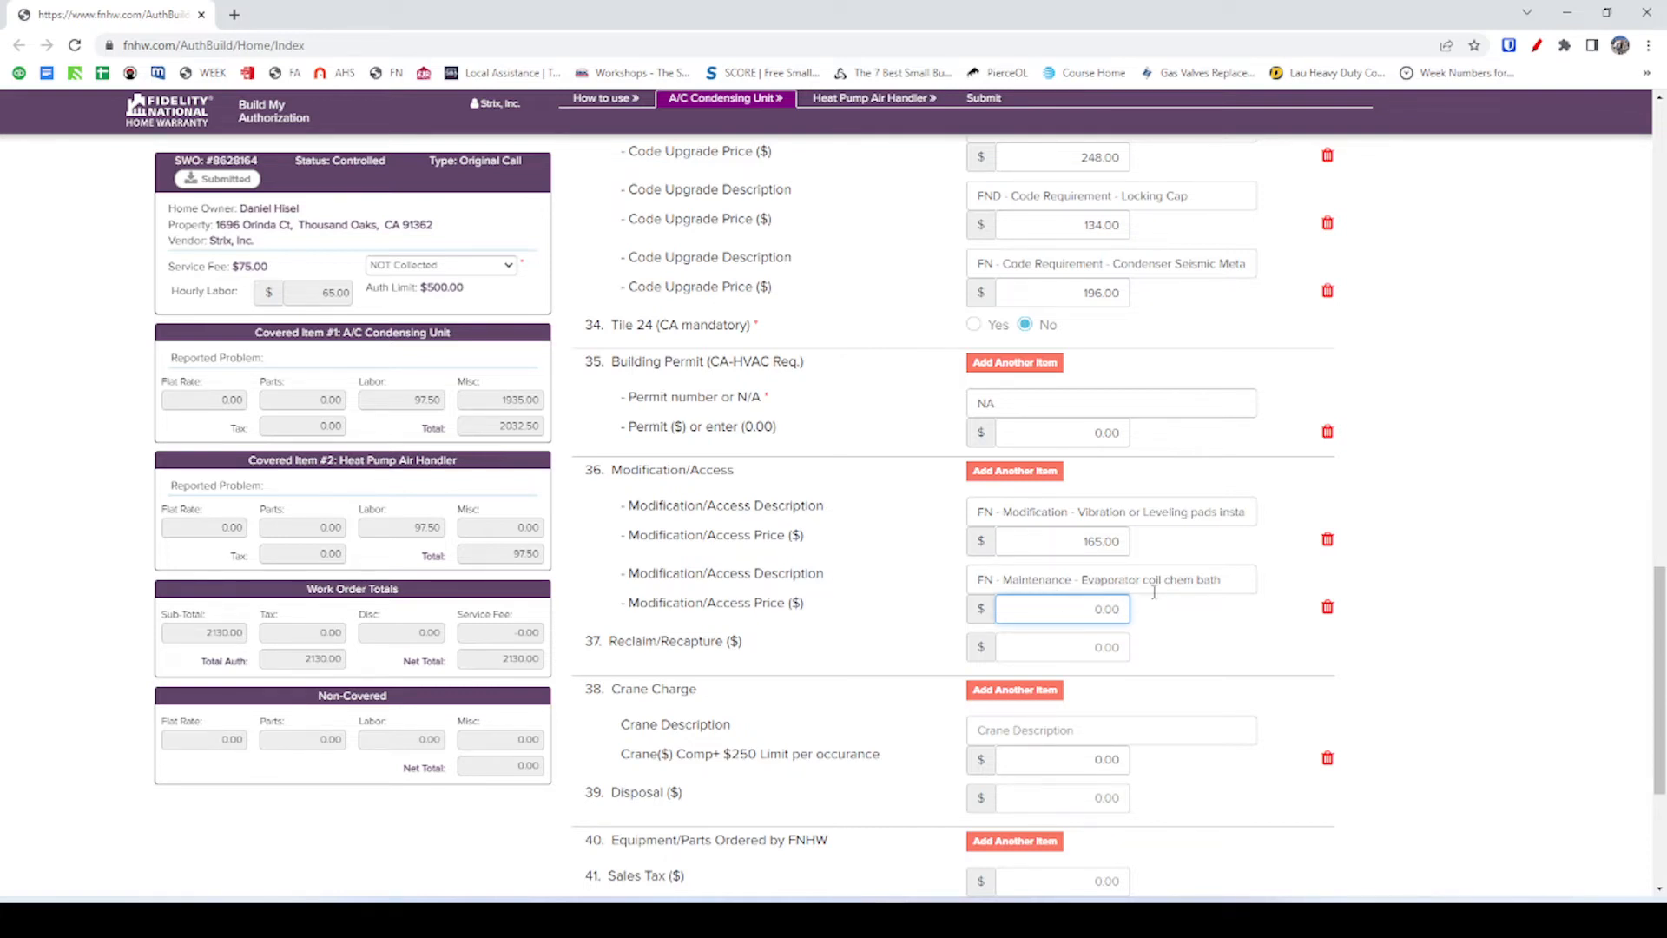
pyautogui.moveTo(1238, 591); pyautogui.dragTo(900, 599)
pyautogui.press('BackSpace')
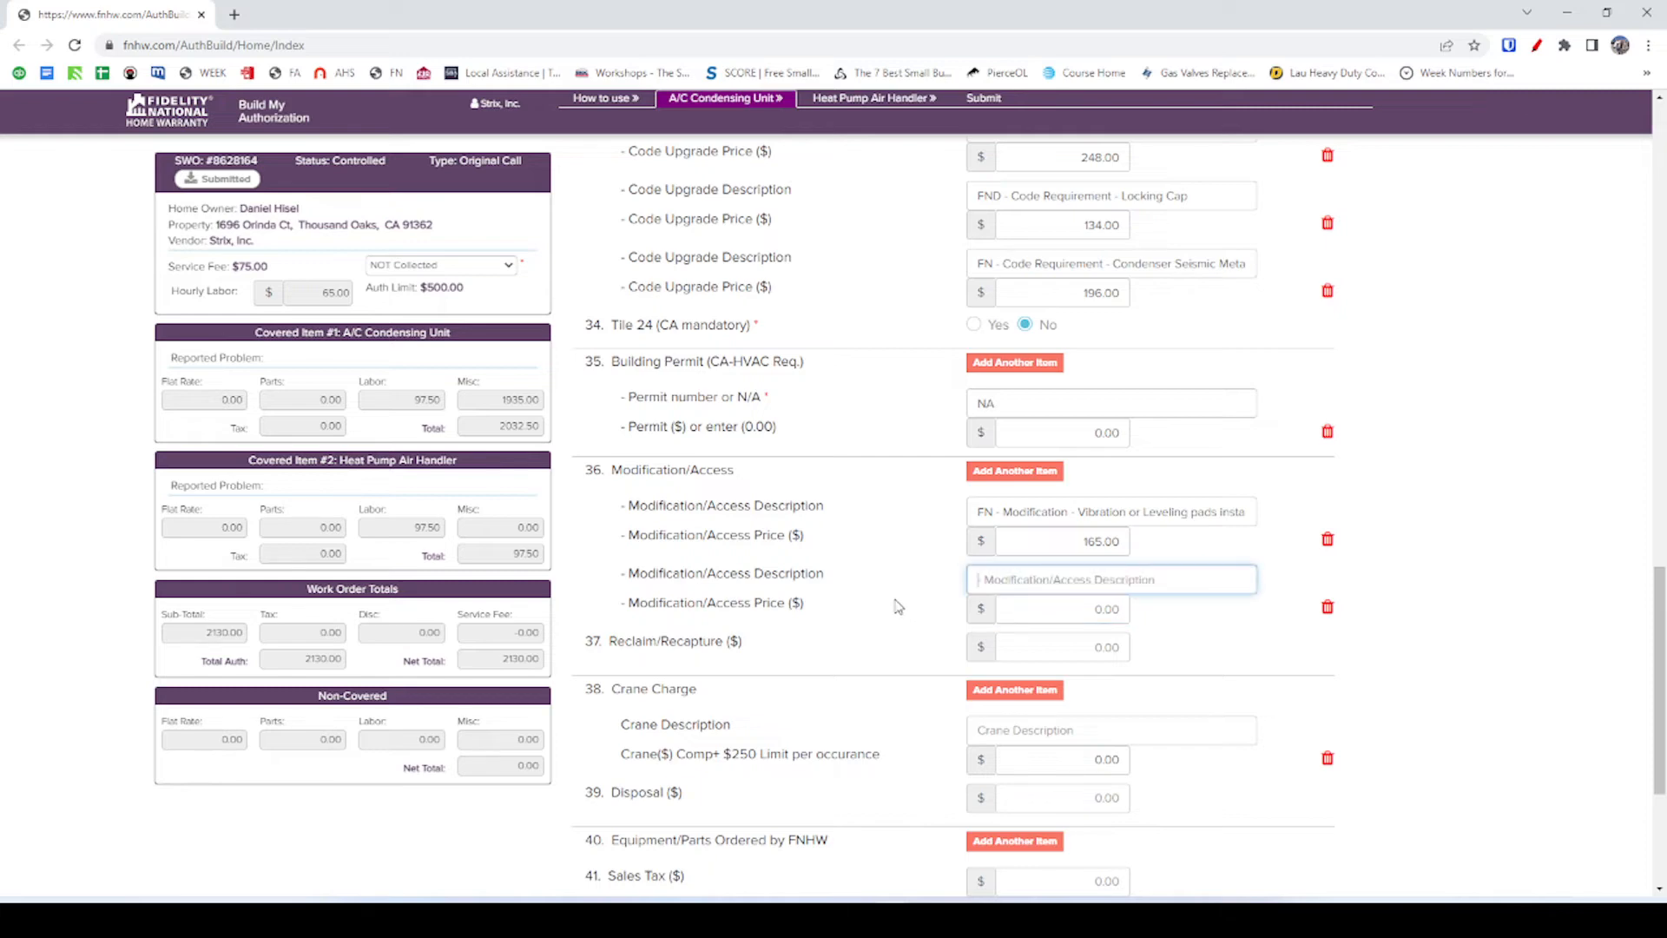
pyautogui.click(1326, 606)
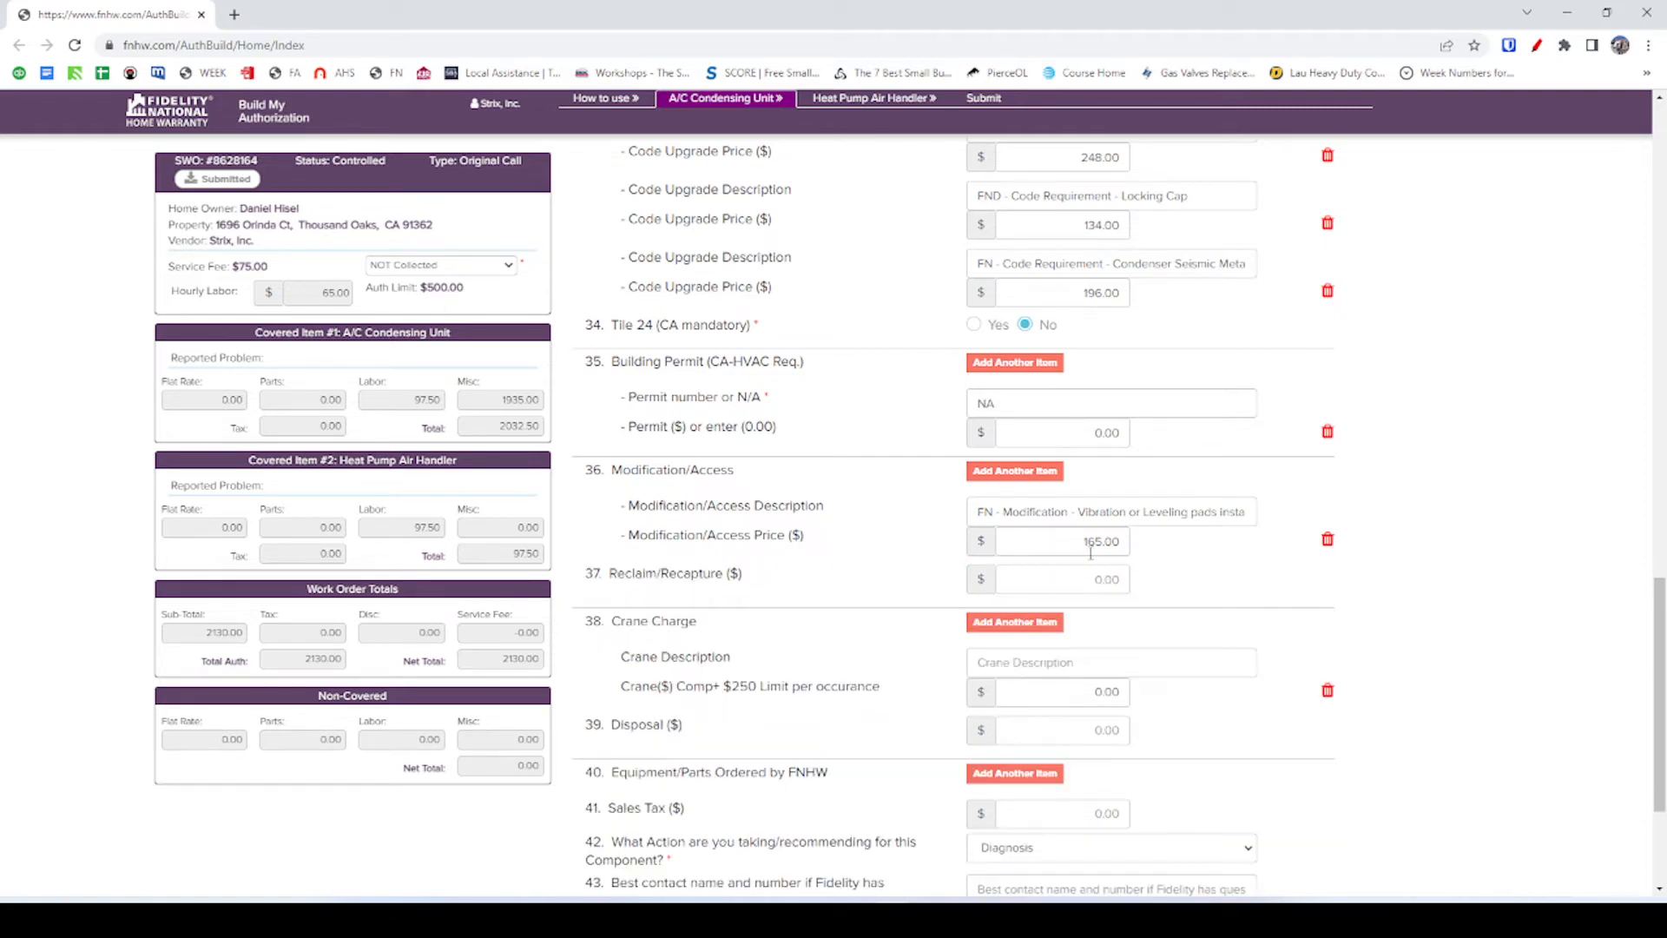
# Re-save the Evaporator coil chem bath line in FieldPulse, then delete it, leaving a $1,868.00 subtotal.
pyautogui.hotkey('alt', 'Tab')
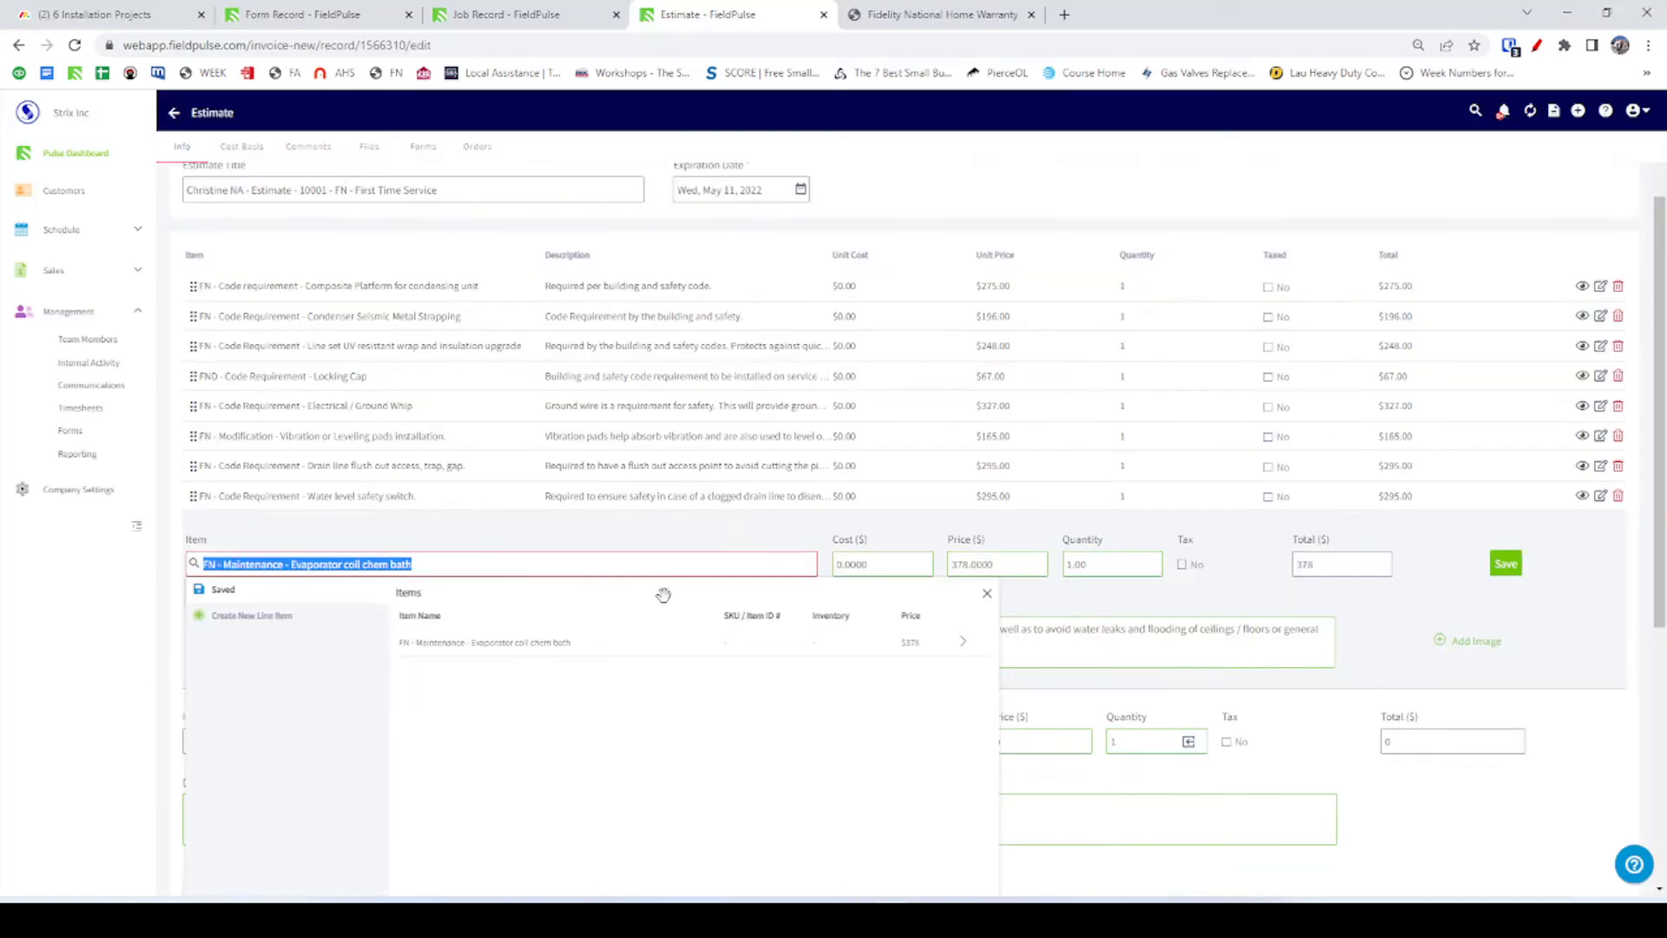
pyautogui.click(460, 563)
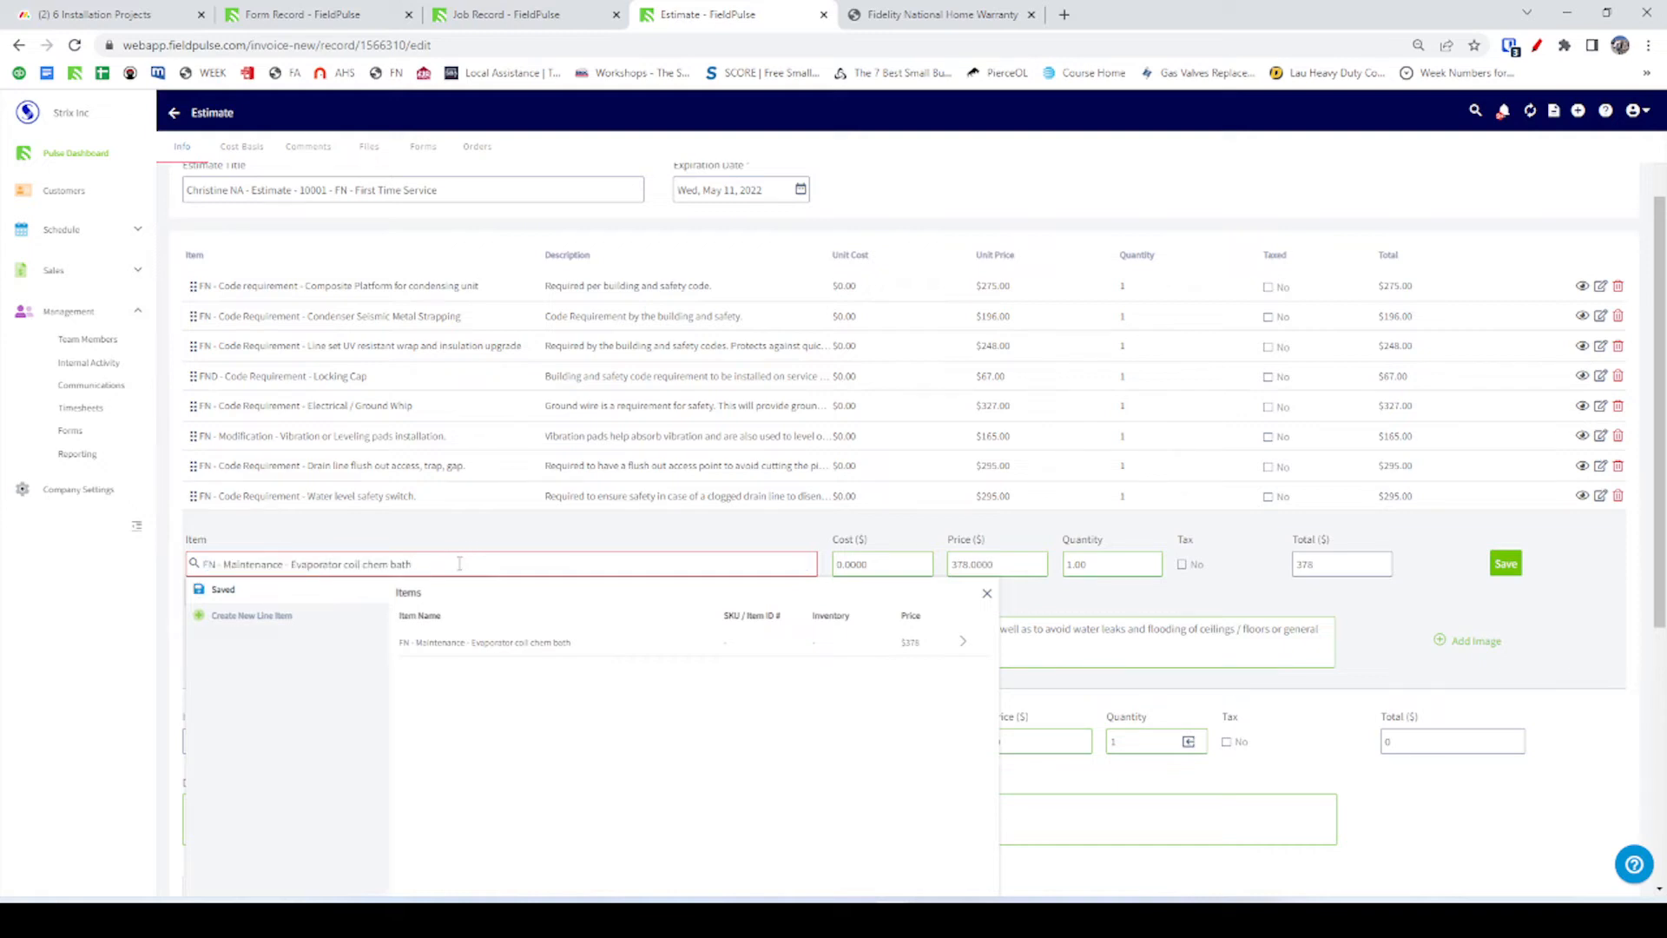
pyautogui.click(489, 642)
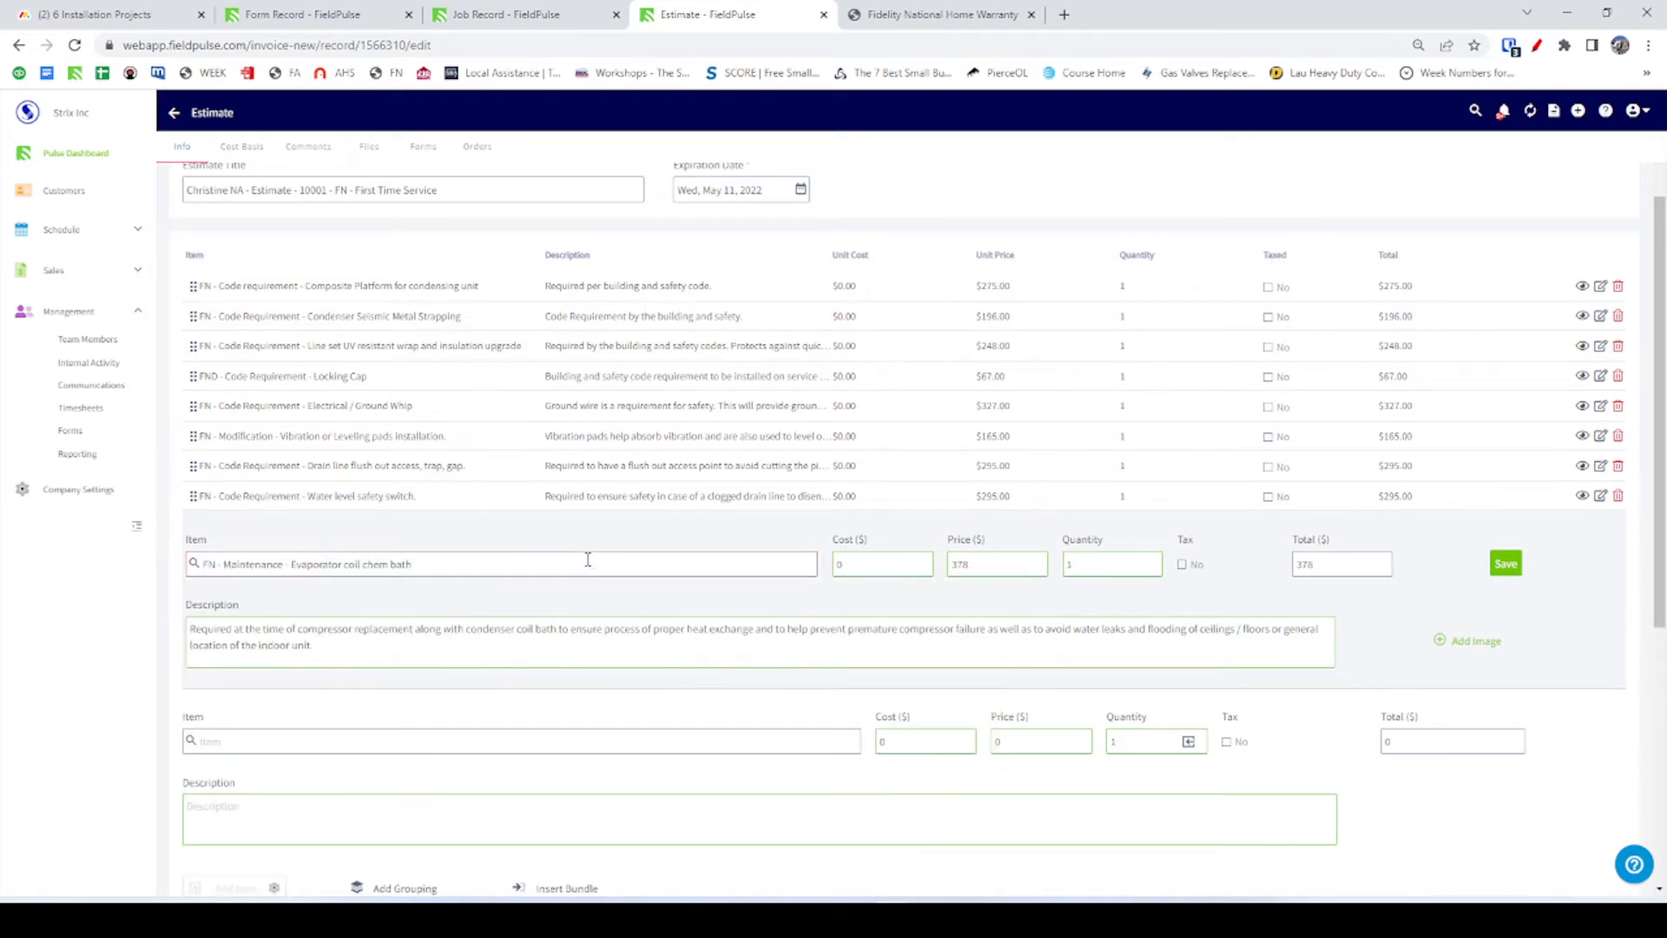
pyautogui.click(1507, 566)
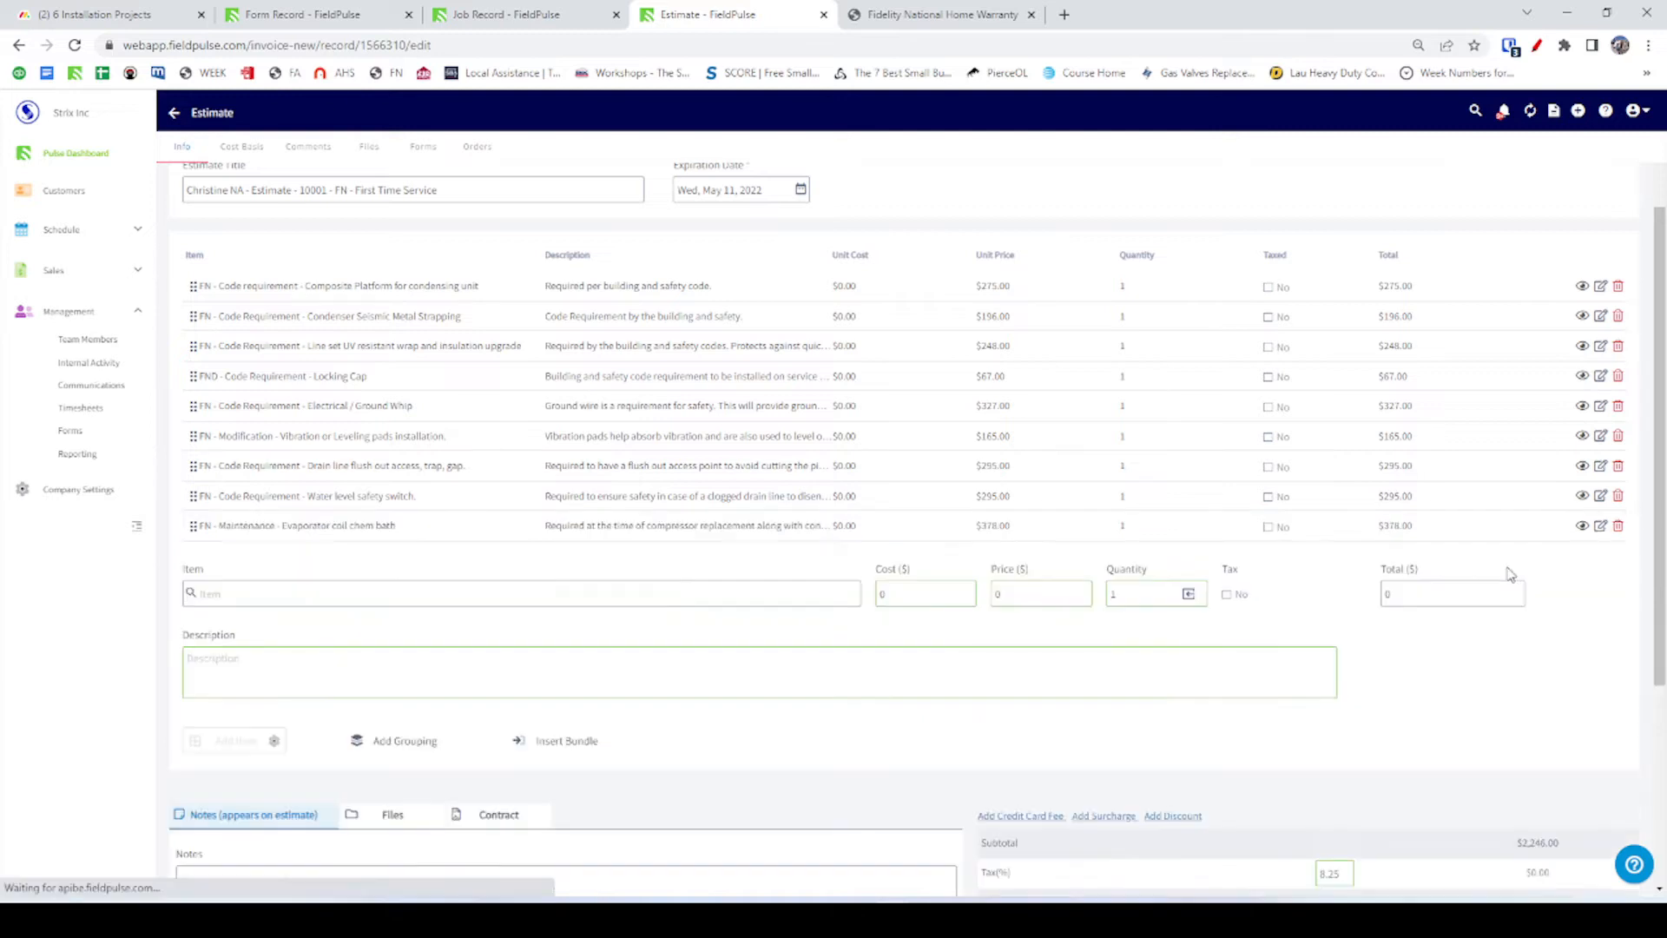
pyautogui.click(1618, 526)
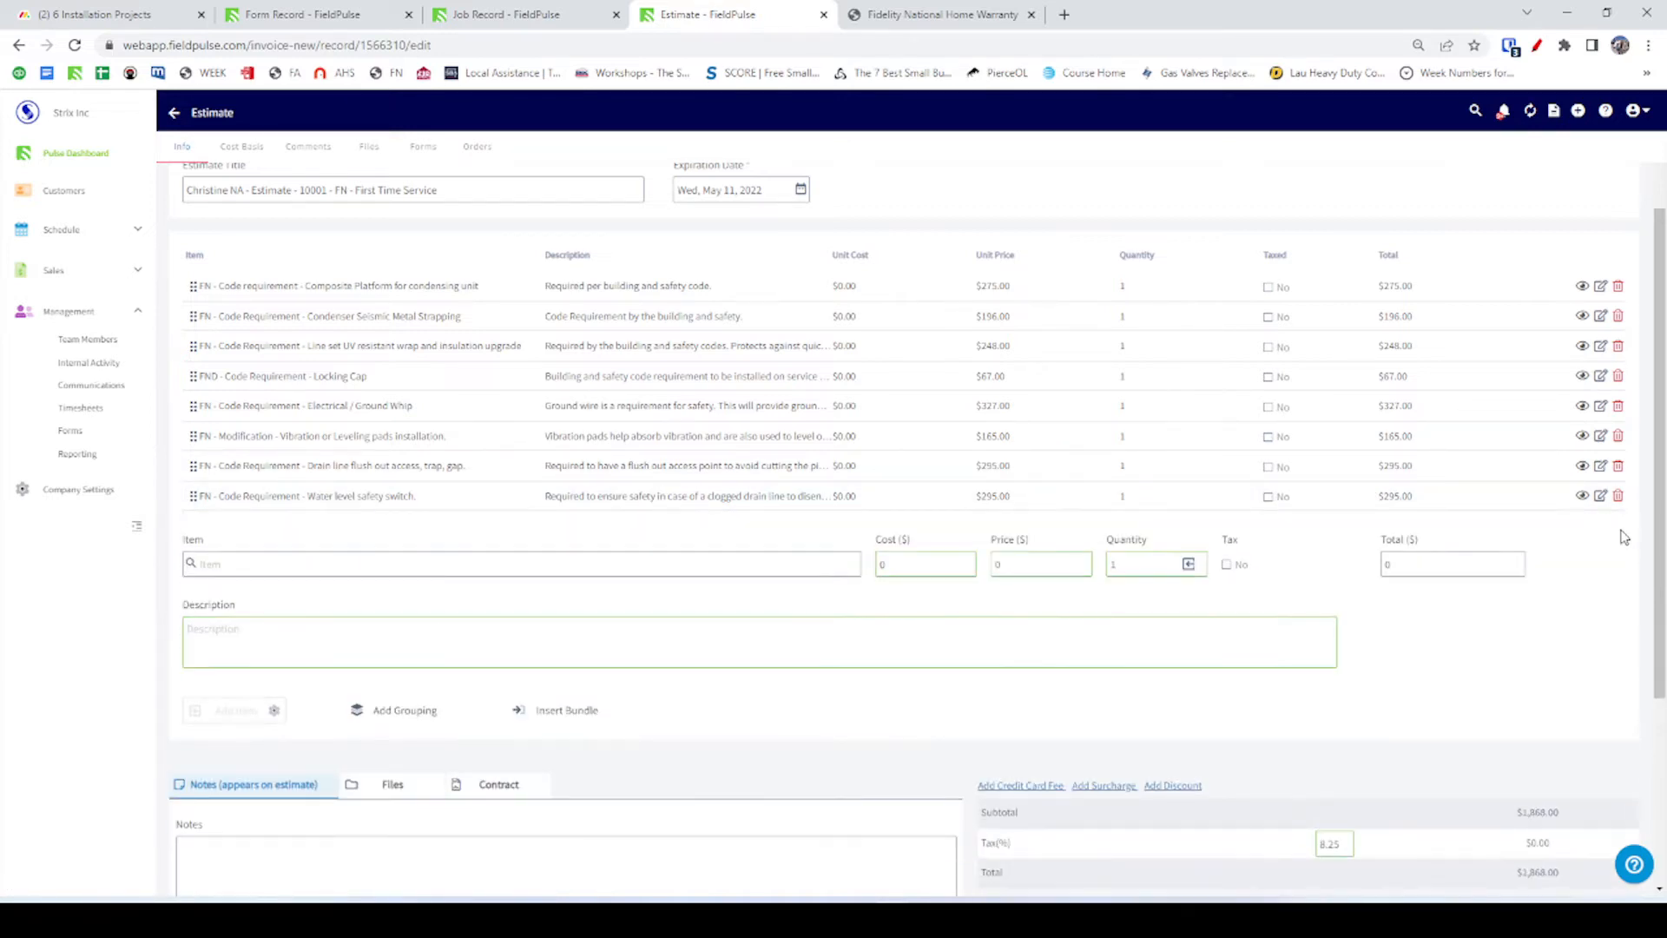
# Save estimate #81047 and compare it against the warranty authorization form.
pyautogui.scroll(2, 846, 486)
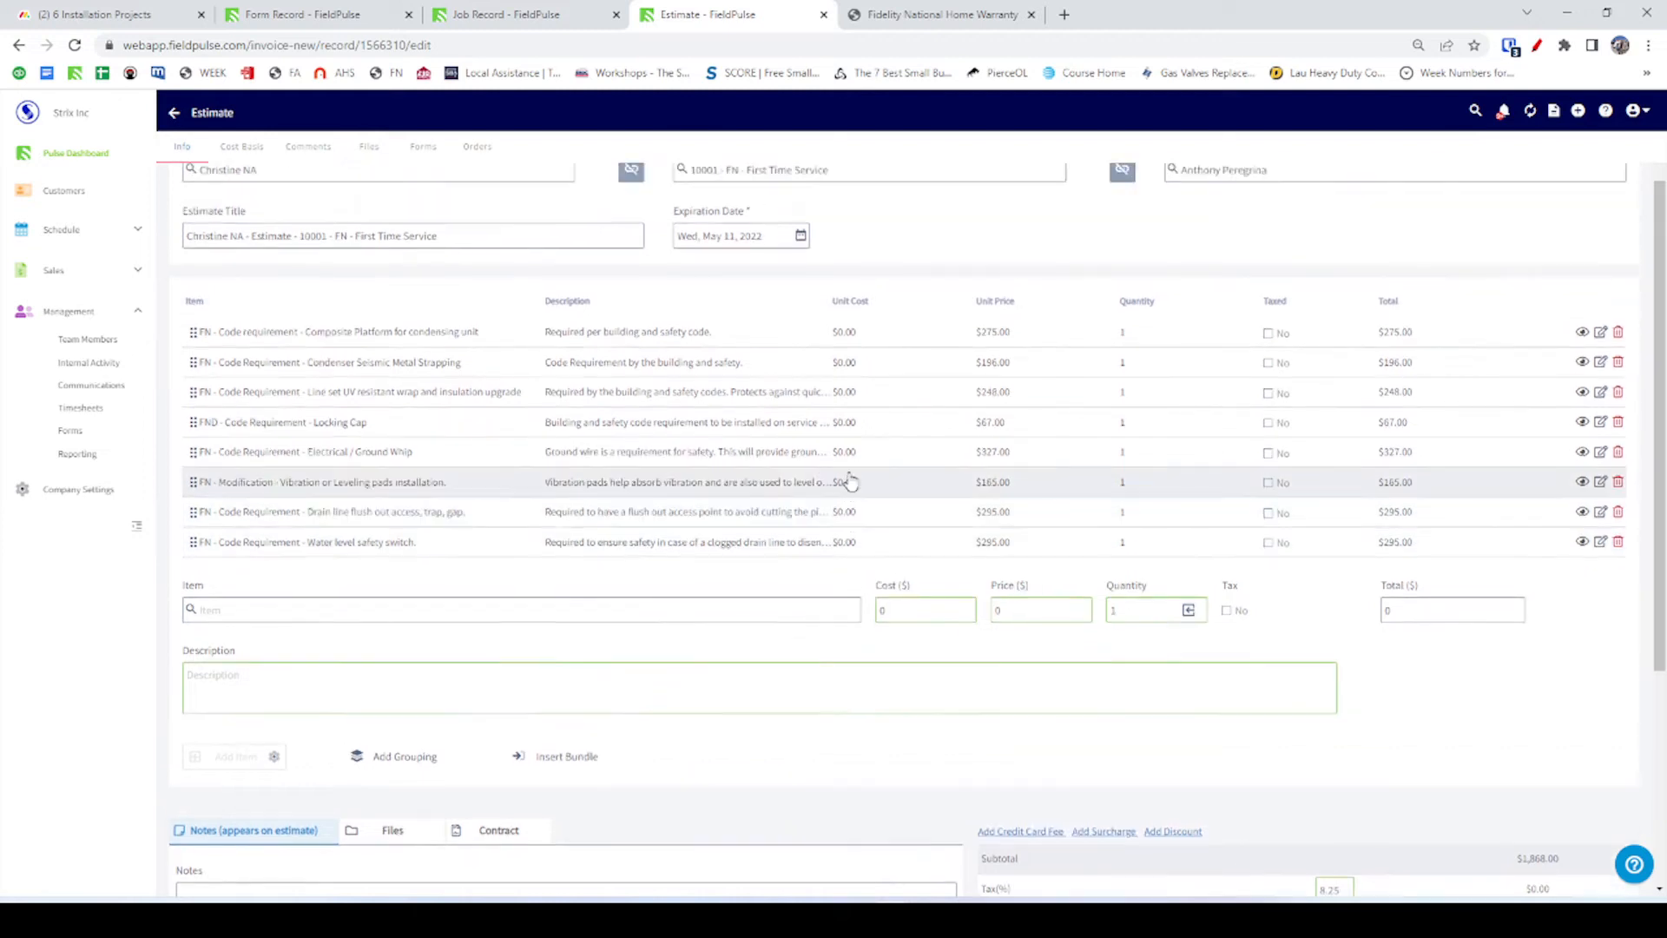
pyautogui.click(1594, 198)
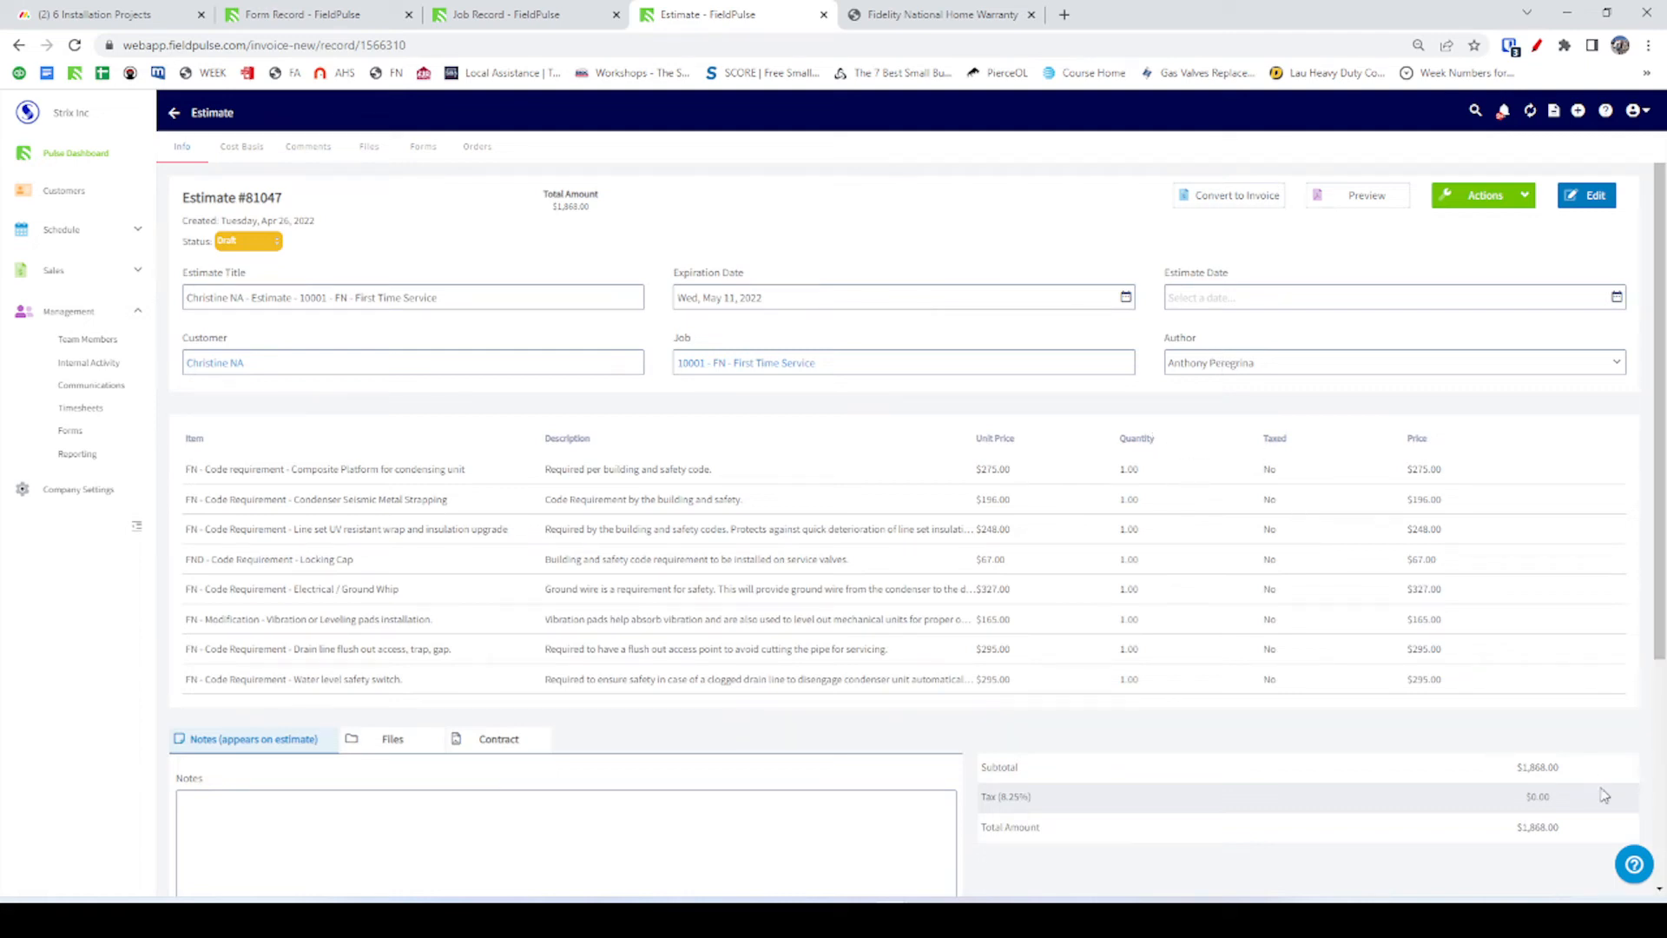
pyautogui.hotkey('alt', 'Tab')
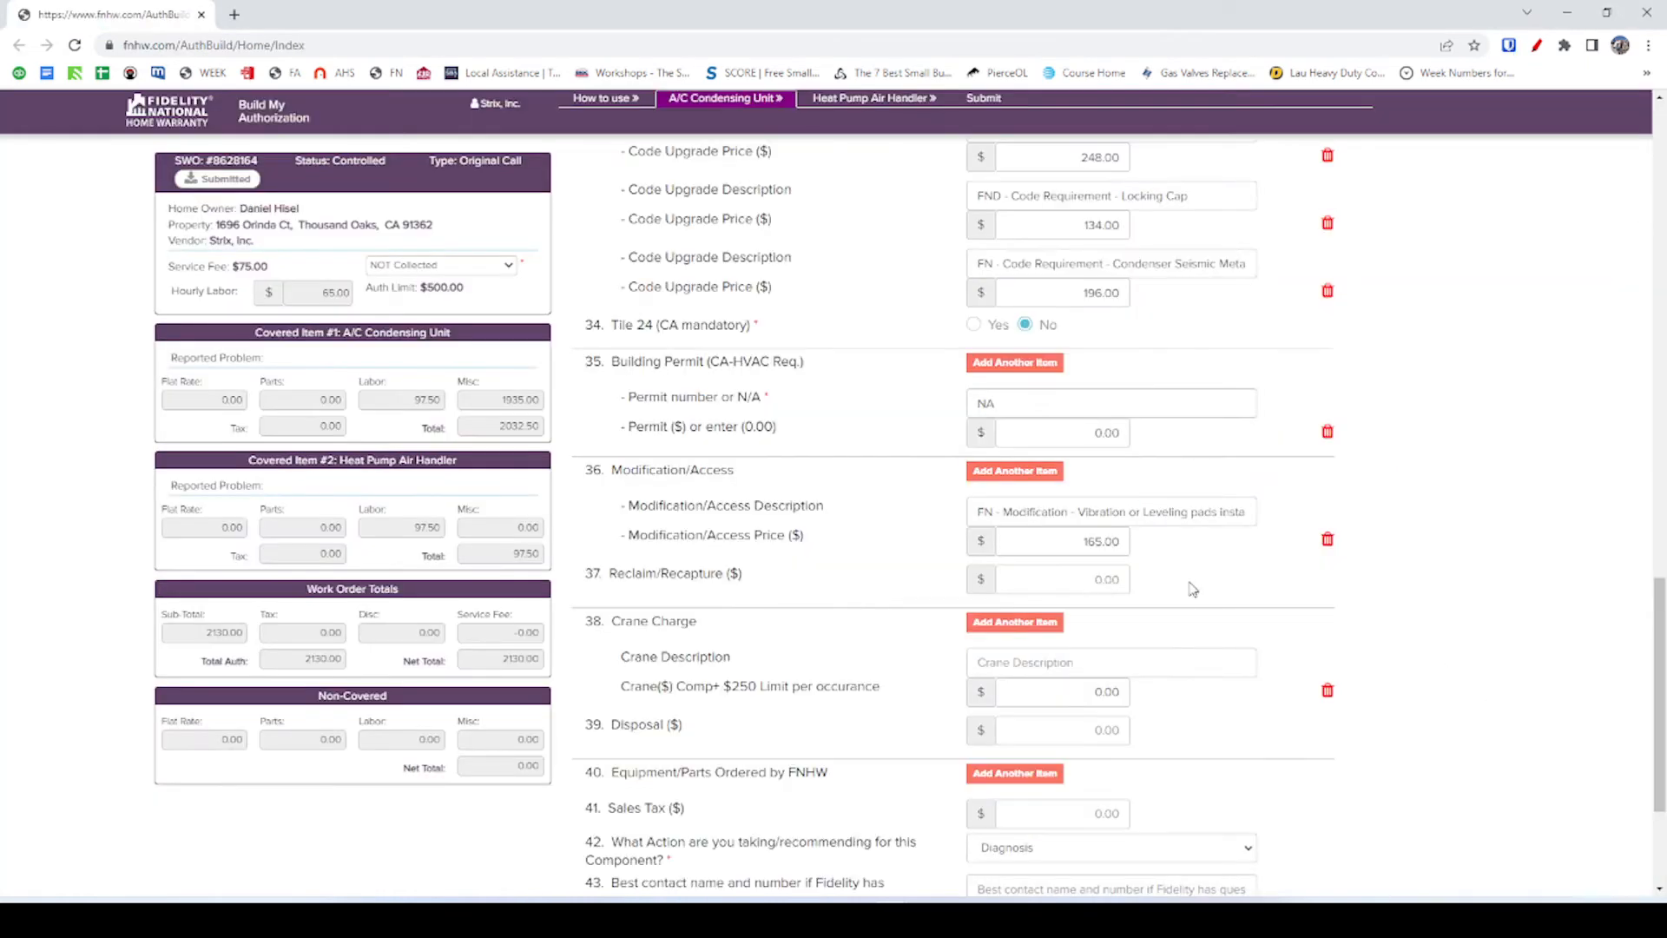
pyautogui.scroll(5, 1206, 500)
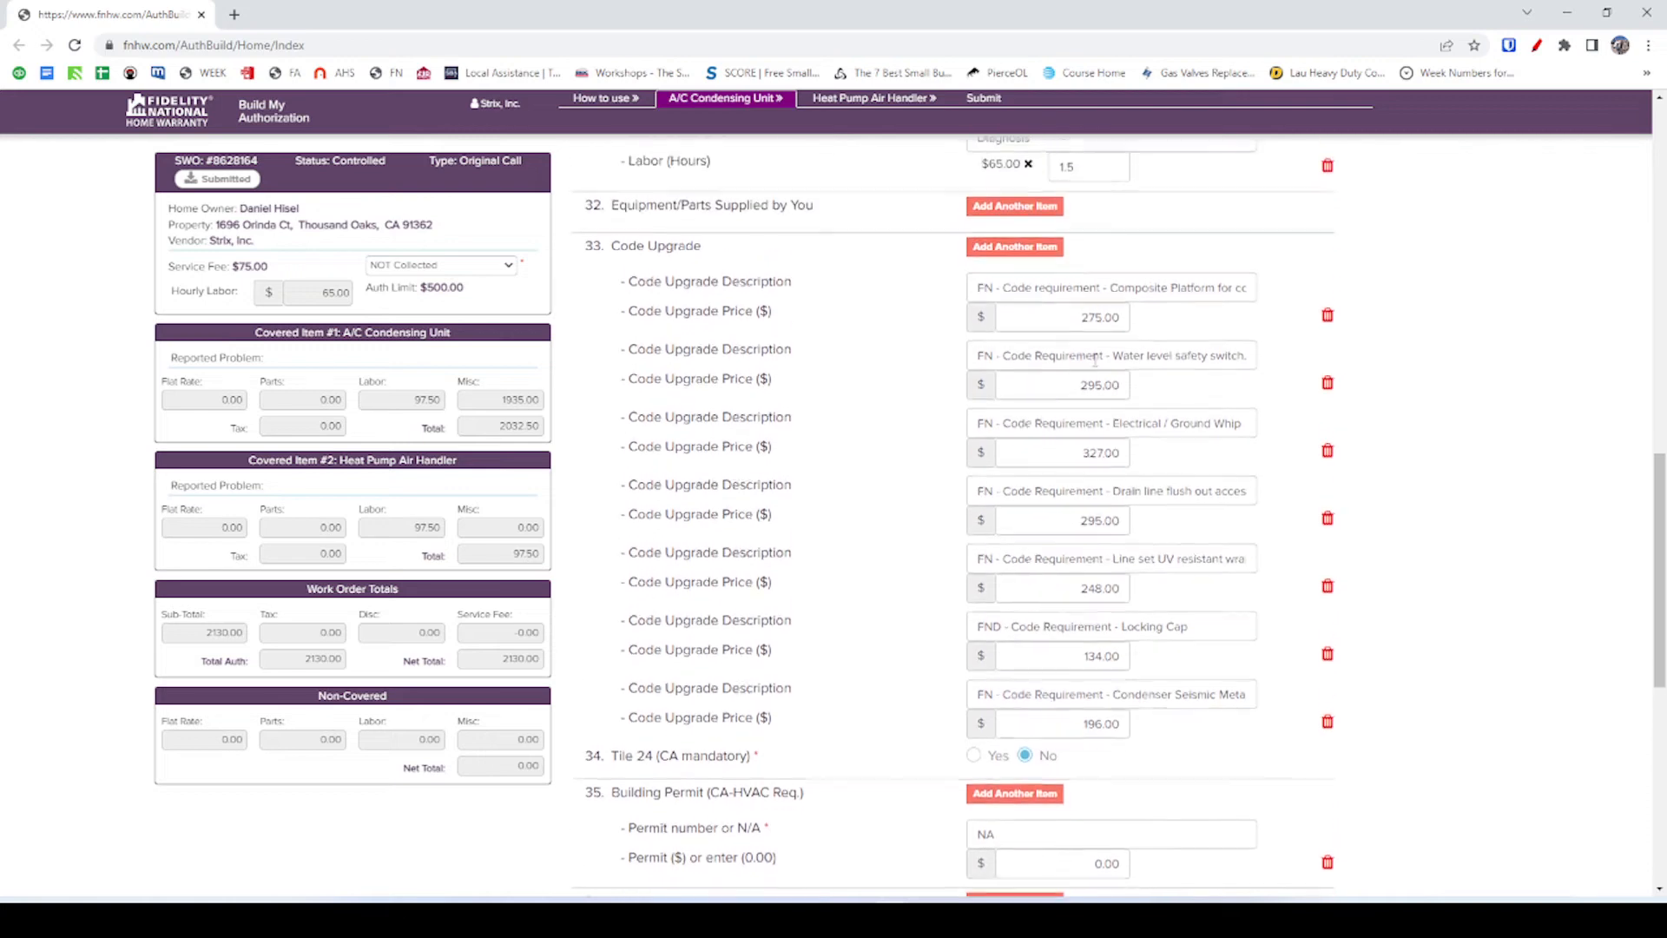
pyautogui.scroll(-4, 1080, 664)
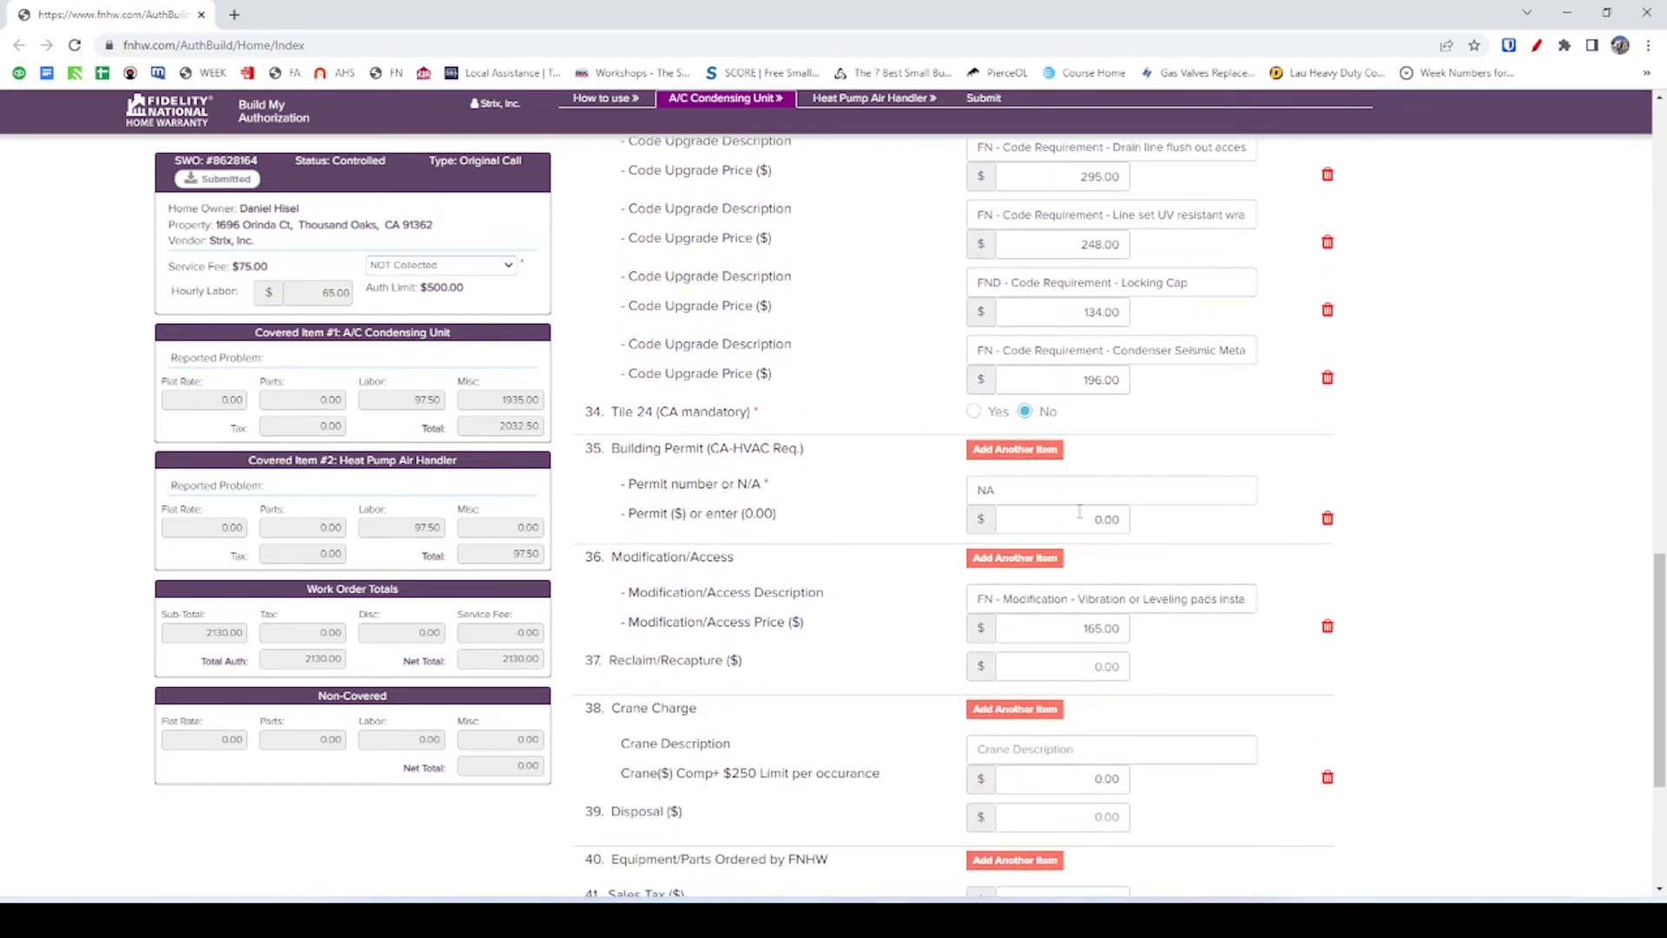
# Enter edit mode on #81047, discard without saving, and return to the Estimates list.
pyautogui.hotkey('alt', 'Tab')
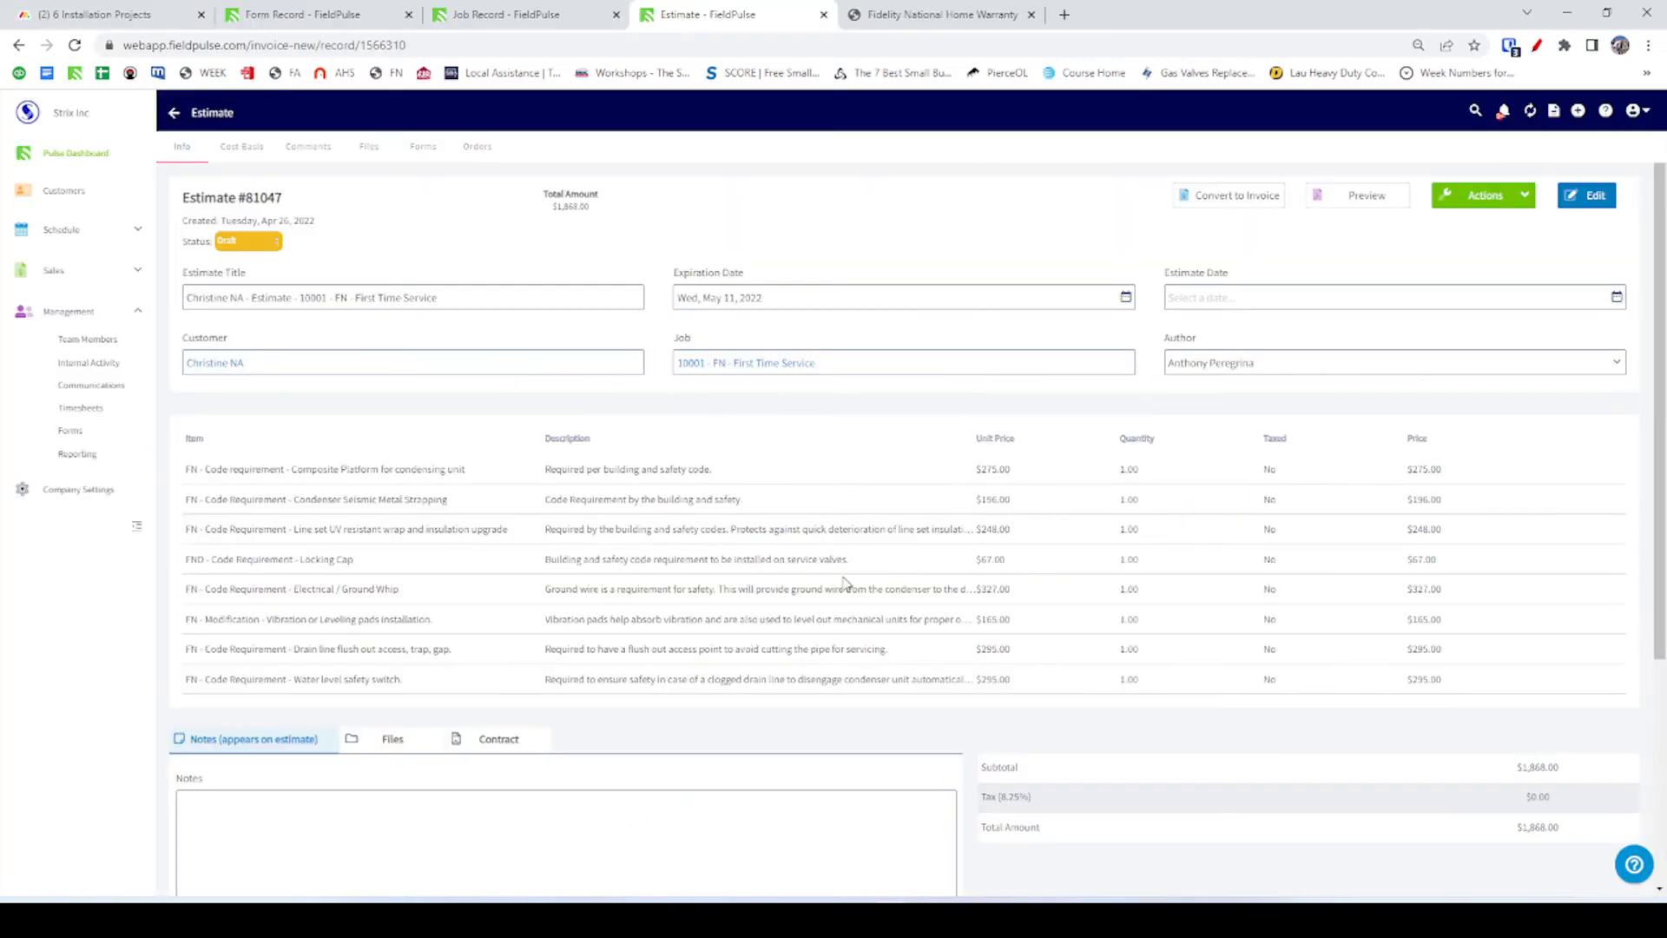
pyautogui.click(174, 115)
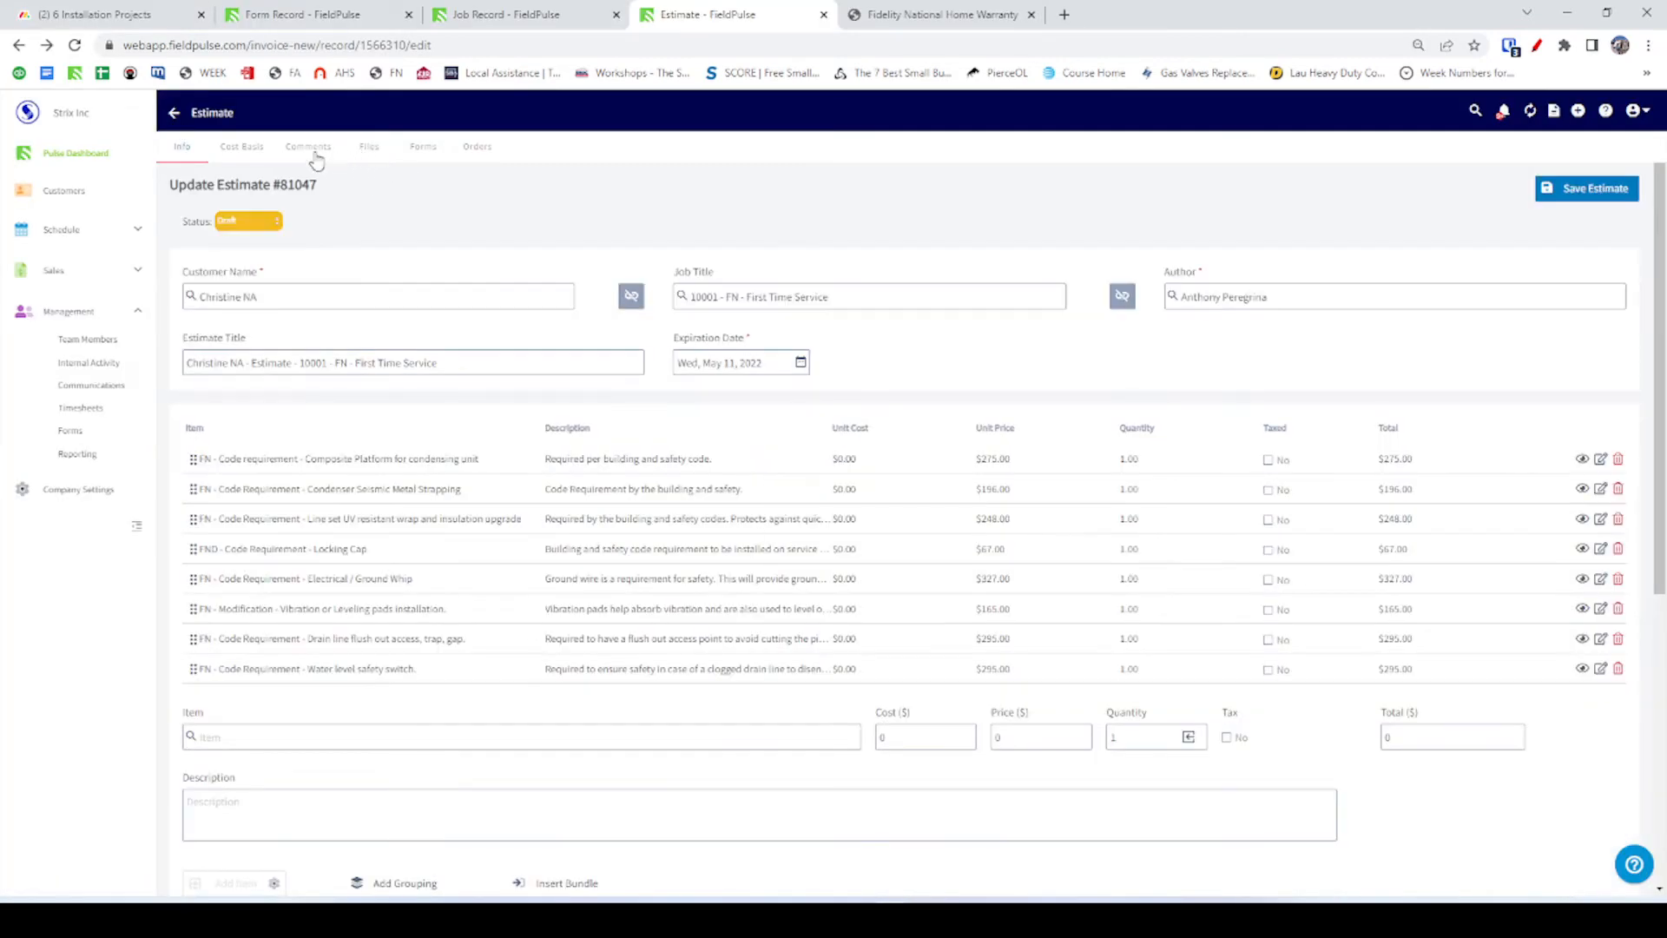
pyautogui.click(174, 113)
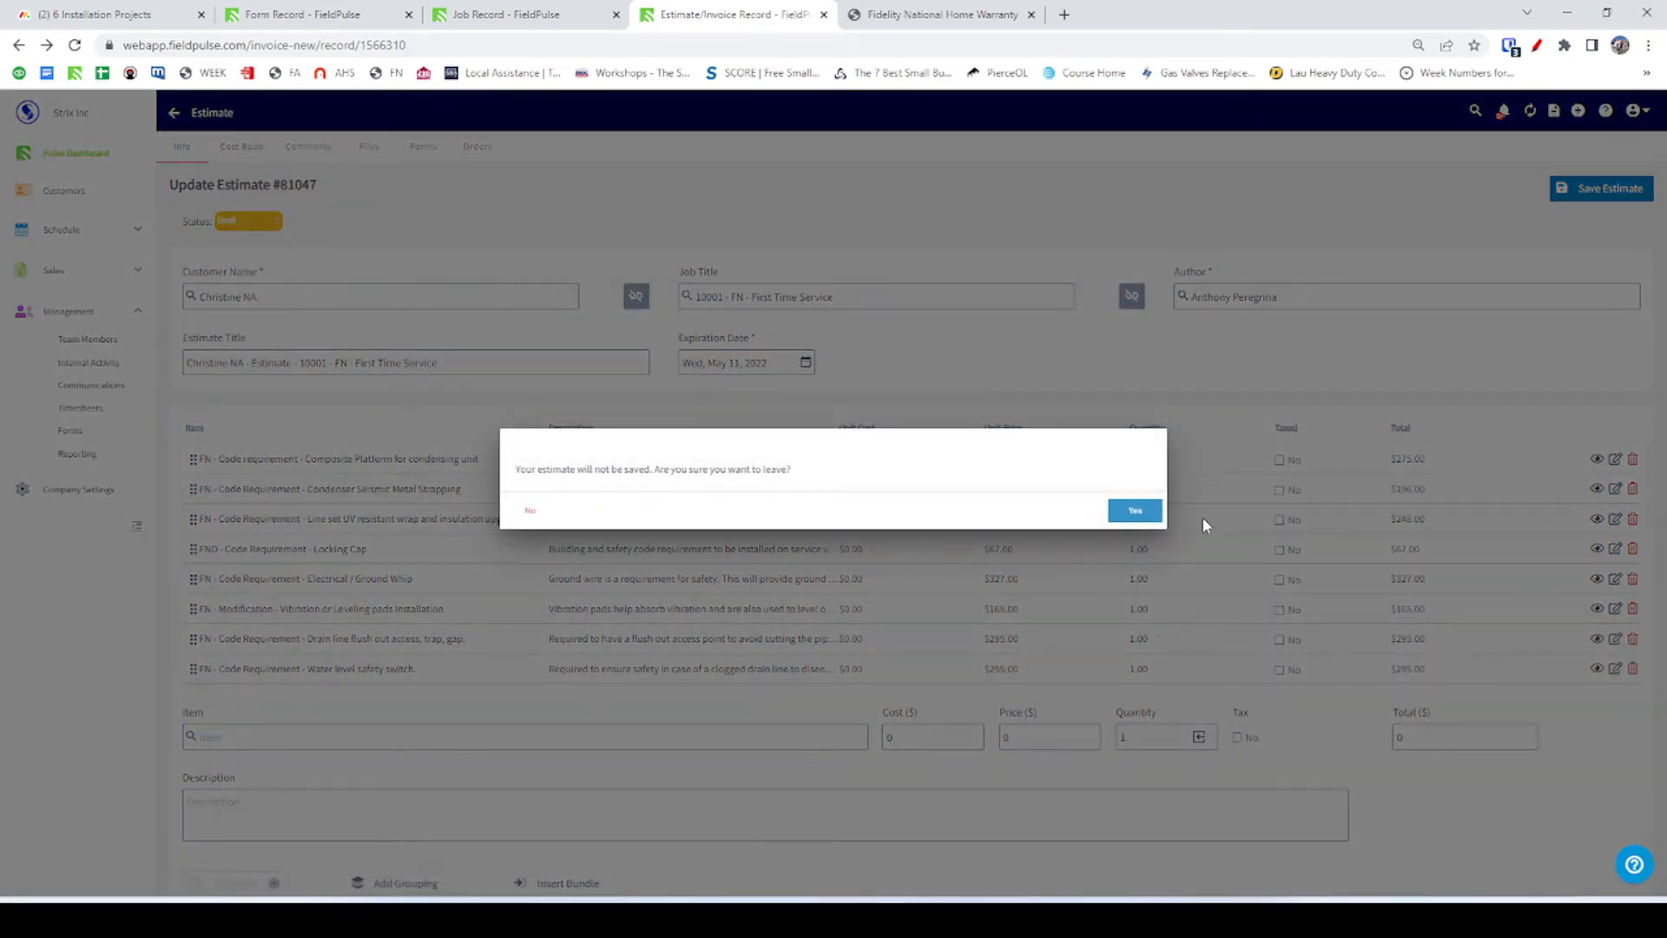
pyautogui.click(1135, 510)
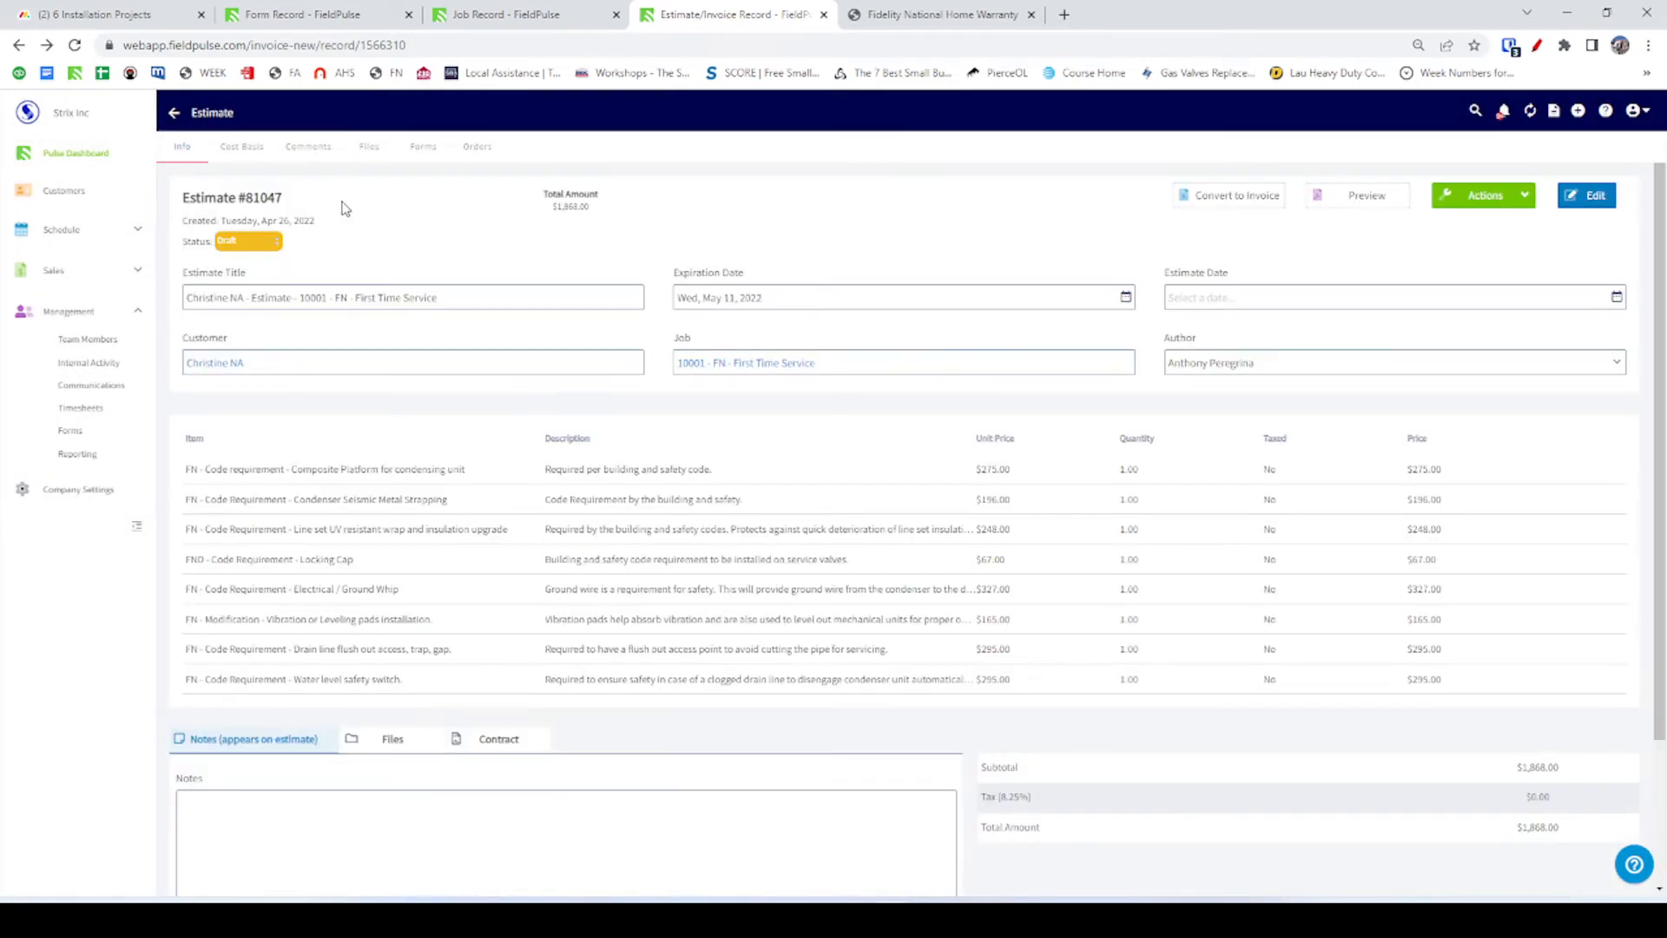
pyautogui.click(176, 113)
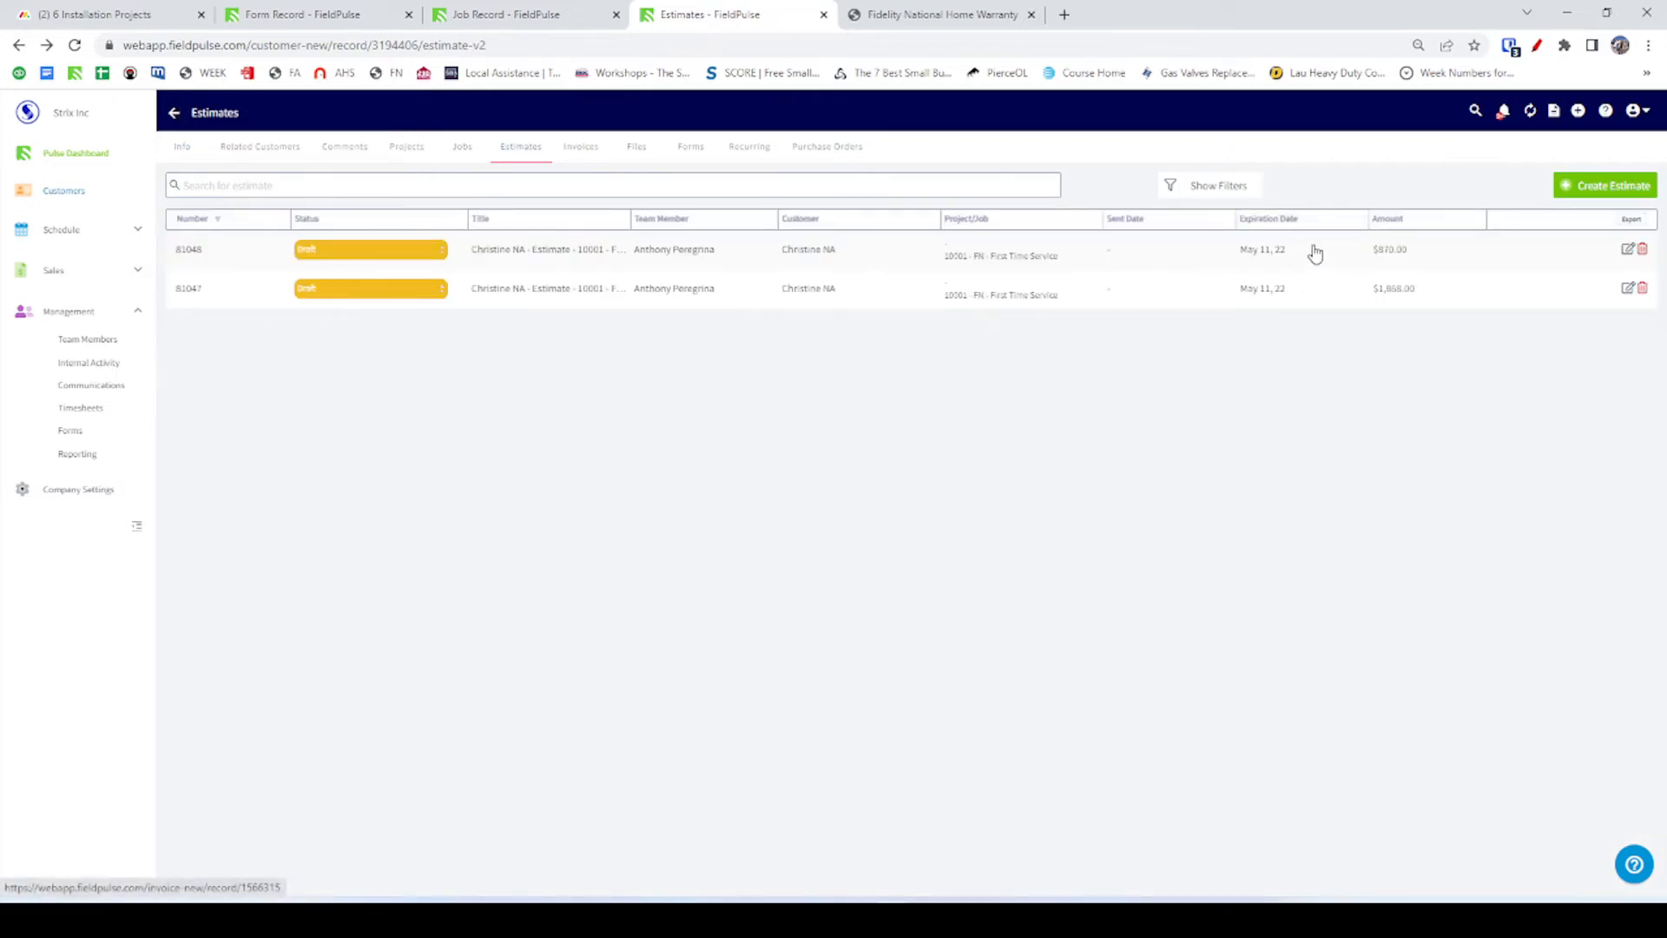
# Replace NA with City Permits Application and handling from estimate #81048, priced at 275.00.
pyautogui.click(1315, 252)
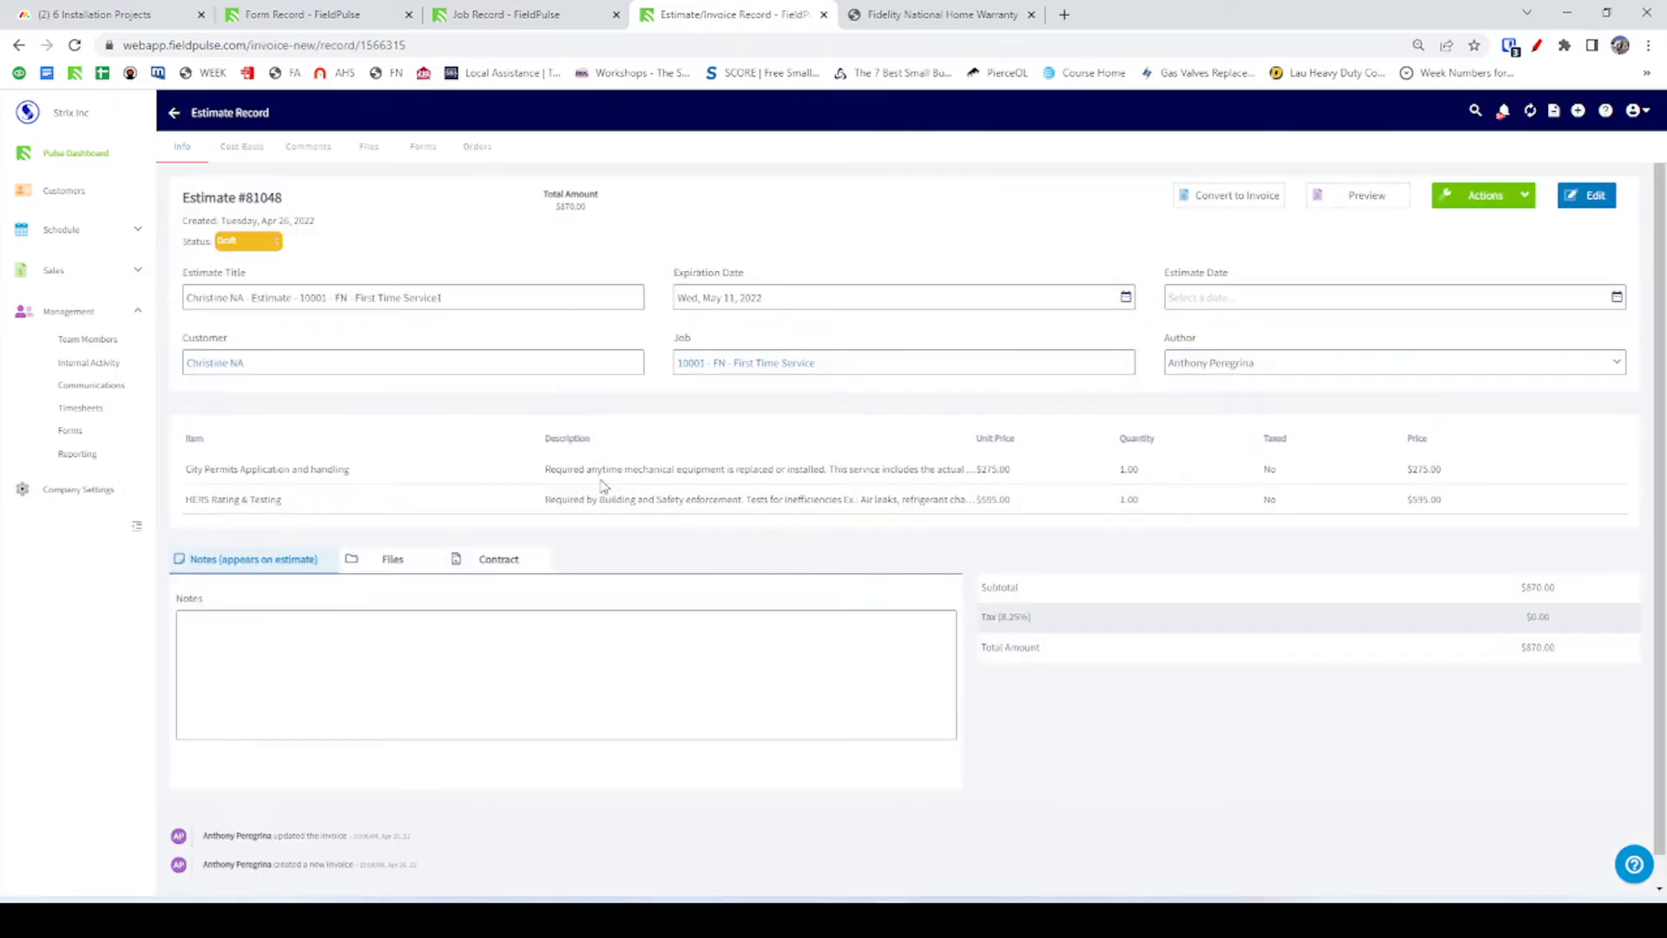
pyautogui.click(259, 471)
pyautogui.click(1594, 194)
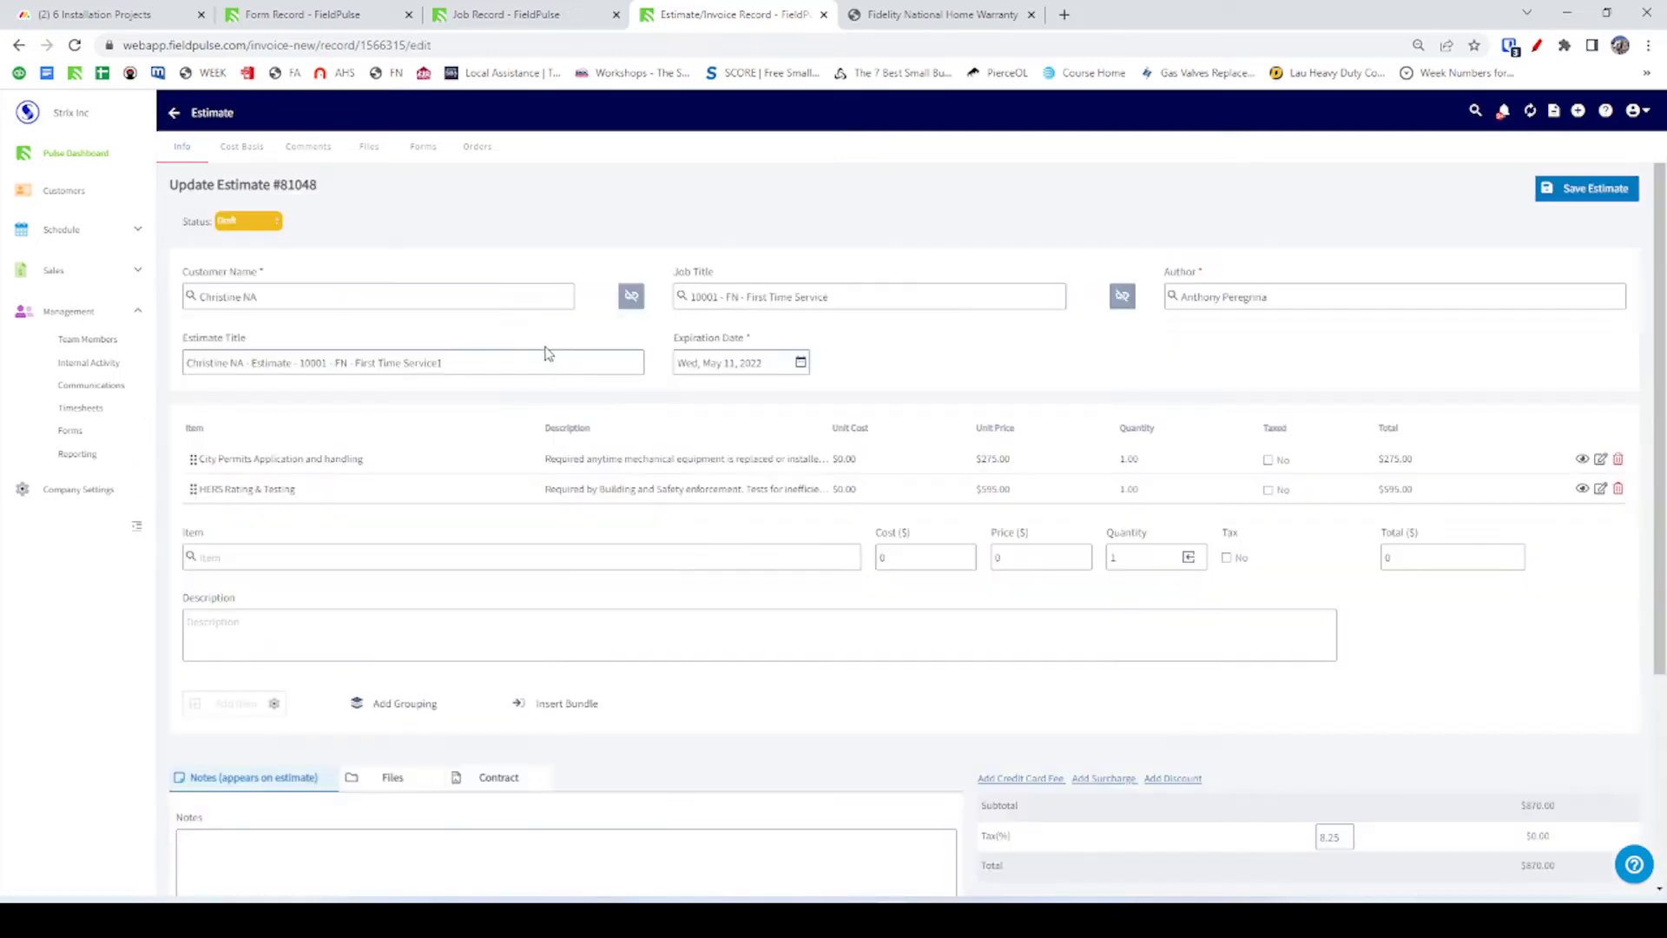
pyautogui.click(328, 457)
pyautogui.moveTo(377, 497); pyautogui.dragTo(203, 497)
pyautogui.hotkey('ctrl', 'c')
pyautogui.hotkey('alt', 'Tab')
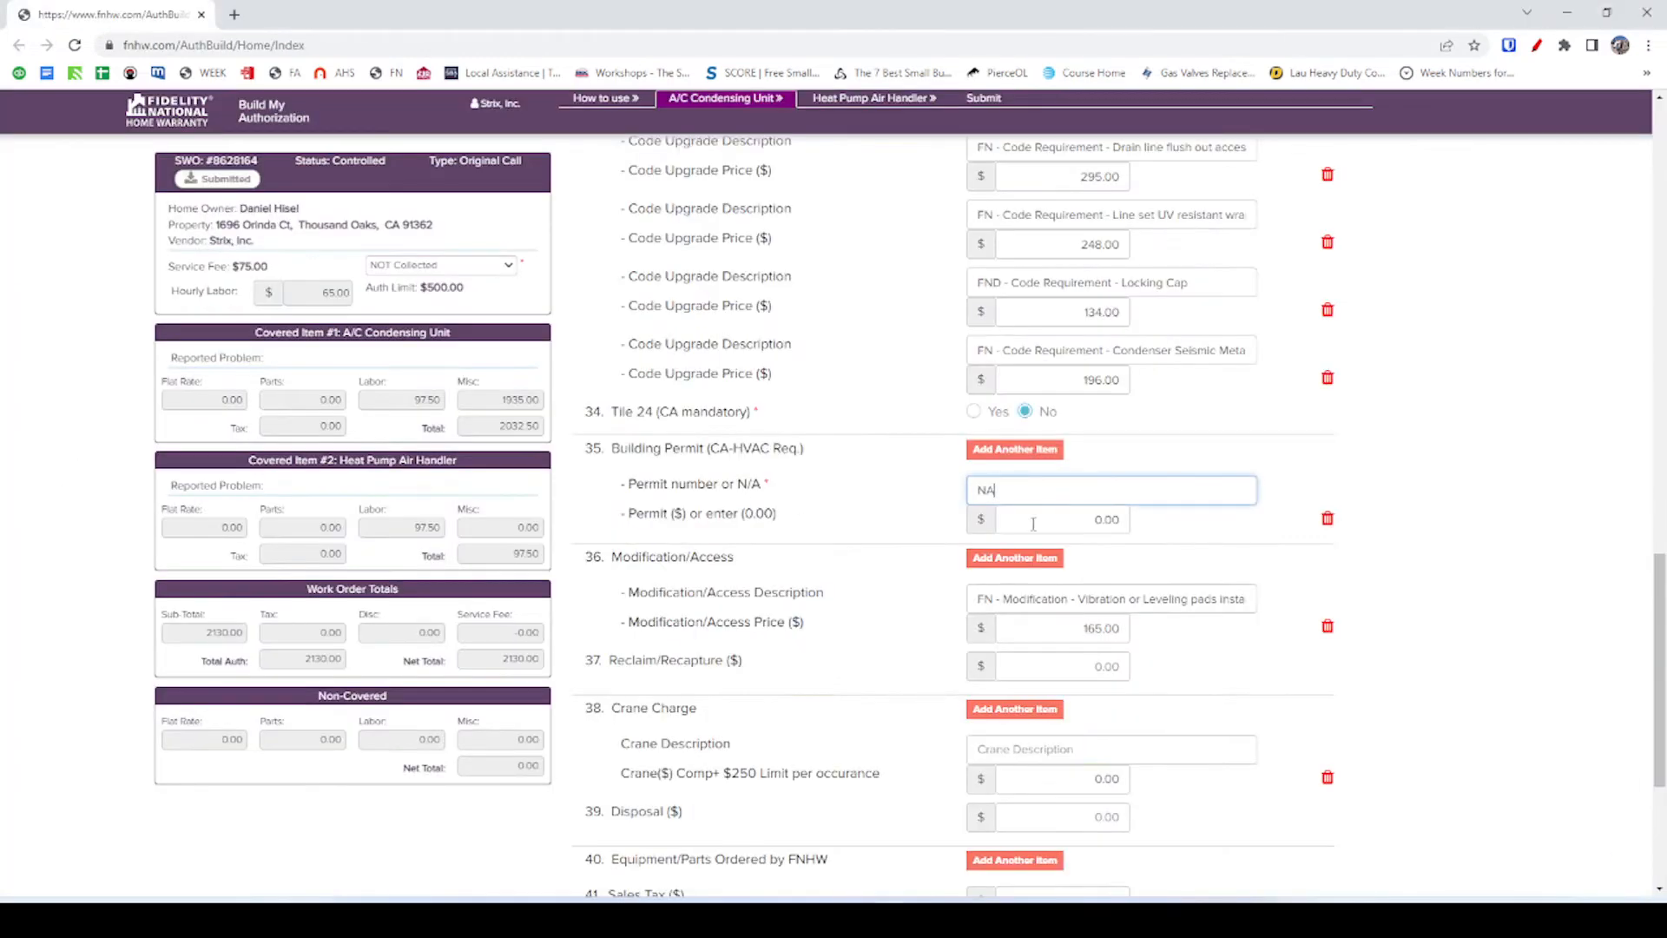
pyautogui.moveTo(1052, 477); pyautogui.dragTo(883, 497)
pyautogui.hotkey('ctrl', 'v')
pyautogui.press('Tab')
pyautogui.write('275')
pyautogui.press('Tab')
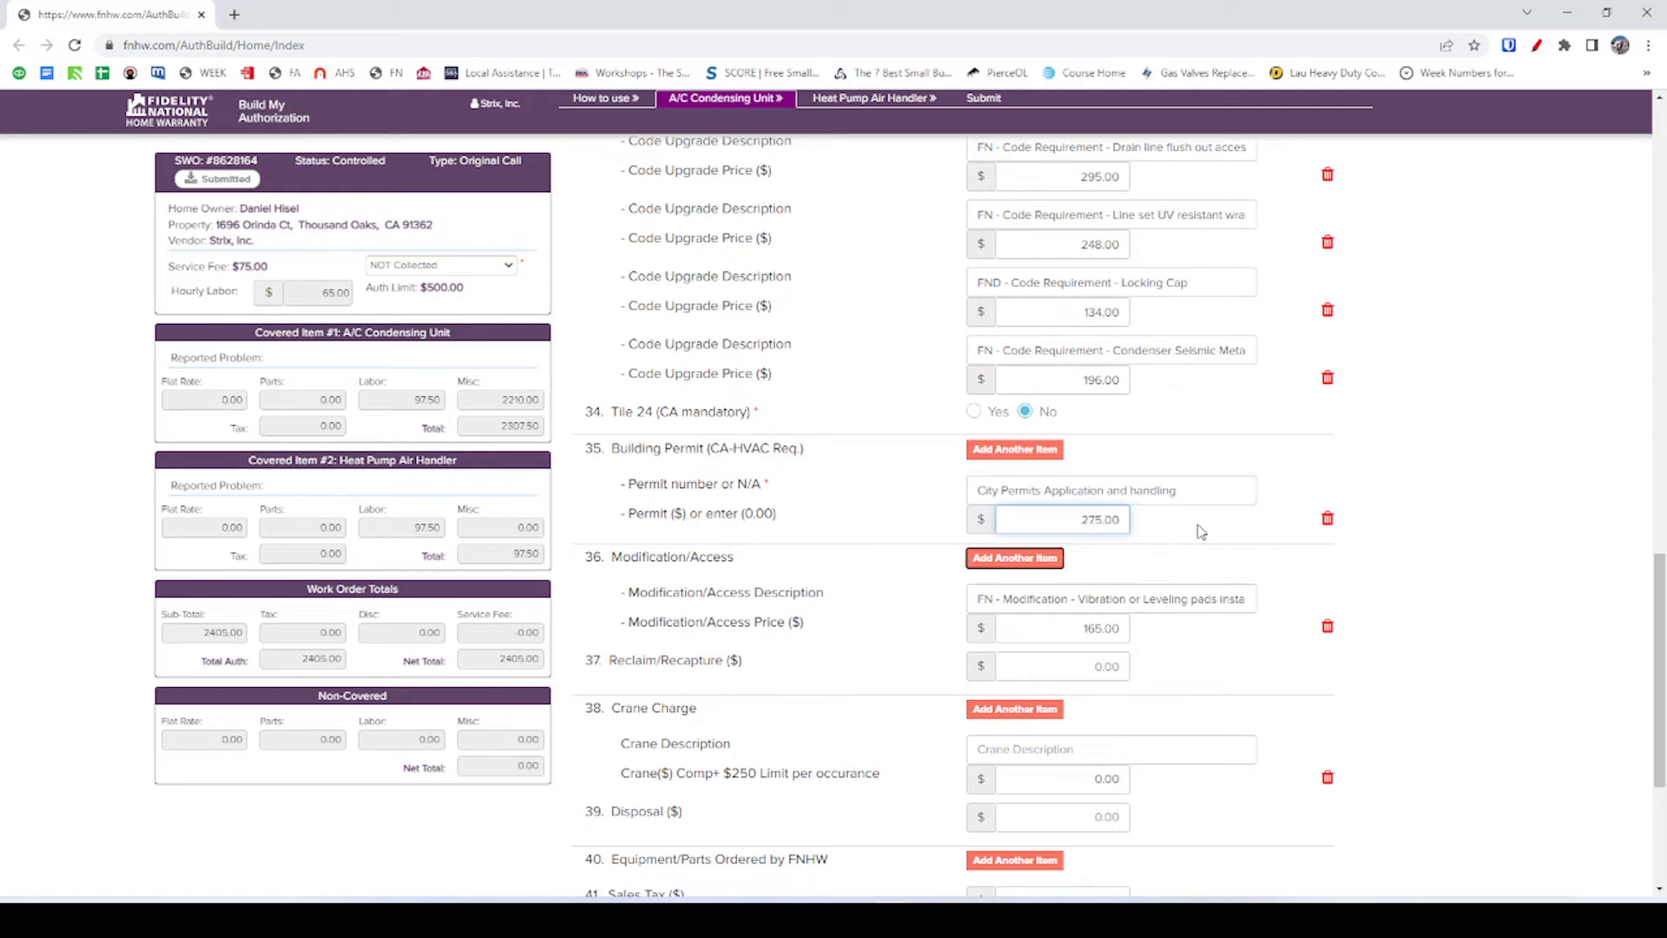
# Add a blank second permit row, then re-save the $275 City Permits line on estimate #81048.
pyautogui.click(1044, 451)
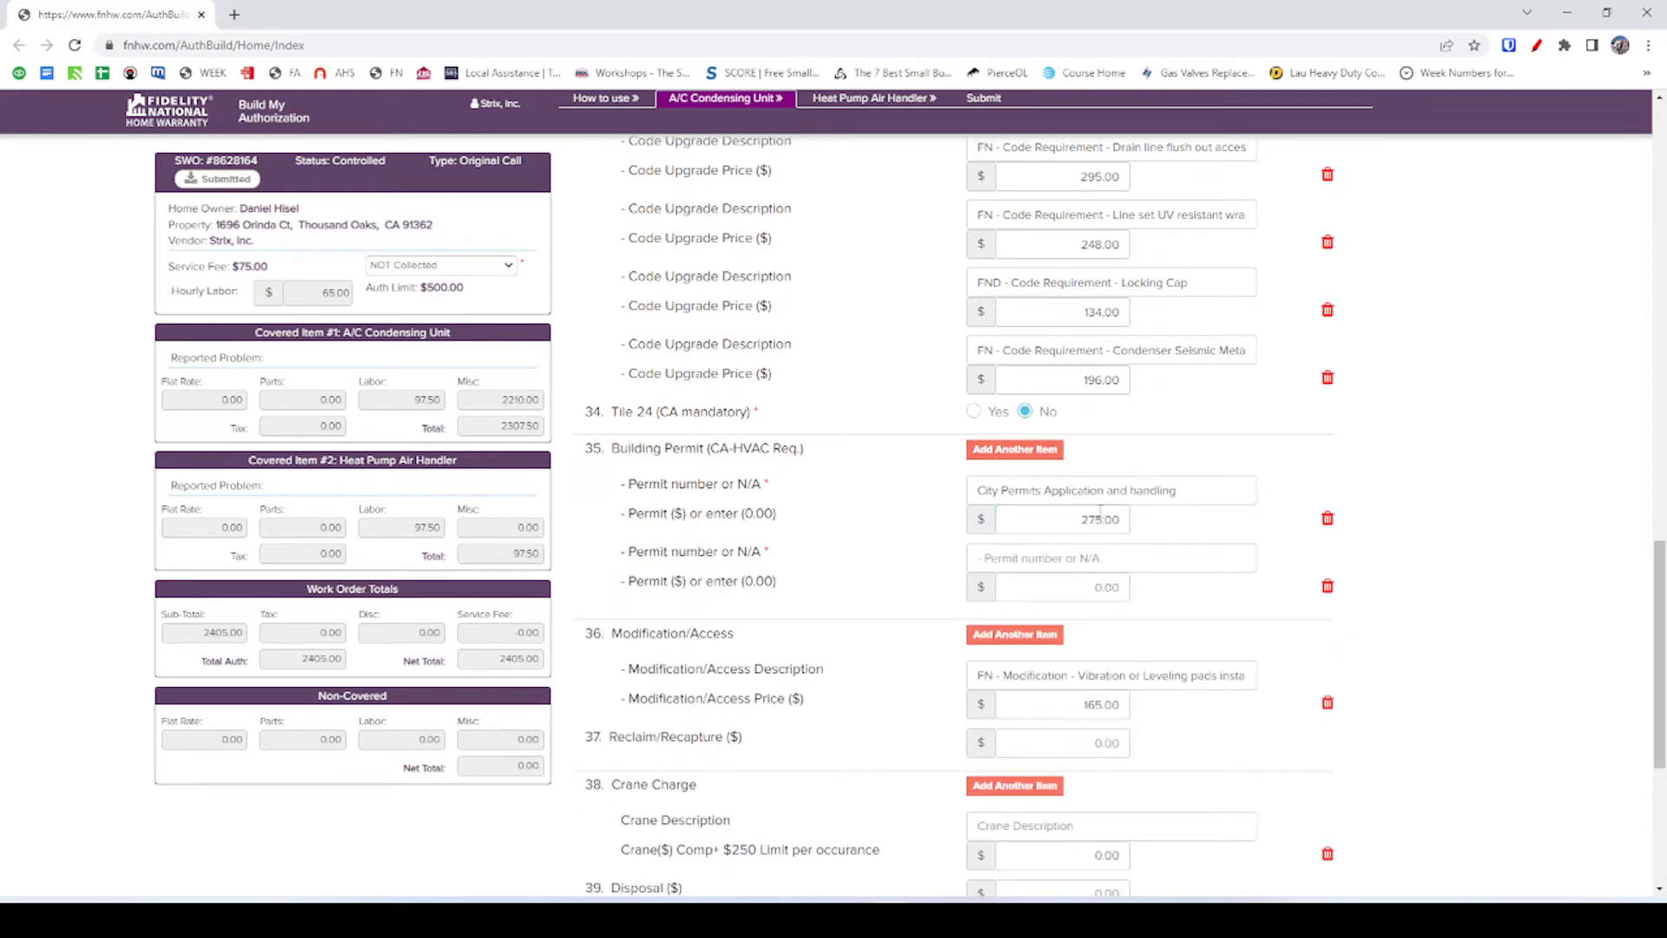
pyautogui.click(982, 553)
pyautogui.hotkey('alt', 'Tab')
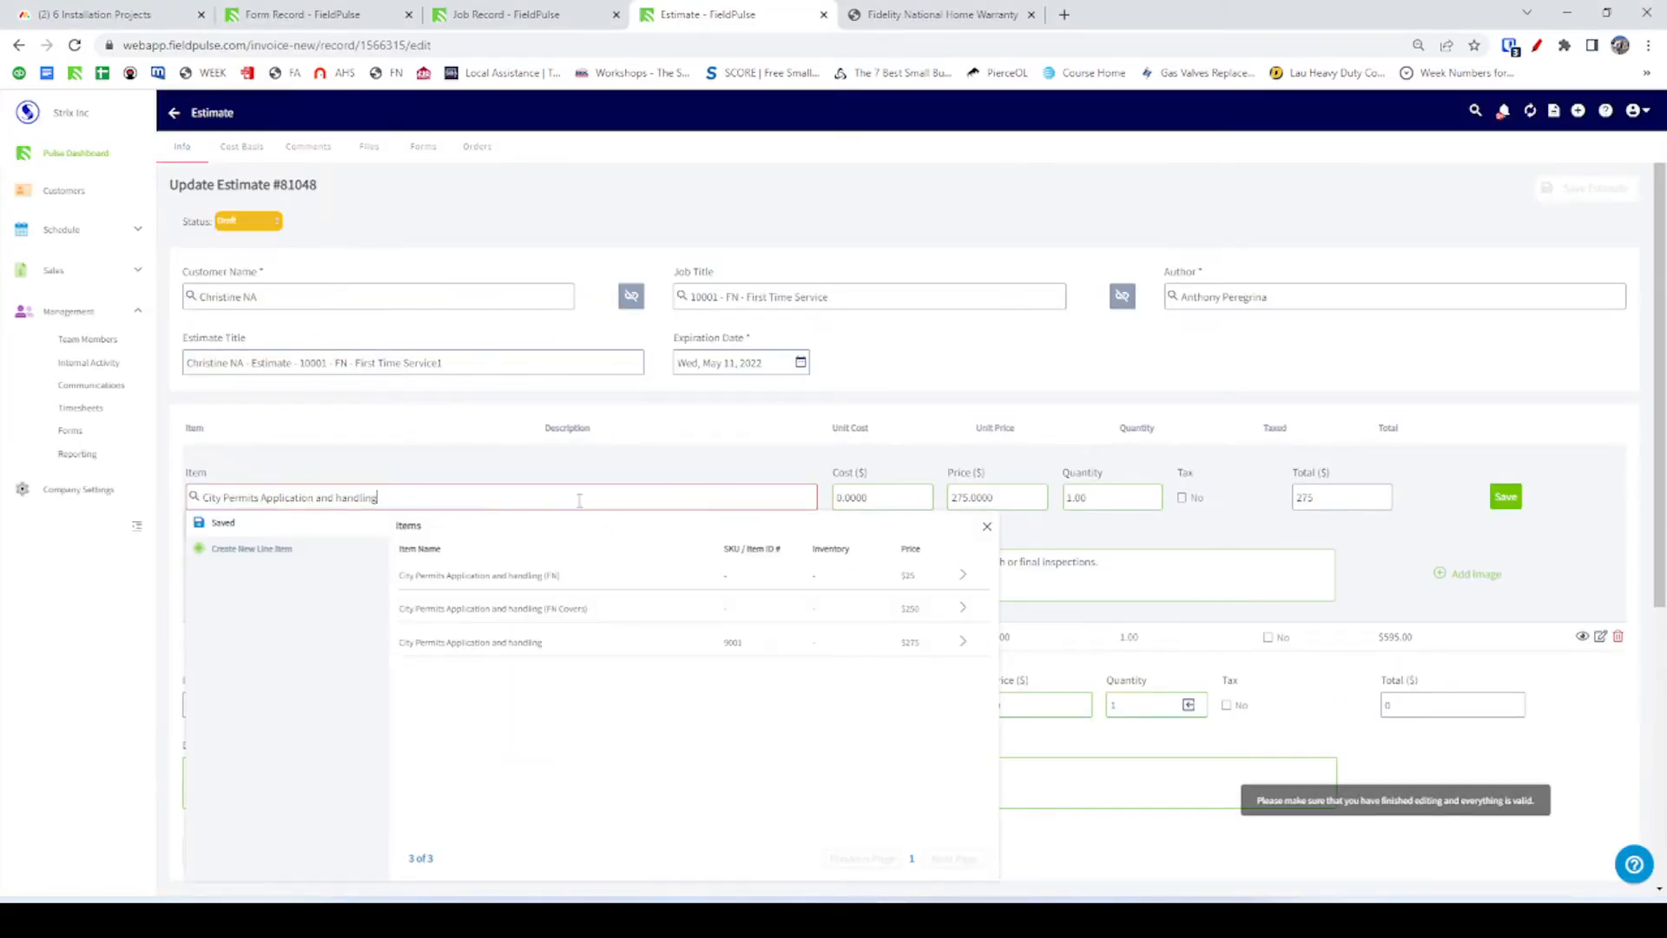
pyautogui.press('BackSpace')
pyautogui.click(439, 576)
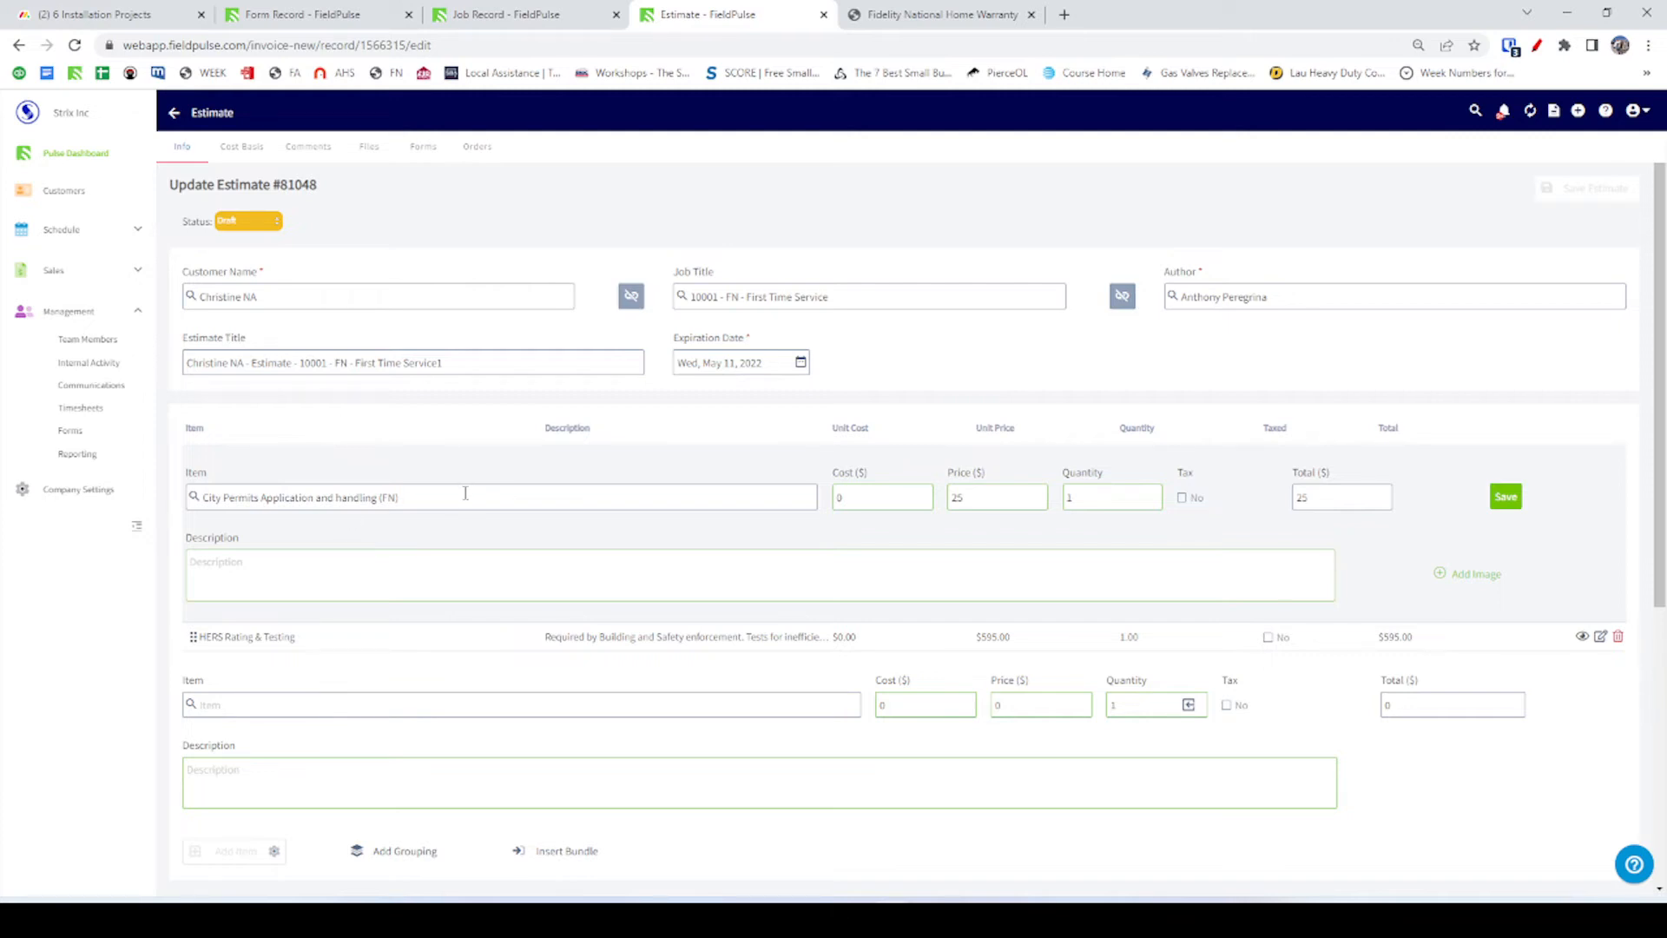
pyautogui.moveTo(466, 493); pyautogui.dragTo(2, 525)
pyautogui.press('End')
pyautogui.press('BackSpace')
pyautogui.press('BackSpace')
pyautogui.press('BackSpace')
pyautogui.press('BackSpace')
pyautogui.press('BackSpace')
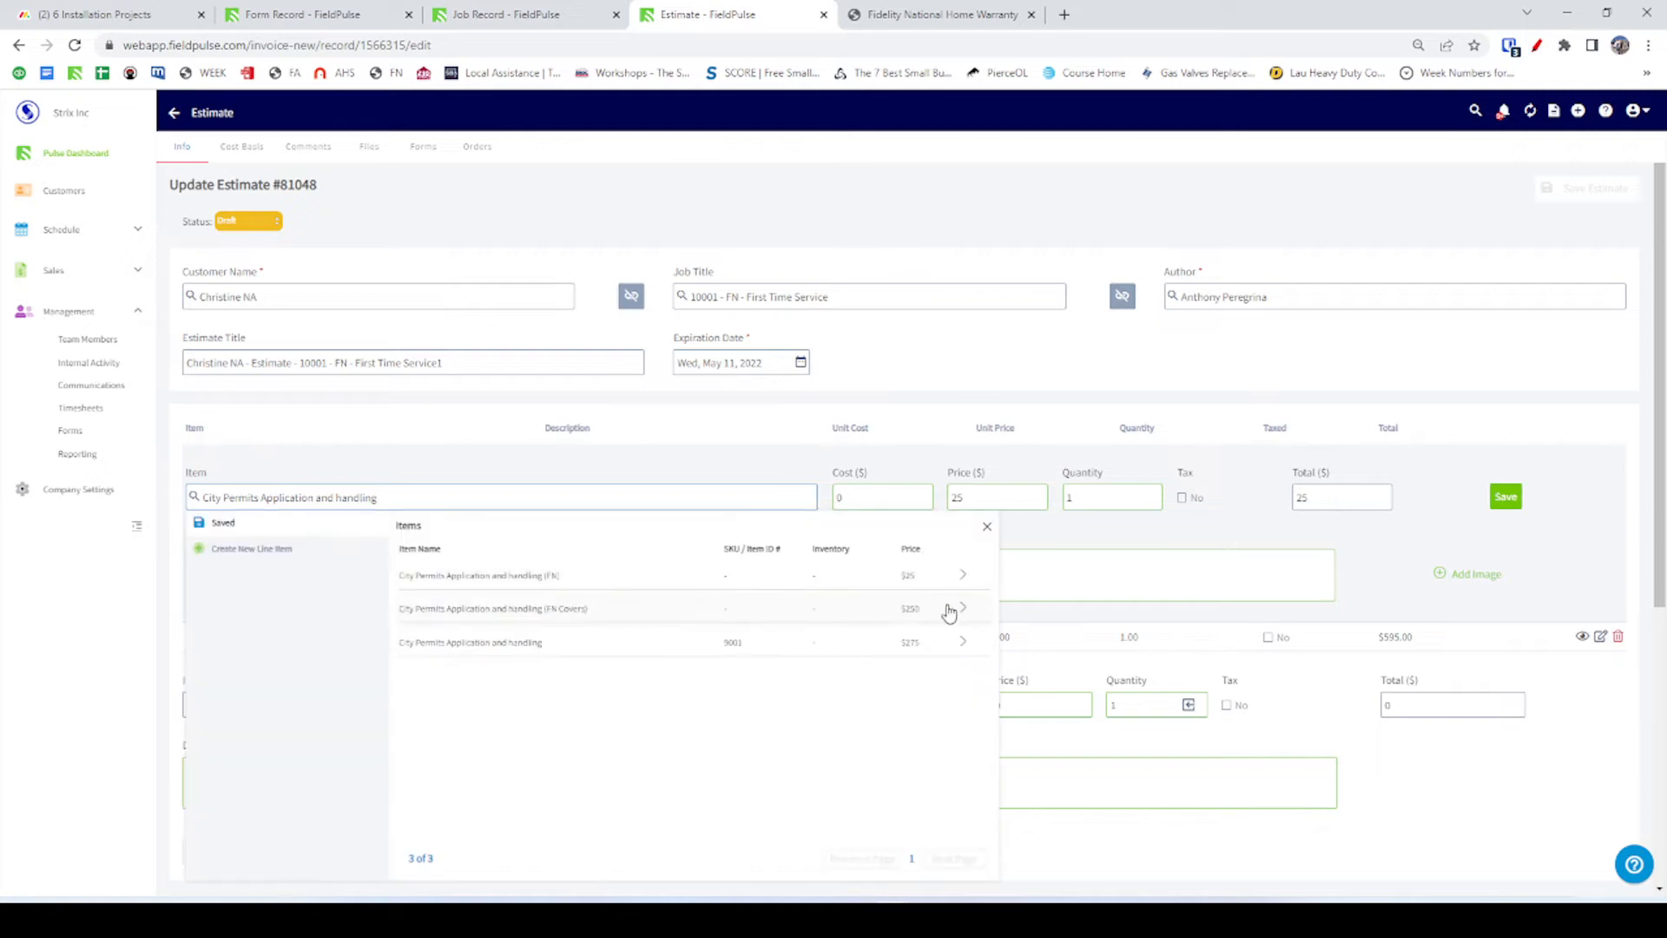
pyautogui.click(923, 644)
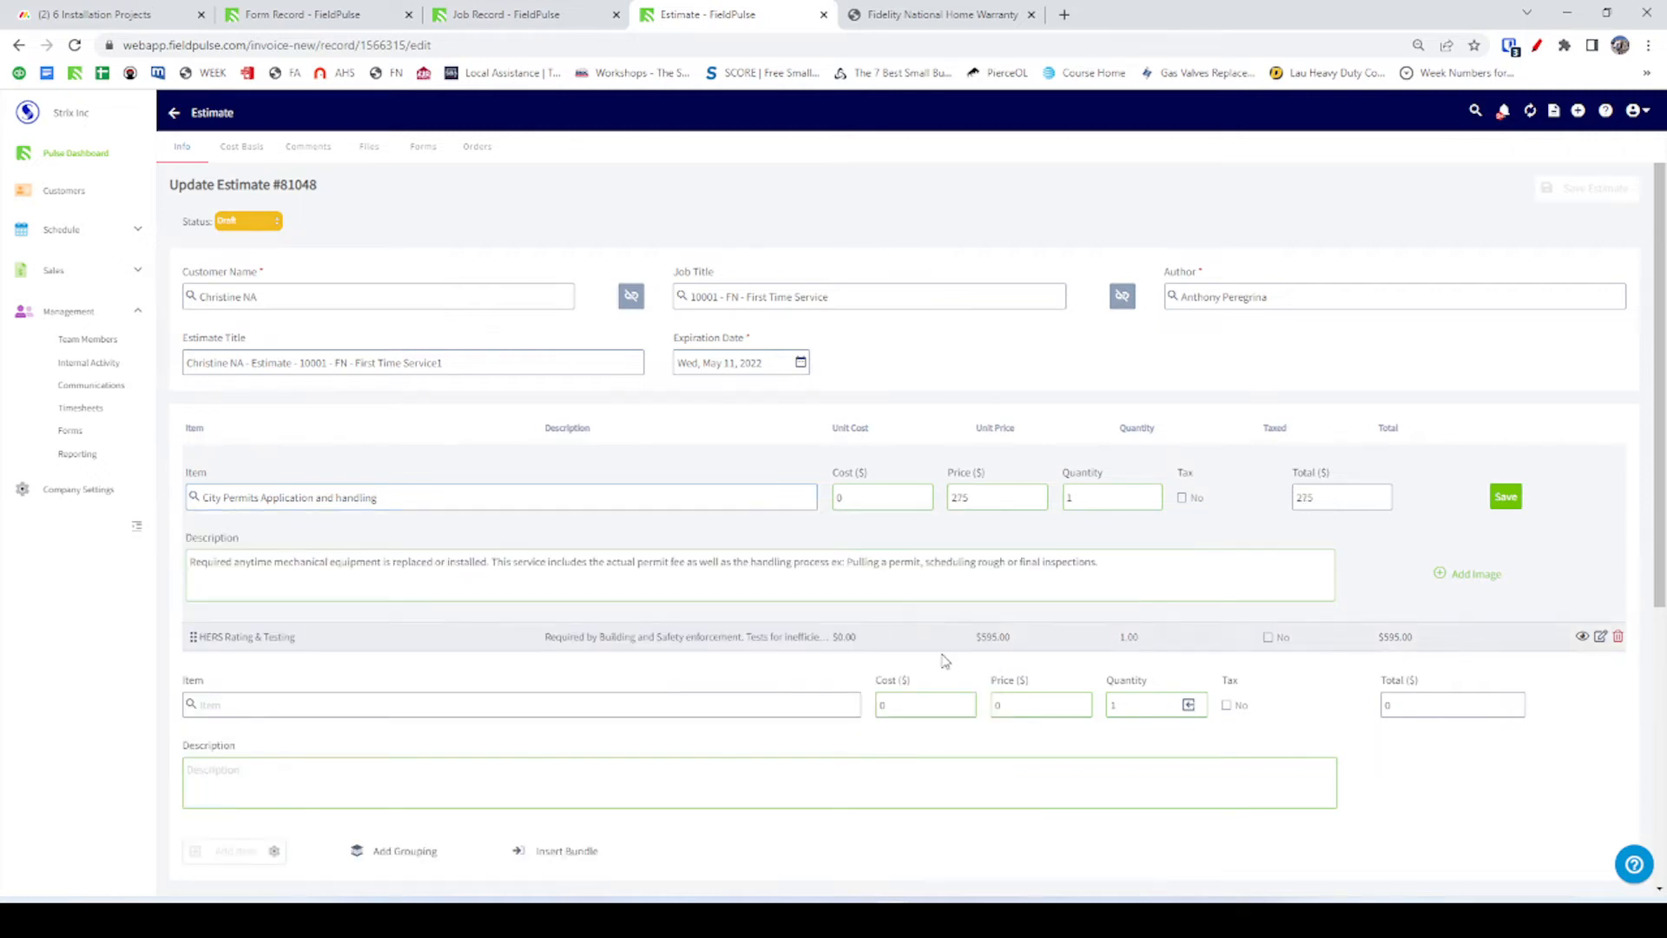
pyautogui.click(1505, 496)
# Select the HERS Rating & Testing item name in FieldPulse for copying.
pyautogui.click(248, 489)
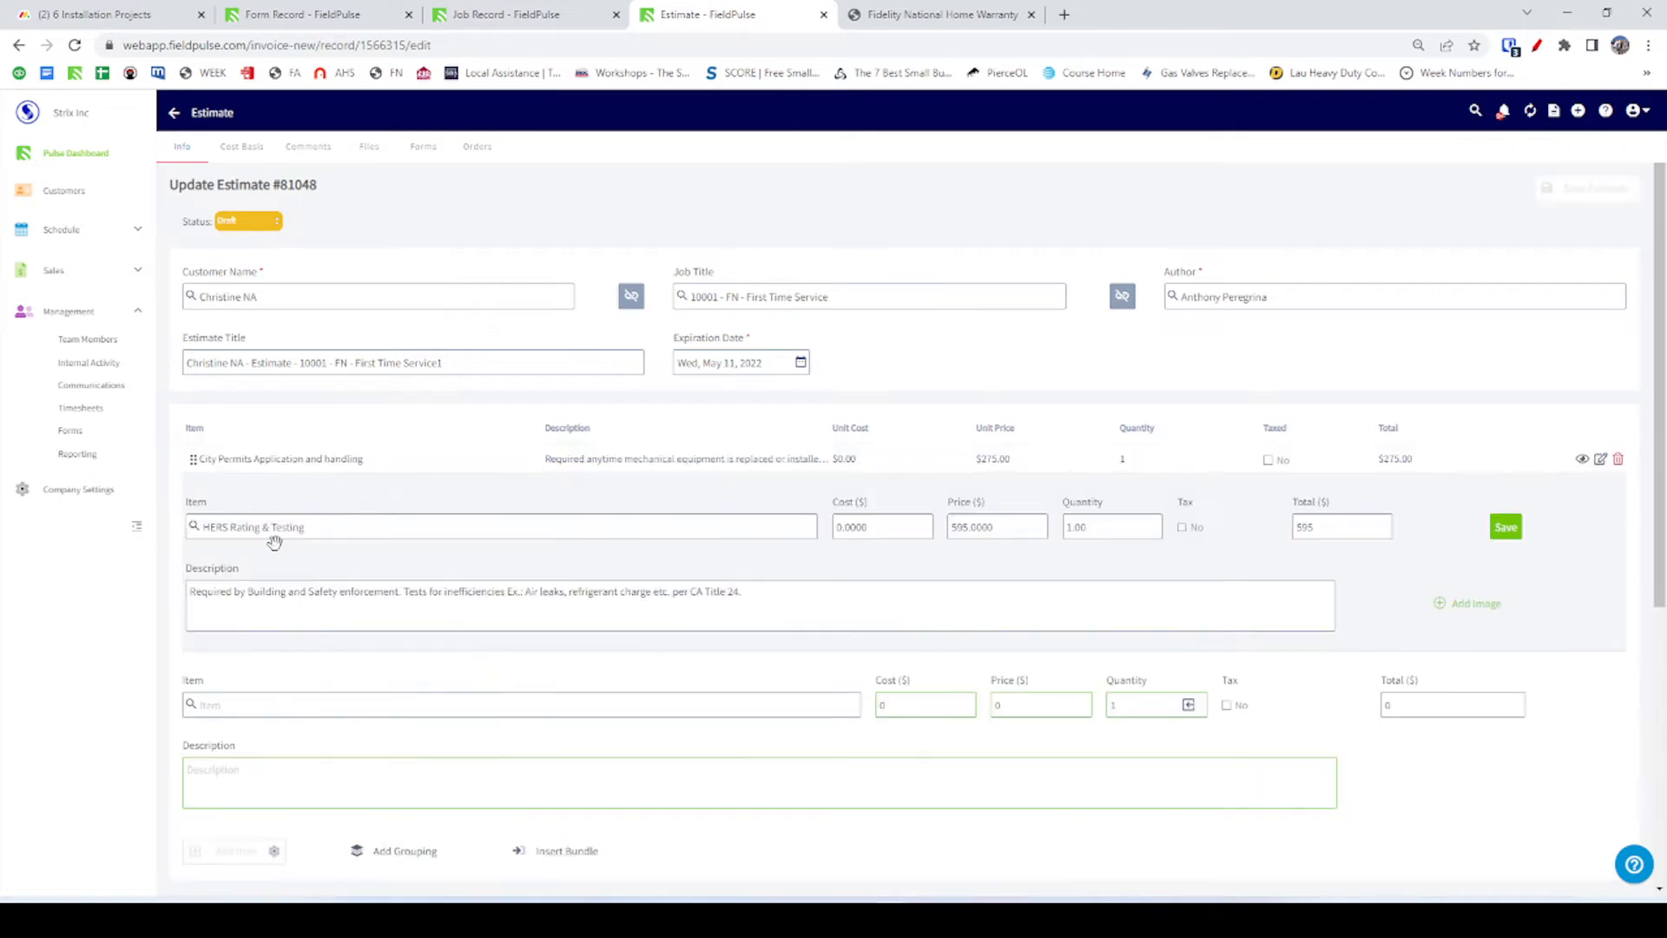
pyautogui.tripleClick(305, 527)
pyautogui.hotkey('ctrl', 'c')
pyautogui.hotkey('alt', 'Tab')
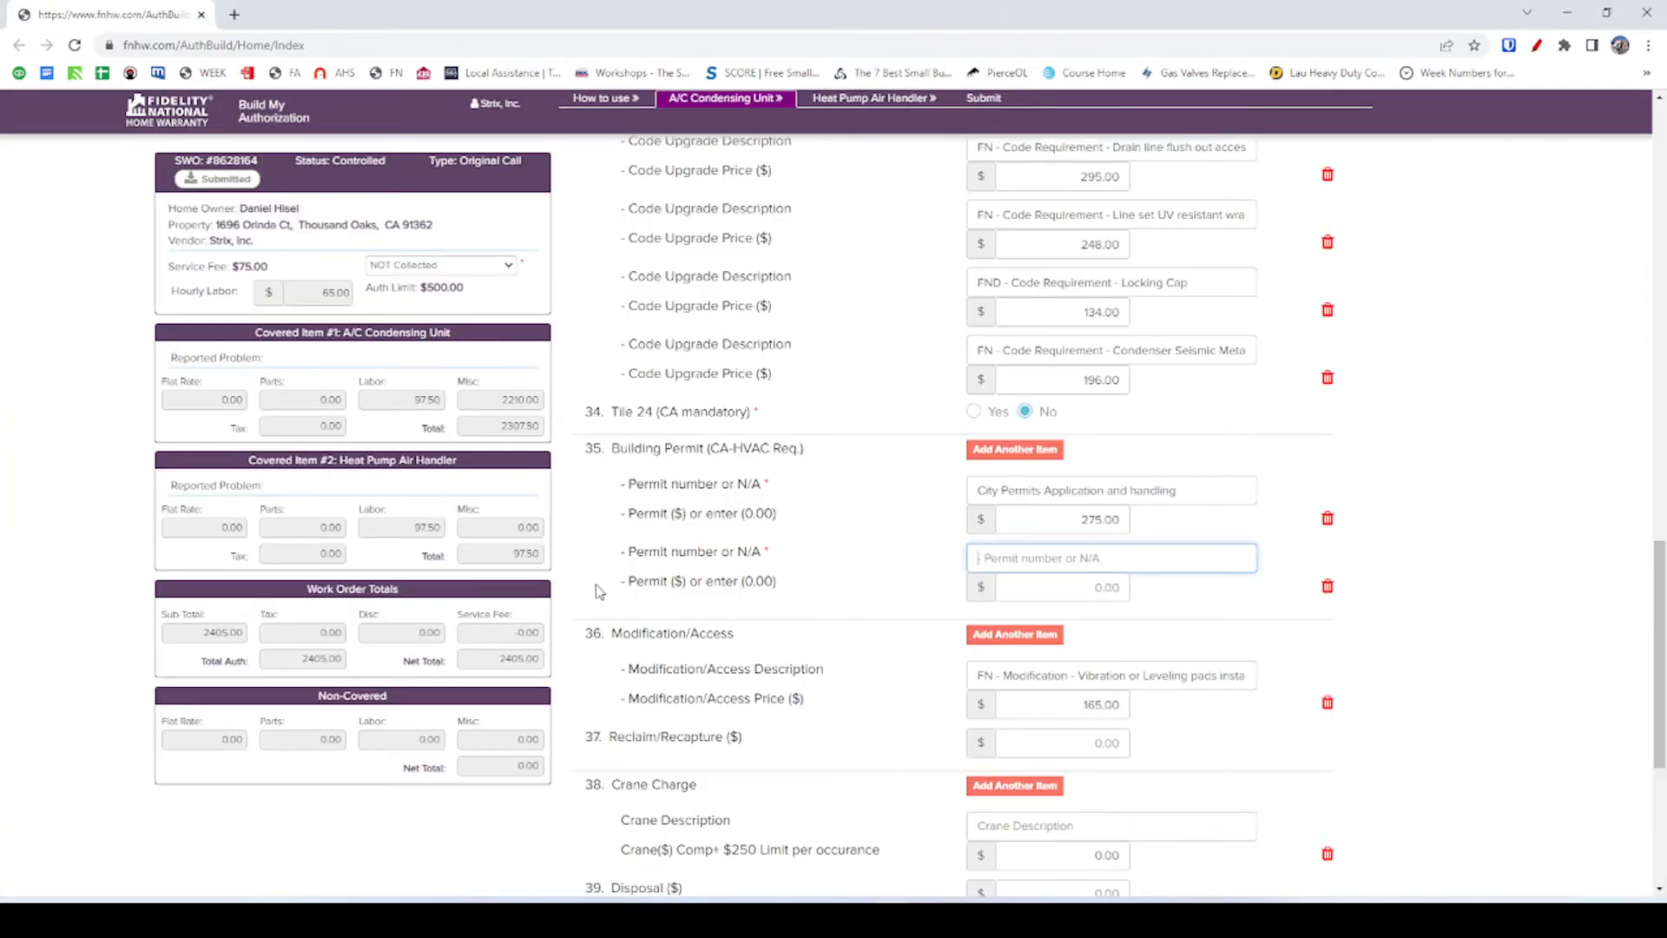
# Enter HERS Rating & Testing priced at 595 in the second permit row, making the total 3000.00.
pyautogui.hotkey('ctrl', 'v')
pyautogui.press('Tab')
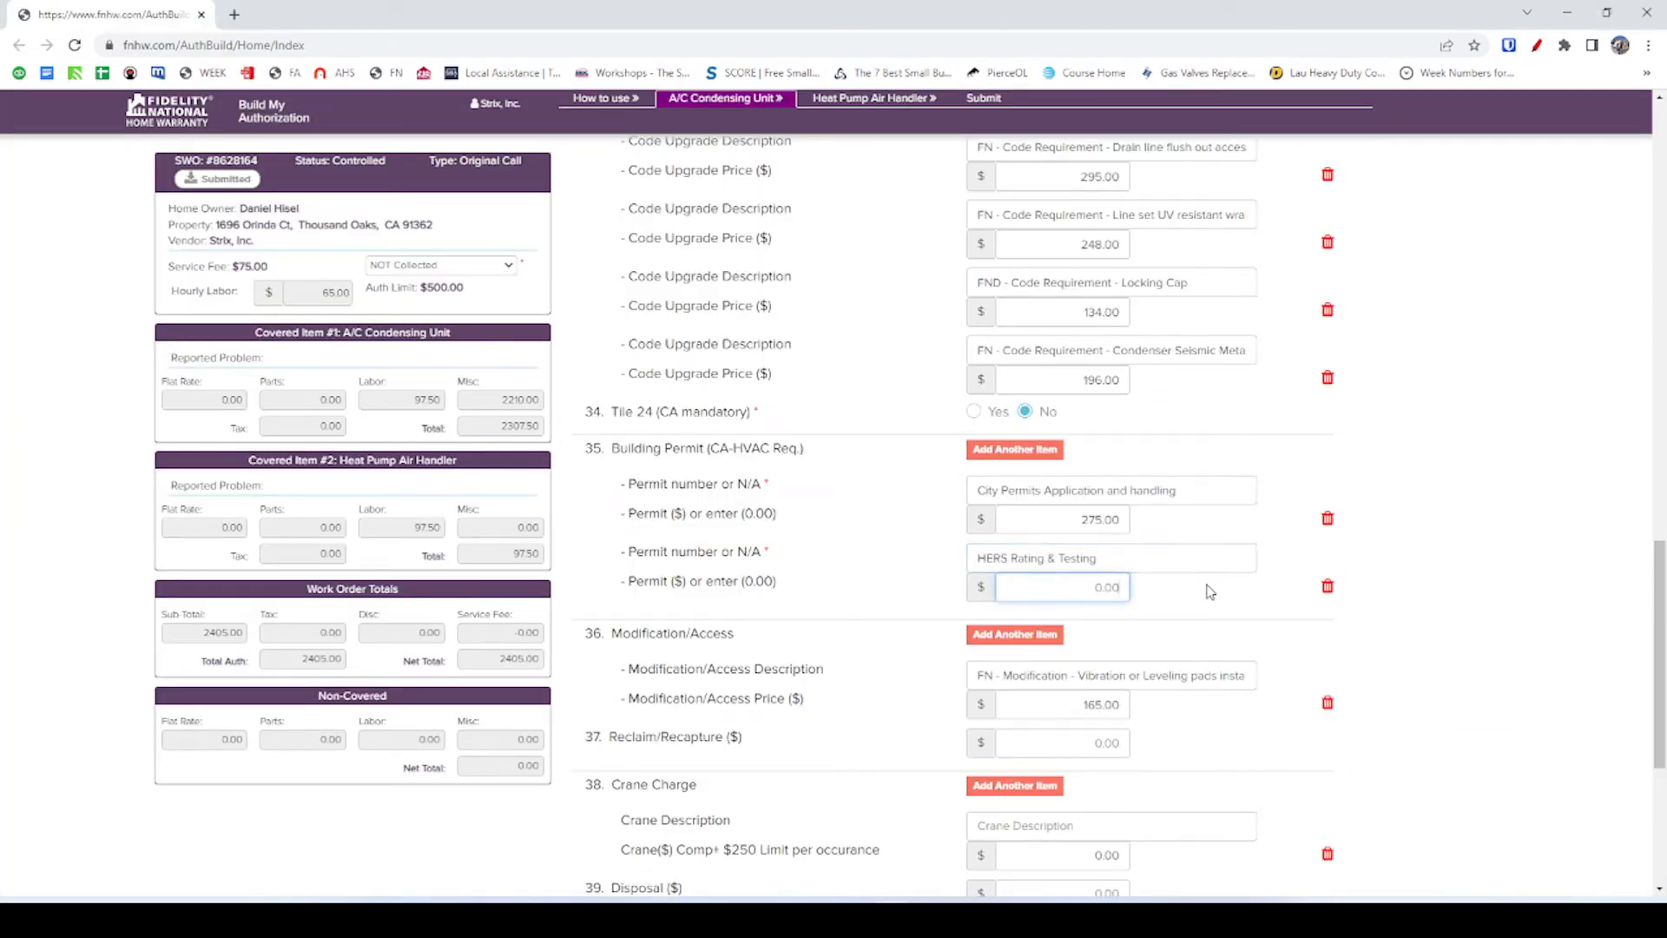
pyautogui.hotkey('alt', 'Tab')
pyautogui.hotkey('alt', 'Tab')
pyautogui.scroll(1, 1151, 598)
pyautogui.click(1167, 635)
pyautogui.scroll(-2, 1310, 648)
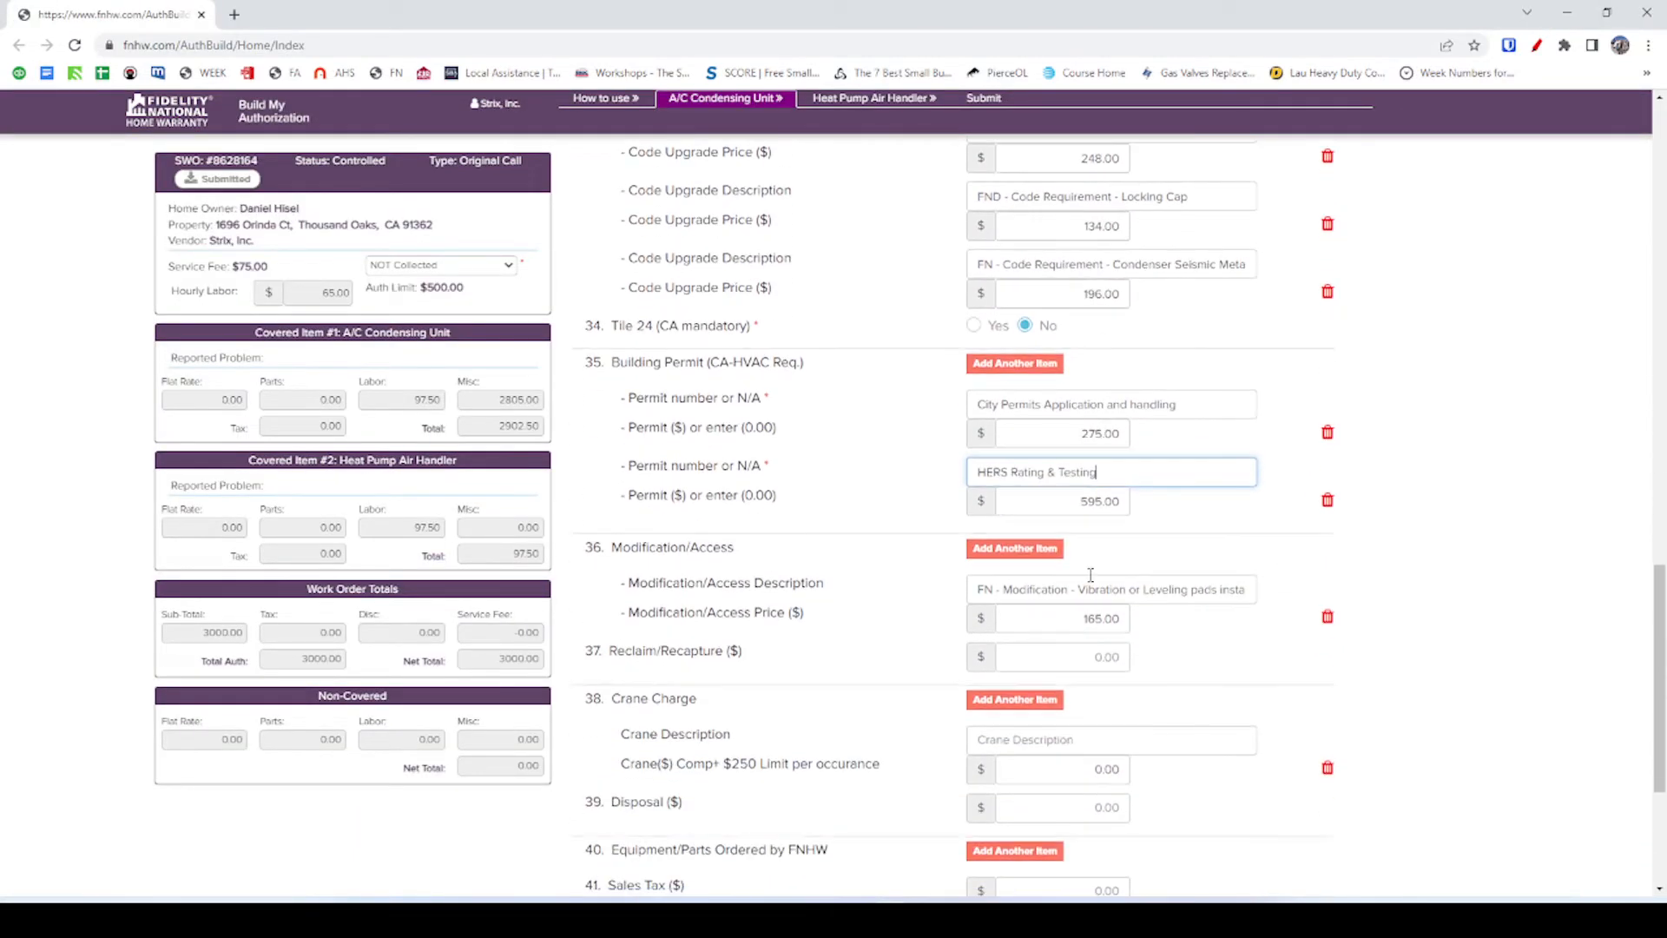
pyautogui.scroll(-1, 1233, 517)
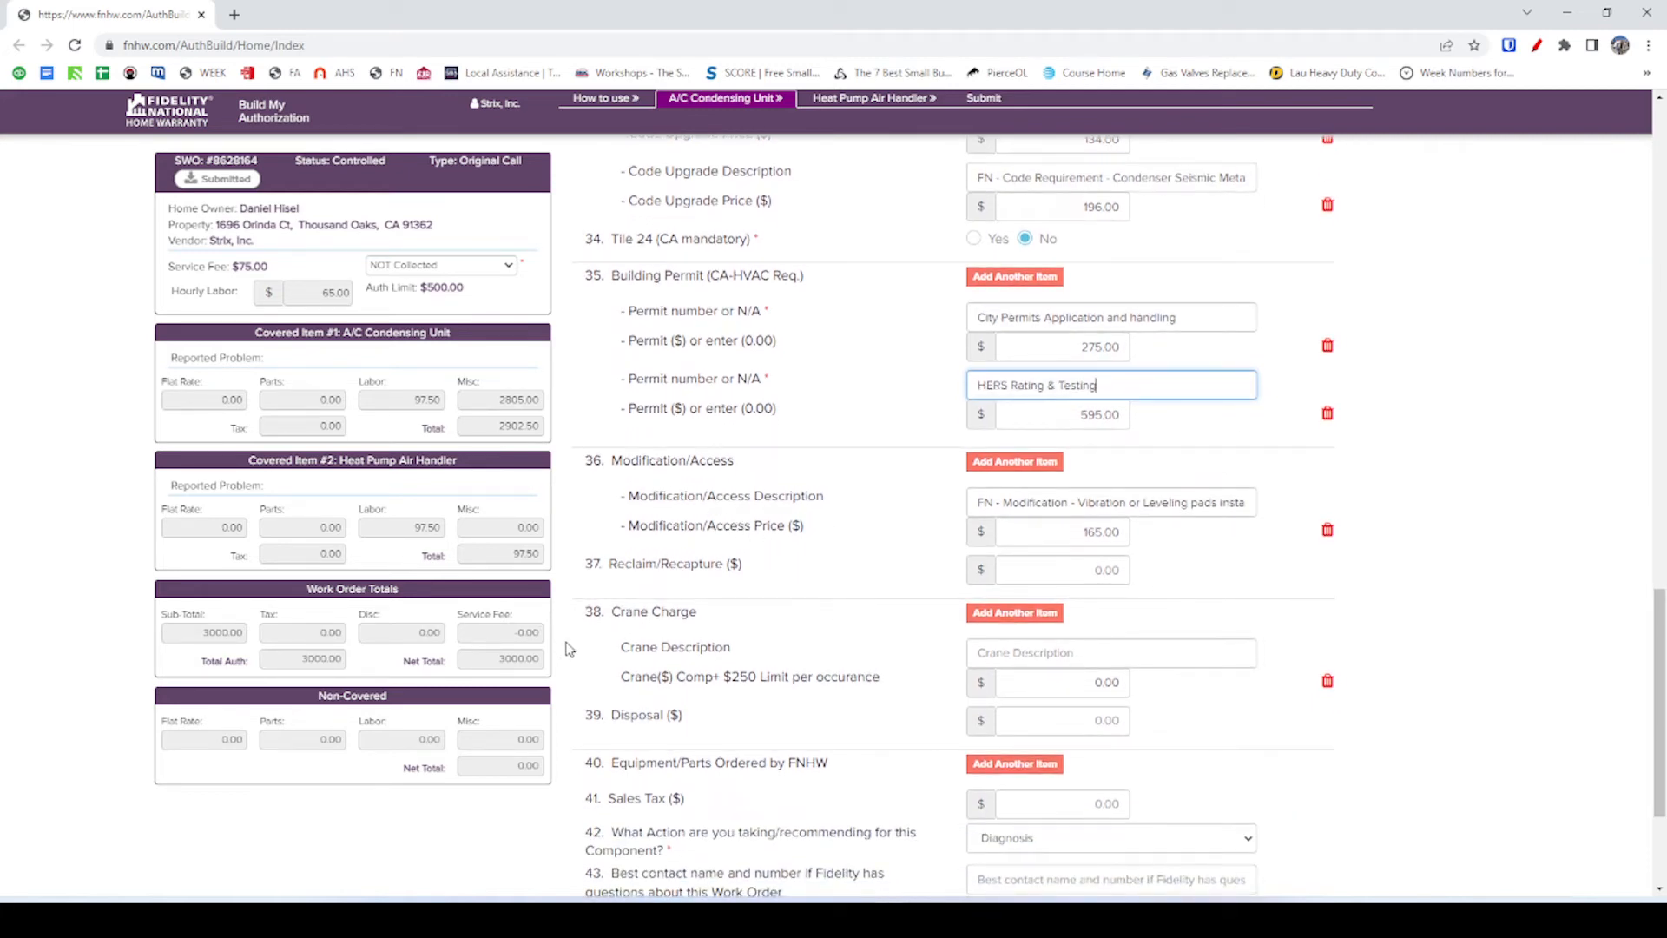
pyautogui.hotkey('alt', 'Tab')
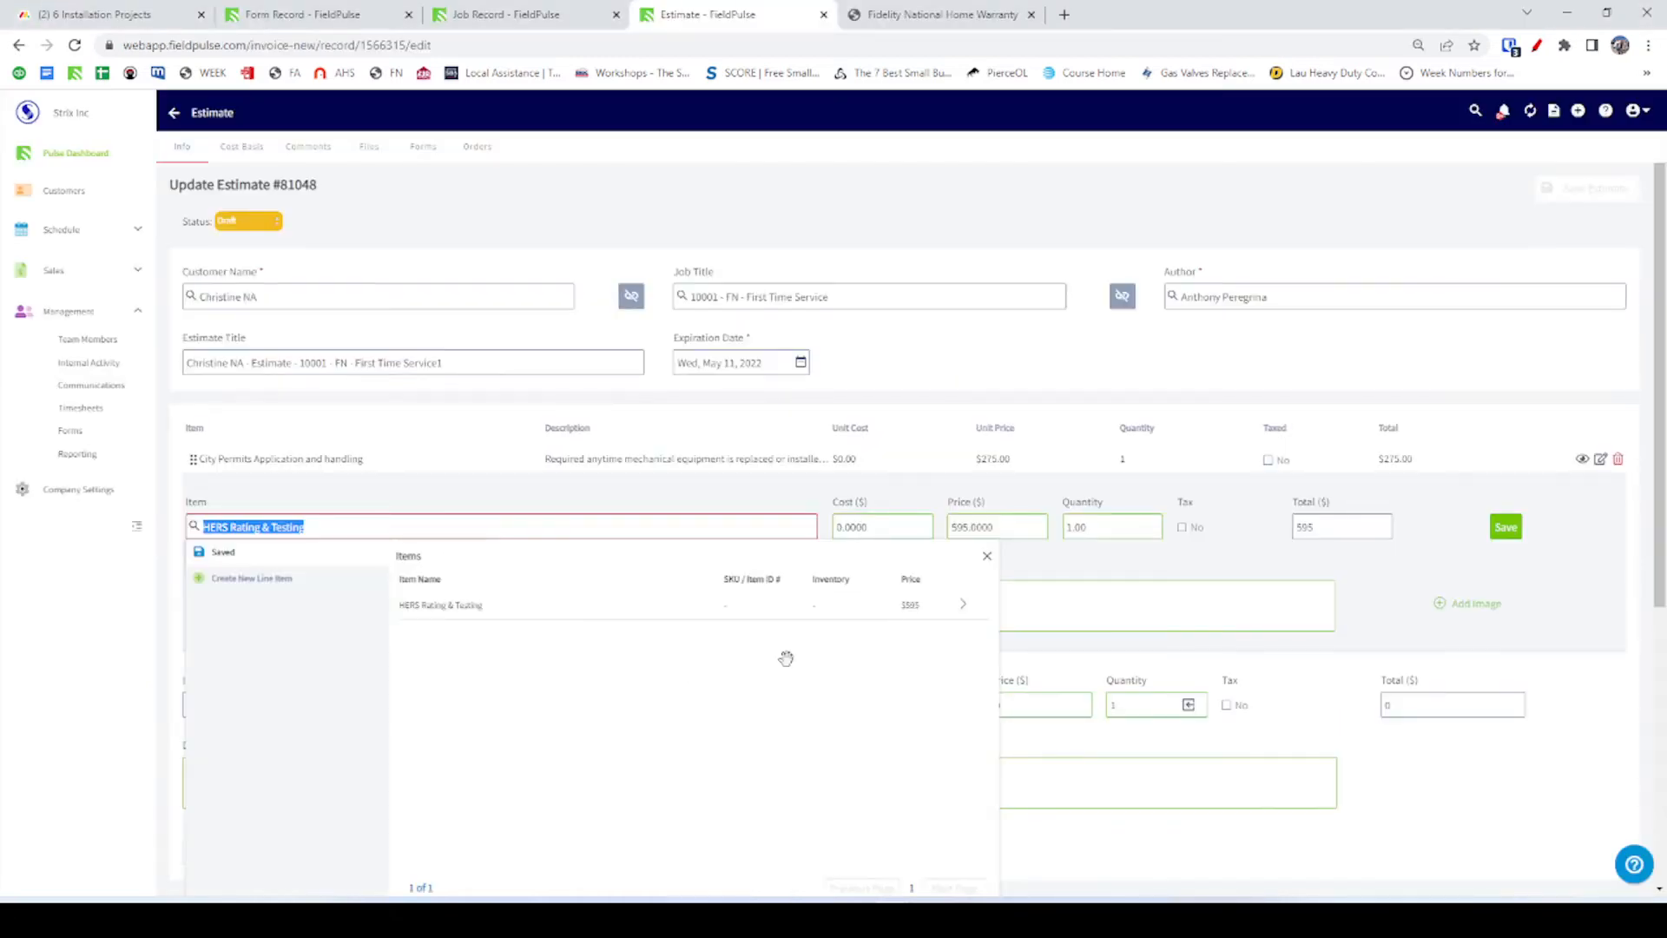
# Re-select the HERS Rating & Testing item and save estimate #81048 at $870.00.
pyautogui.click(986, 556)
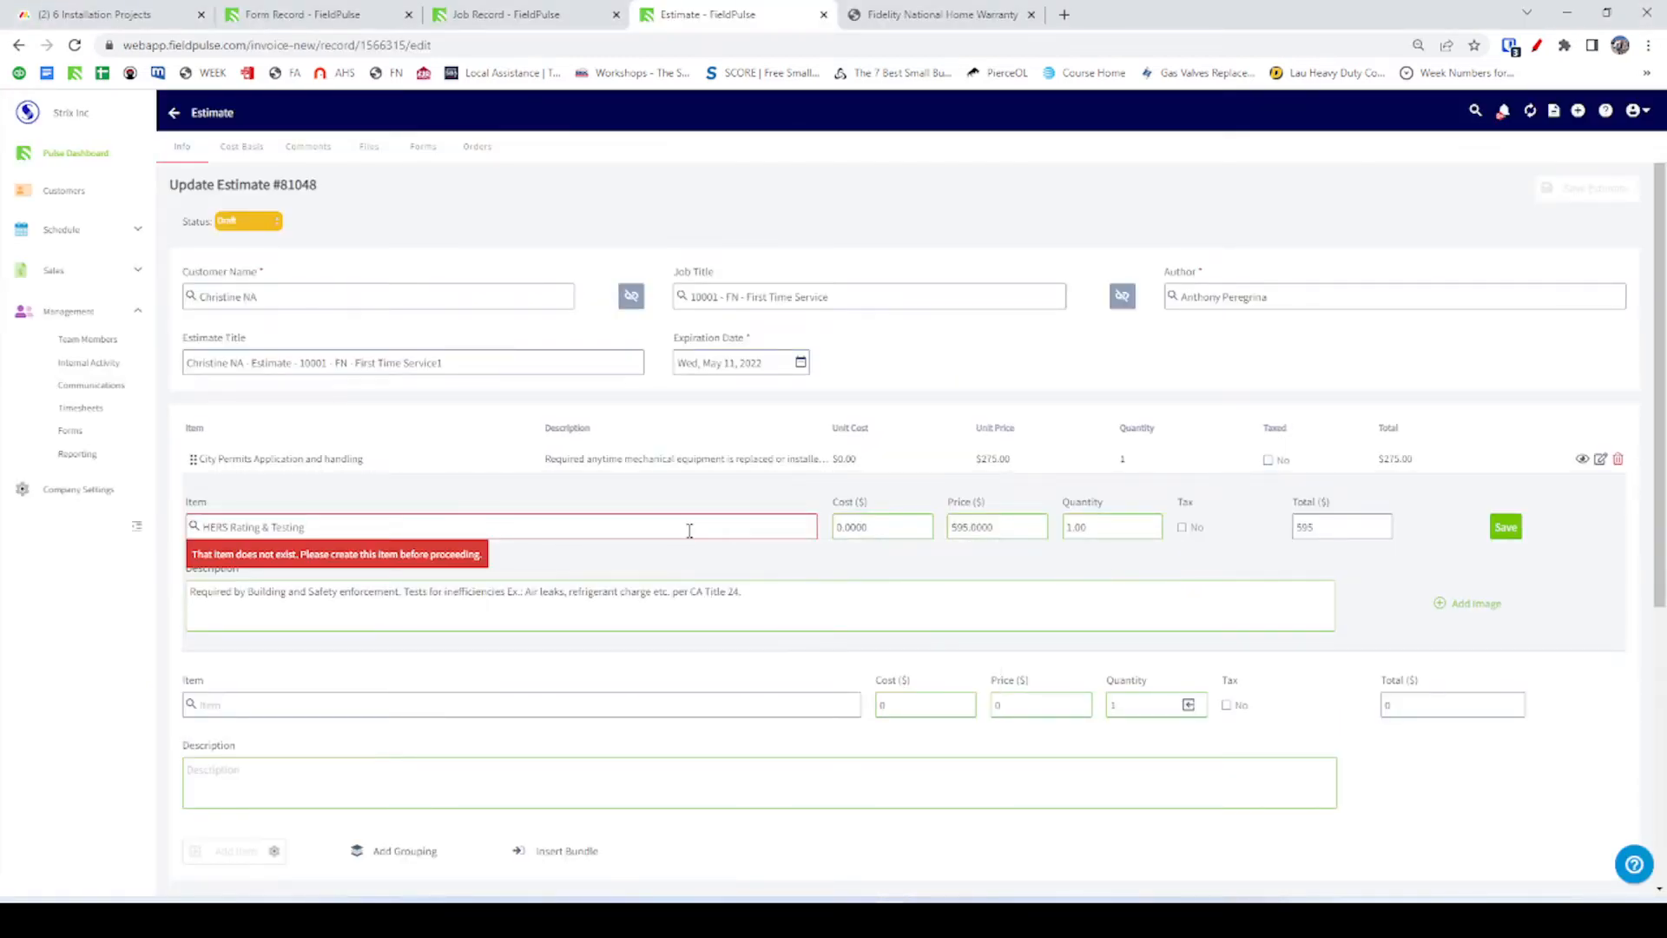
pyautogui.click(446, 605)
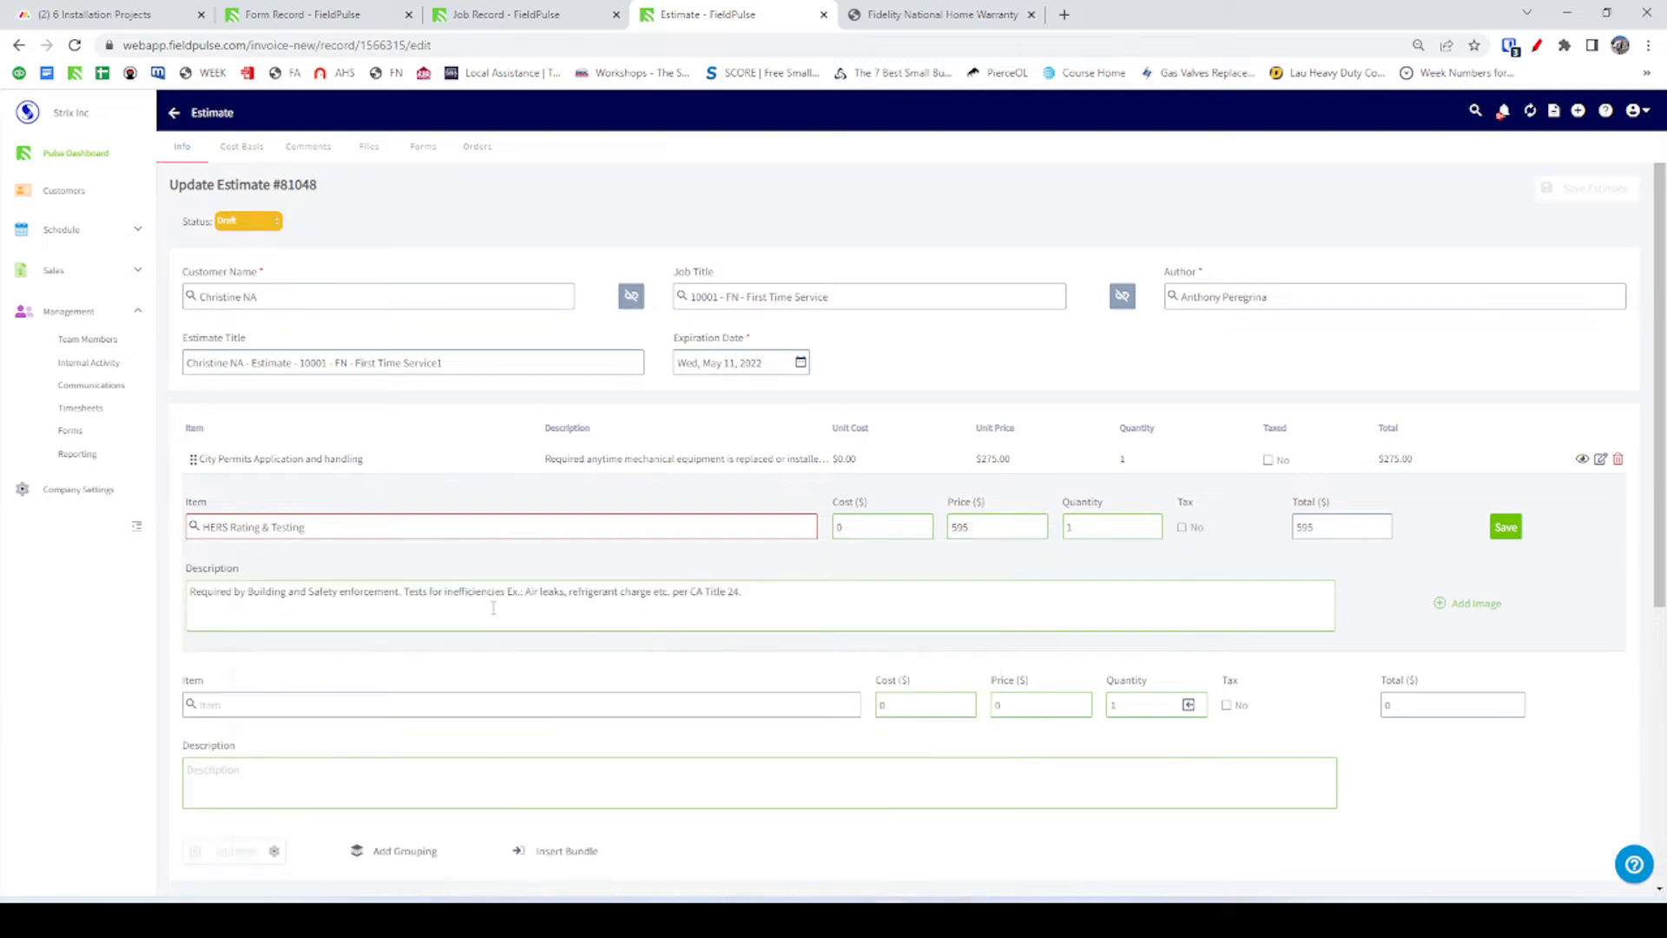
pyautogui.click(1506, 527)
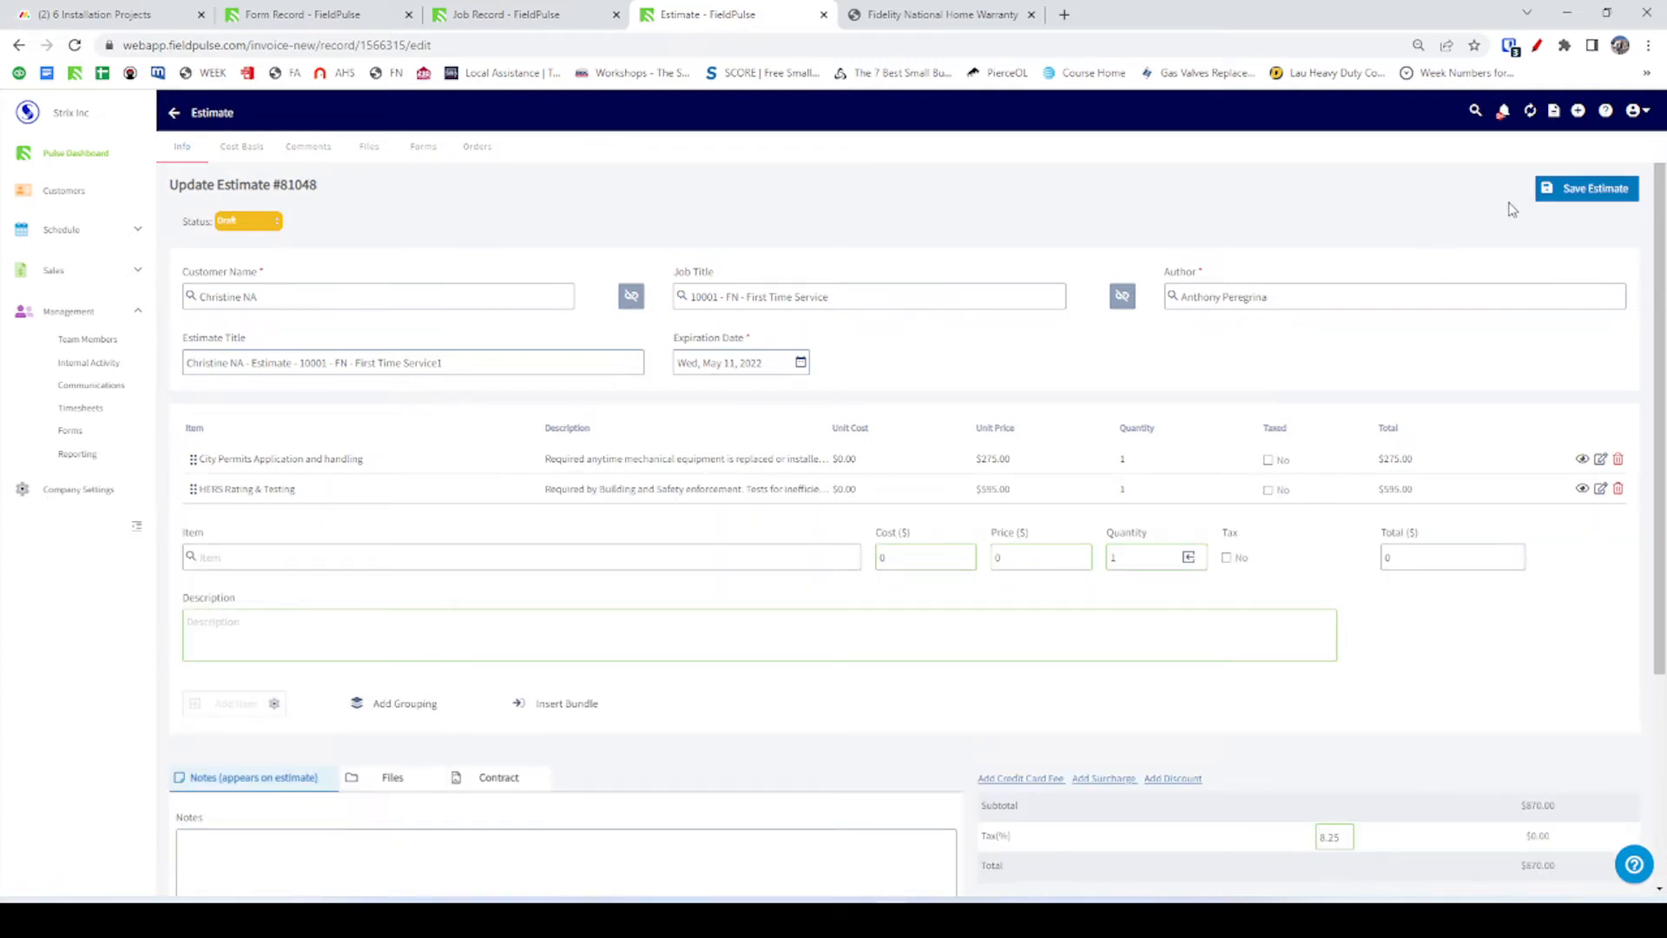
pyautogui.click(1572, 192)
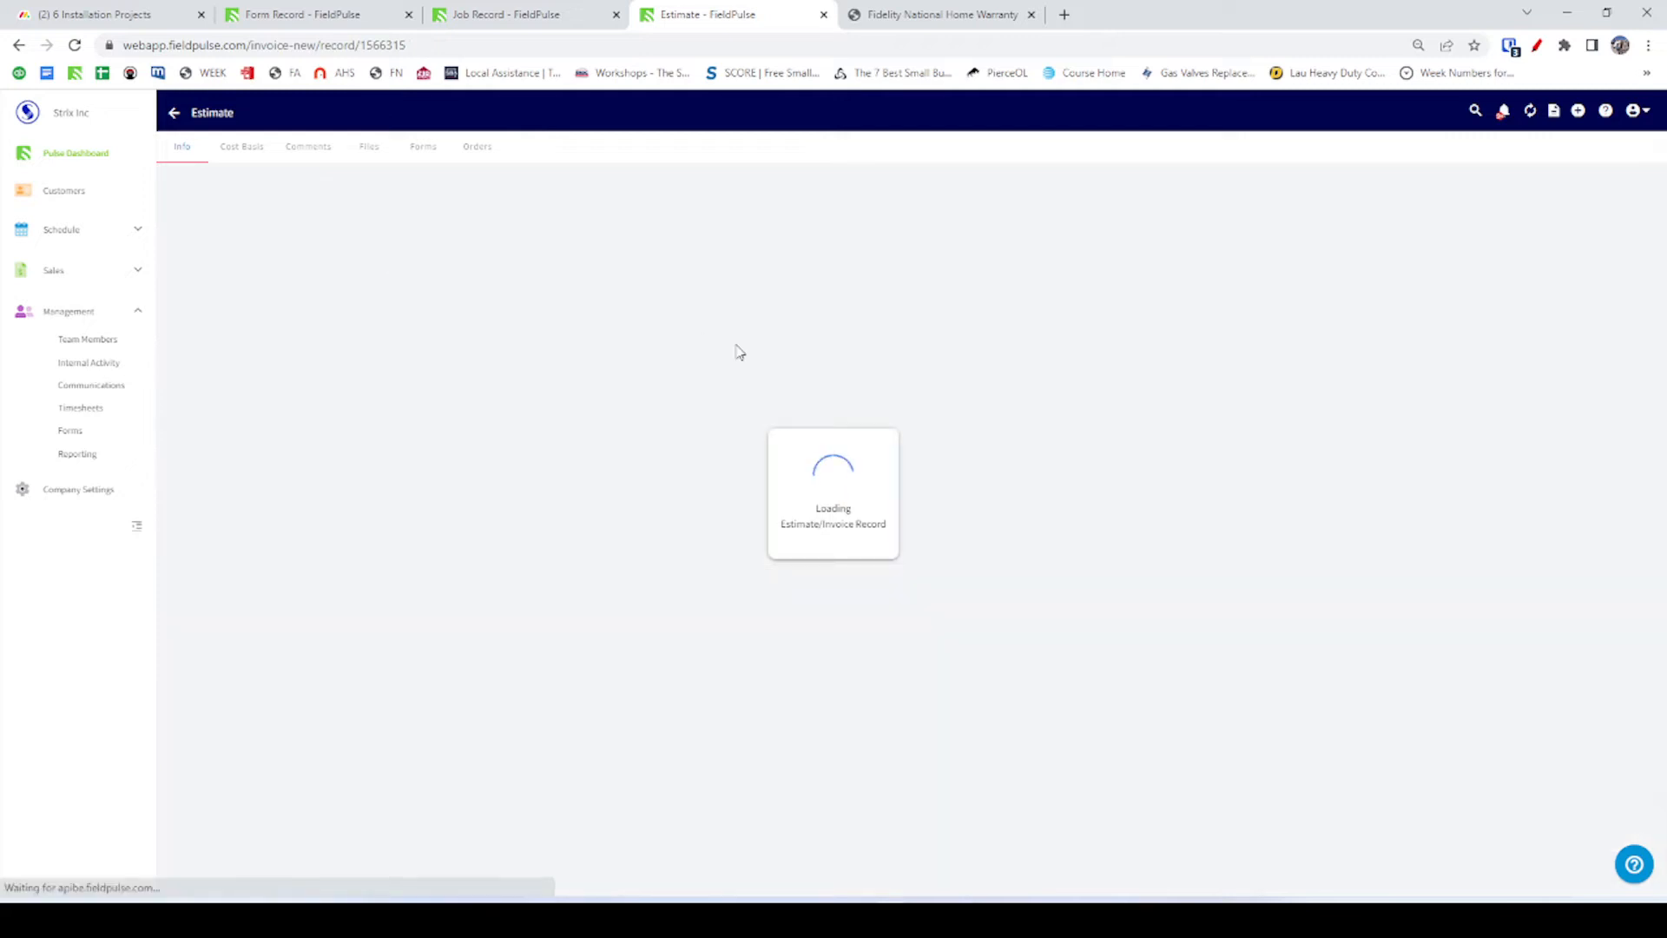
pyautogui.hotkey('alt', 'Tab')
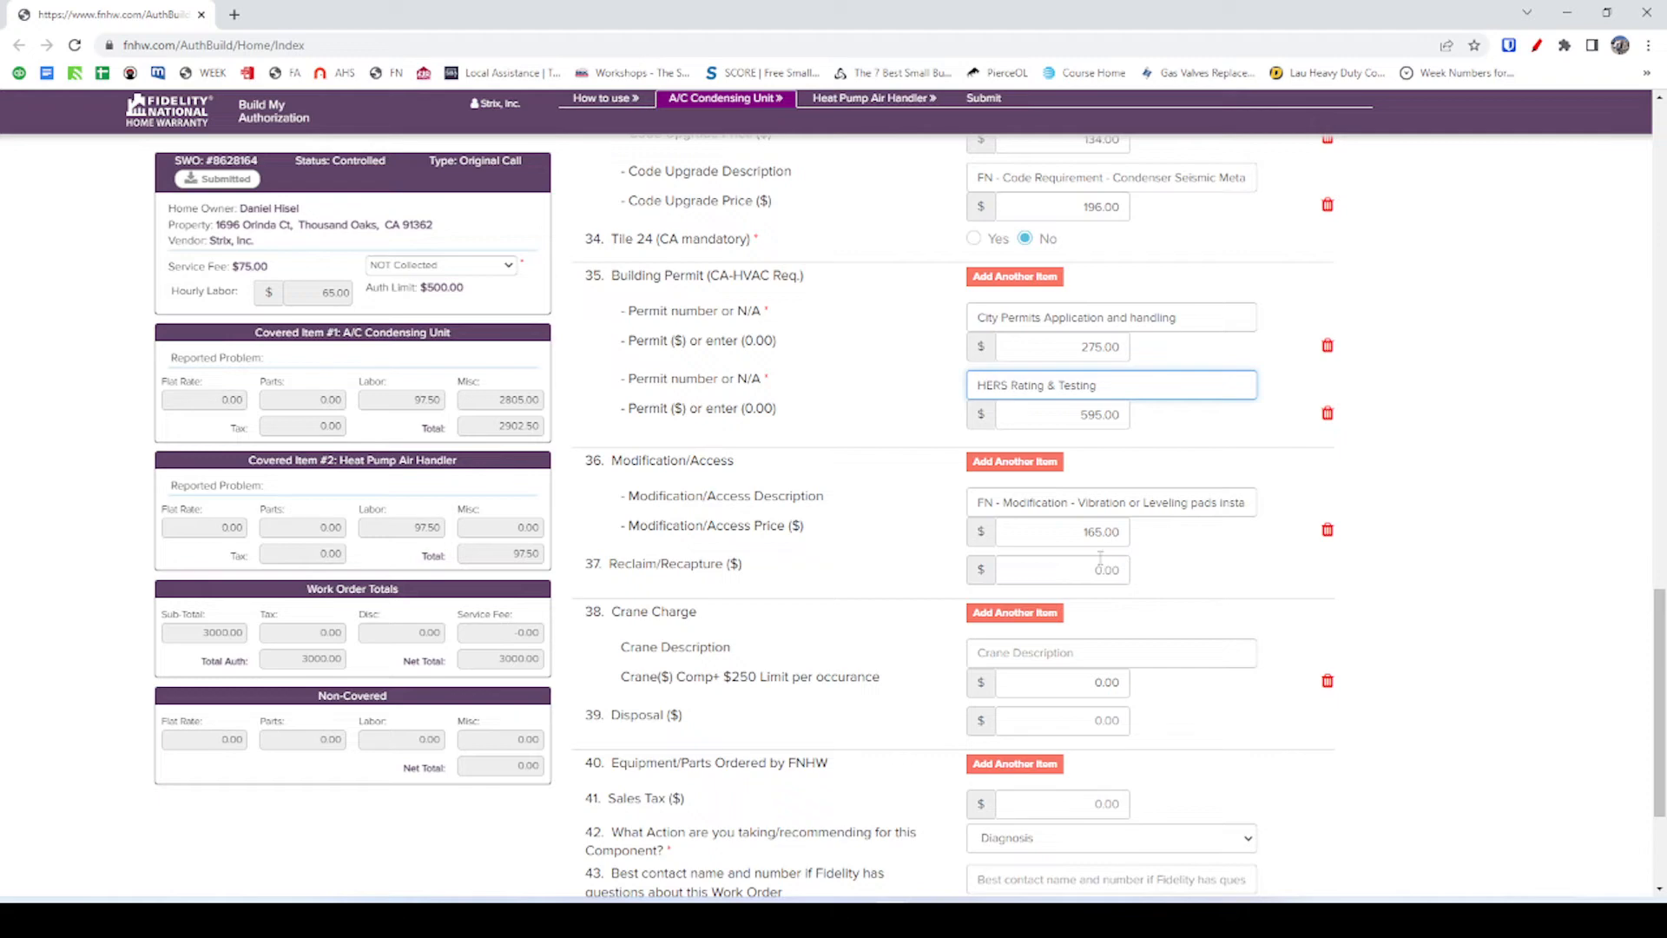
# Delete the blank Crane Charge row, leaving Disposal unchanged and the total at 3000.00.
pyautogui.scroll(-3, 1100, 558)
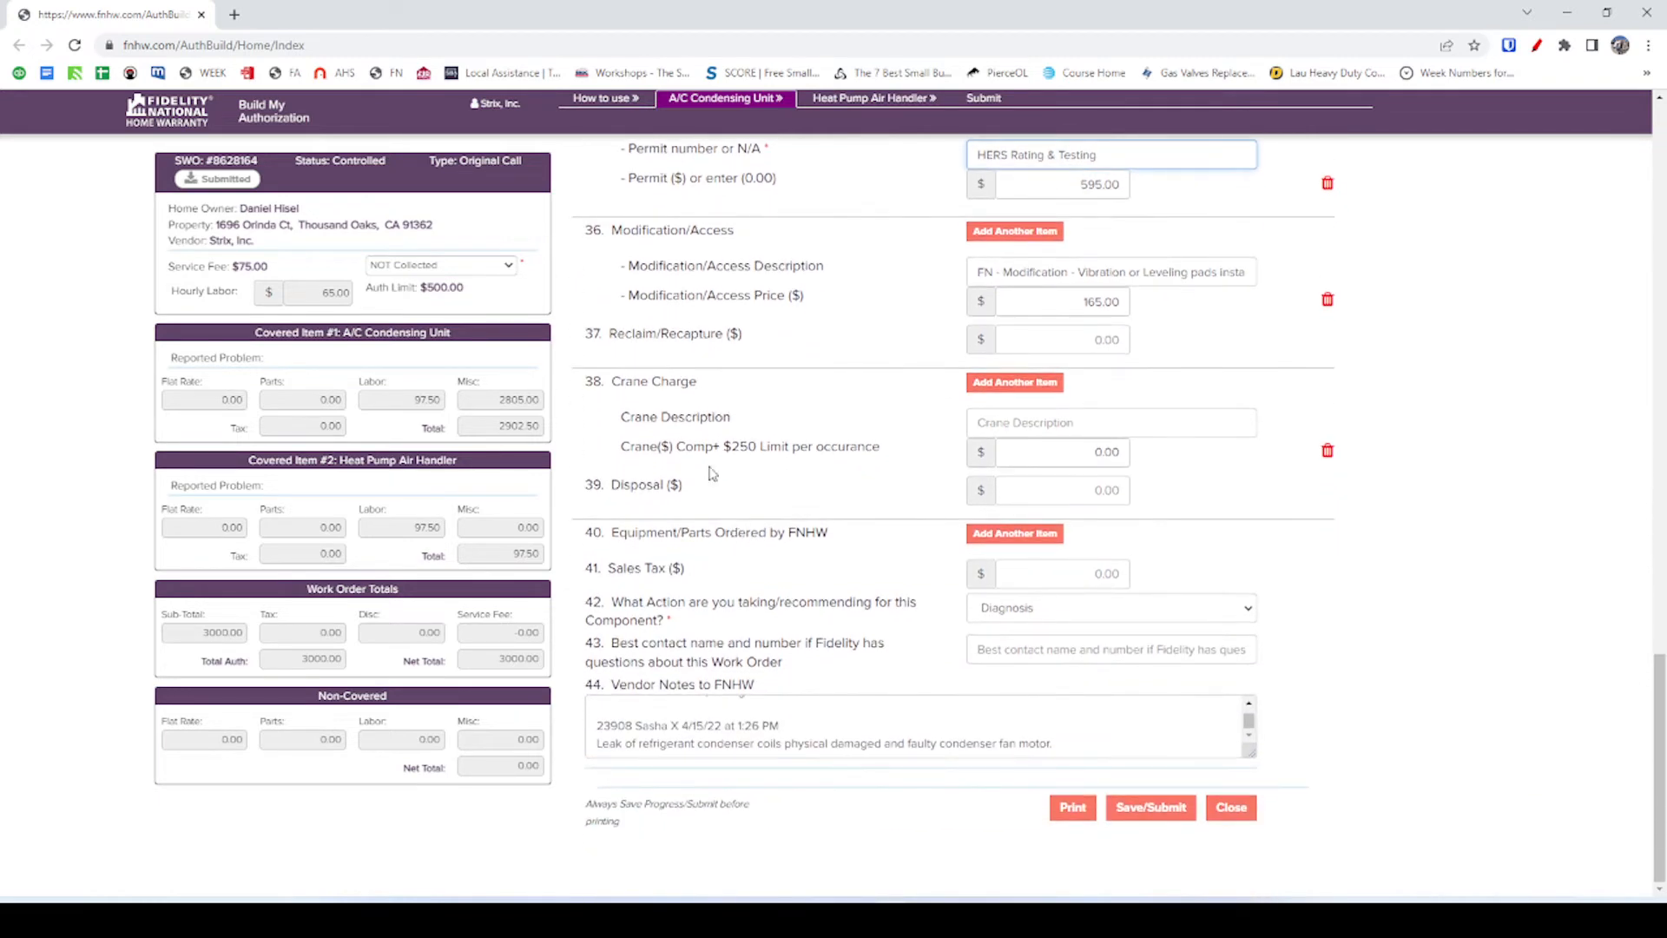
pyautogui.click(1029, 424)
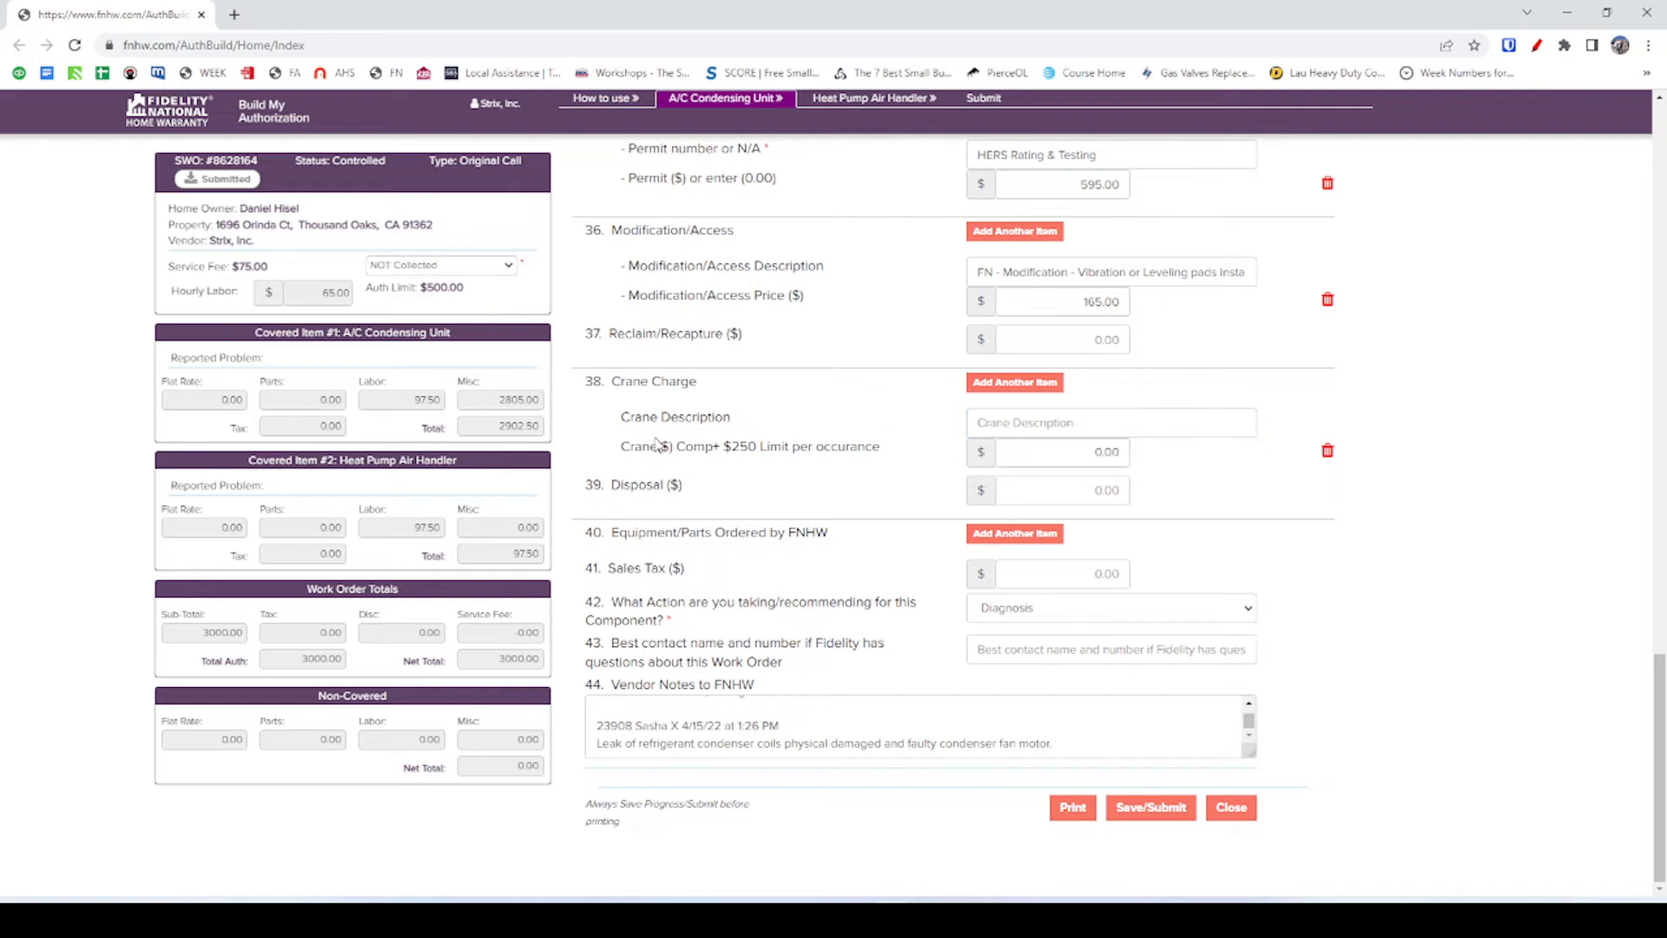
pyautogui.click(1327, 452)
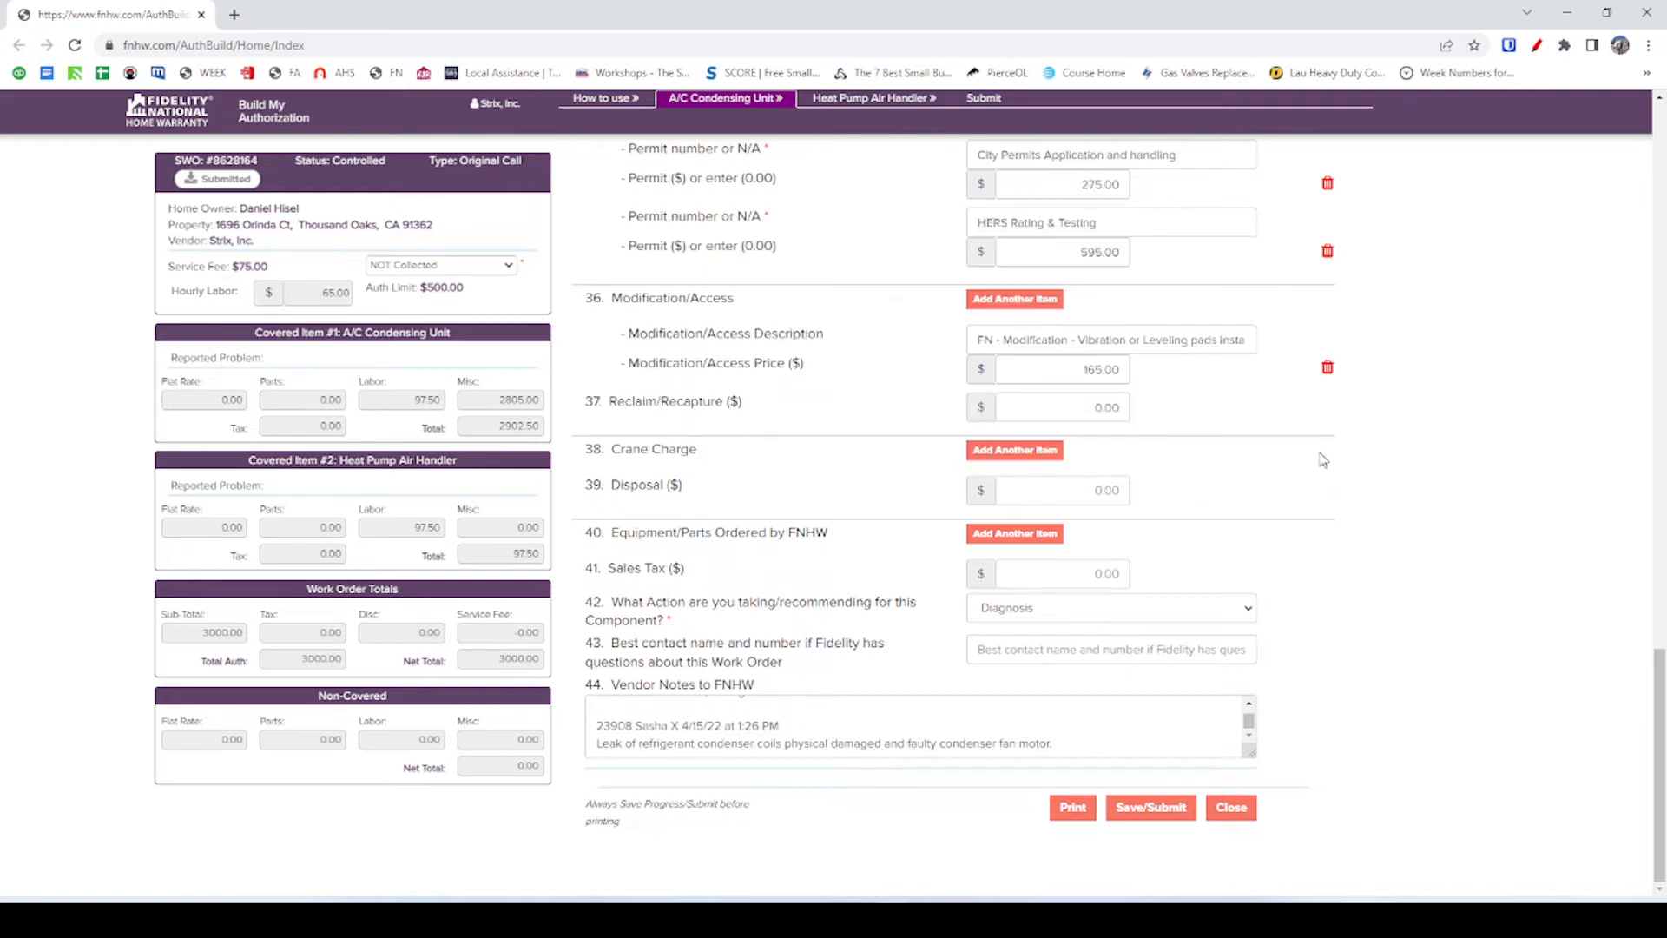
pyautogui.click(1037, 489)
pyautogui.click(1242, 499)
# Change the recommended action to Replace and dismiss the required-fields alert.
pyautogui.click(1014, 613)
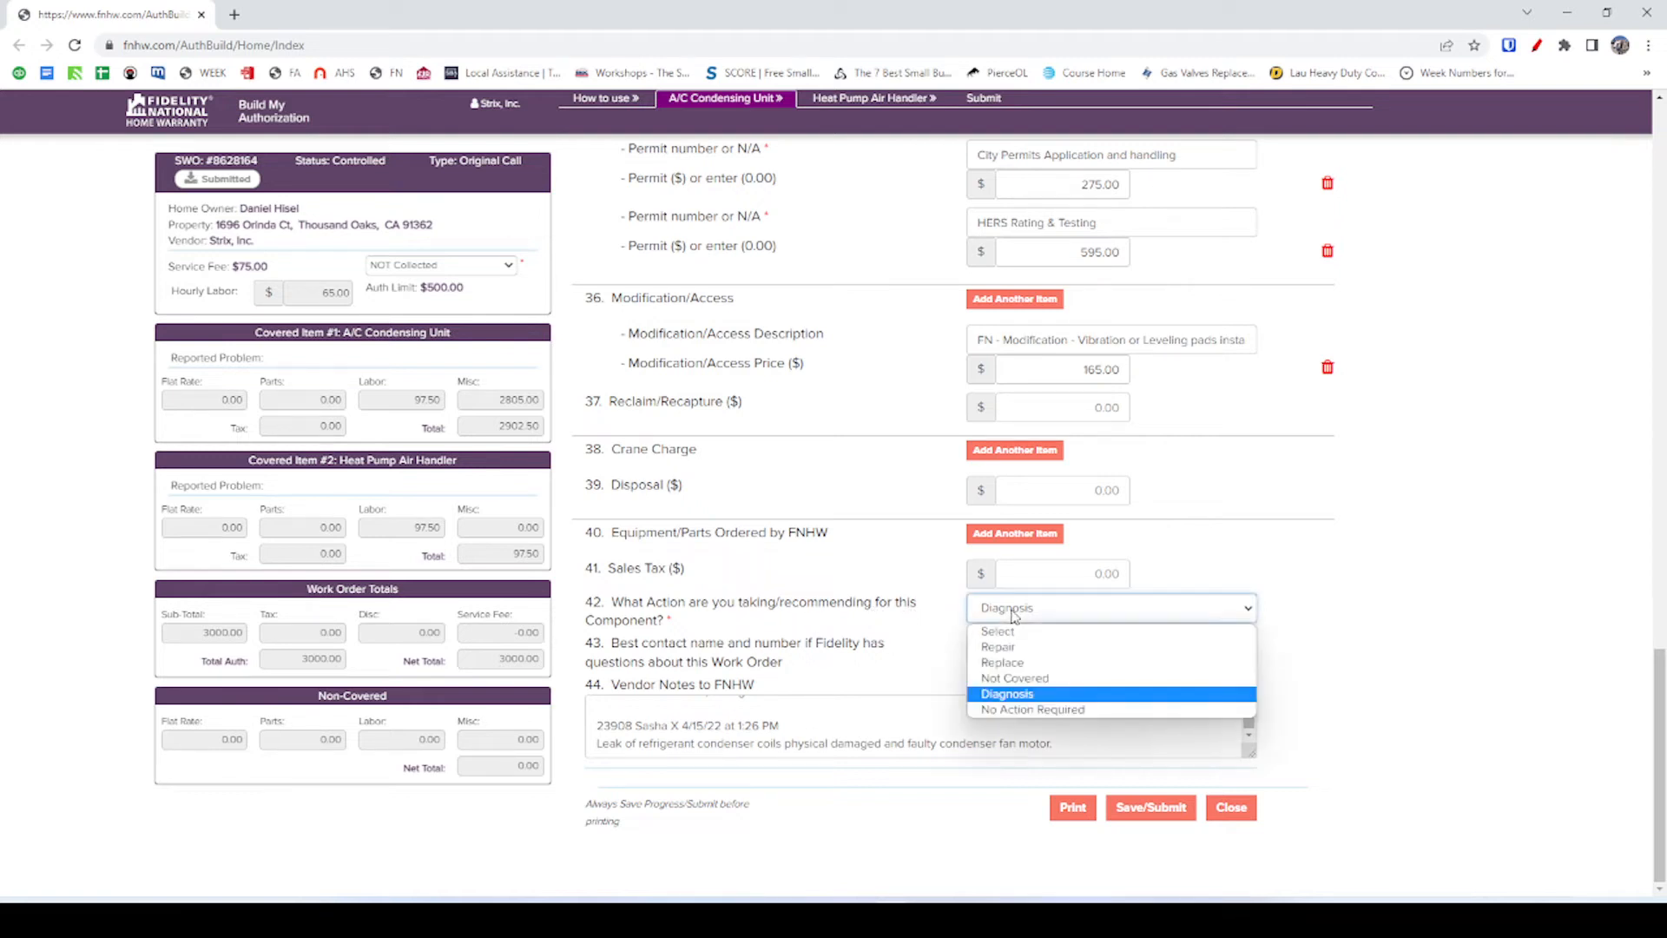
pyautogui.click(1025, 661)
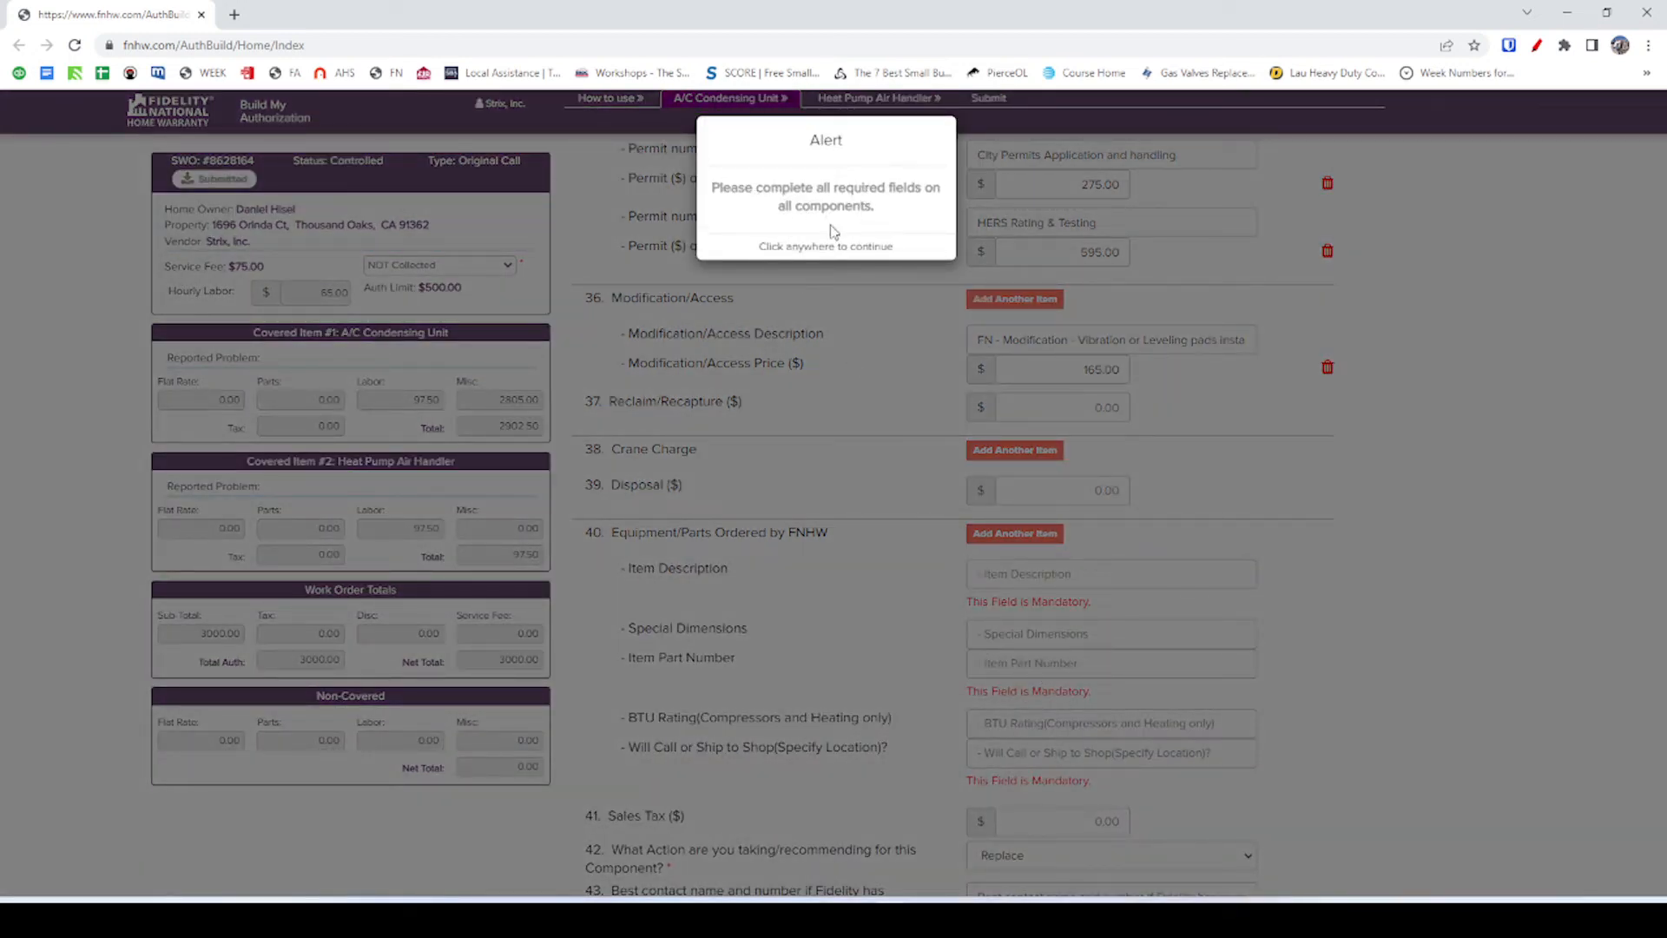
pyautogui.click(816, 413)
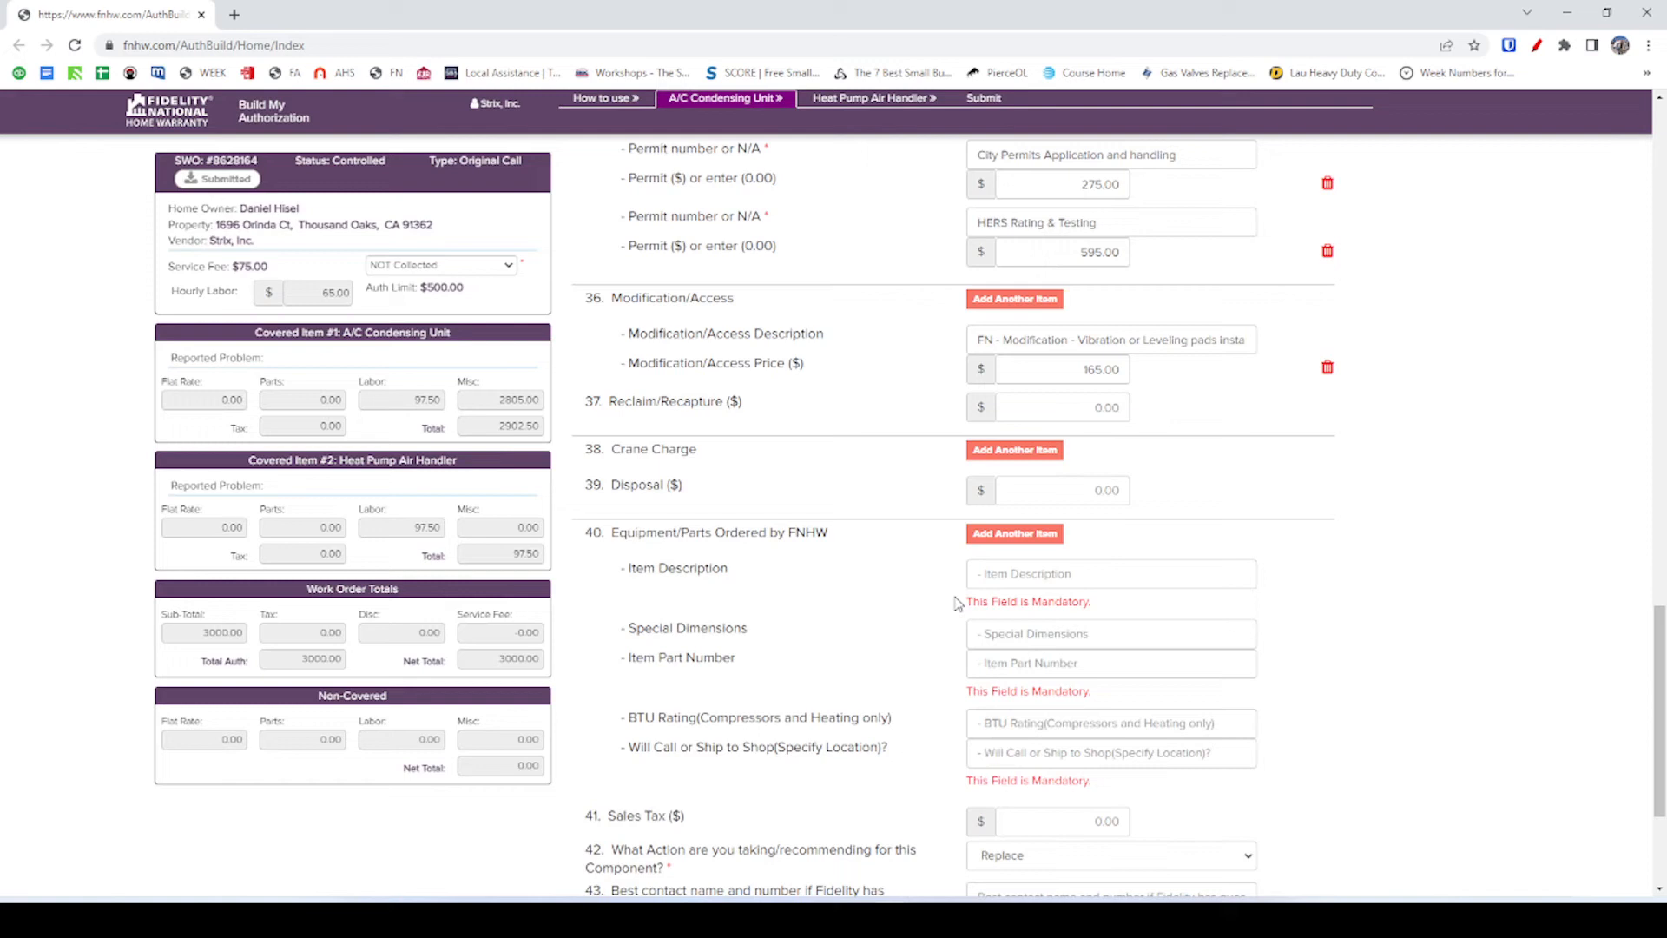
# List Condenser unit as the ordered item with special dimensions NA.
pyautogui.click(1011, 575)
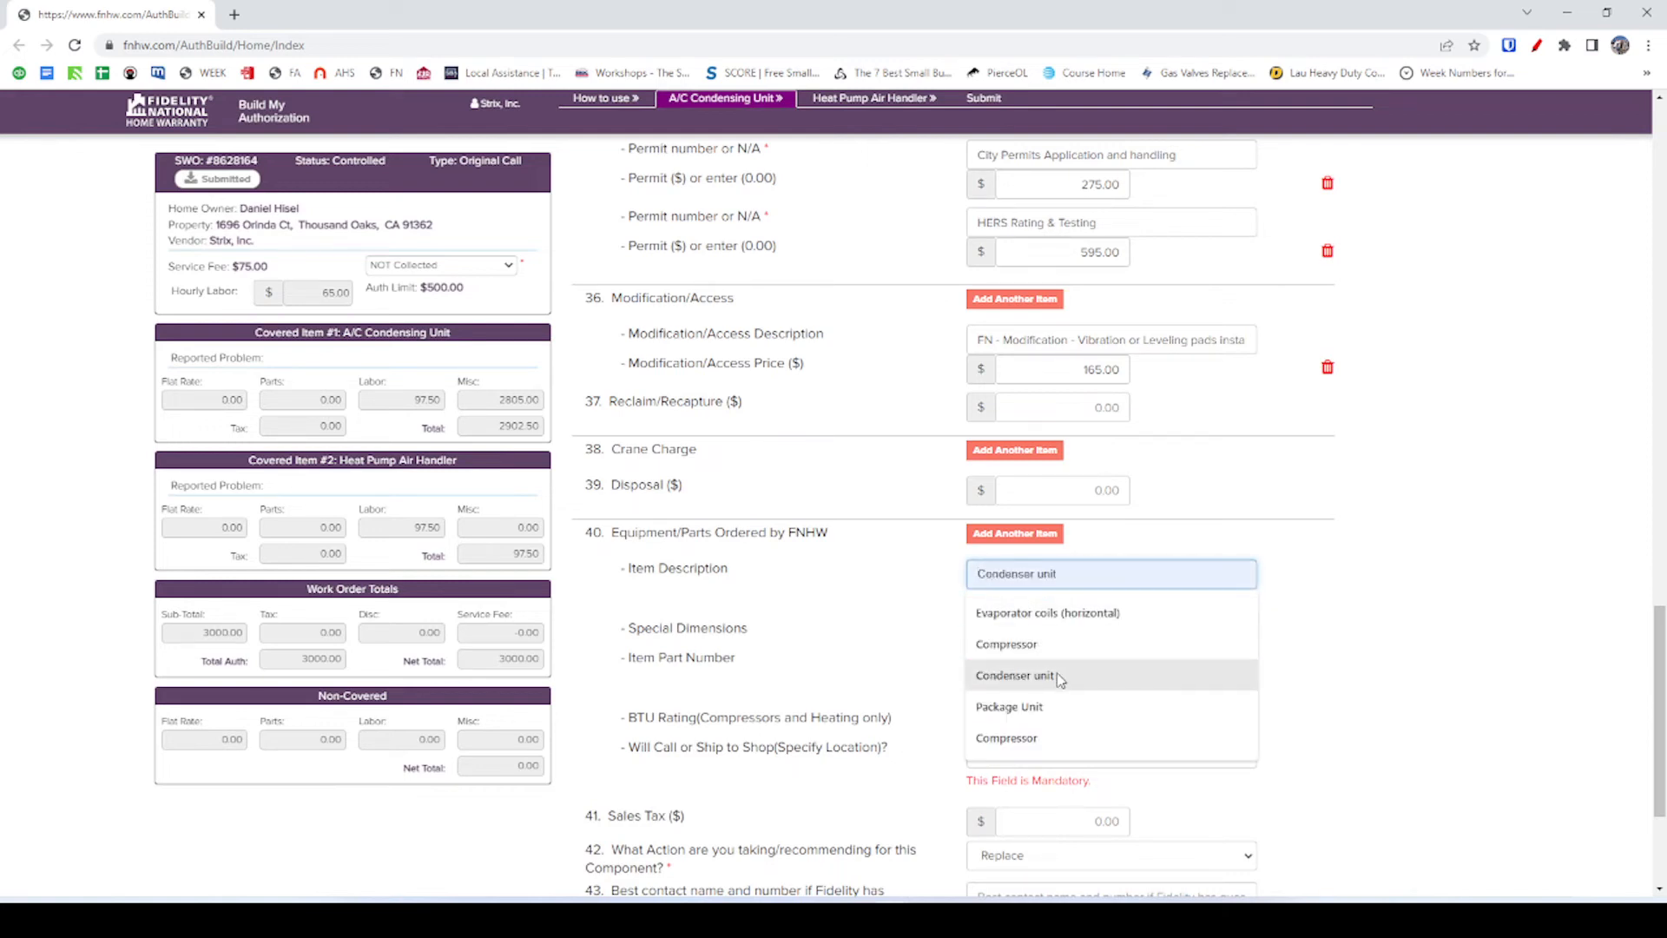
pyautogui.click(1058, 676)
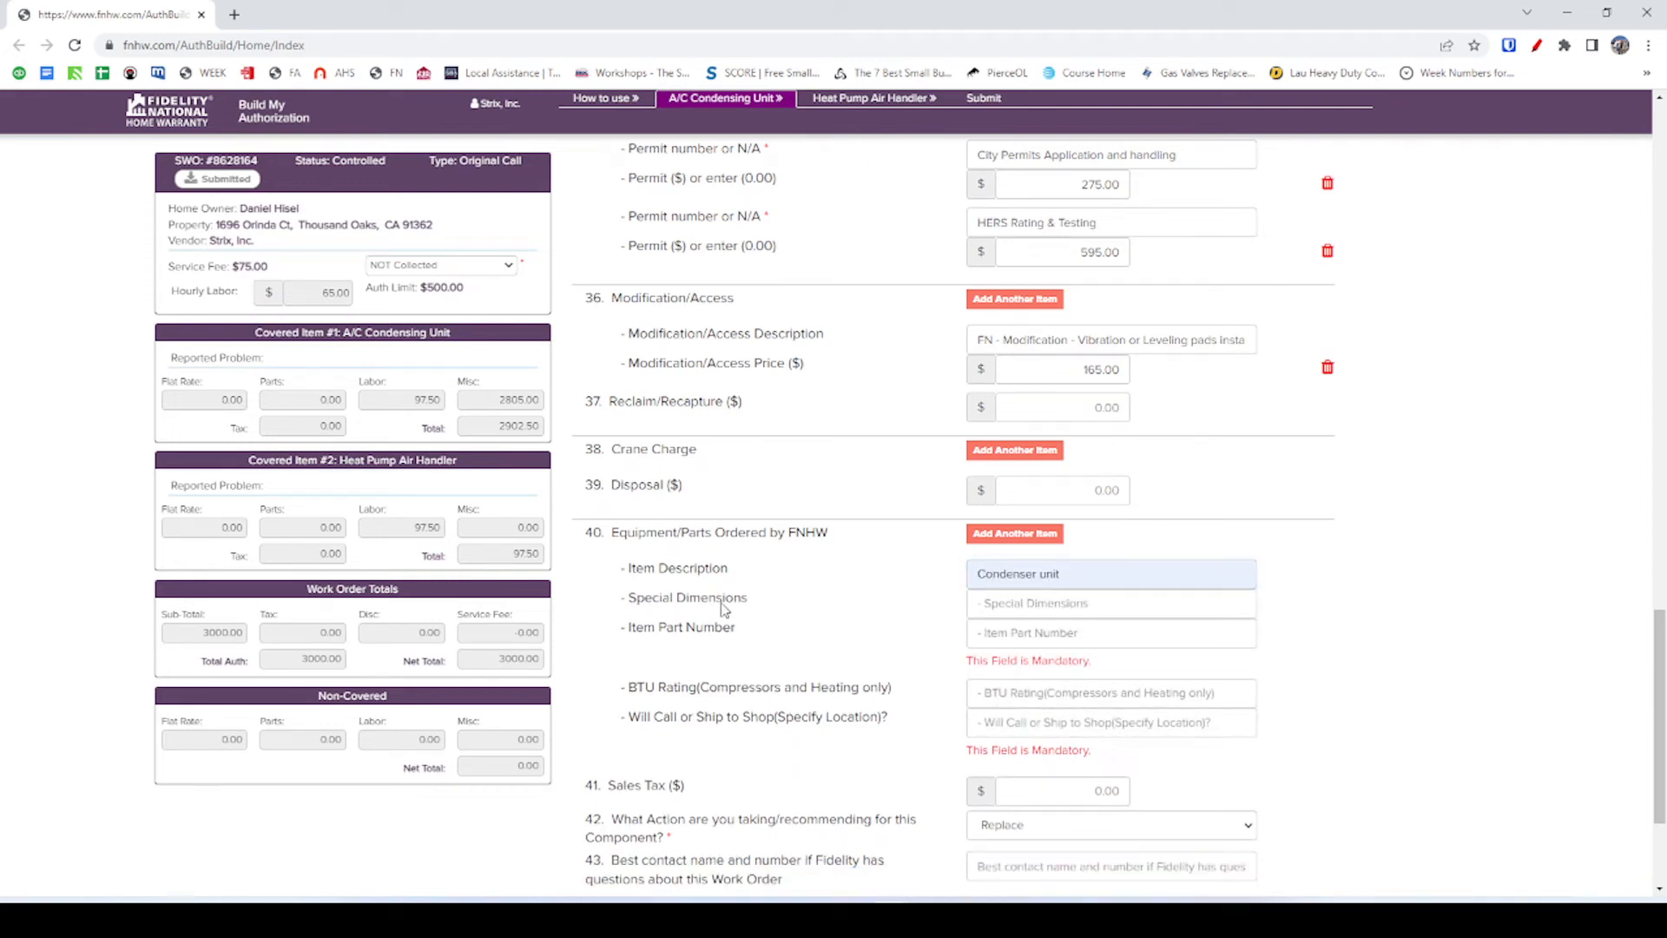
pyautogui.click(1029, 603)
pyautogui.write('NA')
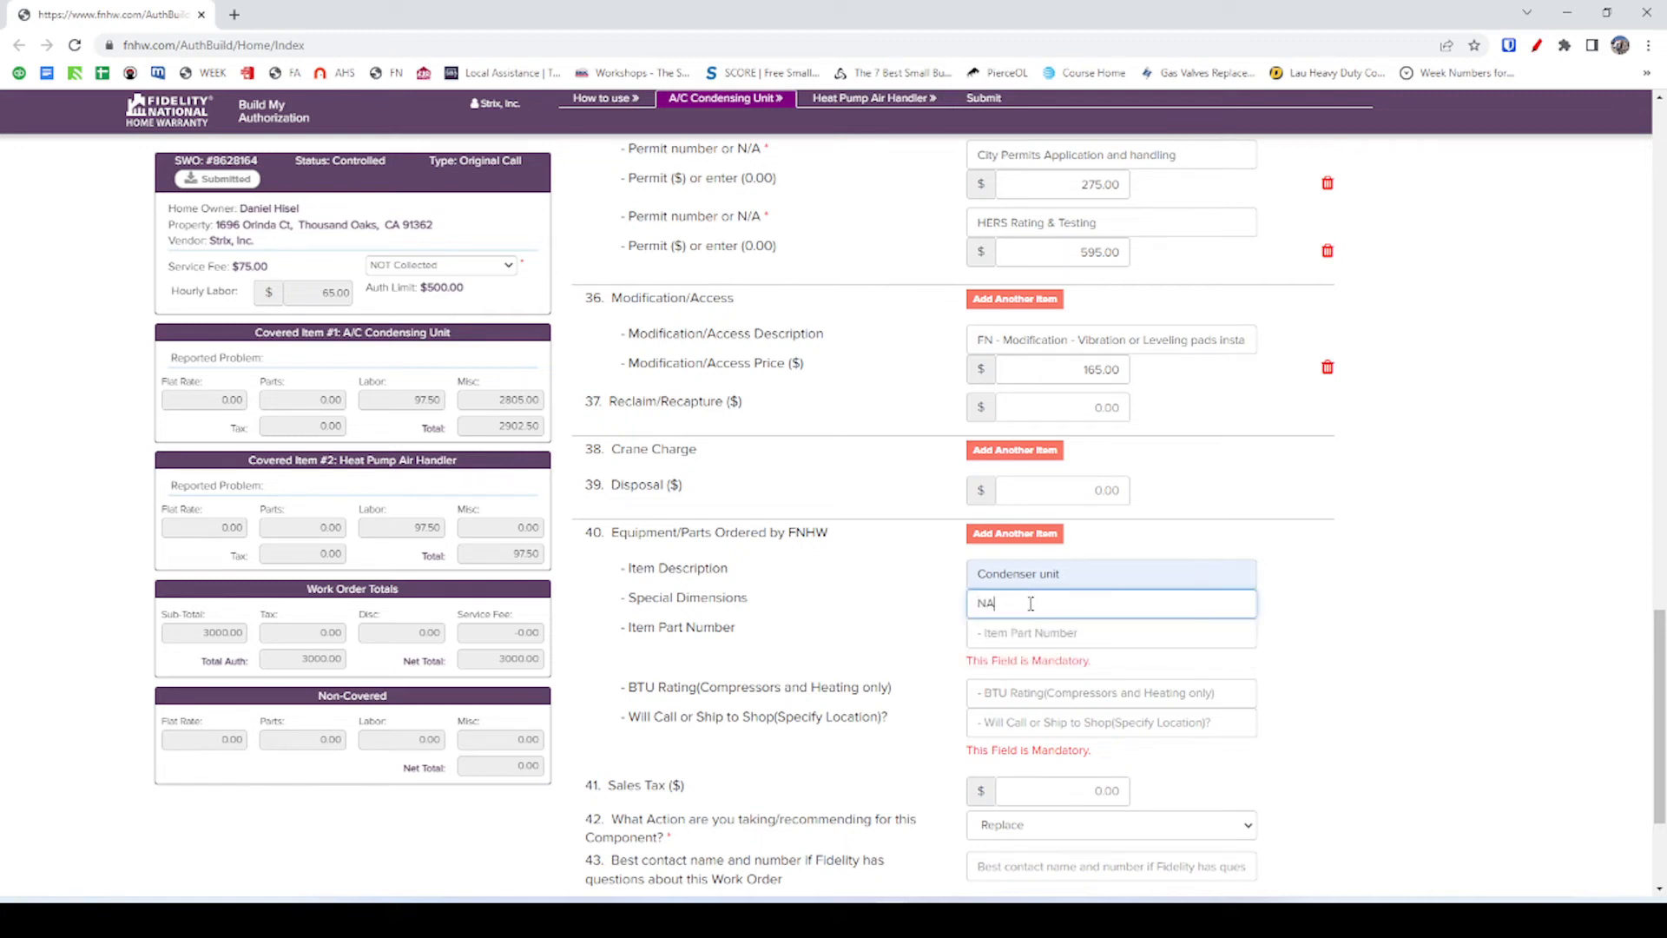
pyautogui.click(894, 624)
pyautogui.click(1050, 633)
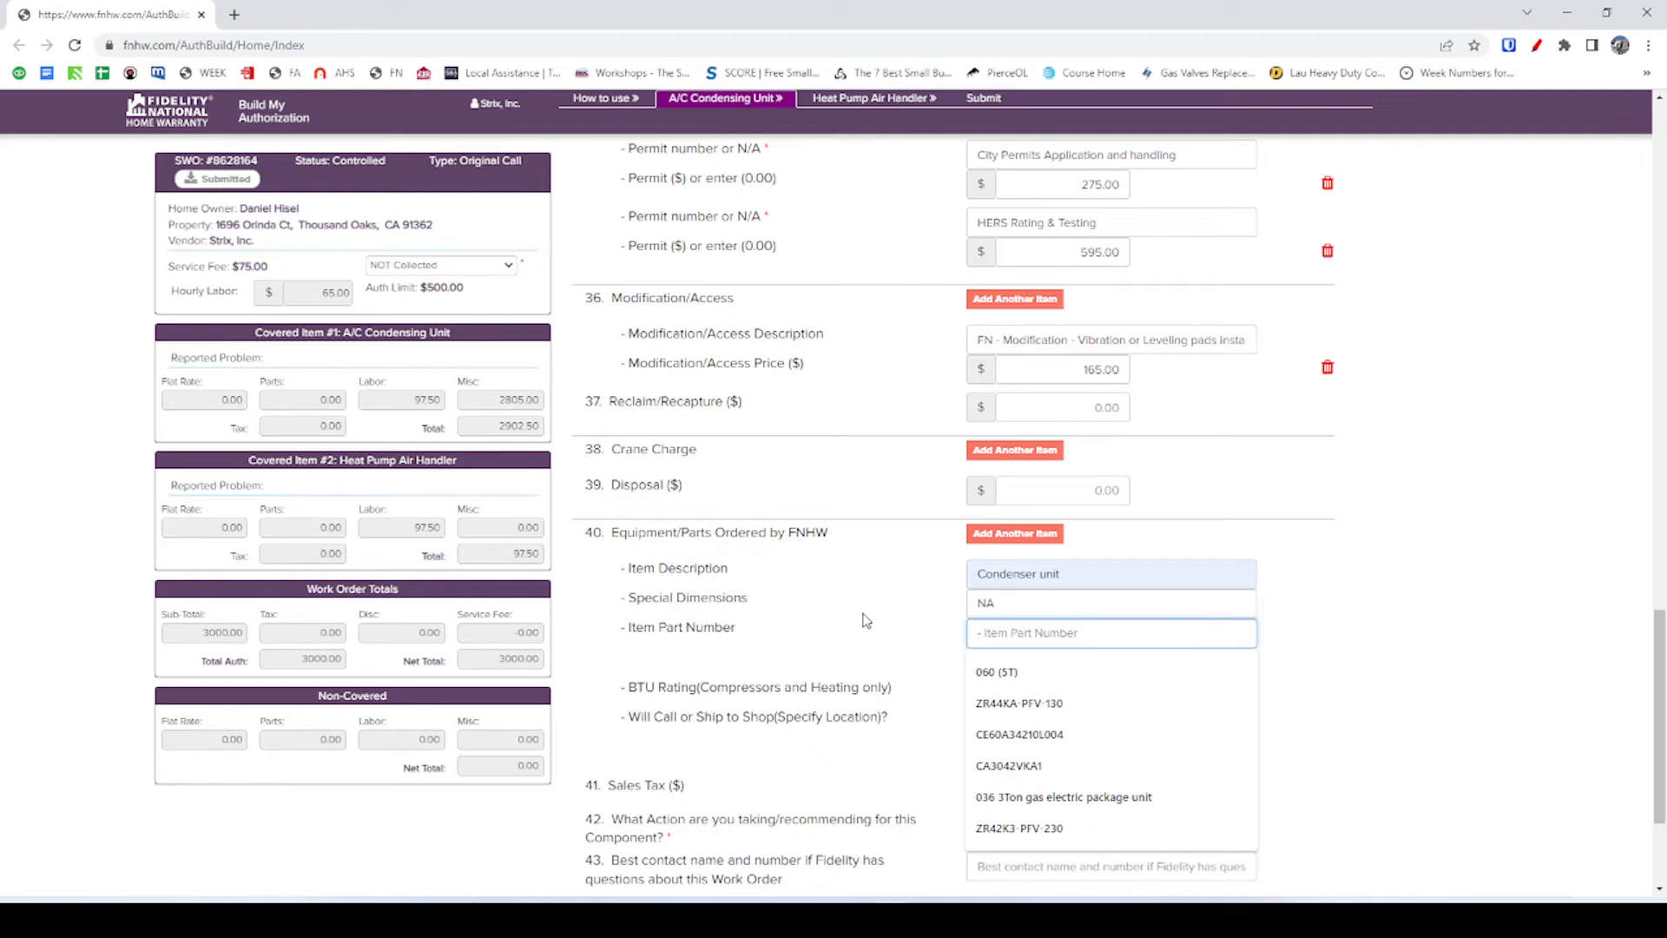
pyautogui.scroll(13, 865, 620)
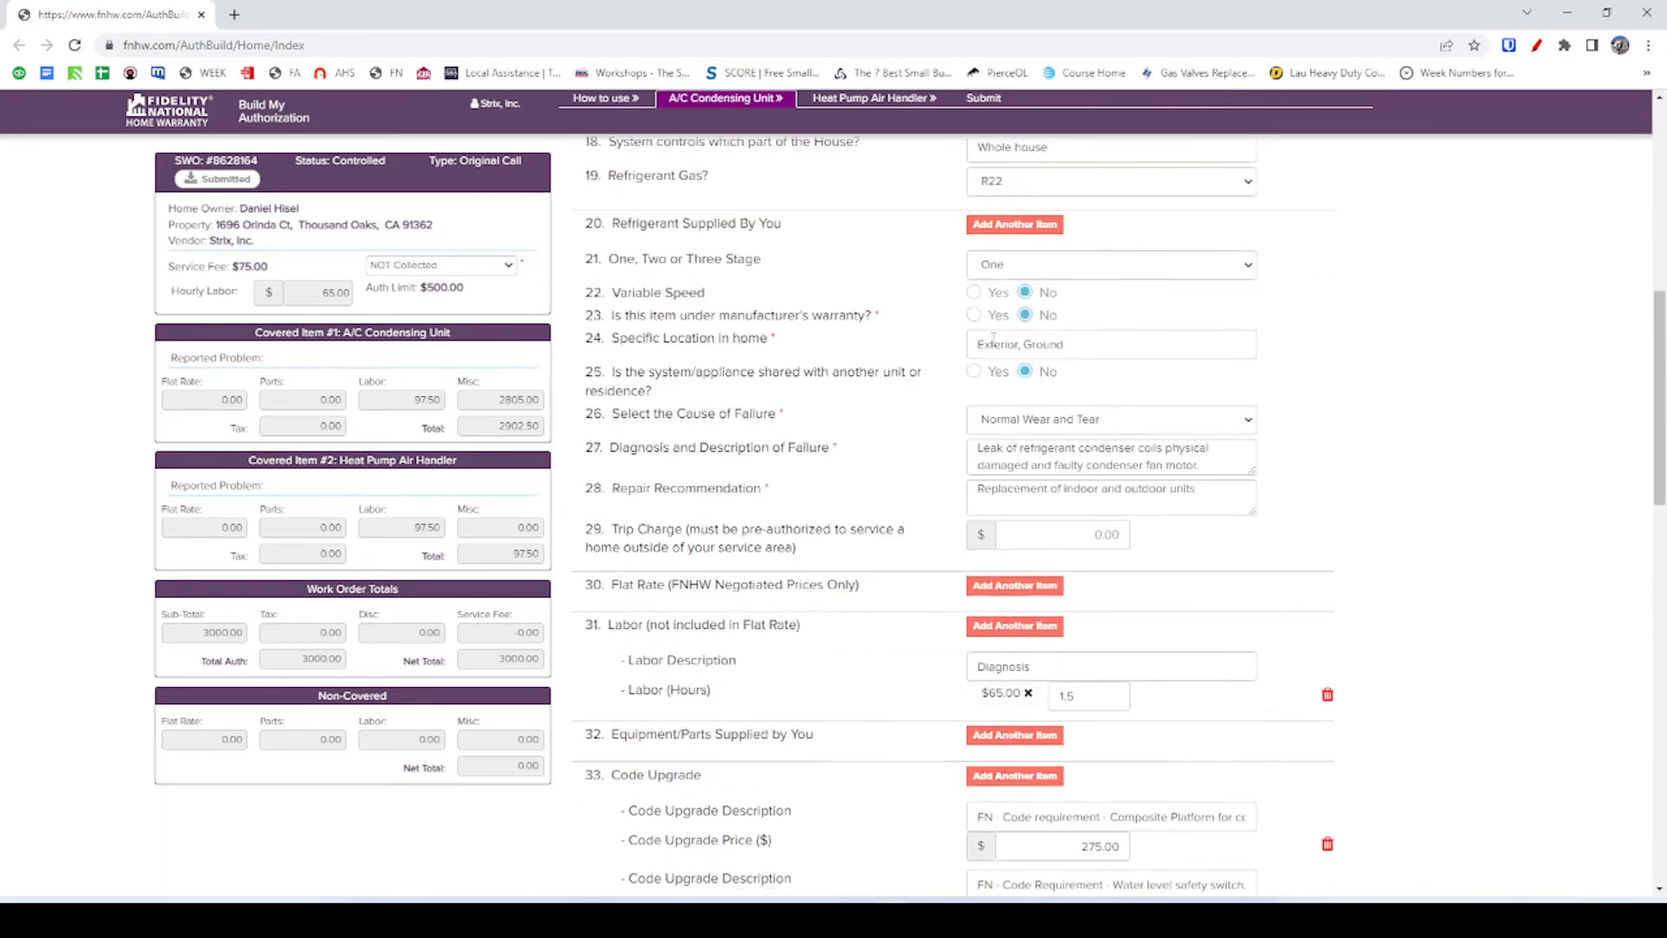
# Copy the old model number 18RCU-108k from the Model field.
pyautogui.scroll(3, 992, 338)
pyautogui.scroll(4, 1042, 296)
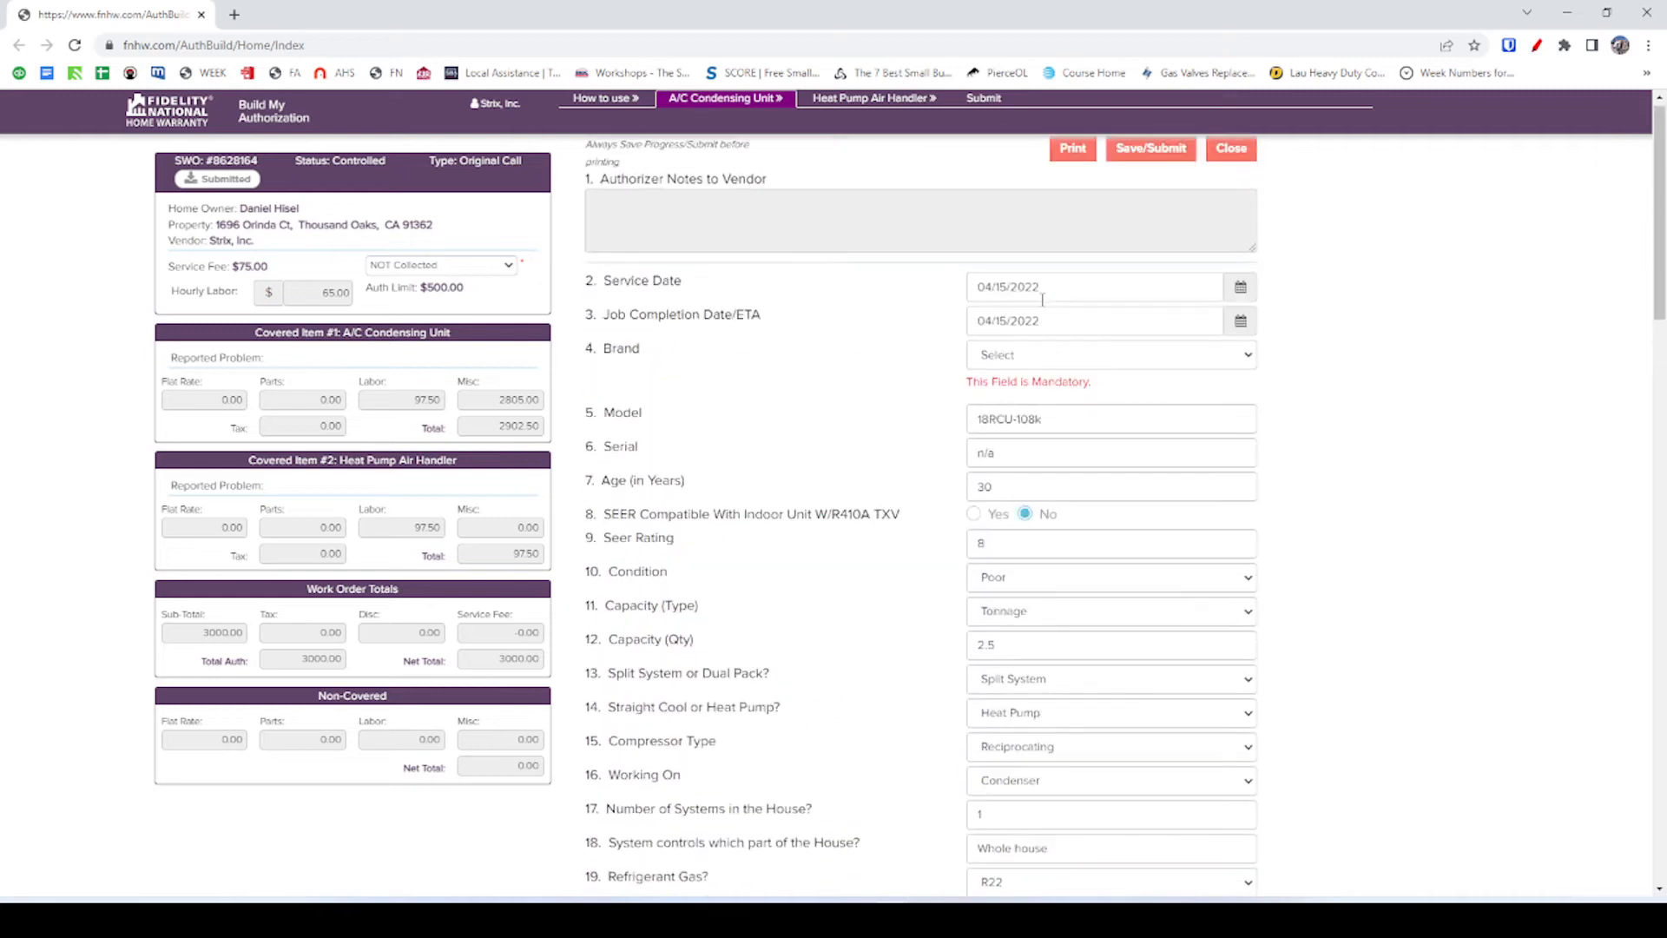
pyautogui.moveTo(1046, 420); pyautogui.dragTo(946, 434)
pyautogui.hotkey('ctrl', 'c')
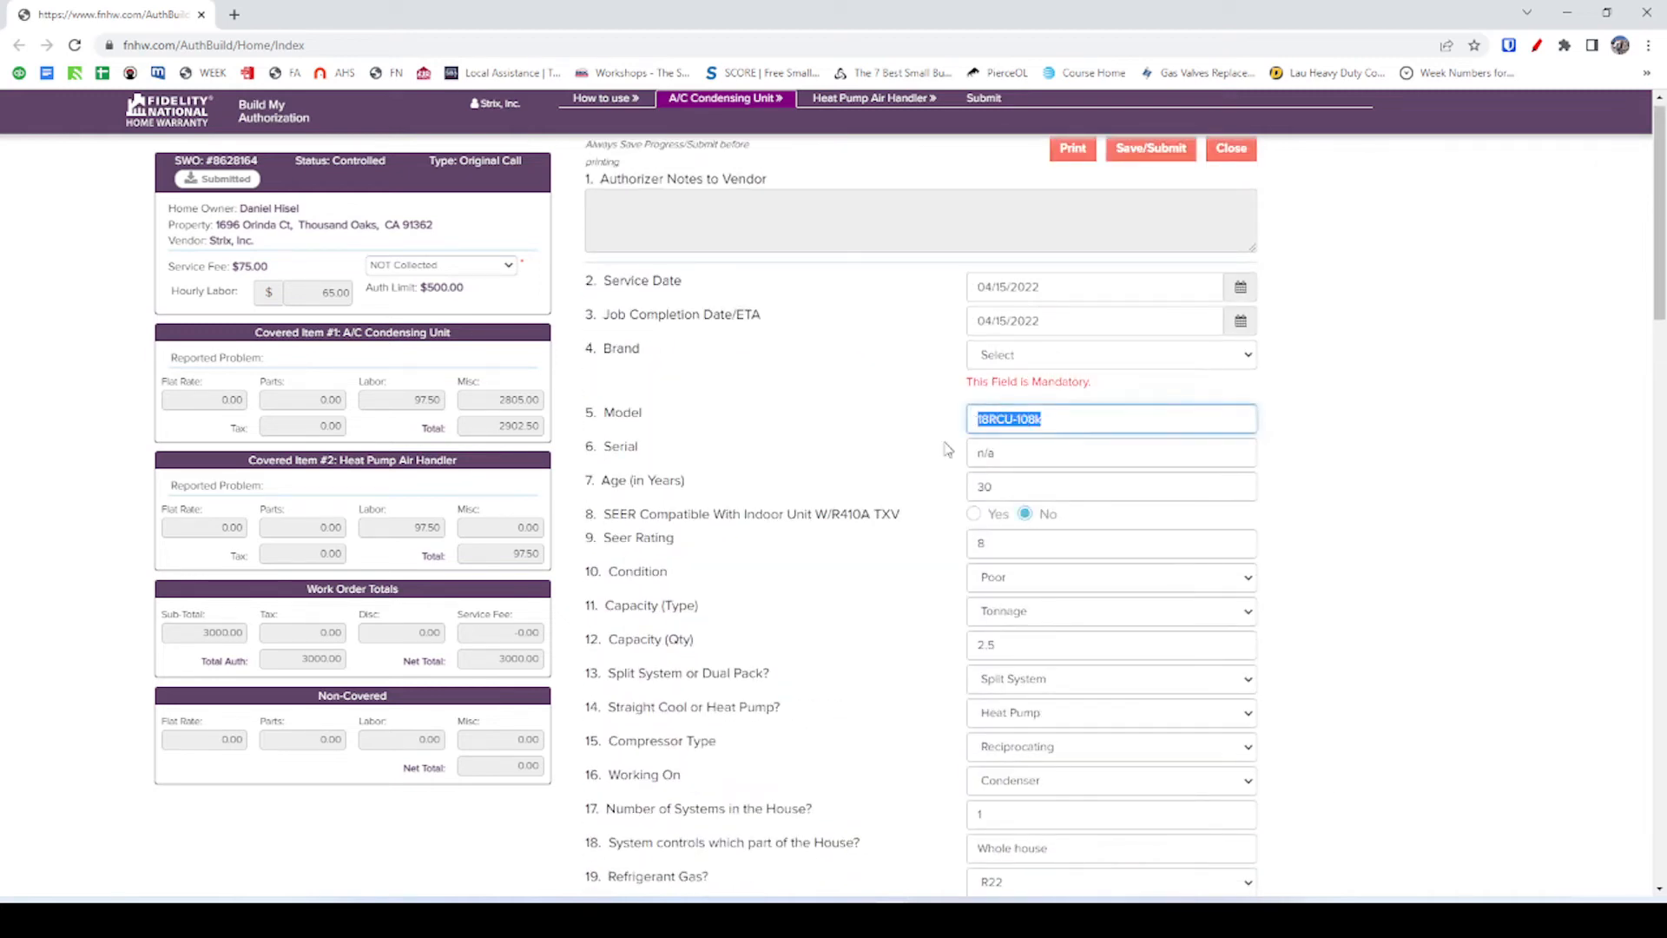
pyautogui.scroll(-9, 1033, 640)
pyautogui.scroll(-10, 1028, 646)
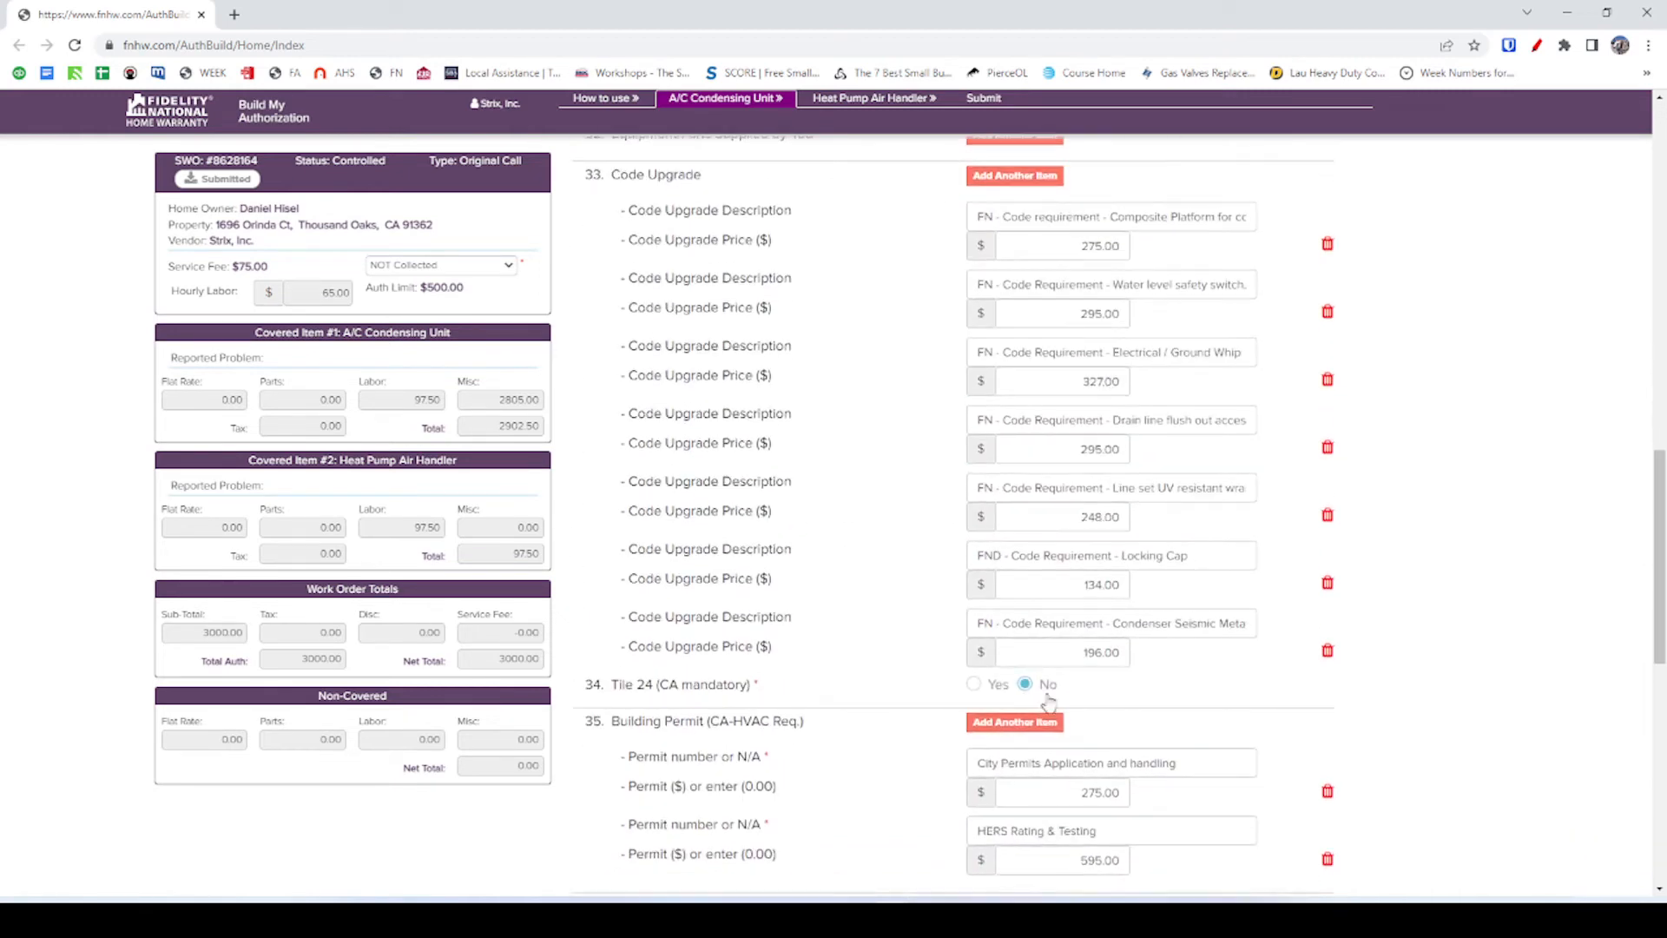
pyautogui.scroll(-2, 1053, 739)
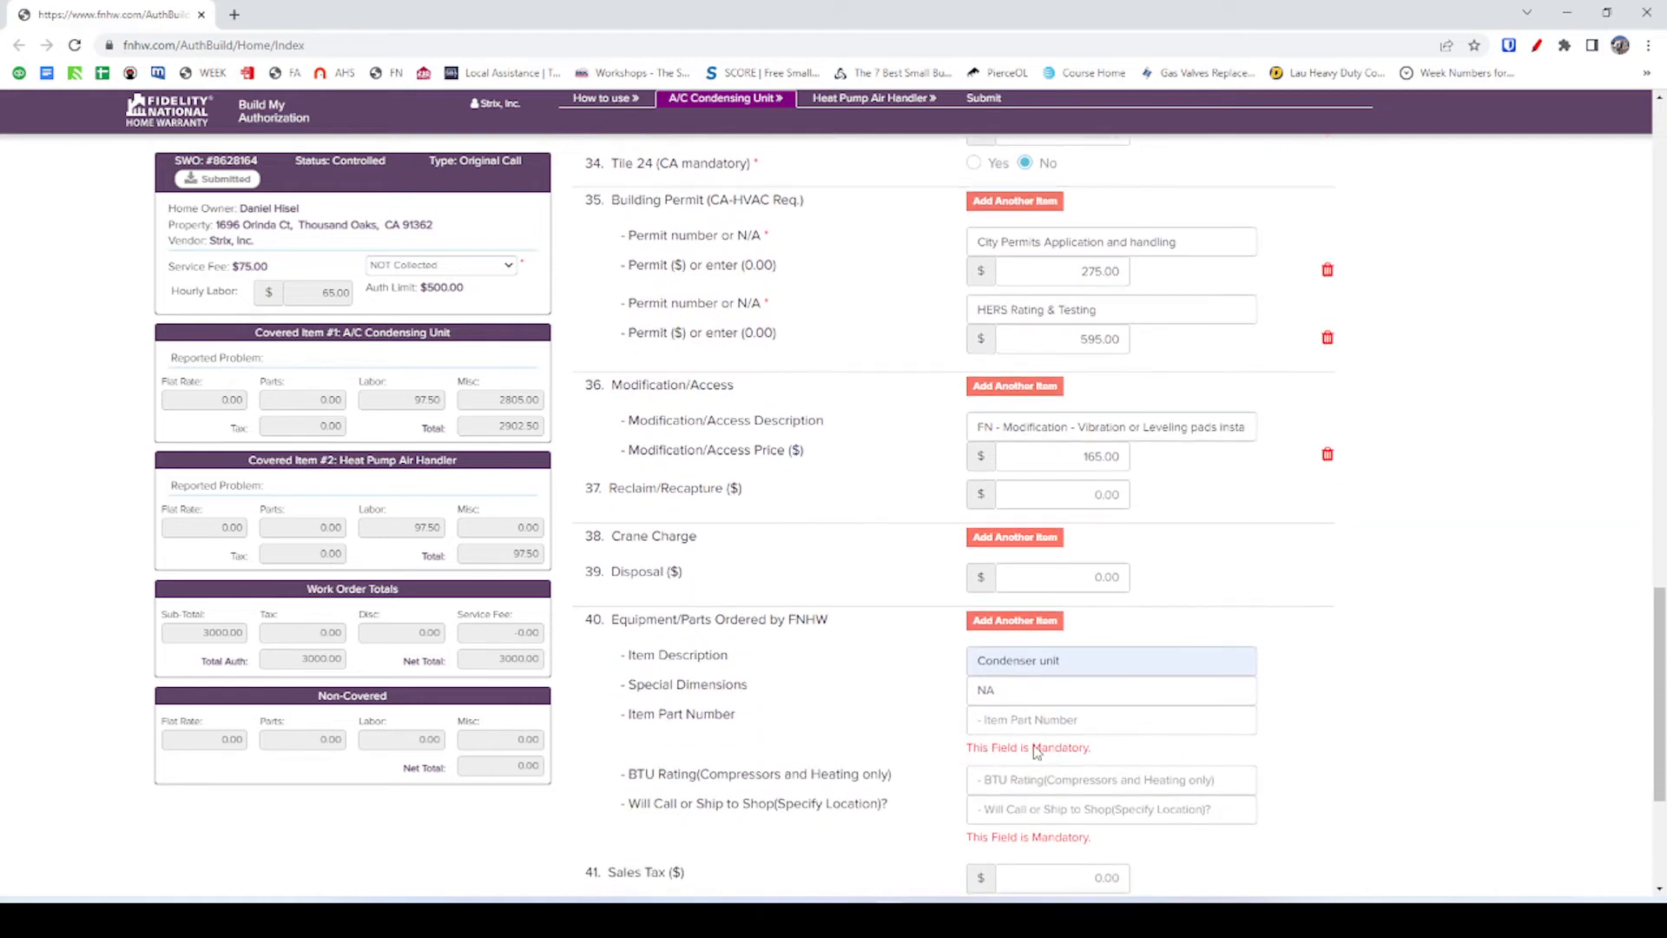
# Enter the item part number '18RCU-108k (Old). 2.5T Heat Pump (new)'.
pyautogui.click(1024, 720)
pyautogui.hotkey('ctrl', 'v')
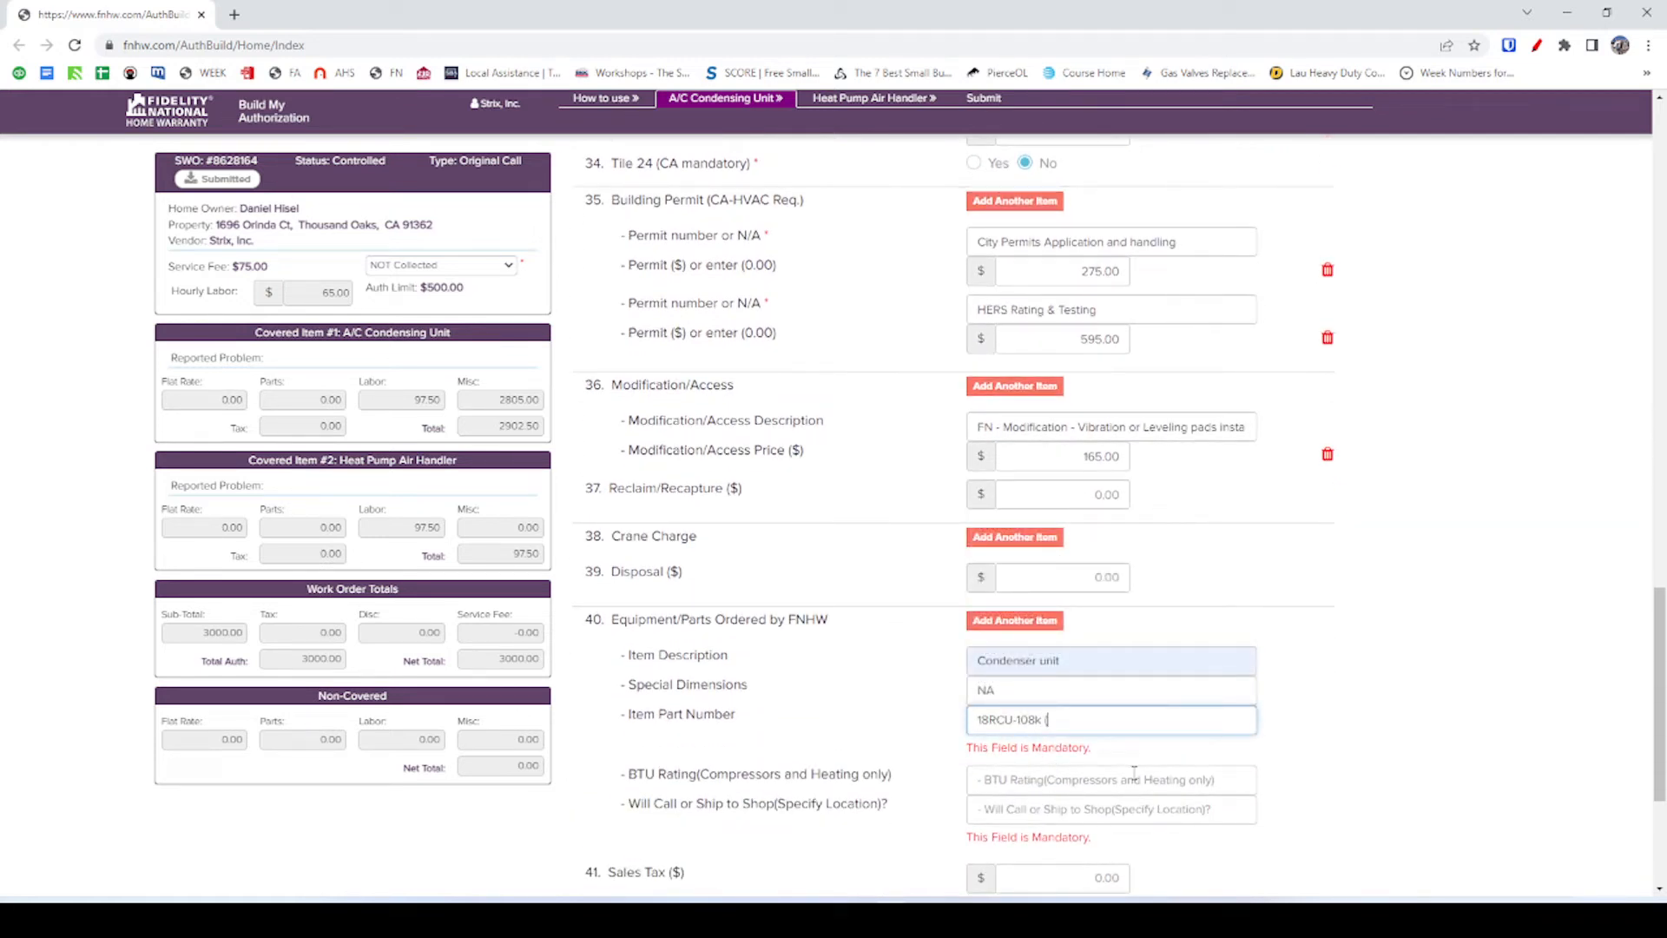
pyautogui.write('(Old). 2.5T H')
pyautogui.write('eat Pump (new')
pyautogui.moveTo(1082, 719); pyautogui.dragTo(1198, 720)
pyautogui.click(1070, 725)
pyautogui.moveTo(1080, 719); pyautogui.dragTo(1198, 720)
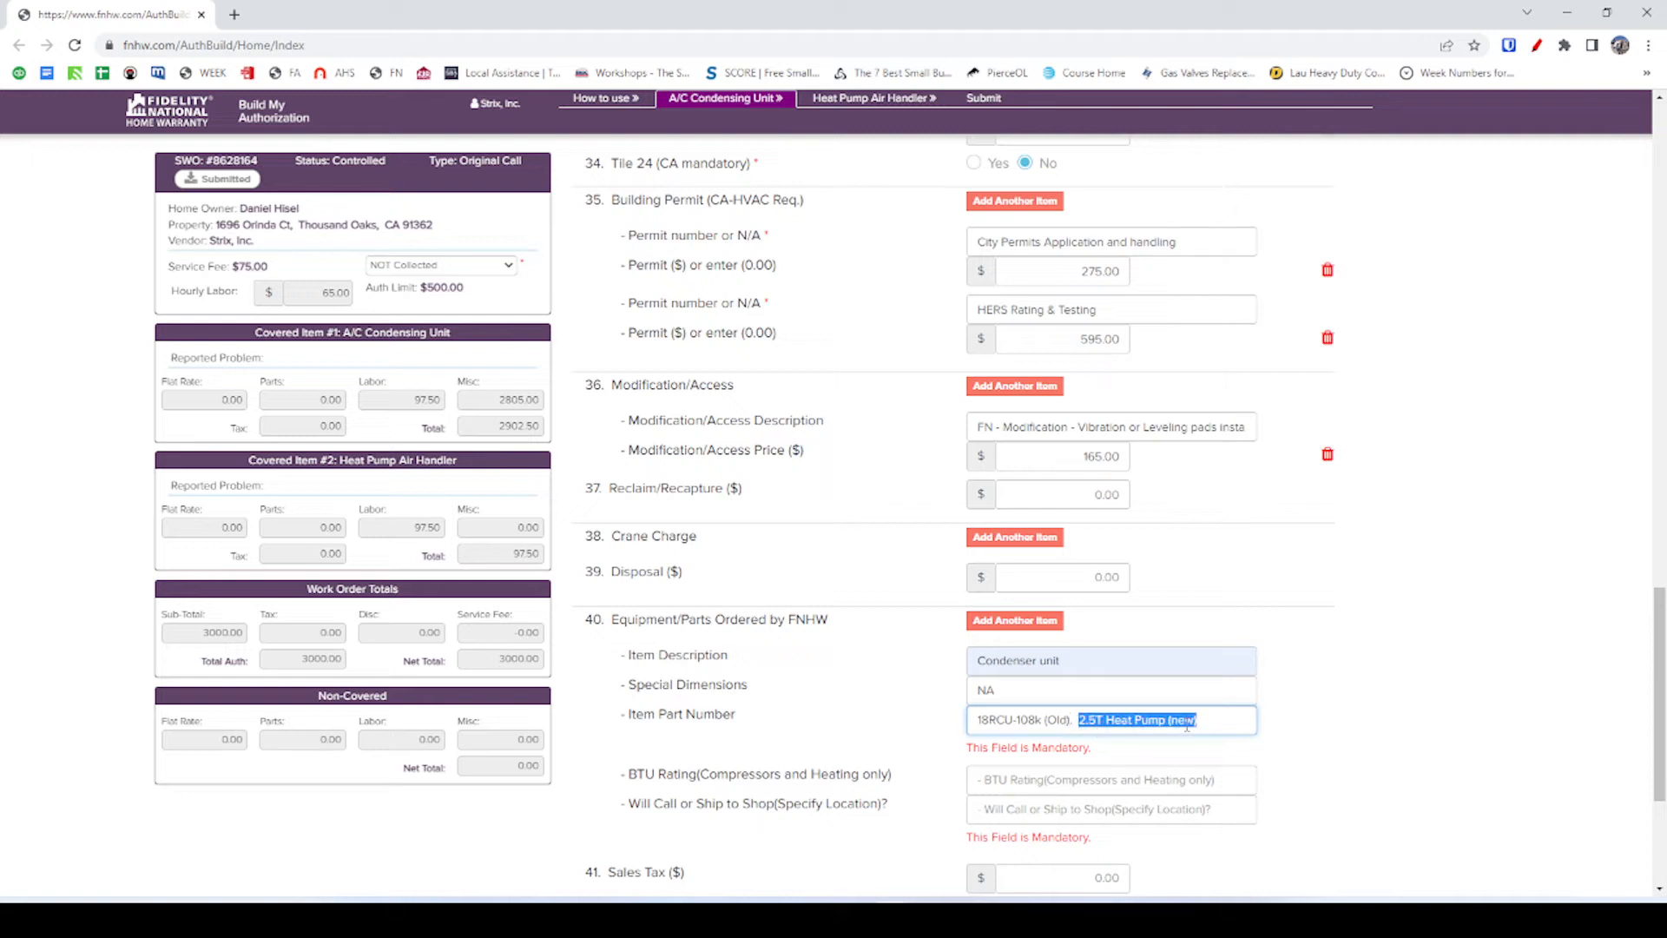
pyautogui.click(1102, 731)
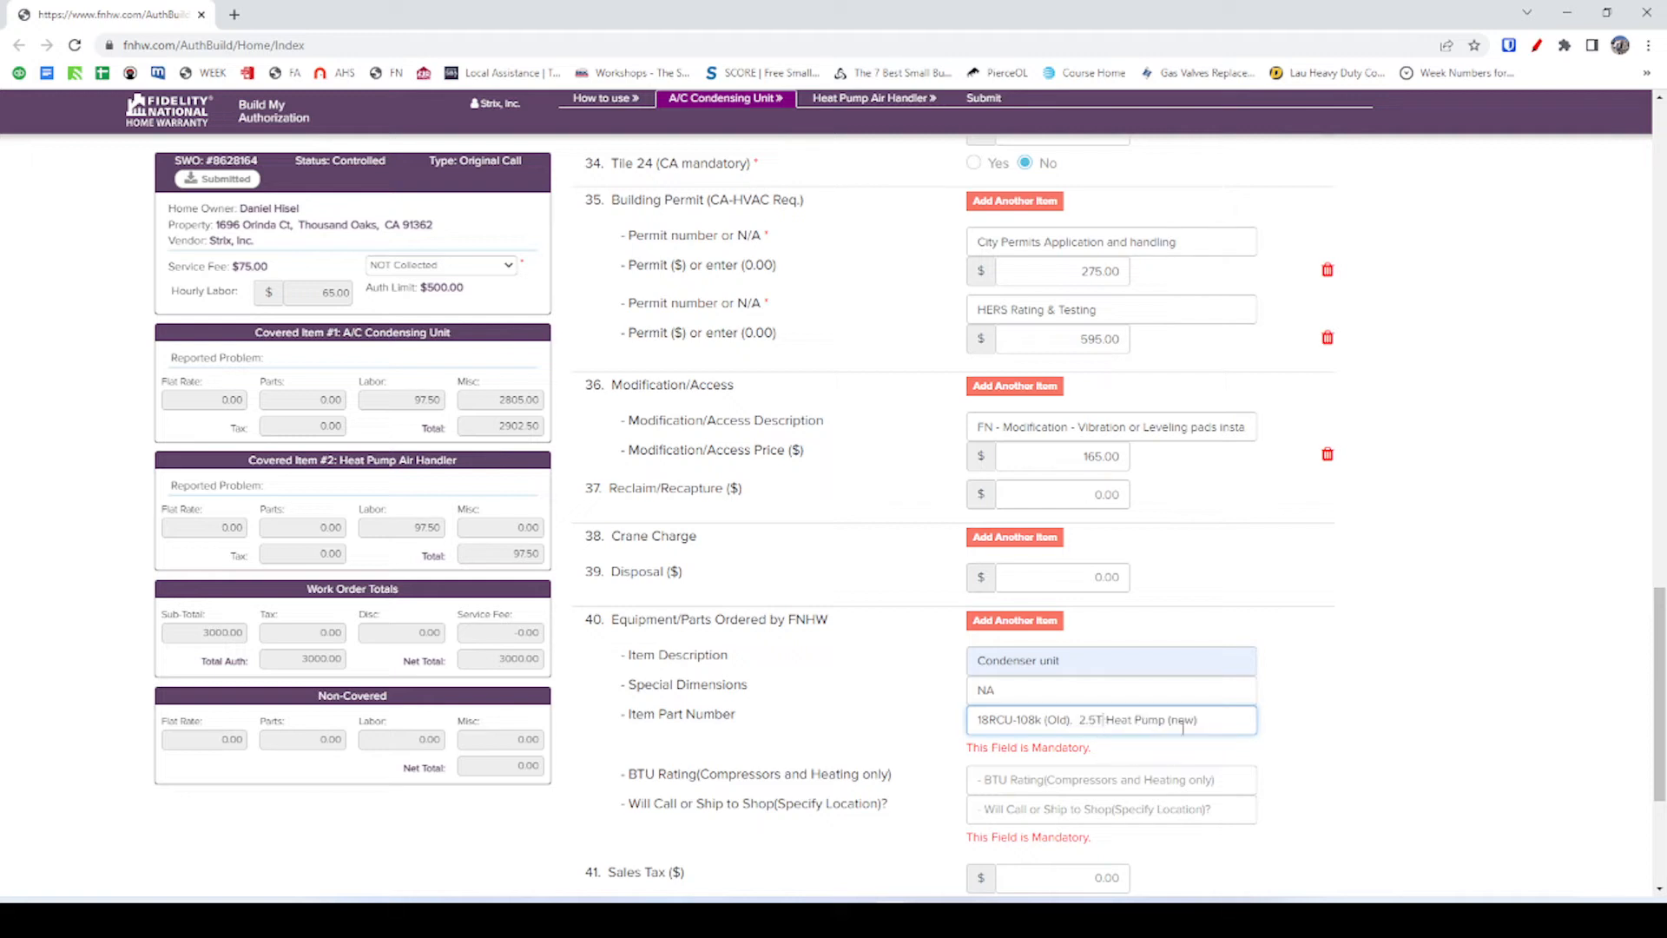
# Enter a BTU rating of 30,000 COOLING for the ordered condenser.
pyautogui.click(1101, 775)
pyautogui.scroll(-1, 1100, 775)
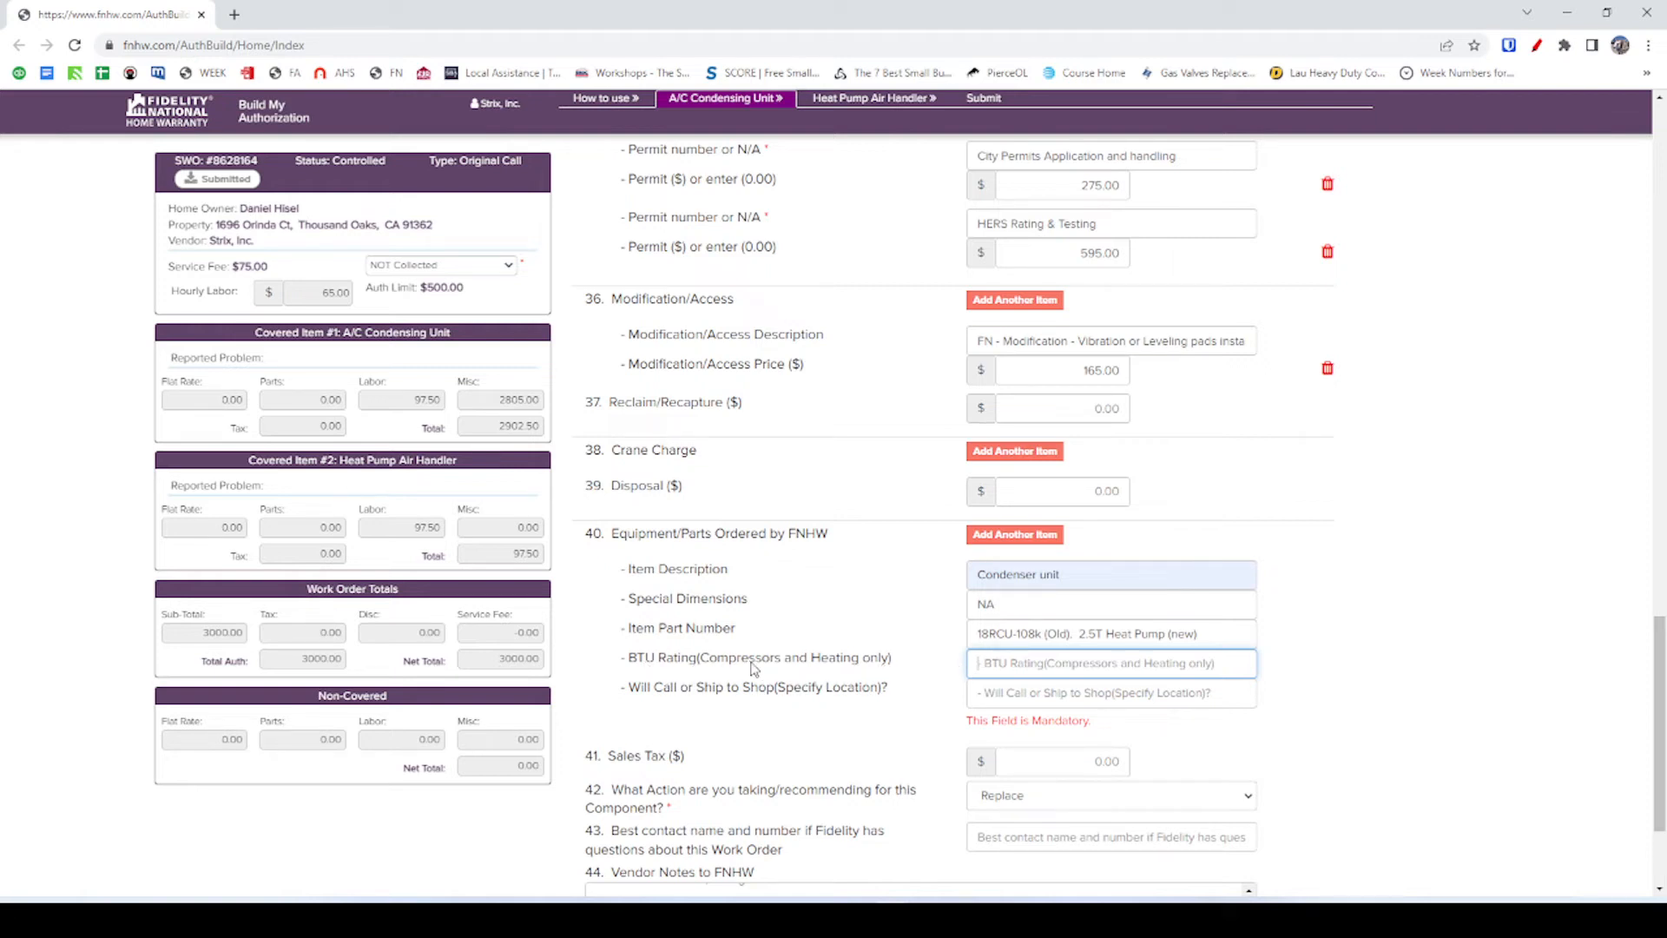
pyautogui.click(1004, 662)
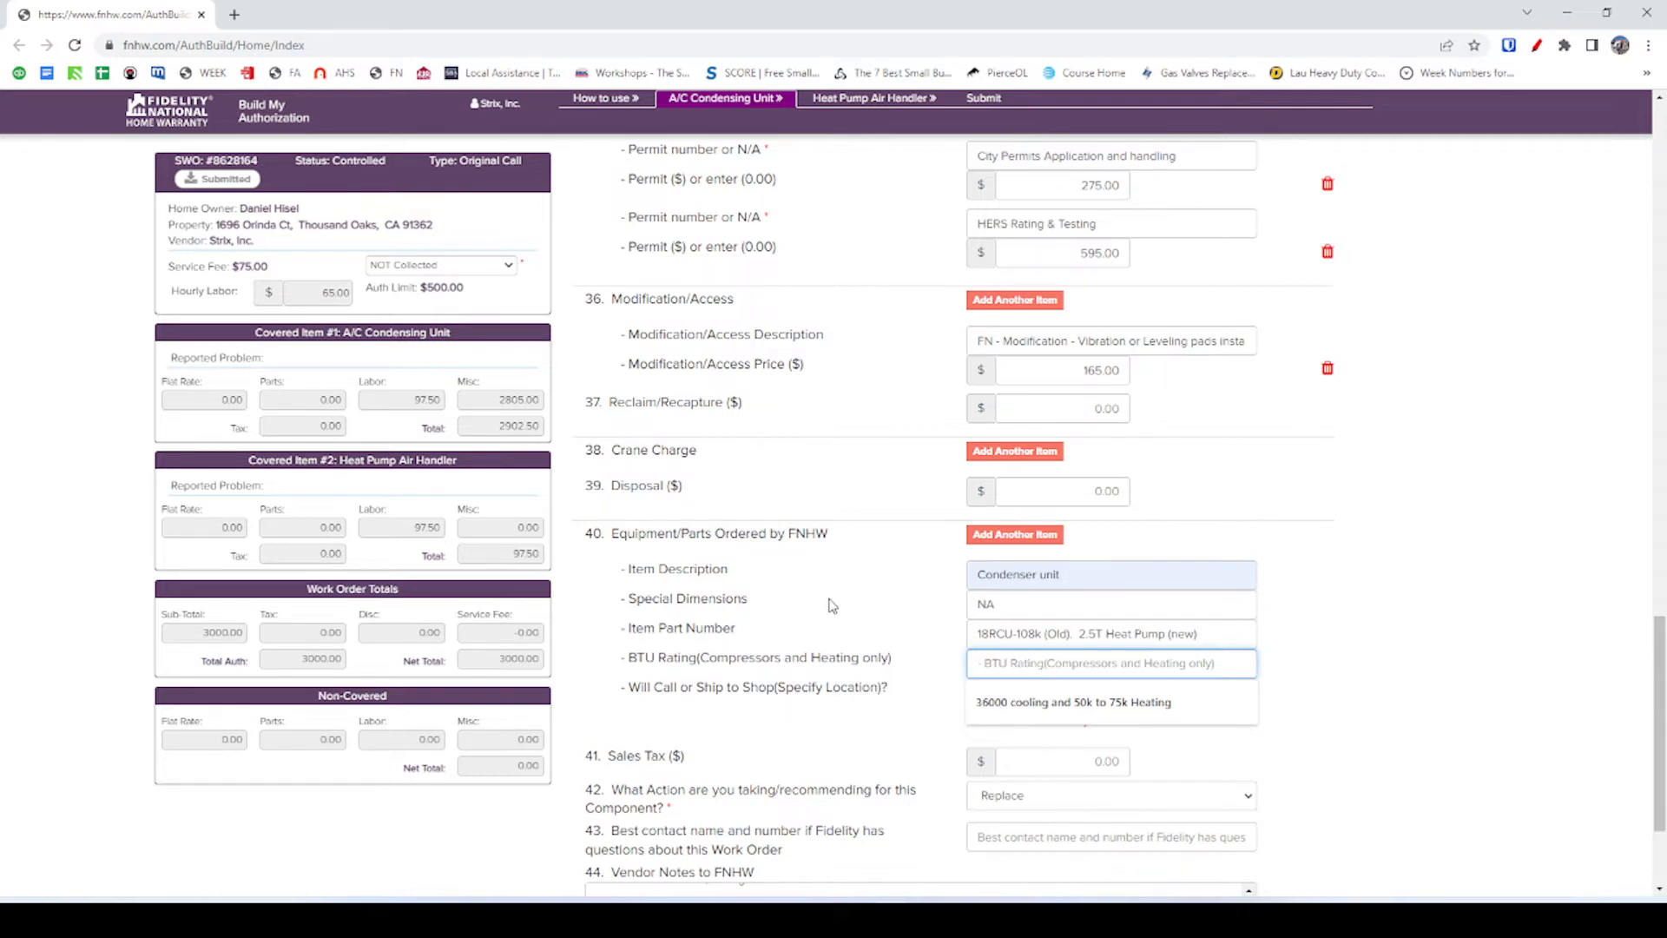
pyautogui.write('30,000 COOLING')
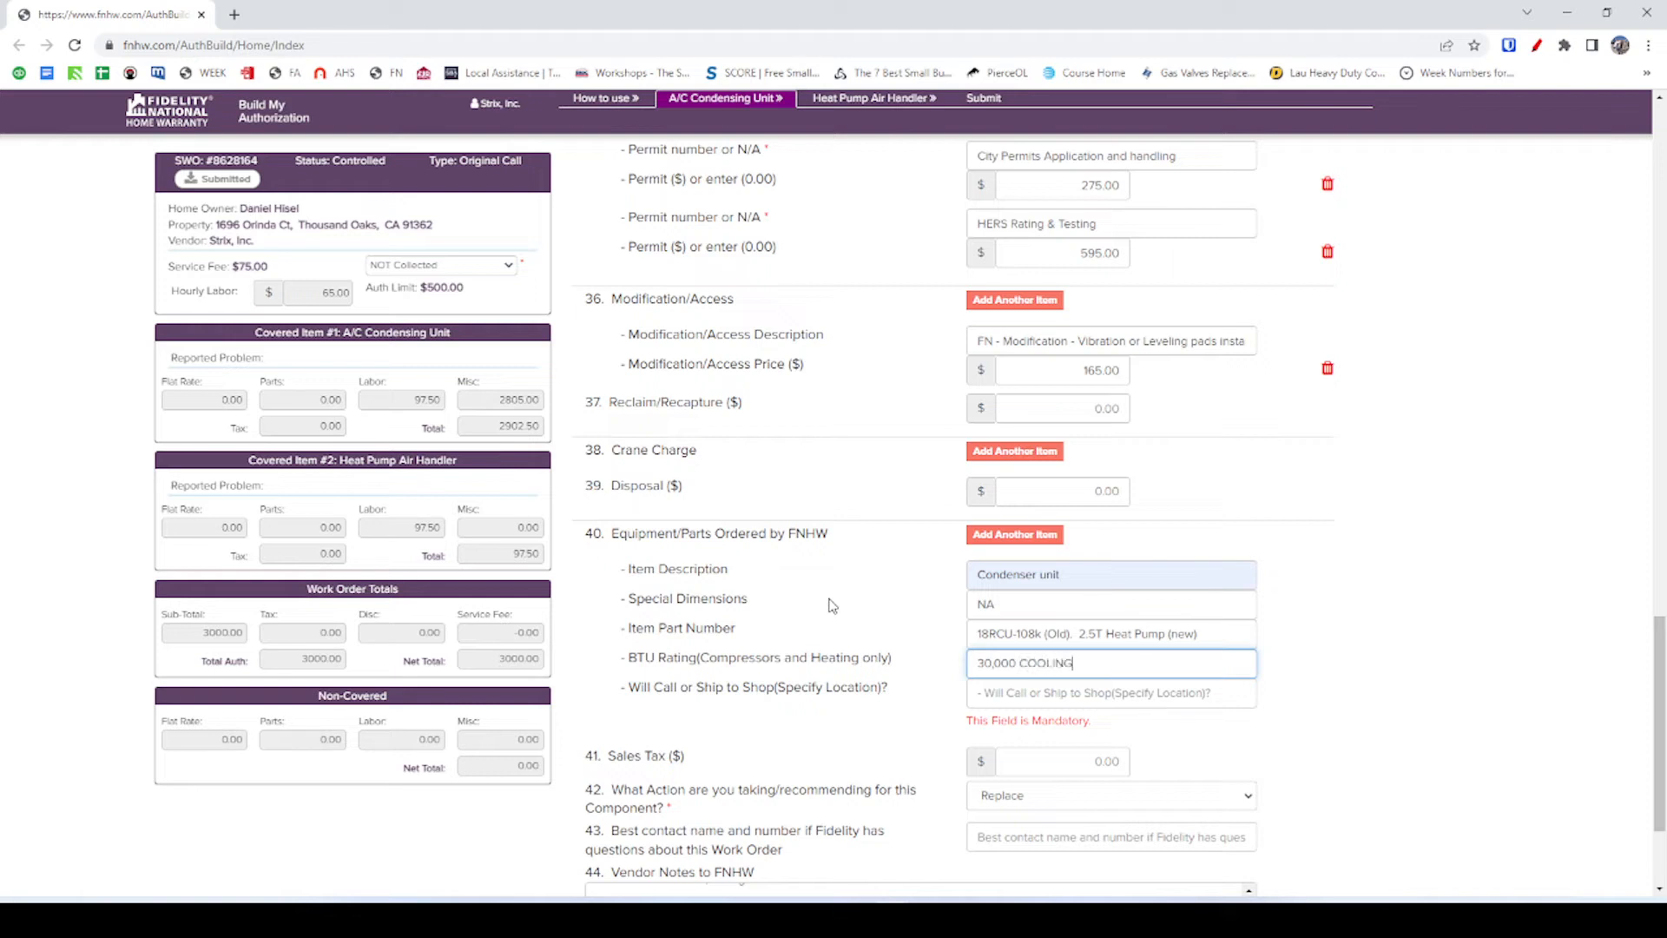
pyautogui.click(946, 667)
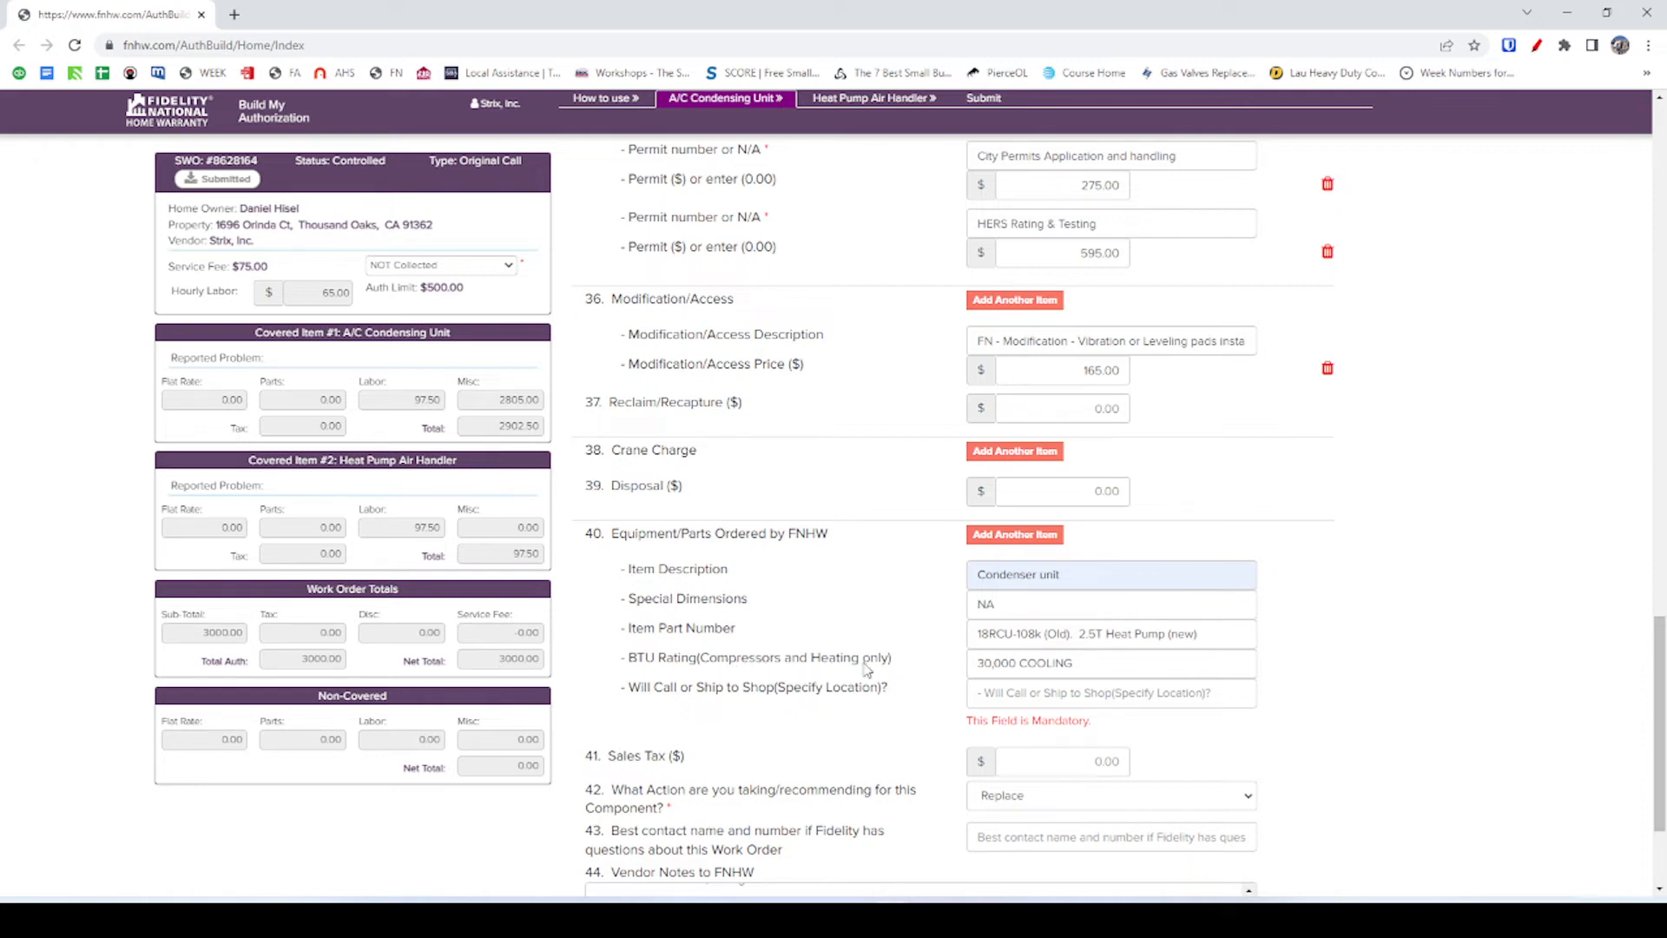
# Set the pickup location to Will Call (Any in Los Angeles) Sigler, Goodman, etc.
pyautogui.scroll(-1, 1033, 625)
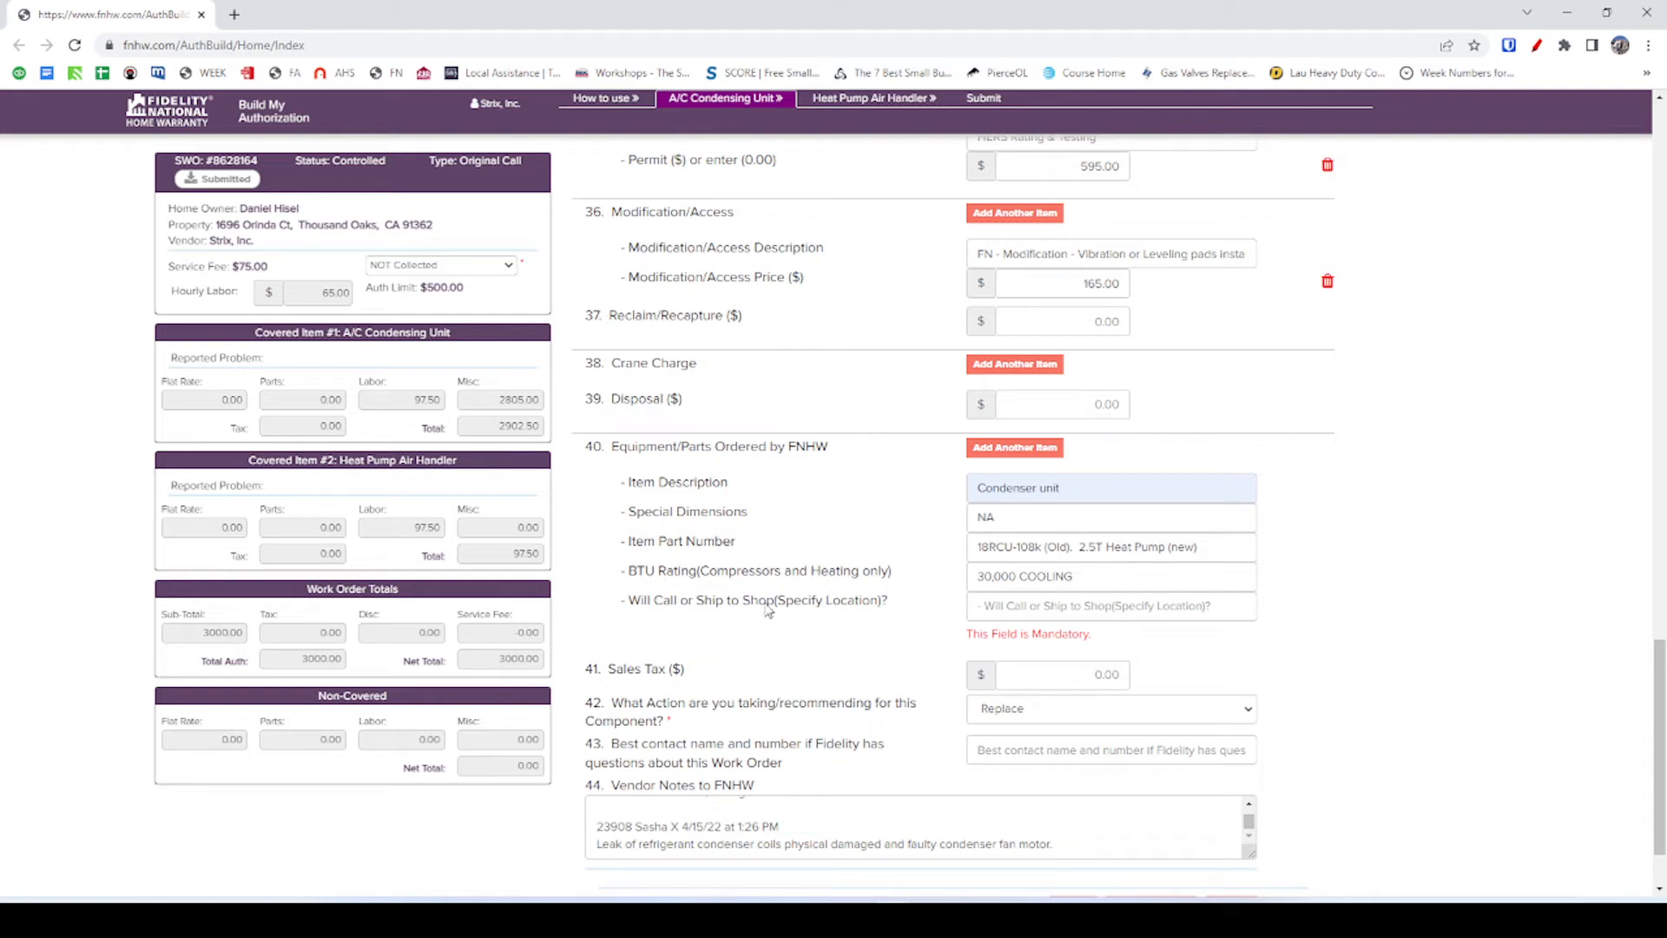
pyautogui.scroll(-1, 703, 623)
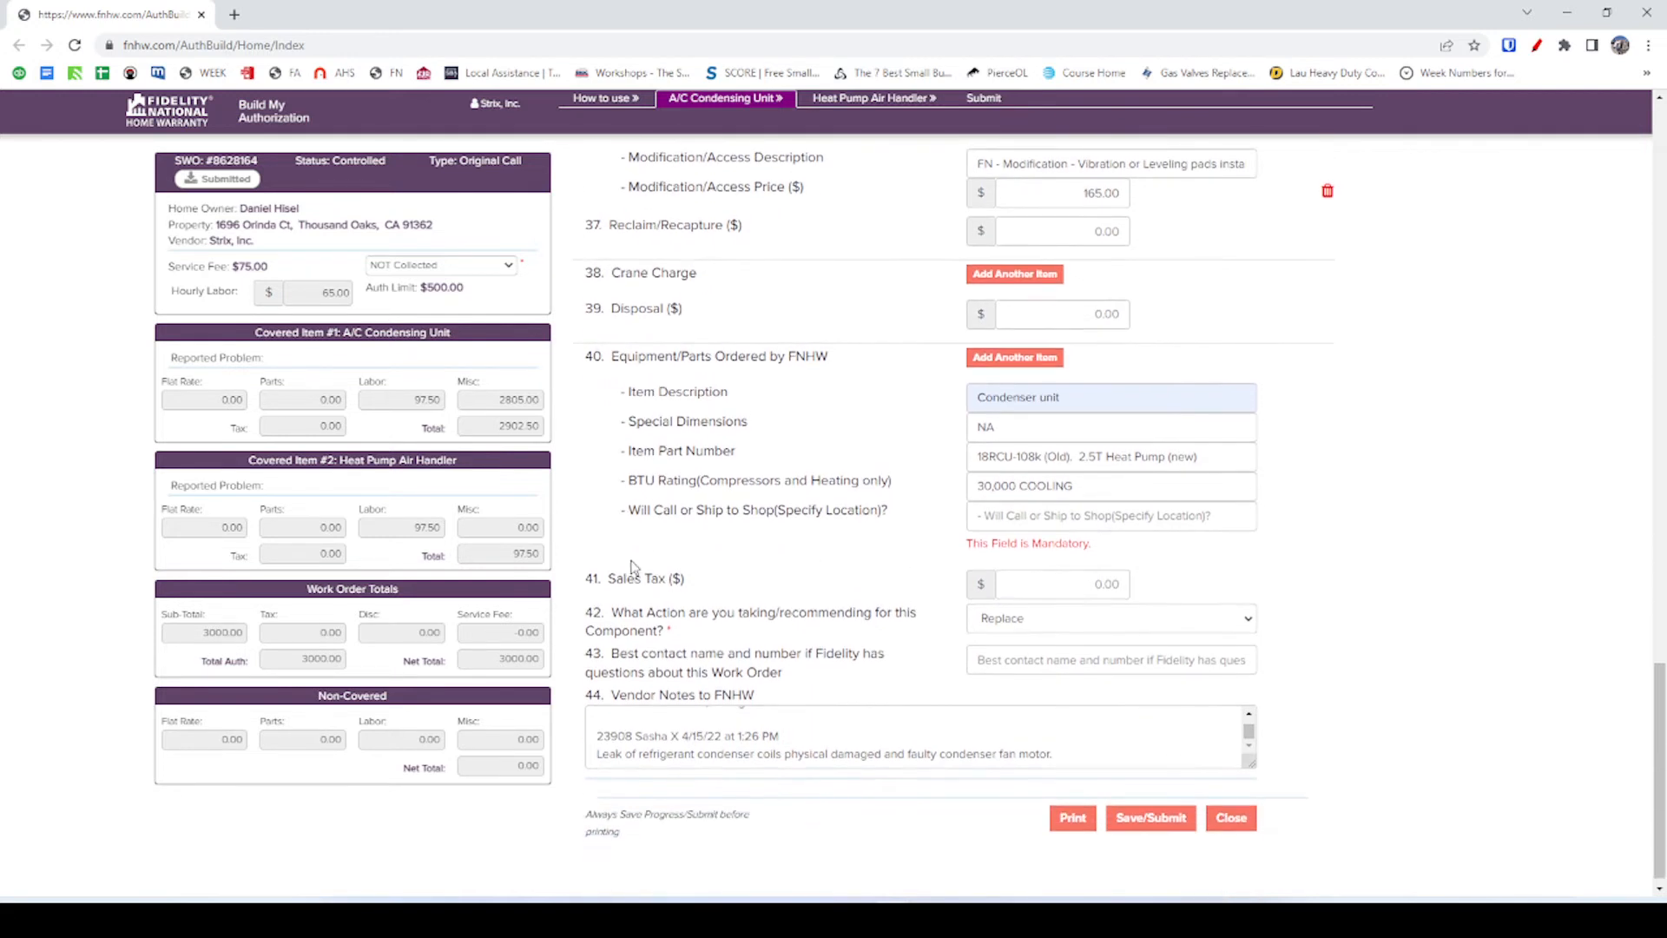
pyautogui.click(1026, 521)
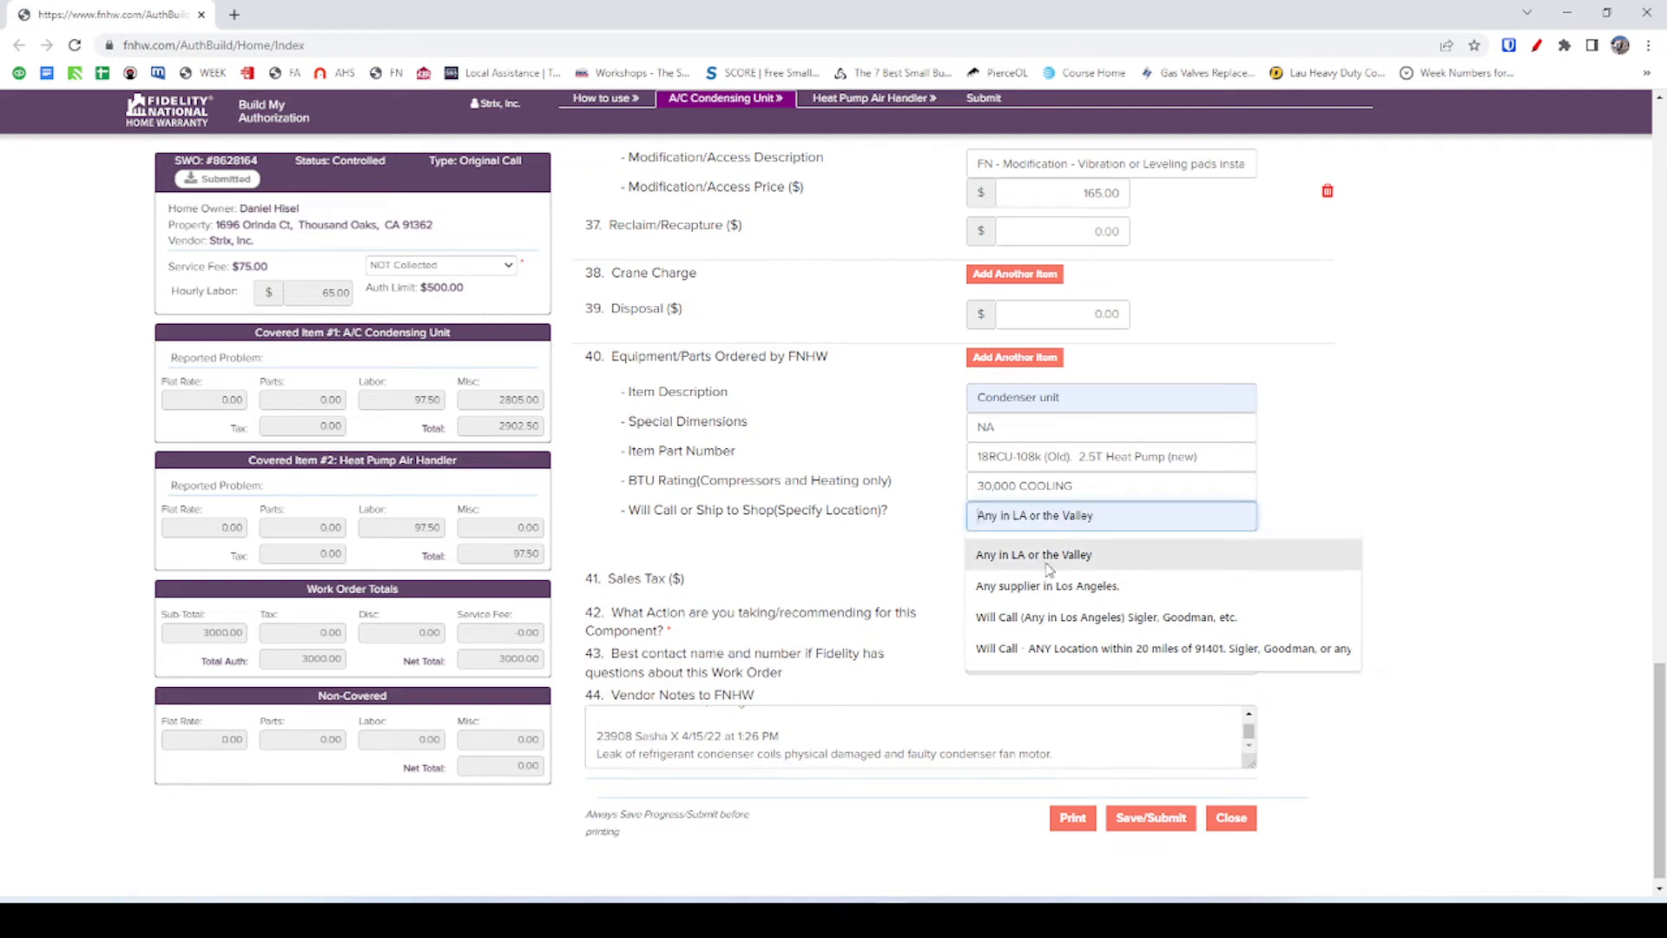
pyautogui.click(1076, 618)
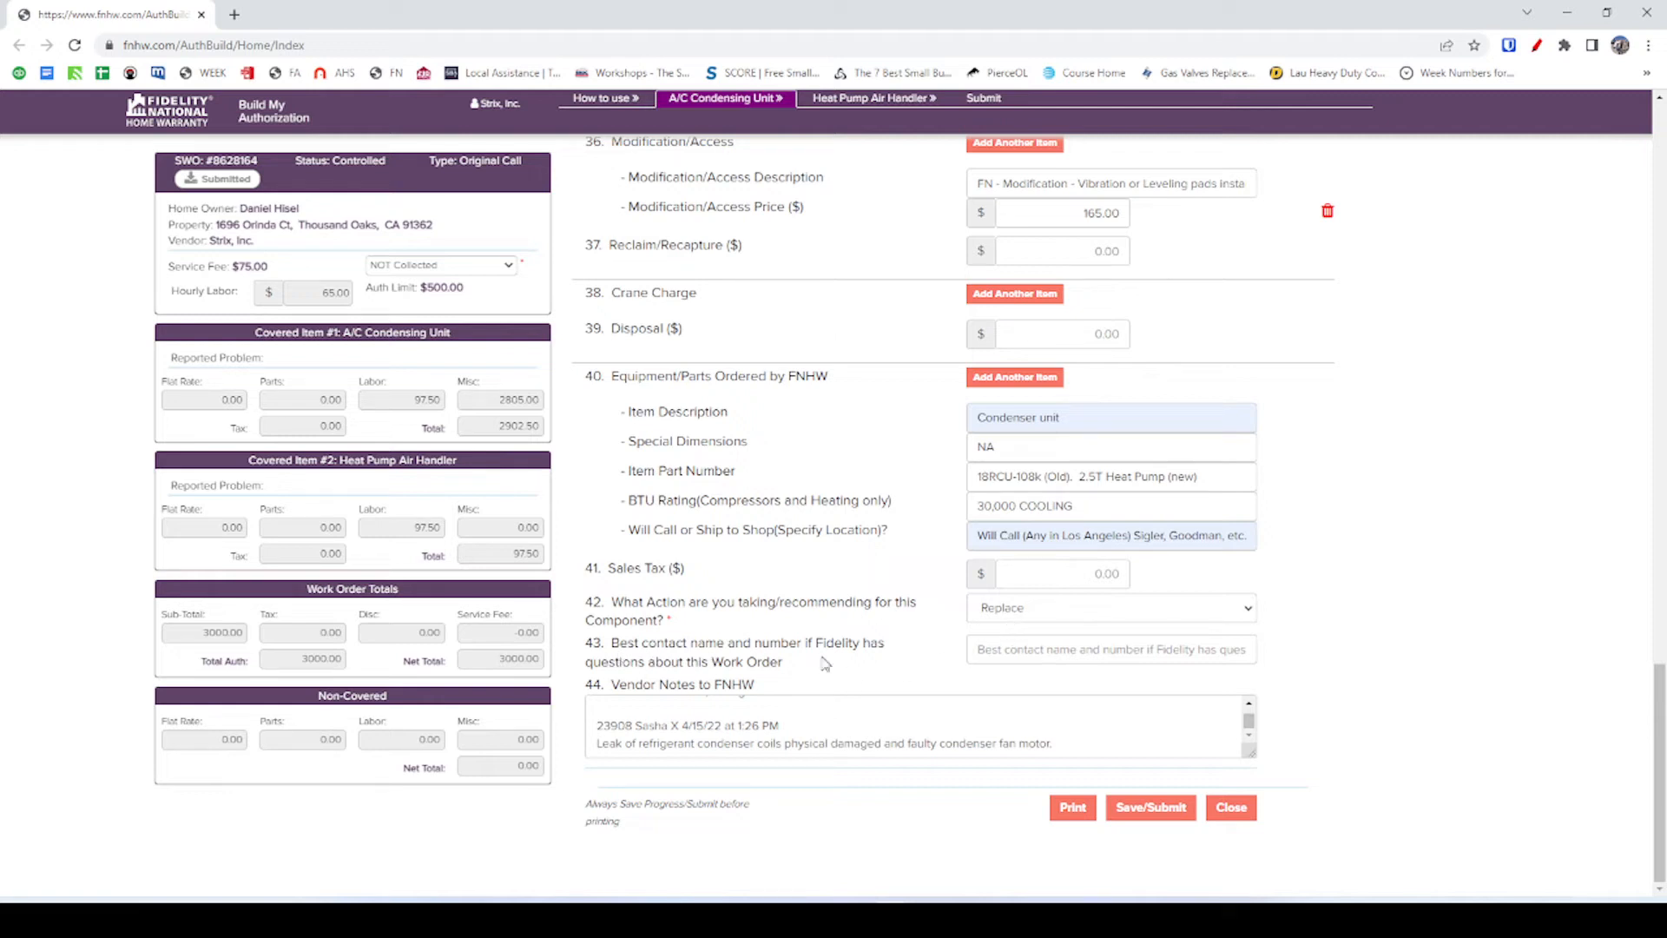
# Fill the best-contact field with the suggested phone number followed by the contact's first name.
pyautogui.click(1068, 649)
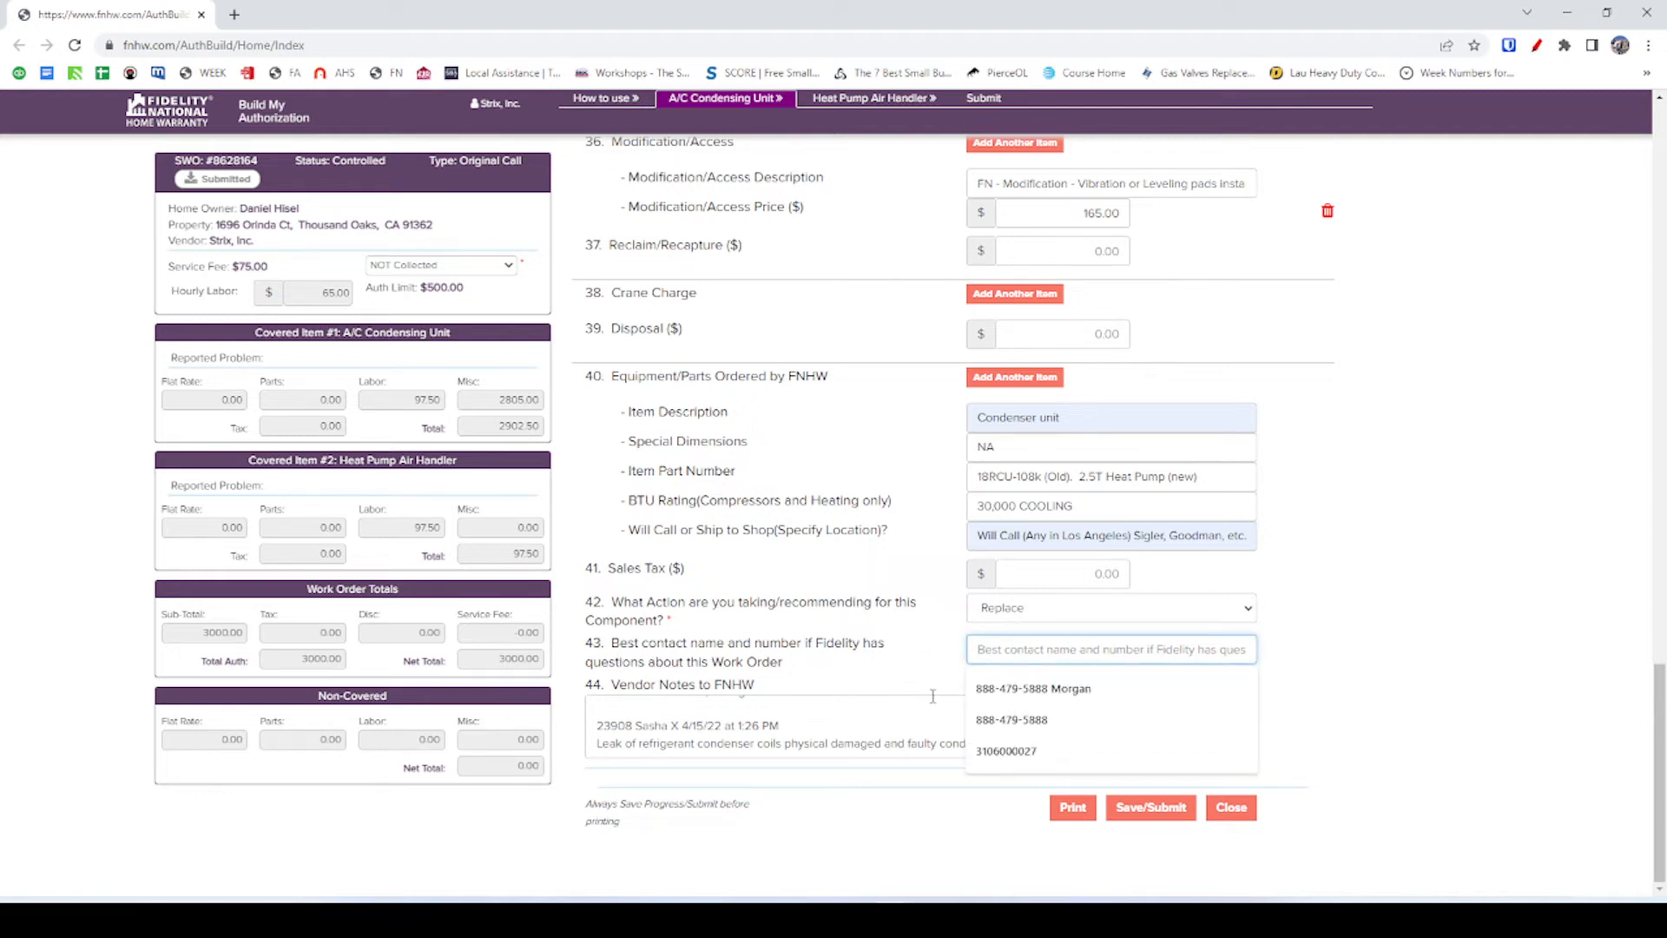
pyautogui.click(989, 720)
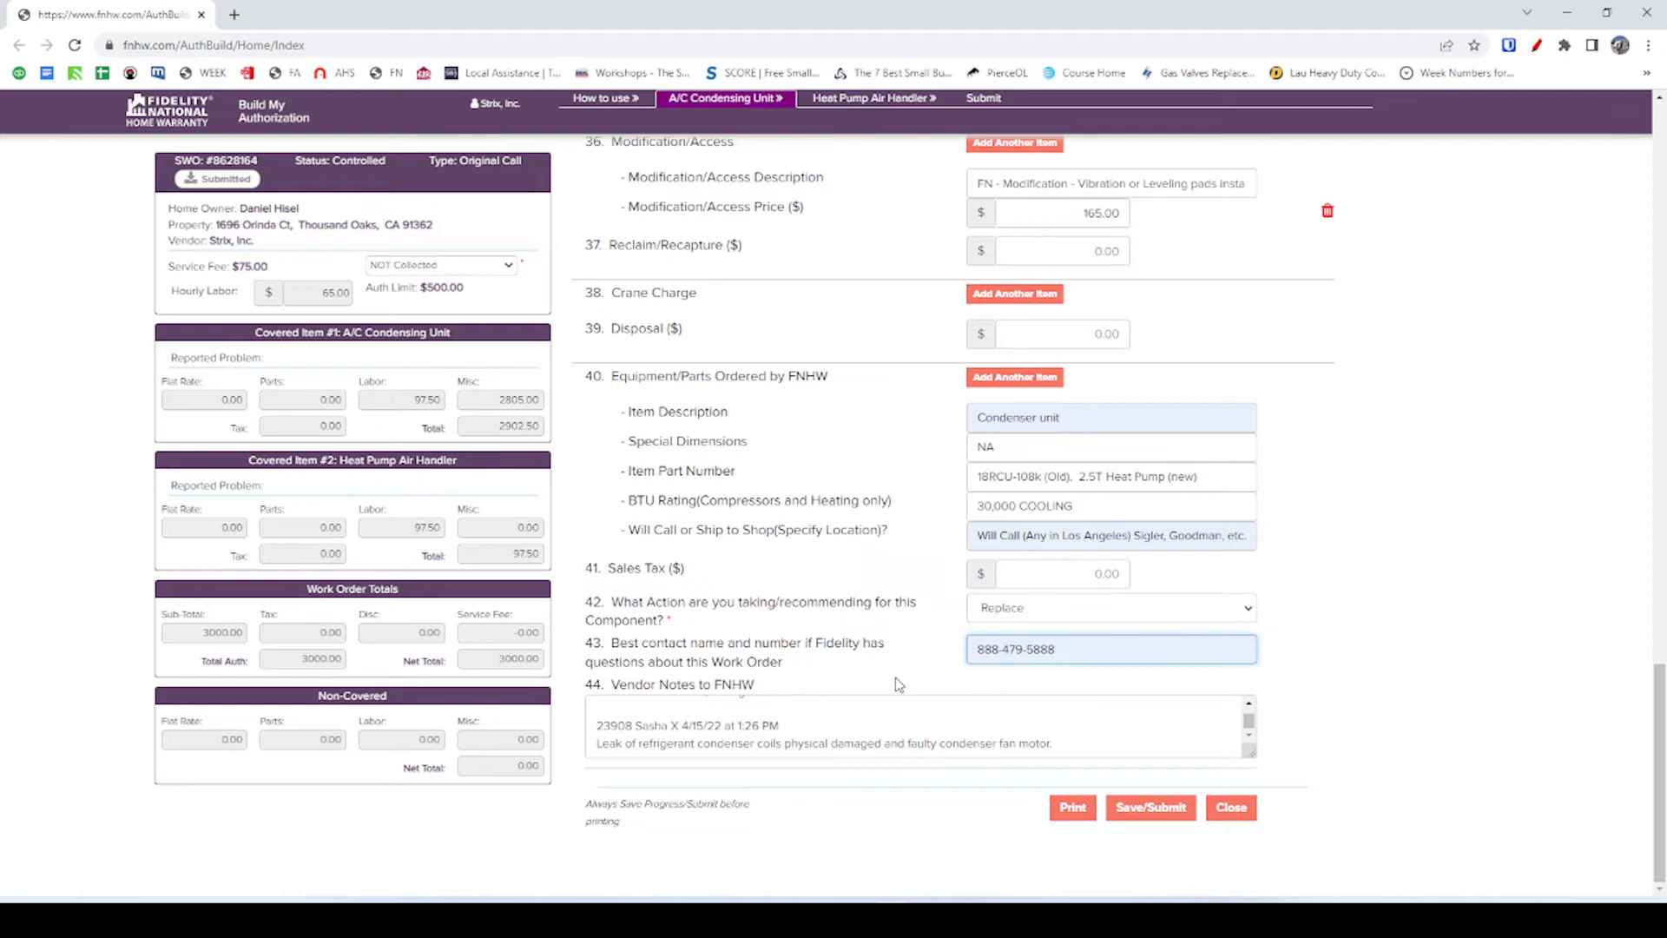
pyautogui.tripleClick(974, 652)
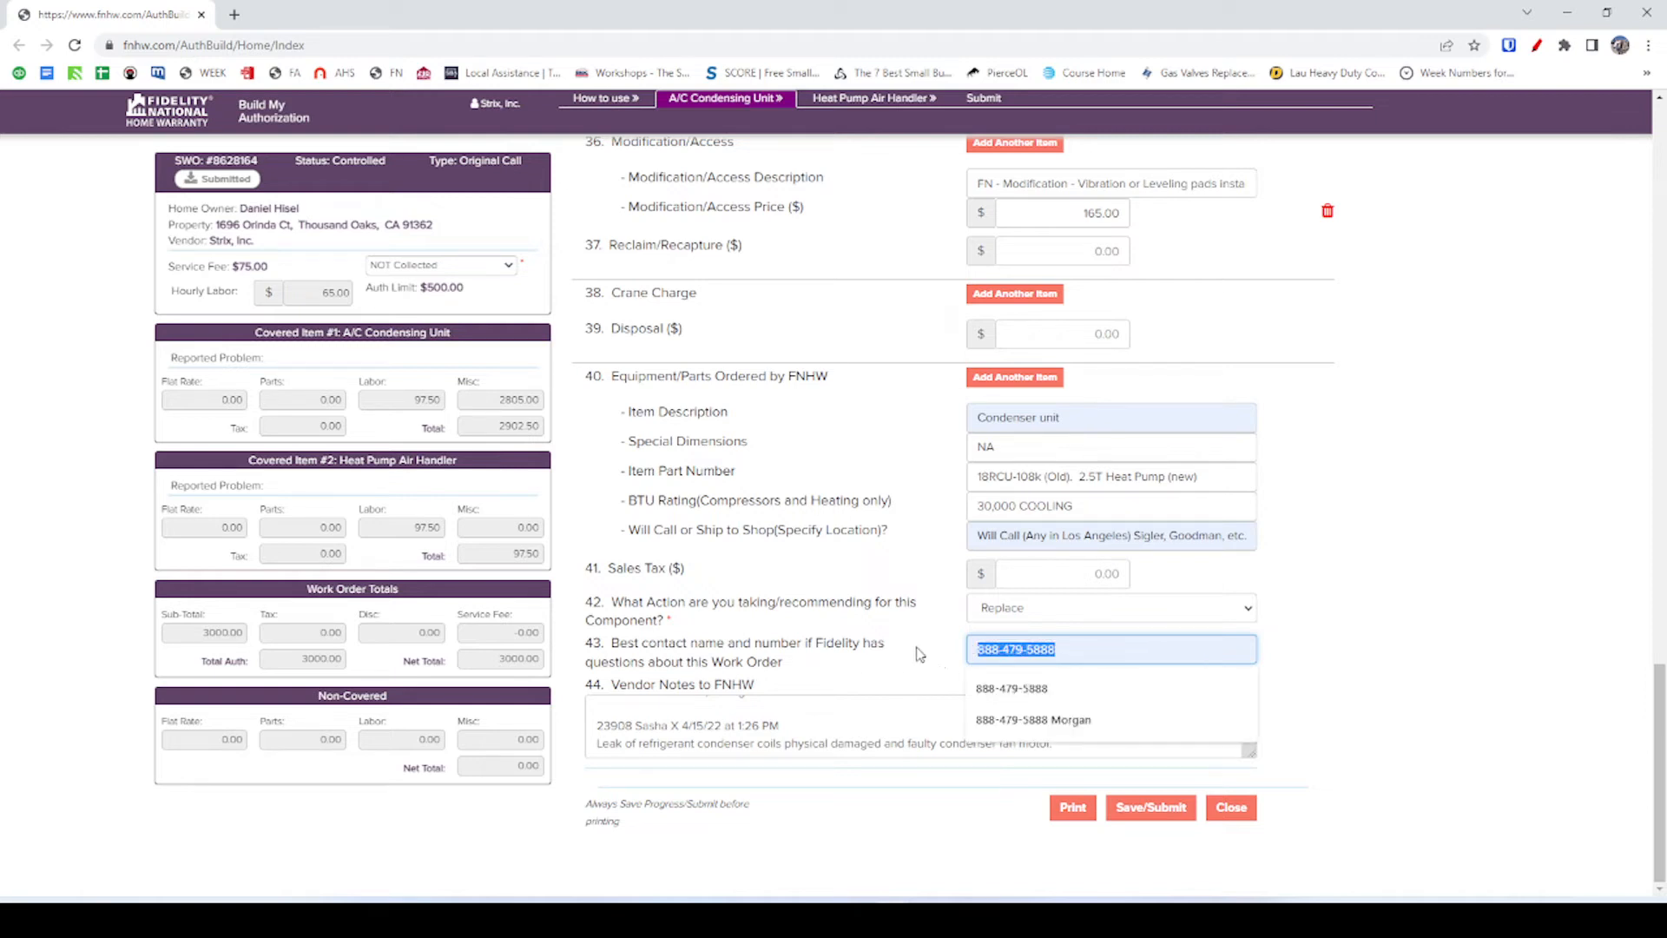
pyautogui.click(1103, 650)
pyautogui.write('Mike')
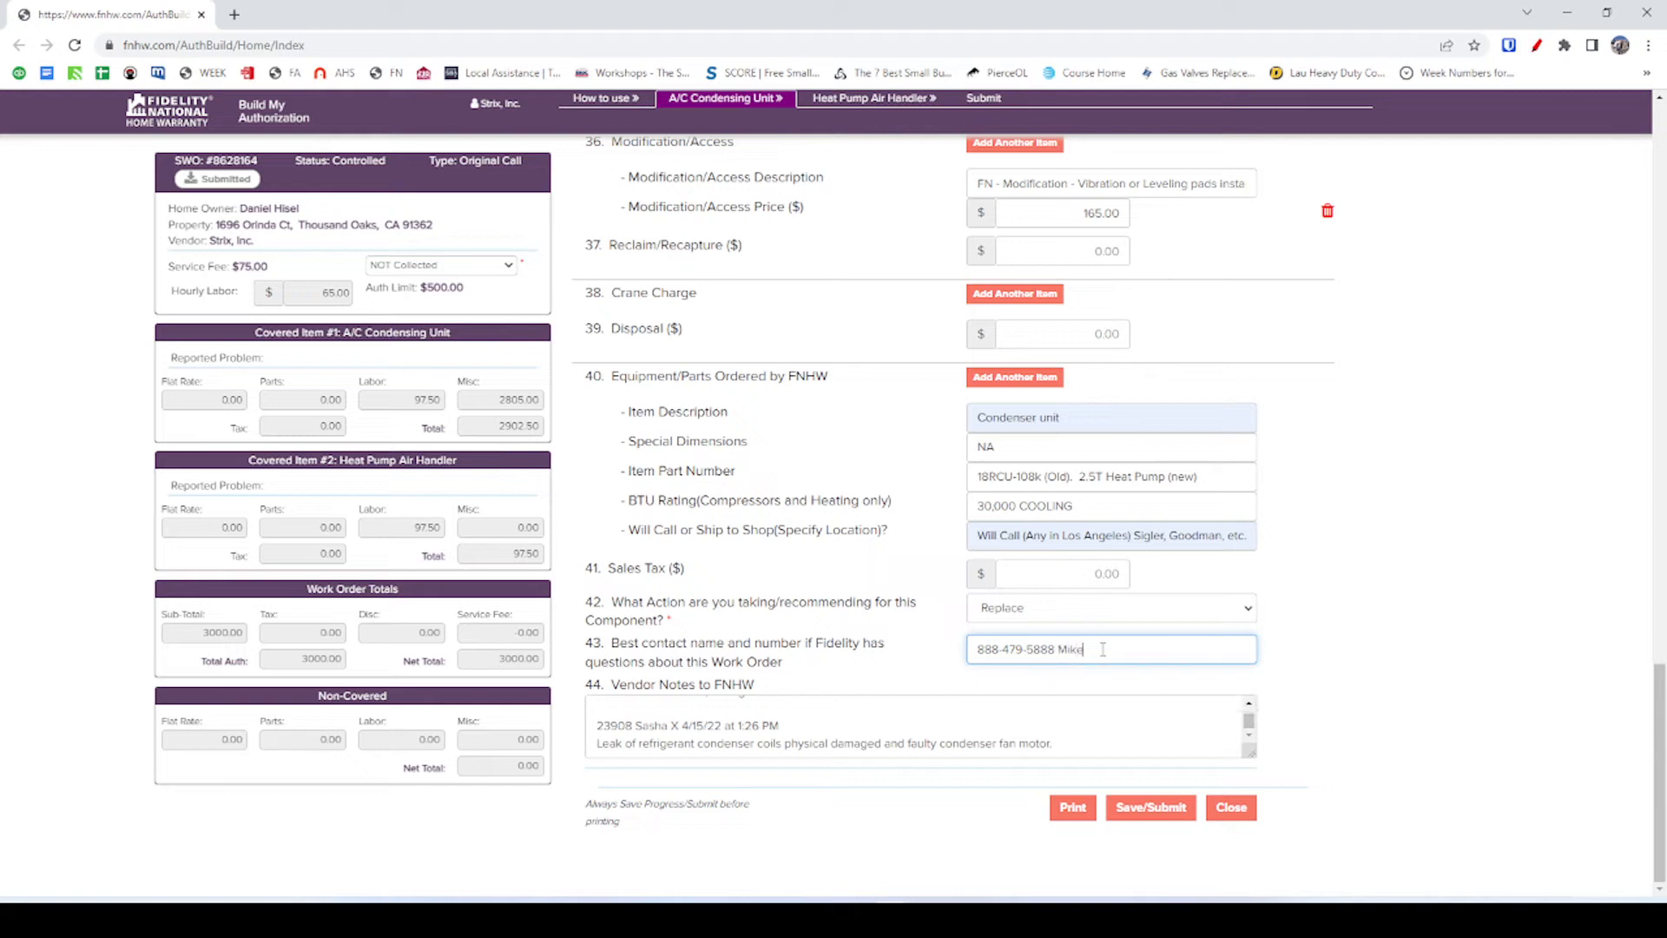
pyautogui.click(920, 672)
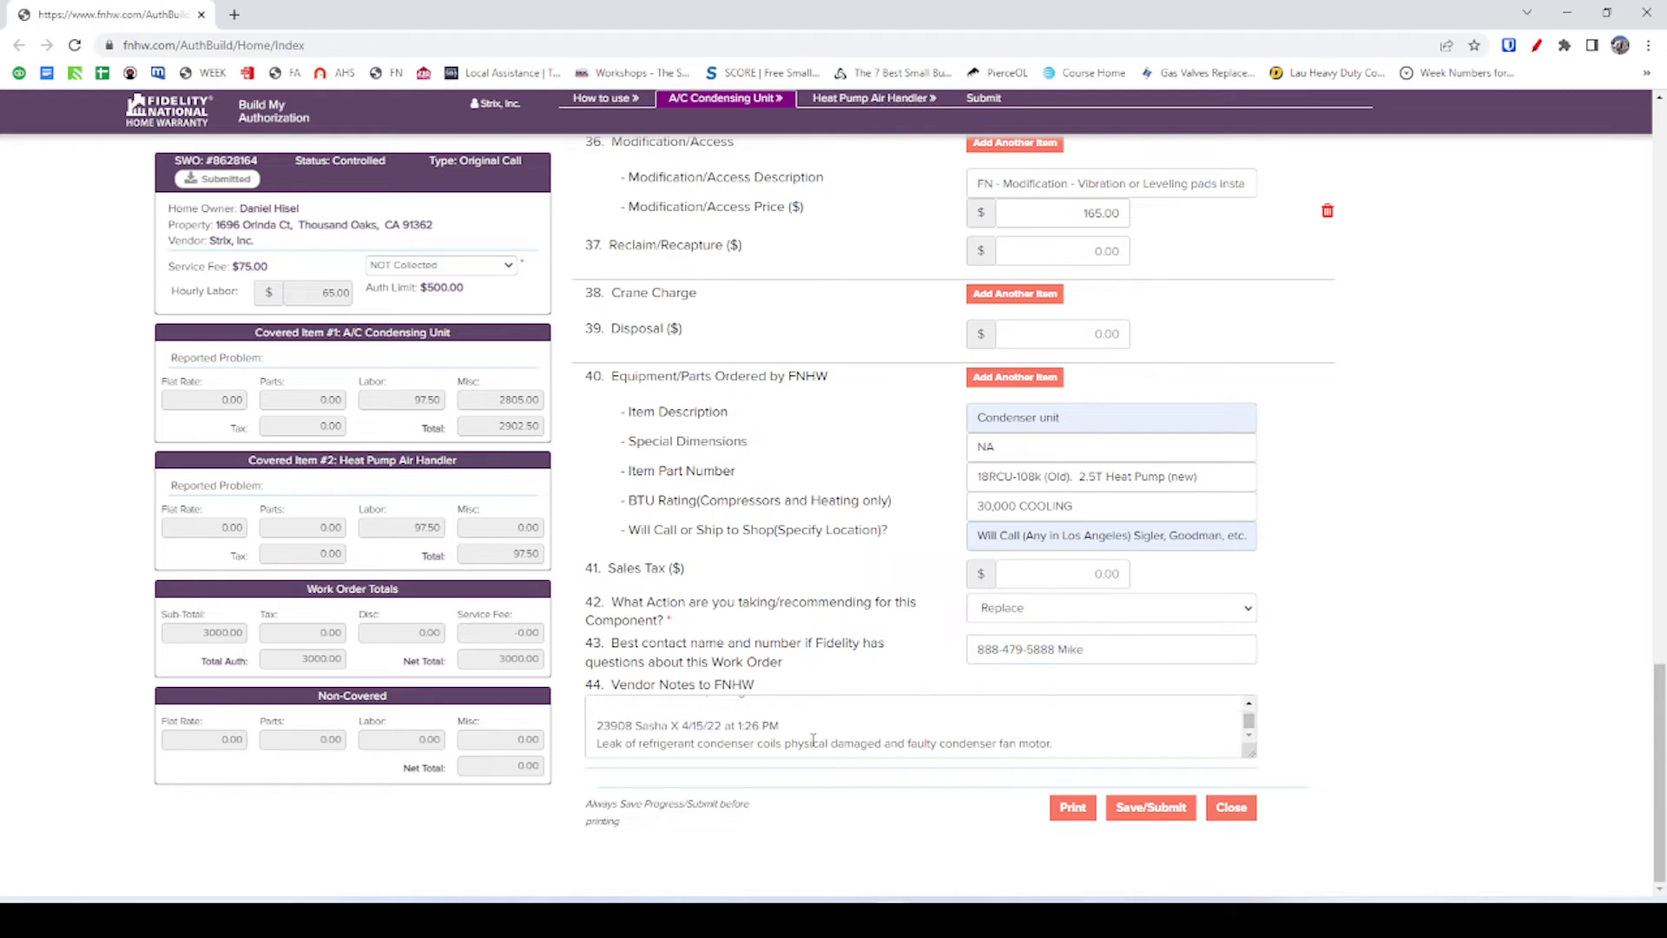
# Append 'We recommend replacing both the indoor and outdoor units.' on a new Vendor Notes line.
pyautogui.click(1248, 736)
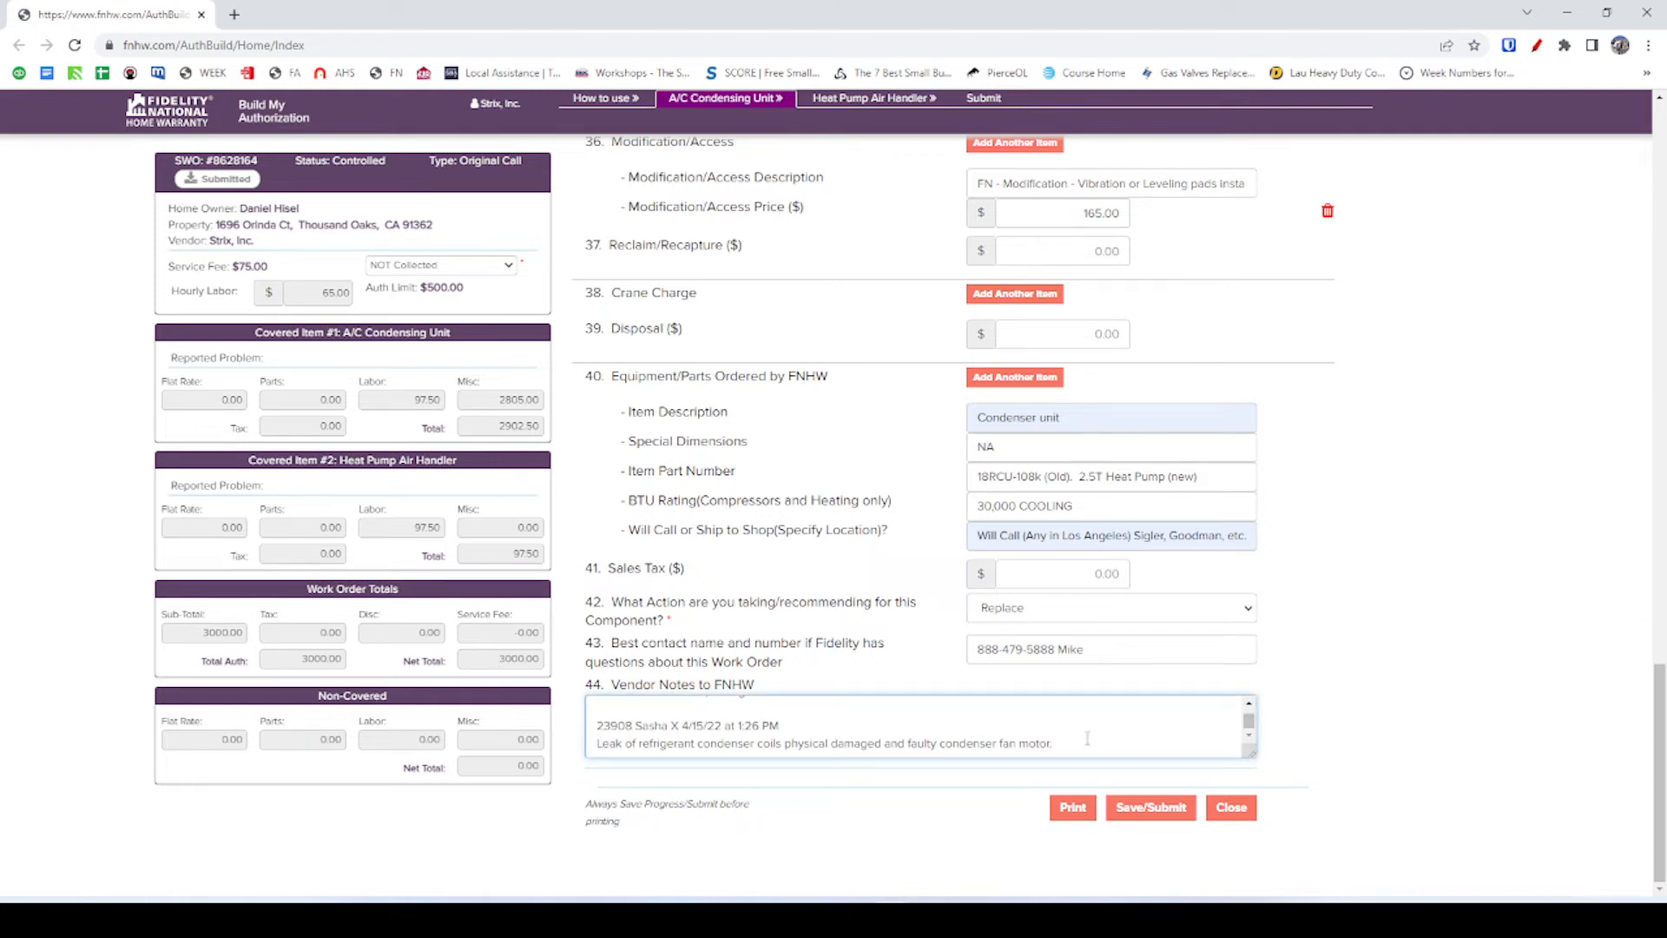
pyautogui.moveTo(1082, 748); pyautogui.dragTo(512, 734)
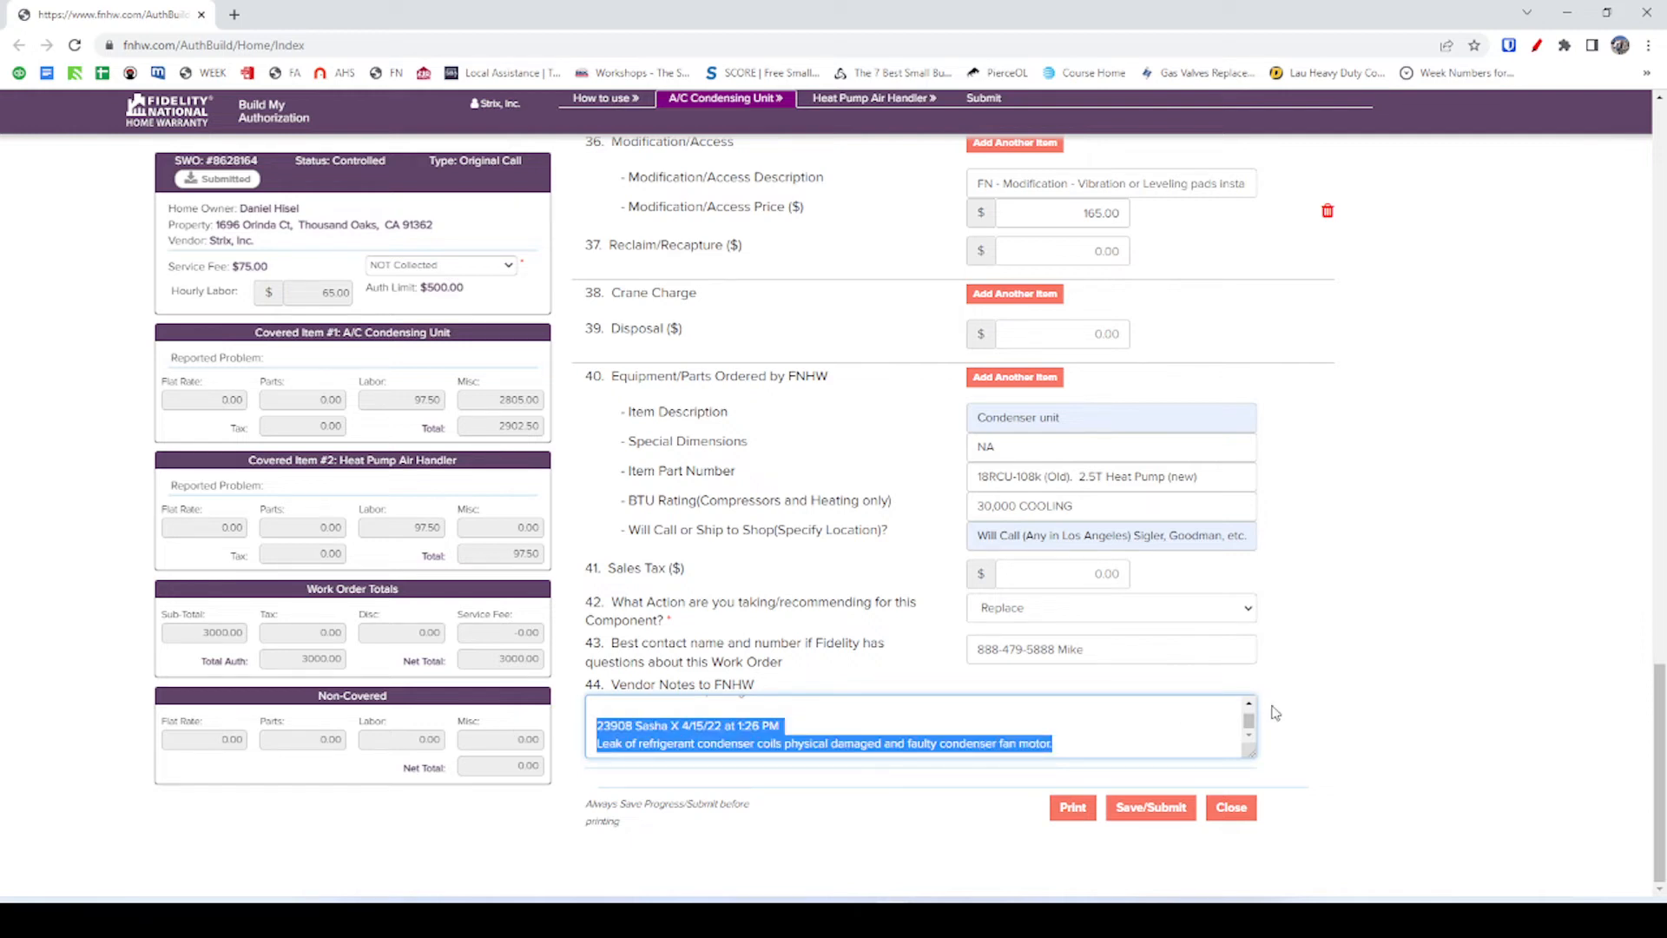
pyautogui.click(1060, 742)
pyautogui.press('Return')
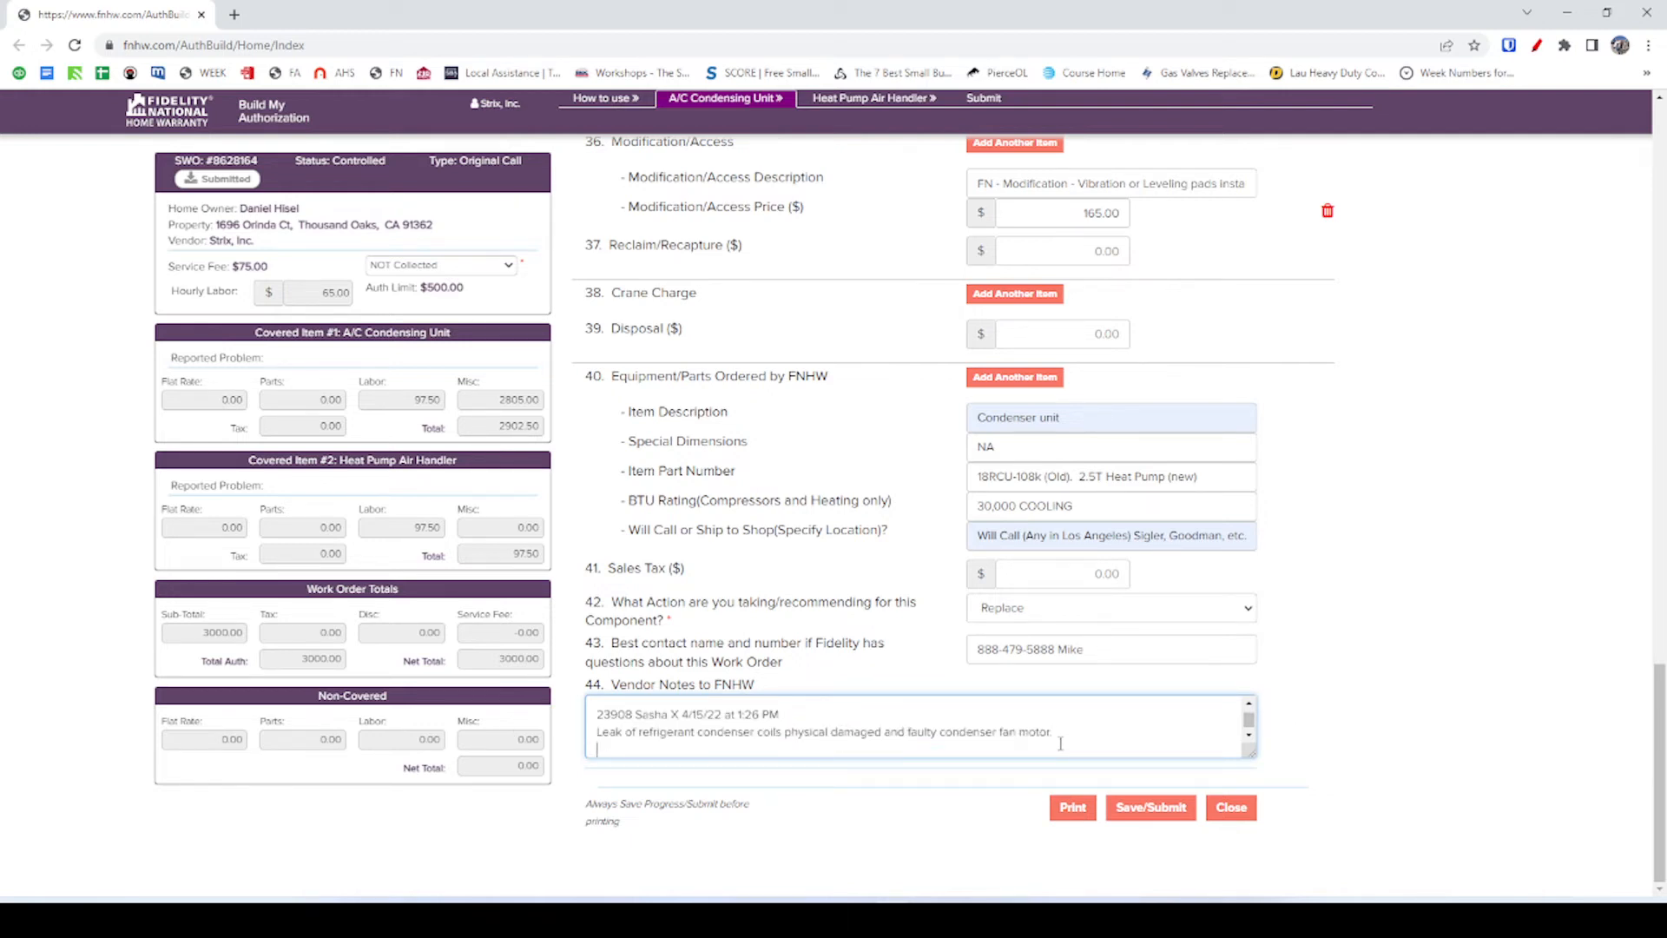
pyautogui.write('We ')
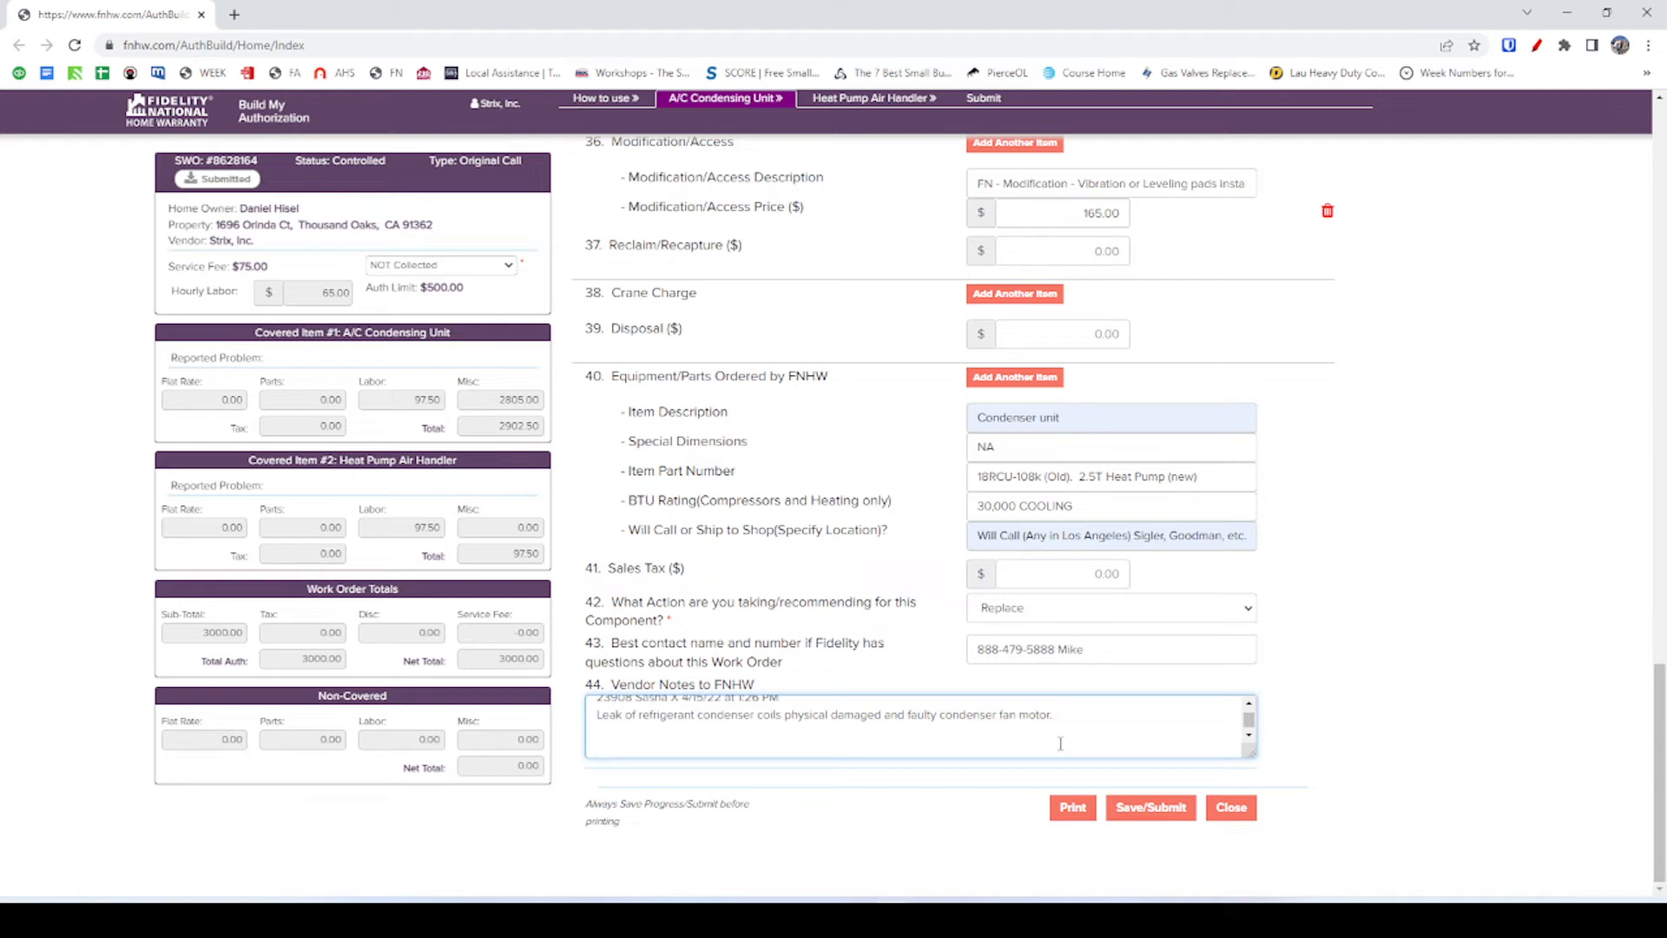
pyautogui.write('recommend replacing both the indoor and out')
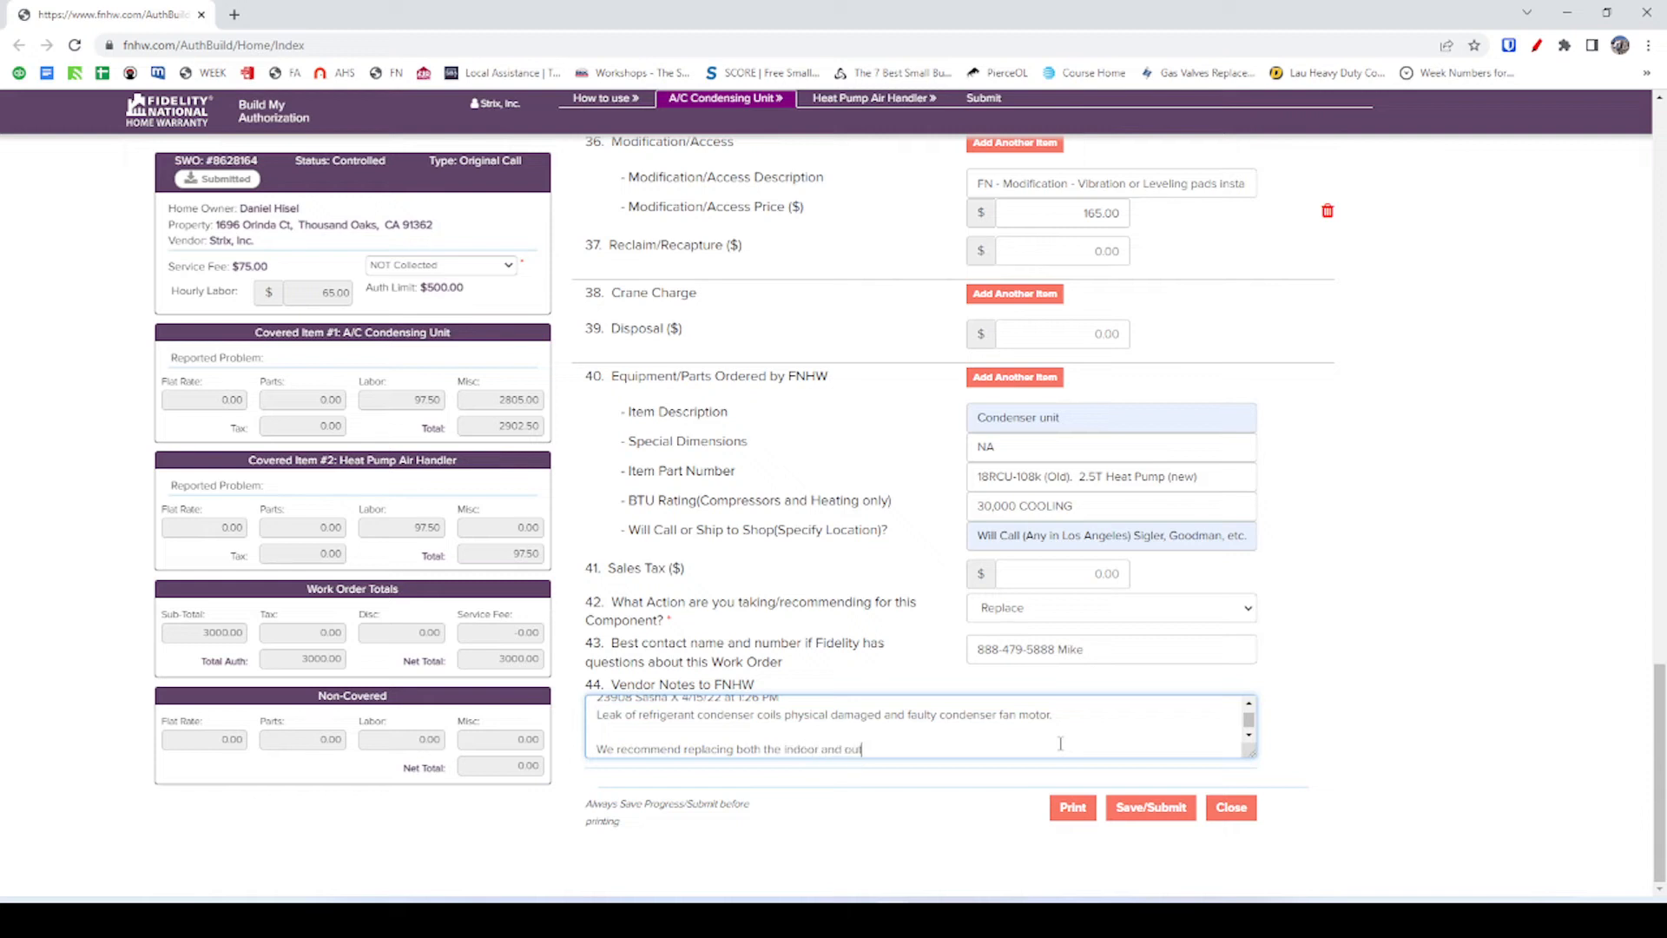
pyautogui.write('door units.')
pyautogui.scroll(-1, 953, 719)
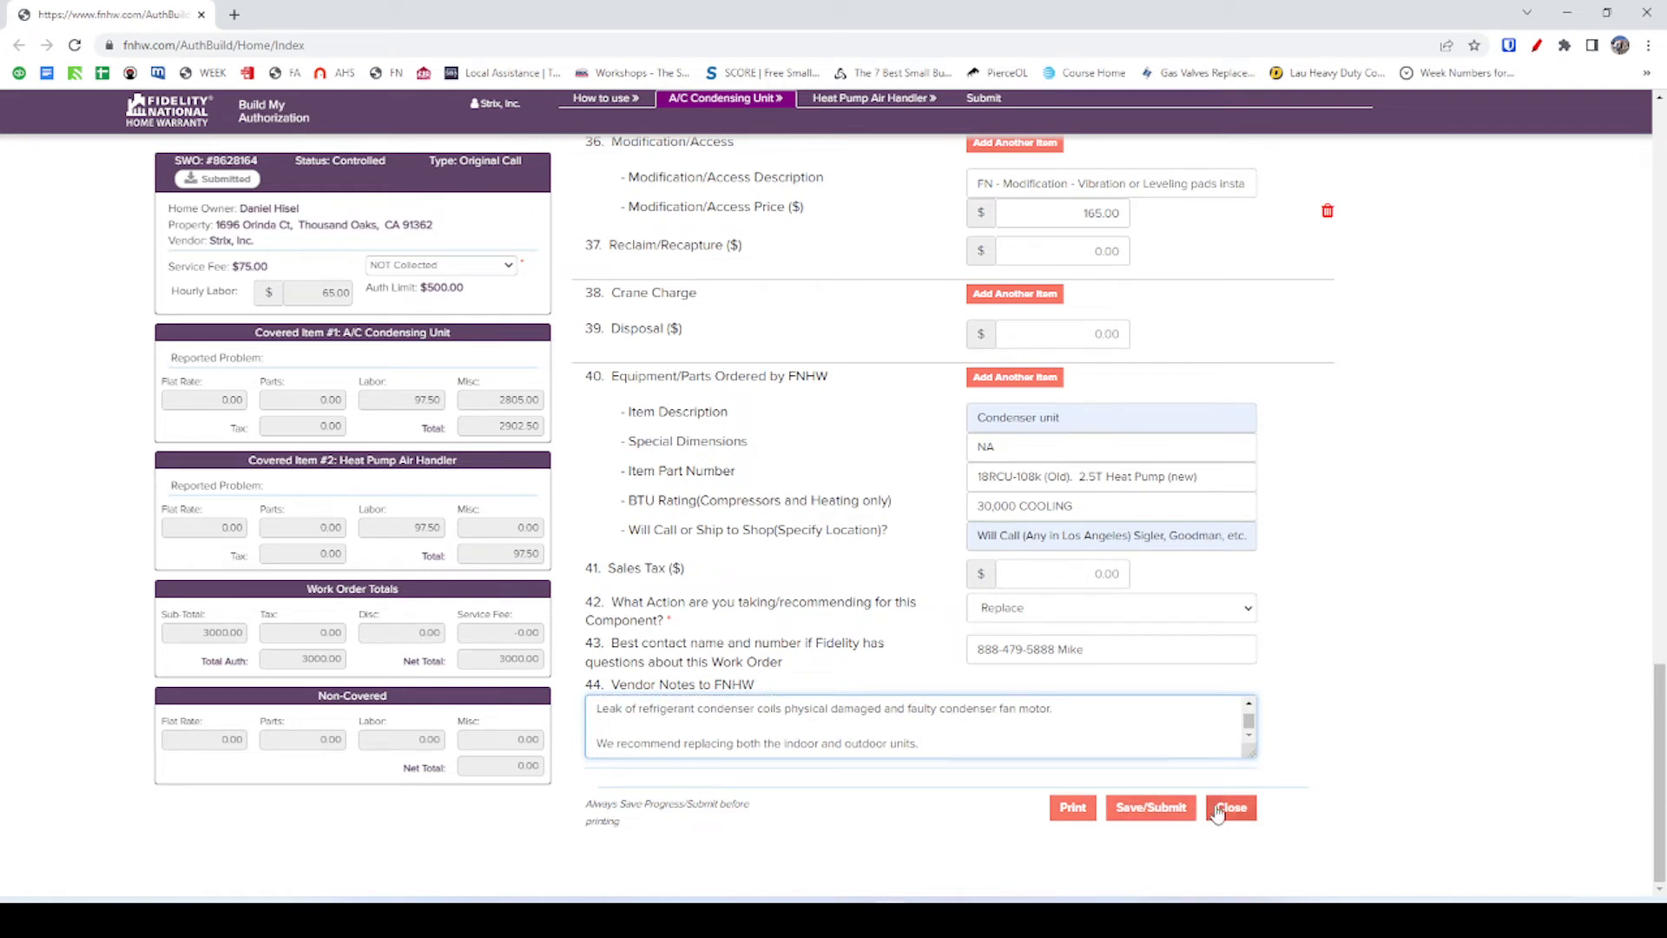
# Tick the $3000.00 total confirmation on the Submit tab, then switch to the Heat Pump Air Handler form.
pyautogui.click(1151, 807)
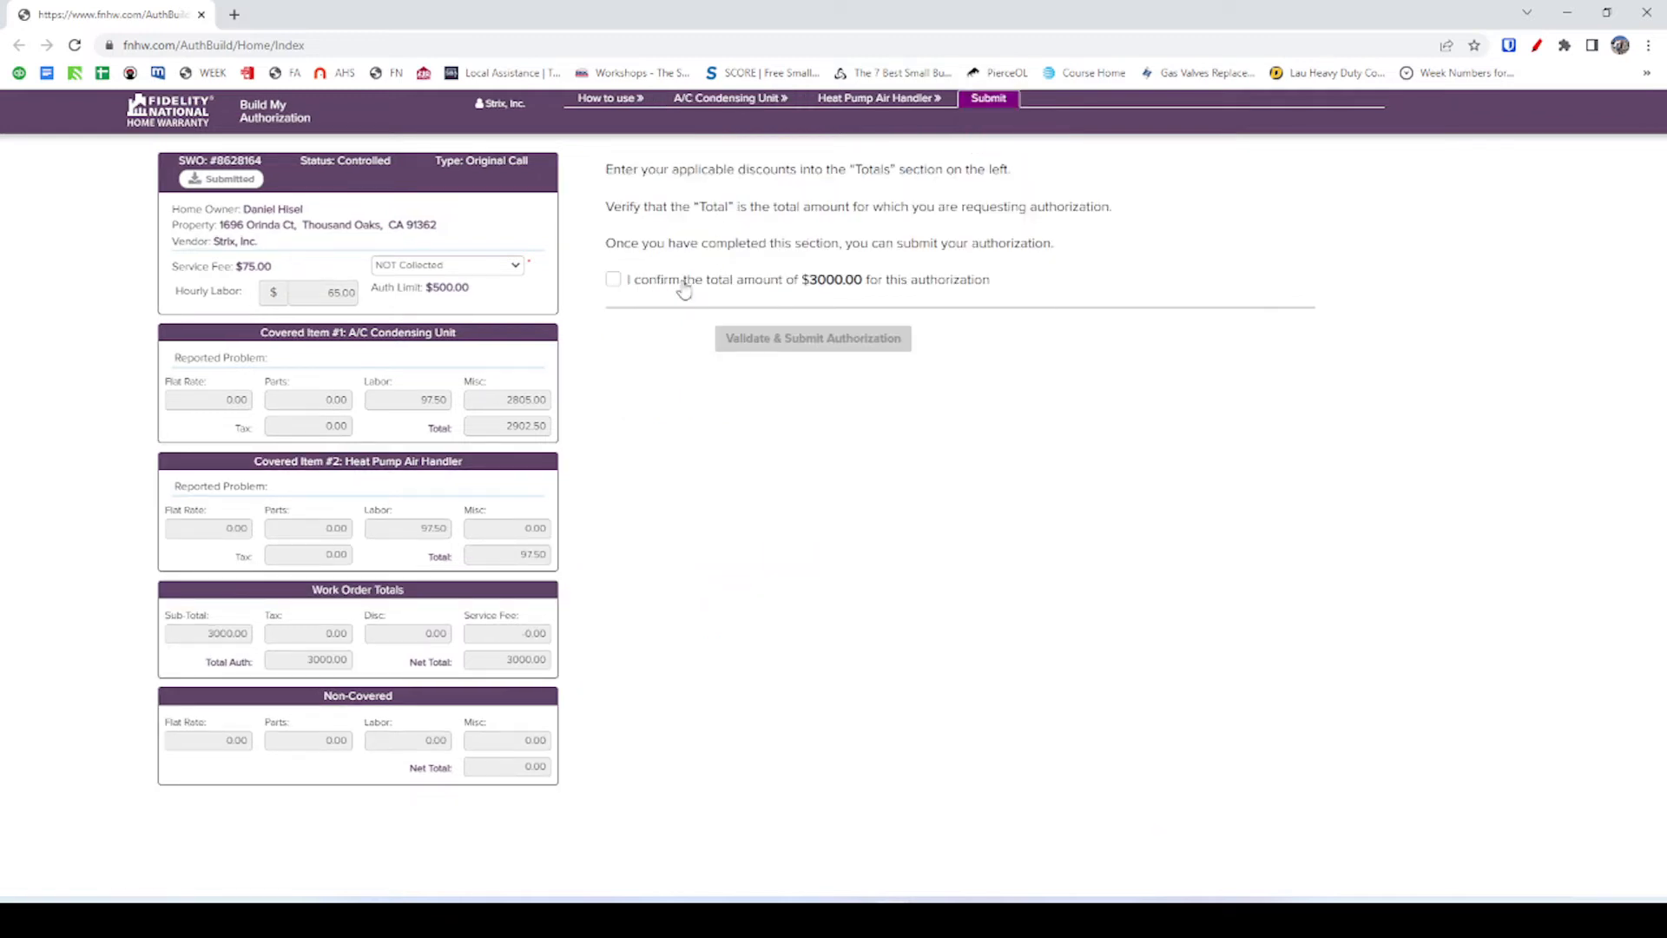
pyautogui.click(613, 279)
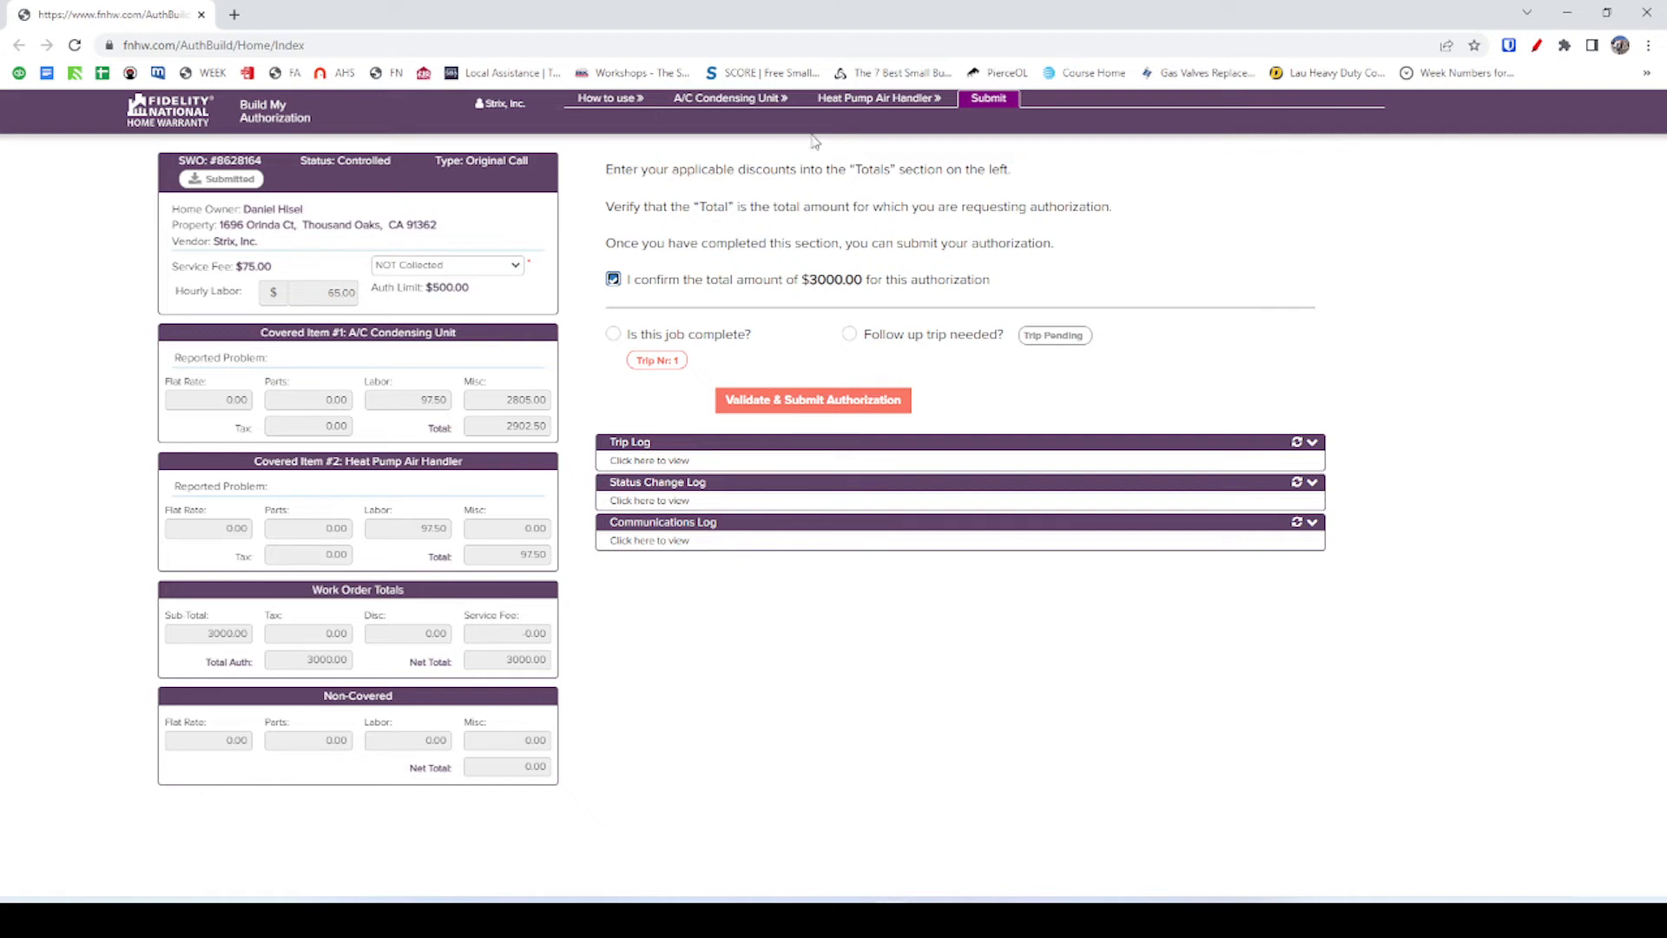
pyautogui.click(878, 98)
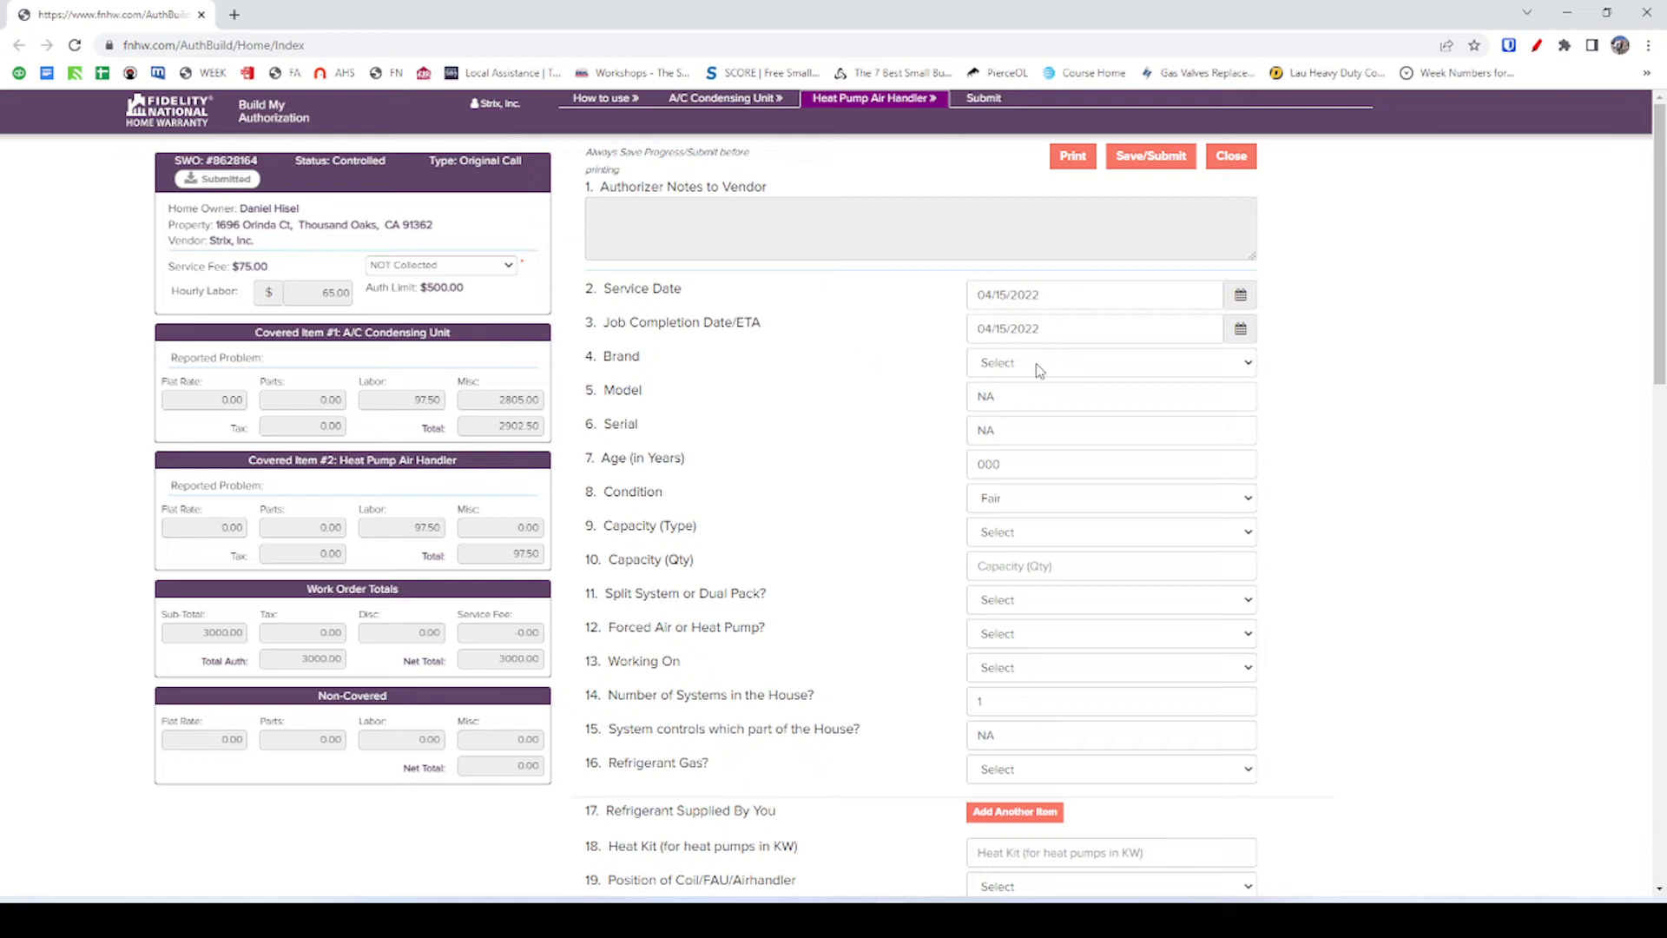
# Choose BDP Co. as the condensing unit brand, then review the Heat Pump Air Handler form.
pyautogui.click(724, 100)
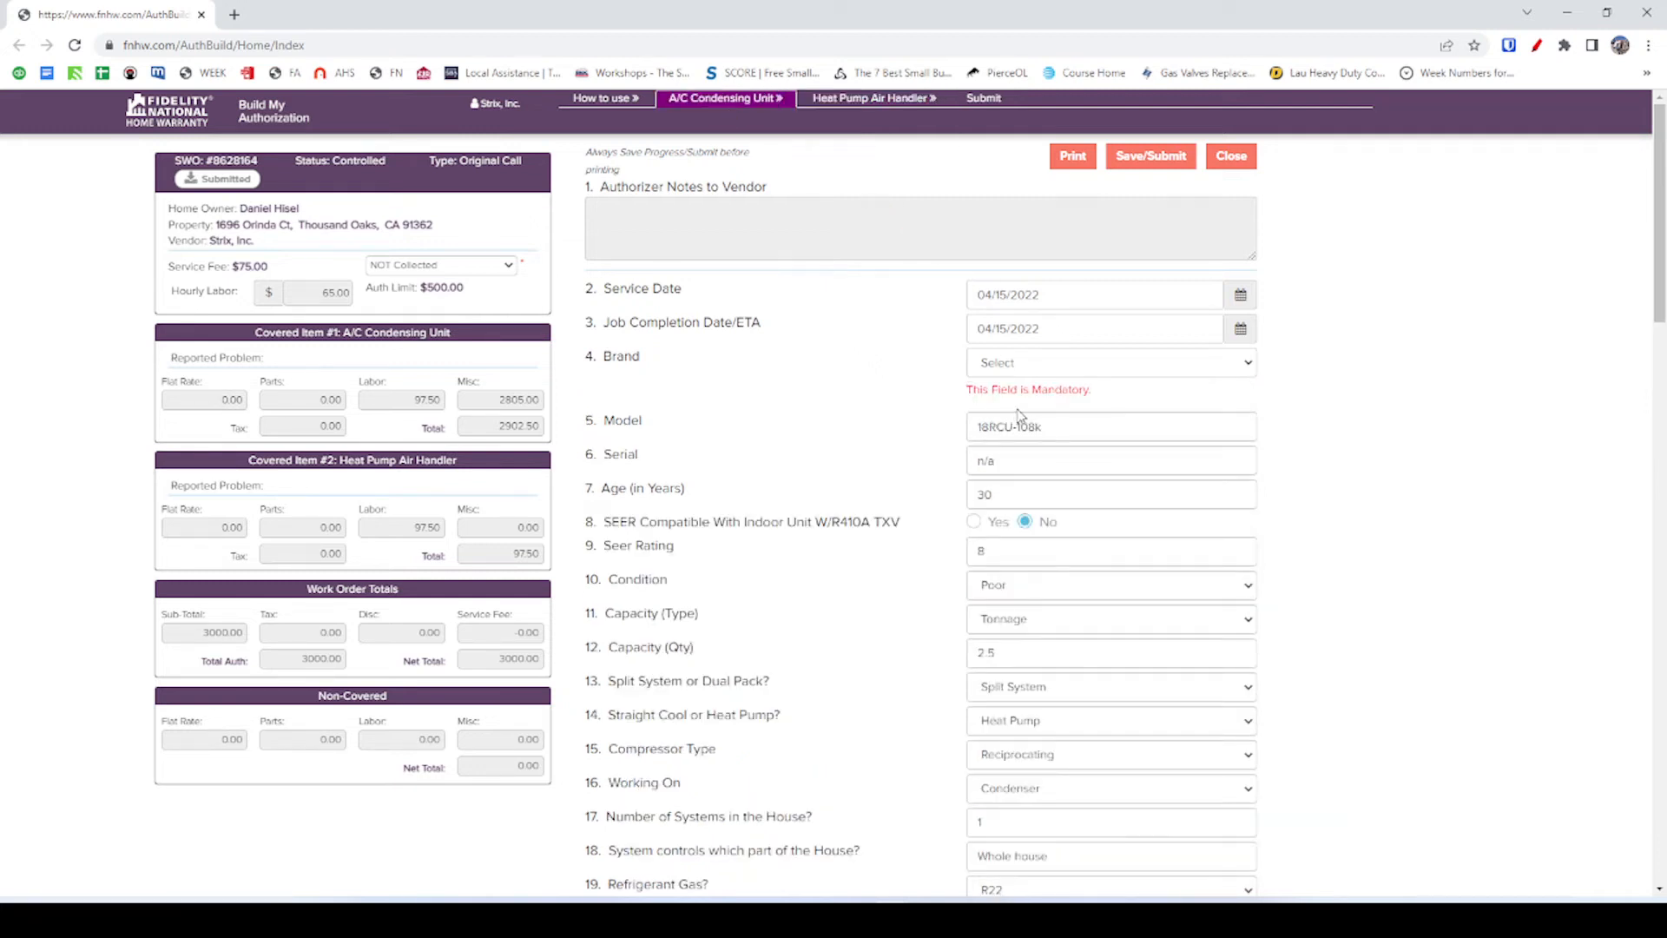
pyautogui.scroll(-2, 1007, 462)
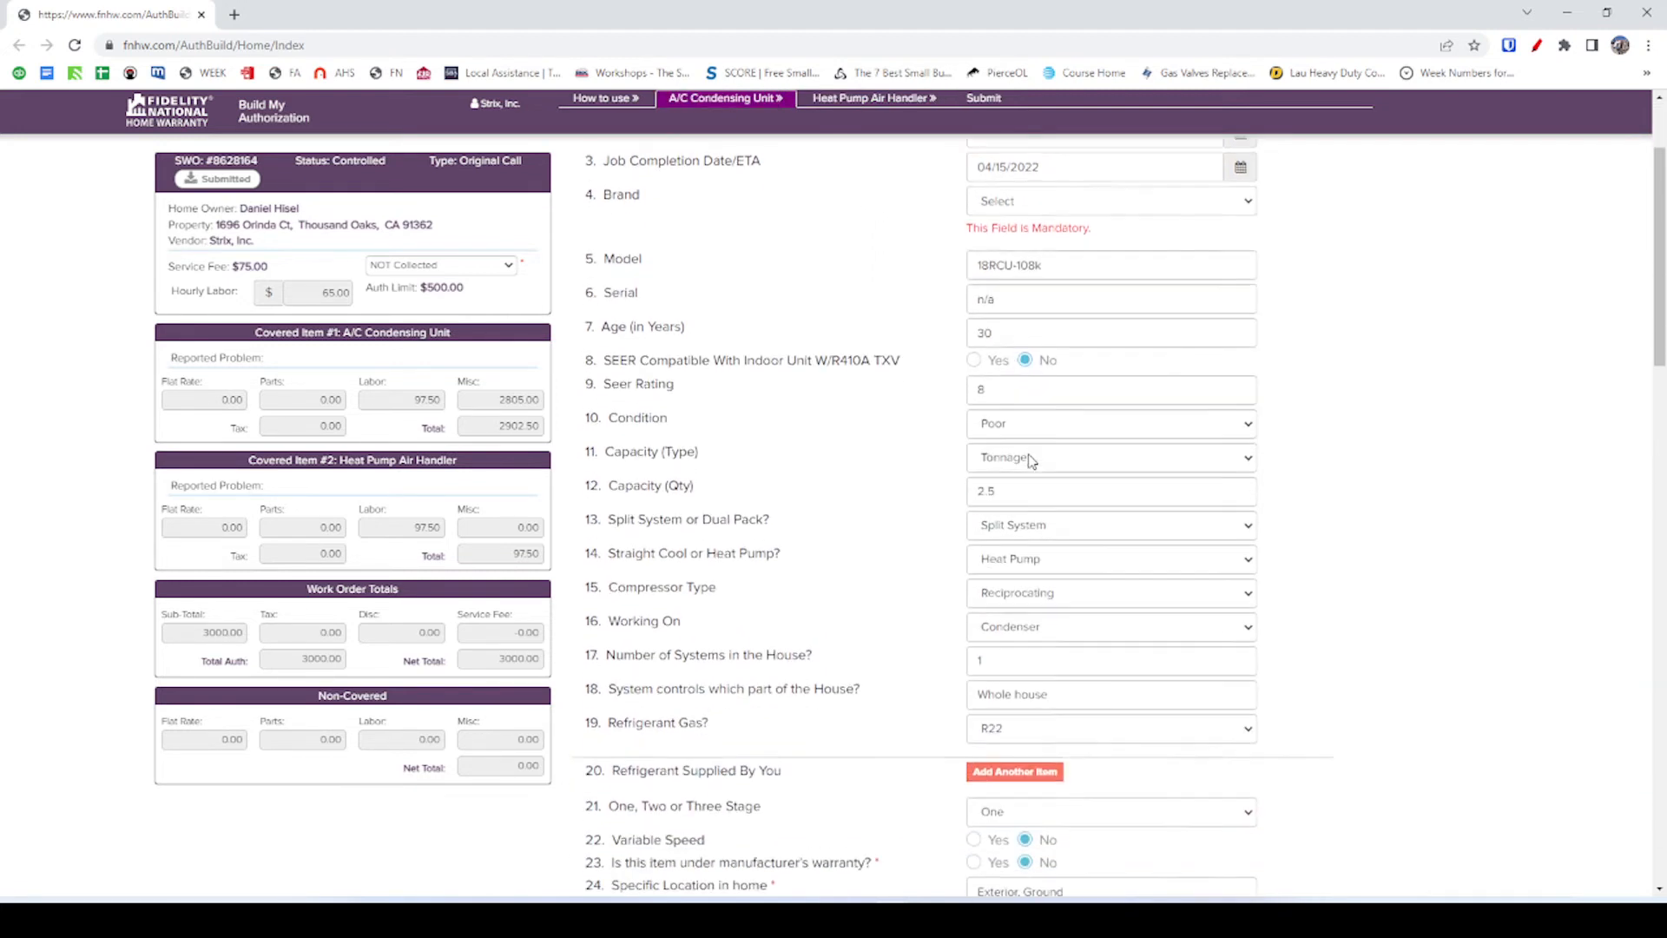
pyautogui.scroll(2, 1038, 464)
pyautogui.click(1027, 369)
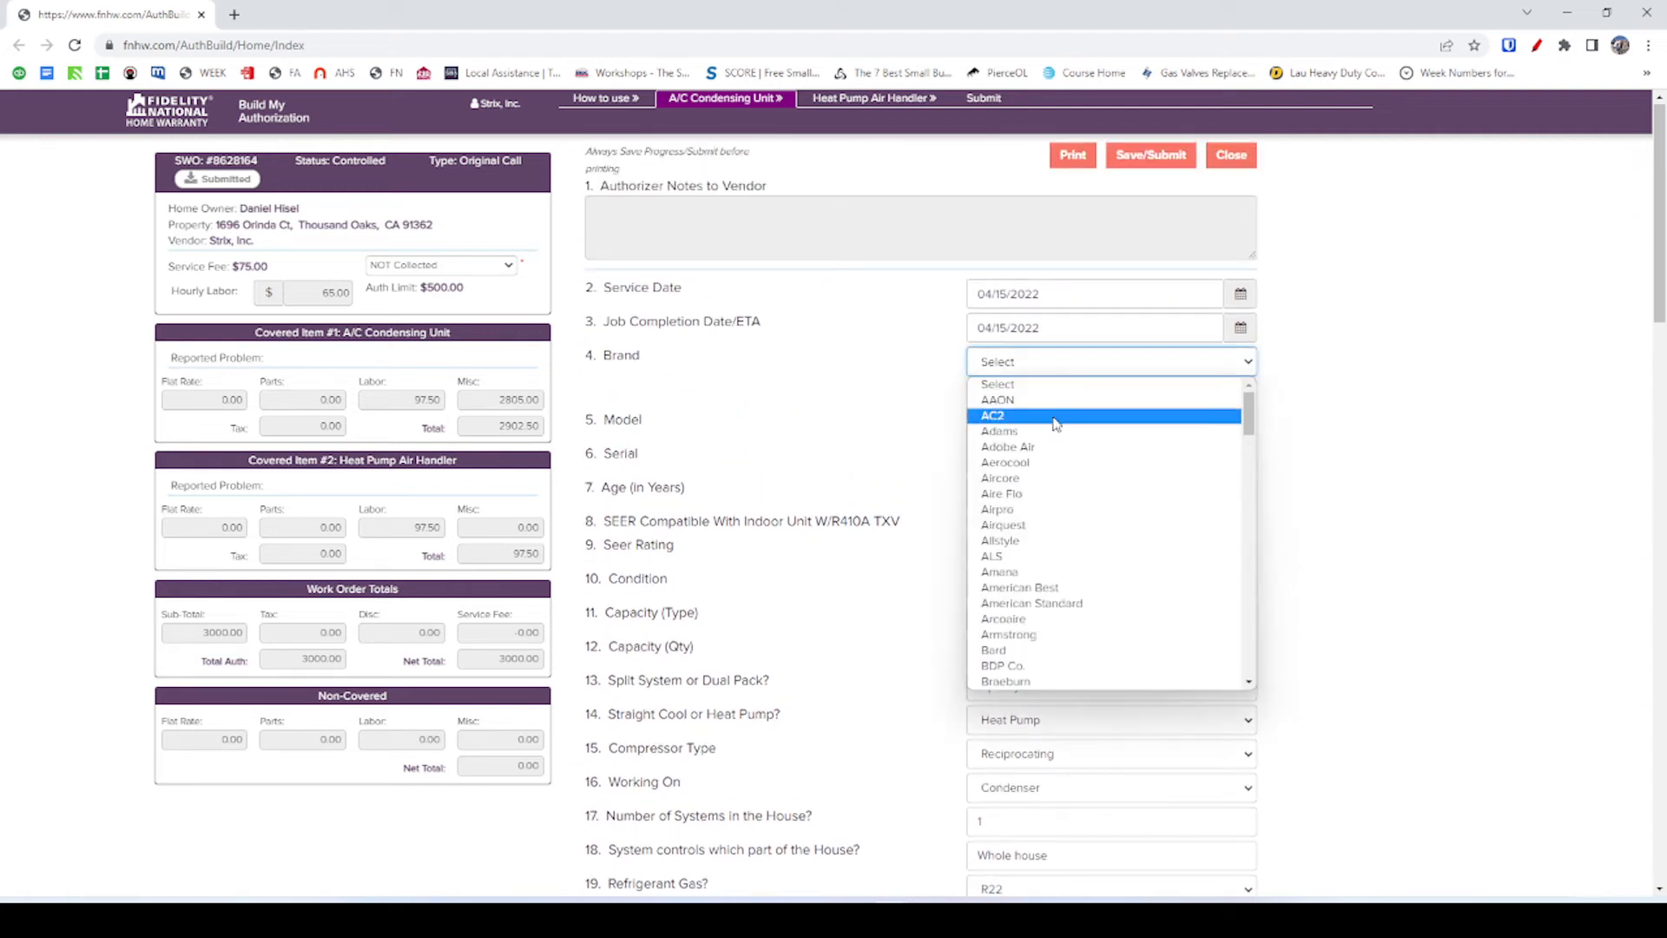
pyautogui.click(1041, 665)
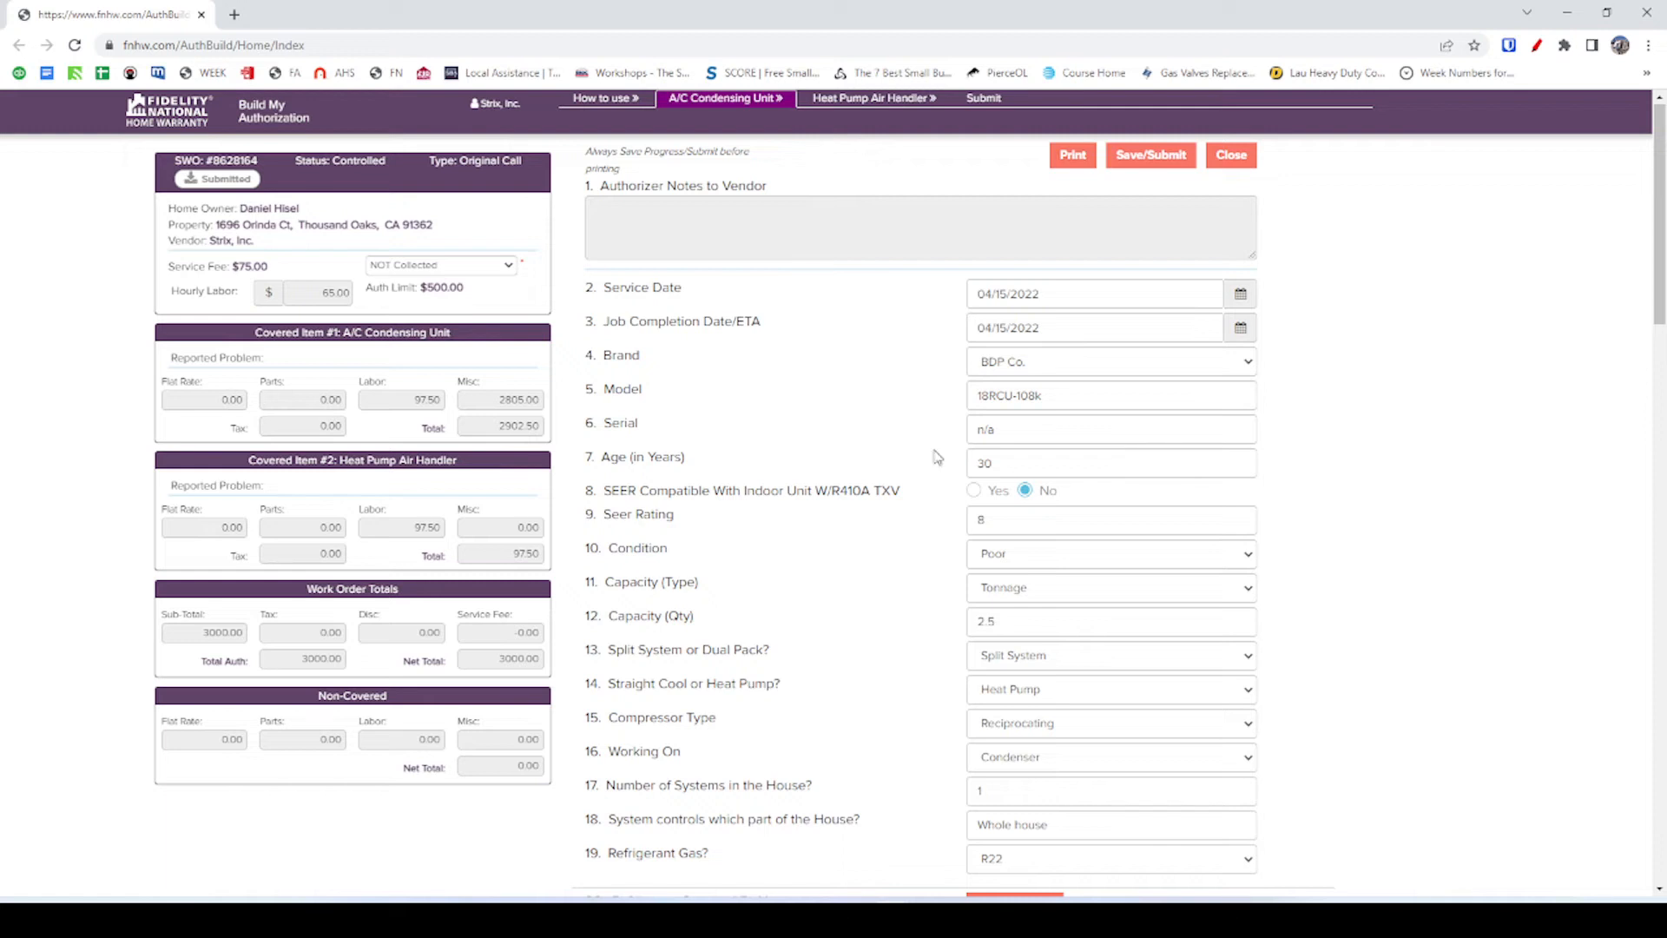
pyautogui.click(868, 99)
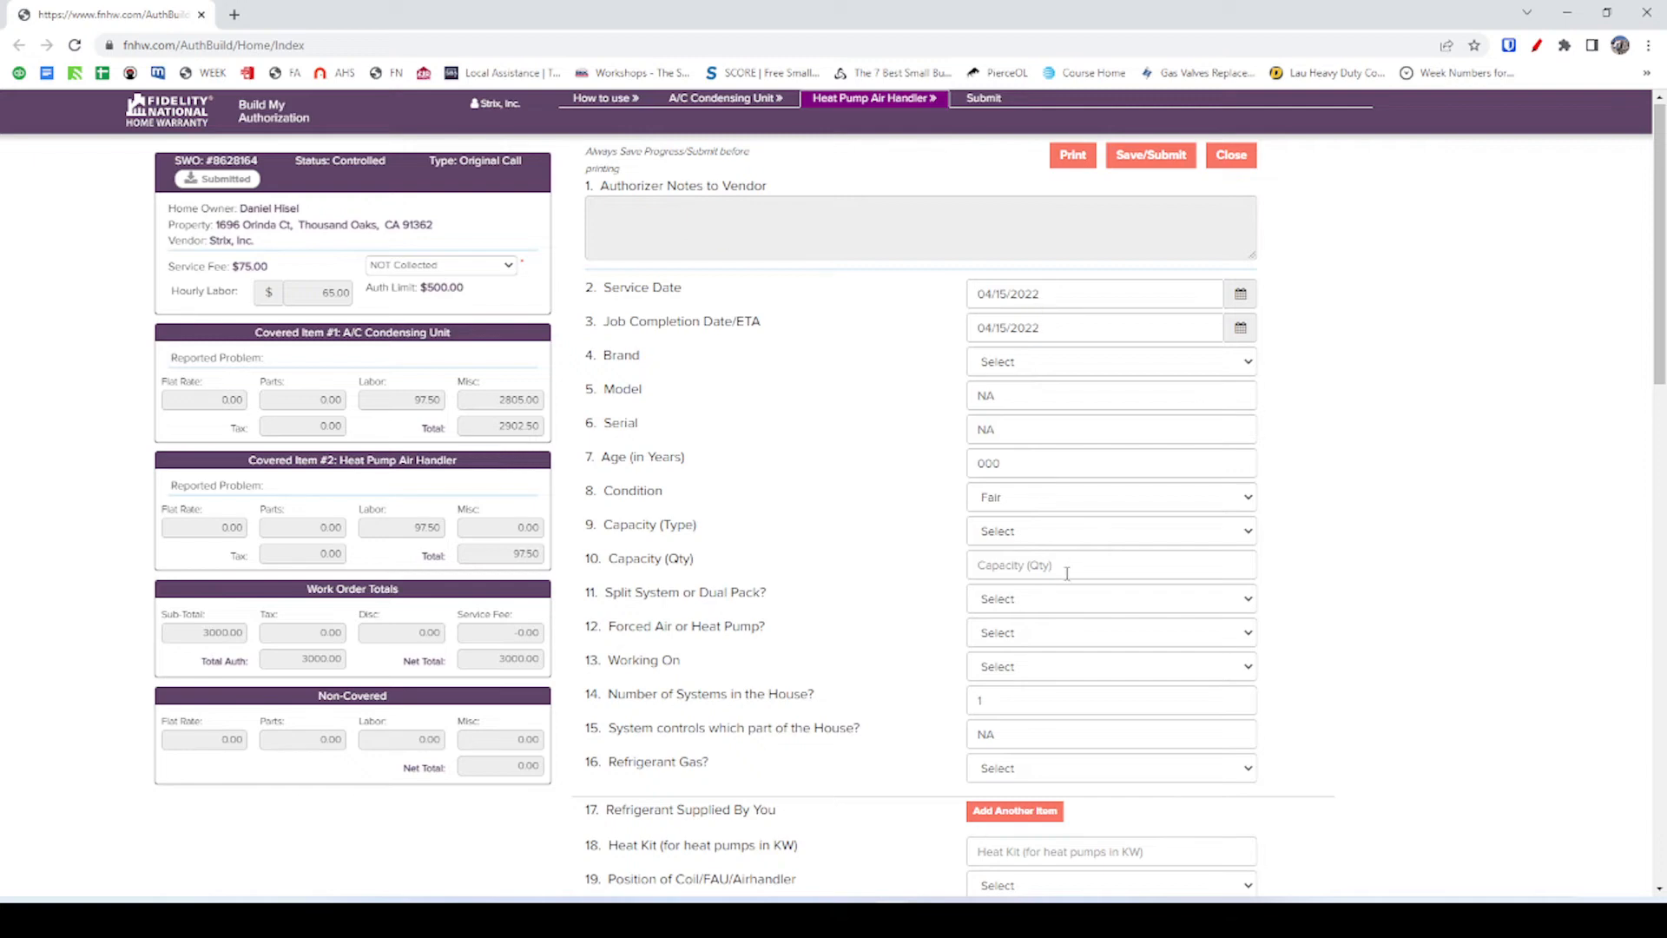
pyautogui.scroll(-10, 1070, 565)
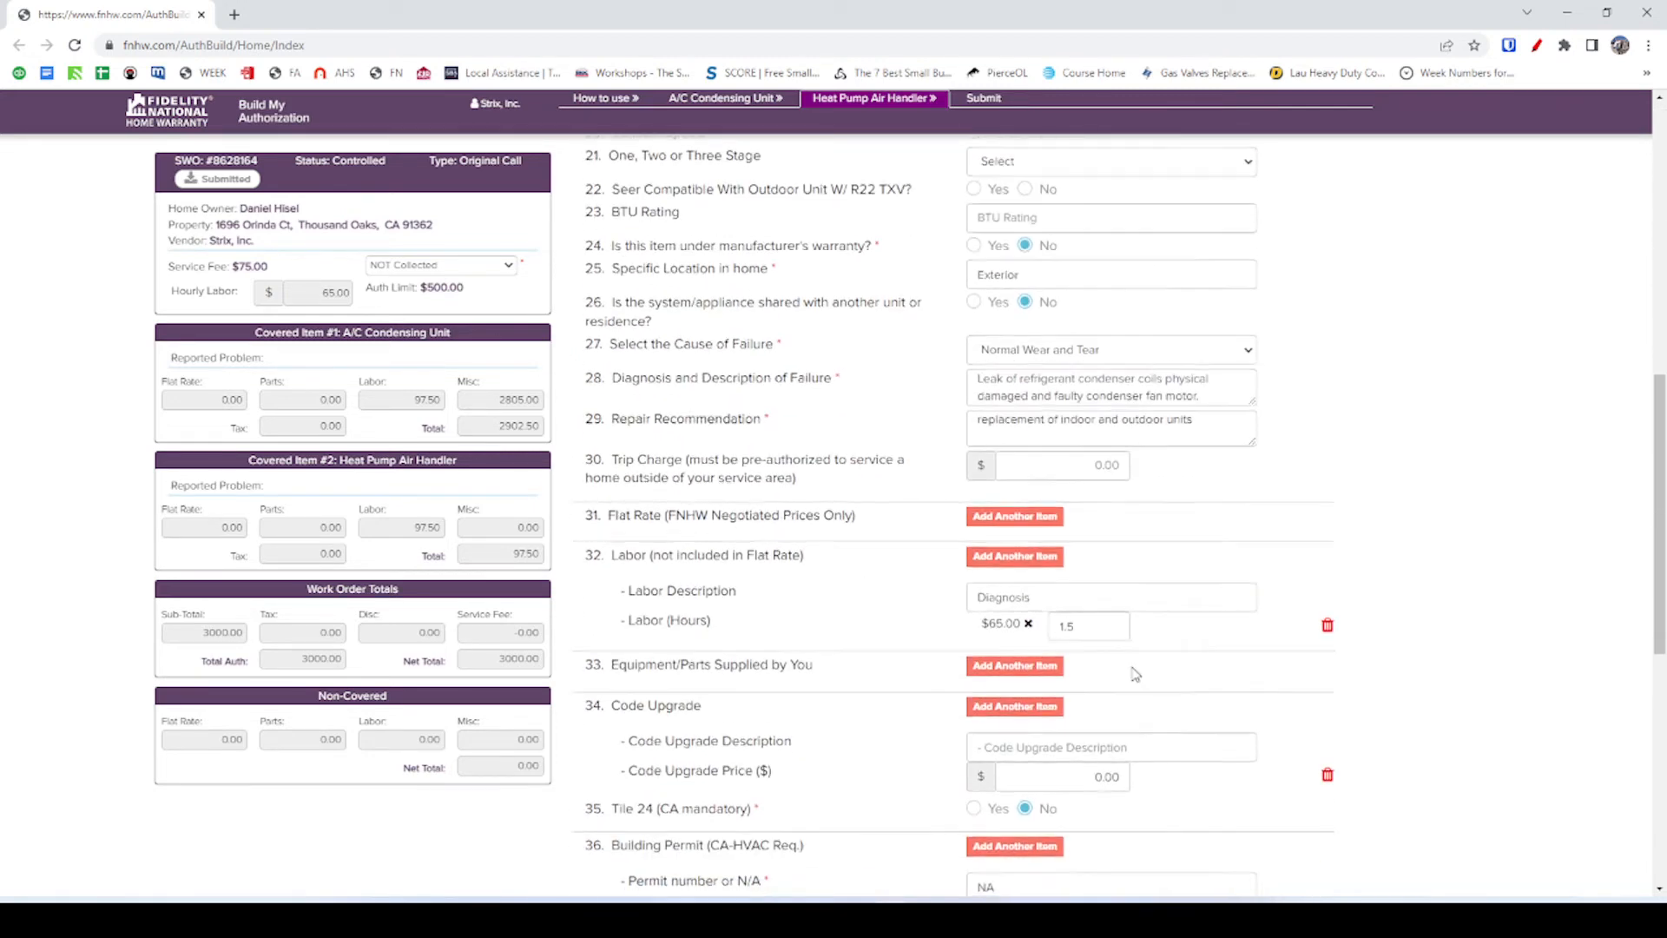
pyautogui.scroll(-3, 1133, 675)
pyautogui.scroll(-5, 1158, 683)
pyautogui.scroll(20, 1158, 683)
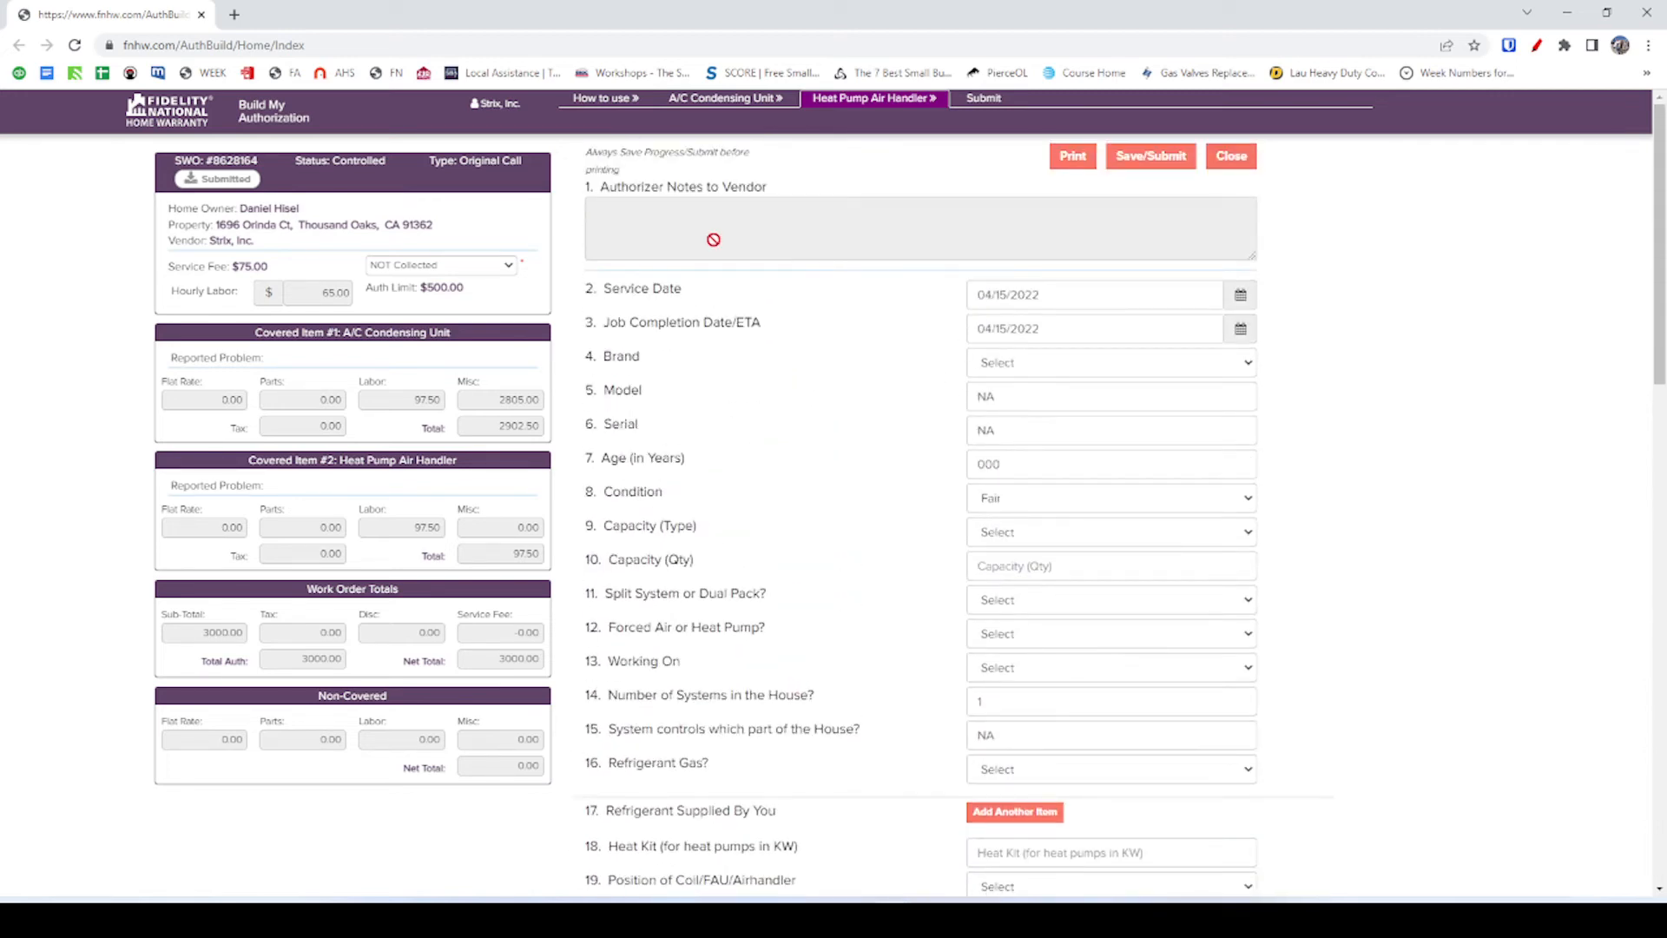
pyautogui.hotkey('alt', 'Tab')
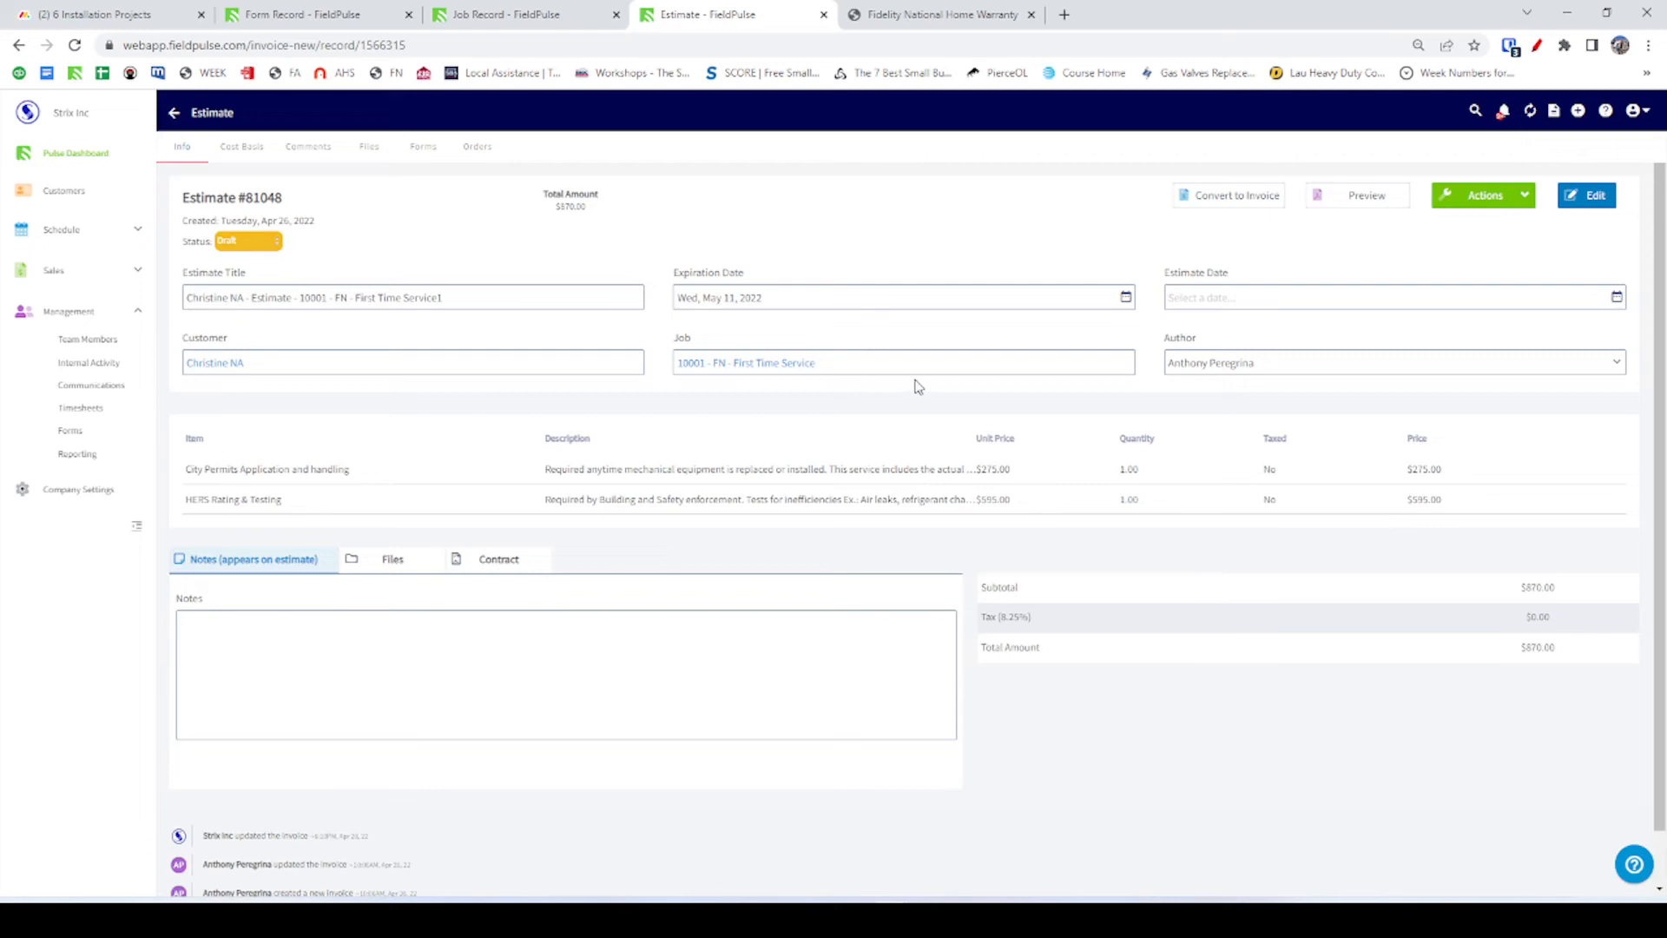
pyautogui.click(547, 16)
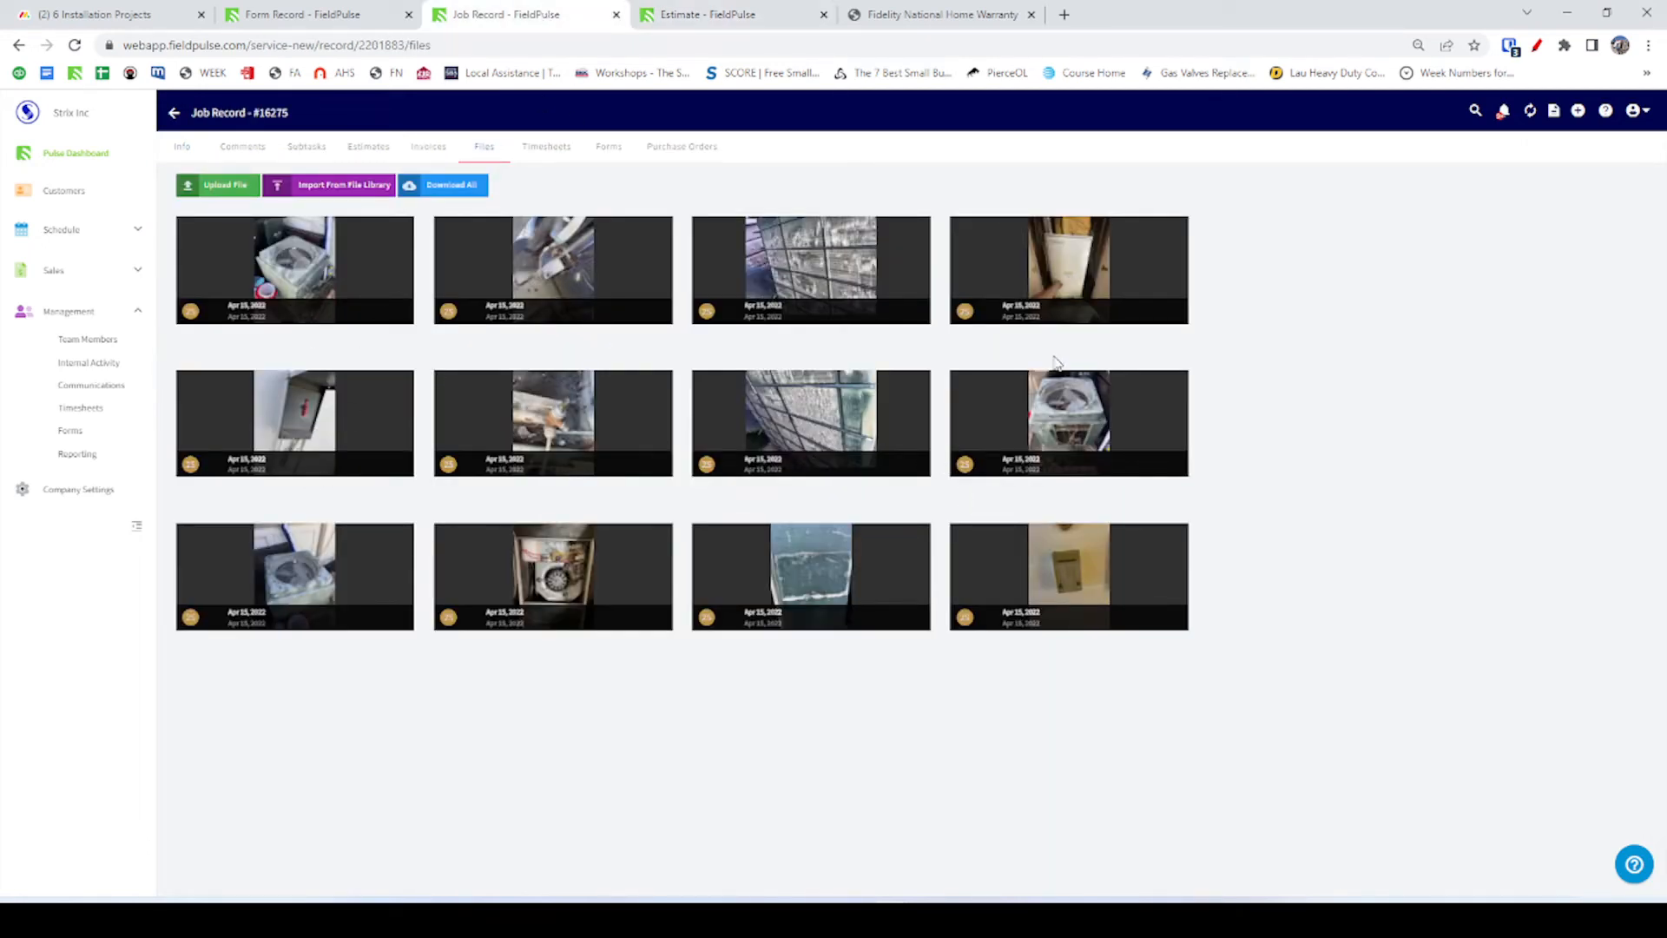
pyautogui.click(1057, 280)
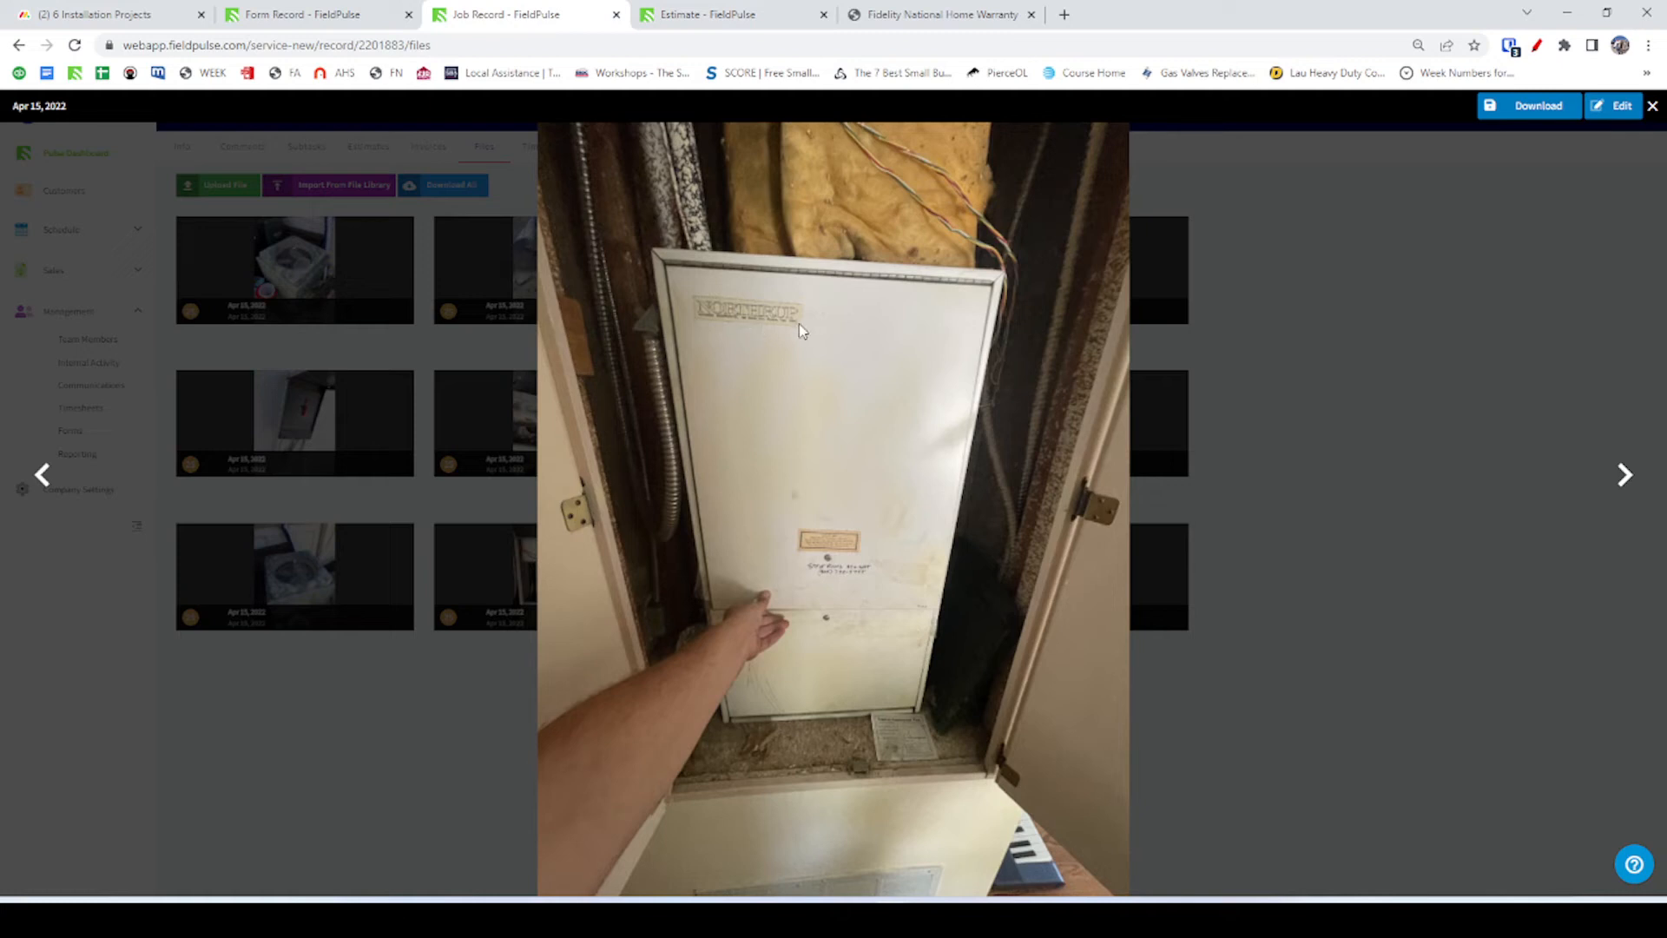
pyautogui.click(740, 15)
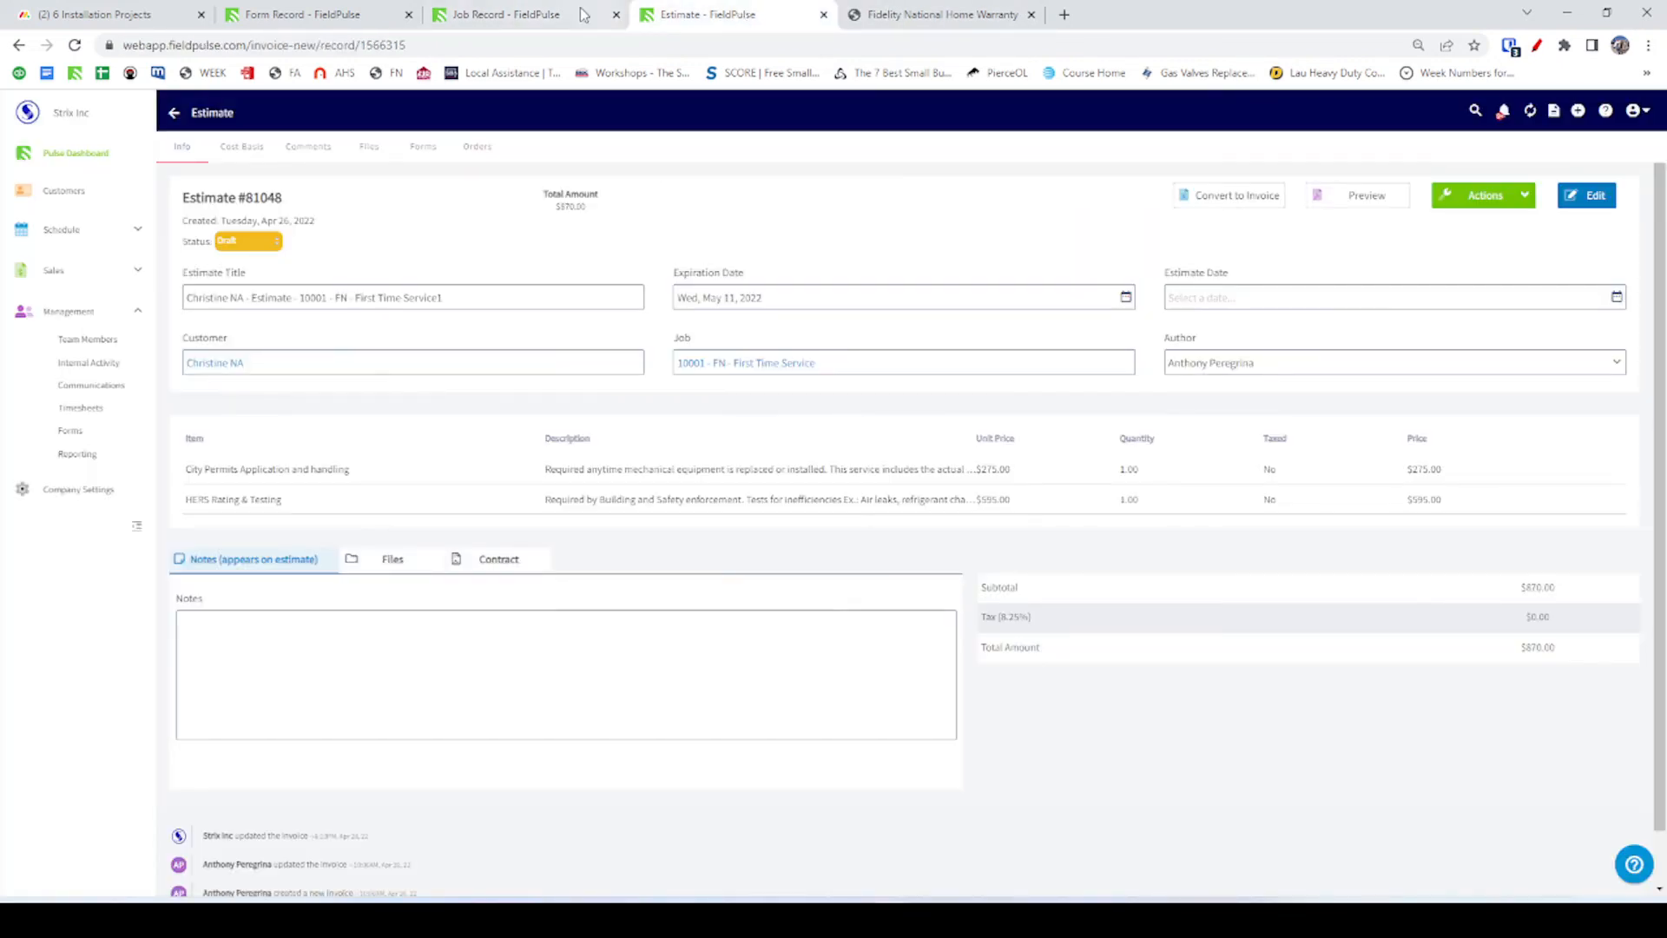
pyautogui.click(579, 9)
pyautogui.hotkey('alt', 'Tab')
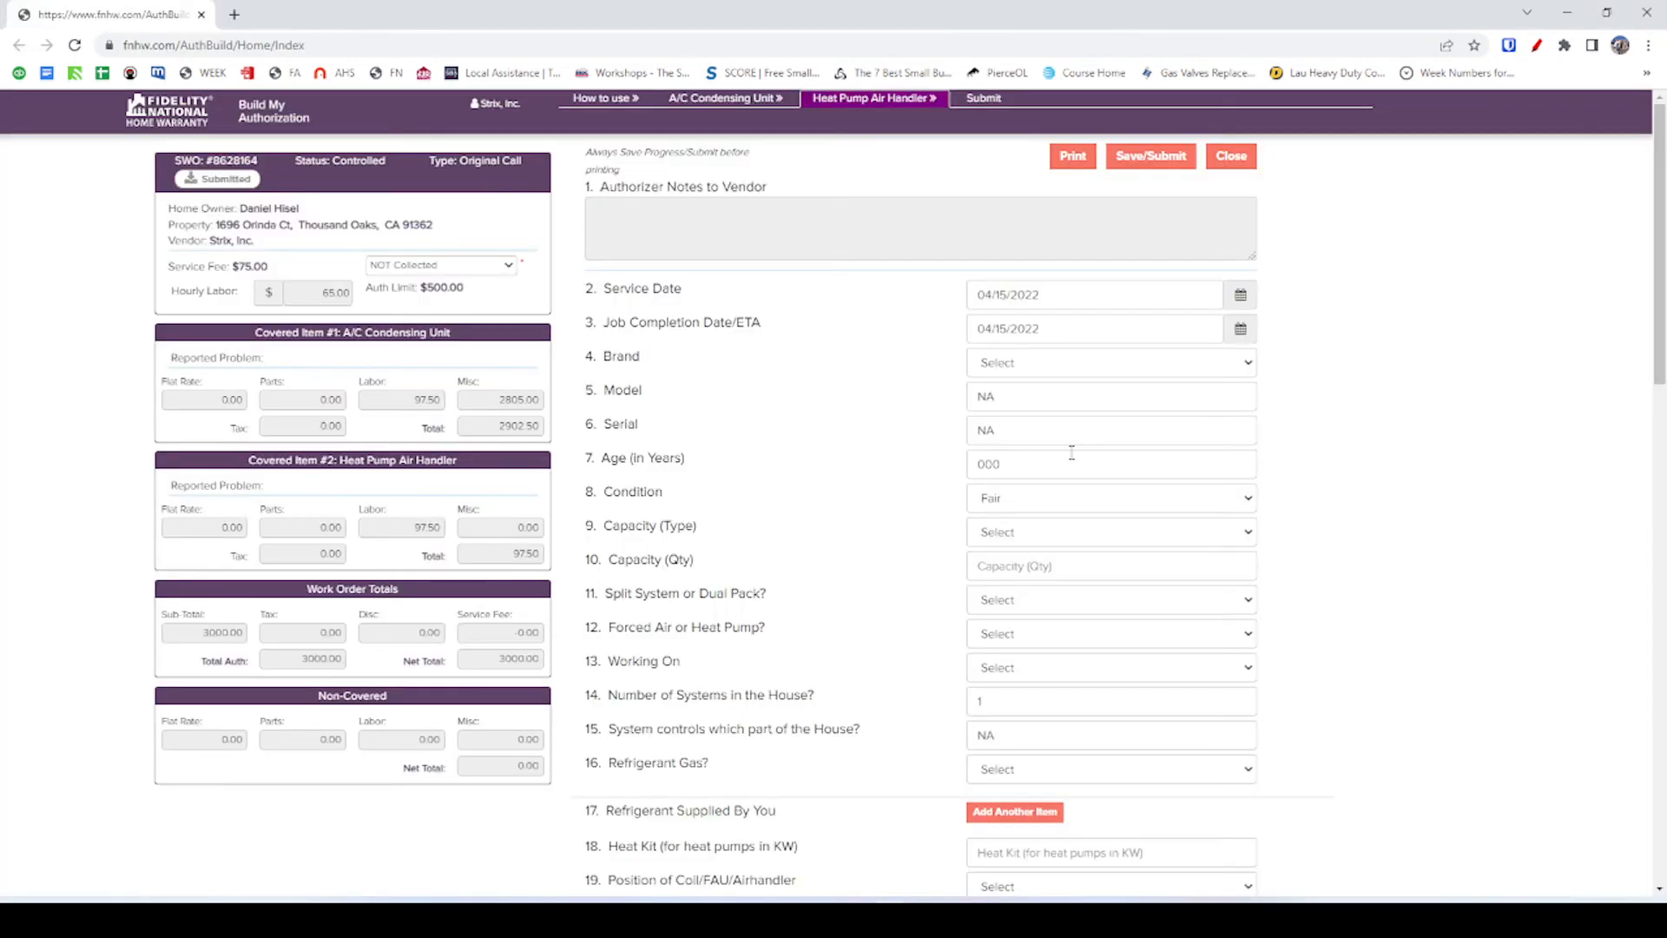
# Browse the heat pump air handler's Brand list through the N and O brands.
pyautogui.click(1031, 371)
pyautogui.scroll(-10, 1072, 543)
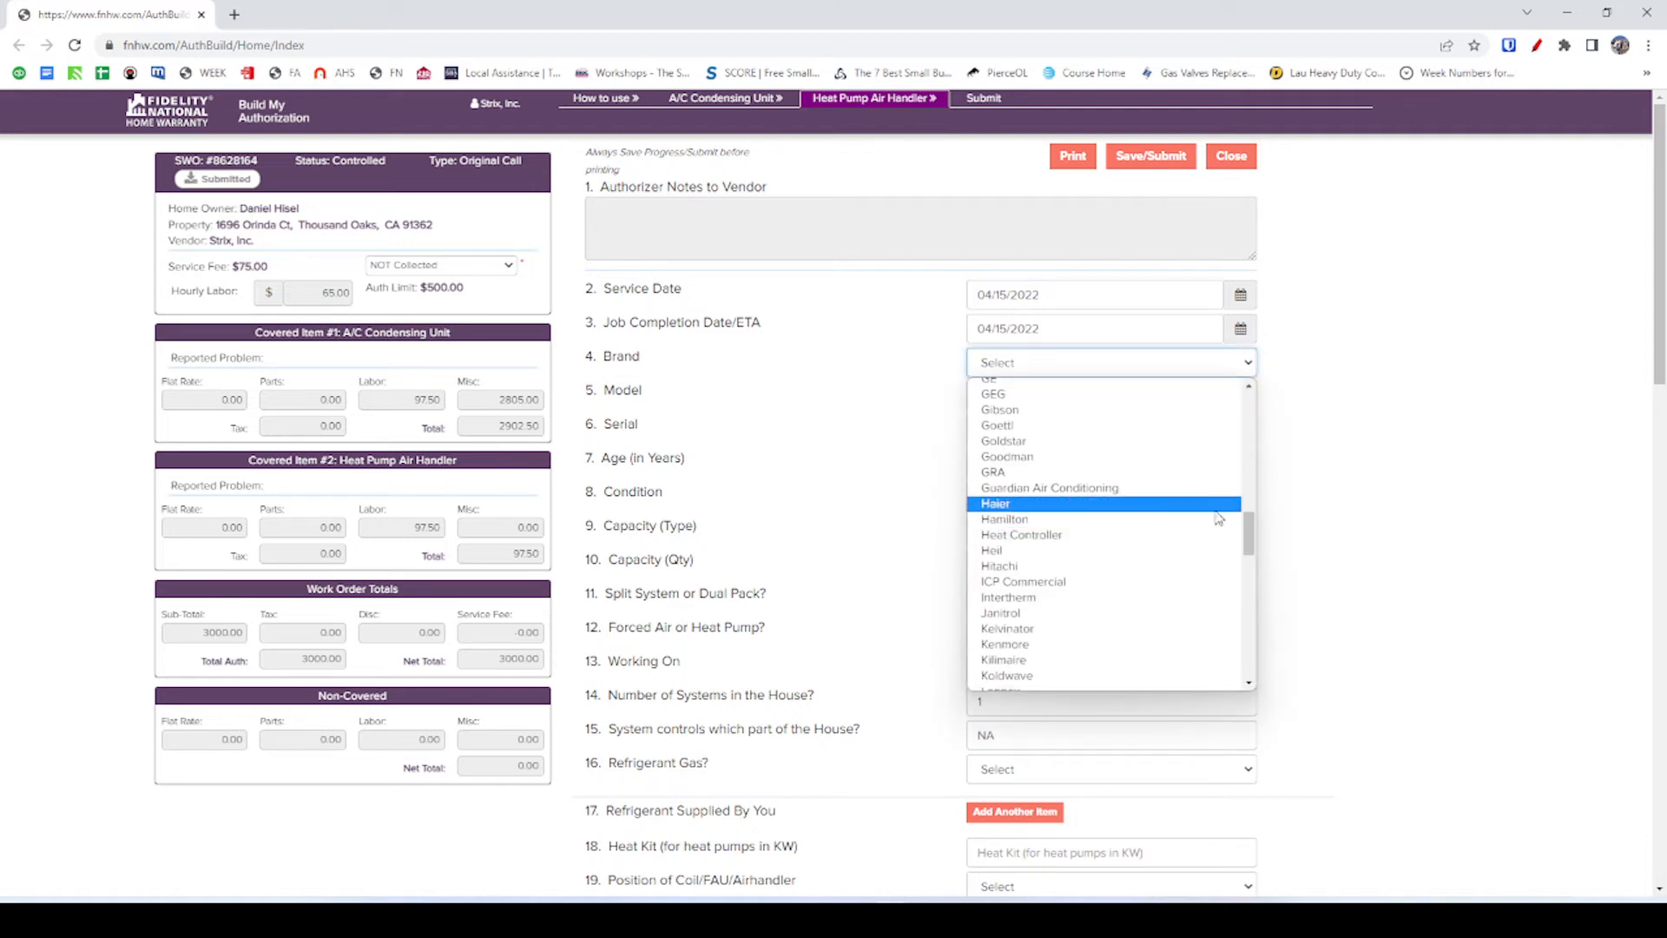
pyautogui.press('n')
pyautogui.scroll(-5, 1085, 495)
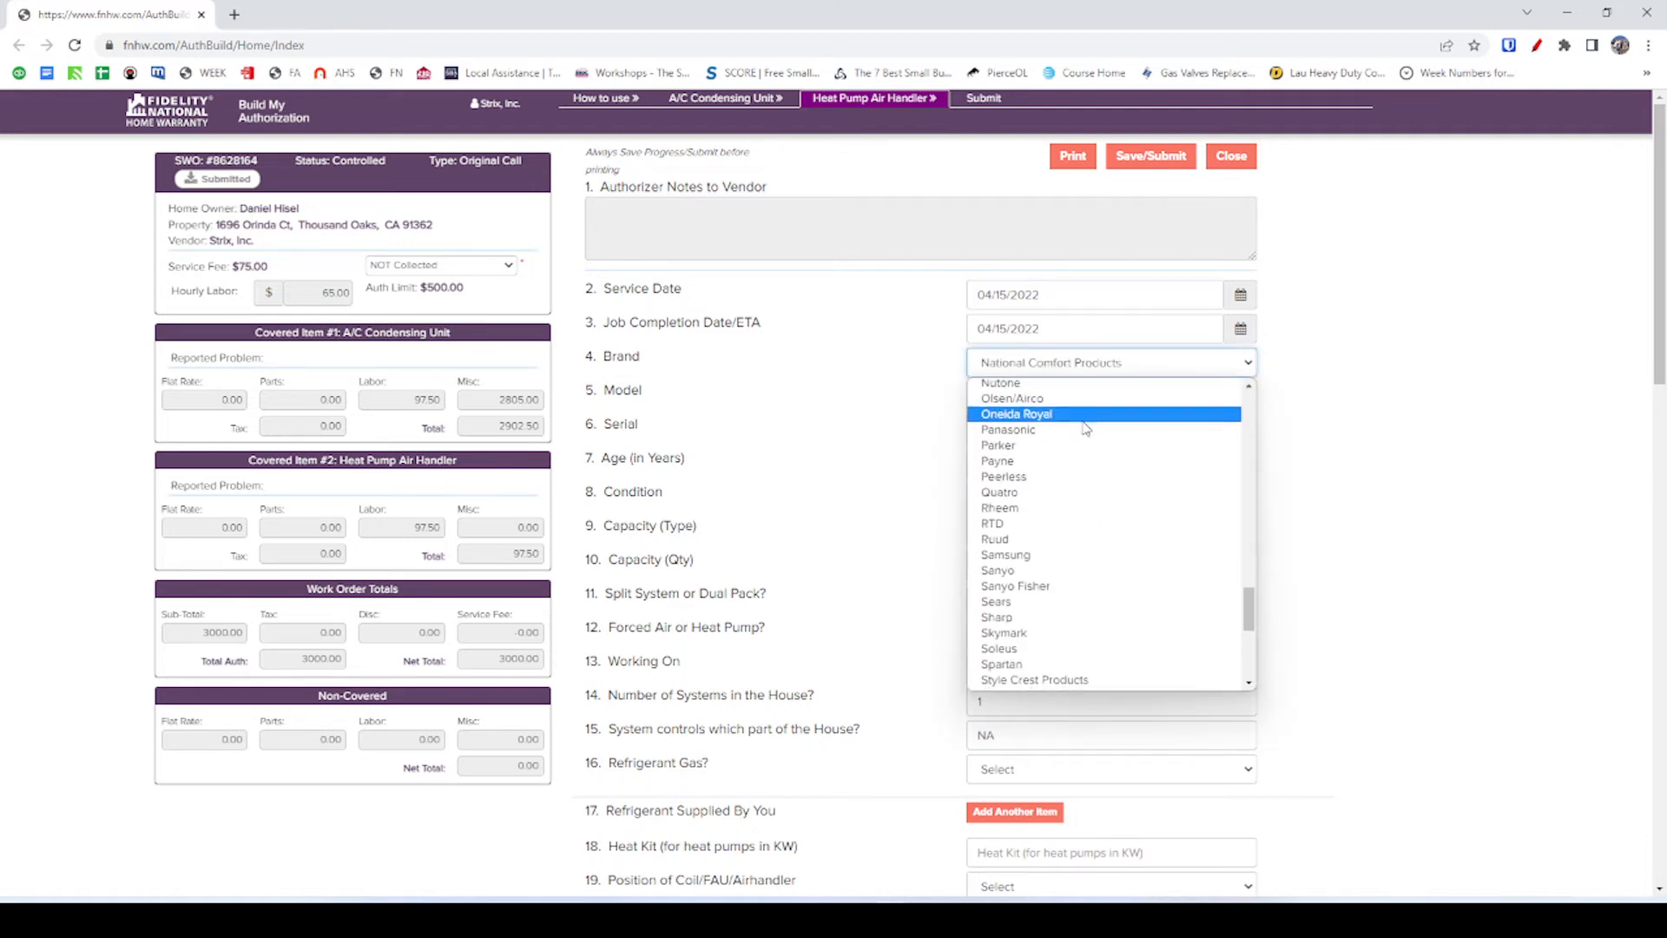
pyautogui.scroll(3, 1084, 432)
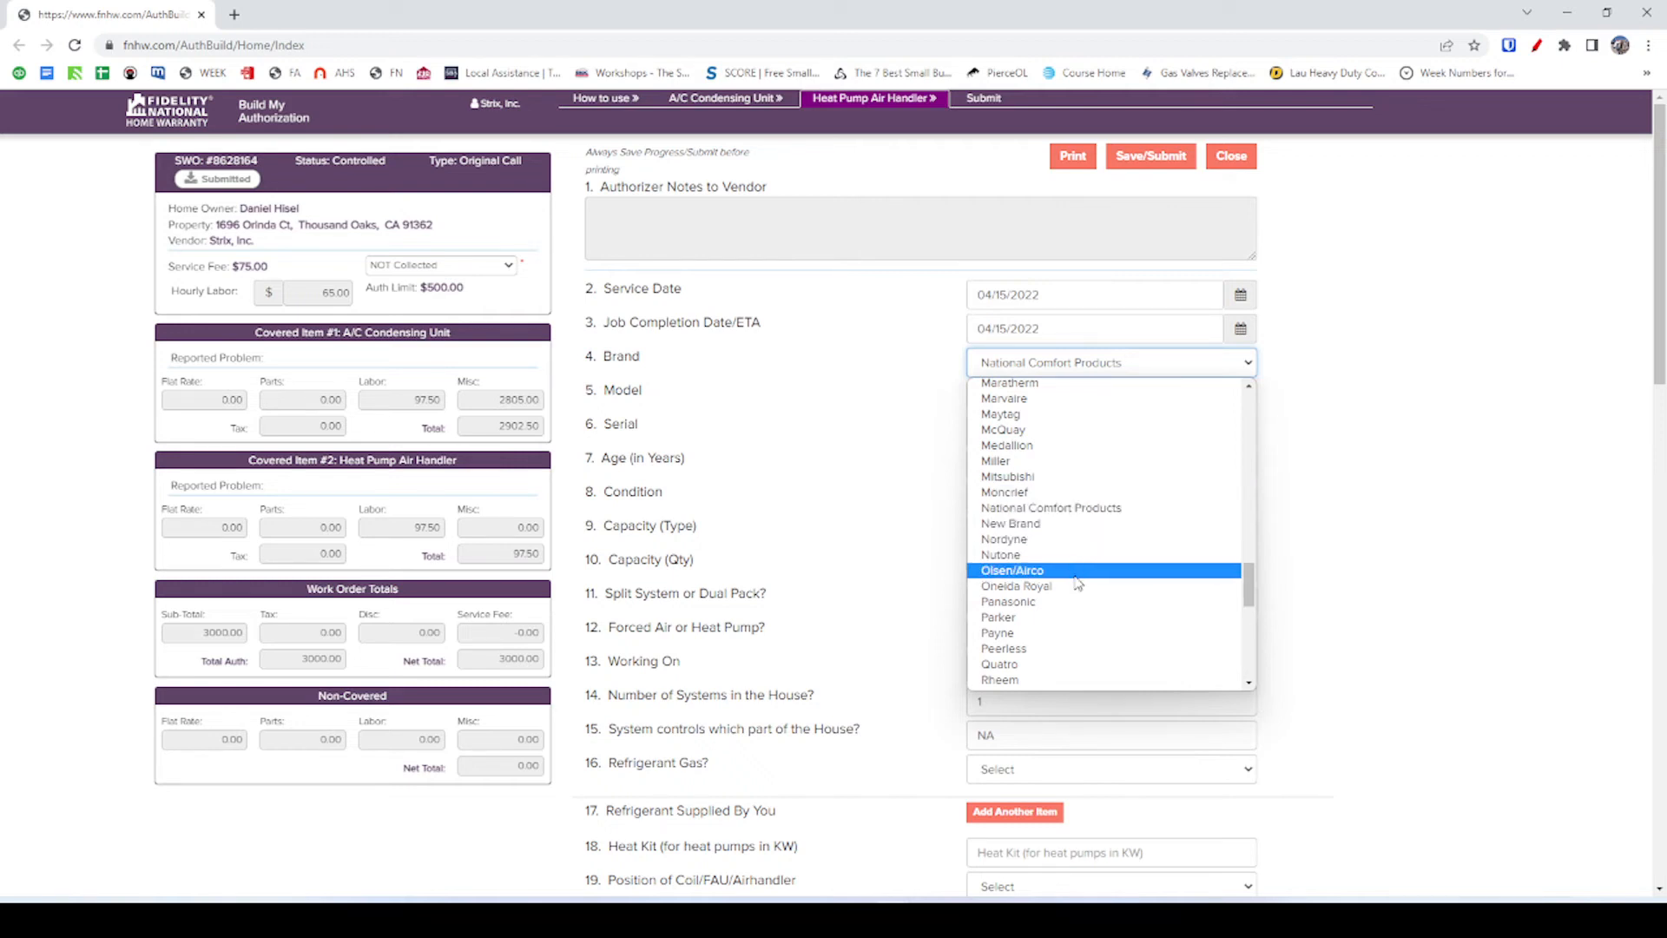
pyautogui.scroll(-1, 1080, 620)
pyautogui.scroll(-10, 1080, 627)
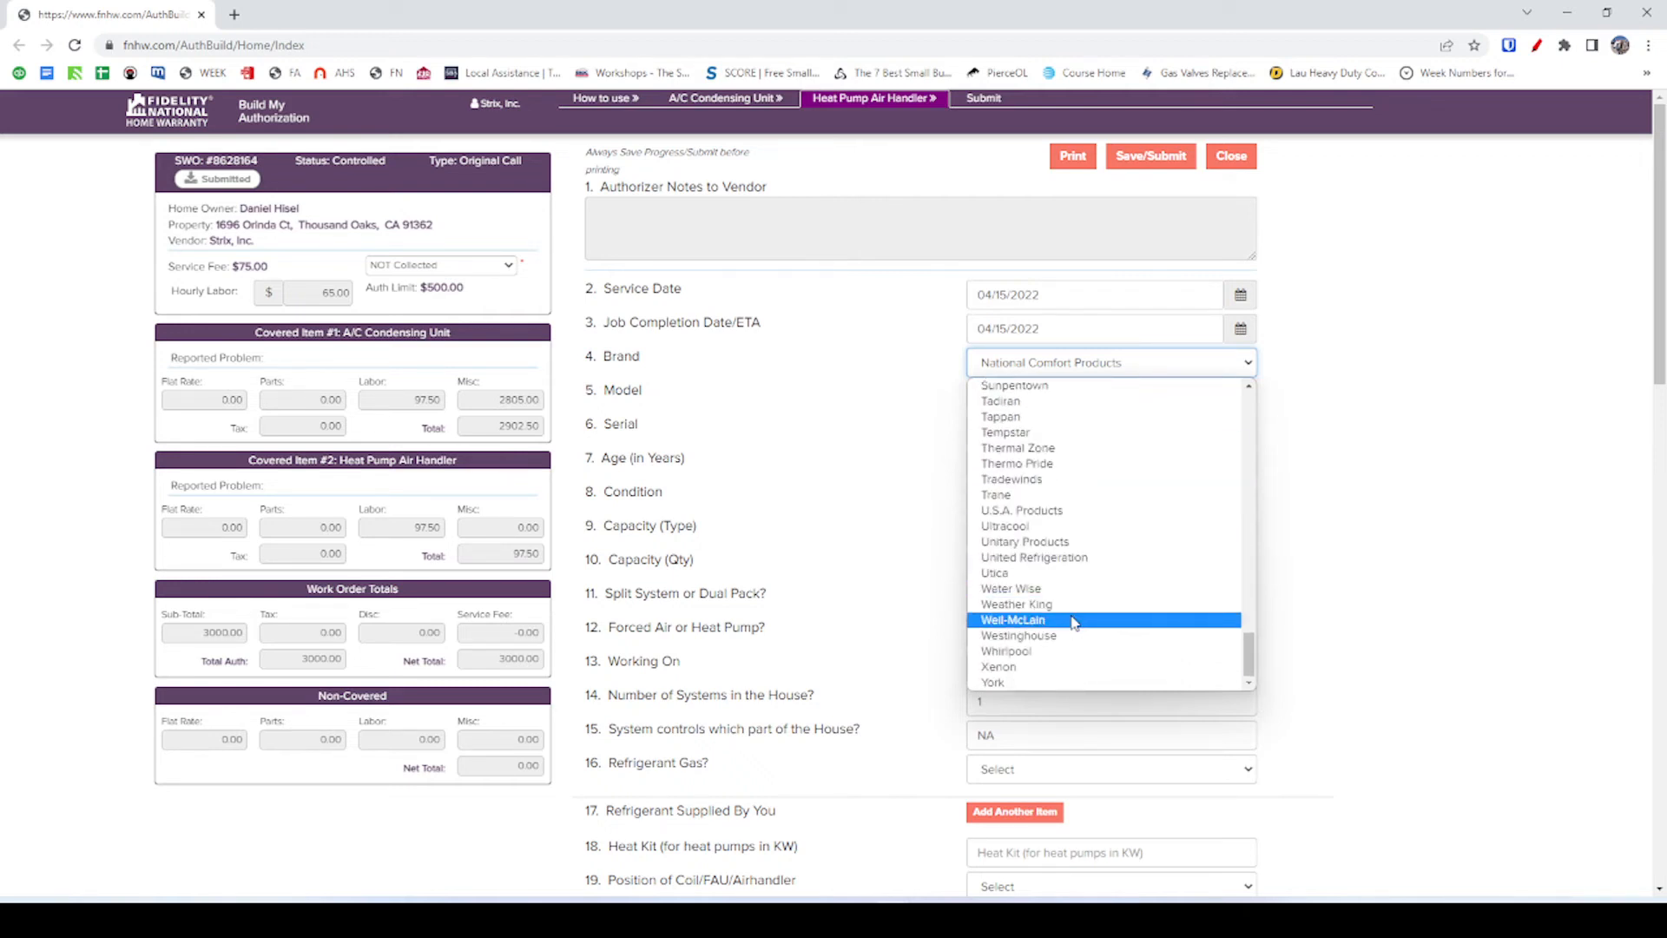
pyautogui.press('o')
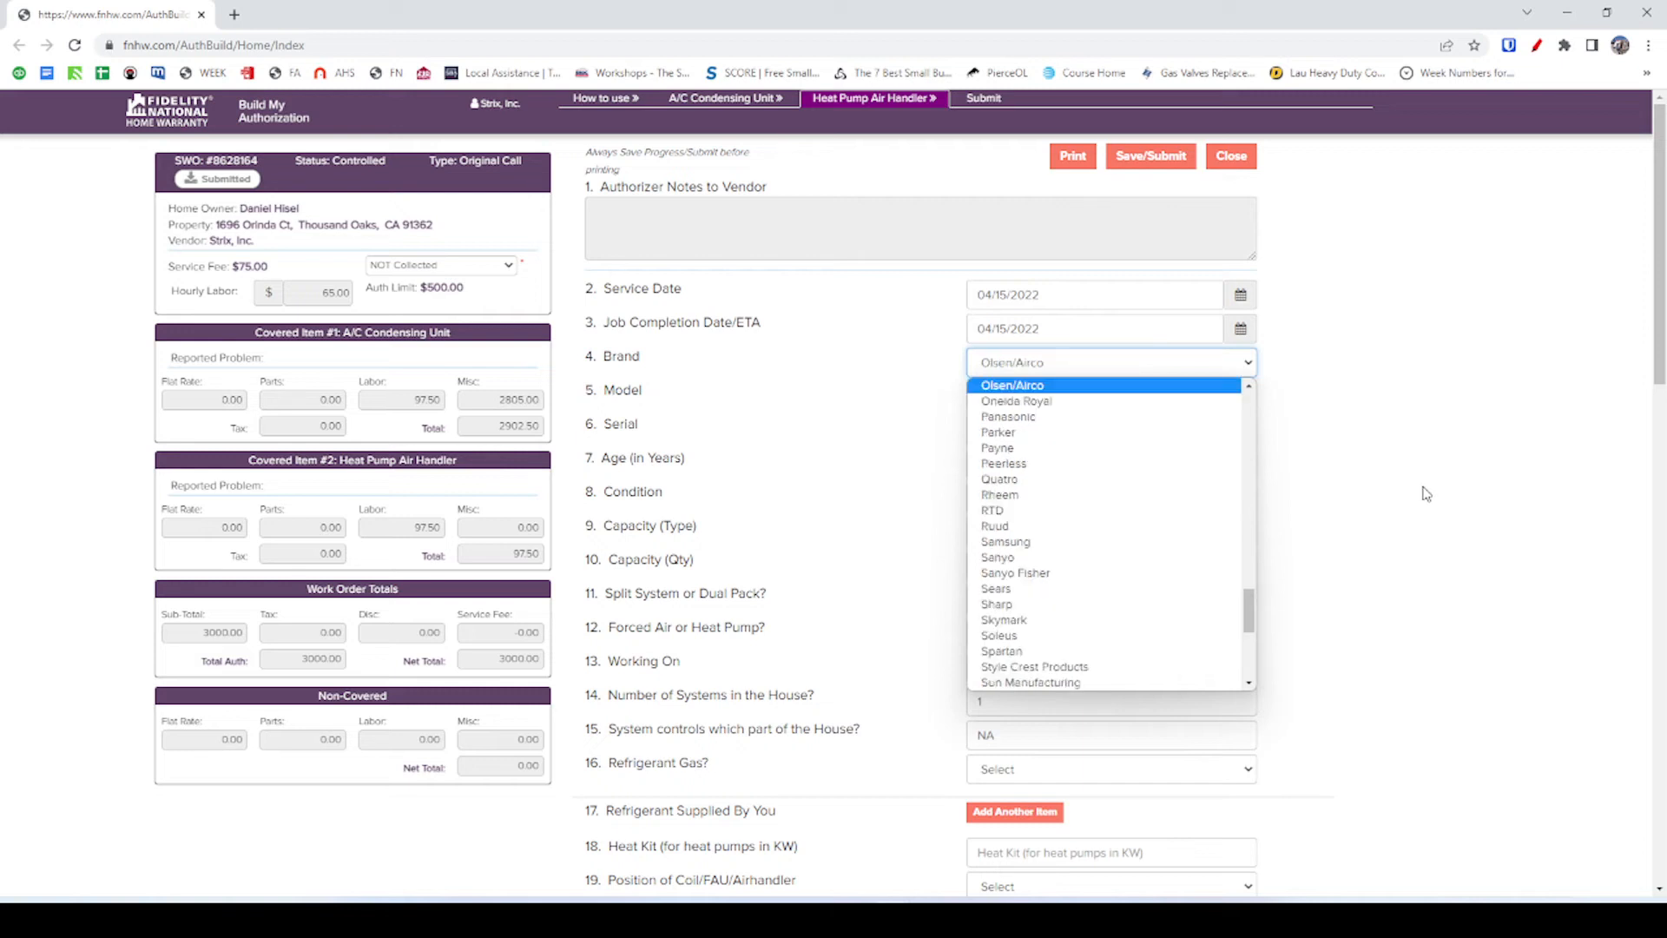
pyautogui.scroll(4, 1215, 520)
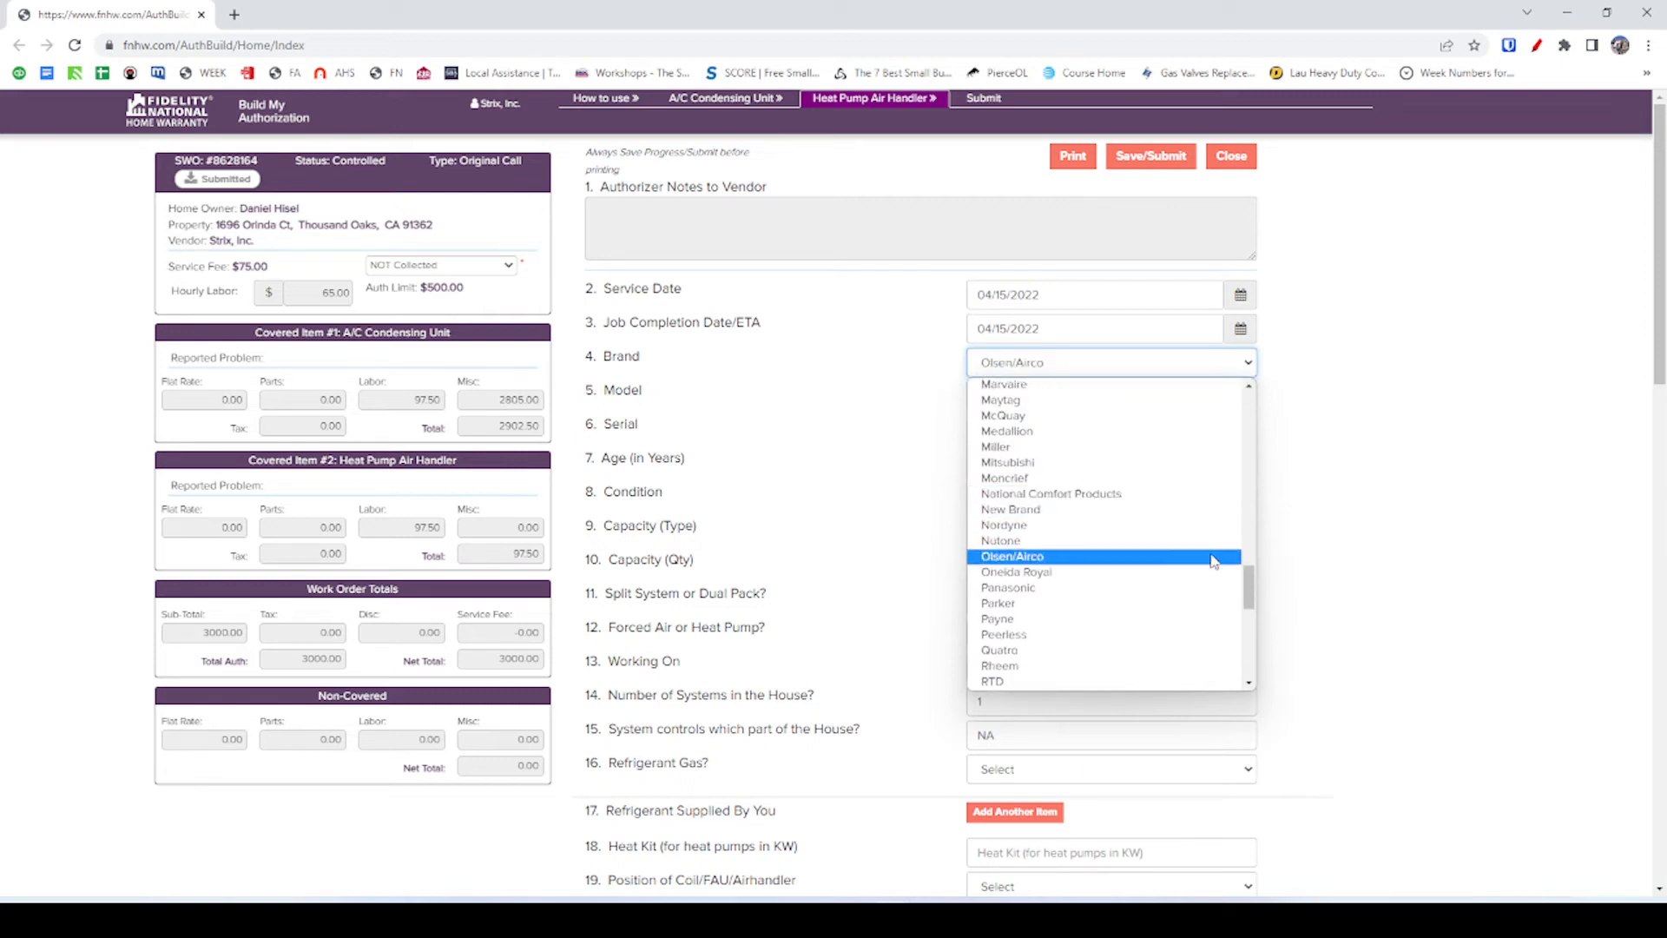
pyautogui.scroll(10, 1218, 469)
pyautogui.scroll(3, 1218, 469)
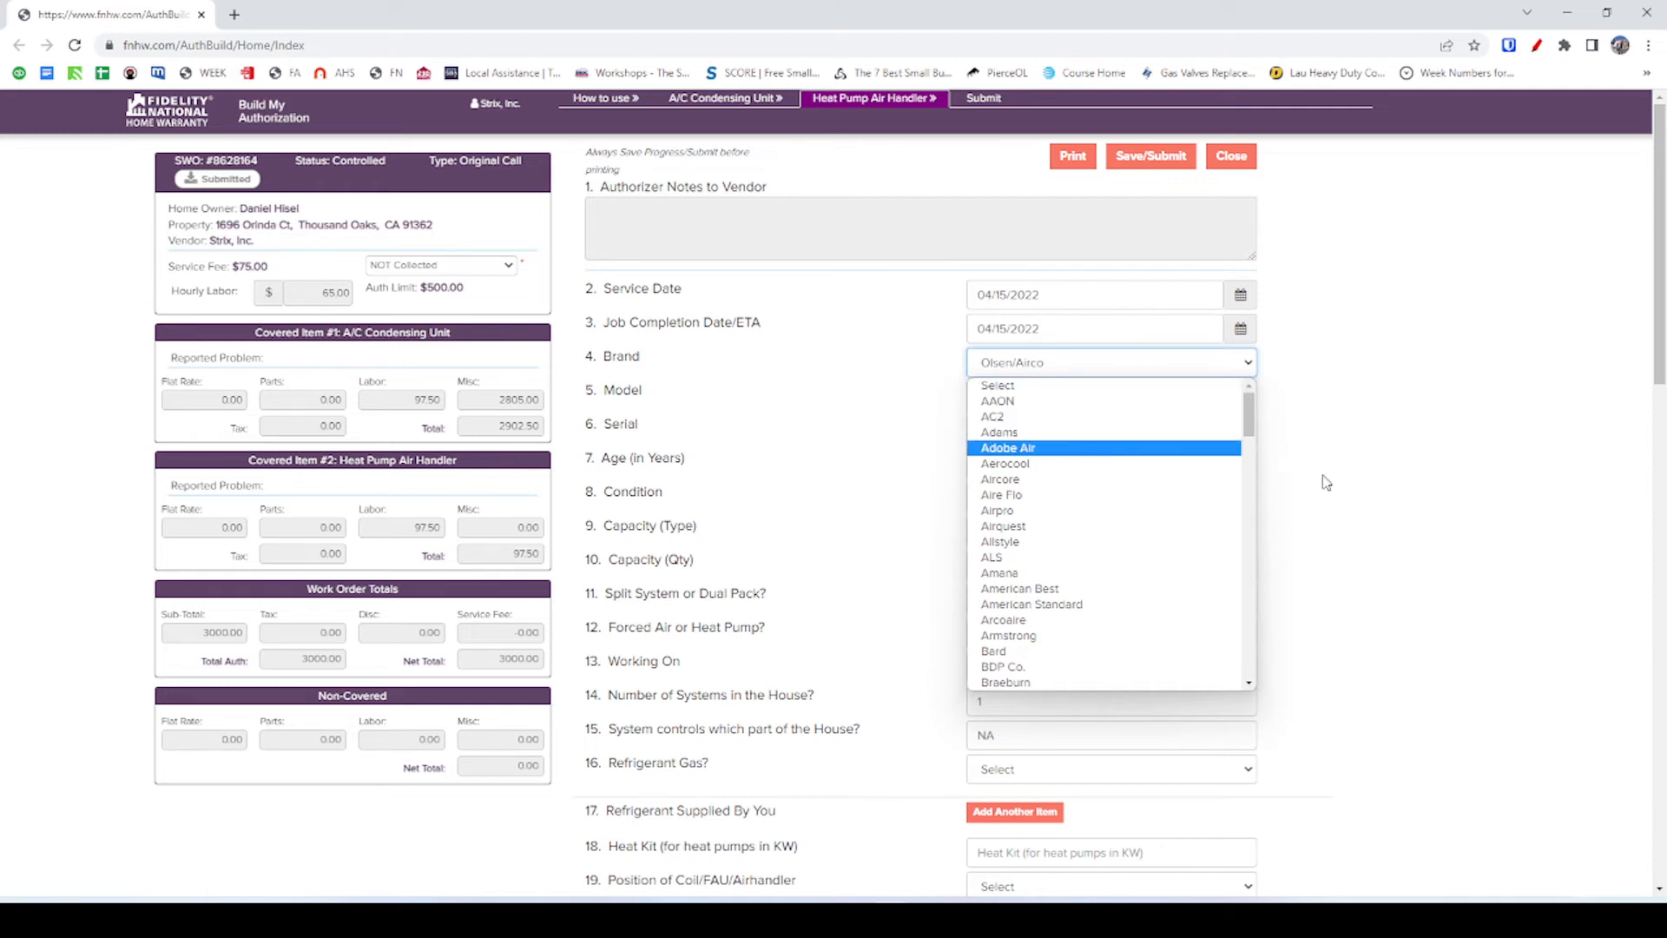
# Set the air handler brand to Goodman and select the NA Model value for replacement.
pyautogui.press('g')
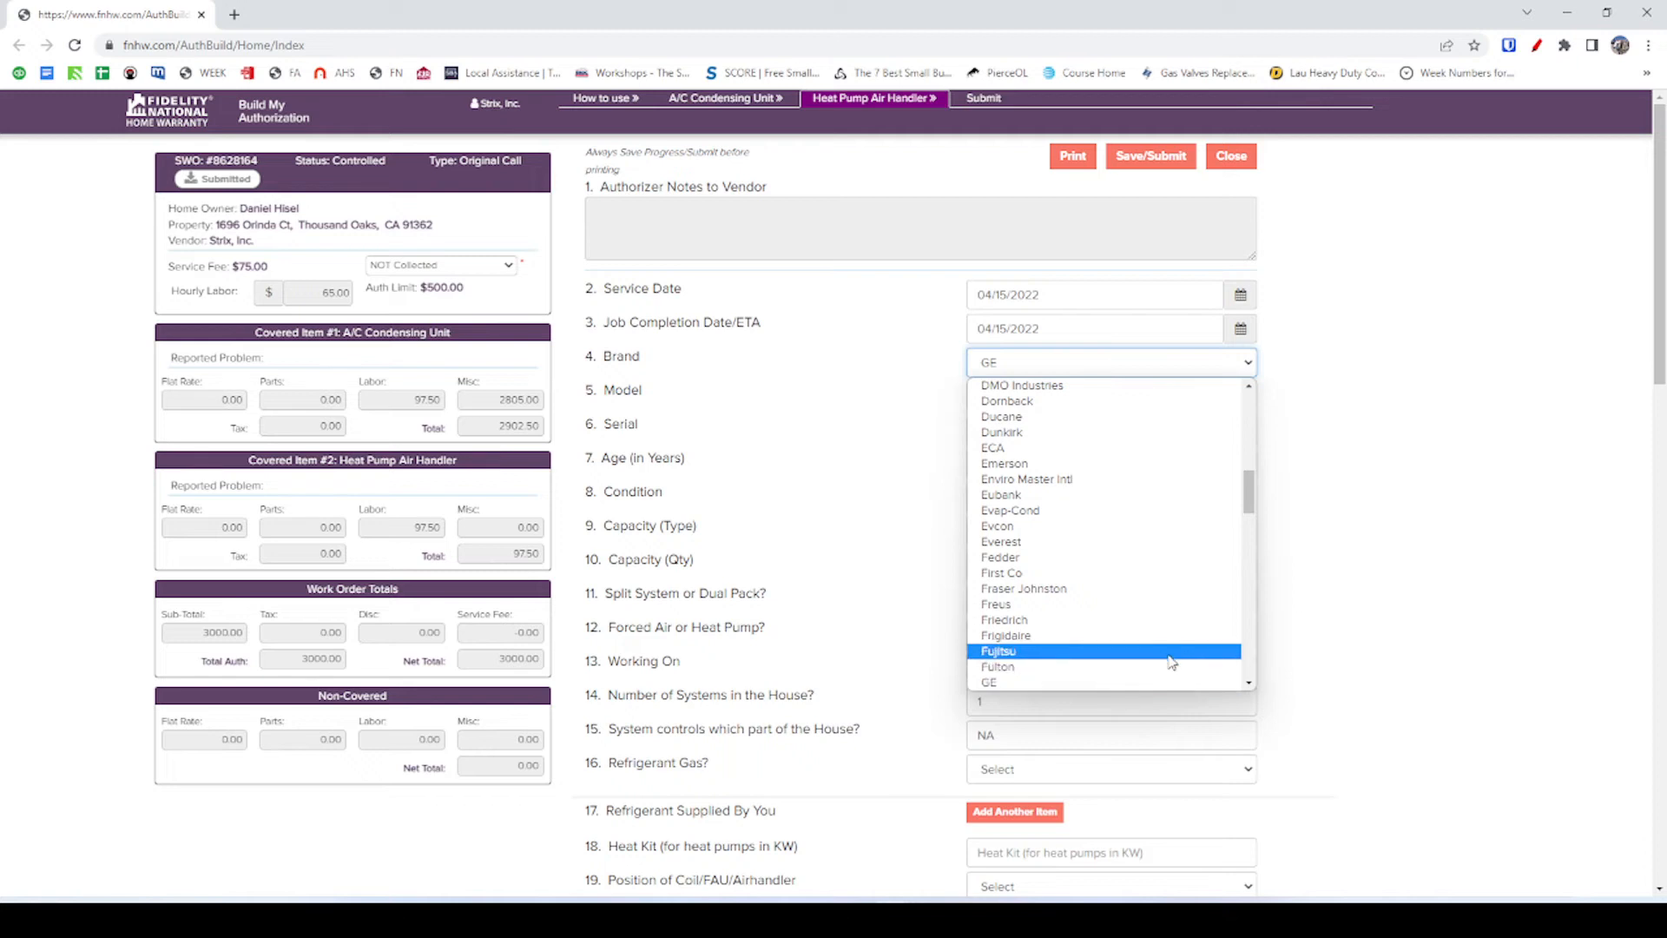
pyautogui.scroll(-5, 1068, 495)
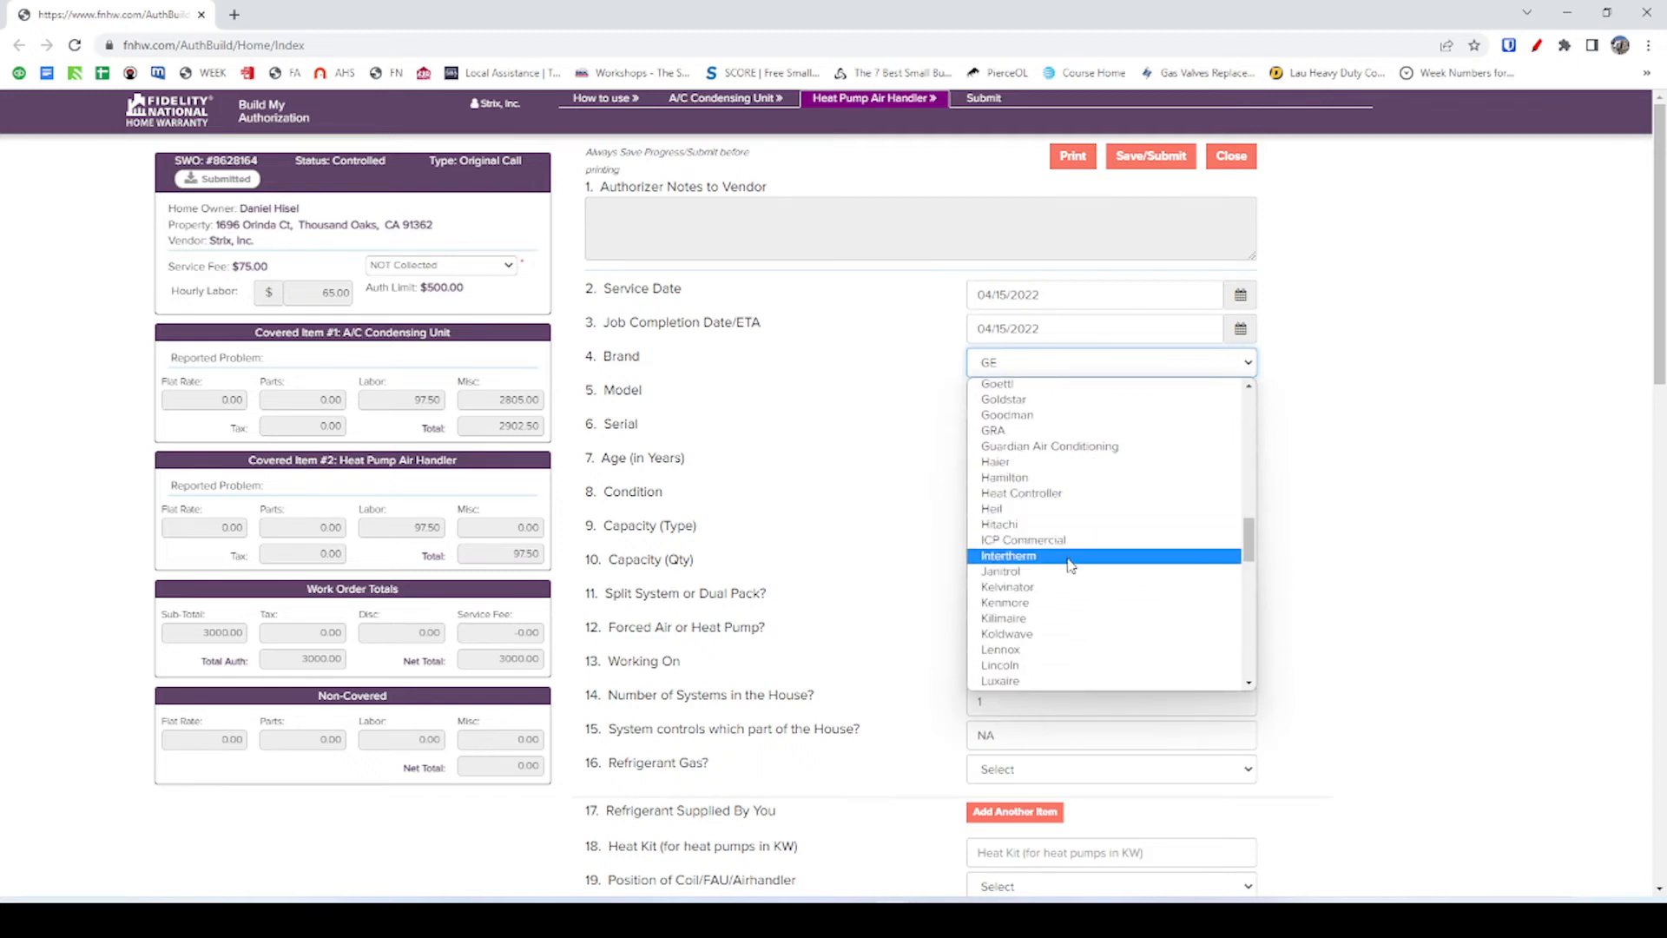
pyautogui.click(1018, 466)
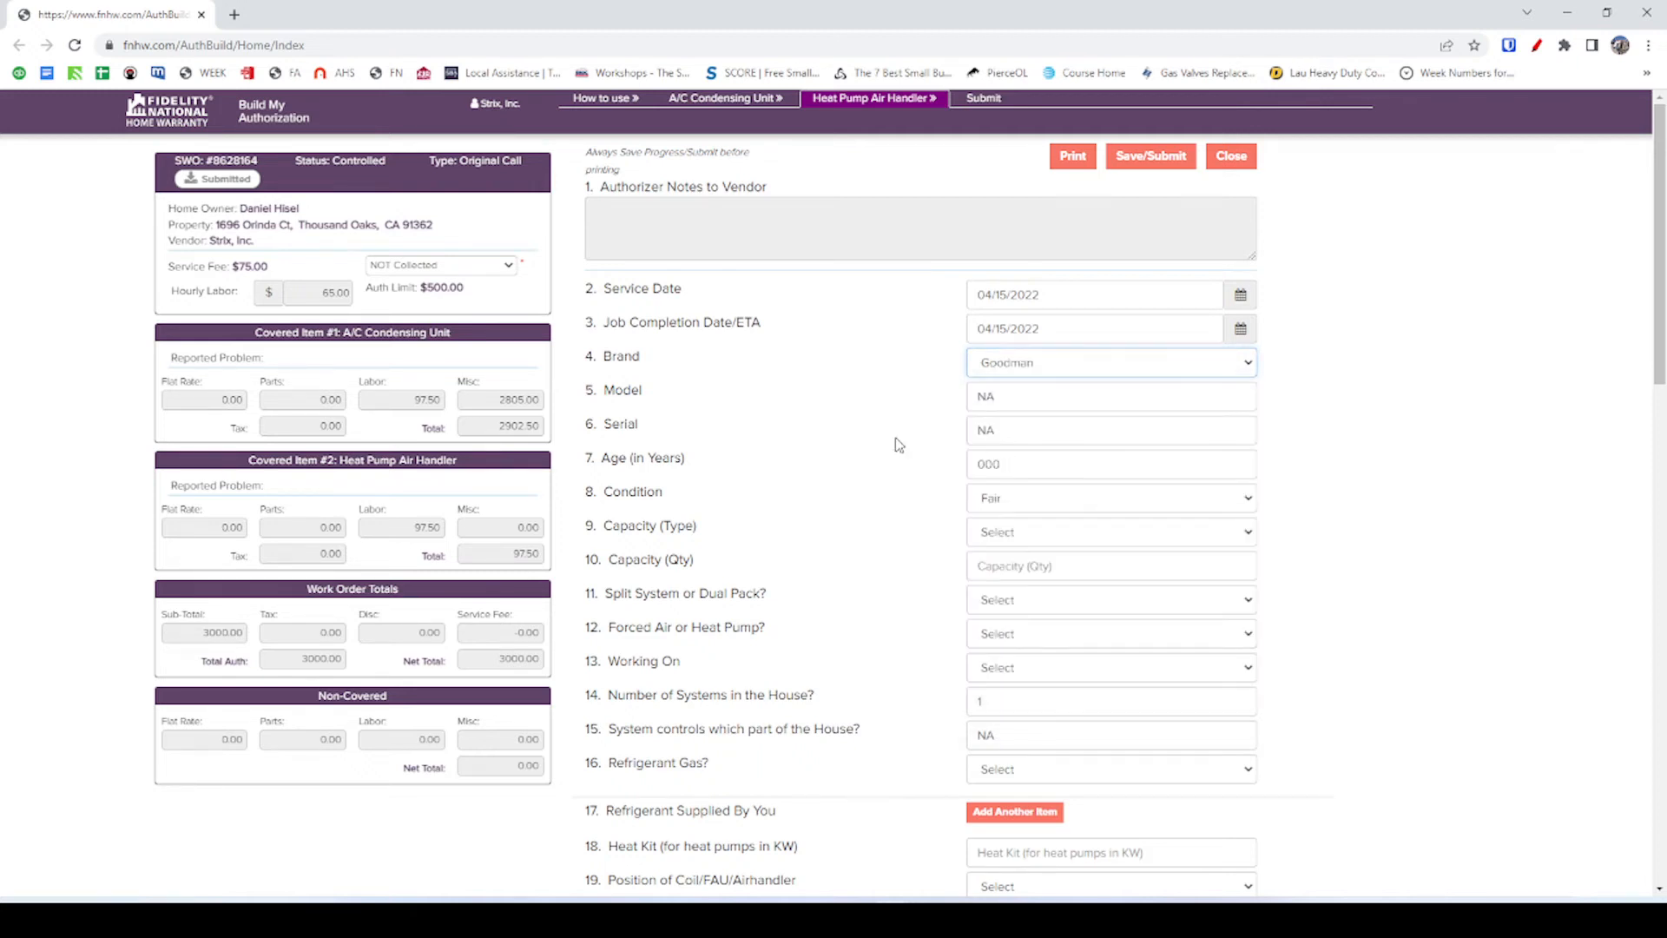
pyautogui.doubleClick(1013, 401)
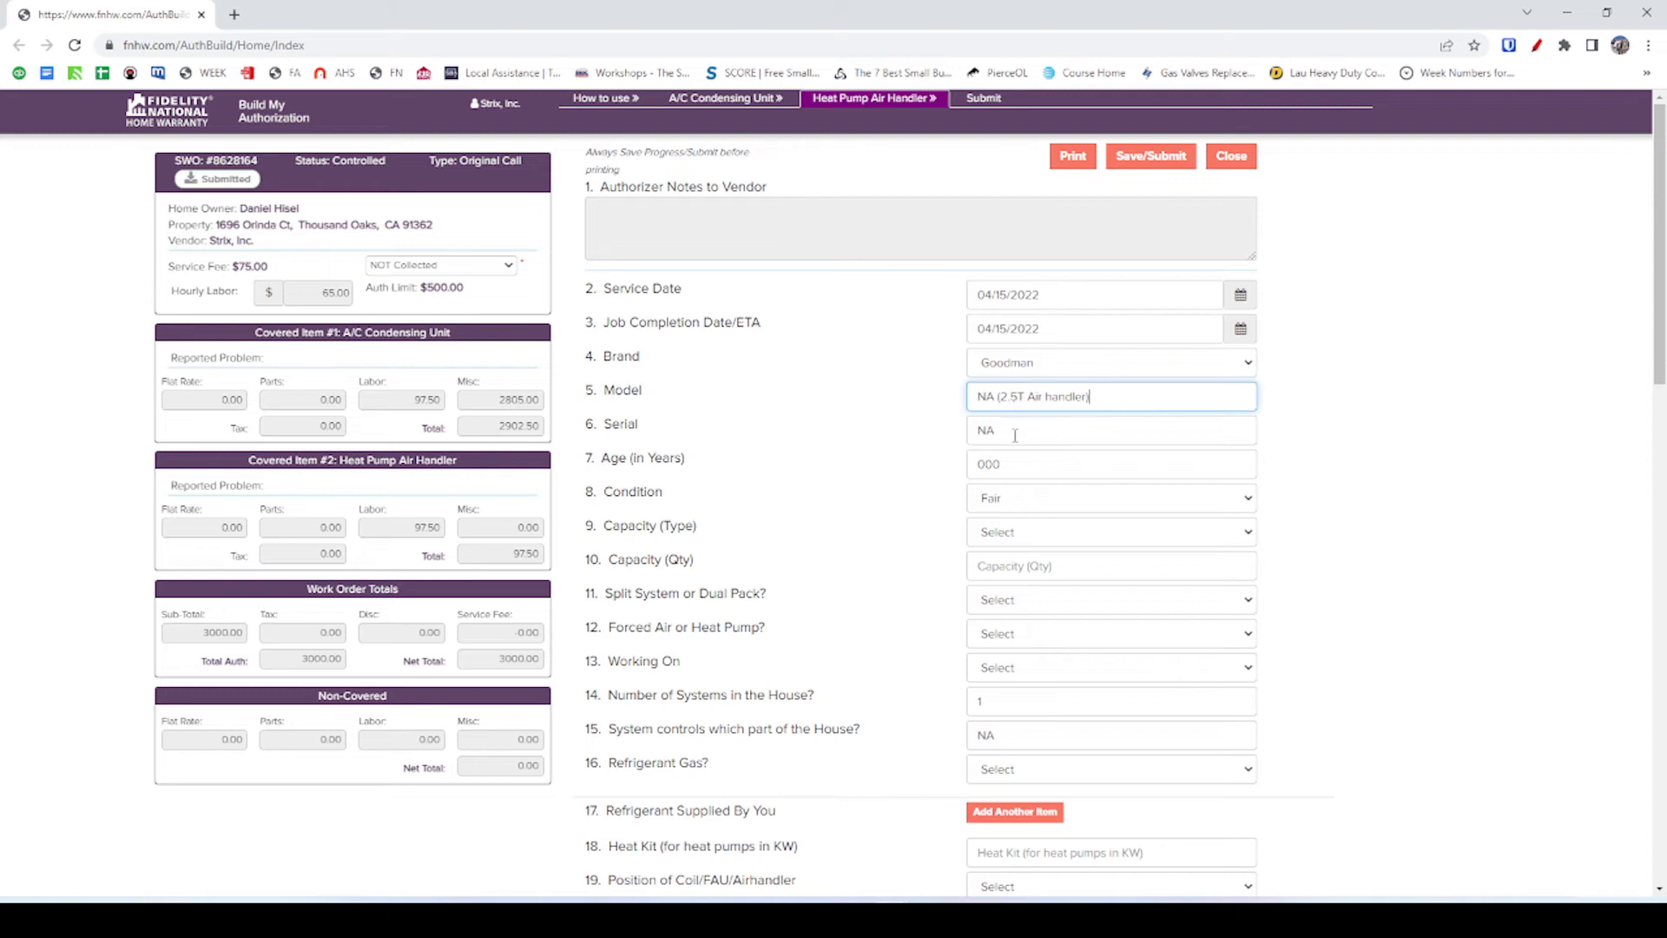
# Replace the 000 age with 30 and keep the air handler's condition at Fair.
pyautogui.click(1004, 433)
pyautogui.click(931, 460)
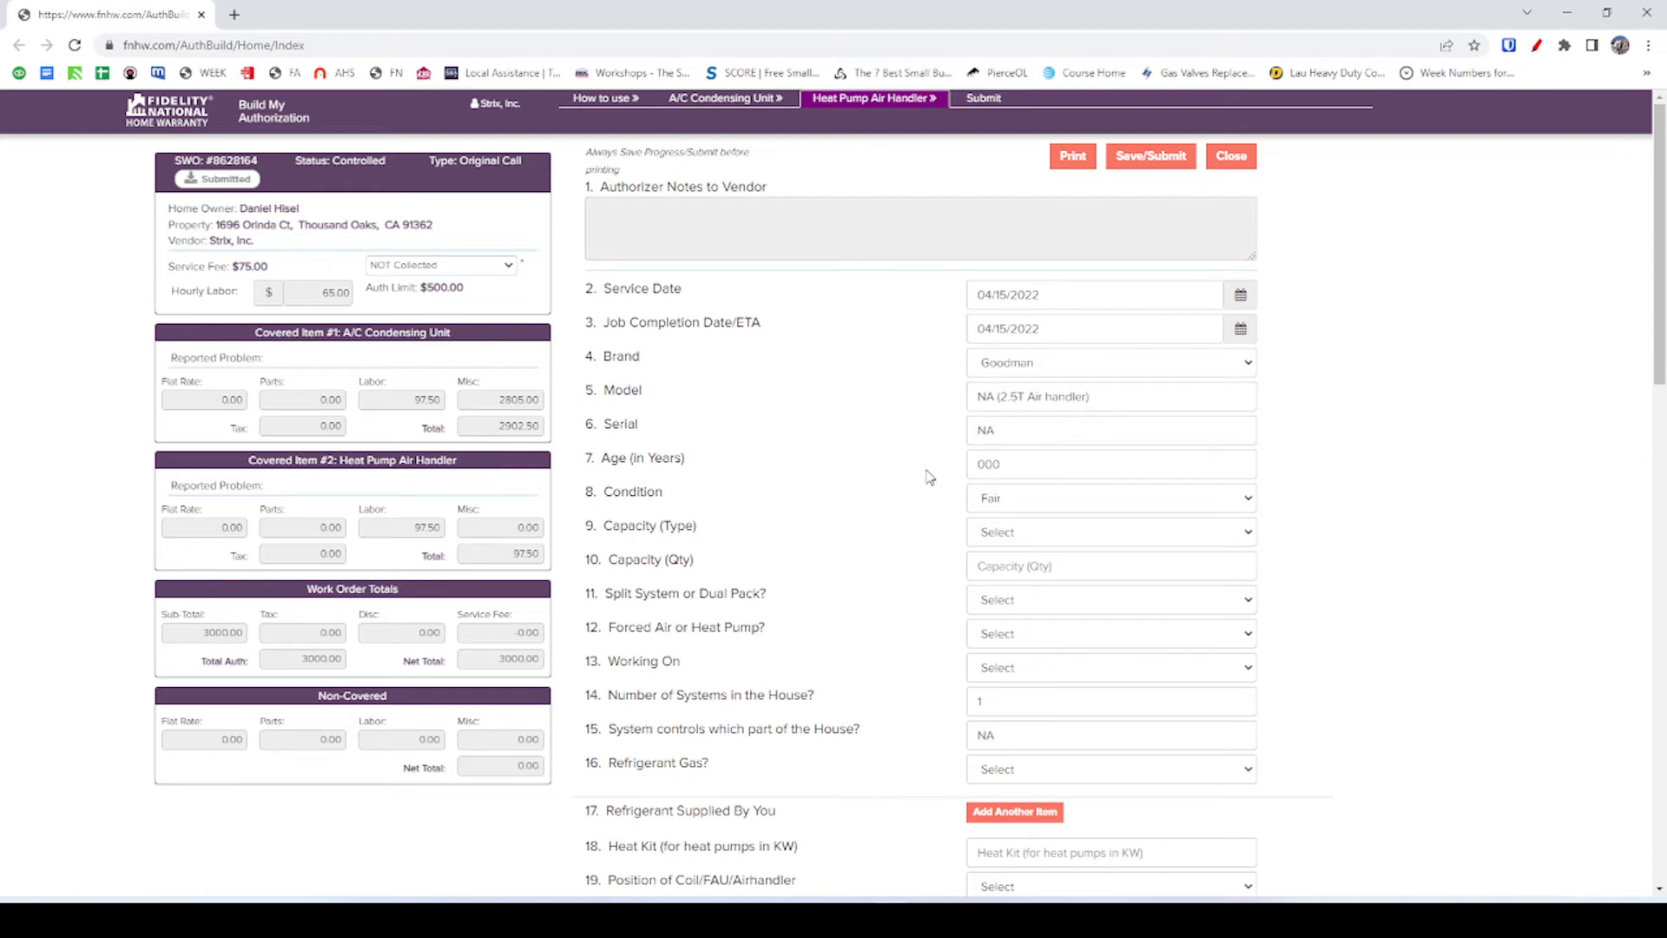
pyautogui.moveTo(1035, 464); pyautogui.dragTo(882, 487)
pyautogui.write('30')
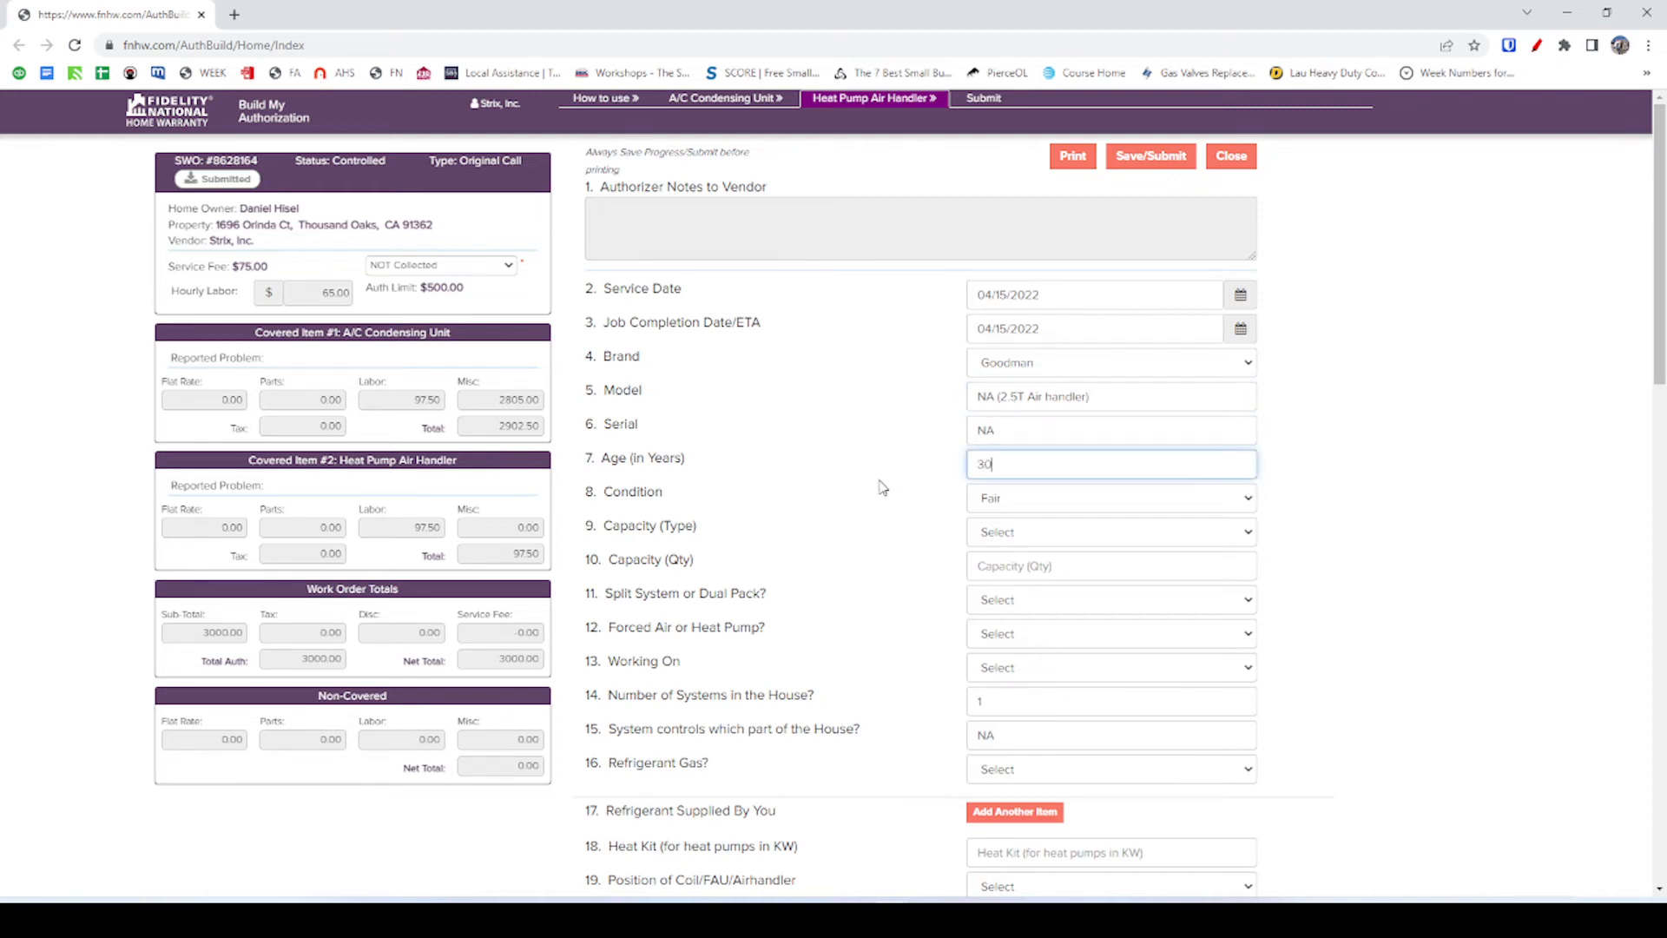
pyautogui.click(878, 453)
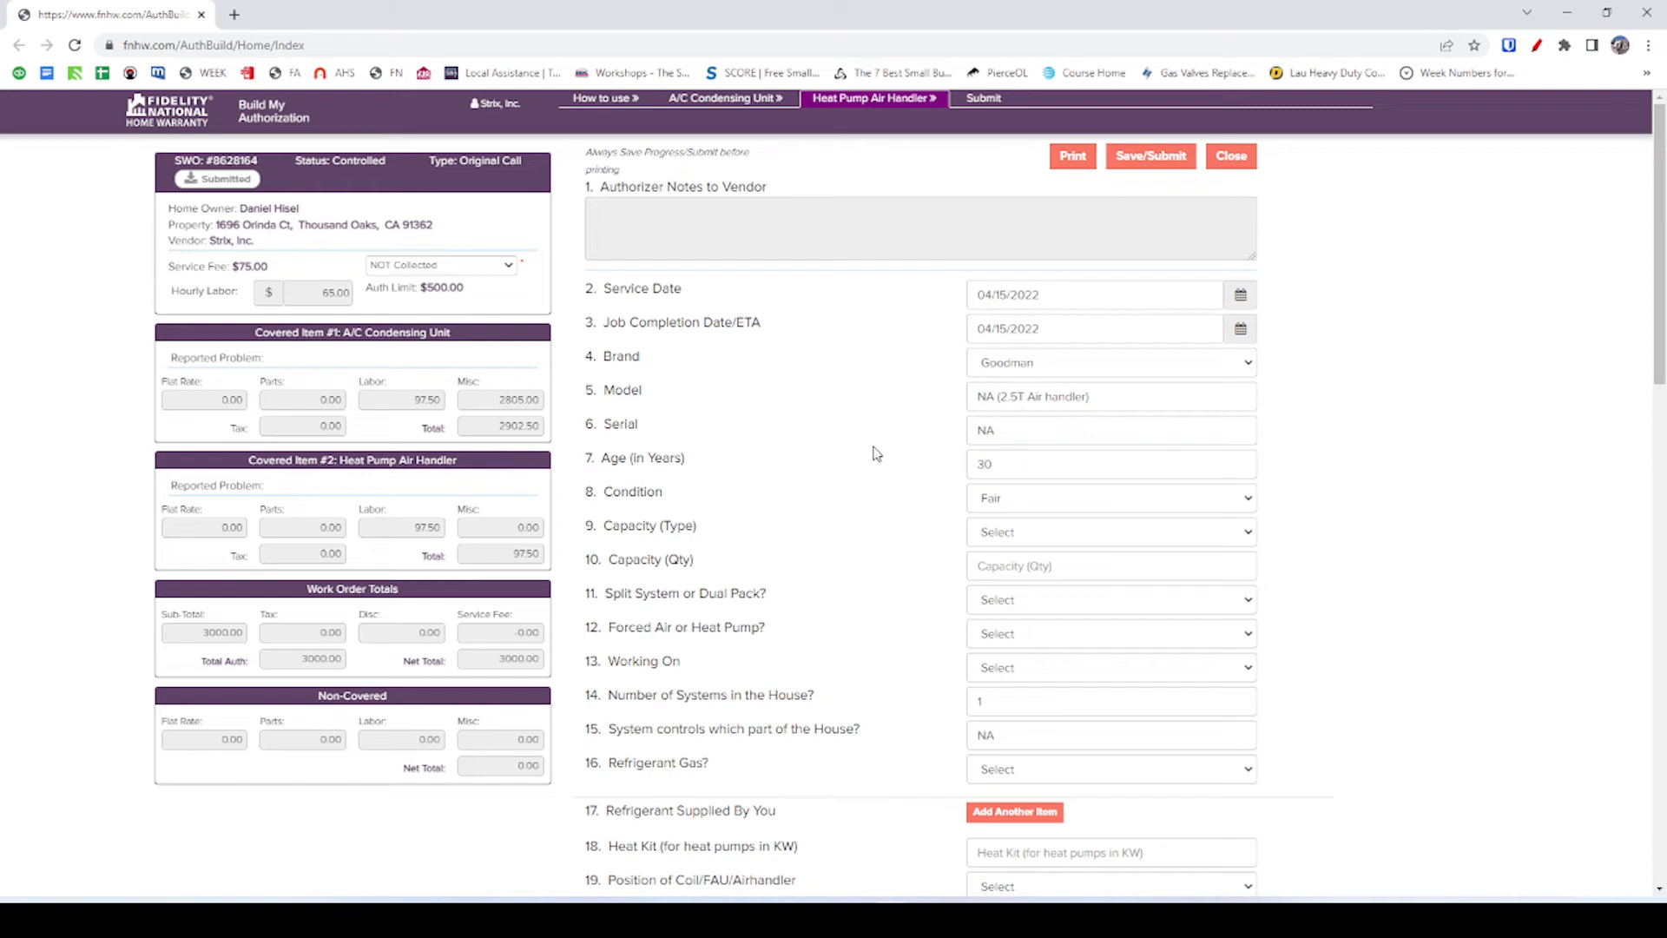
pyautogui.click(1032, 507)
pyautogui.click(885, 492)
# Set the capacity type to Tonnage with a quantity of 2.5.
pyautogui.hotkey('alt', 'Tab')
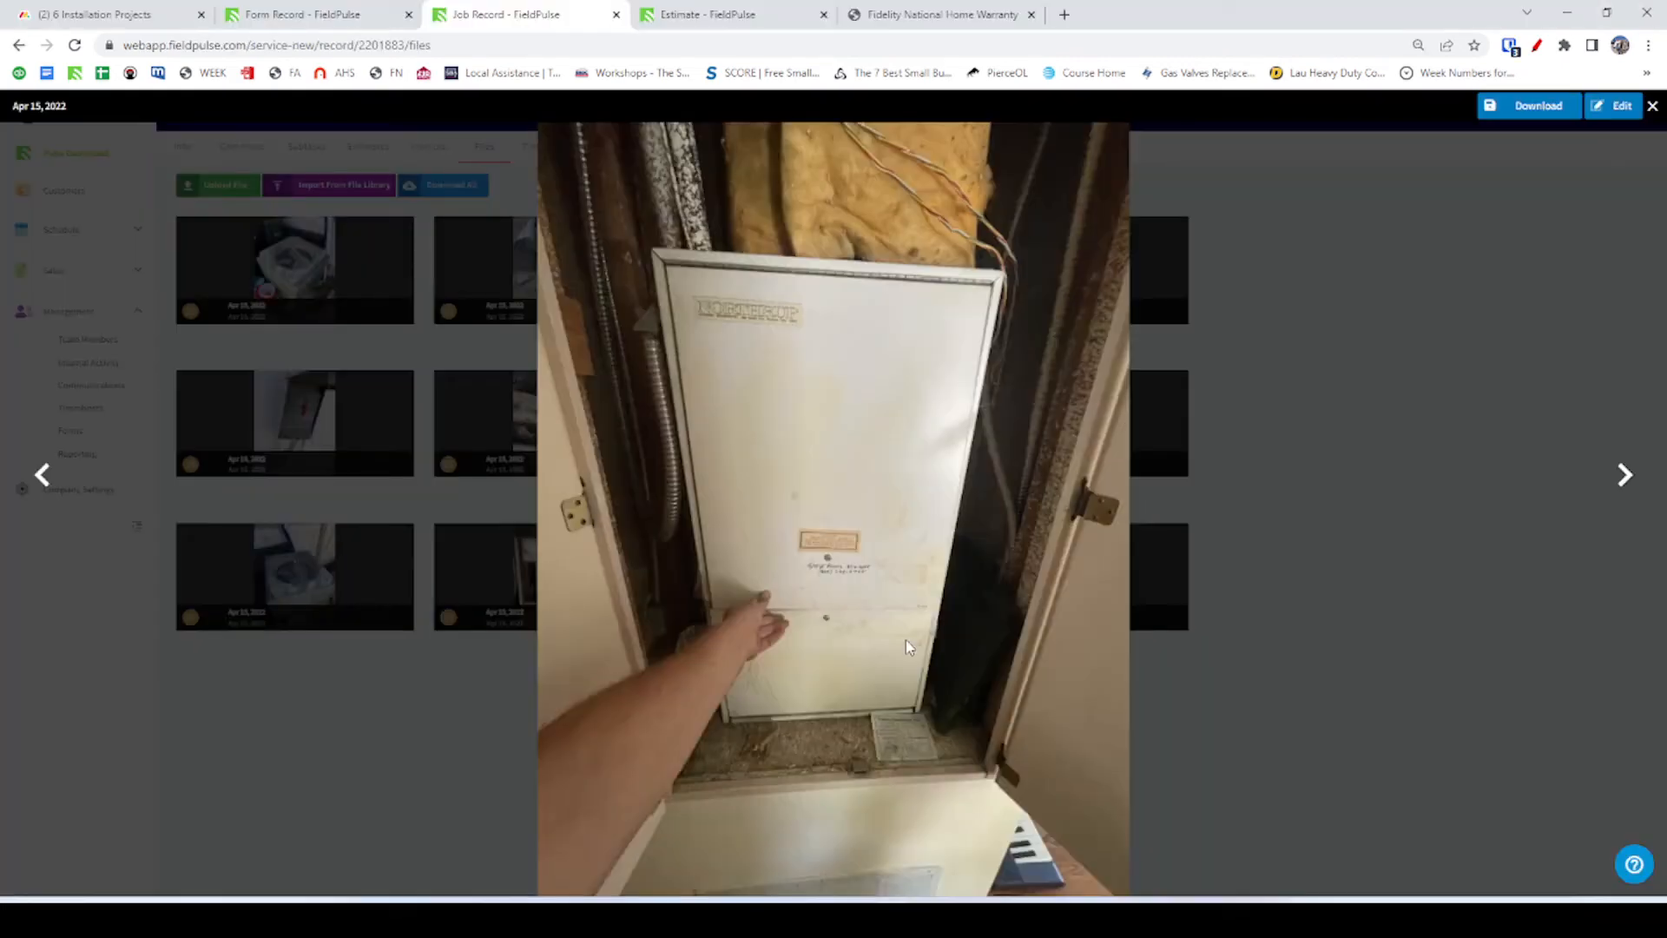
pyautogui.hotkey('alt', 'Tab')
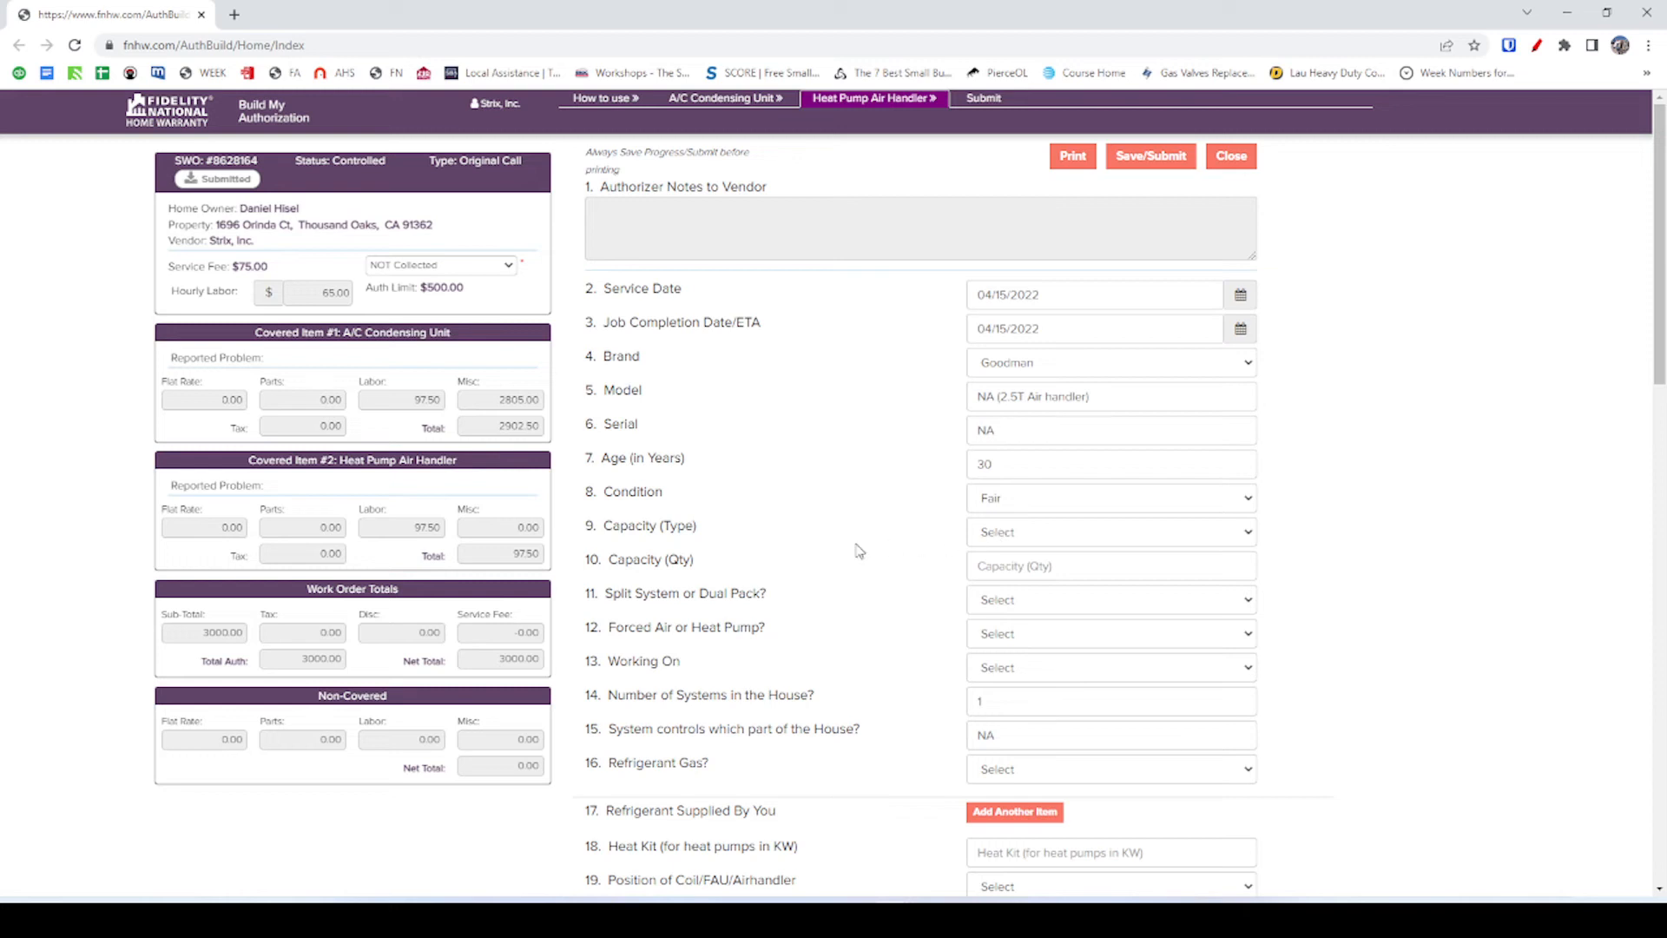
pyautogui.click(978, 535)
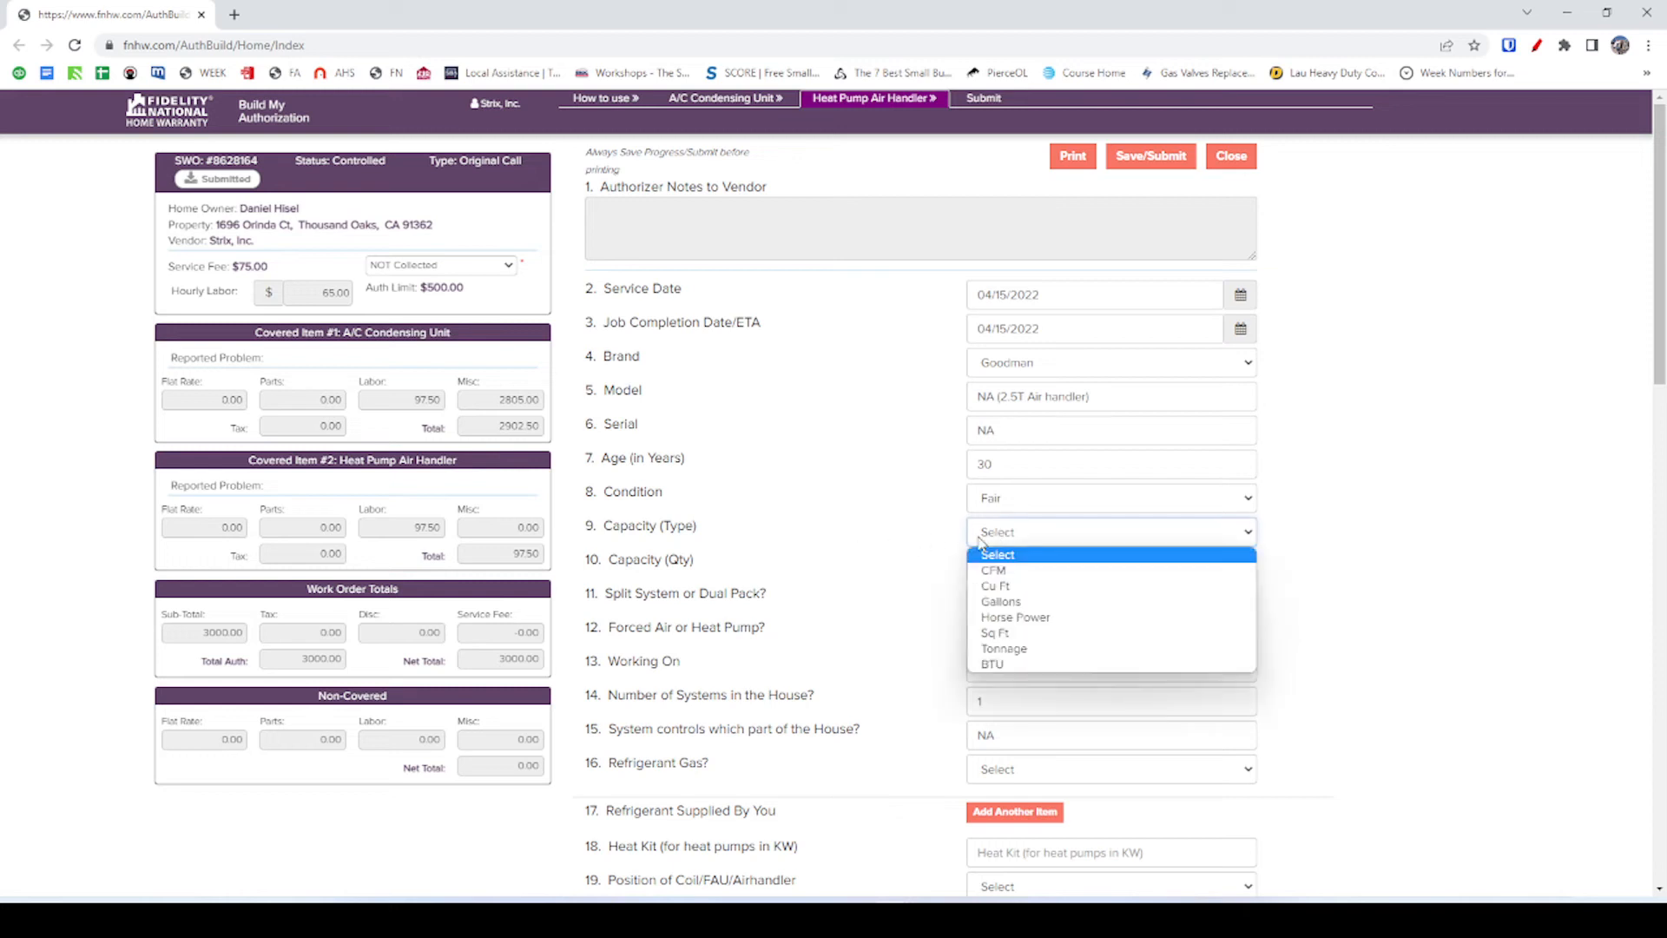
pyautogui.click(1015, 649)
pyautogui.click(925, 530)
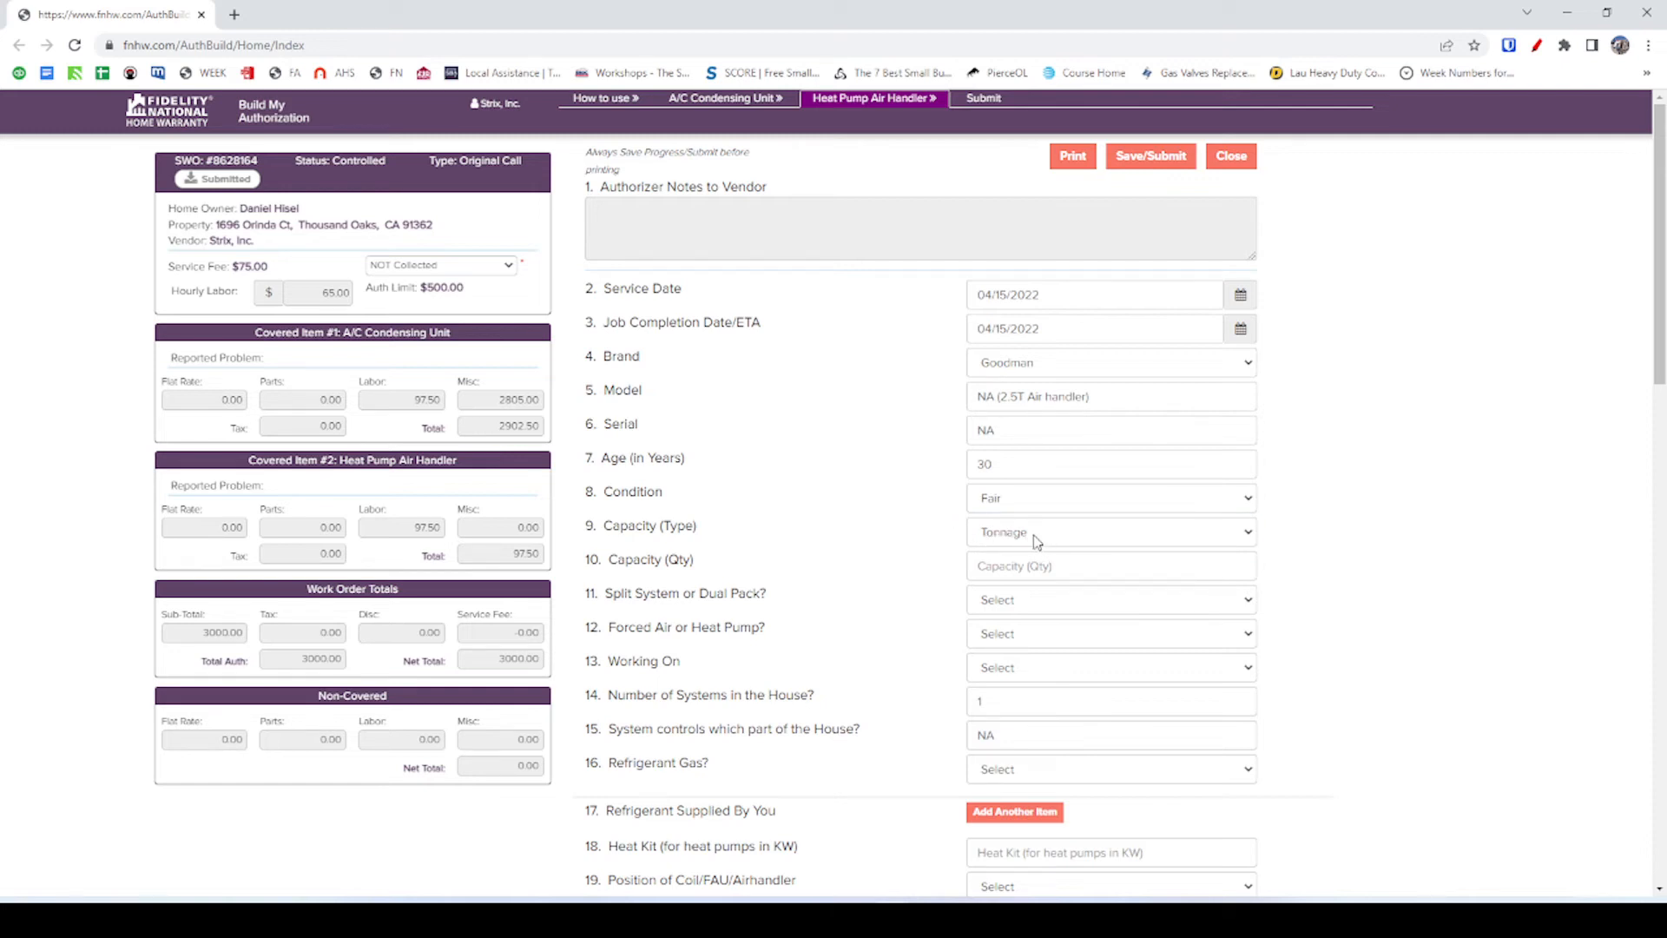
pyautogui.click(1036, 570)
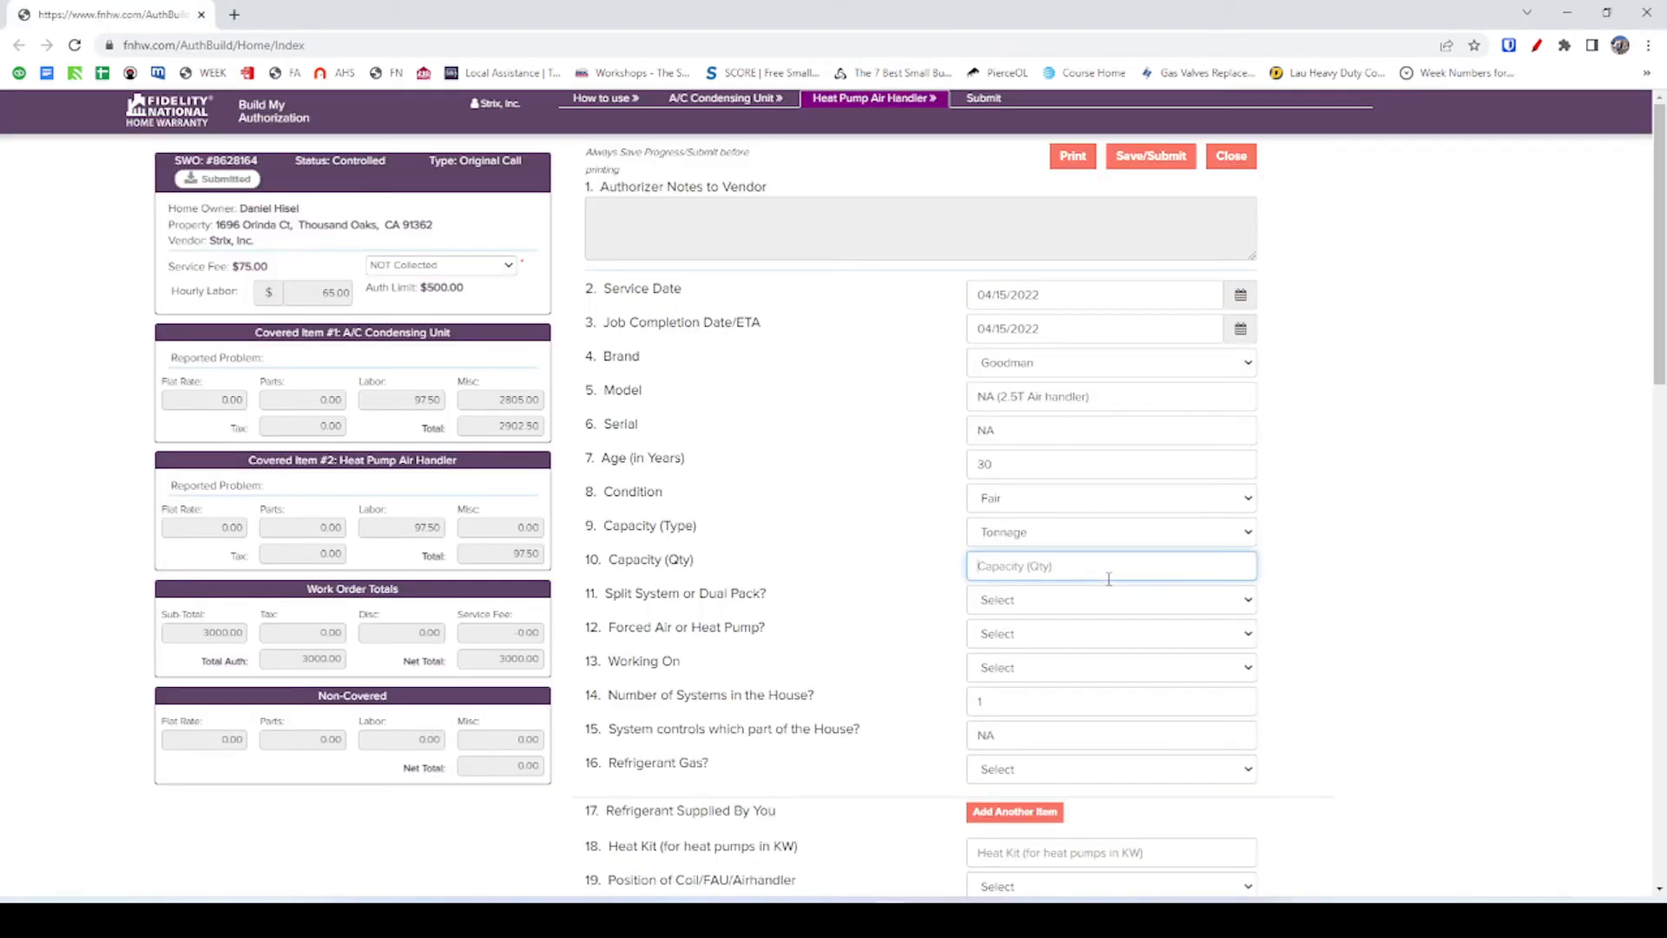
pyautogui.write('2.5')
pyautogui.click(850, 577)
# Choose Split System as the system type and check the condenser photos in FieldPulse.
pyautogui.click(1011, 599)
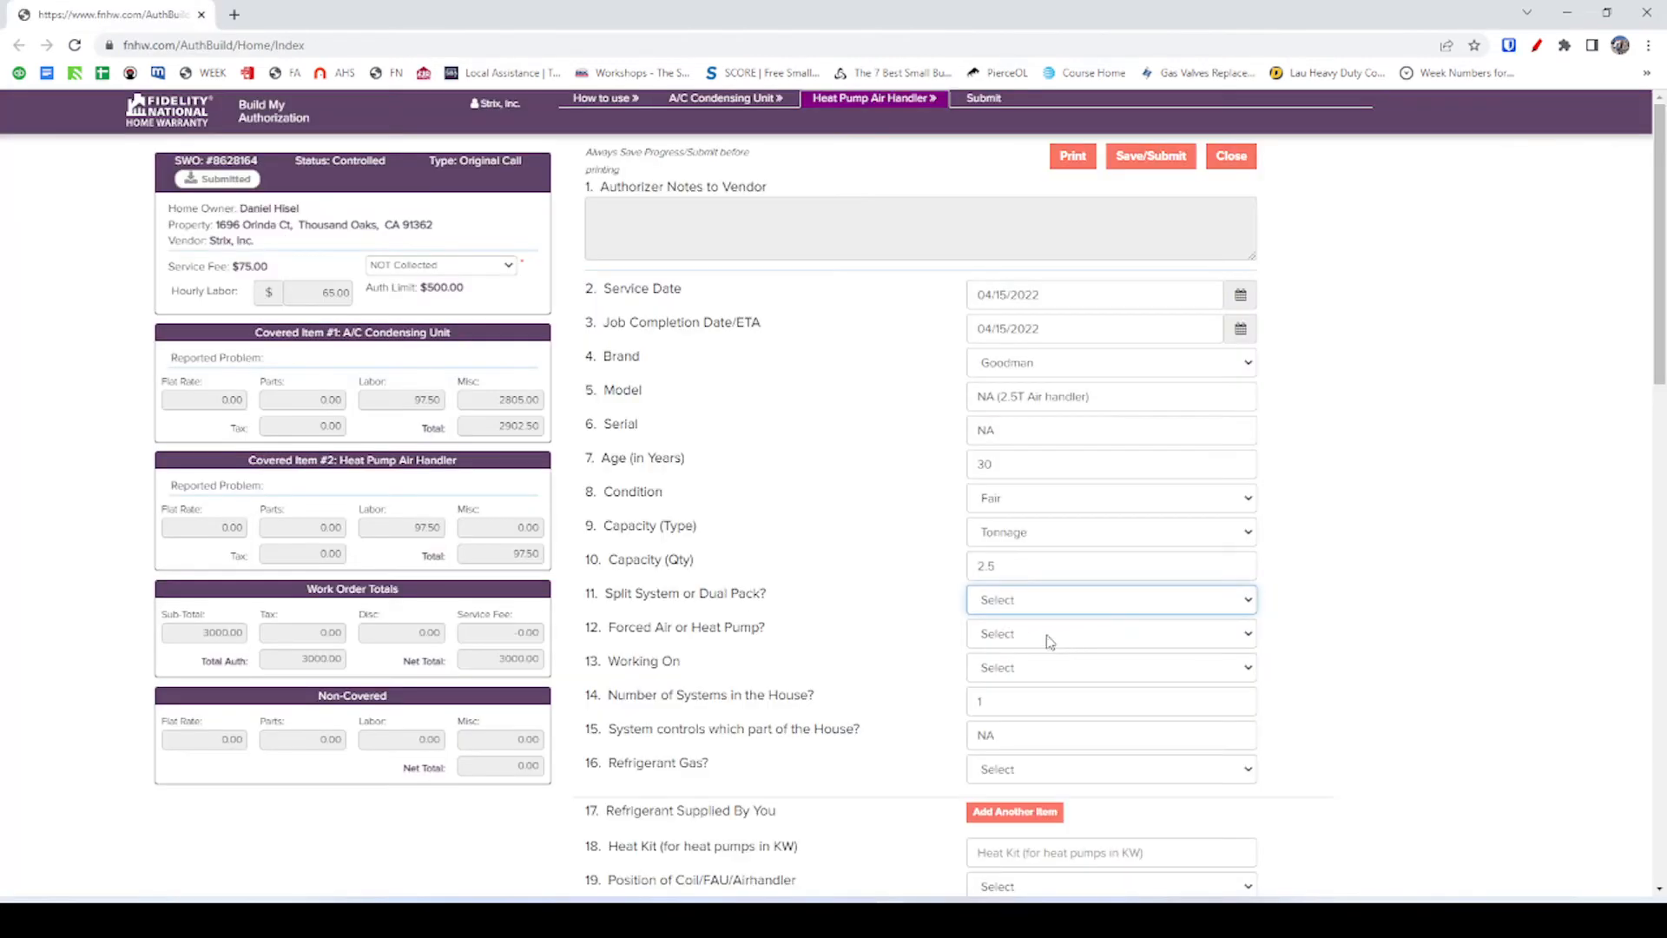
pyautogui.click(1053, 639)
pyautogui.click(1042, 605)
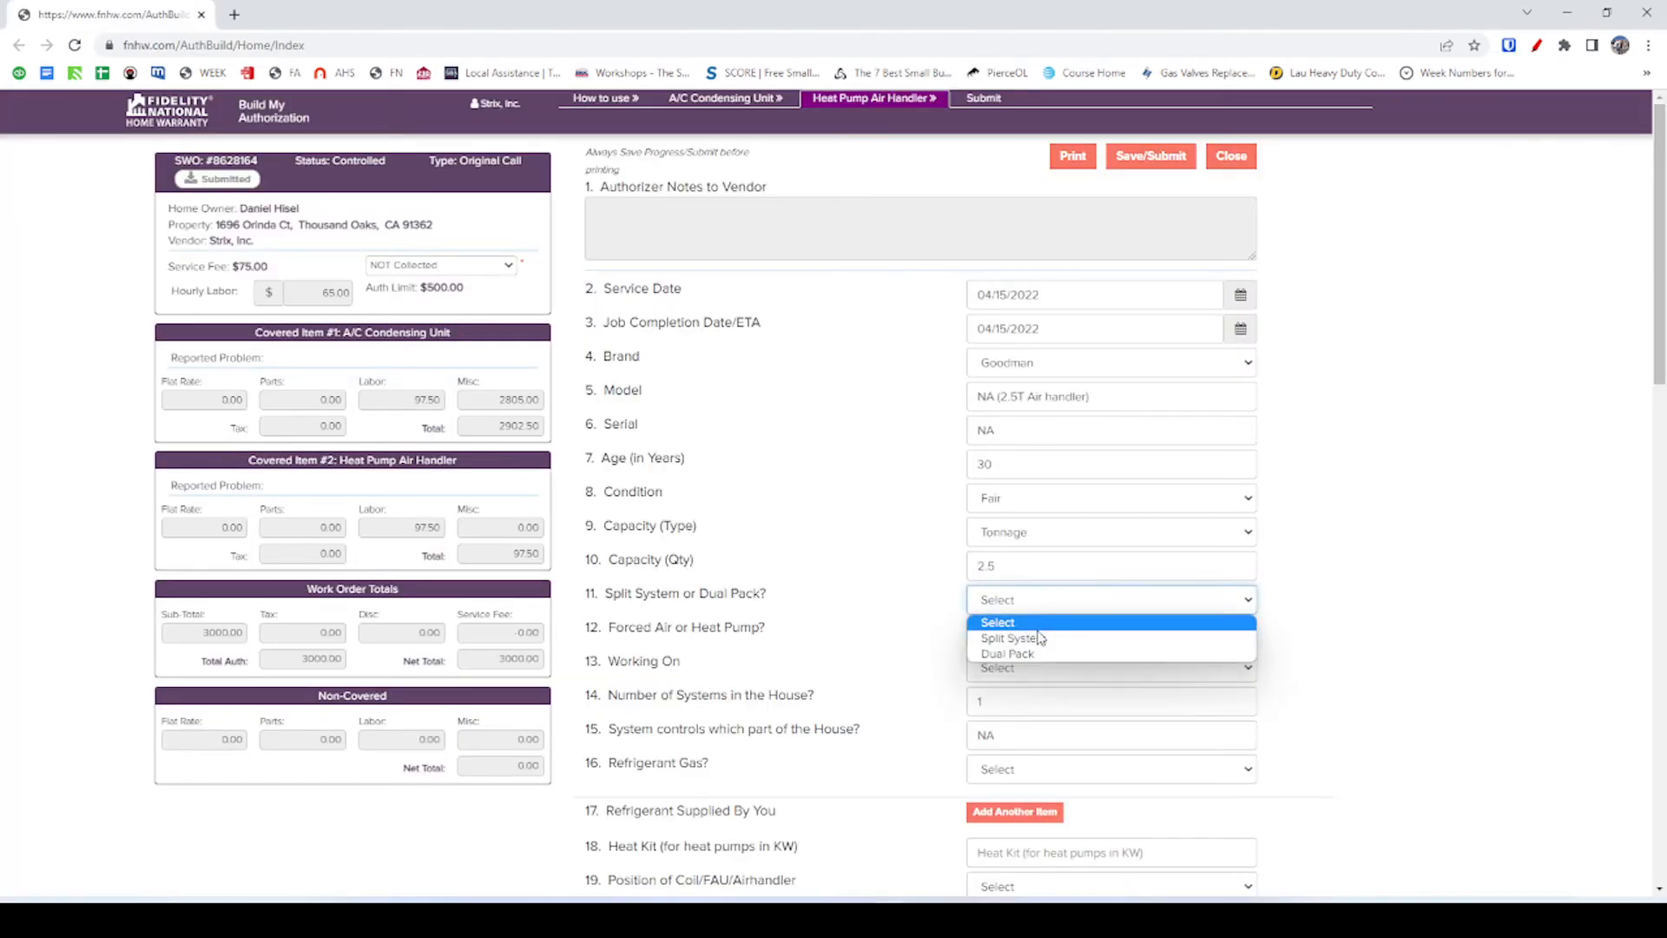
pyautogui.click(1034, 639)
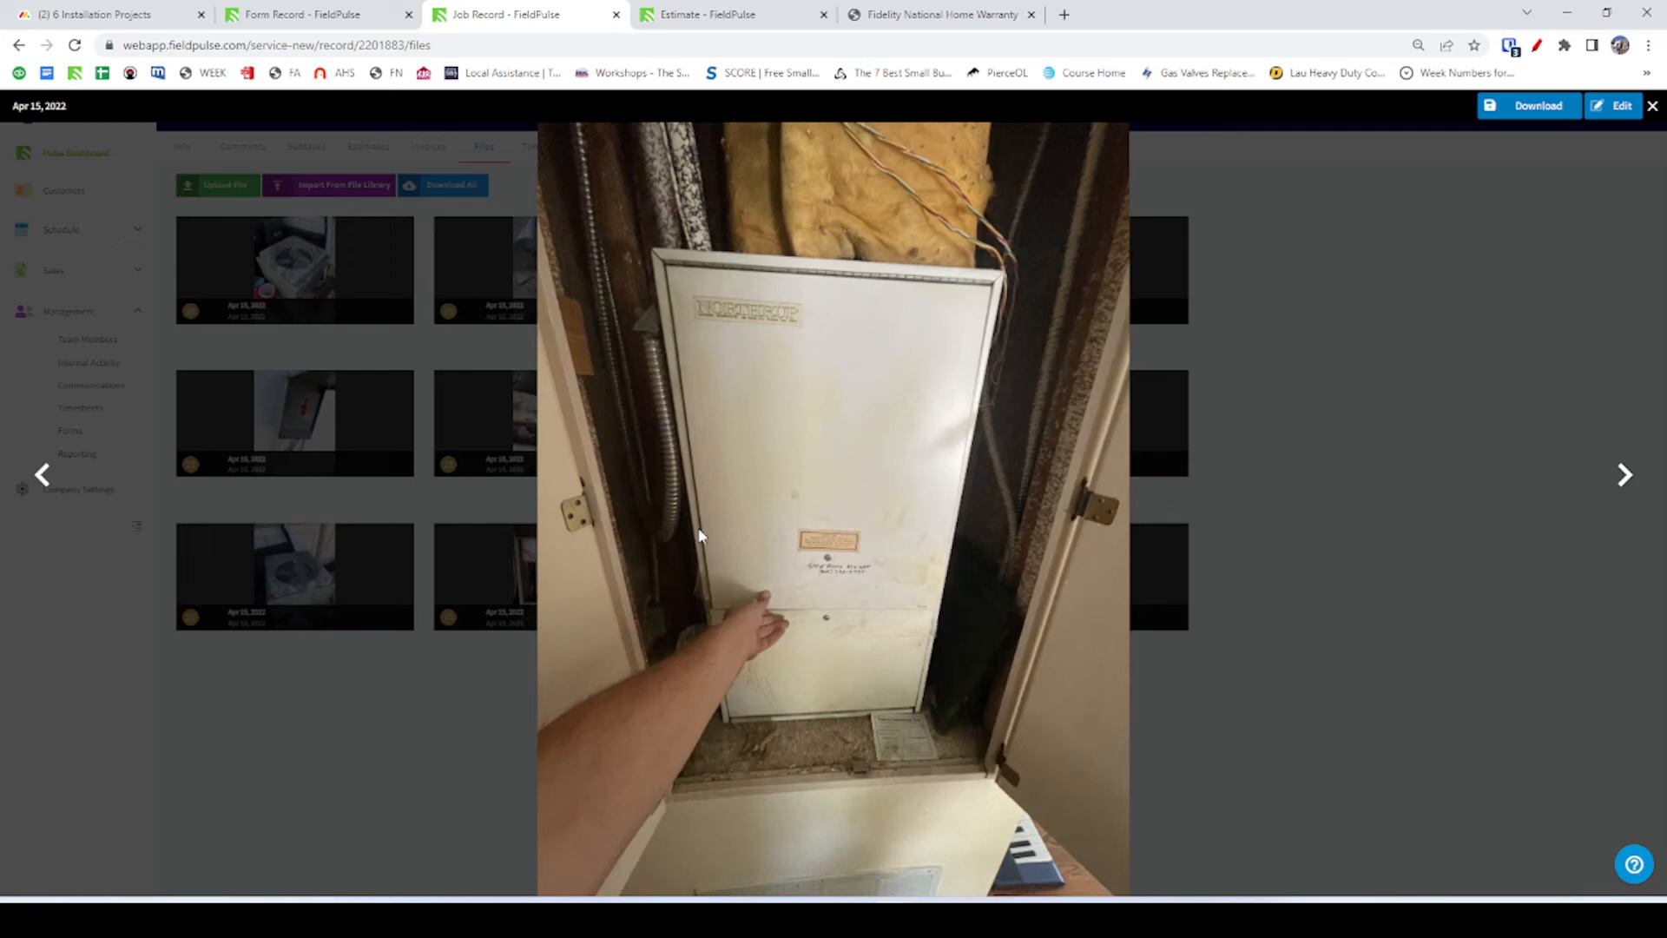
pyautogui.click(52, 478)
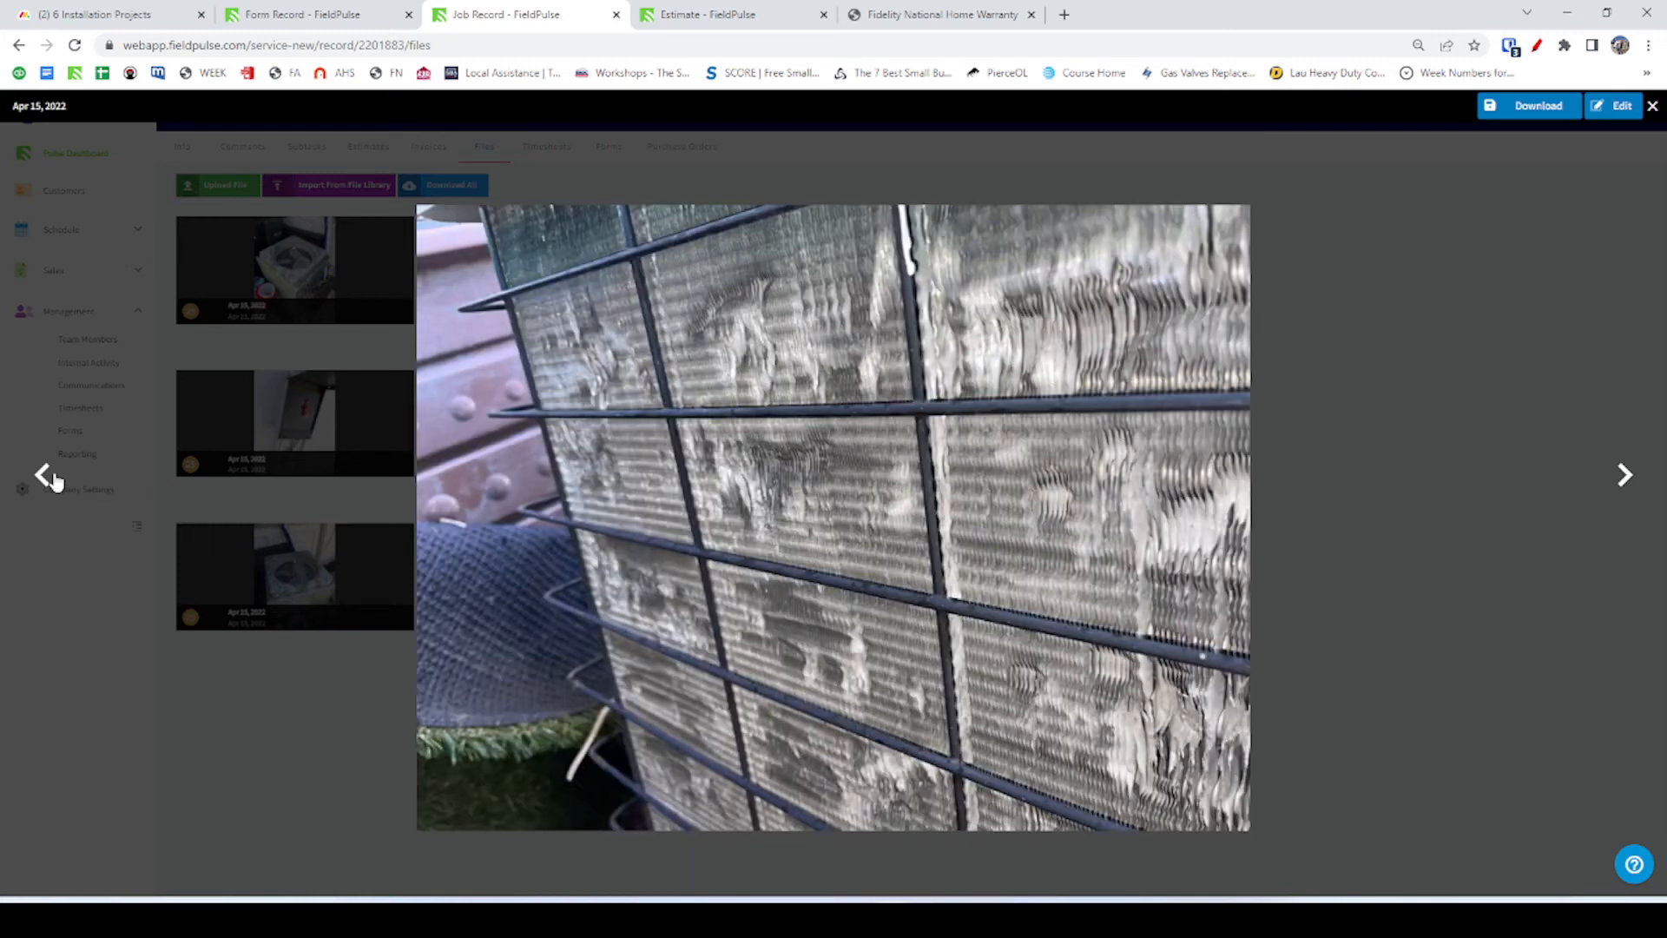
pyautogui.click(52, 477)
pyautogui.click(39, 479)
pyautogui.click(39, 479)
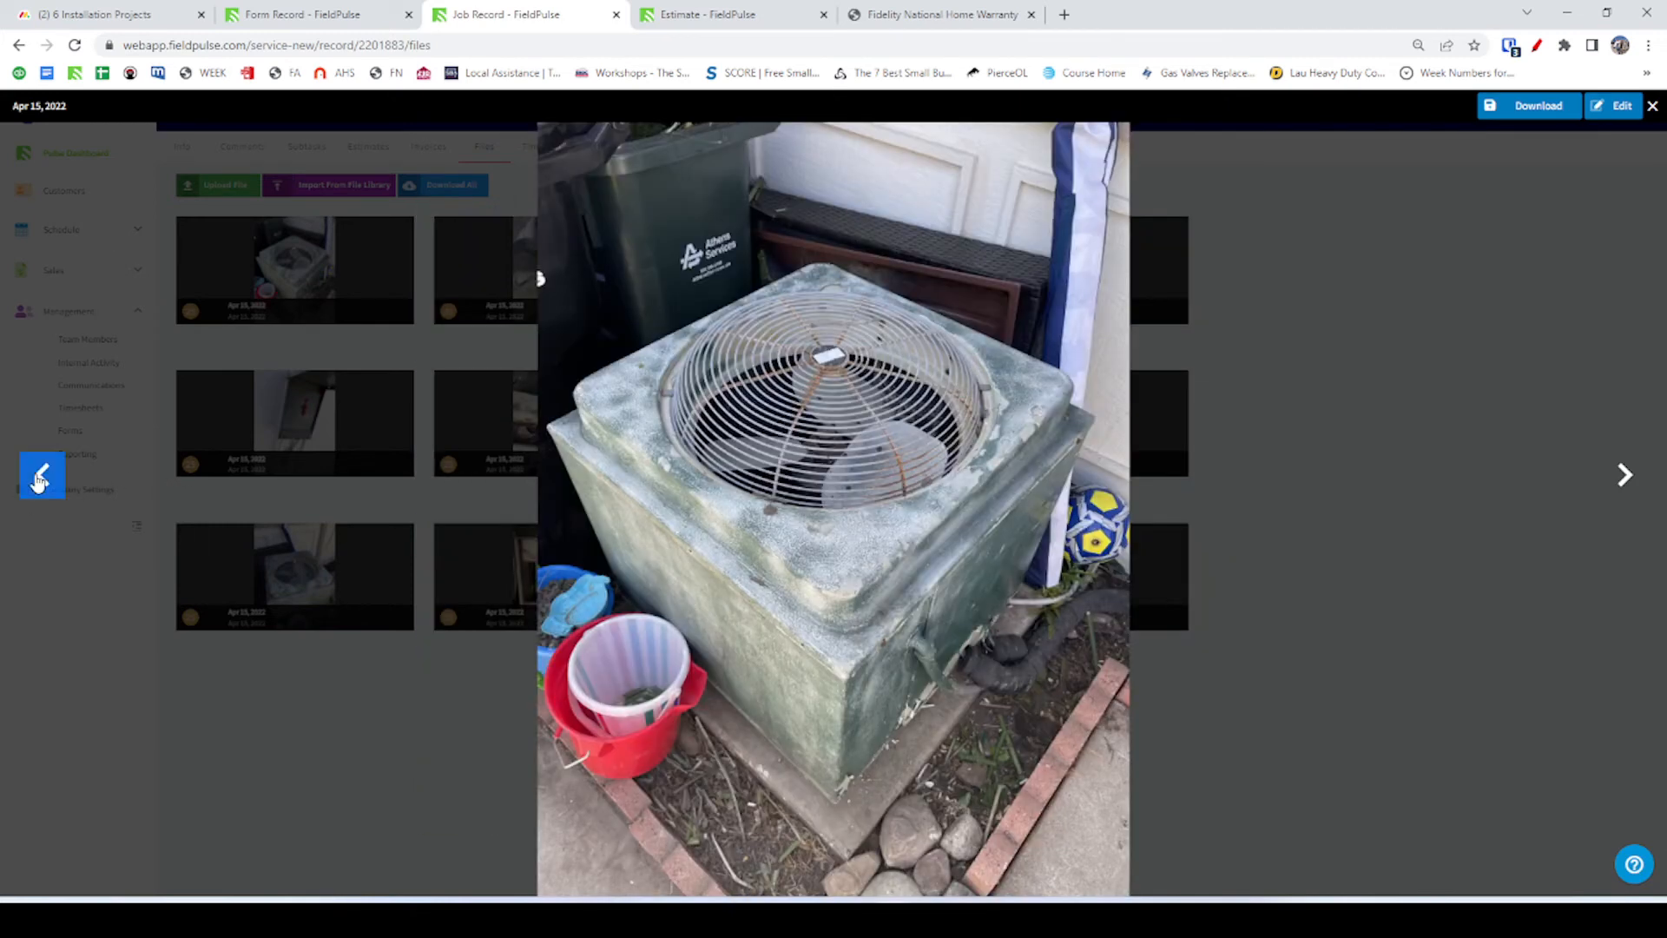
pyautogui.click(39, 479)
pyautogui.click(435, 466)
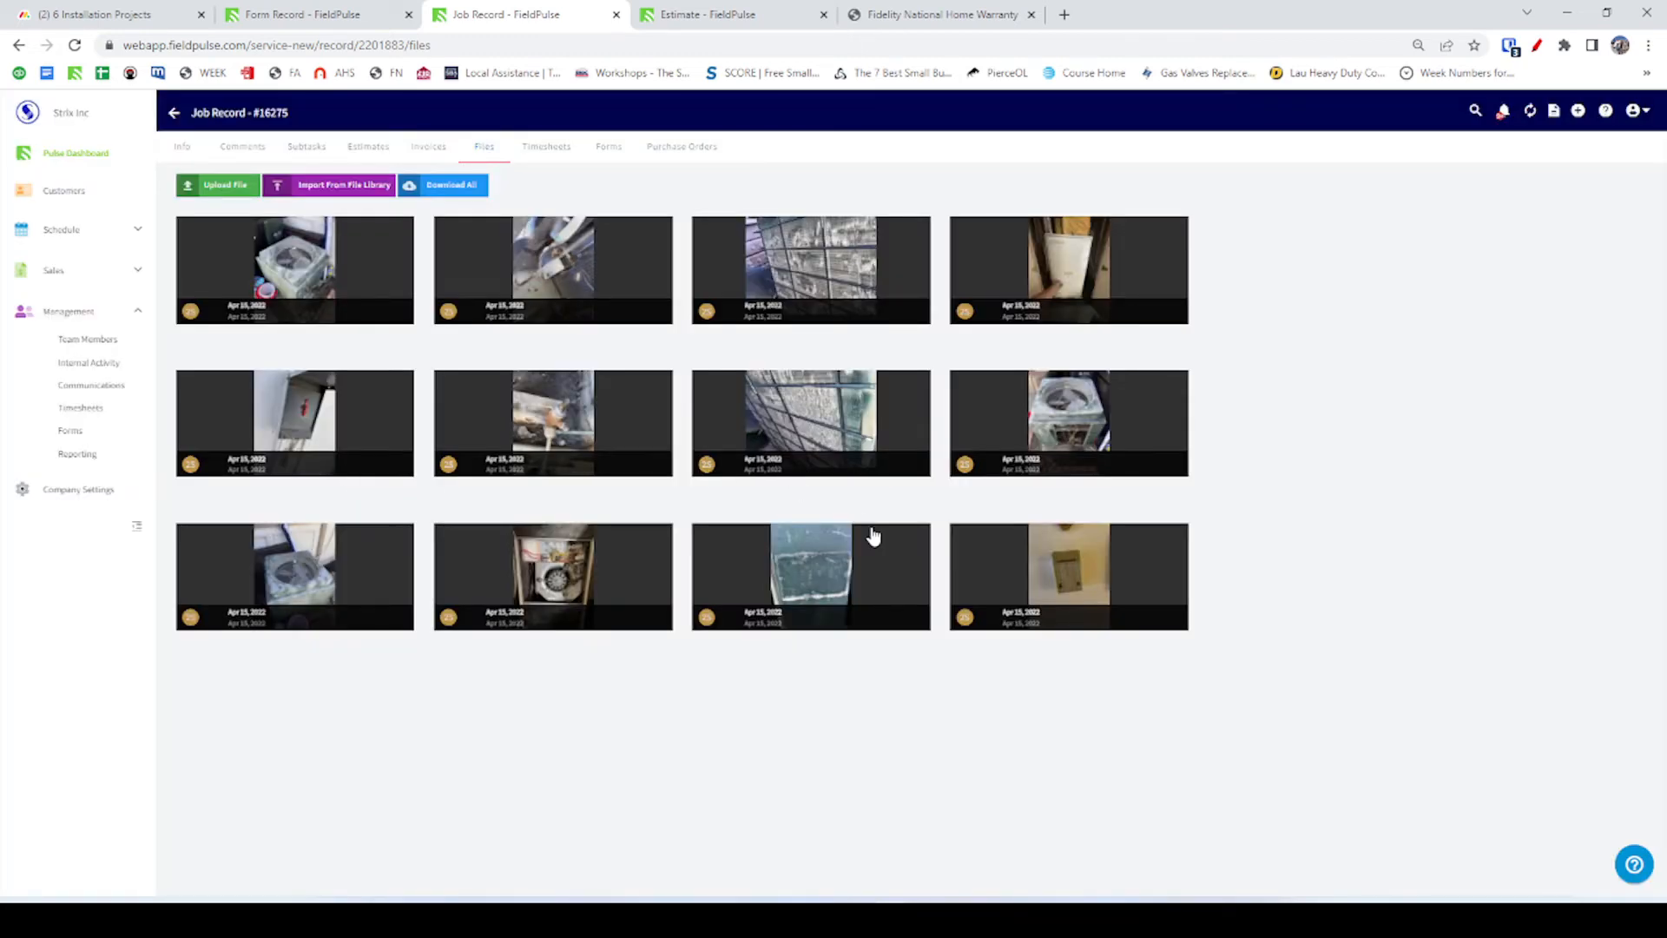
# Set Forced Air or Heat Pump to Heat Pump.
pyautogui.hotkey('alt', 'Tab')
pyautogui.click(1037, 633)
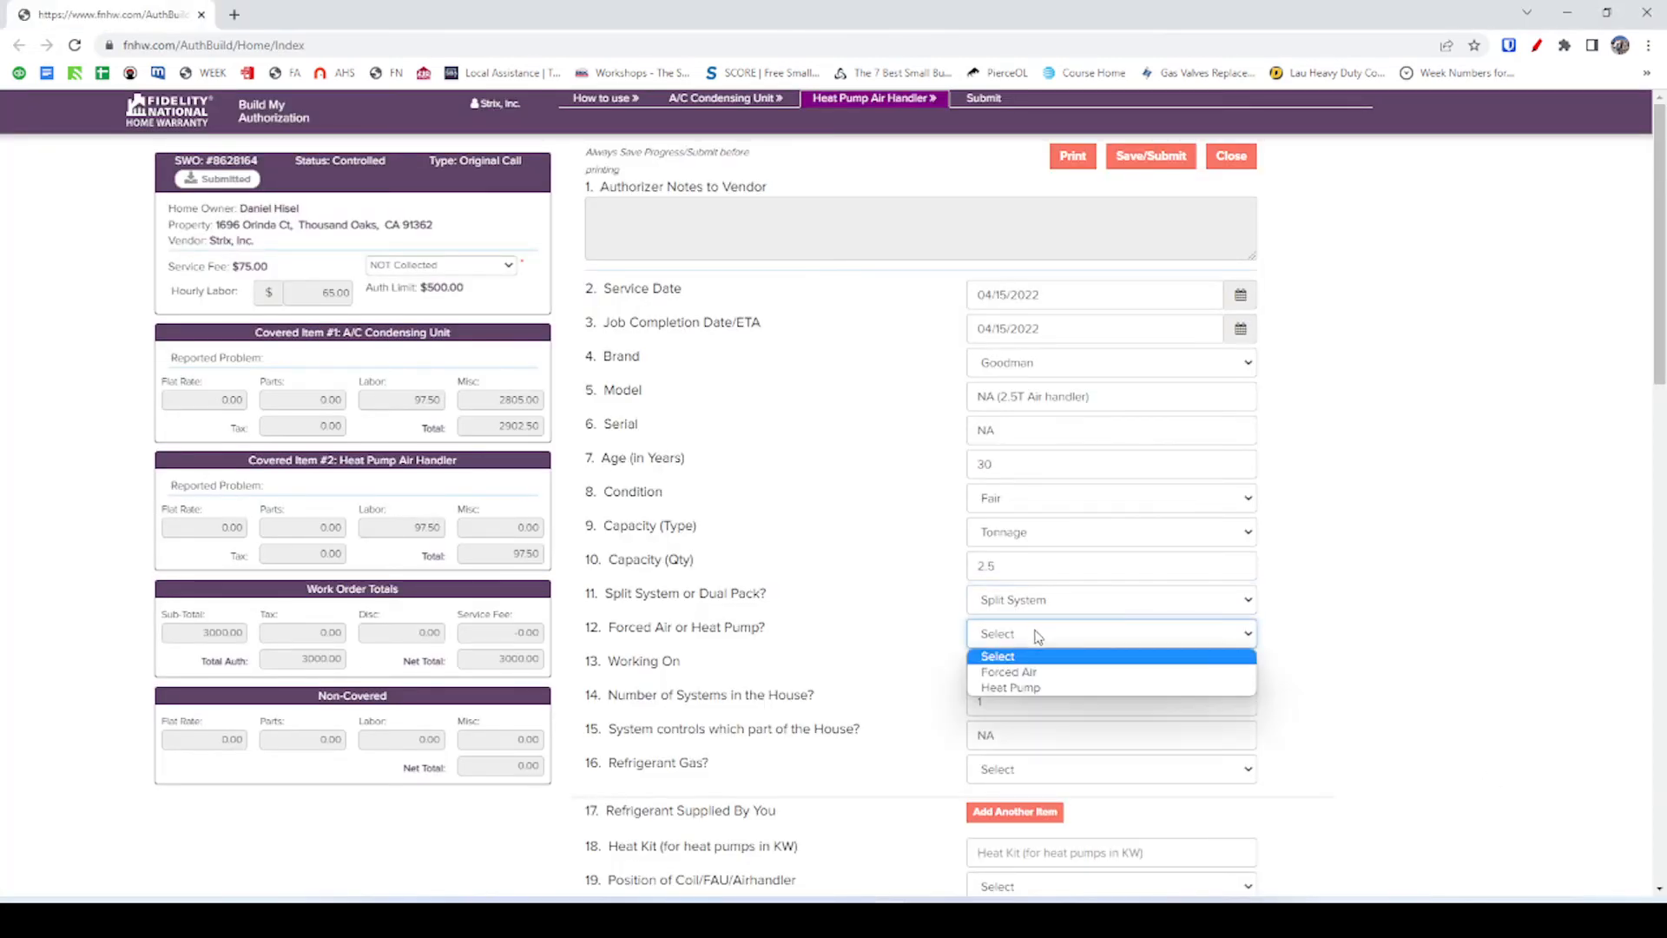
pyautogui.click(1044, 686)
pyautogui.hotkey('alt', 'Tab')
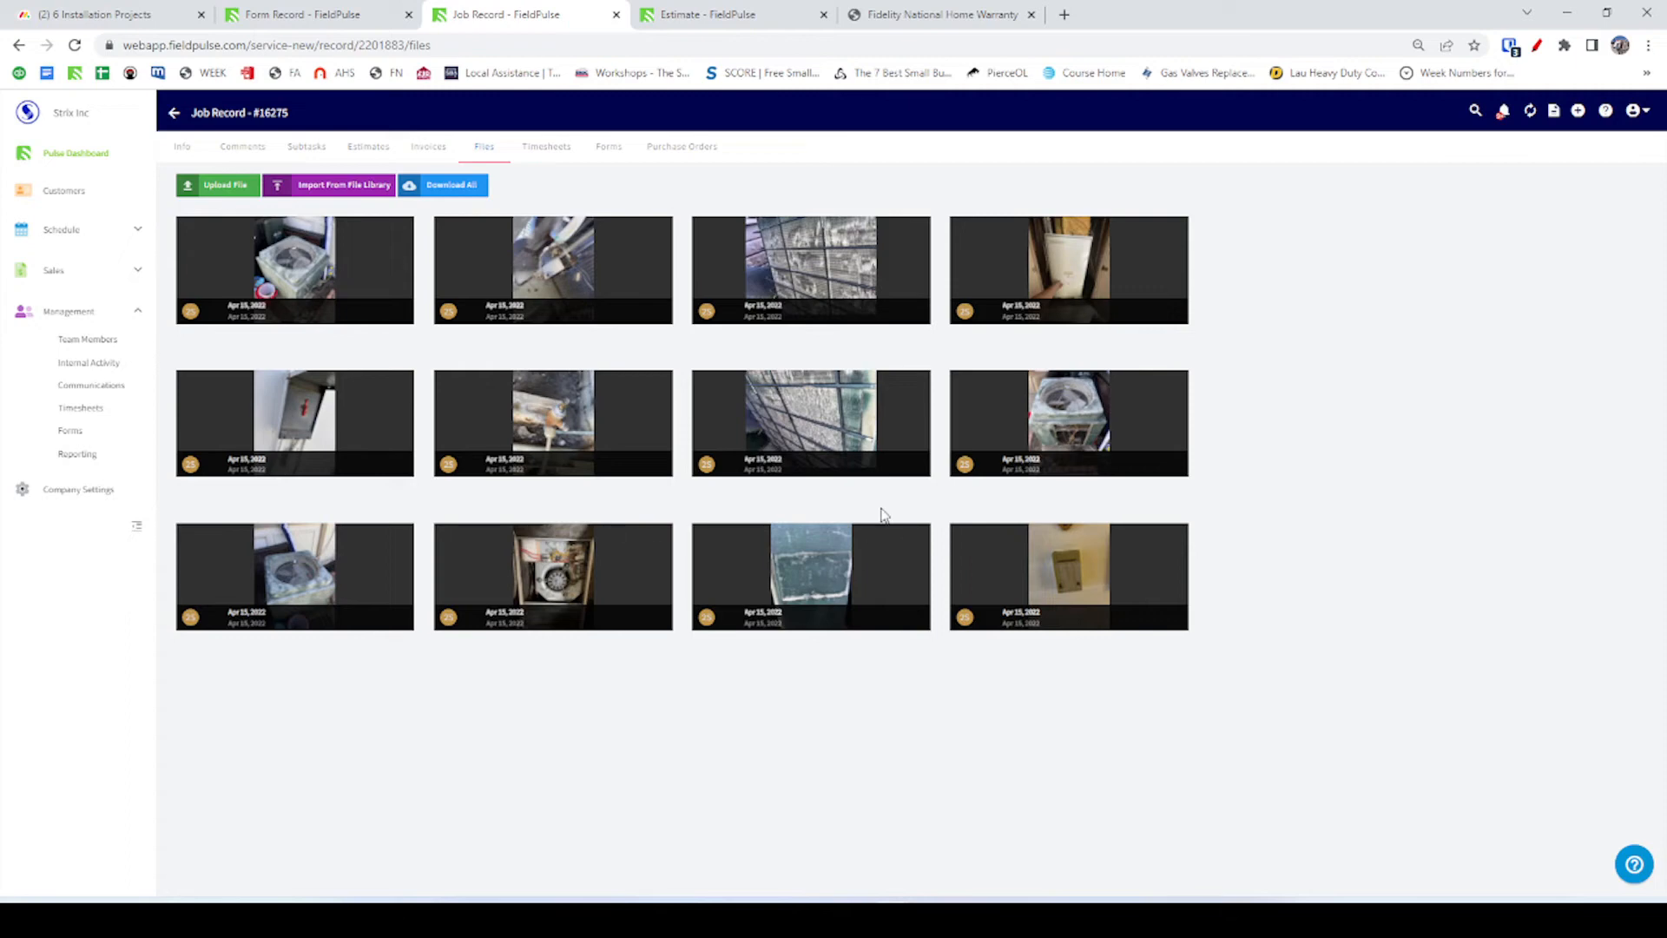
pyautogui.hotkey('alt', 'Tab')
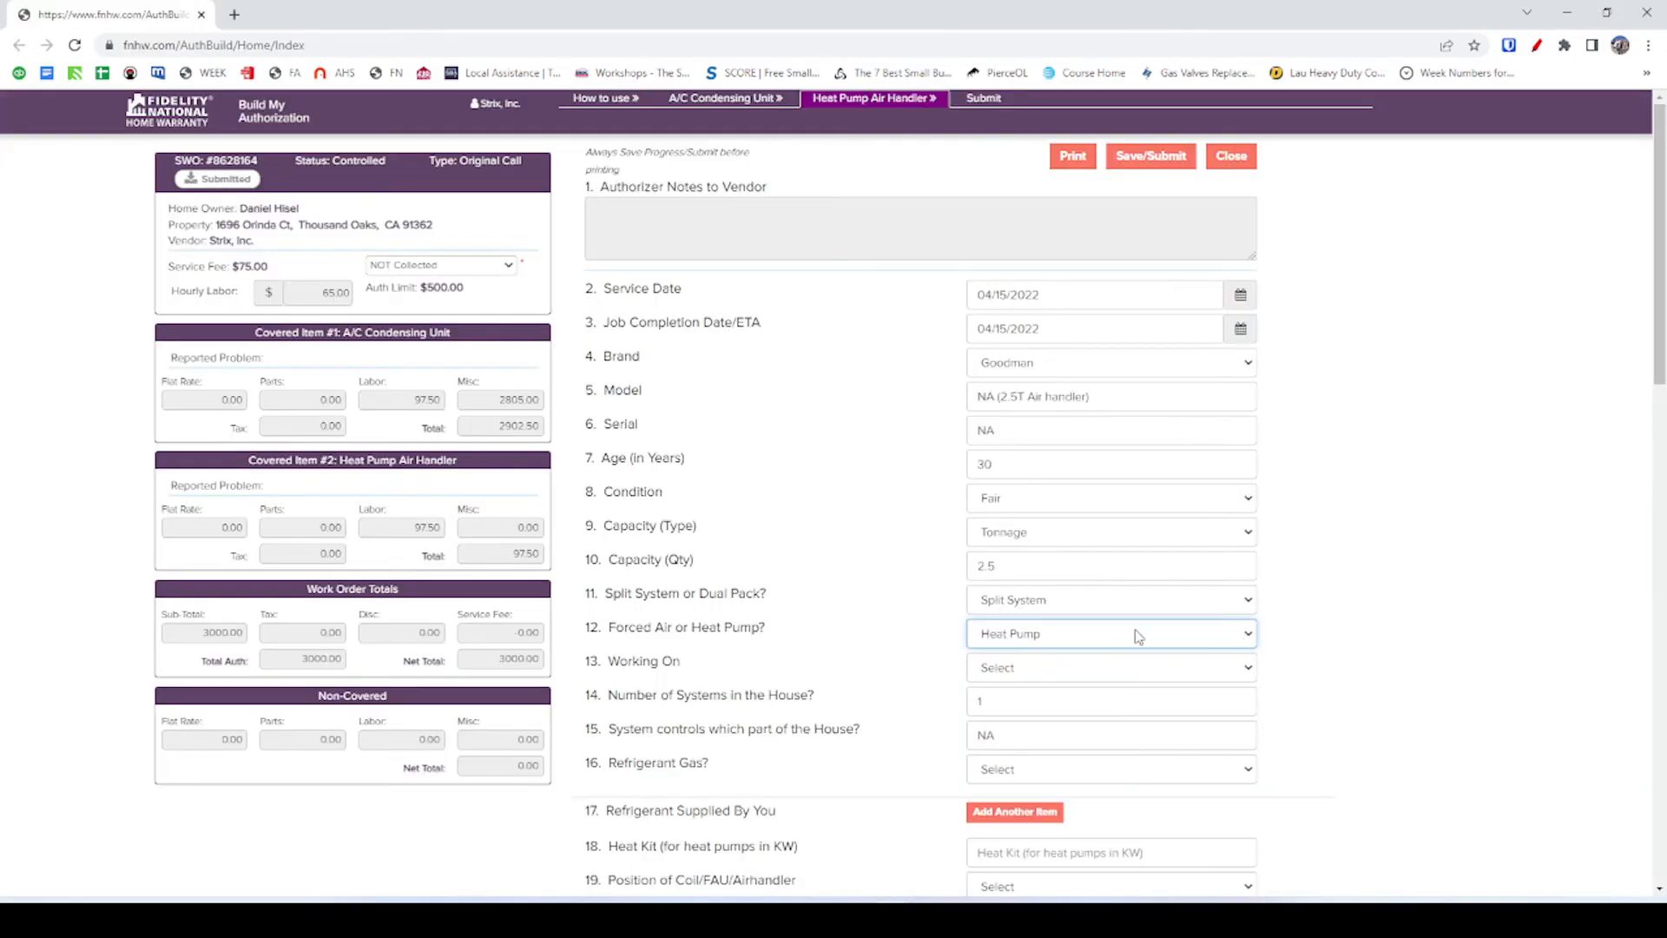
pyautogui.scroll(-1, 929, 669)
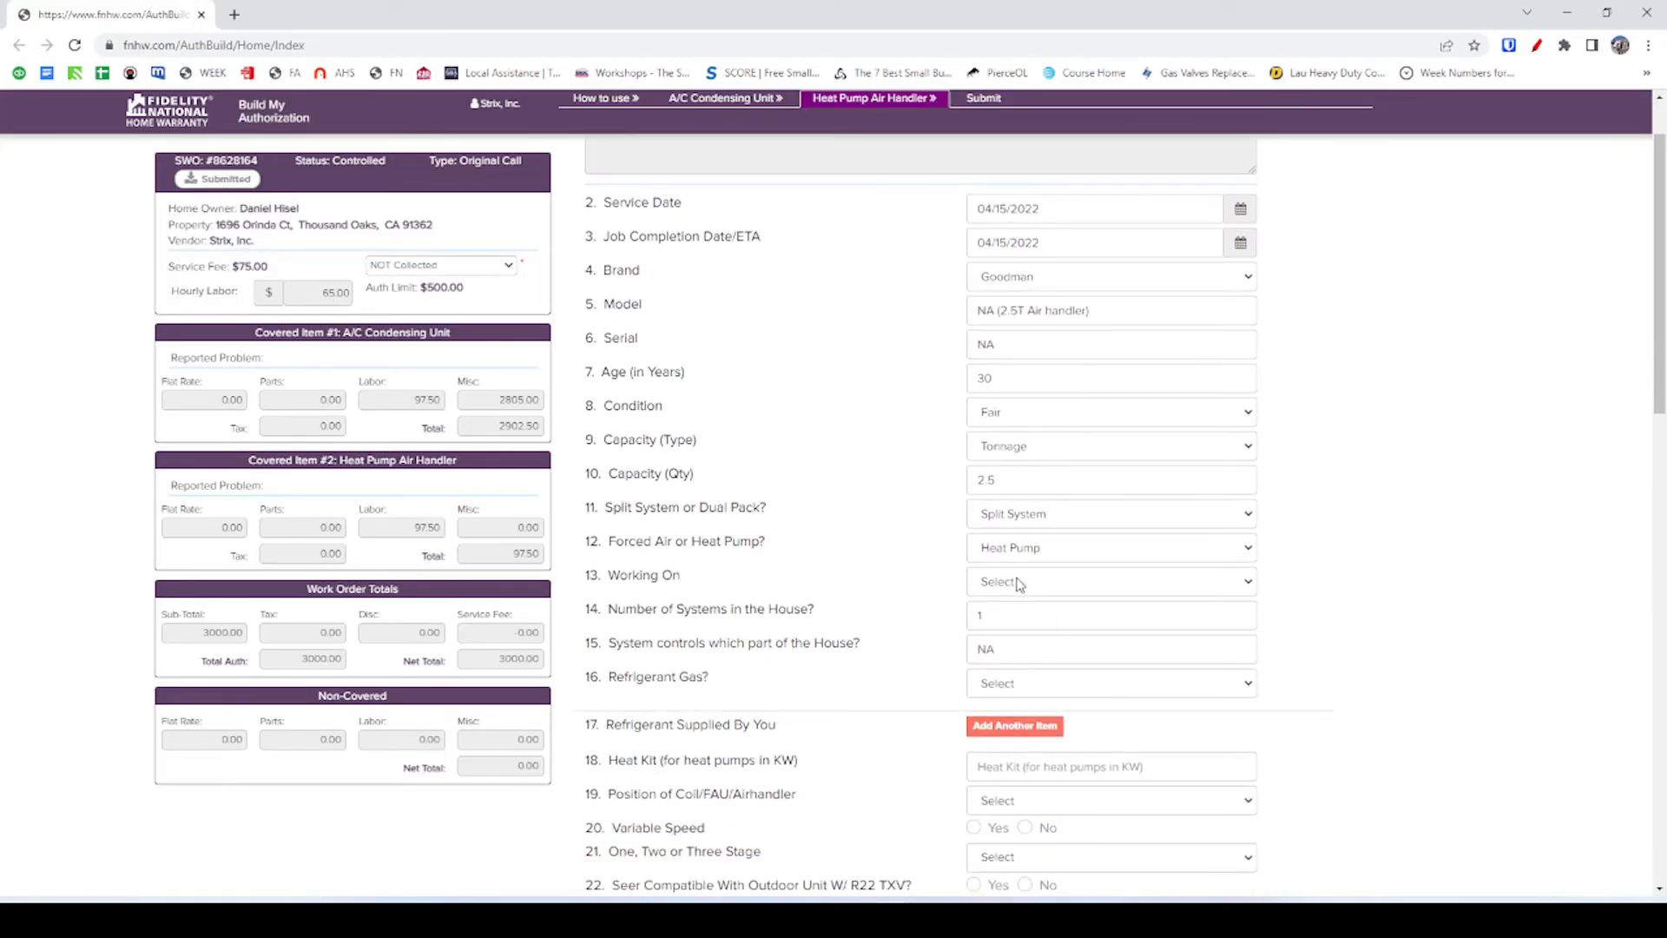
pyautogui.hotkey('alt', 'Tab')
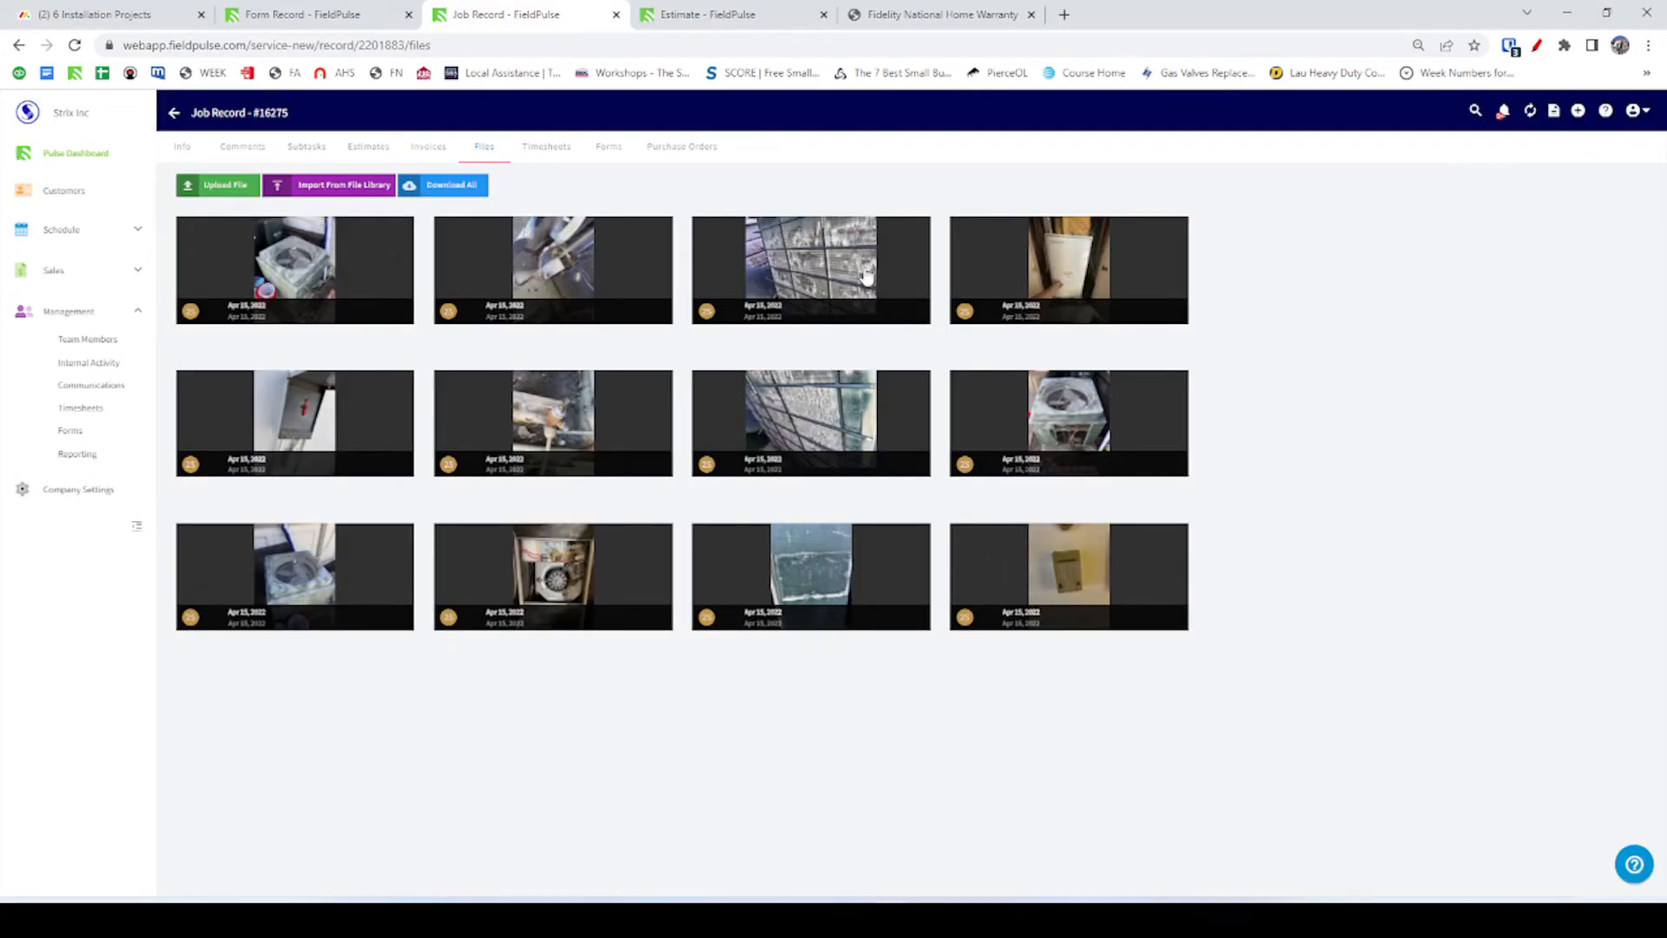
pyautogui.click(1115, 278)
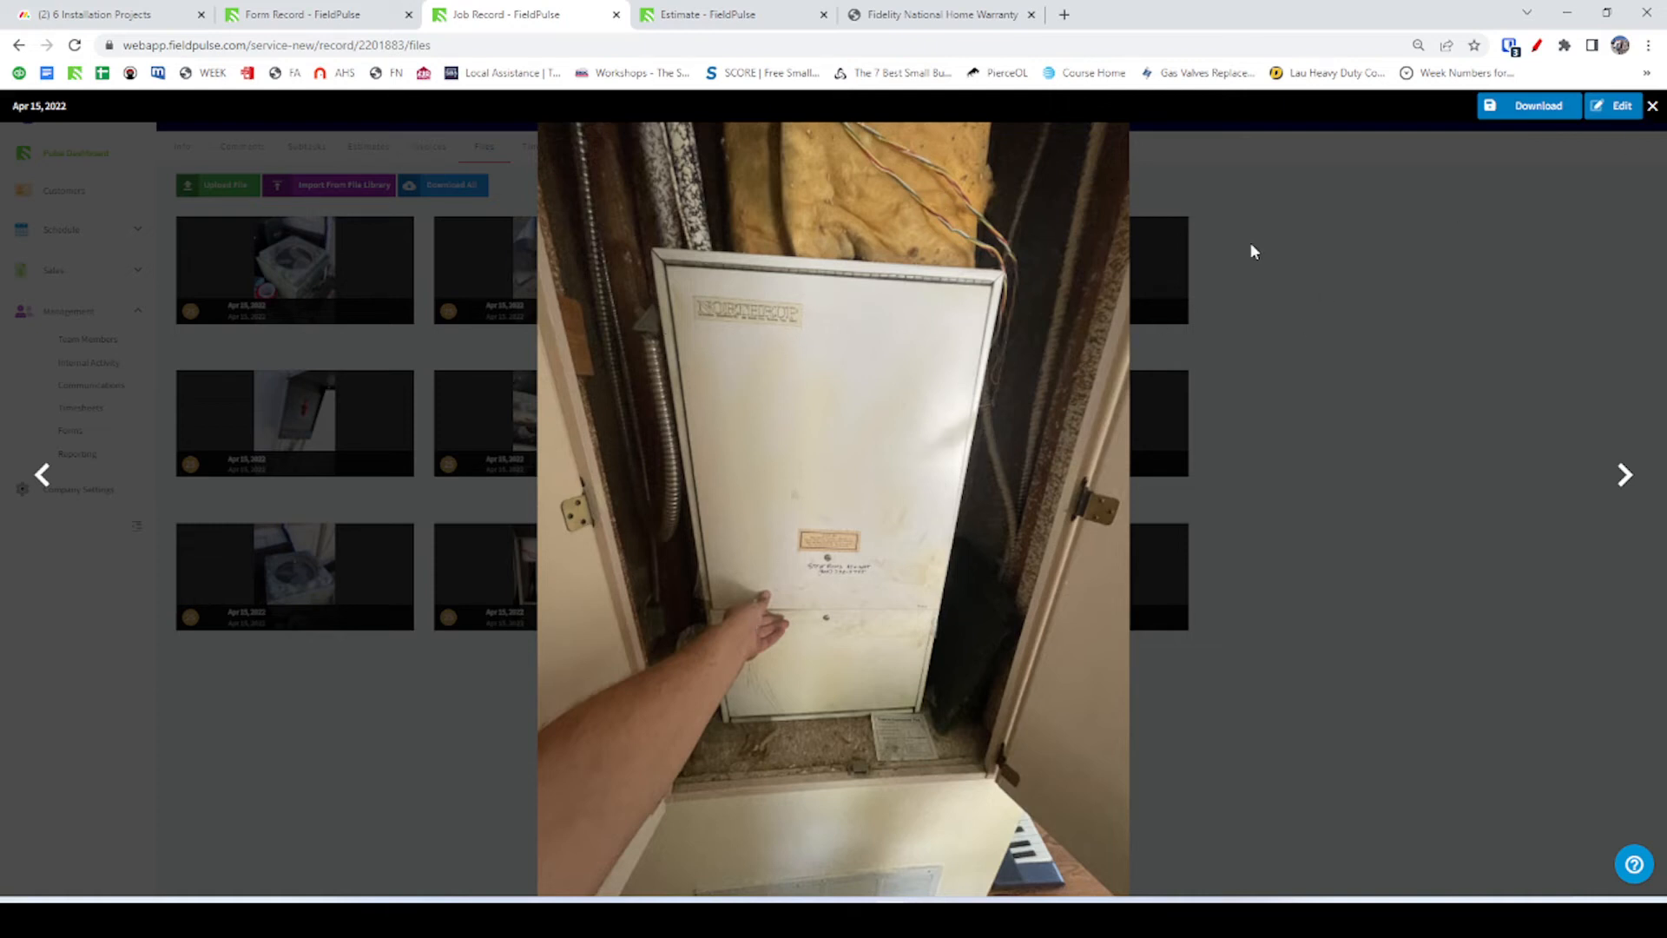
pyautogui.click(1652, 105)
pyautogui.hotkey('alt', 'Tab')
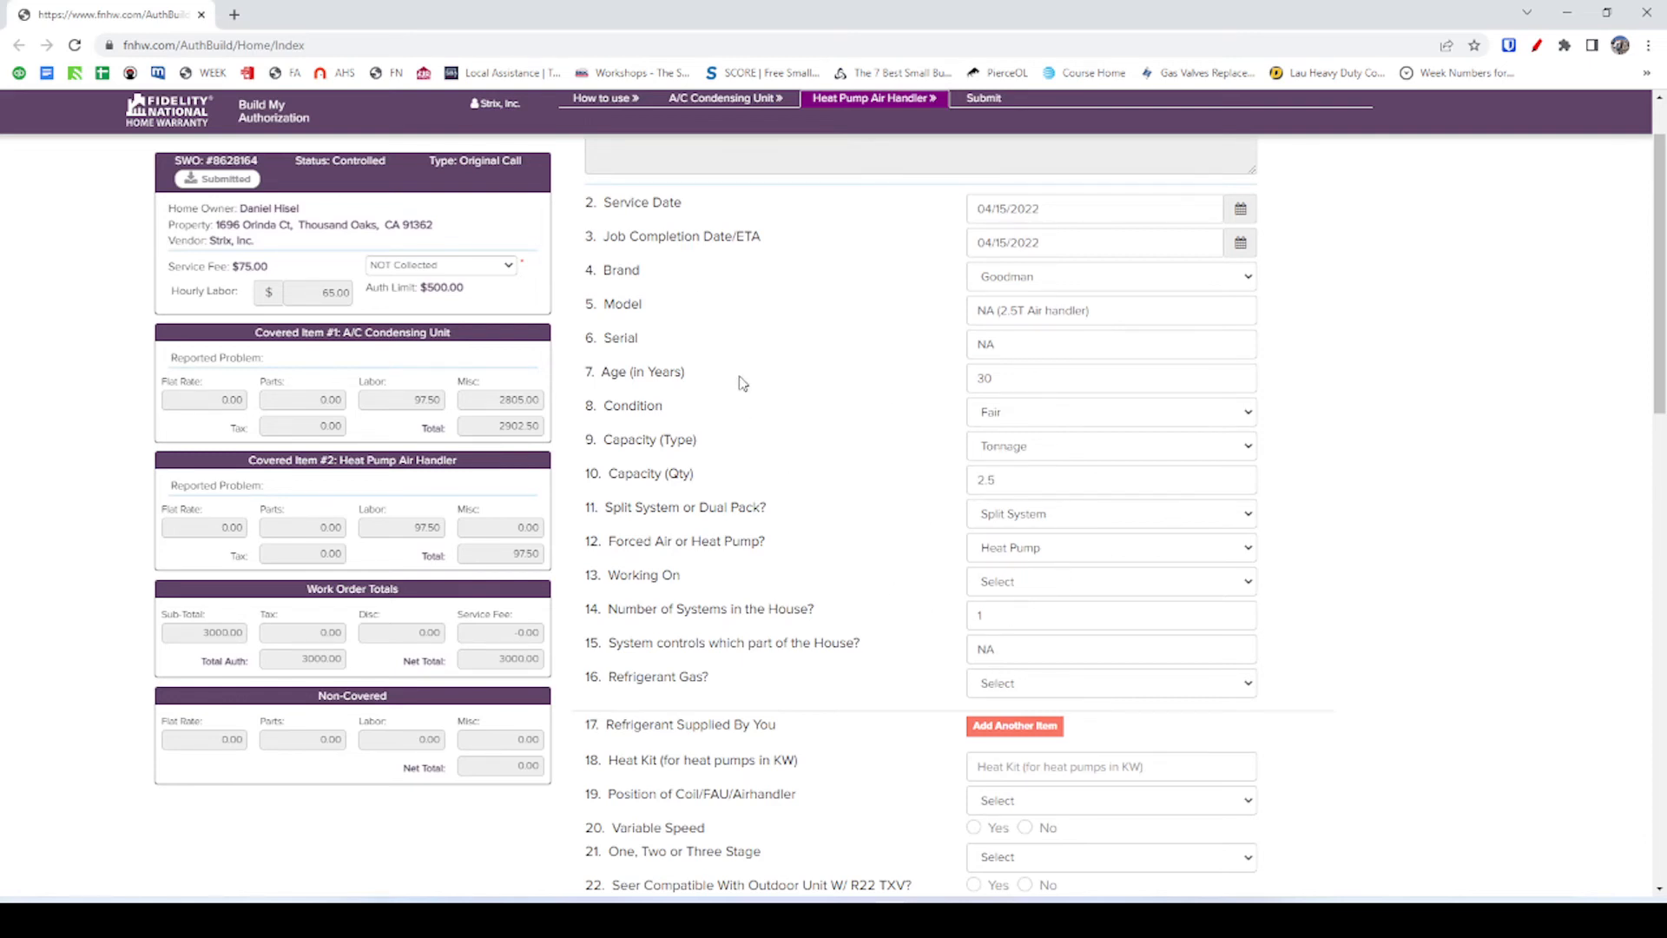
pyautogui.hotkey('alt', 'Tab')
pyautogui.hotkey('ctrl', 'Tab')
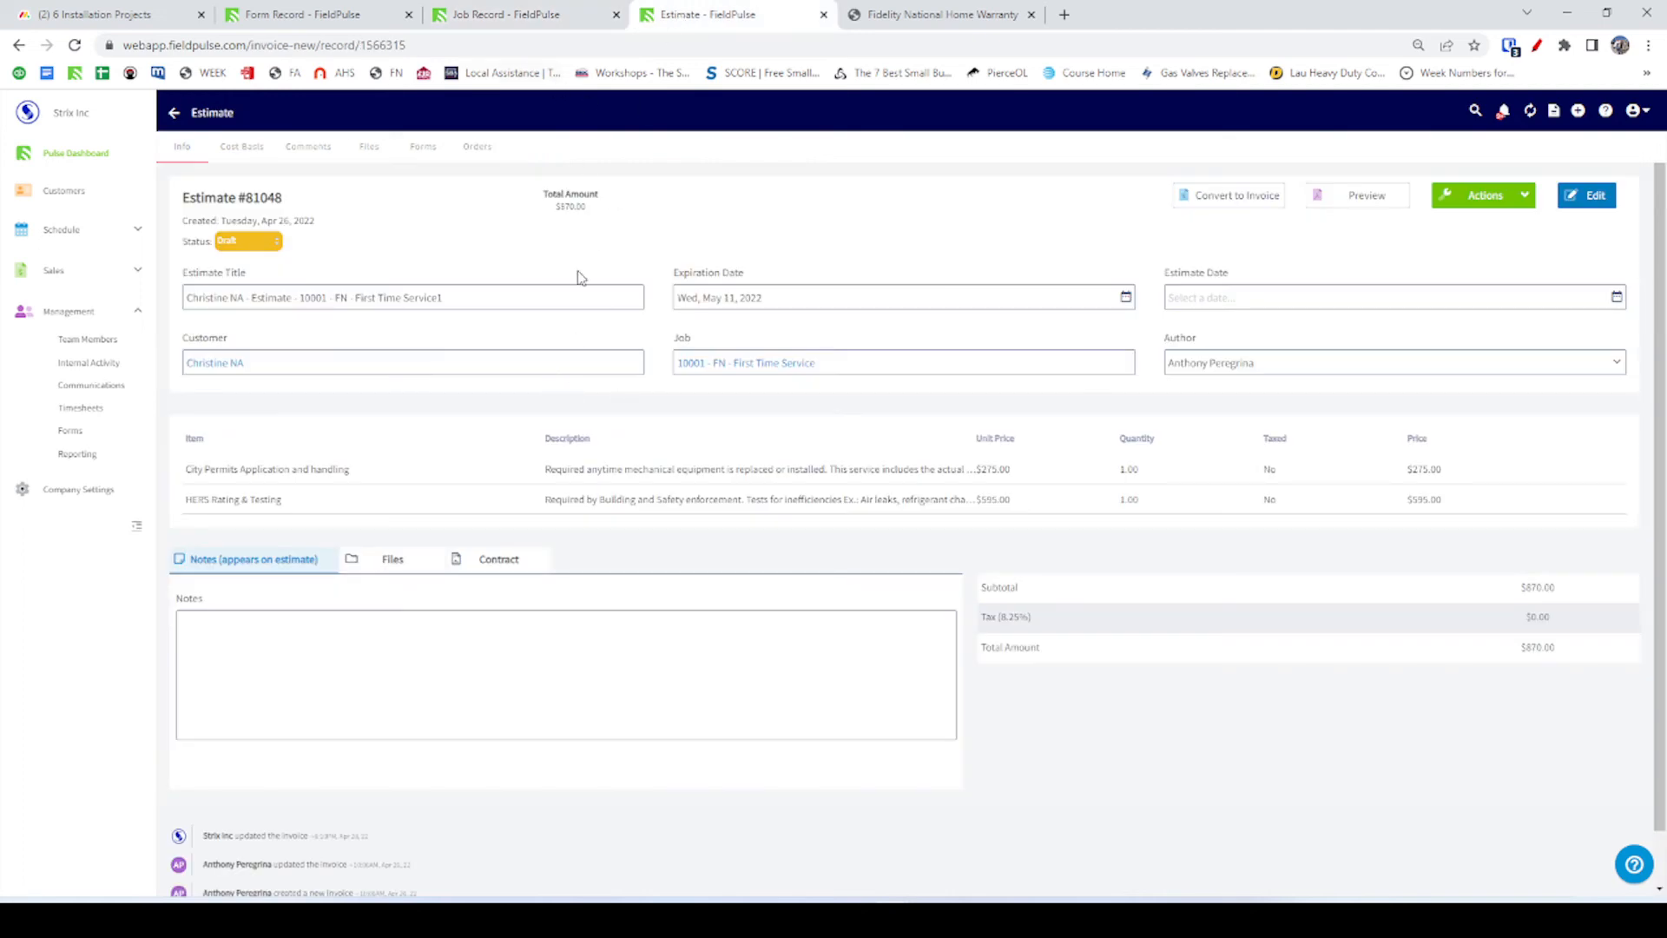
pyautogui.click(174, 113)
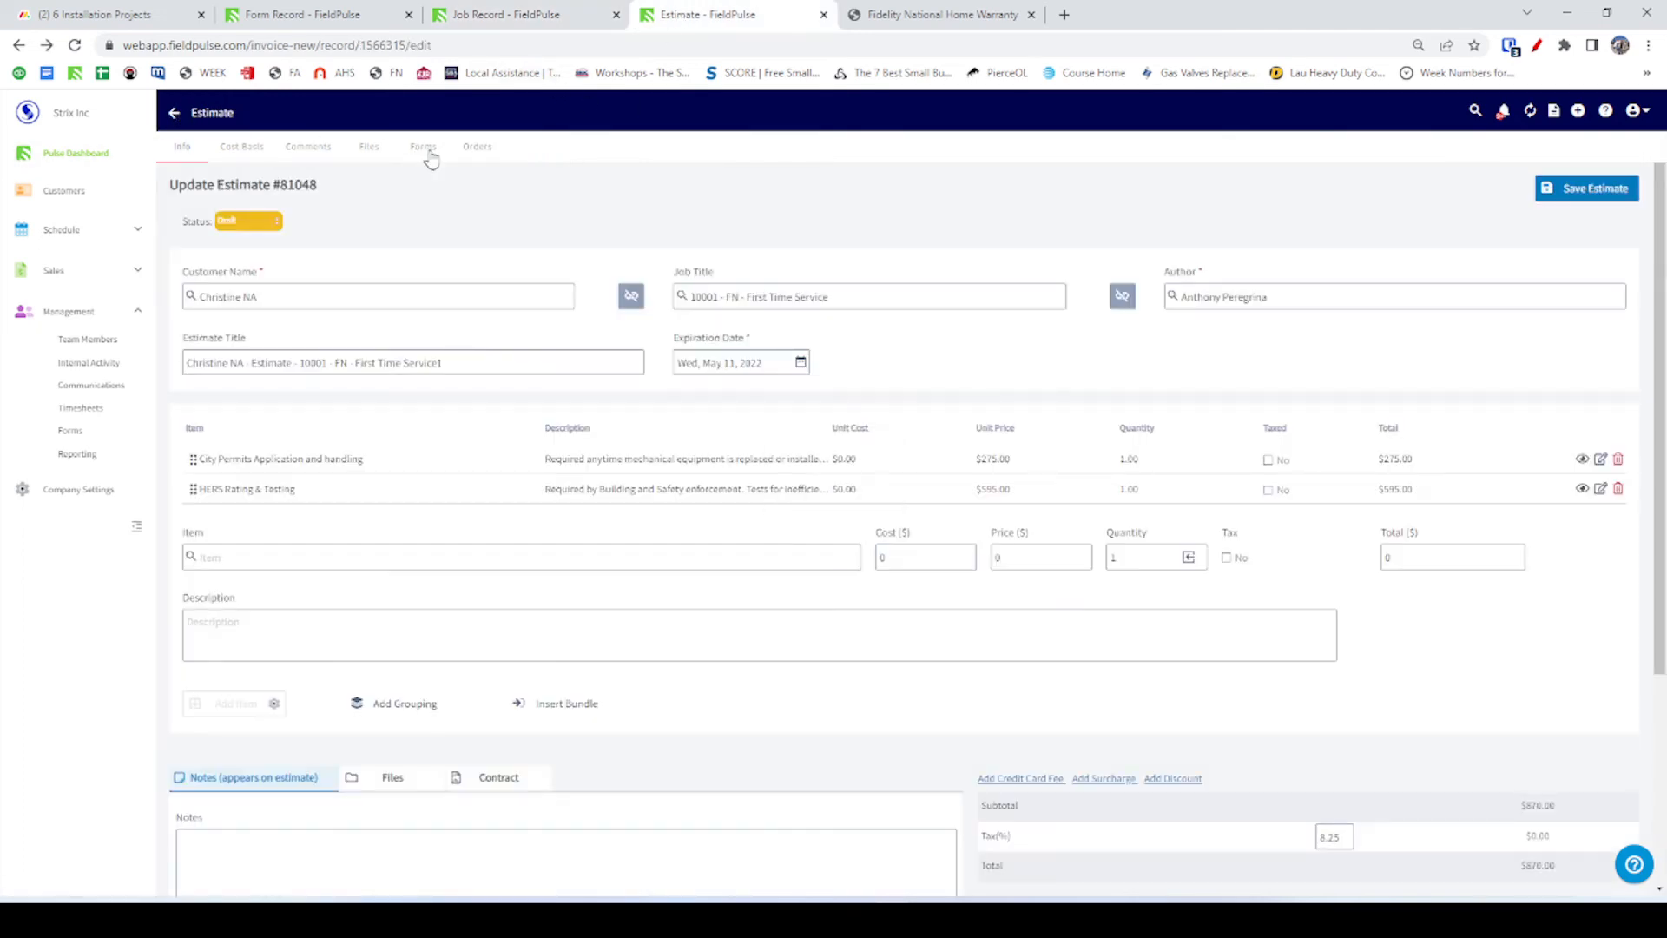
pyautogui.click(428, 154)
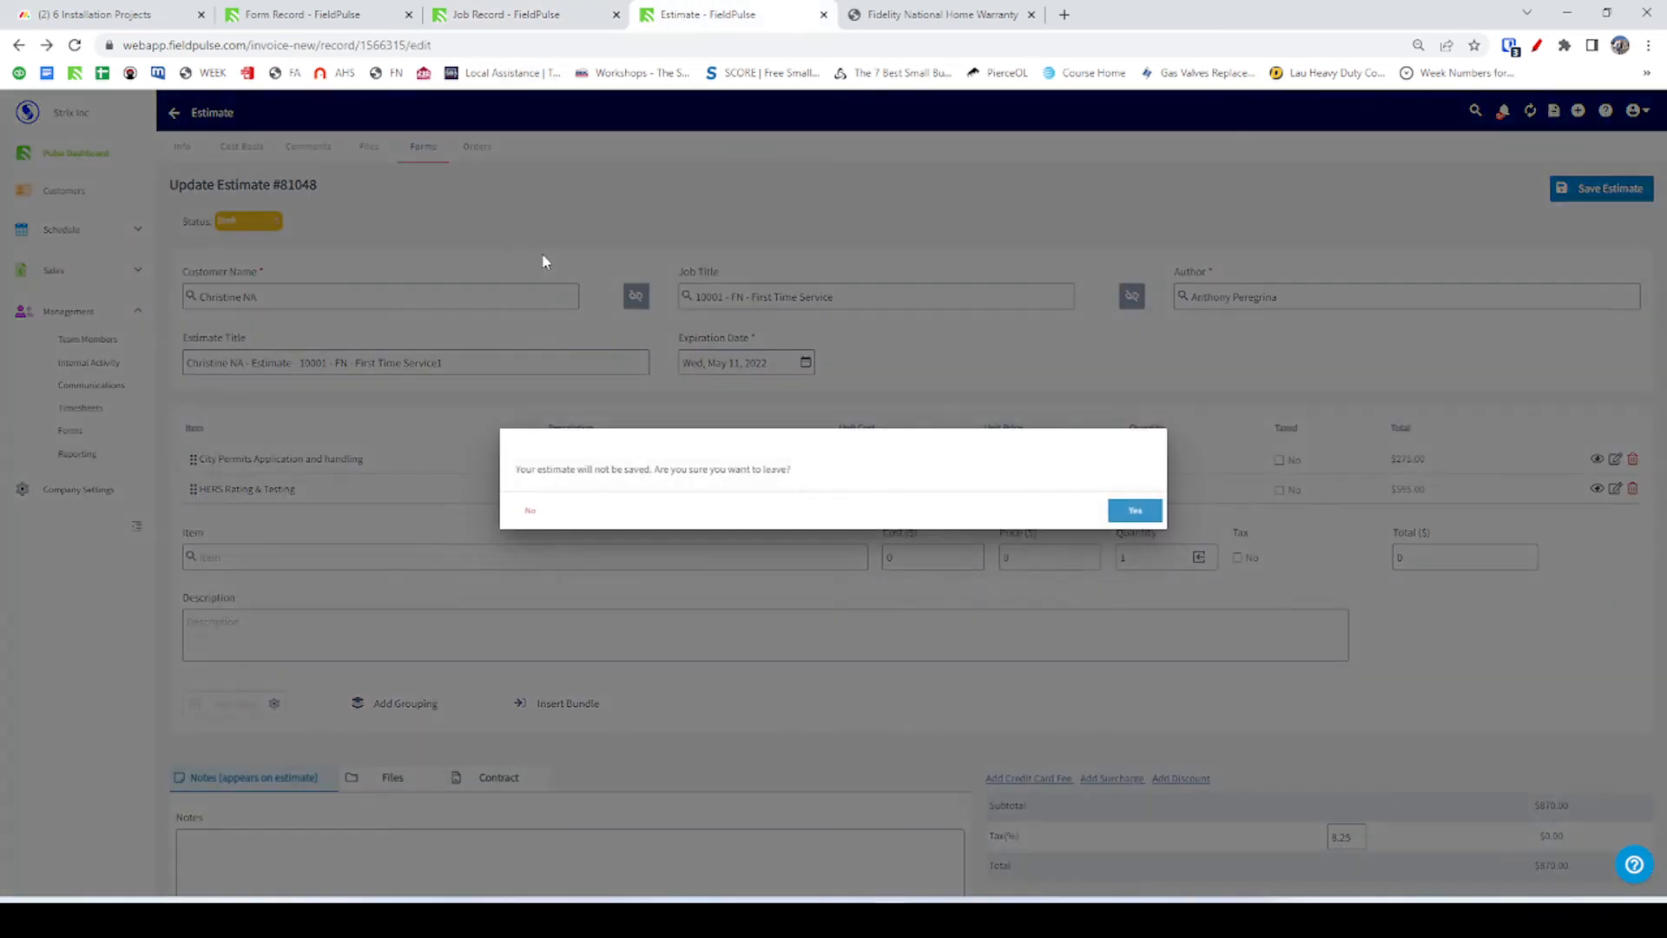
pyautogui.click(1131, 508)
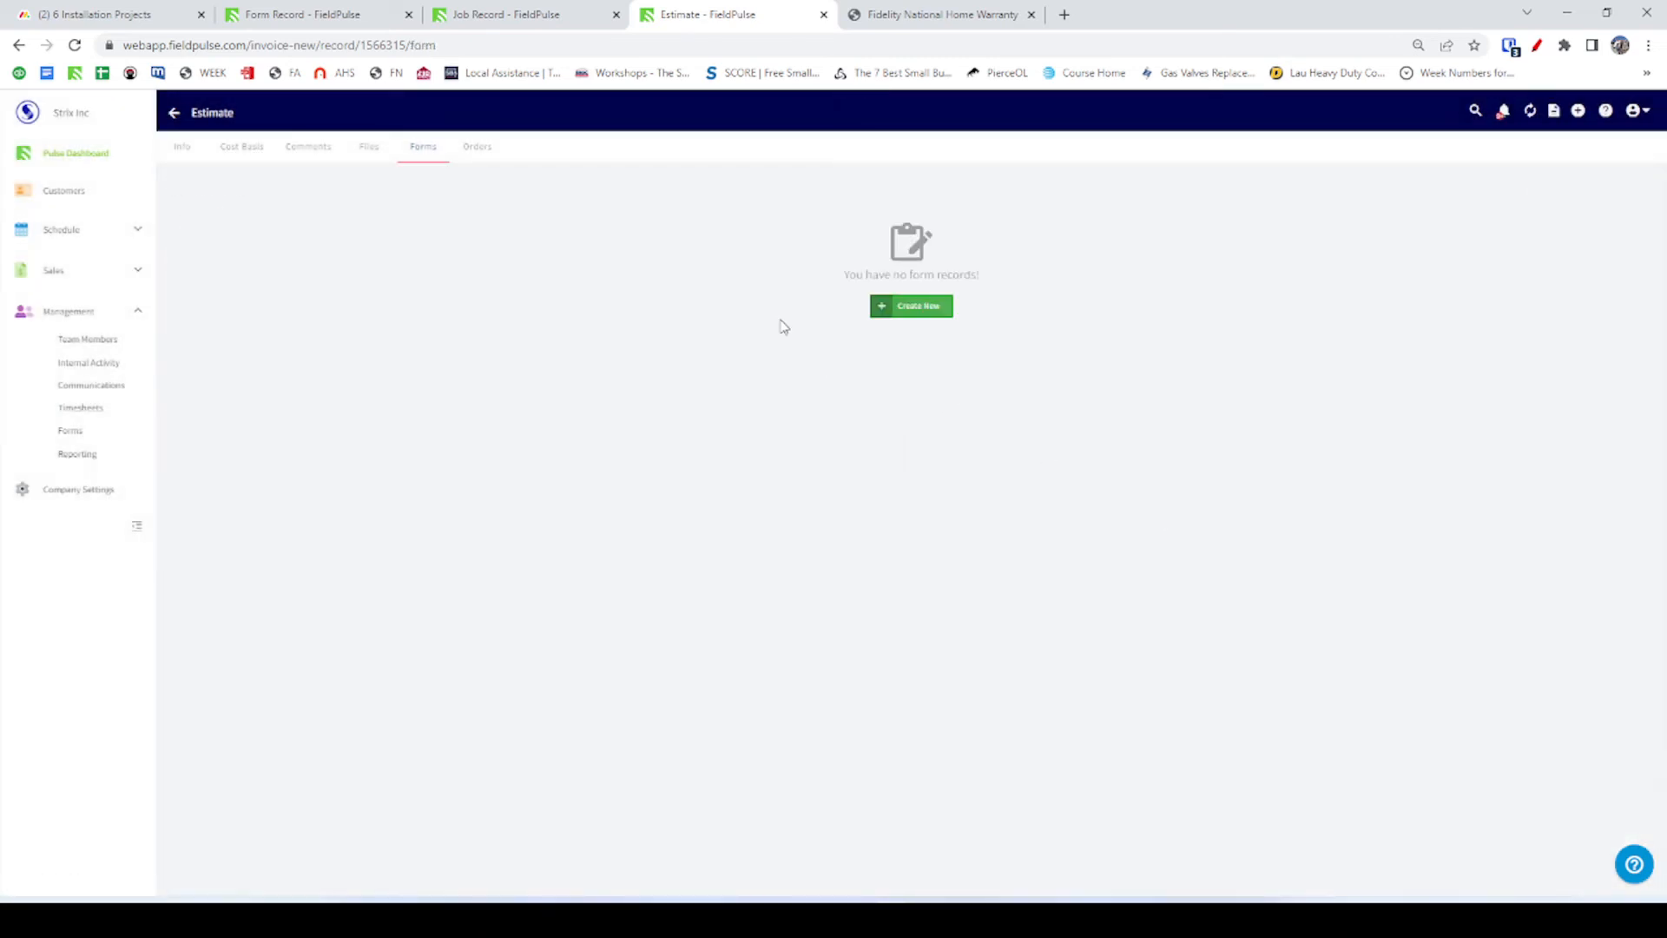
pyautogui.click(495, 14)
pyautogui.click(333, 12)
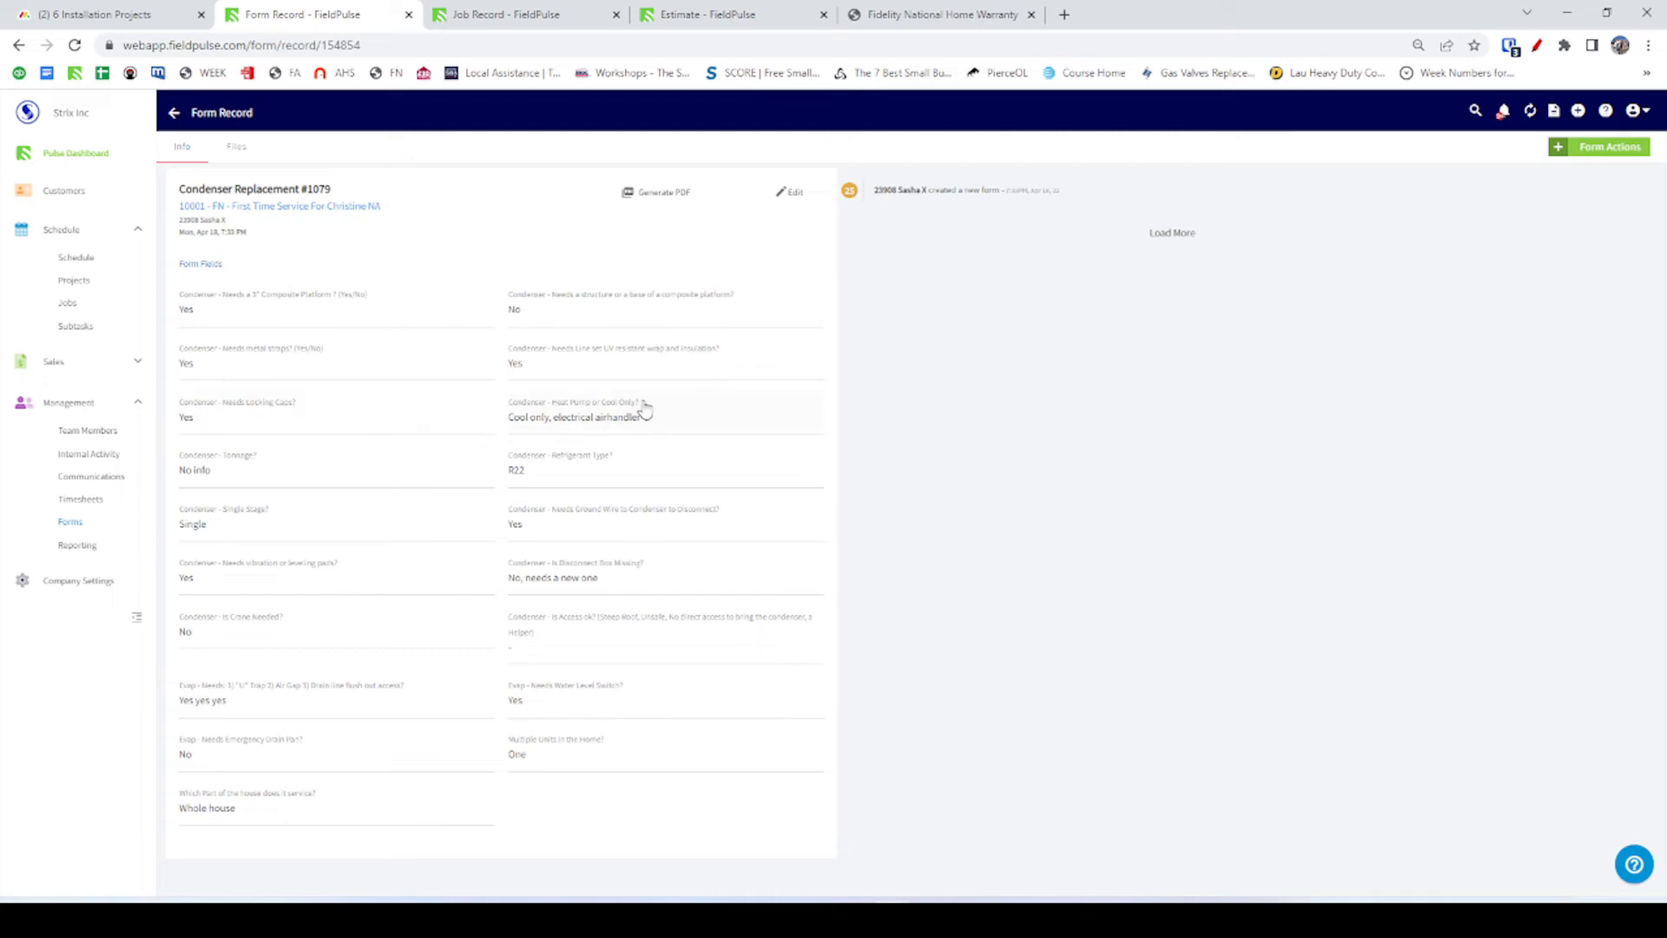
pyautogui.click(700, 14)
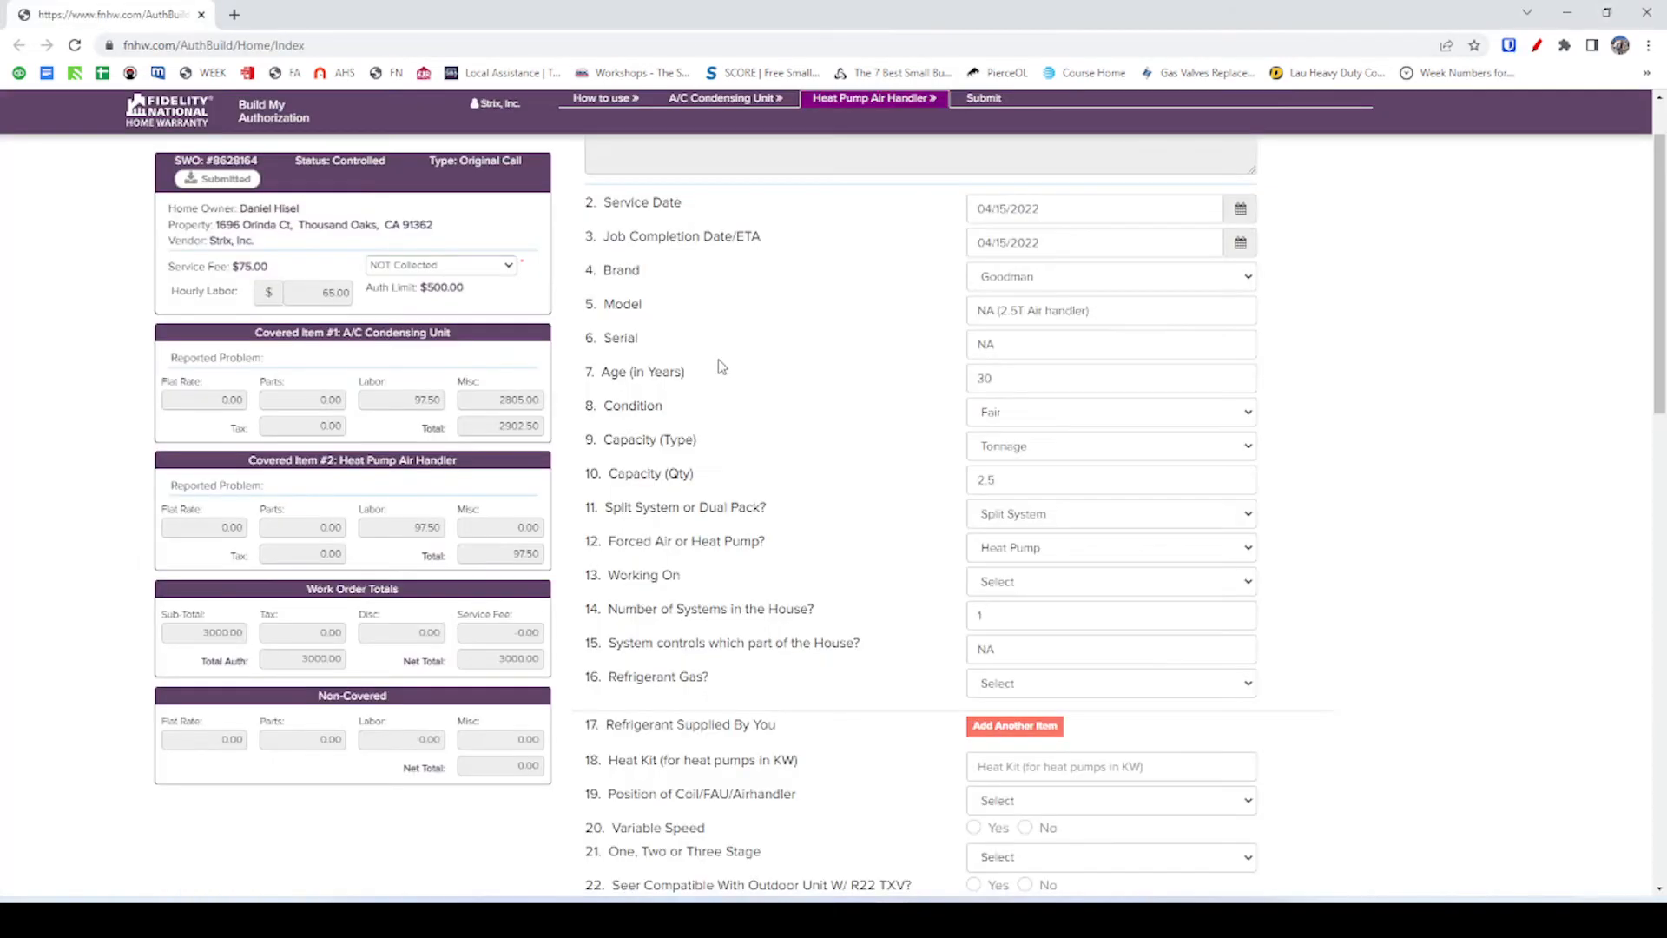
# Set Working On to Airhandler and consult the Condenser Replacement #1079 record.
pyautogui.click(1014, 584)
pyautogui.click(1053, 651)
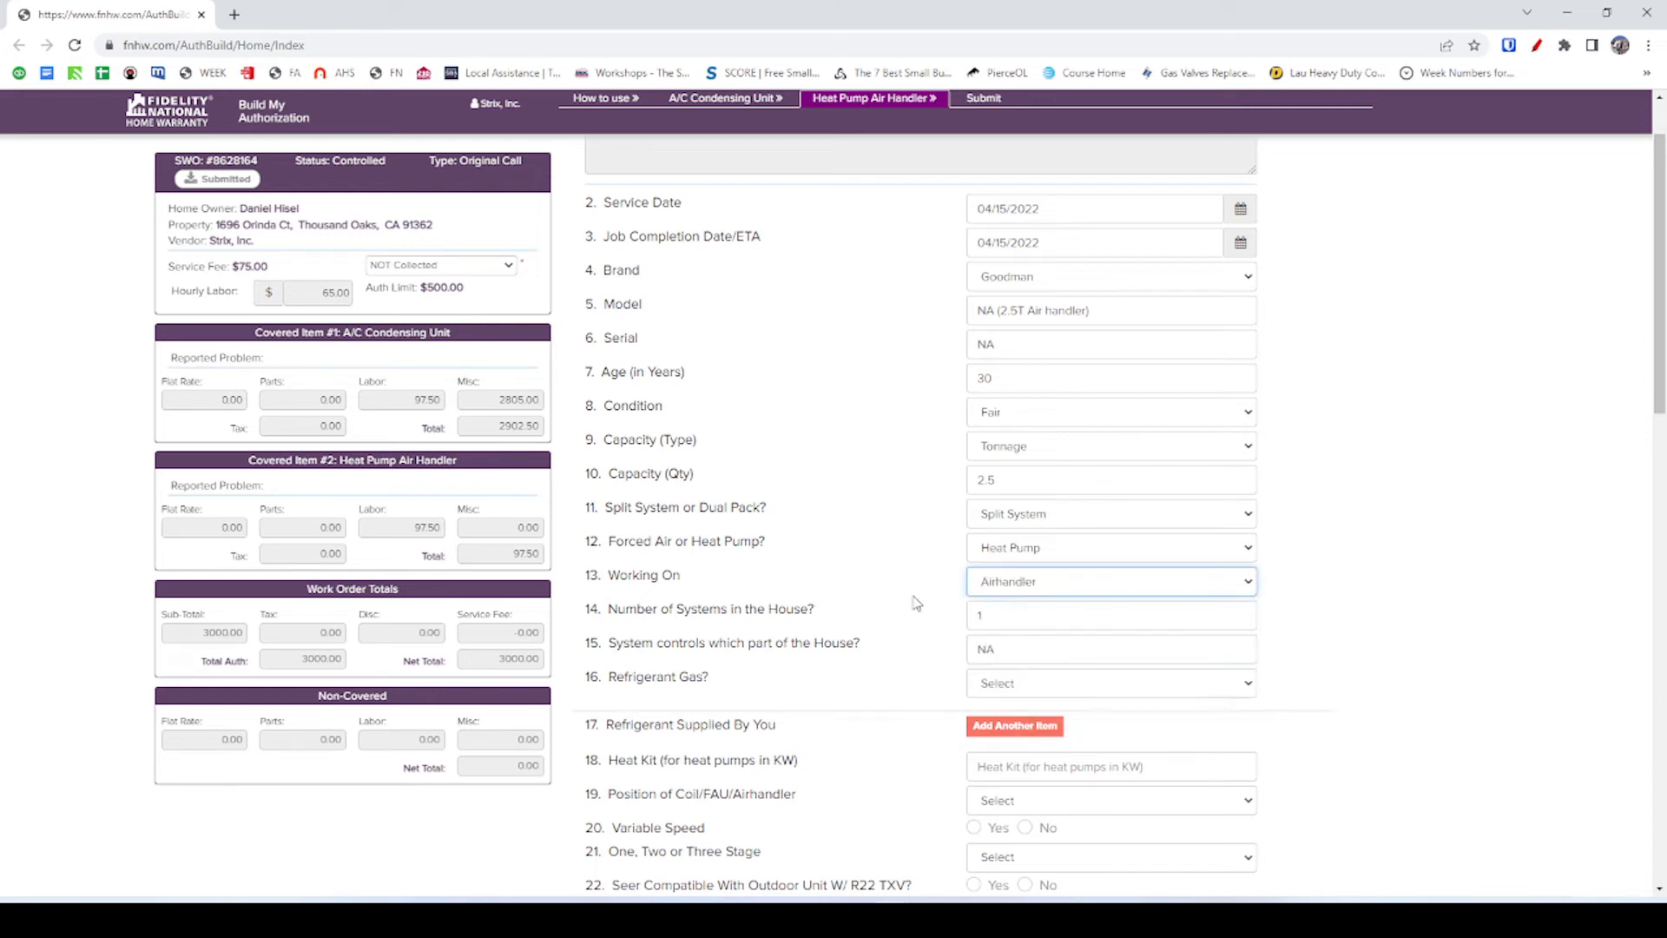
pyautogui.doubleClick(991, 650)
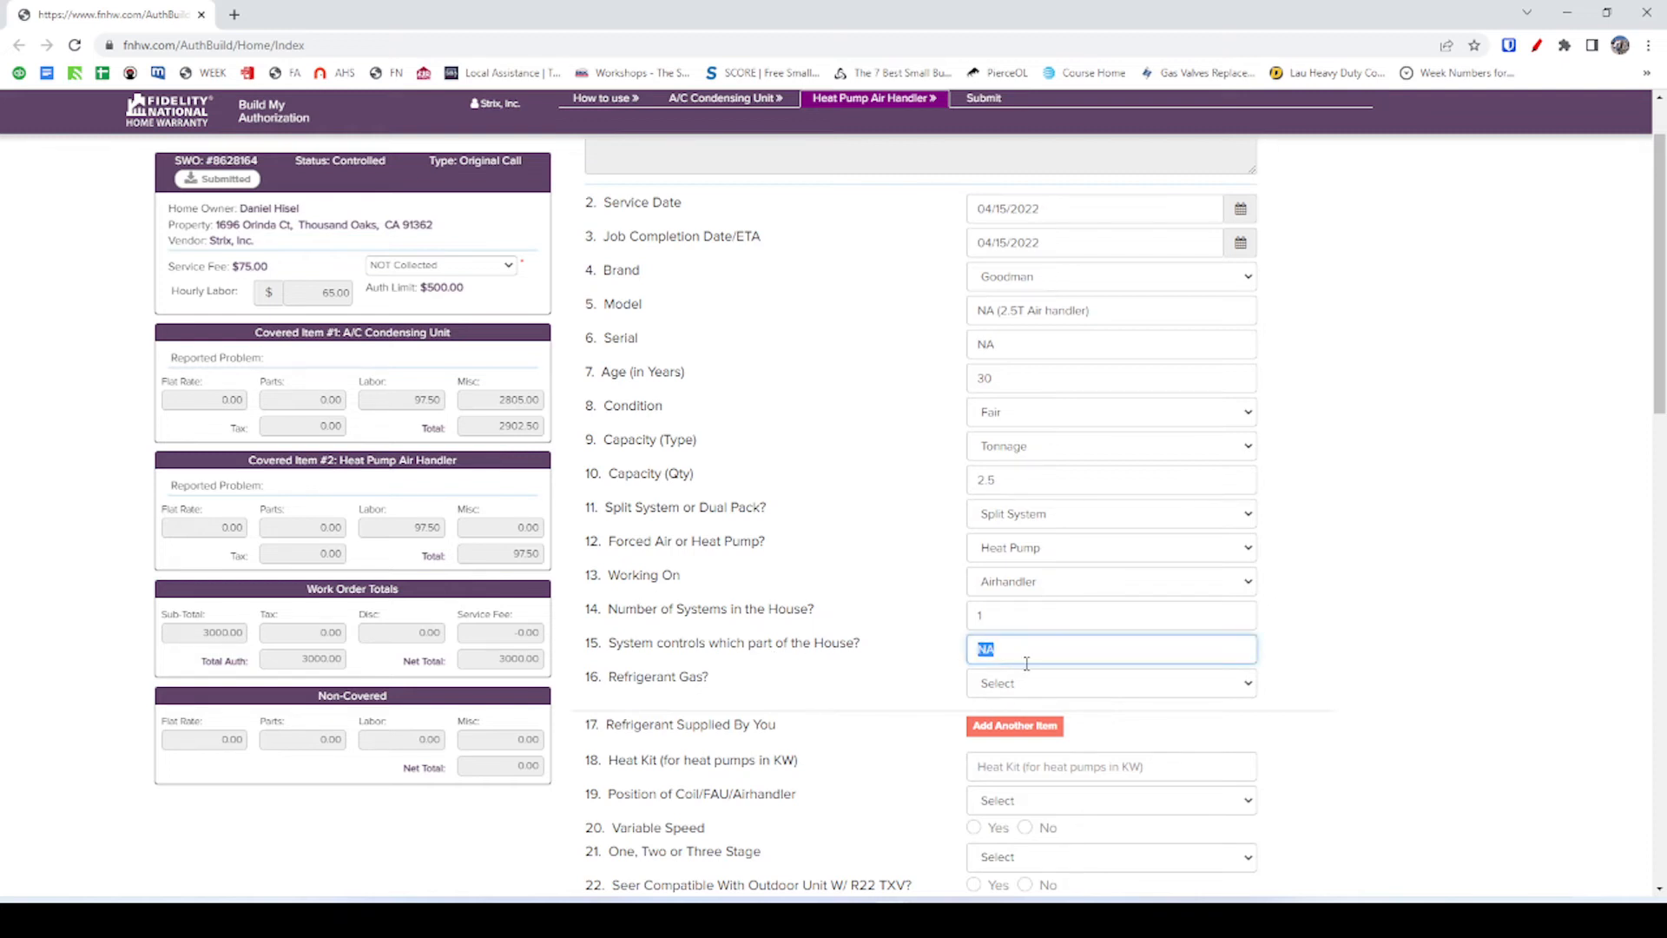
pyautogui.hotkey('alt', 'Tab')
pyautogui.click(330, 16)
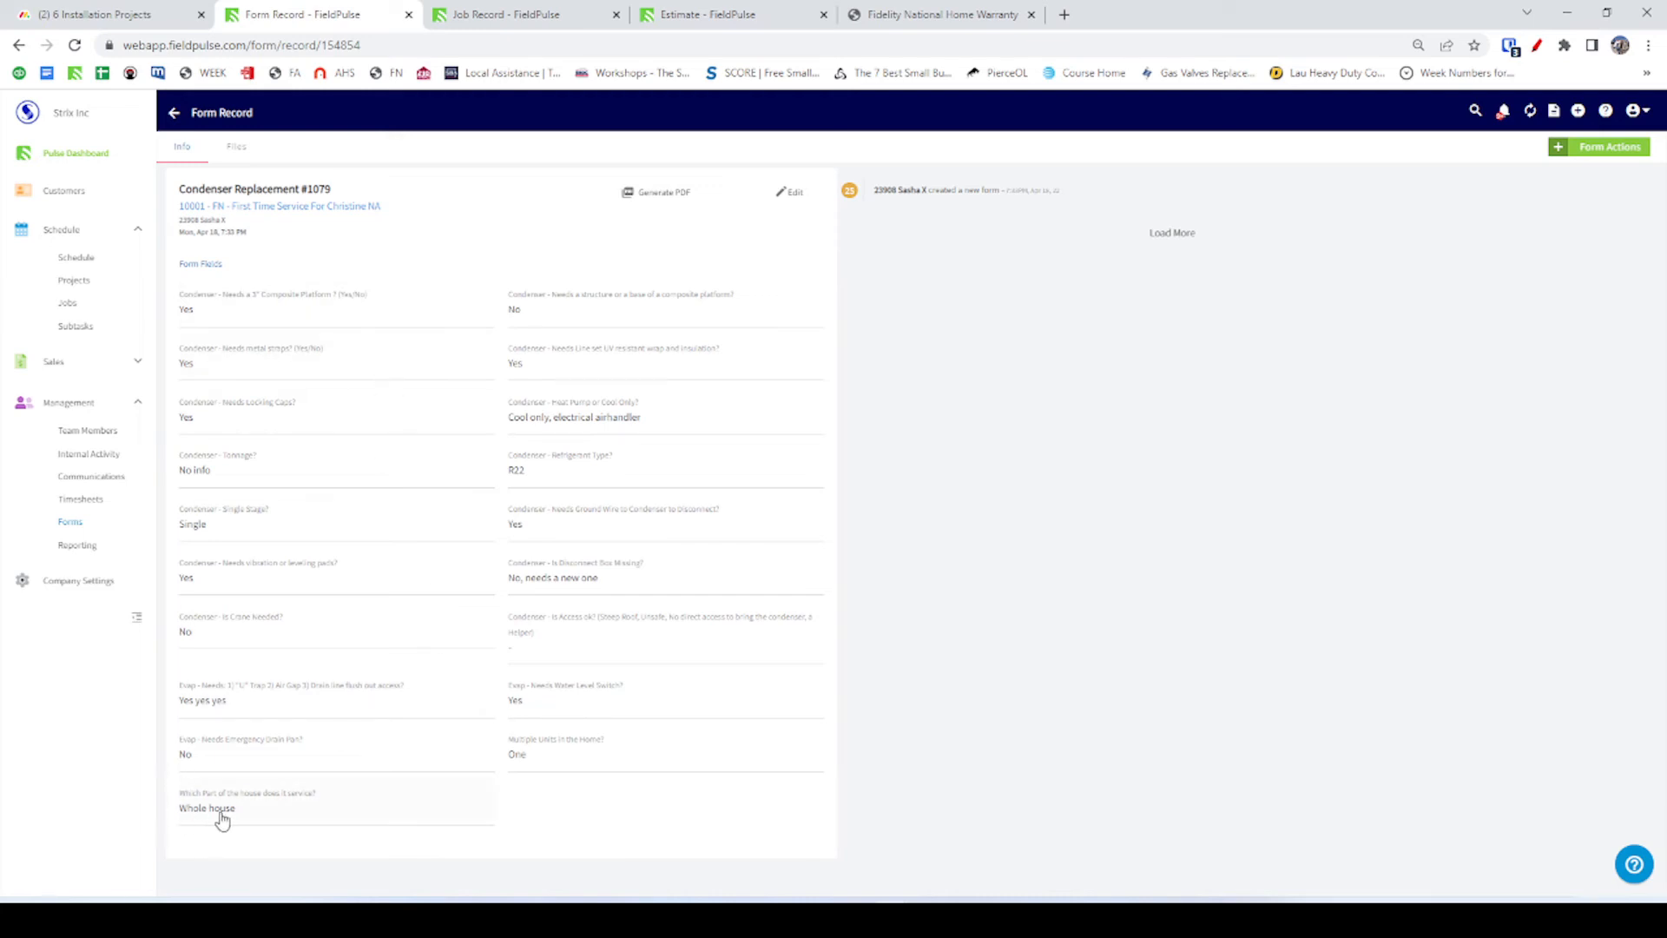
pyautogui.hotkey('alt', 'Tab')
# Enter Whole House as the area served and choose R22 refrigerant gas.
pyautogui.write('WH')
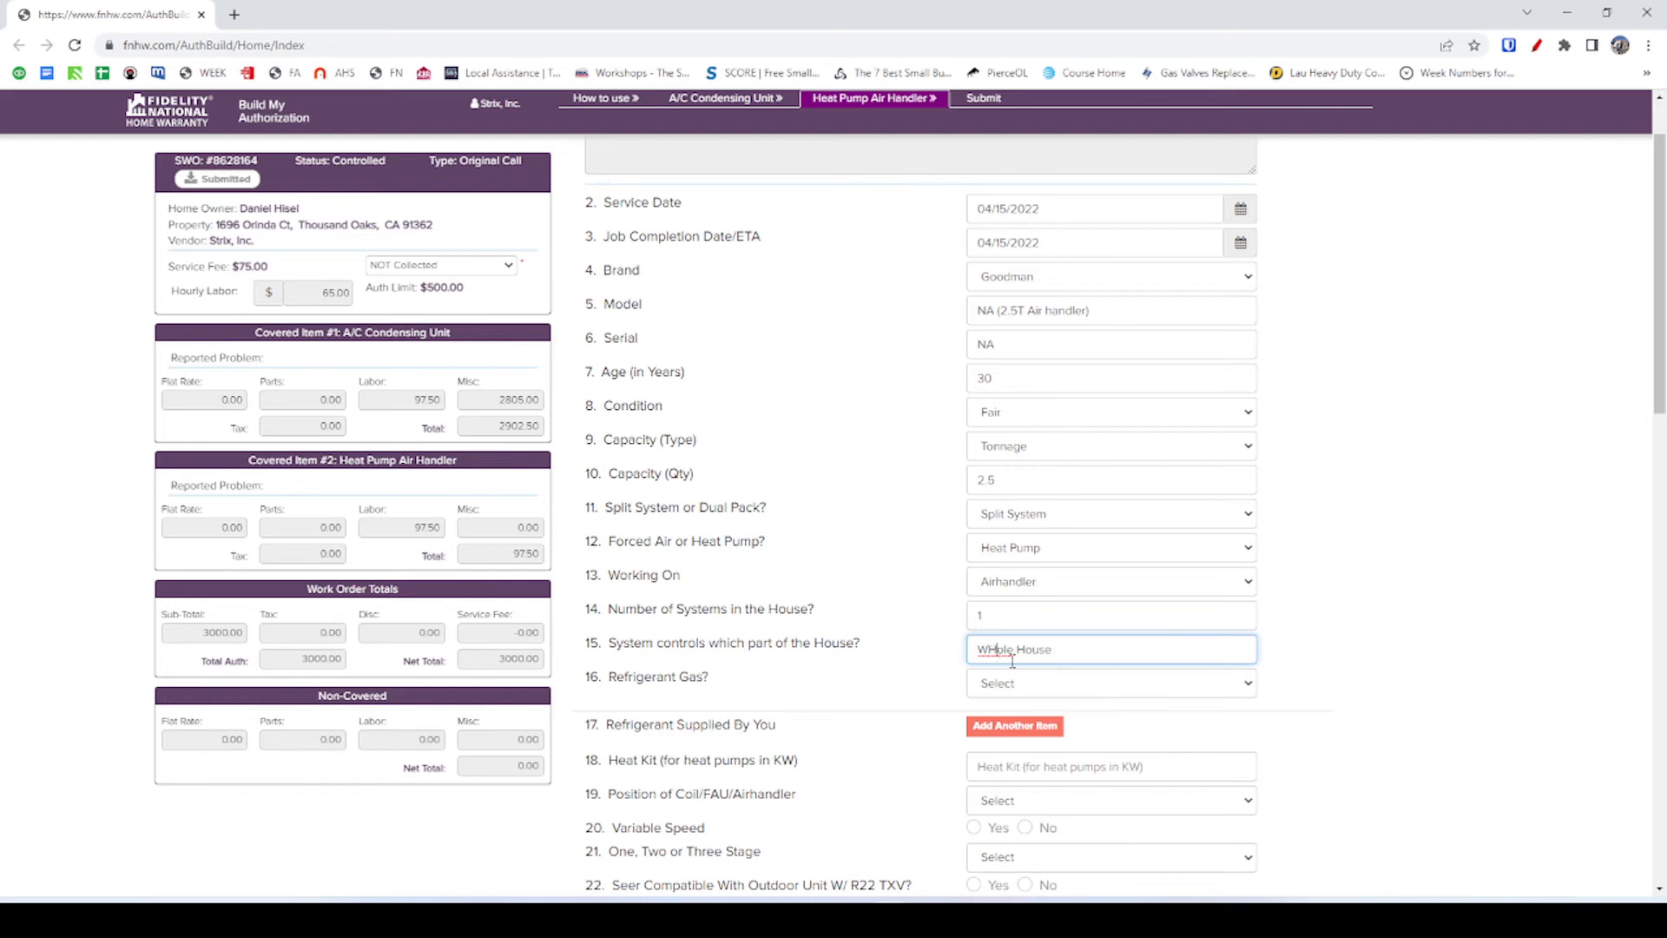
pyautogui.press('BackSpace')
pyautogui.write('h')
pyautogui.click(905, 685)
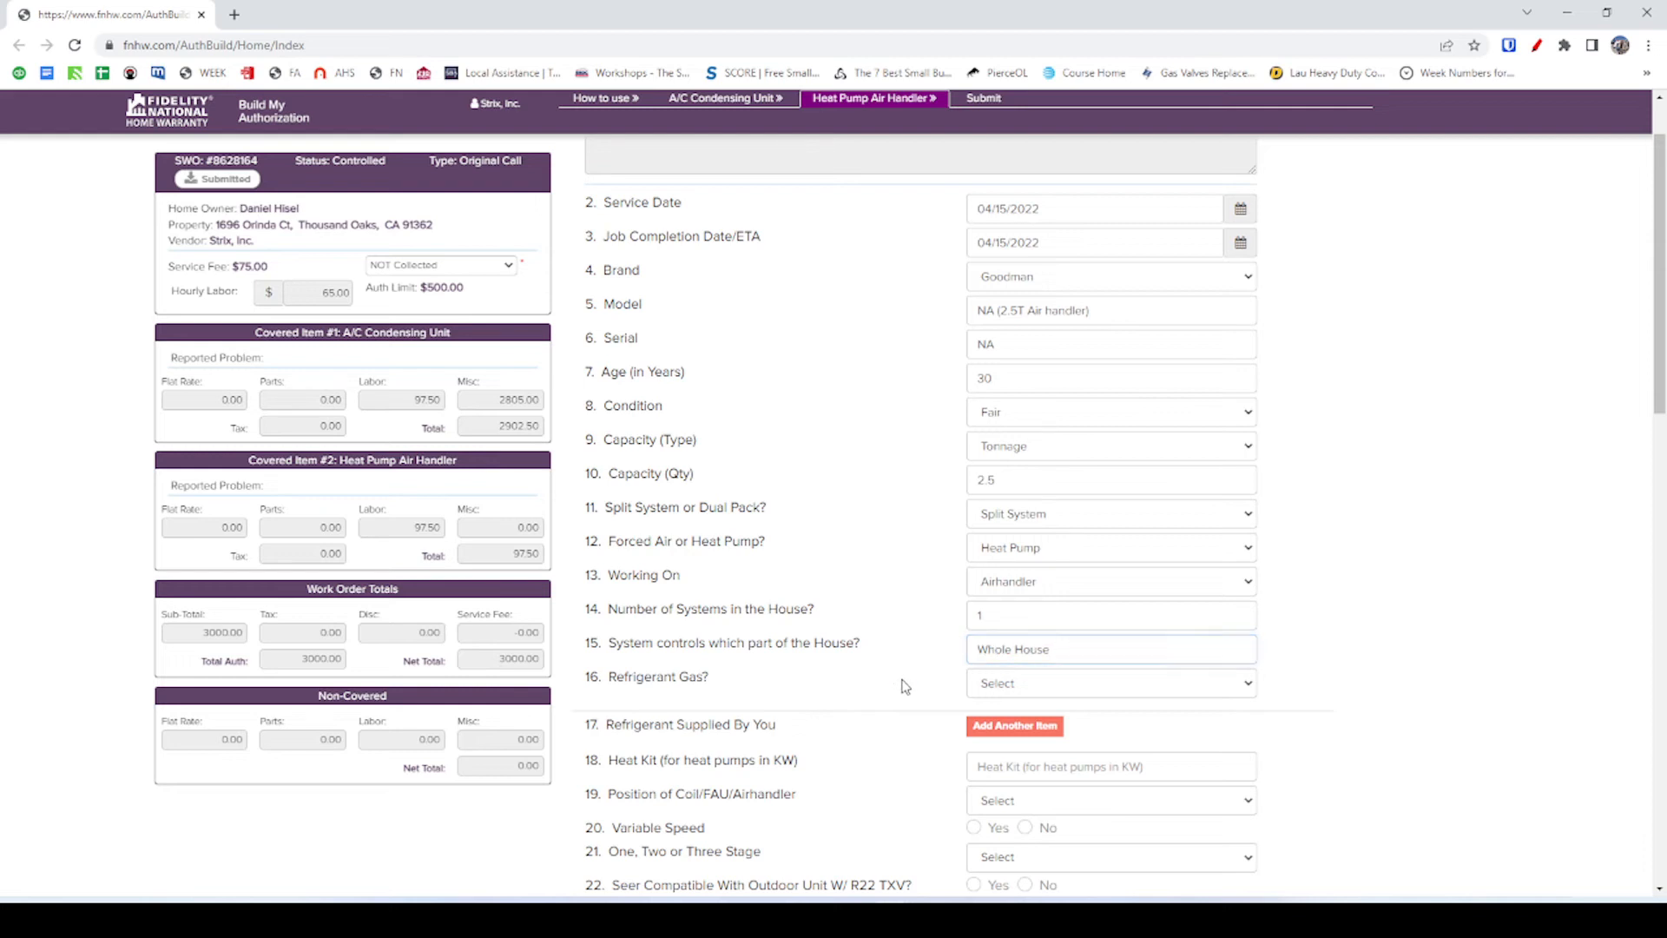
pyautogui.click(1027, 685)
pyautogui.click(1023, 721)
# Enter 10 as the heat kit size in KW.
pyautogui.scroll(-1, 907, 744)
pyautogui.scroll(-1, 945, 682)
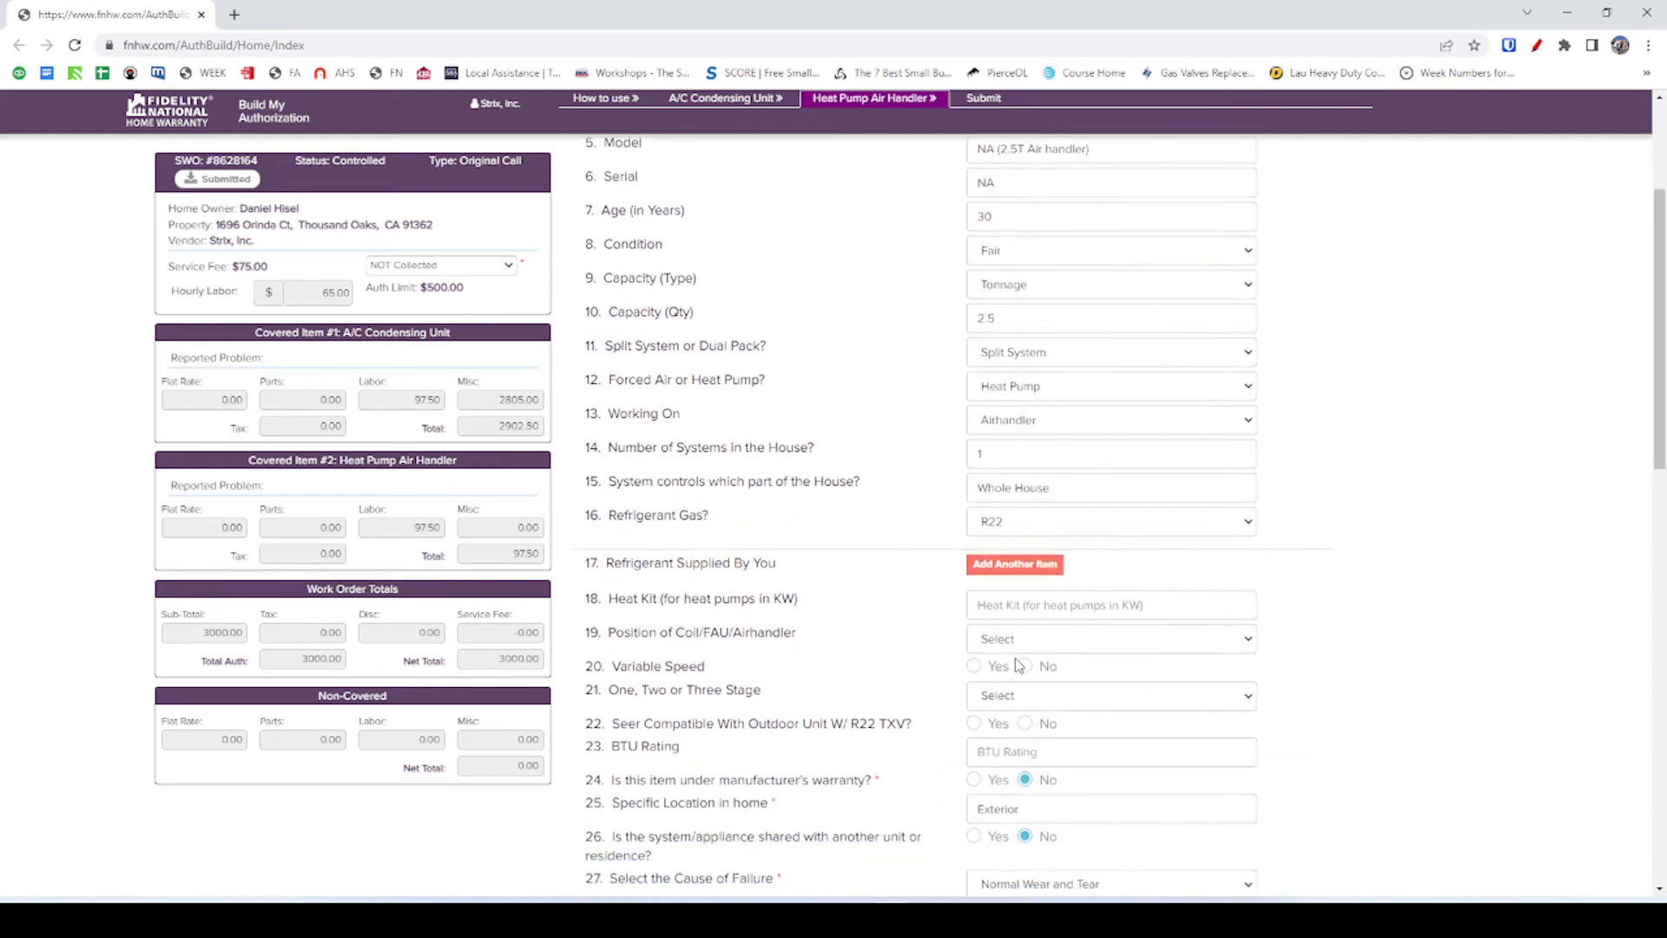
pyautogui.scroll(-1, 1033, 603)
pyautogui.click(1050, 560)
pyautogui.click(1063, 555)
pyautogui.click(1094, 530)
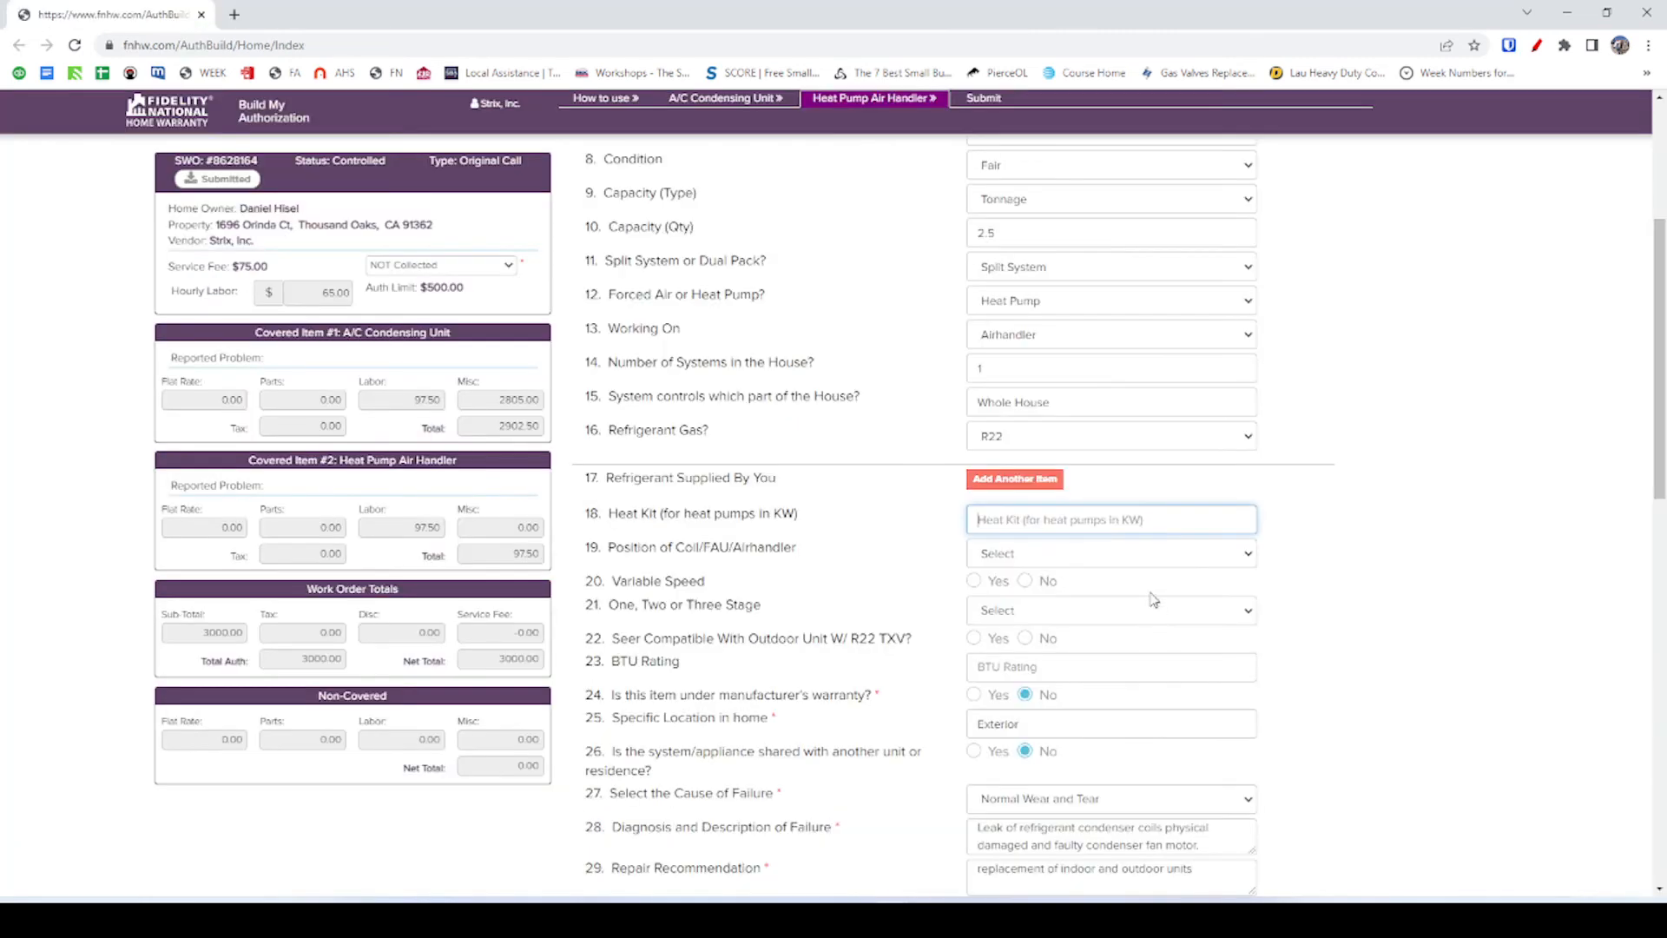
pyautogui.write('10')
# Check the furnace photo, then change the heat kit from 10 to 7.5 KW.
pyautogui.click(929, 539)
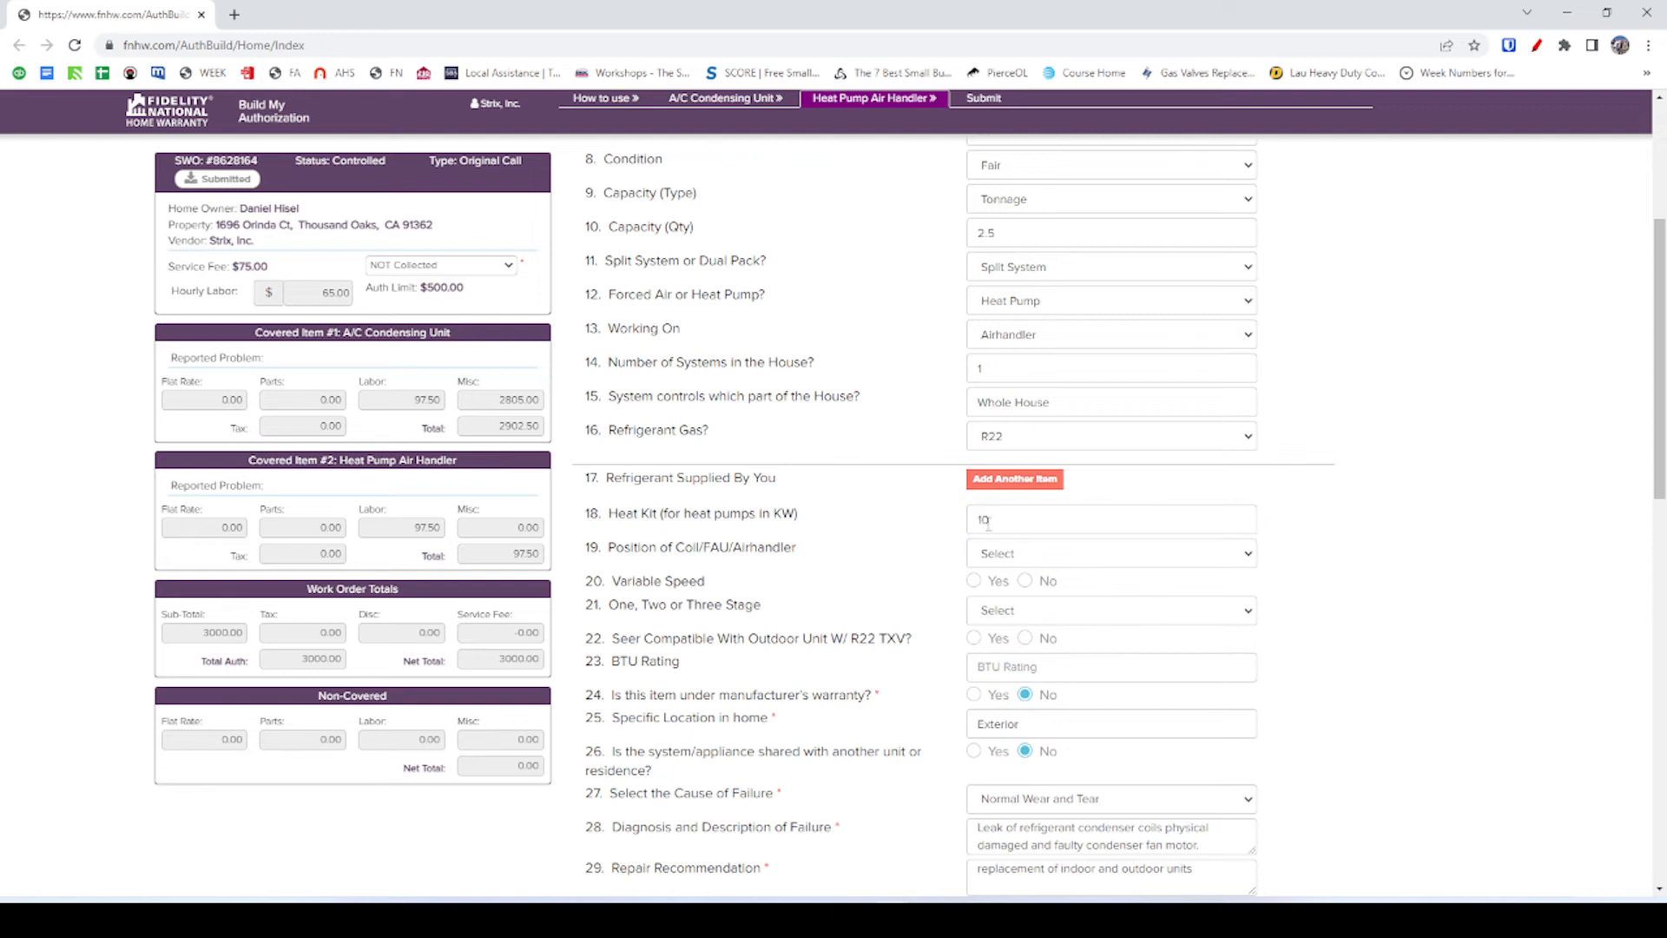
pyautogui.hotkey('alt', 'Tab')
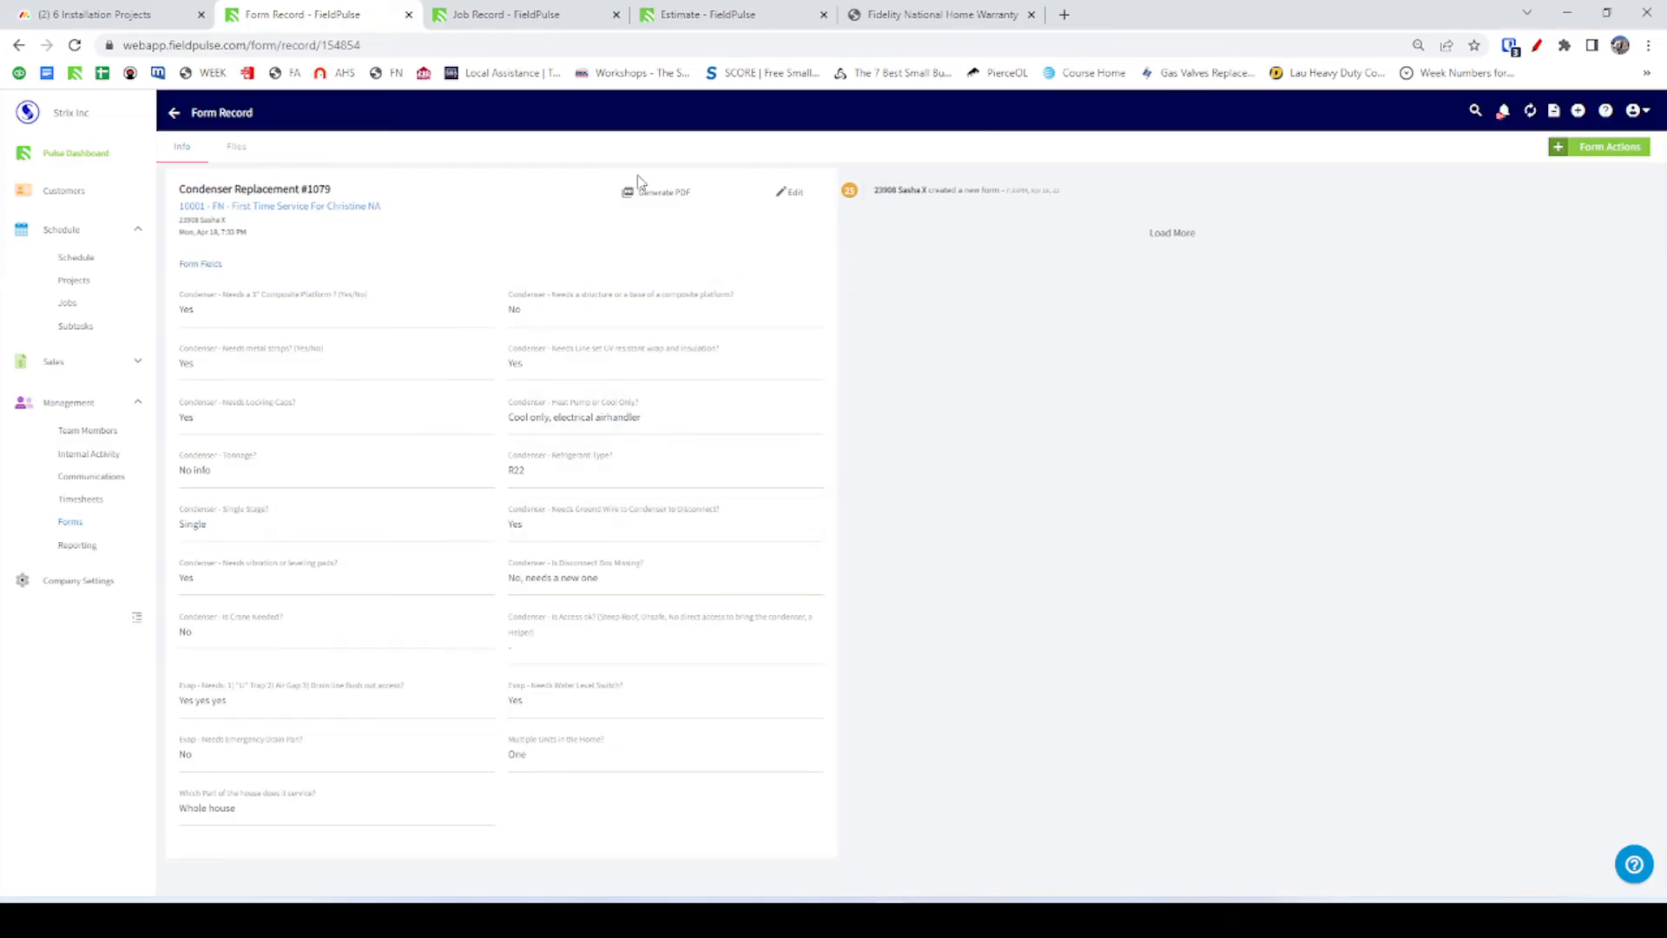
pyautogui.click(518, 22)
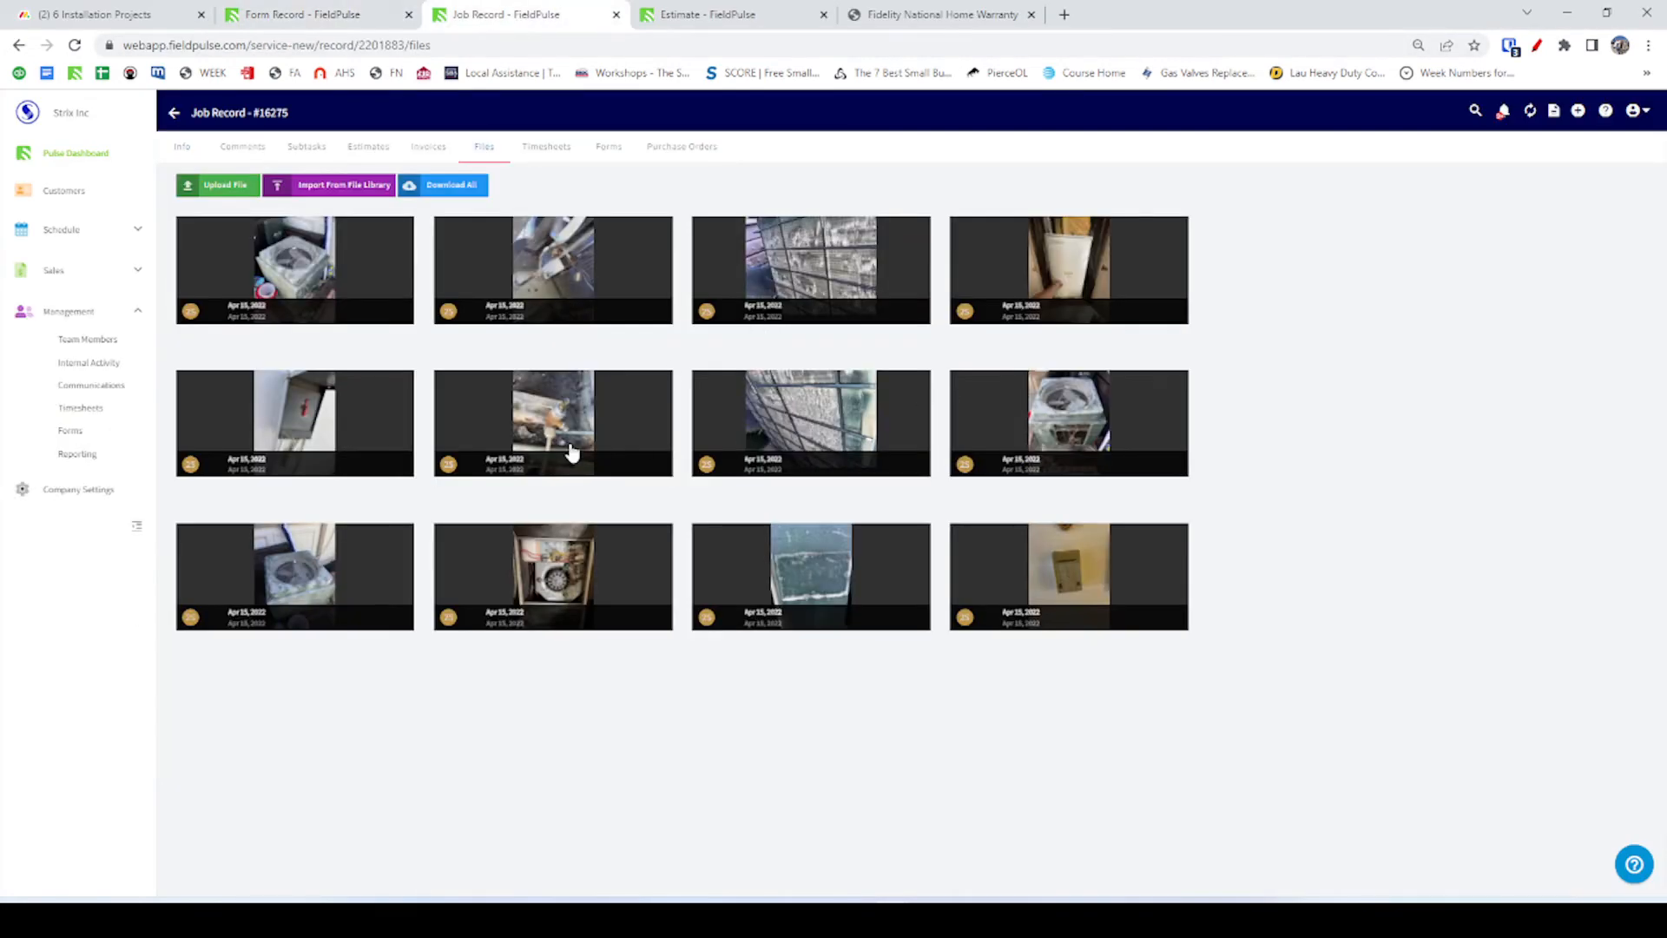
pyautogui.click(561, 591)
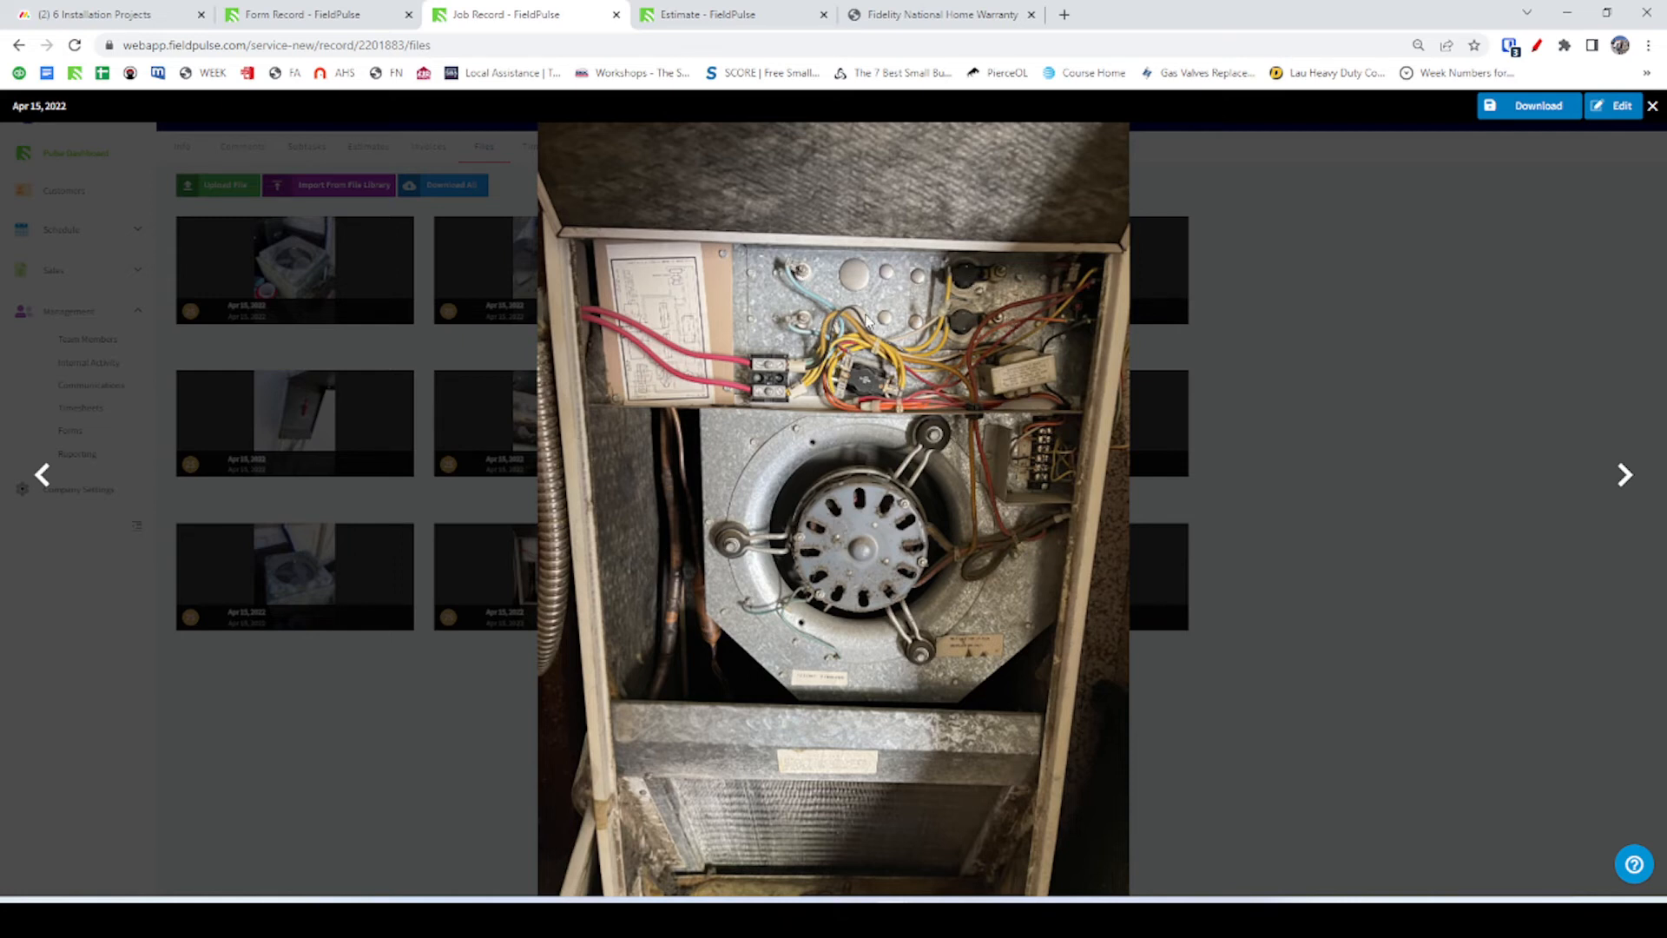
pyautogui.hotkey('alt', 'Tab')
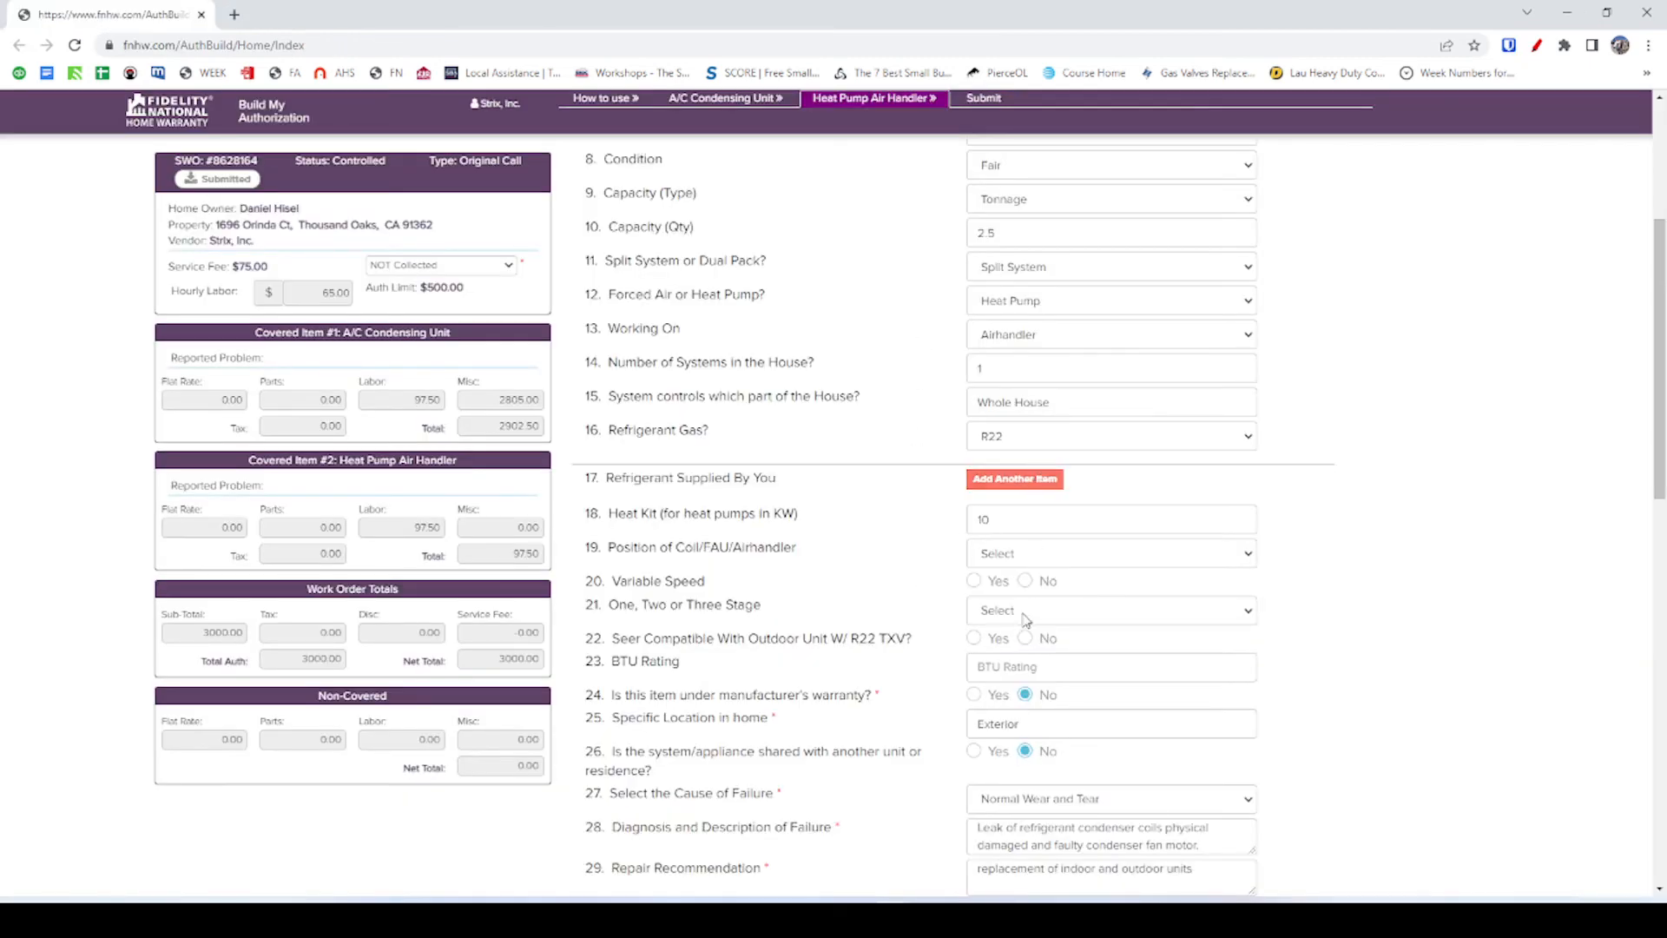
pyautogui.doubleClick(1019, 517)
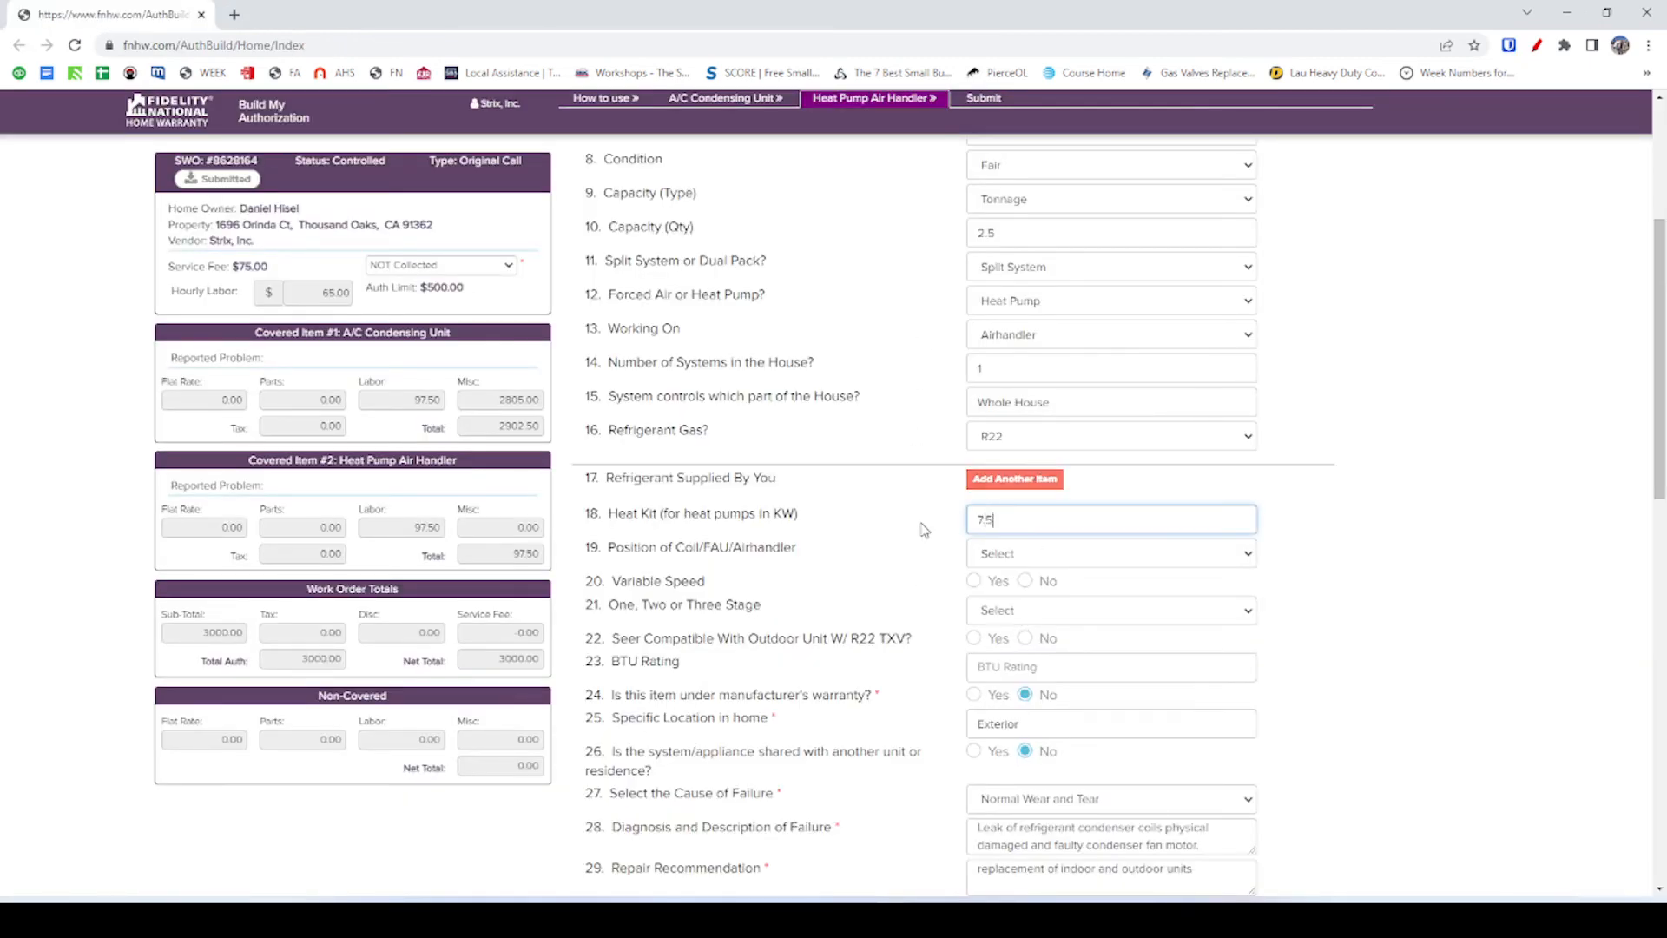
pyautogui.click(921, 512)
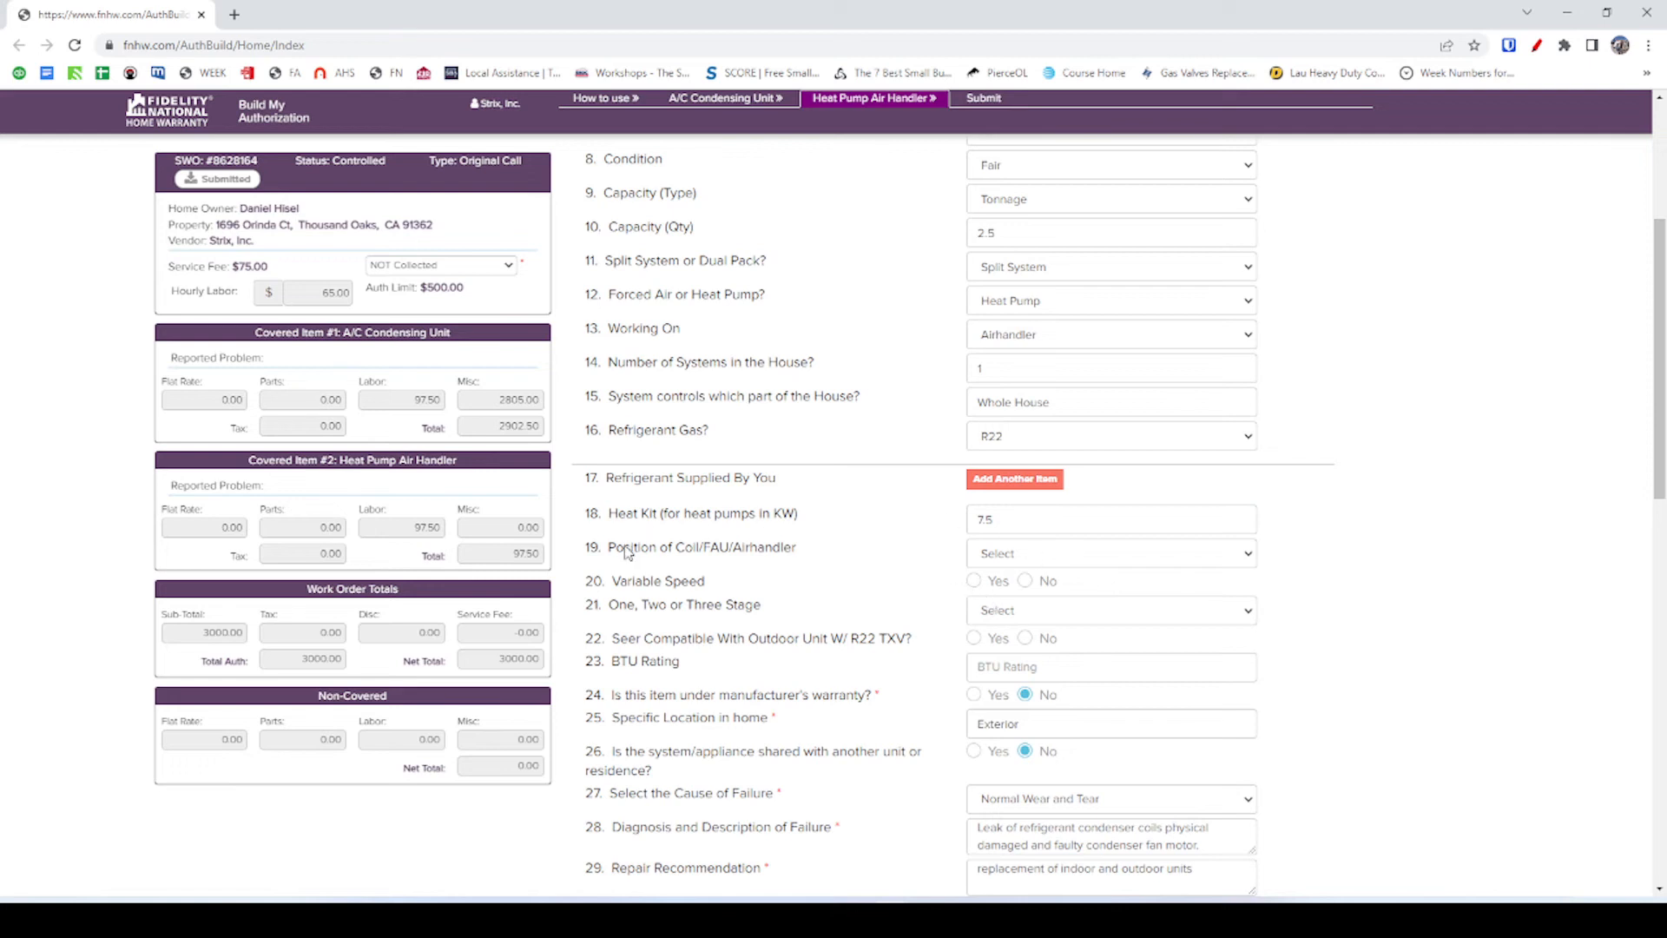
# Set the coil position to Up Flow and variable speed to No.
pyautogui.click(1022, 556)
pyautogui.click(1020, 594)
pyautogui.click(1025, 580)
pyautogui.hotkey('alt', 'Tab')
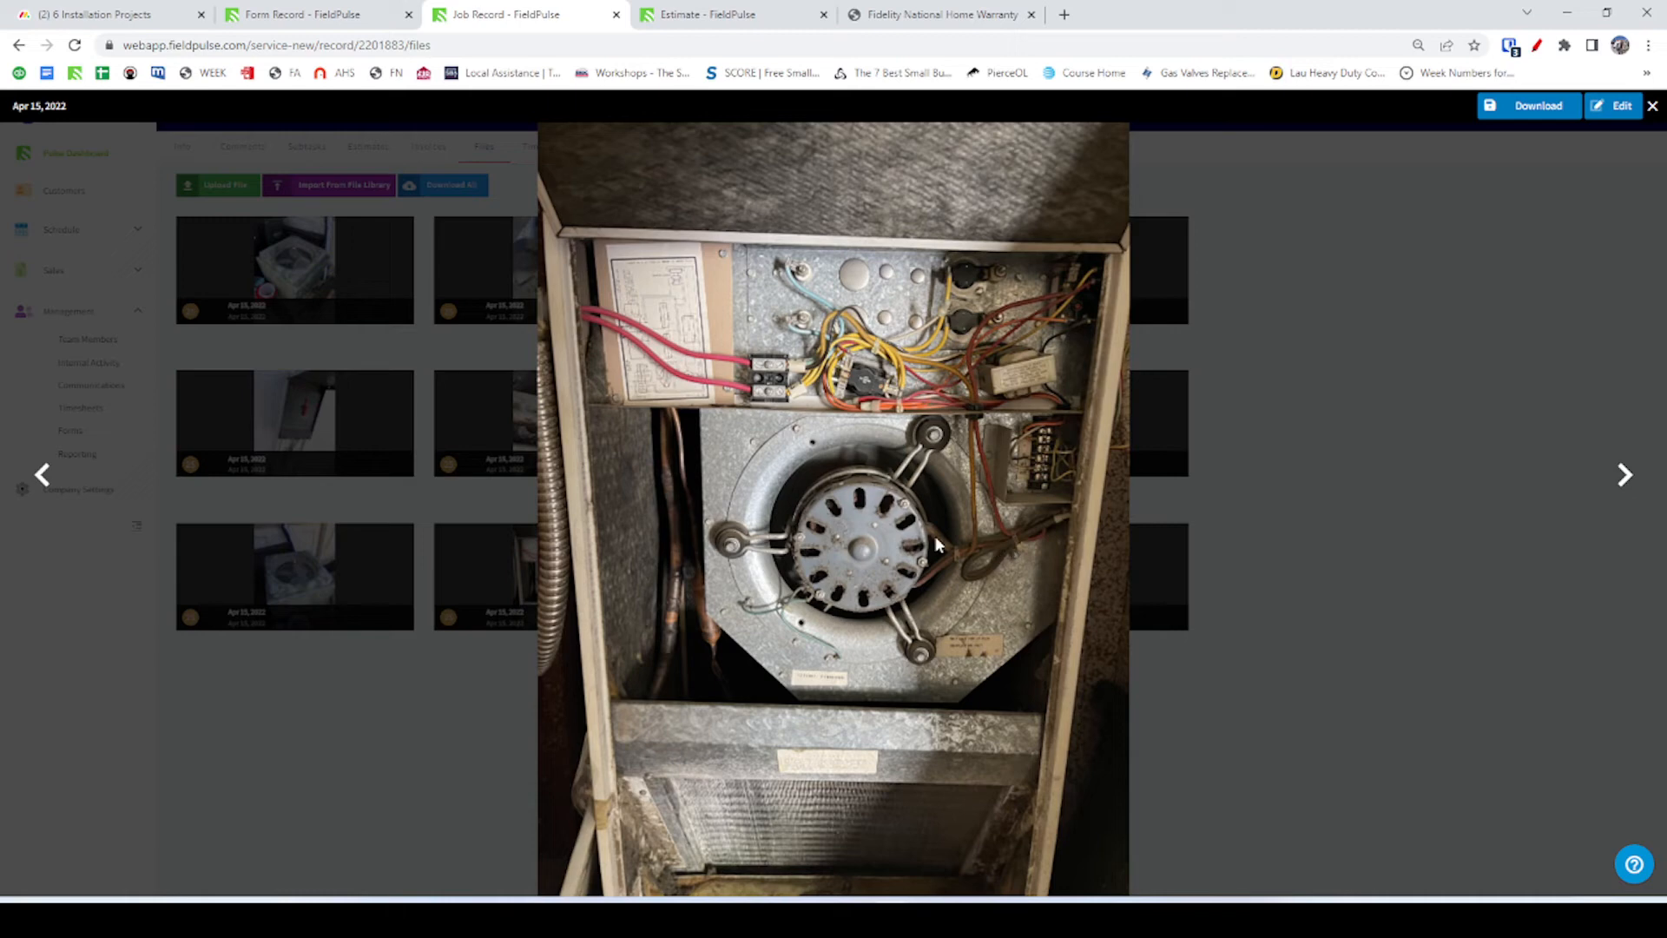
pyautogui.hotkey('alt', 'Tab')
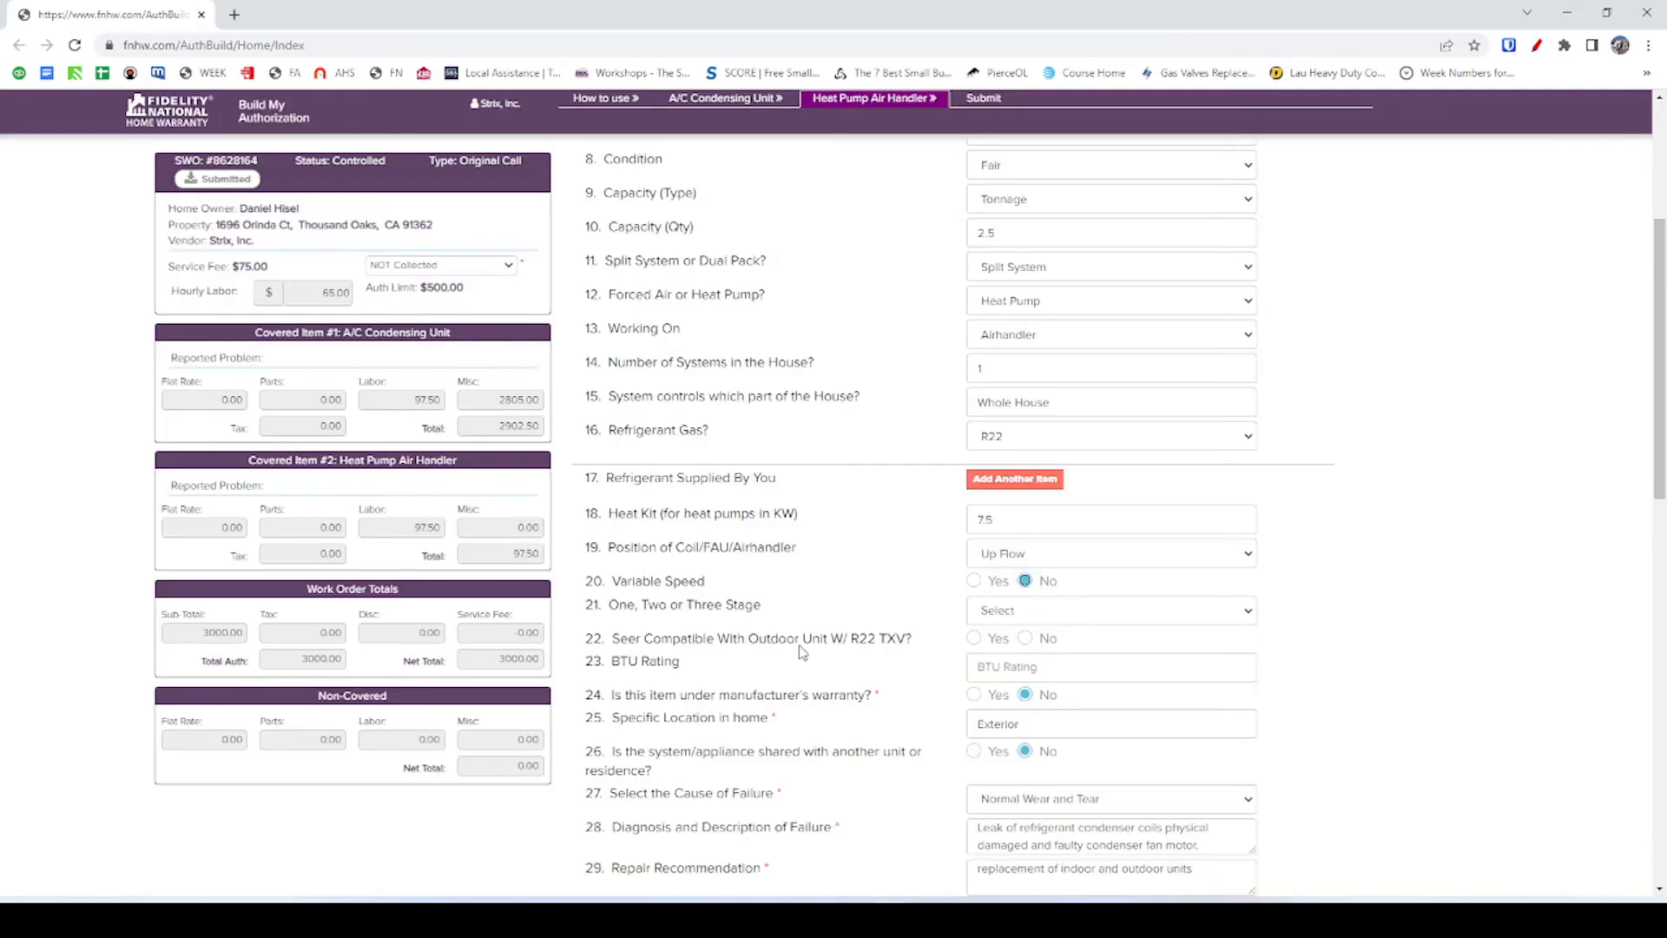
# Consult the Condenser Replacement #1079 record and set the number of stages to One.
pyautogui.hotkey('alt', 'Tab')
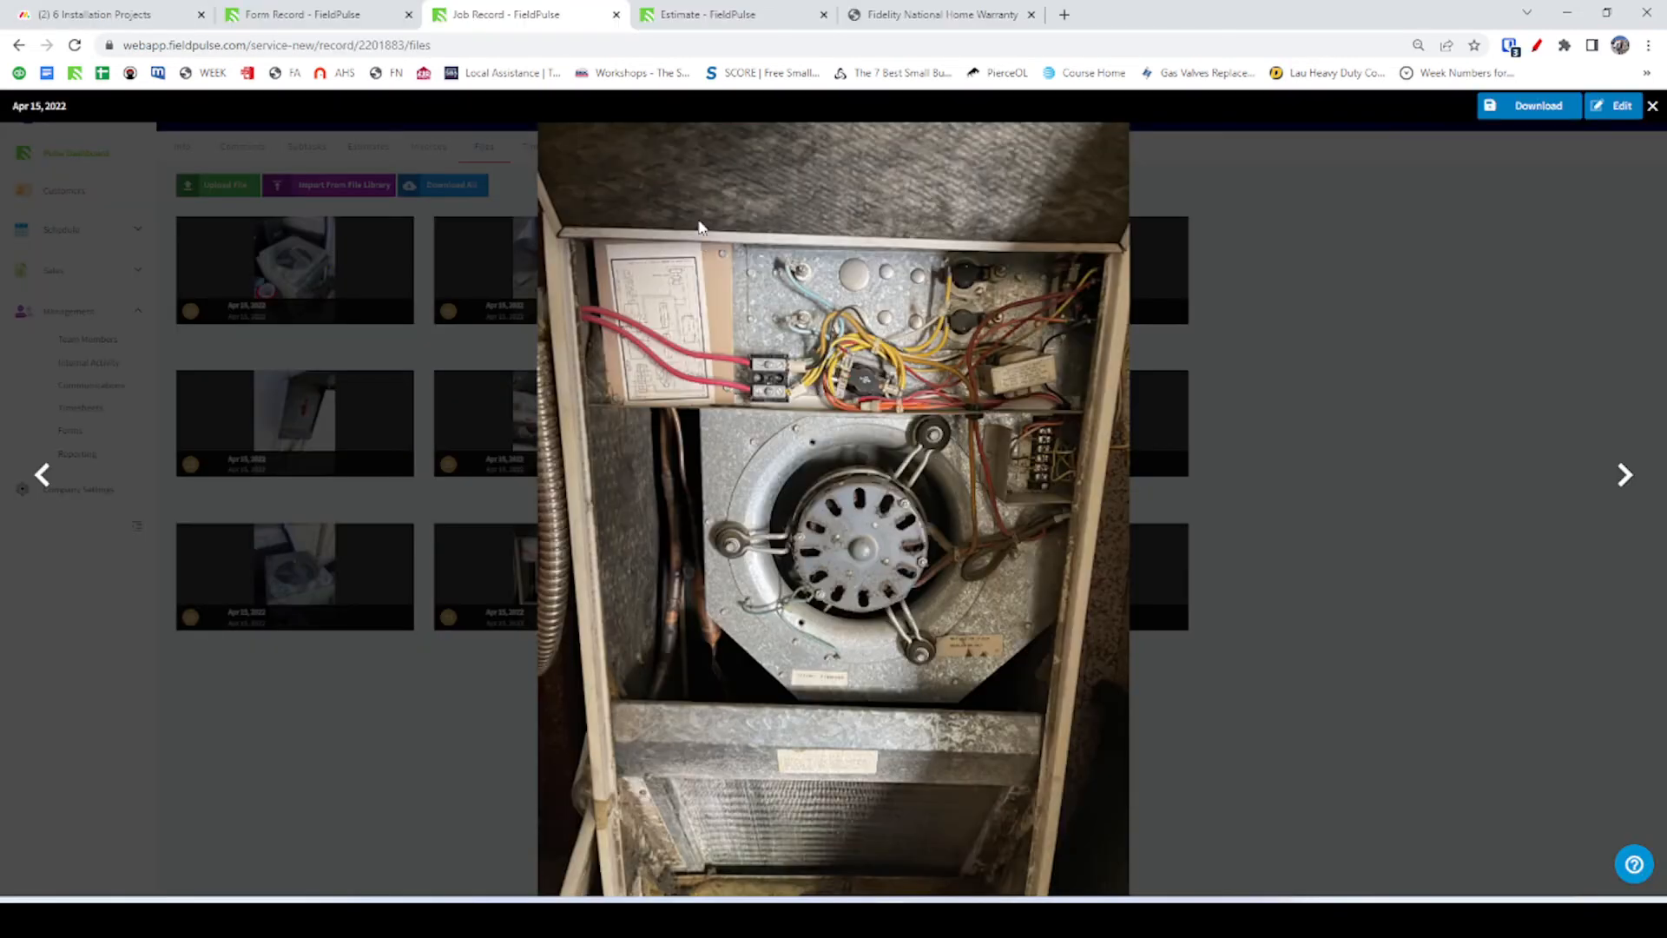
pyautogui.click(687, 12)
pyautogui.click(352, 23)
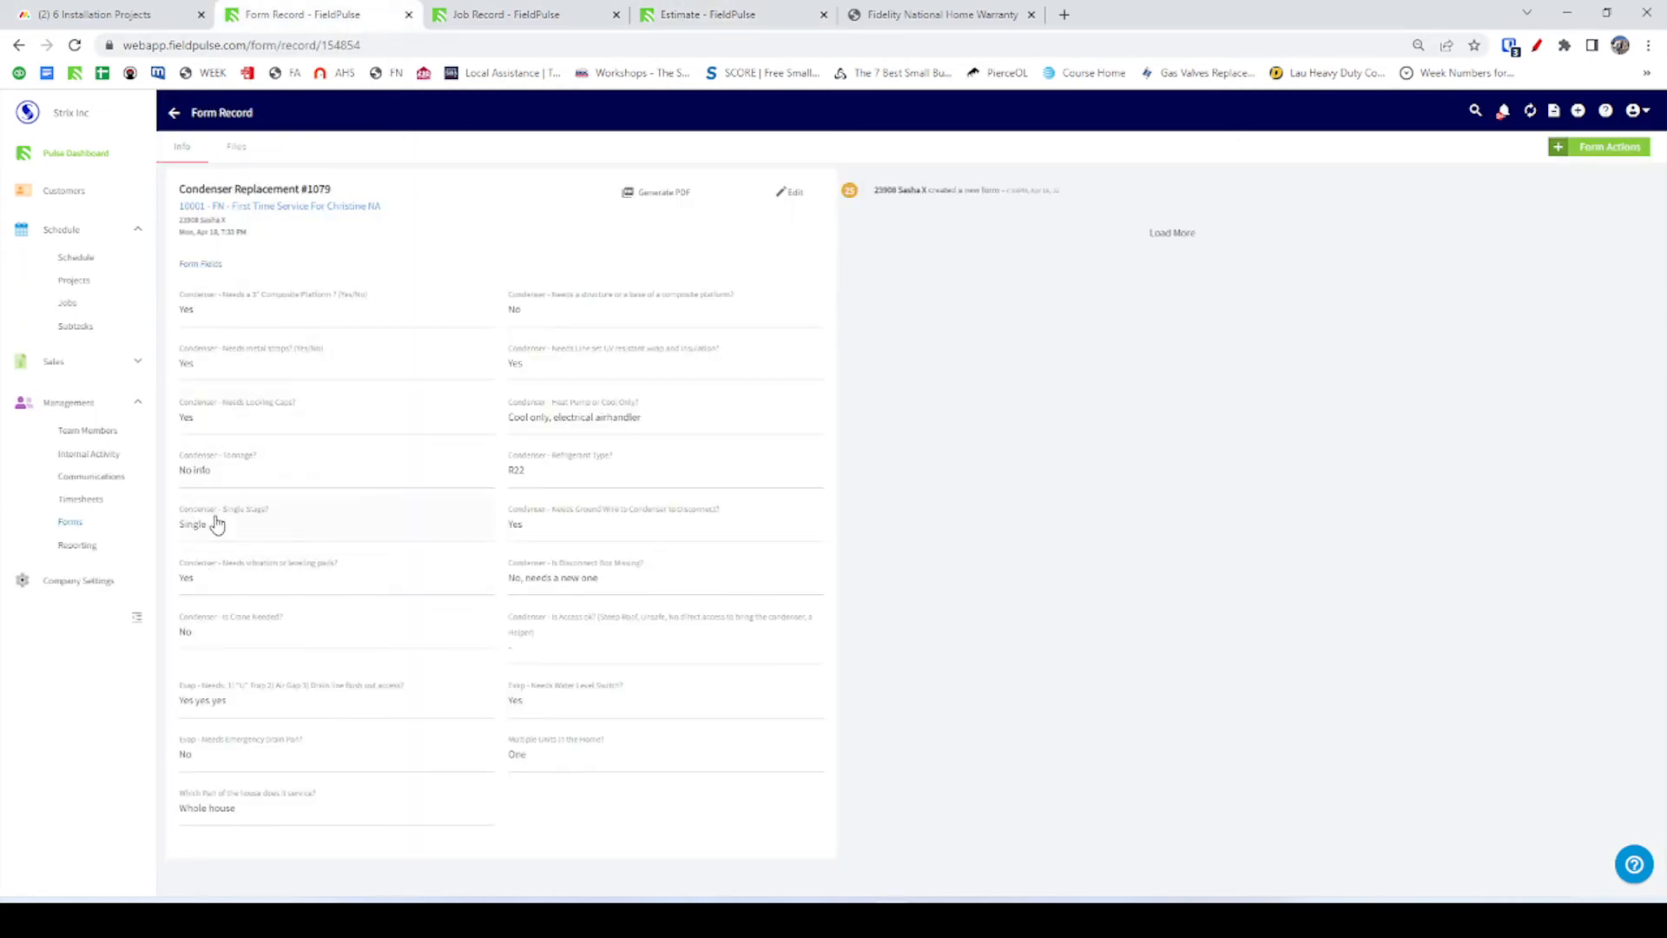
pyautogui.hotkey('alt', 'Tab')
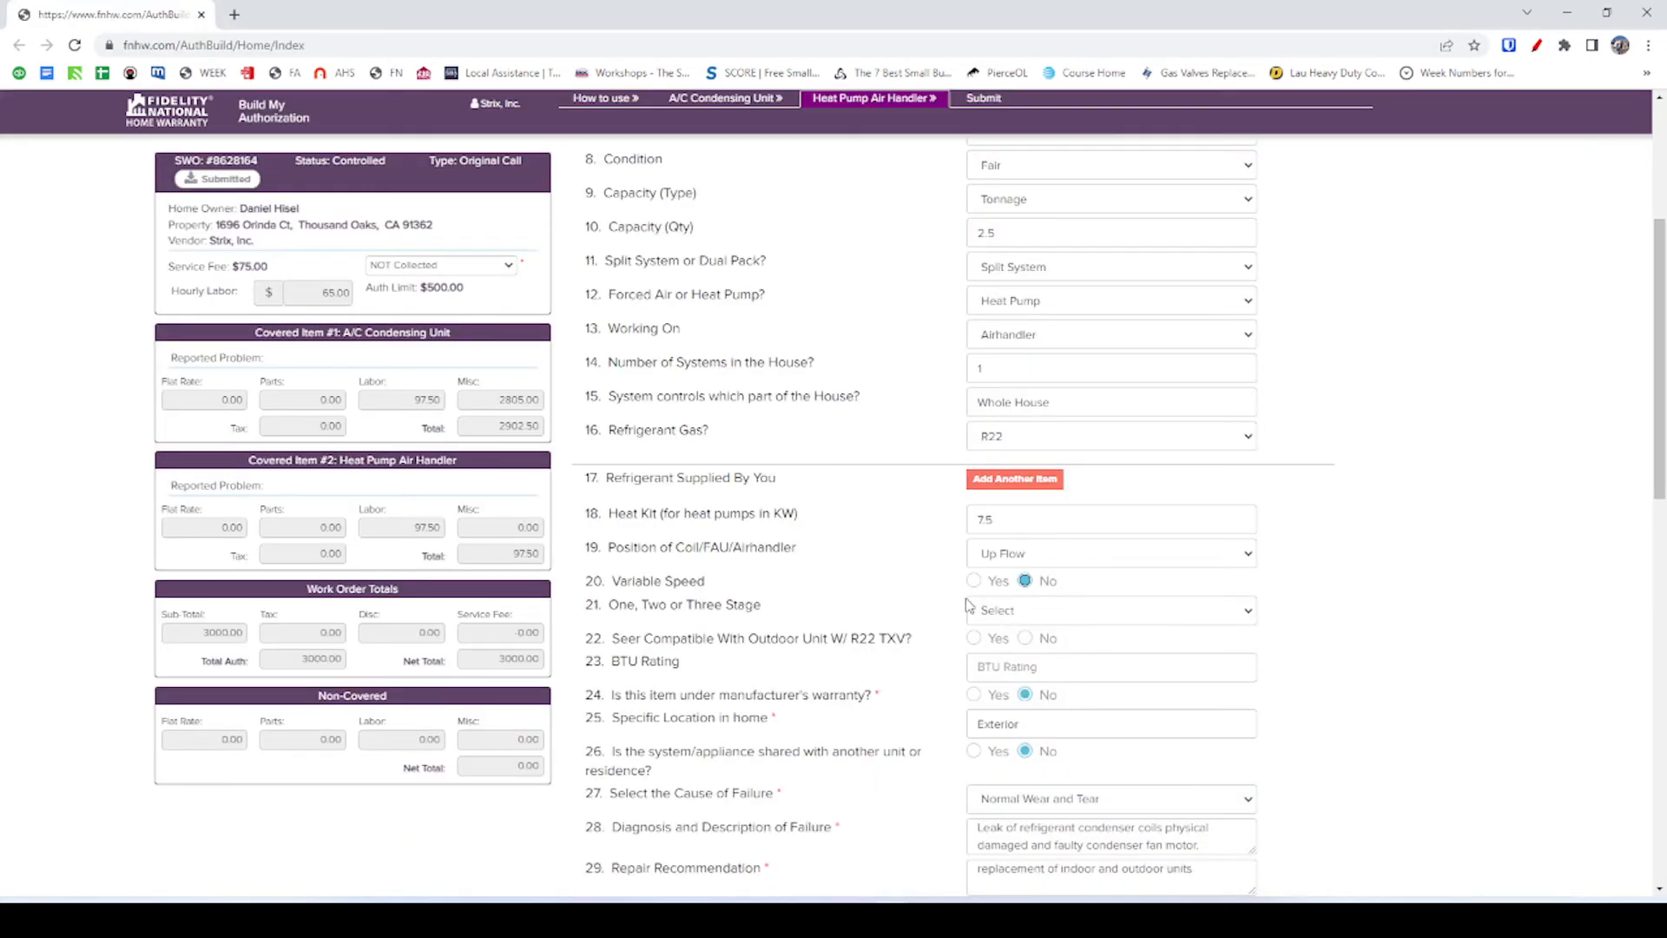
pyautogui.click(1065, 610)
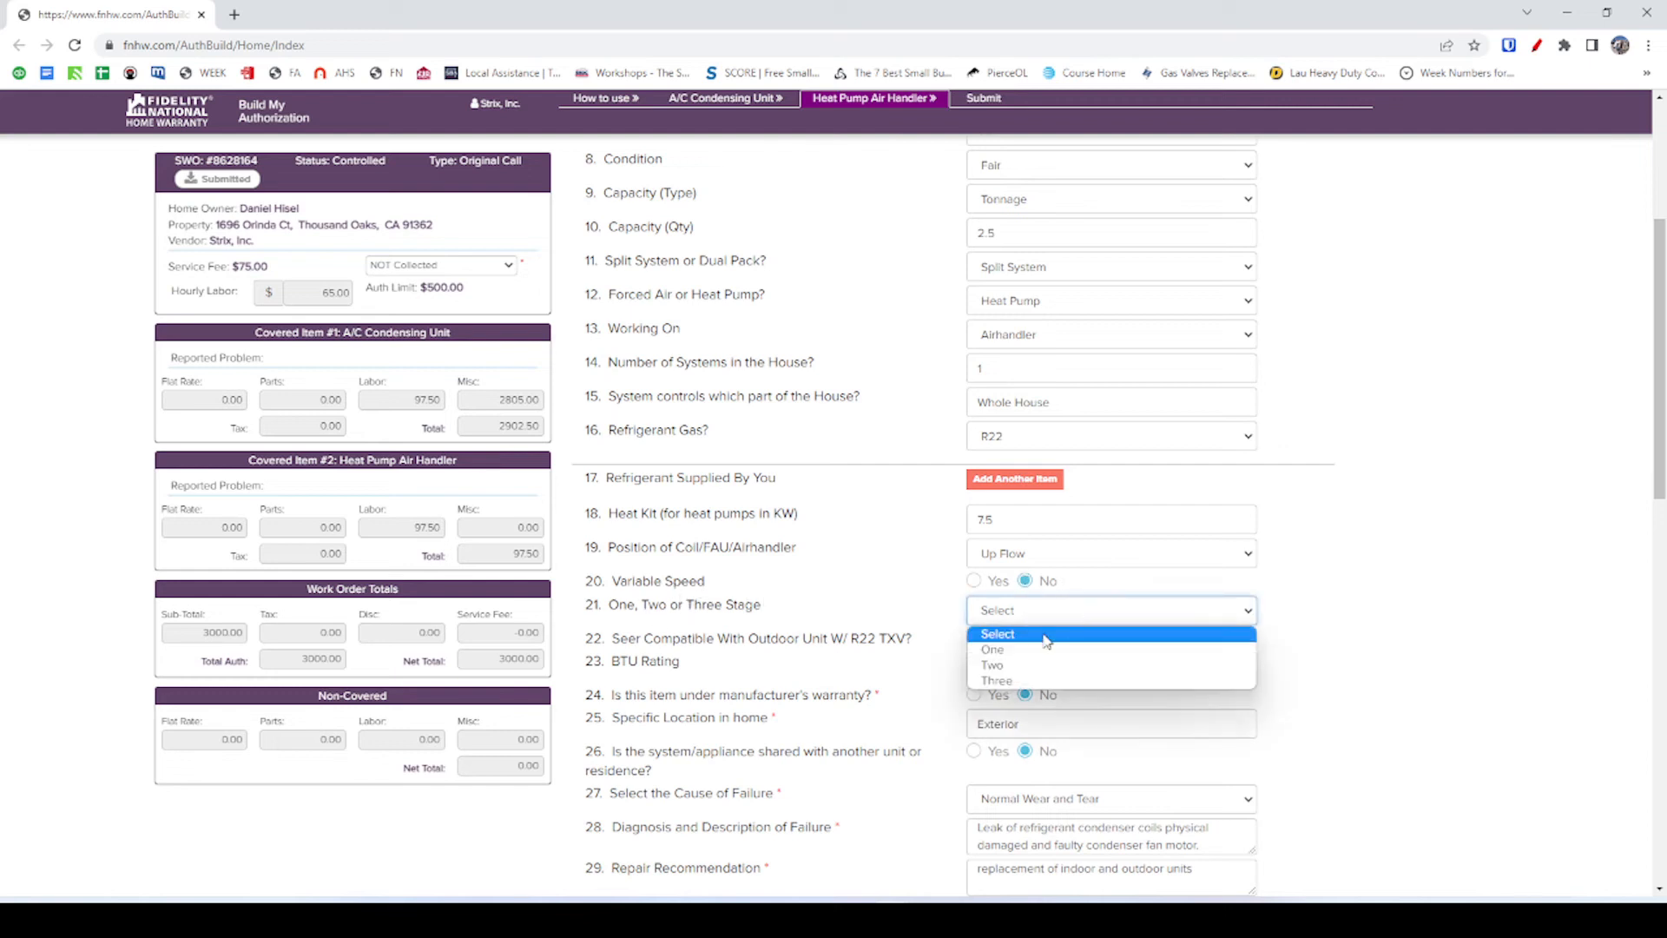
pyautogui.click(1052, 651)
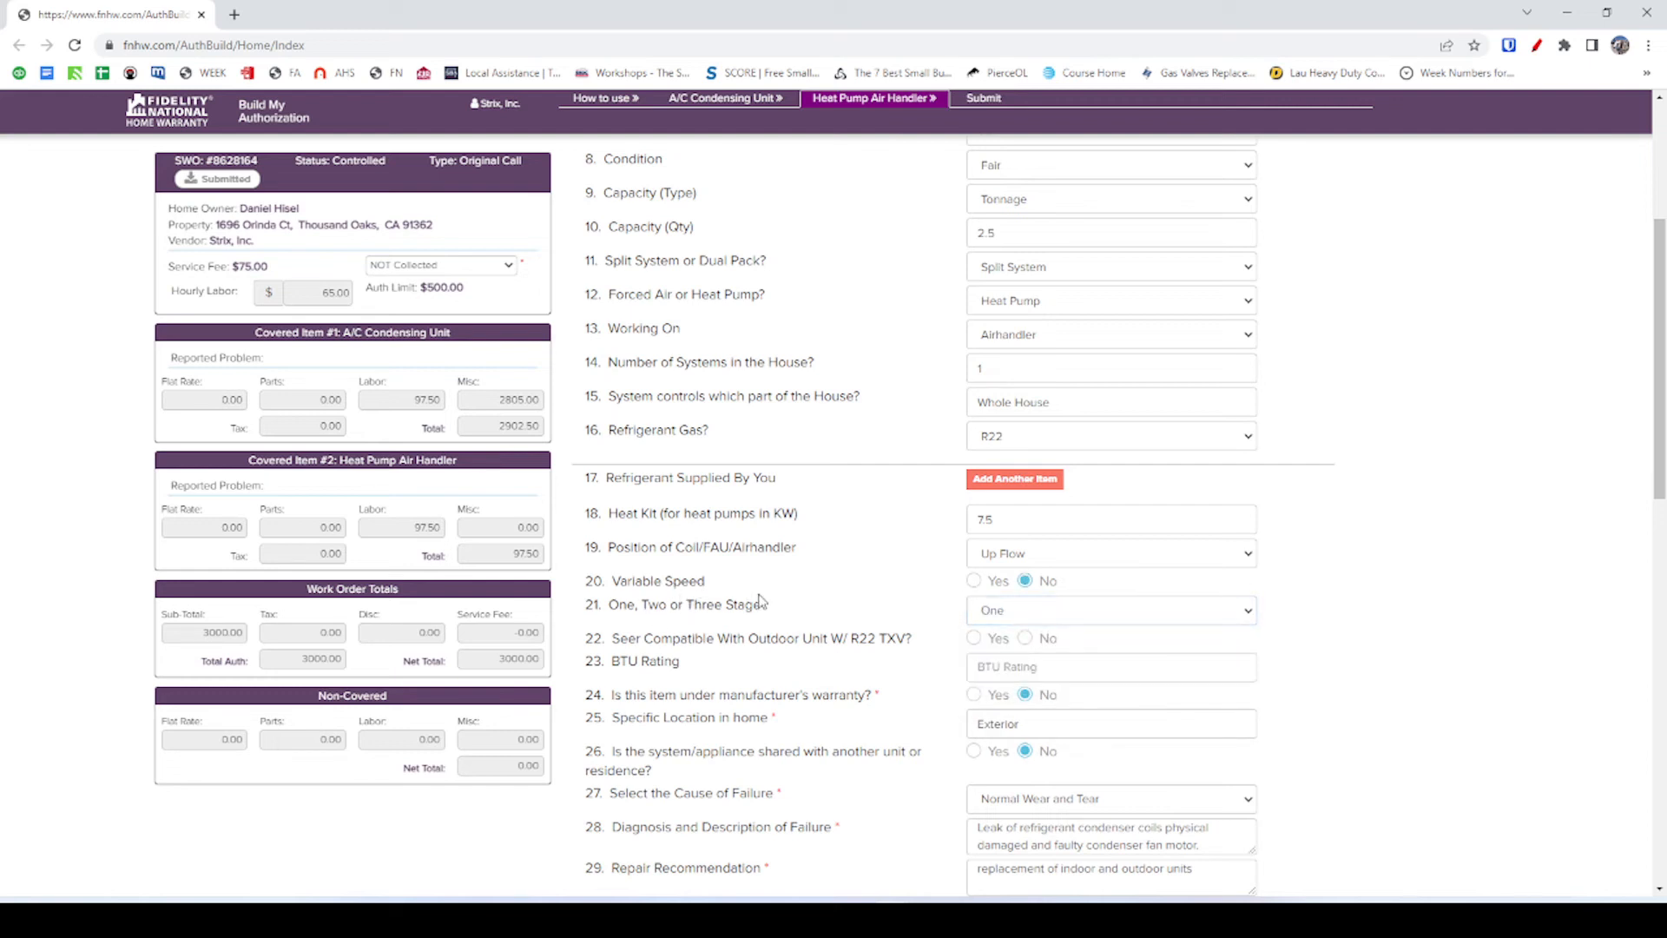
# Answer No for R22 TXV compatibility and enter a 30000 BTU rating.
pyautogui.click(1024, 639)
pyautogui.click(996, 669)
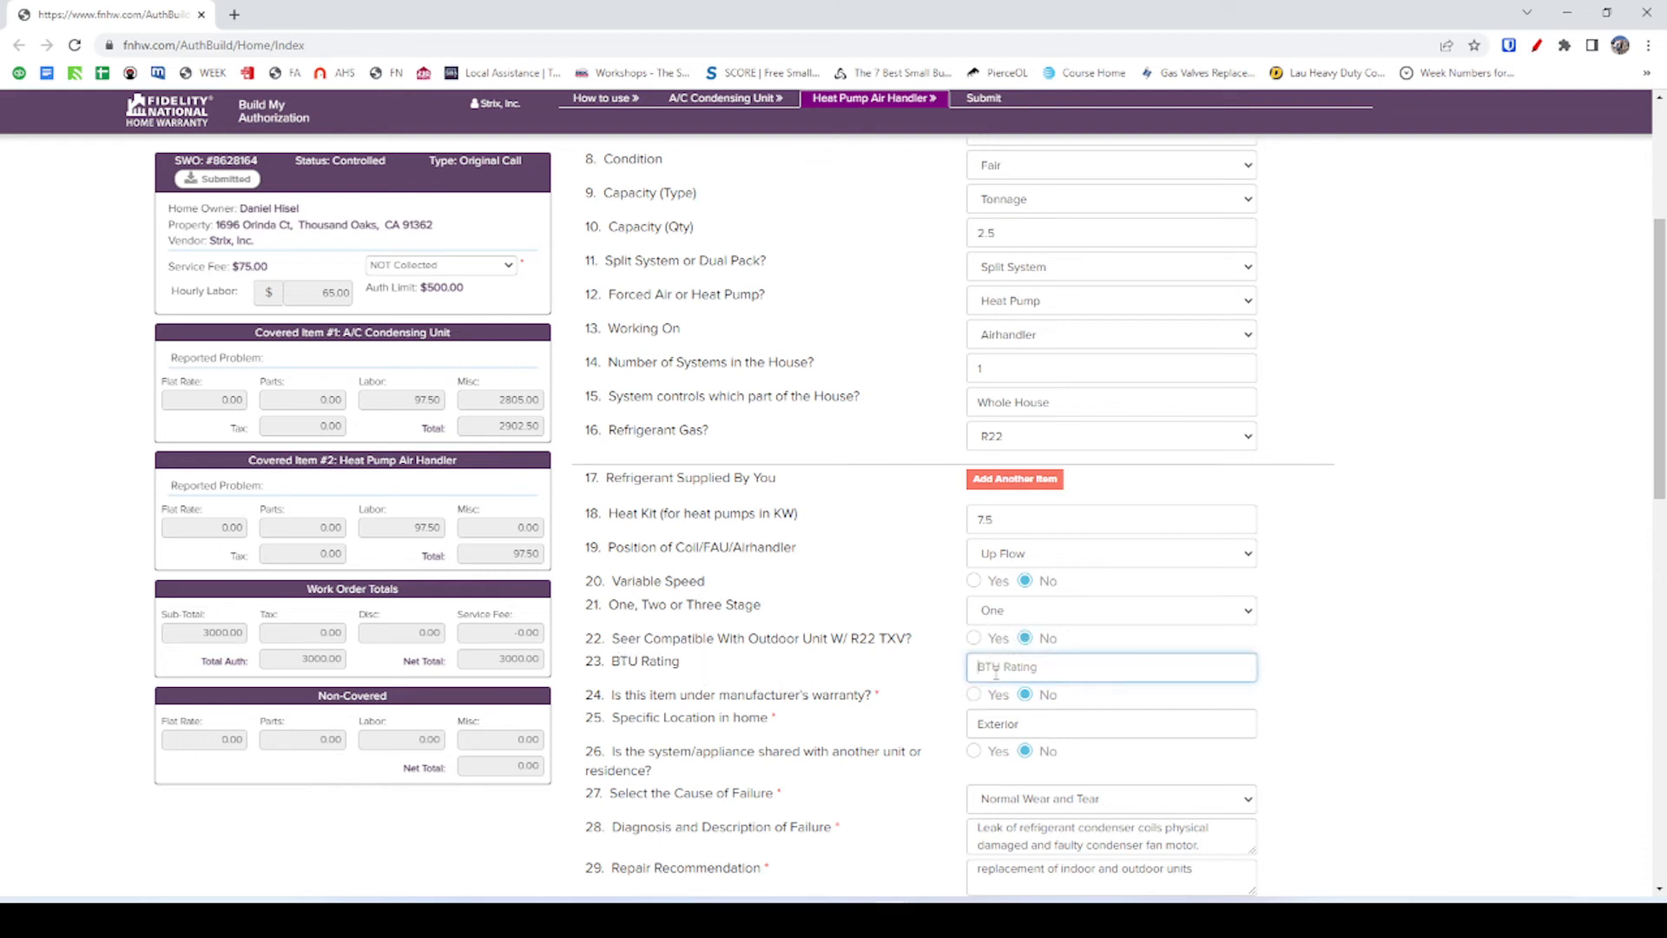
pyautogui.write('30000')
pyautogui.click(916, 688)
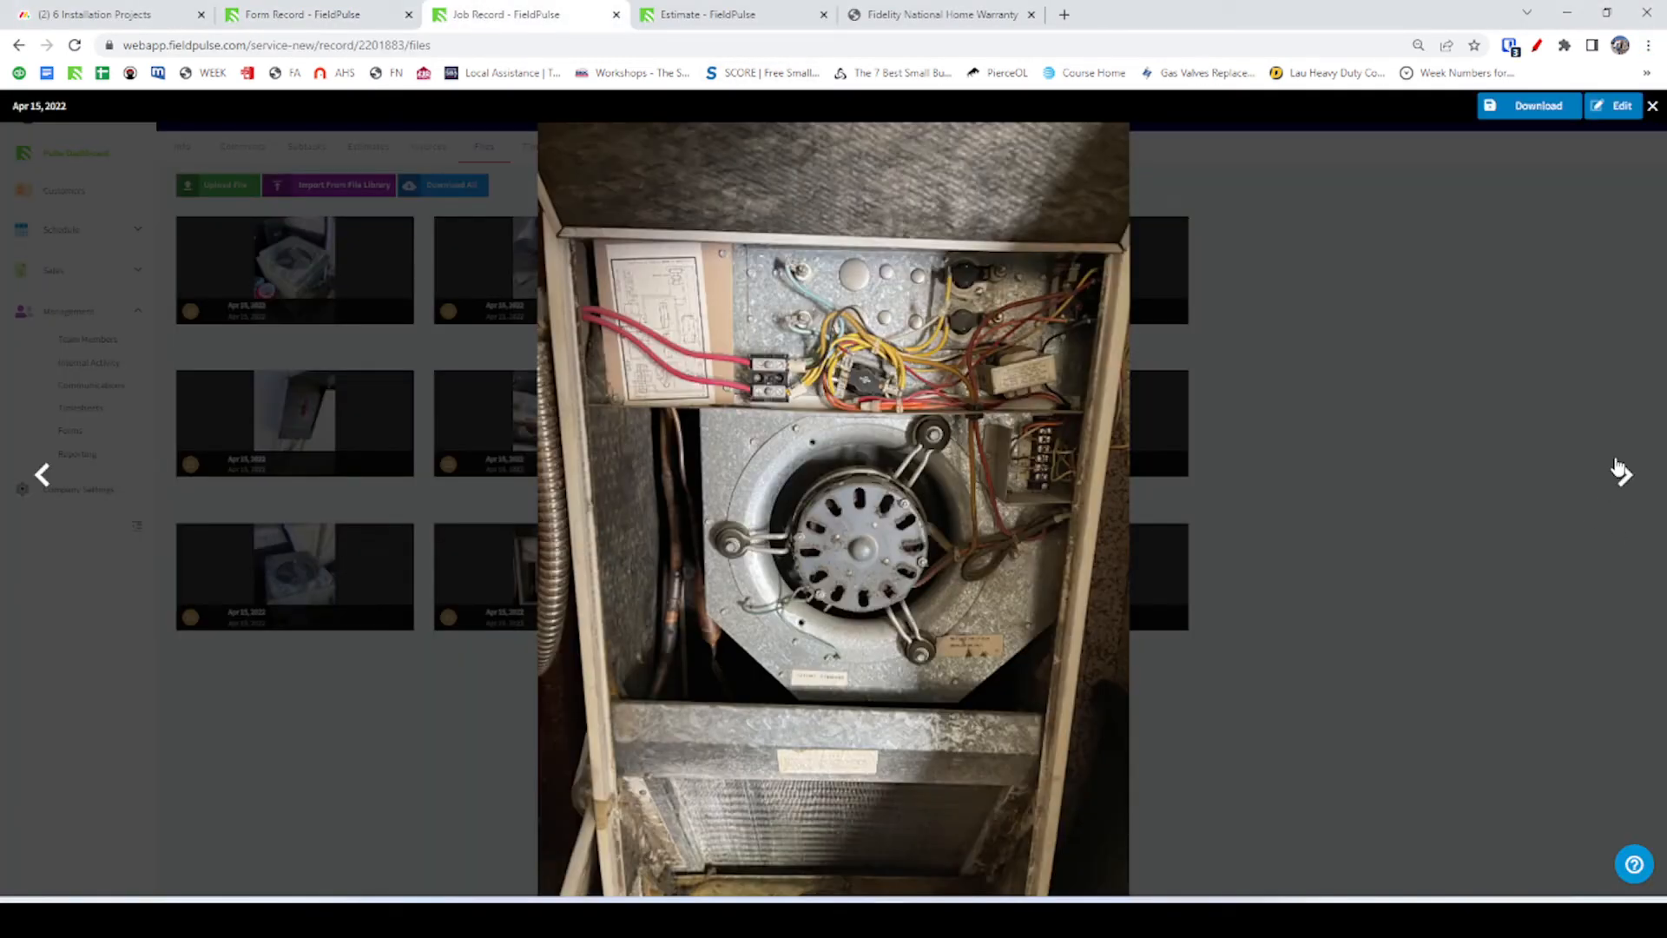
# Browse the job photos forward to the coil and furnace closet photos.
pyautogui.click(1620, 472)
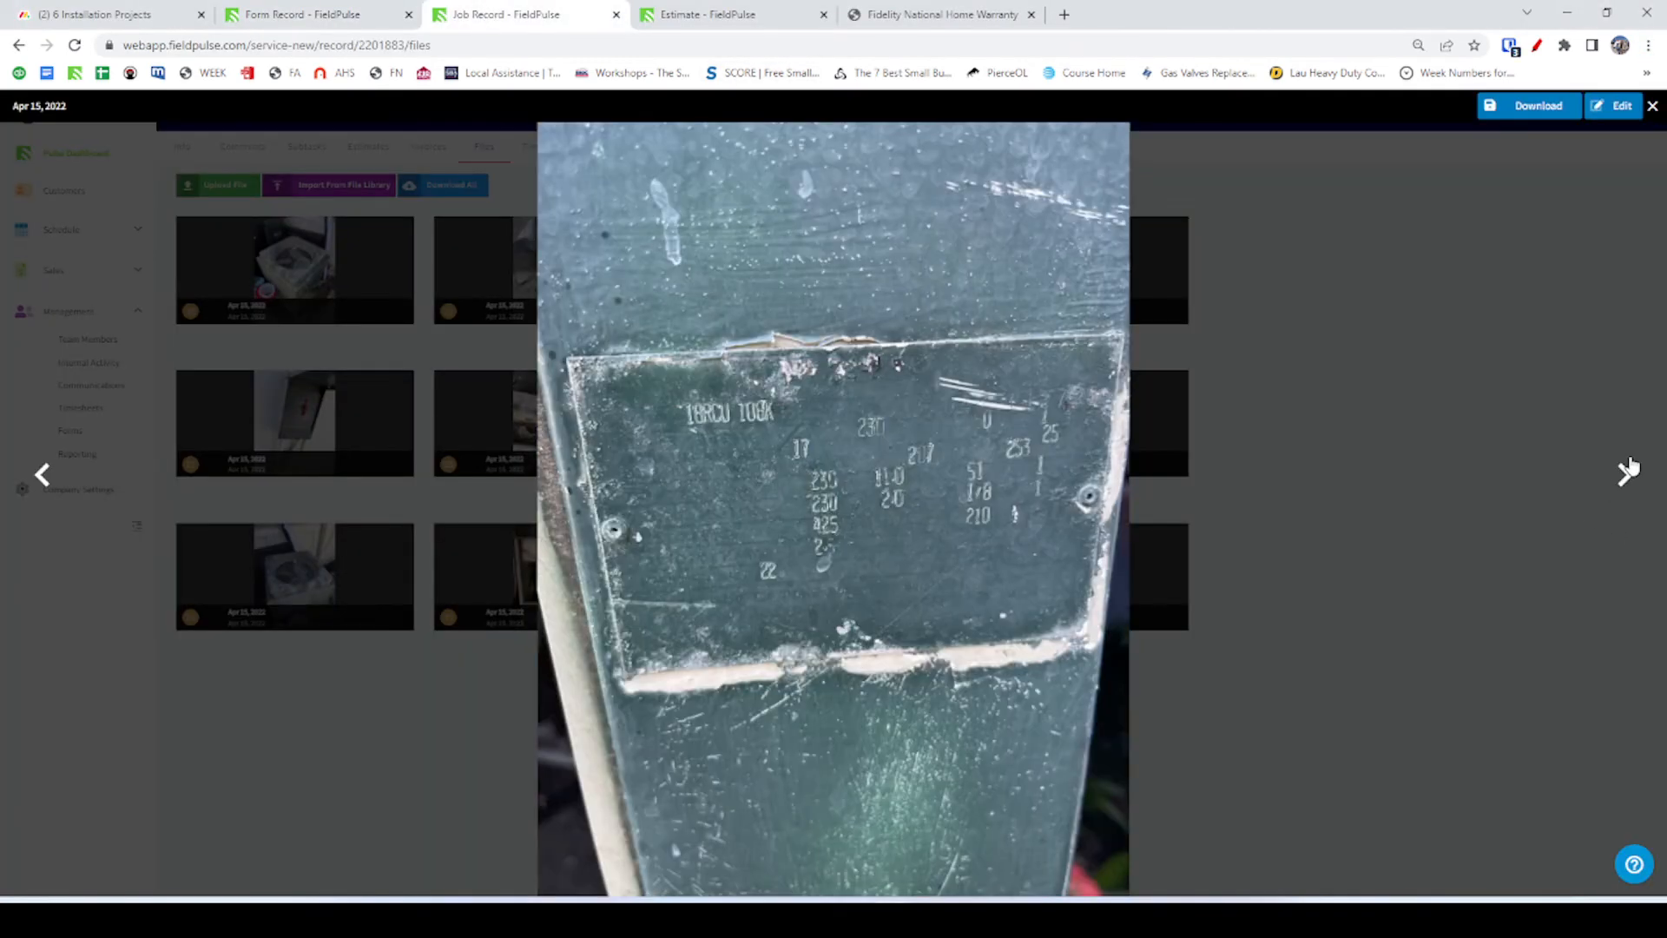
pyautogui.click(1623, 473)
pyautogui.click(1625, 473)
pyautogui.click(1627, 471)
pyautogui.click(1629, 470)
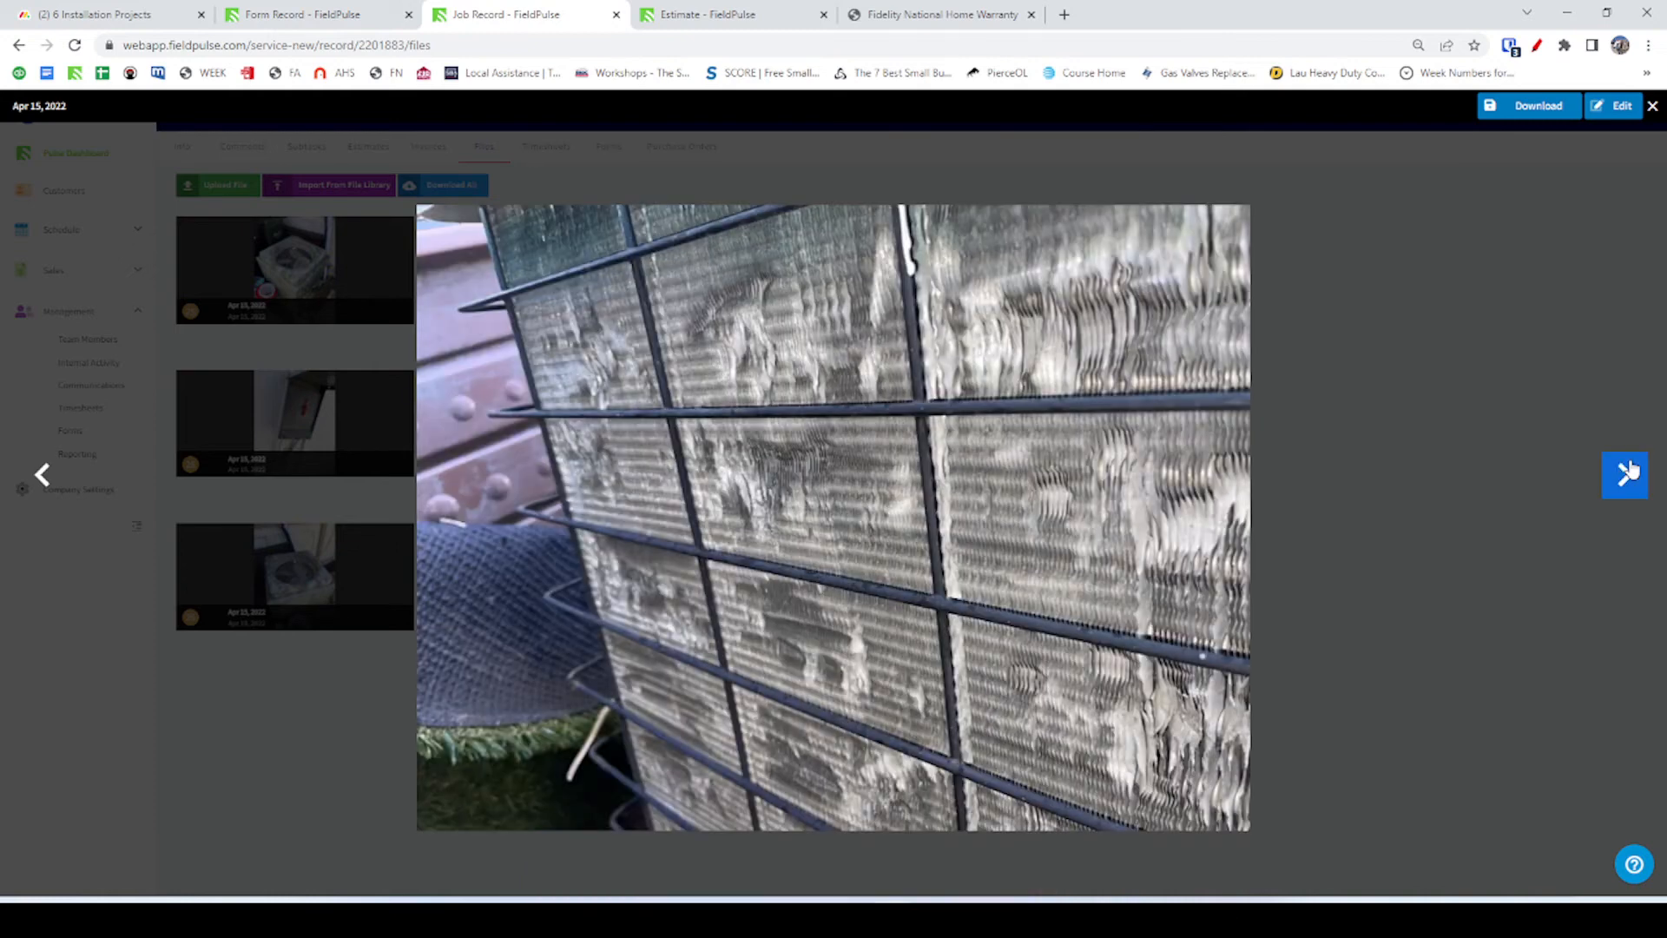
pyautogui.click(1629, 470)
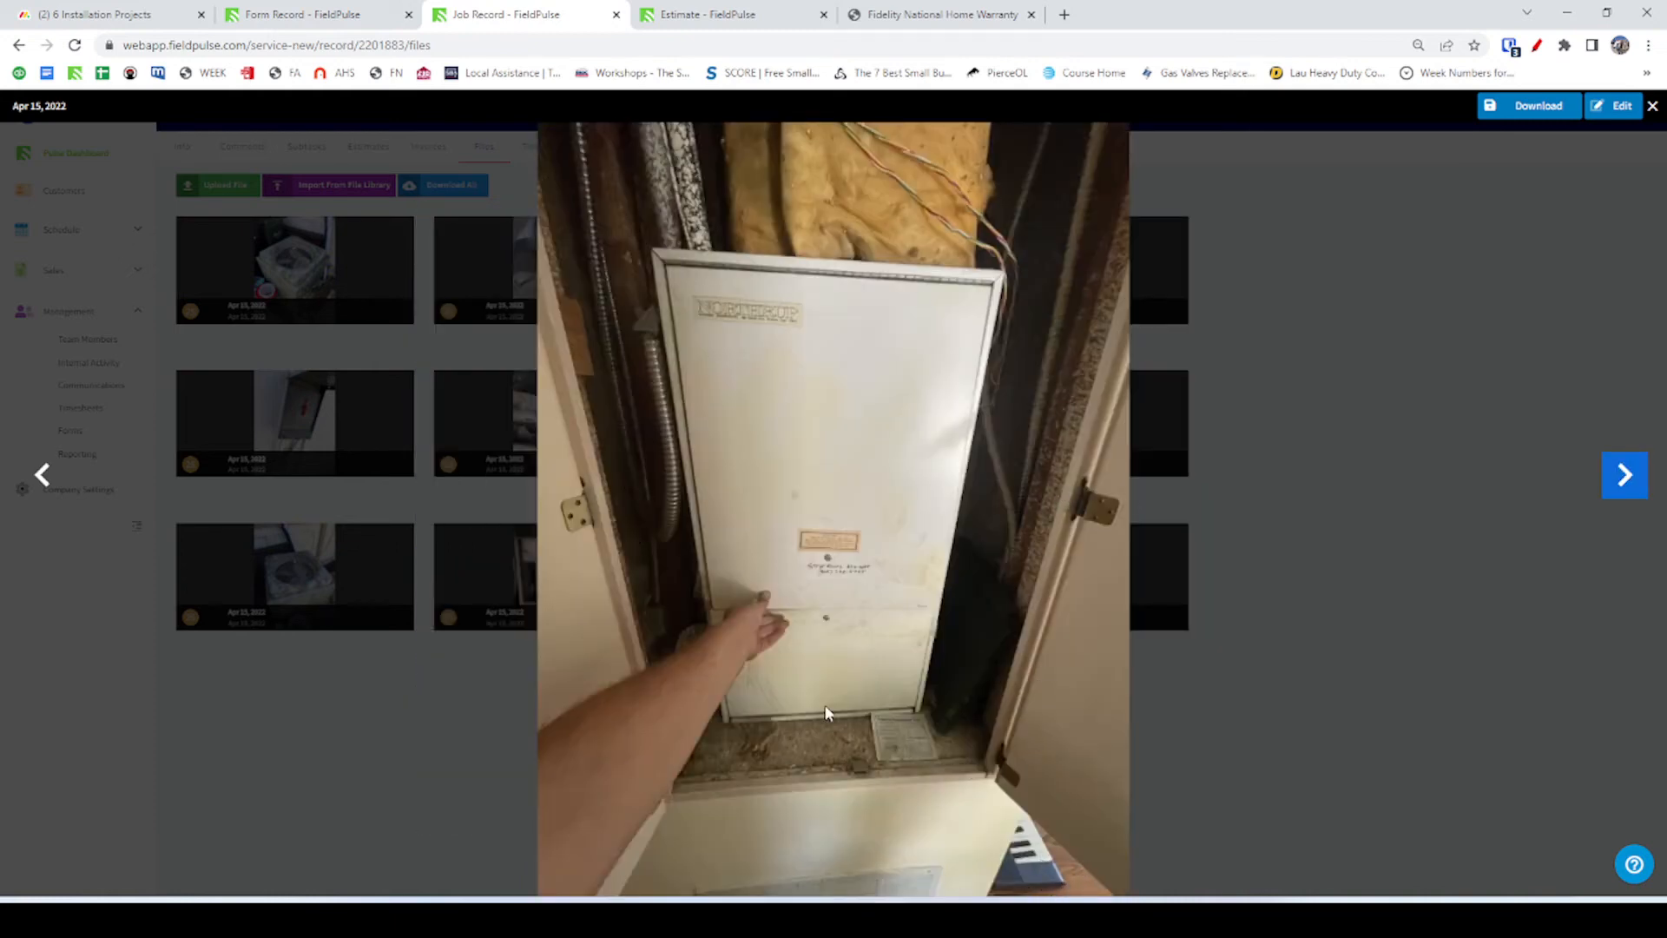
# Replace Exterior with Interior (Closet) as the specific location in the home.
pyautogui.hotkey('alt', 'Tab')
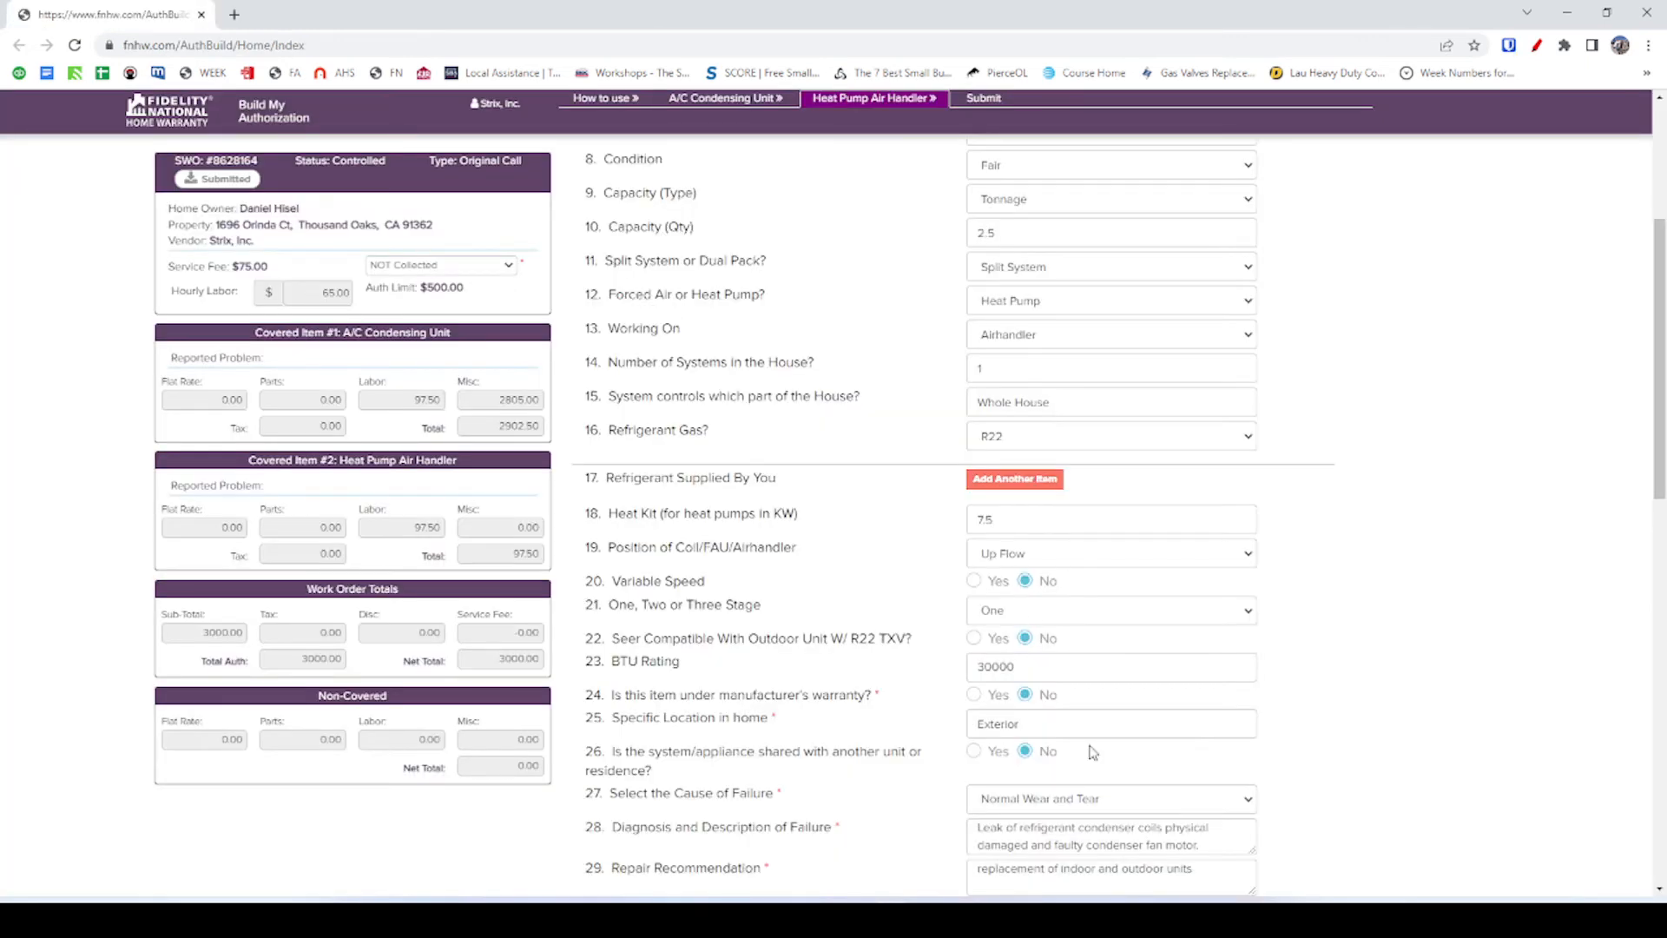
pyautogui.doubleClick(1030, 716)
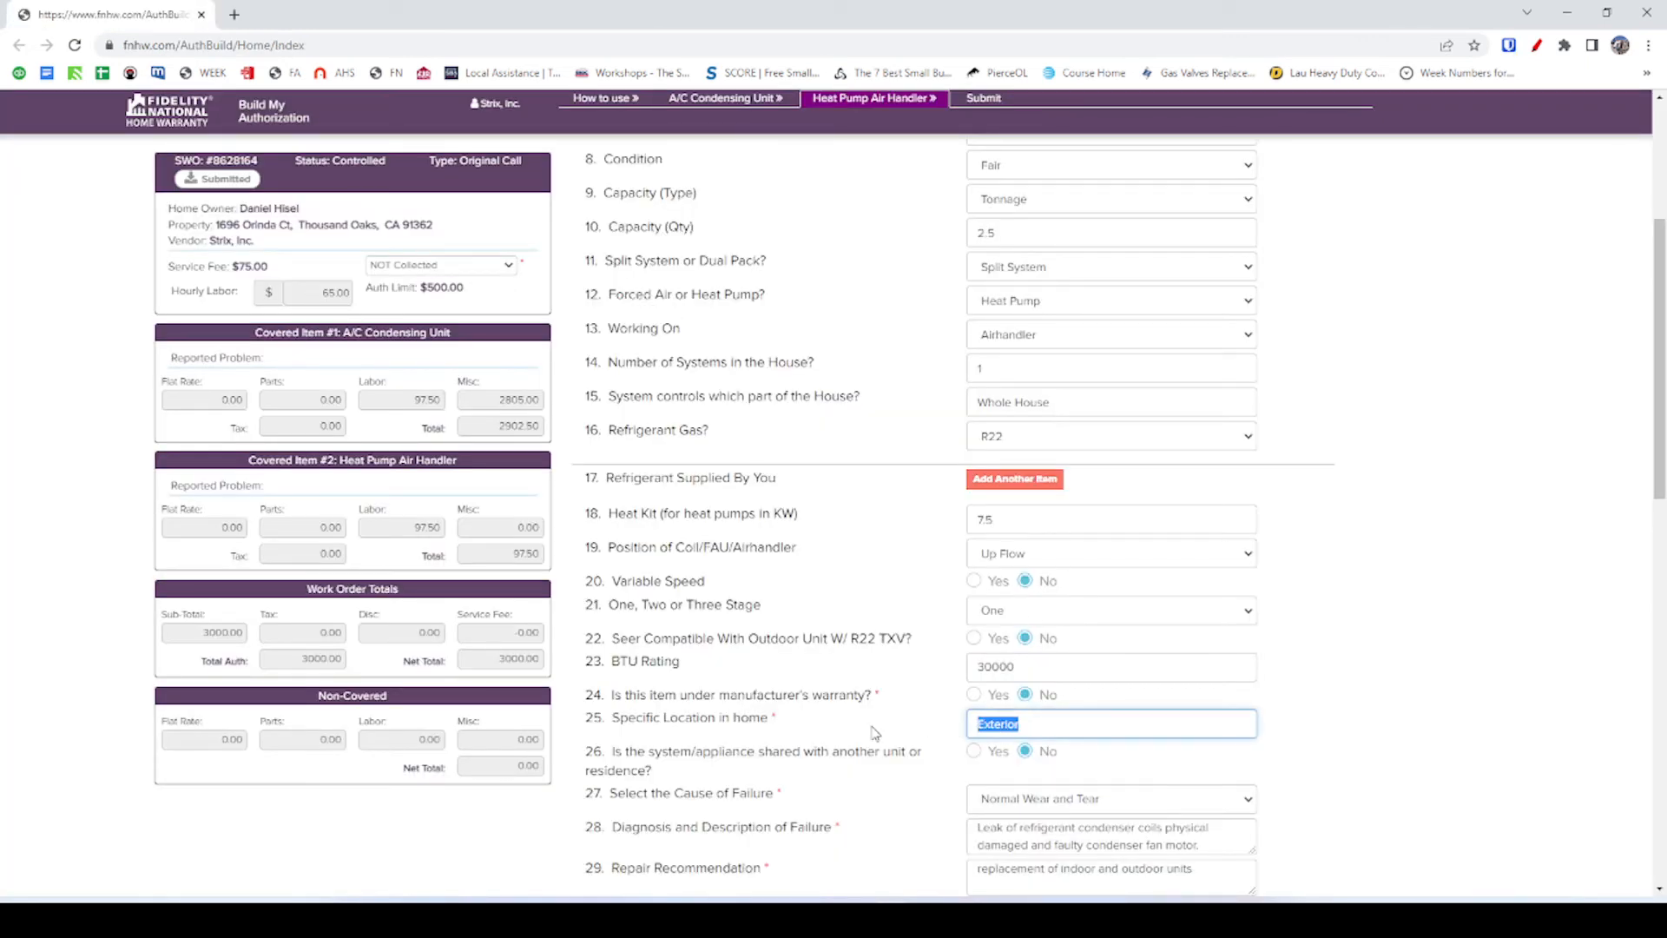
pyautogui.write('In')
pyautogui.click(905, 779)
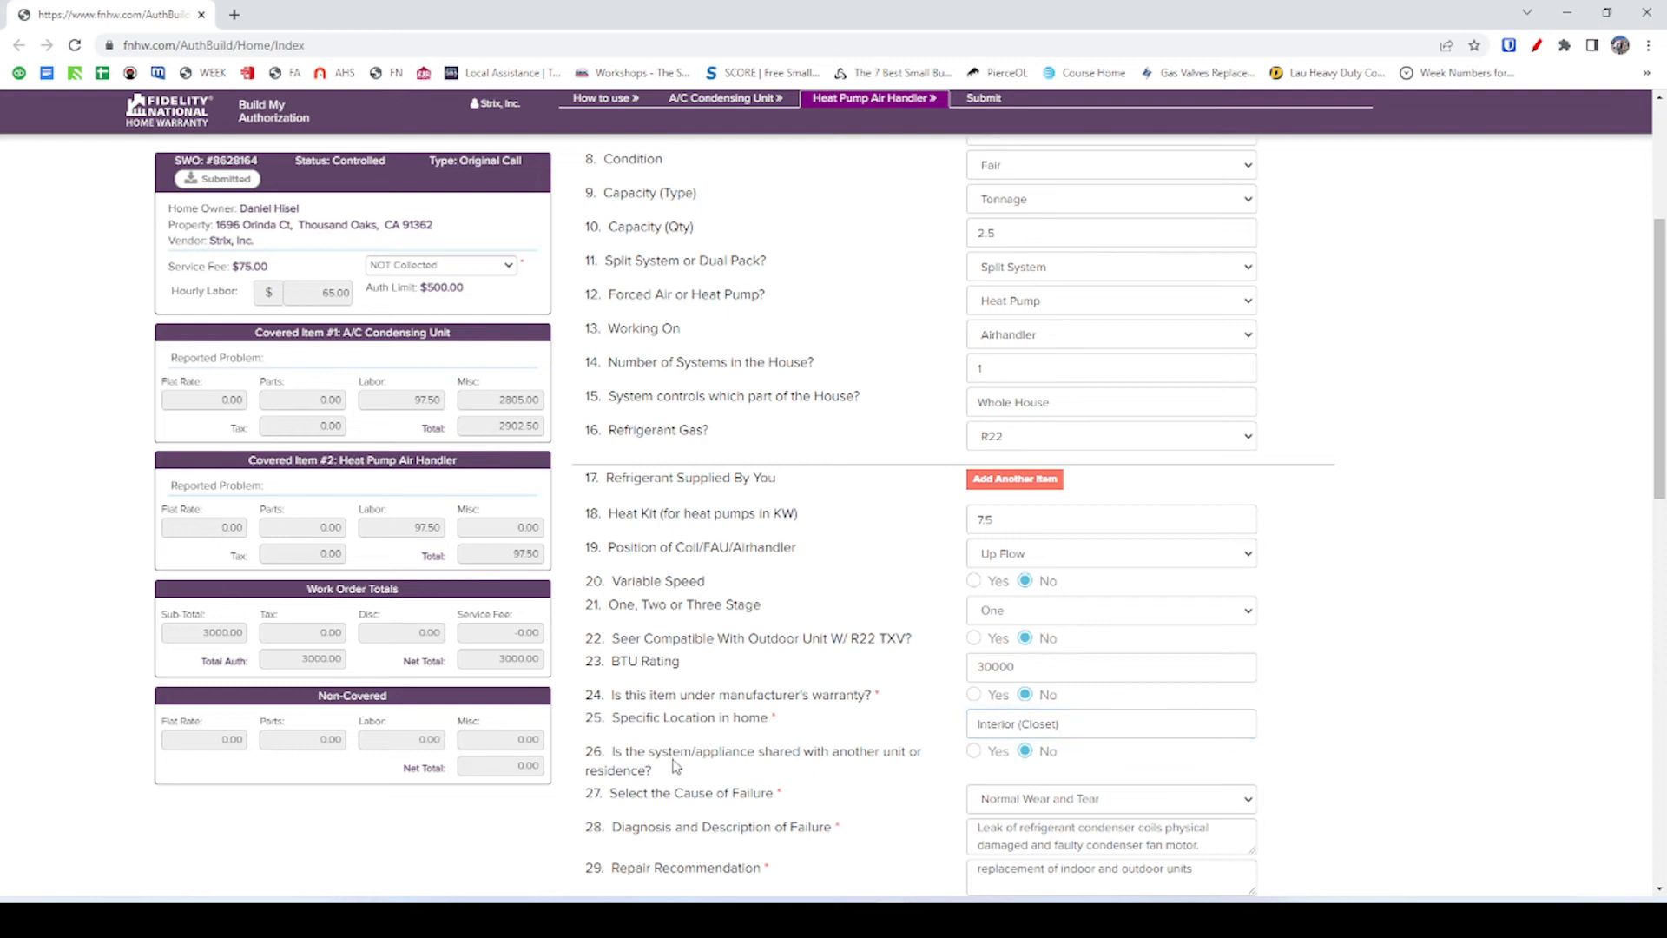
pyautogui.scroll(-1, 676, 765)
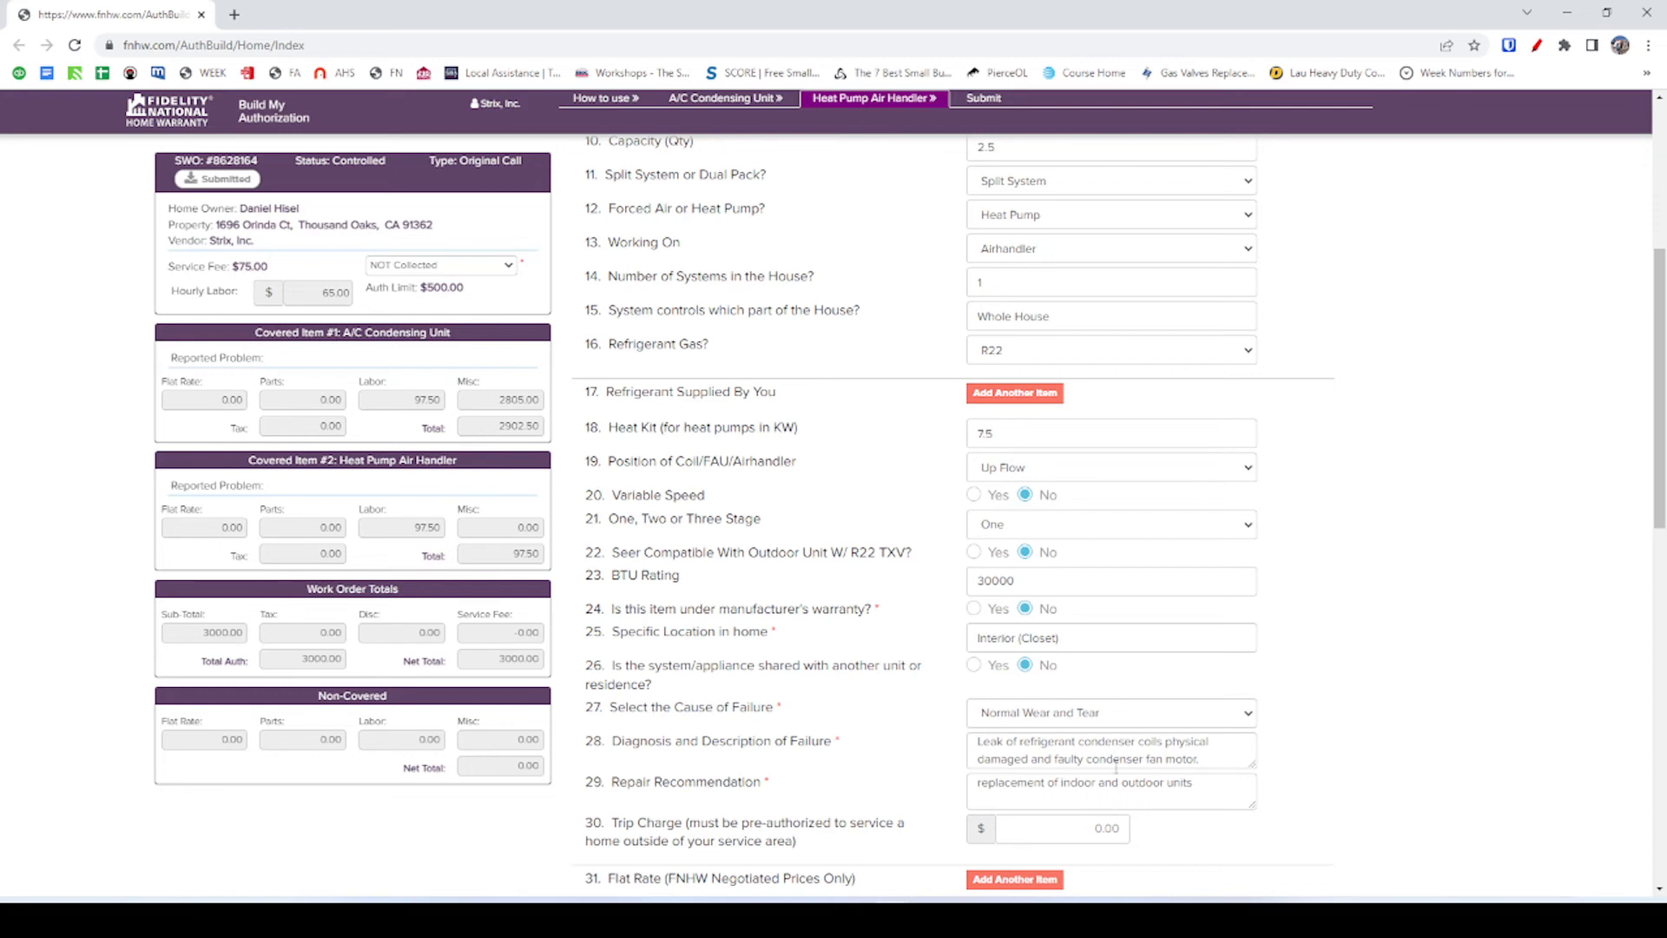
pyautogui.scroll(-2, 1115, 766)
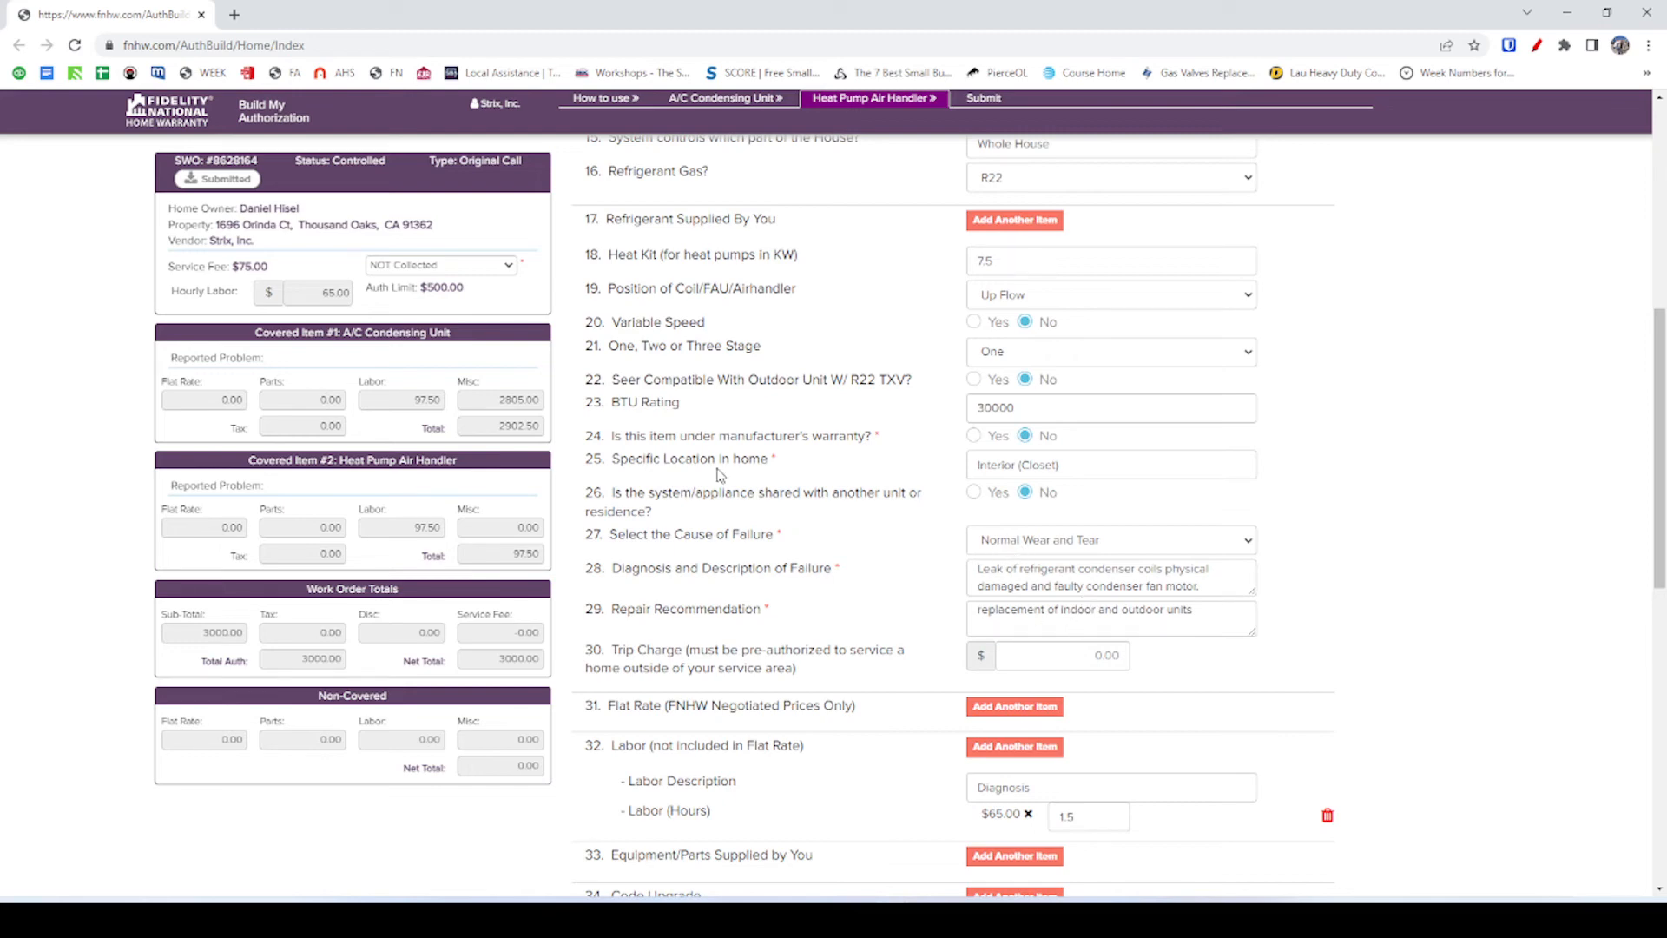
pyautogui.hotkey('alt', 'Tab')
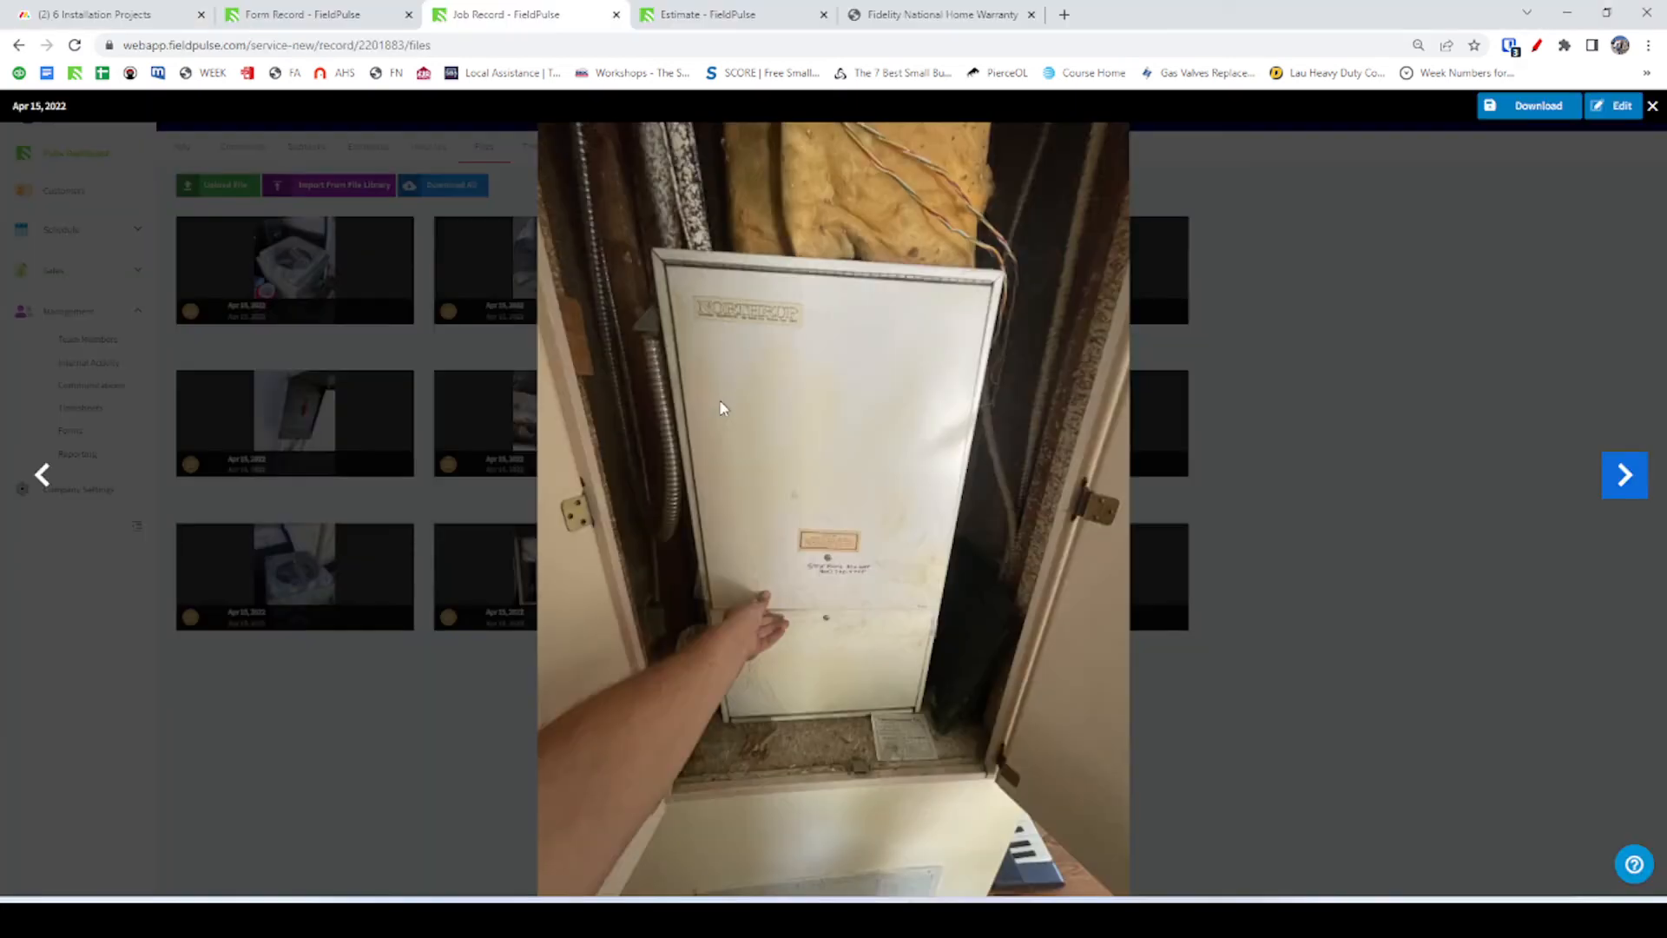
pyautogui.click(700, 19)
pyautogui.click(342, 11)
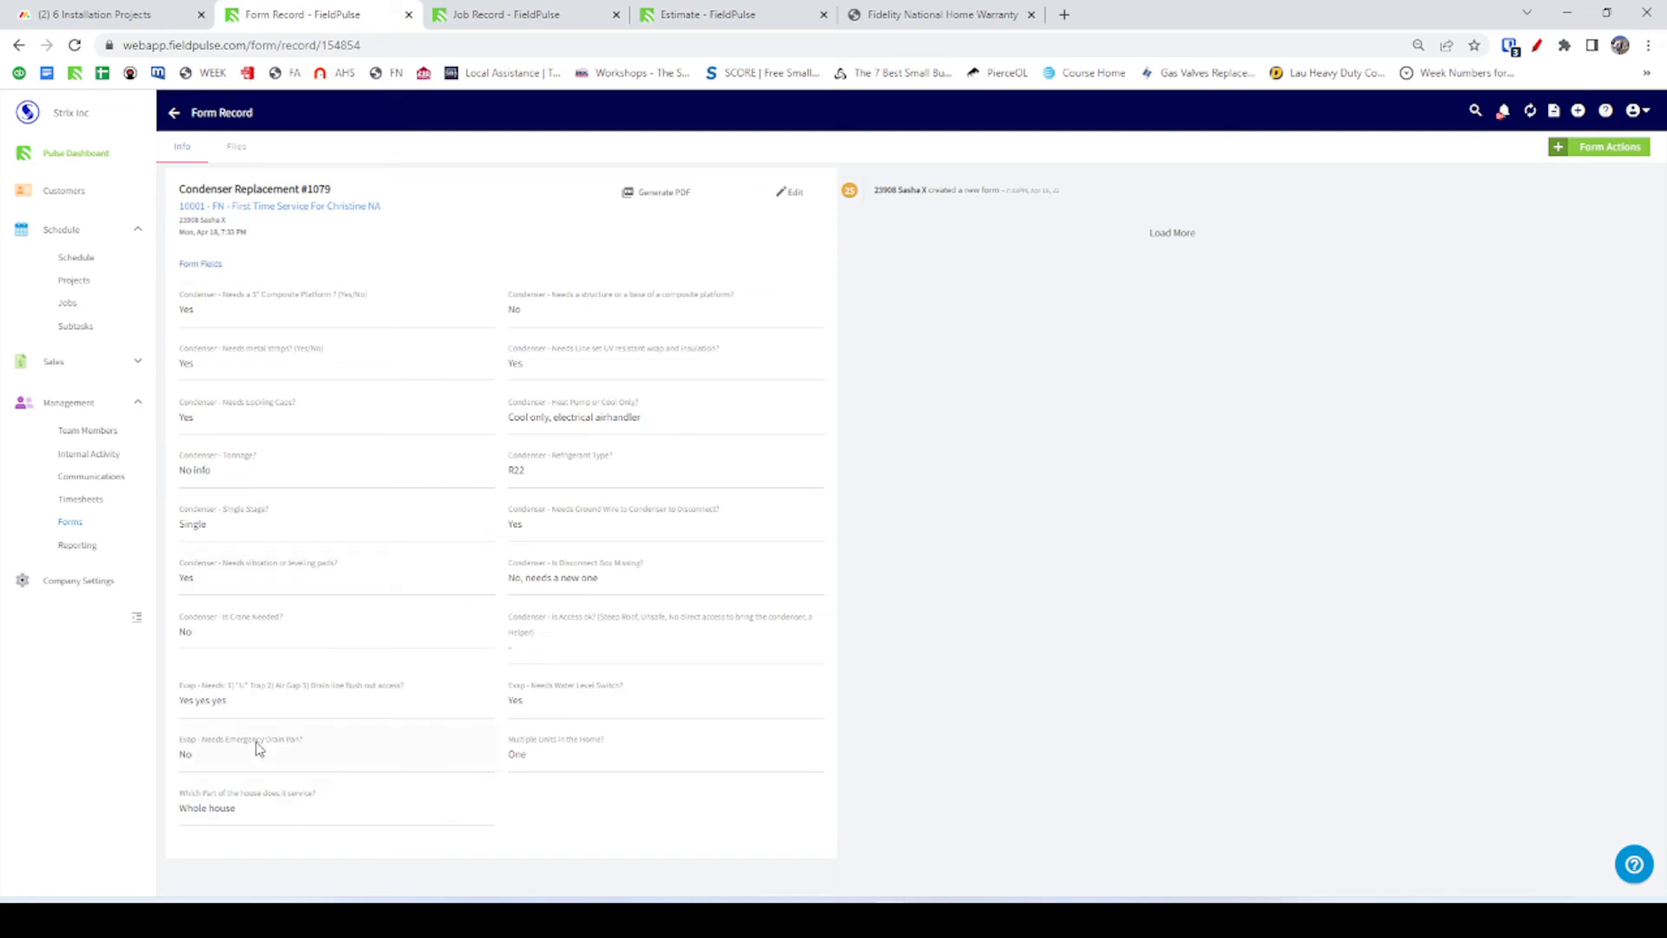
pyautogui.click(504, 15)
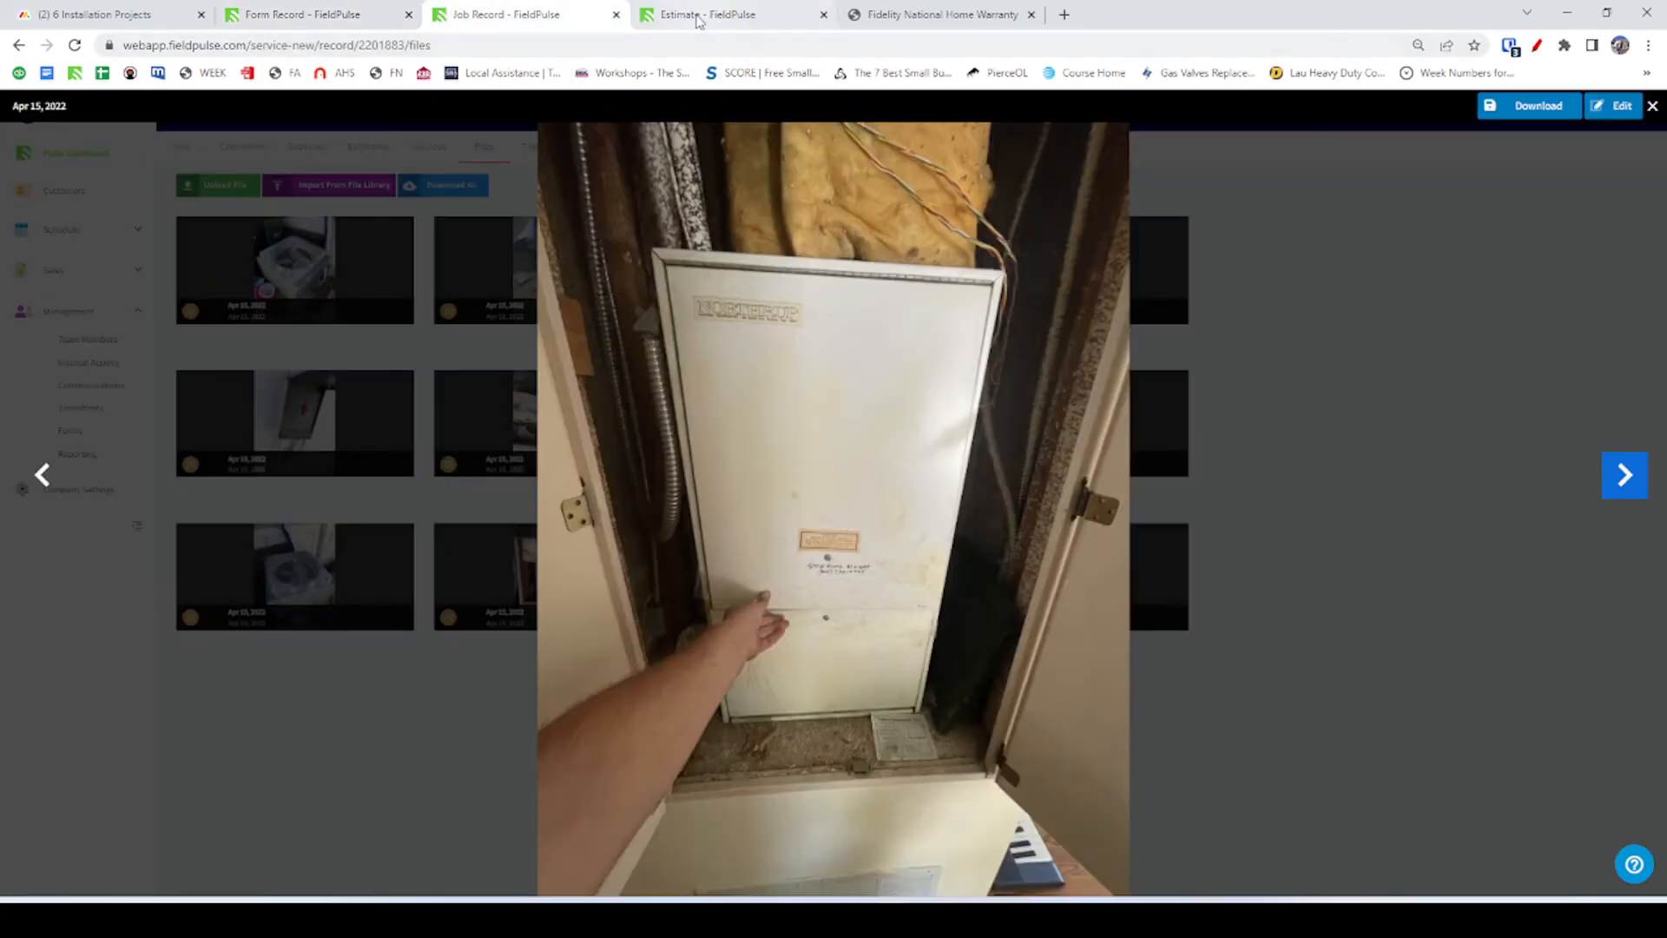
pyautogui.click(303, 18)
pyautogui.click(743, 19)
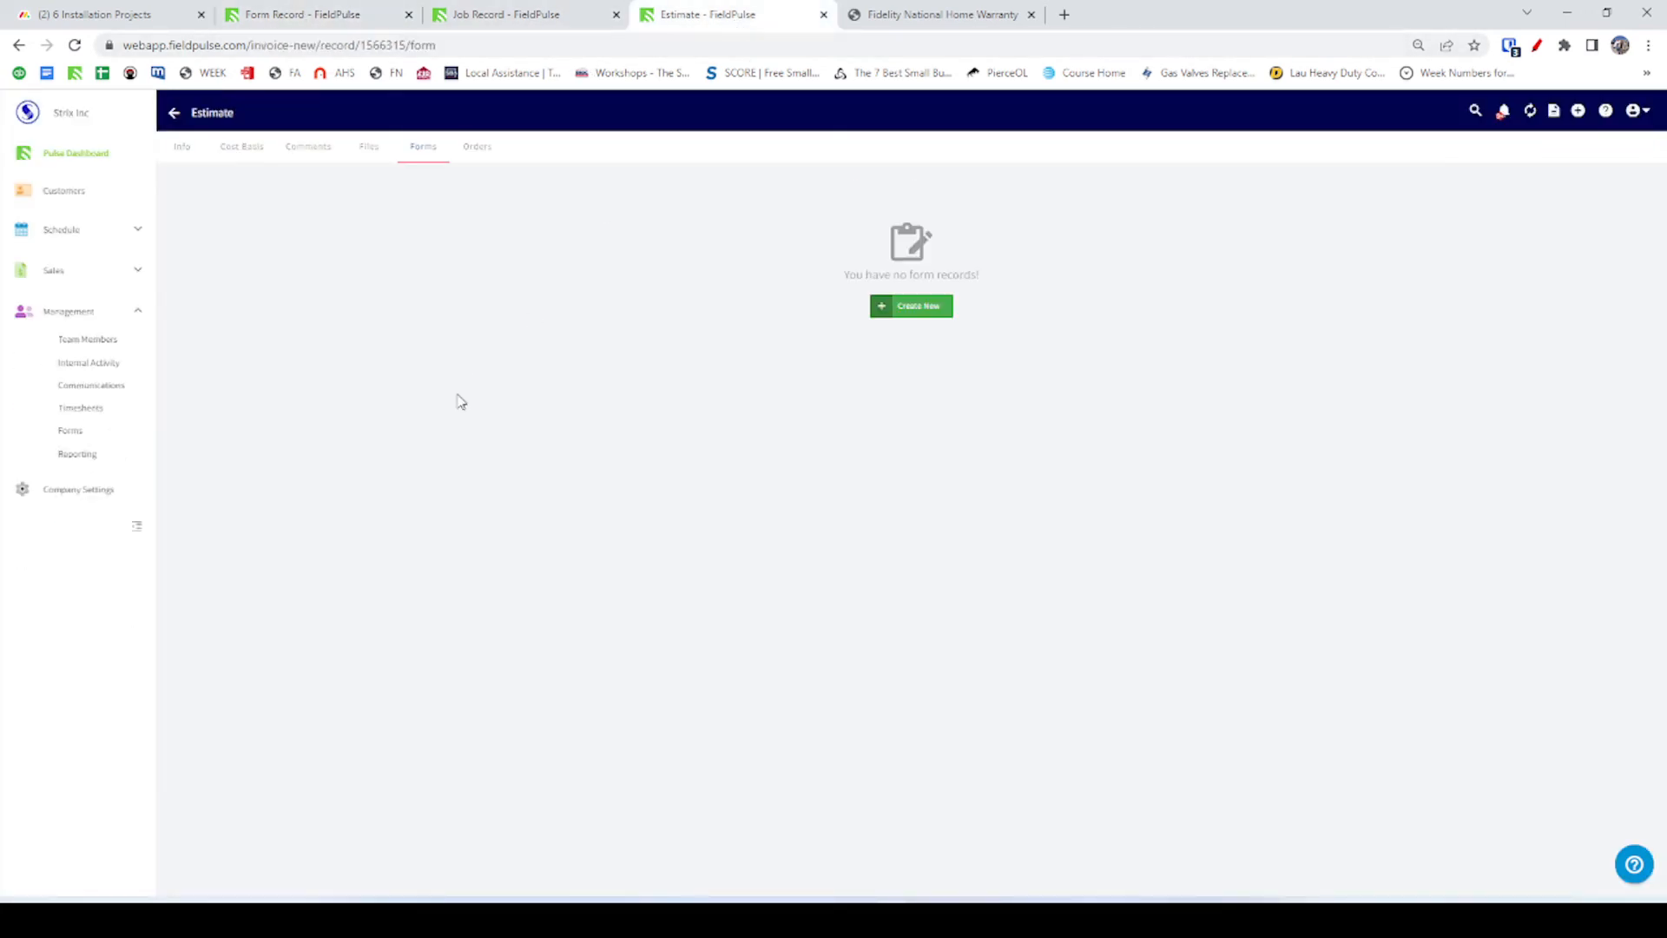
pyautogui.click(295, 149)
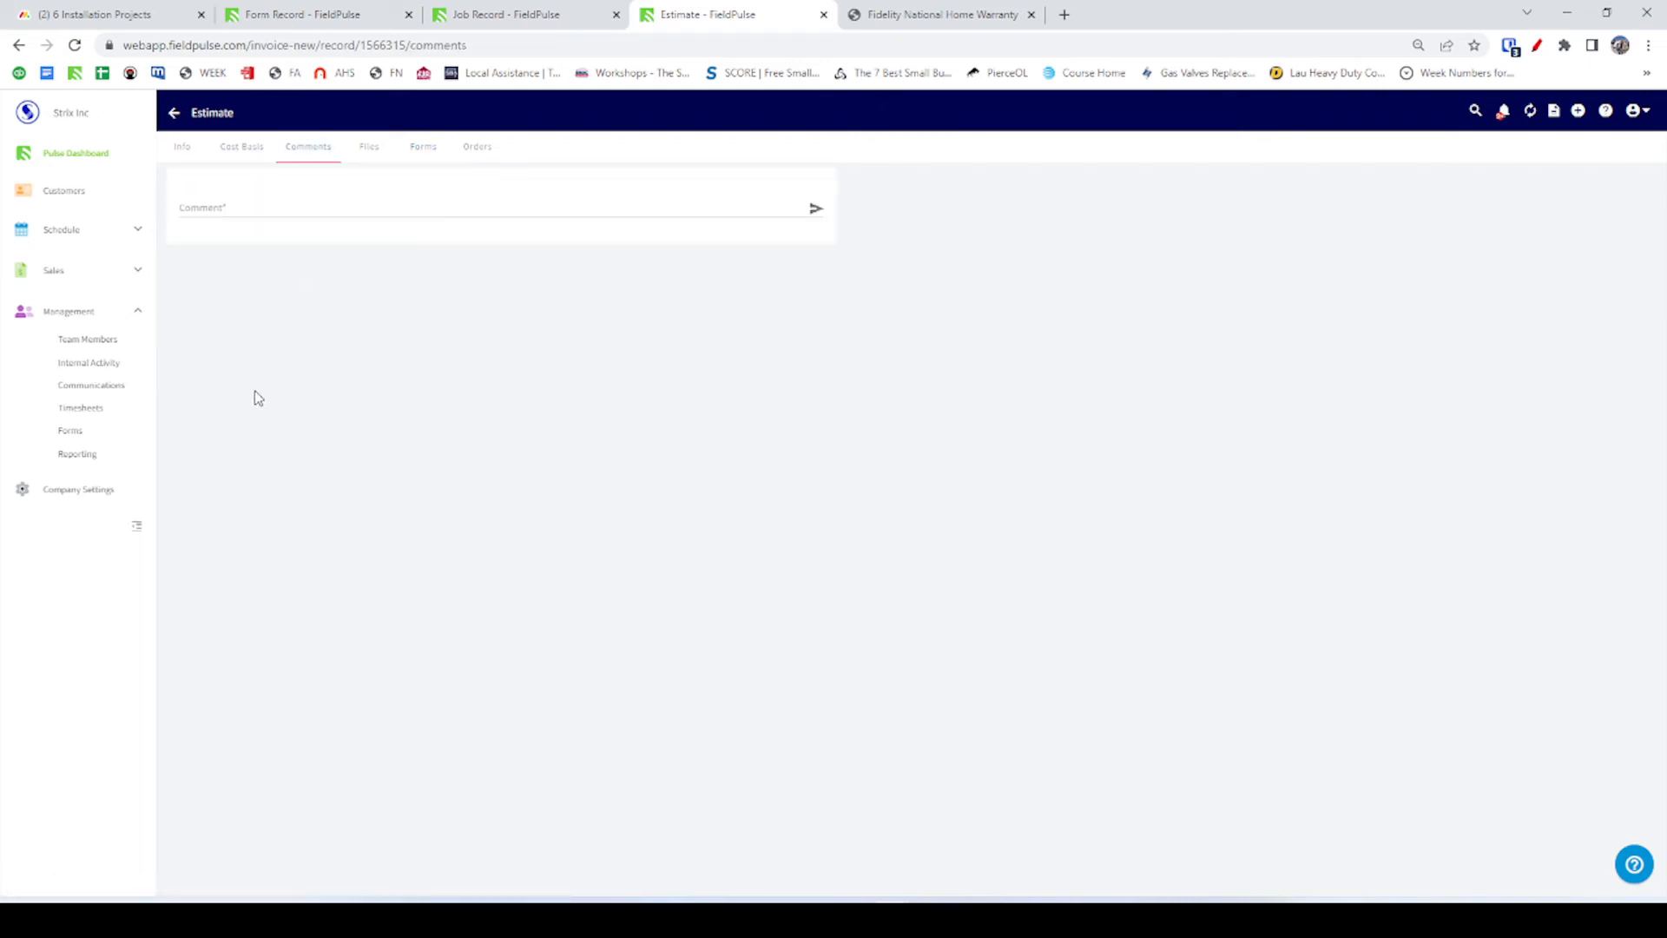
pyautogui.click(175, 114)
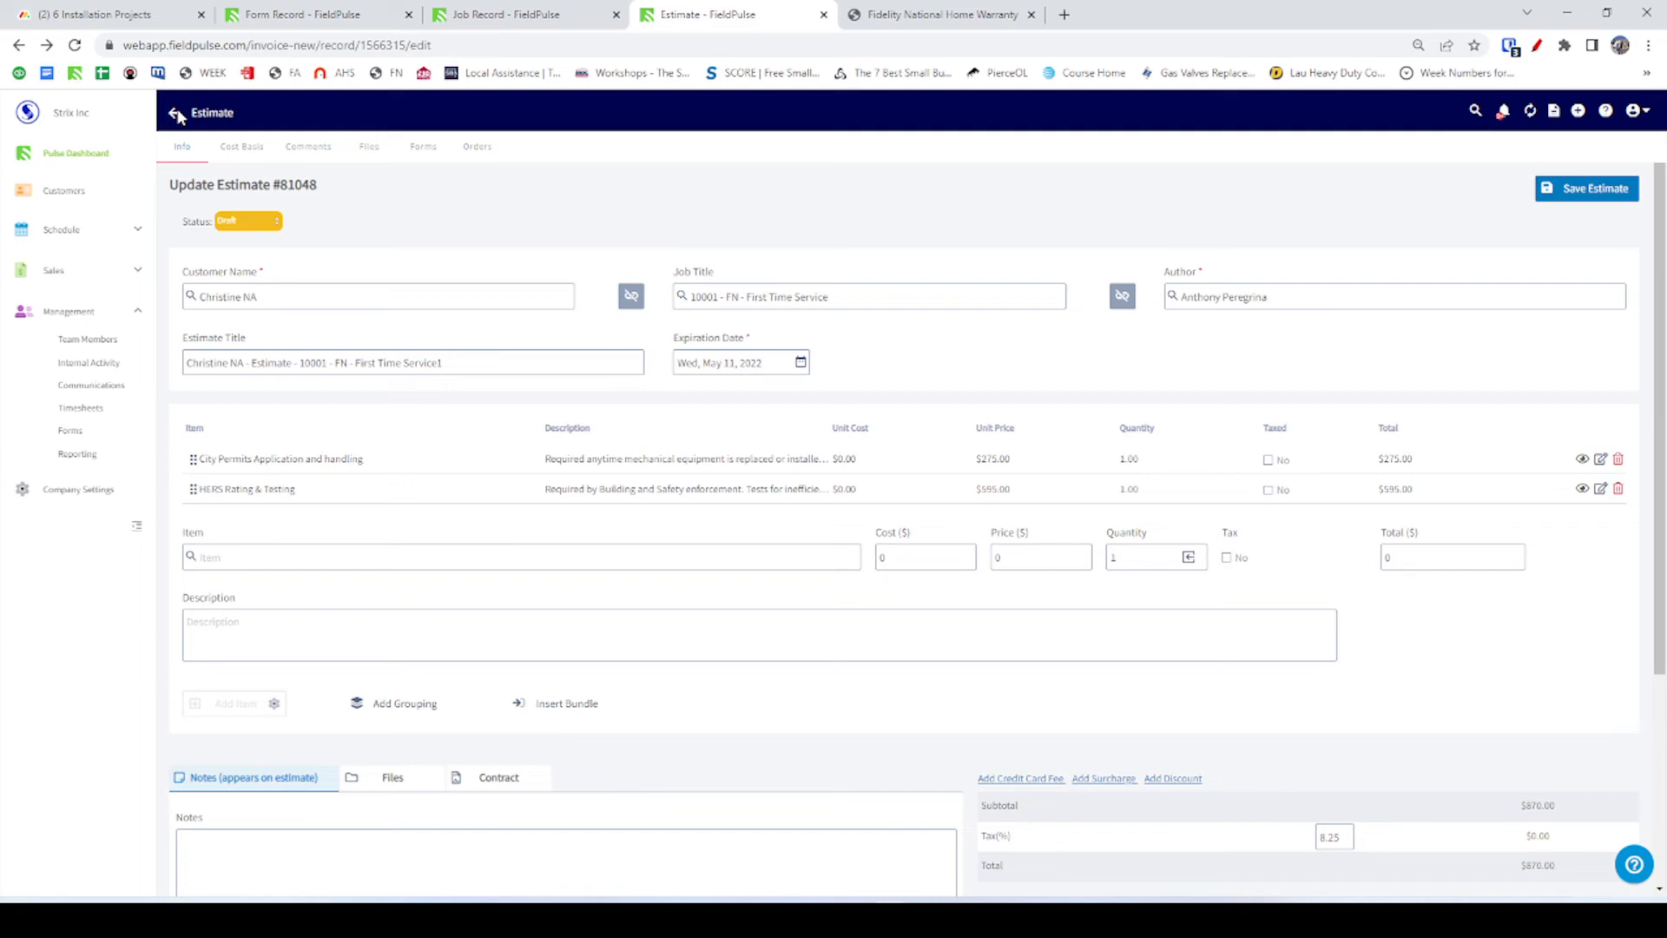
pyautogui.click(177, 116)
pyautogui.click(1131, 512)
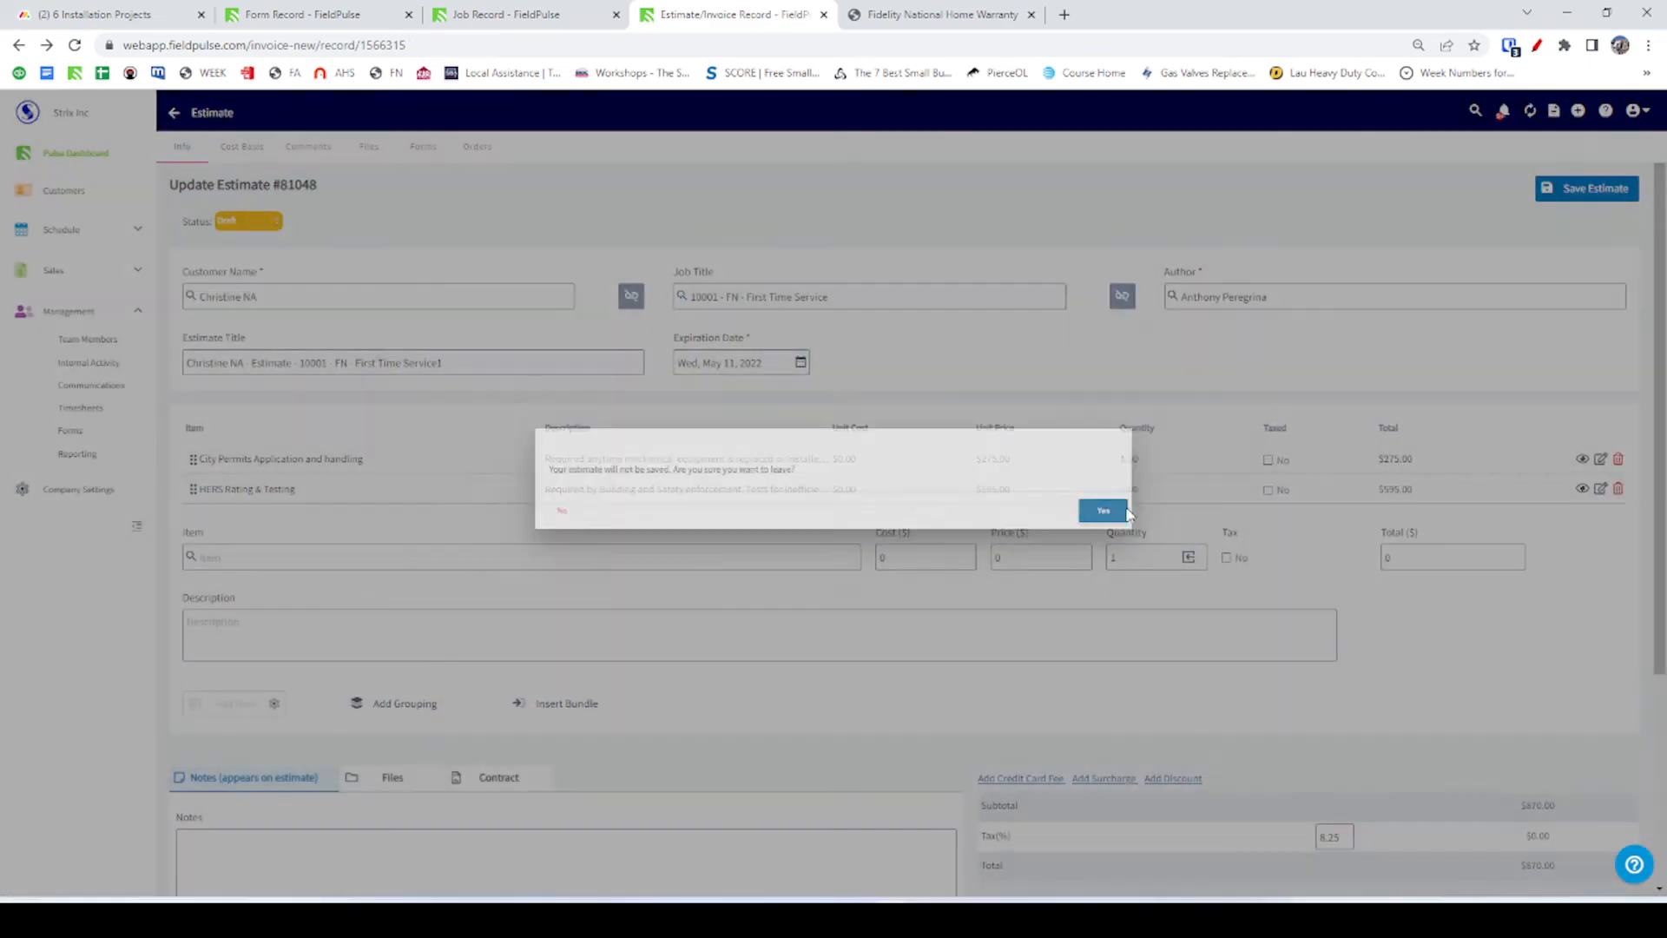
pyautogui.hotkey('alt', 'Tab')
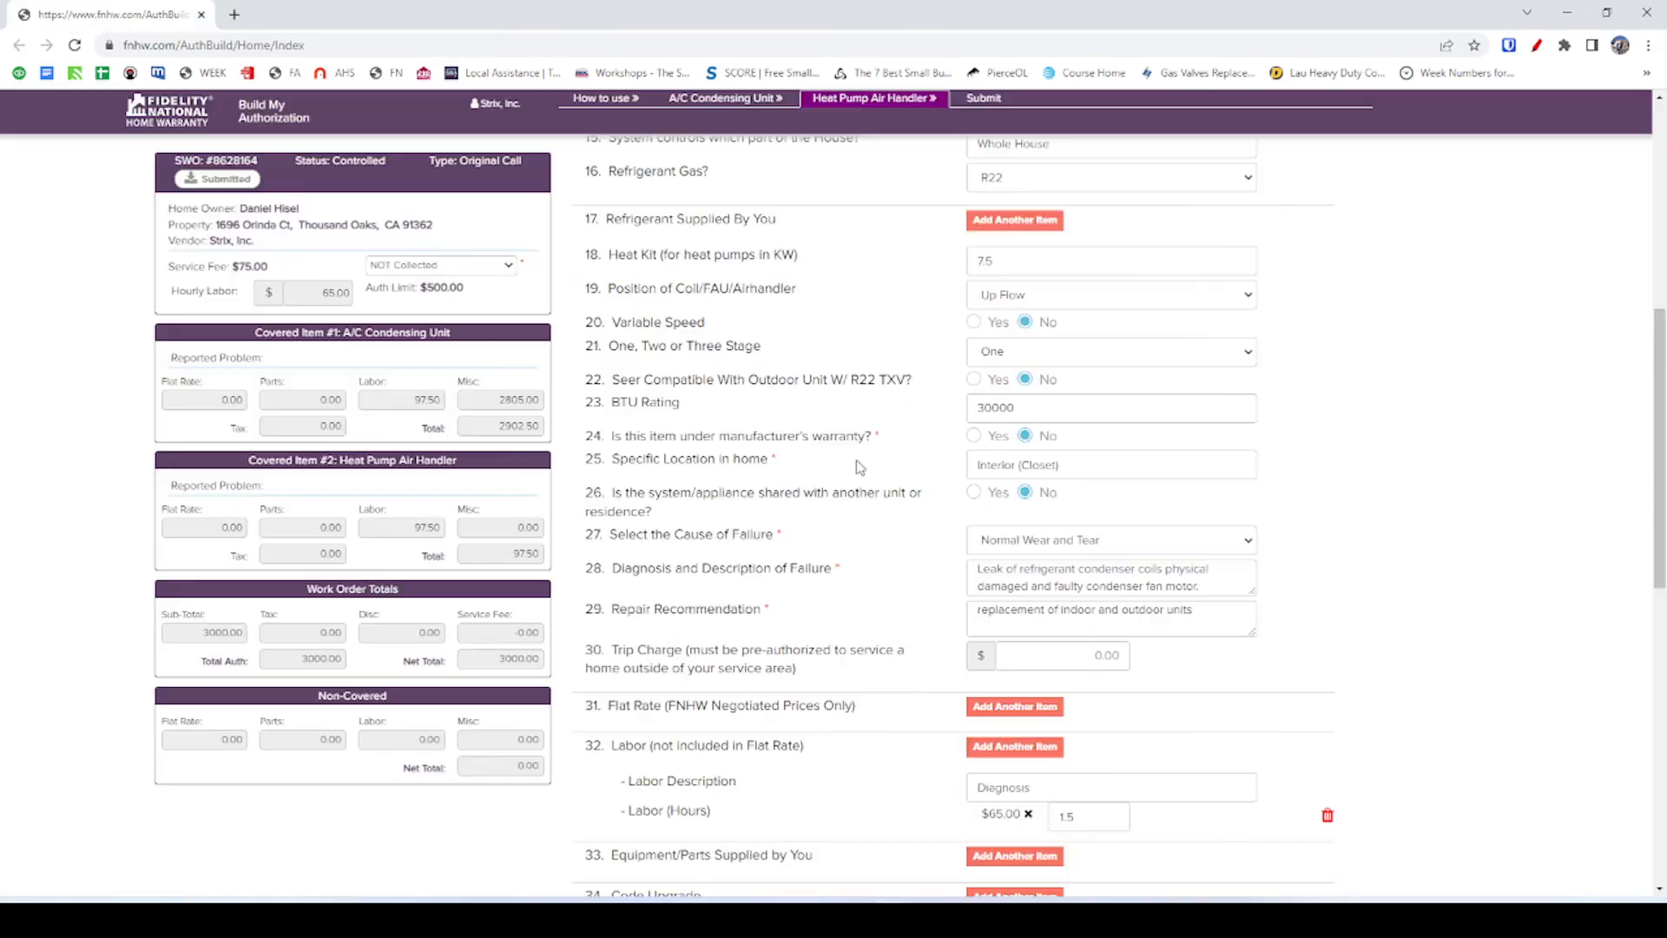
# Review the failure diagnosis and repair recommendation text.
pyautogui.doubleClick(1179, 569)
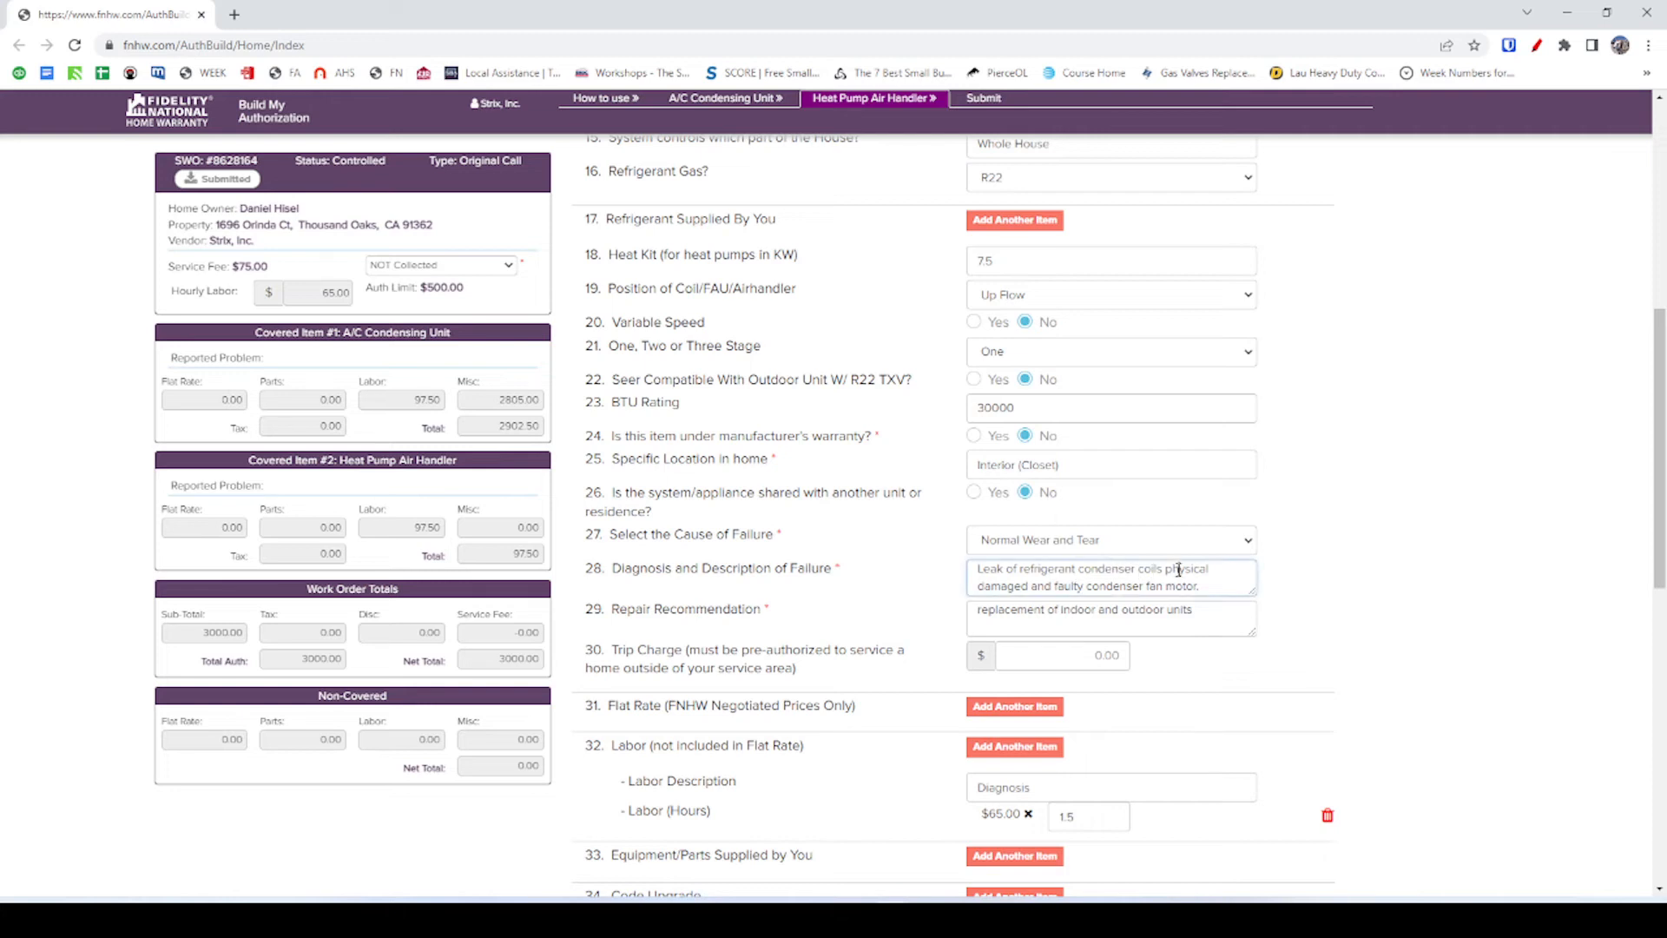
pyautogui.moveTo(1179, 569); pyautogui.dragTo(1013, 588)
pyautogui.click(1080, 587)
pyautogui.click(1006, 613)
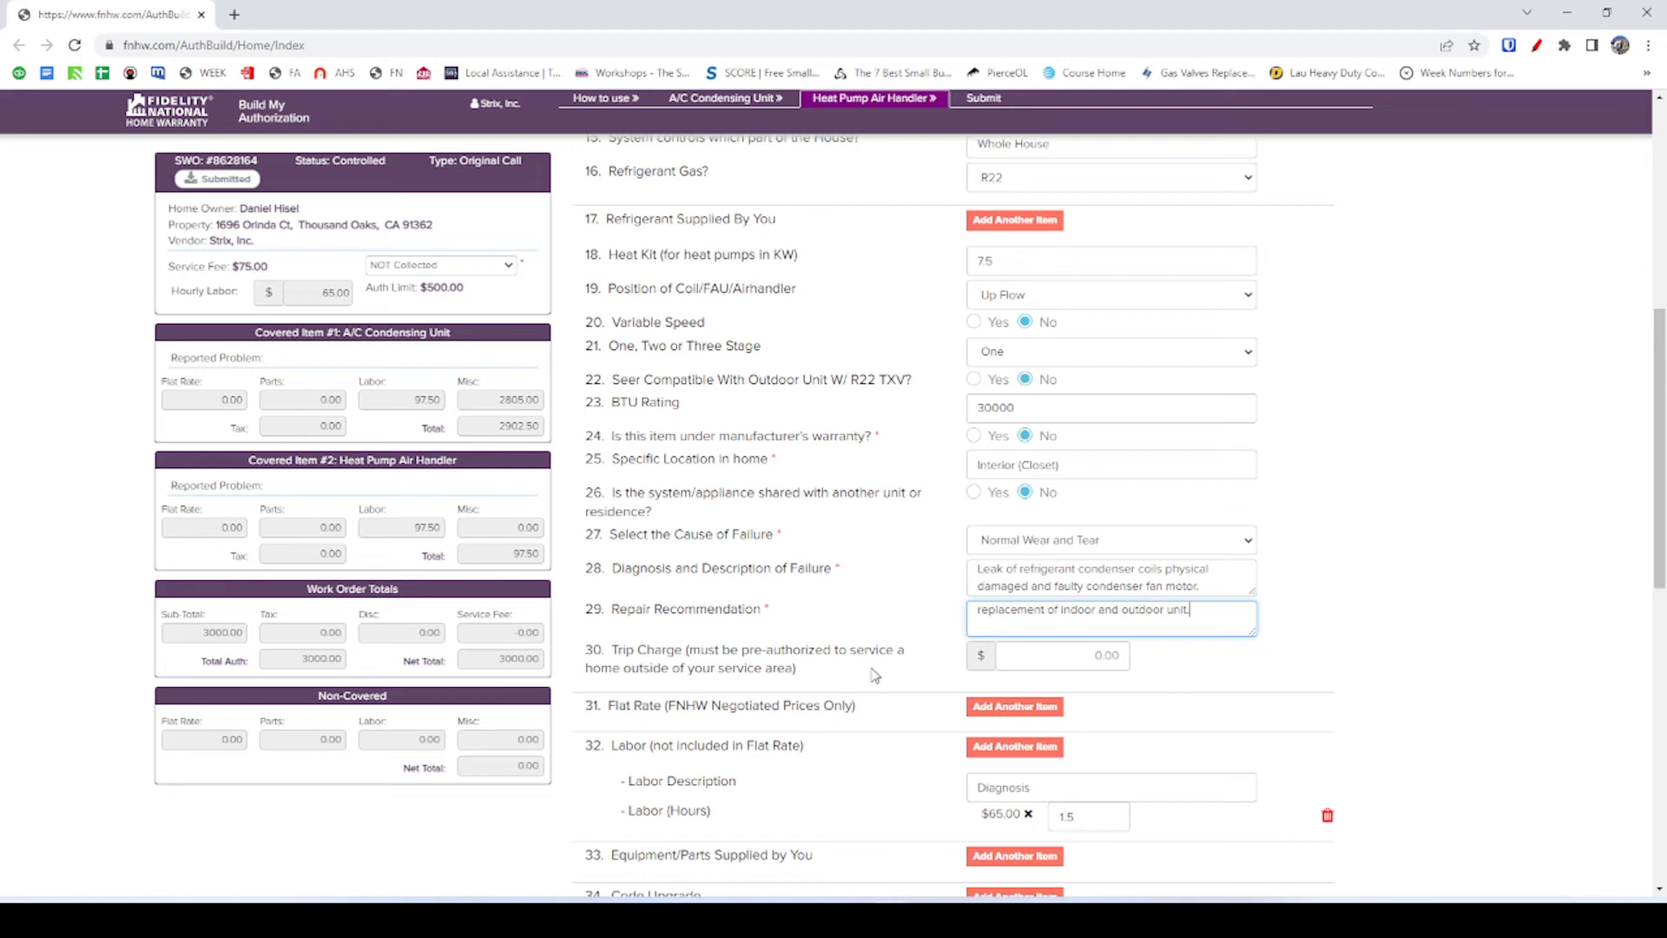
# Scroll the form, glance at the A/C Condensing Unit section, and confirm the NA building permit number.
pyautogui.scroll(-2, 894, 675)
pyautogui.scroll(-1, 914, 605)
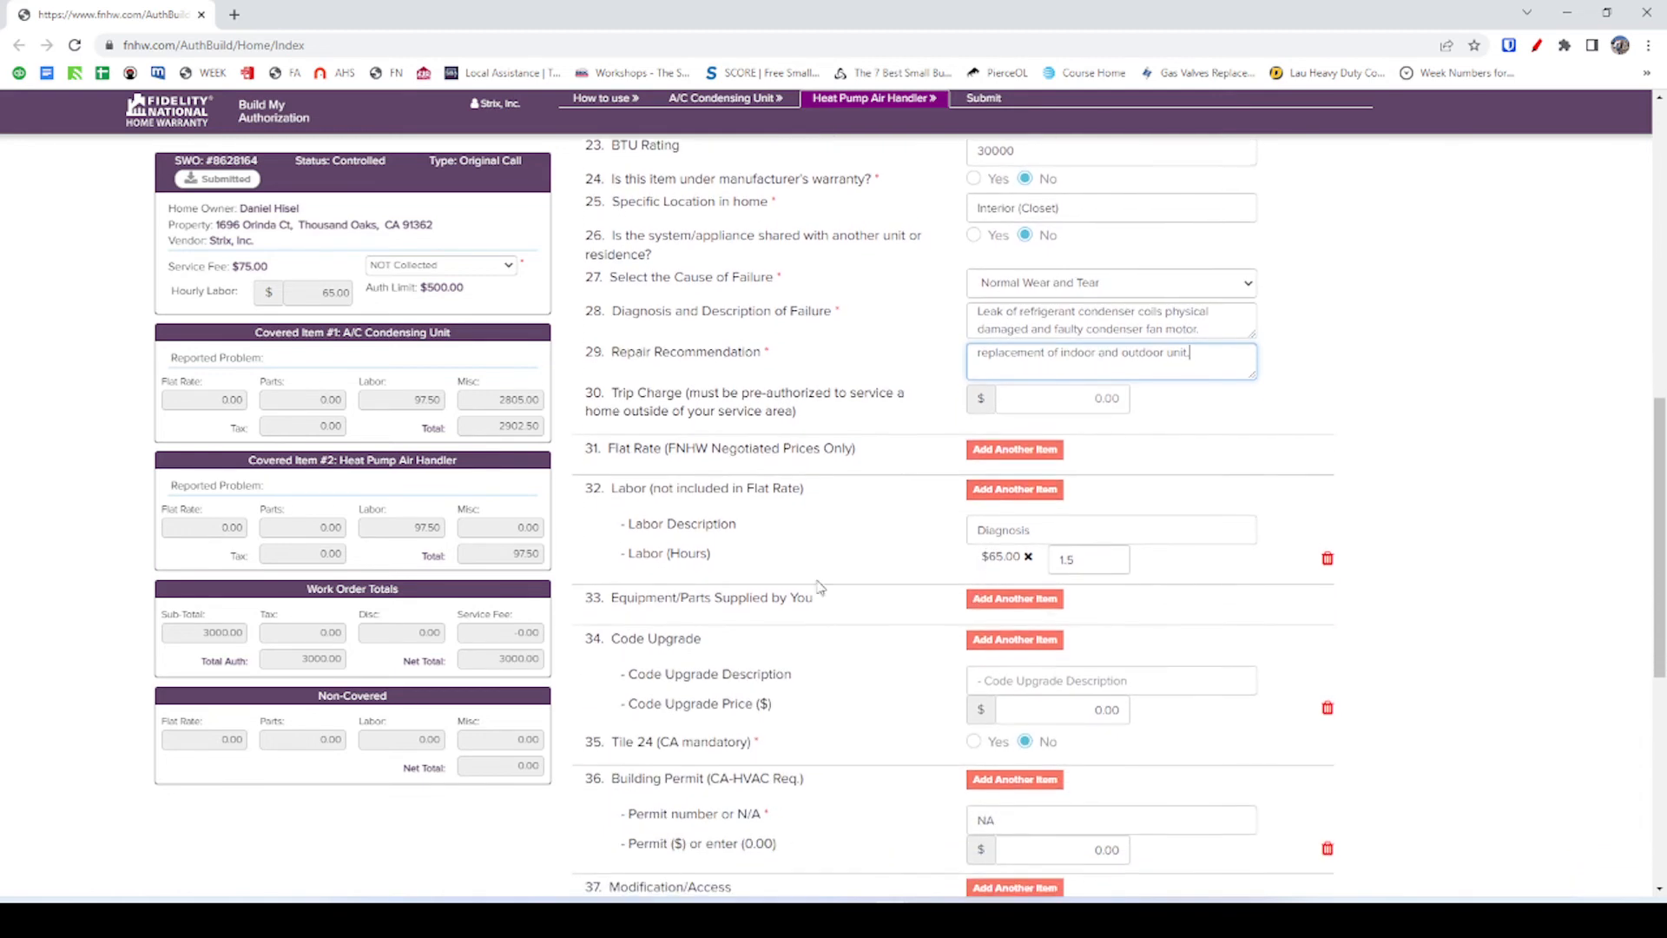
pyautogui.scroll(-3, 1055, 542)
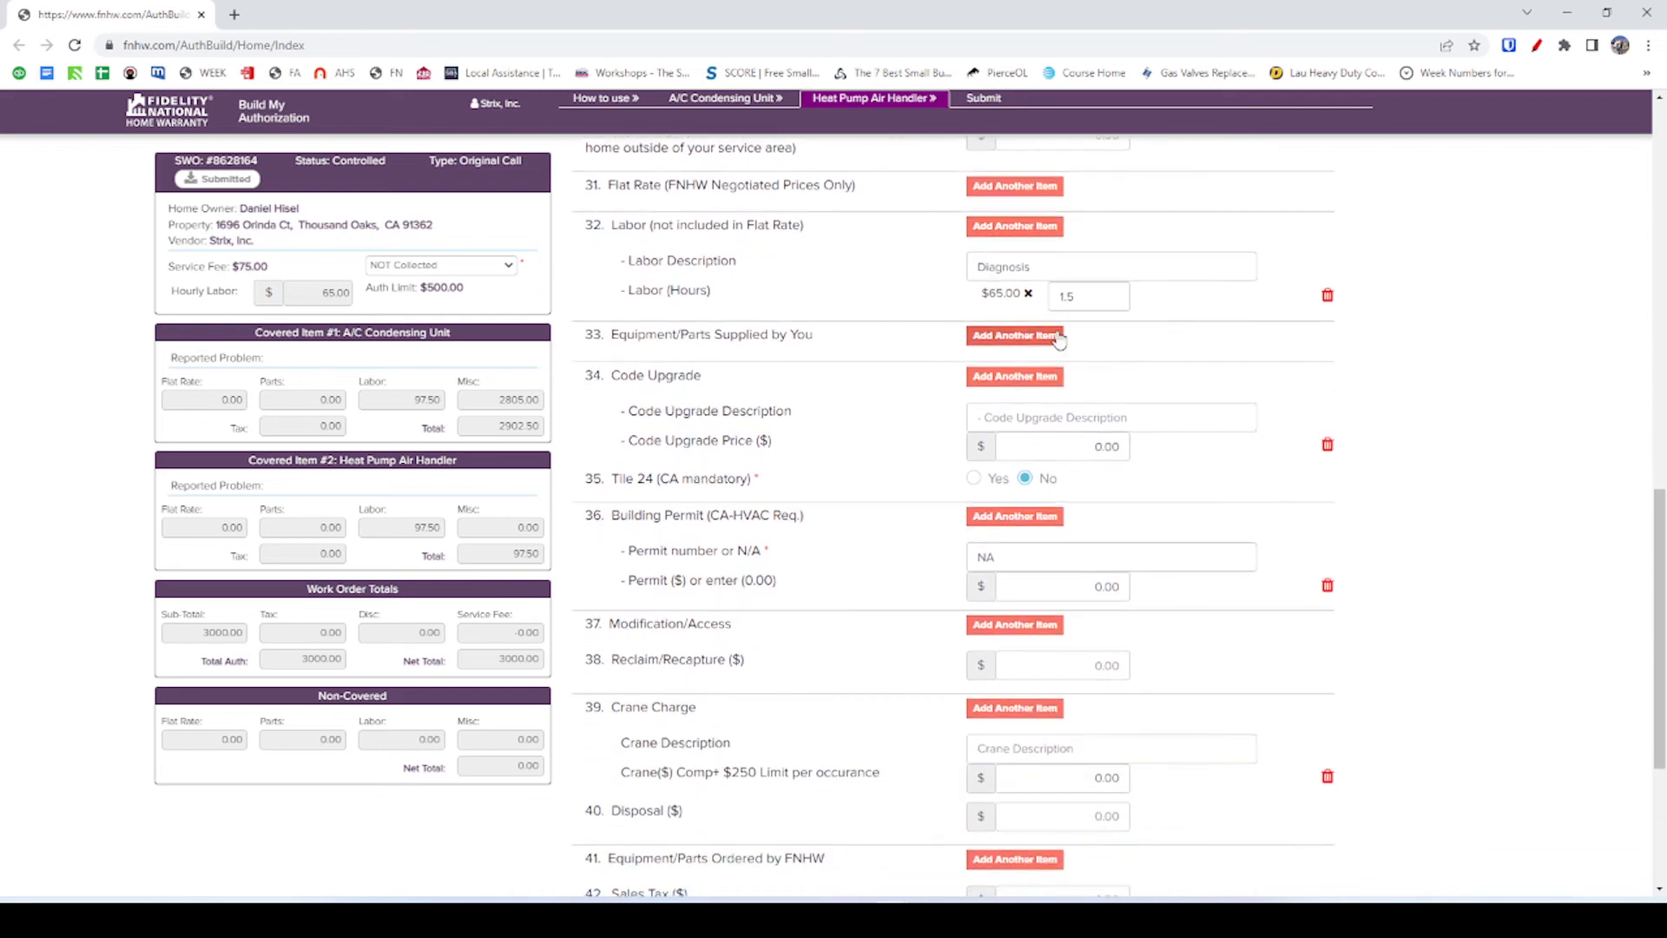
pyautogui.scroll(-2, 914, 407)
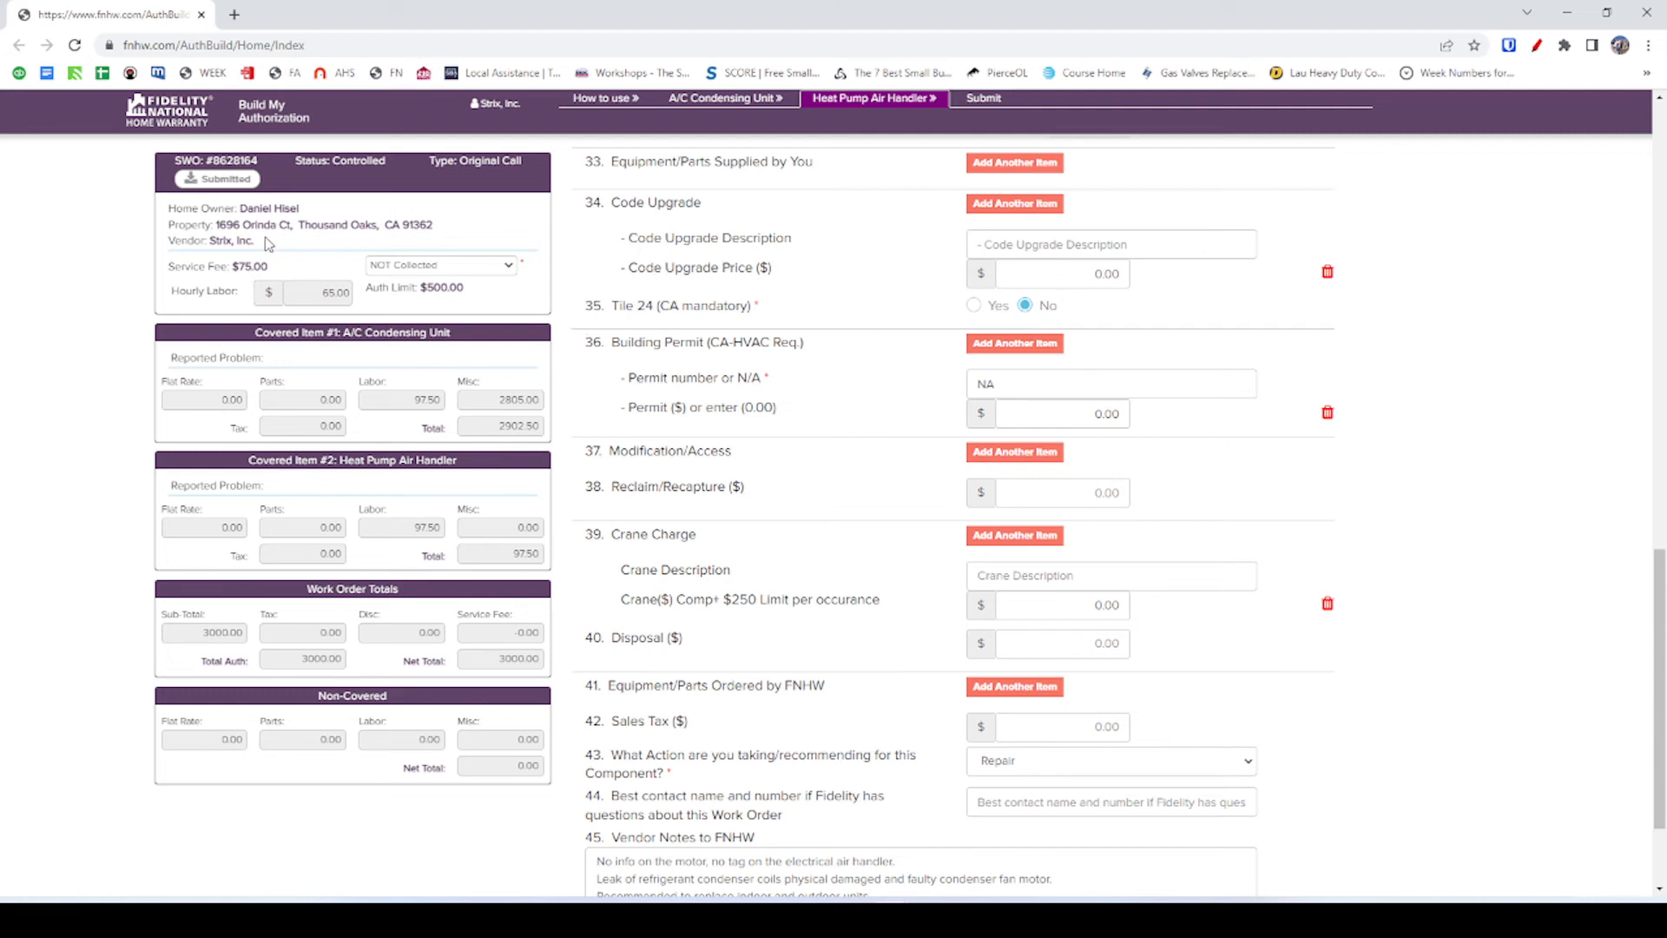
pyautogui.click(696, 99)
pyautogui.click(842, 99)
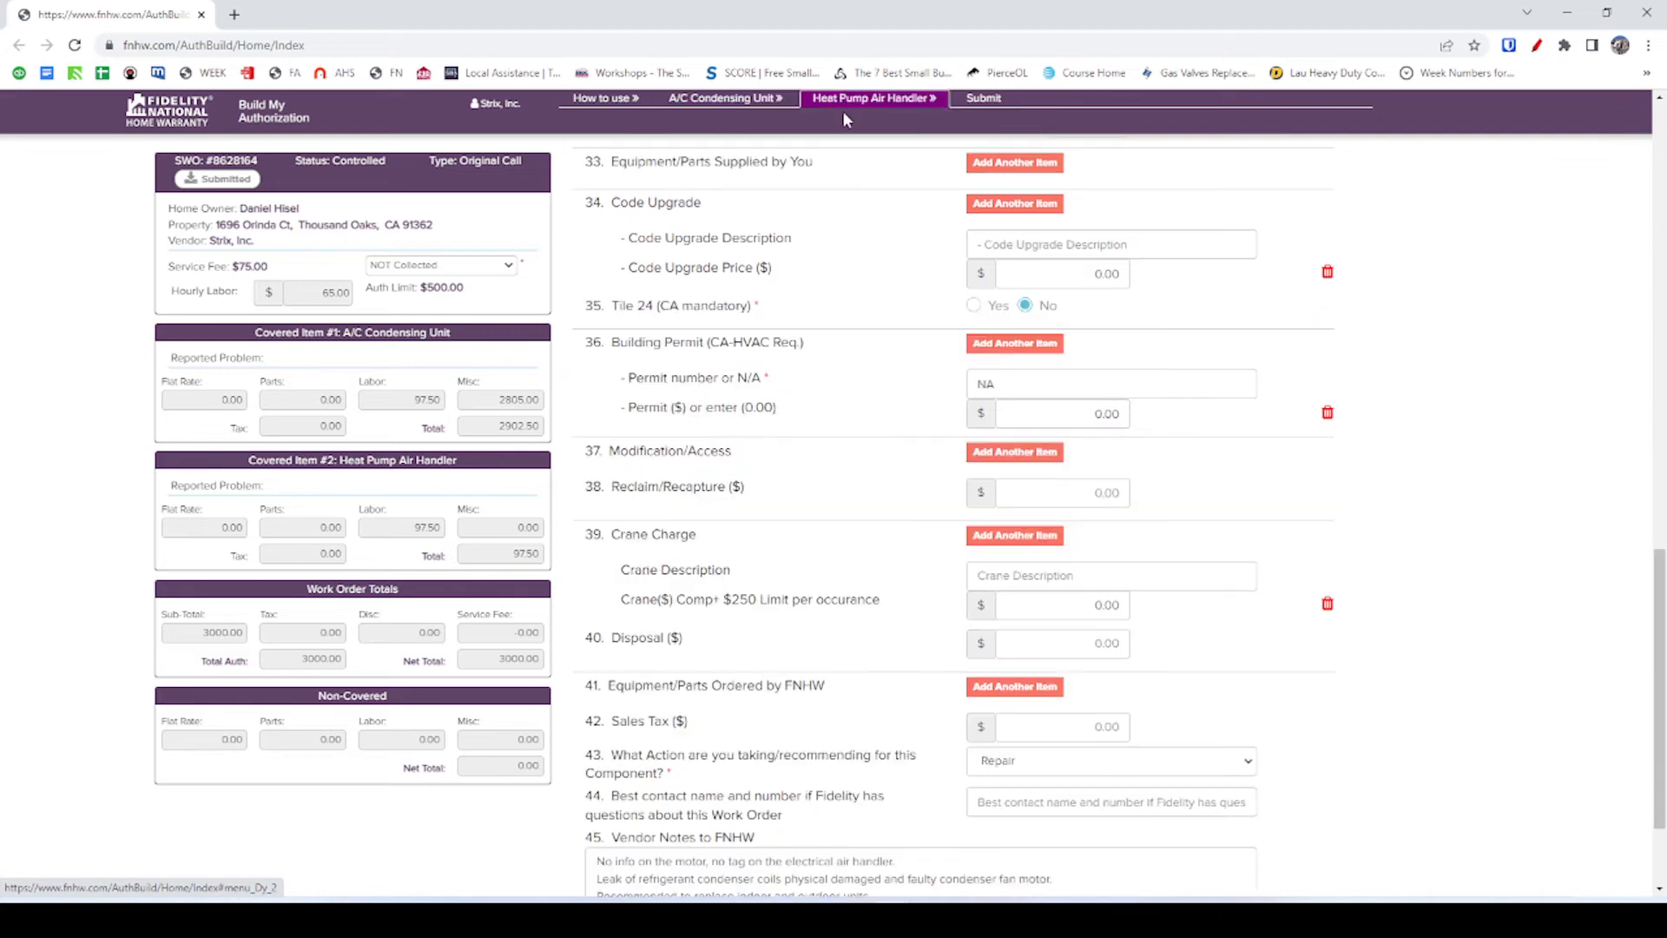
pyautogui.scroll(1, 985, 322)
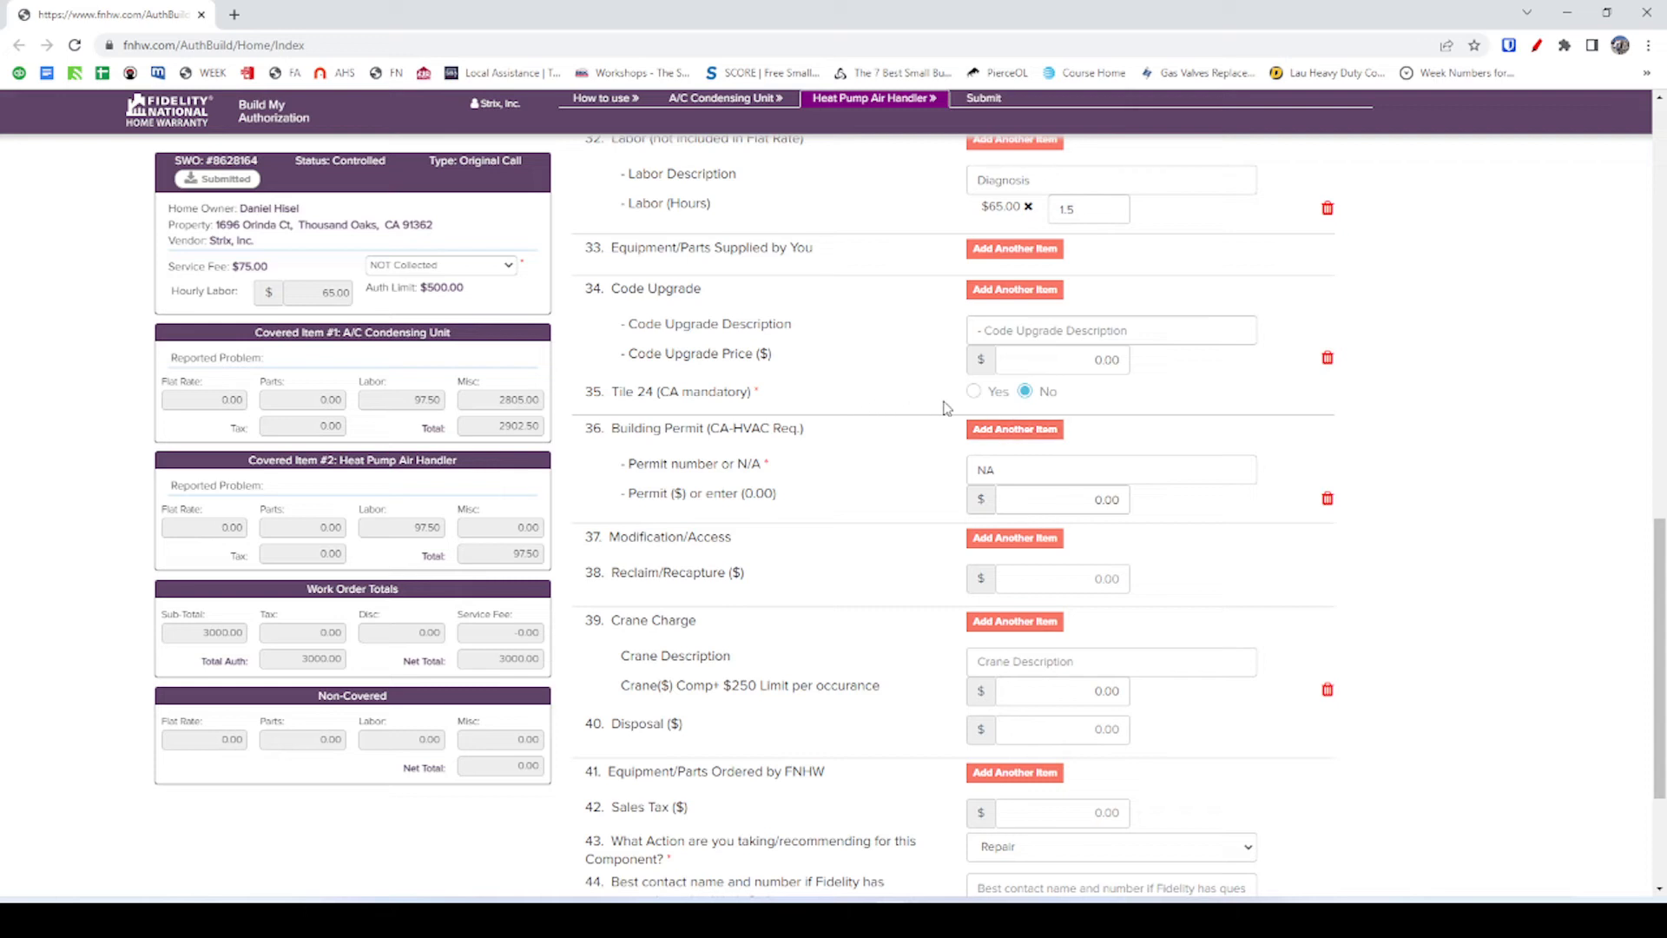
pyautogui.click(1010, 470)
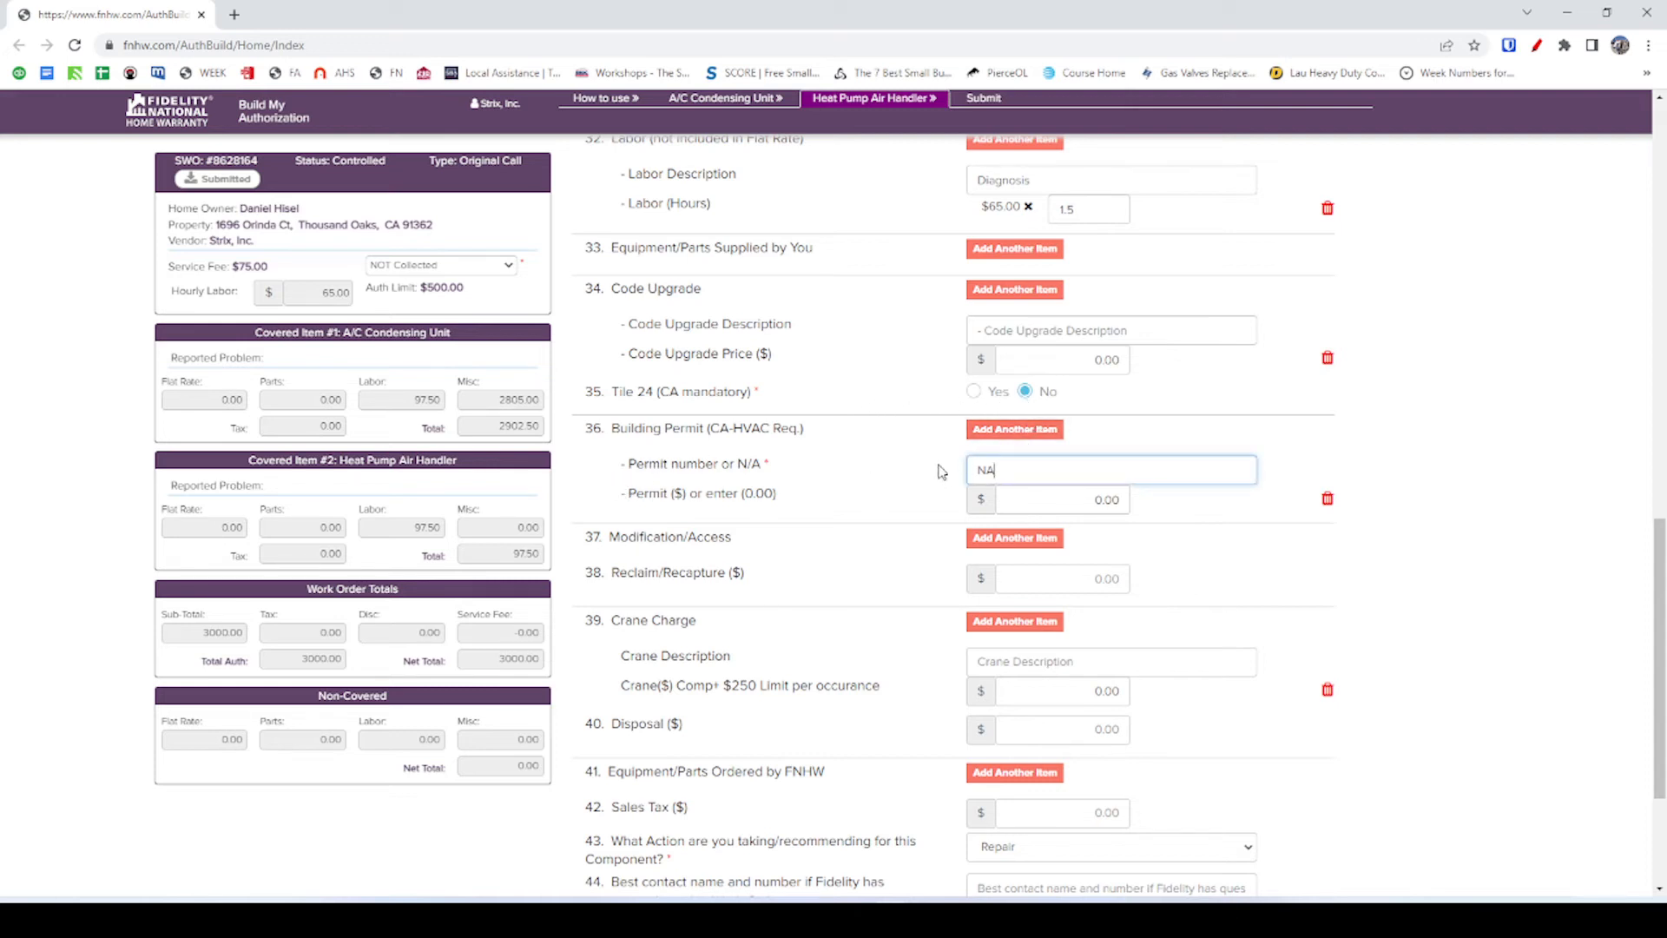
# Delete the empty Crane Charge entry, leaving the disposal amount unchanged.
pyautogui.scroll(-1, 1004, 503)
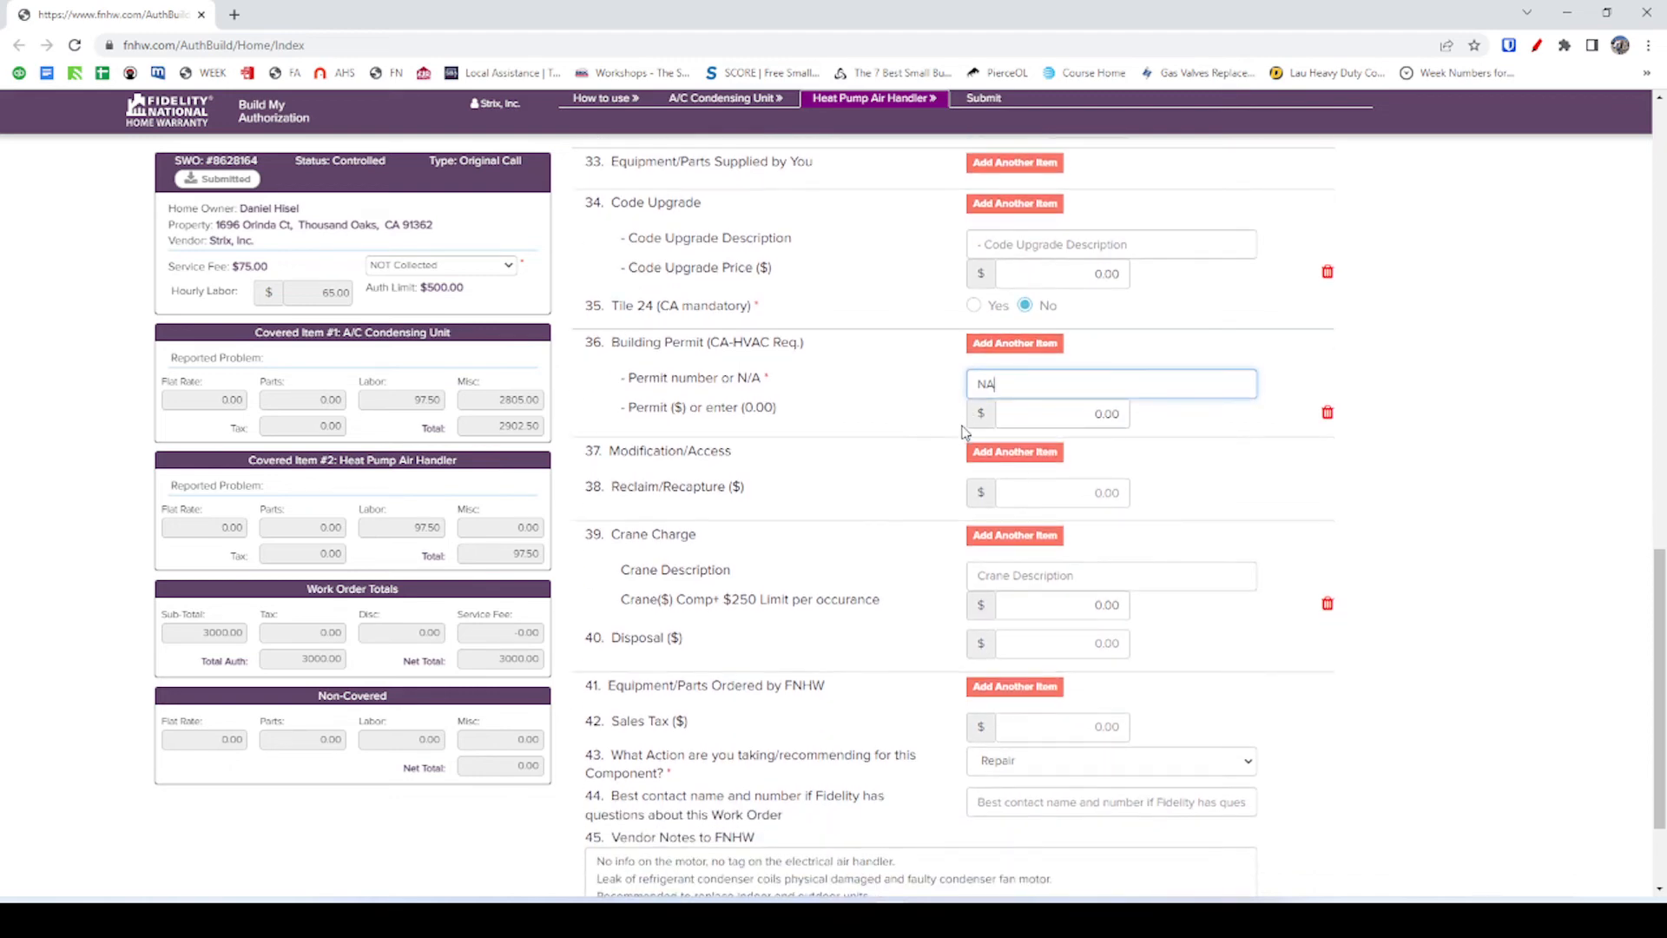
pyautogui.scroll(-1, 981, 483)
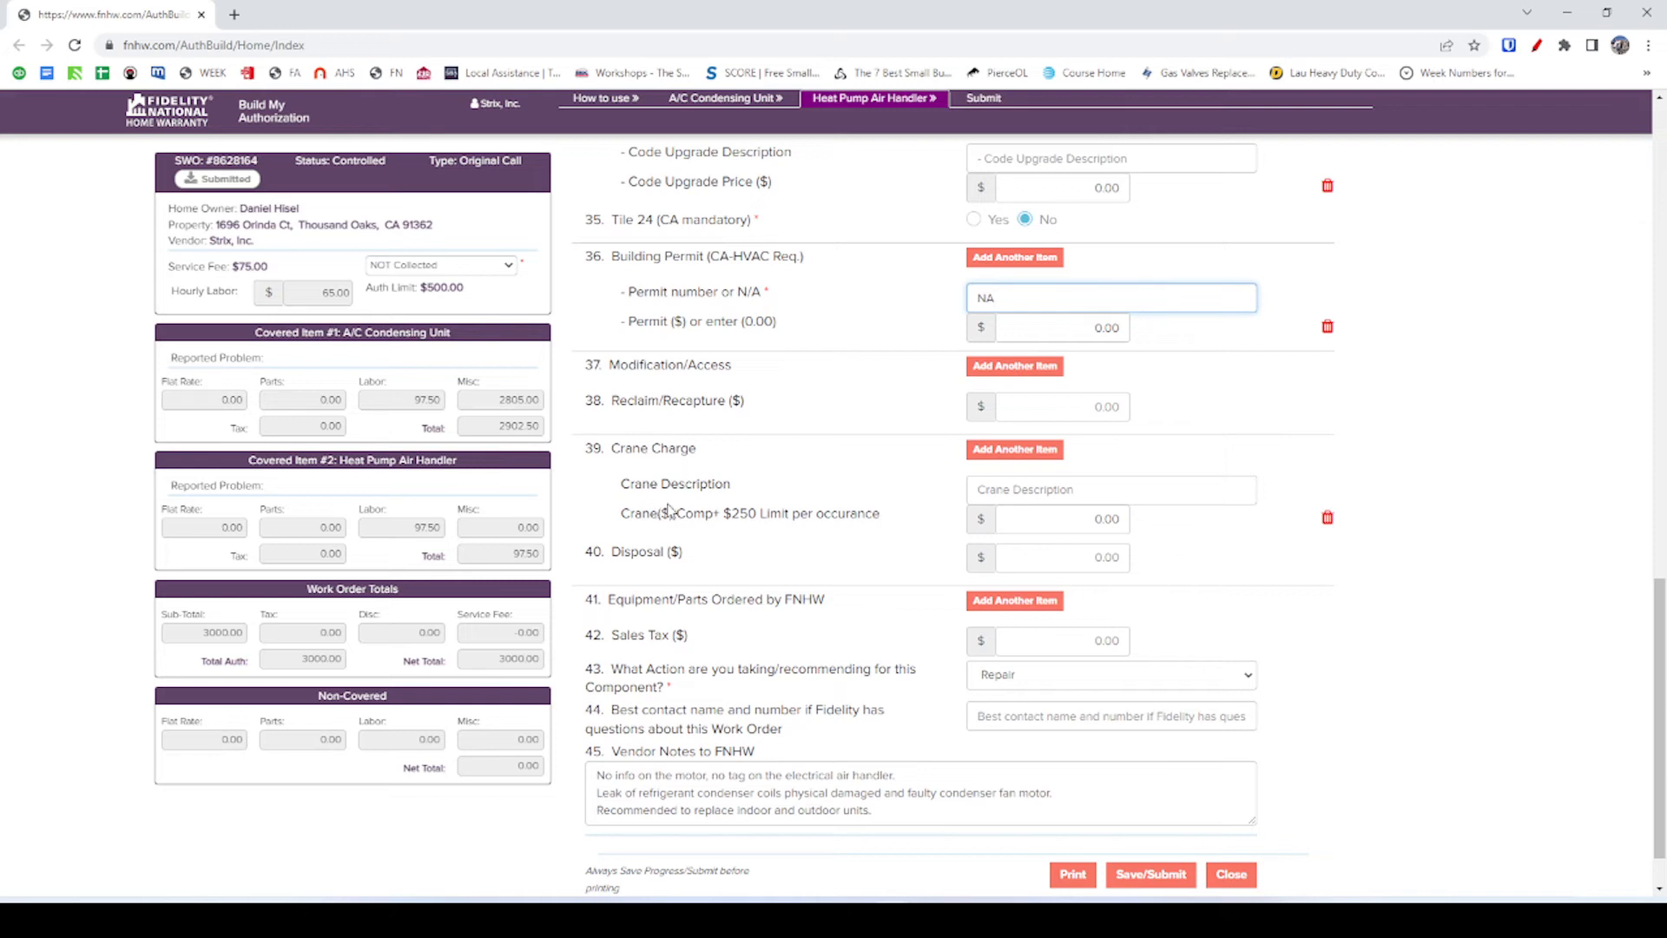
pyautogui.click(1327, 518)
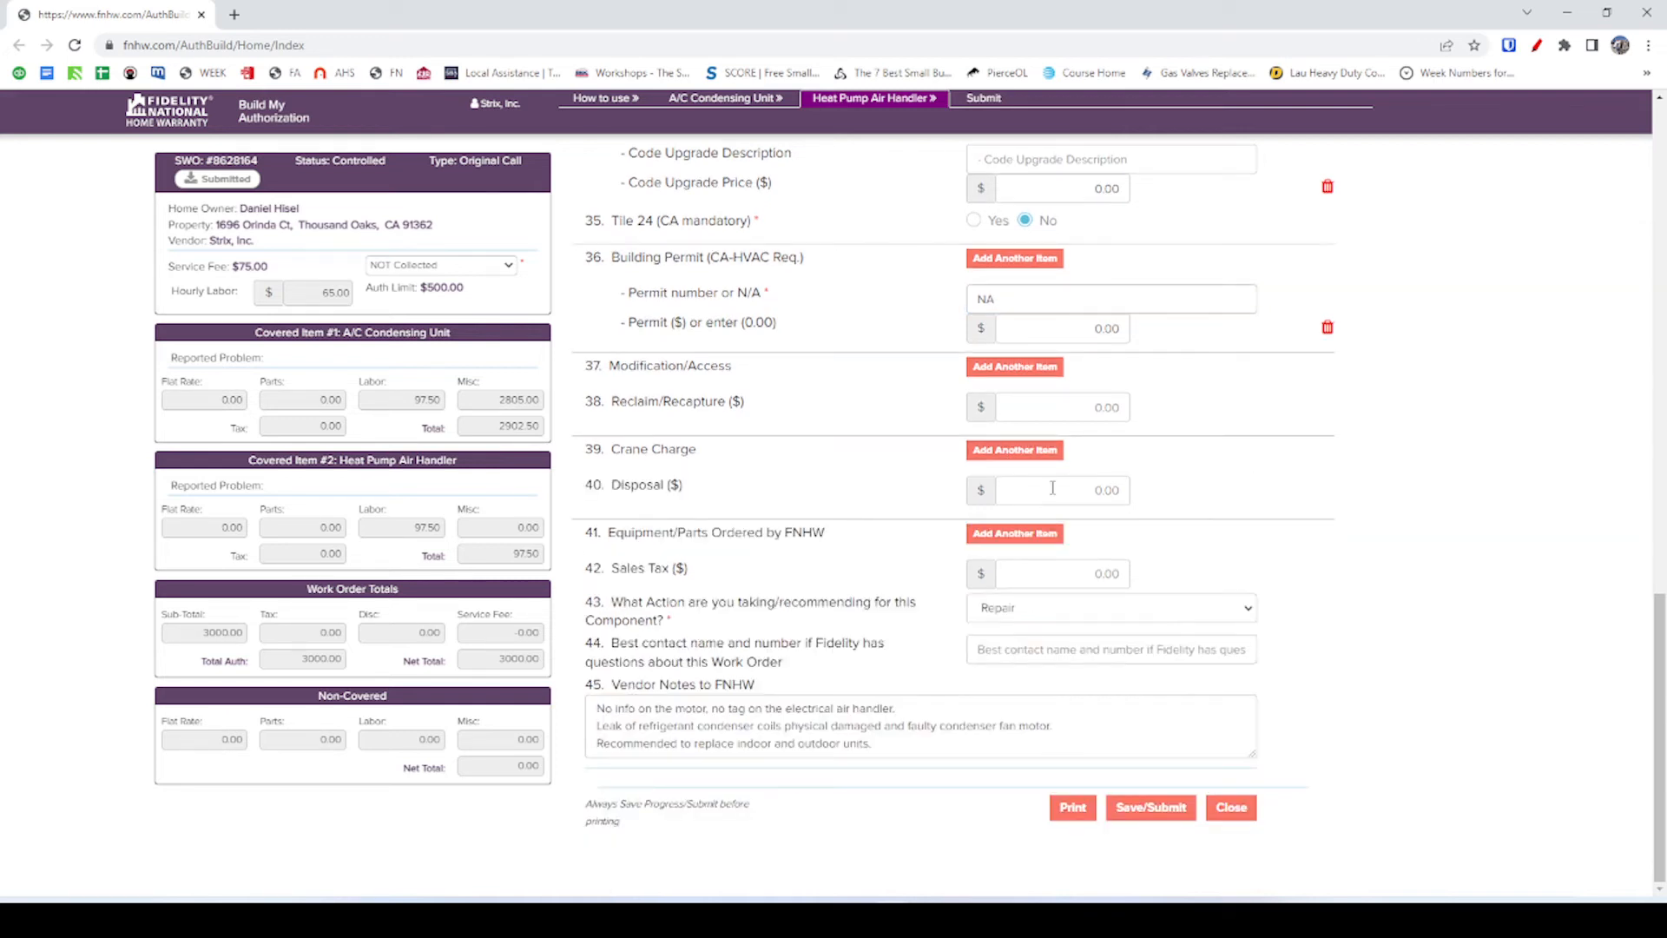
pyautogui.click(1075, 487)
pyautogui.click(1221, 489)
# Set the recommended action to Replace and dismiss the required-fields alert.
pyautogui.click(1059, 608)
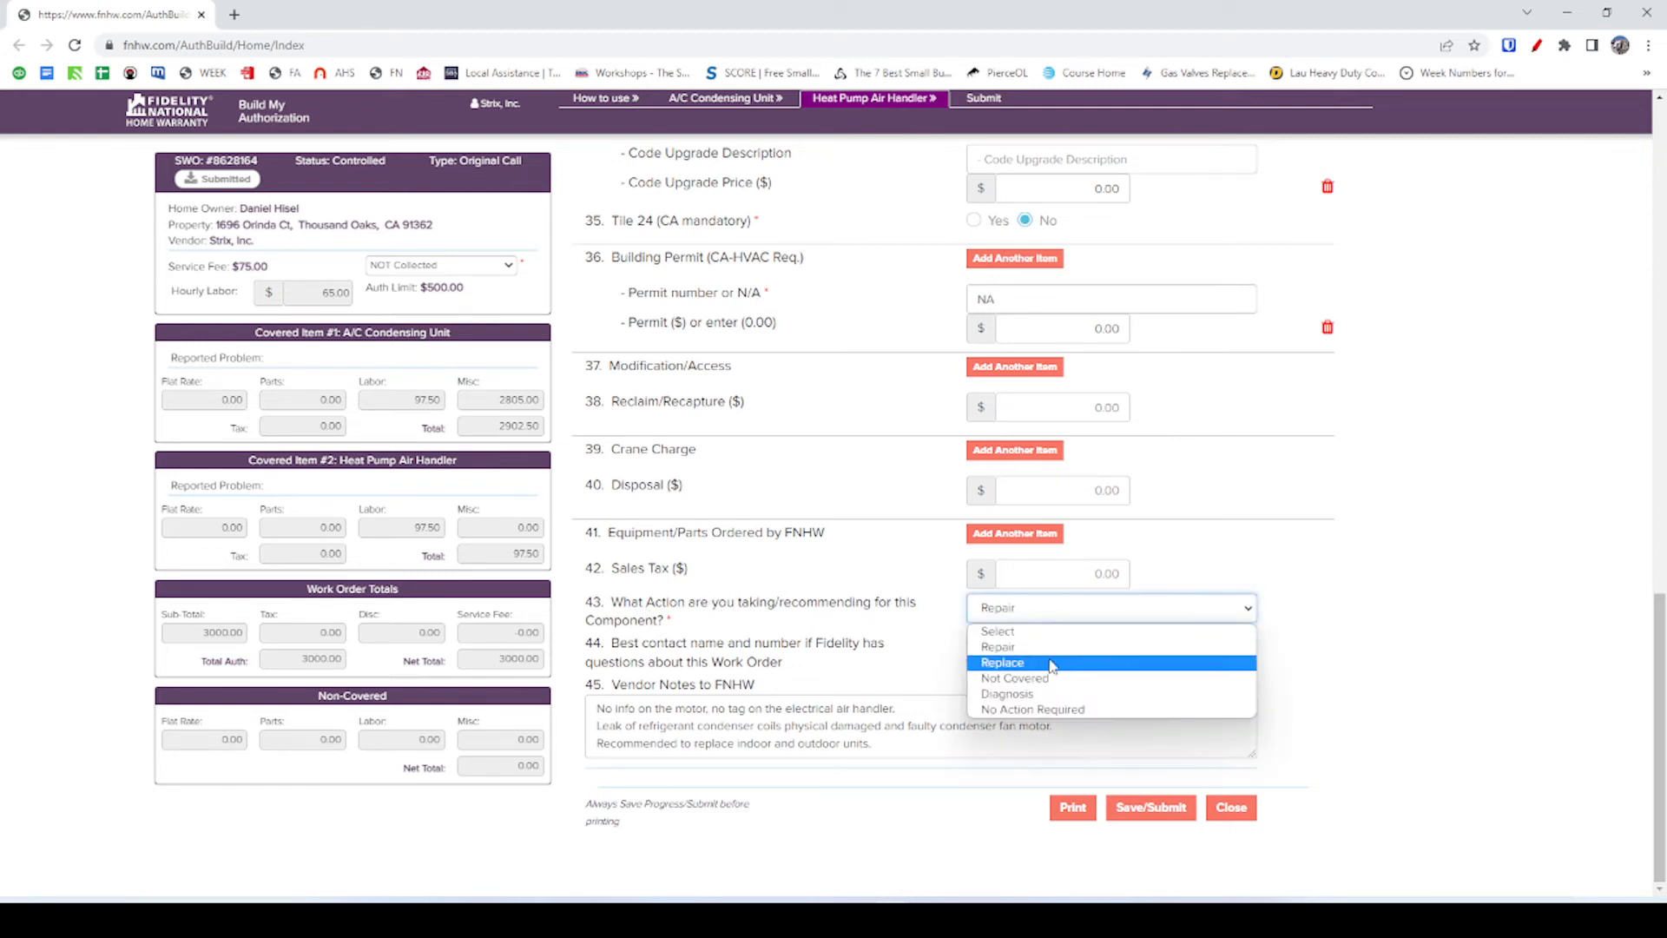
pyautogui.click(1059, 659)
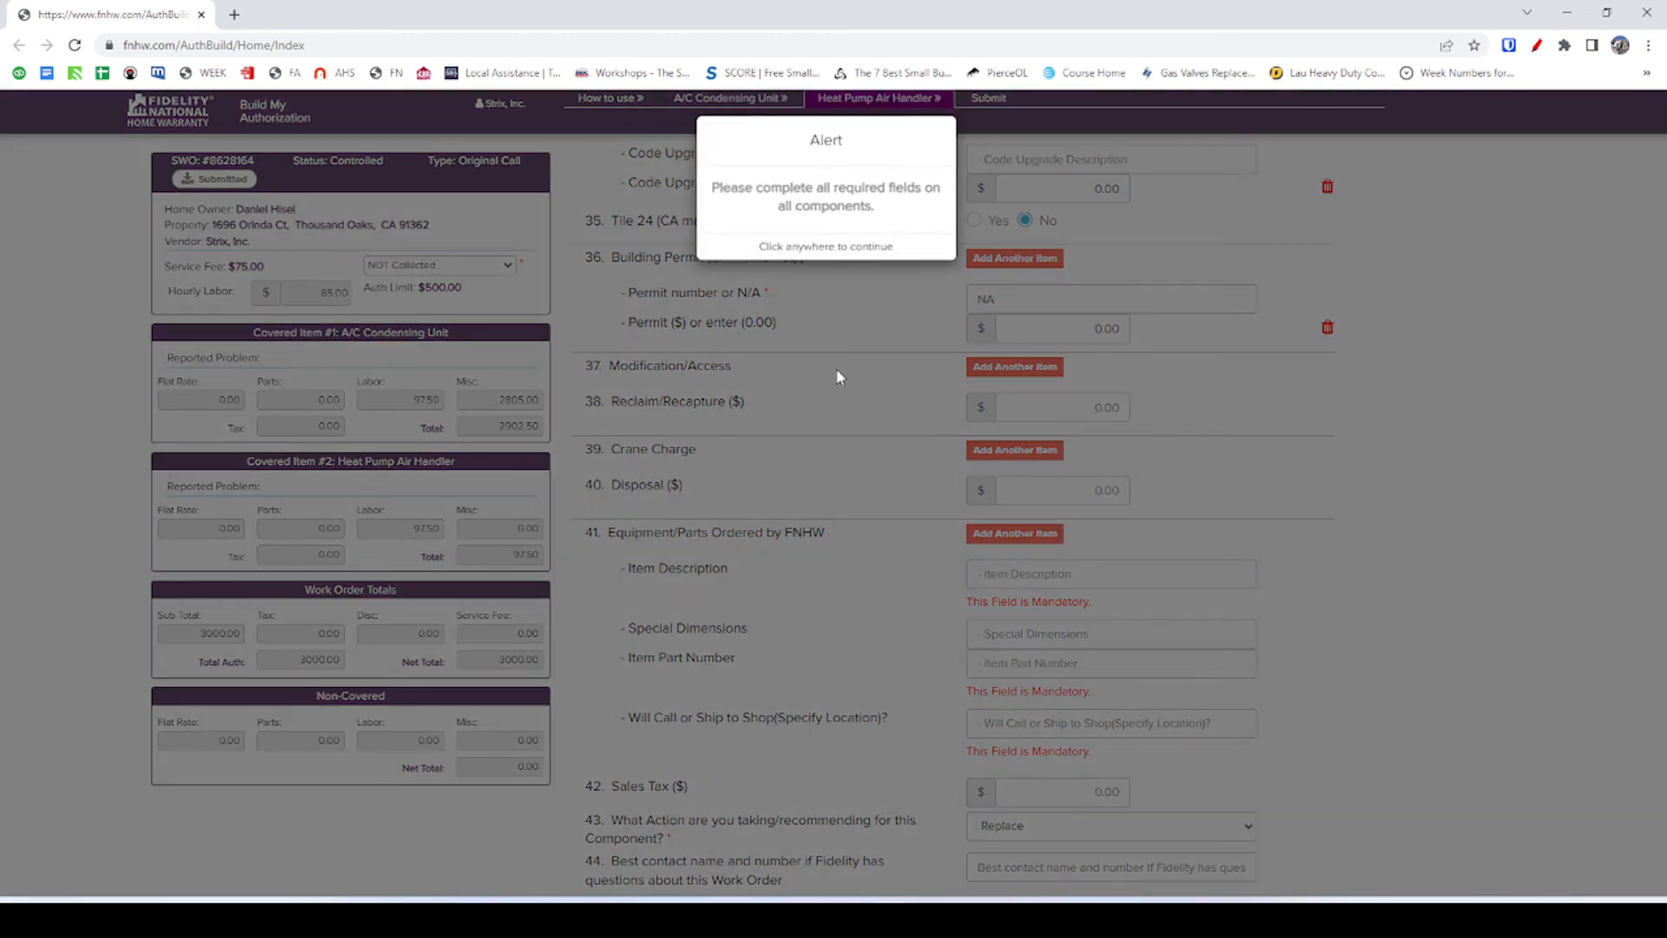
pyautogui.click(836, 368)
# Enter the ordered item as Air Handler with NA dimensions and NA part number.
pyautogui.click(1011, 576)
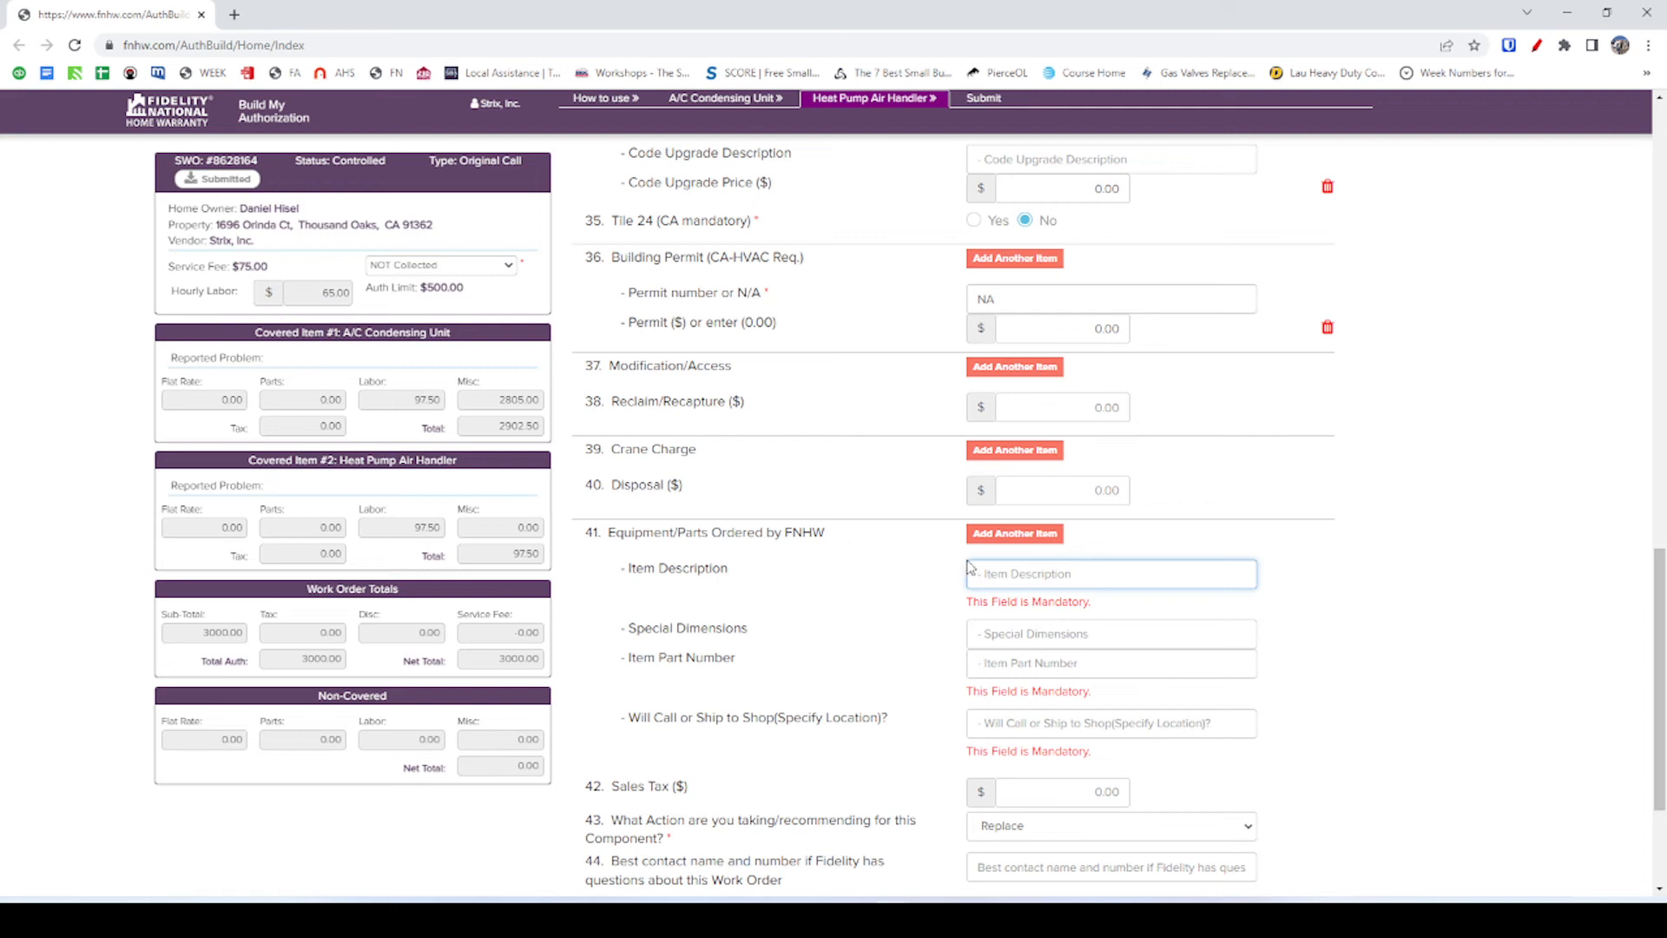
pyautogui.write('Air Handler')
pyautogui.press('Tab')
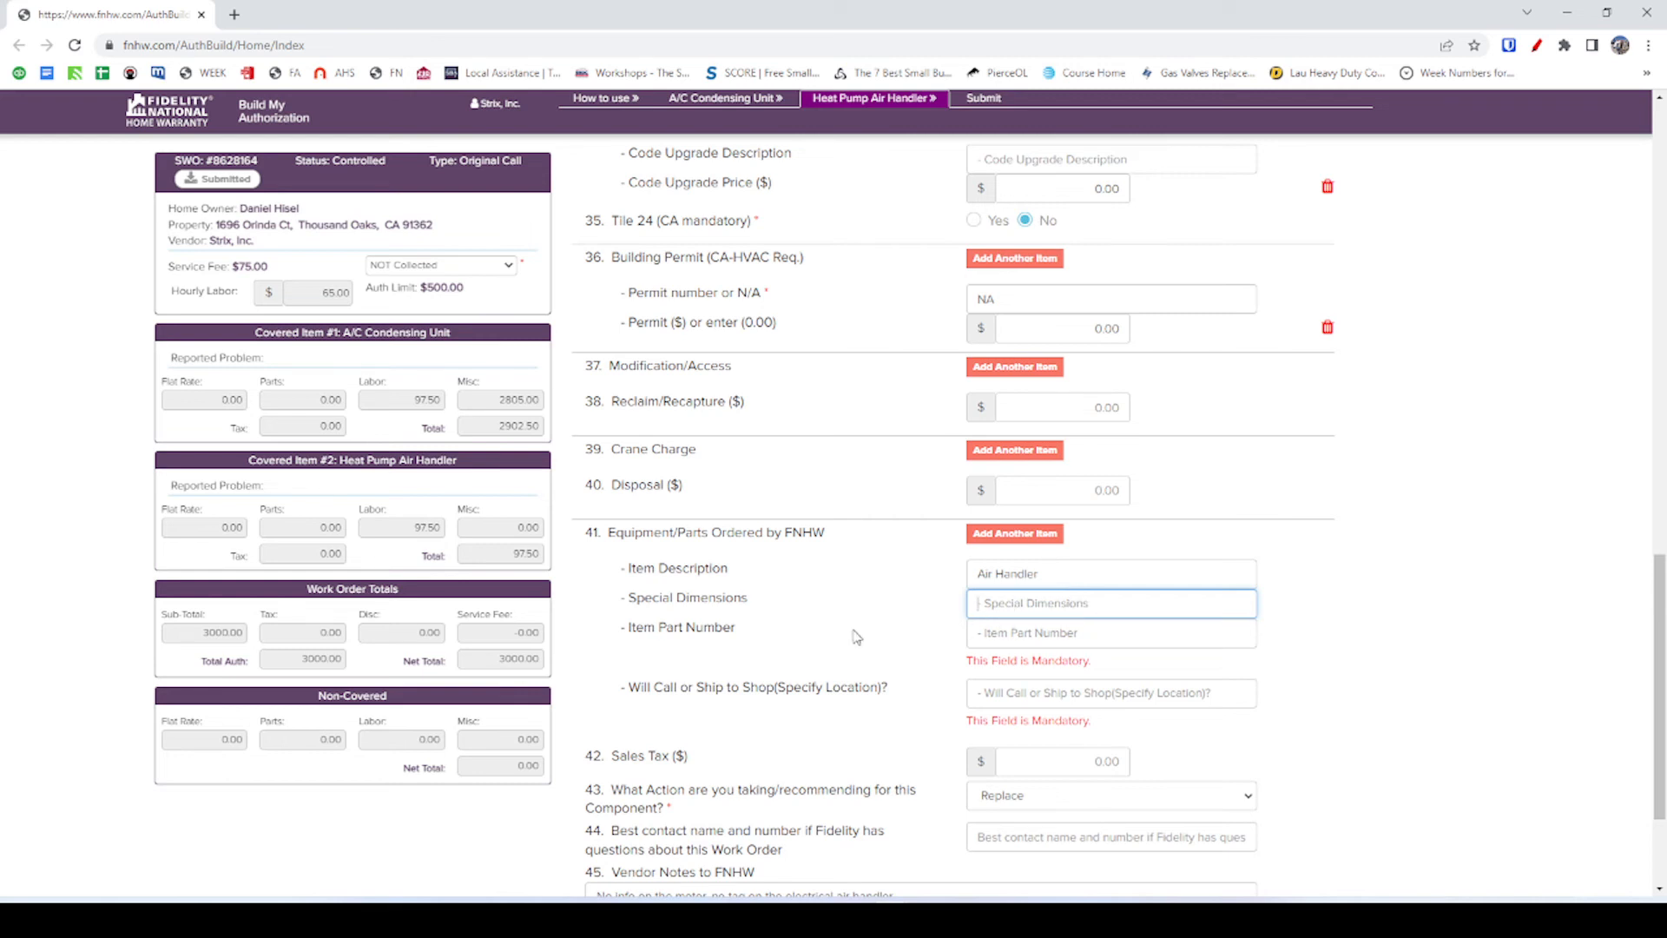
pyautogui.write('NA')
pyautogui.press('Tab')
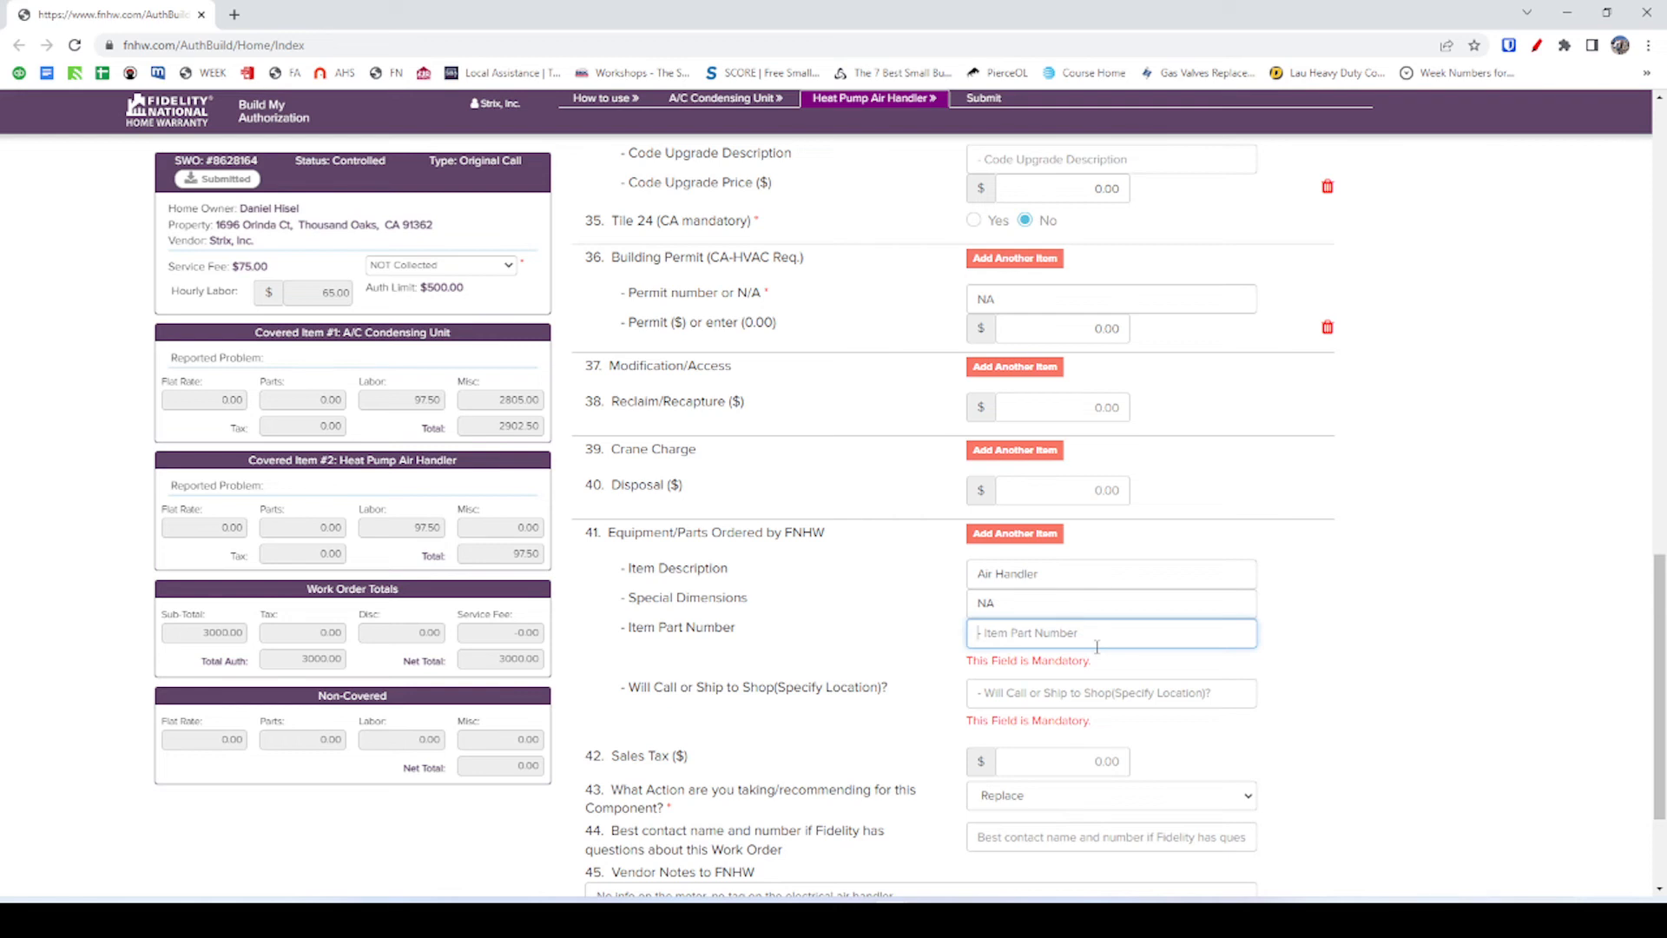
pyautogui.write('NA (2.5T Air Handler, Up Flow')
pyautogui.click(986, 662)
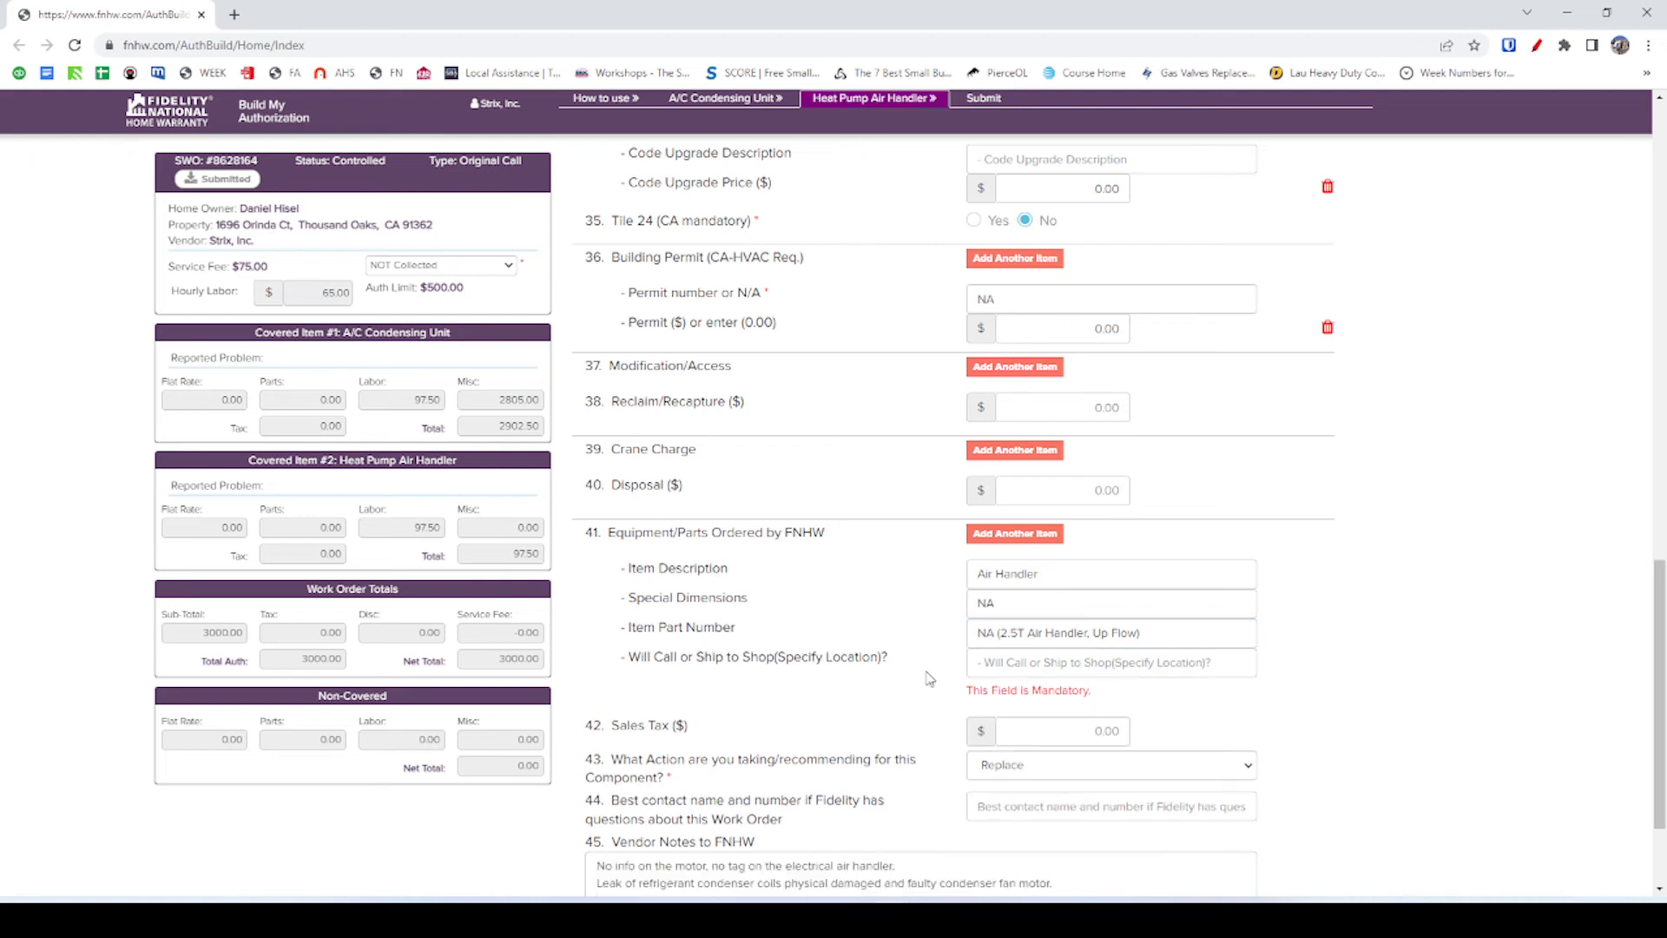
# Answer Will Call for Will Call or Ship to Shop, naming the Los Angeles supplier pickup.
pyautogui.click(1022, 665)
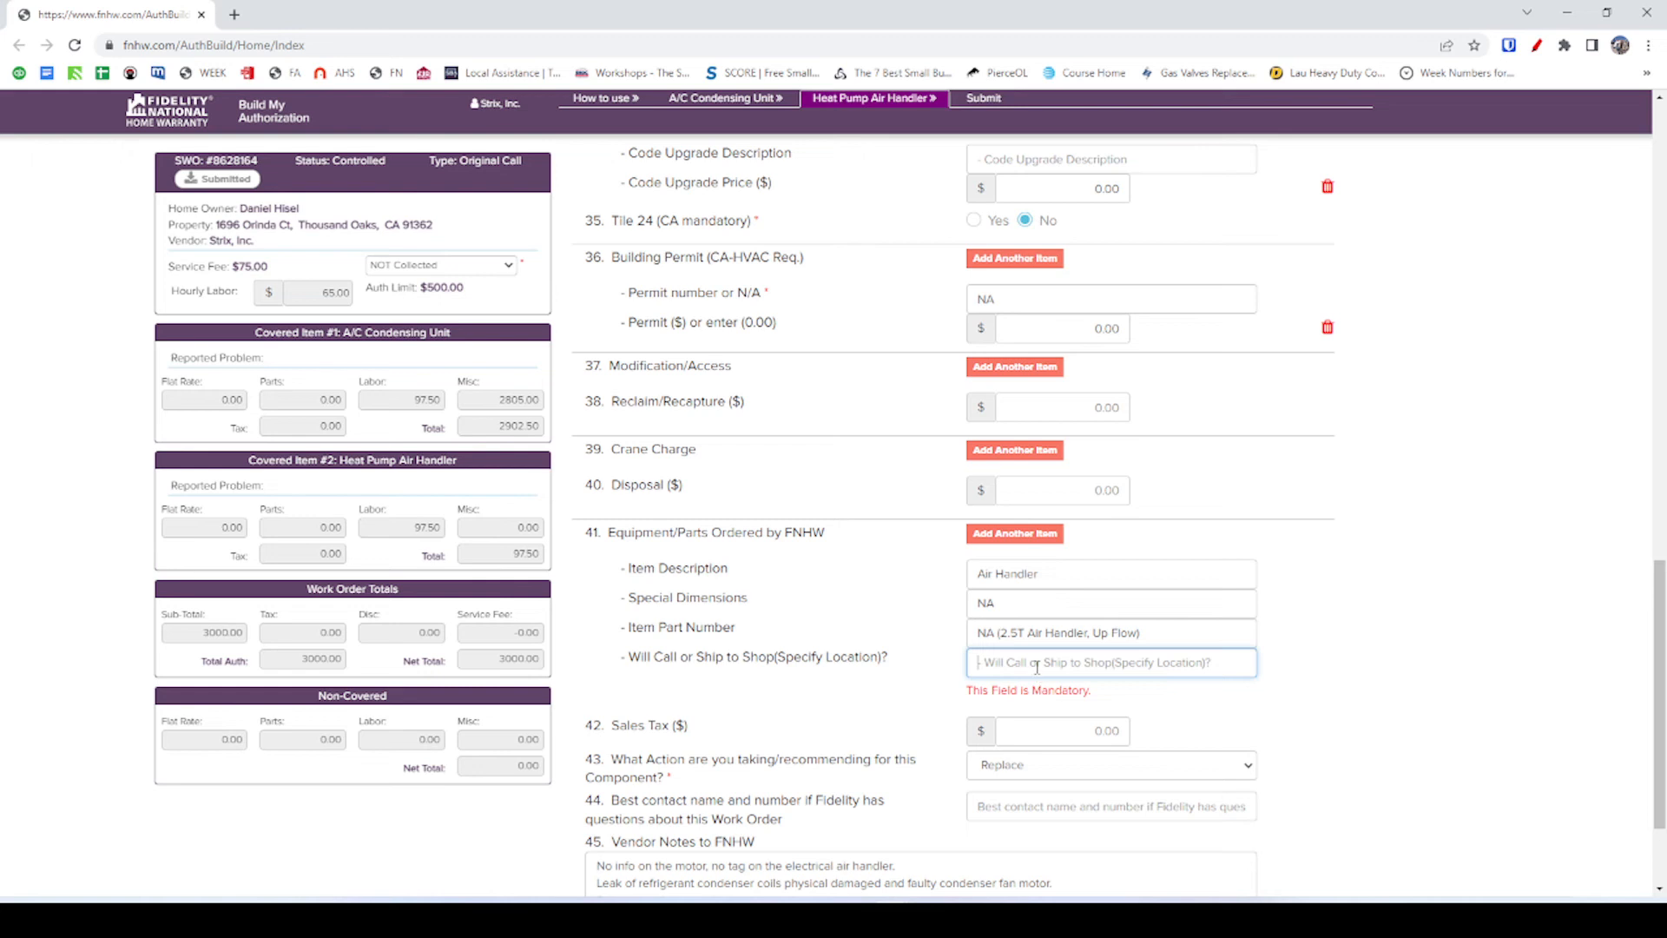
pyautogui.write('Any supplie')
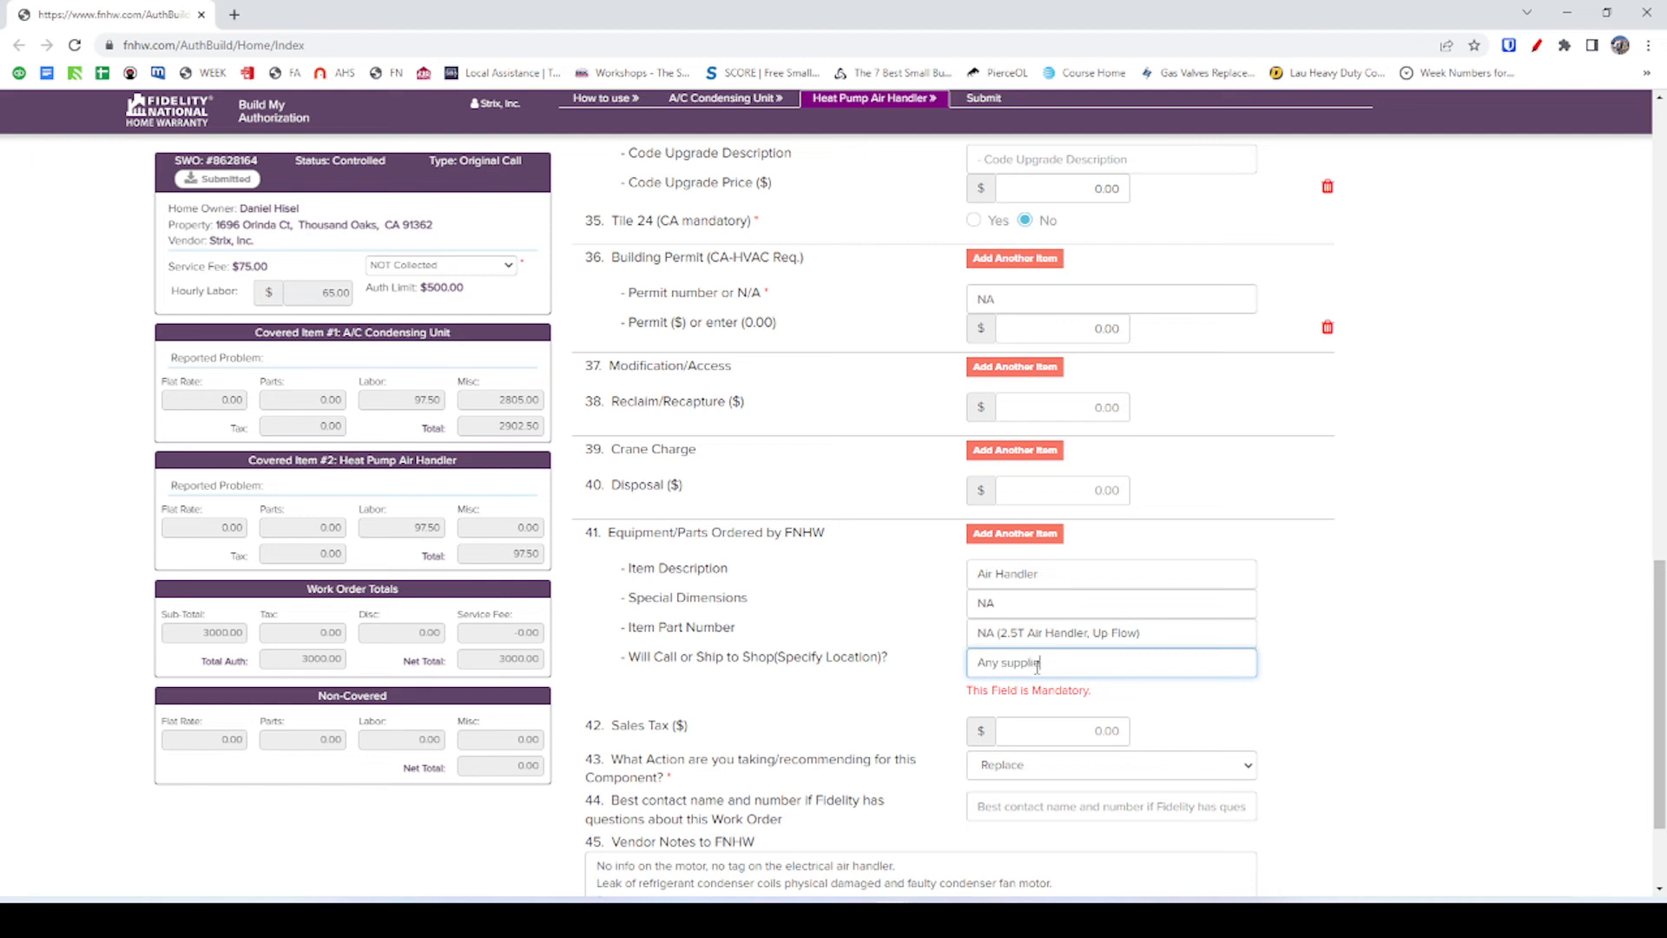
pyautogui.hotkey('ctrl', 'BackSpace')
pyautogui.hotkey('ctrl', 'BackSpace')
pyautogui.write('Will Call -')
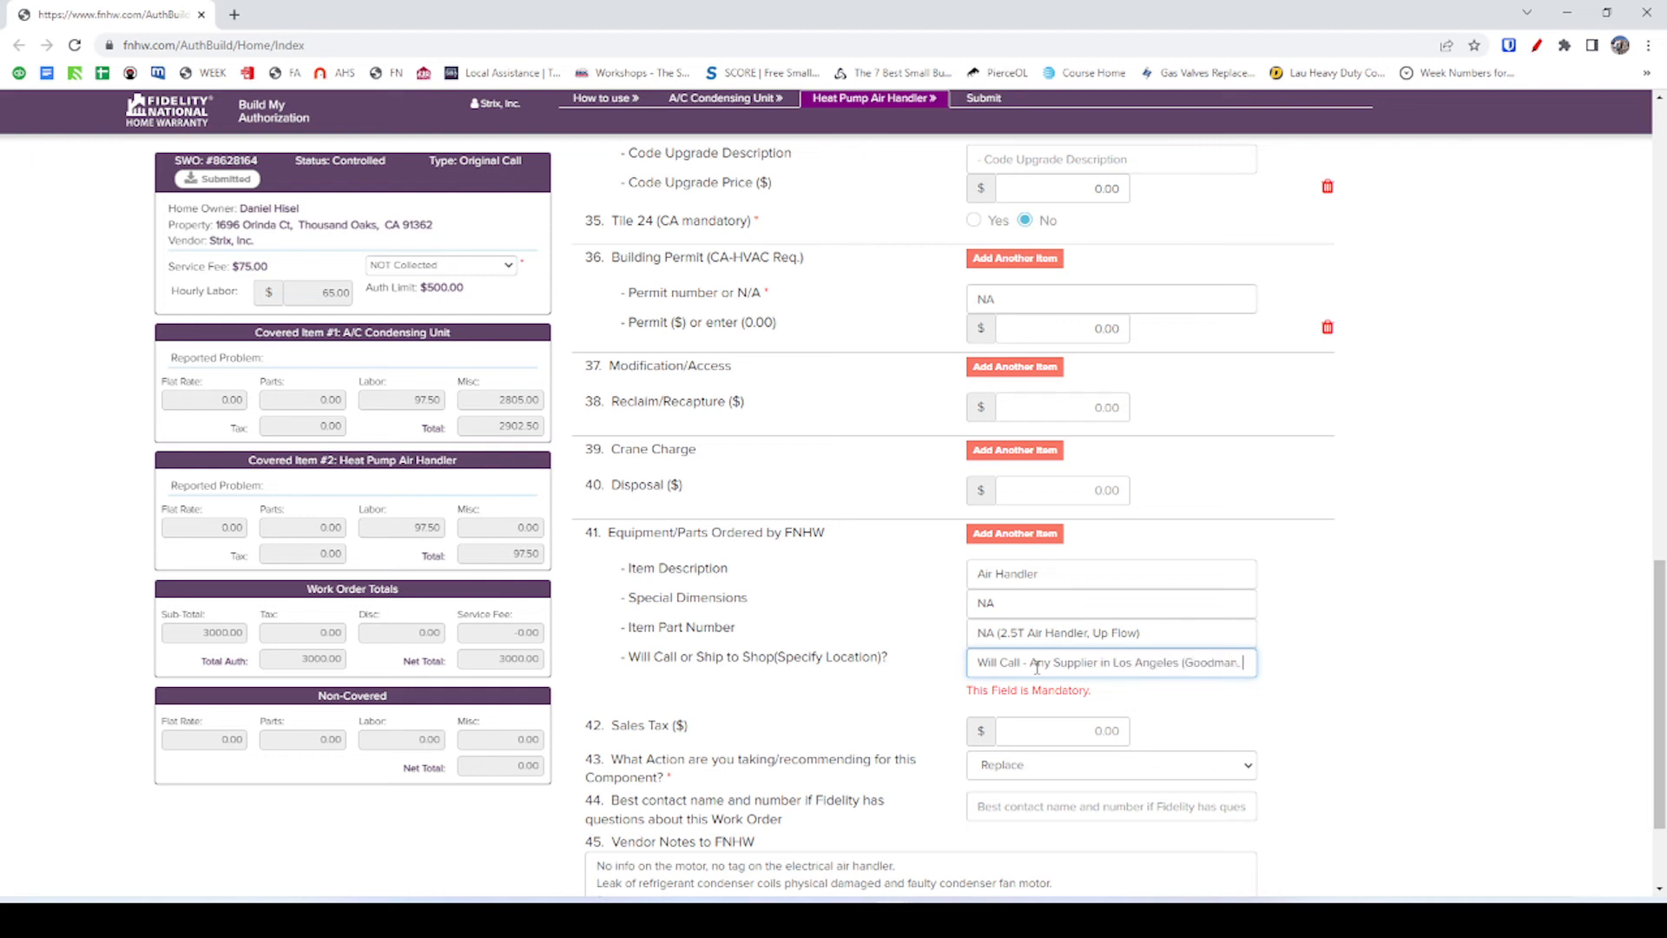
pyautogui.write('Sigler, Etc')
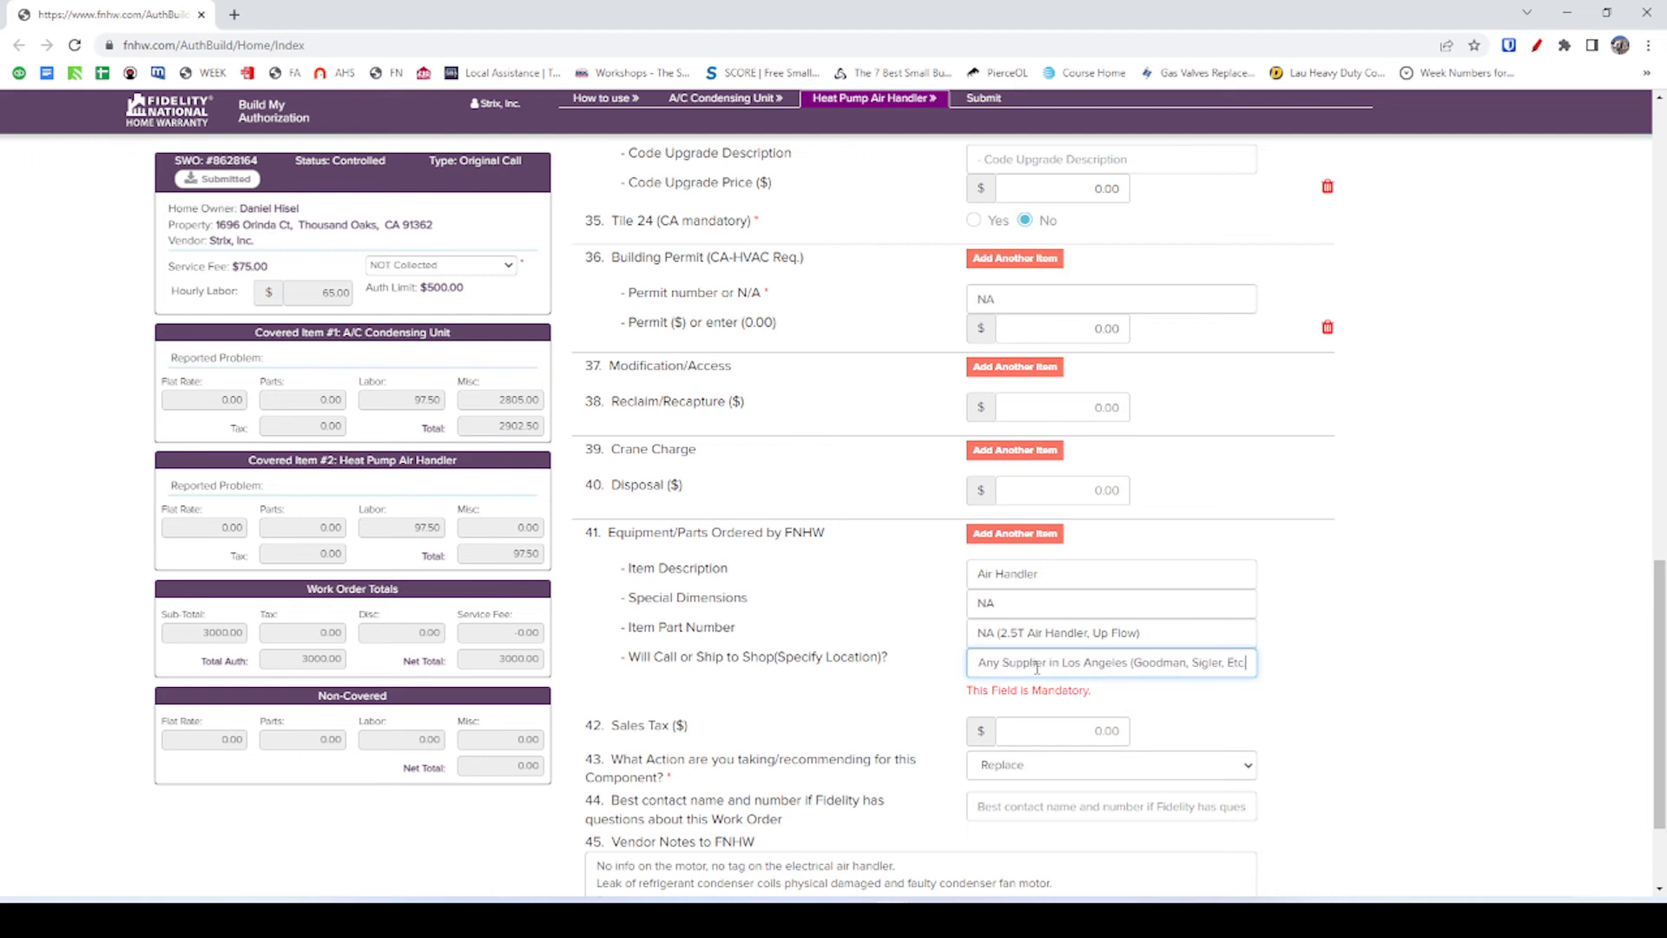
pyautogui.write('.)')
pyautogui.click(1137, 708)
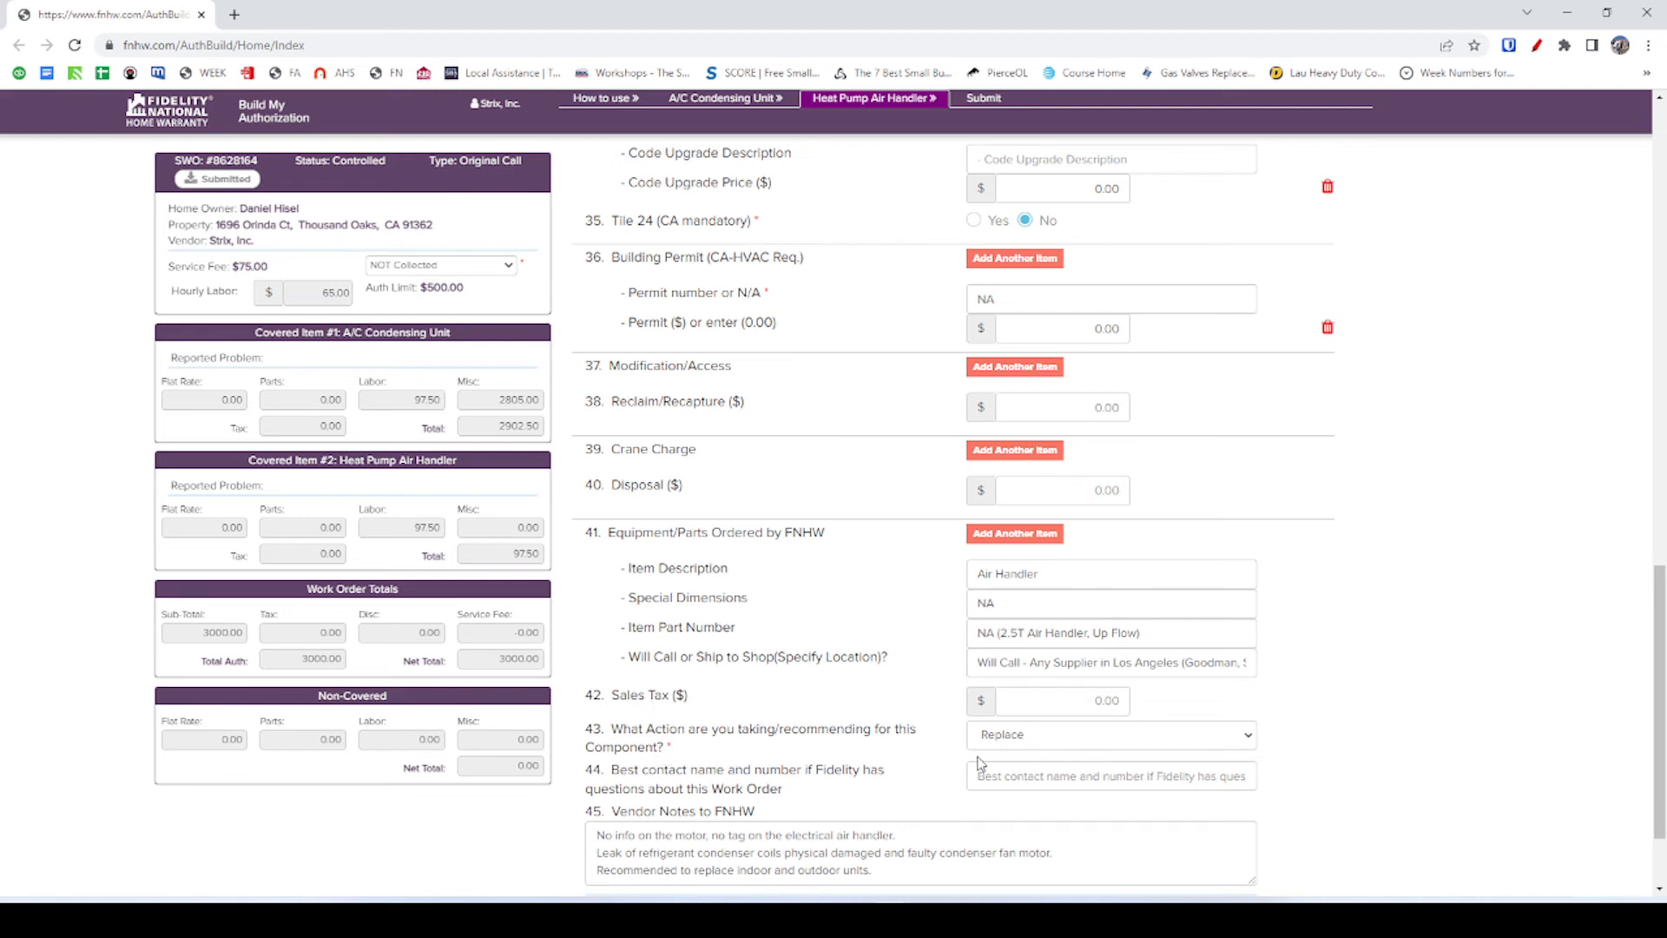
# Enter the best contact name and phone number, keep Replace as the action, and proceed to Submit.
pyautogui.scroll(-2, 982, 764)
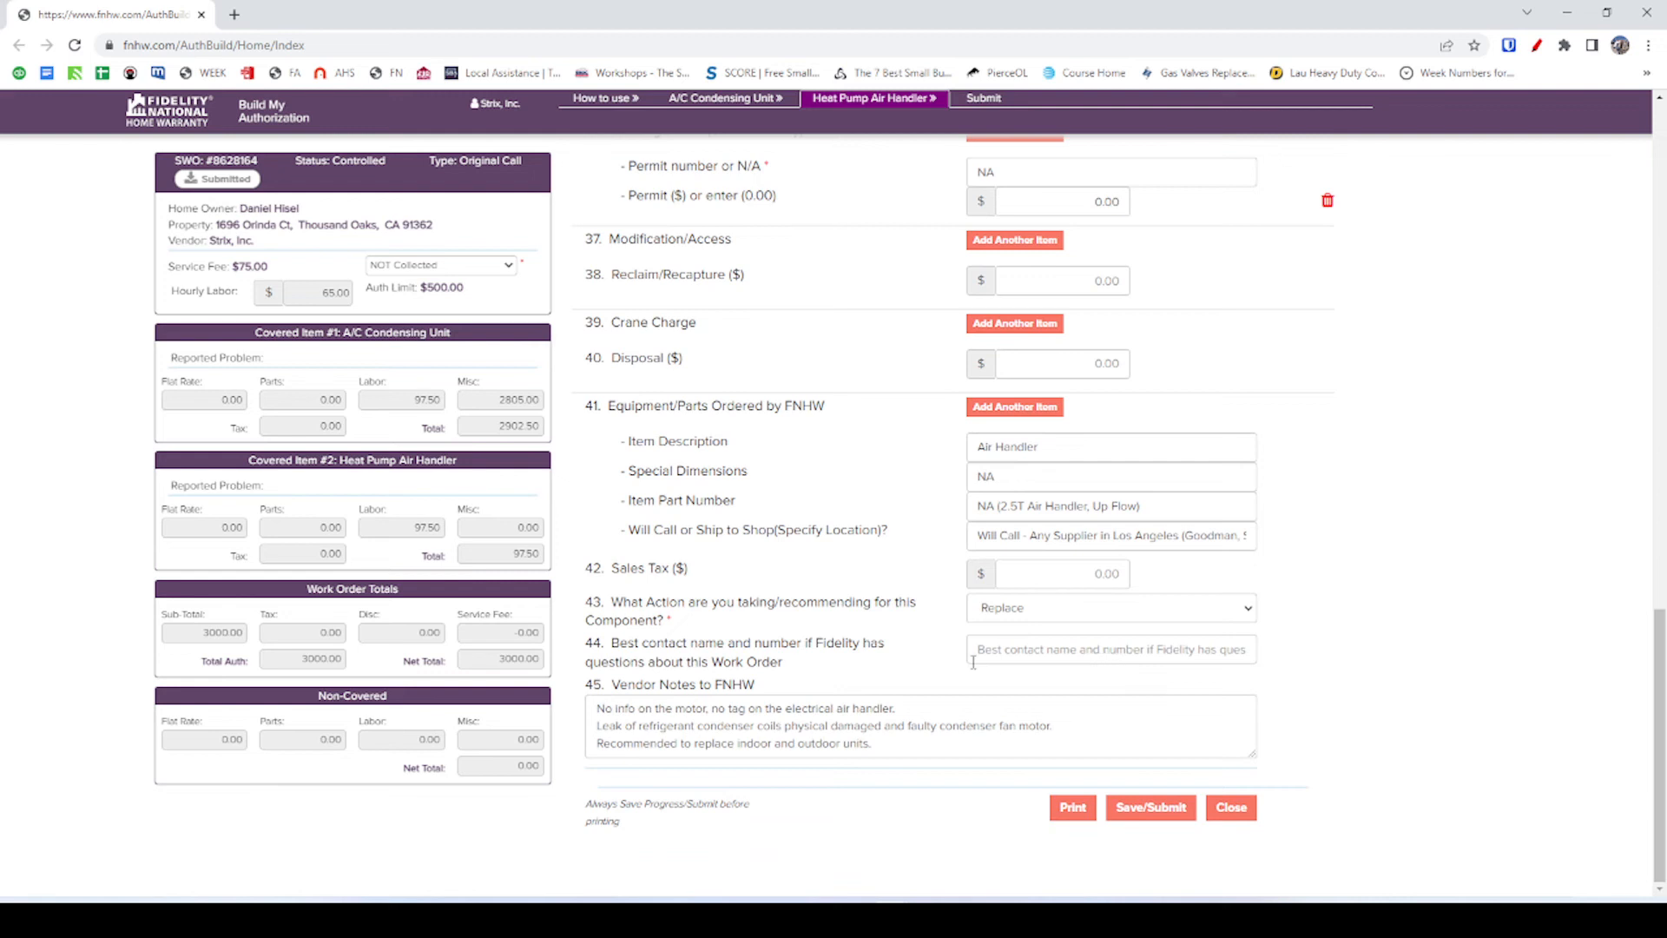
pyautogui.click(1038, 648)
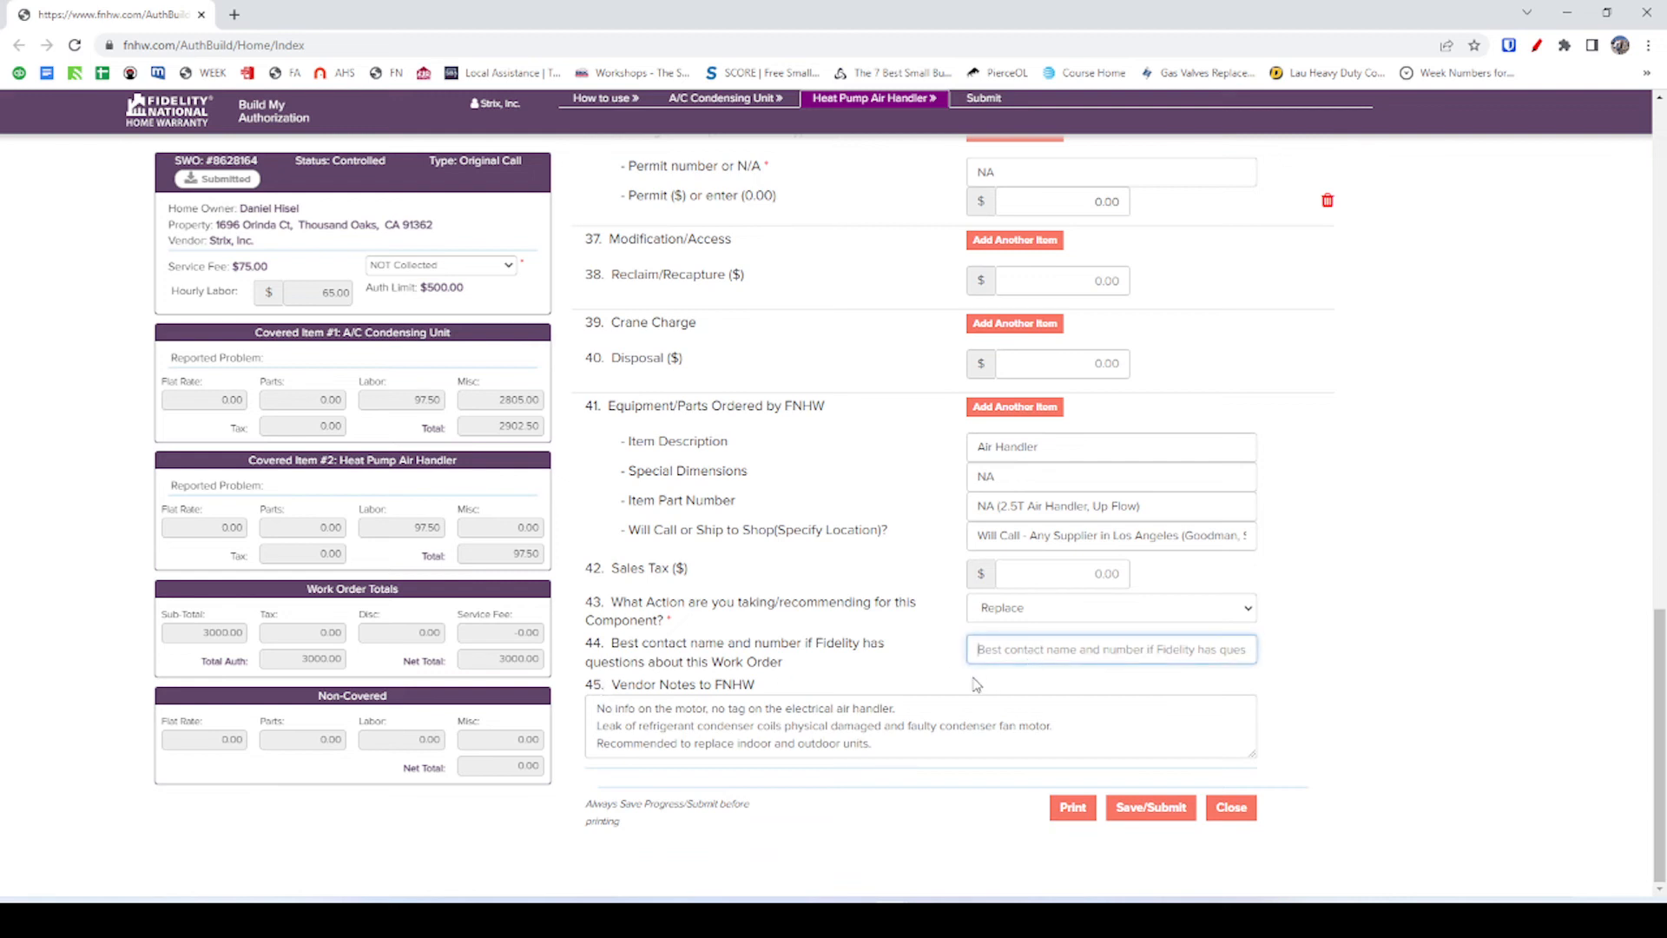
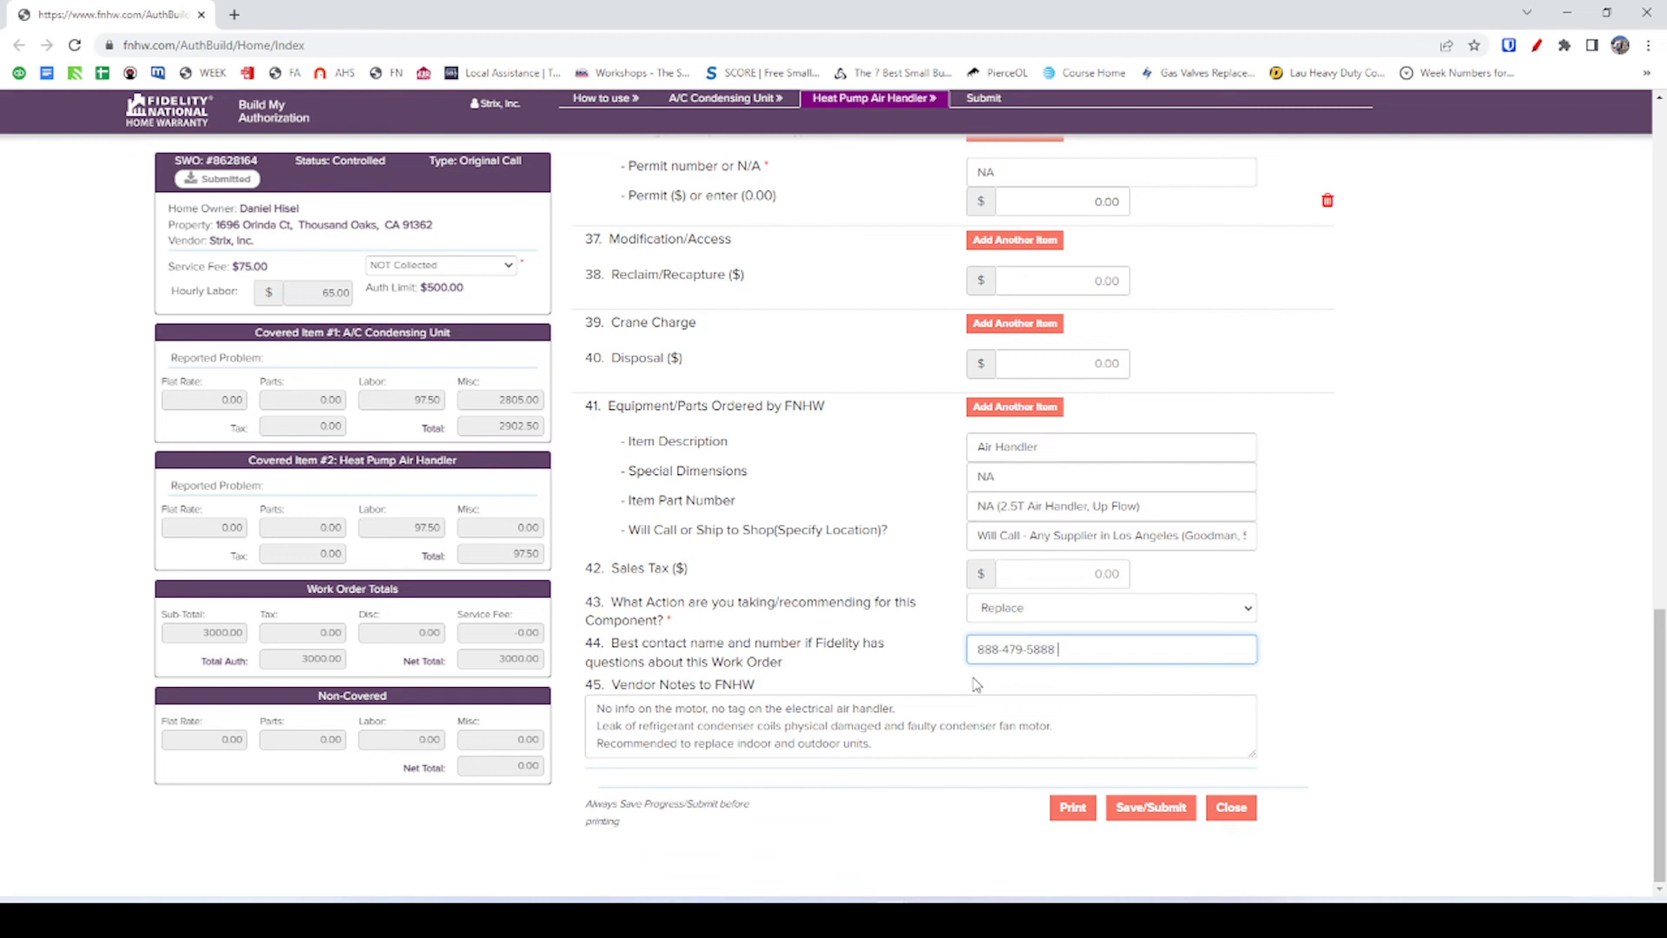
pyautogui.click(1054, 729)
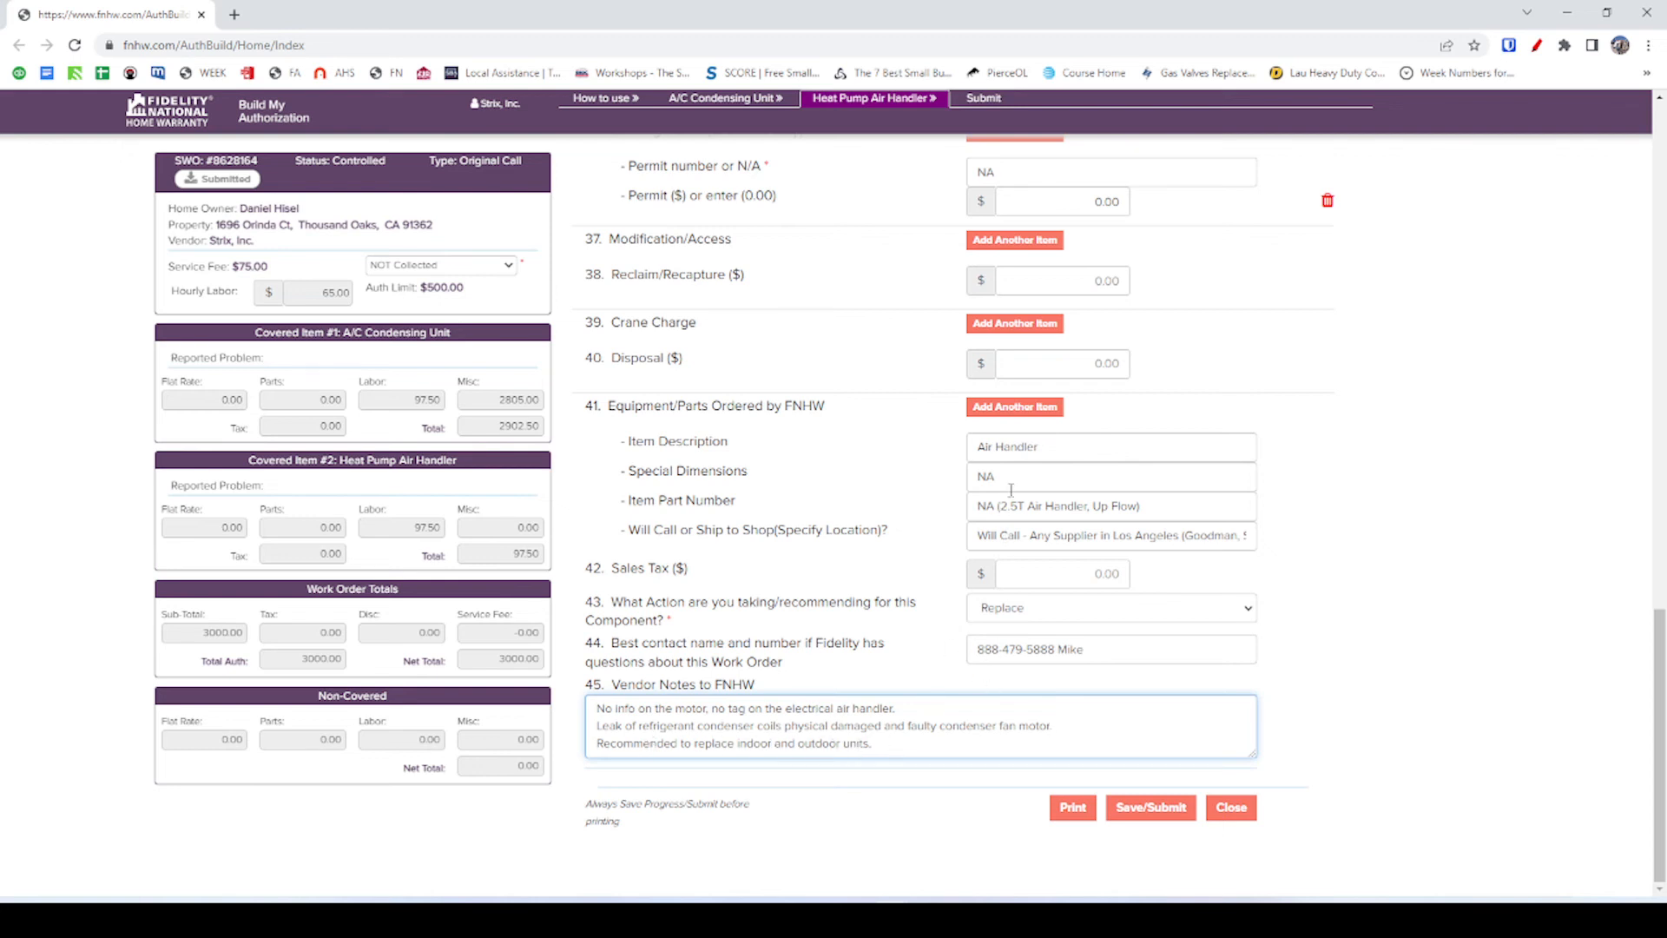
pyautogui.click(1011, 617)
pyautogui.click(1012, 628)
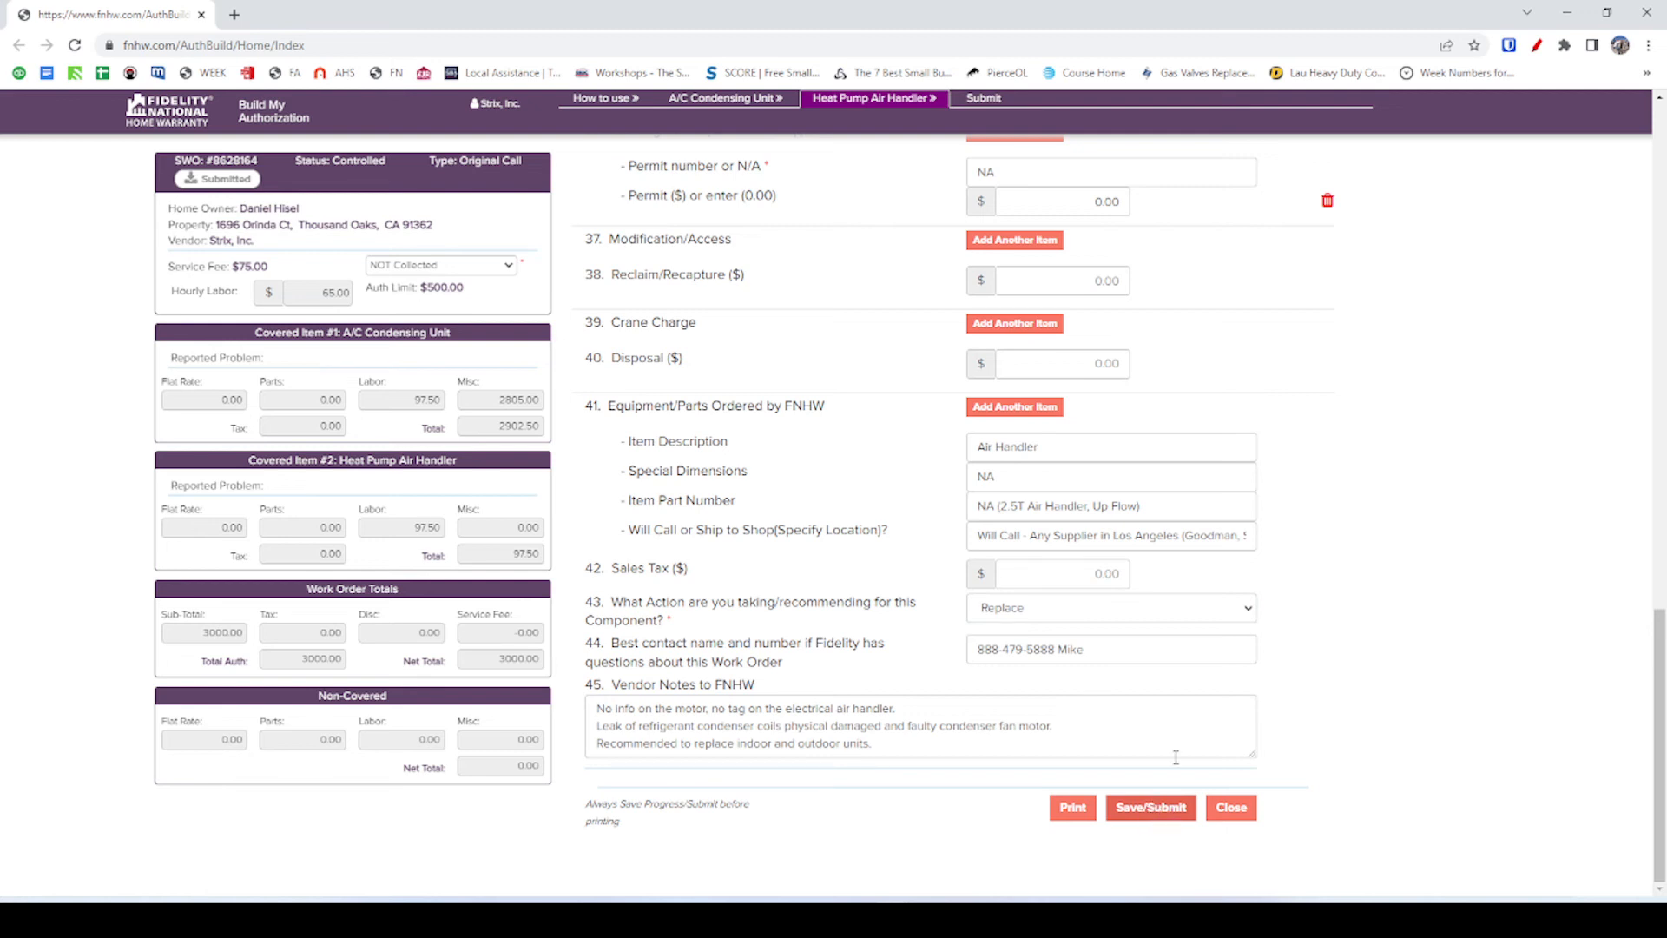
pyautogui.click(1158, 814)
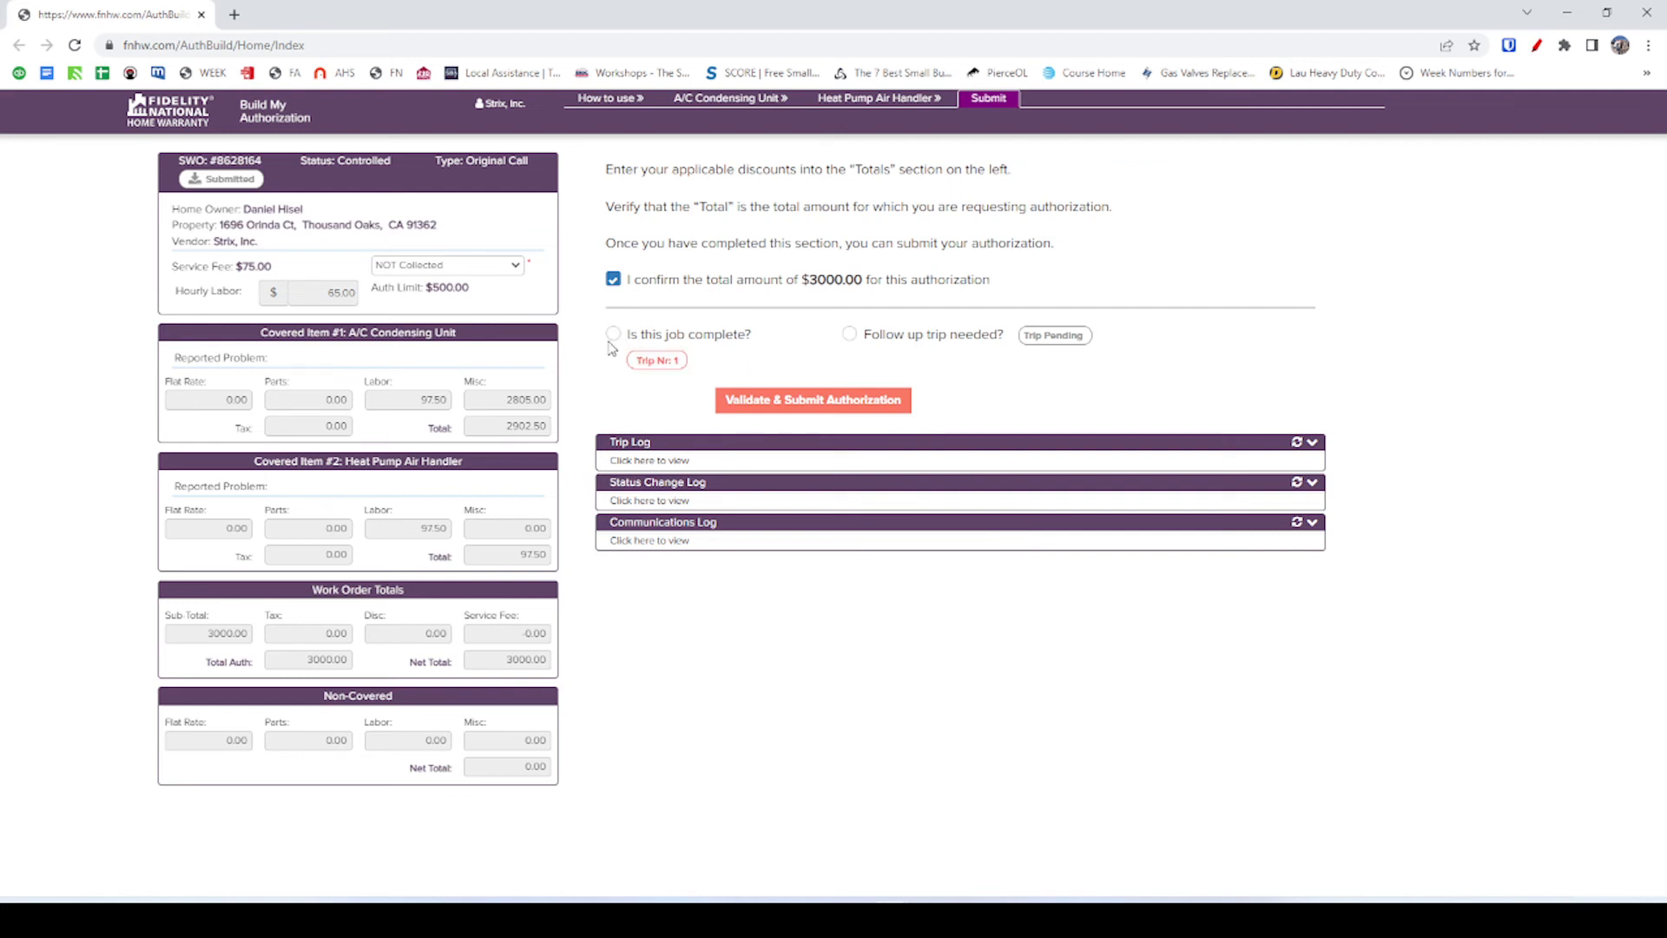
# Mark a follow-up trip as needed with See Current Comment as the reason.
pyautogui.click(849, 335)
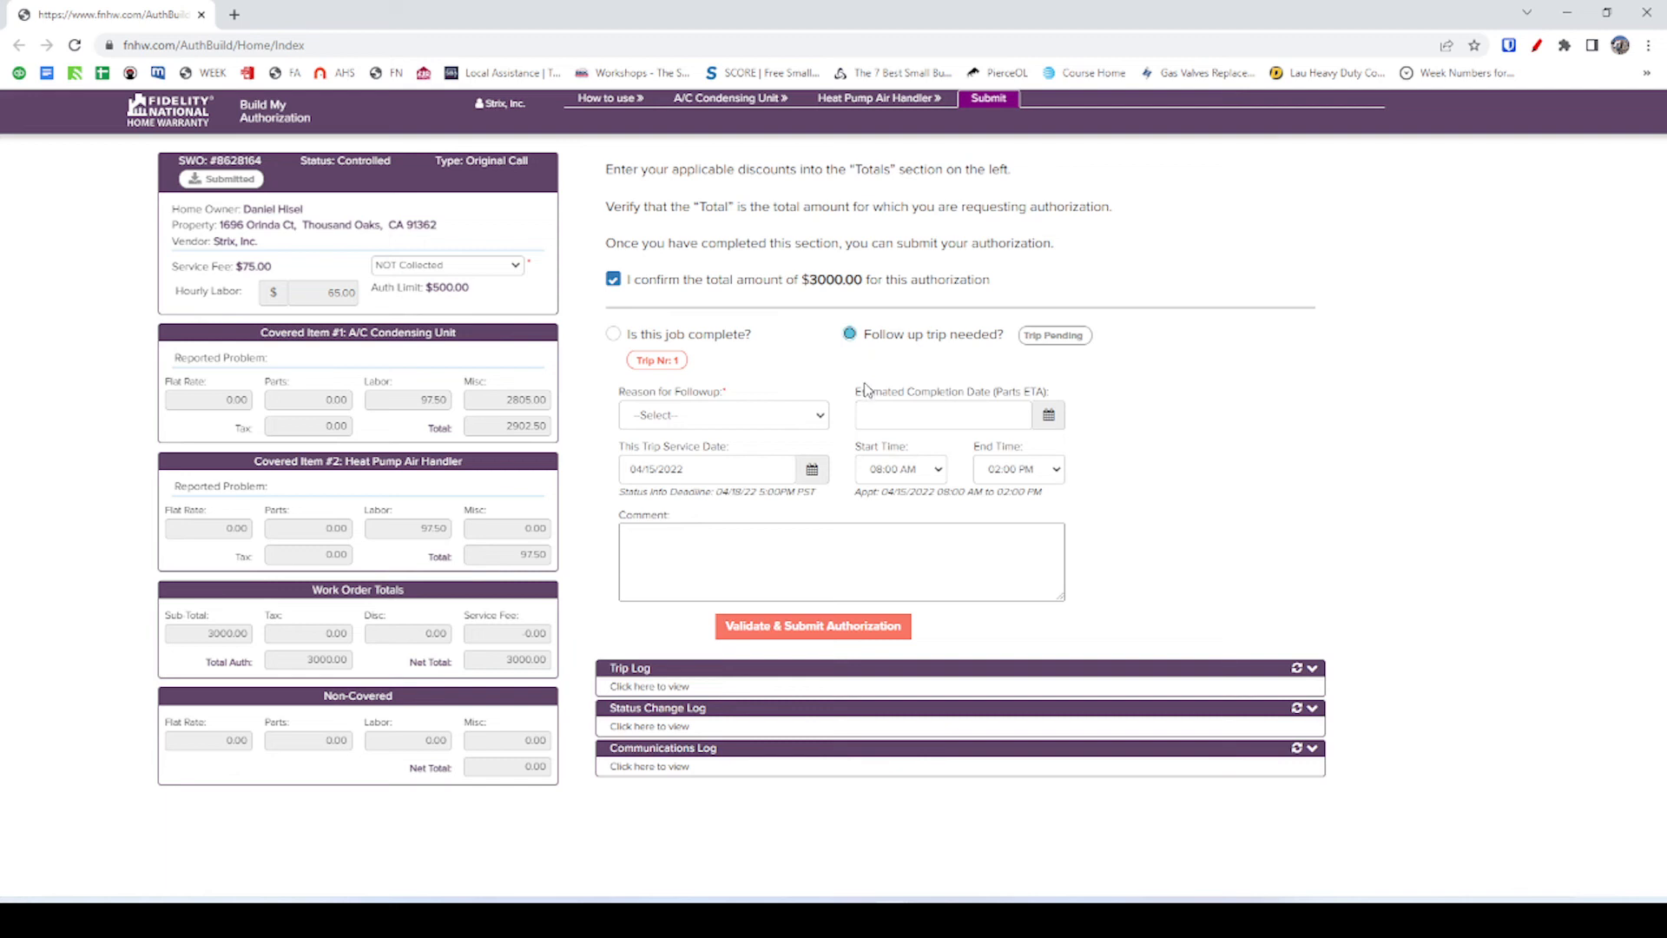
pyautogui.click(728, 419)
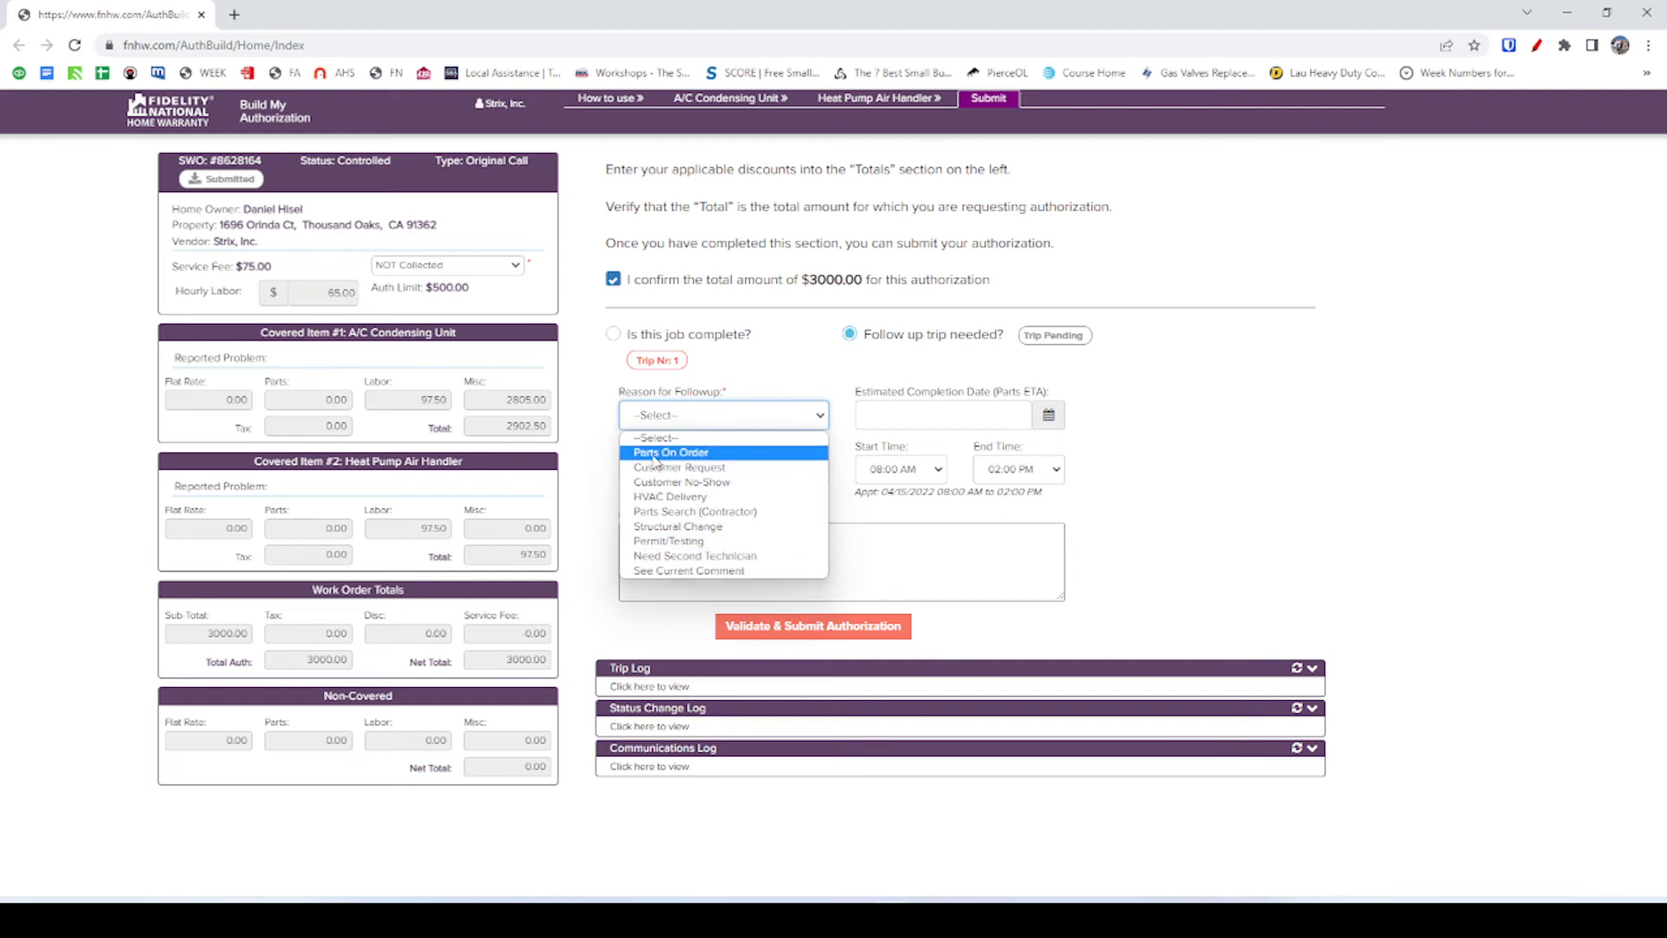
pyautogui.click(736, 453)
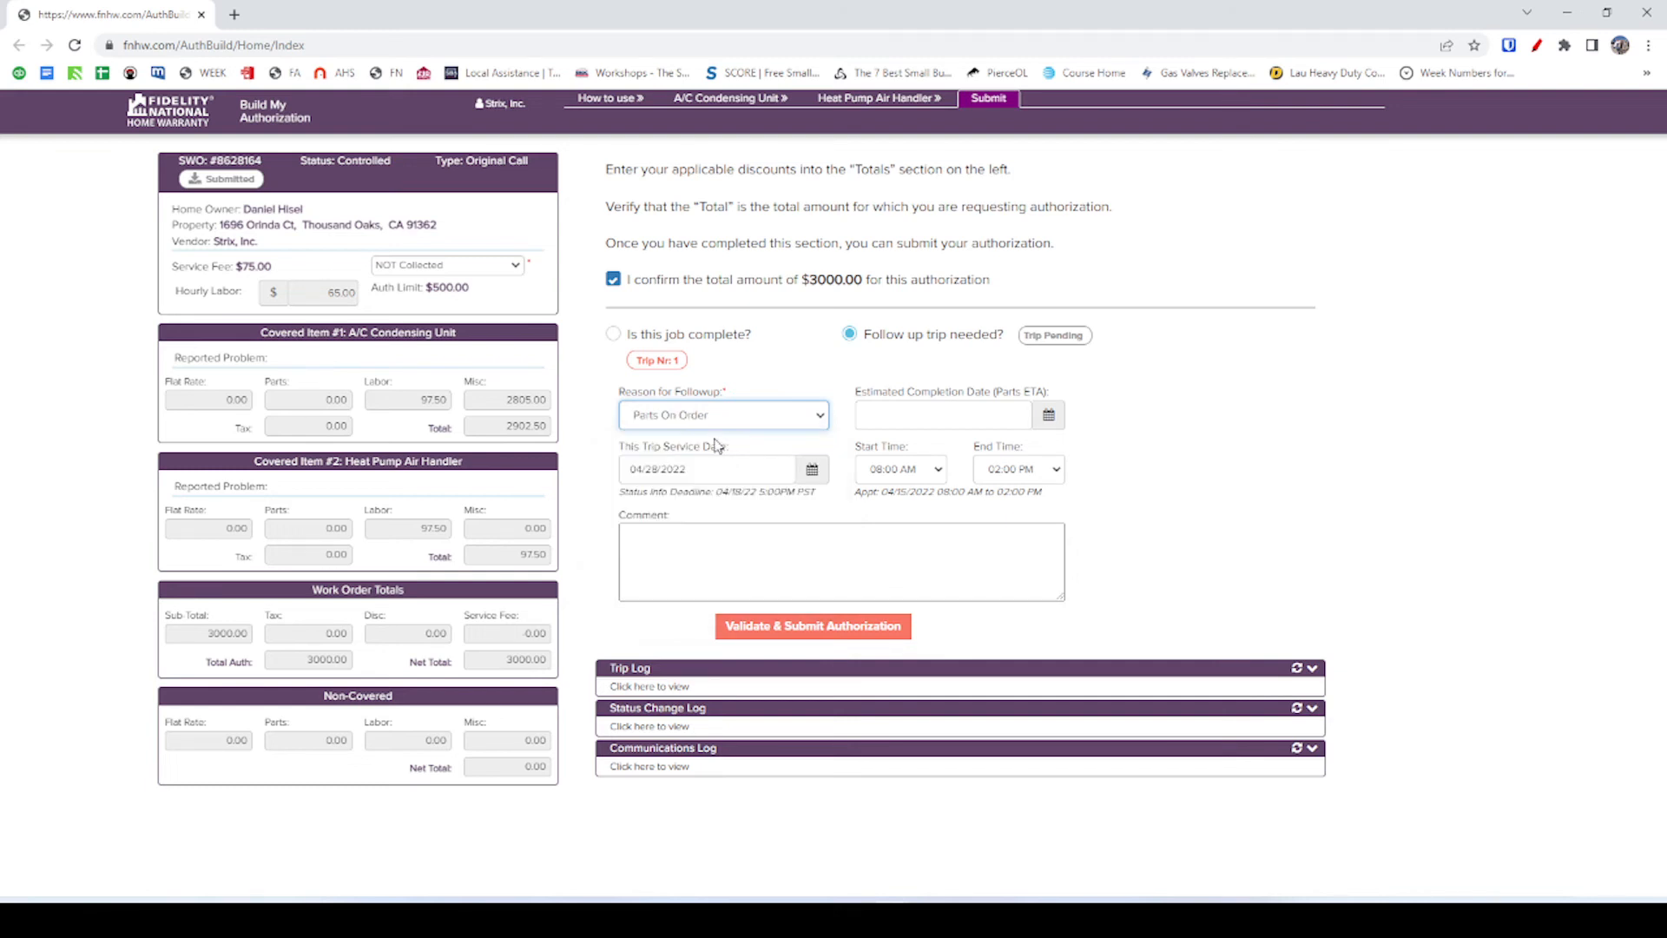
pyautogui.click(717, 416)
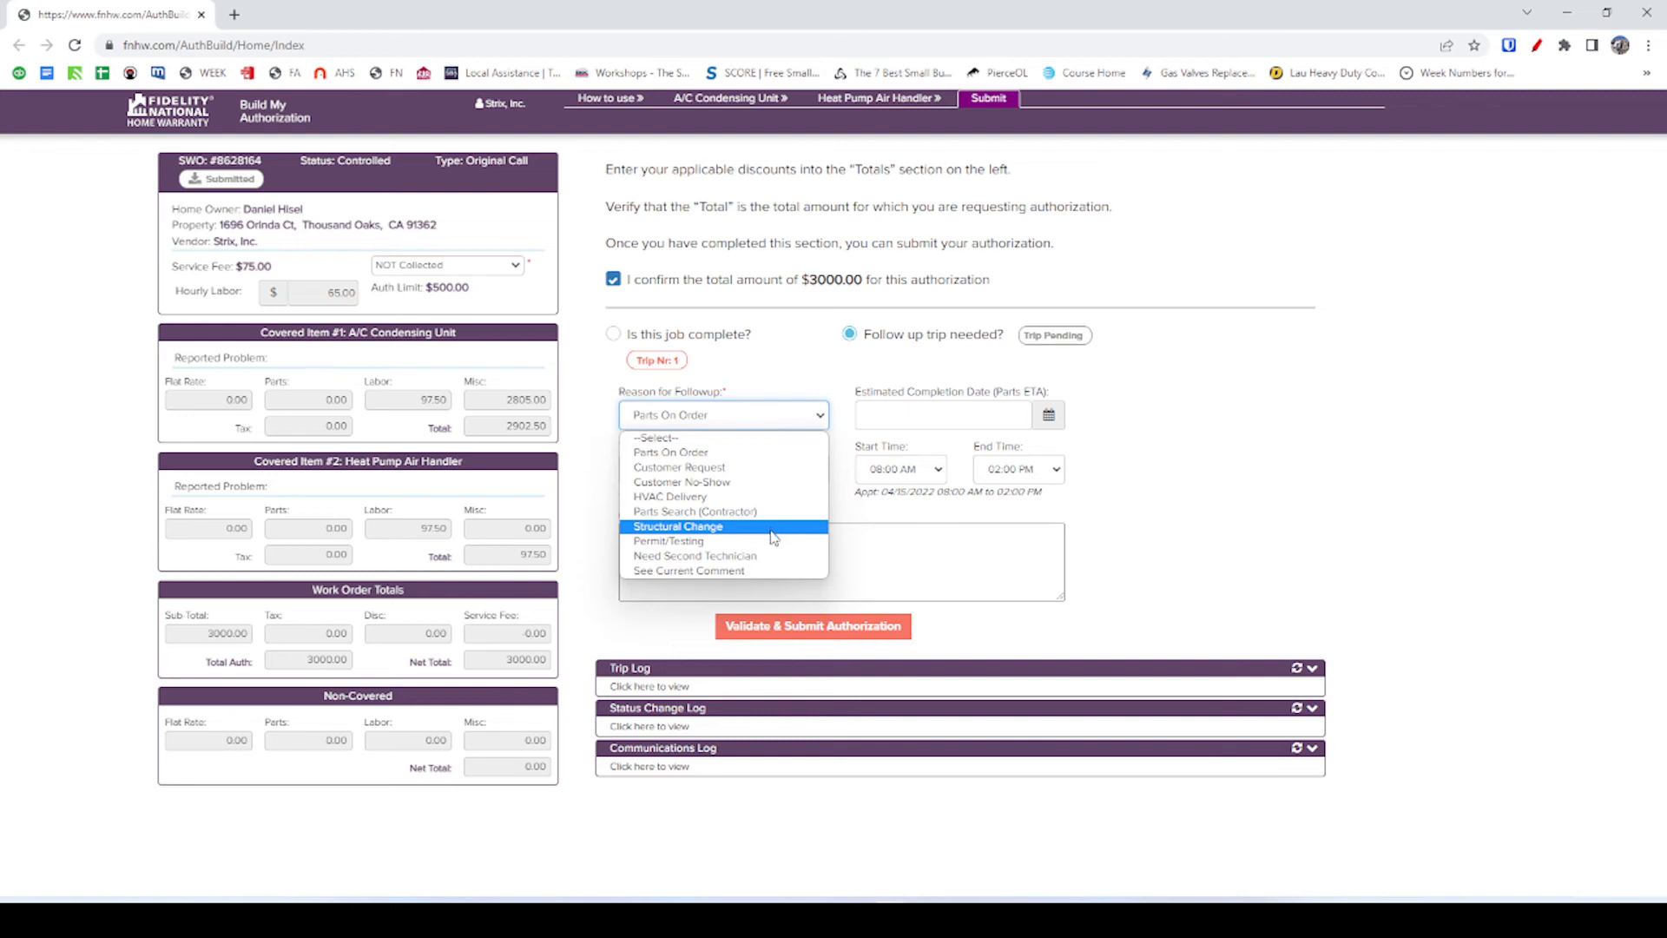
pyautogui.click(744, 570)
# Set completion date 05/05/2022, comment recommending indoor and outdoor unit replacement, and submit.
pyautogui.click(935, 420)
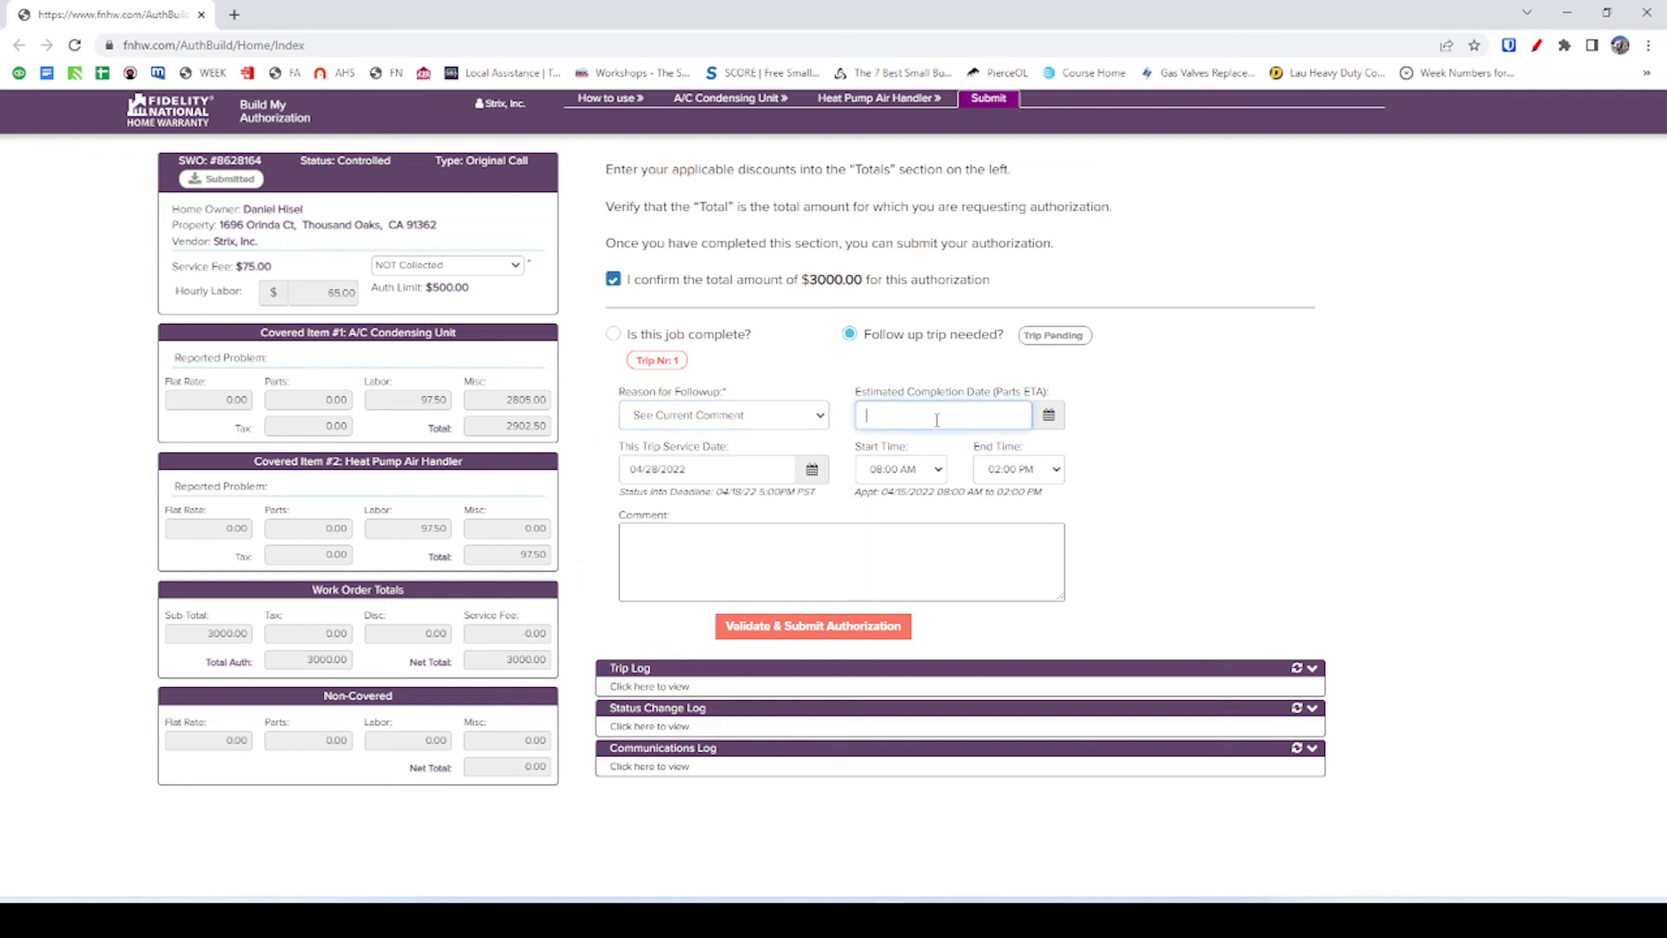
pyautogui.click(1049, 415)
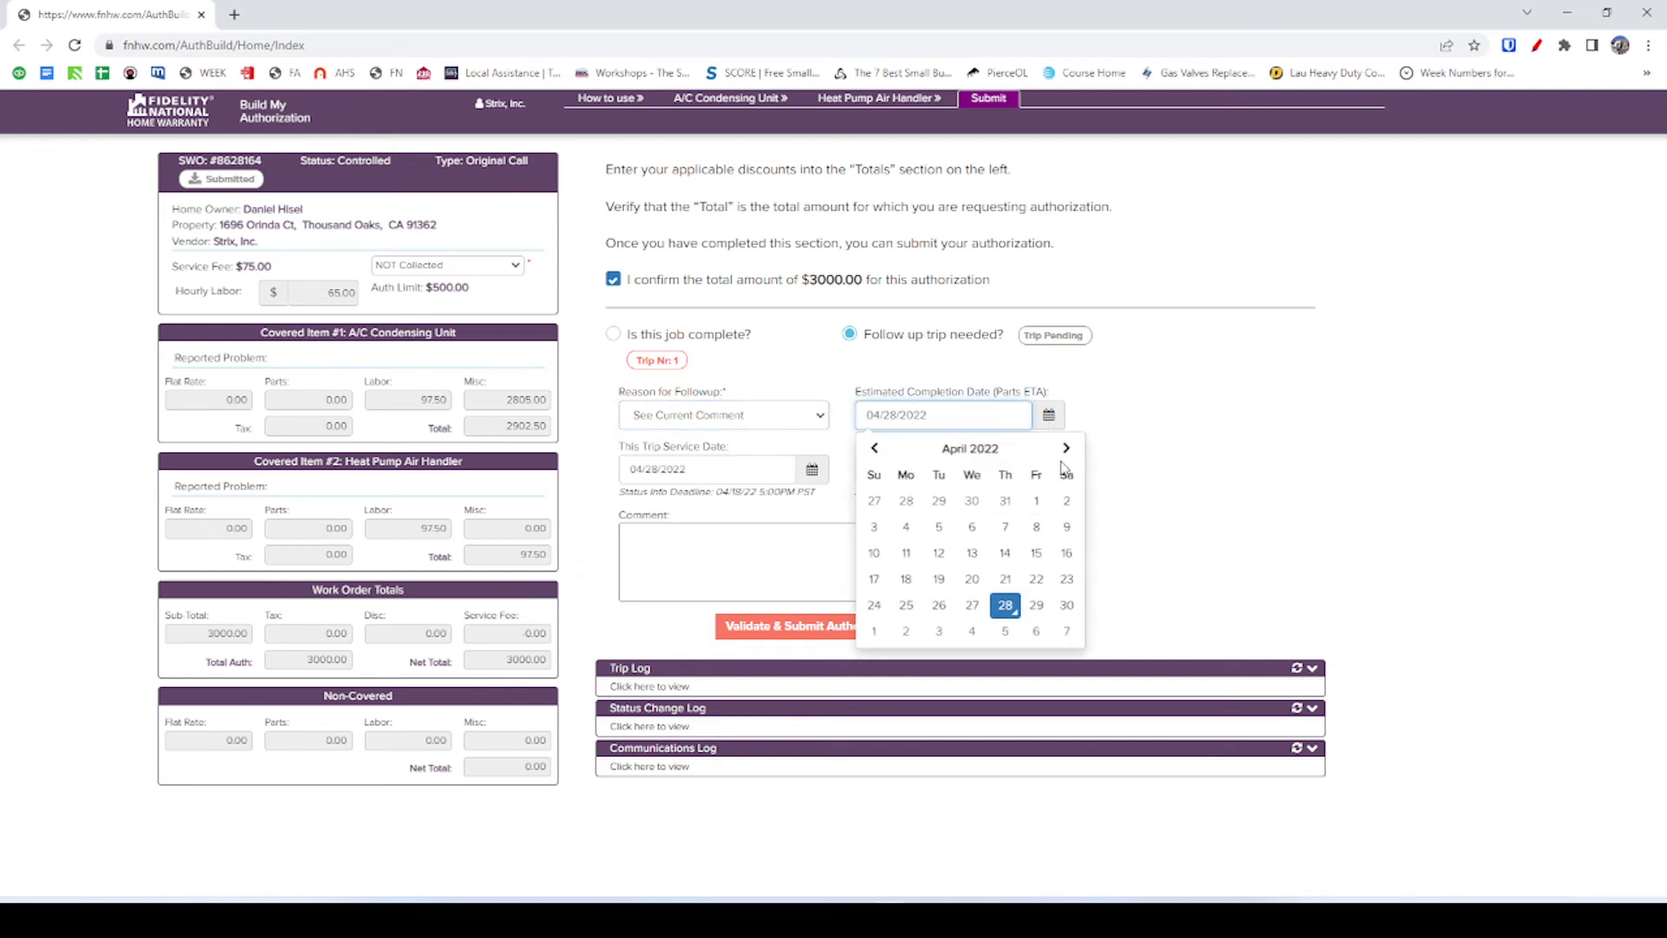
pyautogui.click(1066, 449)
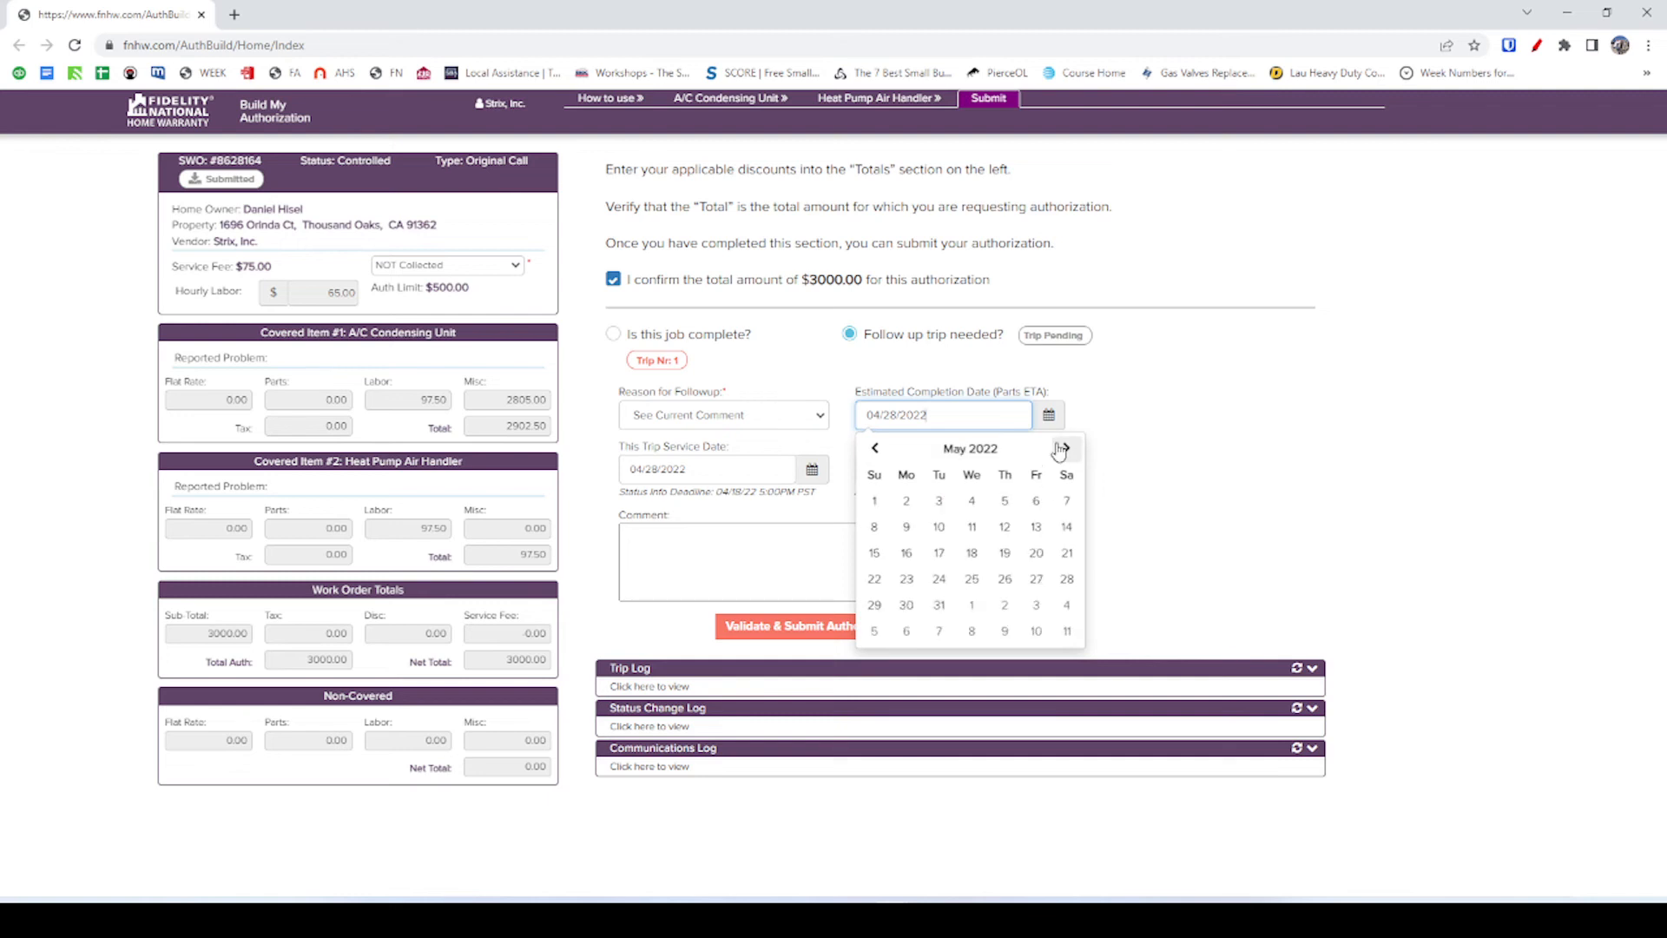
pyautogui.click(1003, 515)
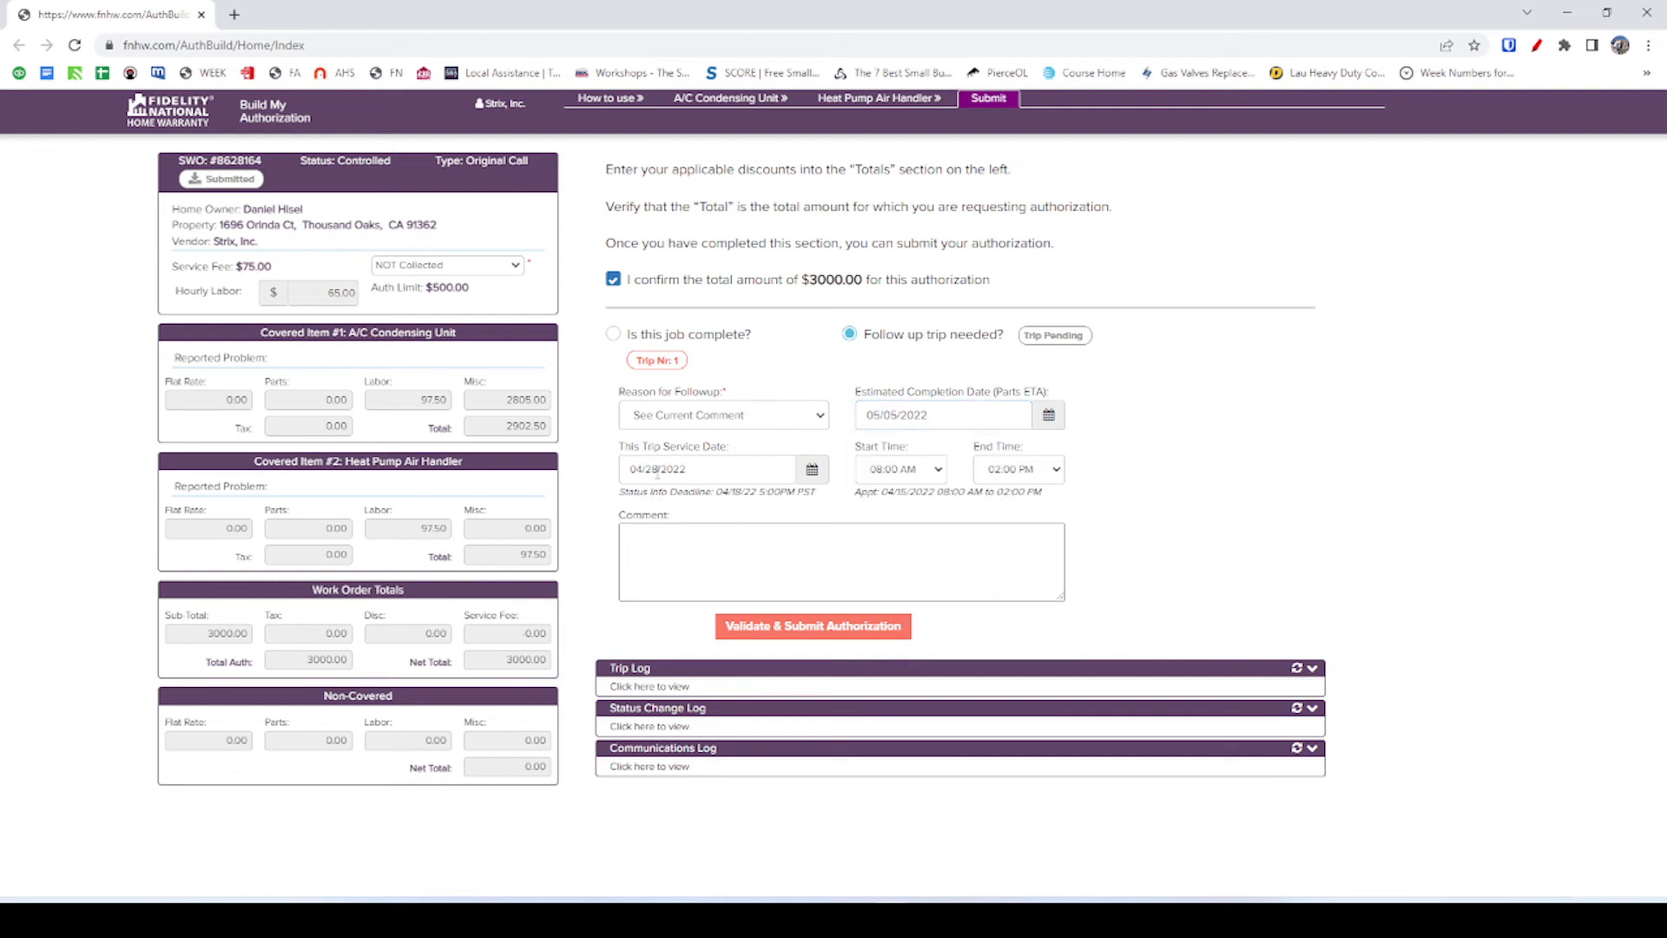
pyautogui.click(730, 573)
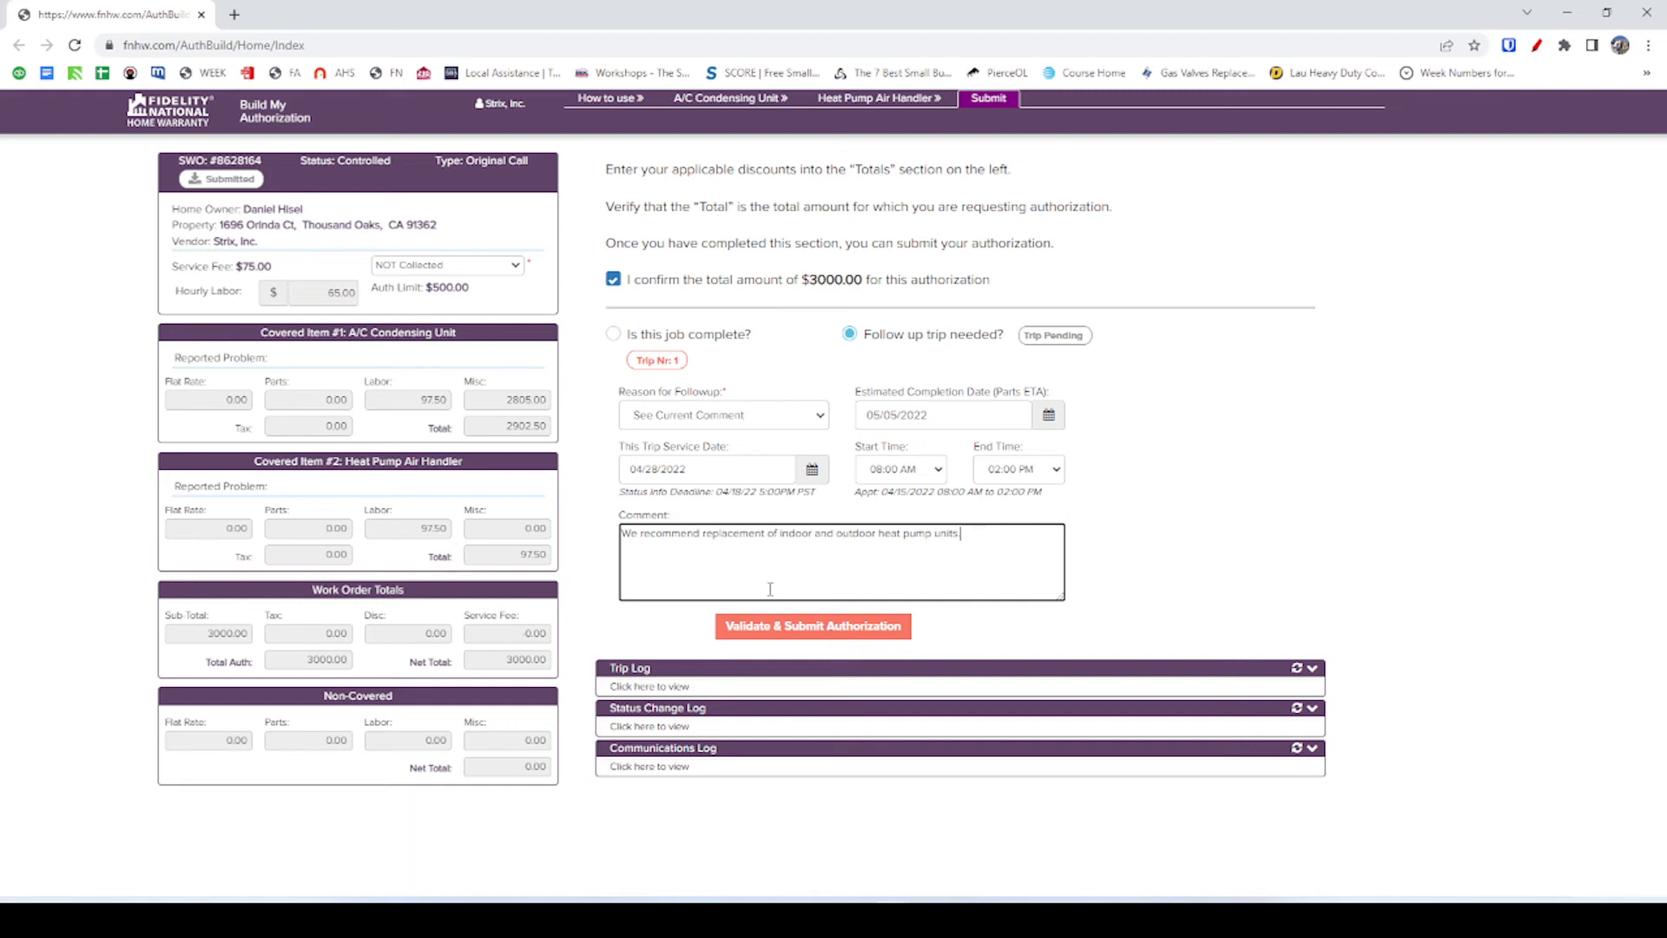
pyautogui.click(763, 627)
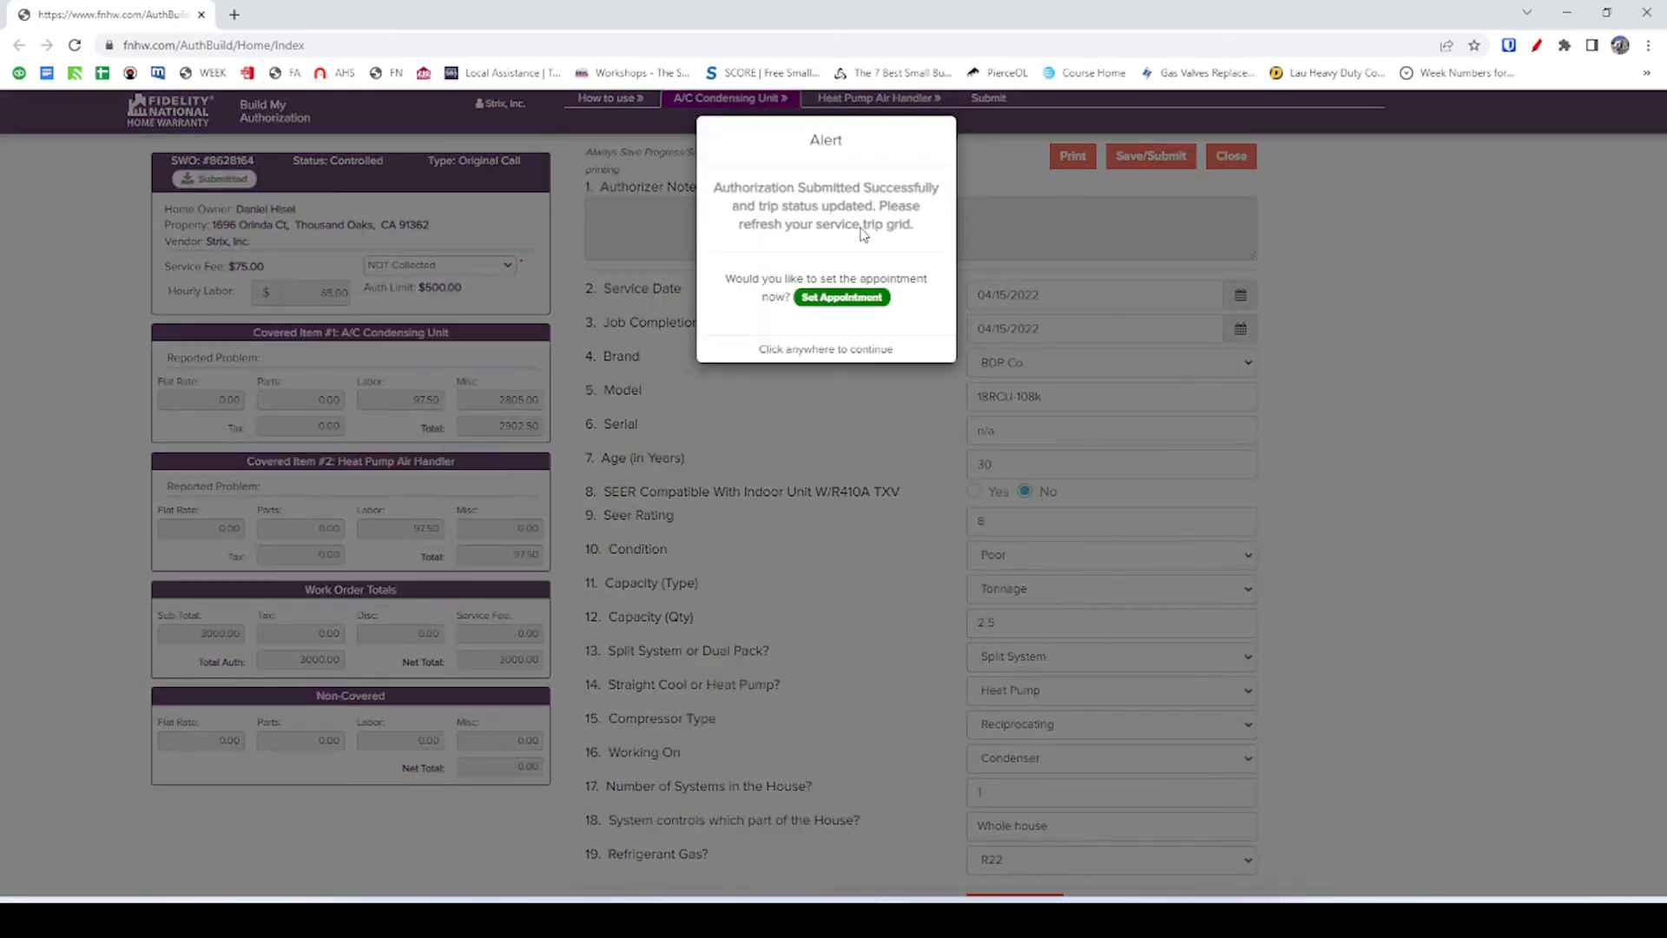
# Dismiss the submission success alert and close the AuthBuilder window.
pyautogui.click(812, 372)
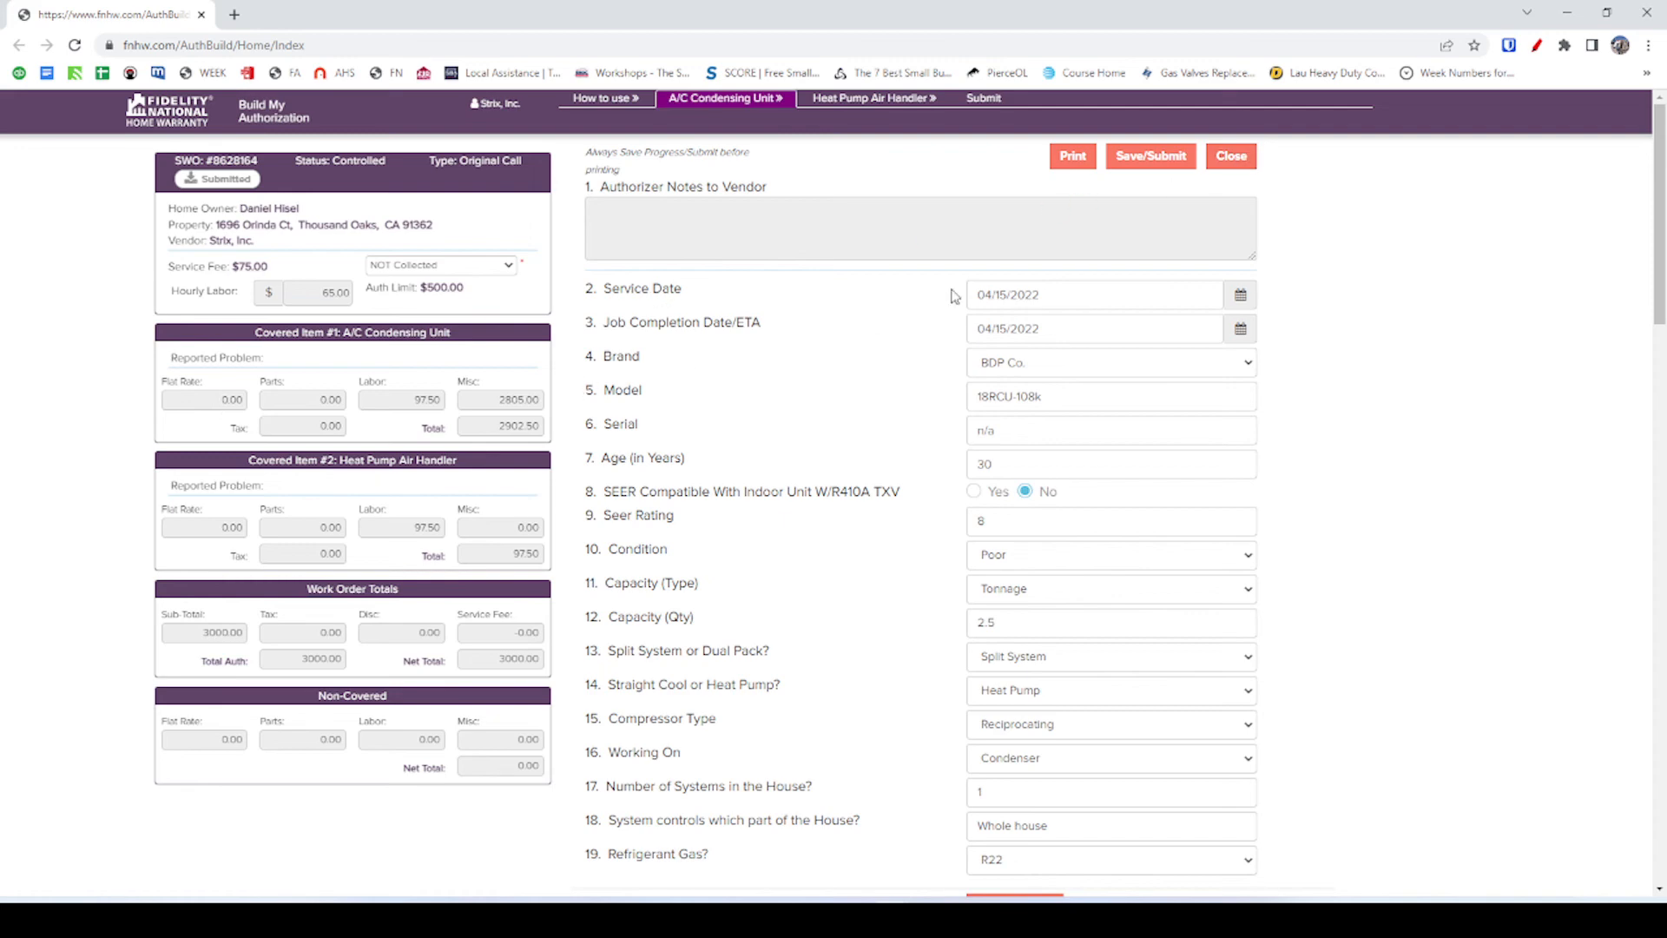
pyautogui.click(1231, 156)
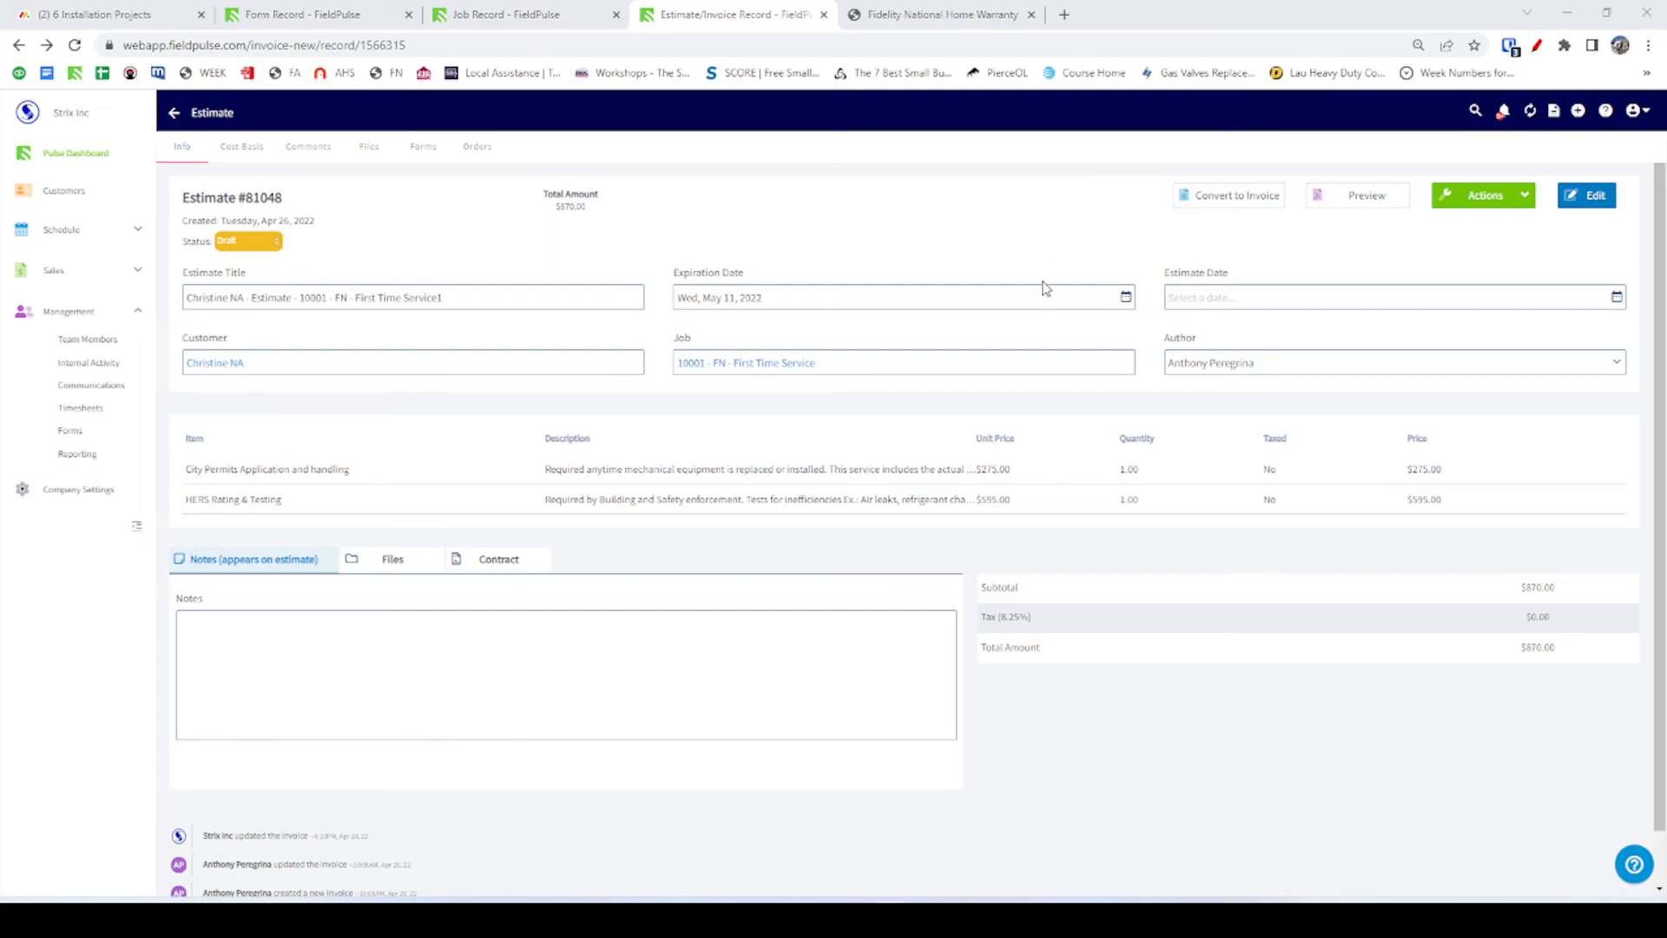
# Recheck the team chat request, then refresh the warranty portal and return to its Work Orders list.
pyautogui.hotkey('alt', 'Tab')
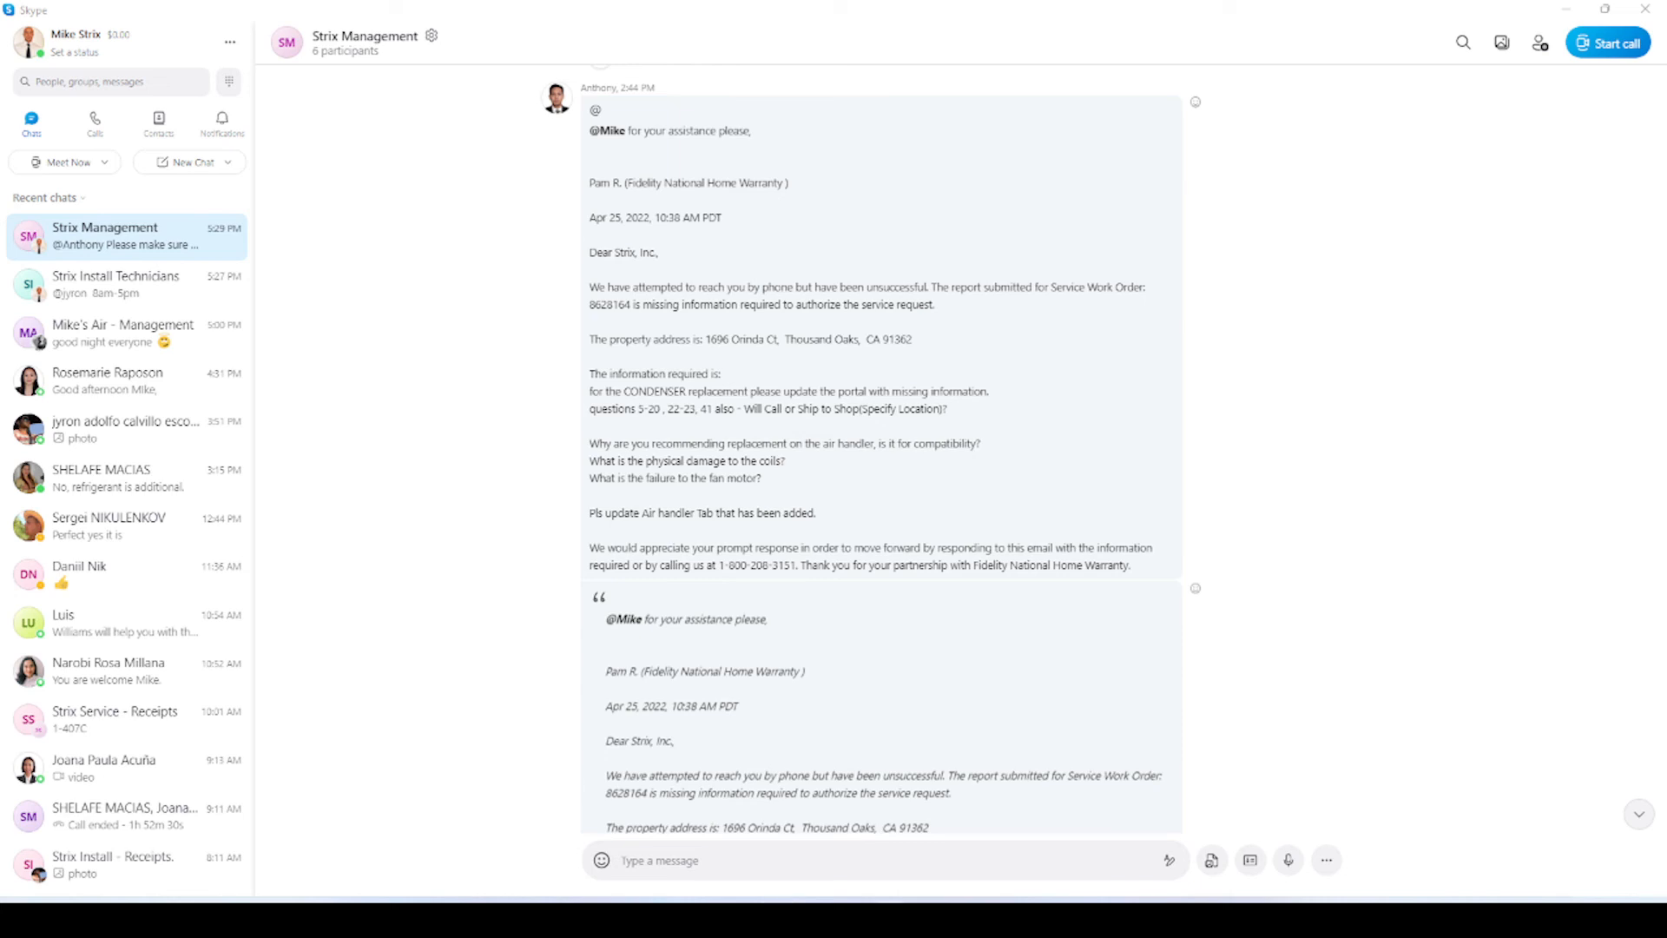
pyautogui.hotkey('alt', 'Tab')
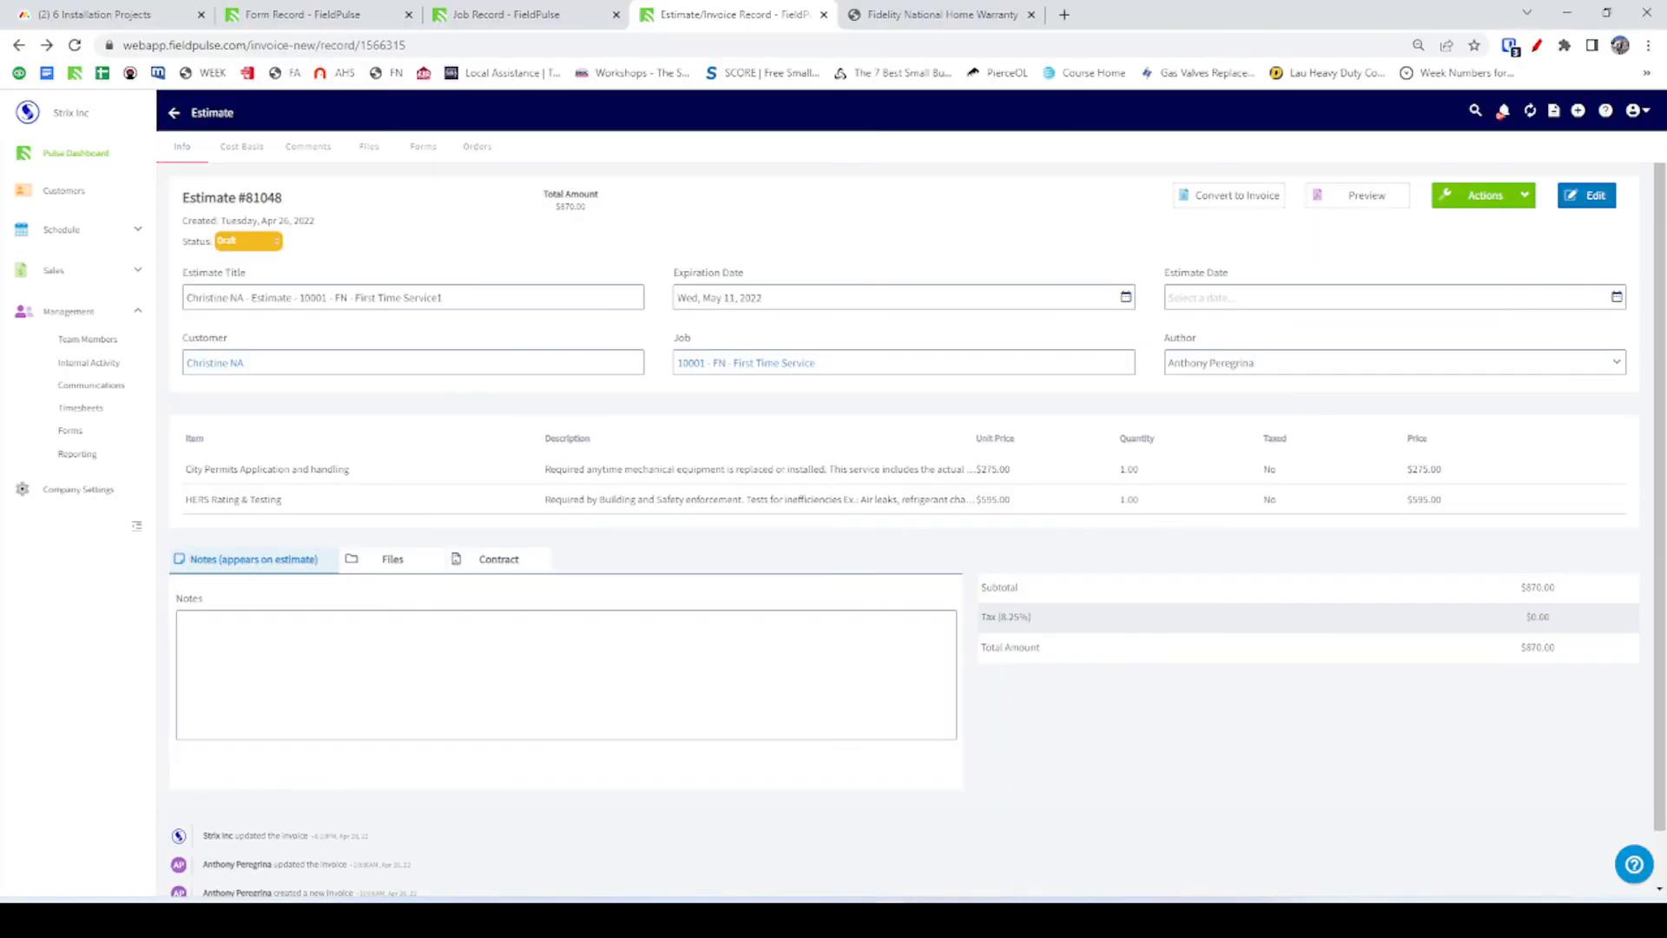
pyautogui.click(926, 15)
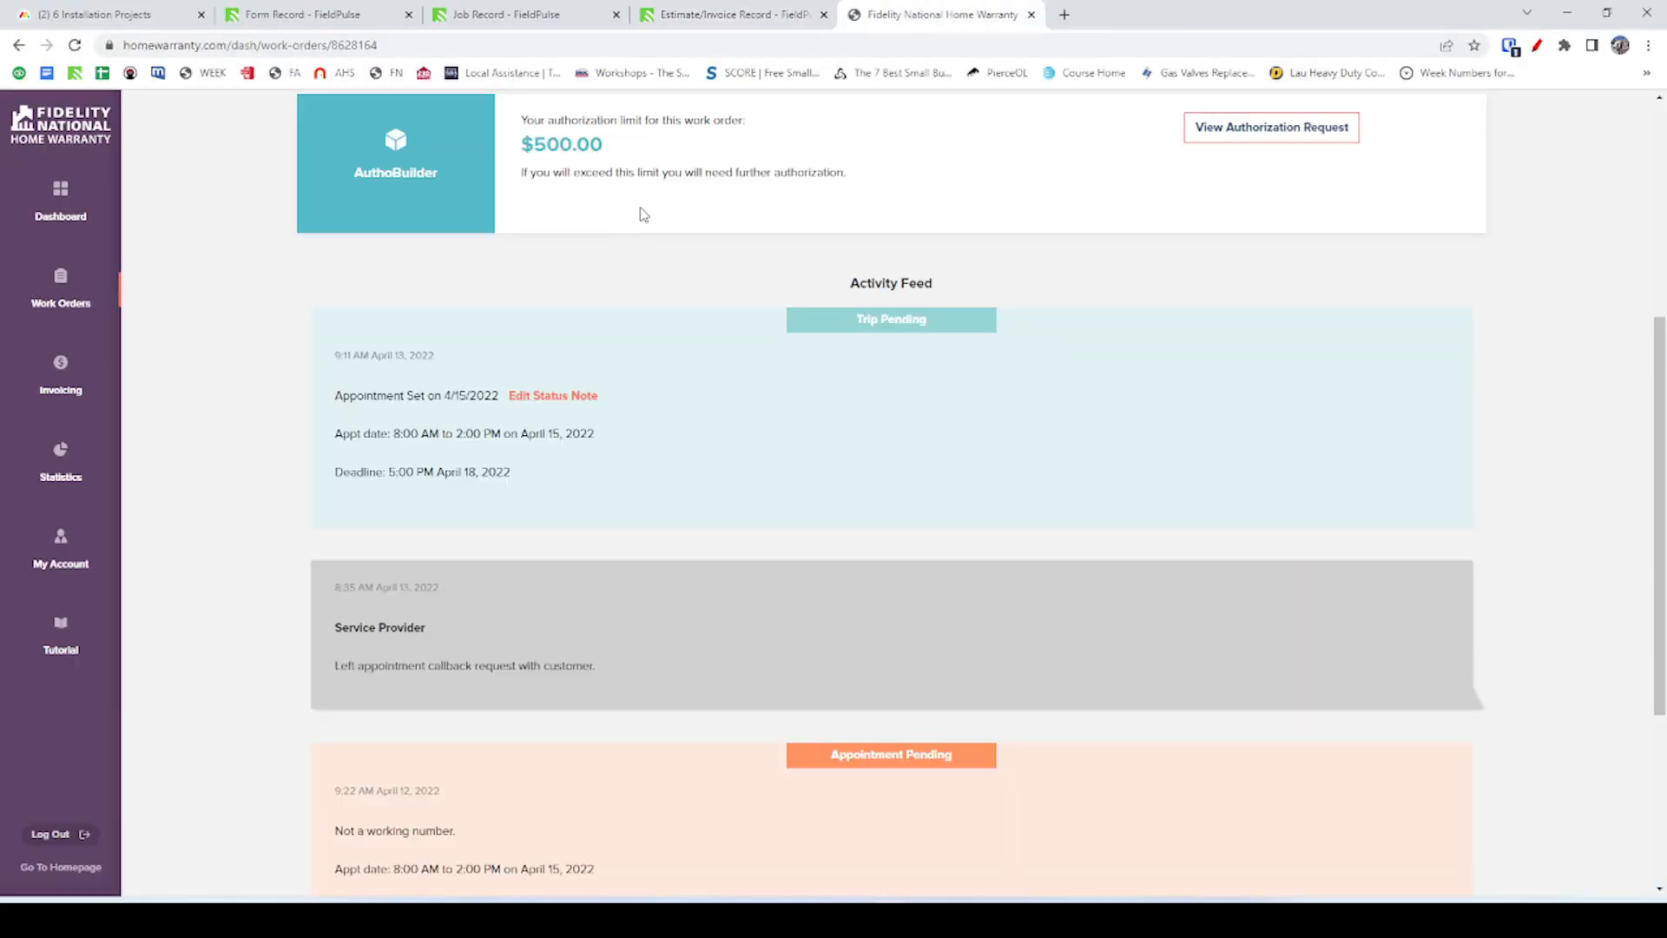
pyautogui.click(75, 44)
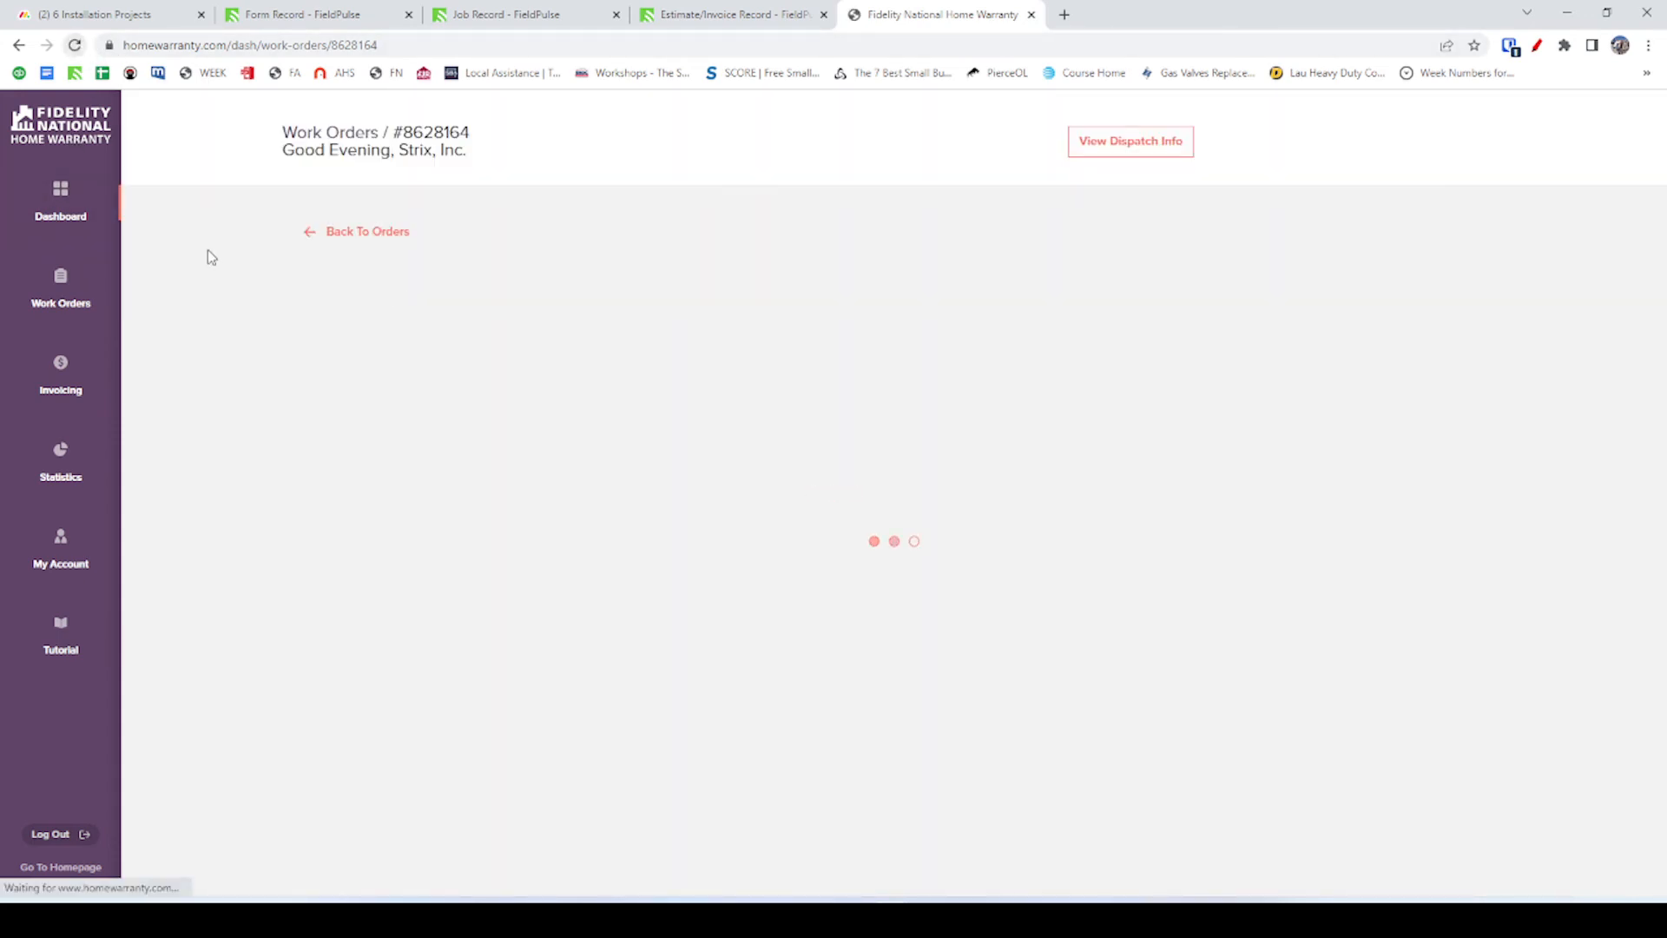
pyautogui.click(333, 238)
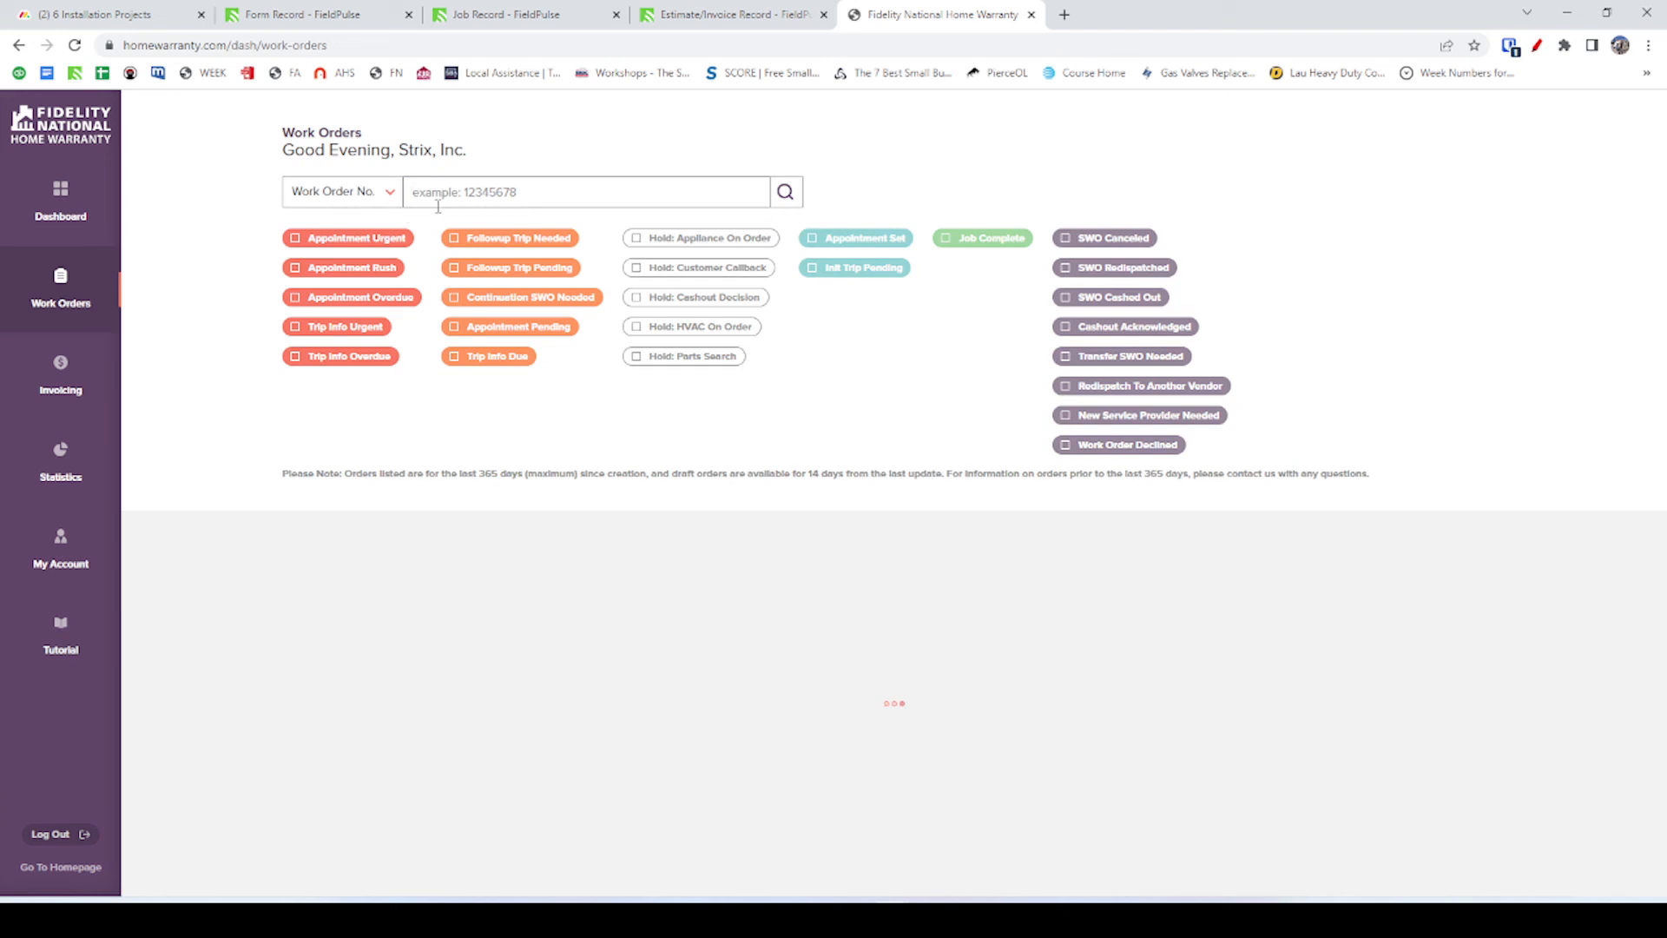
# Copy the street address from the customer's FieldPulse record and open the portal's search type choices.
pyautogui.click(729, 15)
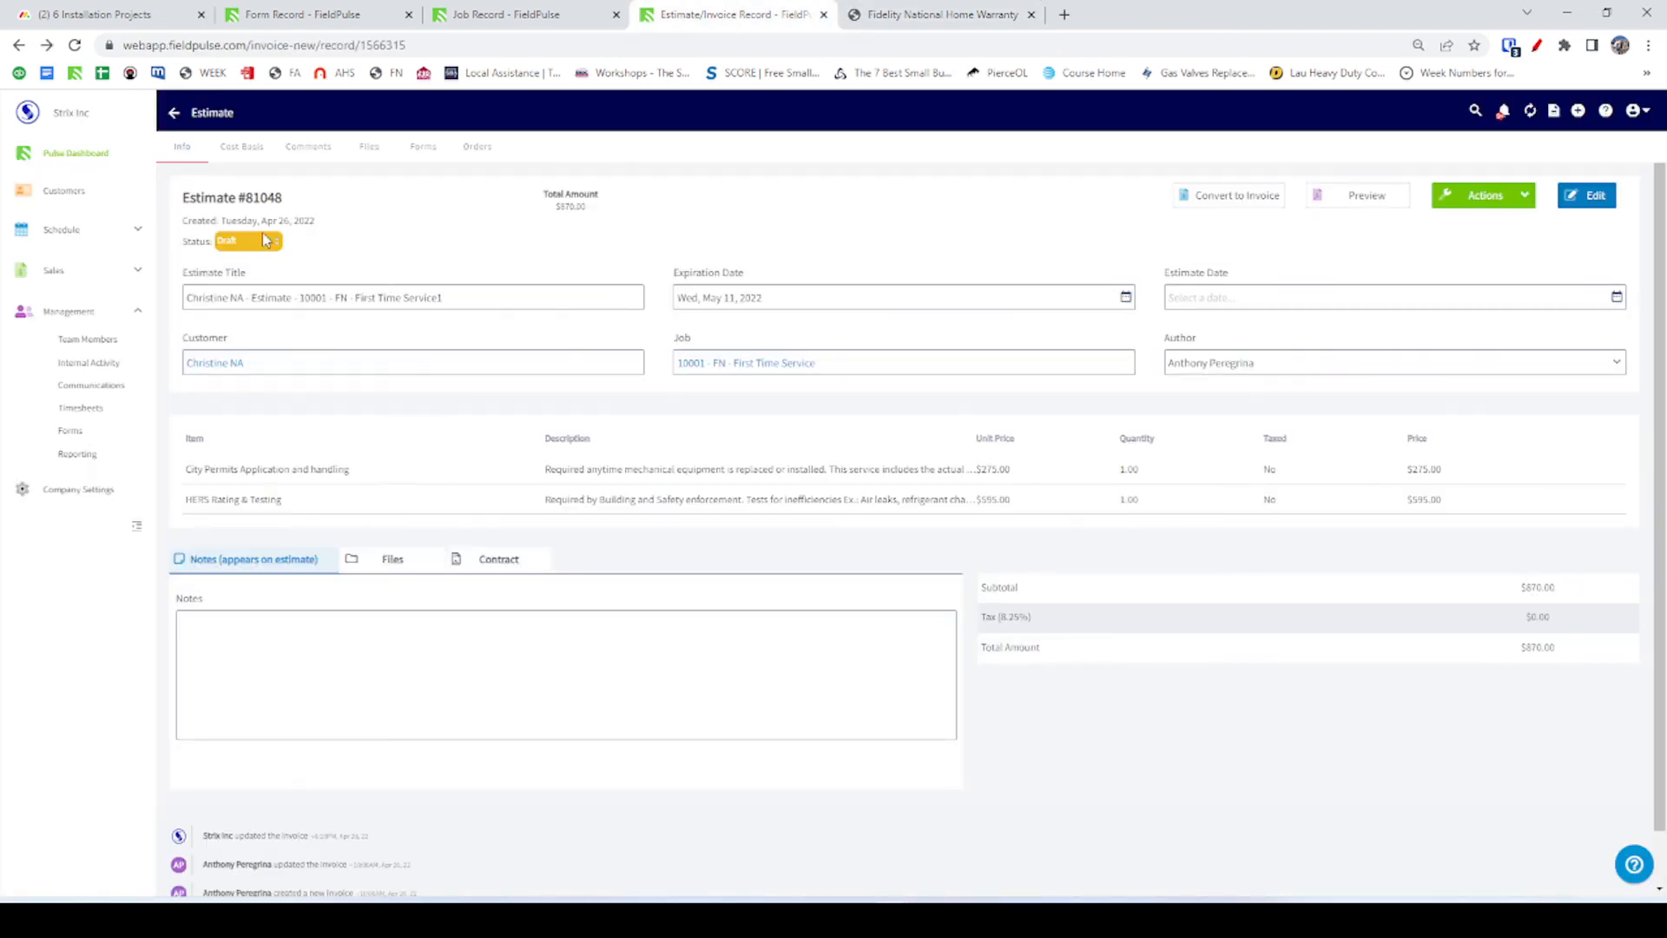
pyautogui.click(197, 363)
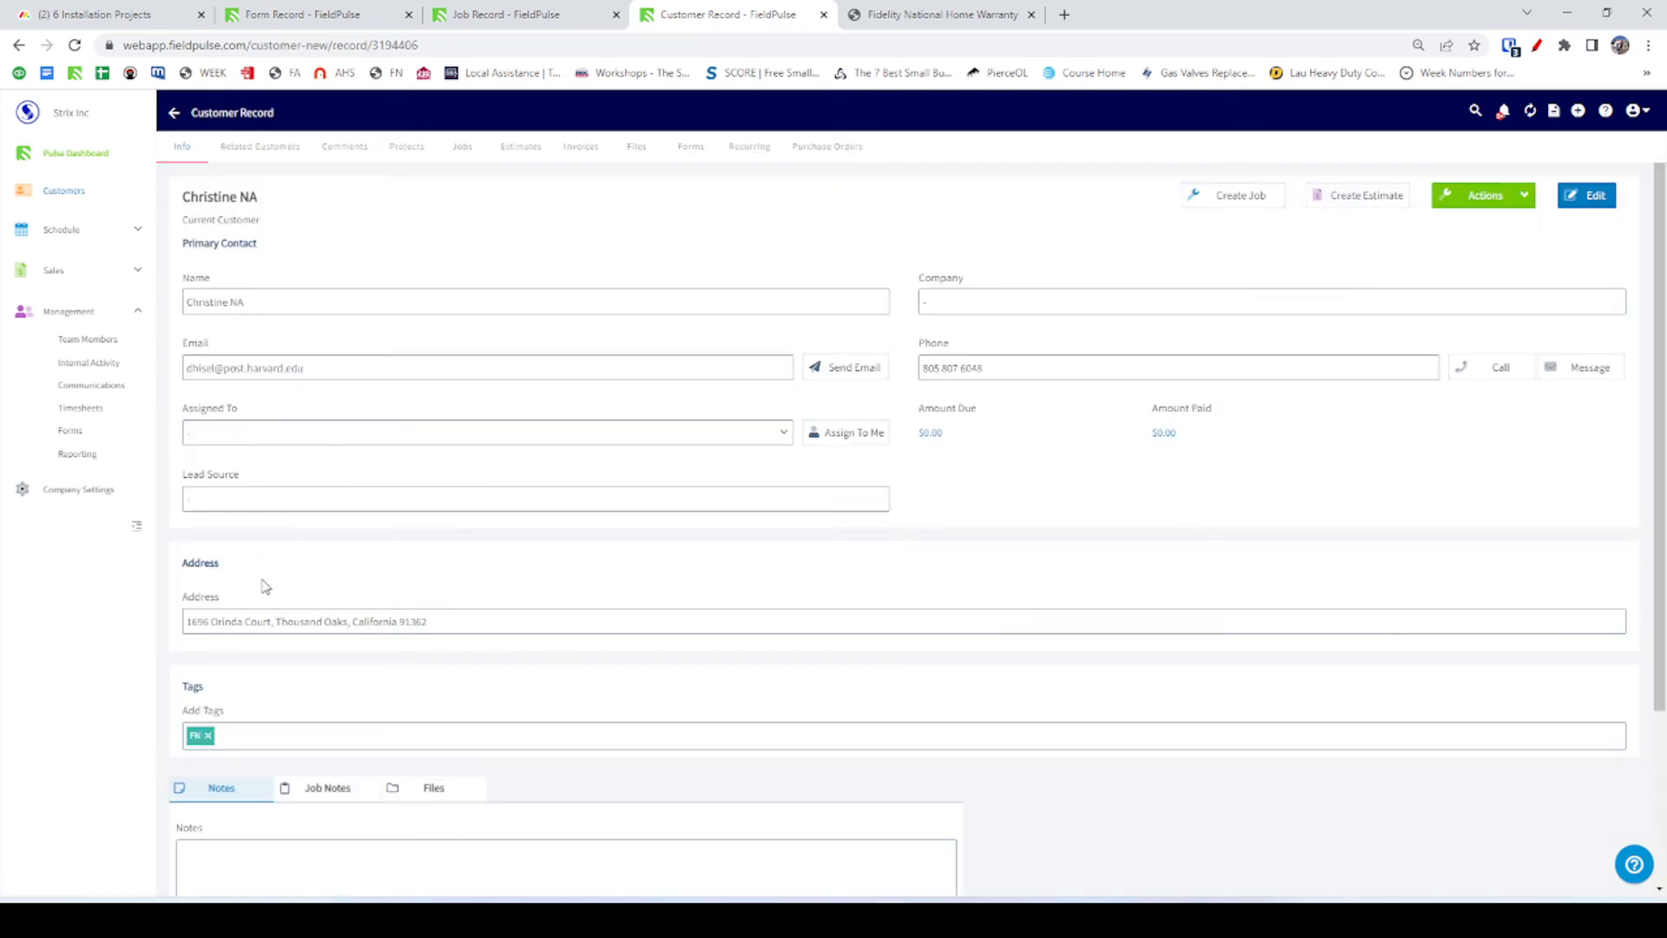
pyautogui.doubleClick(202, 631)
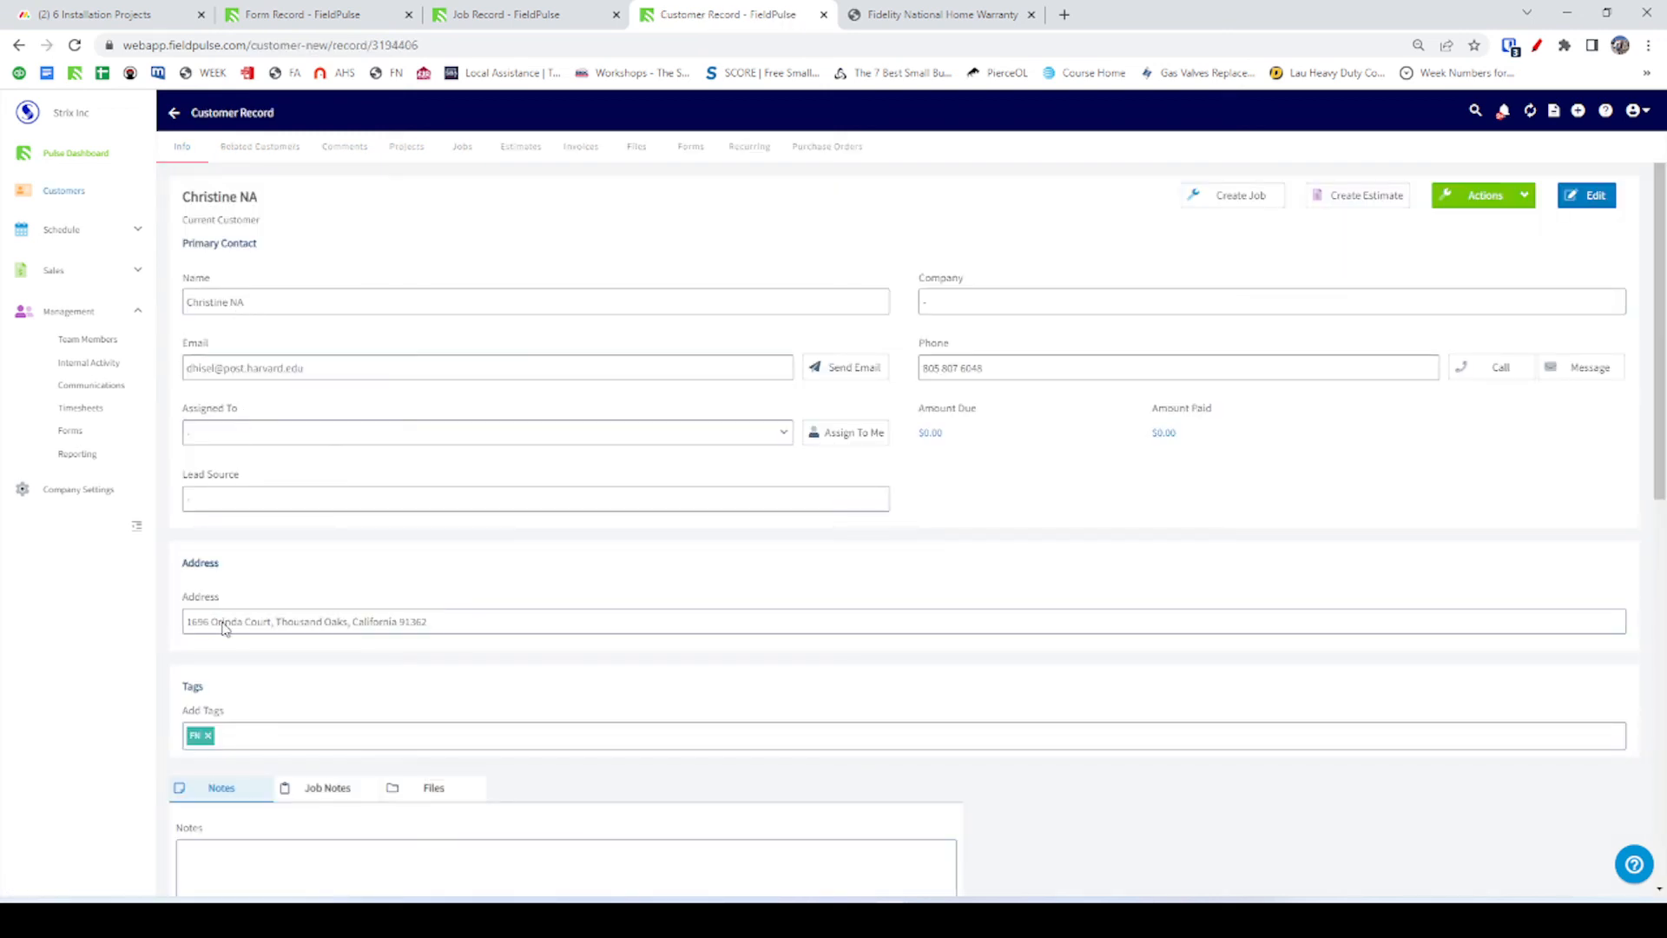
pyautogui.moveTo(223, 625); pyautogui.dragTo(183, 629)
pyautogui.hotkey('ctrl', 'c')
pyautogui.hotkey('ctrl', 'Tab')
pyautogui.click(348, 204)
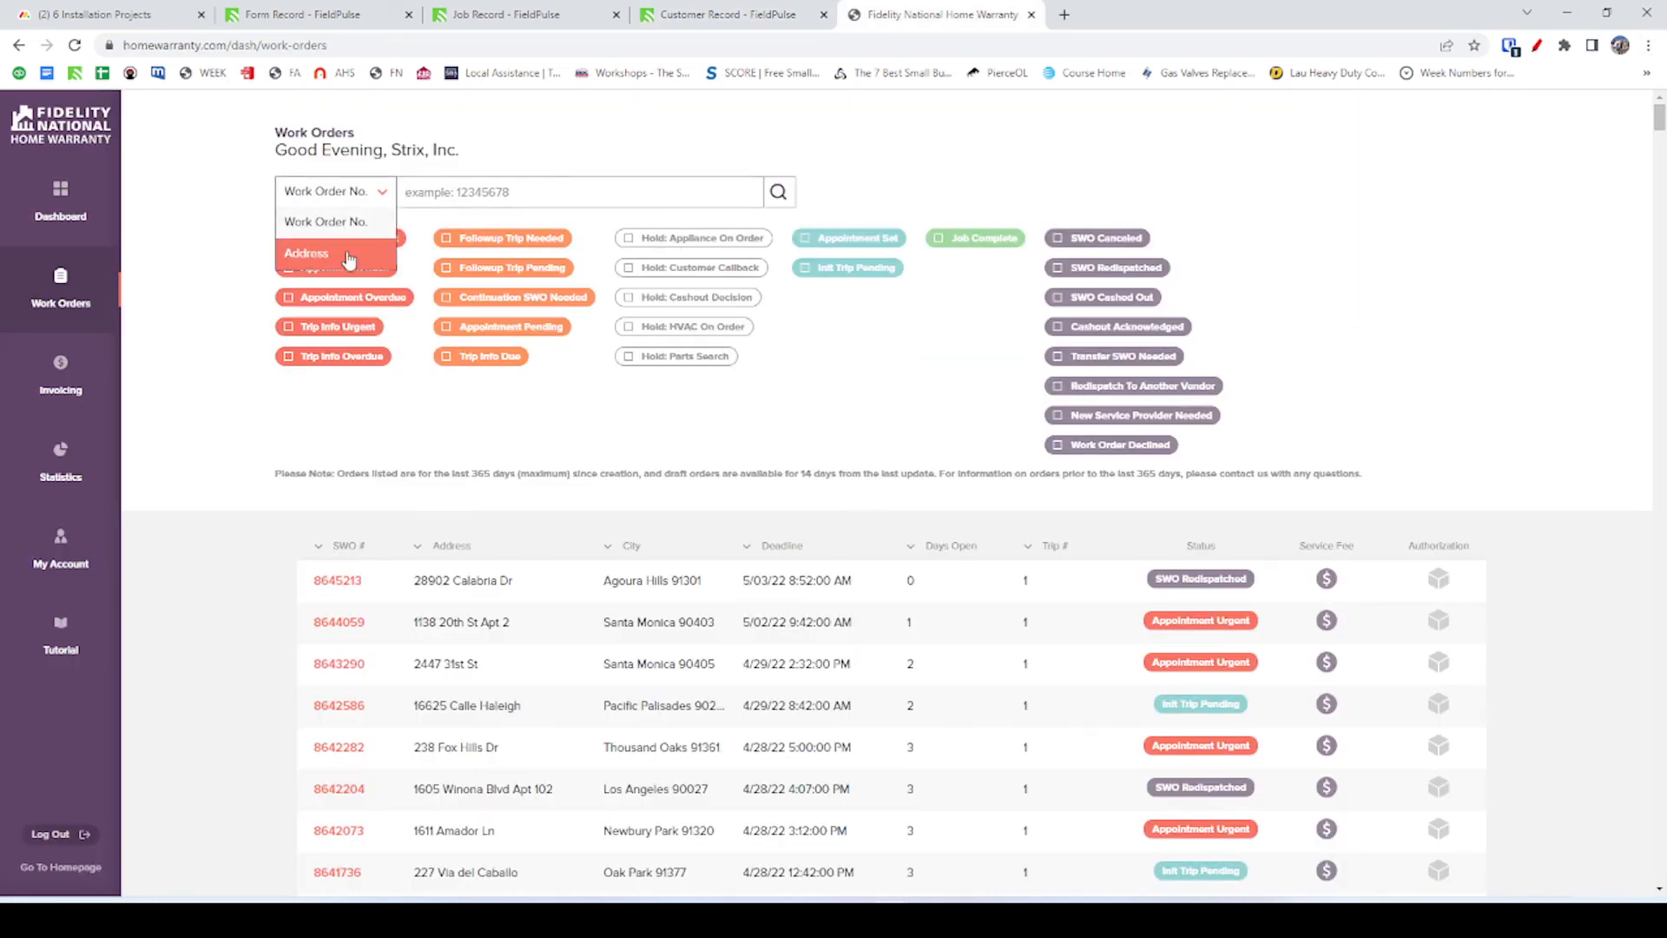
# Search the portal's work orders by Address using the copied street address.
pyautogui.click(347, 252)
pyautogui.click(536, 194)
pyautogui.hotkey('ctrl', 'v')
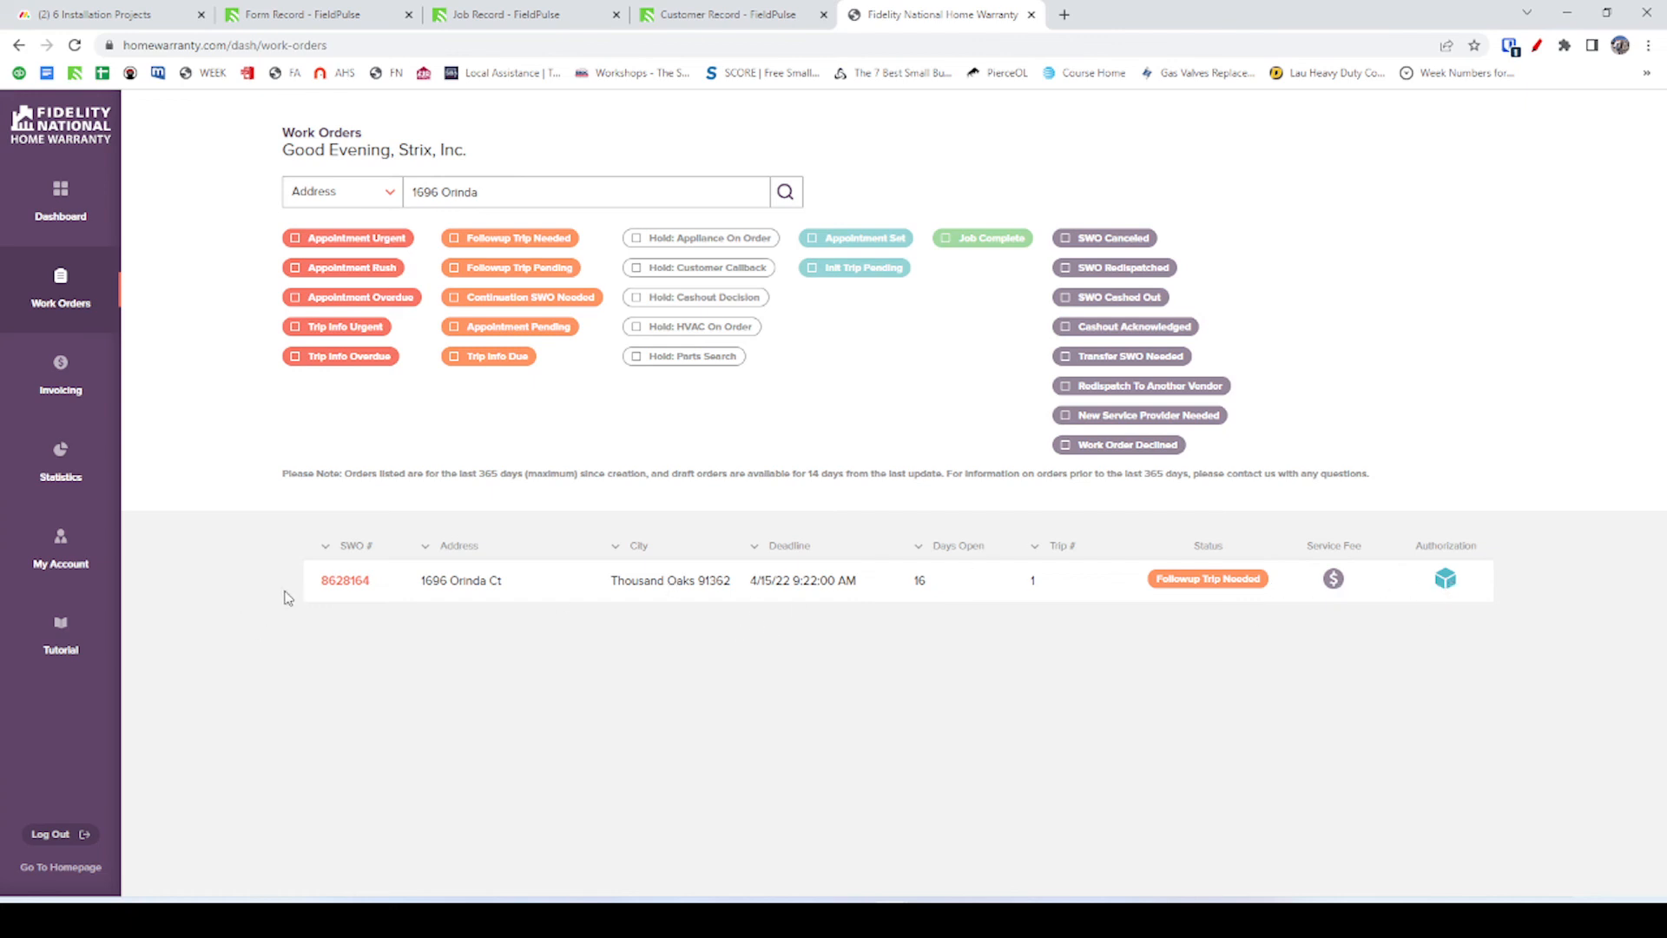
# Open the matching work order's details, review its Activity Feed, and view its authorization request.
pyautogui.click(343, 583)
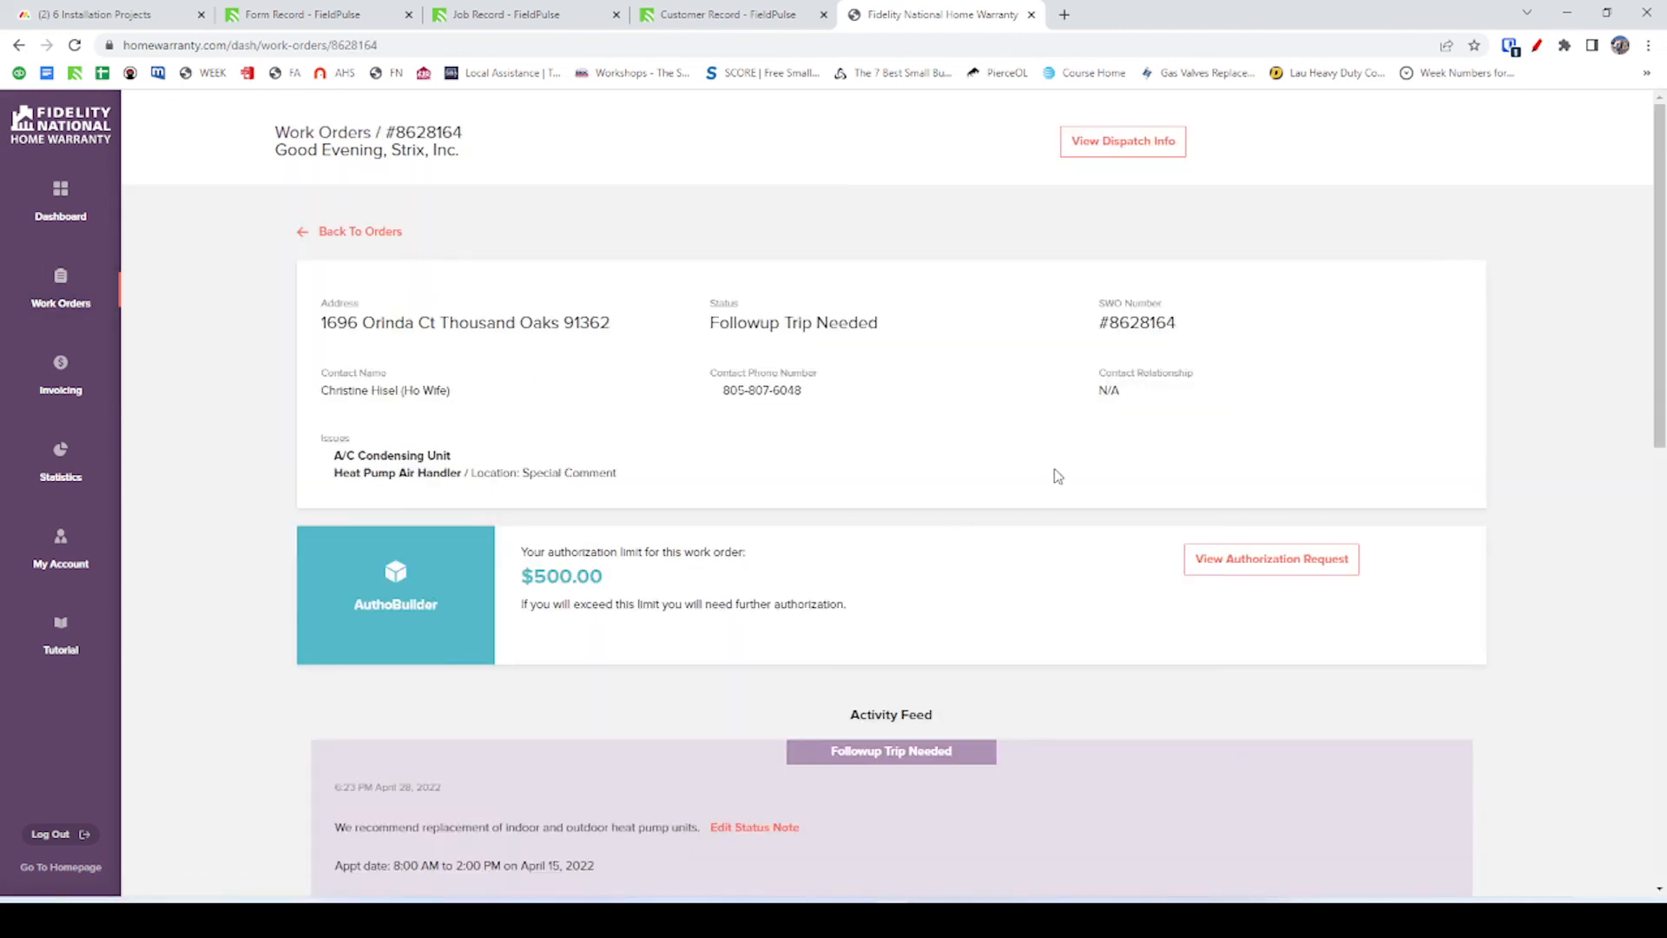
pyautogui.scroll(-3, 1120, 612)
pyautogui.scroll(-3, 1007, 632)
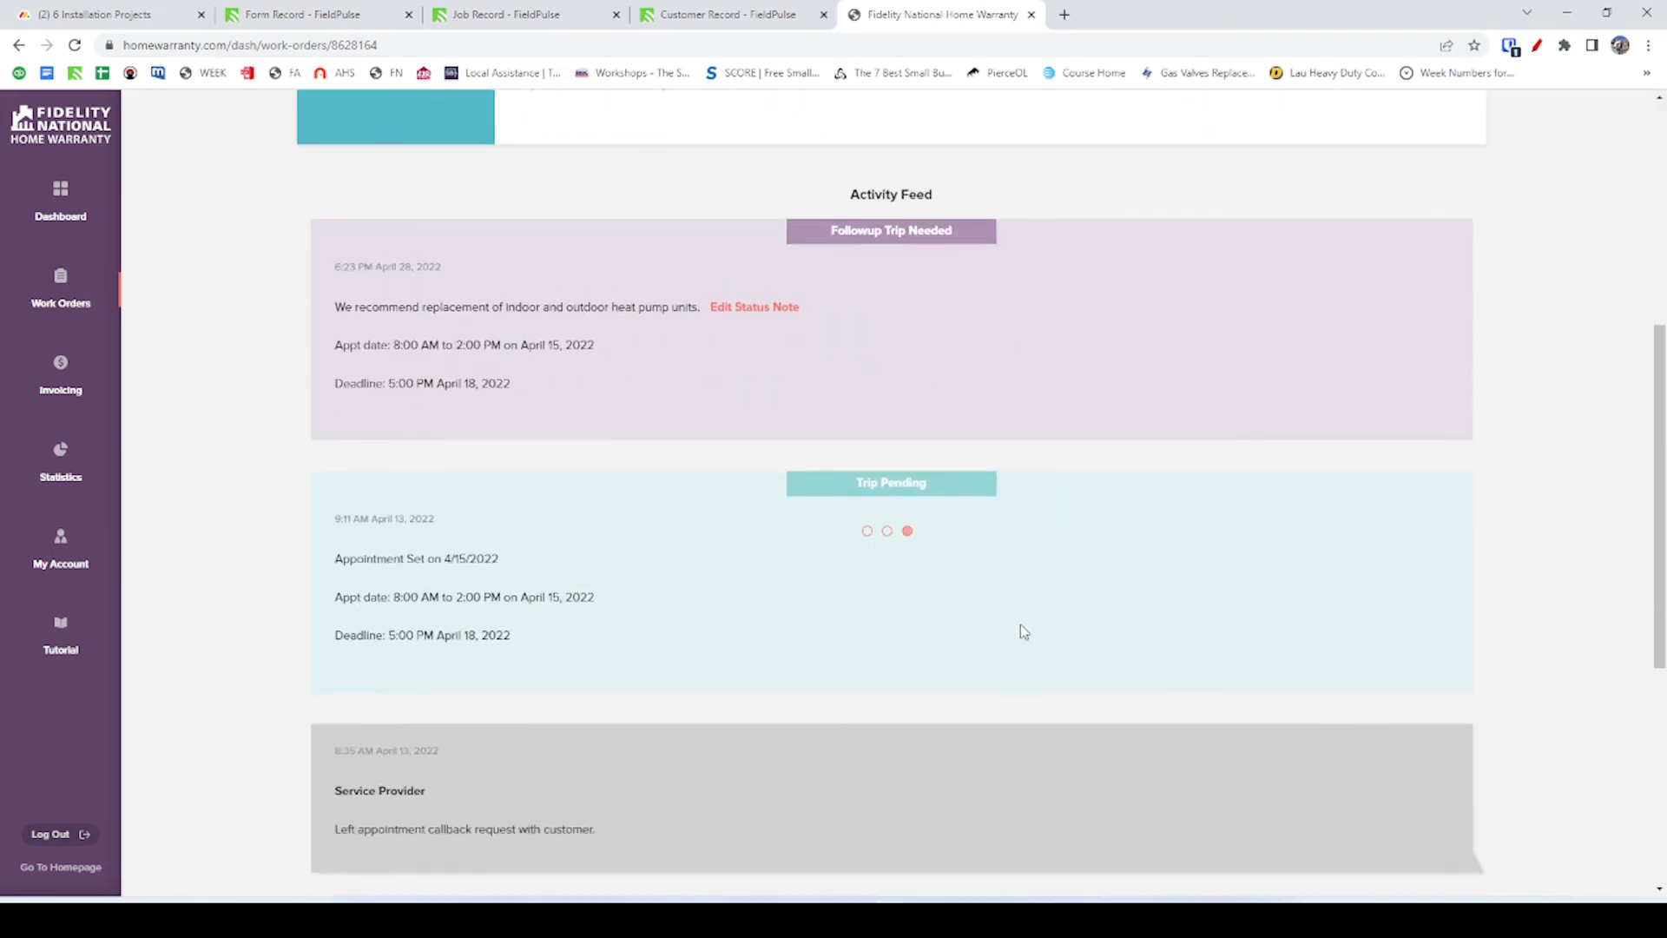
pyautogui.scroll(-4, 972, 588)
pyautogui.scroll(-2, 972, 577)
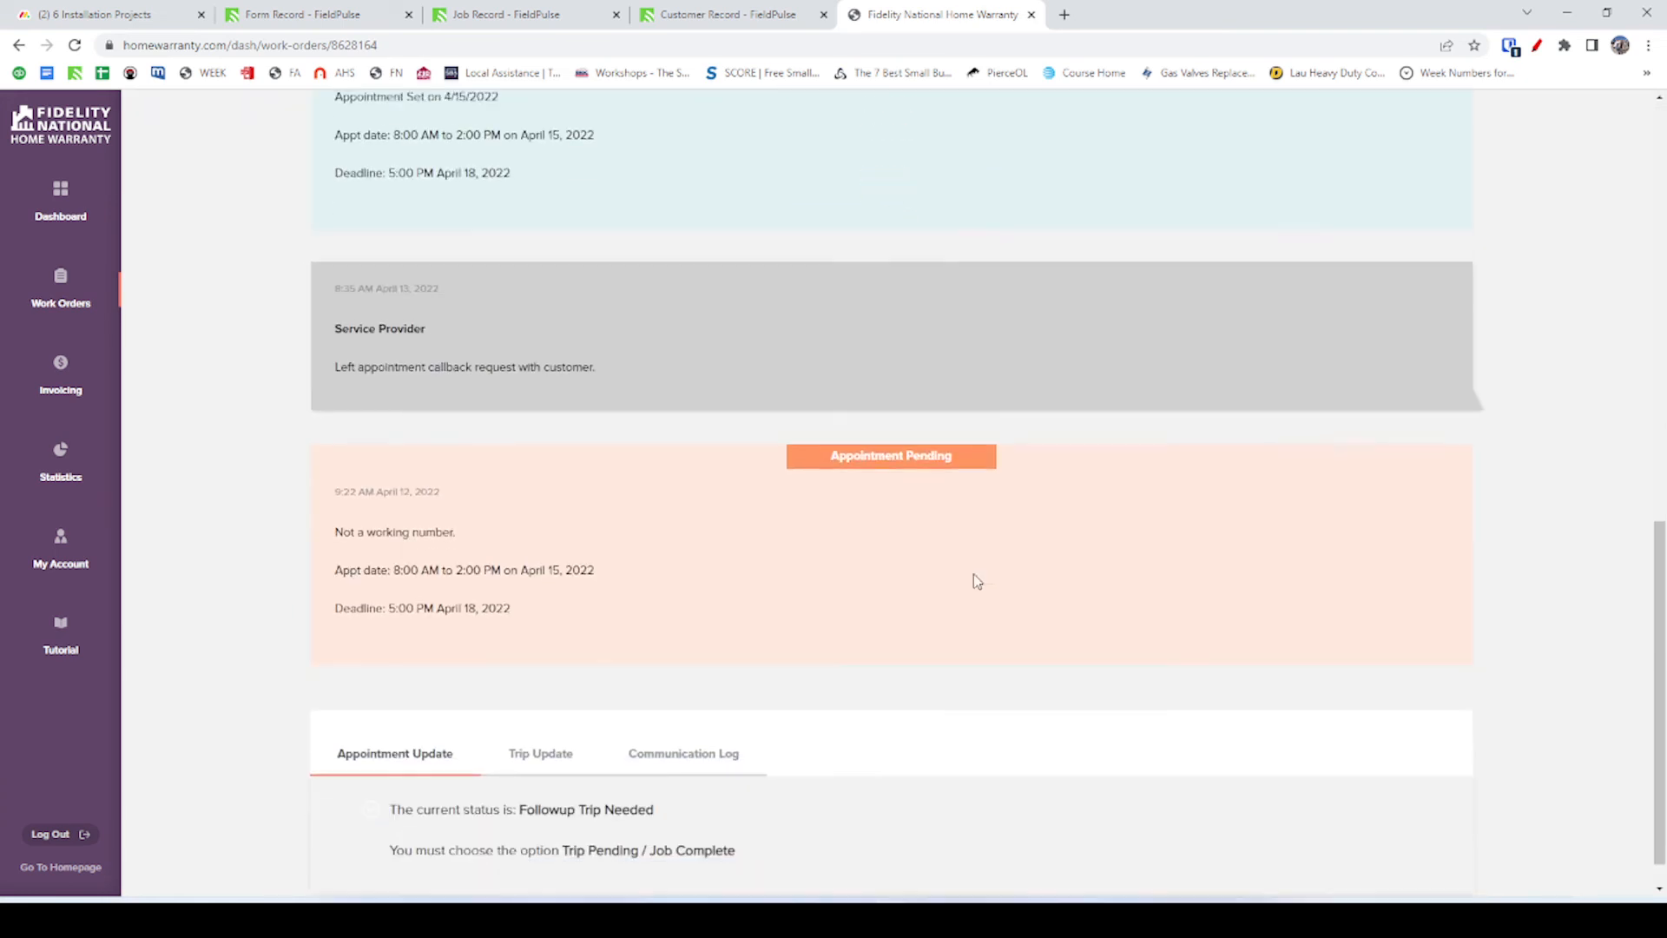
pyautogui.scroll(8, 1092, 450)
pyautogui.click(1240, 249)
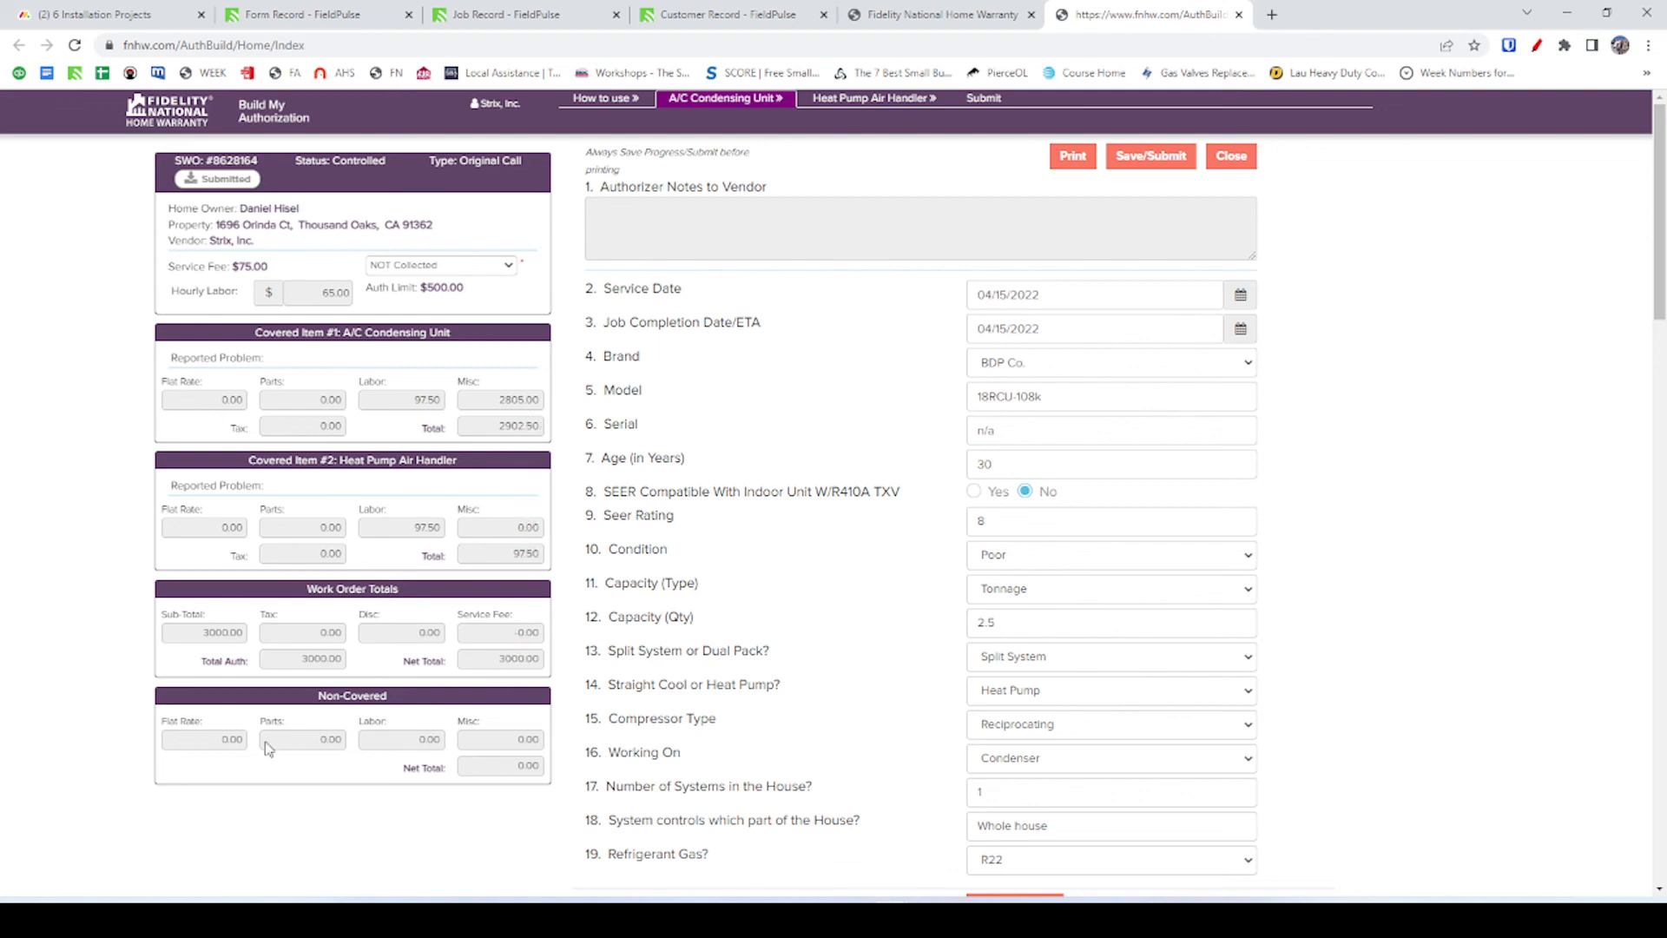
# Scroll through the A/C Condensing Unit form to question 44, then close AuthBuilder.
pyautogui.scroll(-14, 759, 602)
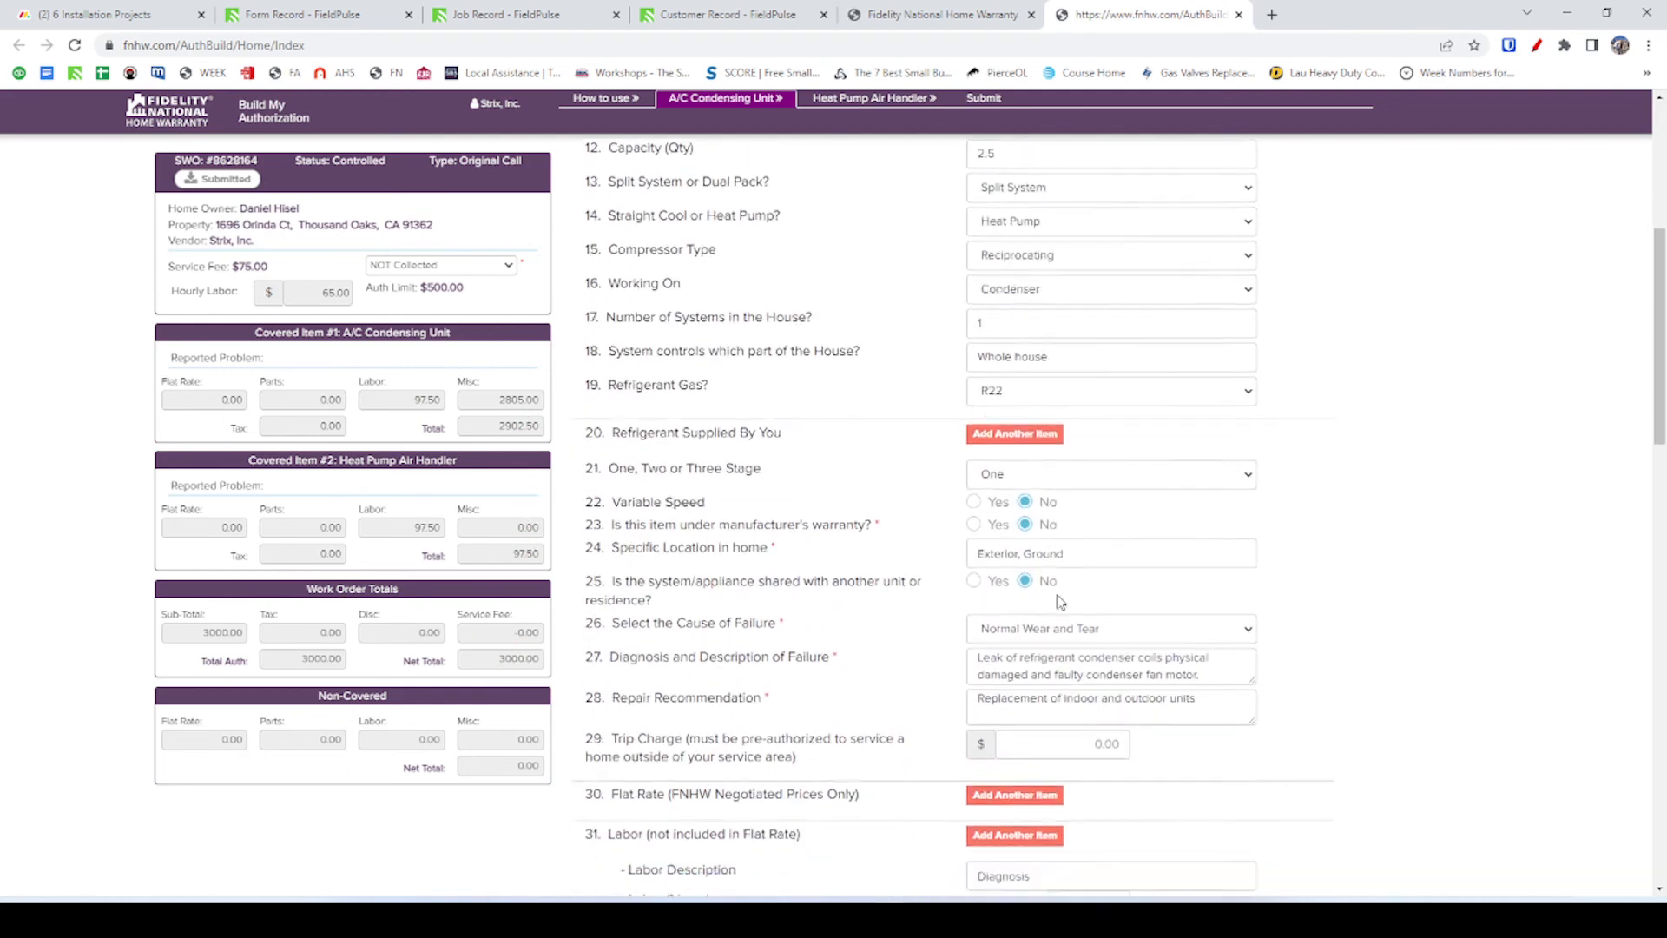
pyautogui.scroll(-15, 1103, 603)
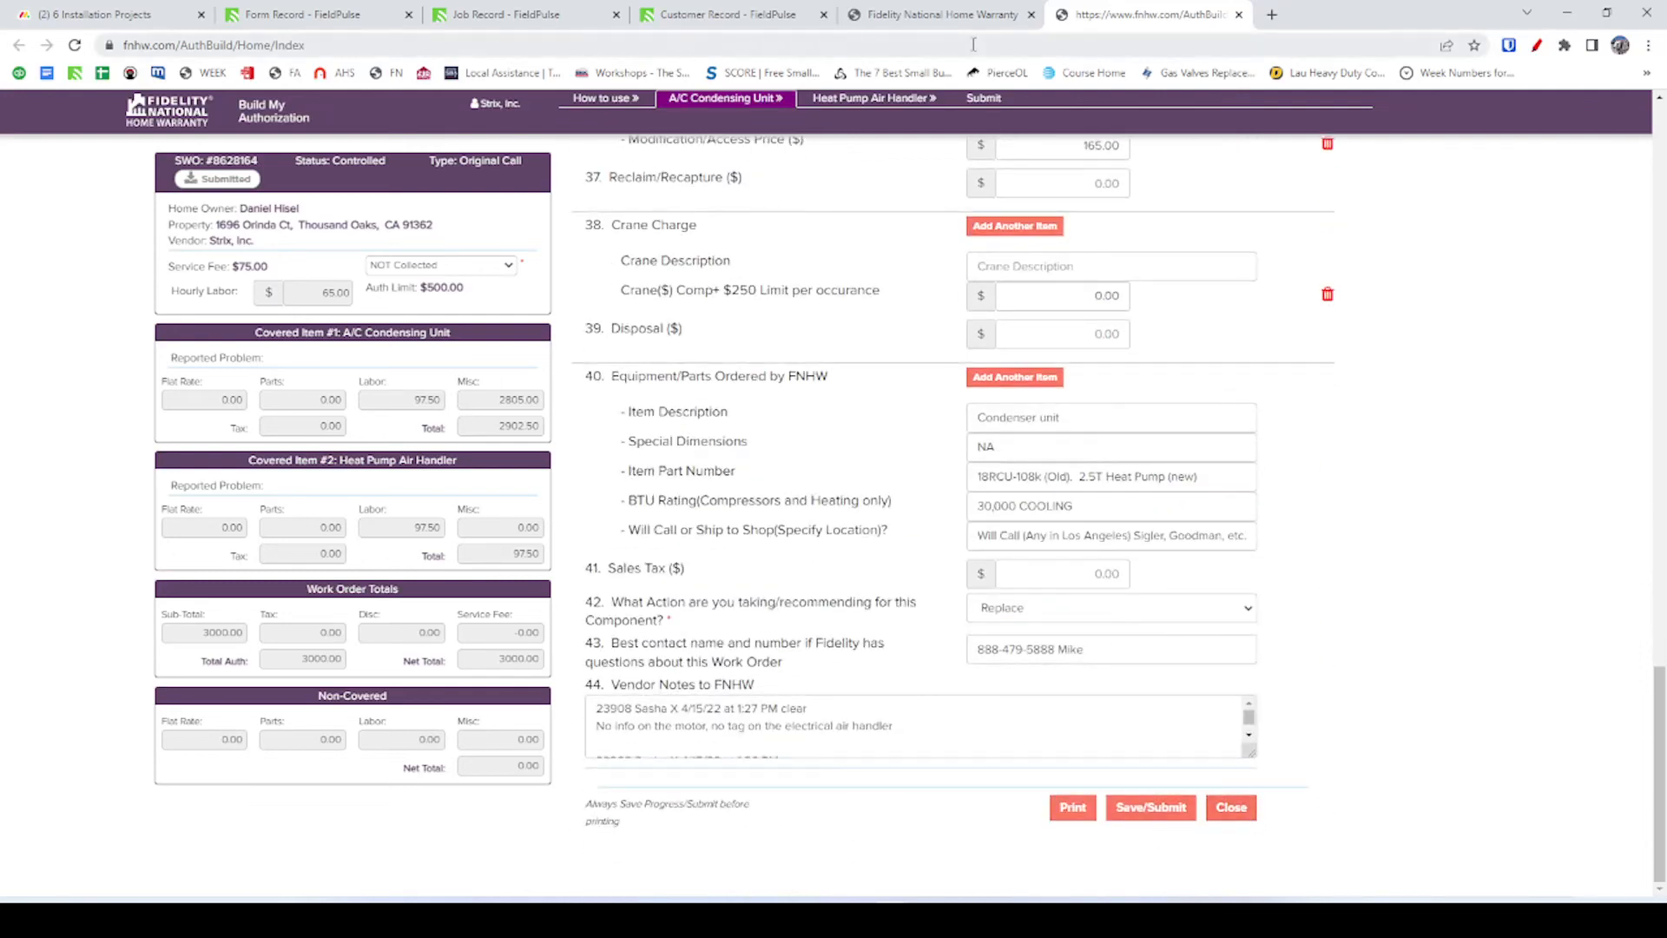
pyautogui.click(1239, 15)
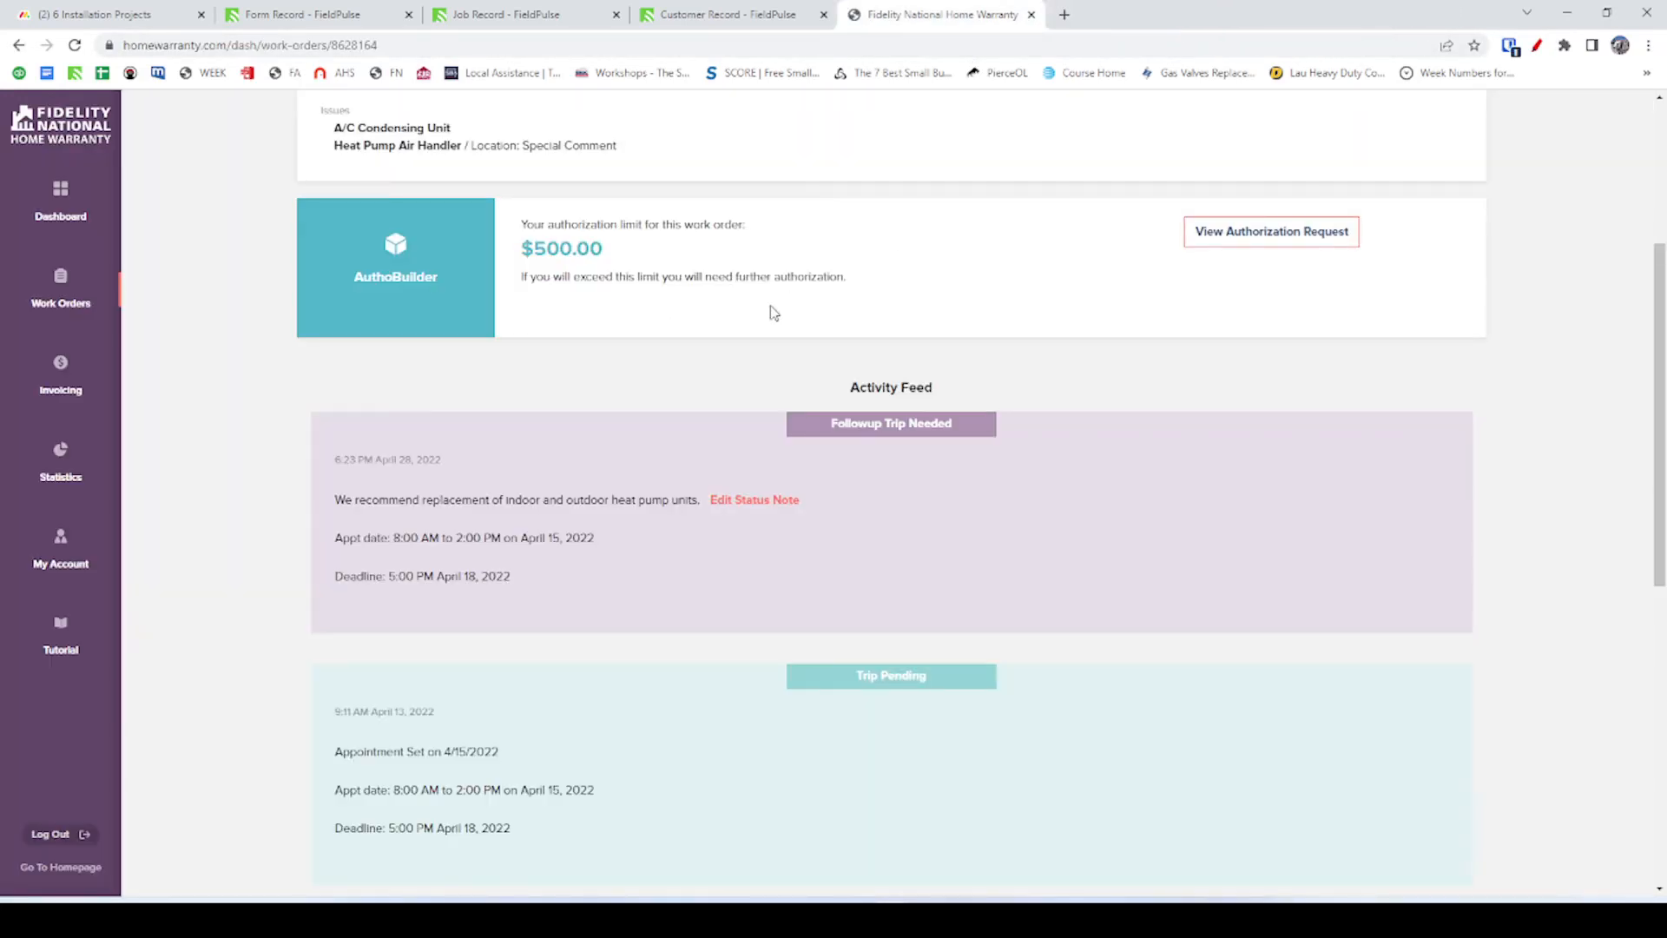
# Clear the board's selected Notes cell, then select the SWO number in the work order heading.
pyautogui.scroll(5, 1169, 307)
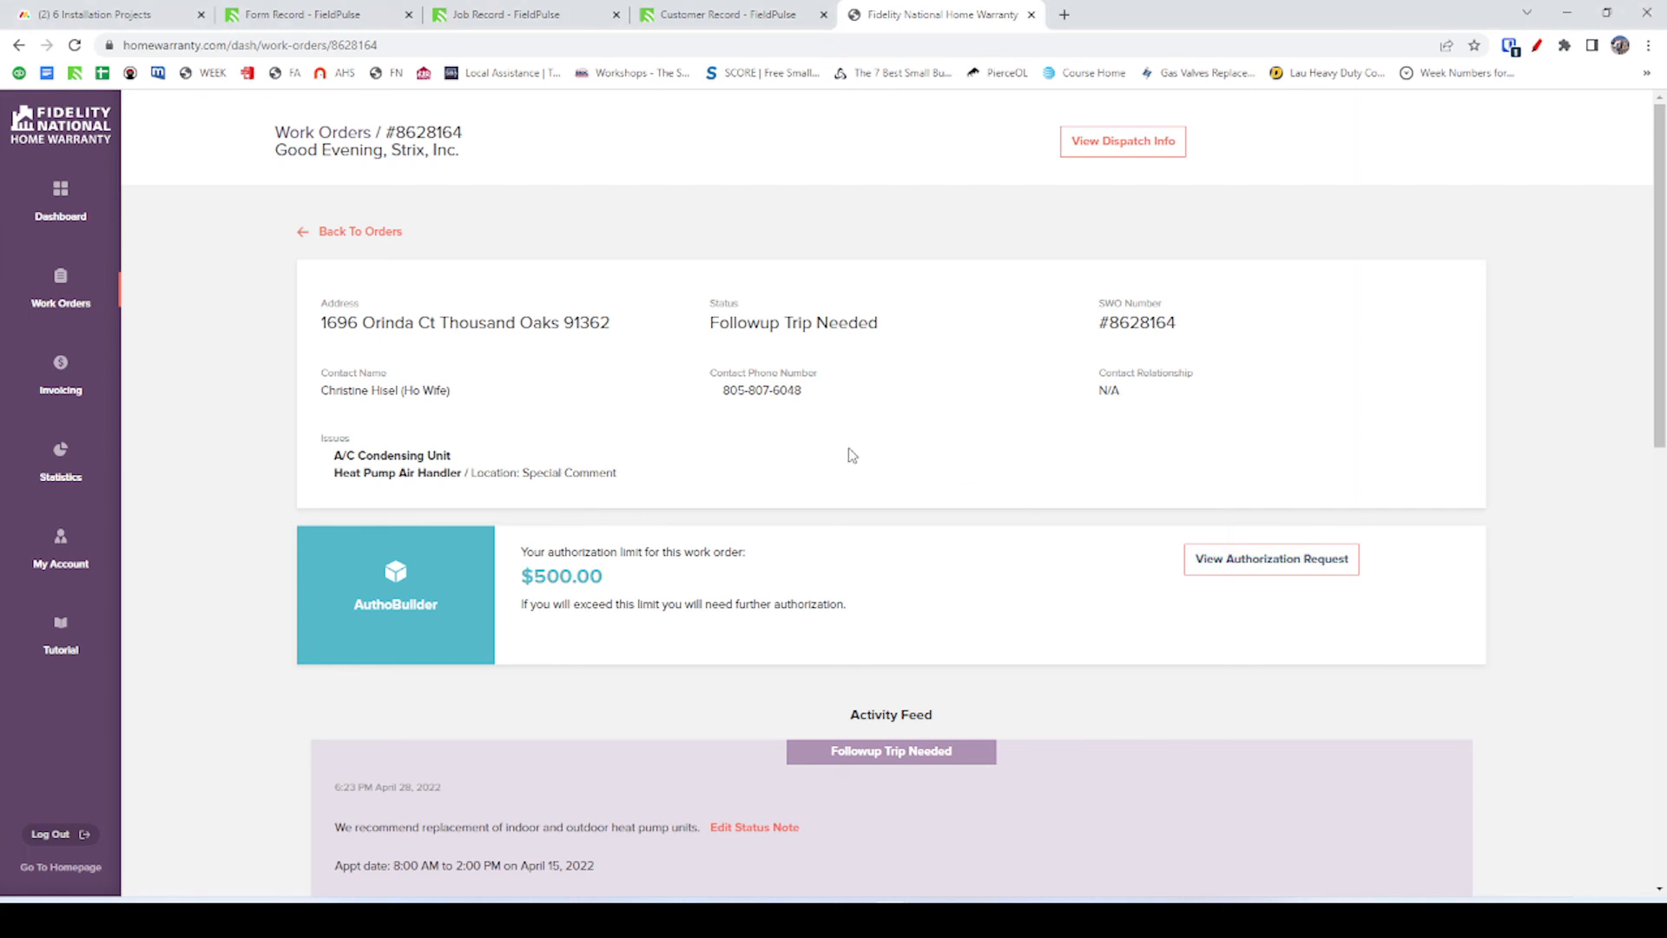
pyautogui.click(157, 15)
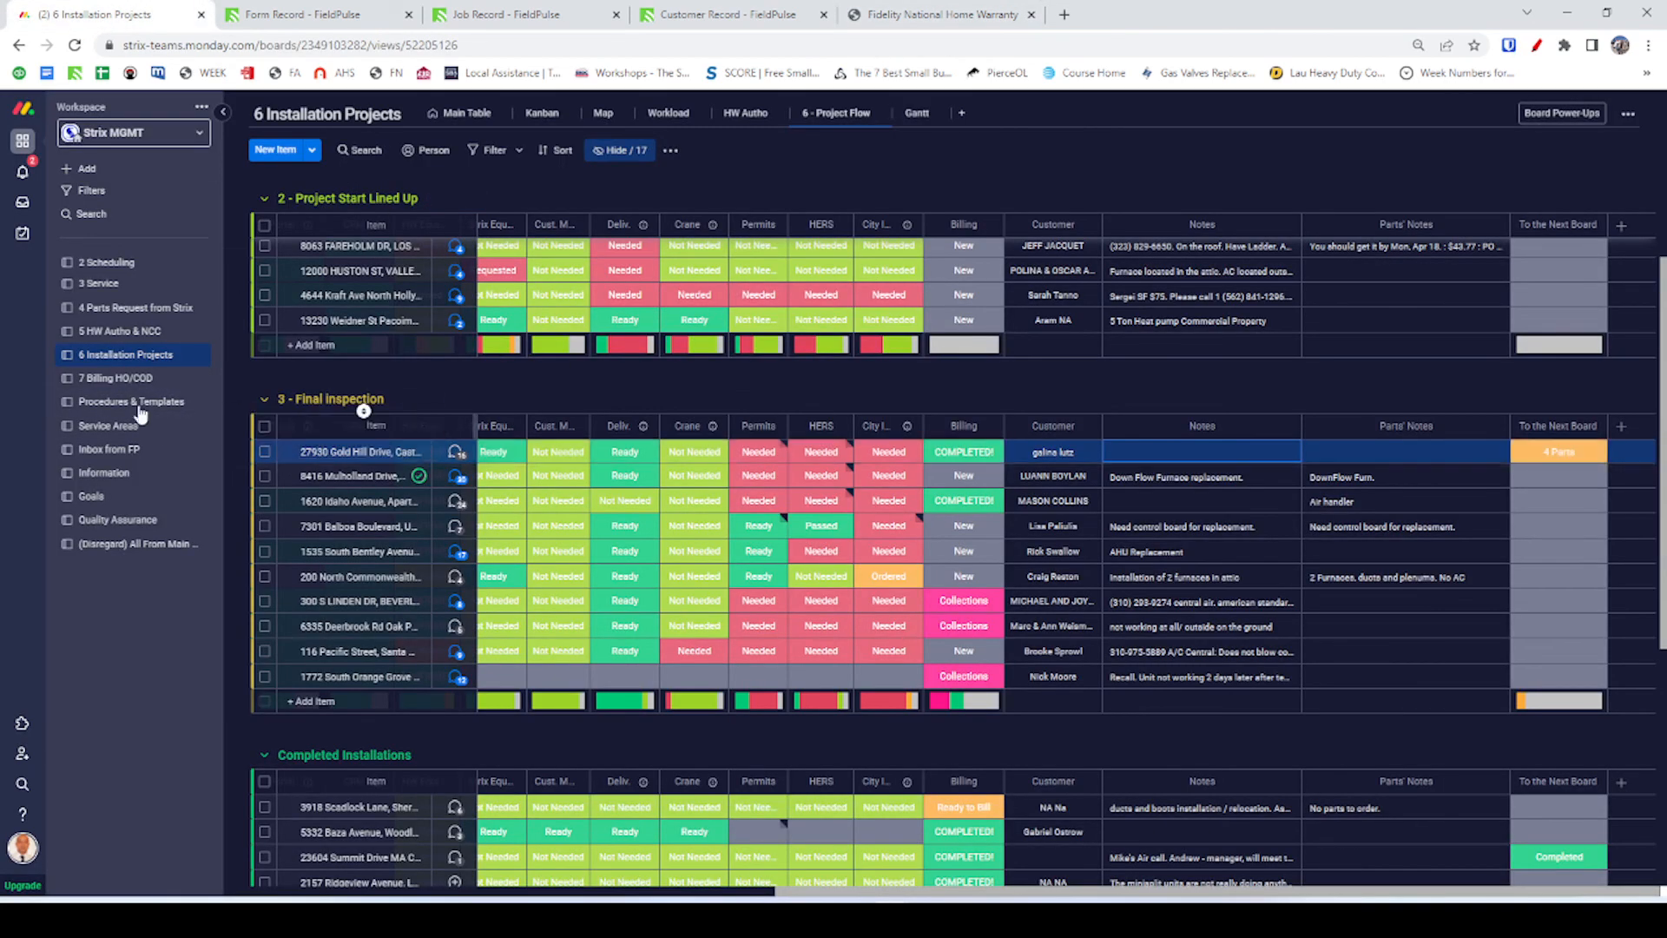
pyautogui.click(465, 373)
pyautogui.click(903, 15)
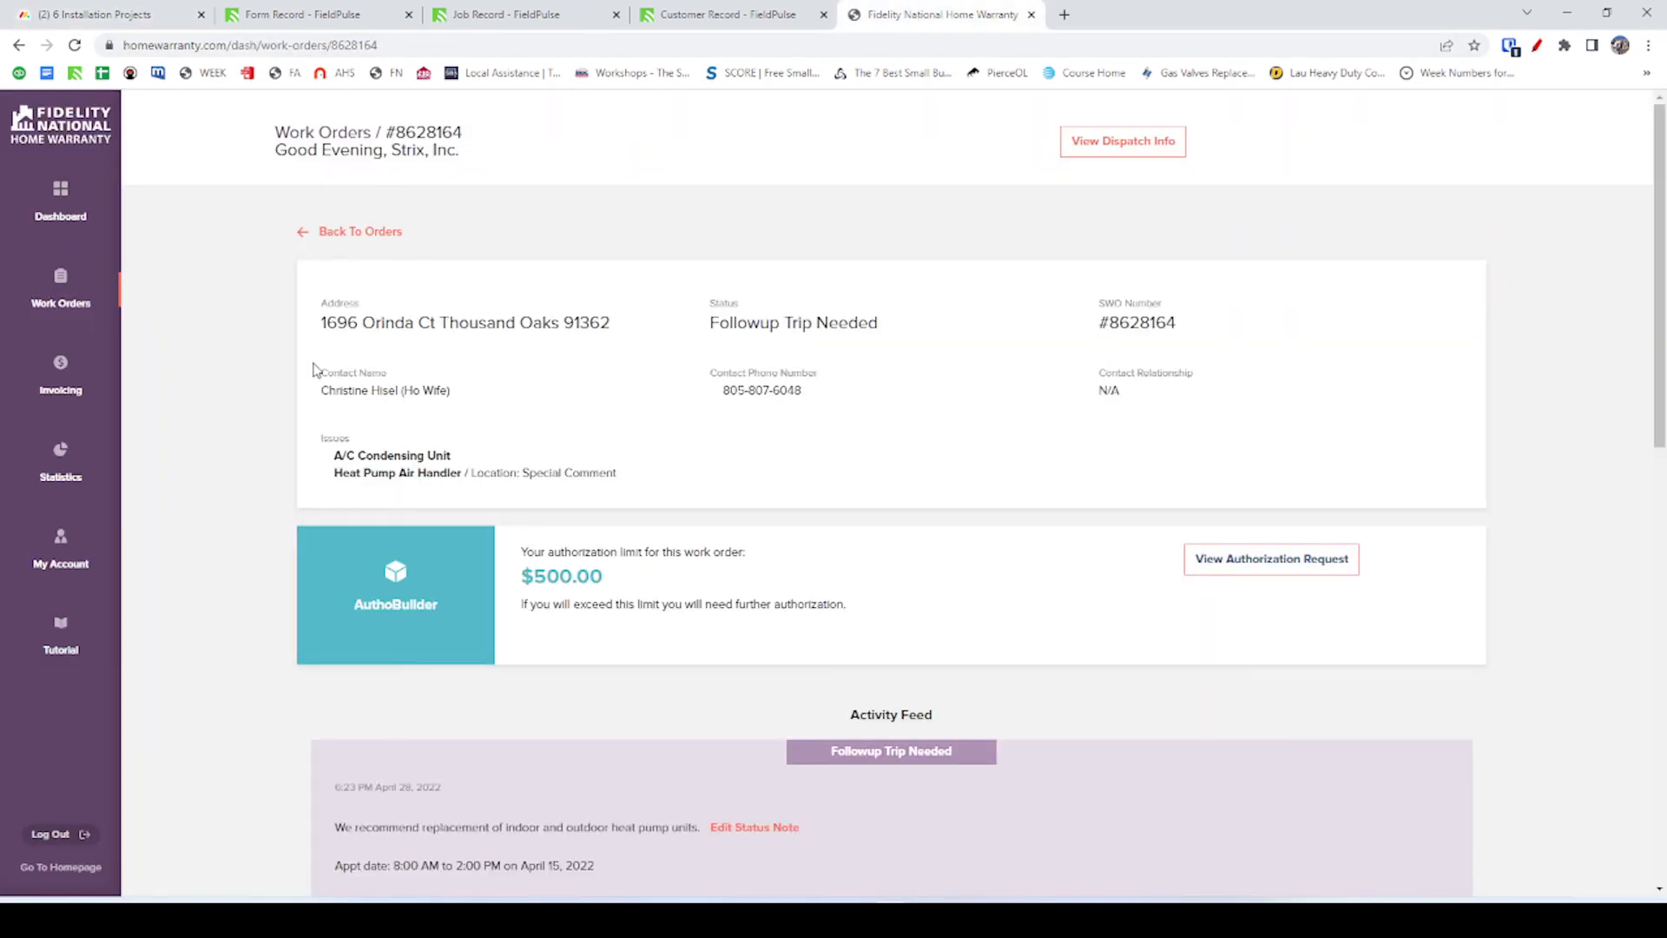
pyautogui.doubleClick(341, 323)
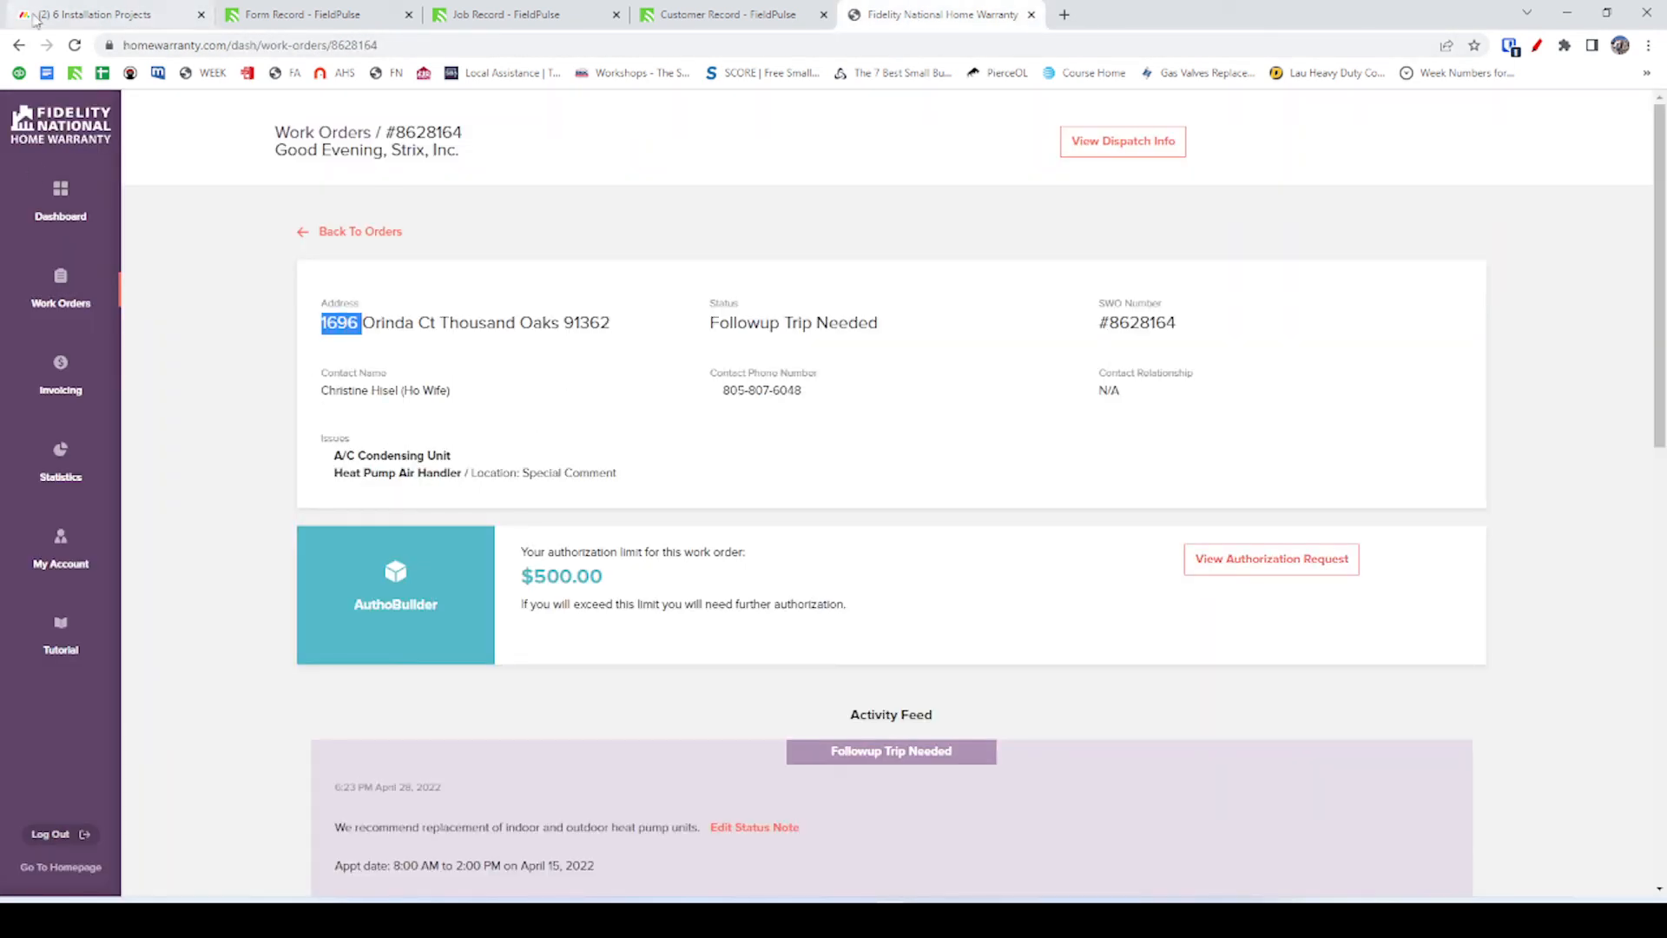
pyautogui.doubleClick(439, 130)
pyautogui.hotkey('ctrl', 'c')
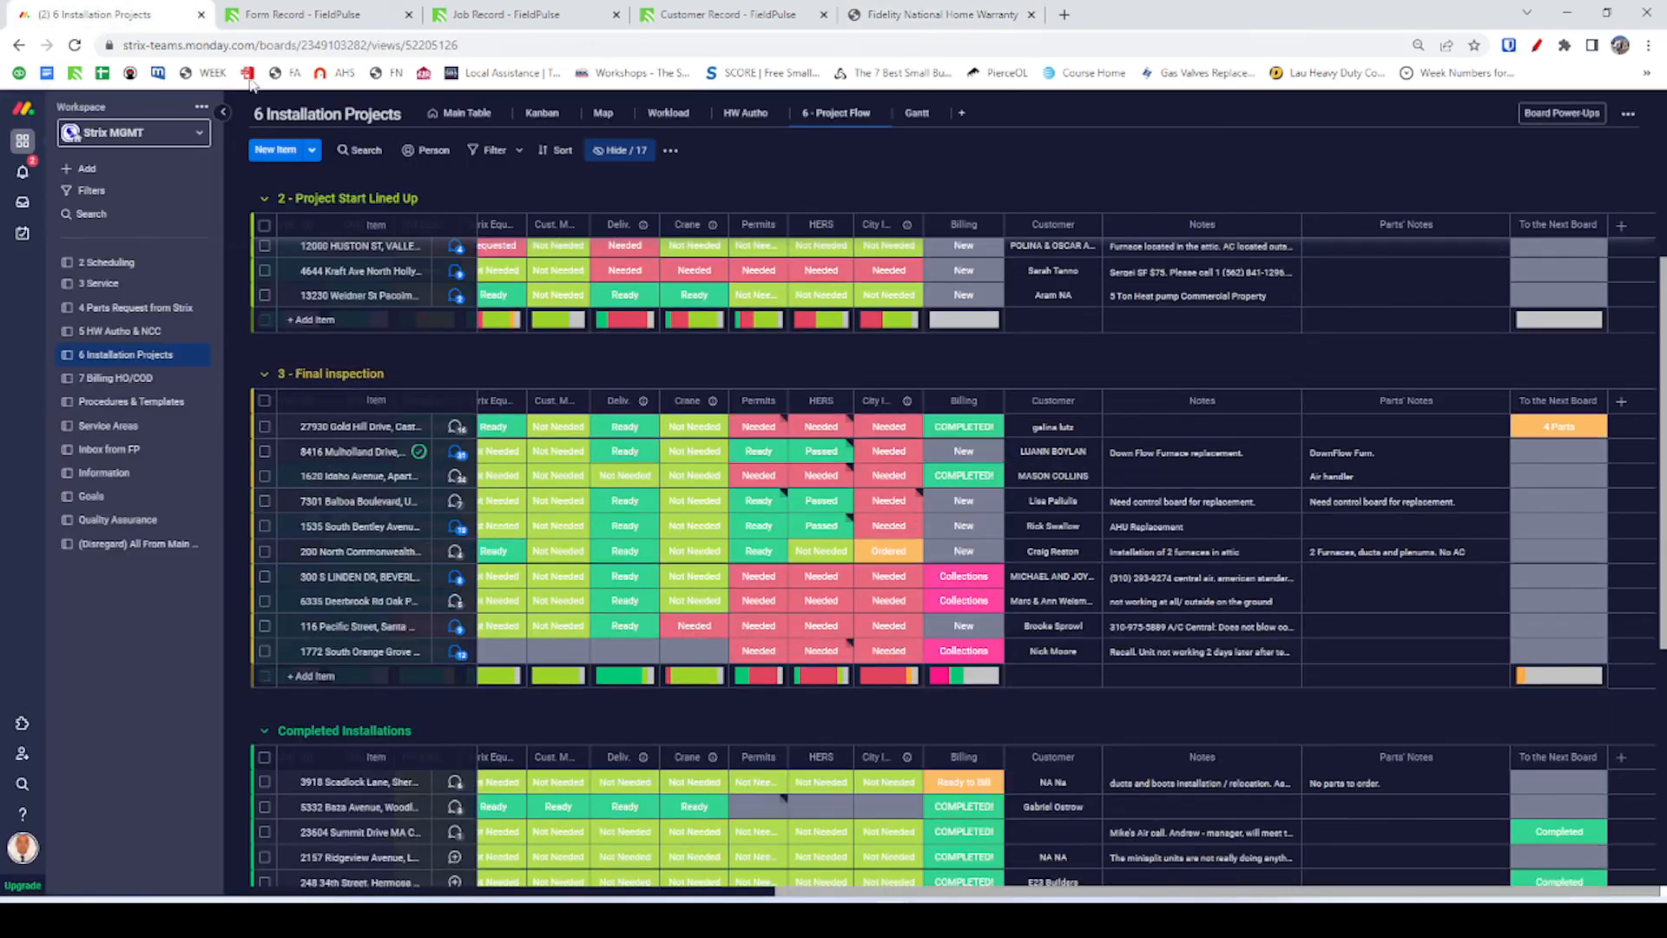
pyautogui.click(95, 15)
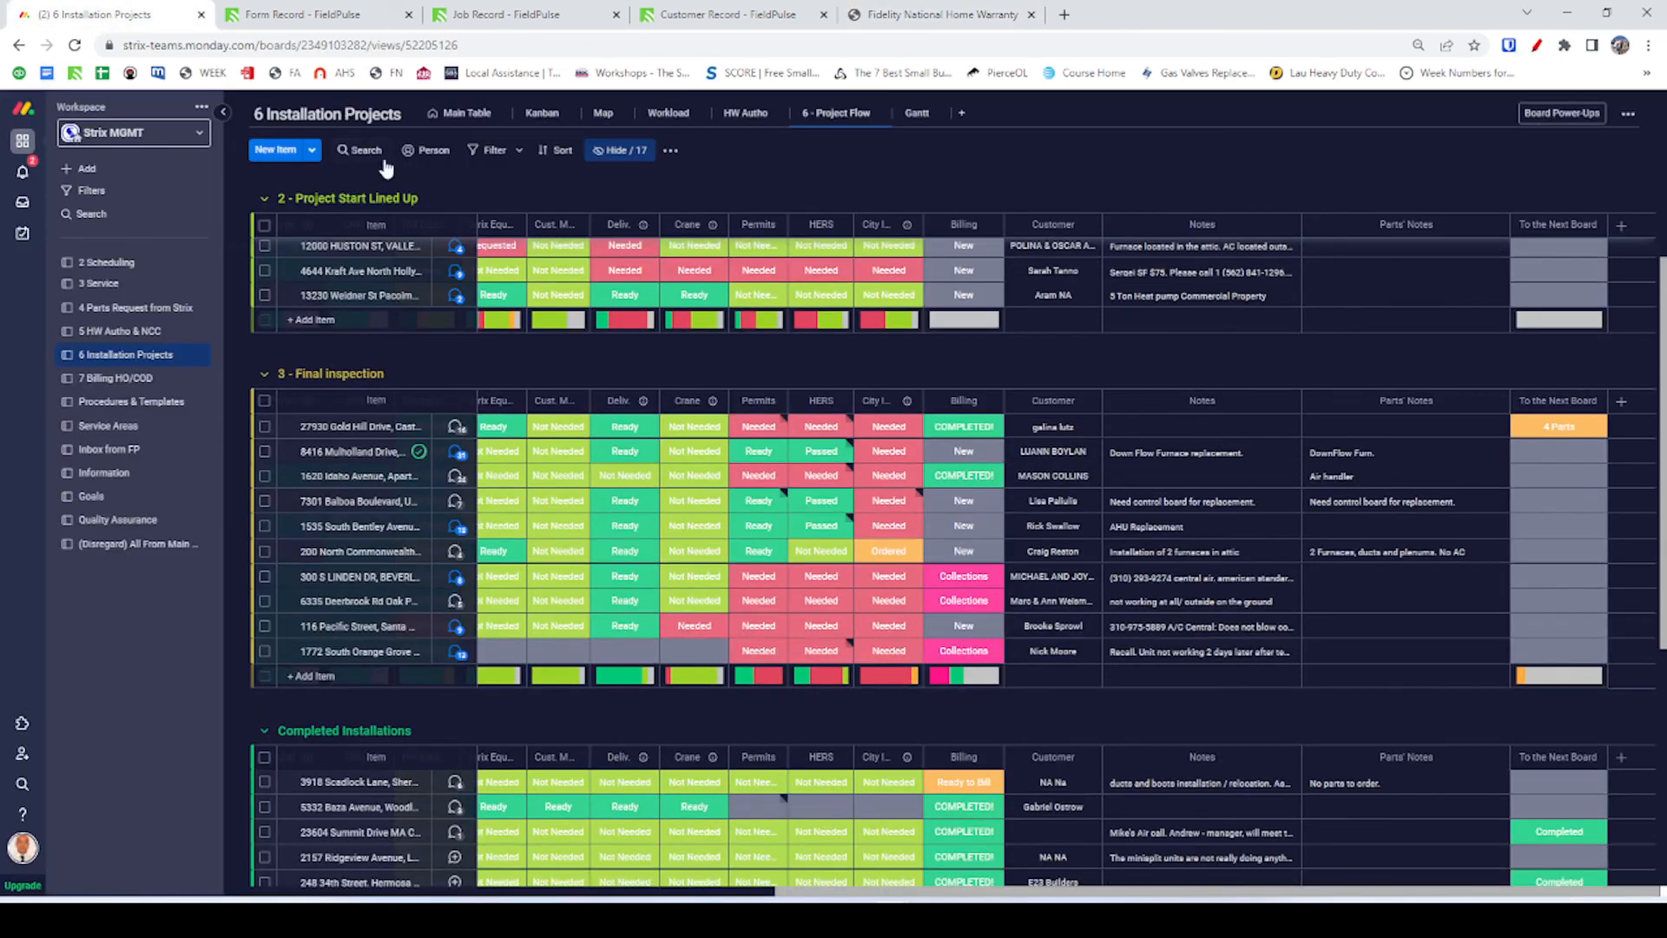
# Find the SWO number's item via search, filter the 5 HW Autho & NCC board, and open its updates.
pyautogui.click(22, 784)
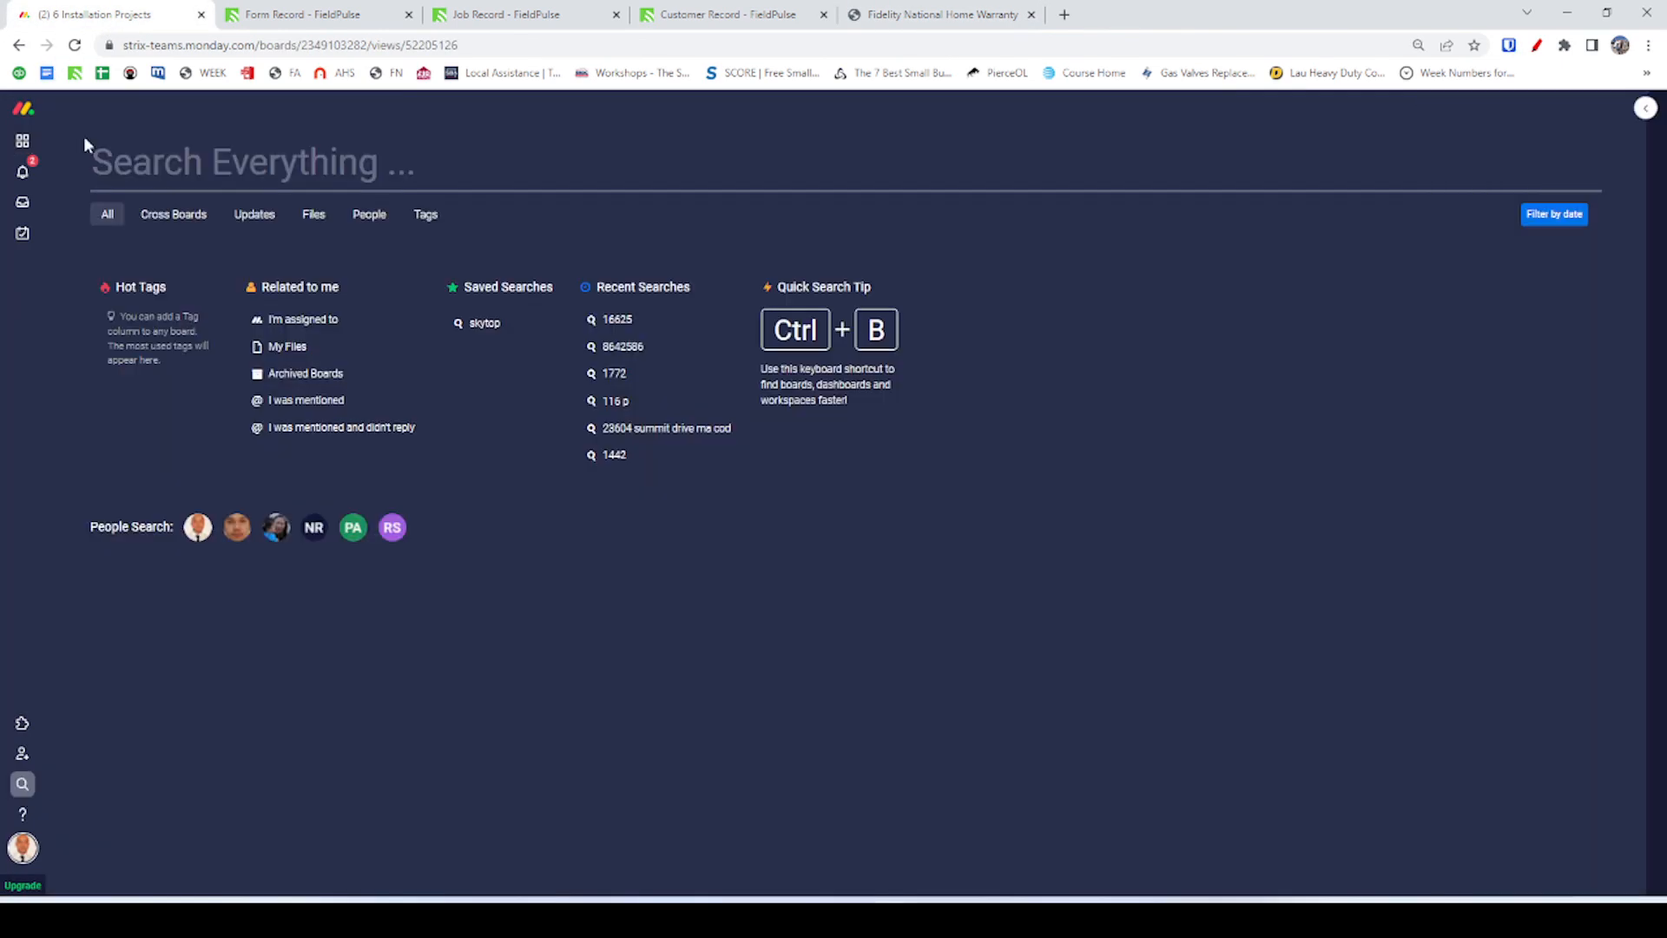
pyautogui.hotkey('ctrl', 'v')
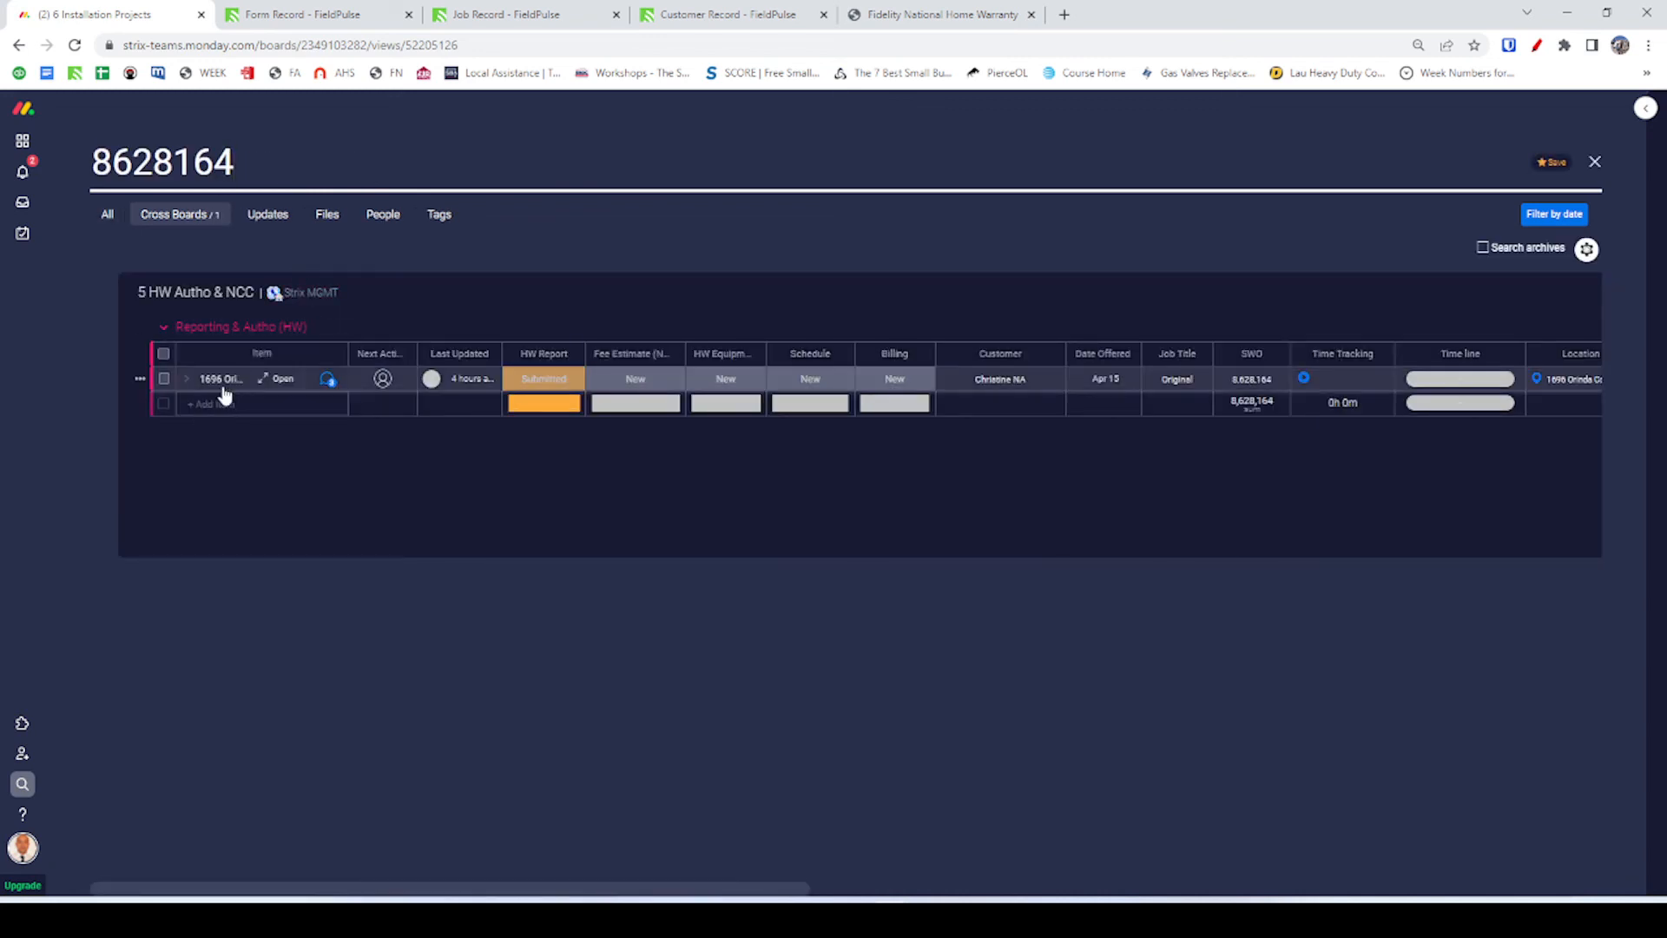
pyautogui.click(327, 380)
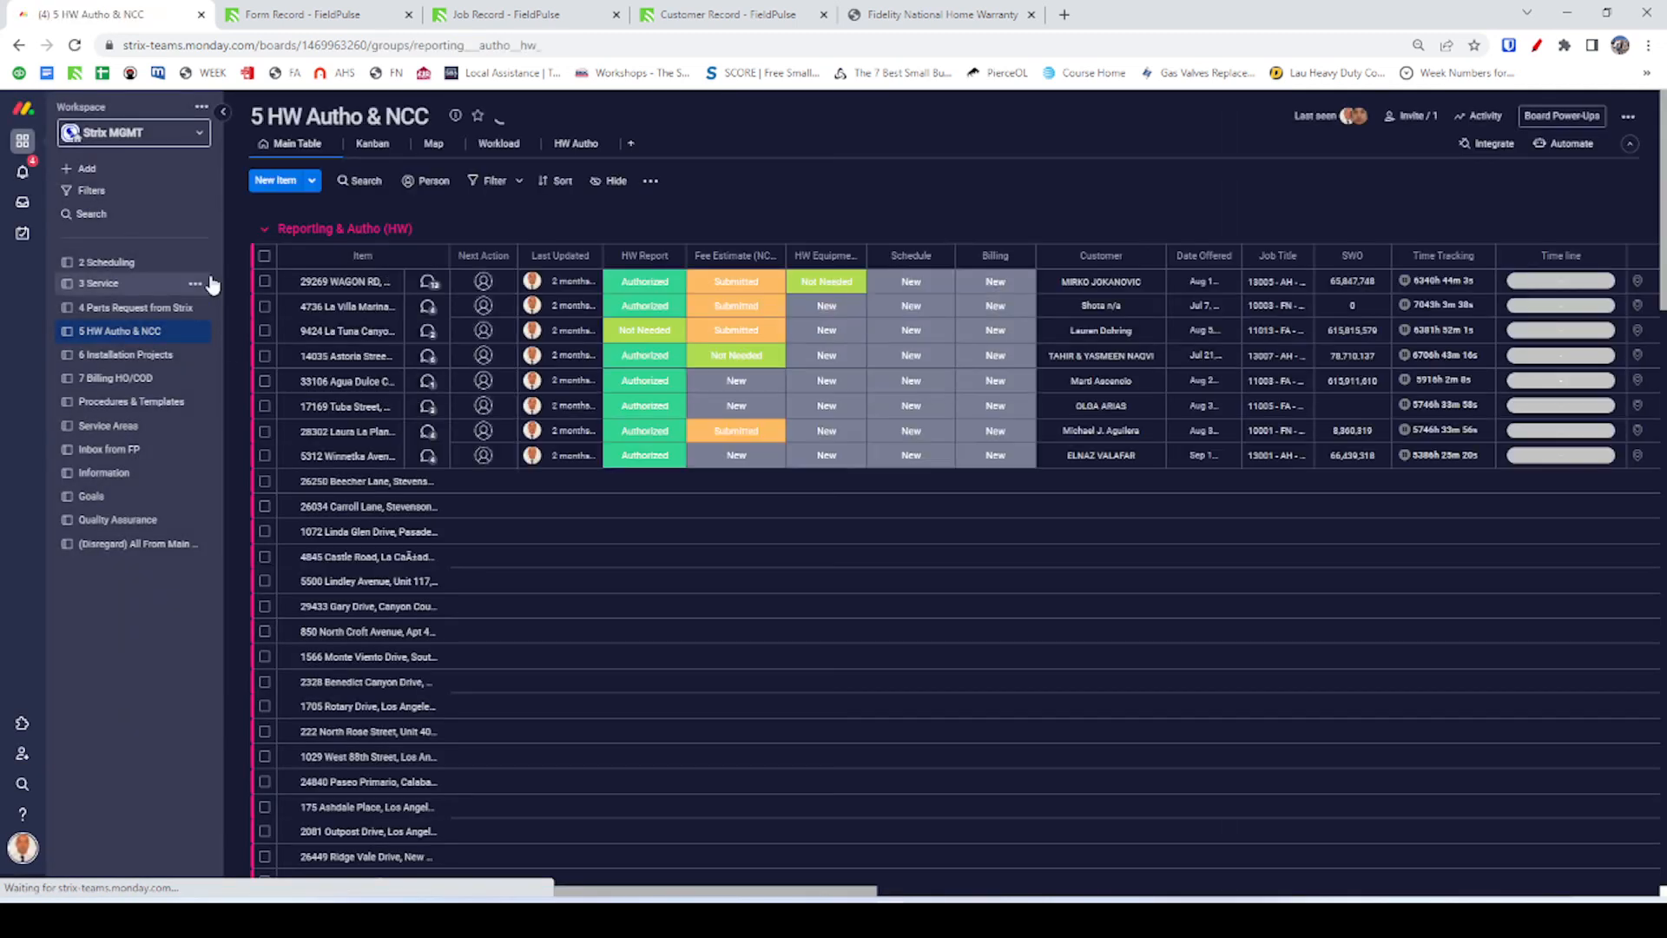
pyautogui.click(363, 179)
pyautogui.hotkey('ctrl', 'v')
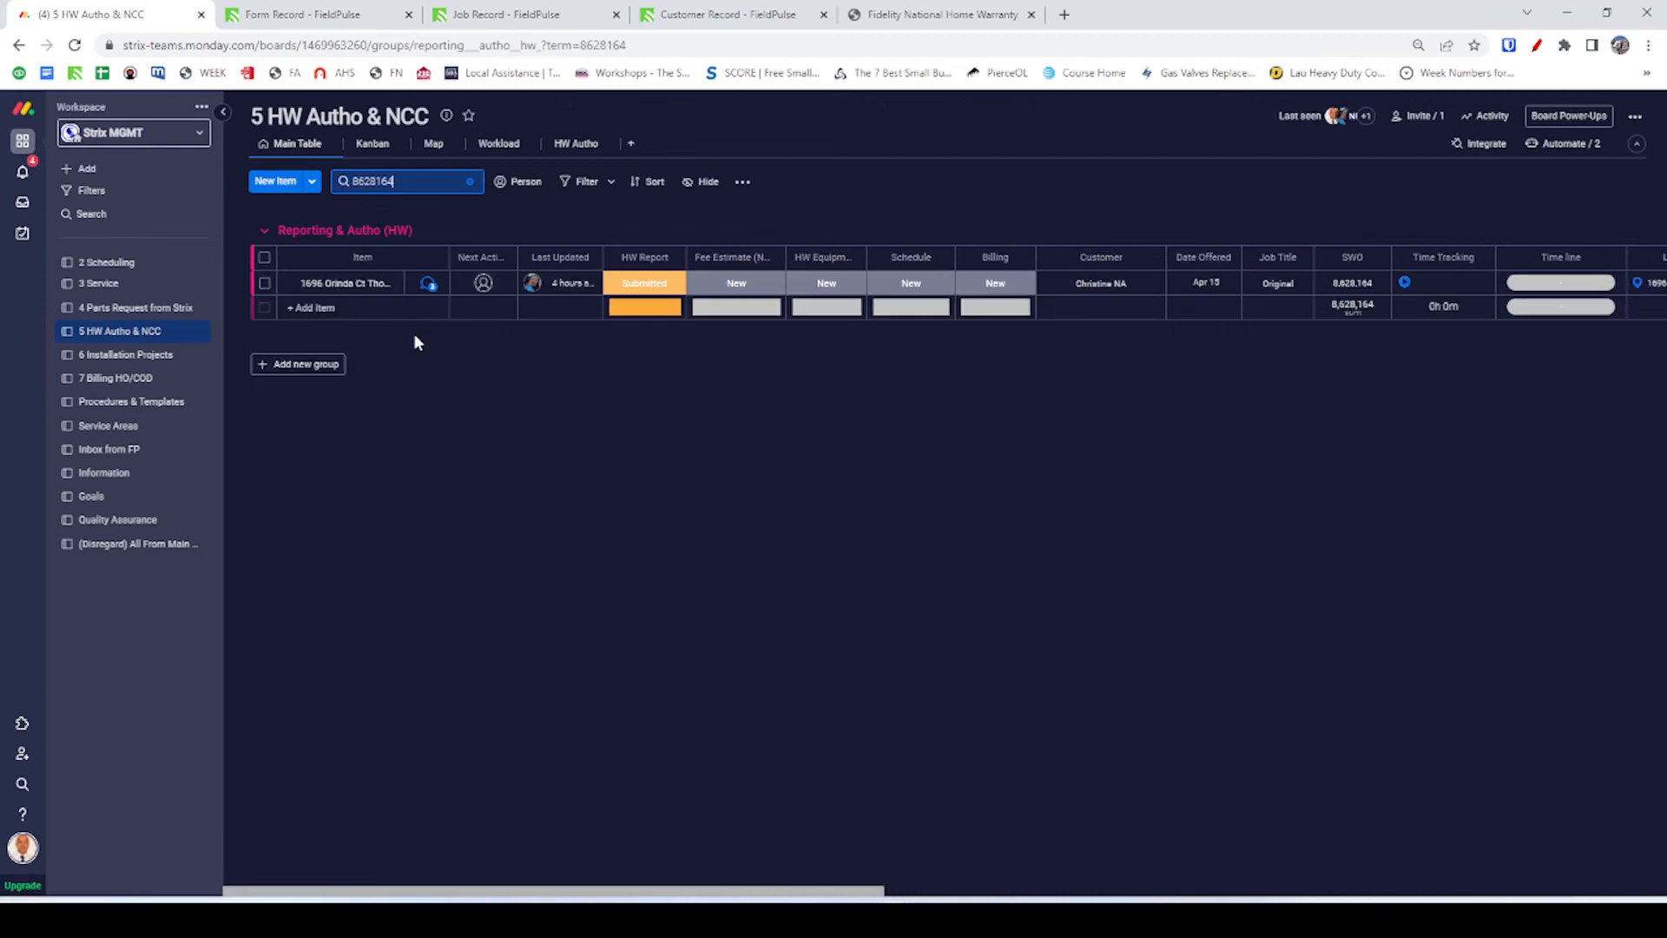
pyautogui.click(428, 284)
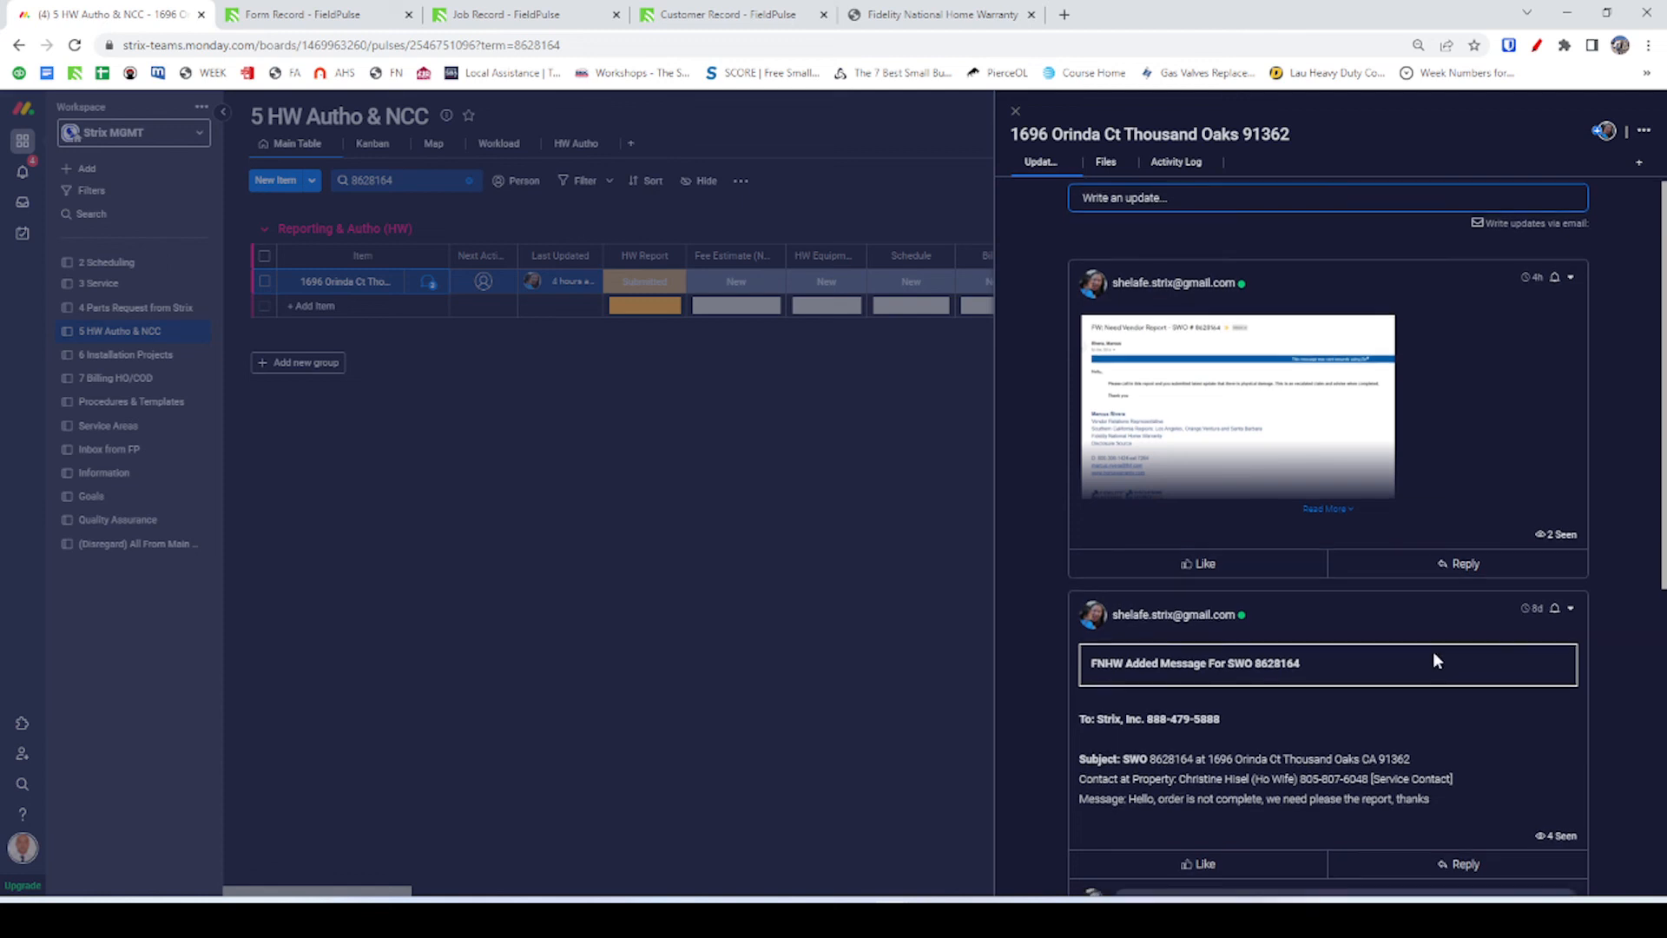
pyautogui.scroll(-2, 1432, 646)
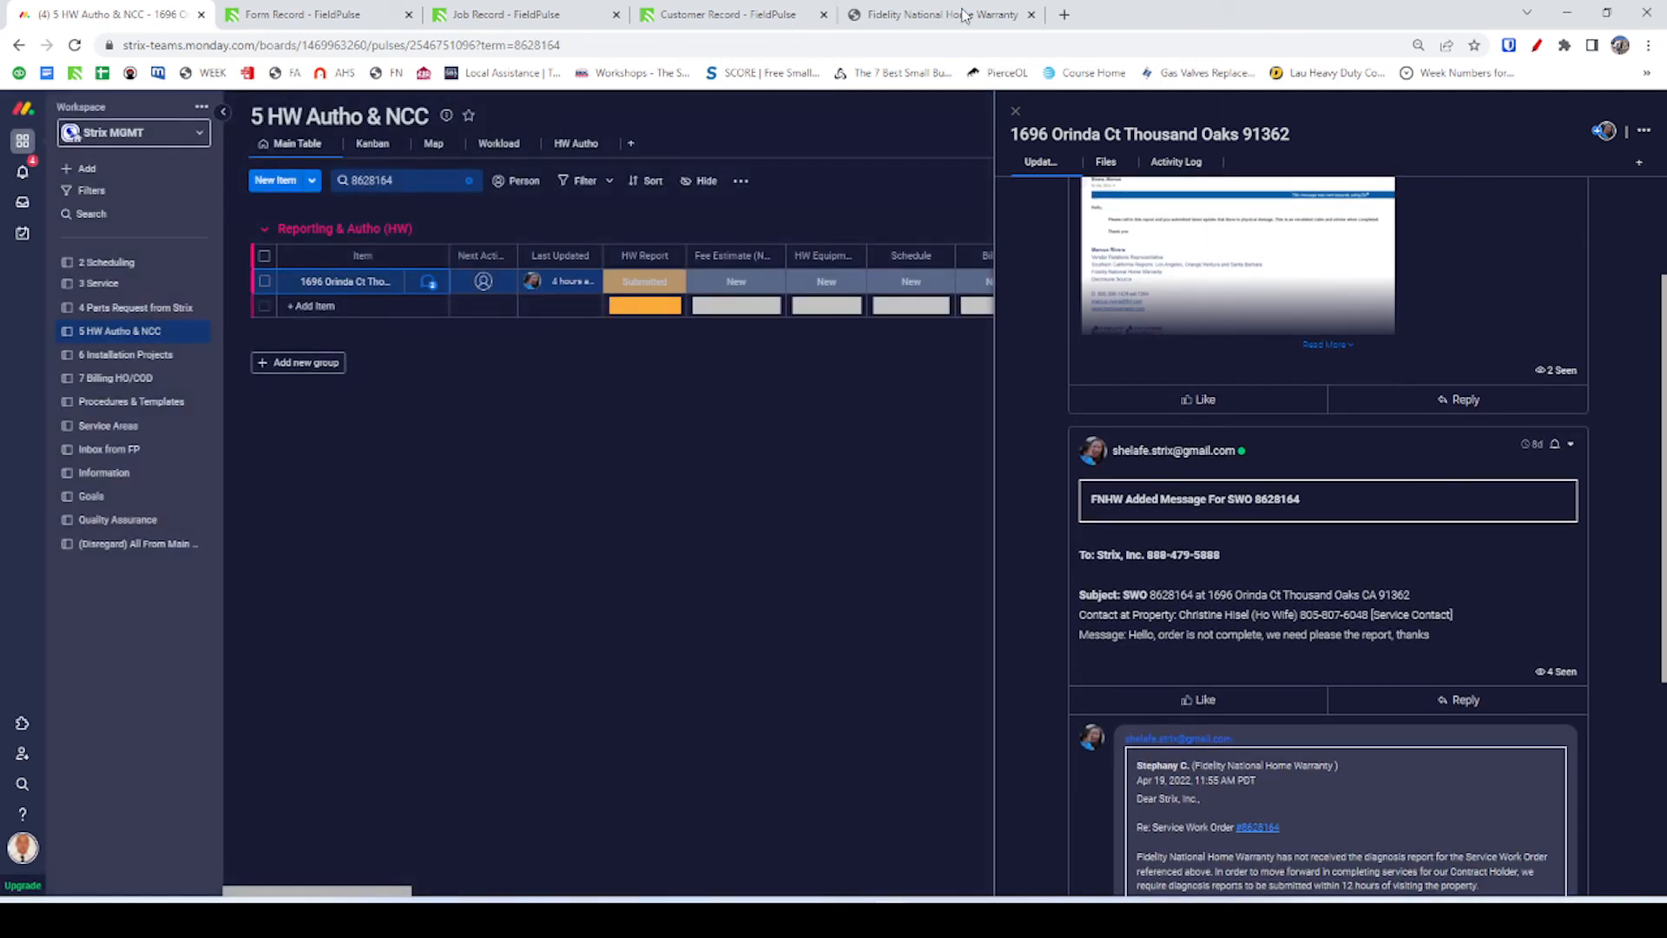
# Reopen the authorization, go through Heat Pump Air Handler to Submit, and confirm the $3000.00 total.
pyautogui.click(971, 17)
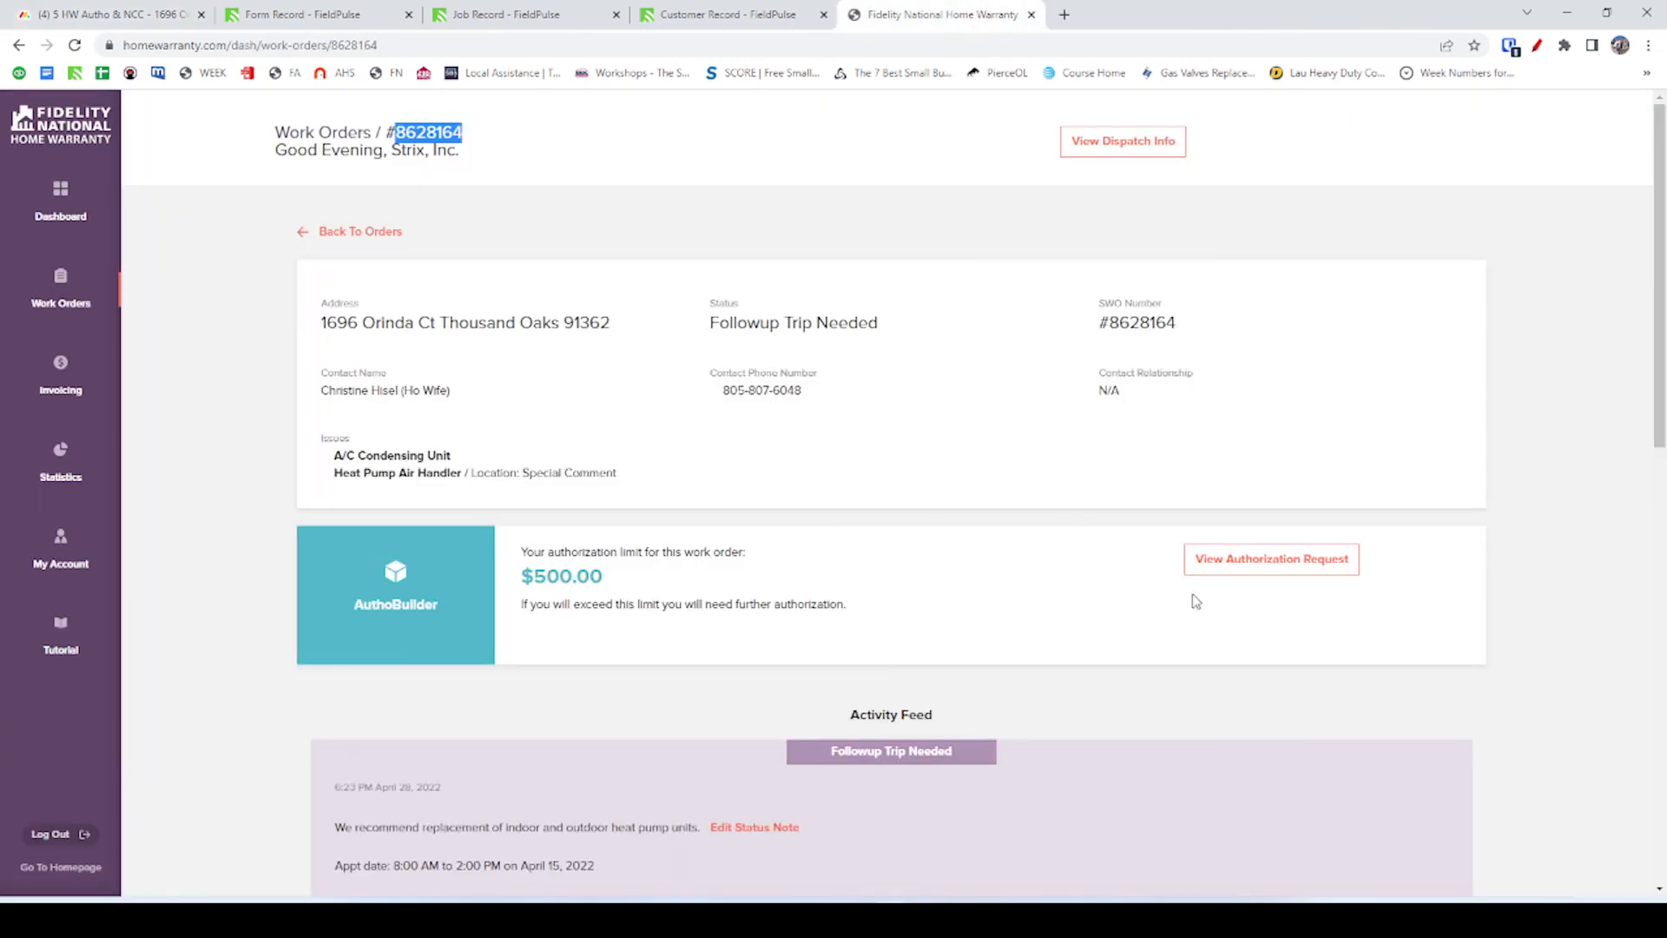
pyautogui.click(1258, 560)
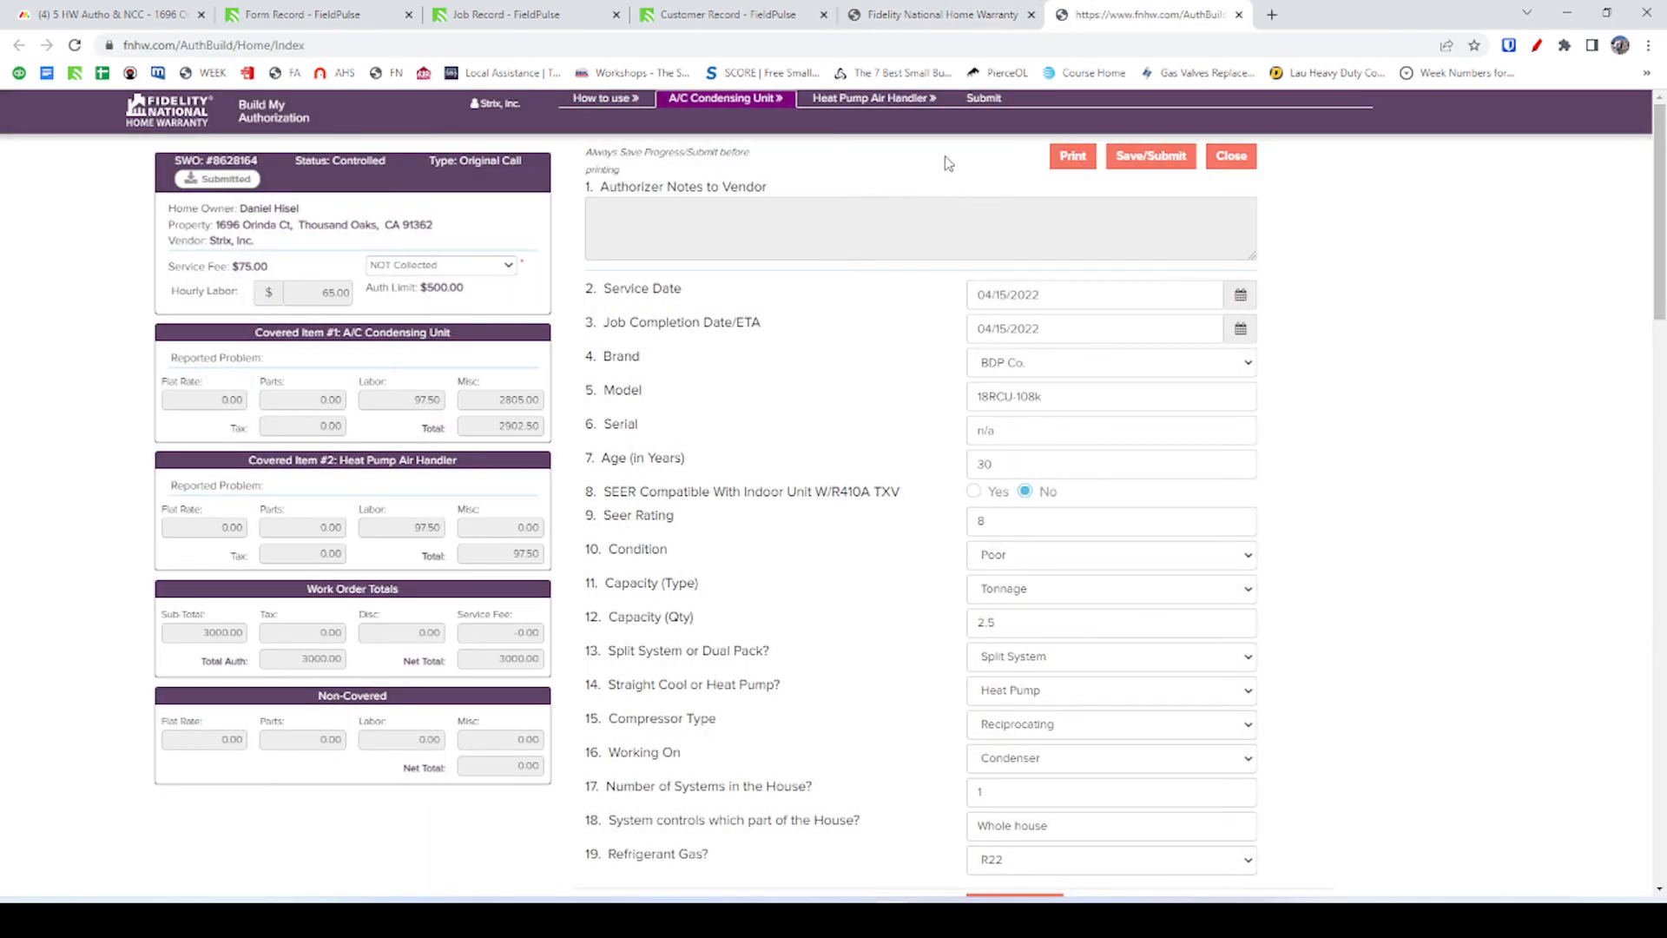
pyautogui.click(877, 98)
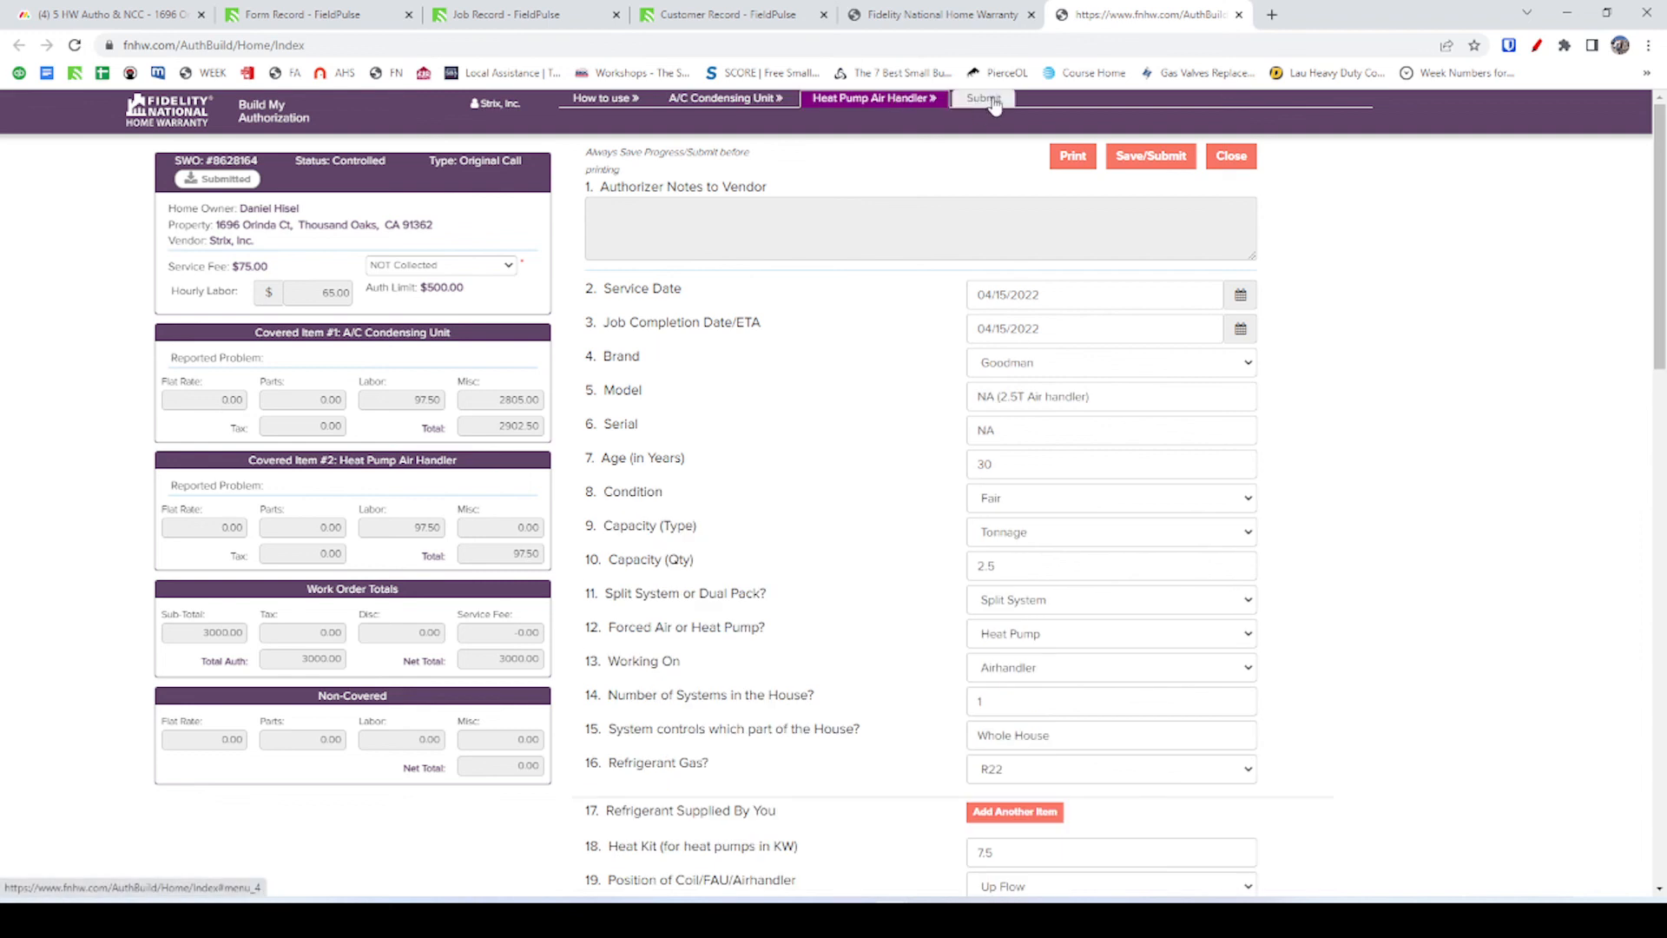
pyautogui.click(985, 98)
pyautogui.click(613, 278)
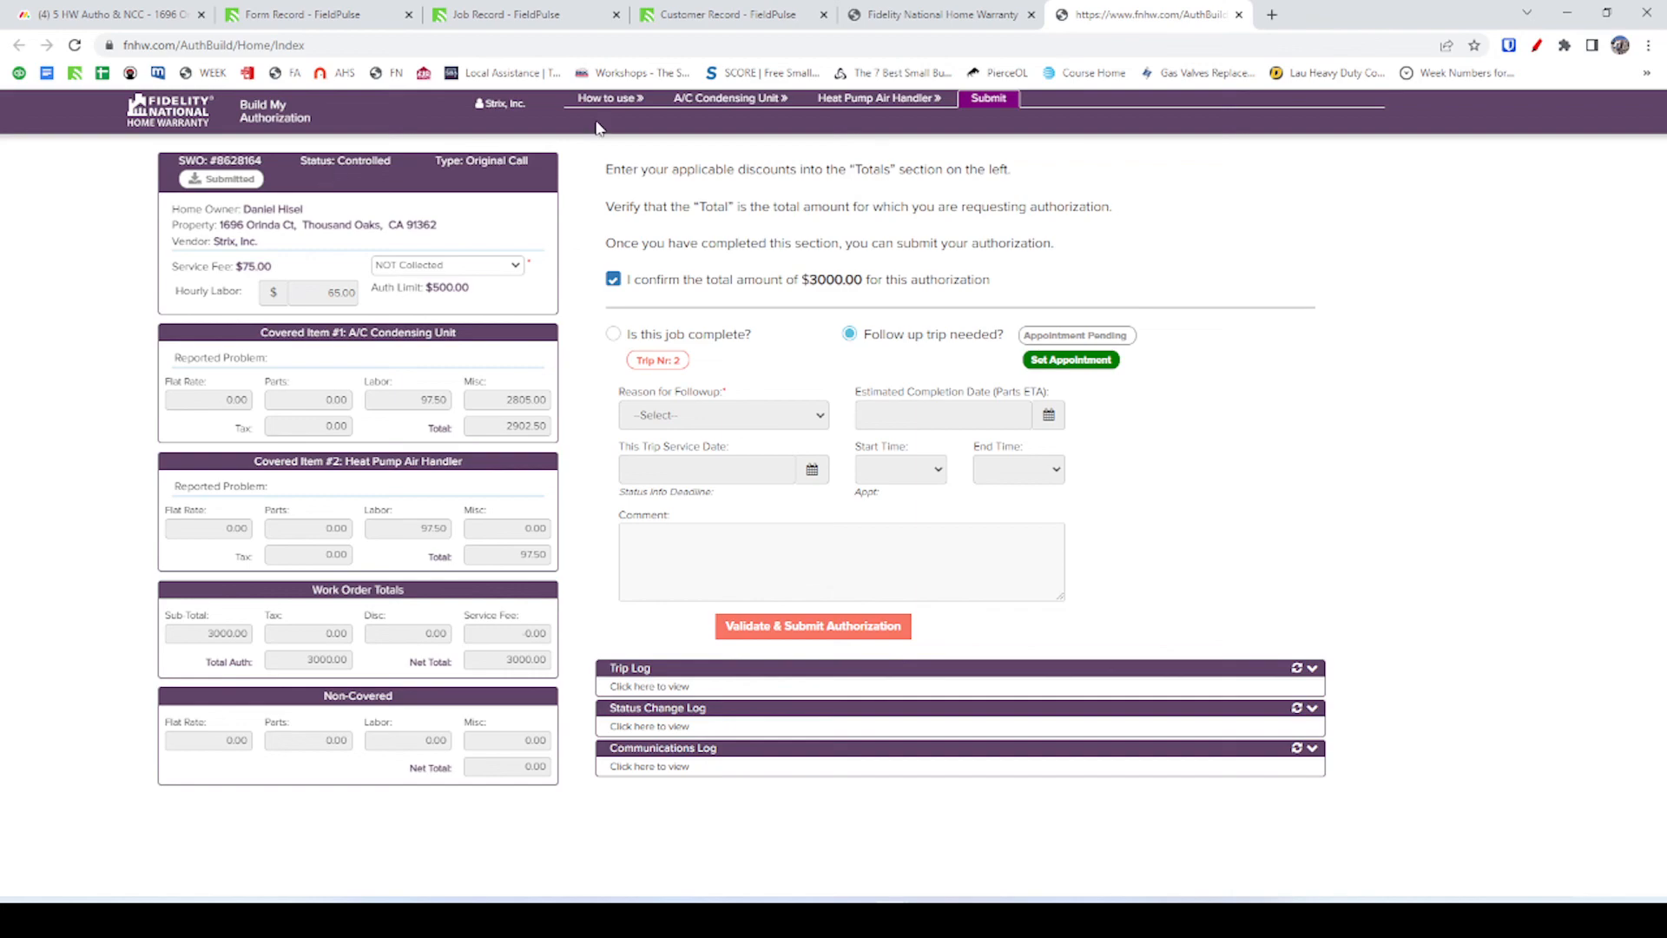
pyautogui.hotkey('alt', 'Tab')
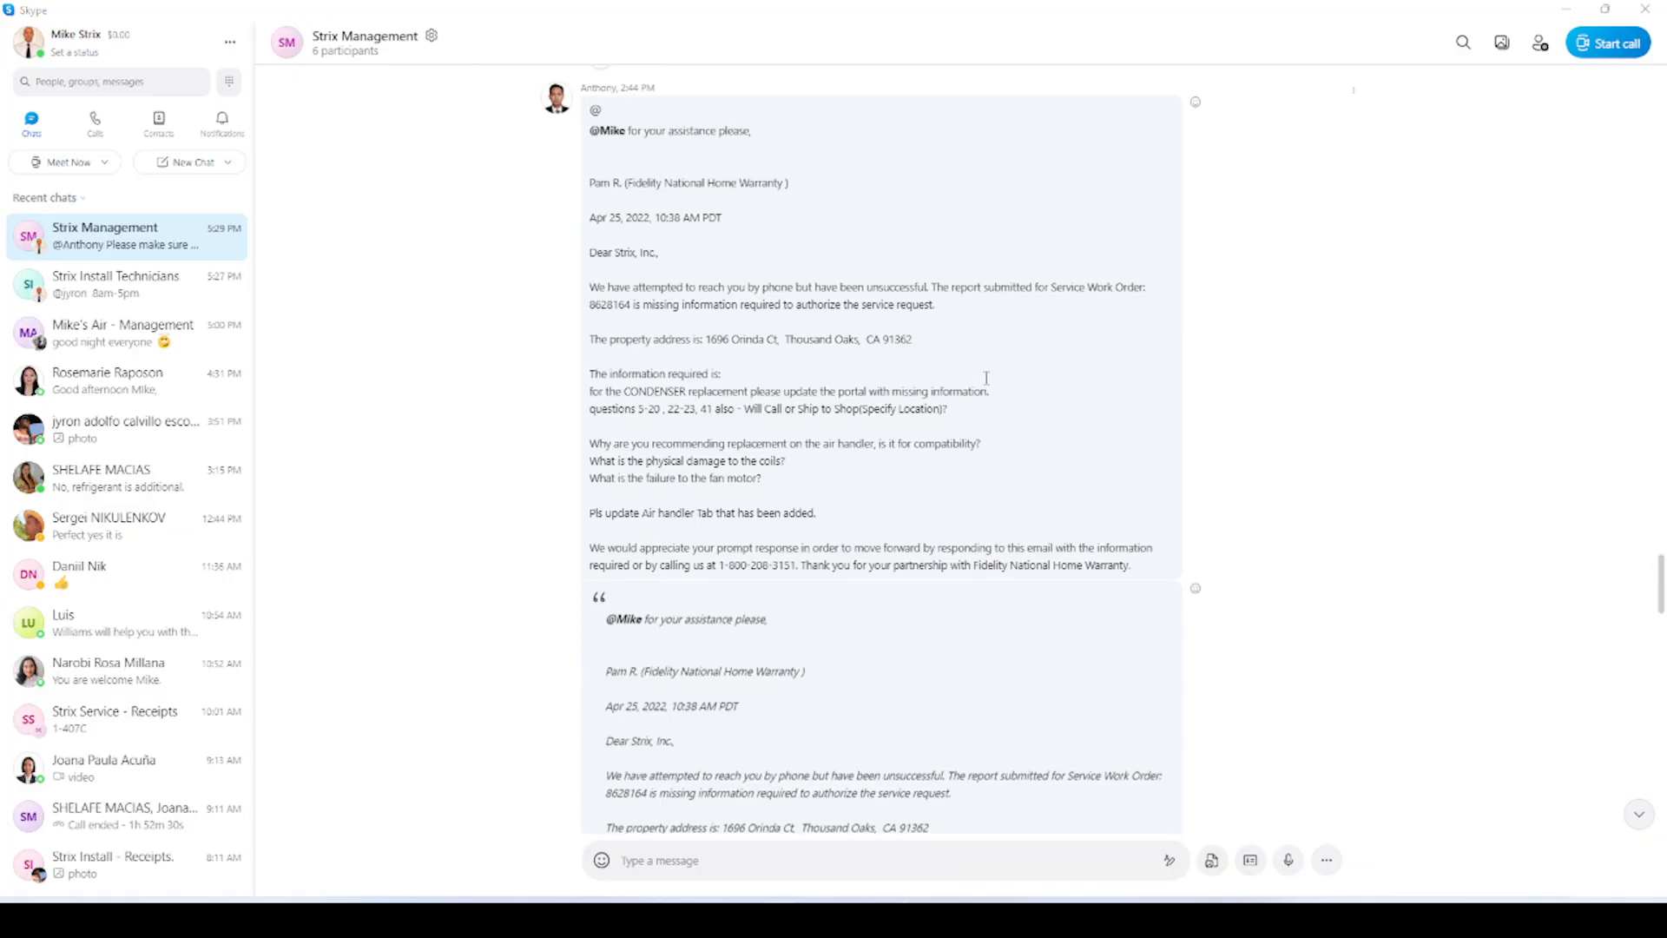
pyautogui.hotkey('alt', 'Tab')
# Check the item's HW Report status, leaving it Submitted, and reopen its updates panel.
pyautogui.click(121, 14)
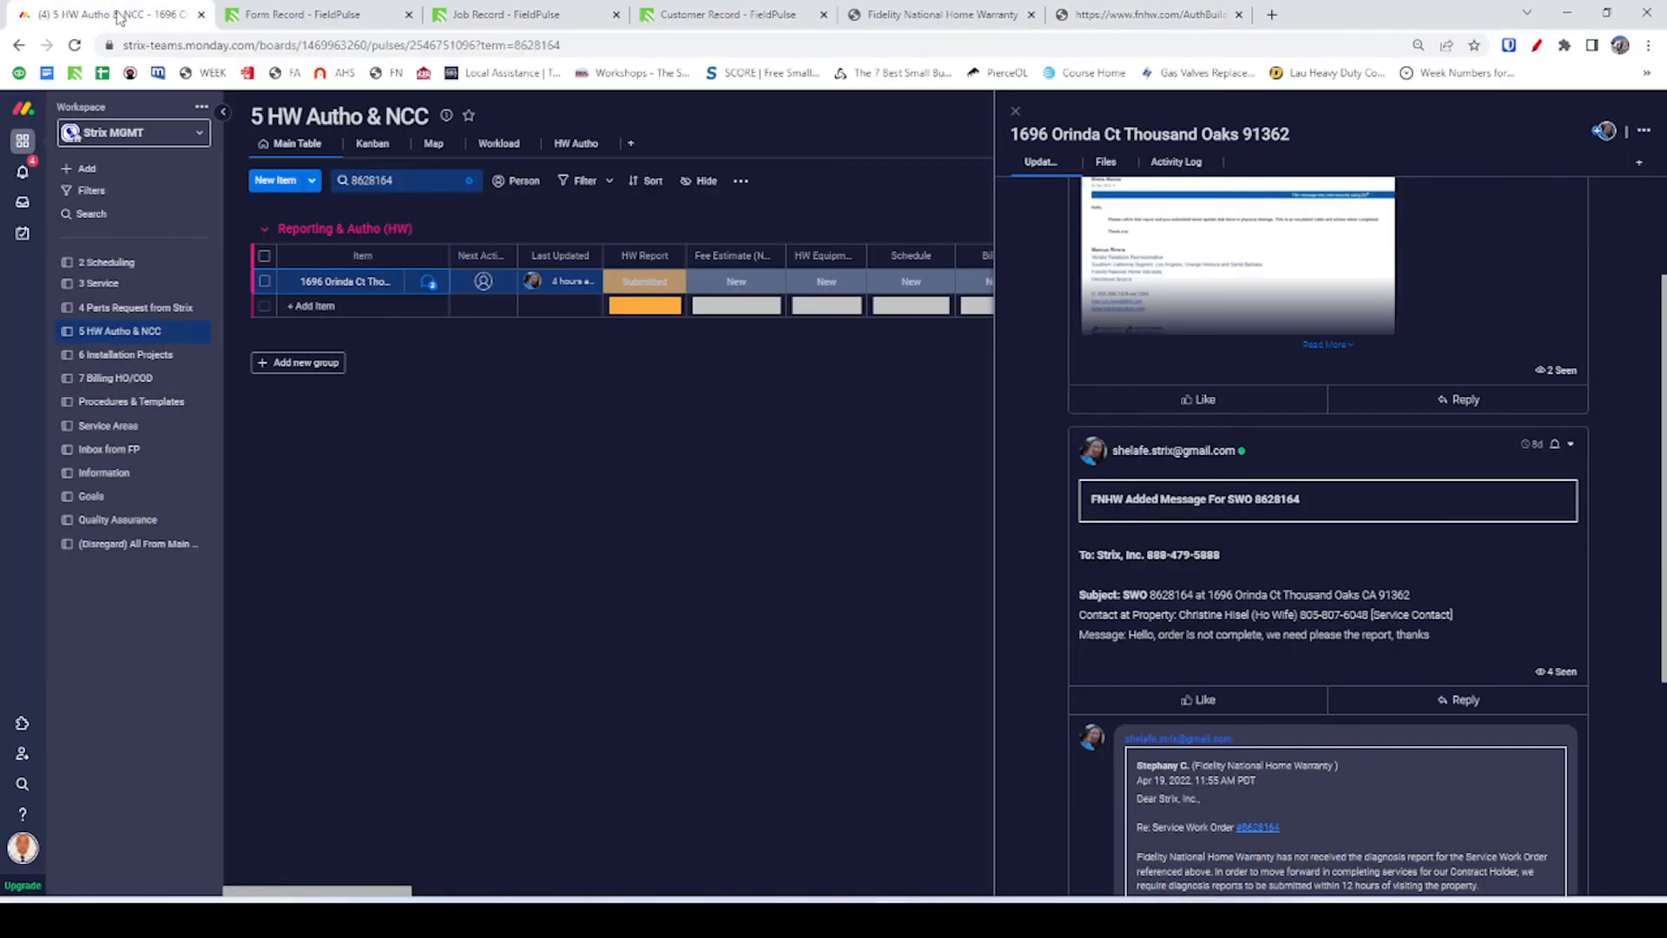
pyautogui.scroll(3, 1227, 427)
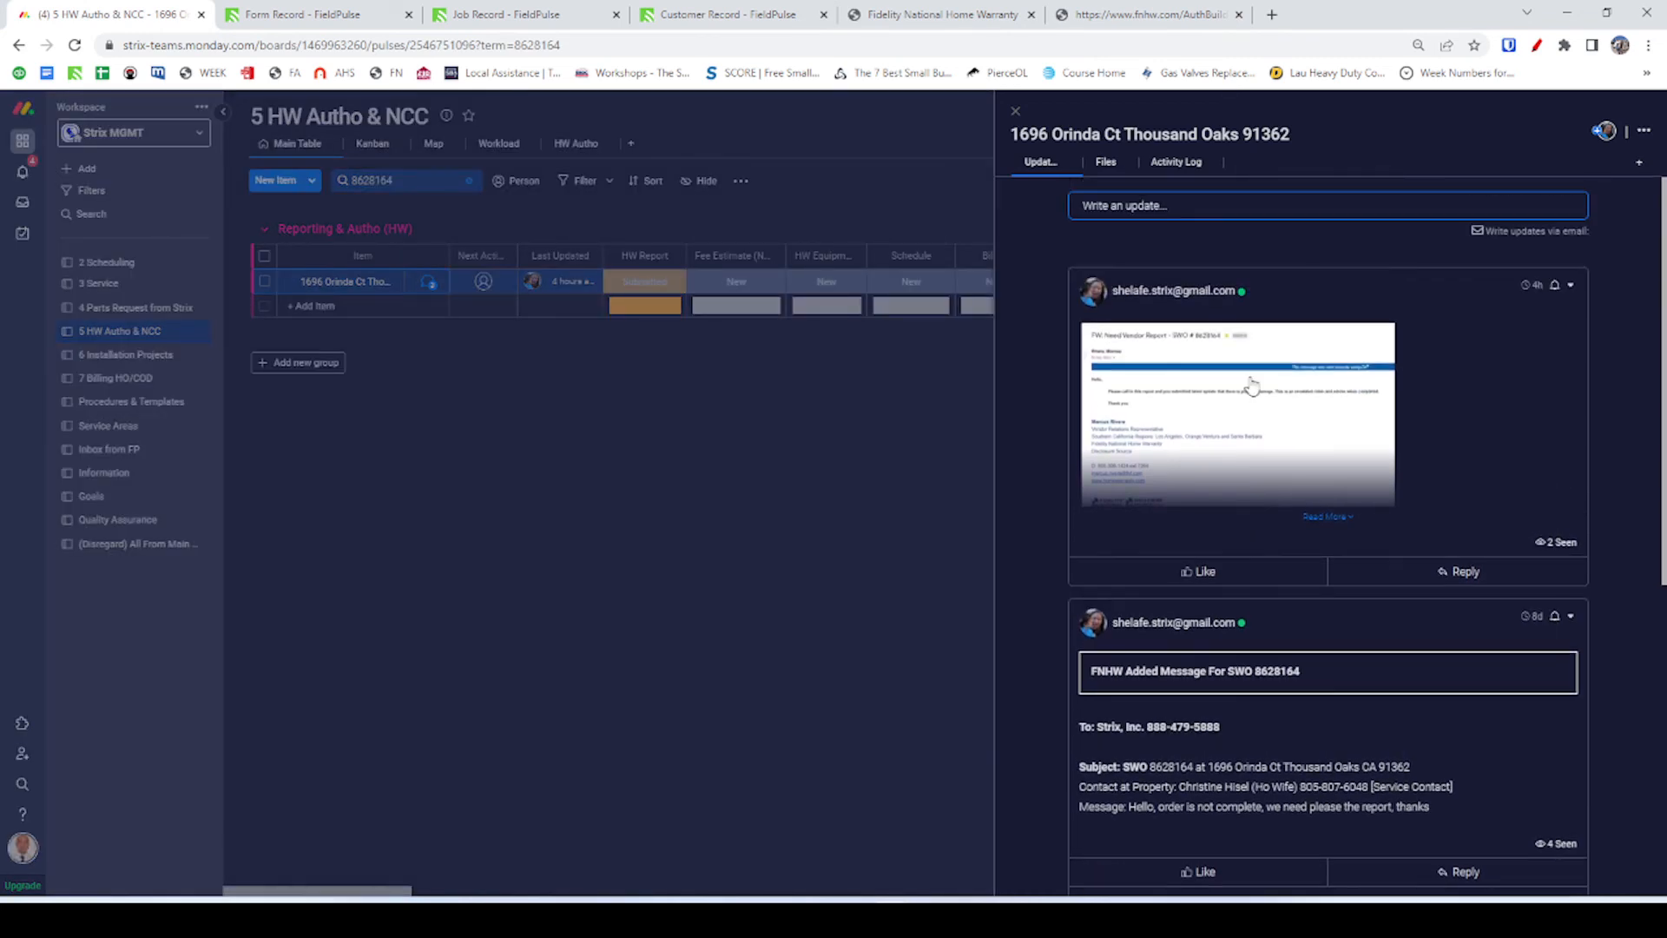
pyautogui.click(746, 296)
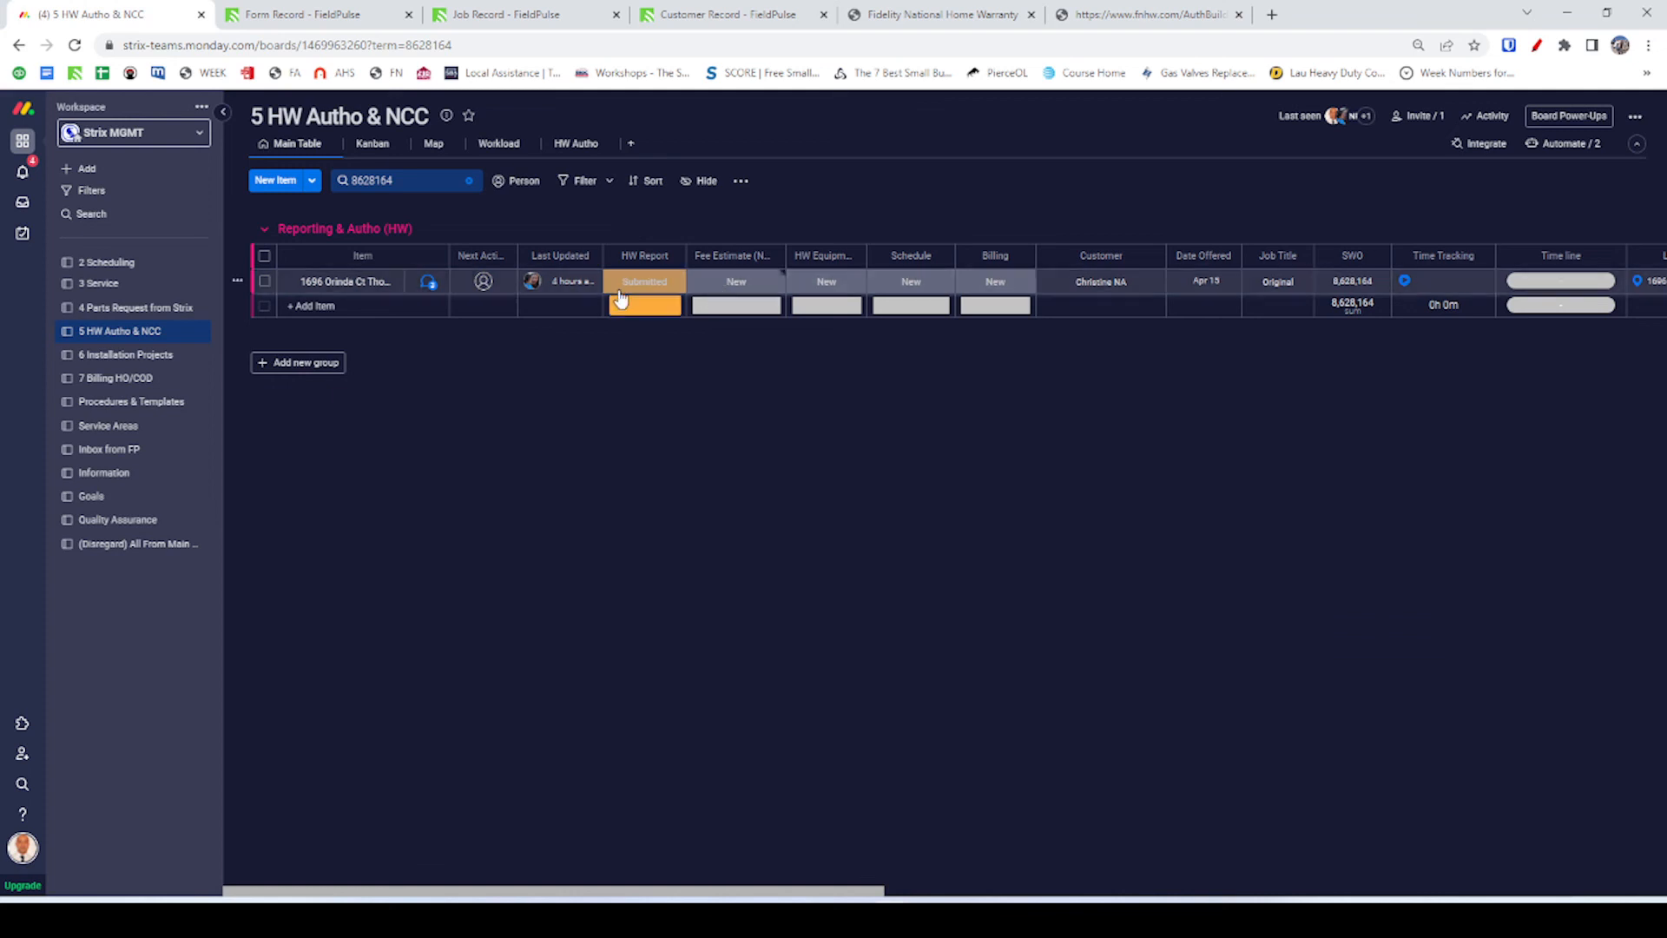
pyautogui.click(627, 292)
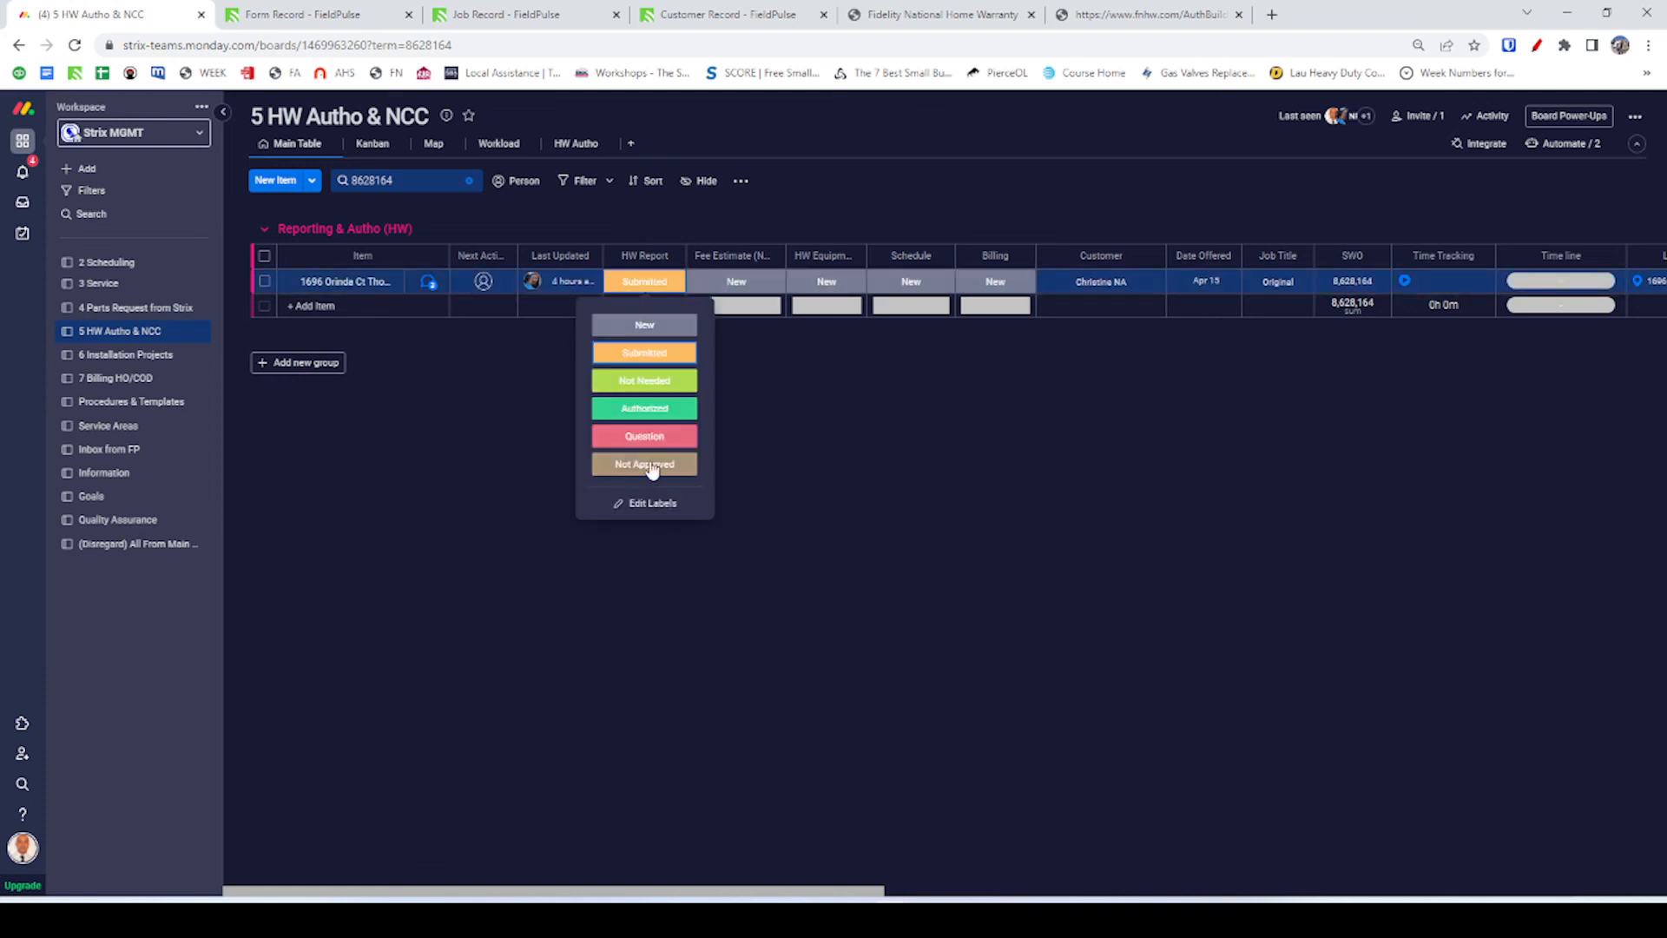
pyautogui.click(830, 386)
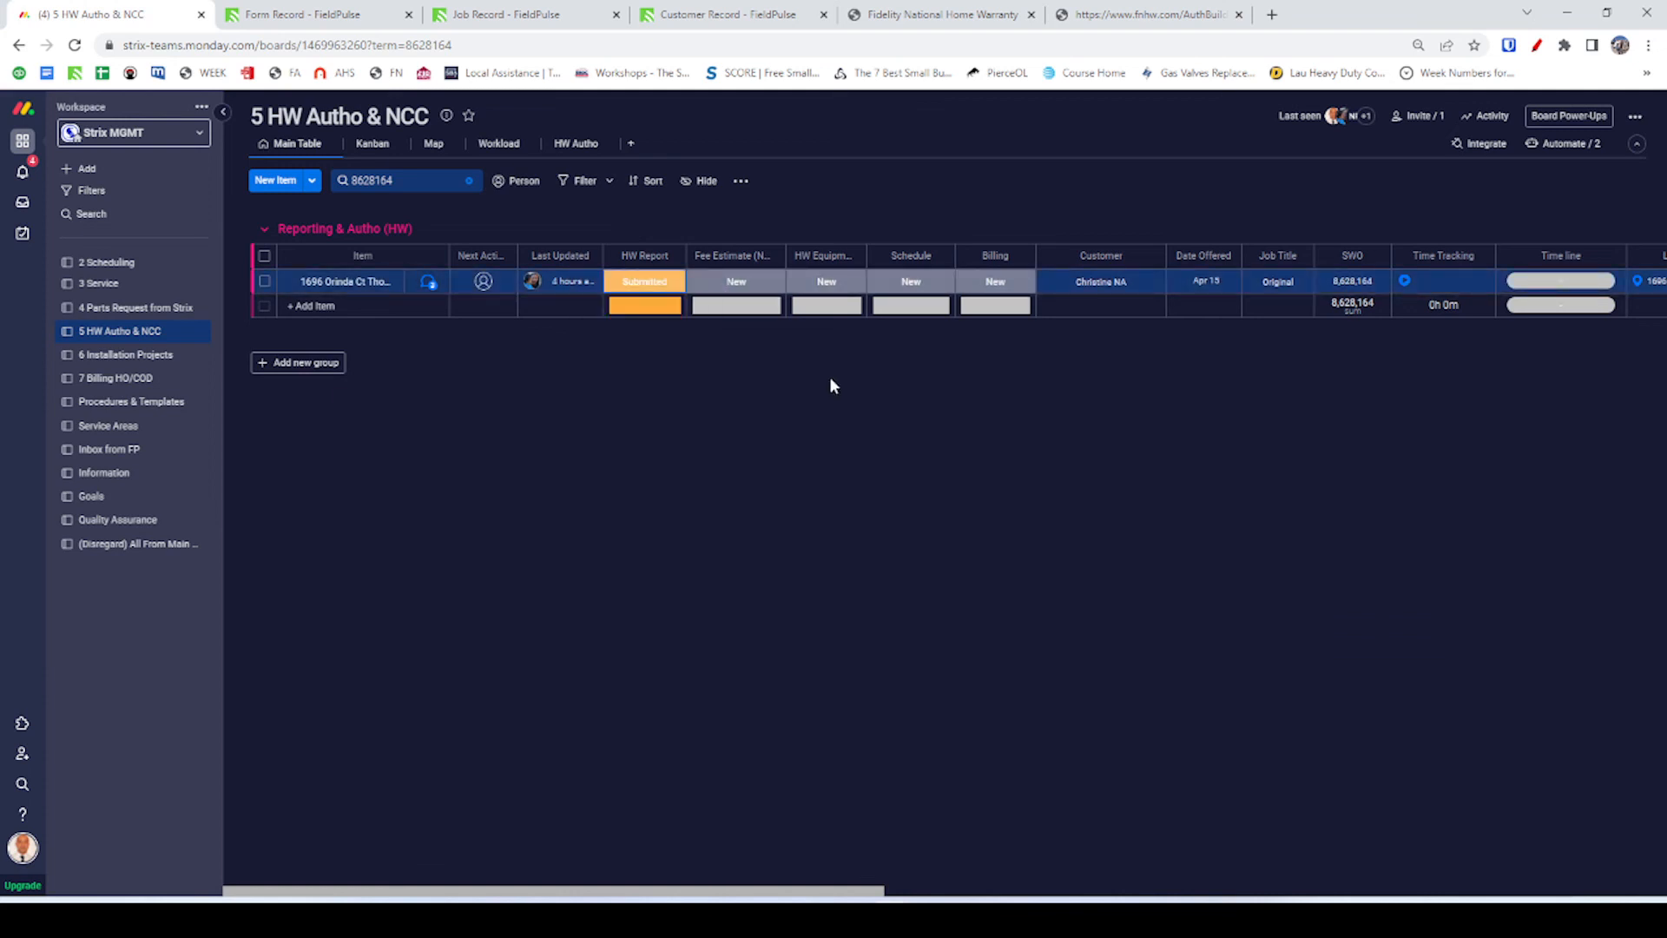
pyautogui.click(428, 282)
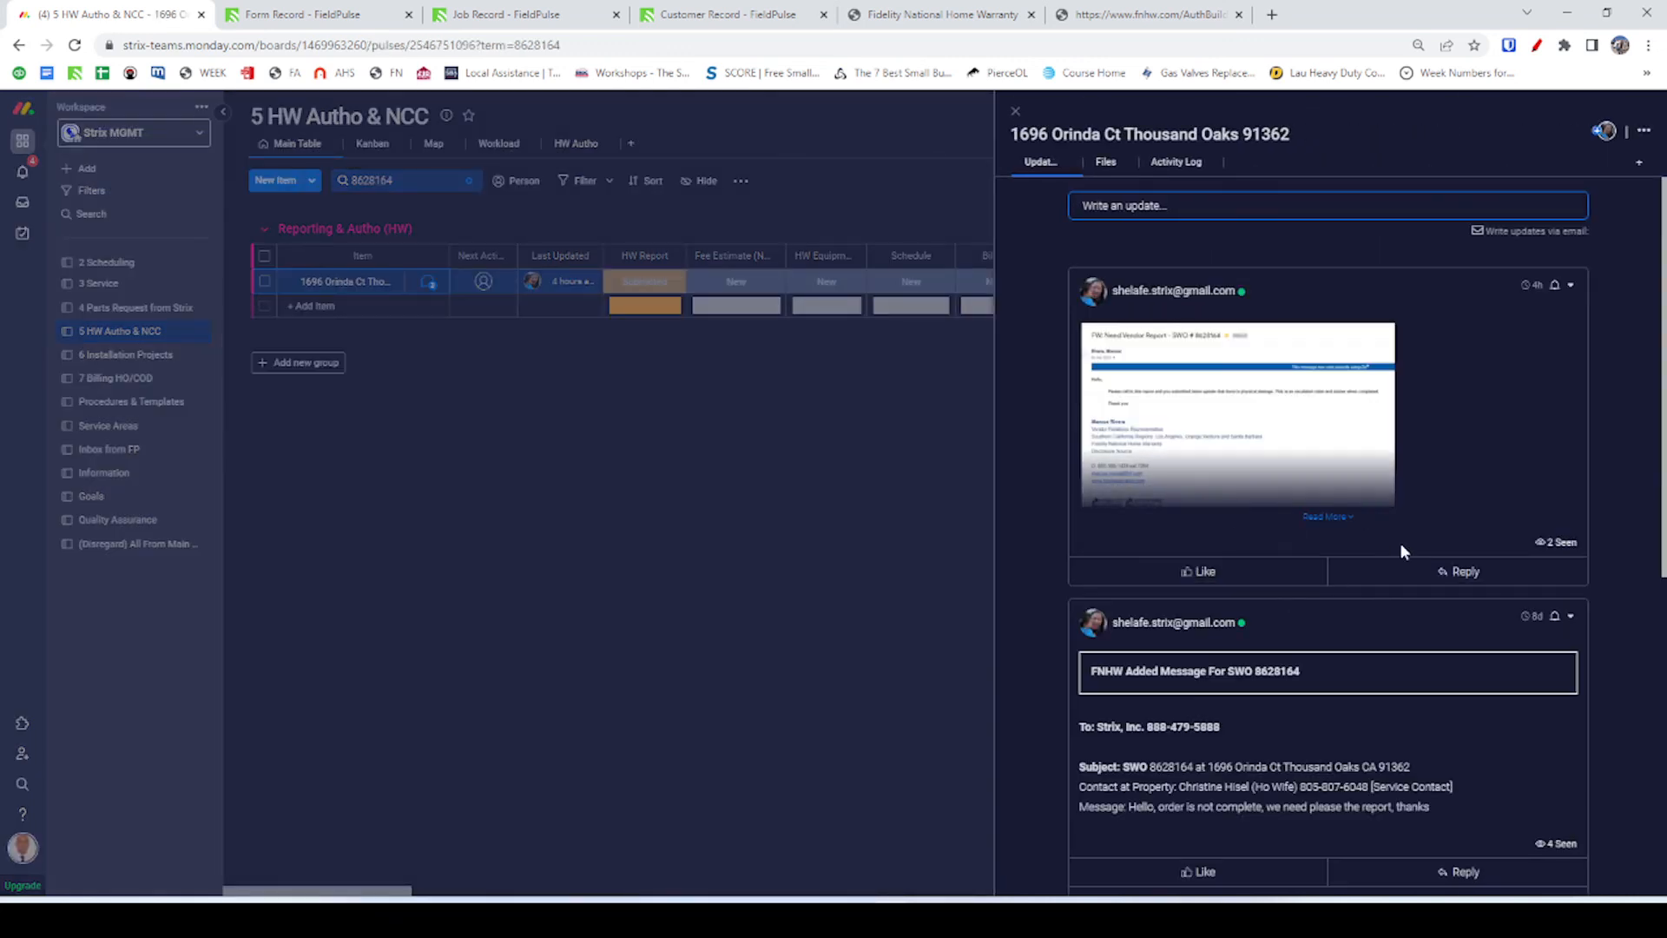
# Reply that it was just submitted to FN via Portal, tagging the manager, and awaiting the Autho.
pyautogui.click(1462, 573)
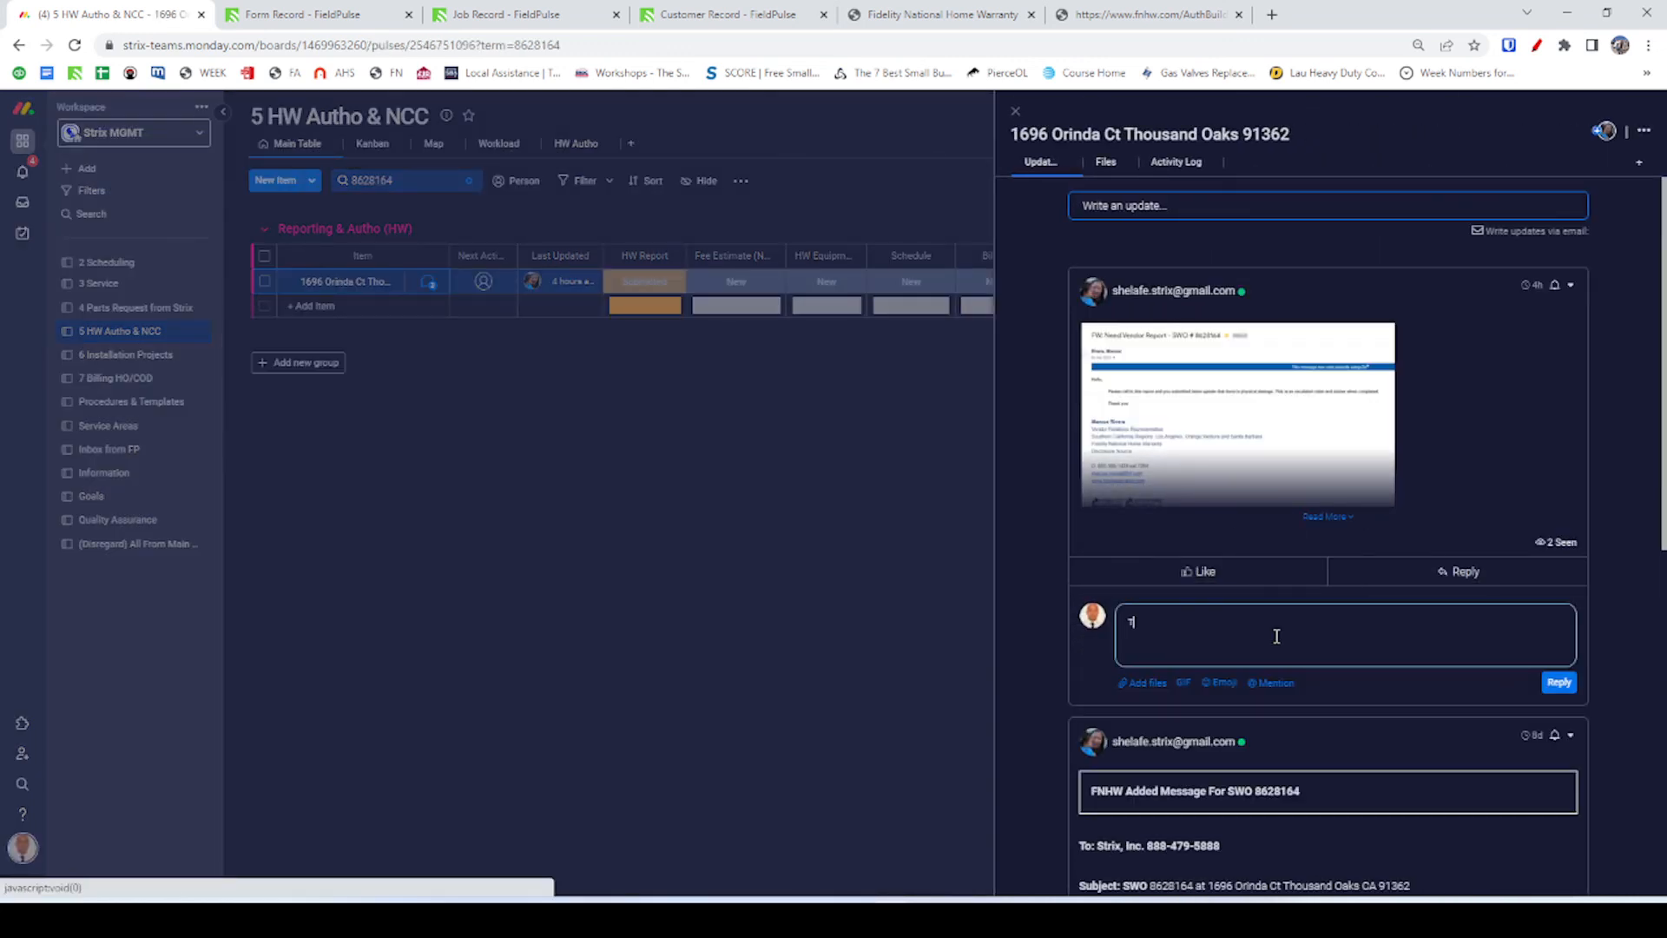
pyautogui.write('This was just a')
pyautogui.write('ubmitted')
pyautogui.write(' to ')
pyautogui.write('FN')
pyautogui.write('. via F')
pyautogui.write('ortal')
pyautogui.write('. by ')
pyautogui.write('@')
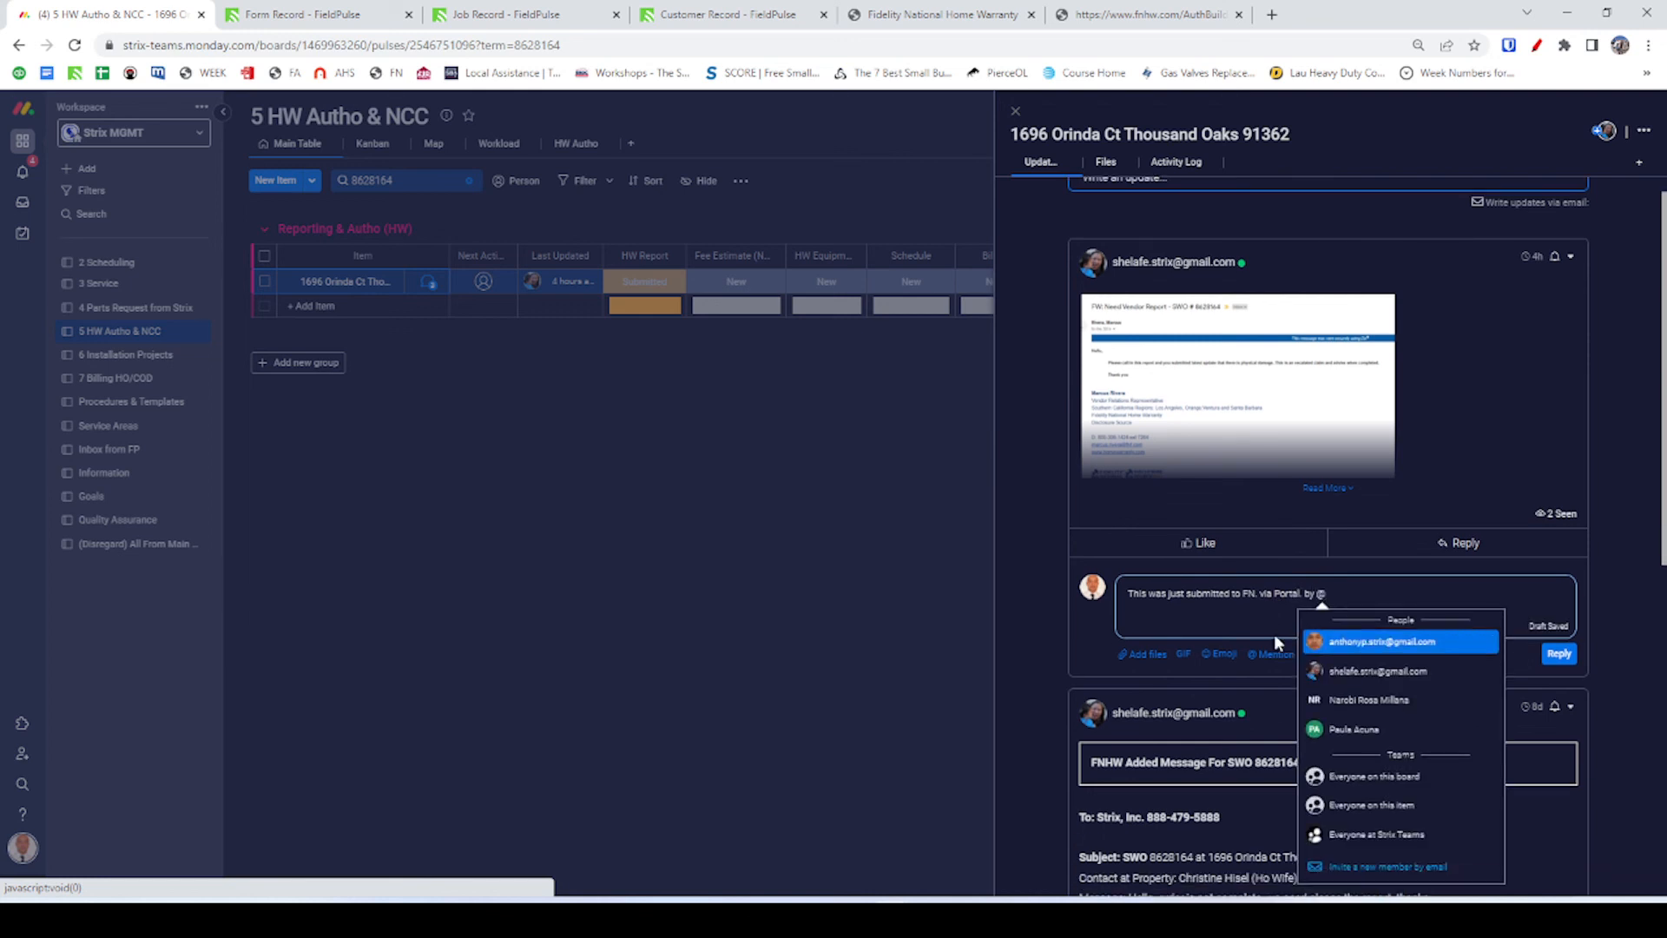
pyautogui.write('mik')
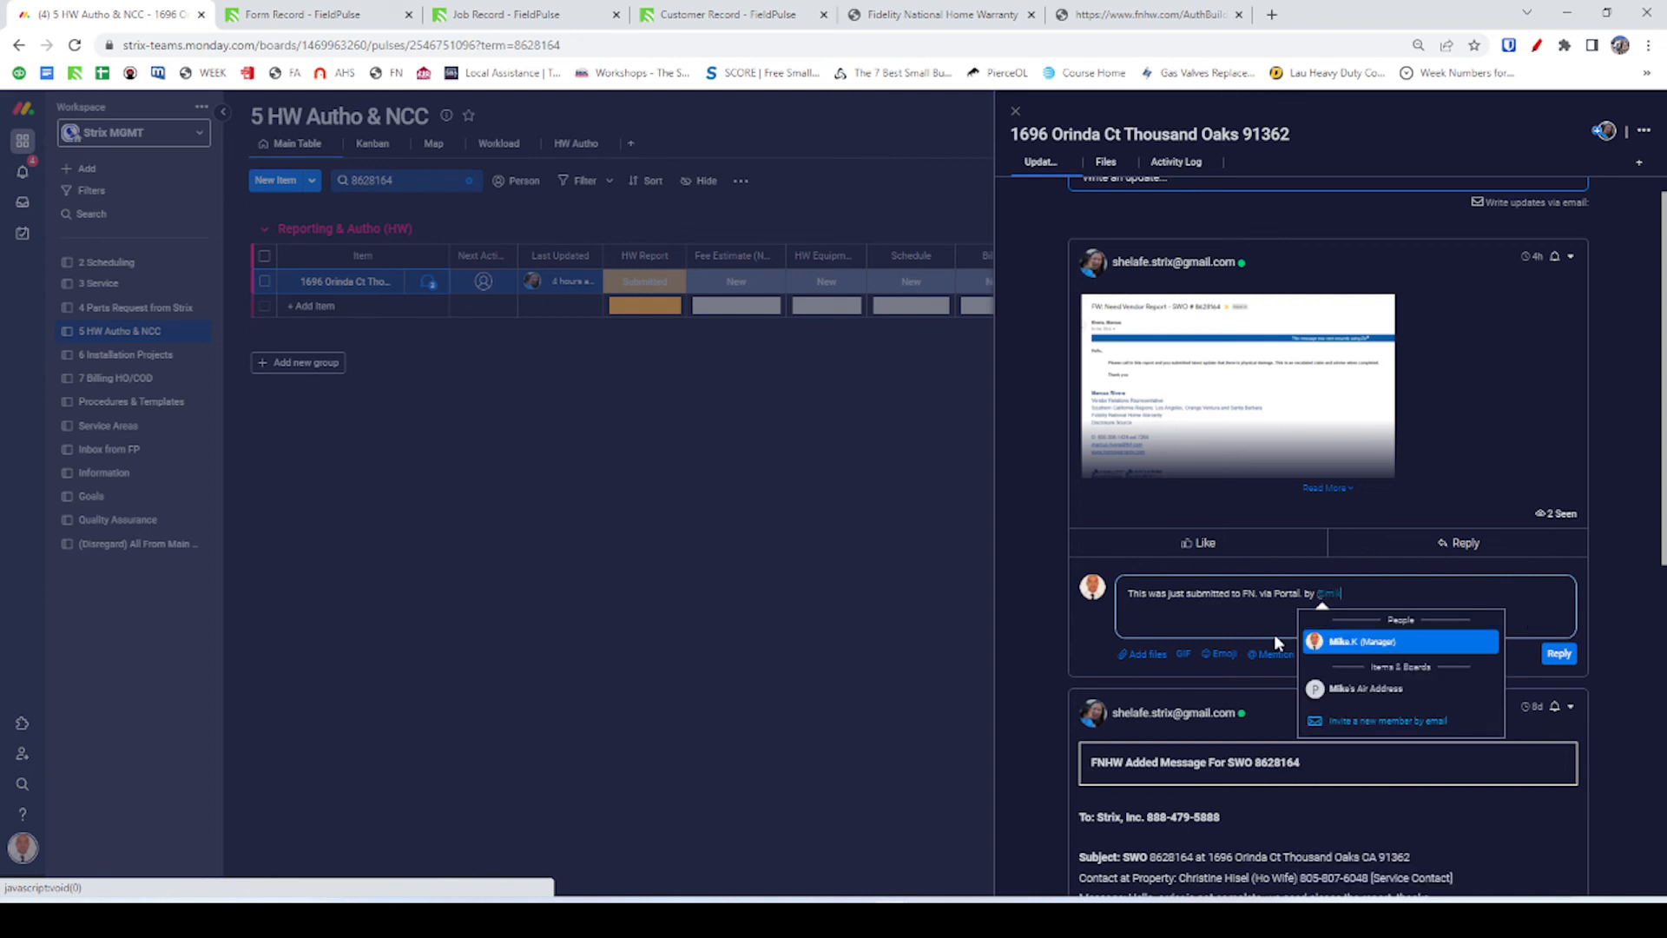
pyautogui.click(1333, 640)
pyautogui.press('Return')
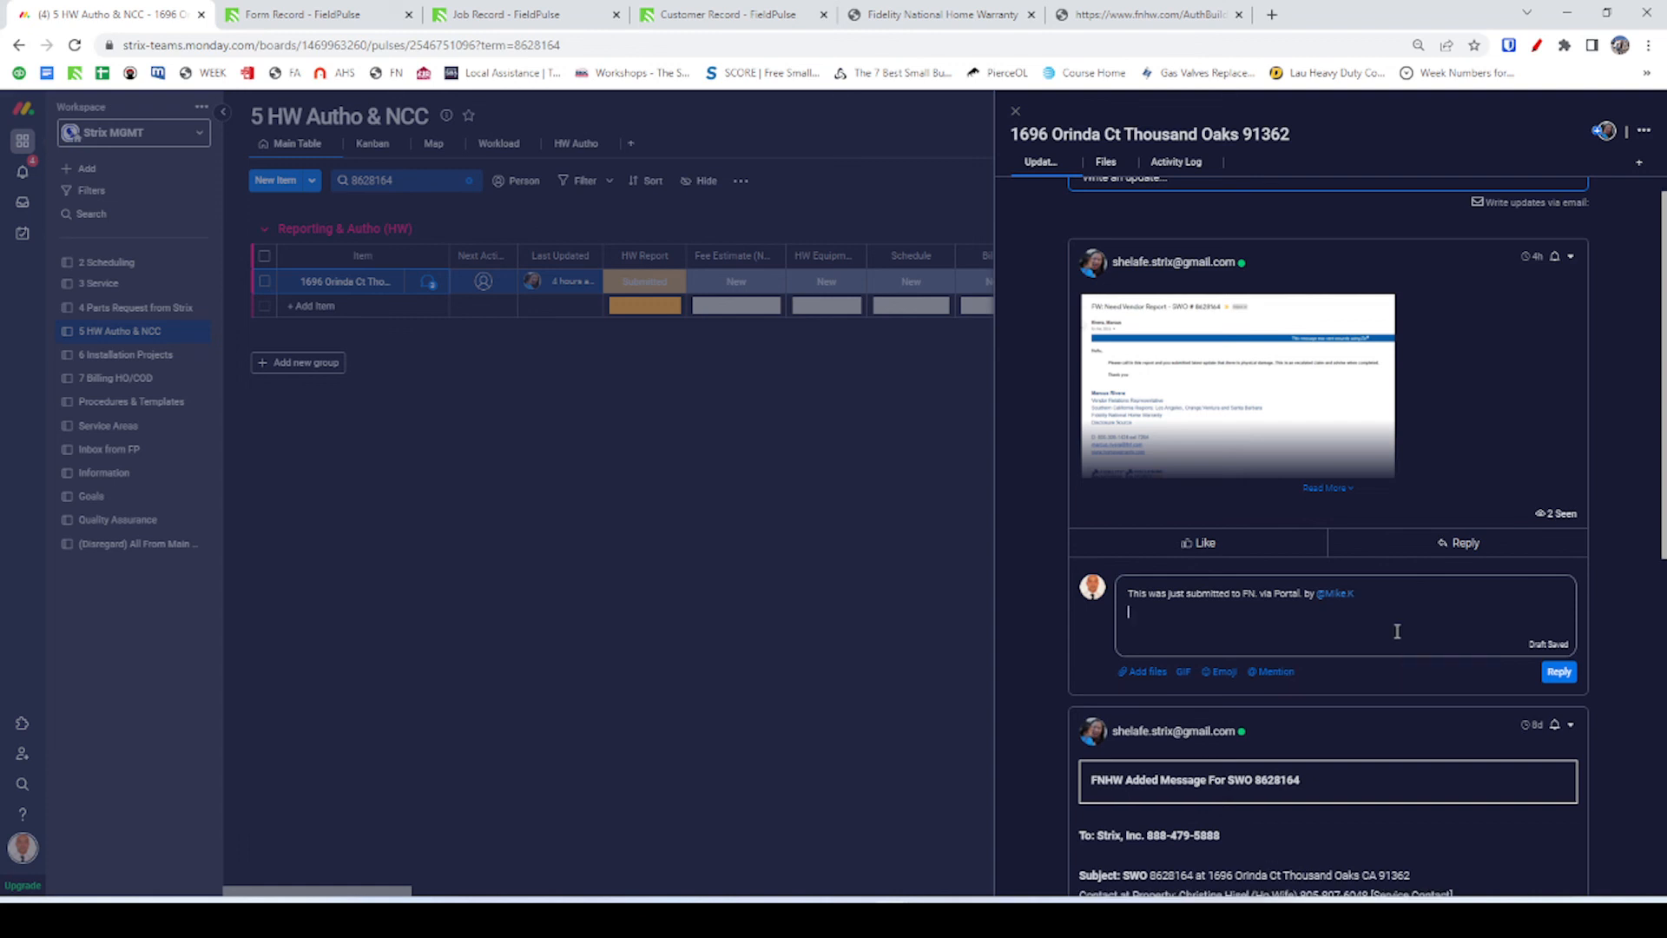
pyautogui.write('We are waiting for the Autho to get back to us.')
pyautogui.click(1558, 673)
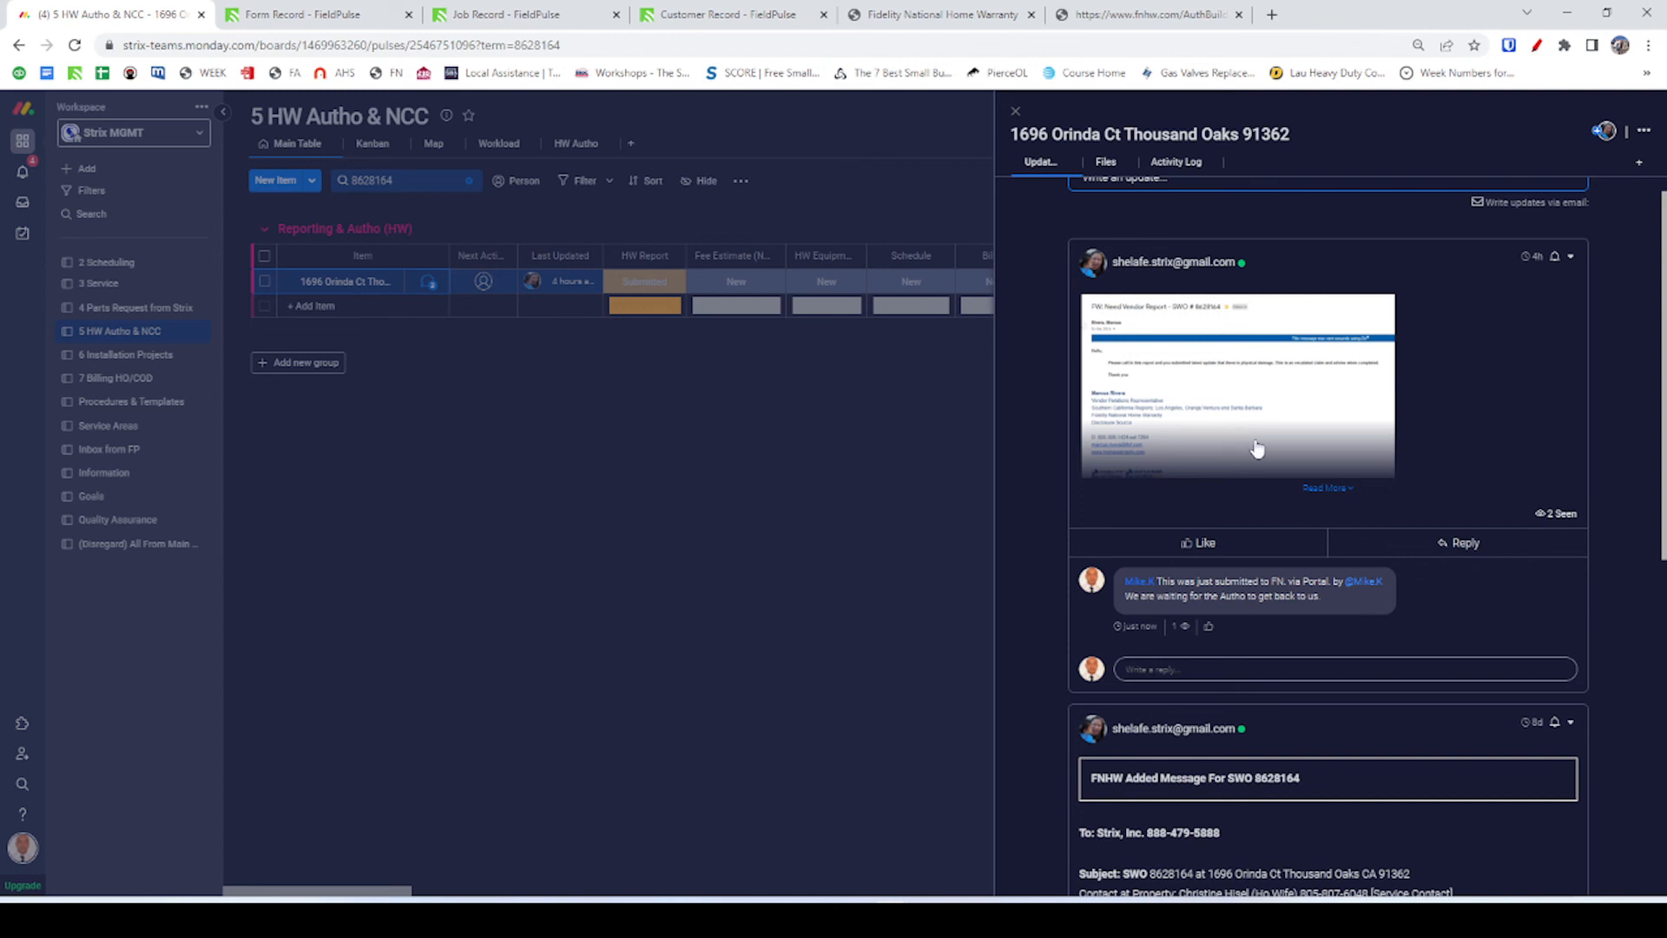
pyautogui.click(1016, 113)
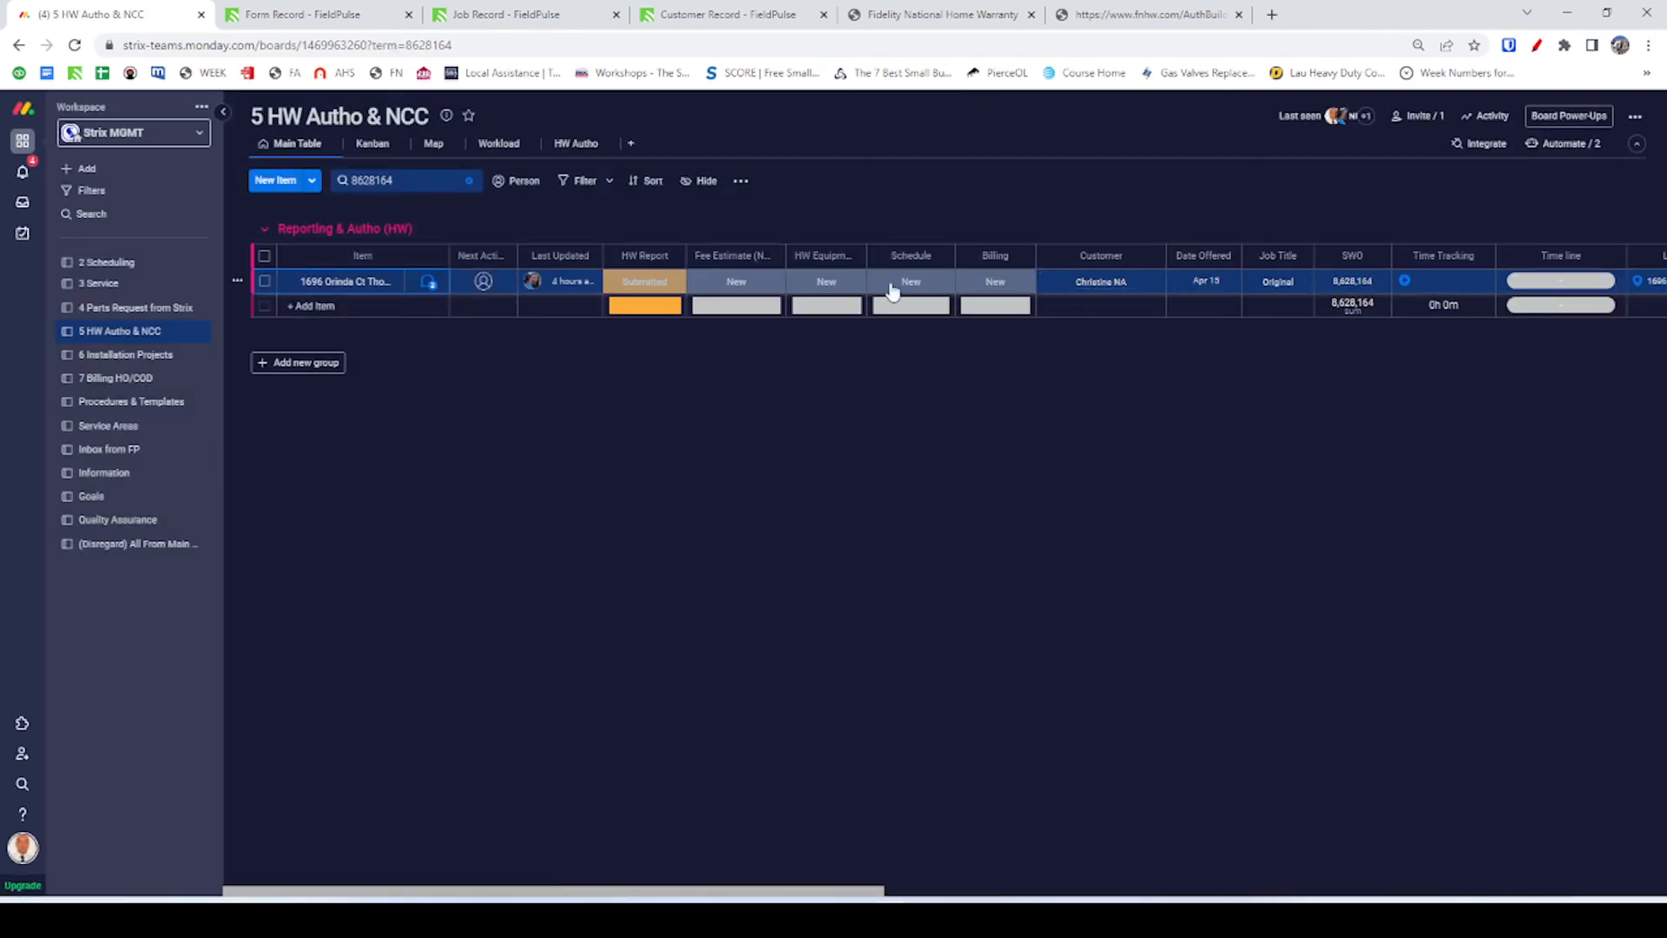
# Collapse the sidebar and review the Fee Estimate, HW Equipment and Schedule statuses, leaving HW Equipment and Schedule New.
pyautogui.click(223, 112)
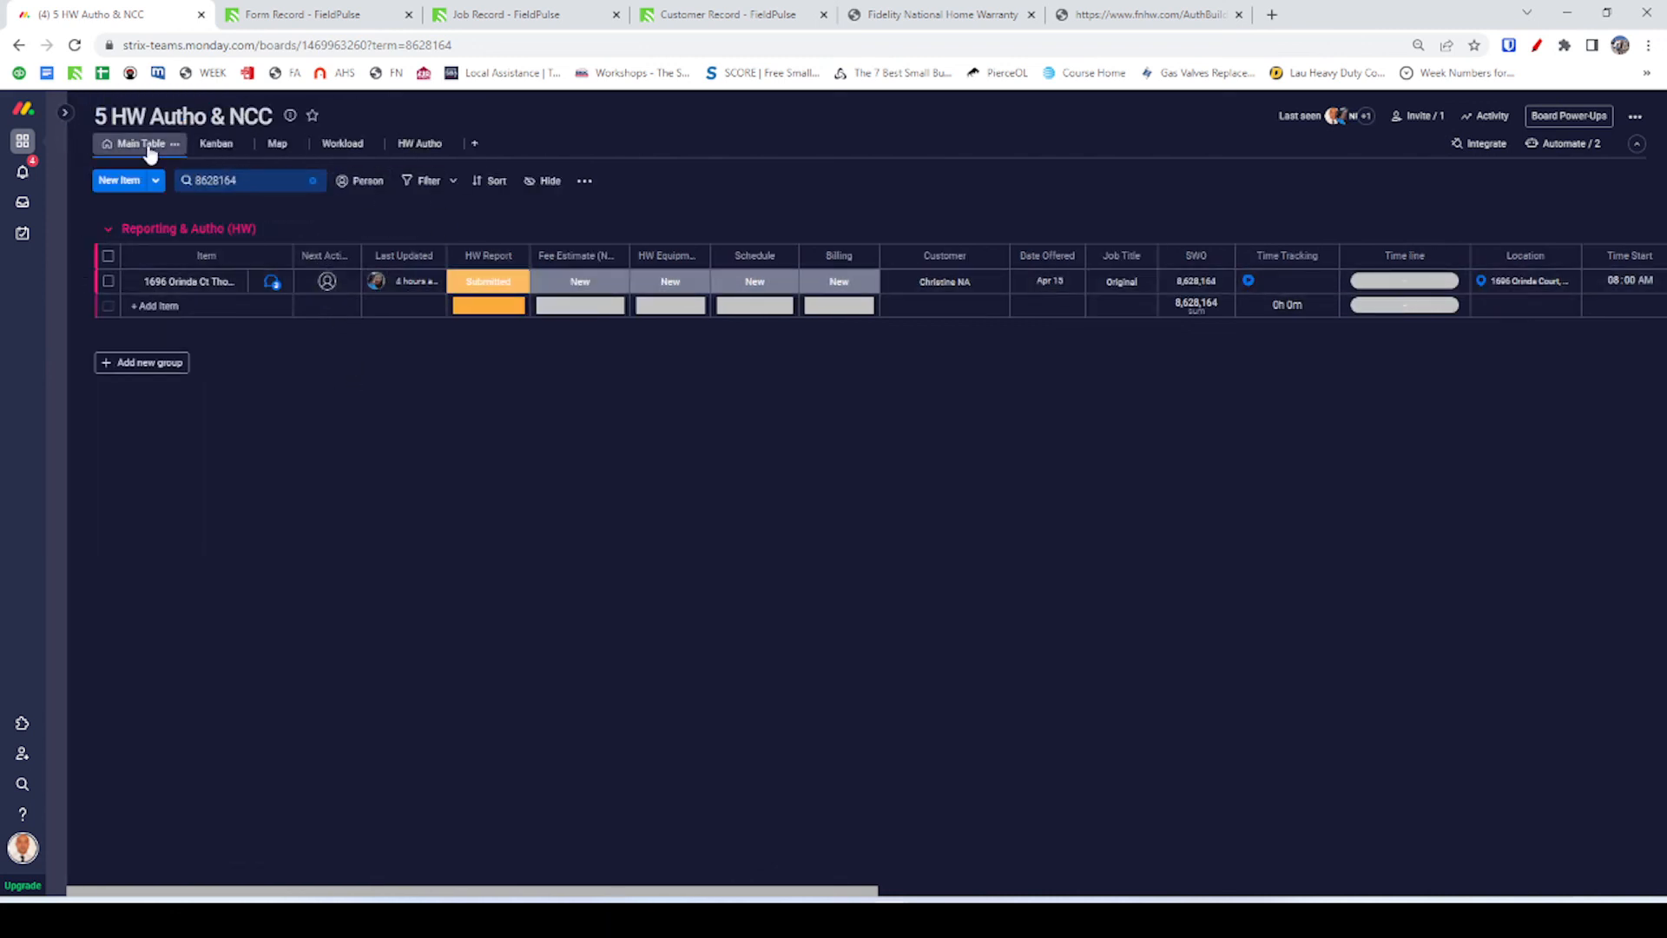
pyautogui.hscroll(1, 482, 298)
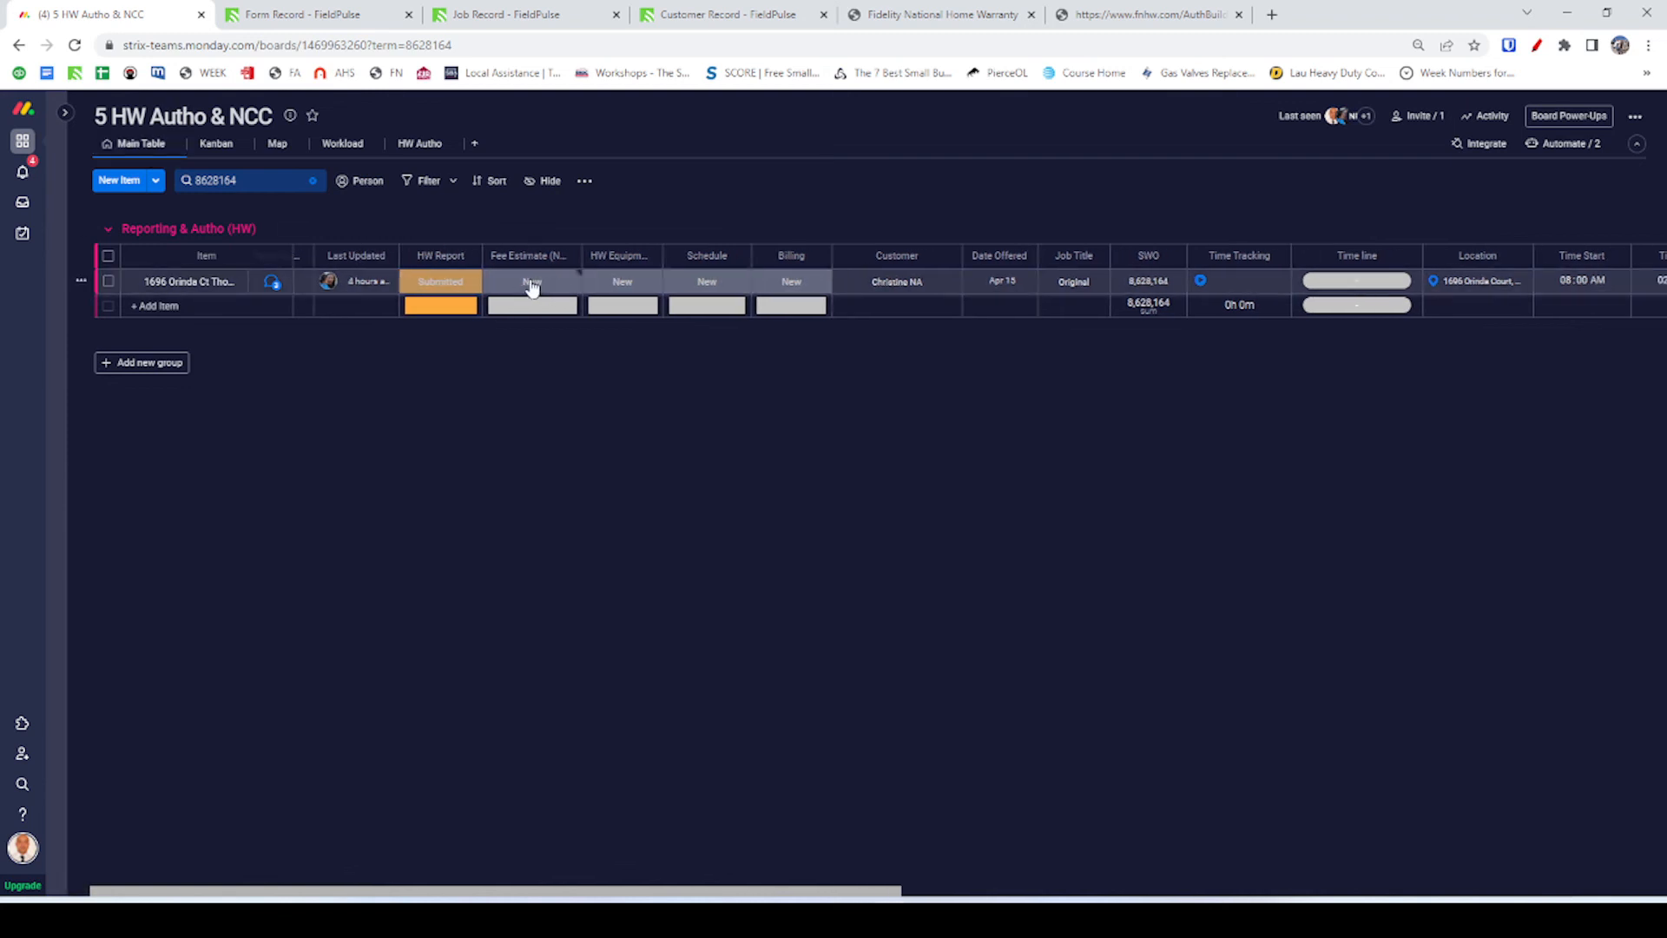
pyautogui.click(532, 283)
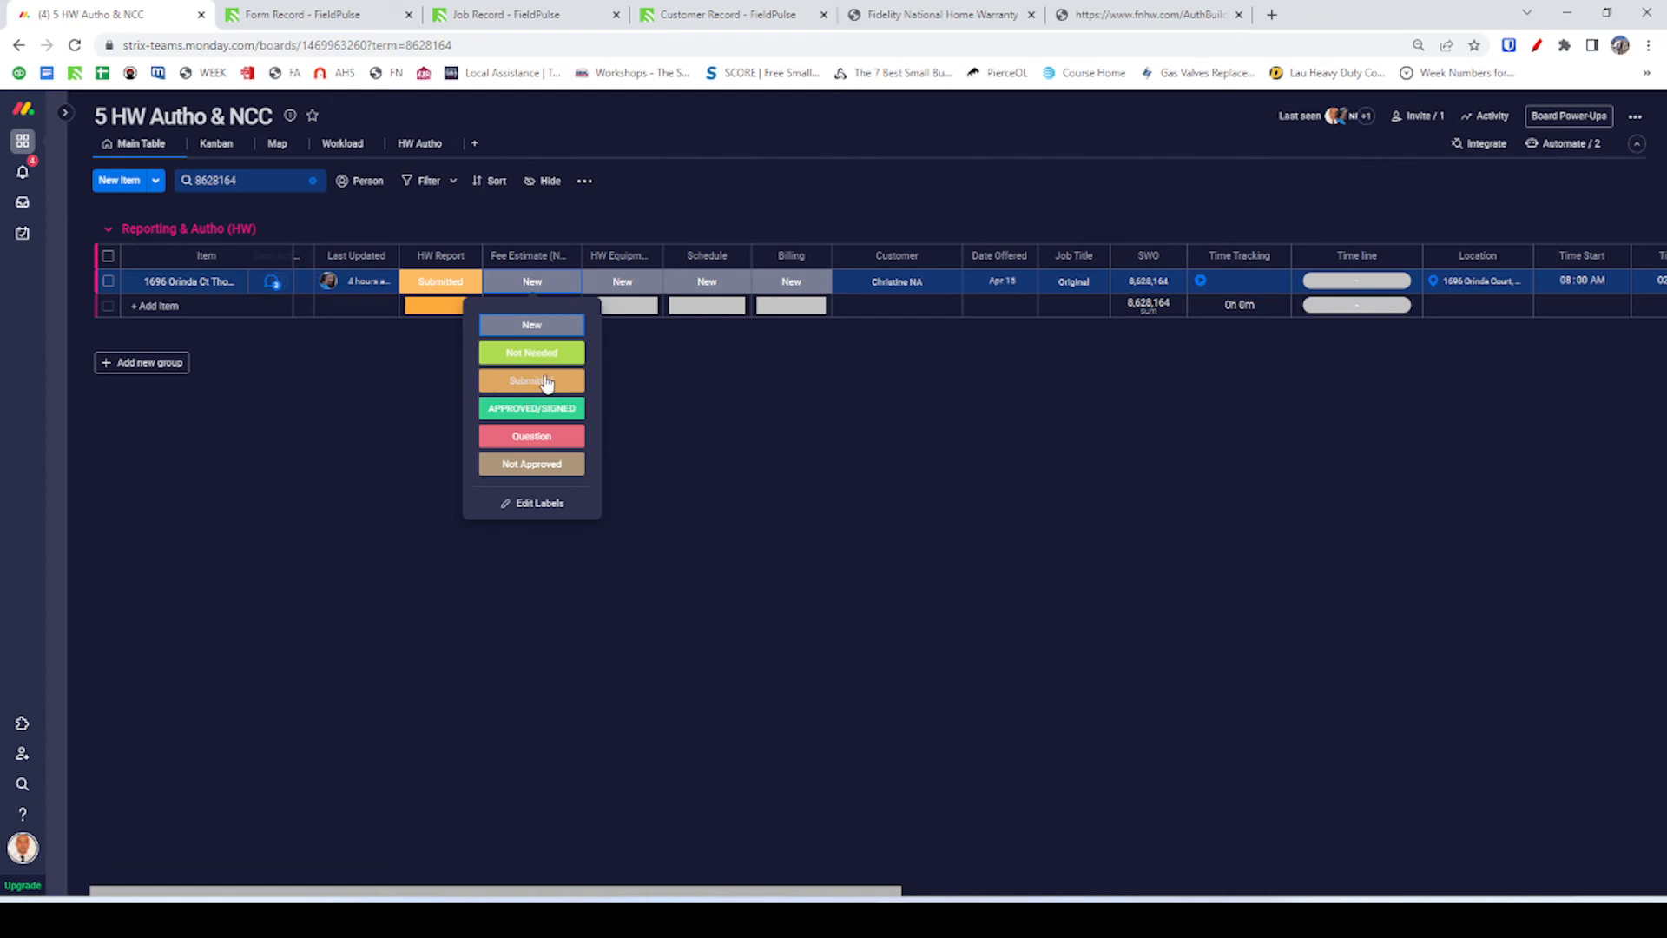
pyautogui.click(624, 282)
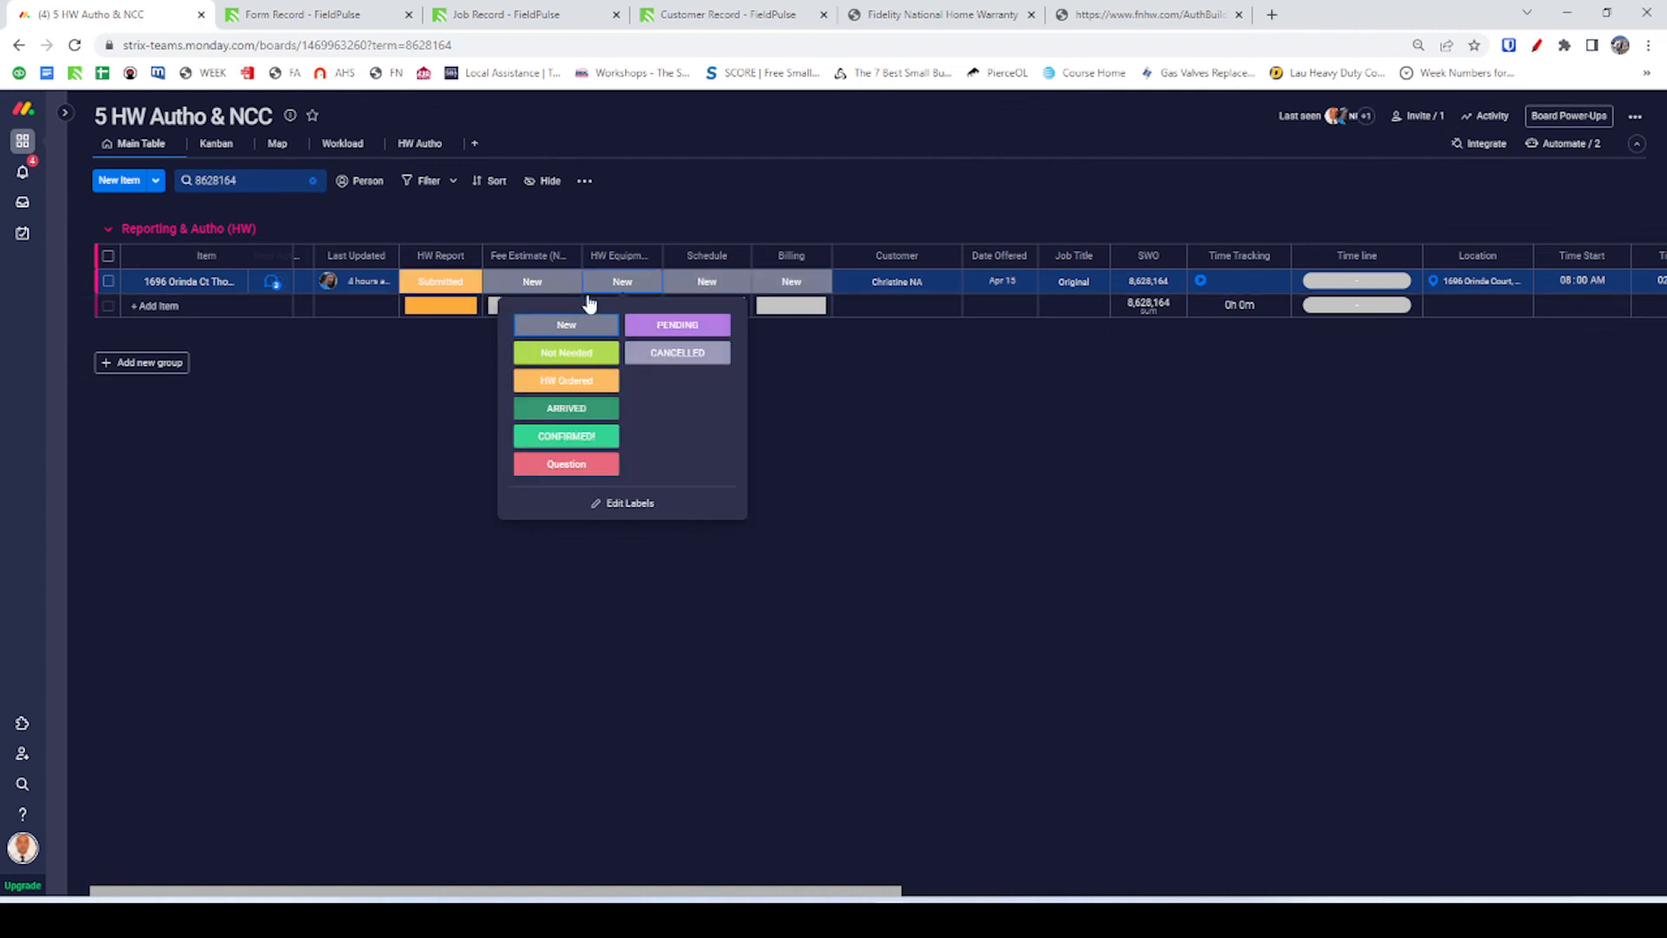
pyautogui.click(619, 284)
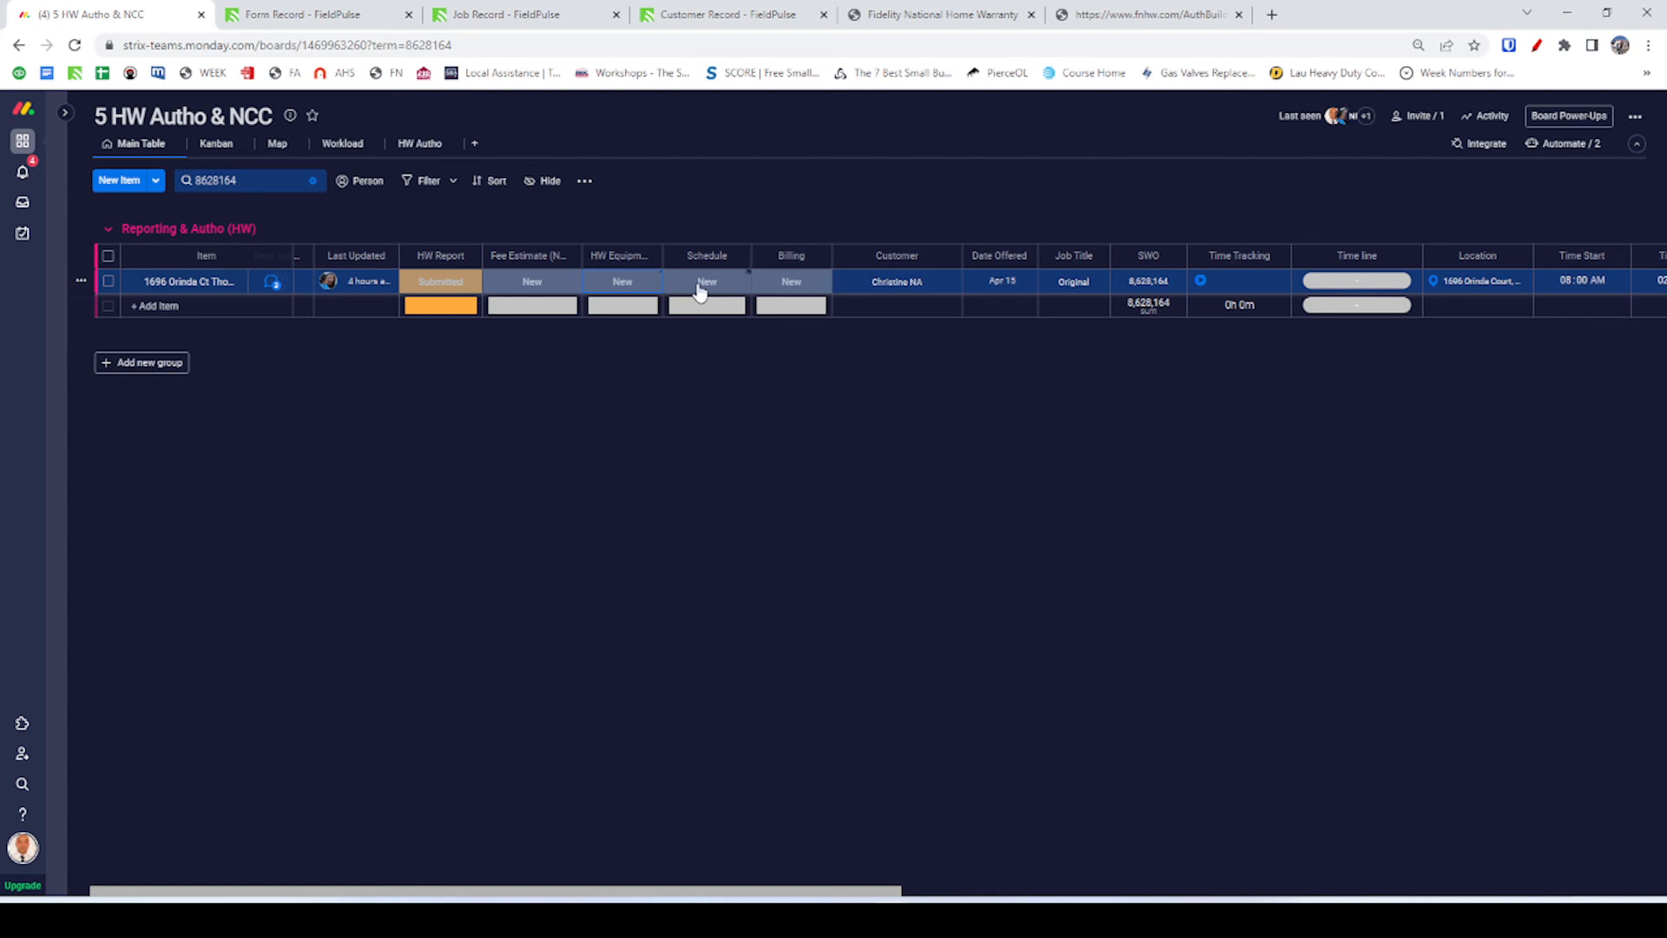
pyautogui.click(700, 290)
pyautogui.click(701, 290)
pyautogui.hscroll(1, 912, 288)
pyautogui.hscroll(10, 912, 286)
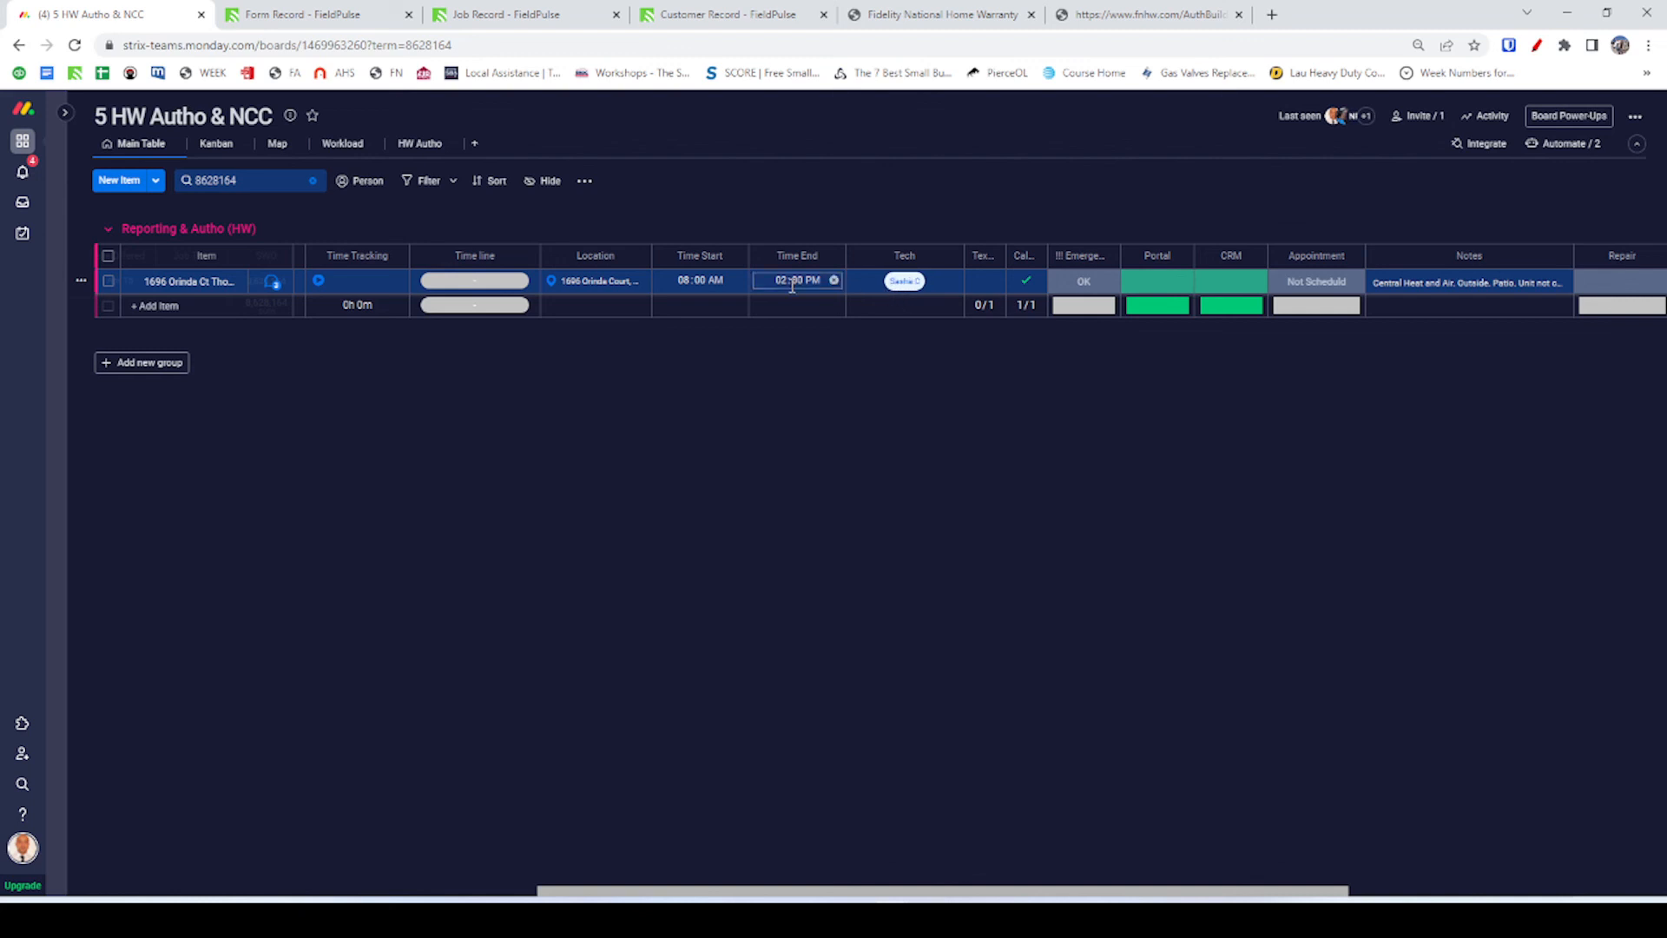
# Clear the item's scheduled time and uncheck its Cal box.
pyautogui.click(705, 283)
pyautogui.click(738, 281)
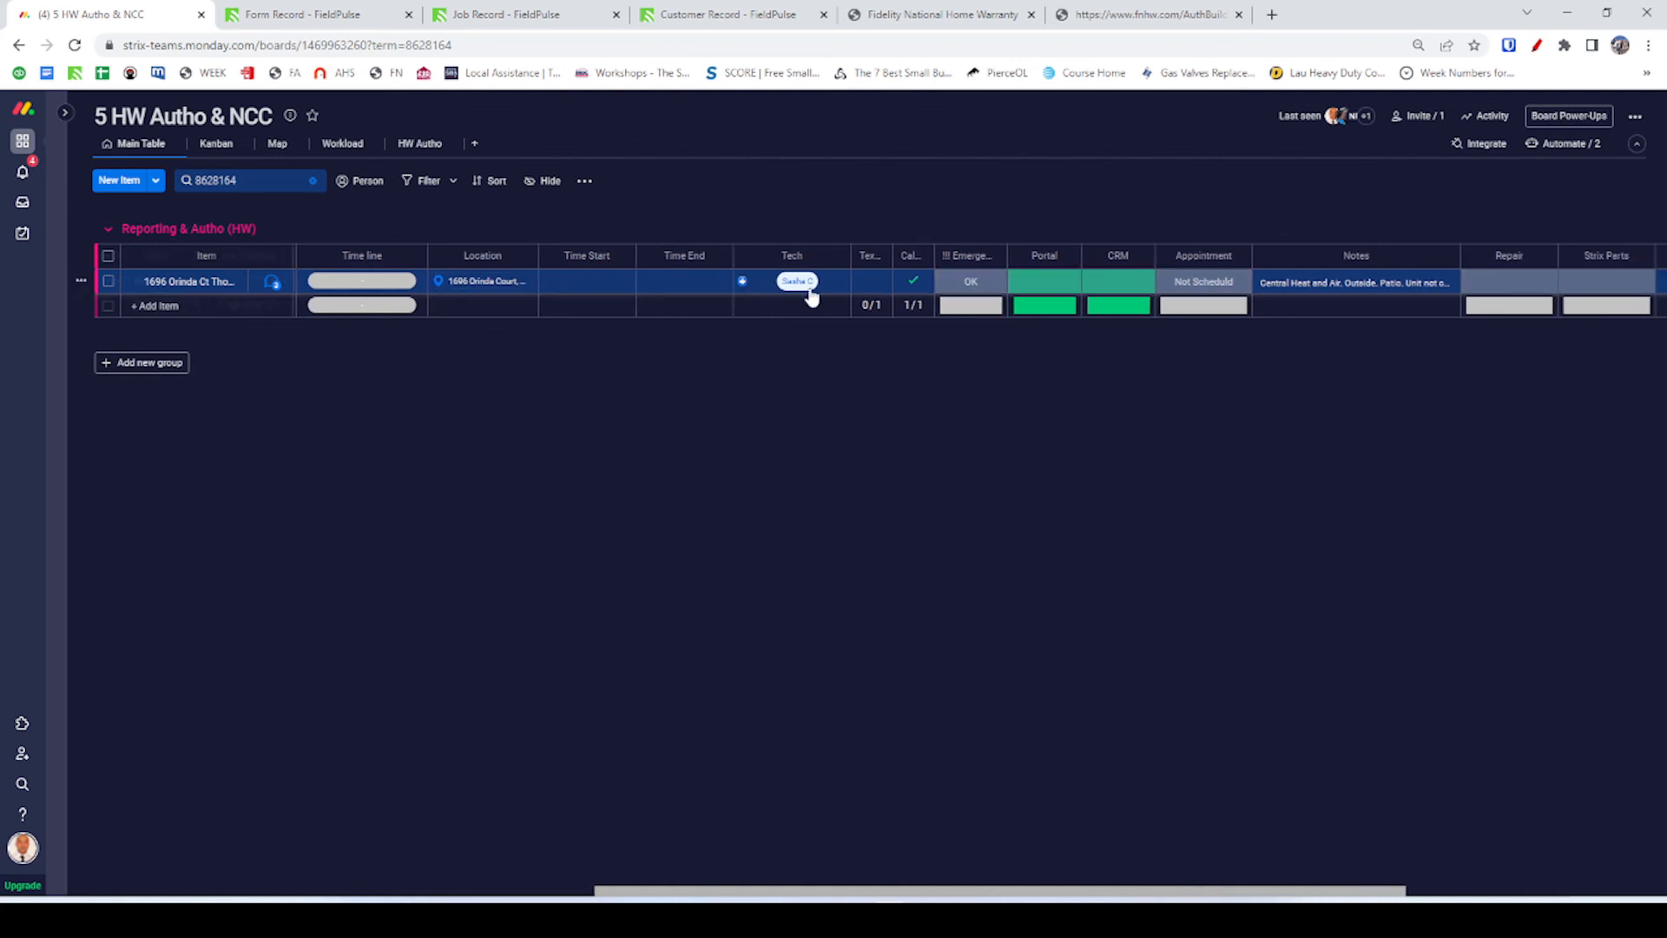
pyautogui.hscroll(3, 798, 287)
pyautogui.click(805, 283)
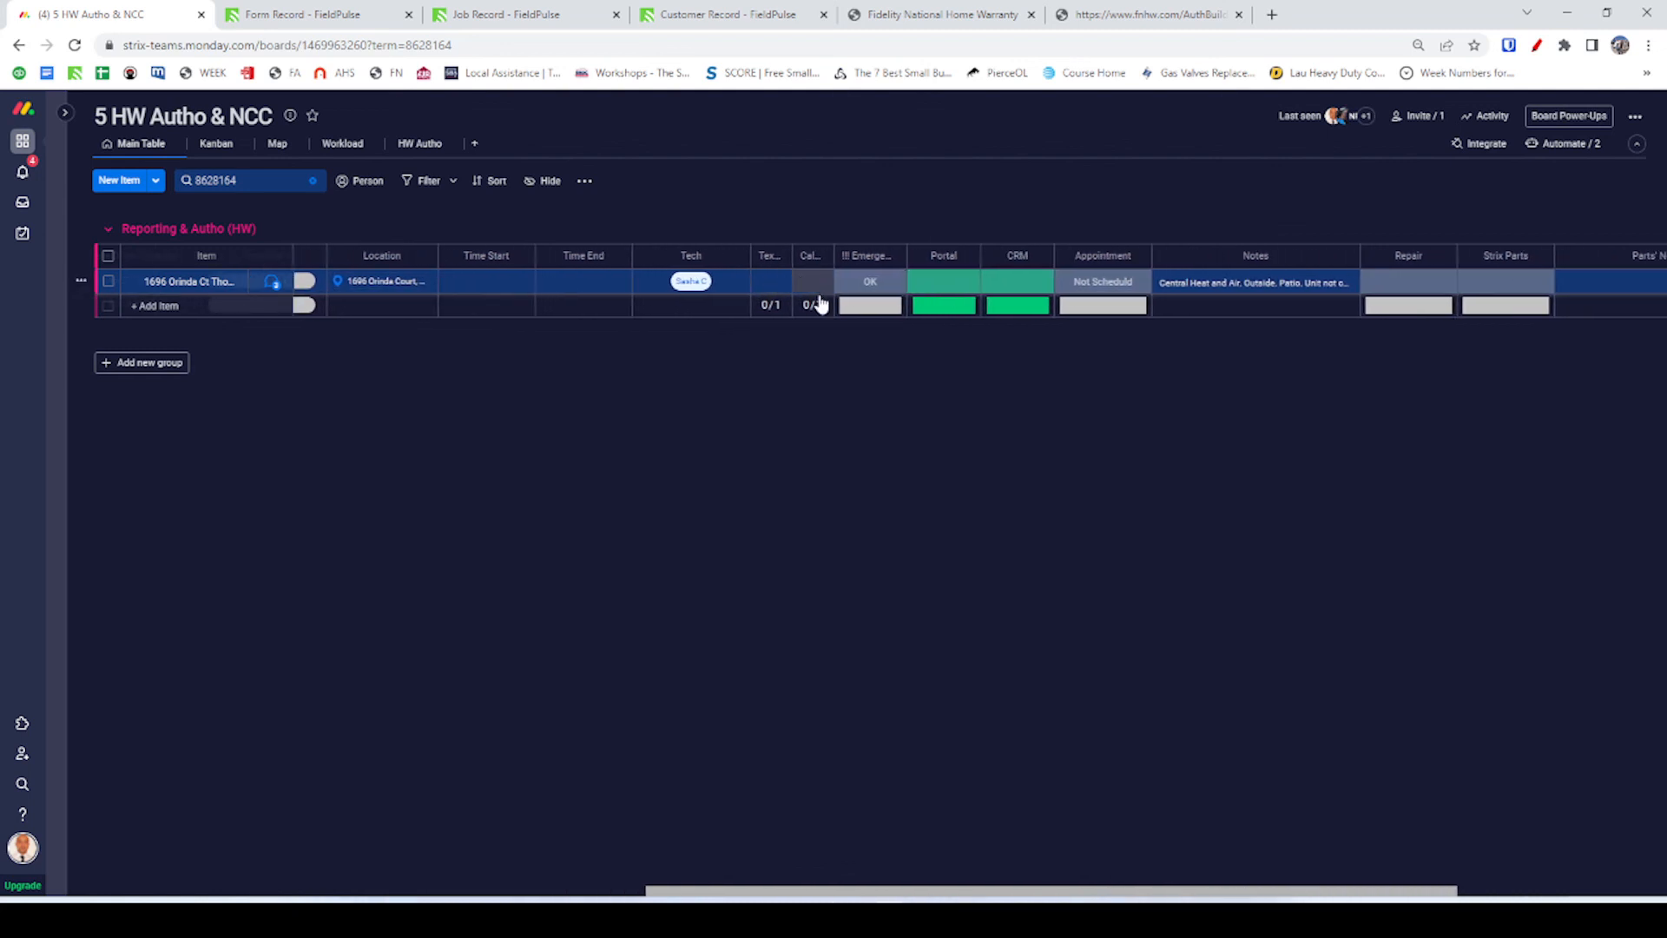
# Set Portal to the green label and CRM to the blank grey label, then show the HW Autho view.
pyautogui.click(929, 290)
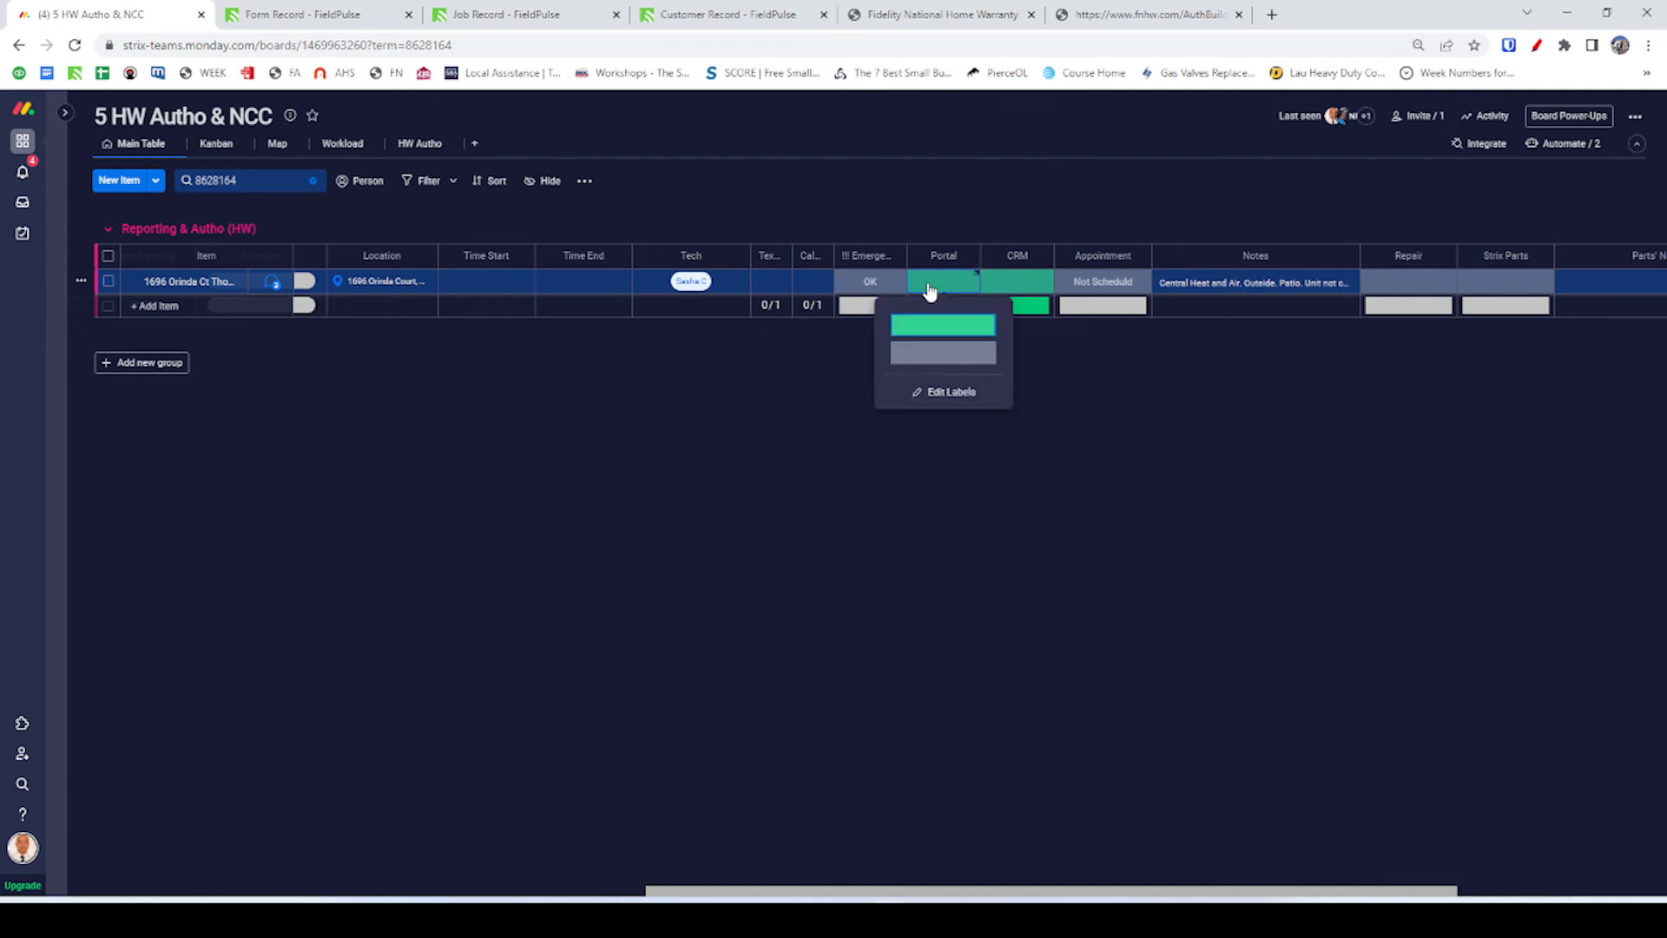
pyautogui.click(941, 326)
pyautogui.click(1025, 283)
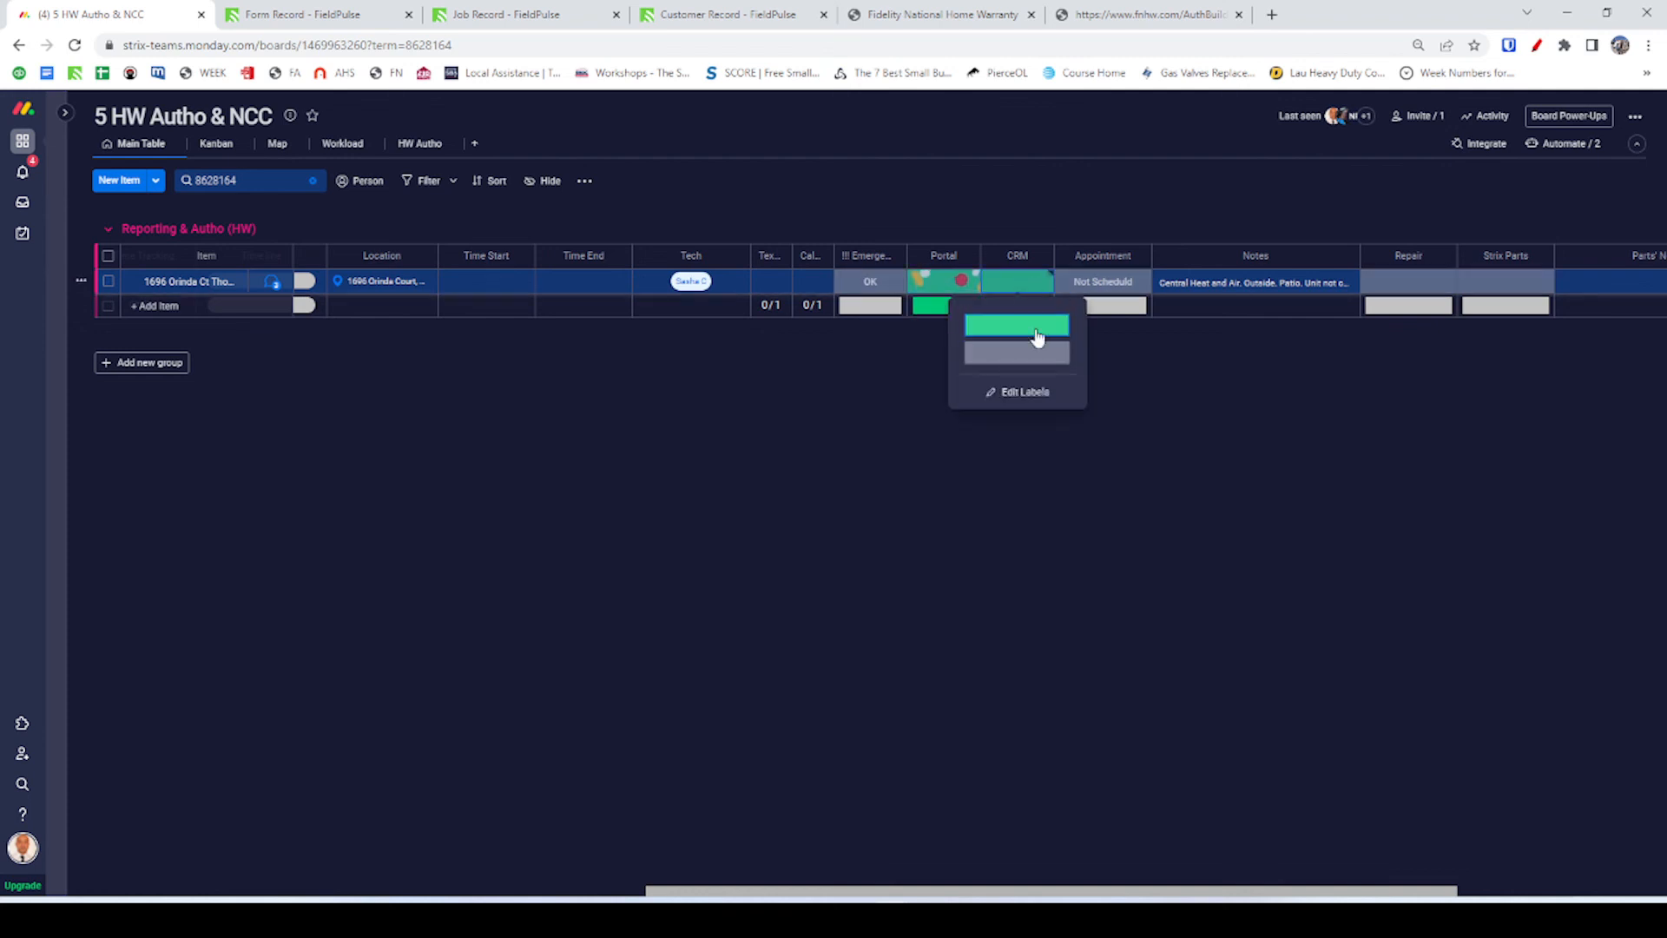
pyautogui.click(1030, 352)
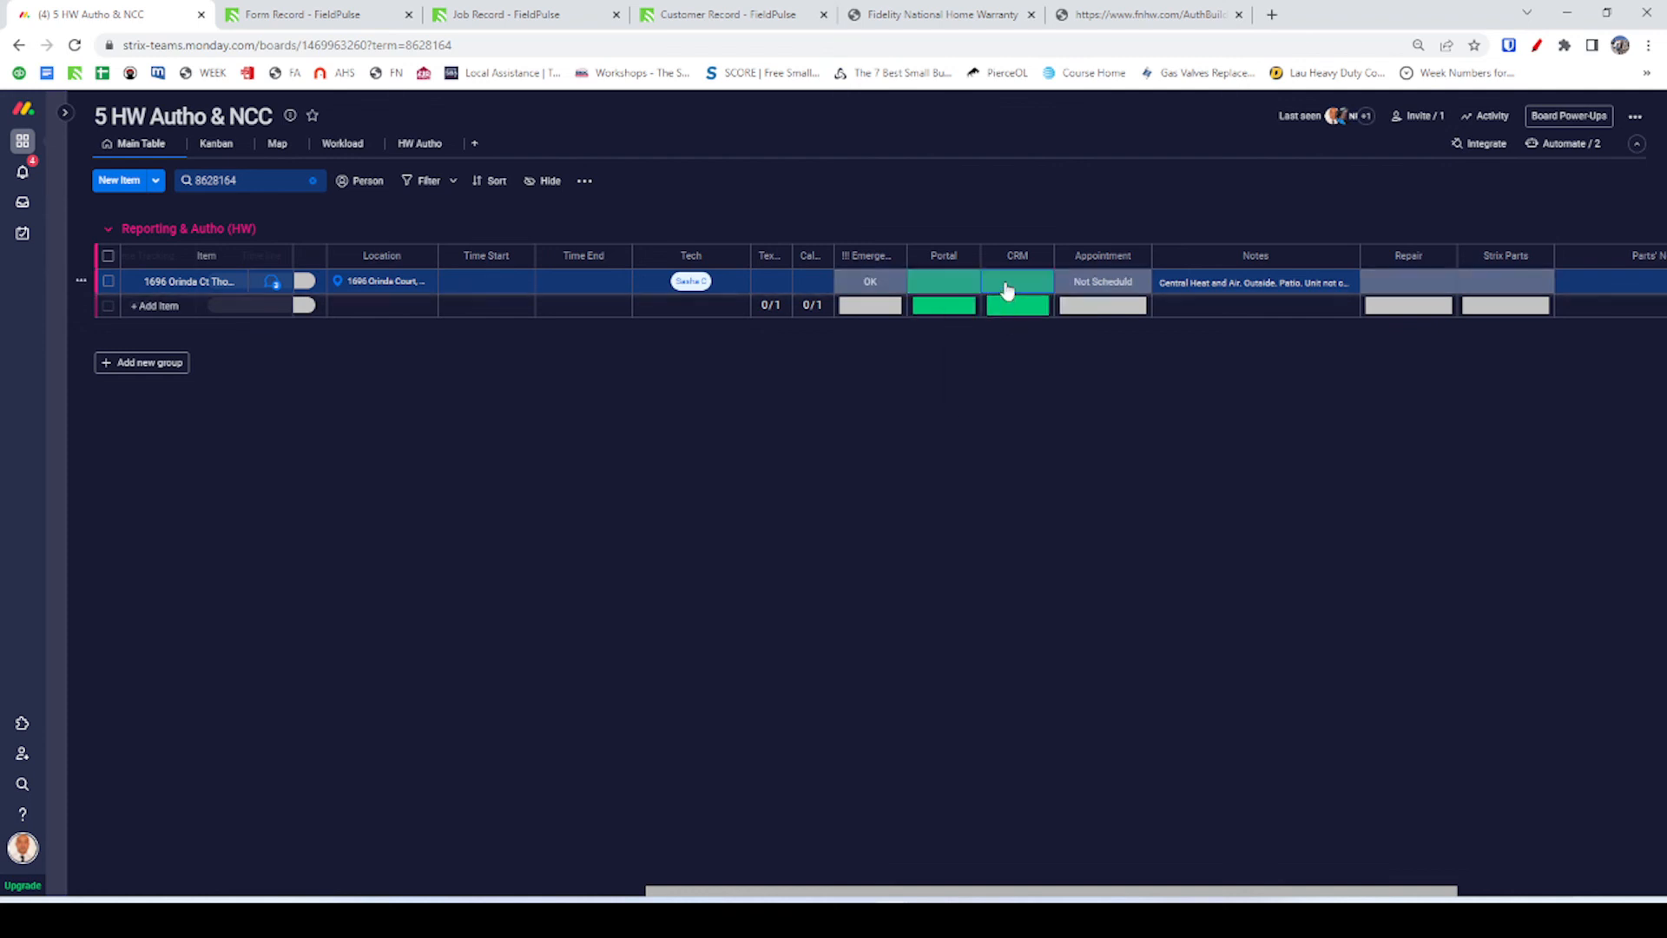
pyautogui.click(1018, 283)
pyautogui.click(1019, 353)
pyautogui.click(1000, 291)
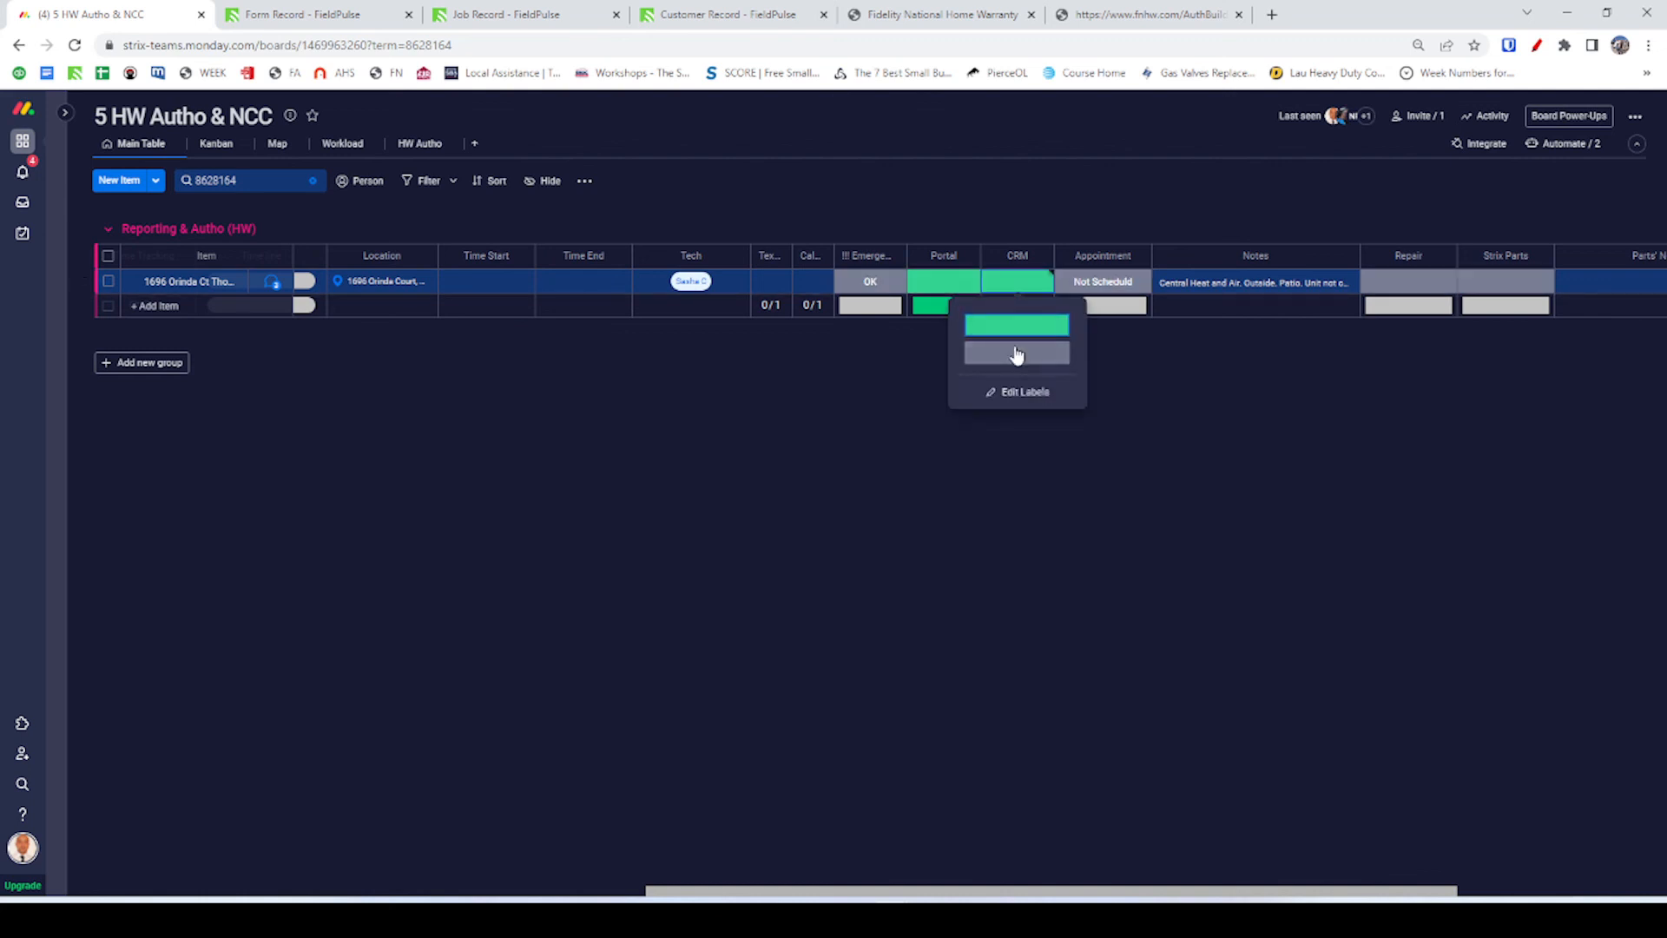
pyautogui.click(1016, 348)
pyautogui.hscroll(1, 1057, 284)
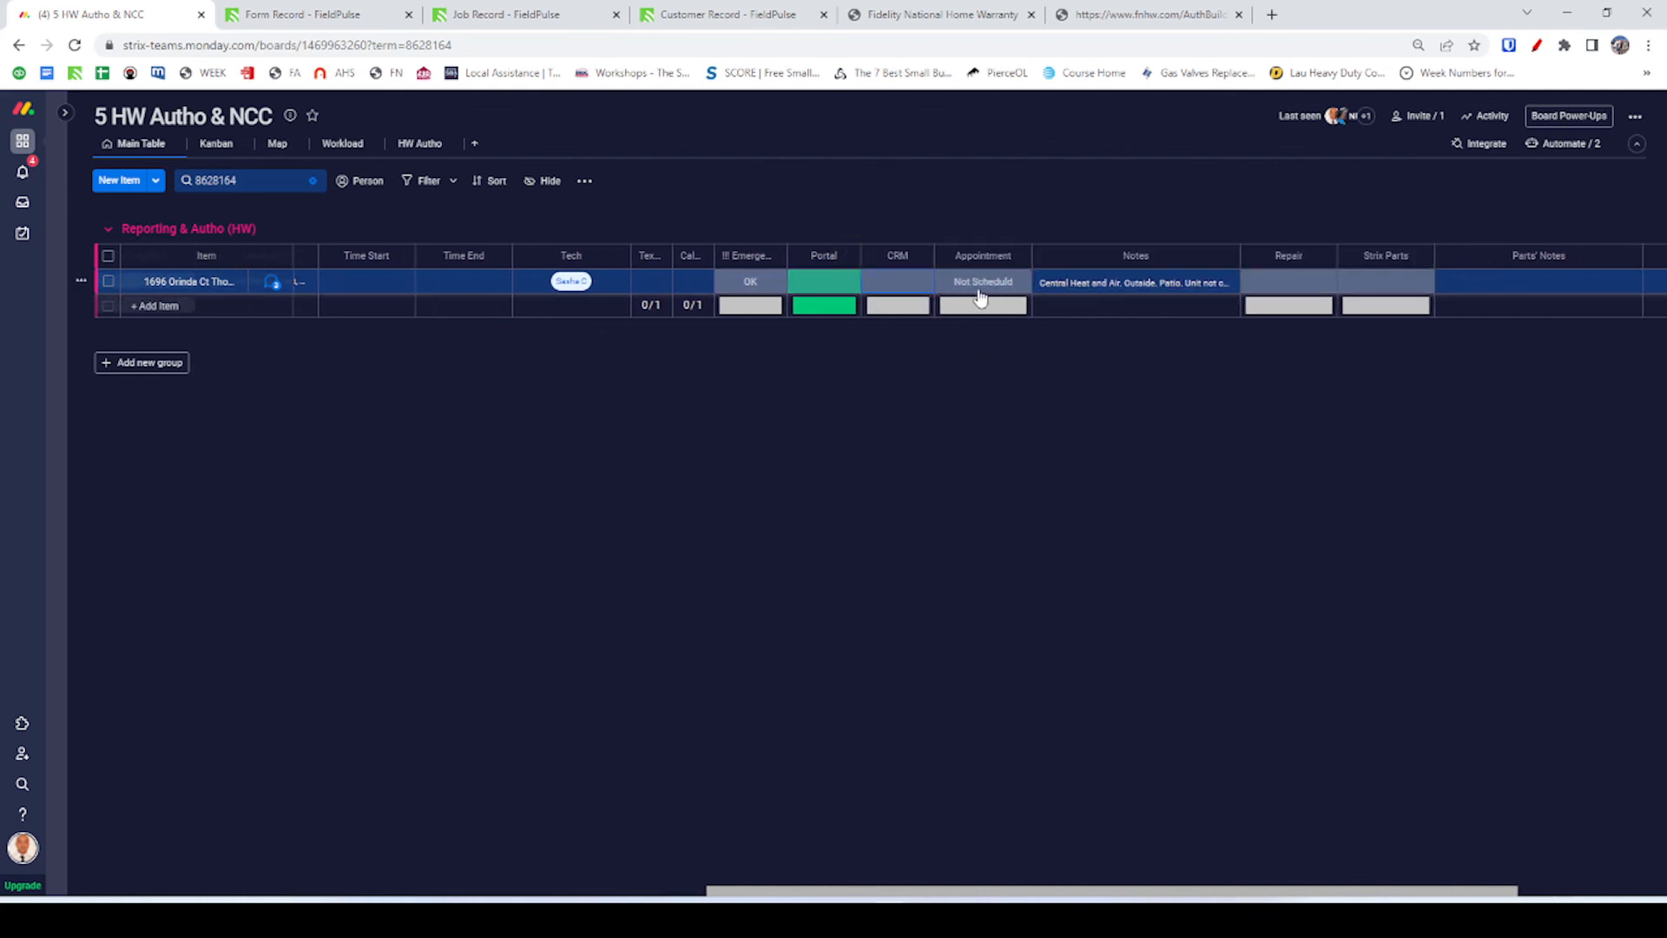
pyautogui.hscroll(1, 1112, 290)
pyautogui.hscroll(1, 1111, 290)
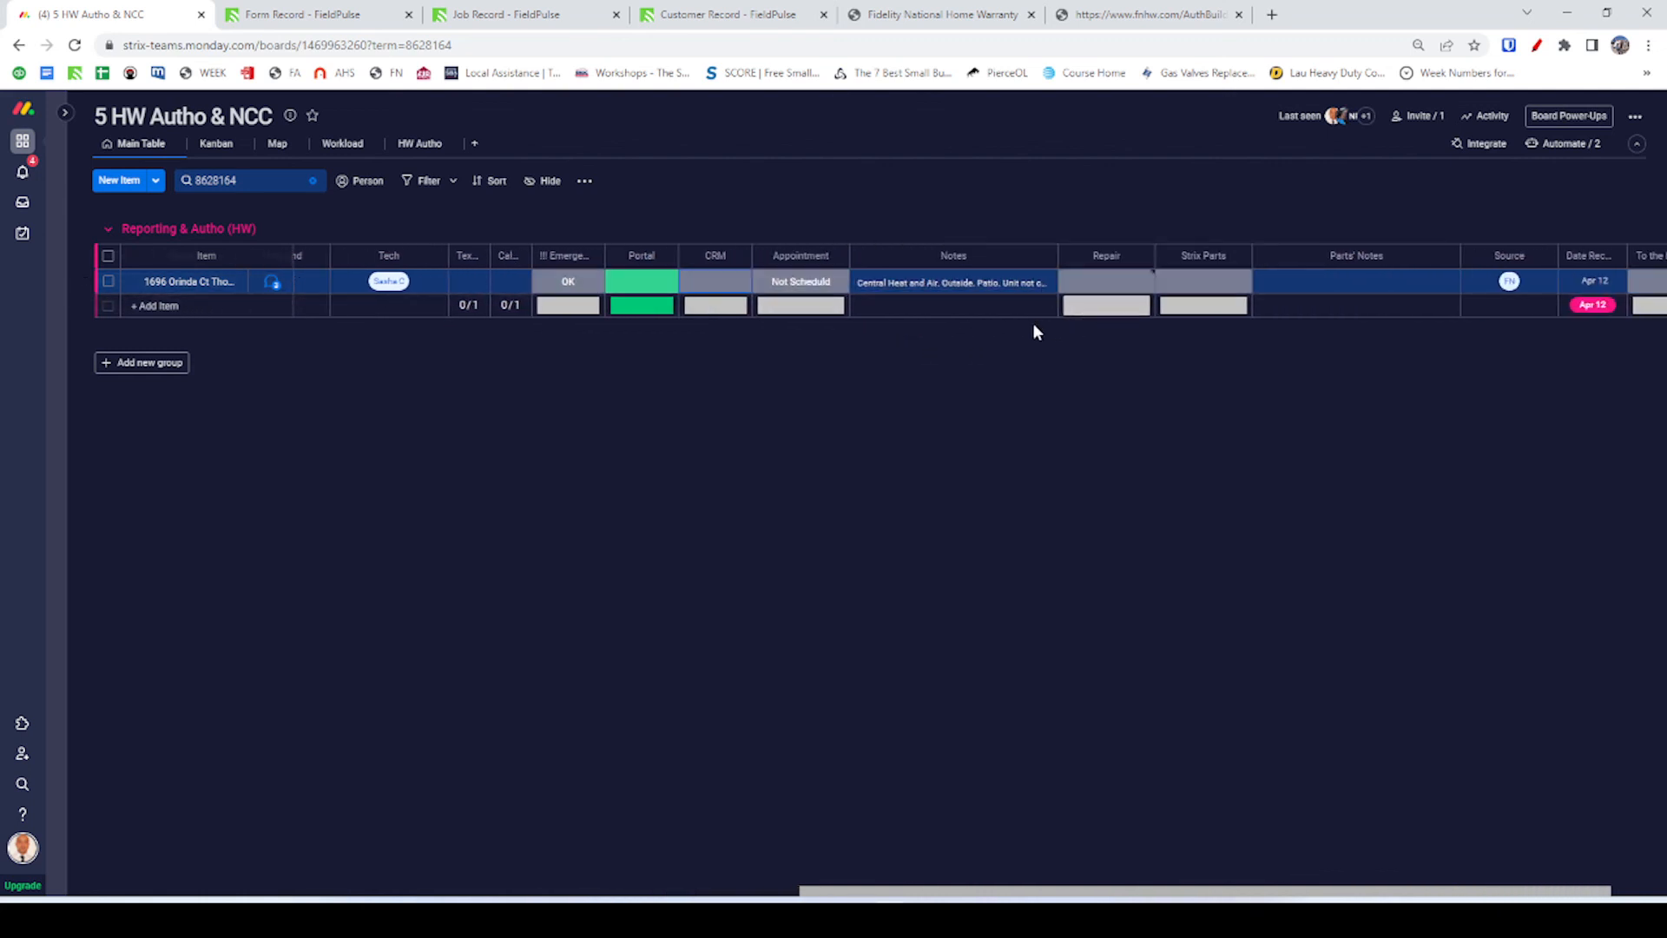
pyautogui.hscroll(1, 1173, 290)
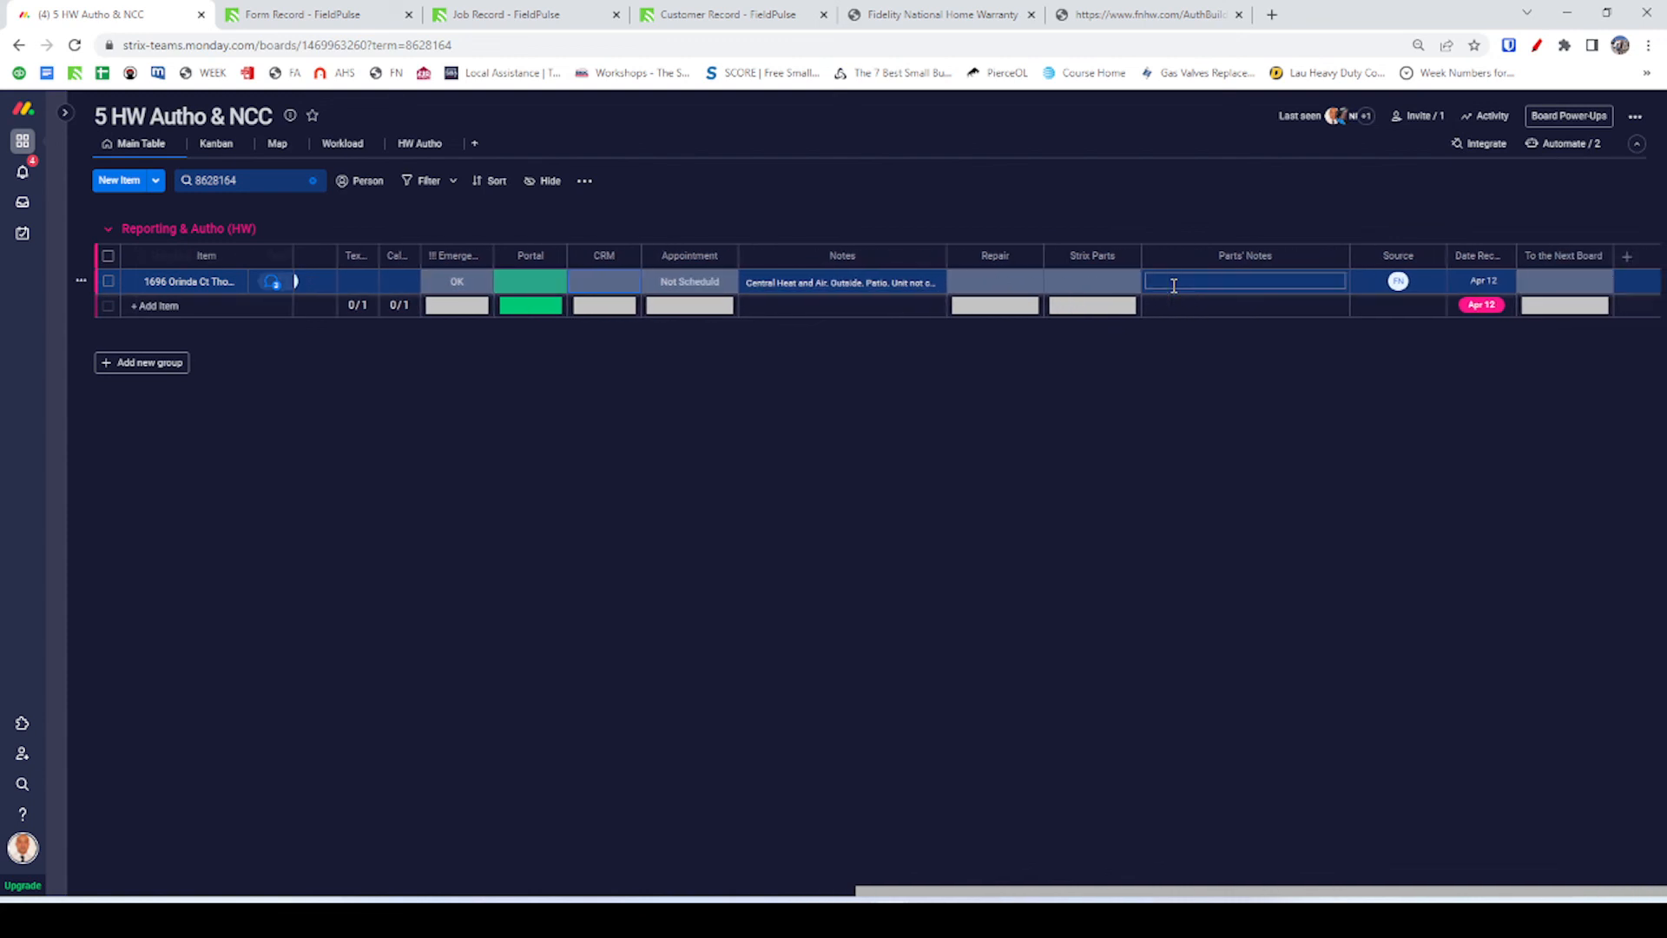
pyautogui.click(420, 143)
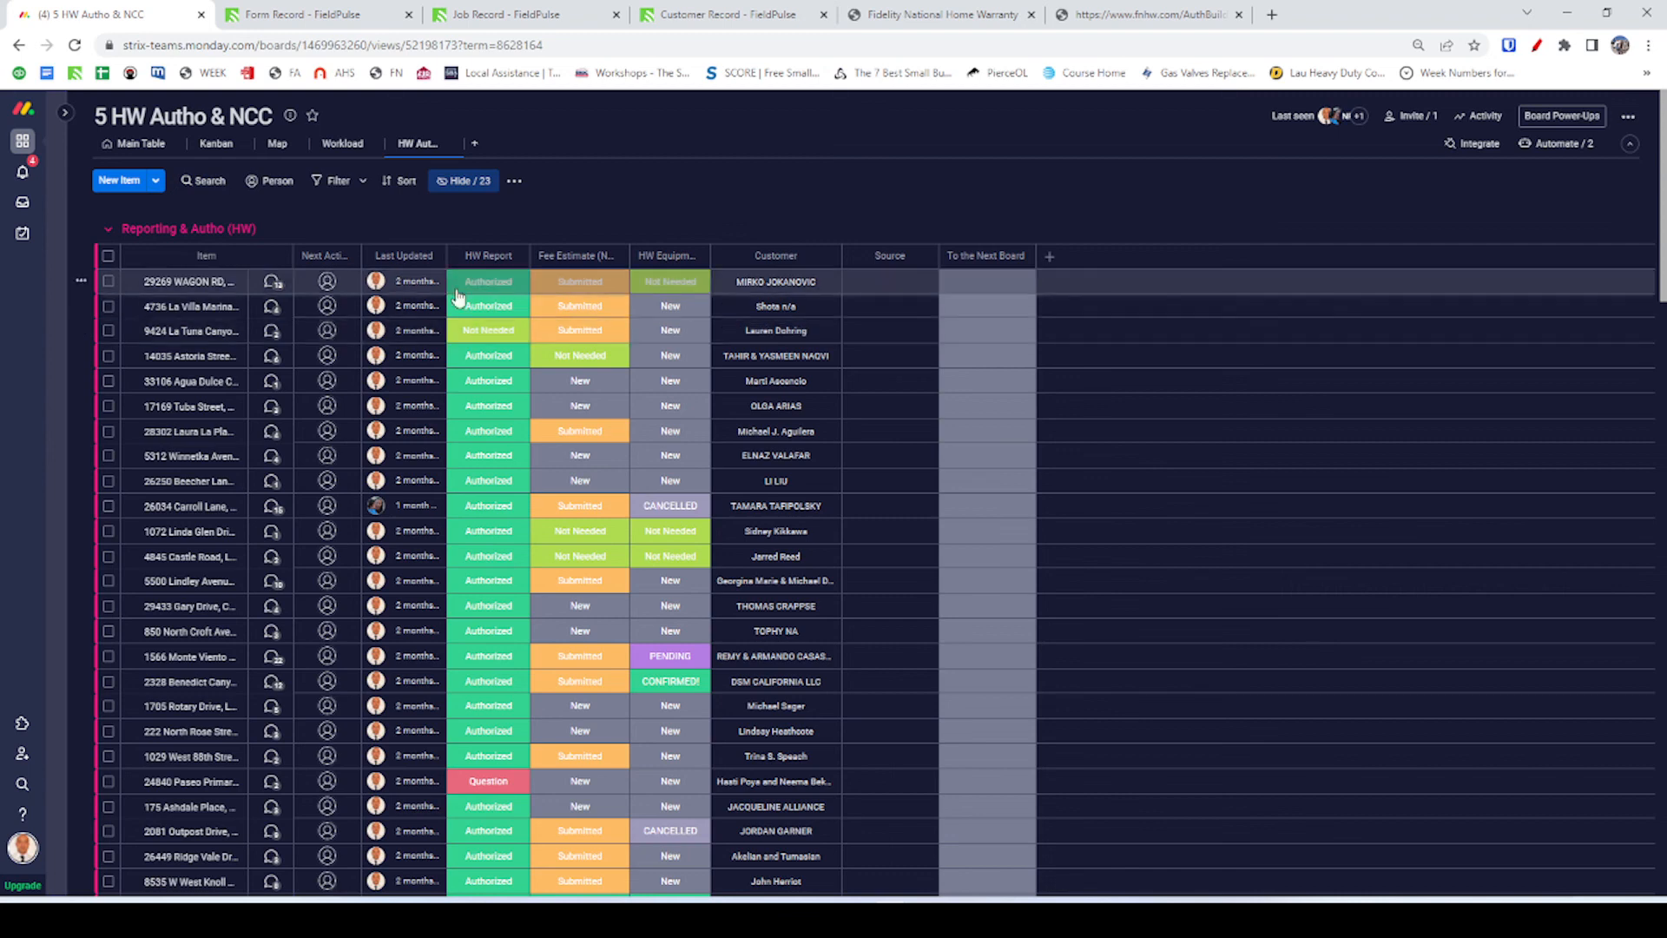
pyautogui.click(205, 188)
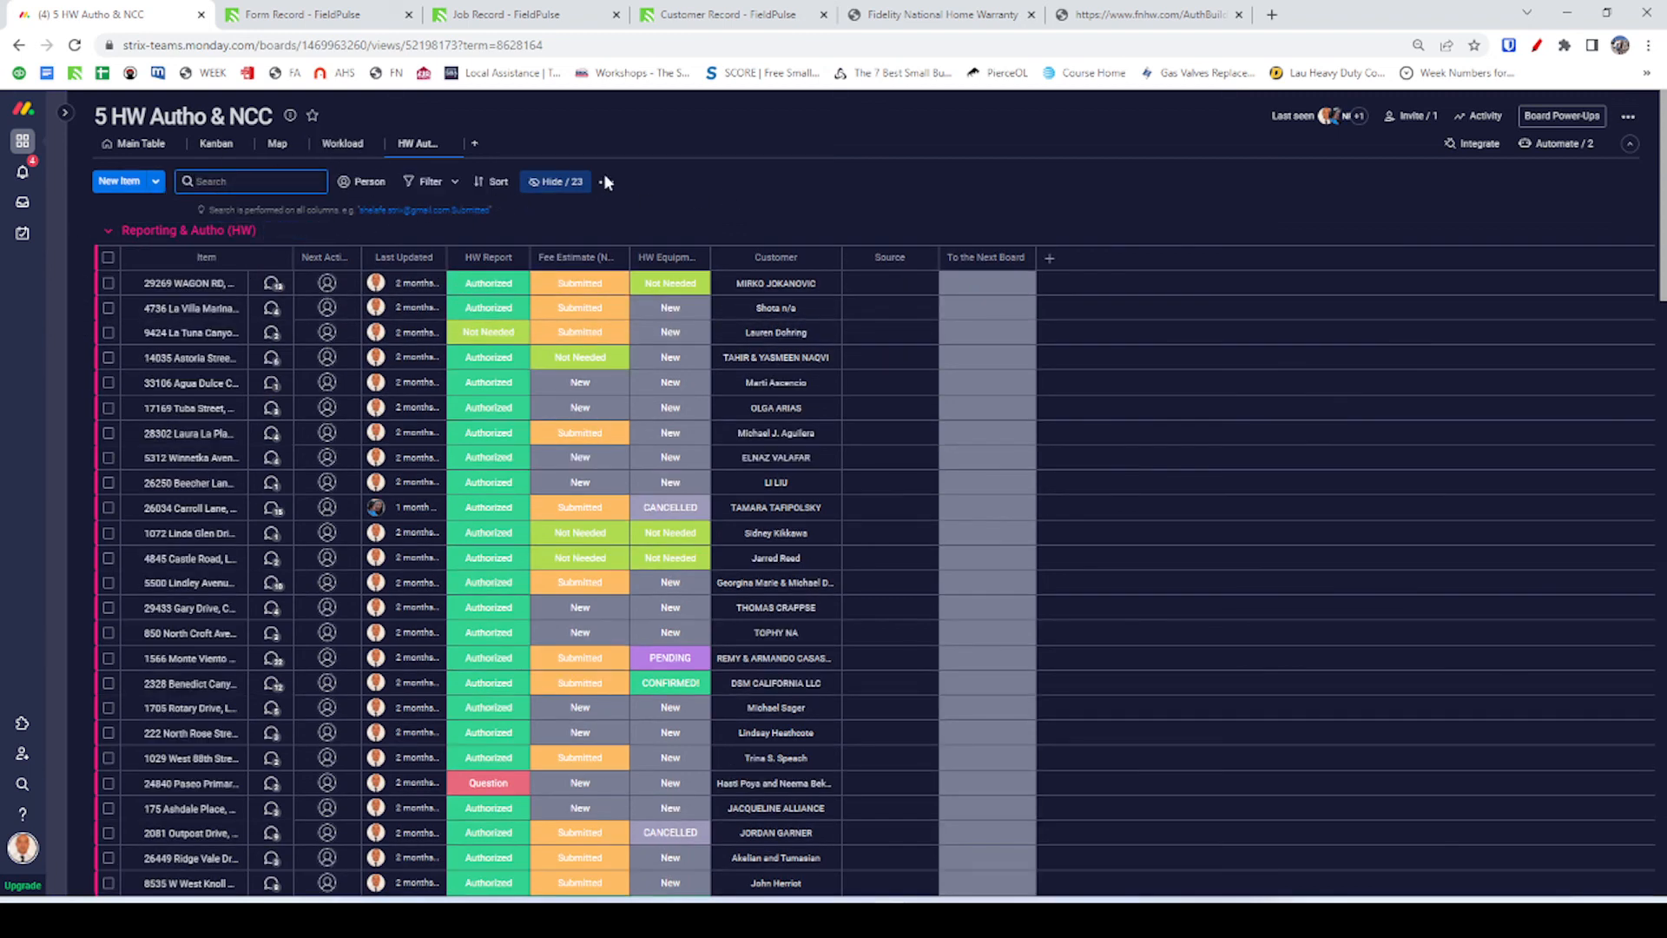
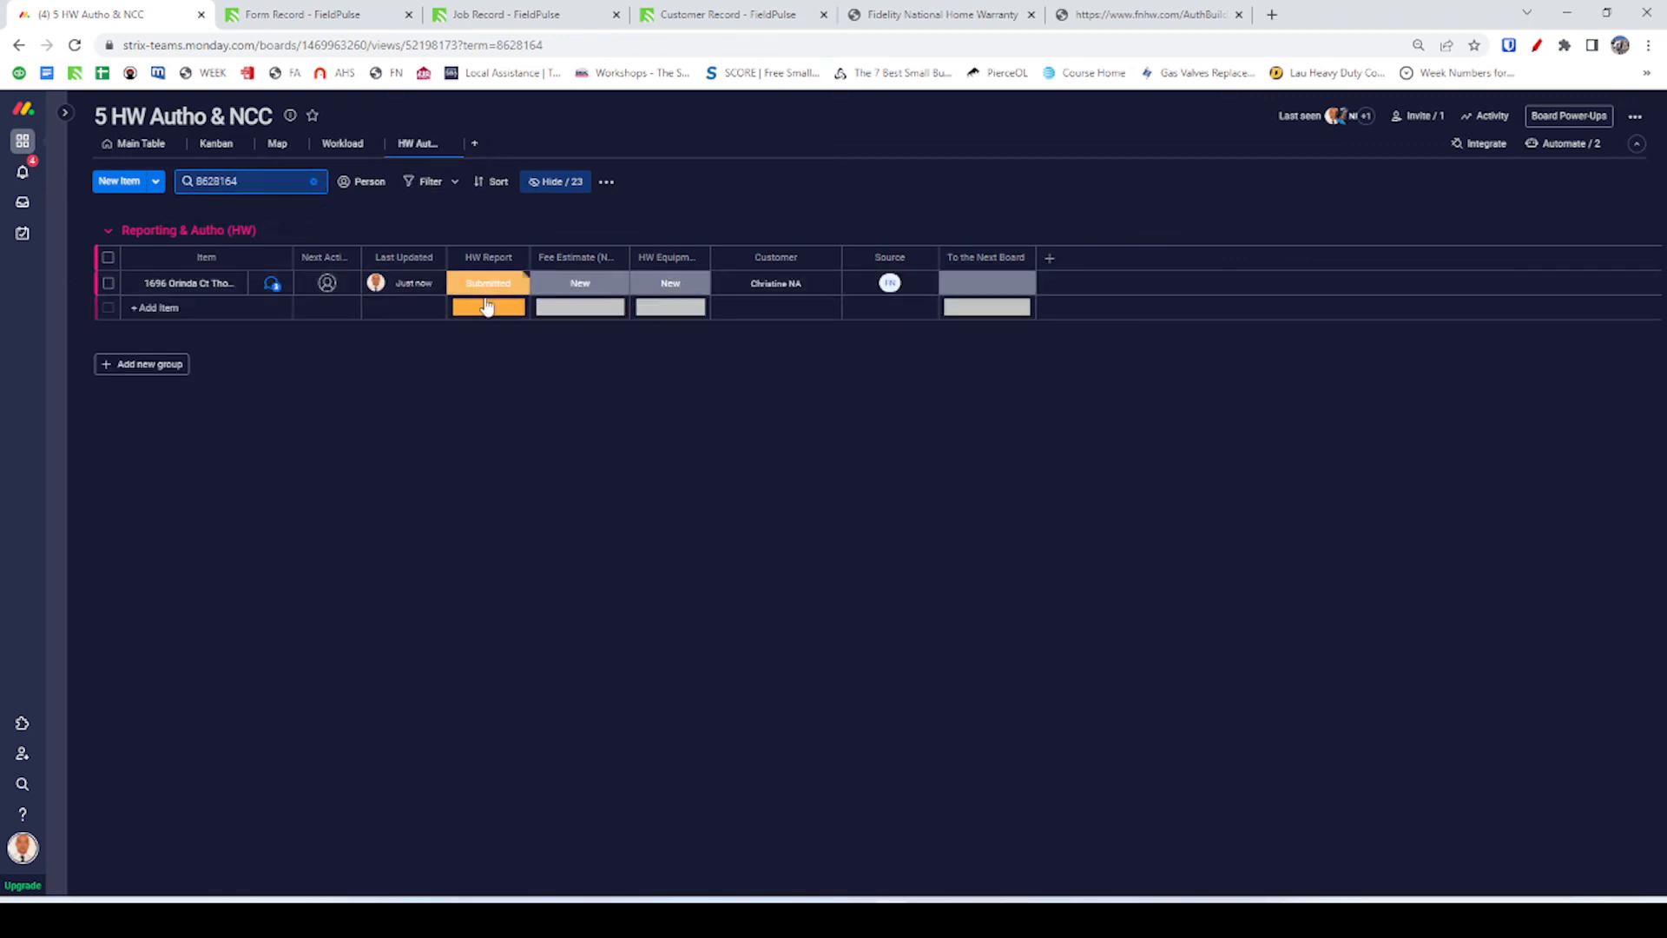
pyautogui.click(496, 405)
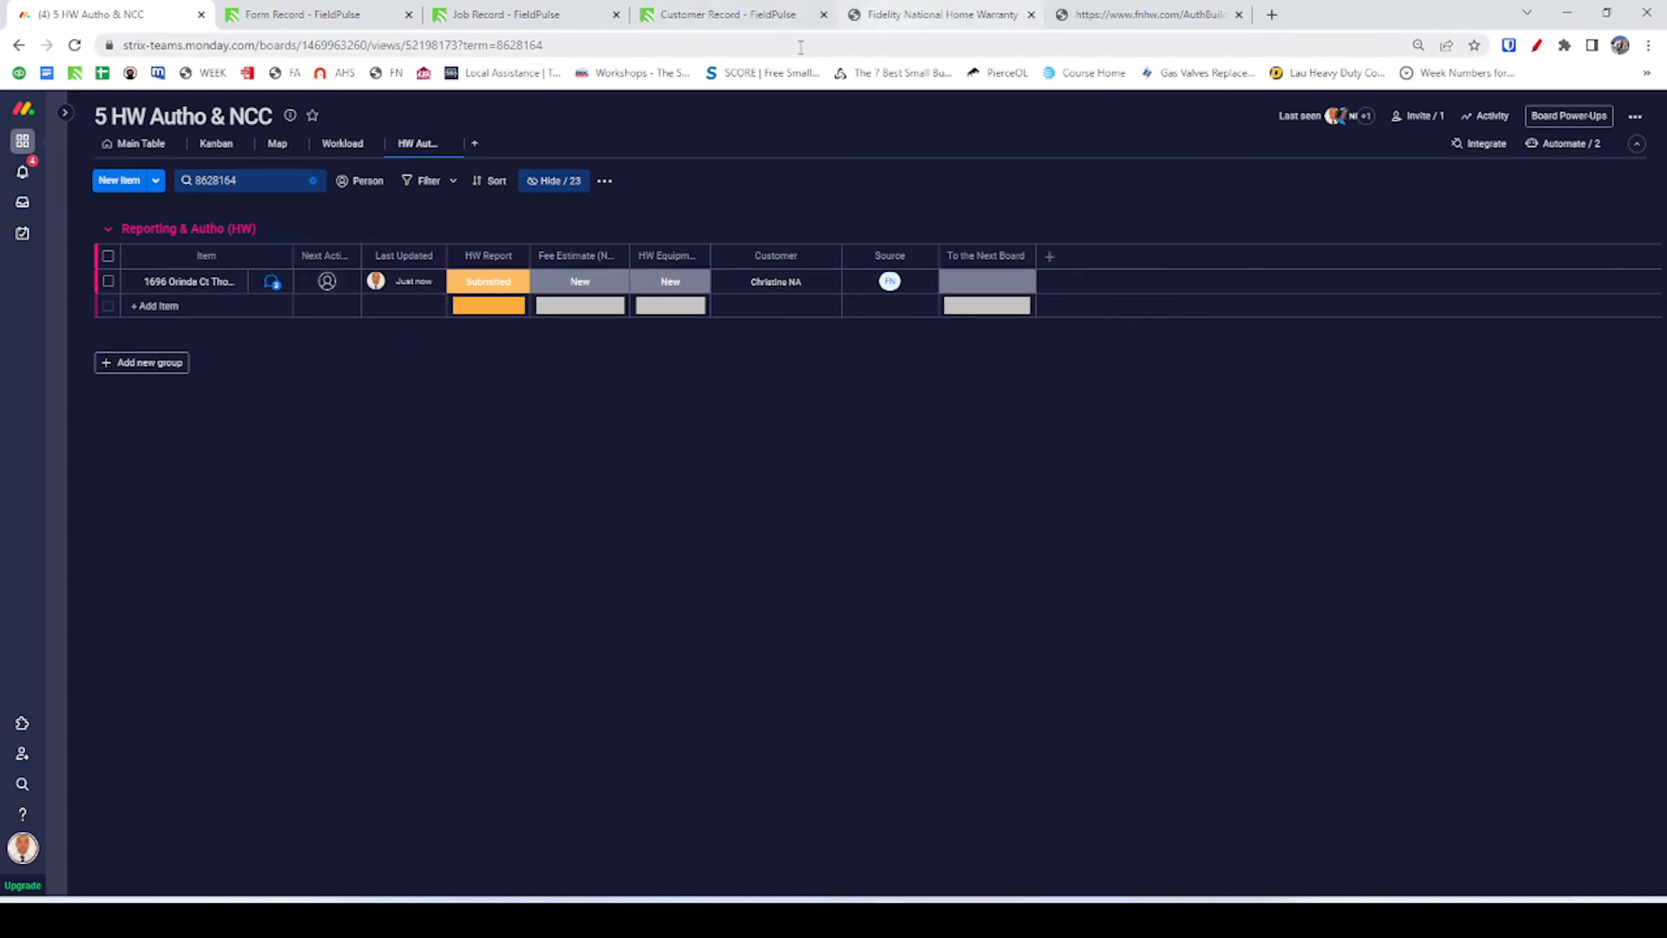
pyautogui.click(940, 17)
pyautogui.click(1128, 15)
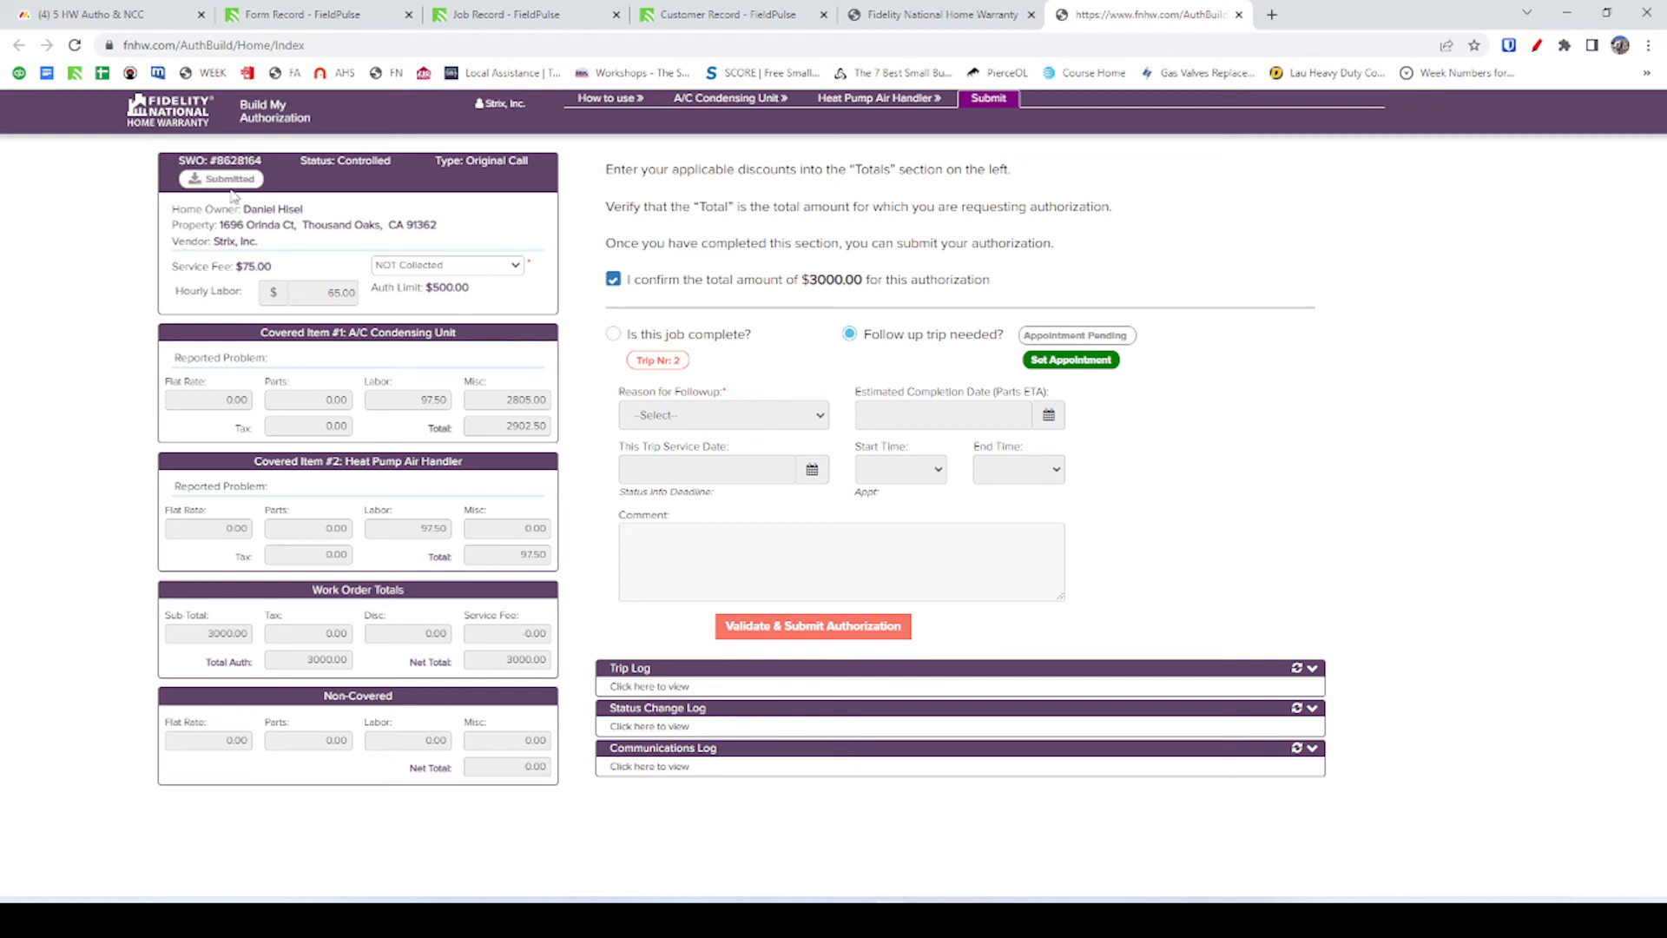
# View the Heat Pump Air Handler and A/C Condensing Unit sections, then the How to Use page.
pyautogui.click(897, 102)
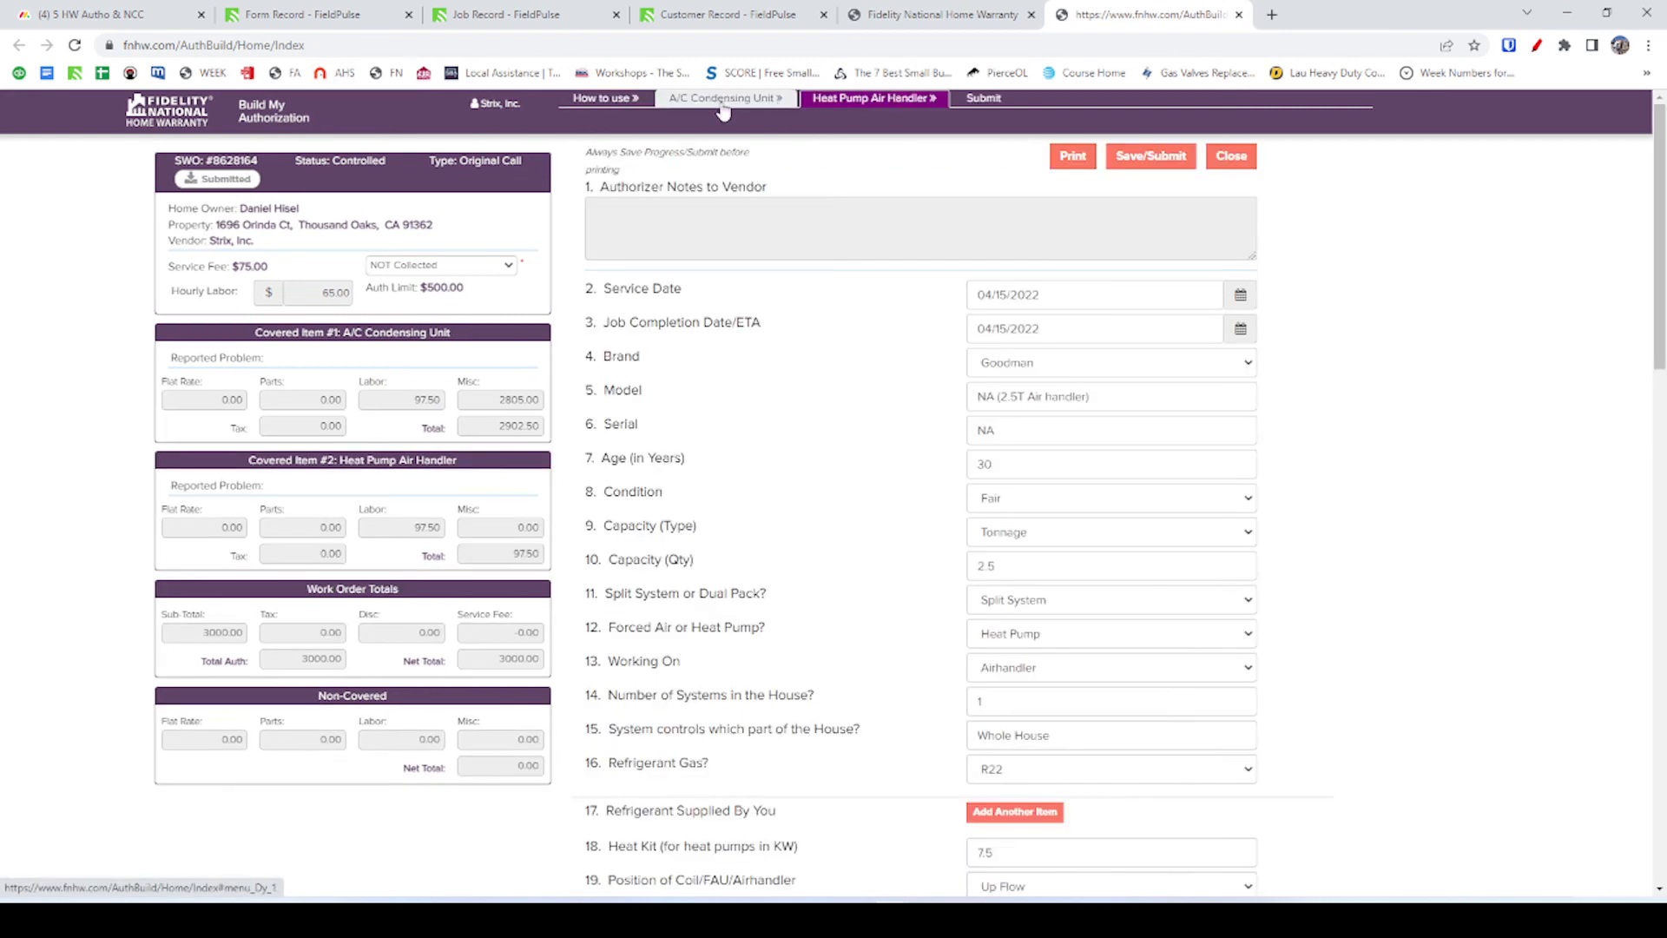
pyautogui.click(720, 102)
pyautogui.click(608, 98)
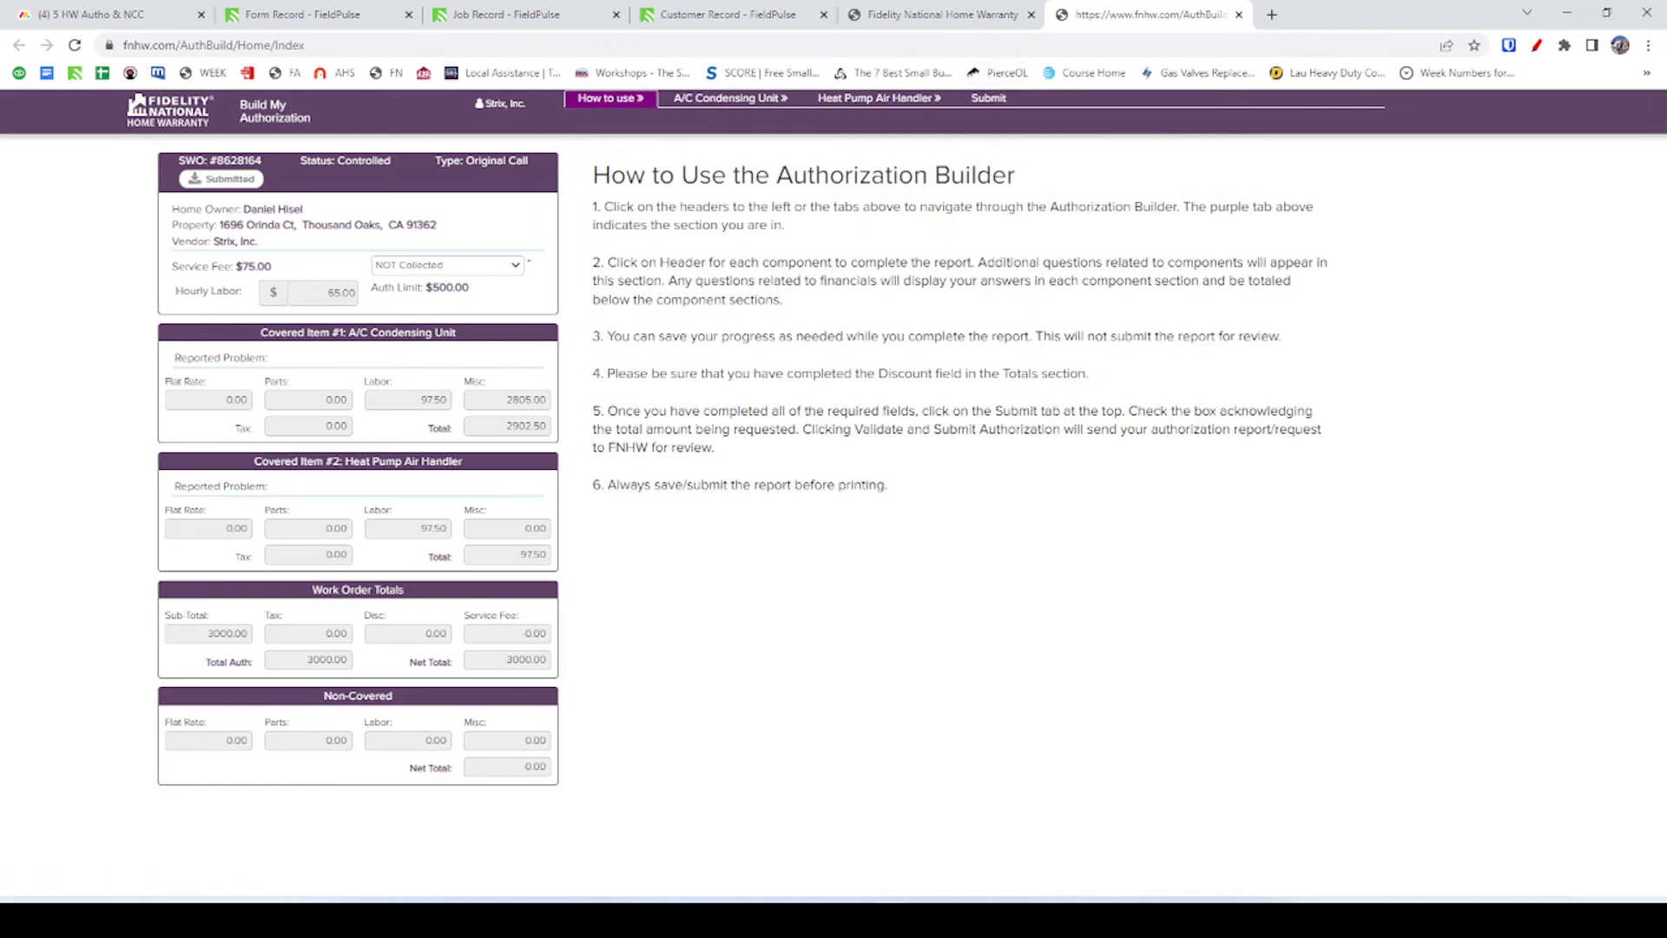